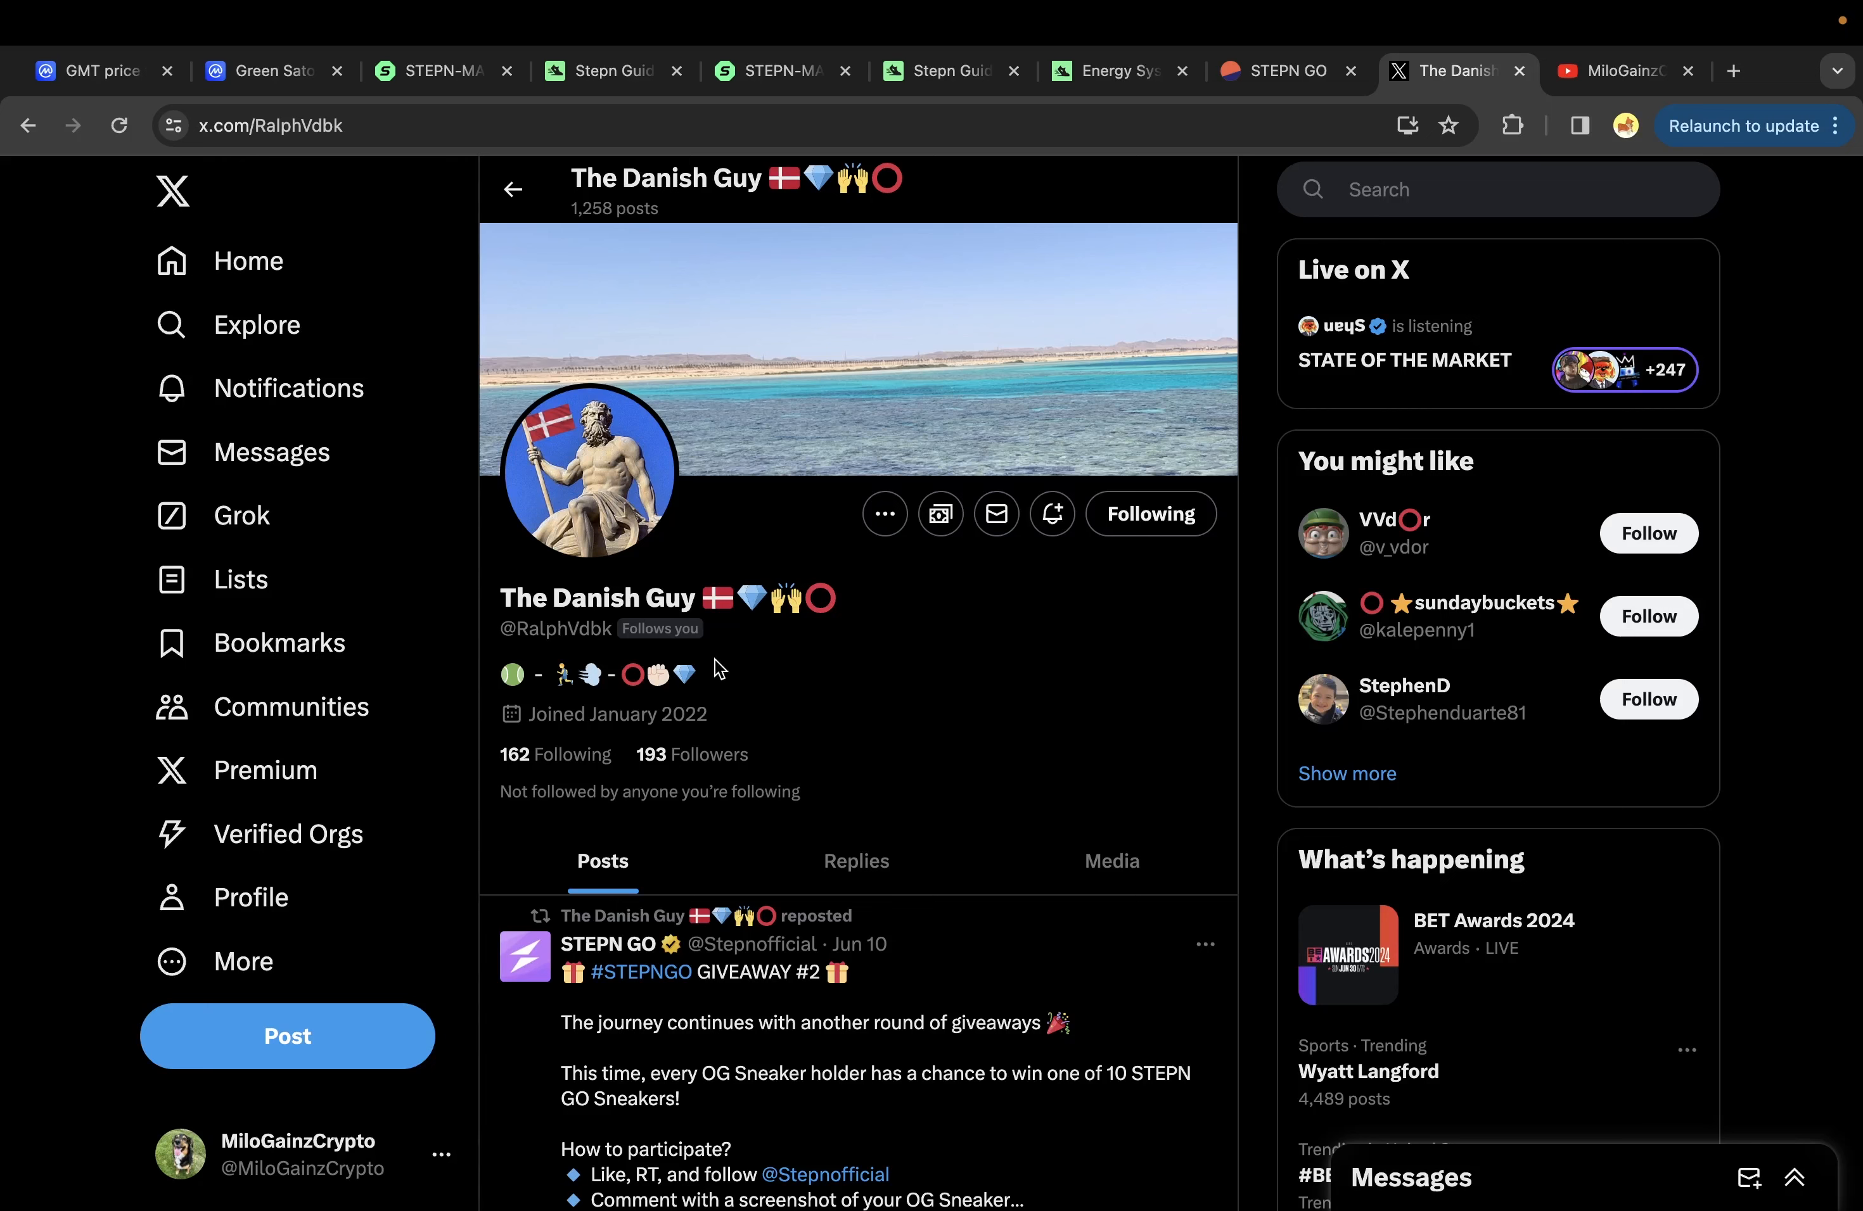
- Examine the STEPN whitepaper's energy table and the existing sneaker cost calculations in the Excel workbook
{"action": "left_click", "coordinate": [1622, 79]}
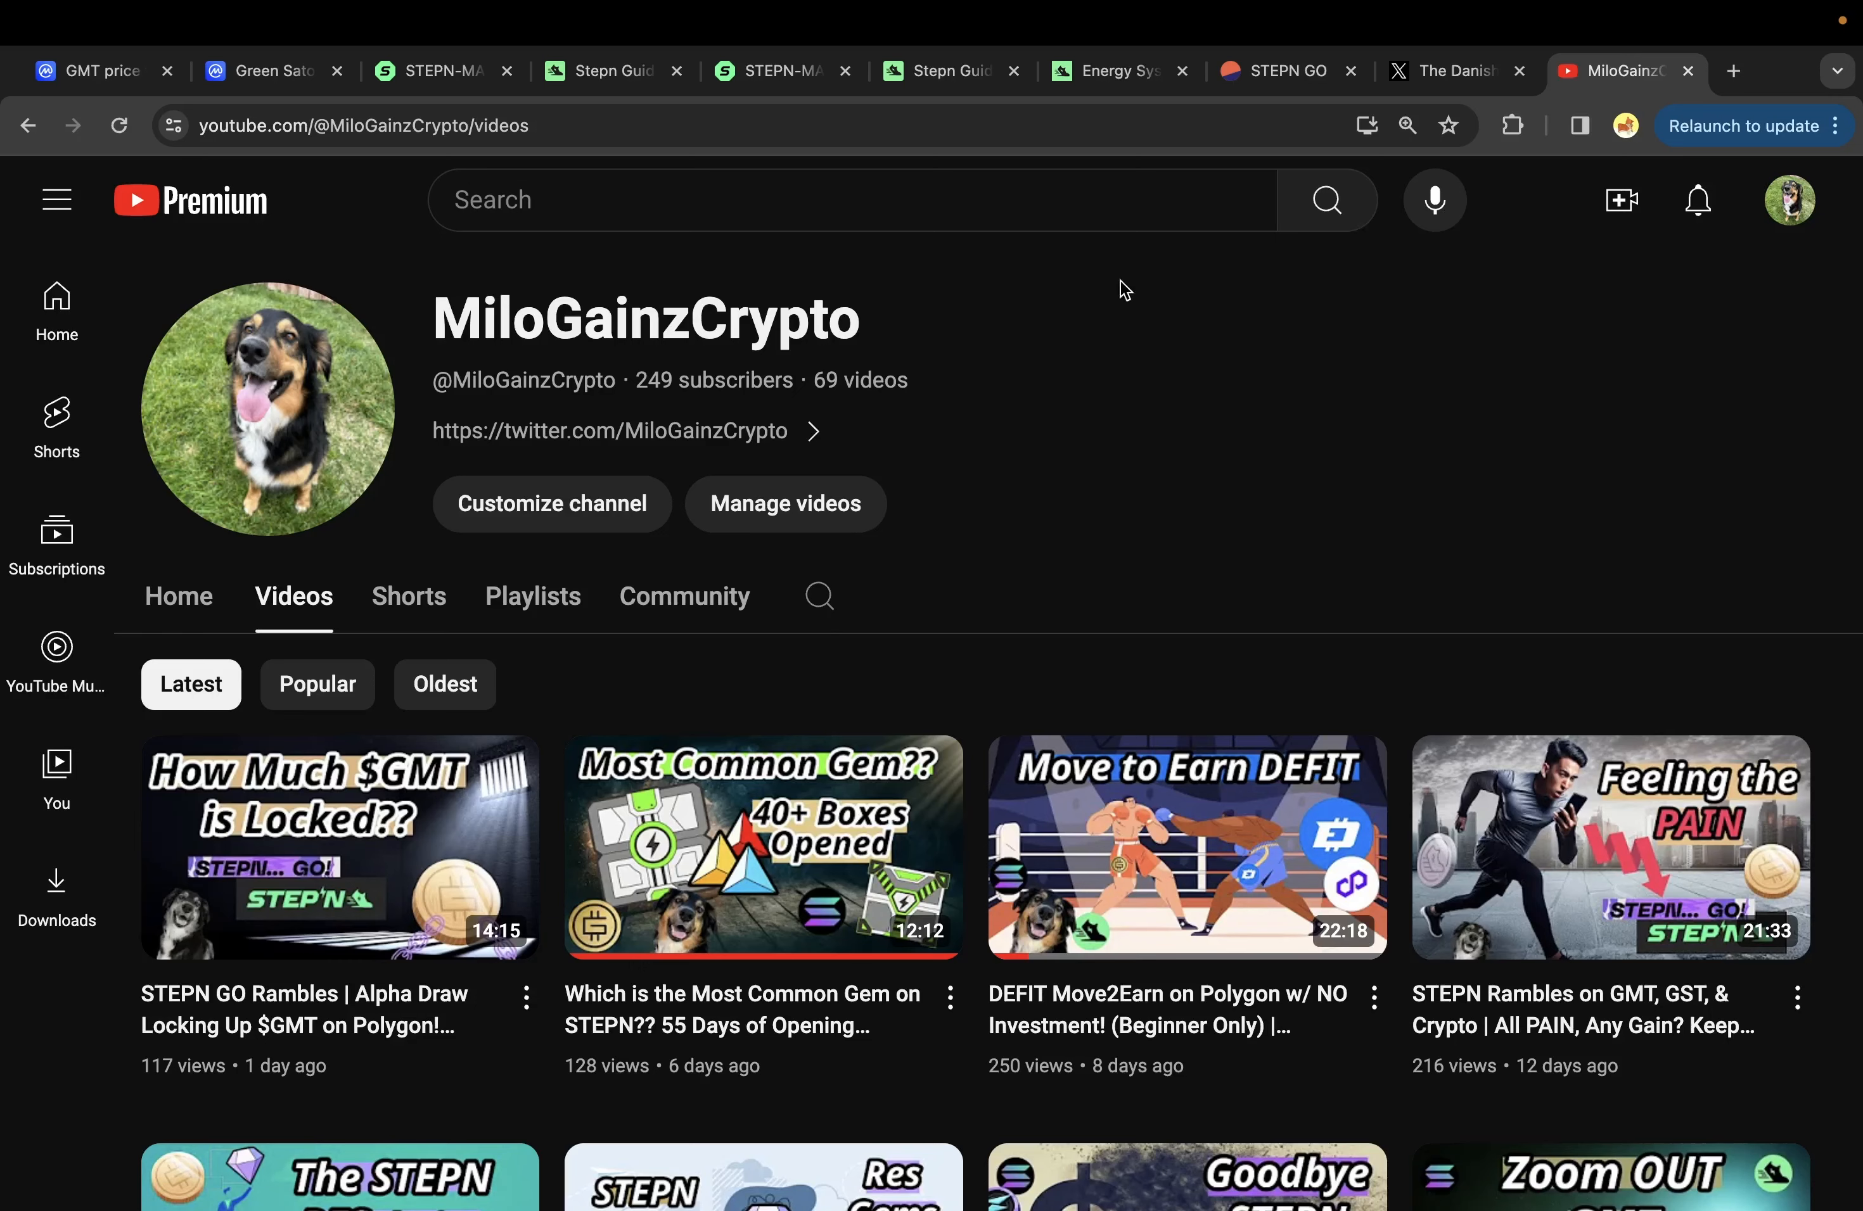
{"action": "left_click", "coordinate": [1110, 77]}
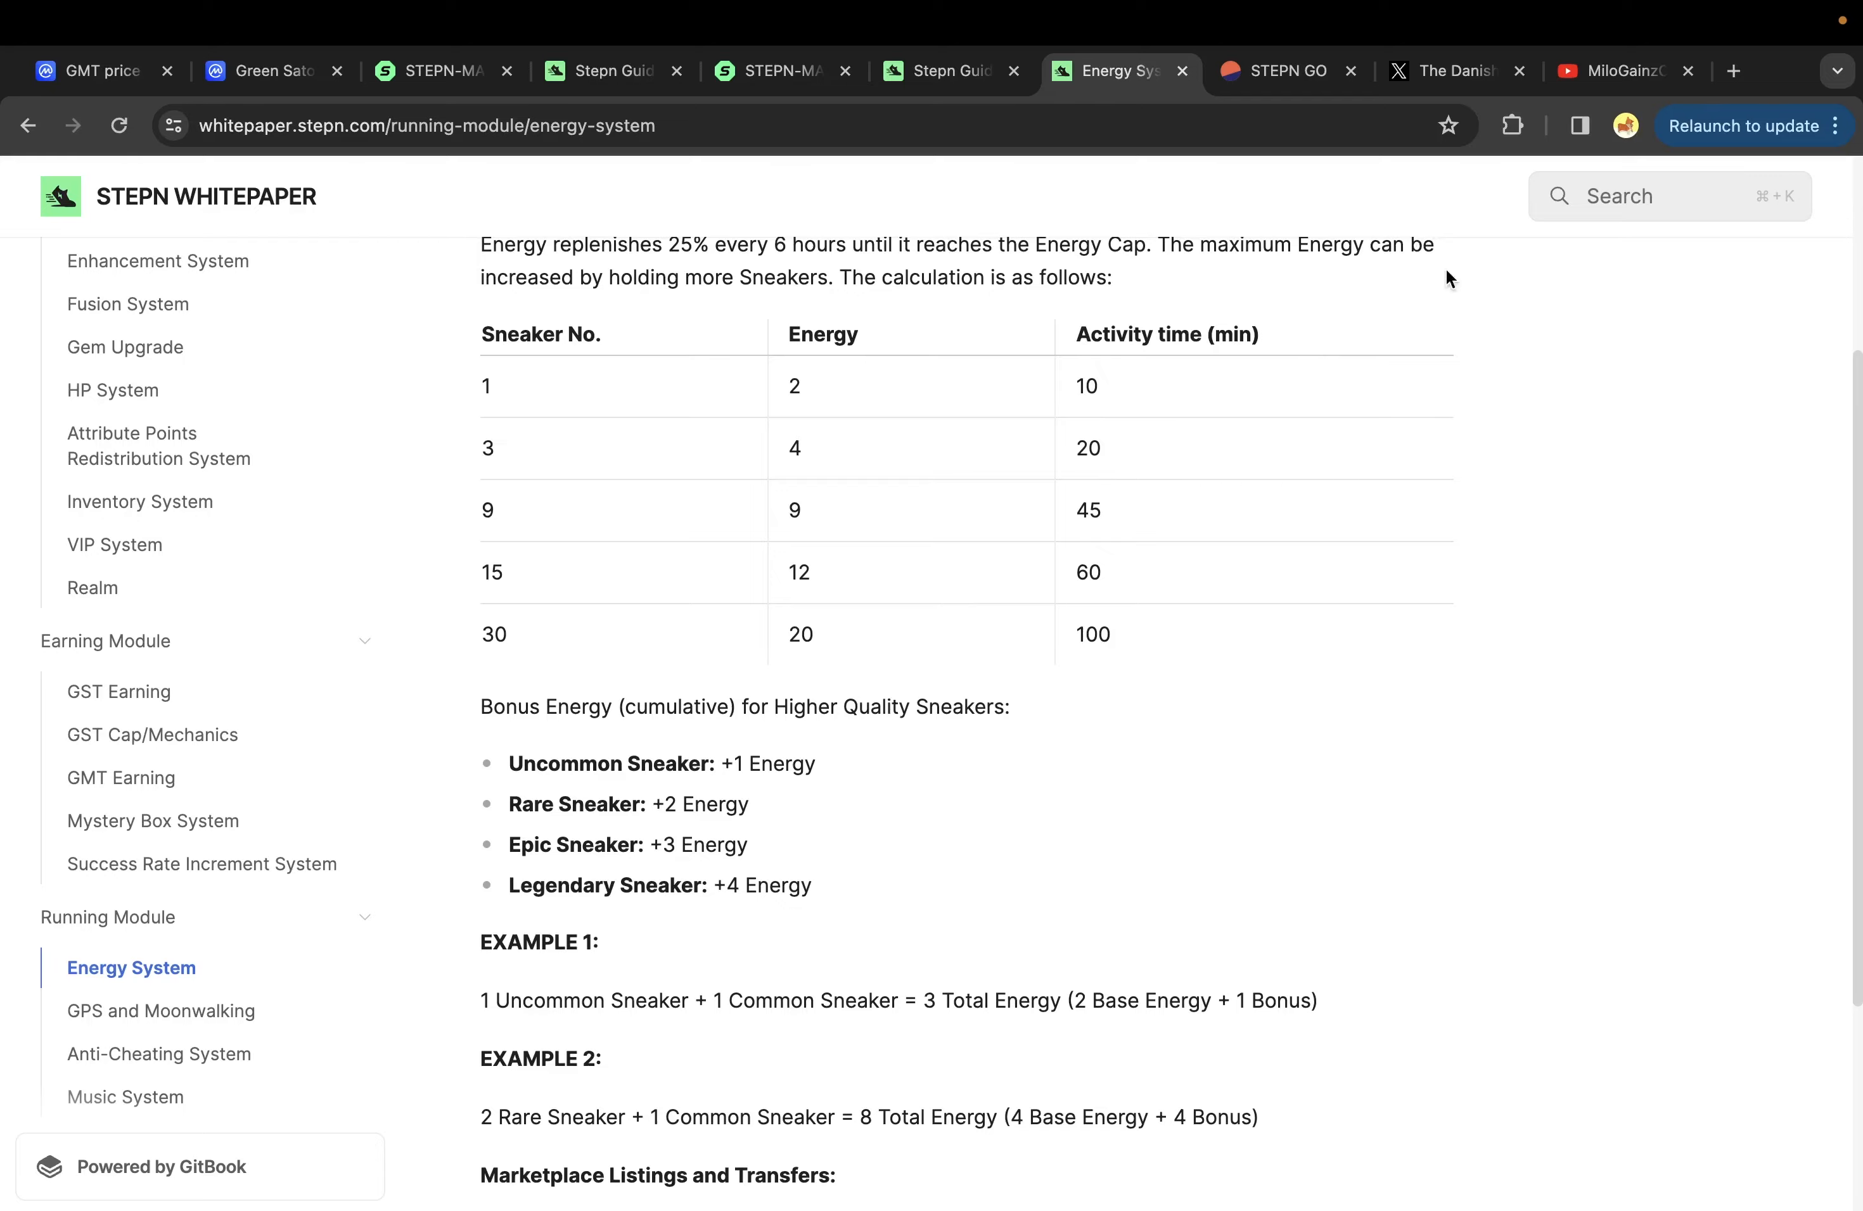
{"action": "key", "text": "ctrl+Left"}
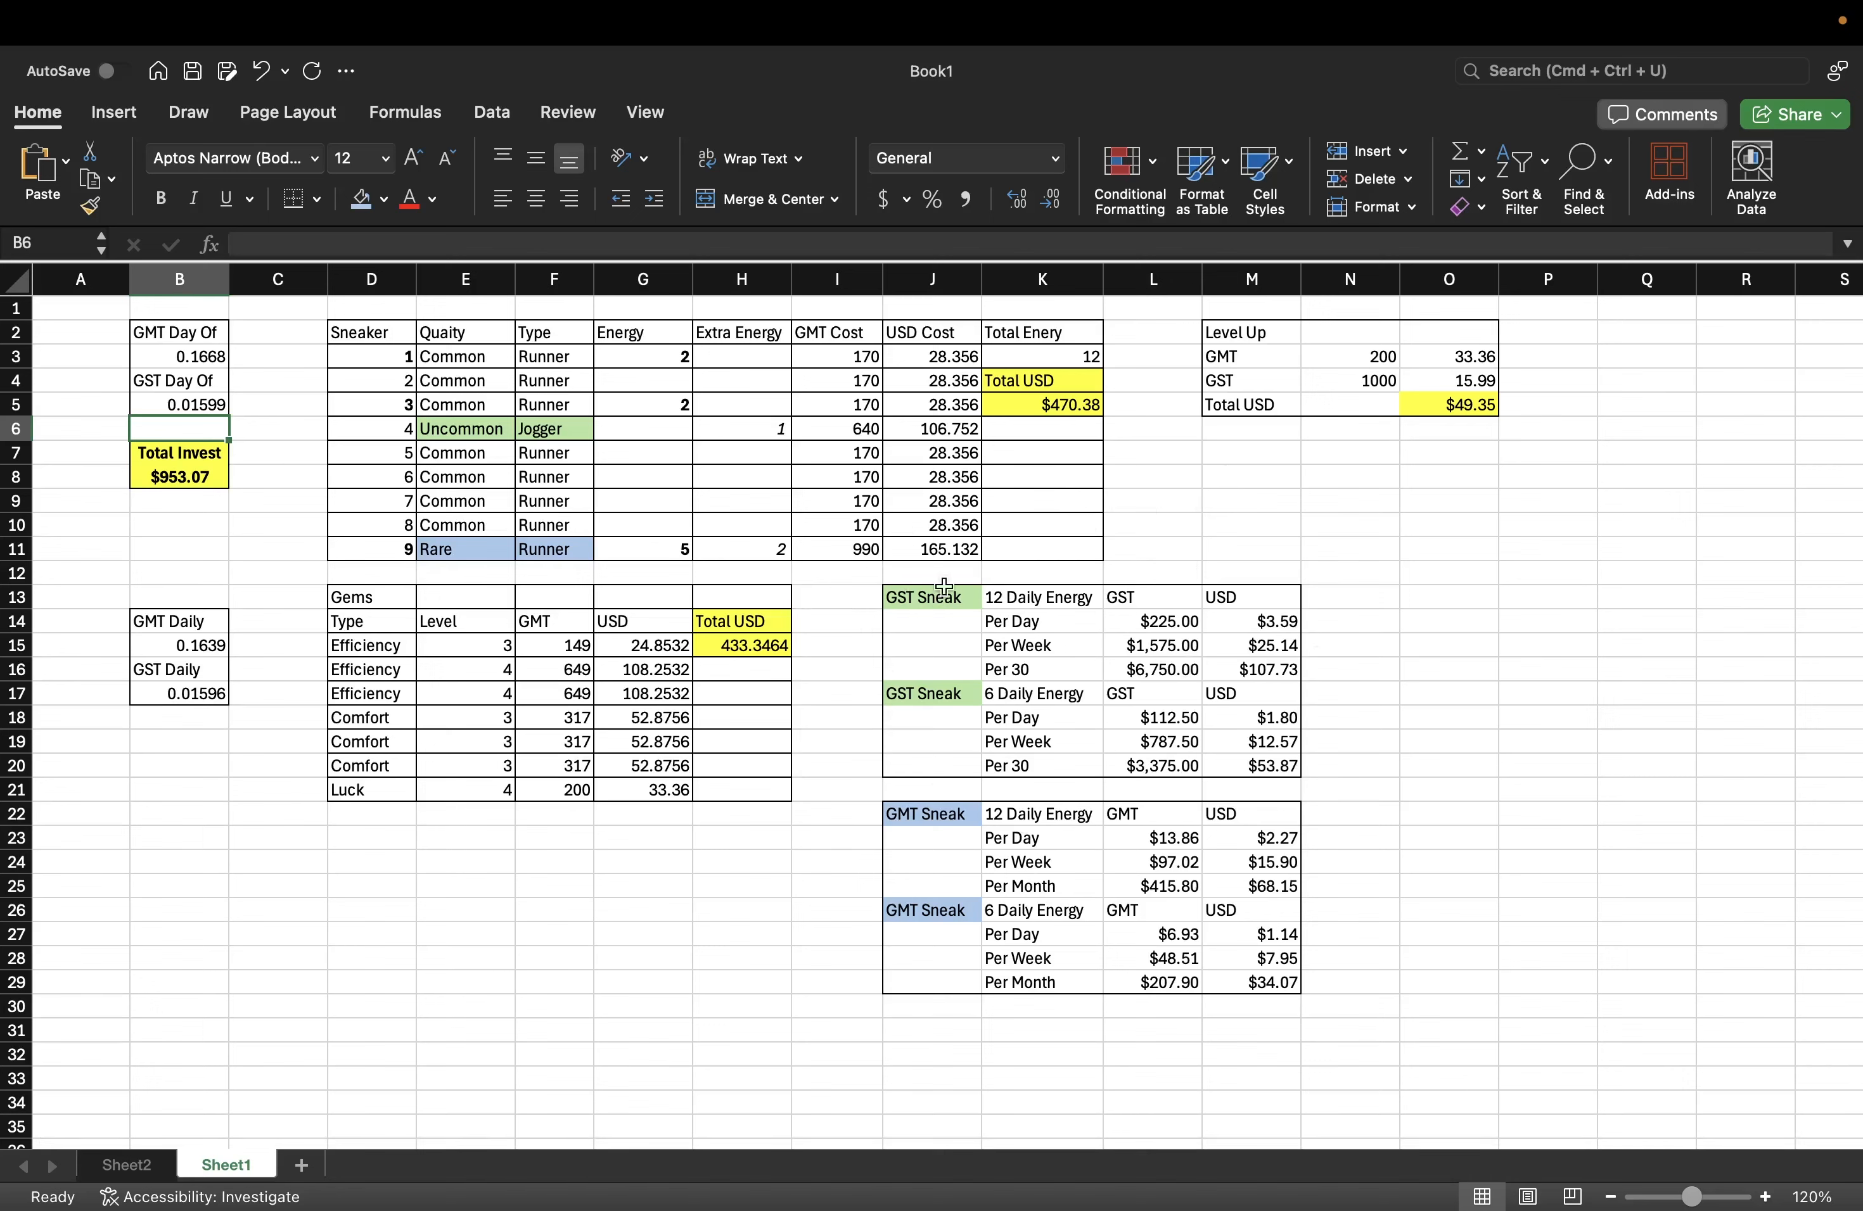
{"action": "left_click", "coordinate": [127, 1166]}
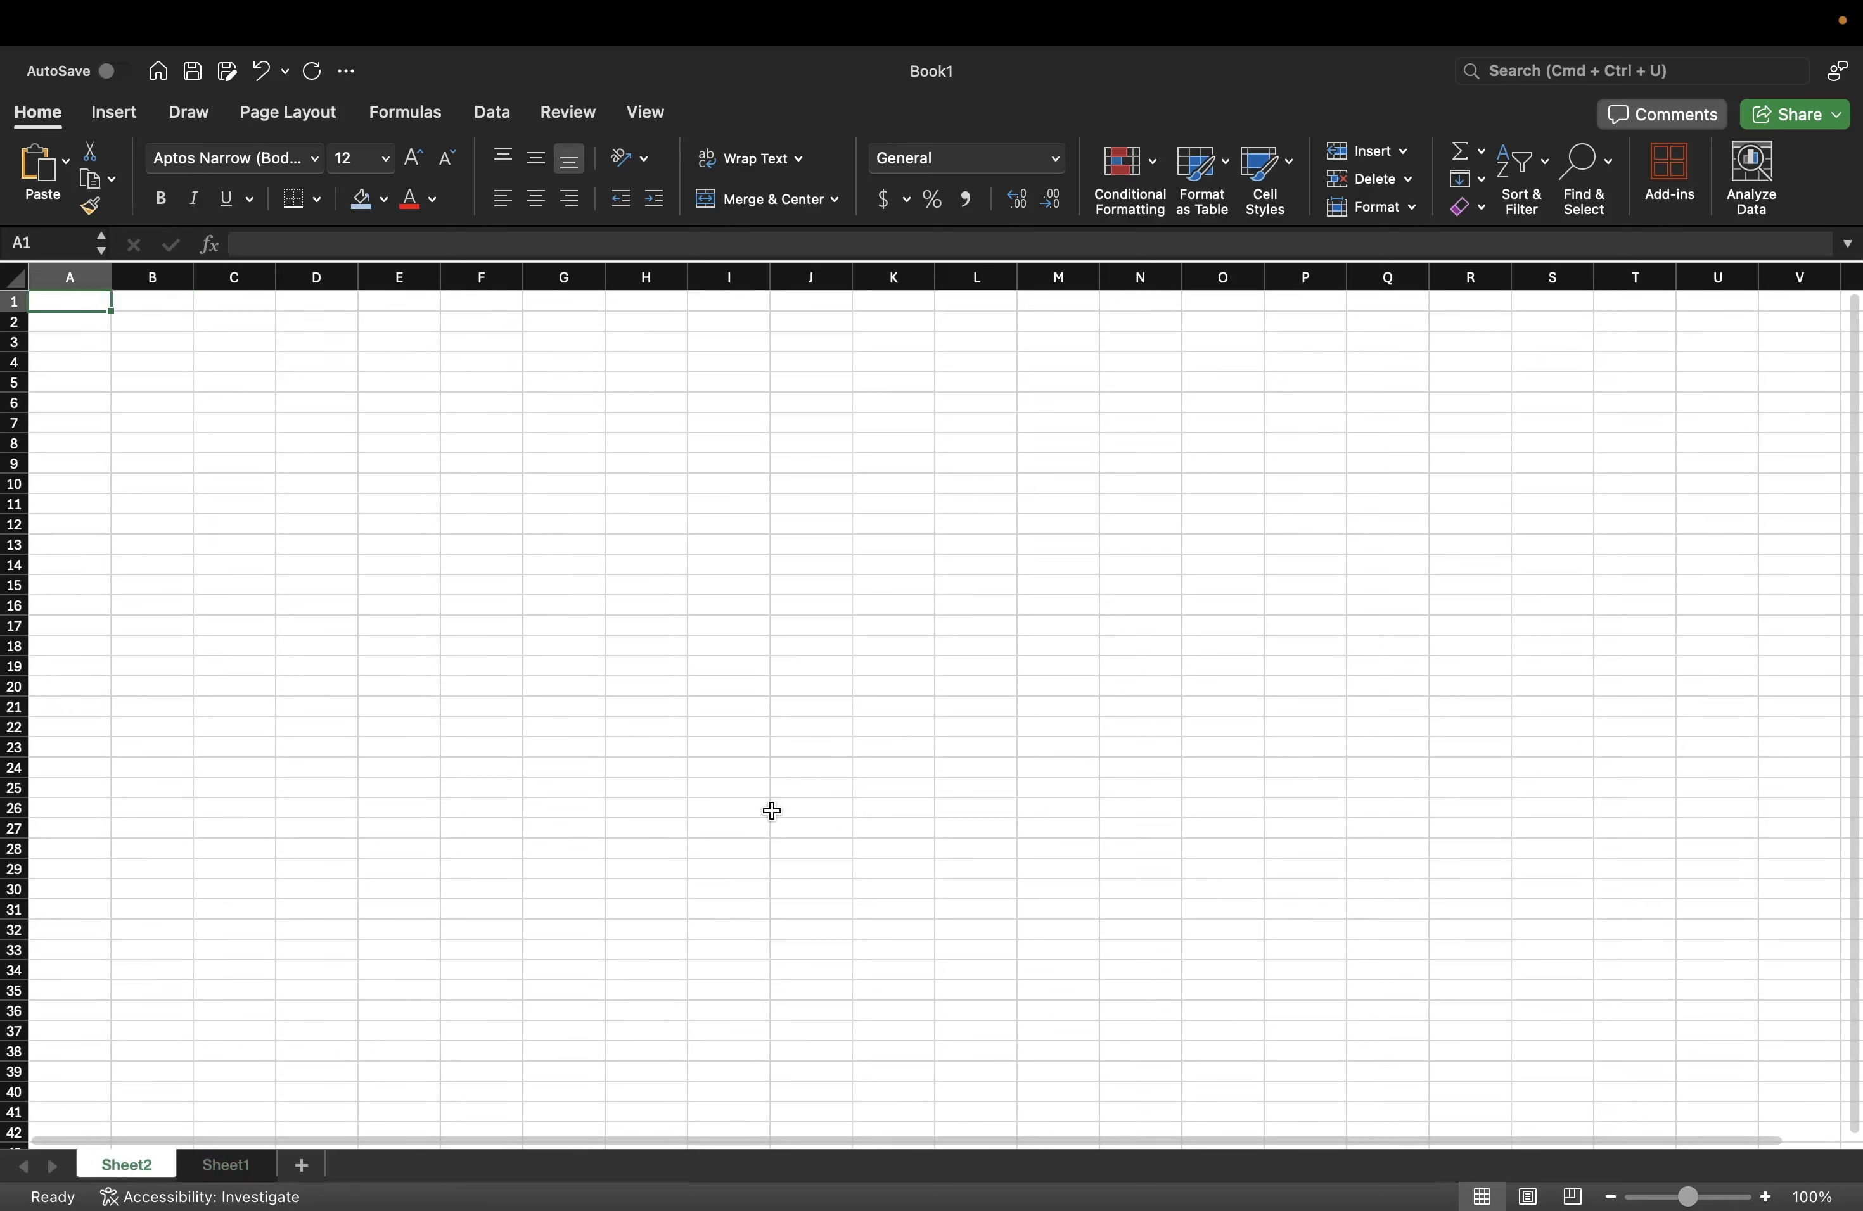
- Switch to the browser and examine the sneaker settings and daily income in the stepn.guide calculator
{"action": "key", "text": "super+Tab"}
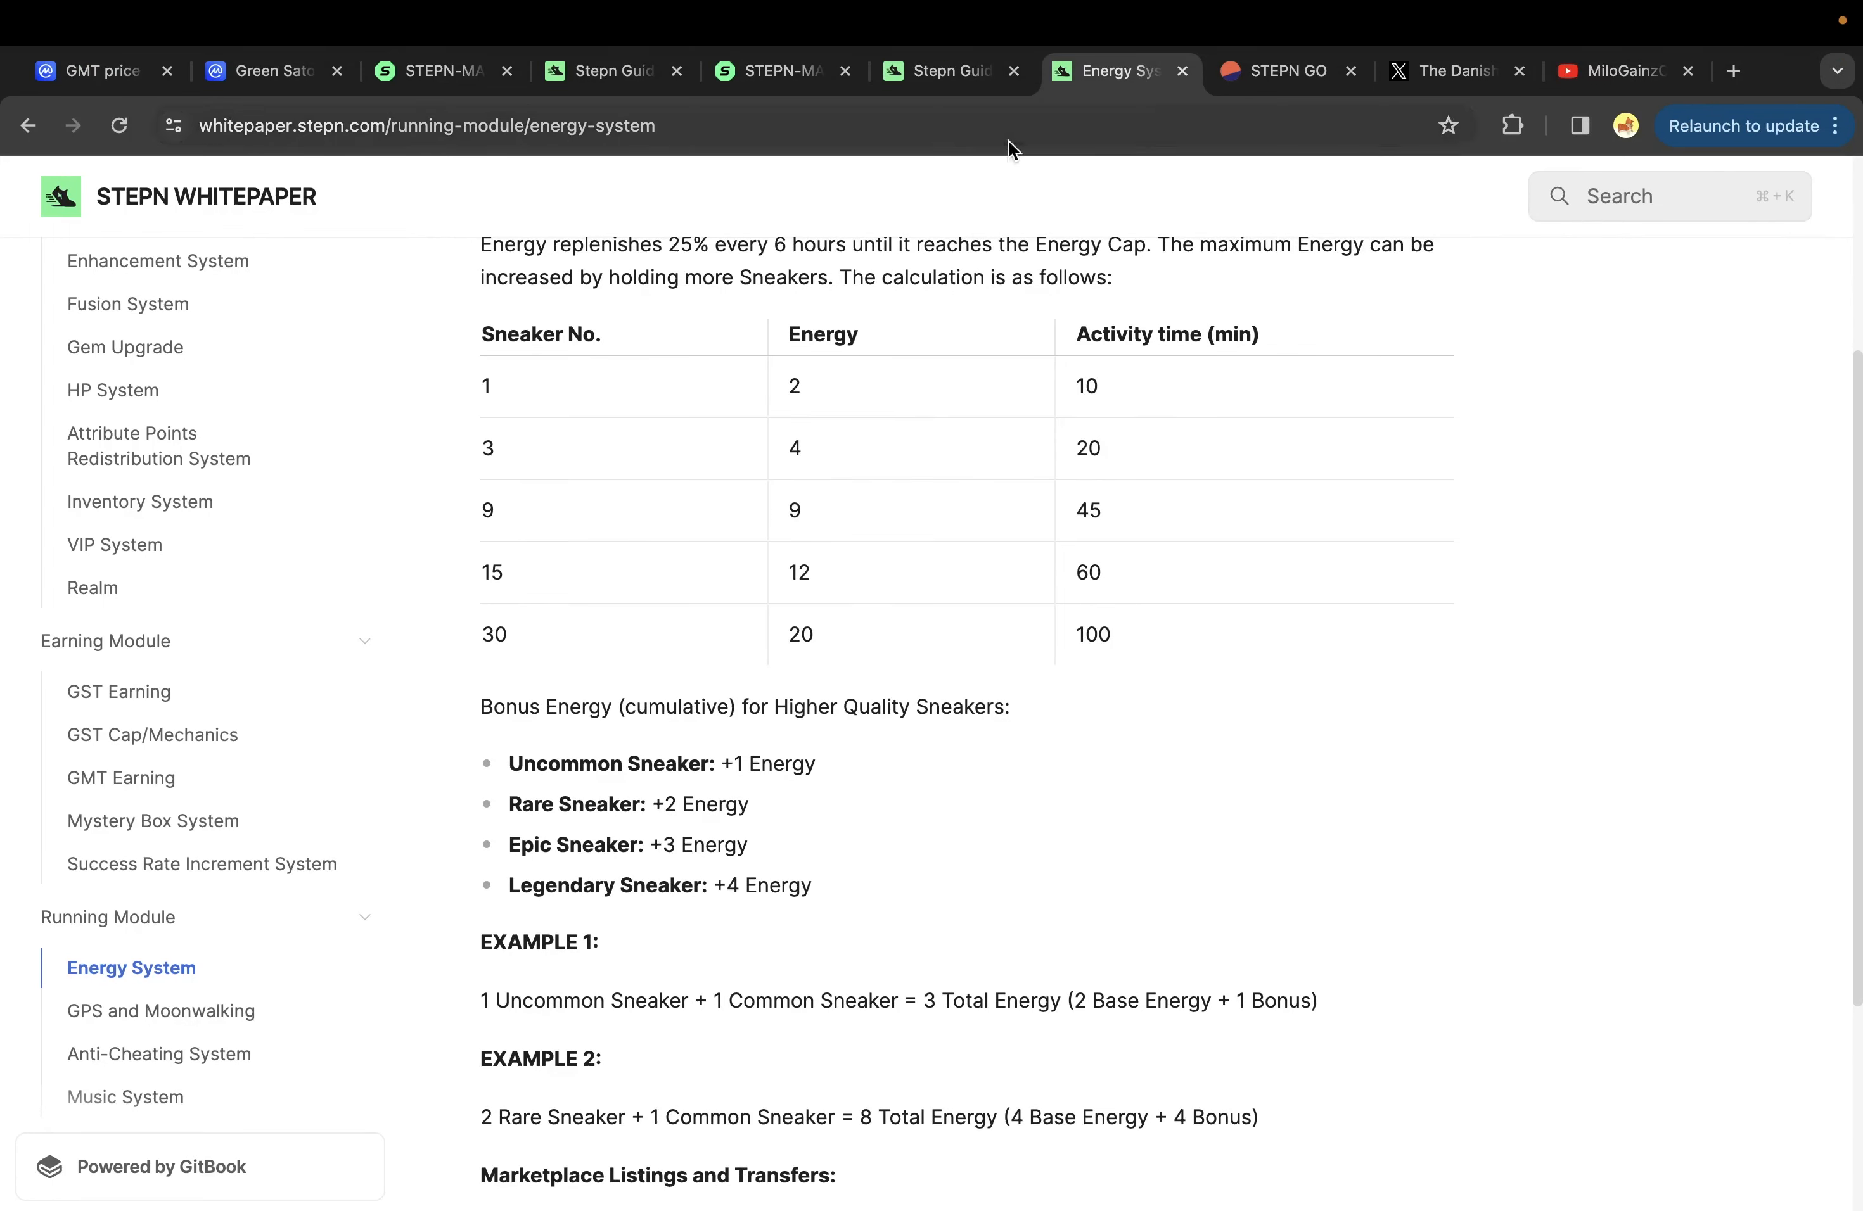
{"action": "left_click", "coordinate": [953, 72]}
{"action": "scroll", "coordinate": [810, 433], "scroll_direction": "up", "scroll_amount": 10}
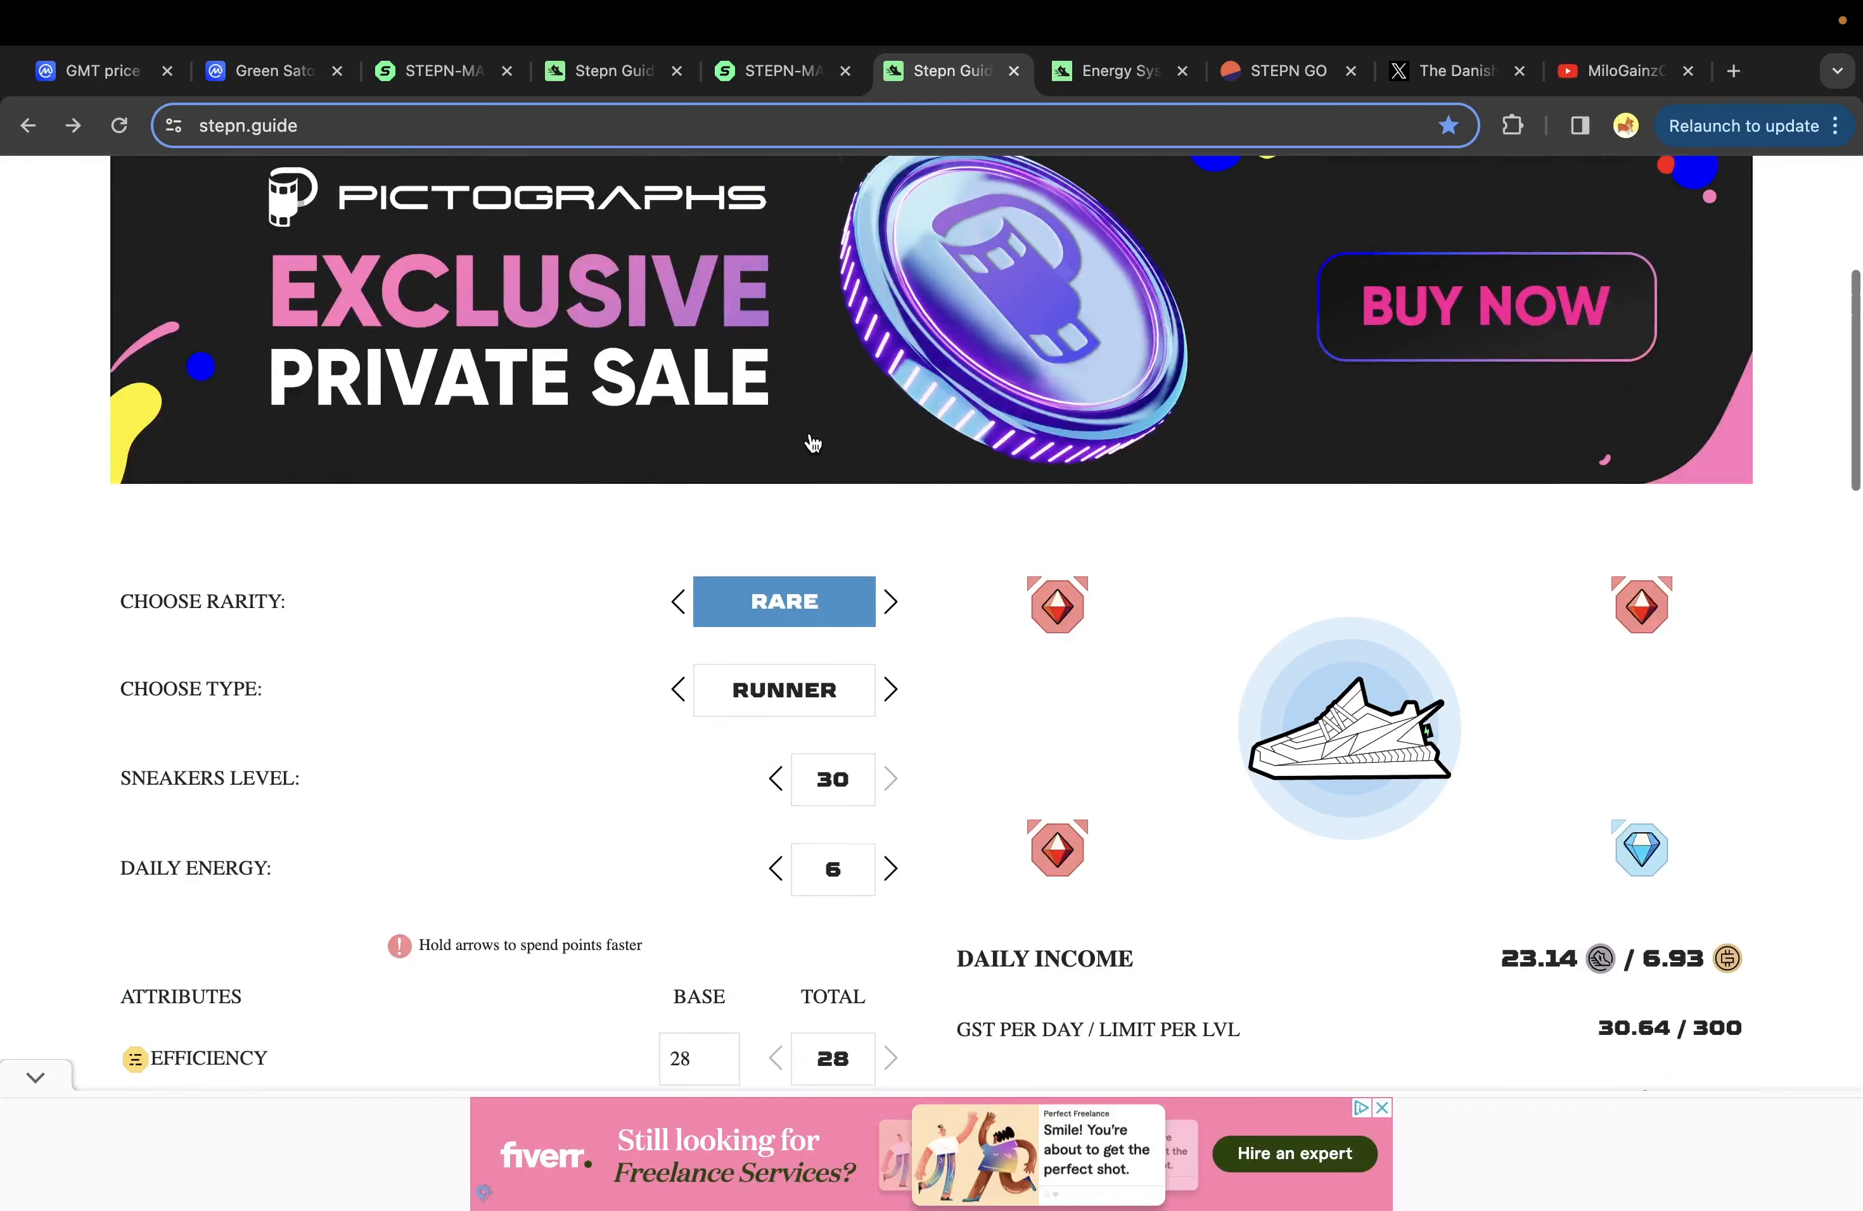
{"action": "scroll", "coordinate": [810, 430], "scroll_direction": "down", "scroll_amount": 10}
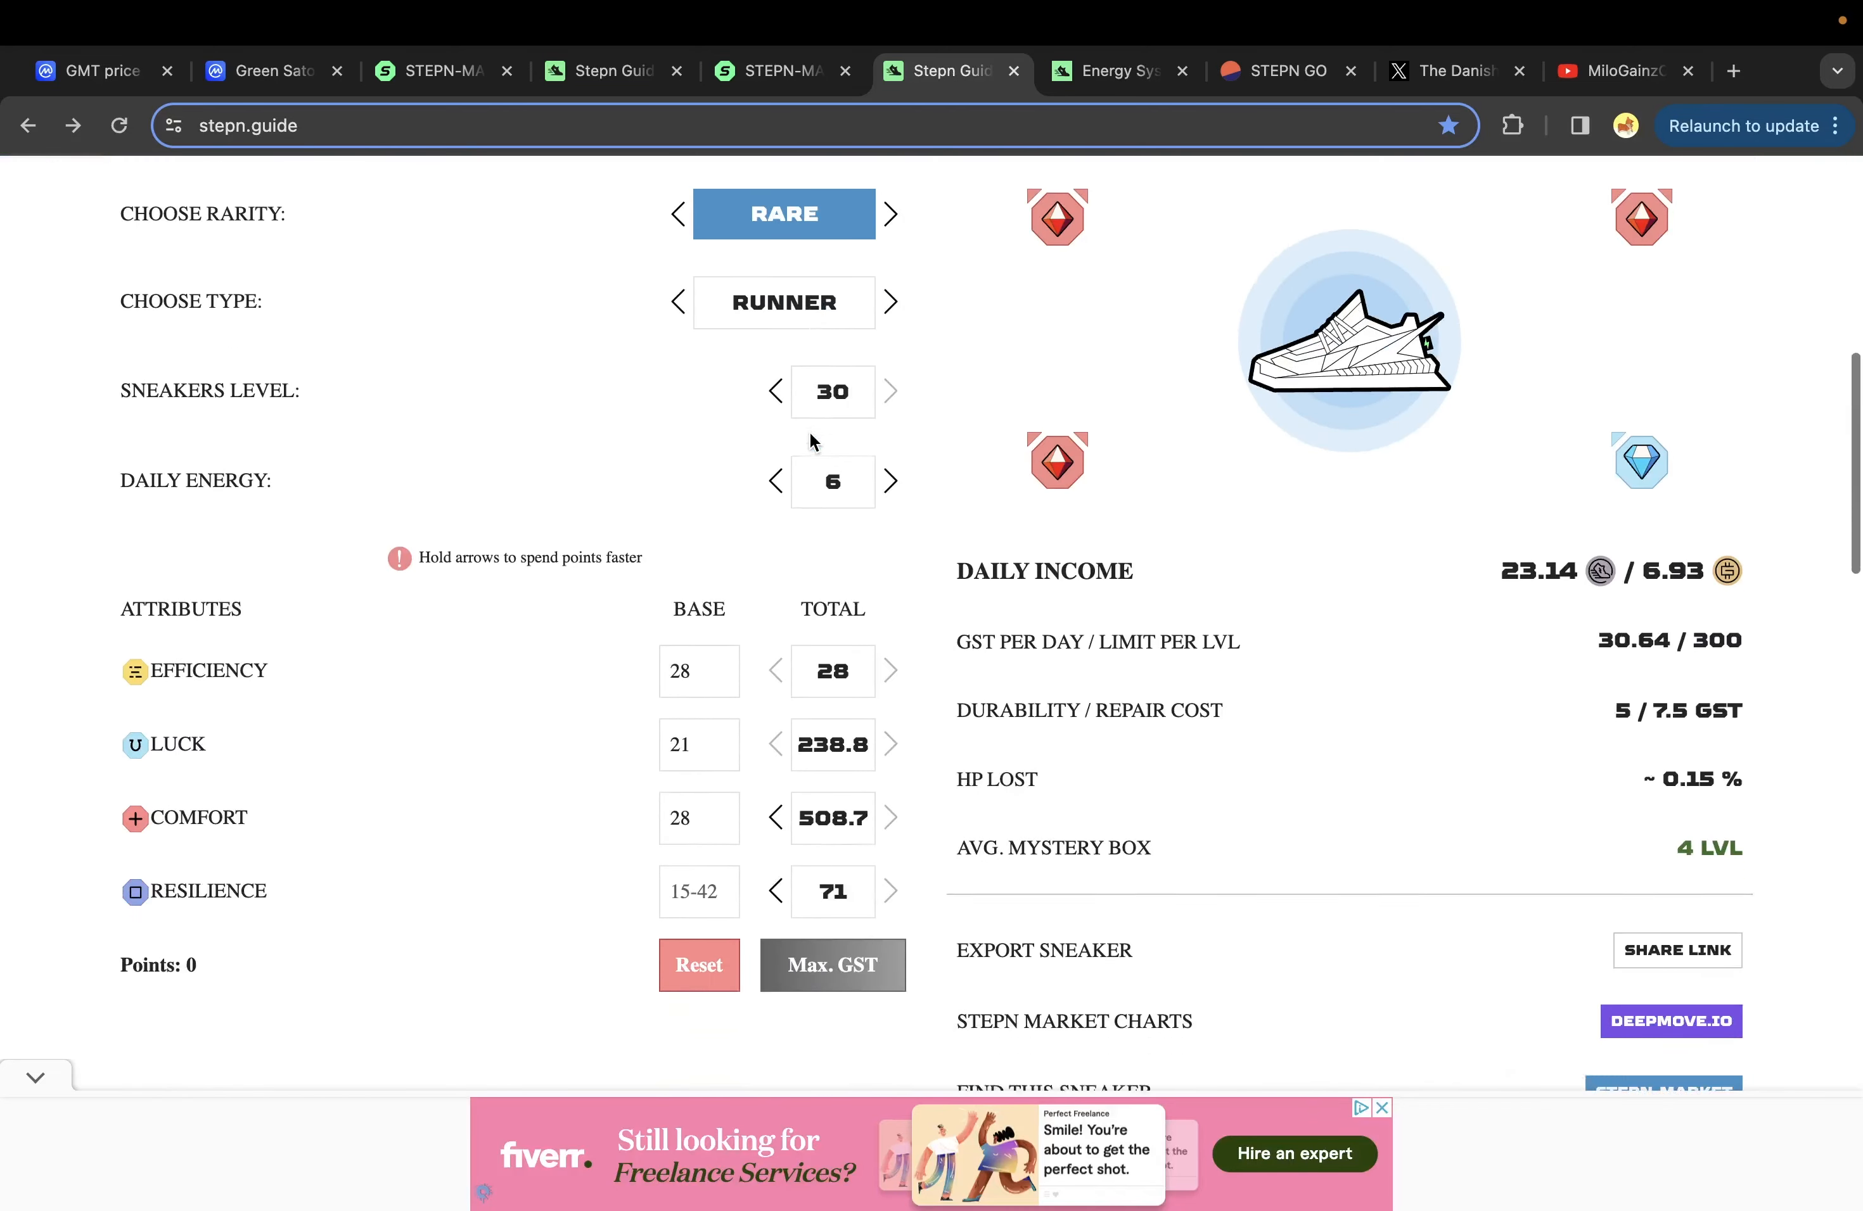
{"action": "scroll", "coordinate": [887, 393], "scroll_direction": "up", "scroll_amount": 1}
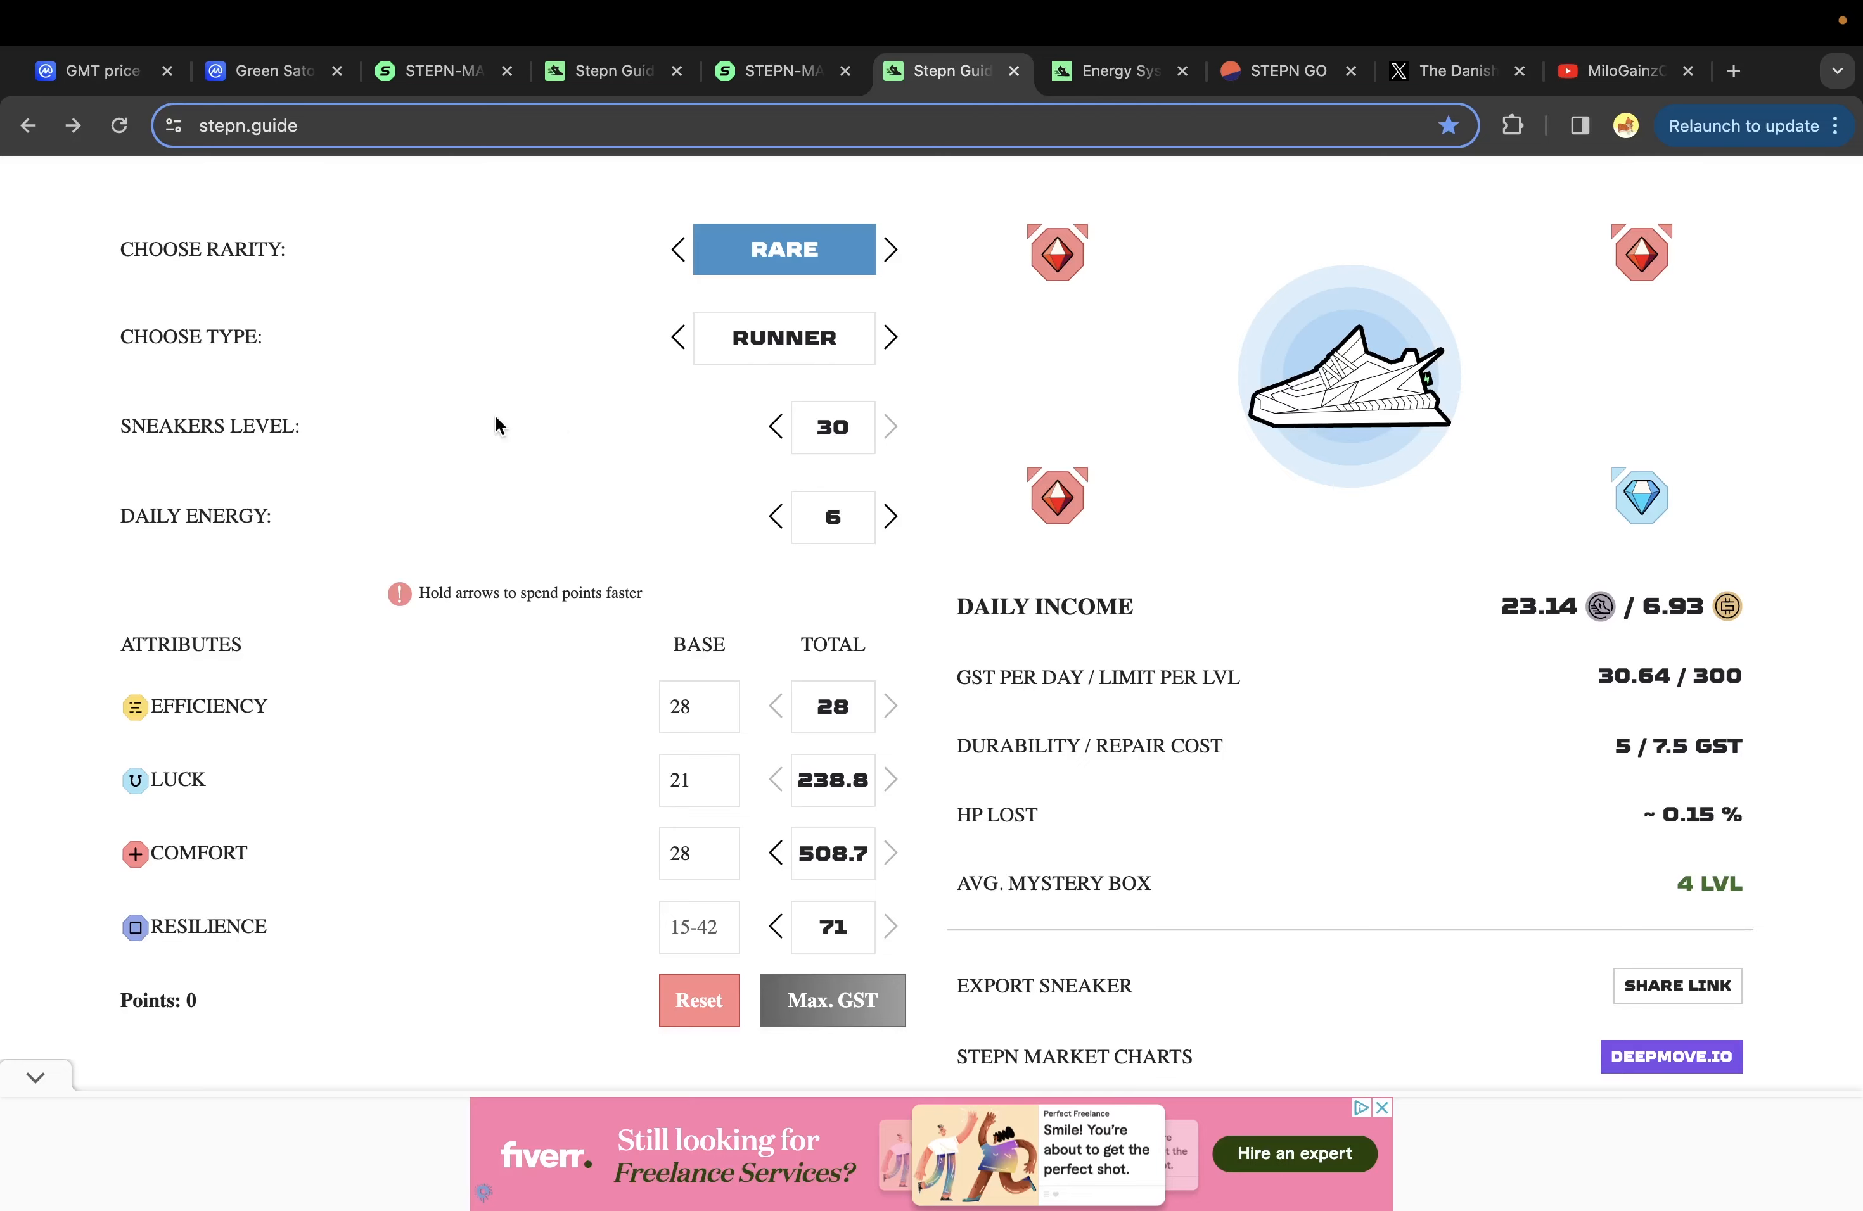
- Switch to Excel, review the calculations on Sheet1 and return to the empty Sheet2
{"action": "key", "text": "ctrl+Left"}
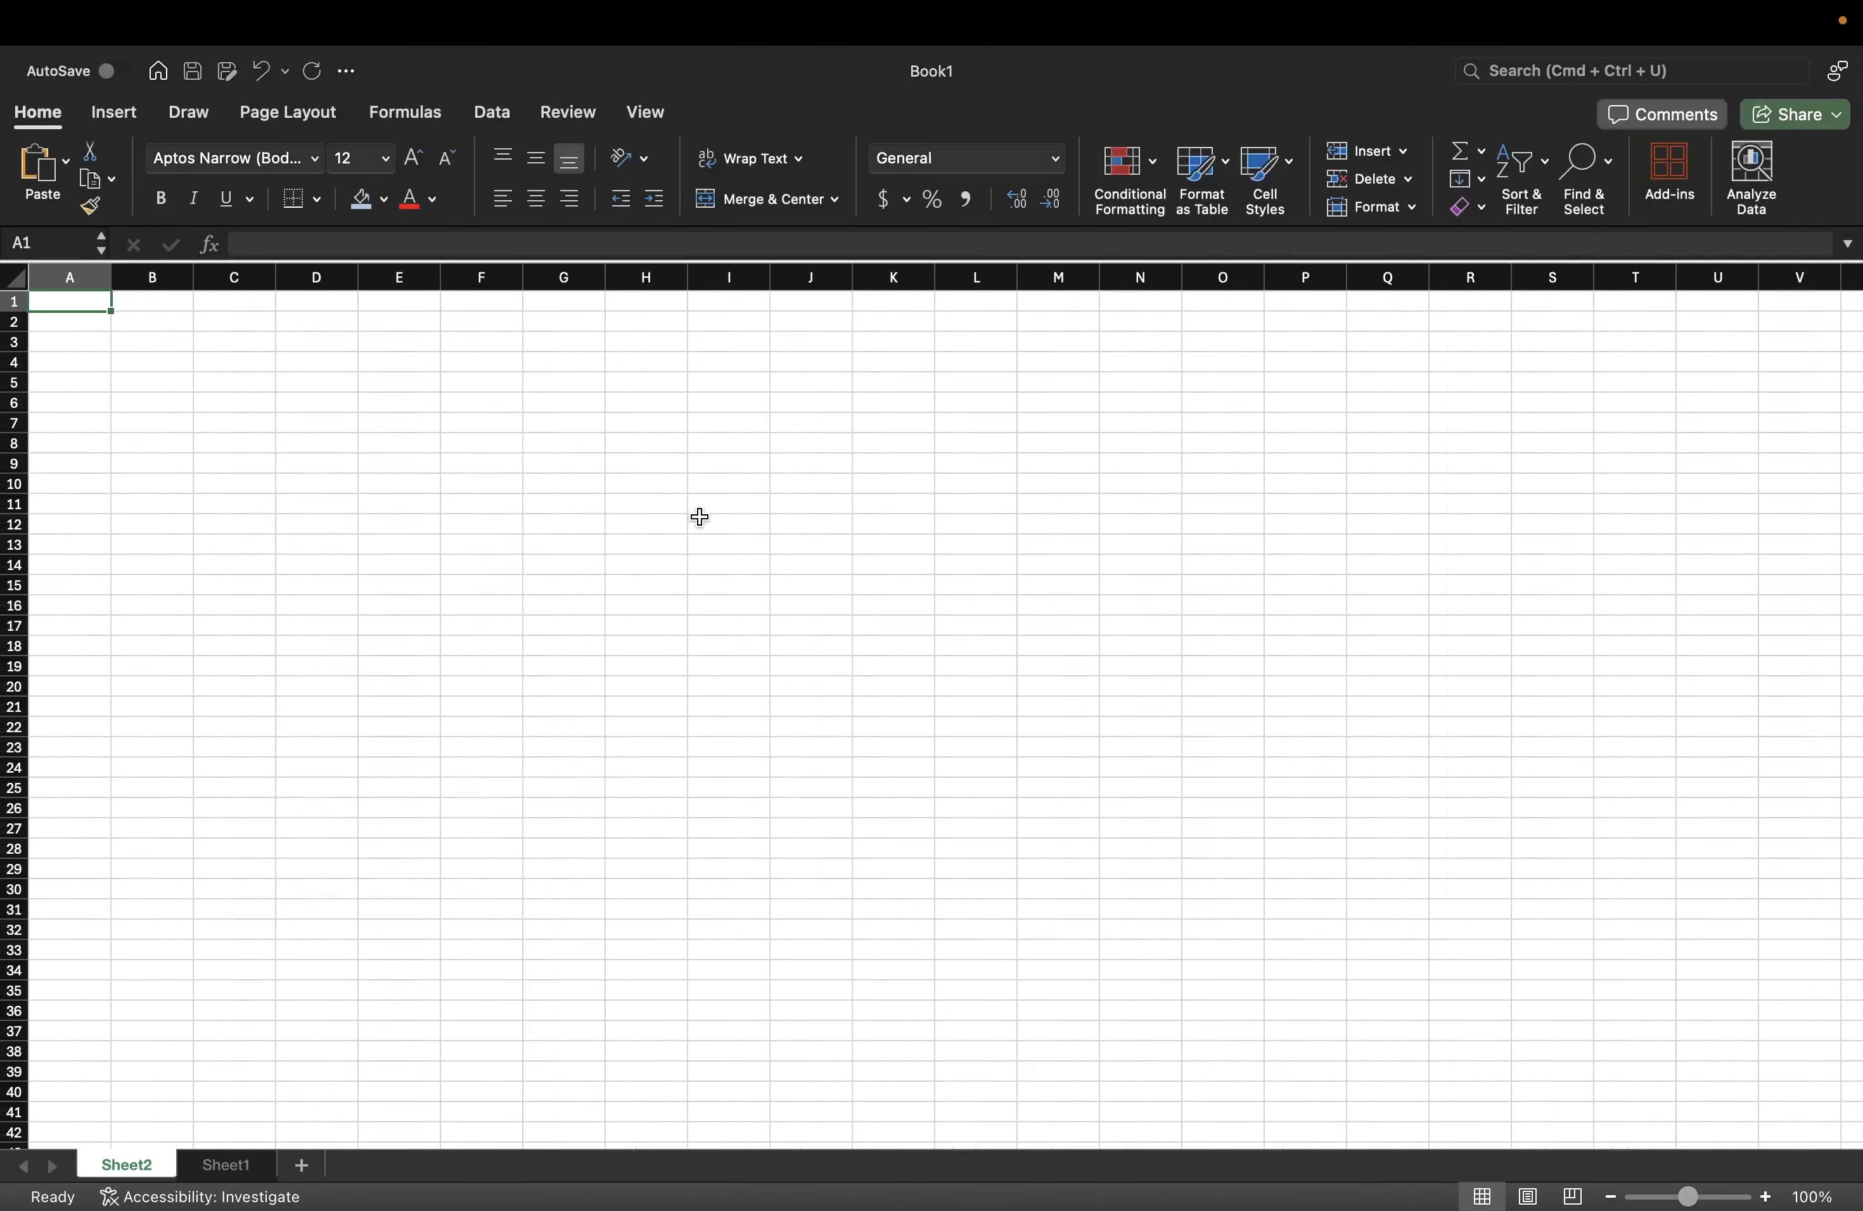
{"action": "left_click", "coordinate": [228, 1166]}
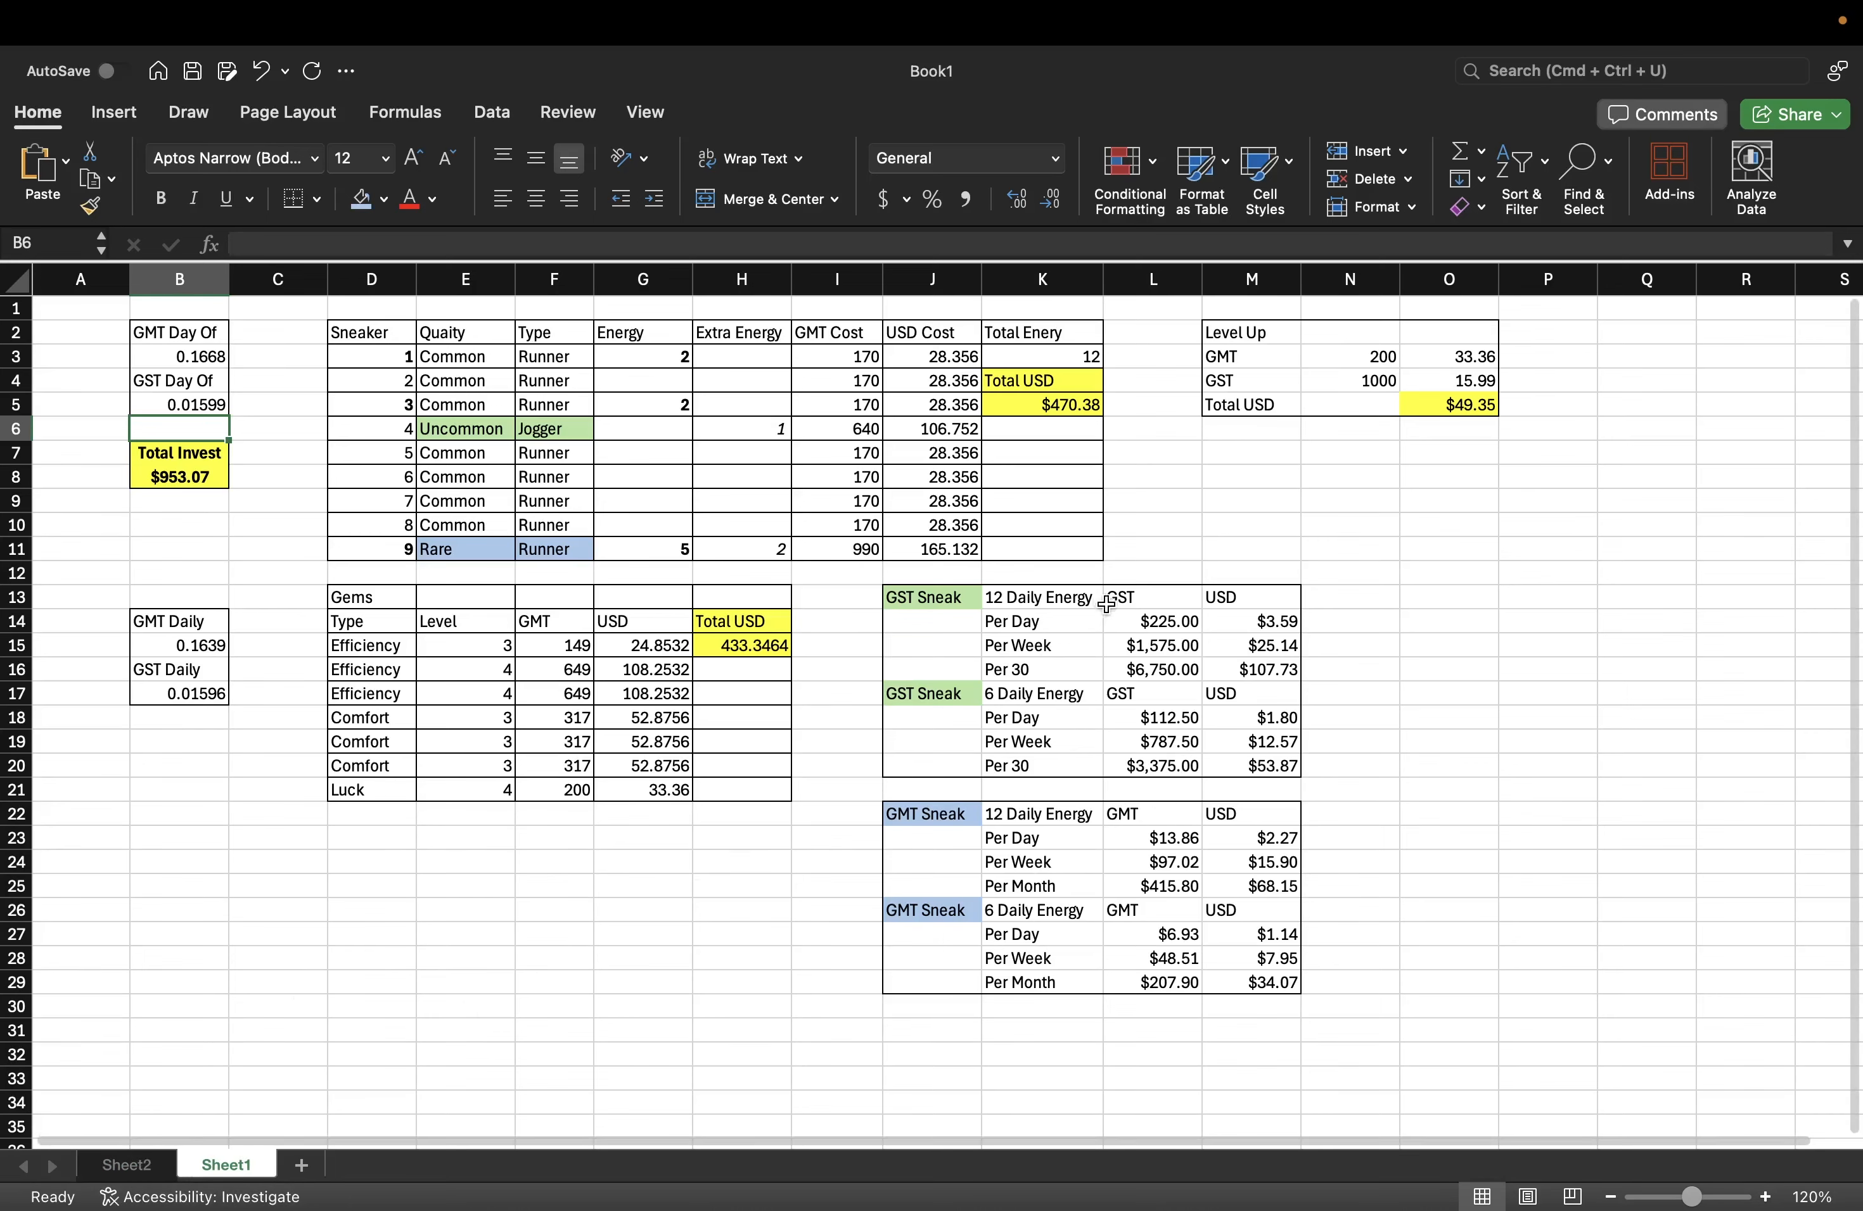
{"action": "left_click", "coordinate": [114, 1168]}
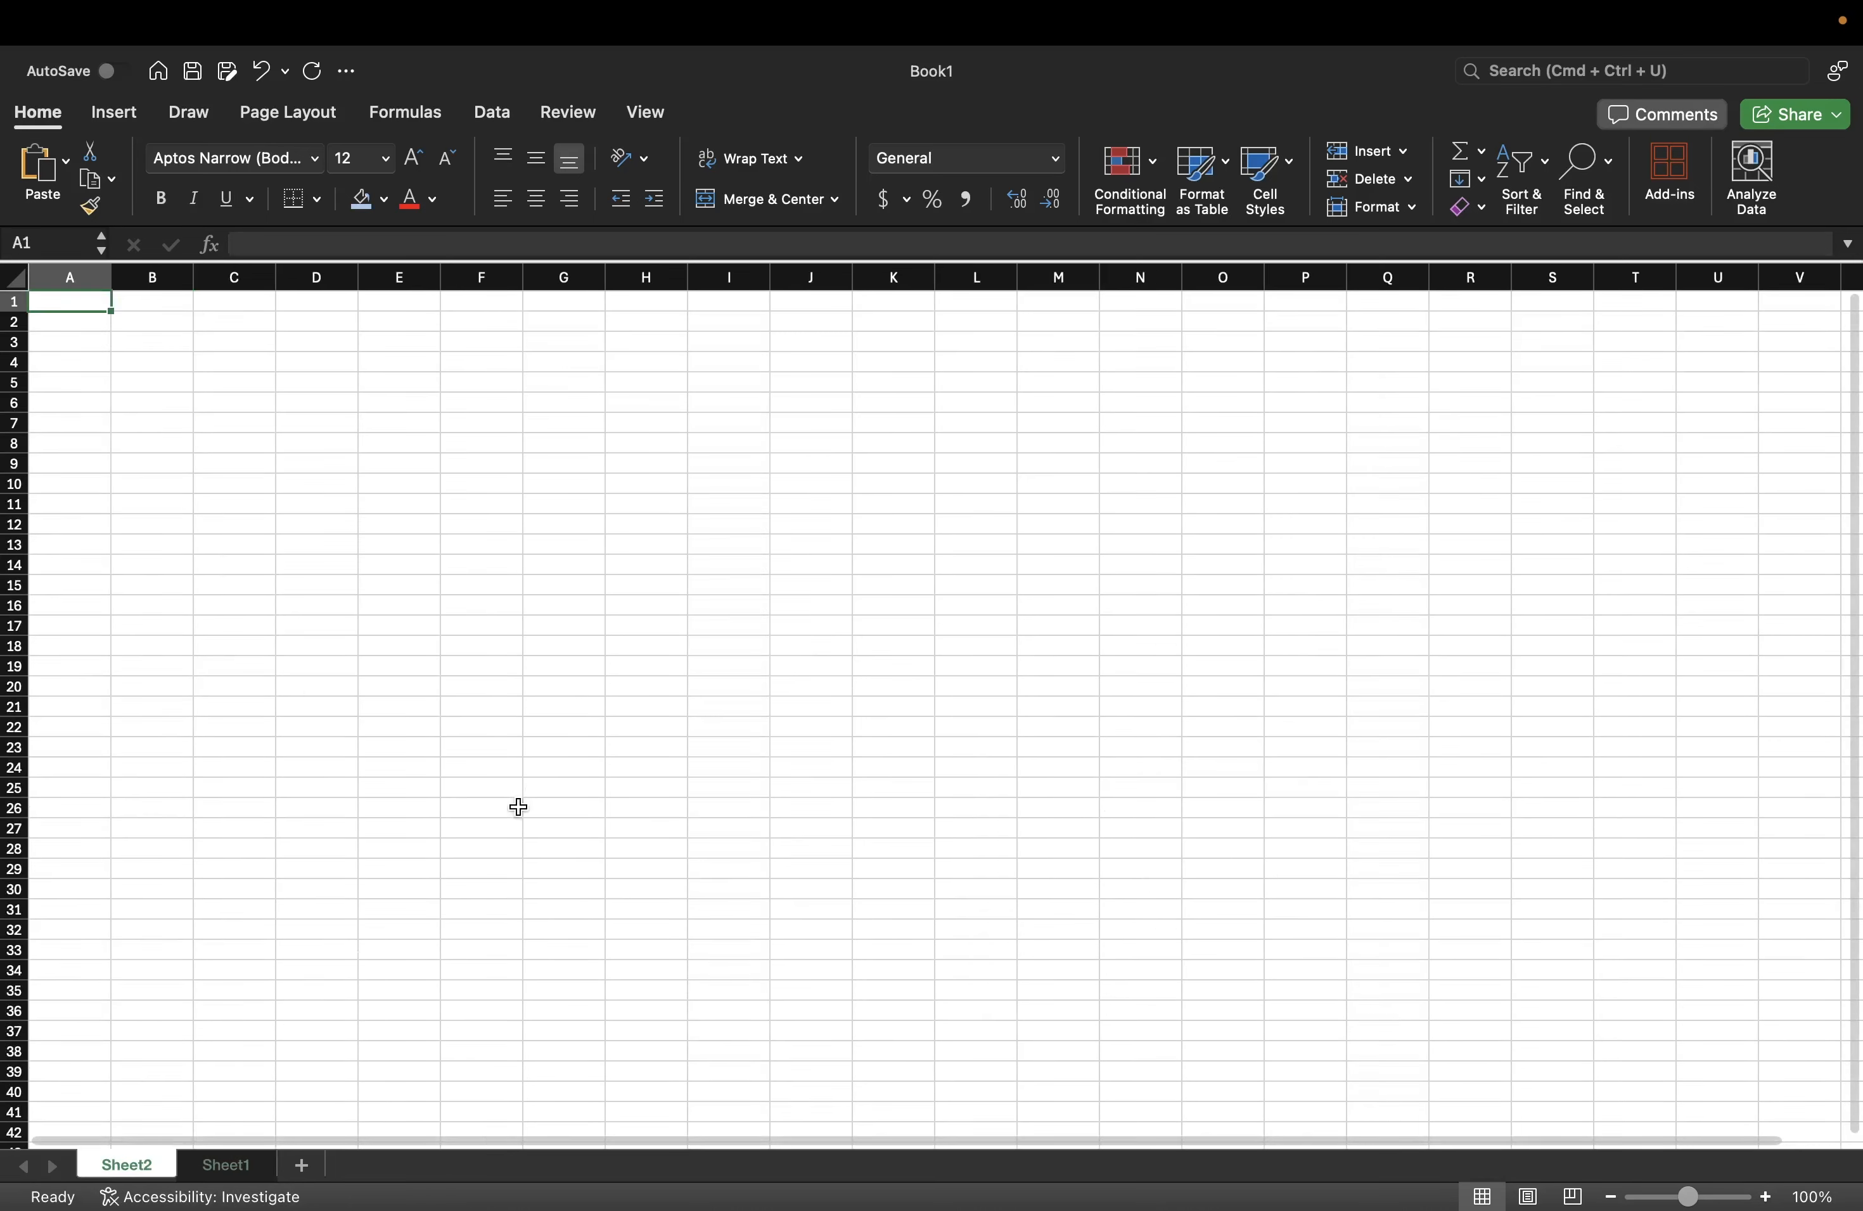
- Switch to the browser and examine the Sneaker Types page of the STEPN whitepaper
{"action": "key", "text": "ctrl+Right"}
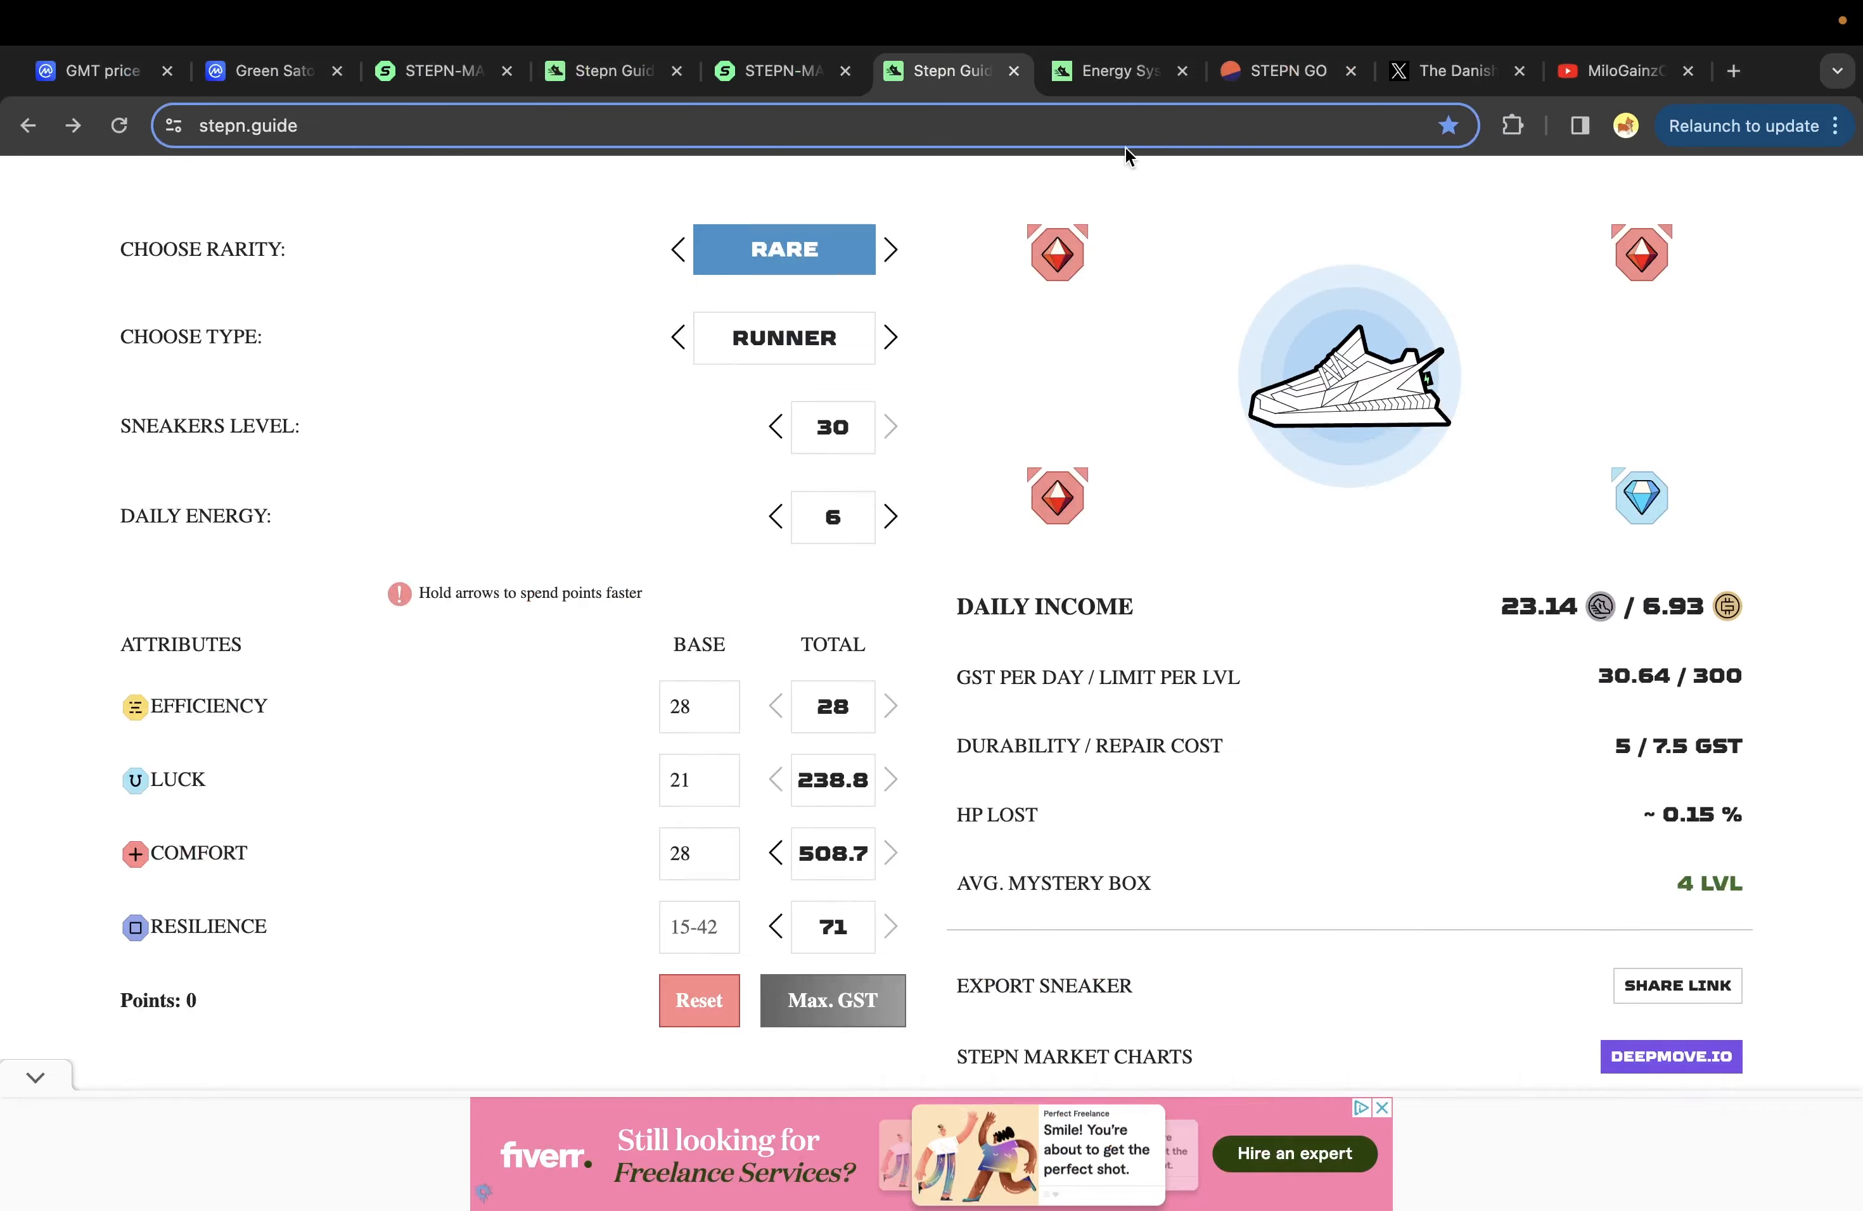
{"action": "left_click", "coordinate": [1101, 78]}
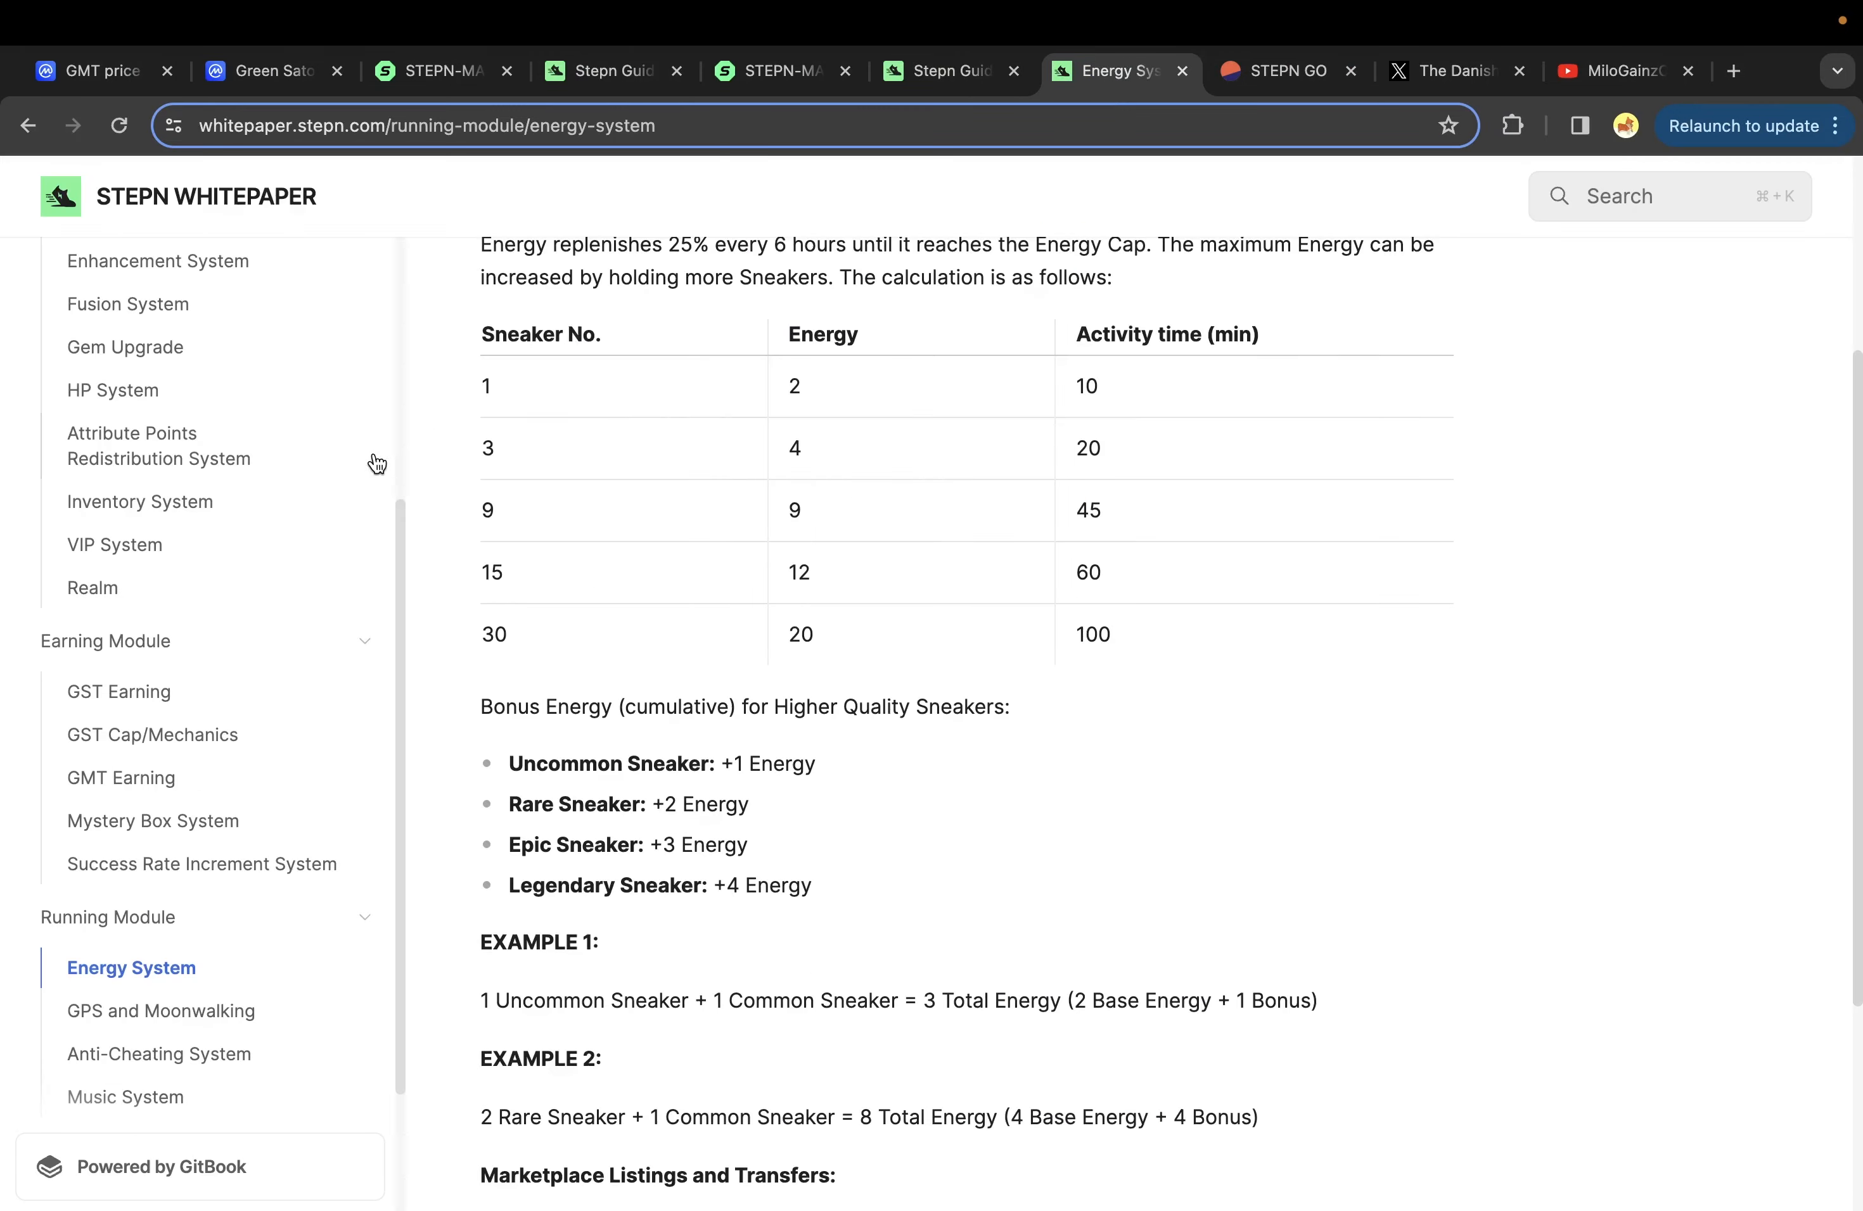
{"action": "left_click", "coordinate": [195, 690]}
{"action": "left_click", "coordinate": [1103, 743]}
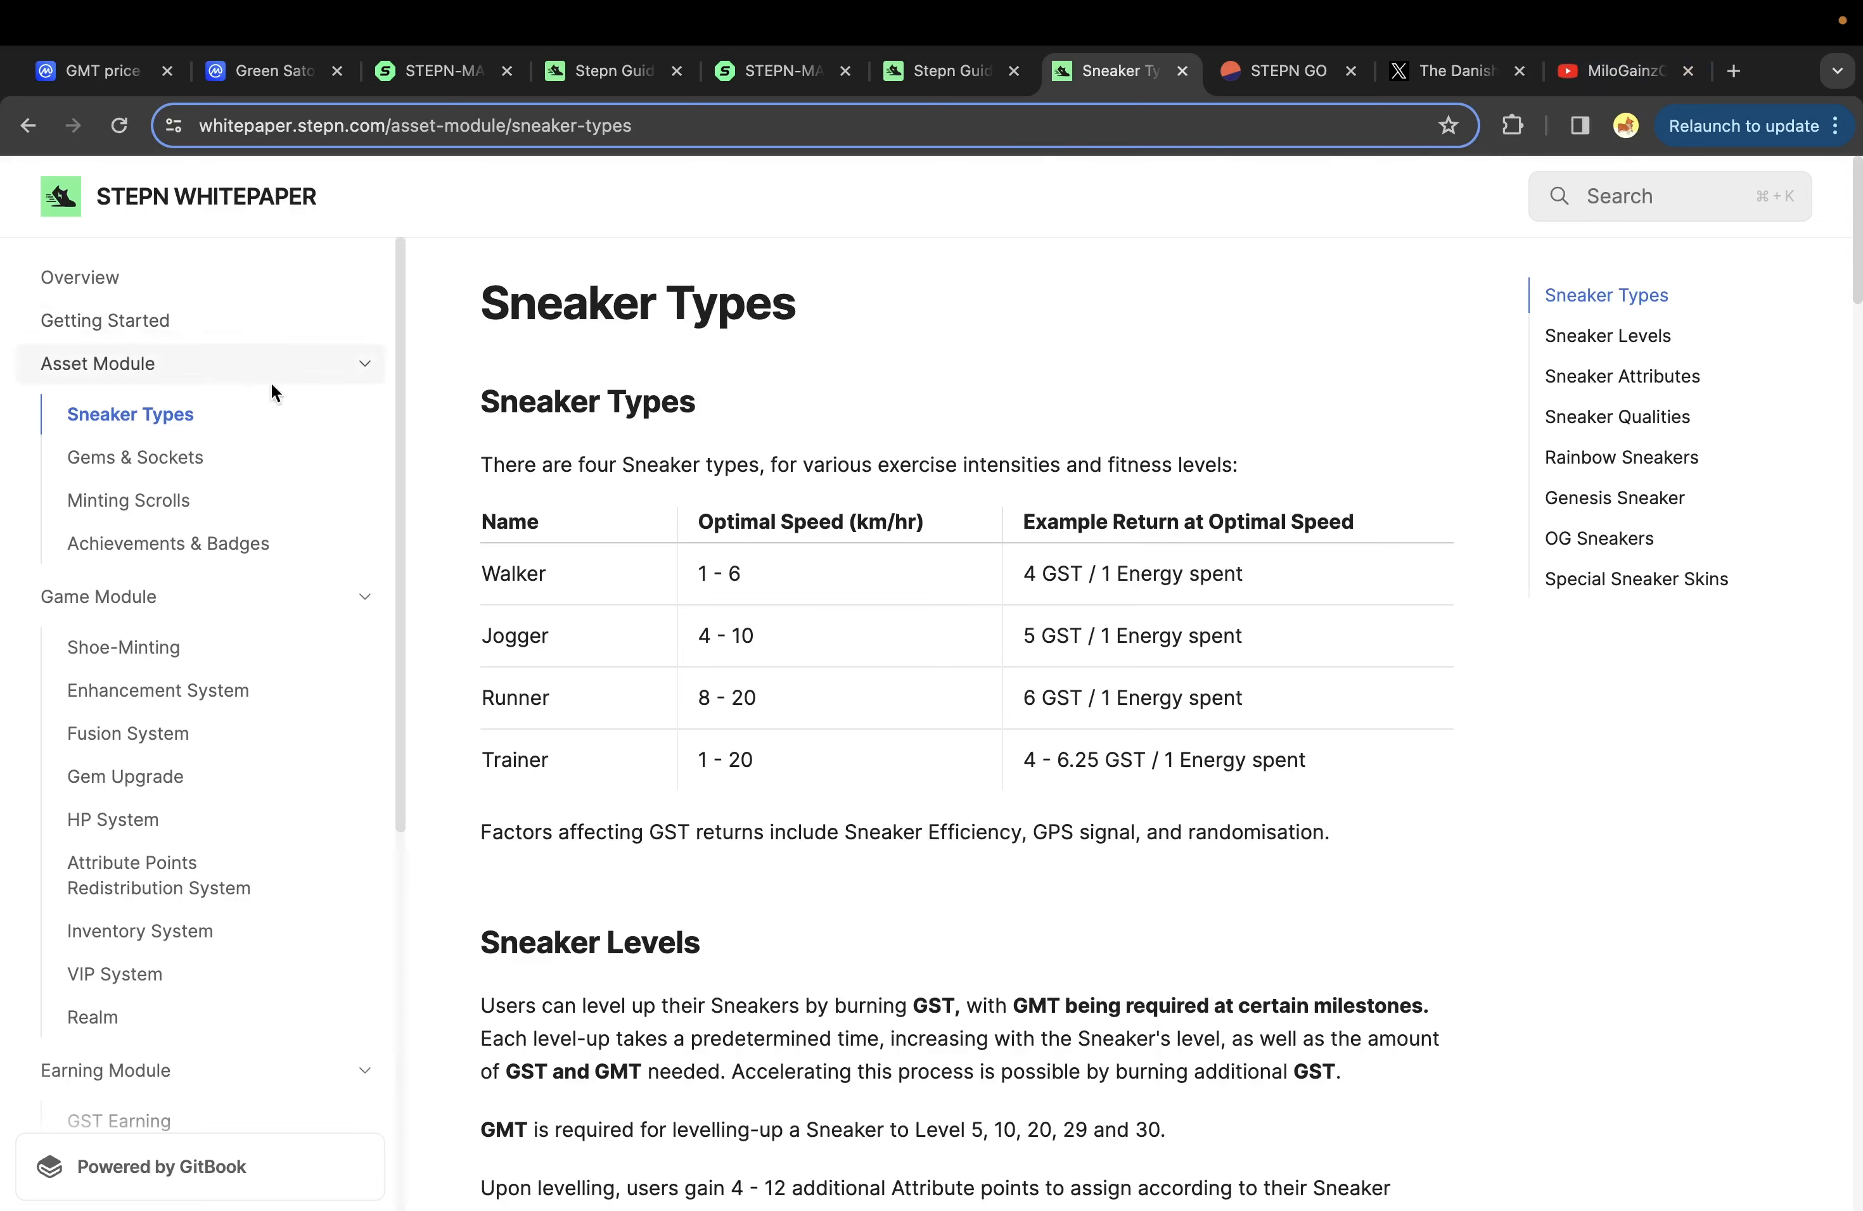
- Check the GMT price and the one-year Green Satoshi Token chart on CoinMarketCap
{"action": "left_click", "coordinate": [104, 82]}
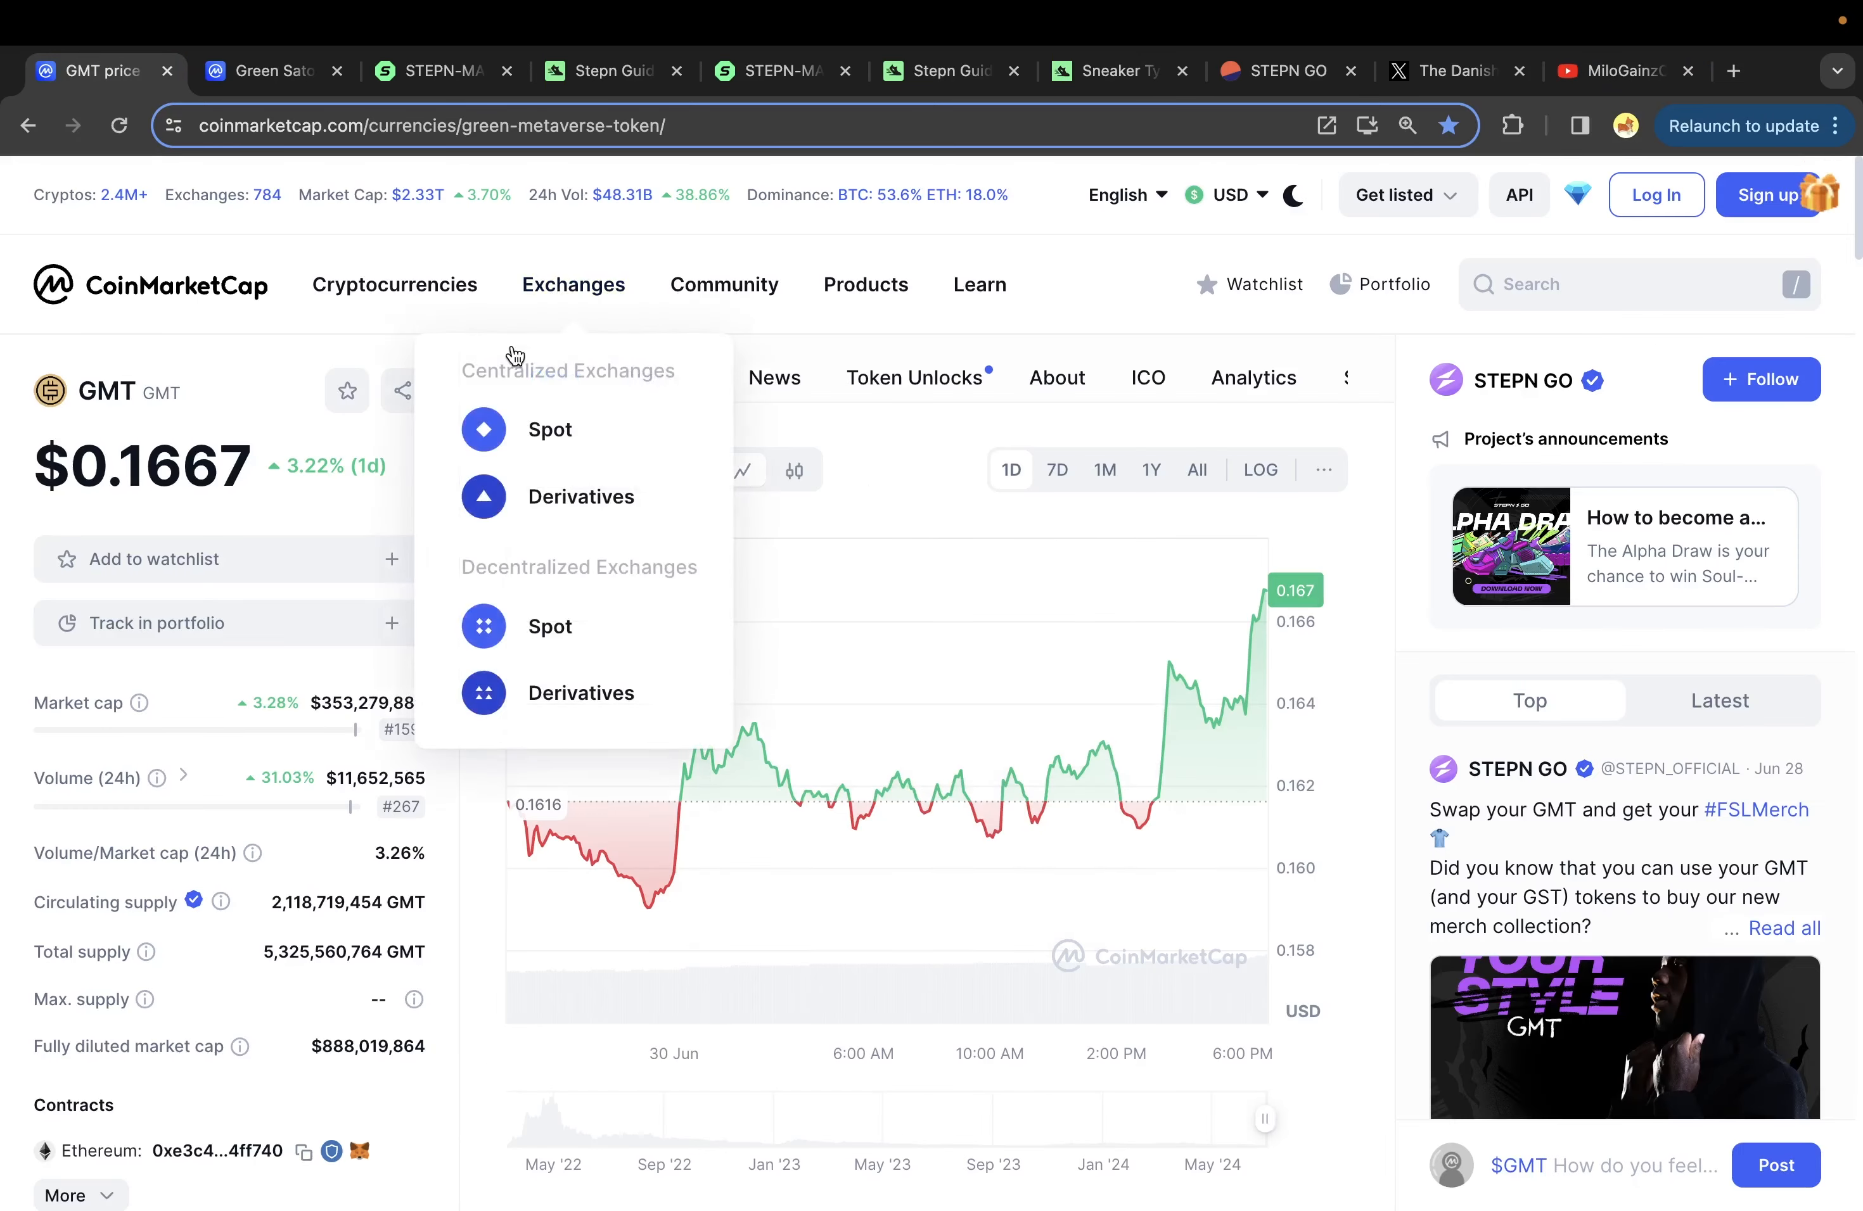
{"action": "mouse_move", "coordinate": [395, 284]}
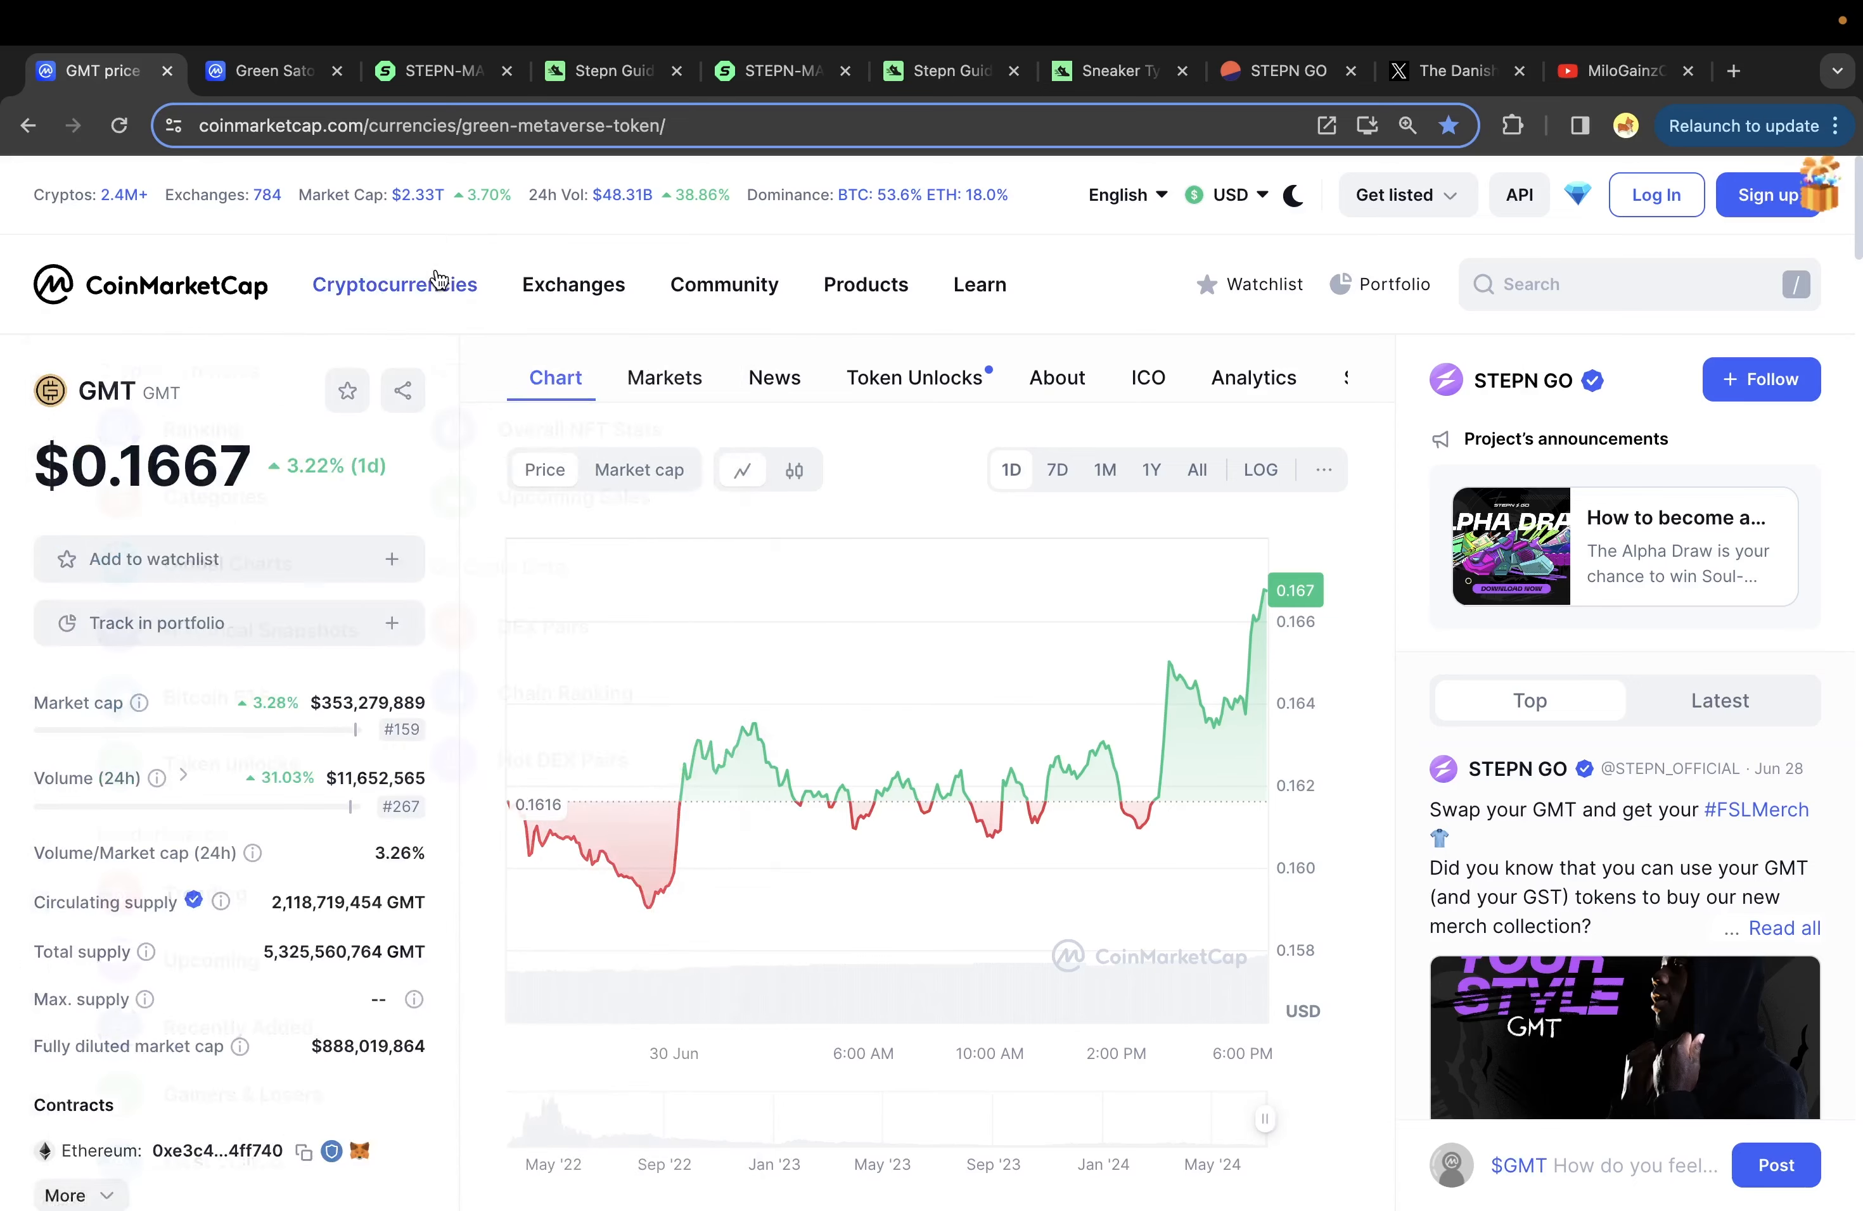
{"action": "left_click", "coordinate": [271, 79]}
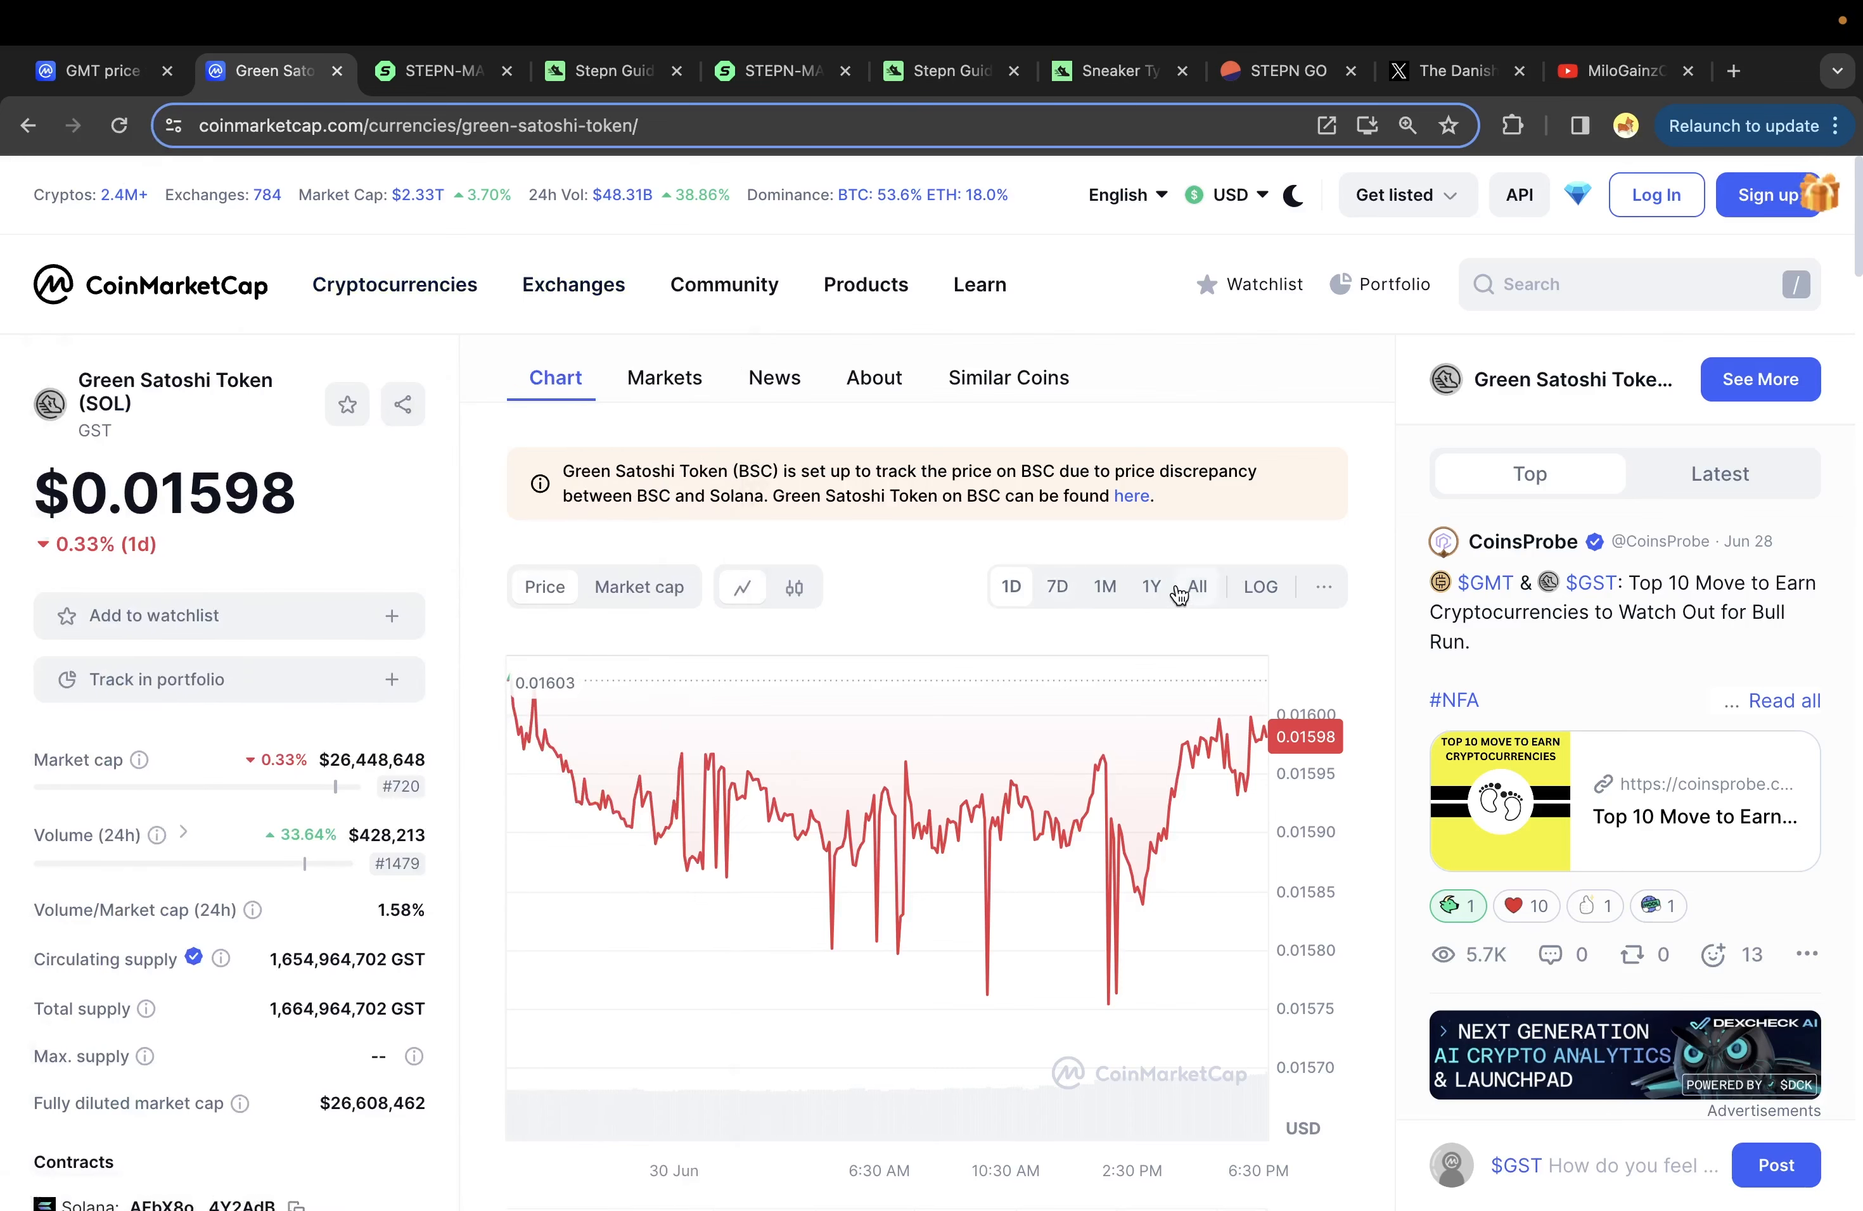
{"action": "left_click", "coordinate": [1155, 589]}
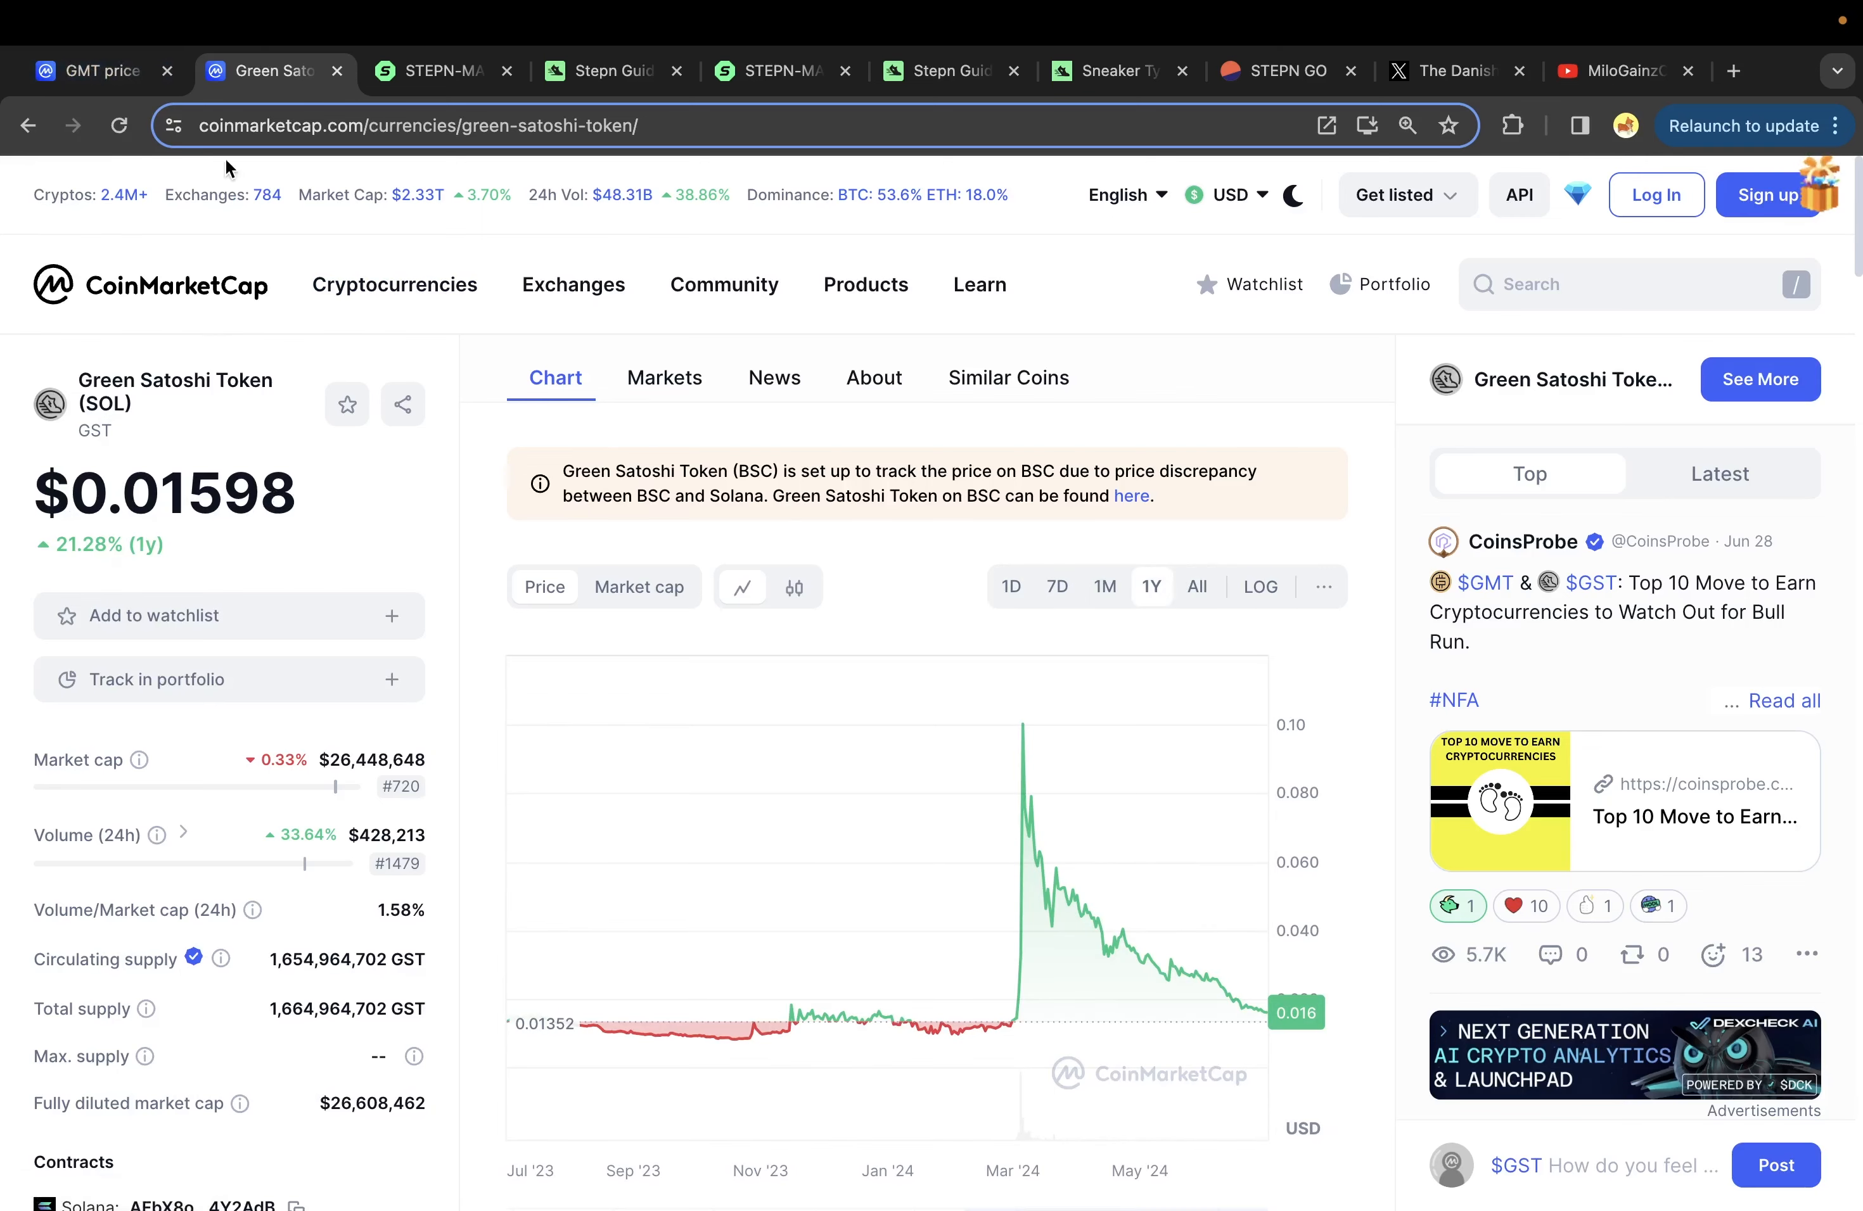
{"action": "left_click", "coordinate": [94, 71]}
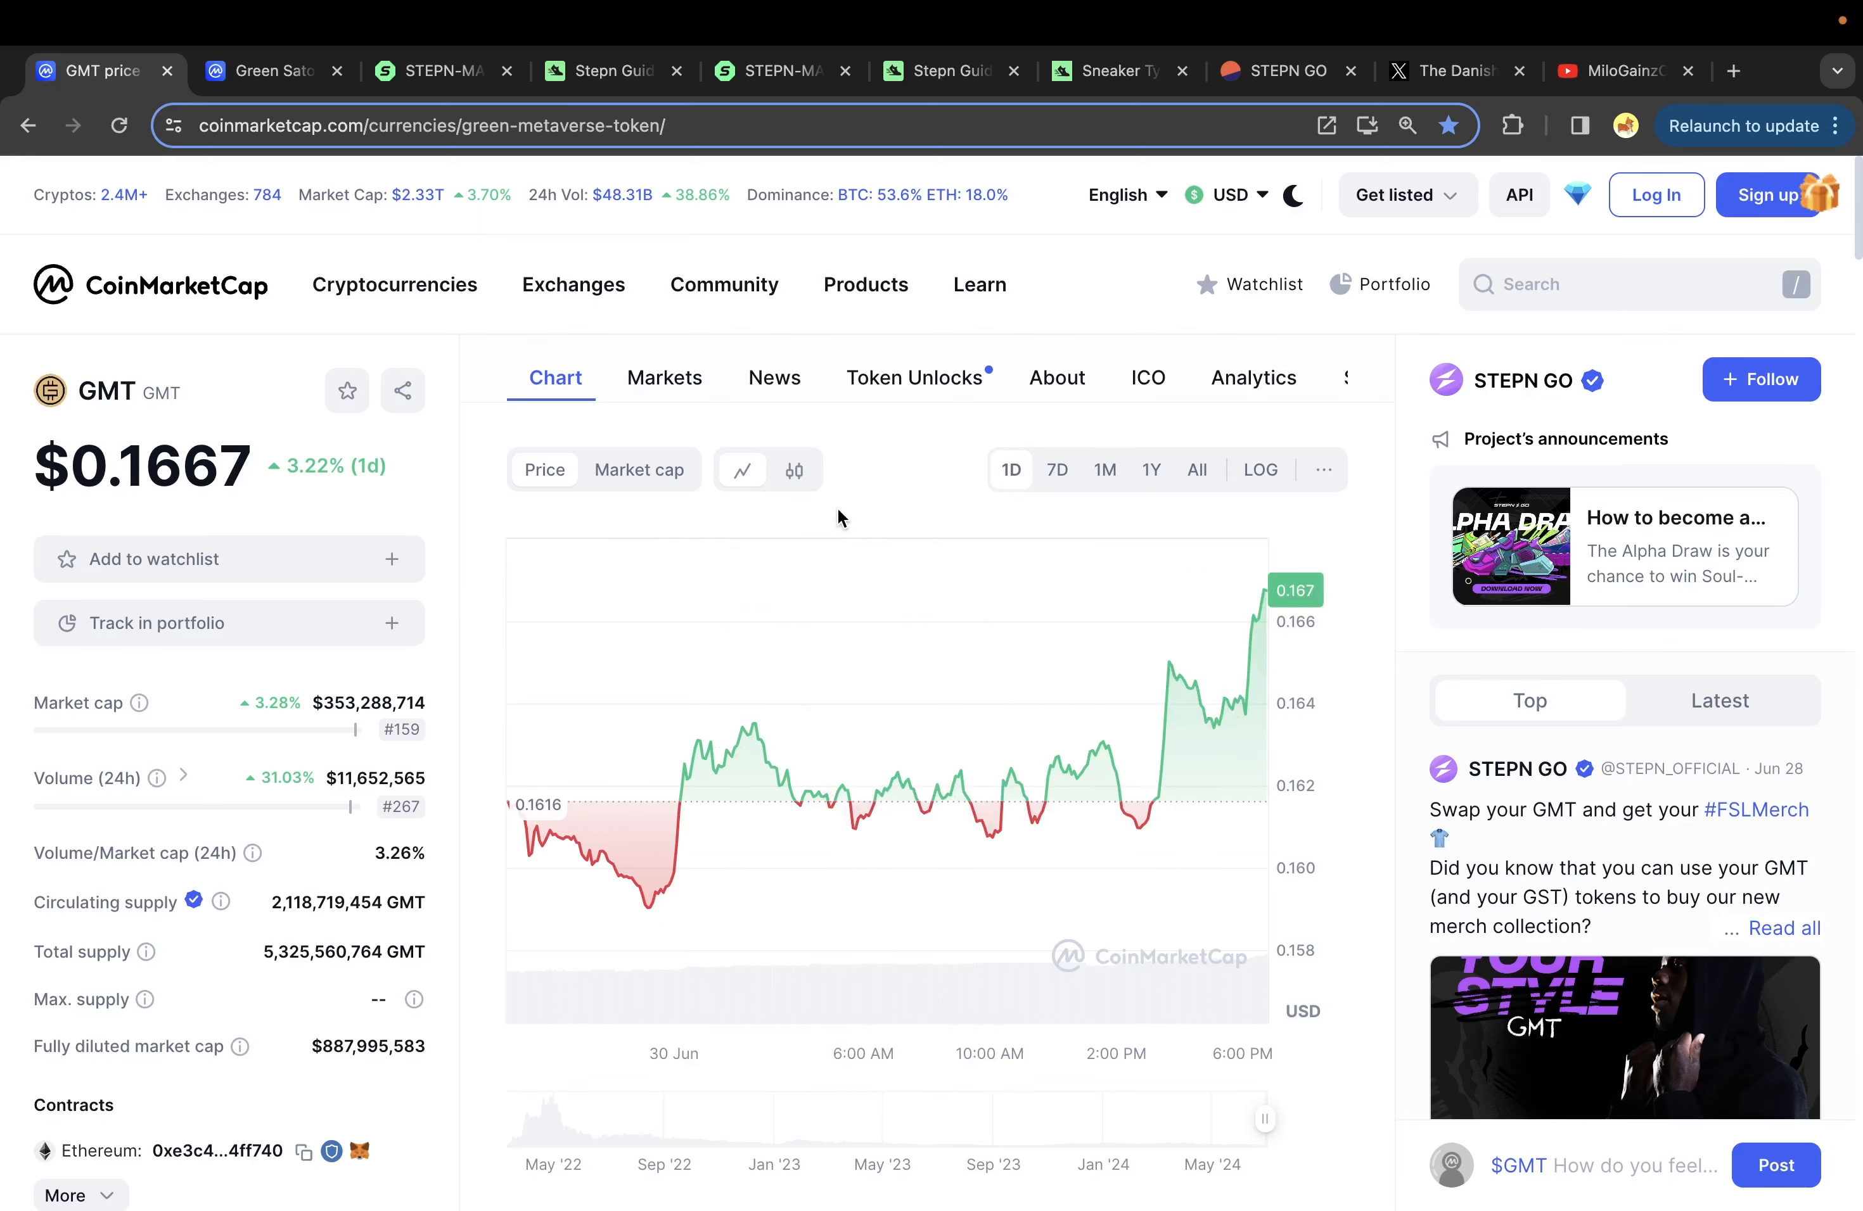
- Switch to Excel and enter the labels GMT in B2 and GST in B4 of Sheet2
{"action": "key", "text": "ctrl+Left"}
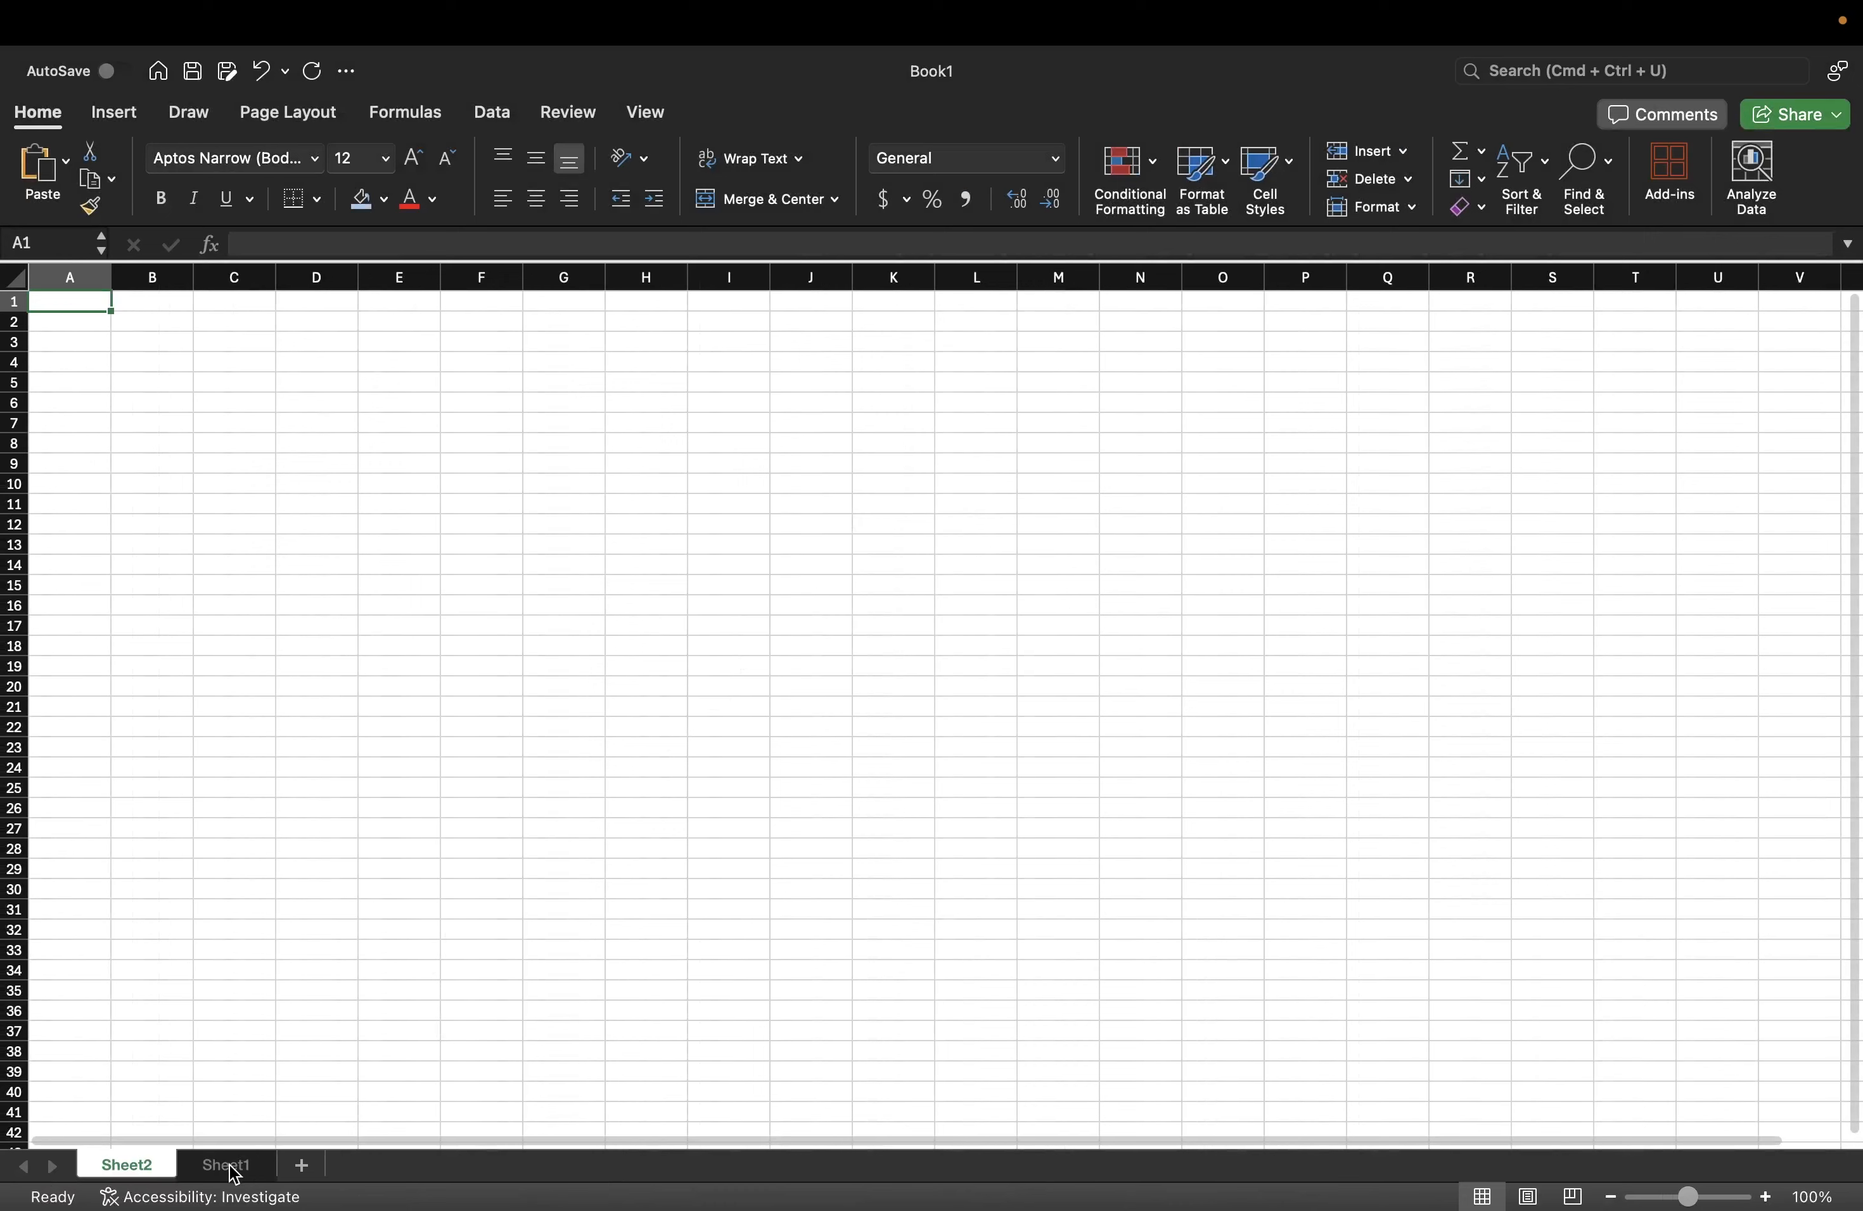
{"action": "left_click", "coordinate": [144, 321]}
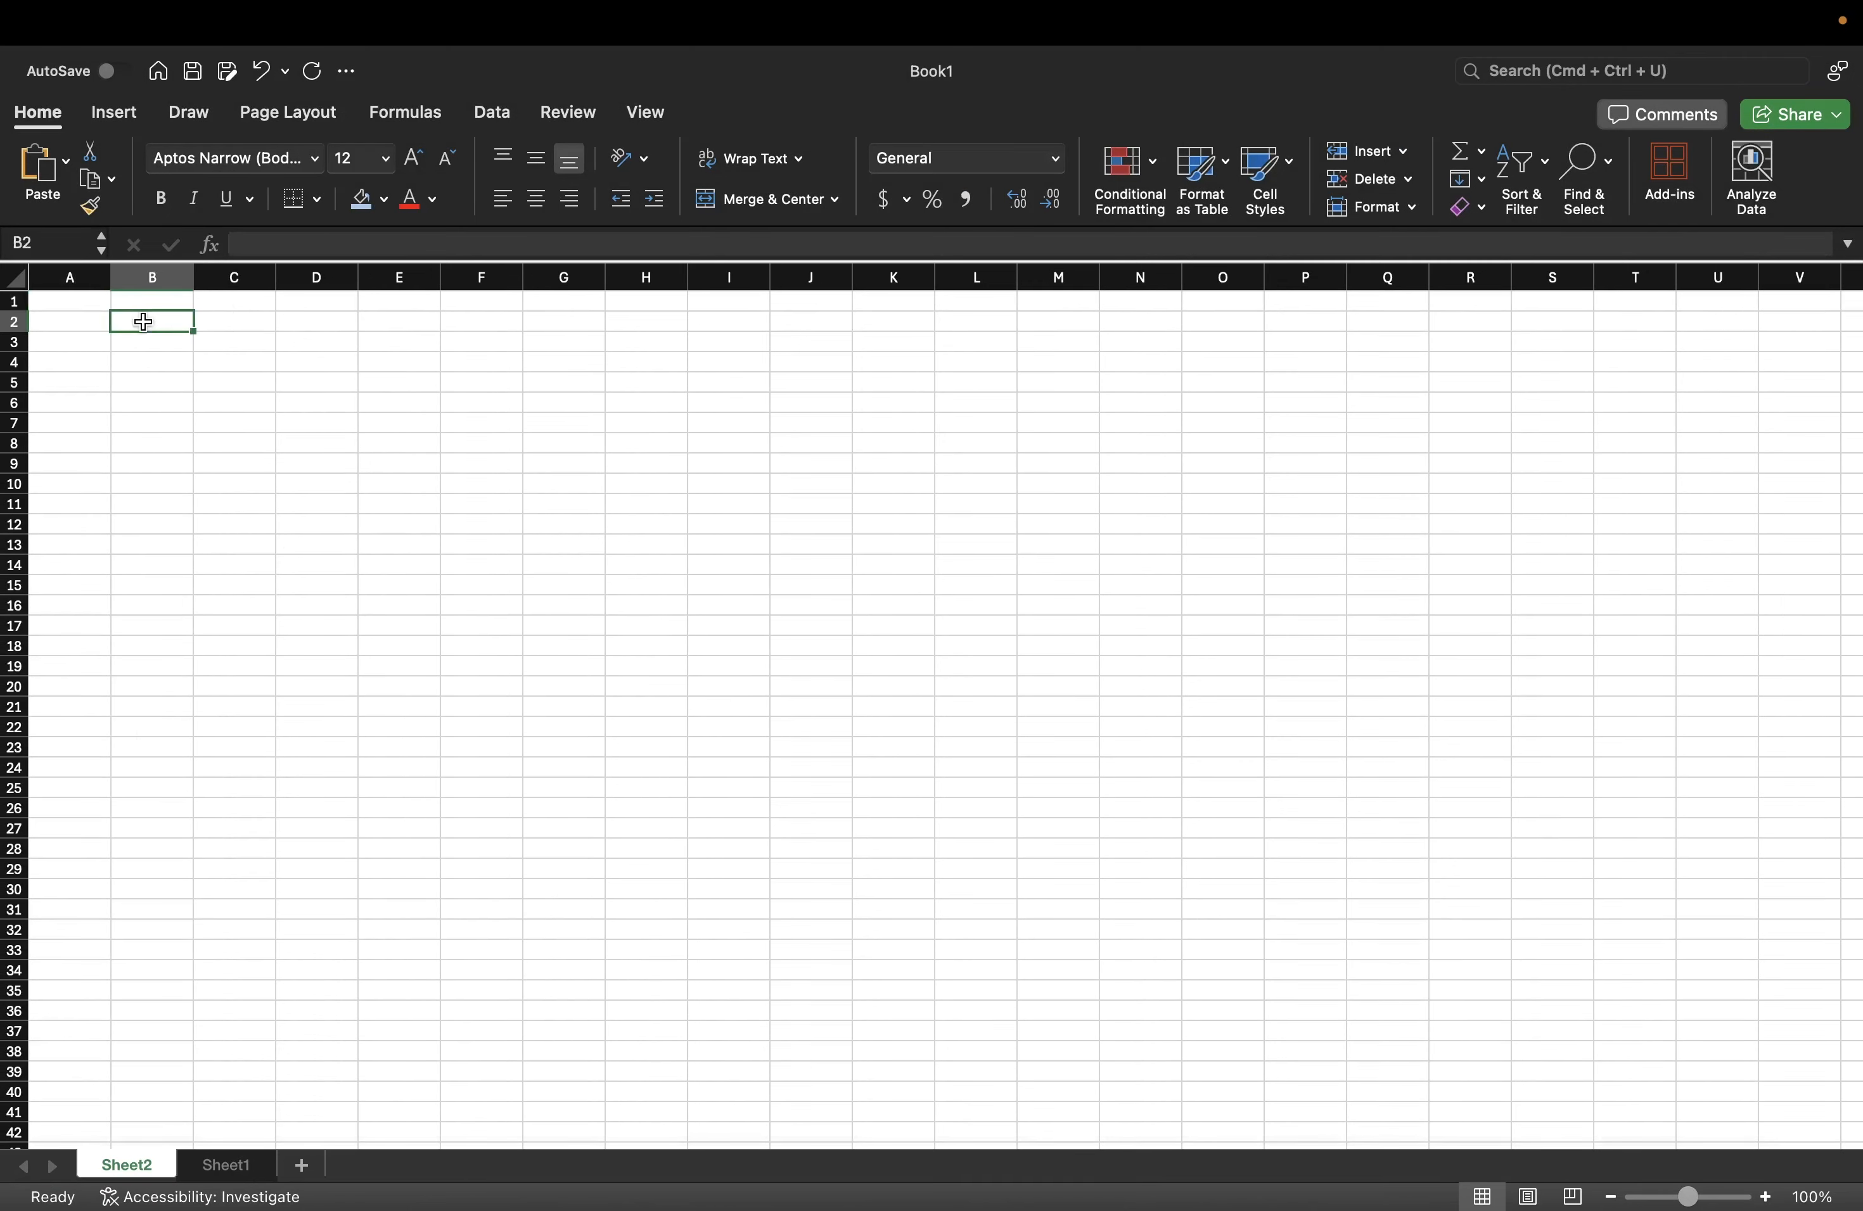
{"action": "type", "text": "GMT"}
{"action": "key", "text": "Return"}
{"action": "key", "text": "Return"}
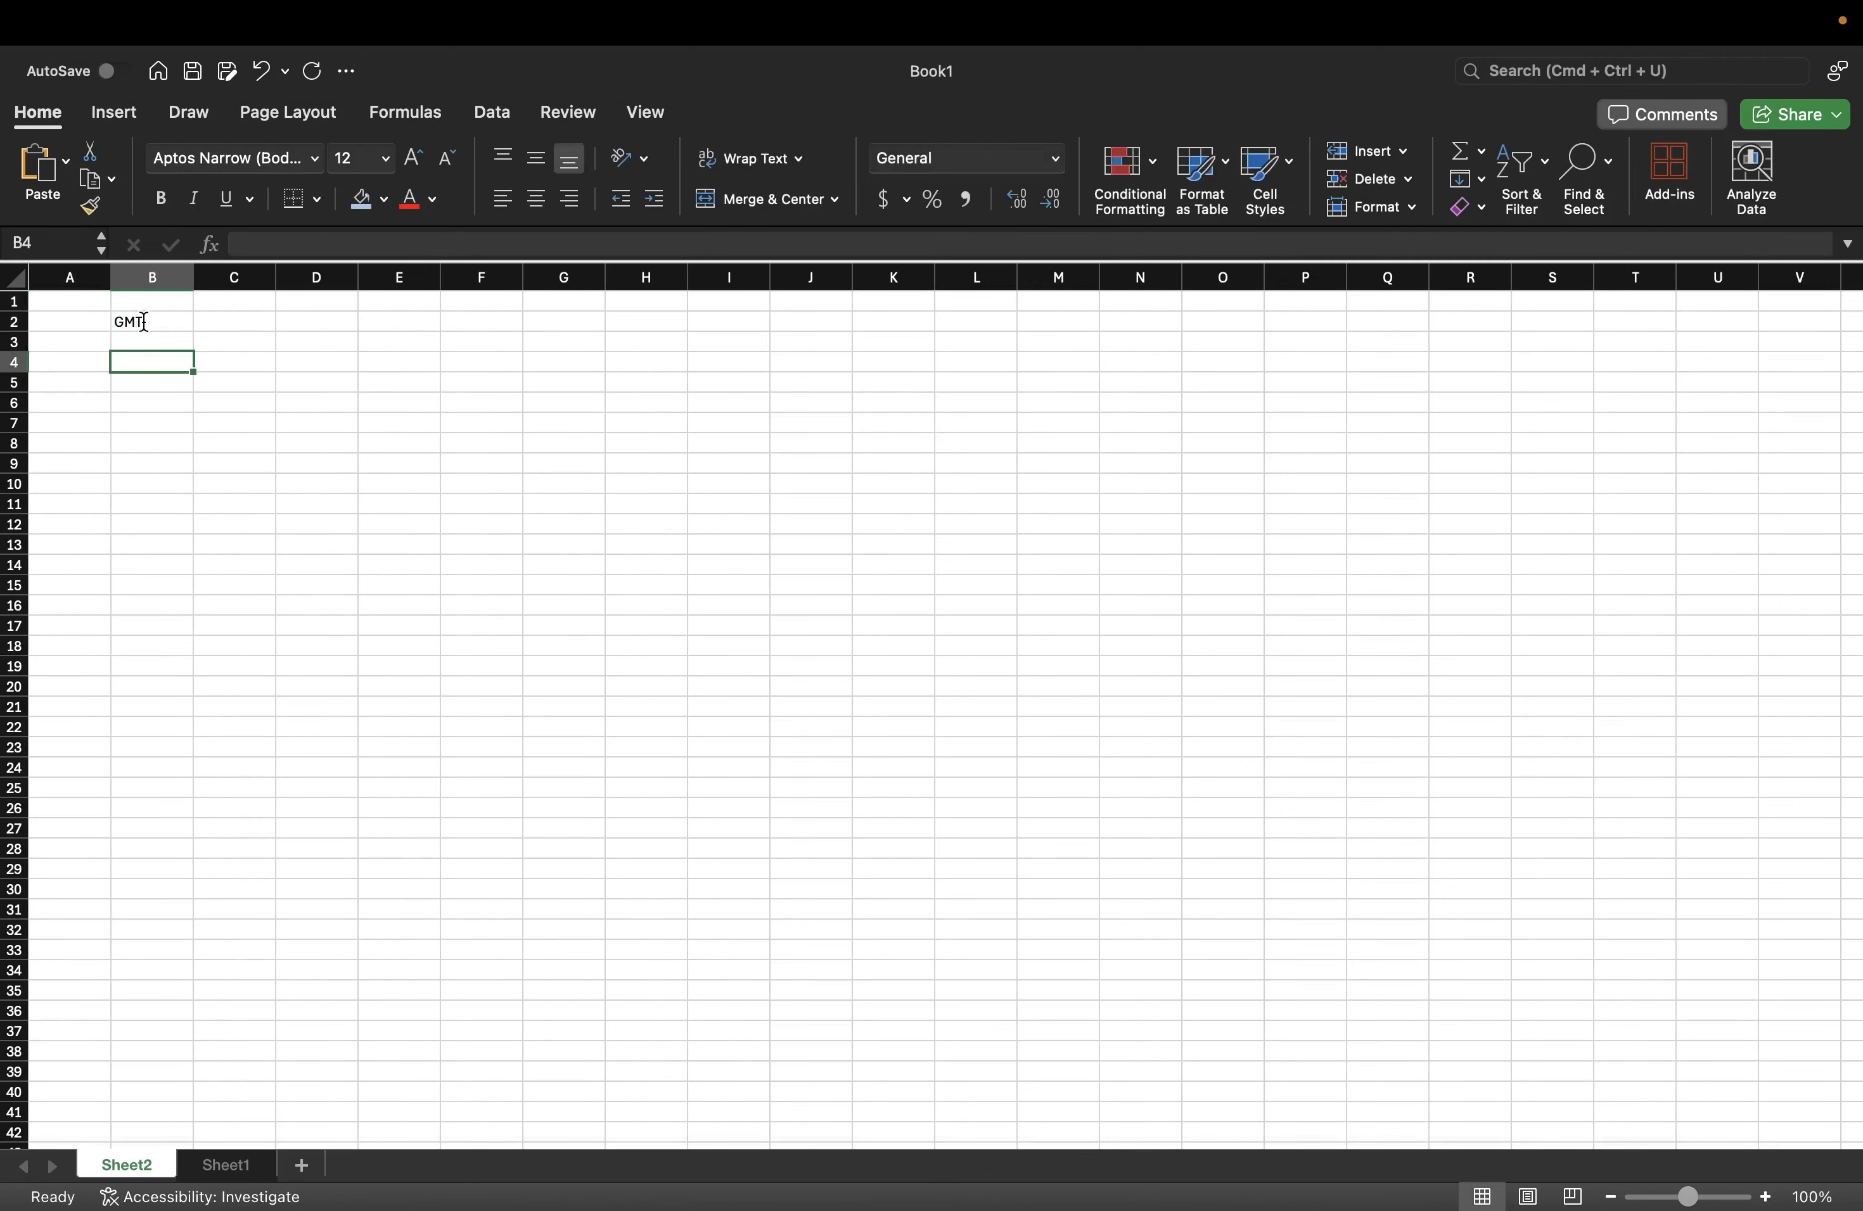
{"action": "type", "text": "GST"}
{"action": "left_click", "coordinate": [164, 341]}
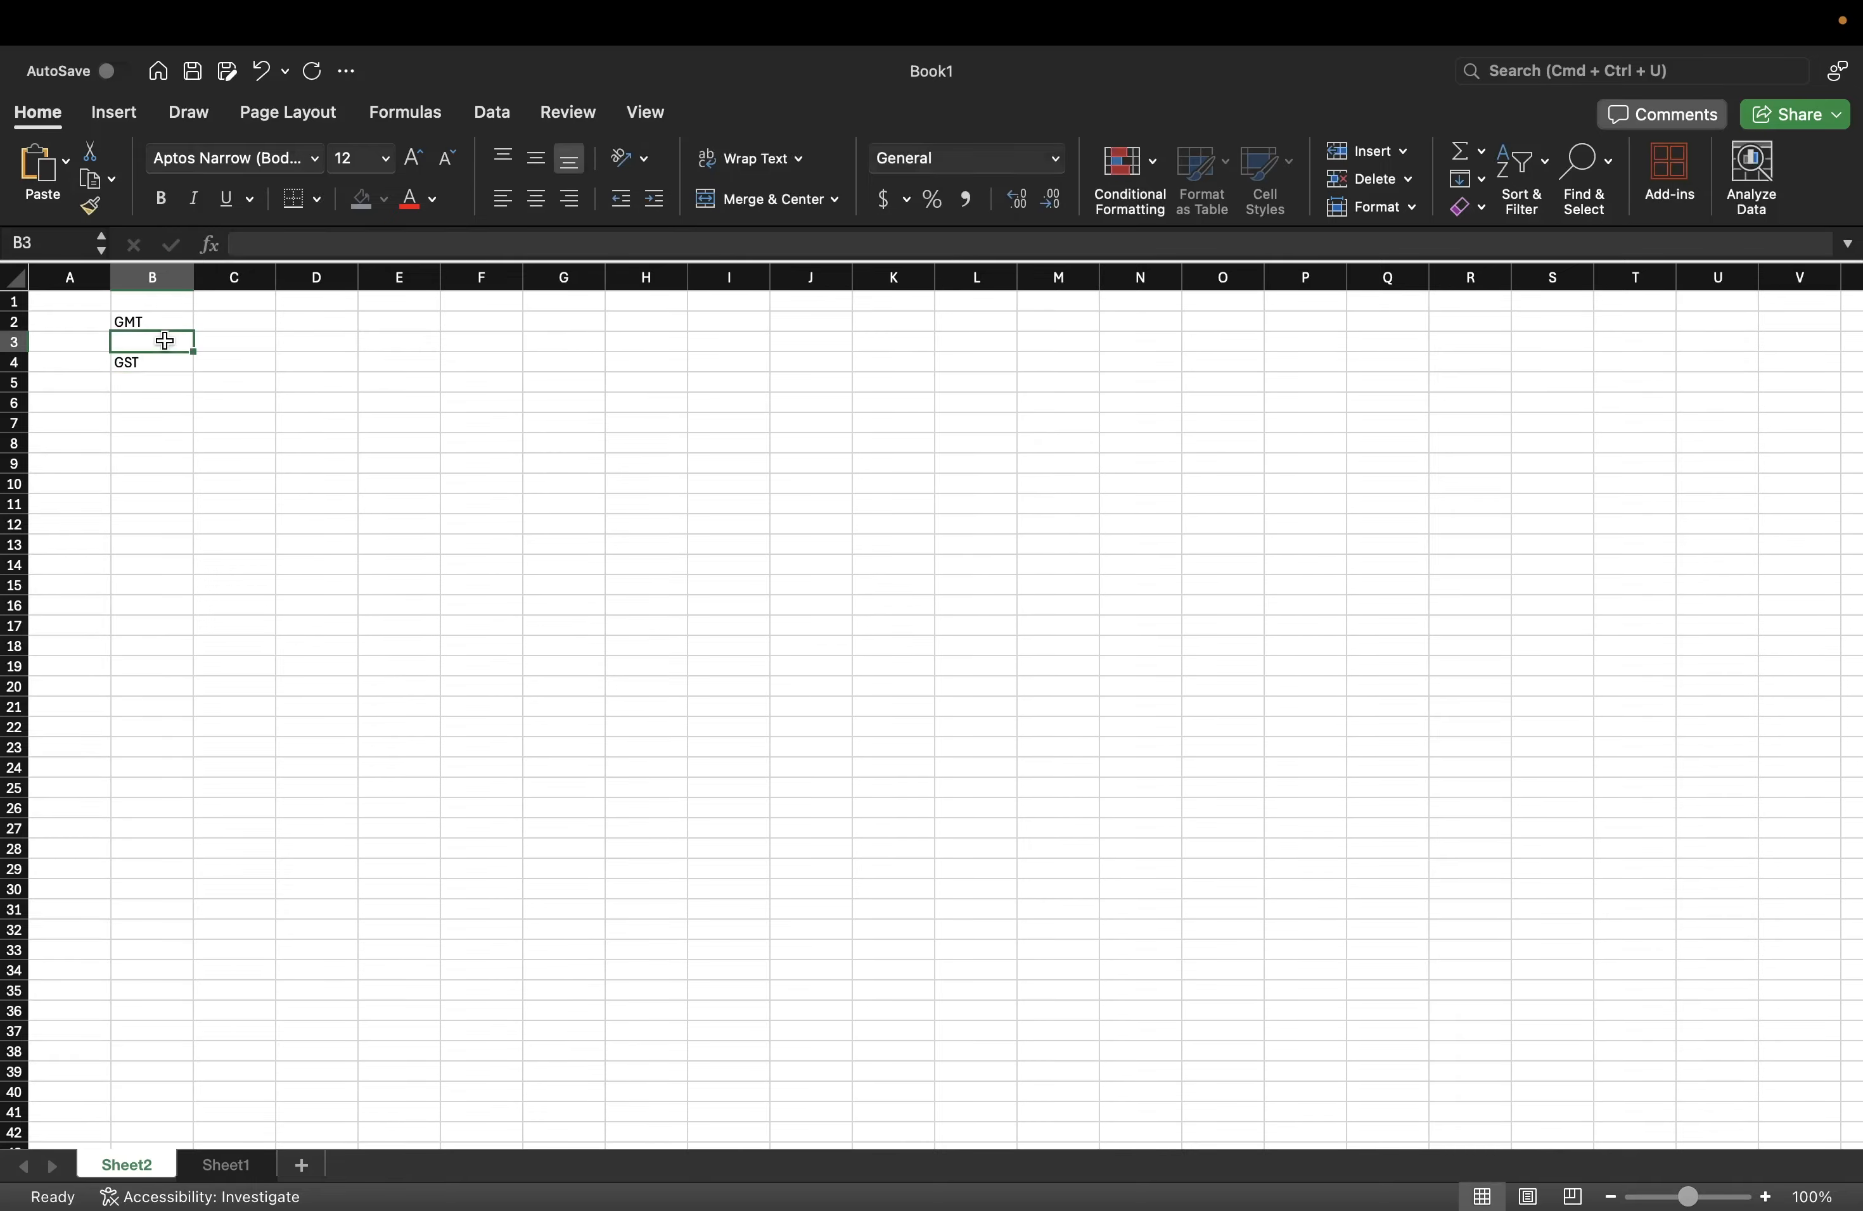
- Check the GMT price in the browser and enter 0.1667 in B3 of Sheet2
{"action": "key", "text": "ctrl+Right"}
{"action": "key", "text": "ctrl+Left"}
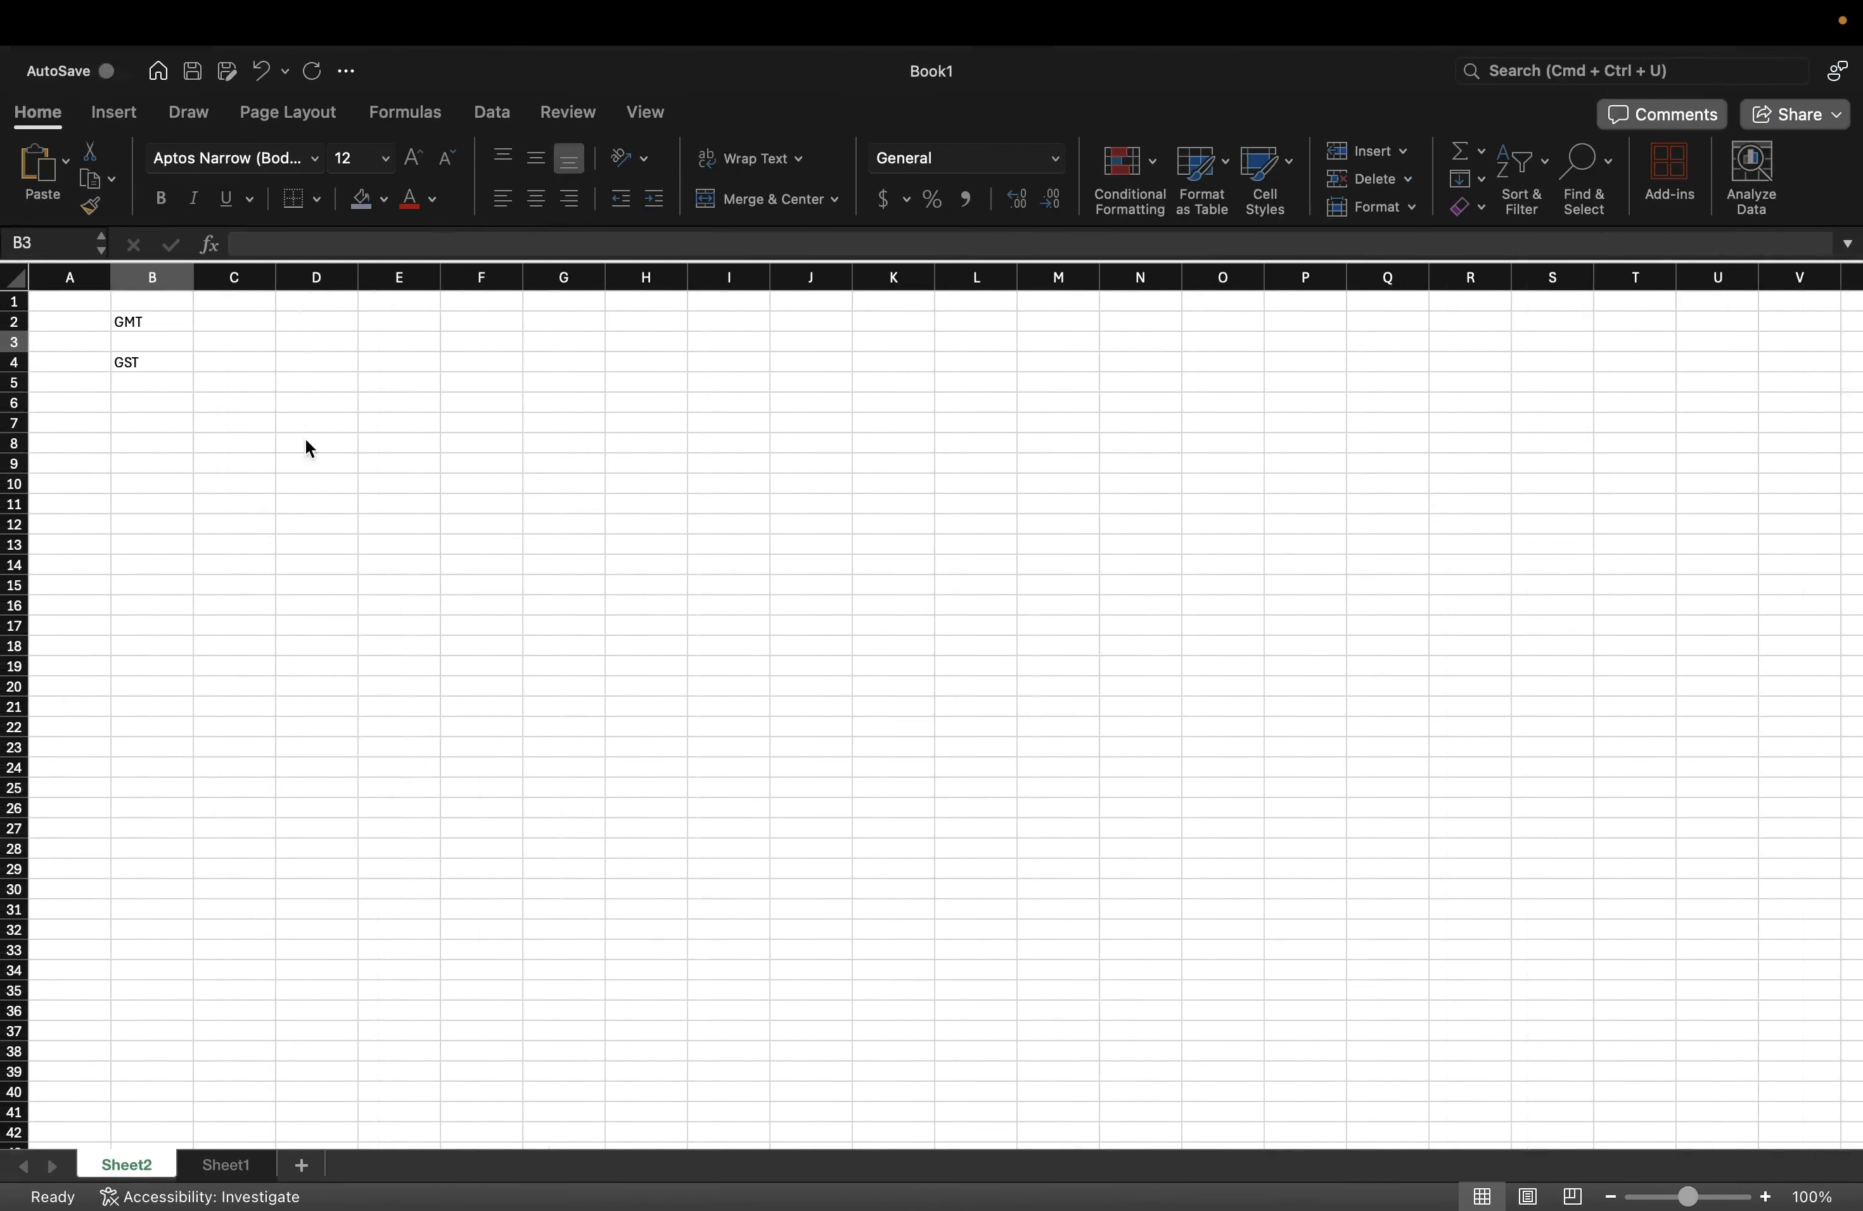
{"action": "type", "text": ".16"}
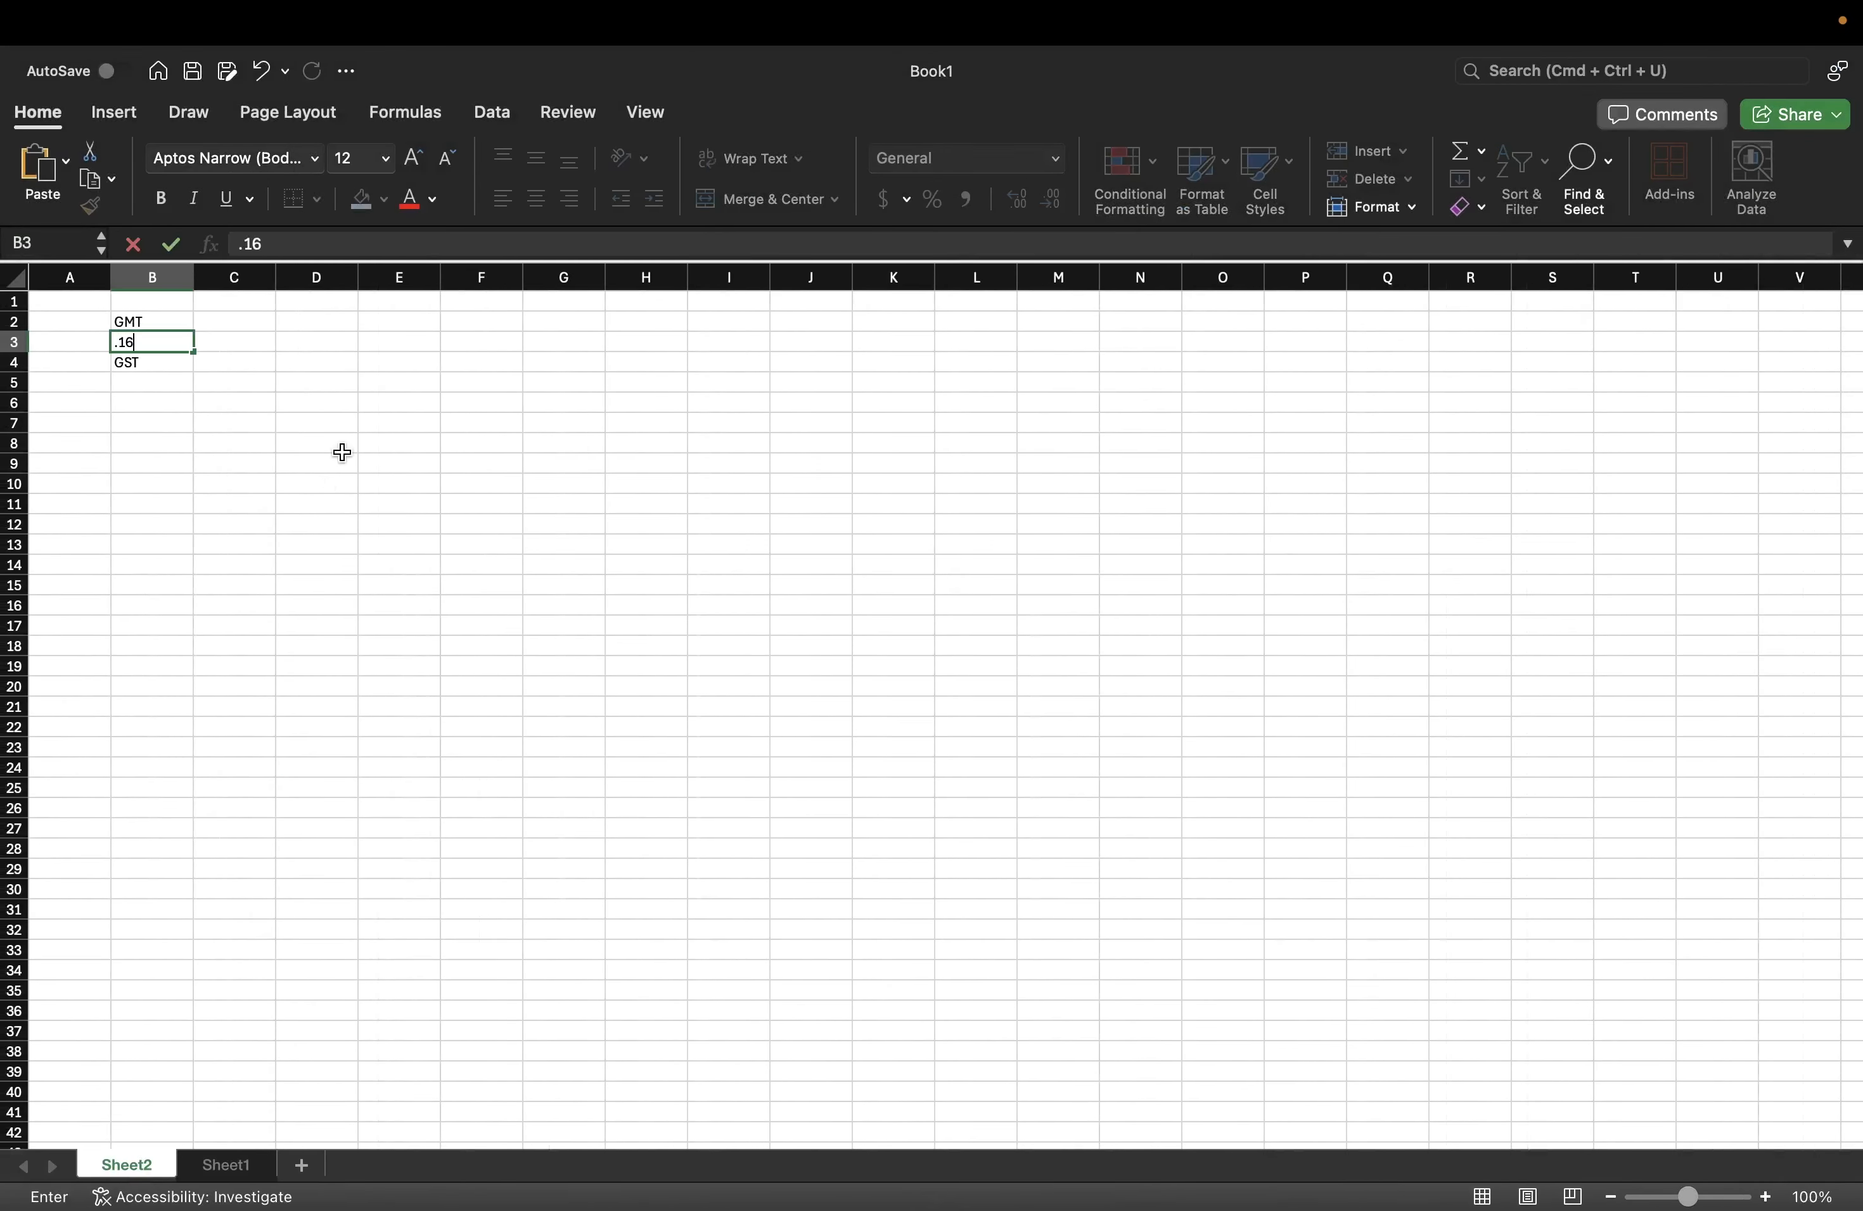
{"action": "type", "text": "67"}
{"action": "key", "text": "Return"}
{"action": "key", "text": "Return"}
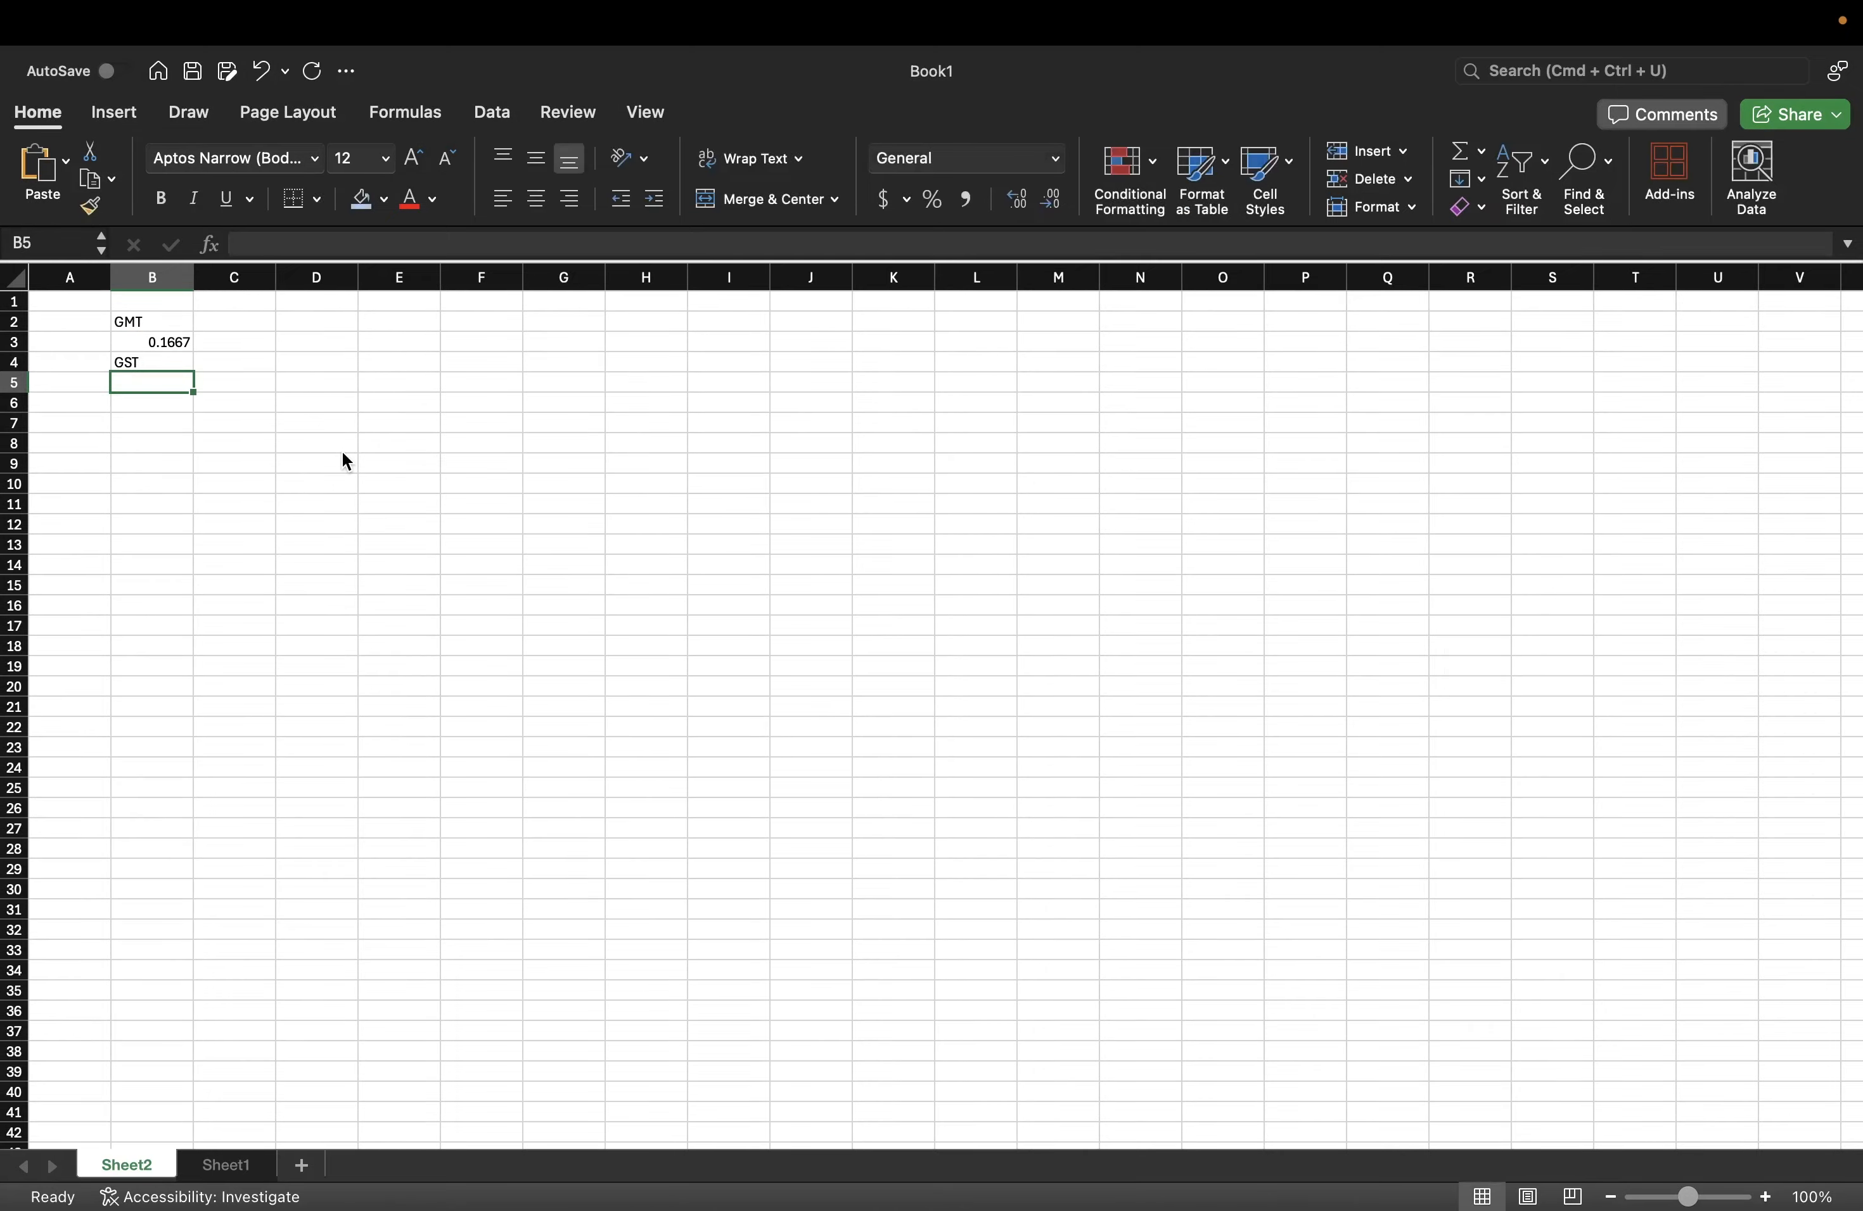
- Look up the Green Satoshi Token price on CoinMarketCap and enter 0.01598 in B5 of Sheet2
{"action": "key", "text": "ctrl+Right"}
{"action": "left_click", "coordinate": [263, 70]}
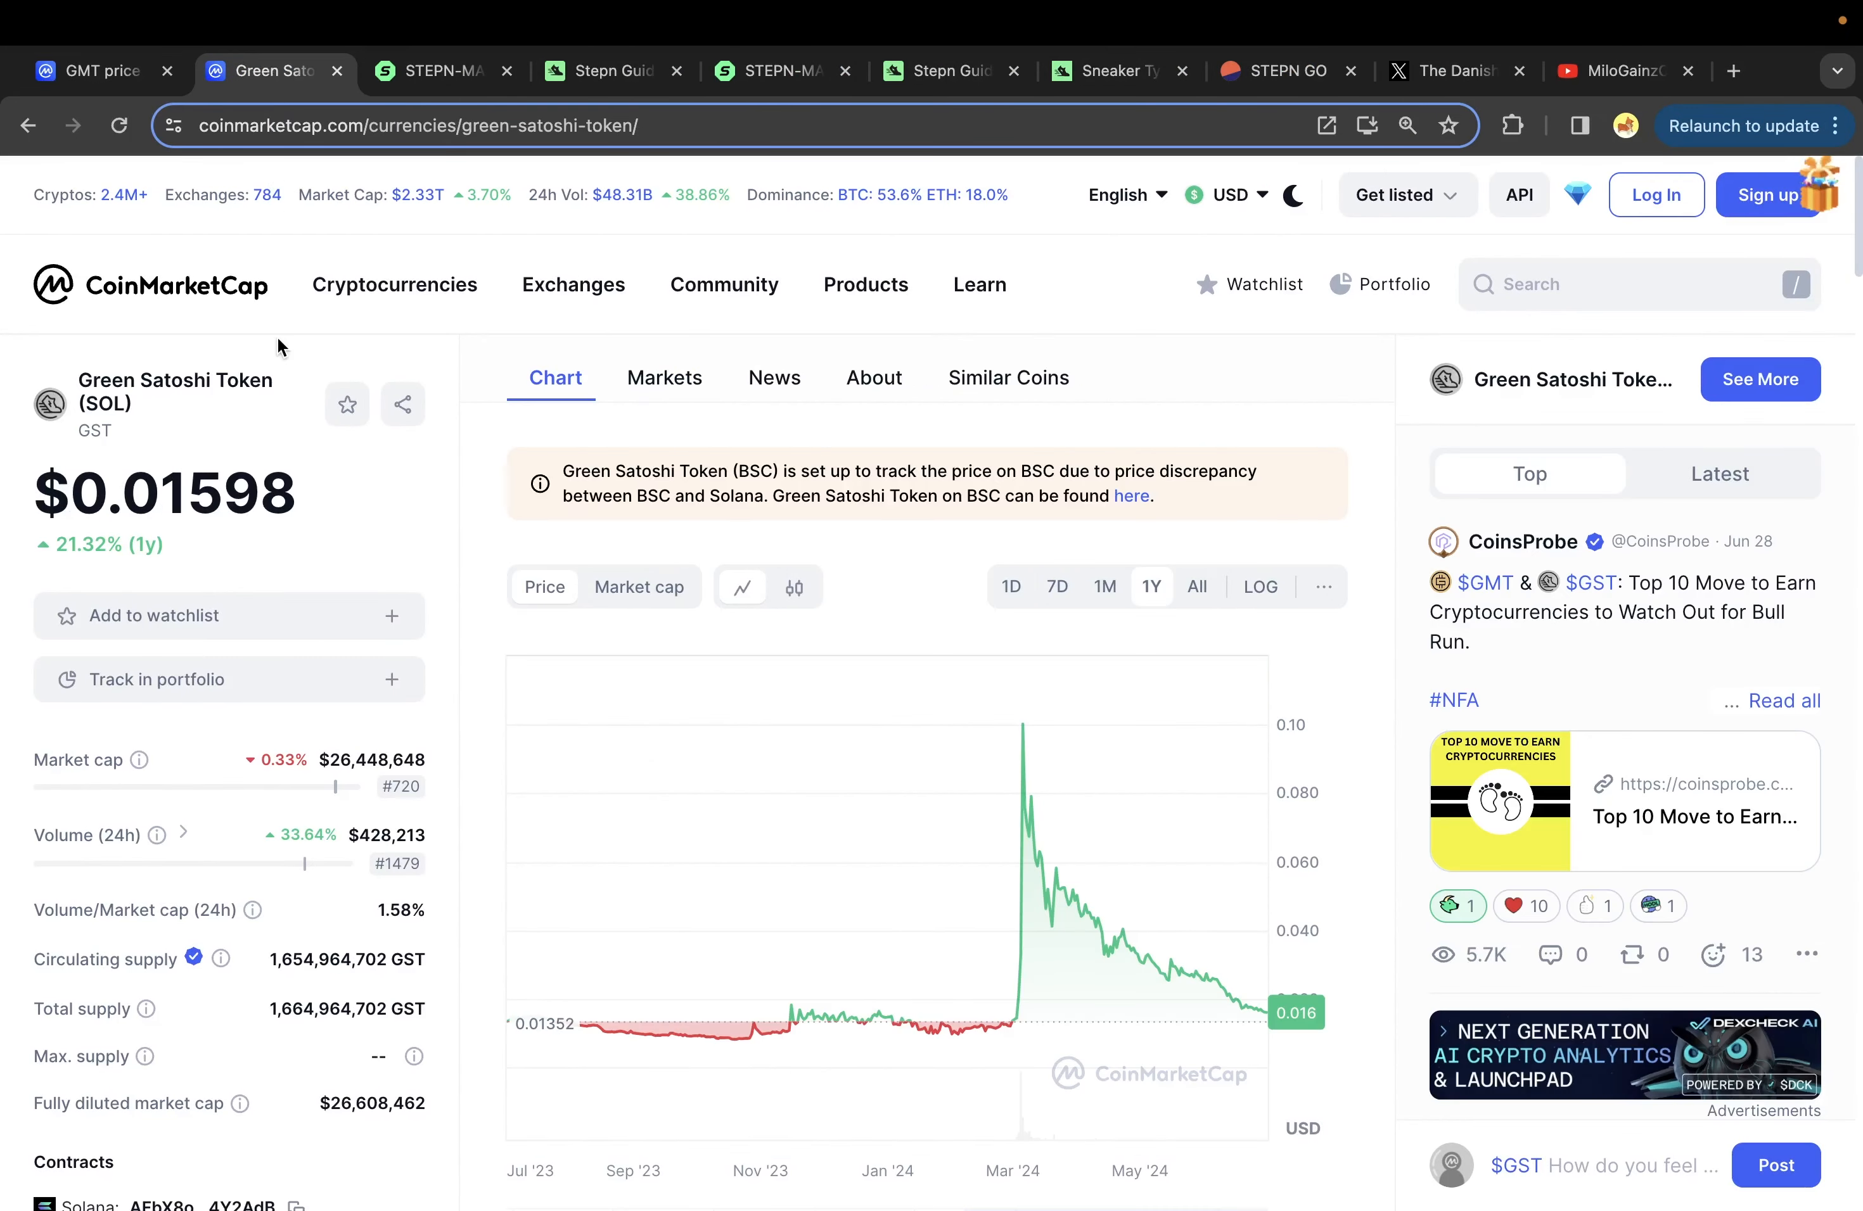
{"action": "key", "text": "ctrl+Left"}
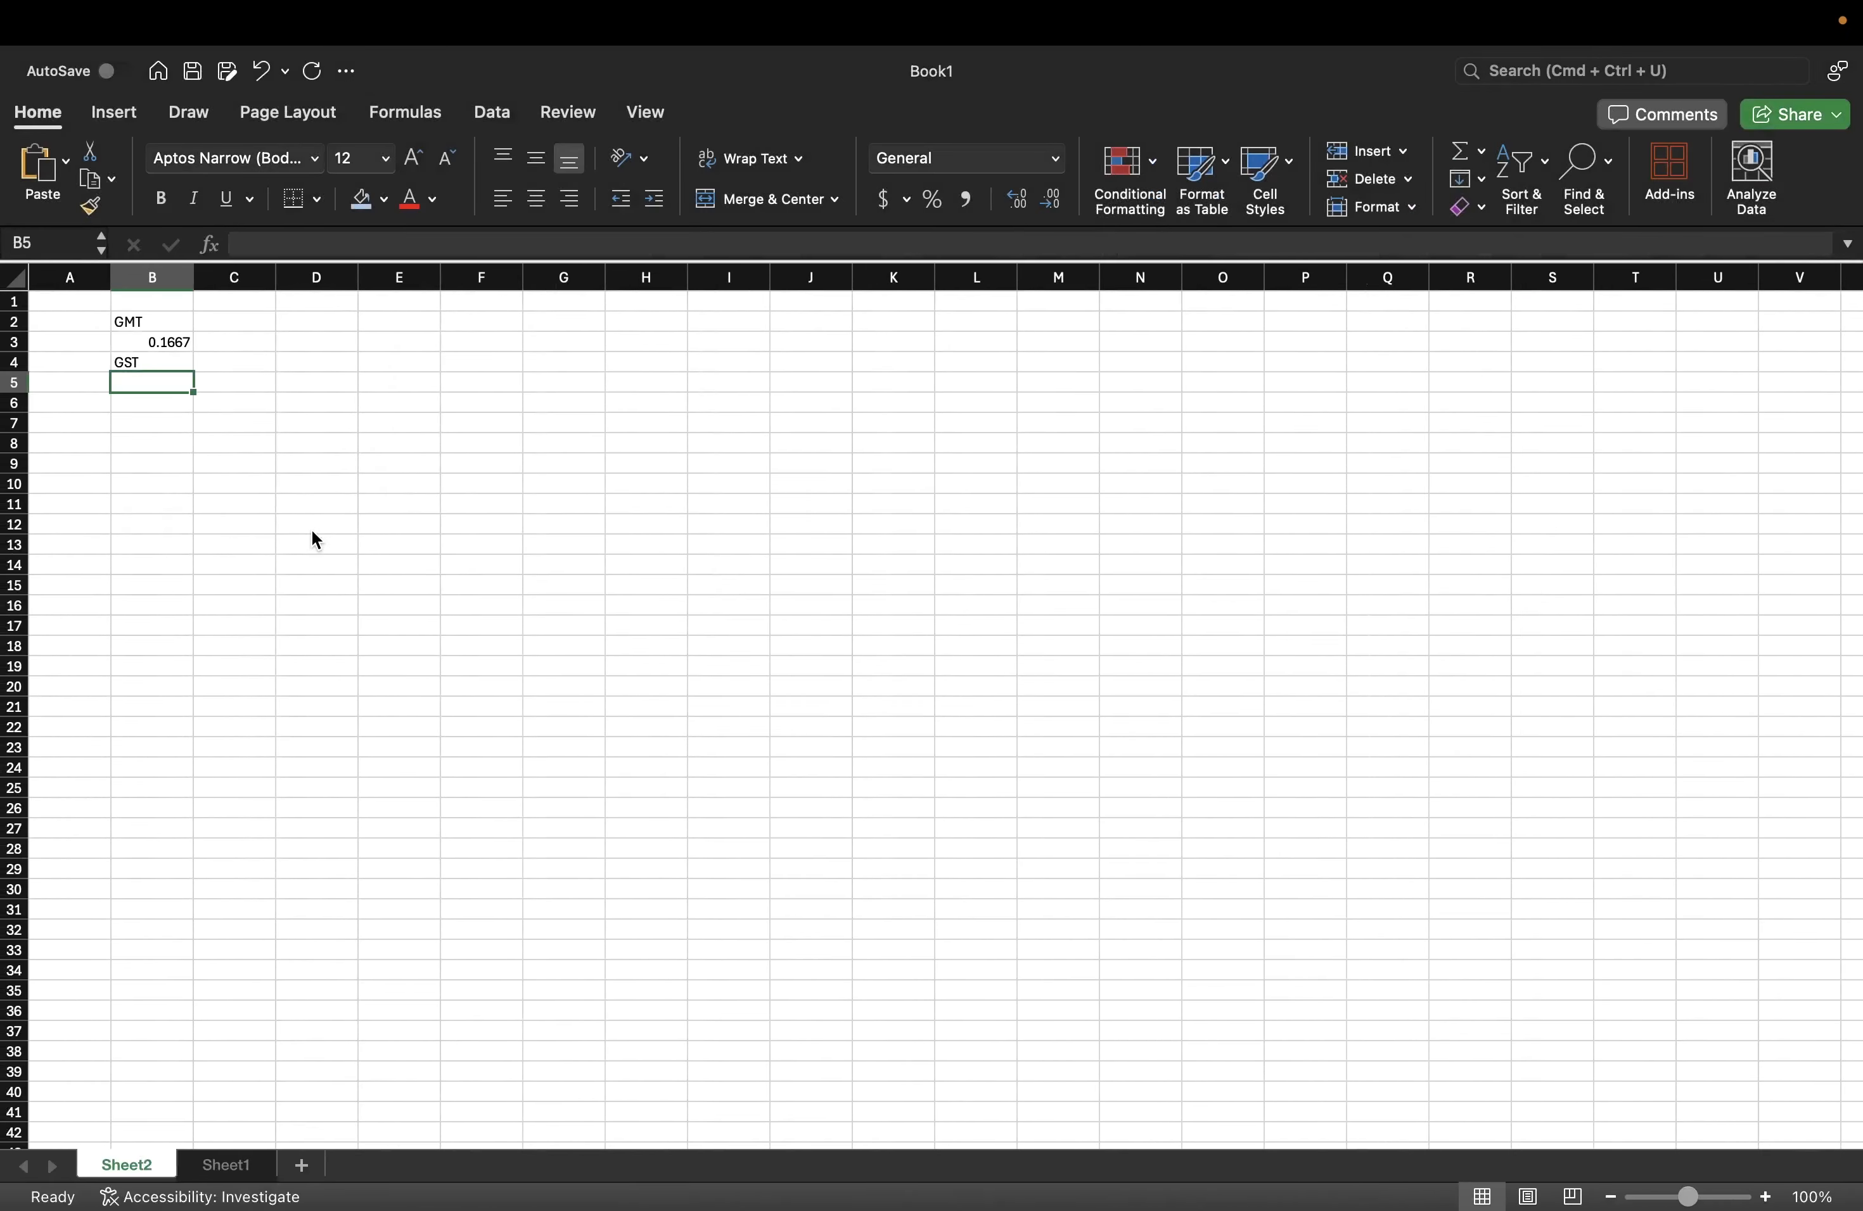
{"action": "type", "text": ".01598"}
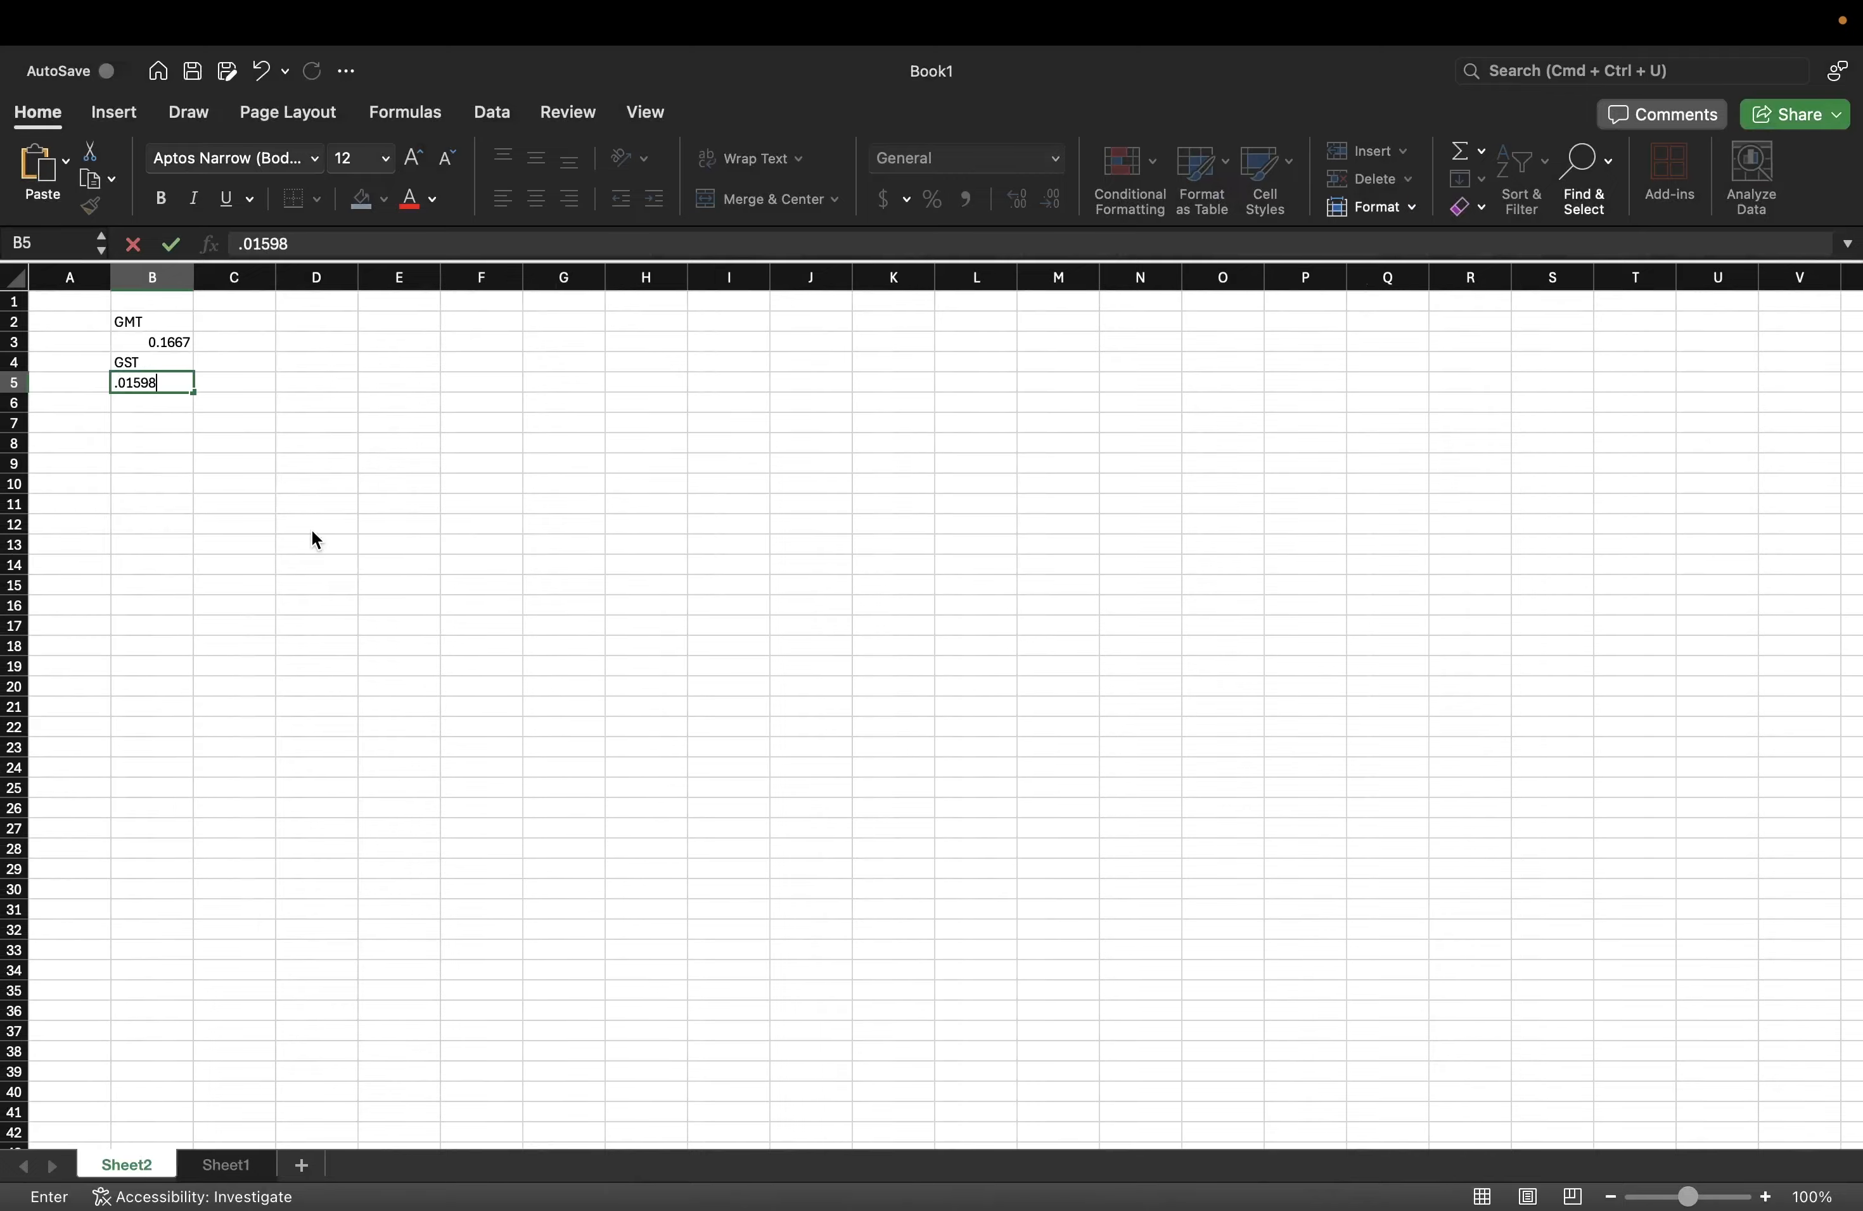
{"action": "key", "text": "ctrl+Right"}
{"action": "key", "text": "ctrl+Left"}
{"action": "key", "text": "Return"}
- Enter the heading Sneakers in cell D2
{"action": "left_click", "coordinate": [332, 314]}
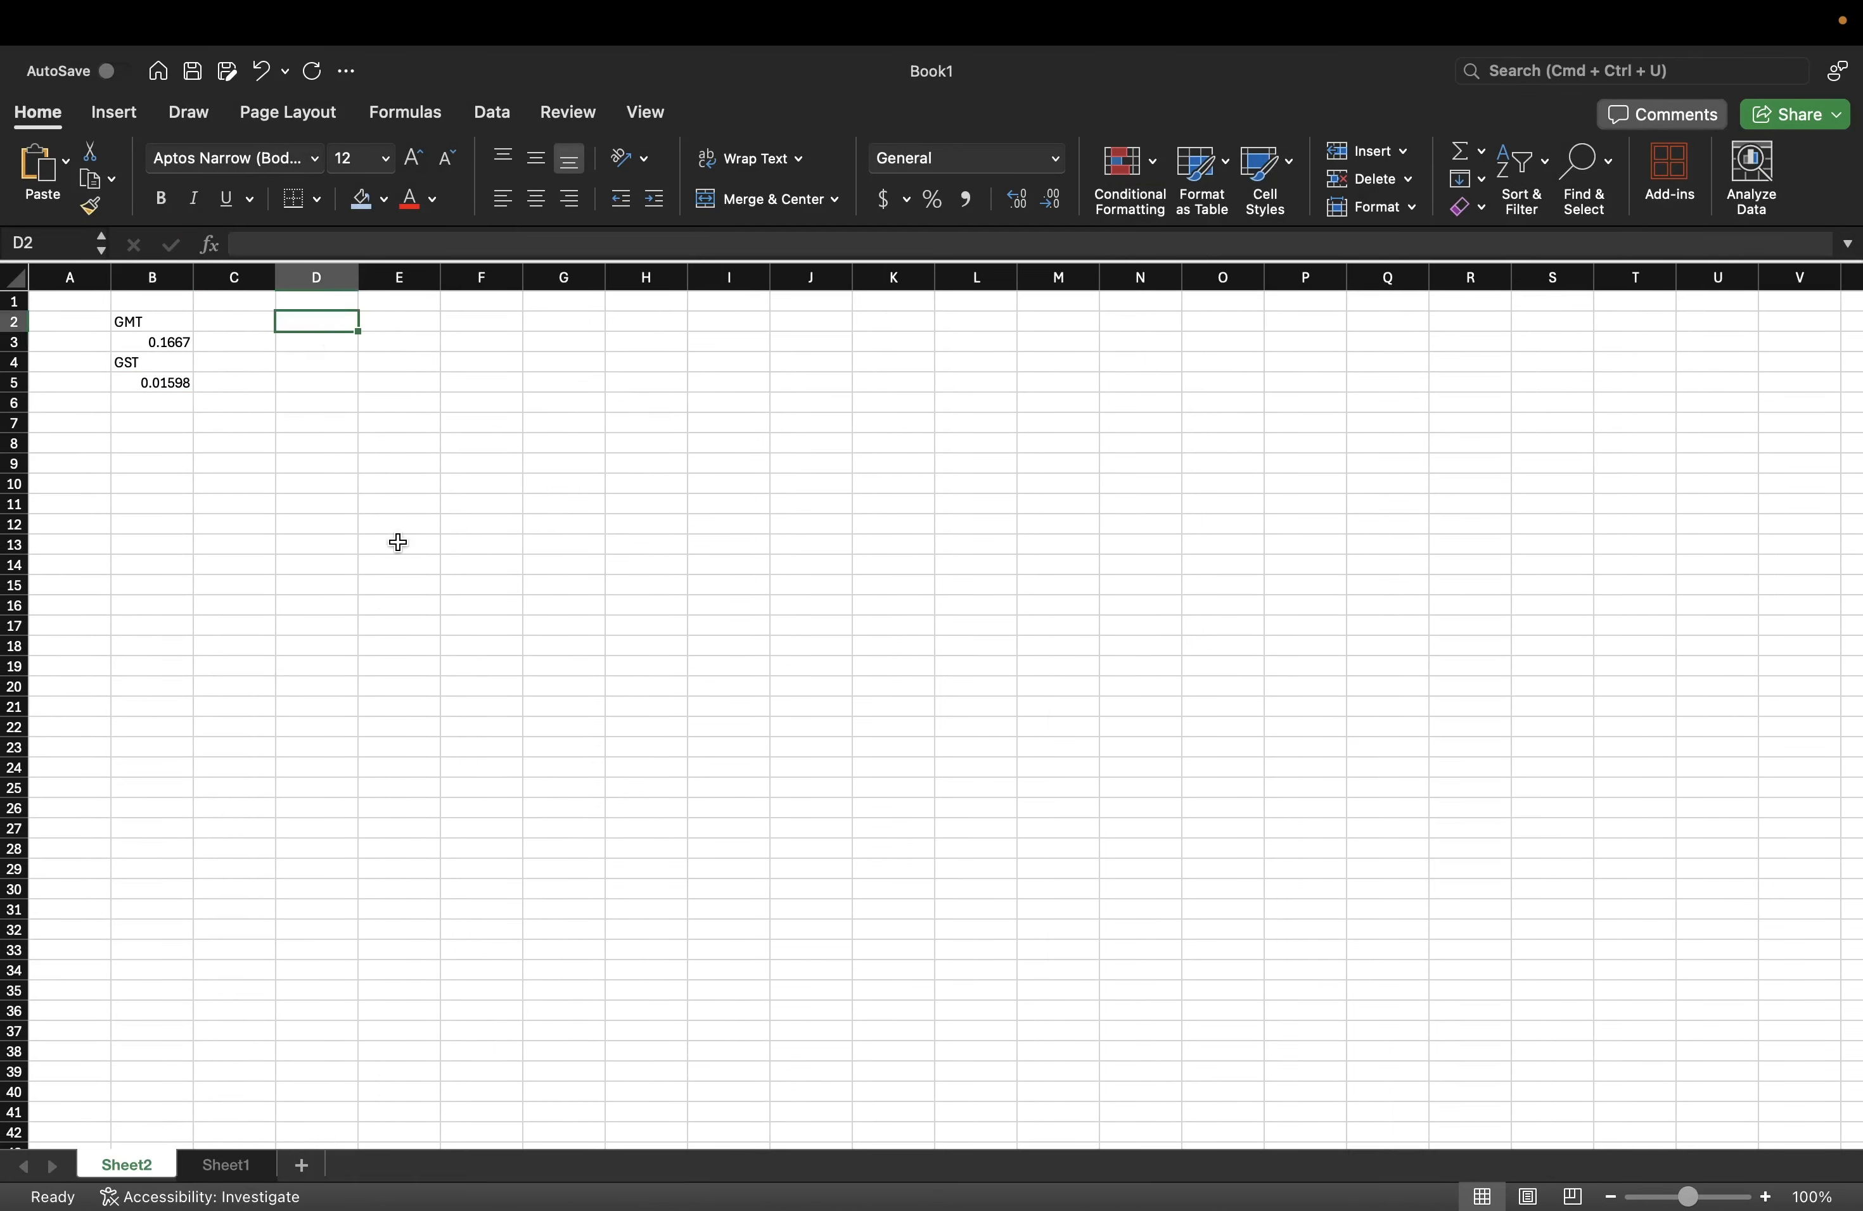
{"action": "type", "text": "Sneakers"}
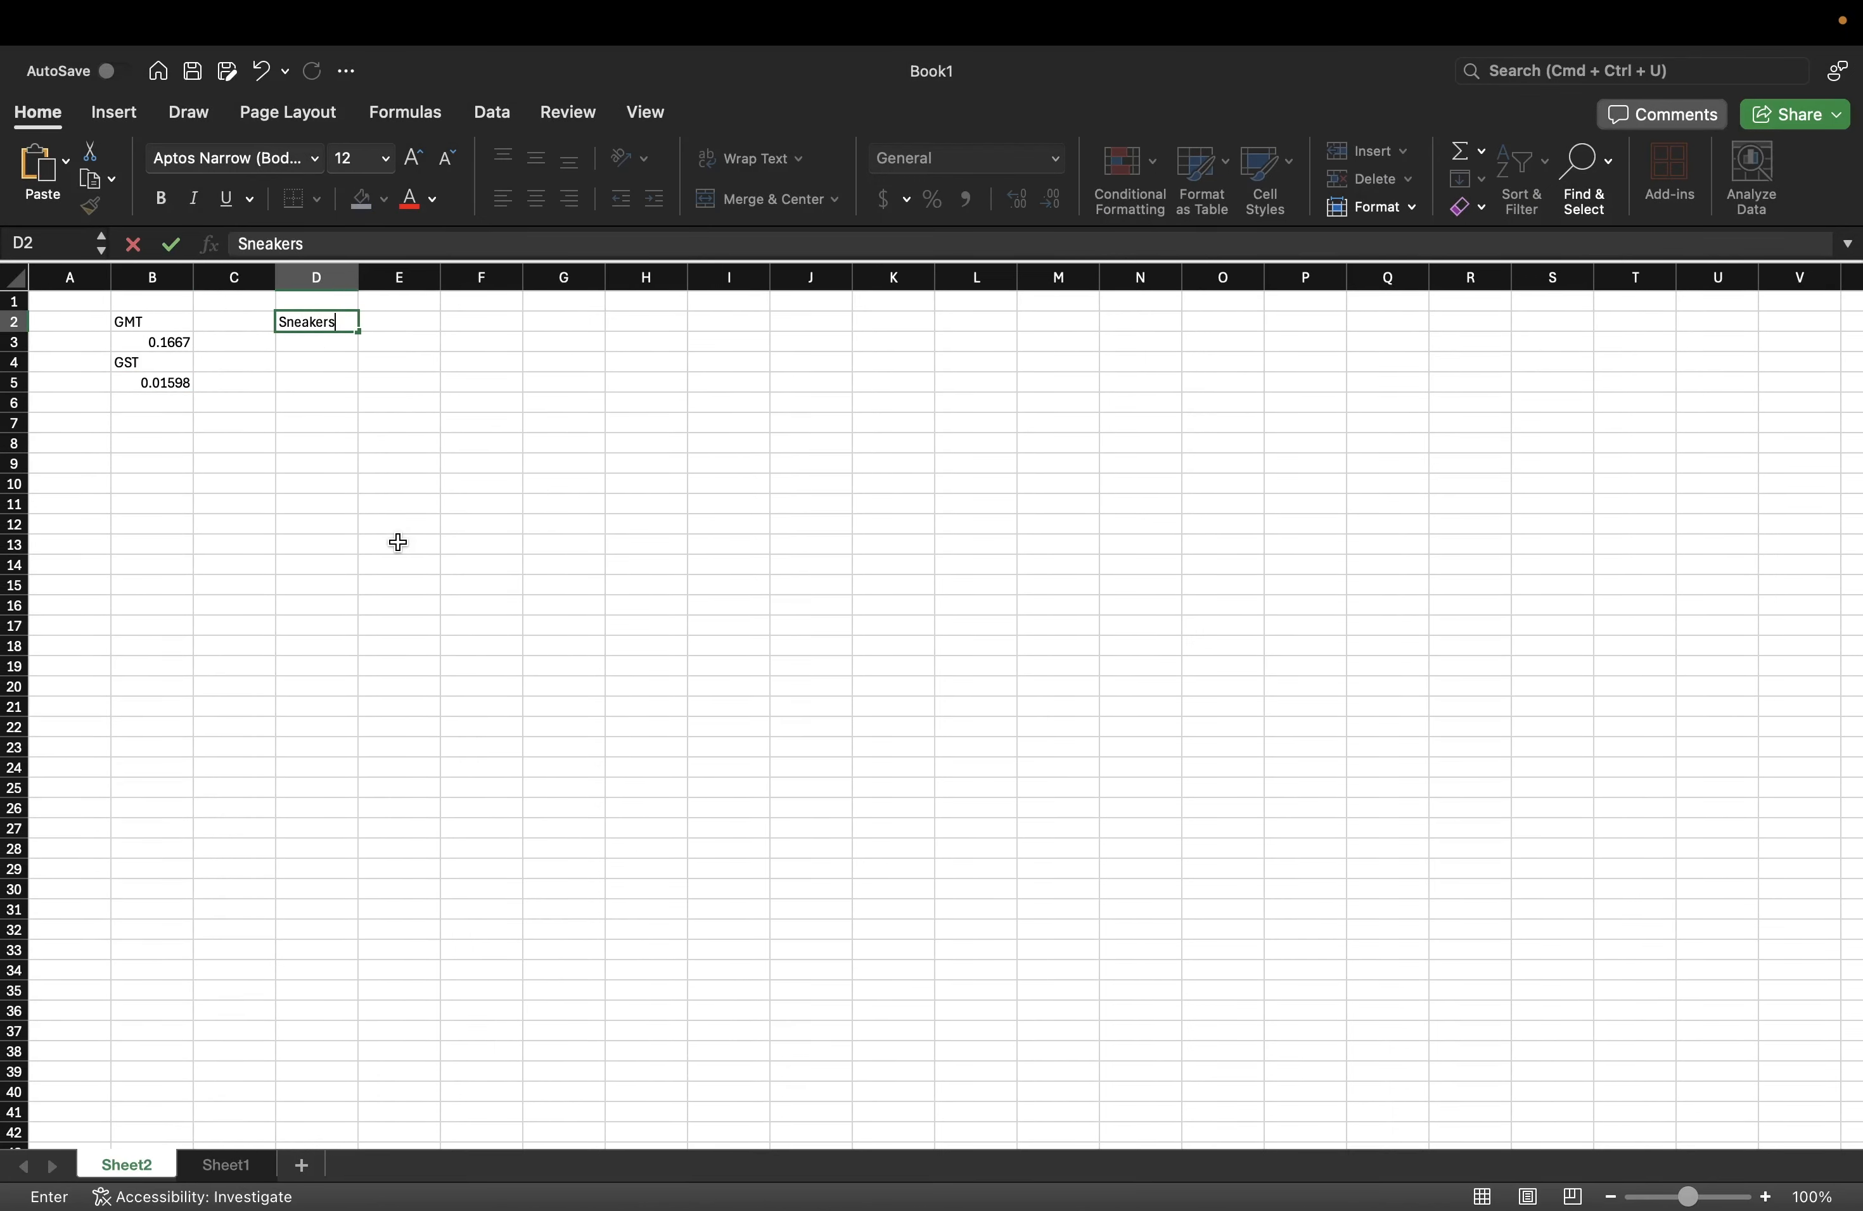
{"action": "key", "text": "Return"}
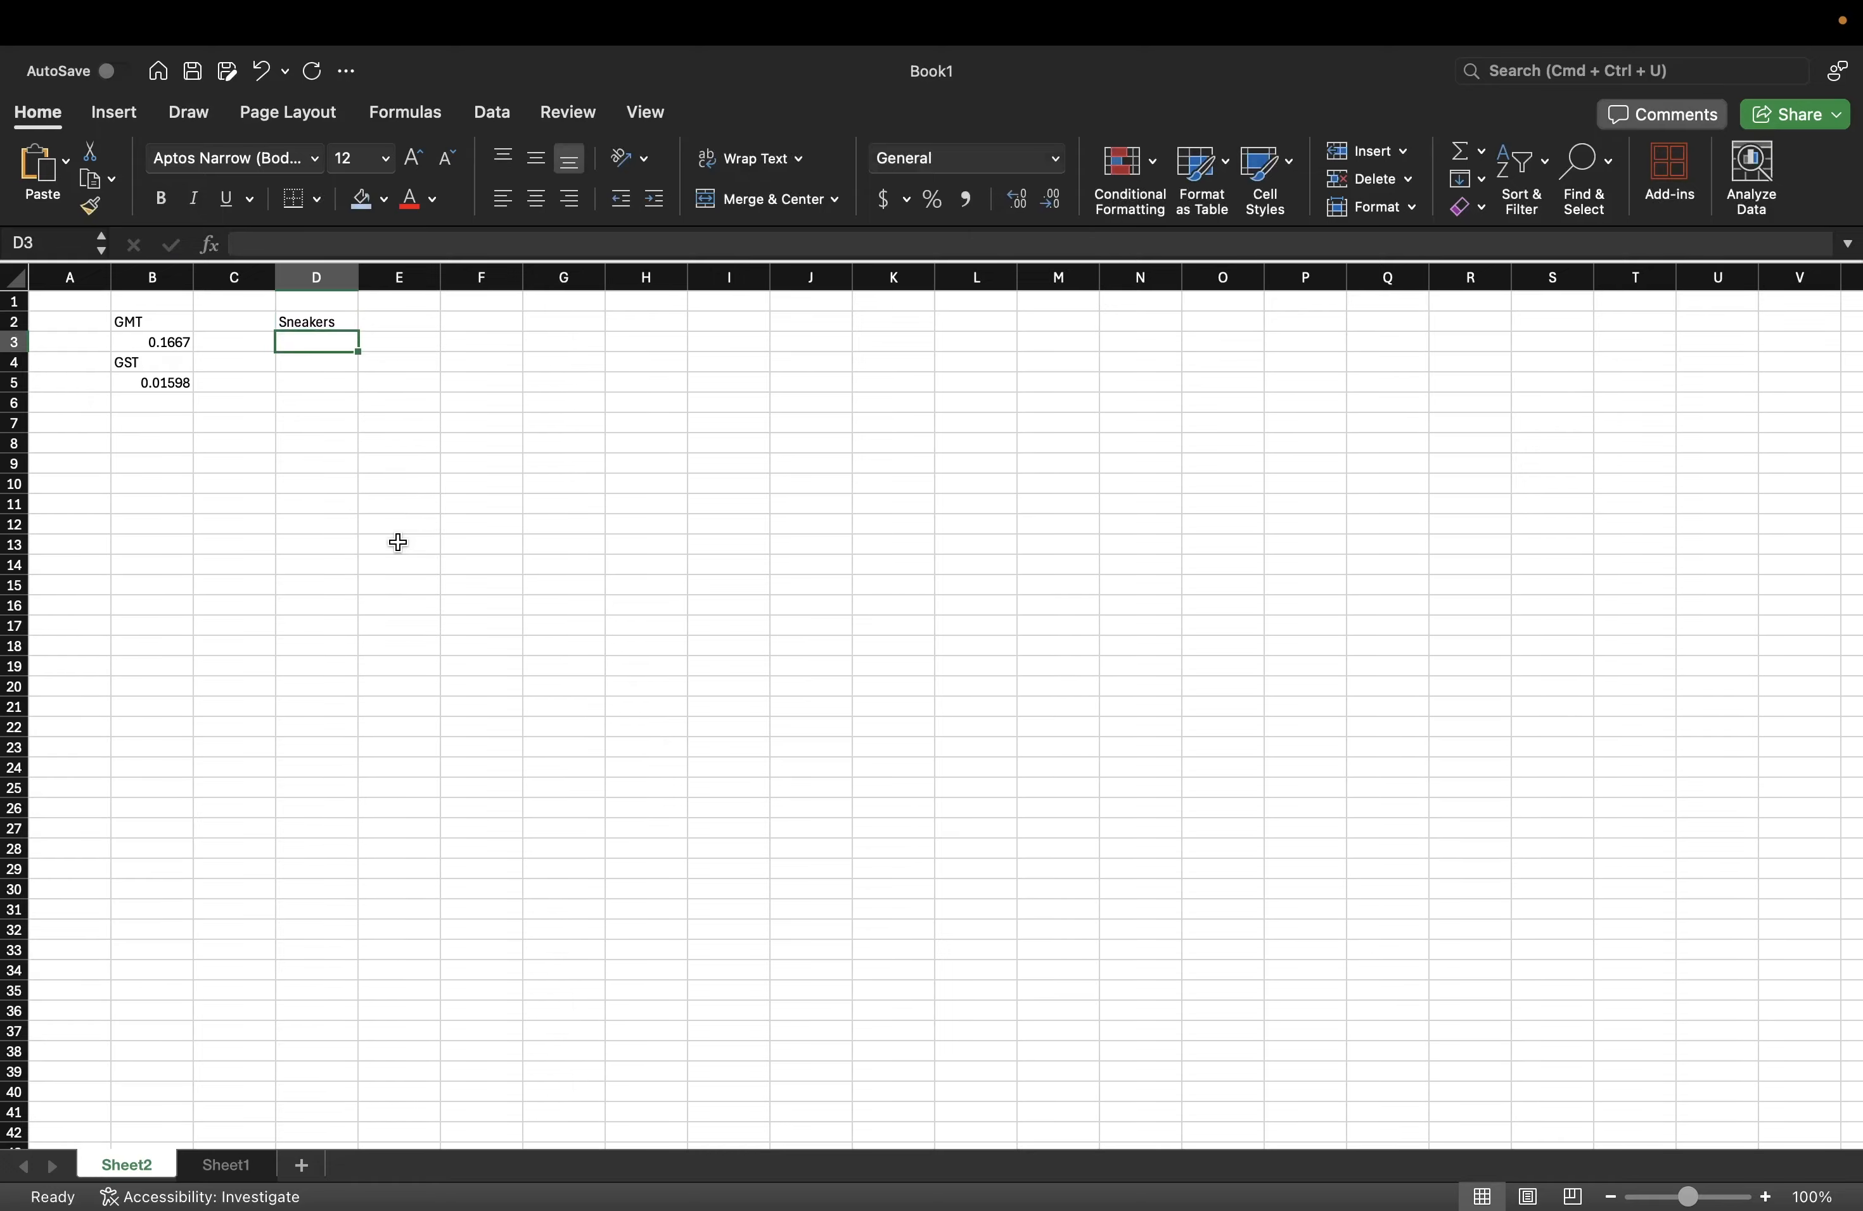
- Look up the energy for nine sneakers on the whitepaper's Energy System page and return to Excel
{"action": "key", "text": "ctrl+Right"}
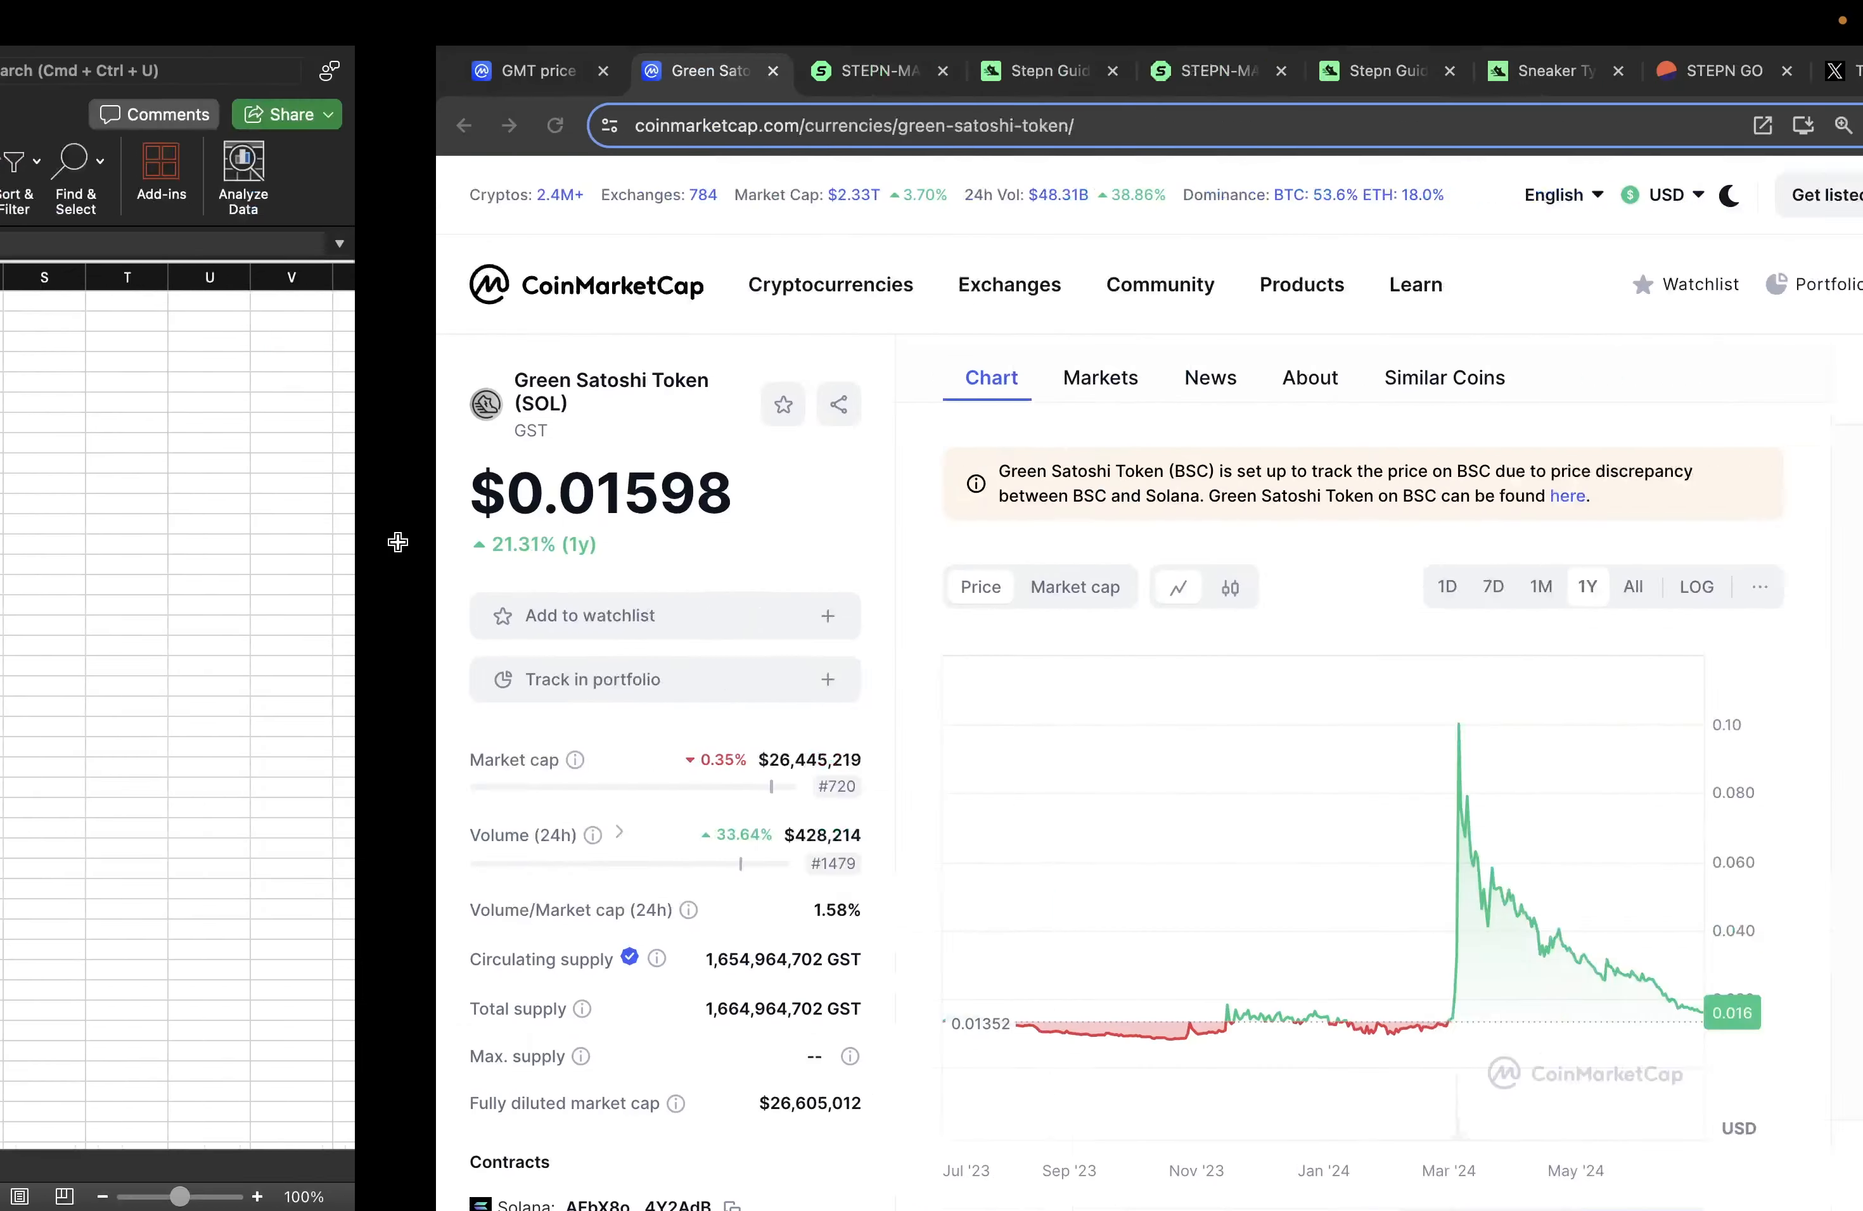
{"action": "left_click", "coordinate": [1114, 72]}
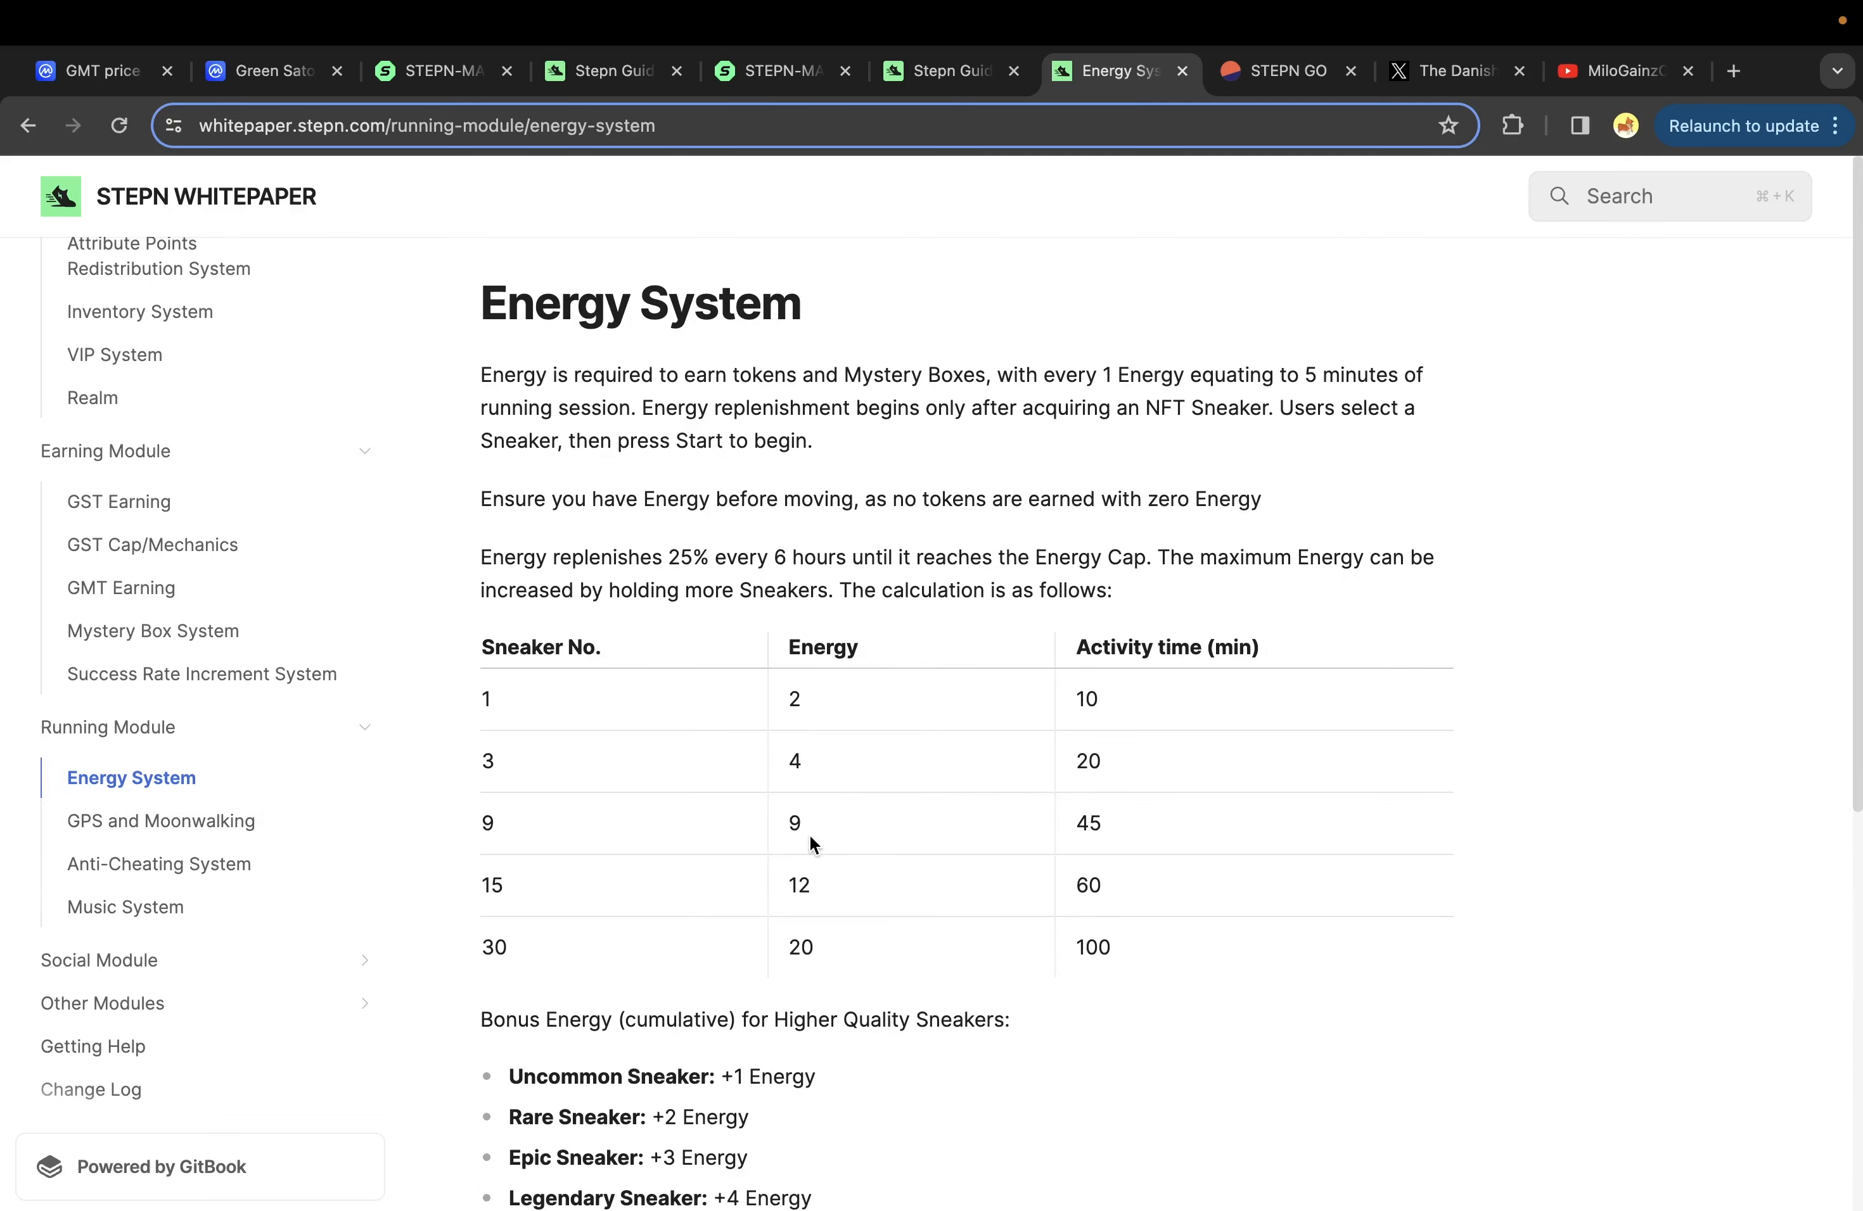
{"action": "double_click", "coordinate": [794, 823]}
{"action": "key", "text": "ctrl+Left"}
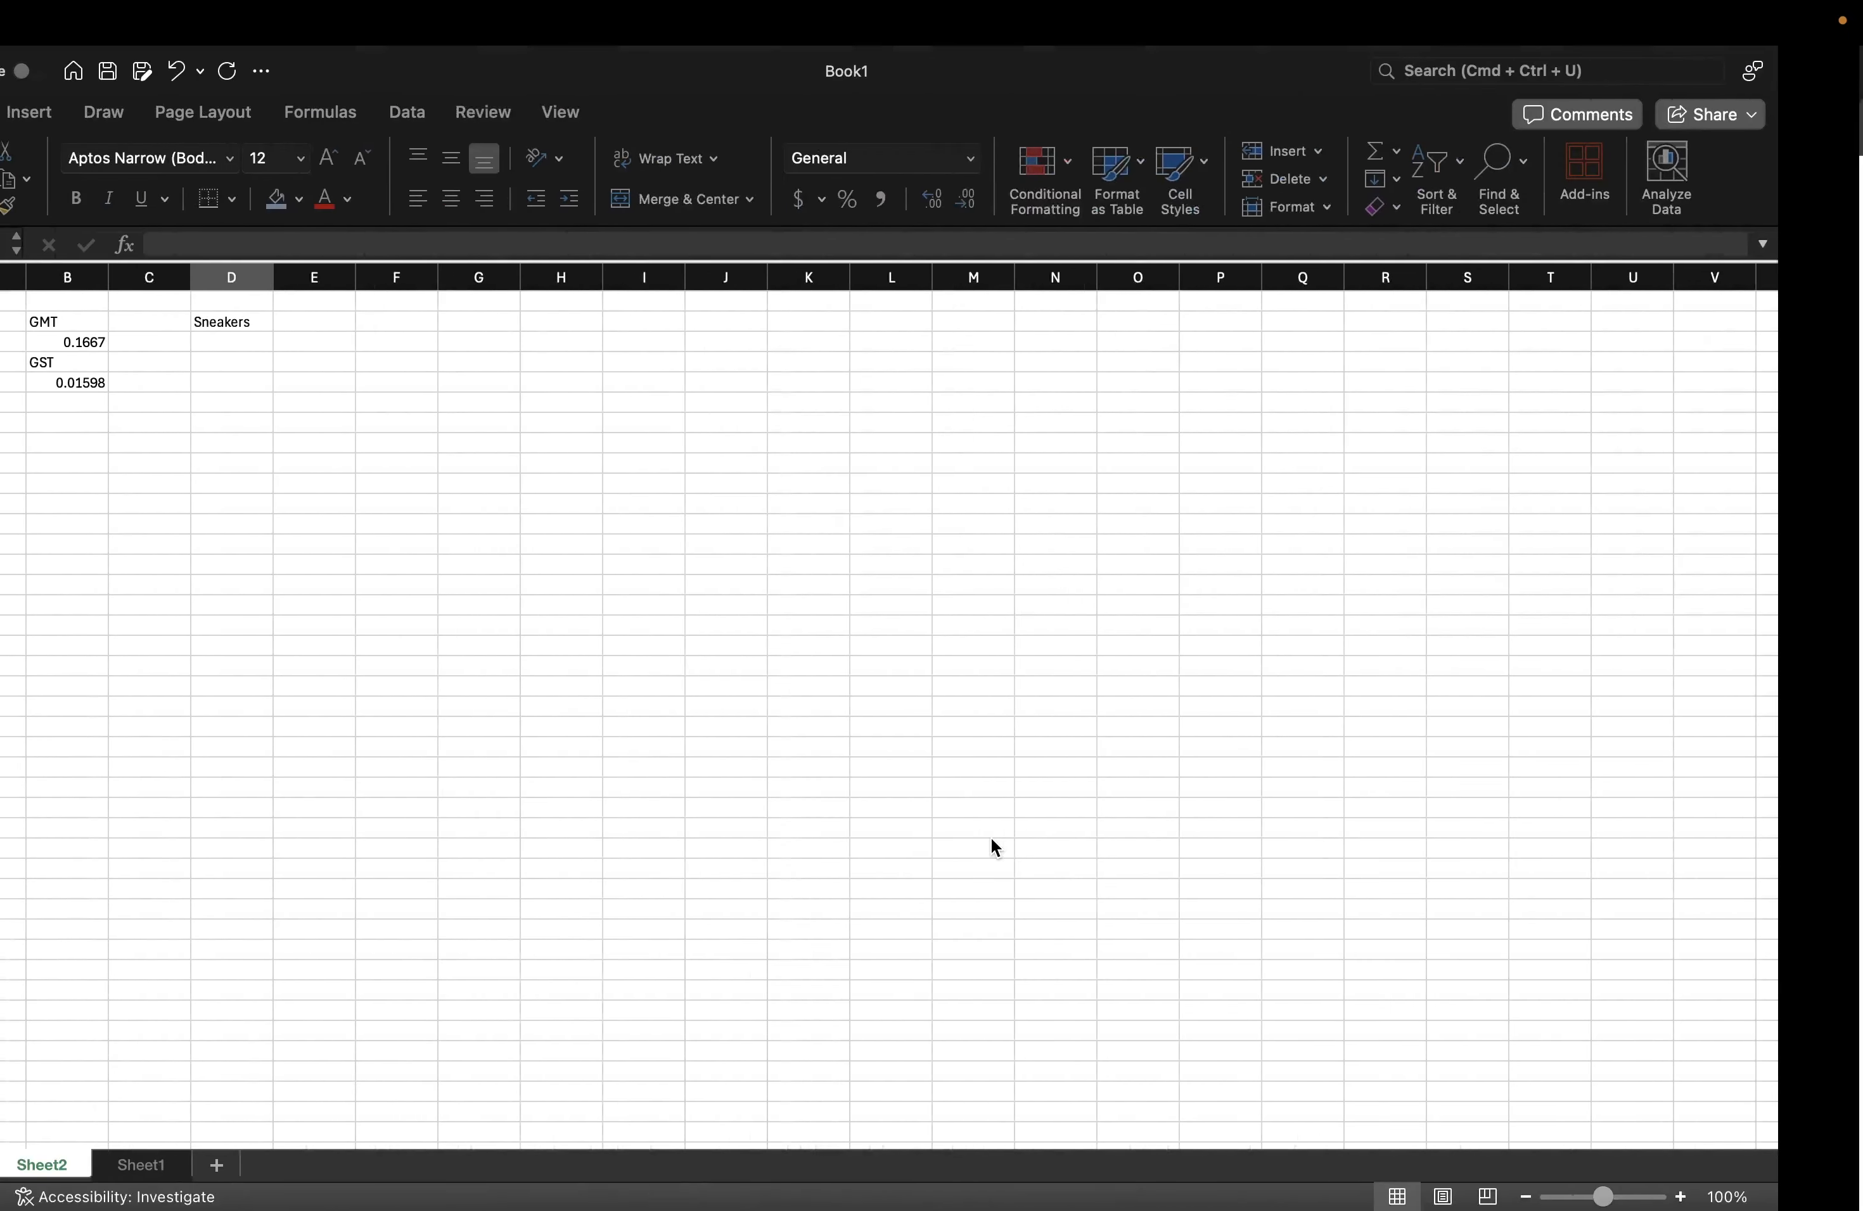
- Number the sneakers from 1 to 9 in cells D3 through D11, below the Sneakers heading
{"action": "type", "text": "1"}
{"action": "key", "text": "Return"}
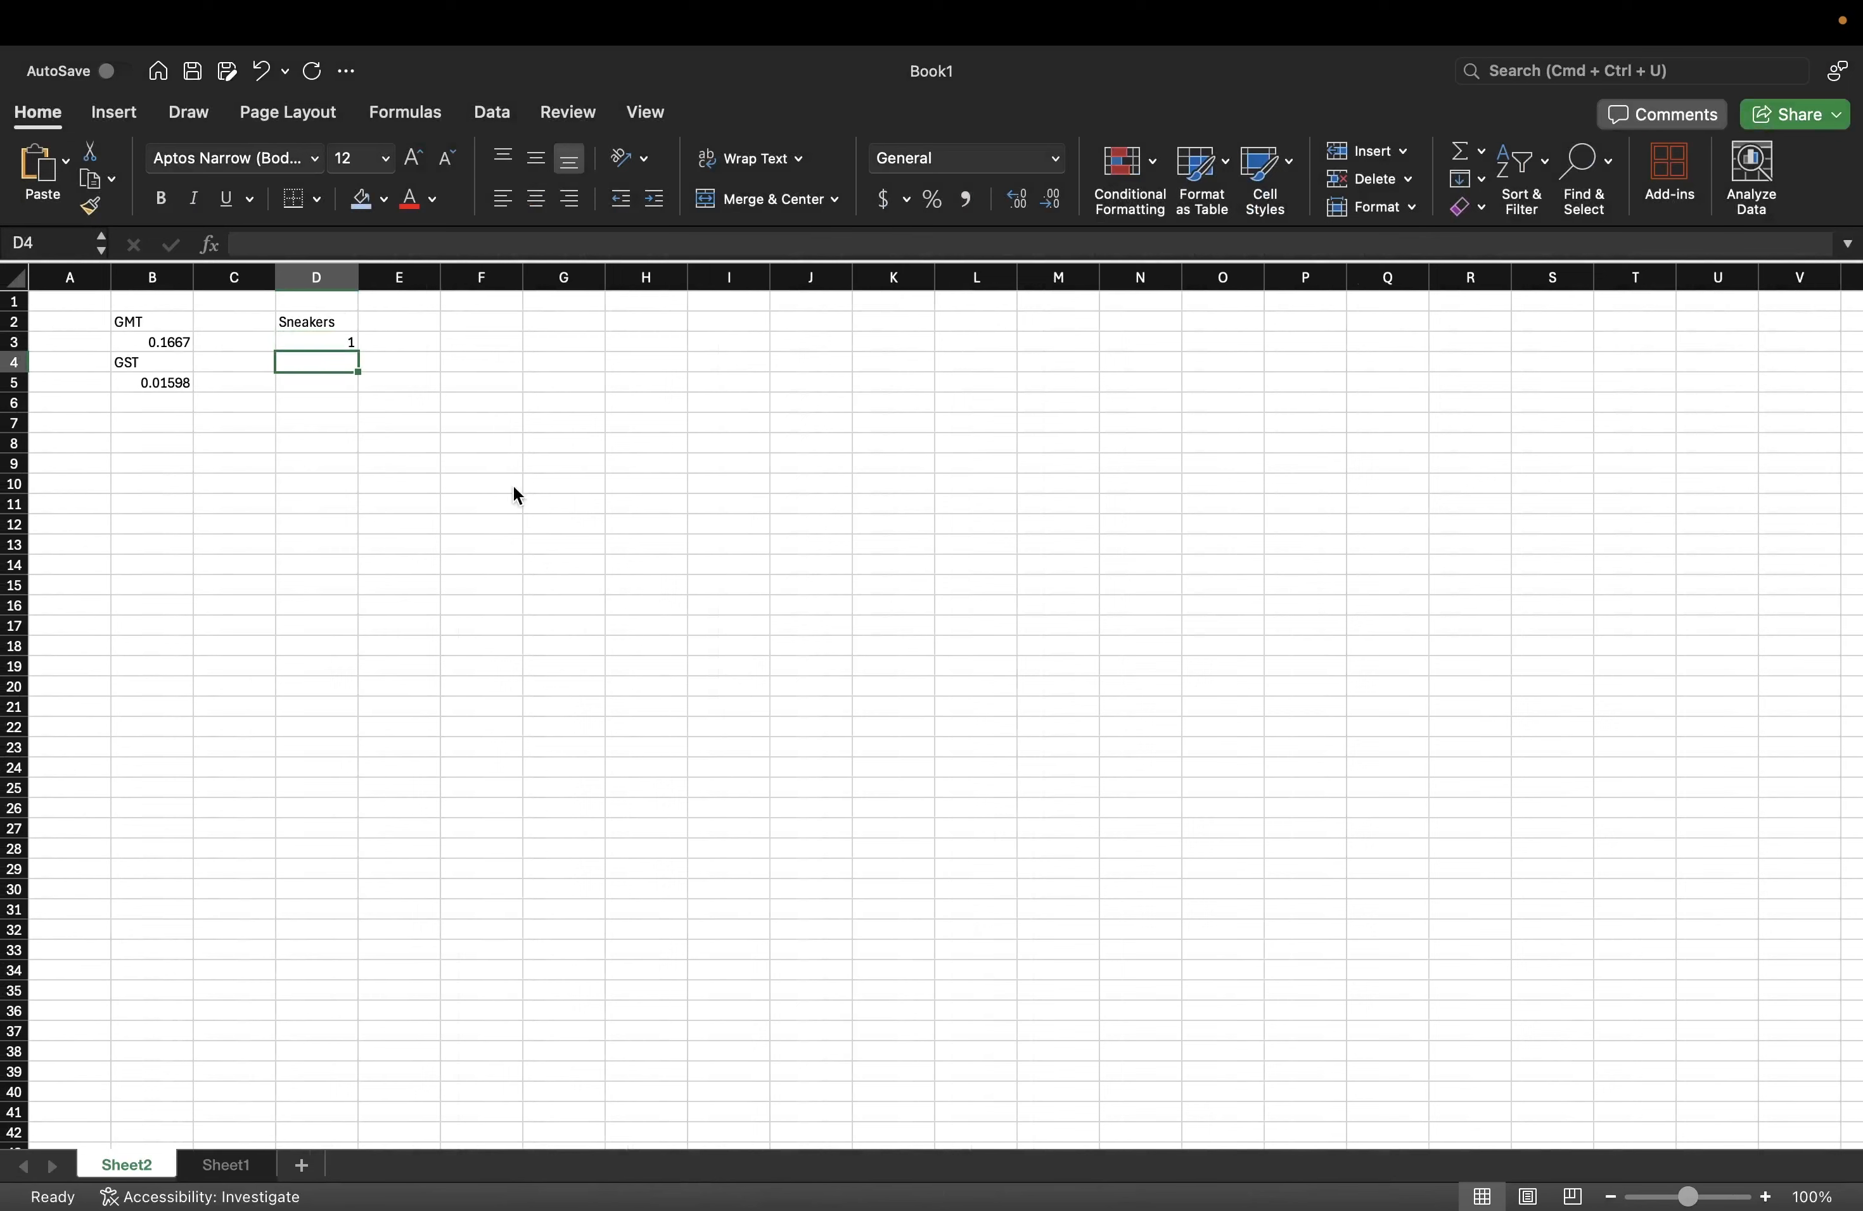
{"action": "type", "text": "2"}
{"action": "key", "text": "Return"}
{"action": "type", "text": "3"}
{"action": "key", "text": "Return"}
{"action": "type", "text": "4"}
{"action": "key", "text": "Return"}
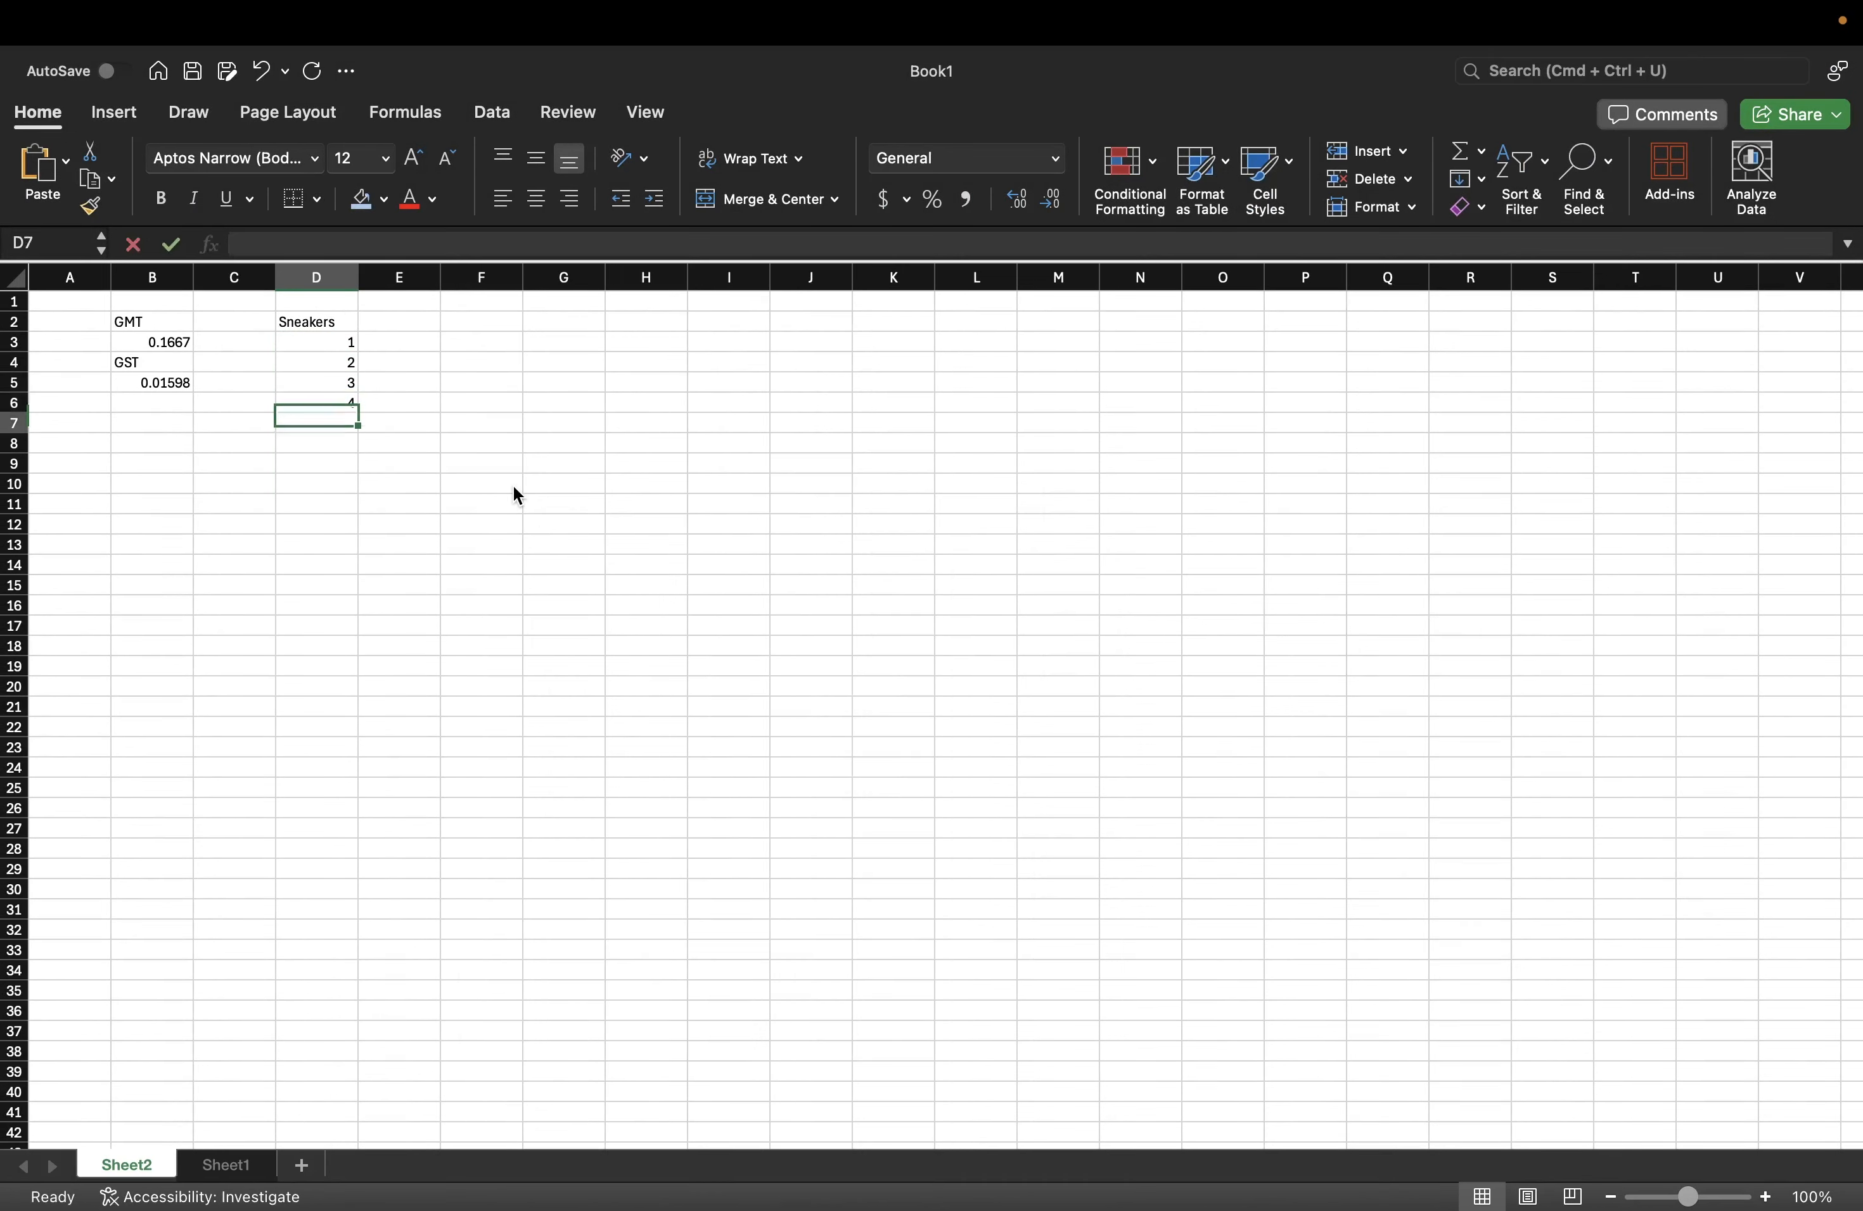
{"action": "type", "text": "5"}
{"action": "key", "text": "Return"}
{"action": "type", "text": "6"}
{"action": "key", "text": "Return"}
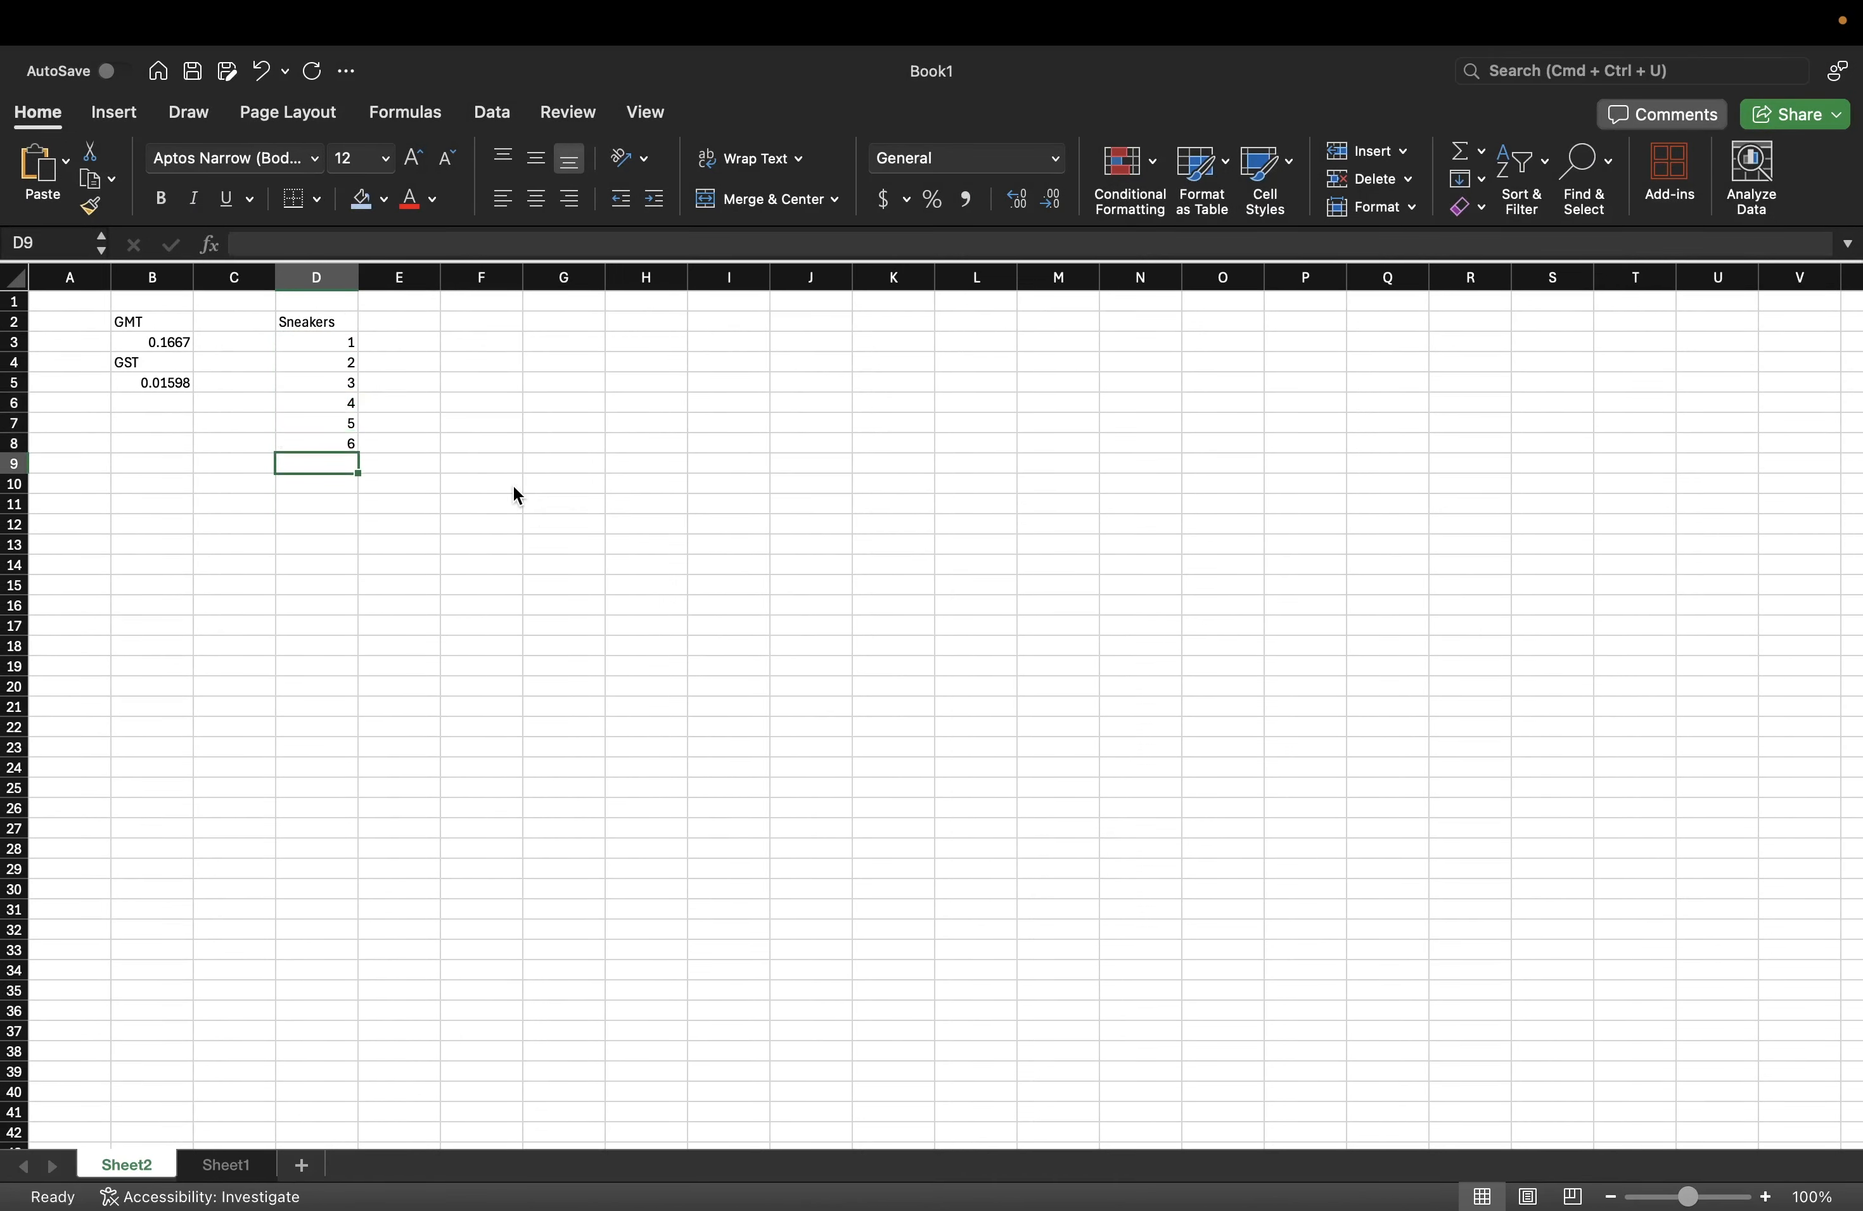
{"action": "type", "text": "7"}
{"action": "key", "text": "Return"}
{"action": "type", "text": "8"}
{"action": "key", "text": "Return"}
{"action": "type", "text": "9"}
{"action": "key", "text": "Return"}
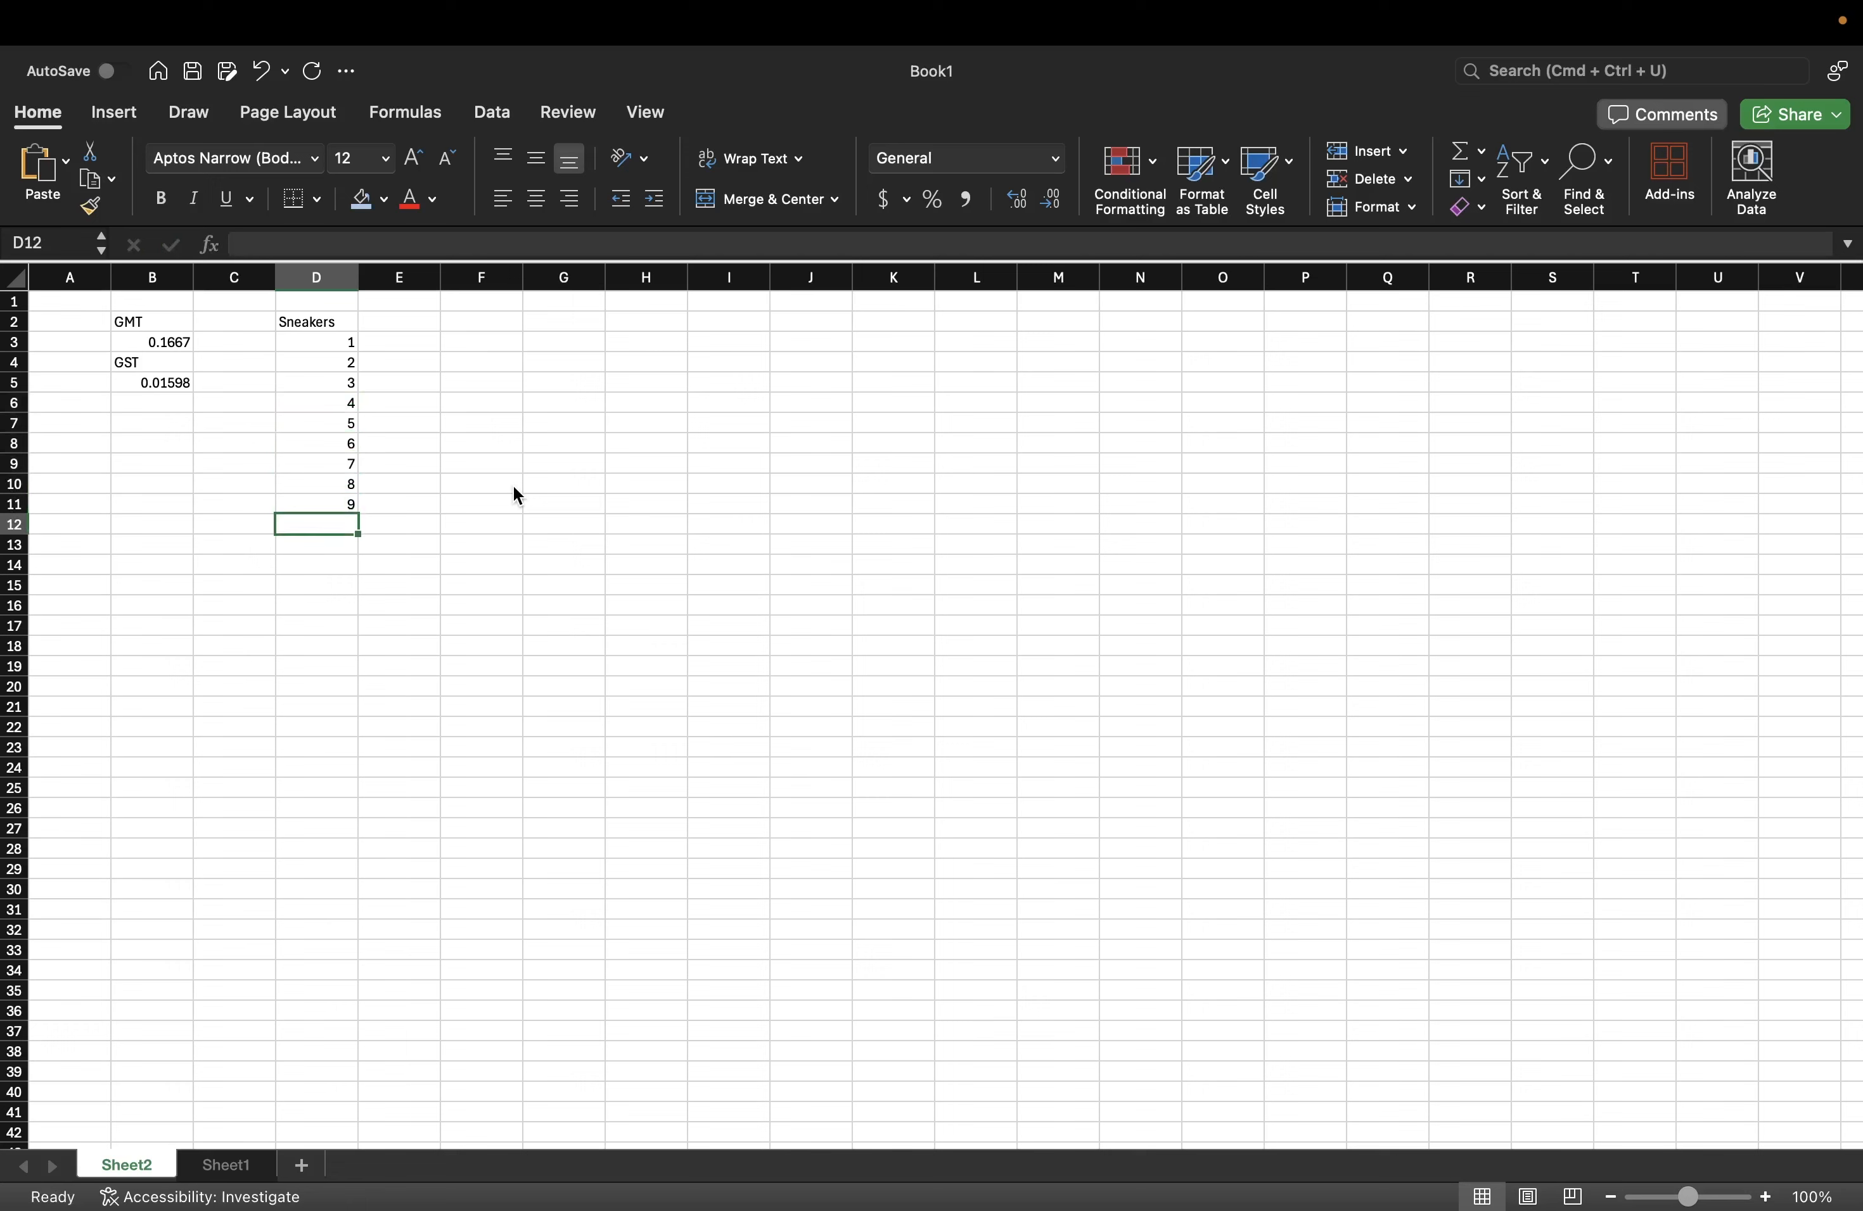
- Add the column headings Quality, Type and Energy in cells E2, F2 and G2
{"action": "left_click", "coordinate": [407, 324]}
{"action": "type", "text": "Quality"}
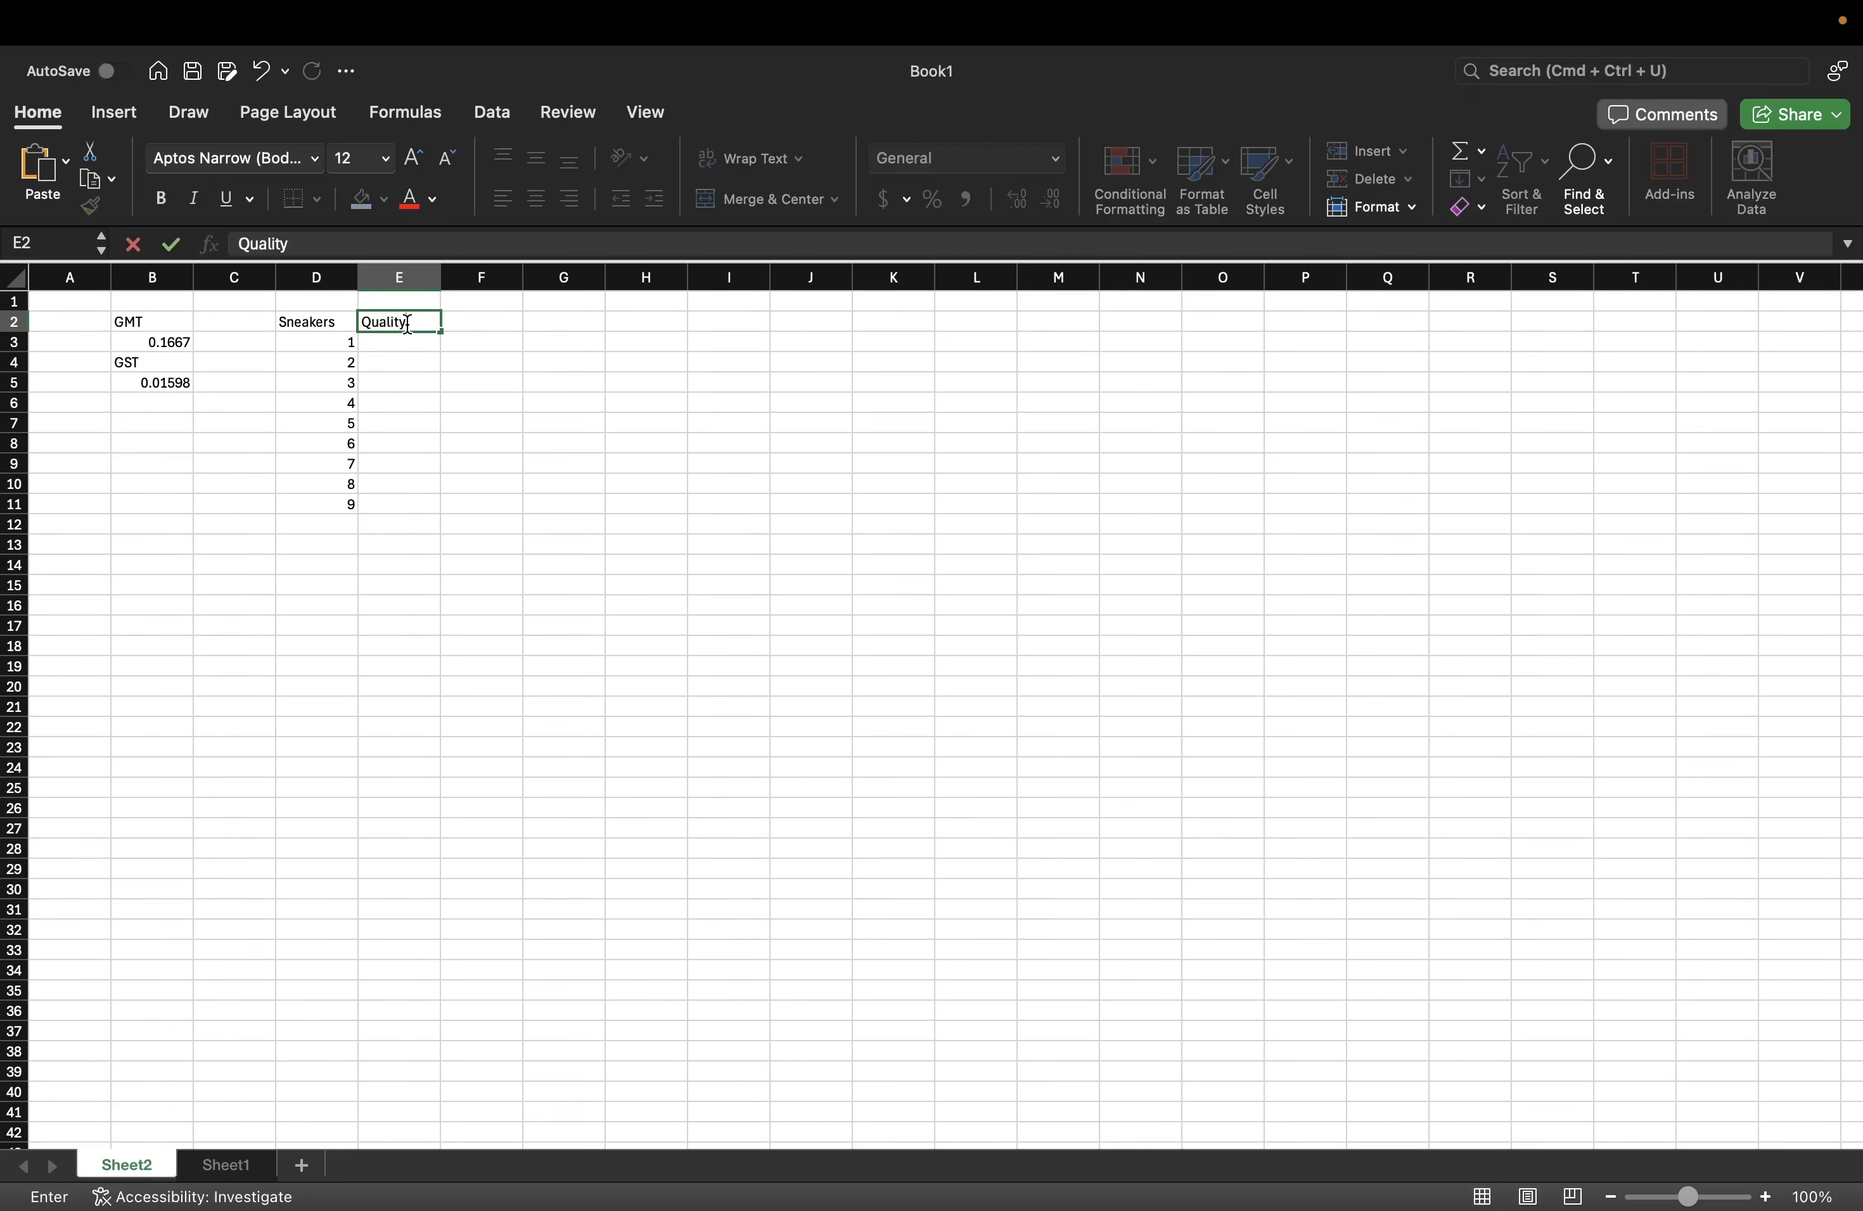
{"action": "key", "text": "Tab"}
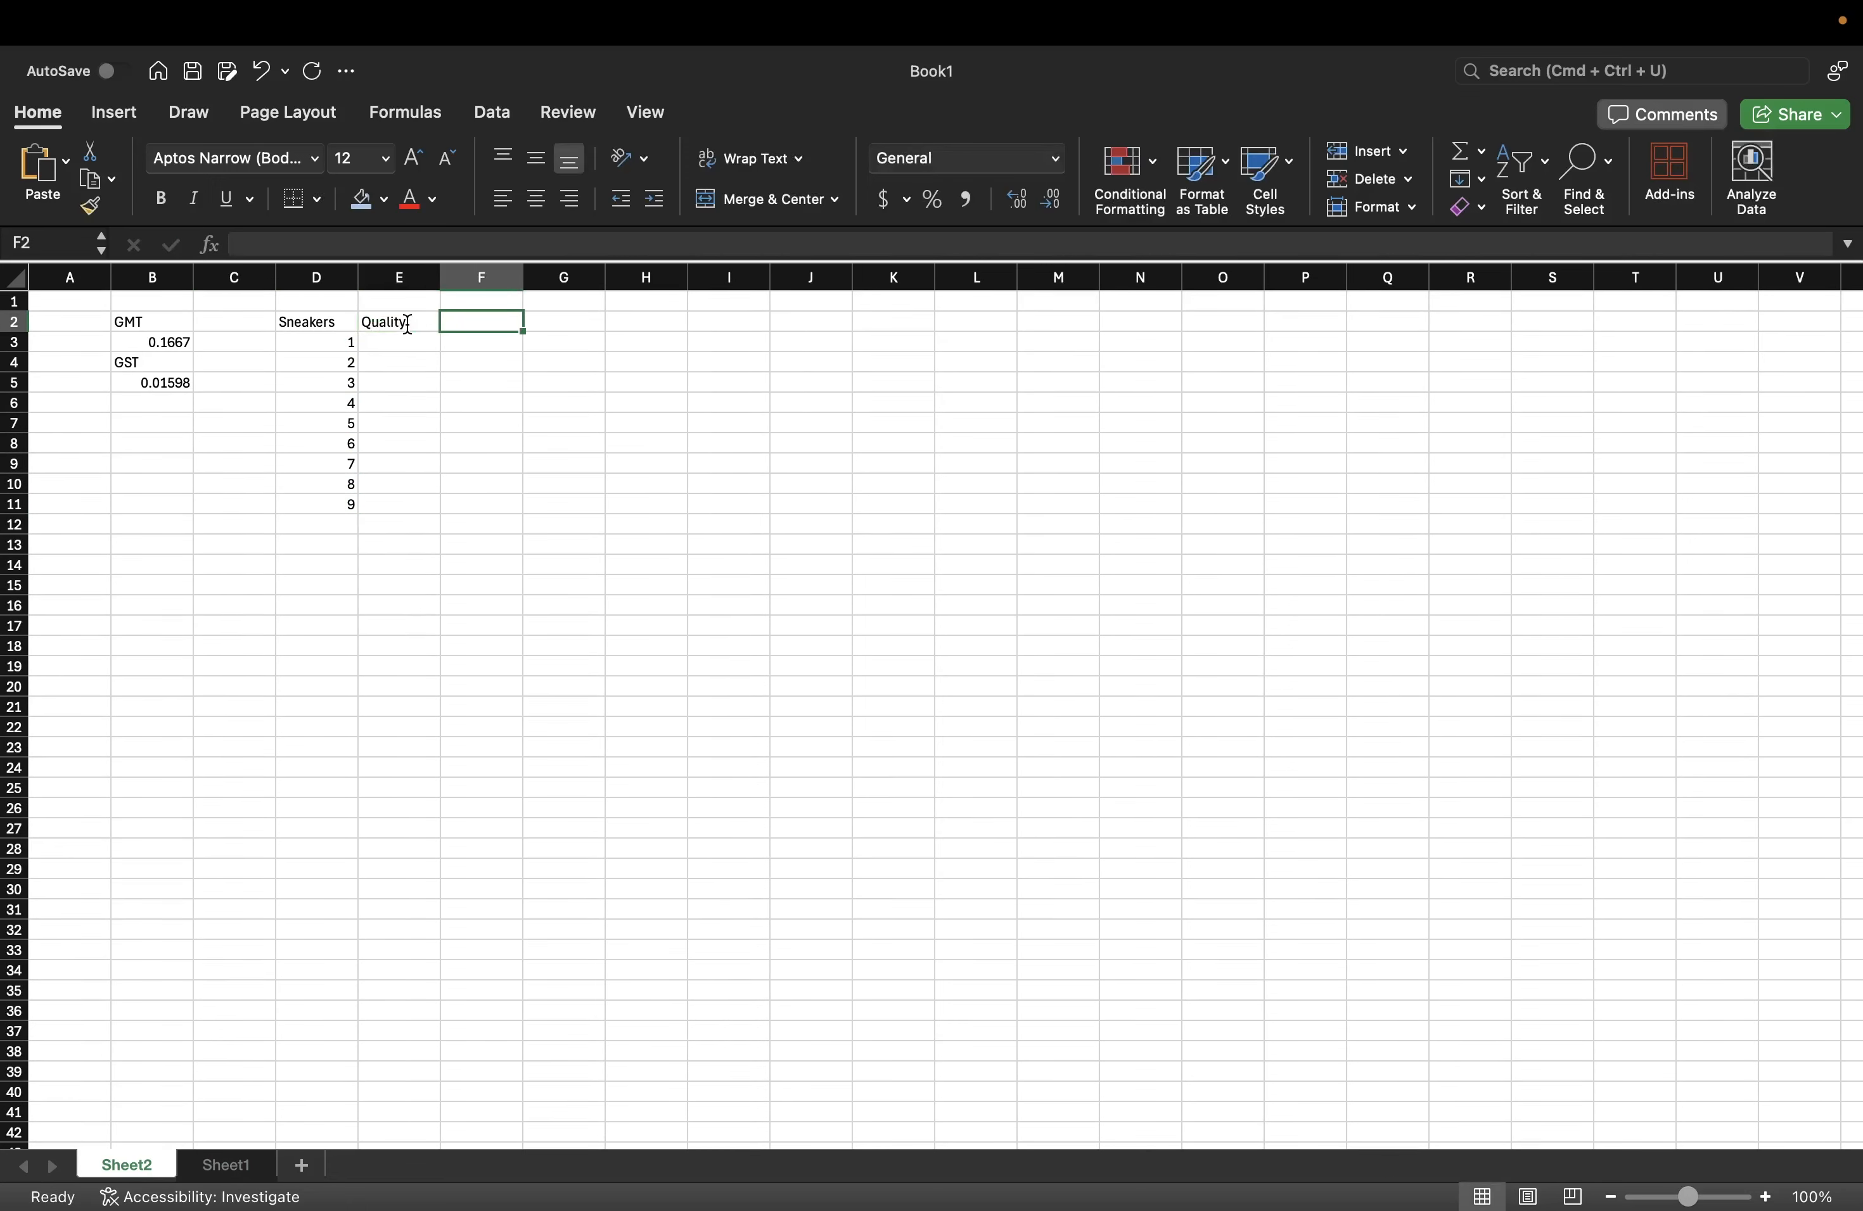
{"action": "type", "text": "Type"}
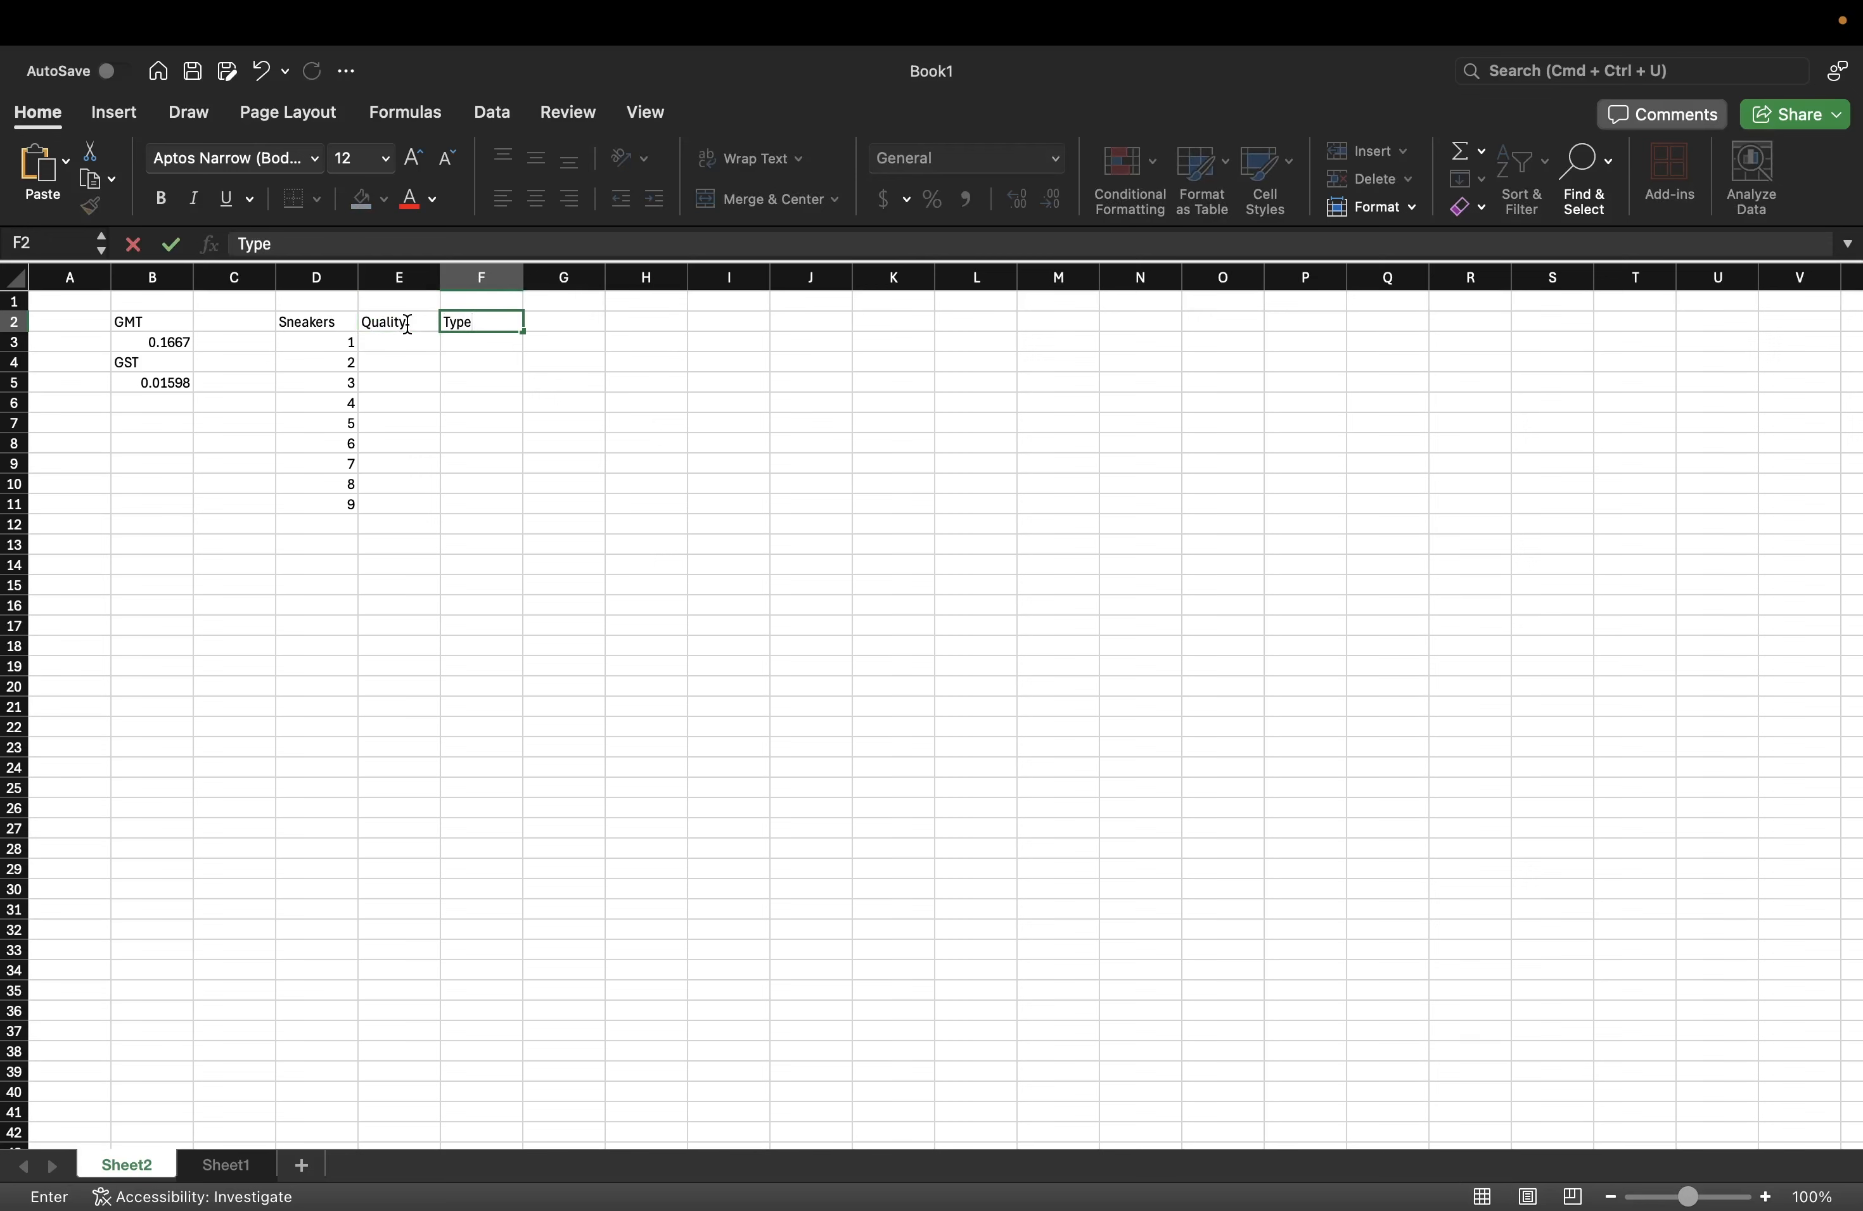
{"action": "key", "text": "Tab"}
{"action": "type", "text": "Ene"}
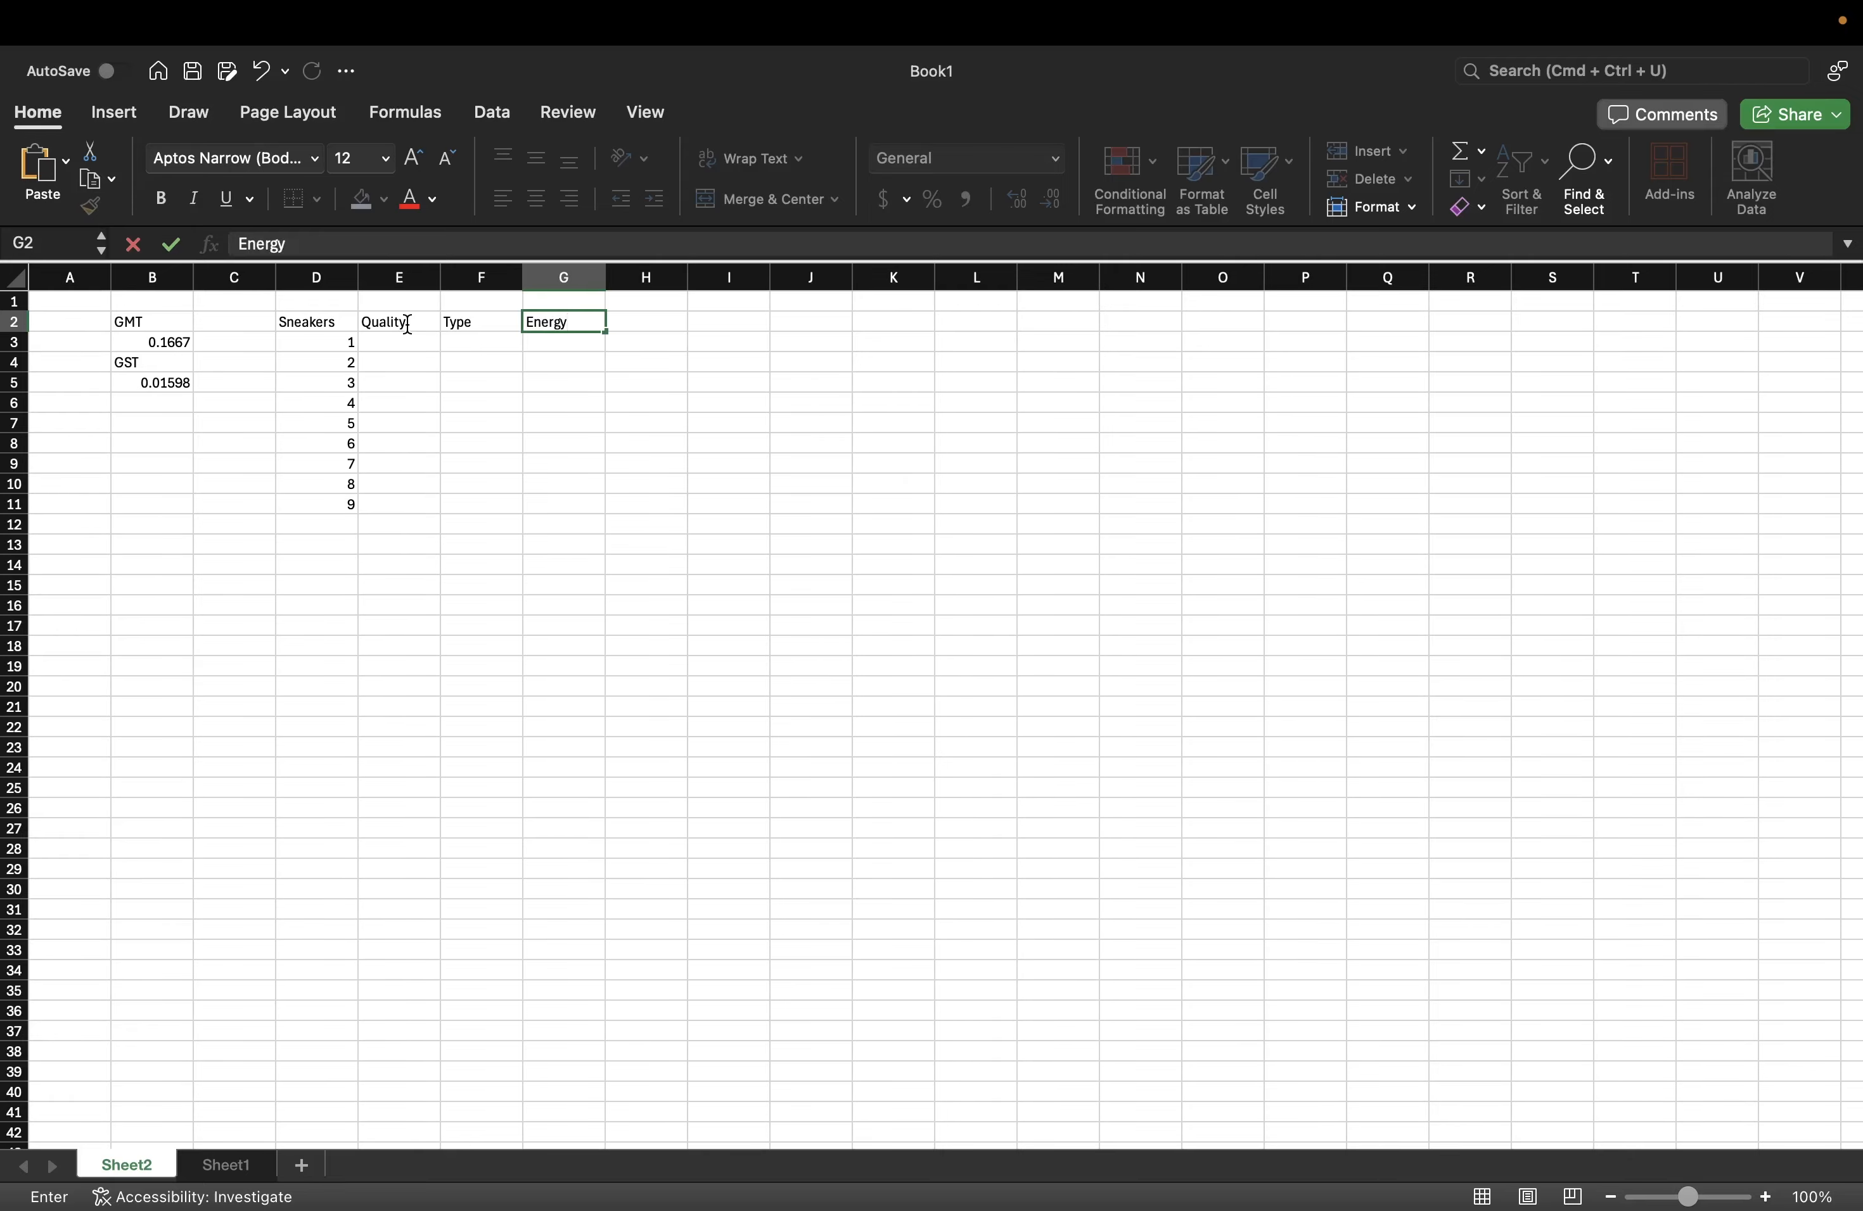
{"action": "key", "text": "Return"}
- Look up the energy for one sneaker in the whitepaper's Energy System table and enter 2 in G3
{"action": "left_click", "coordinate": [553, 338]}
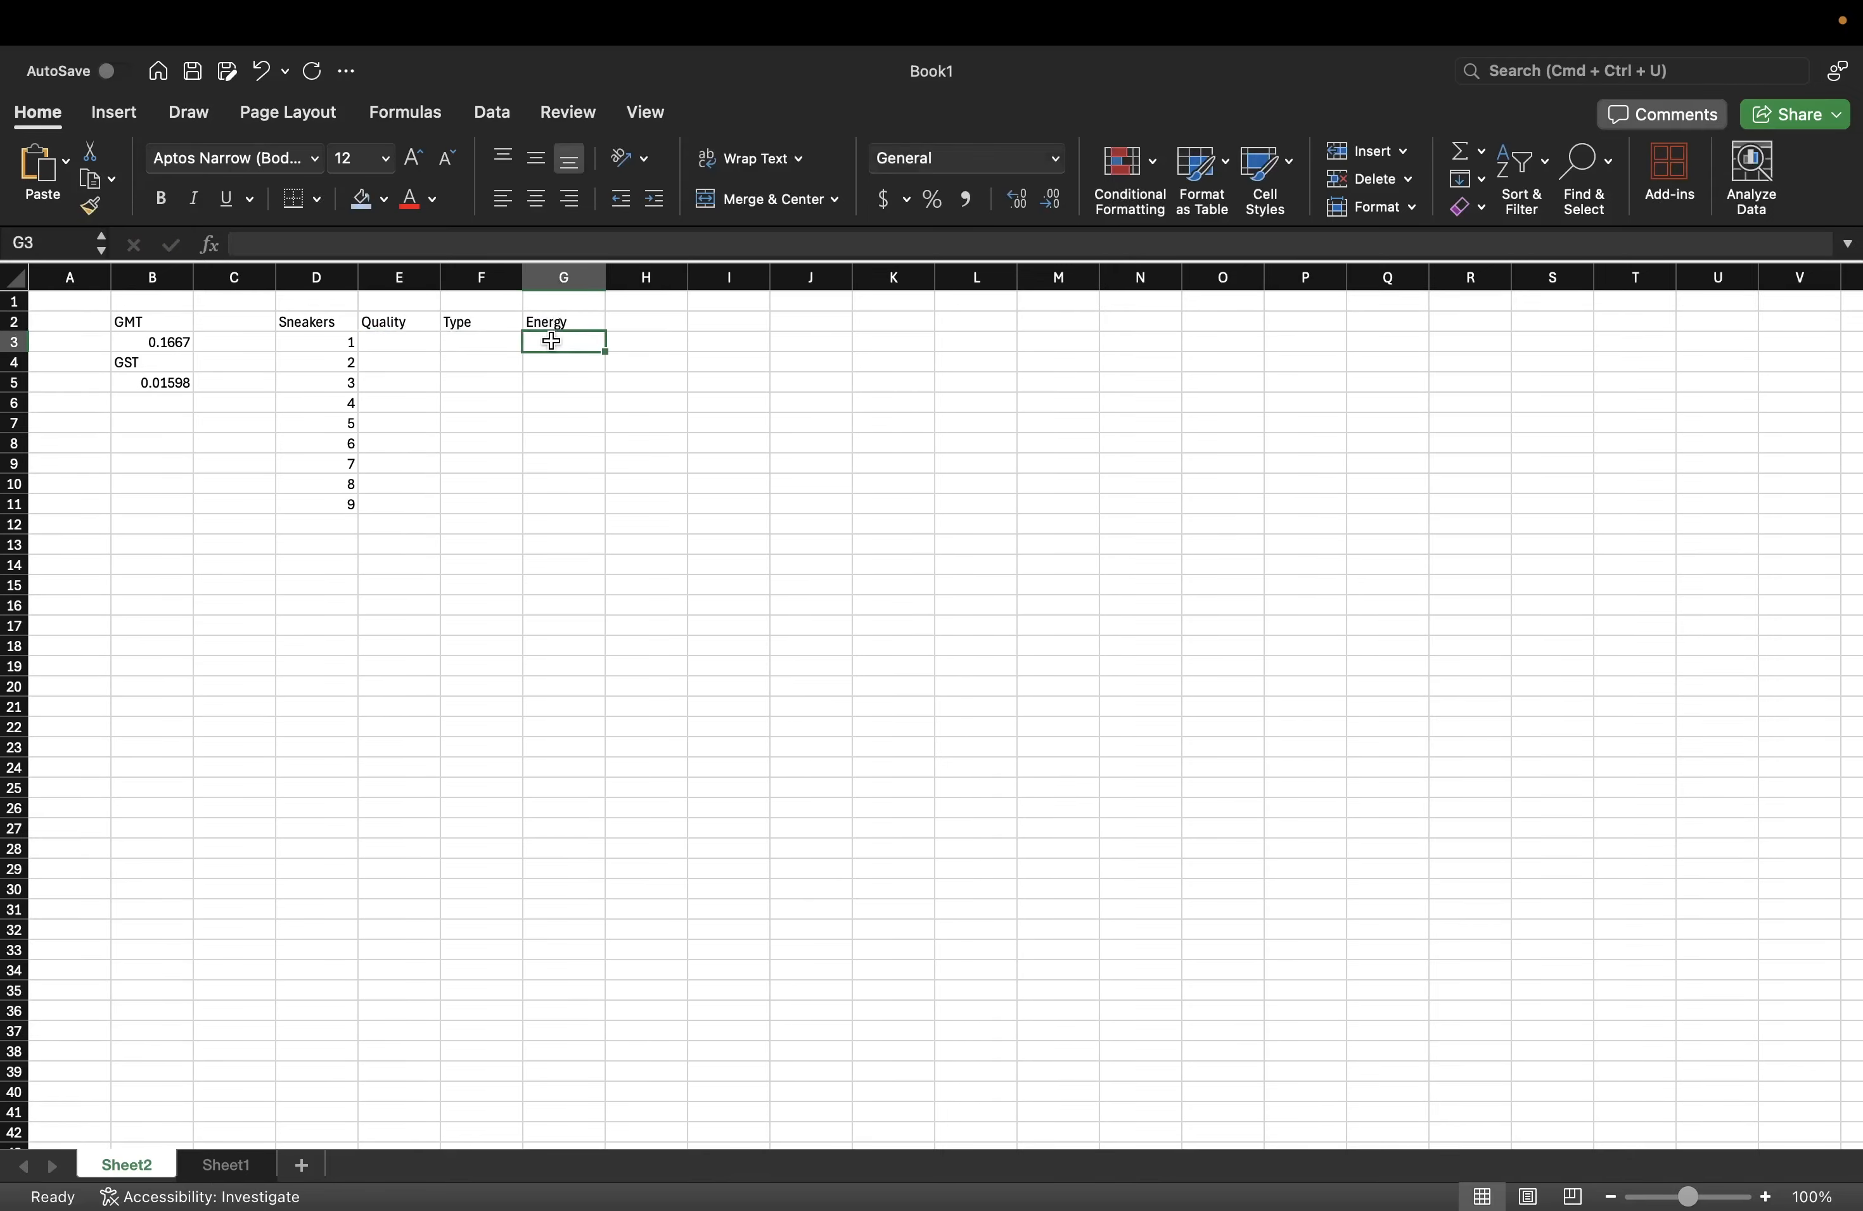
{"action": "key", "text": "ctrl+Right"}
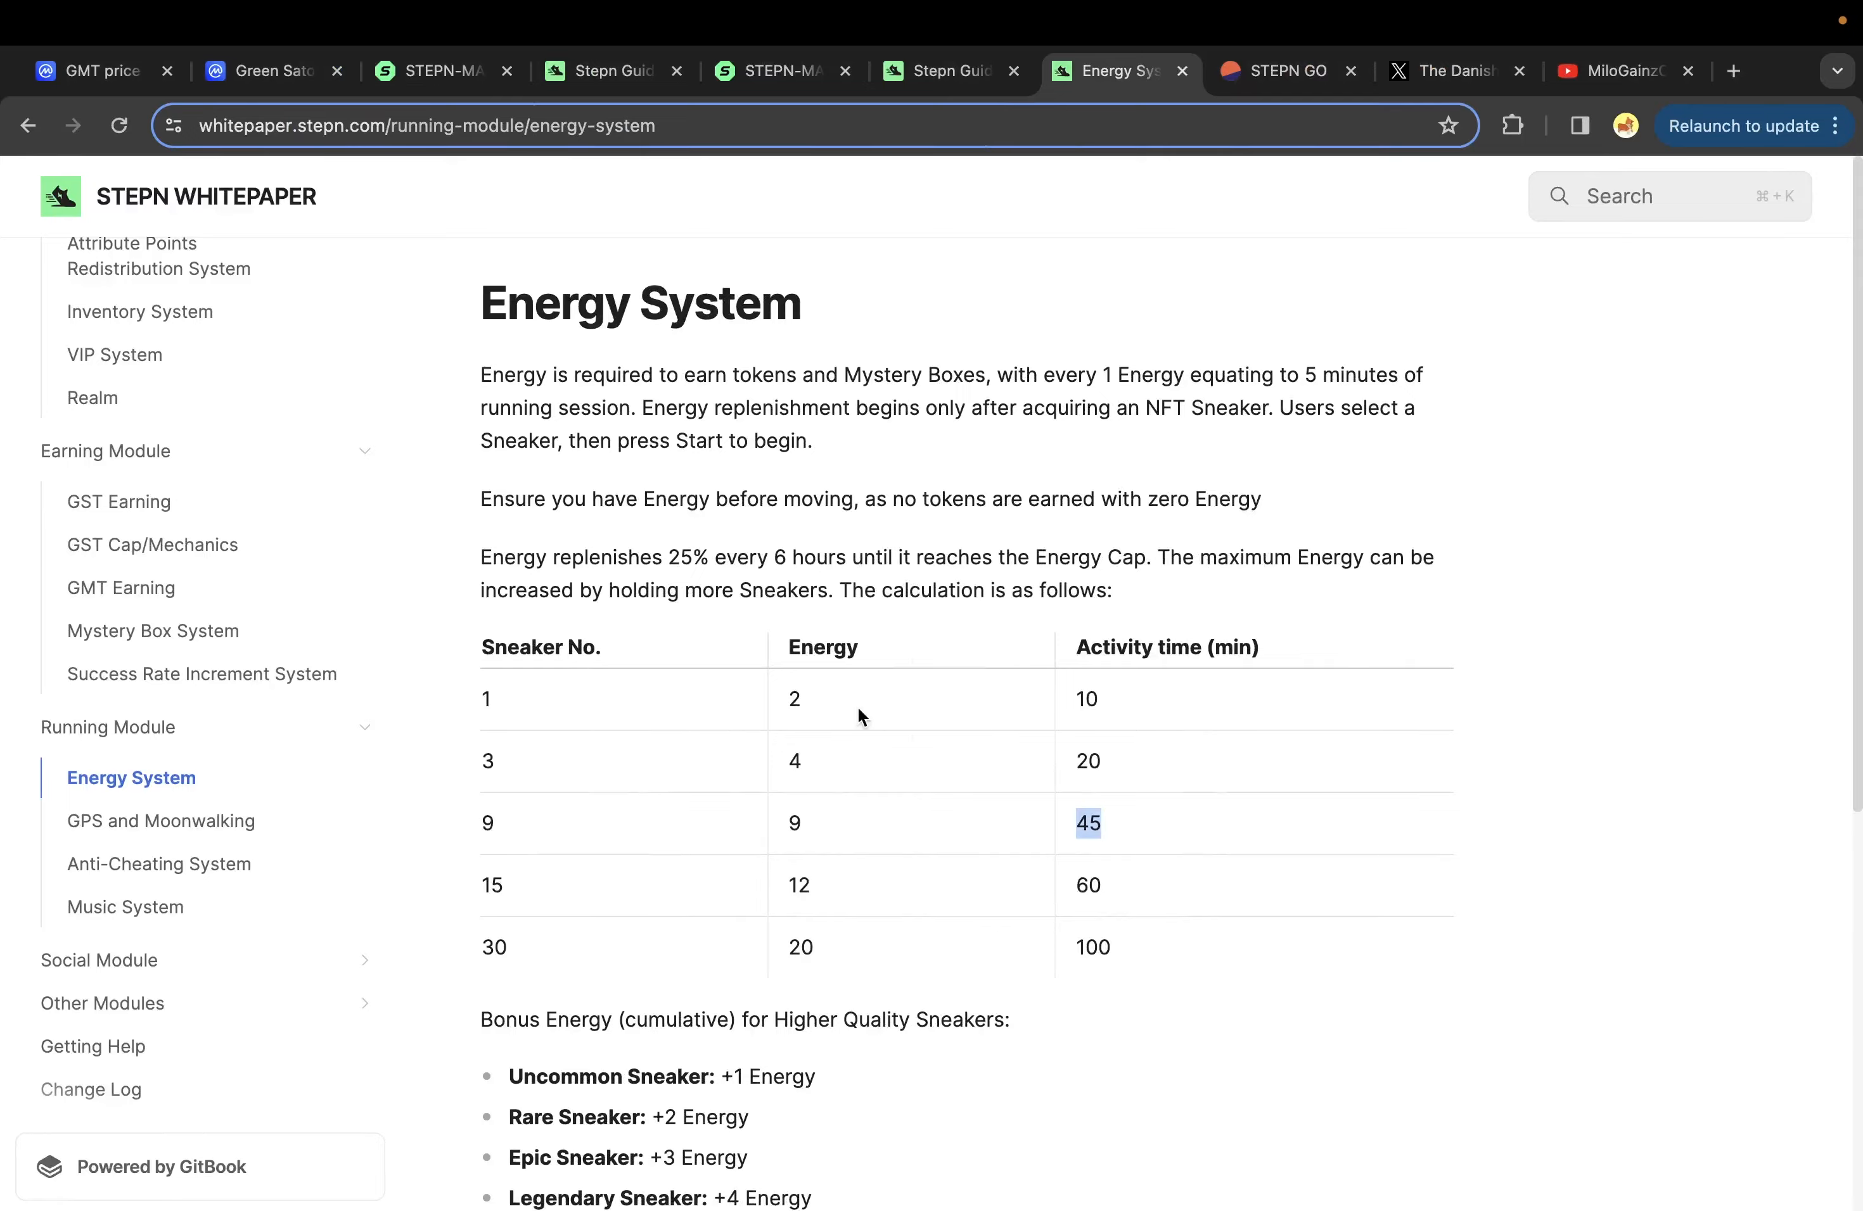
{"action": "left_click", "coordinate": [822, 705]}
{"action": "key", "text": "ctrl+Left"}
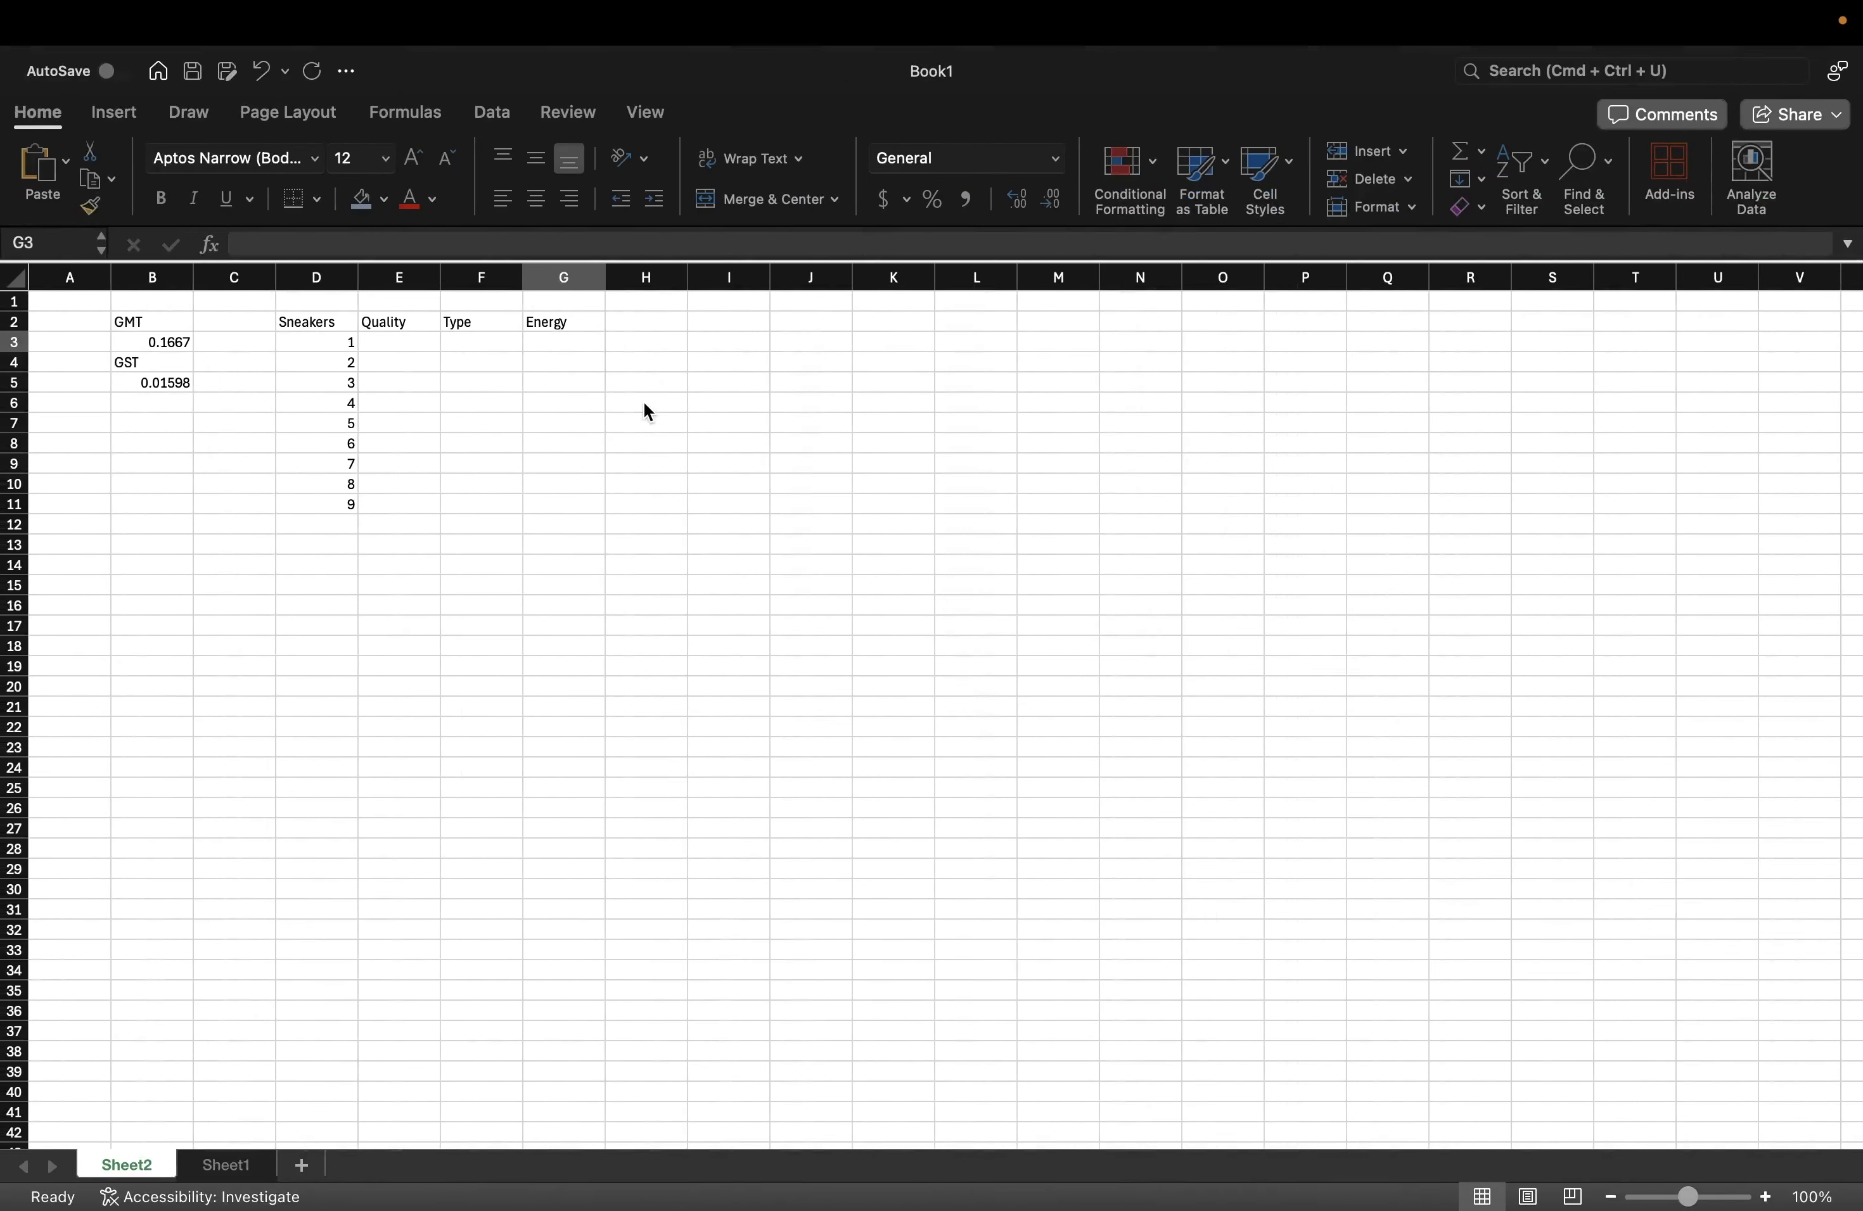
{"action": "type", "text": "2"}
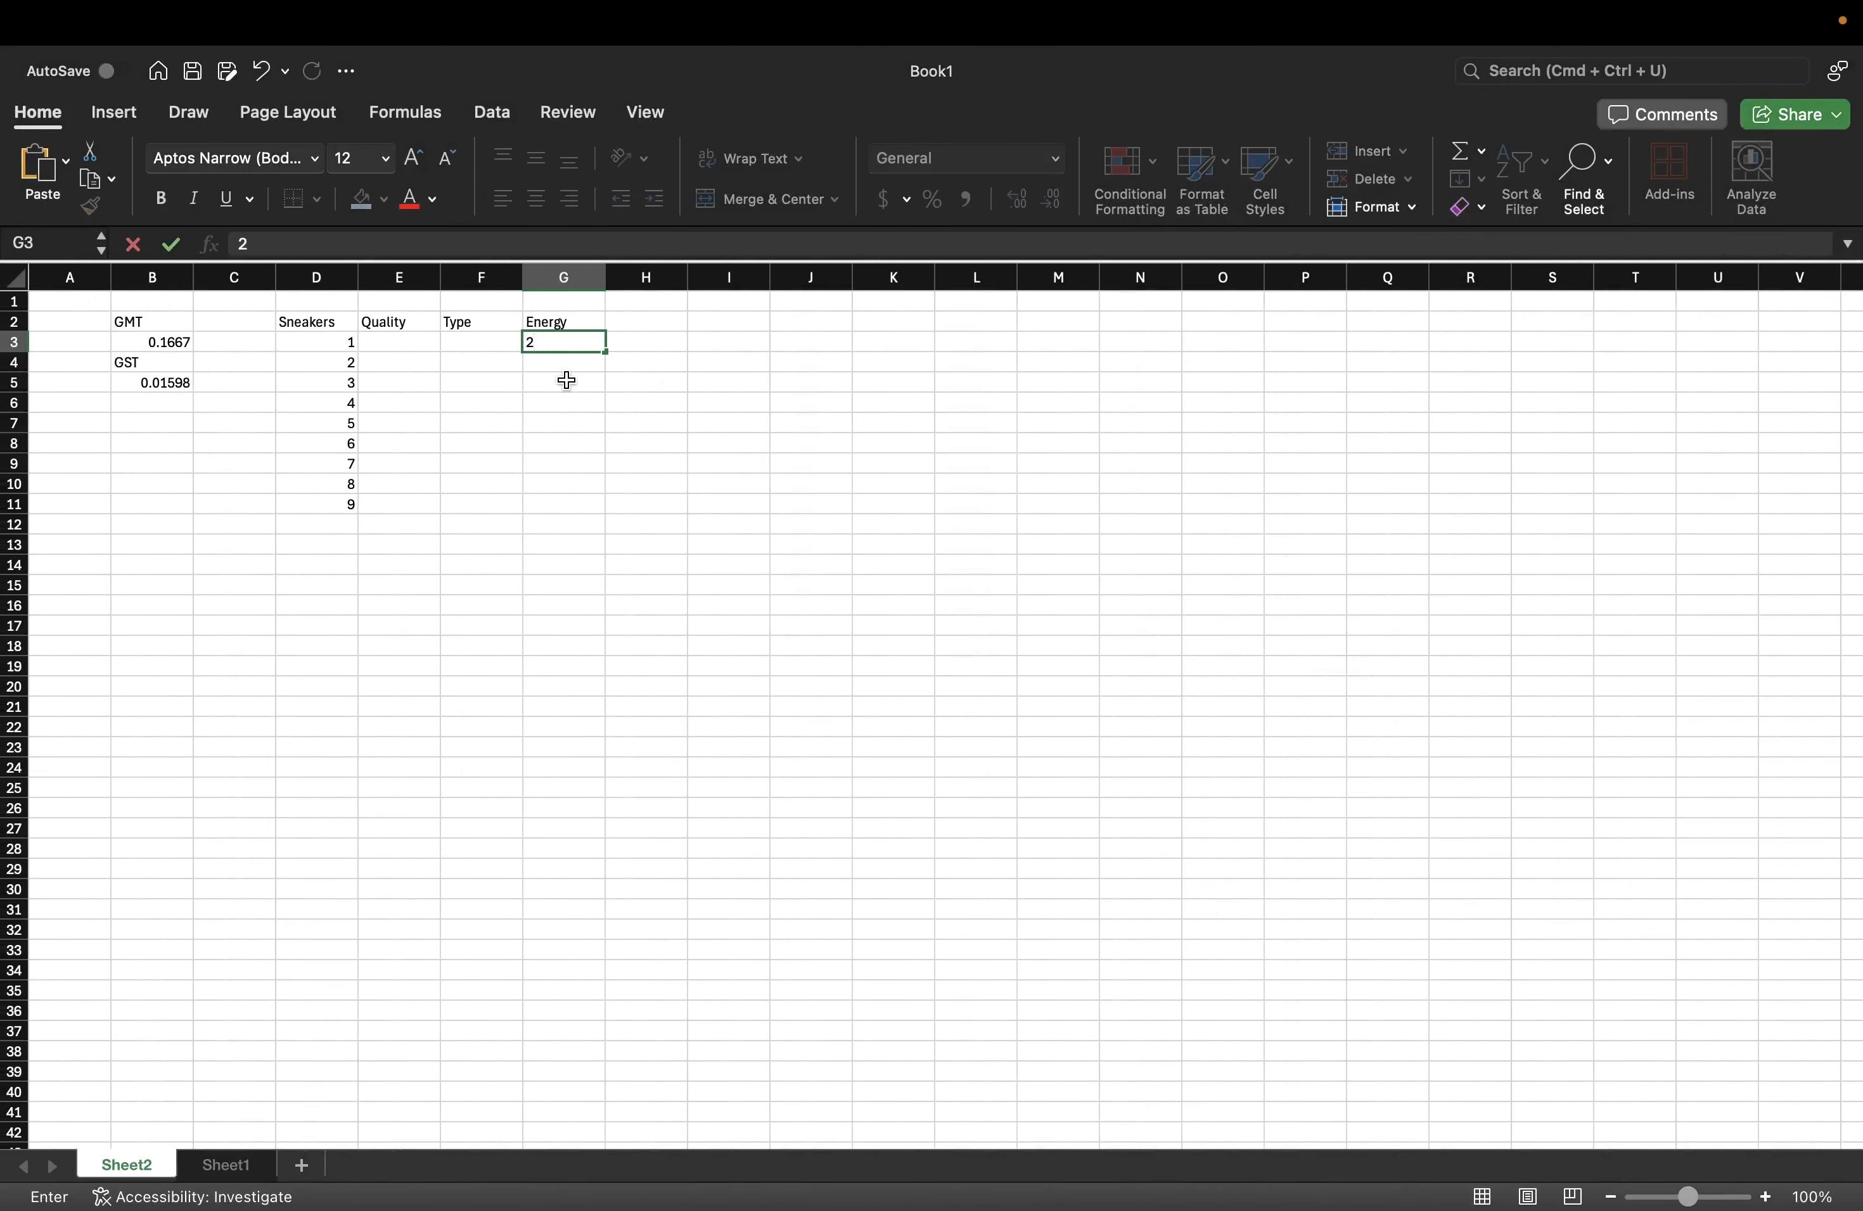
{"action": "key", "text": "Return"}
- Check the whitepaper's energy table for three sneakers and enter 2 in G5 as the added energy
{"action": "key", "text": "ctrl+Right"}
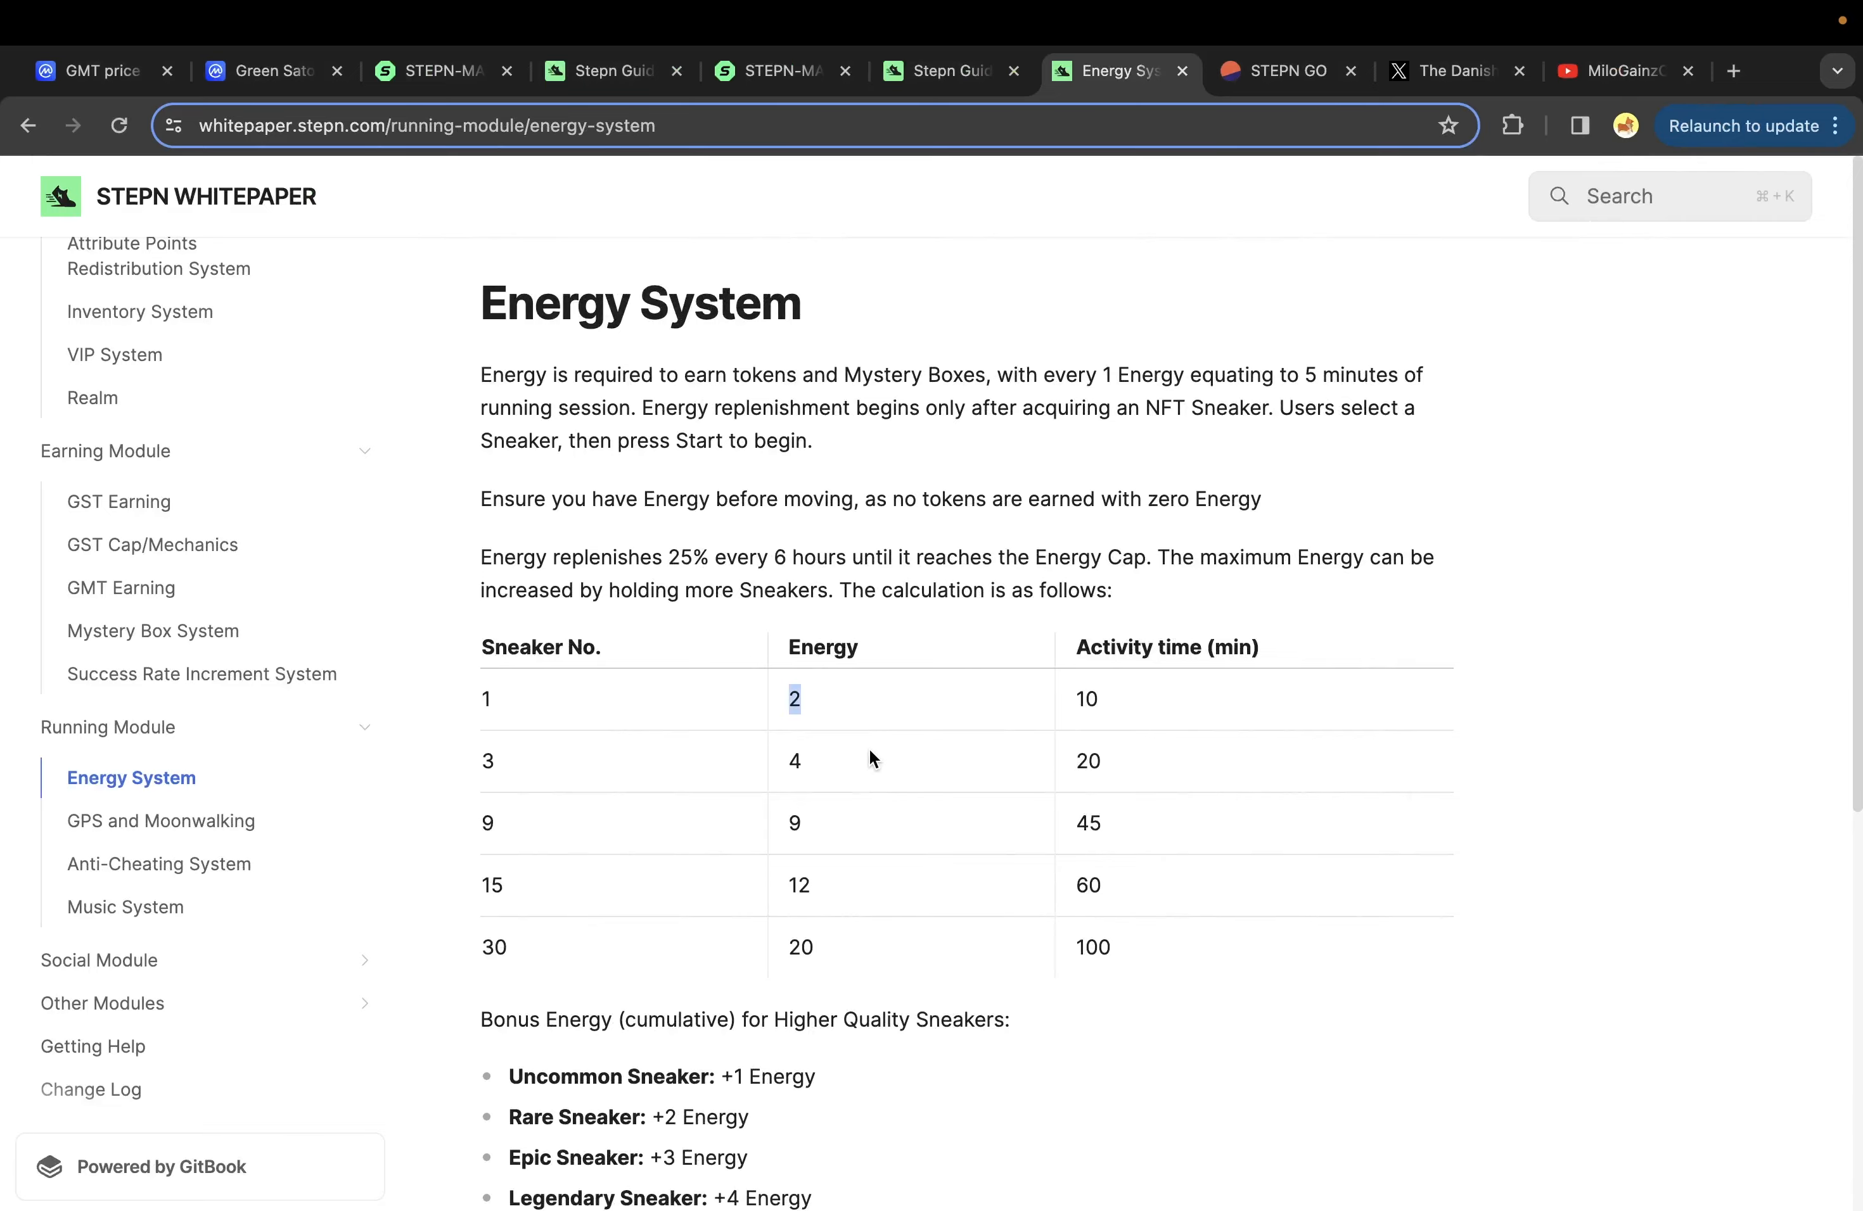
{"action": "key", "text": "ctrl+Left"}
{"action": "left_click", "coordinate": [586, 382]}
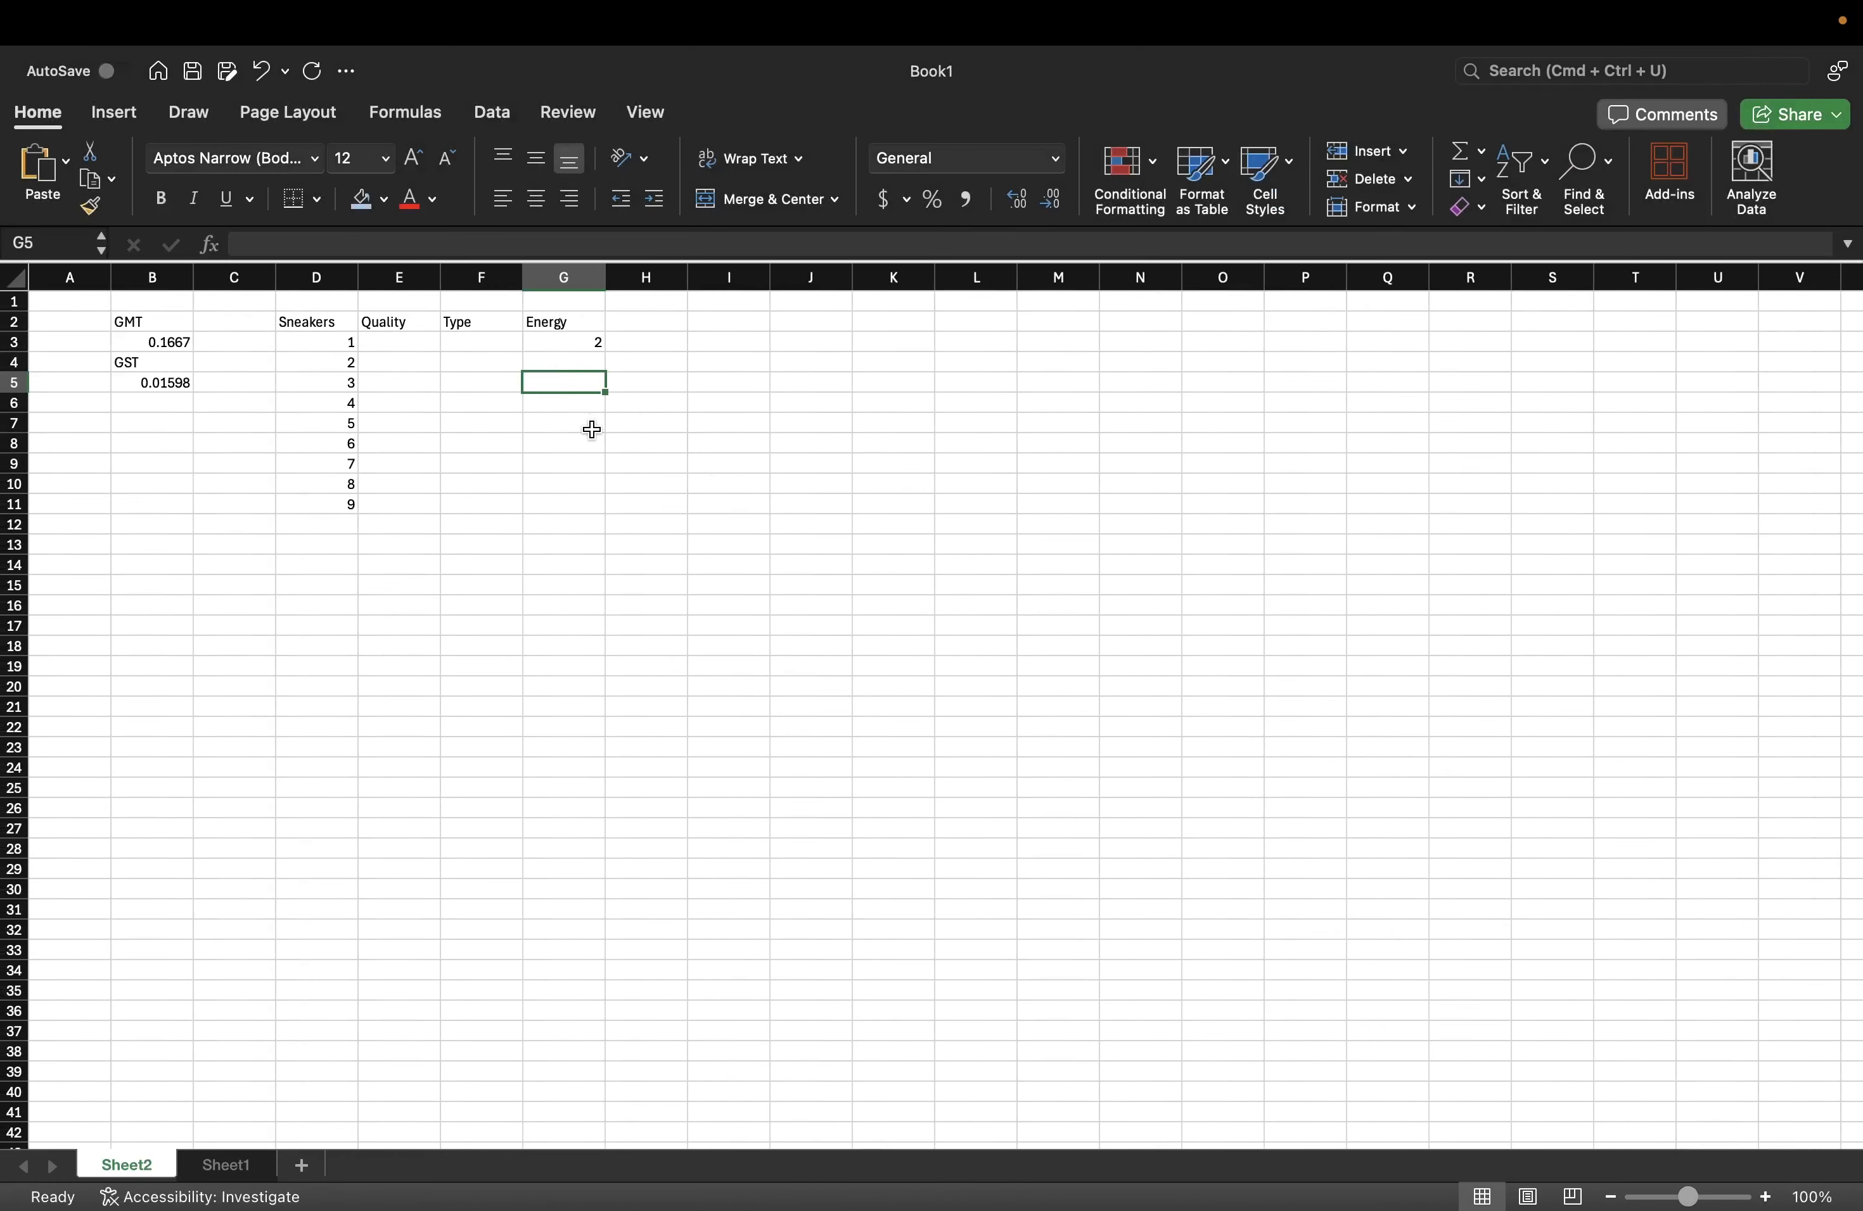
{"action": "type", "text": "2"}
{"action": "left_click", "coordinate": [574, 418]}
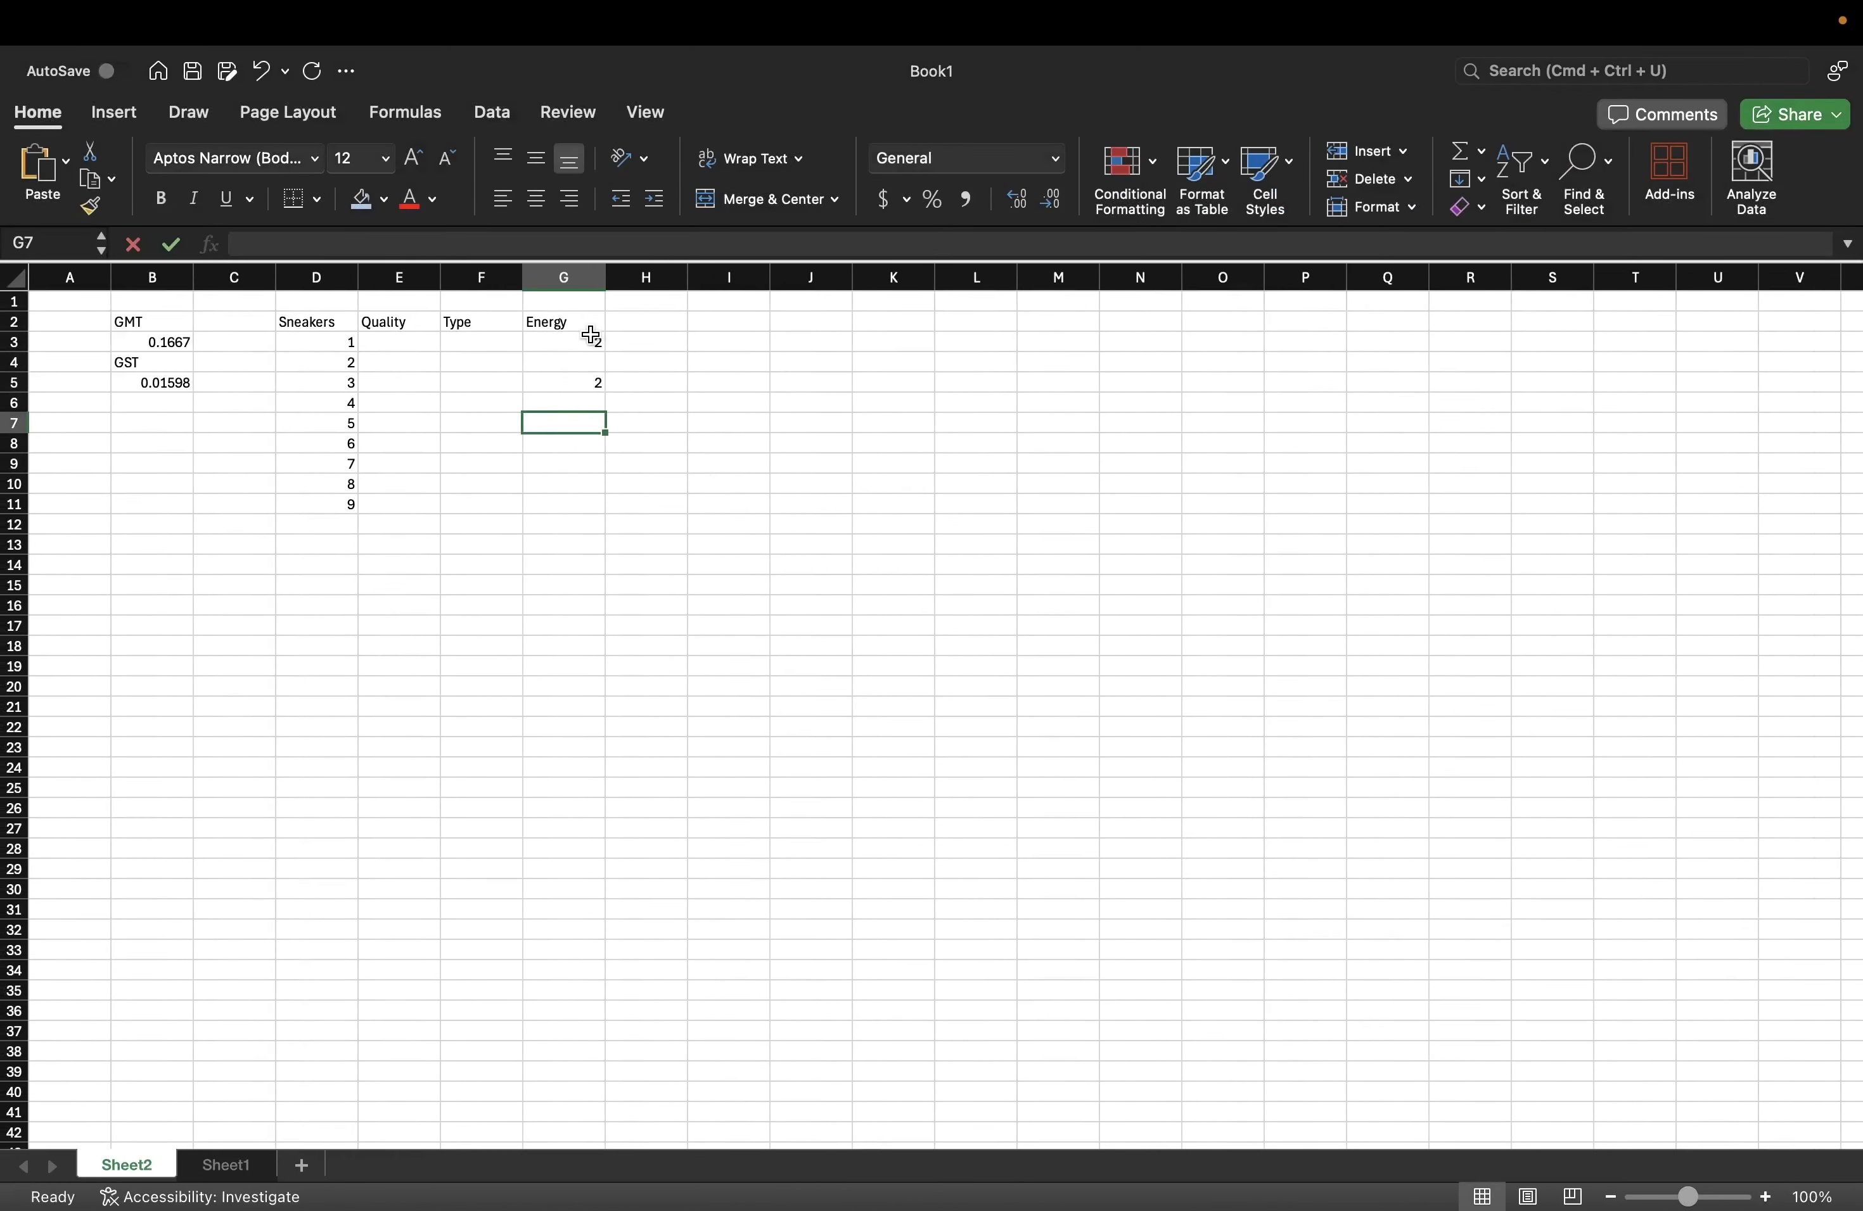
{"action": "left_click", "coordinate": [590, 382]}
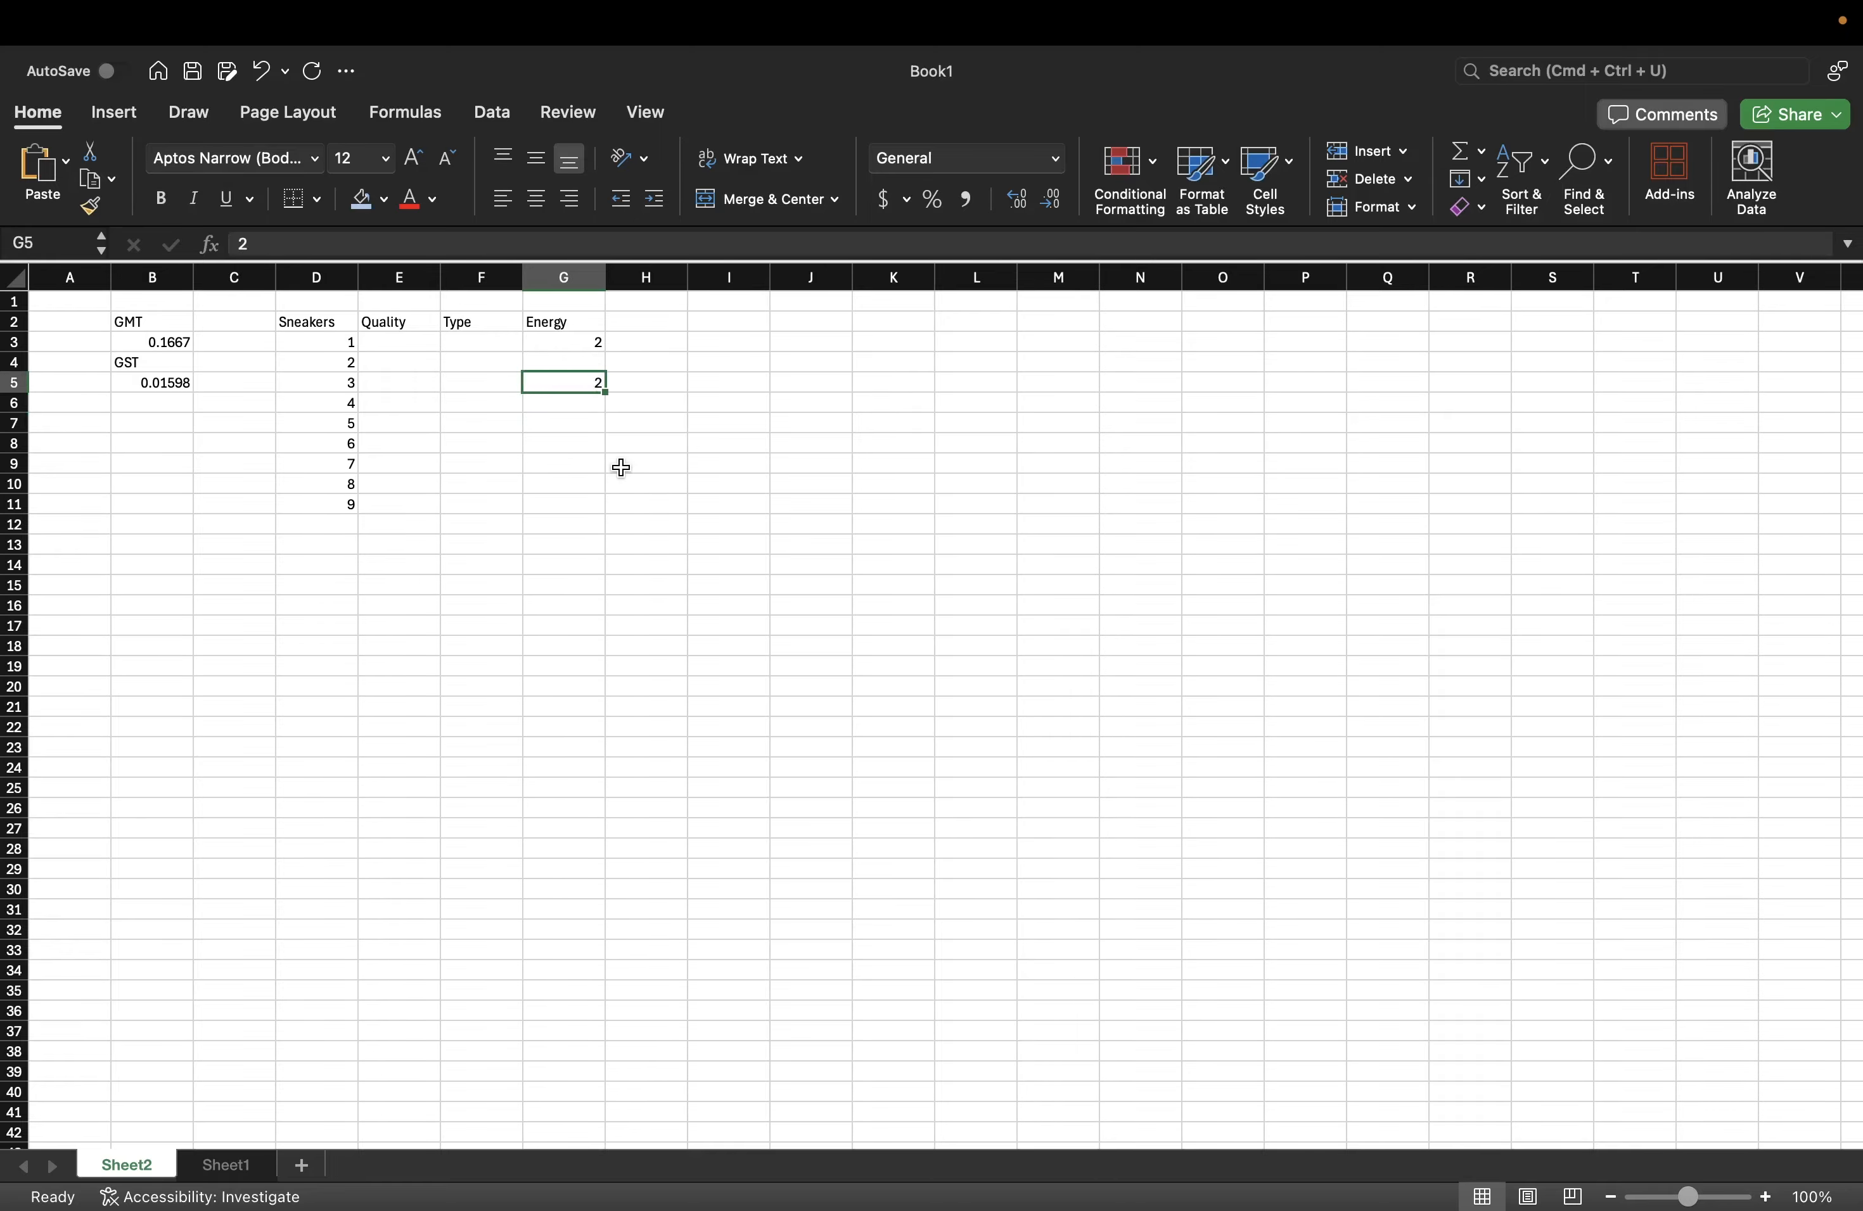
- Check the whitepaper's energy table for nine sneakers and enter 5 in G11 as the added energy
{"action": "key", "text": "ctrl+Right"}
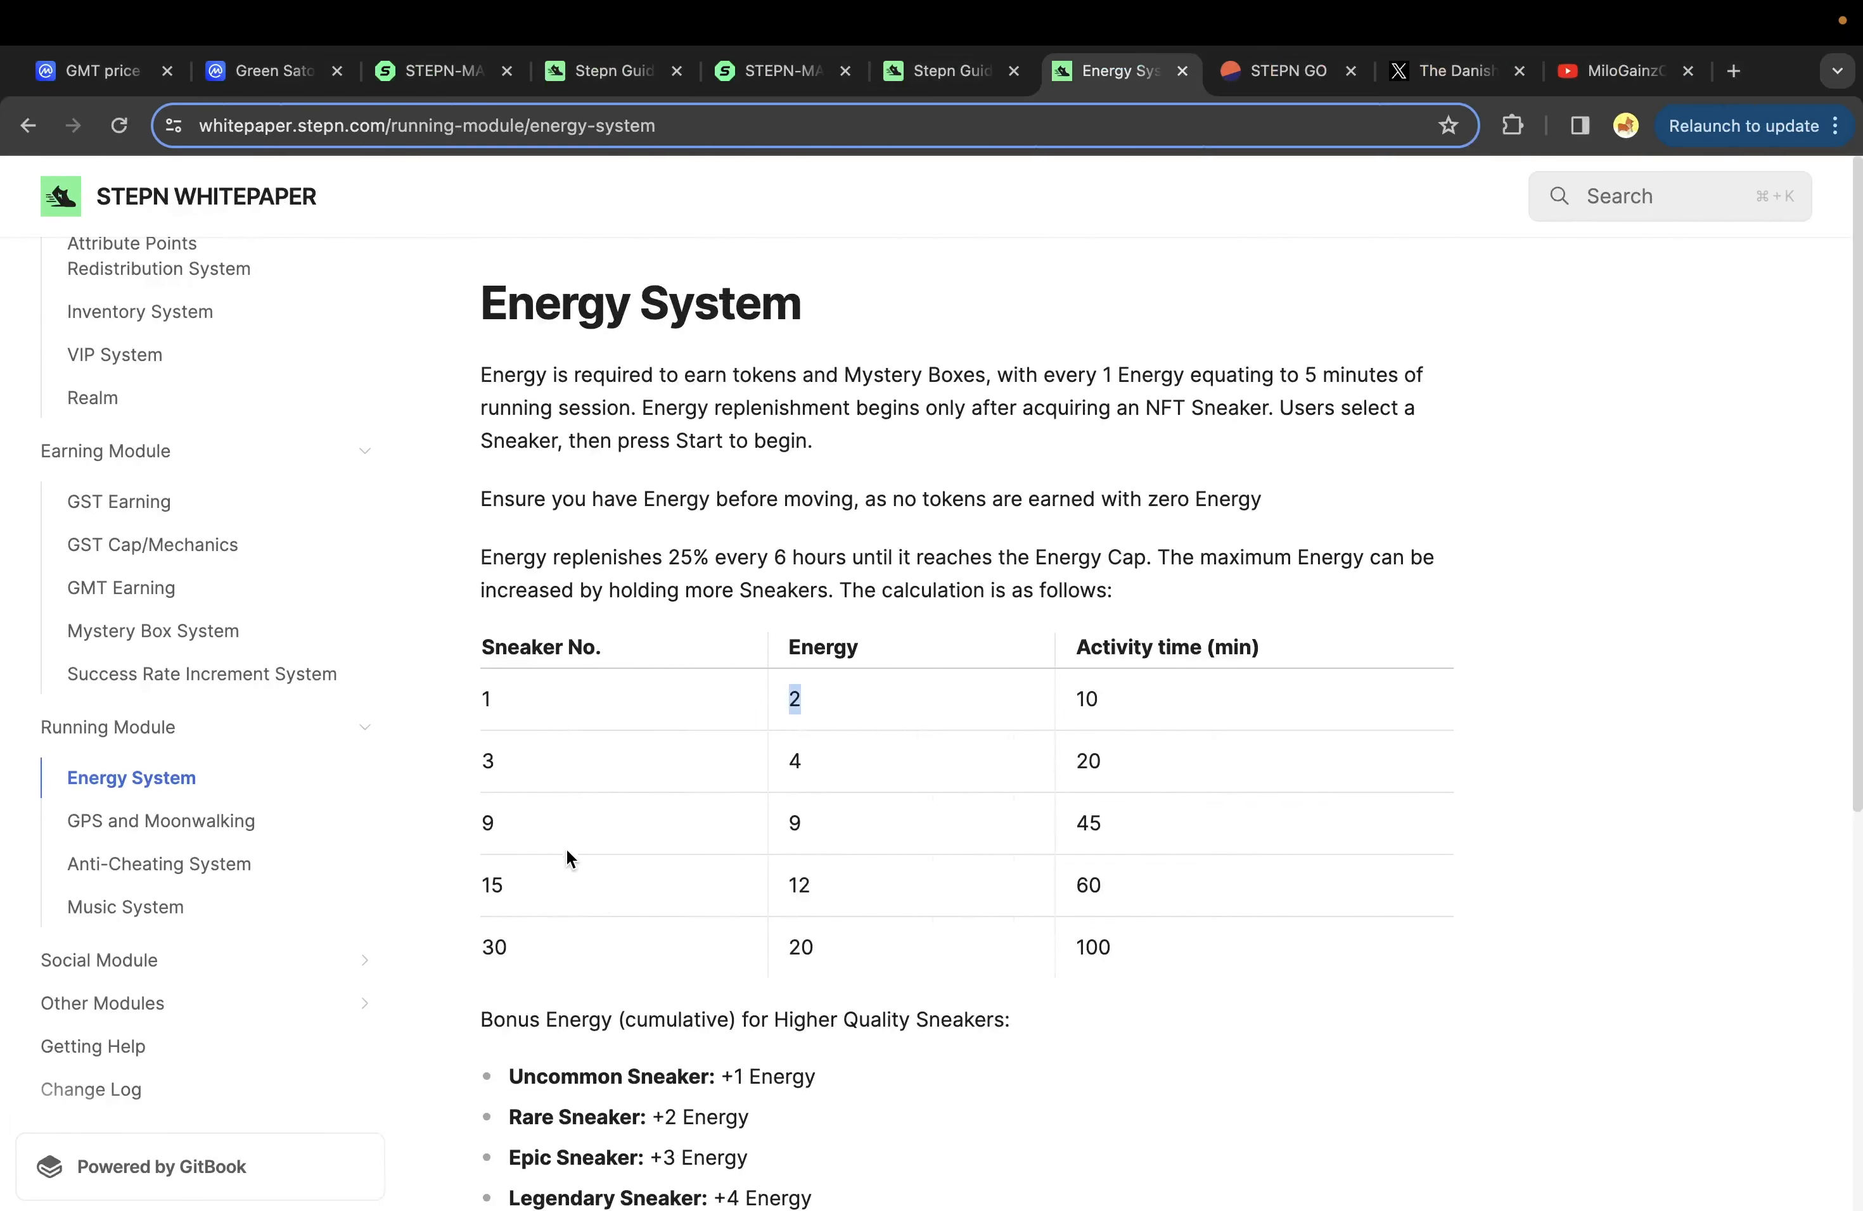
{"action": "key", "text": "ctrl+Left"}
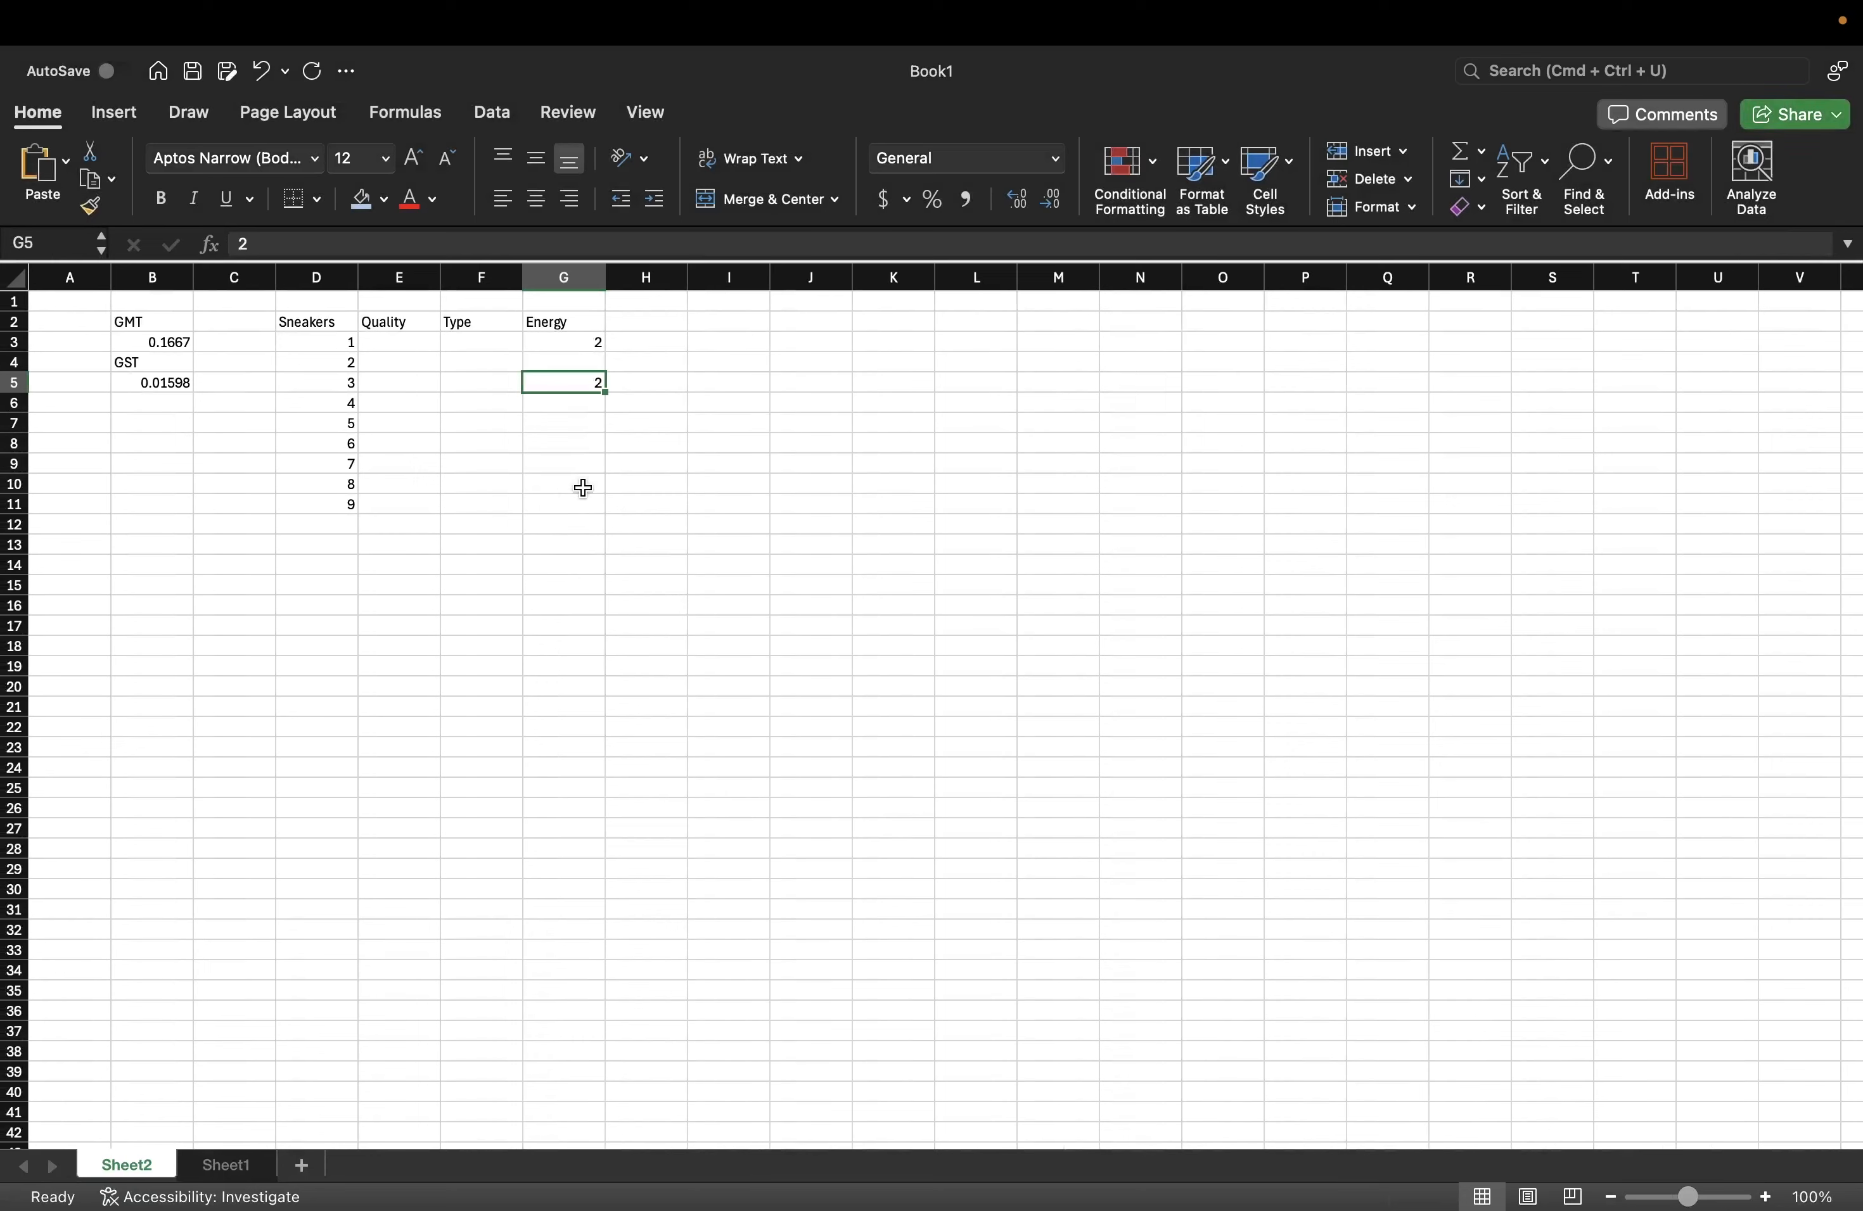
{"action": "left_click", "coordinate": [576, 496]}
{"action": "left_click", "coordinate": [577, 504]}
{"action": "type", "text": "5"}
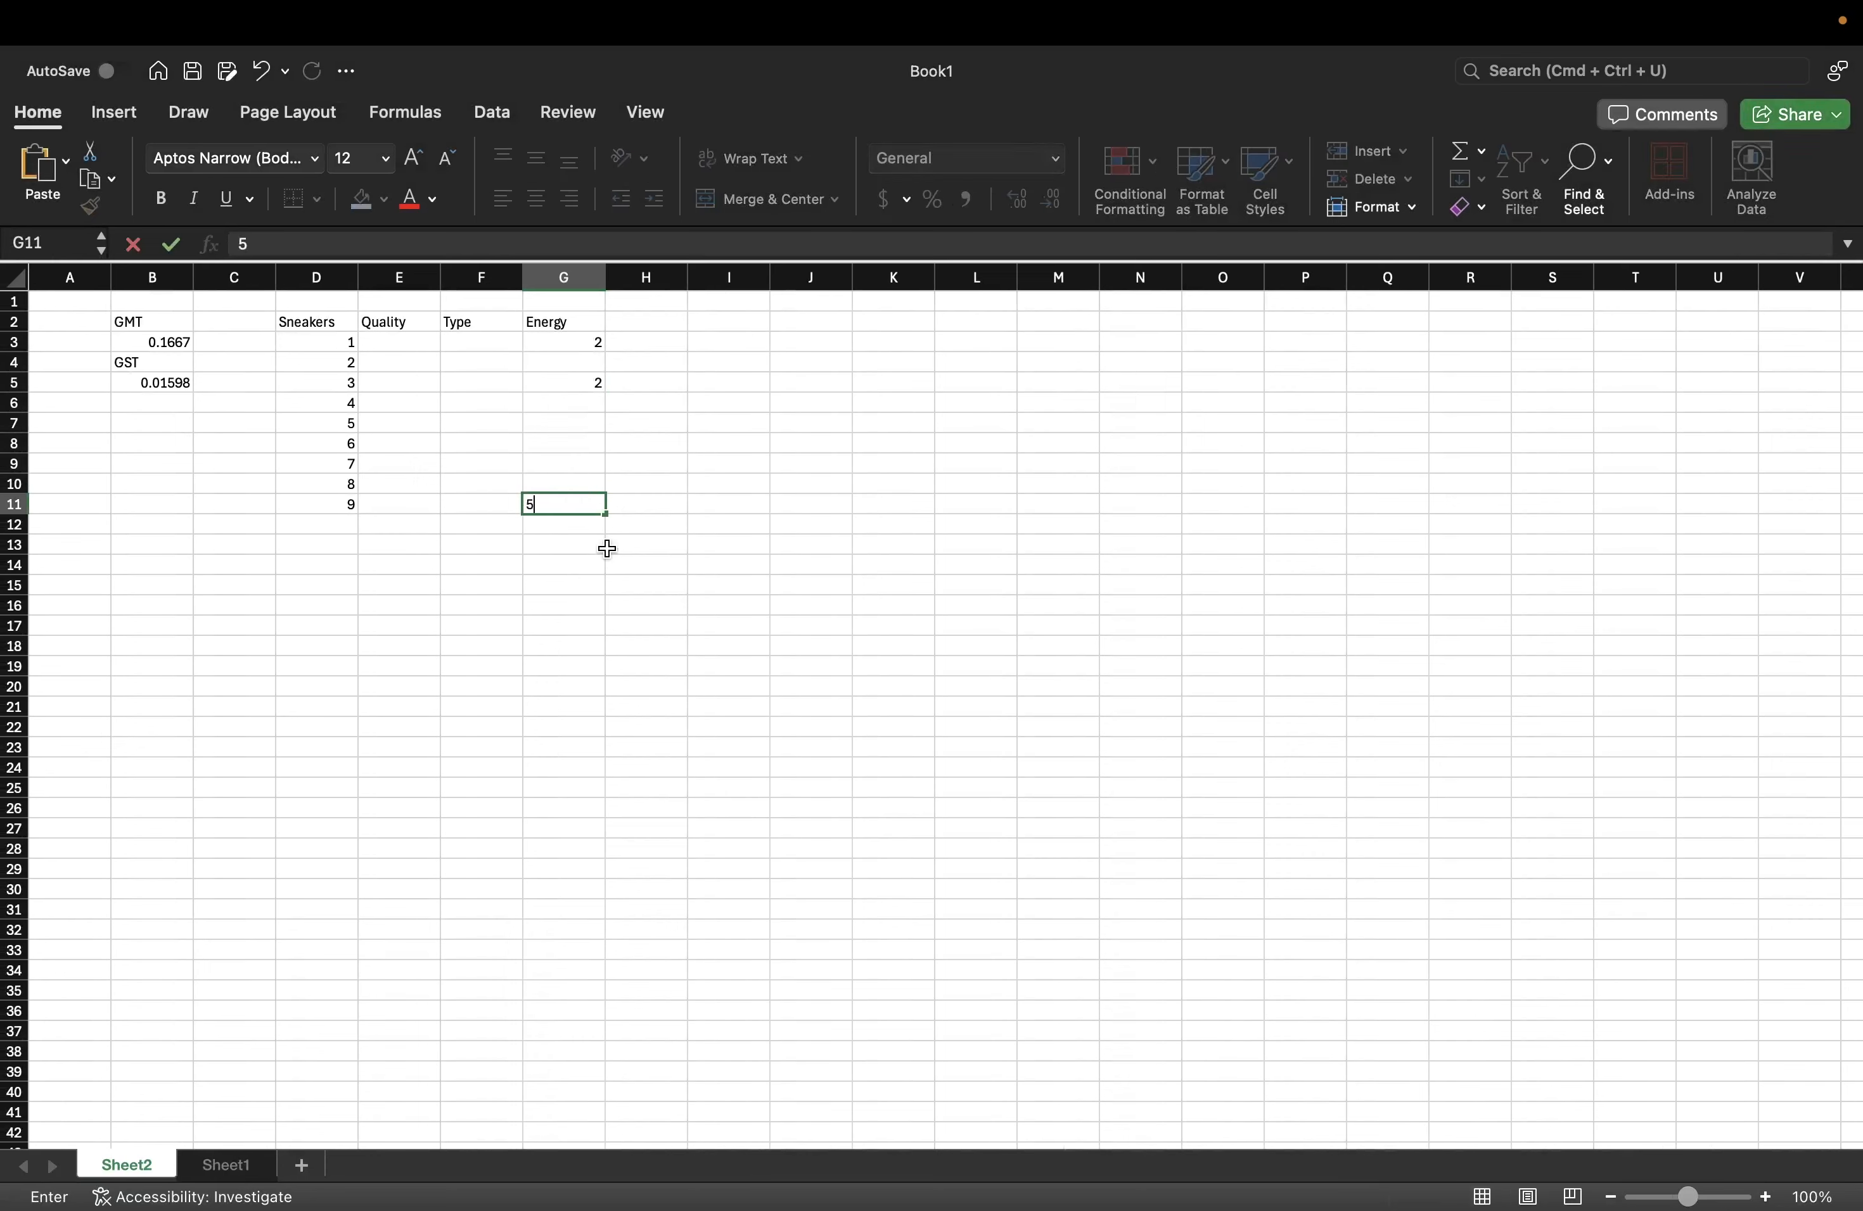
{"action": "left_click", "coordinate": [607, 546]}
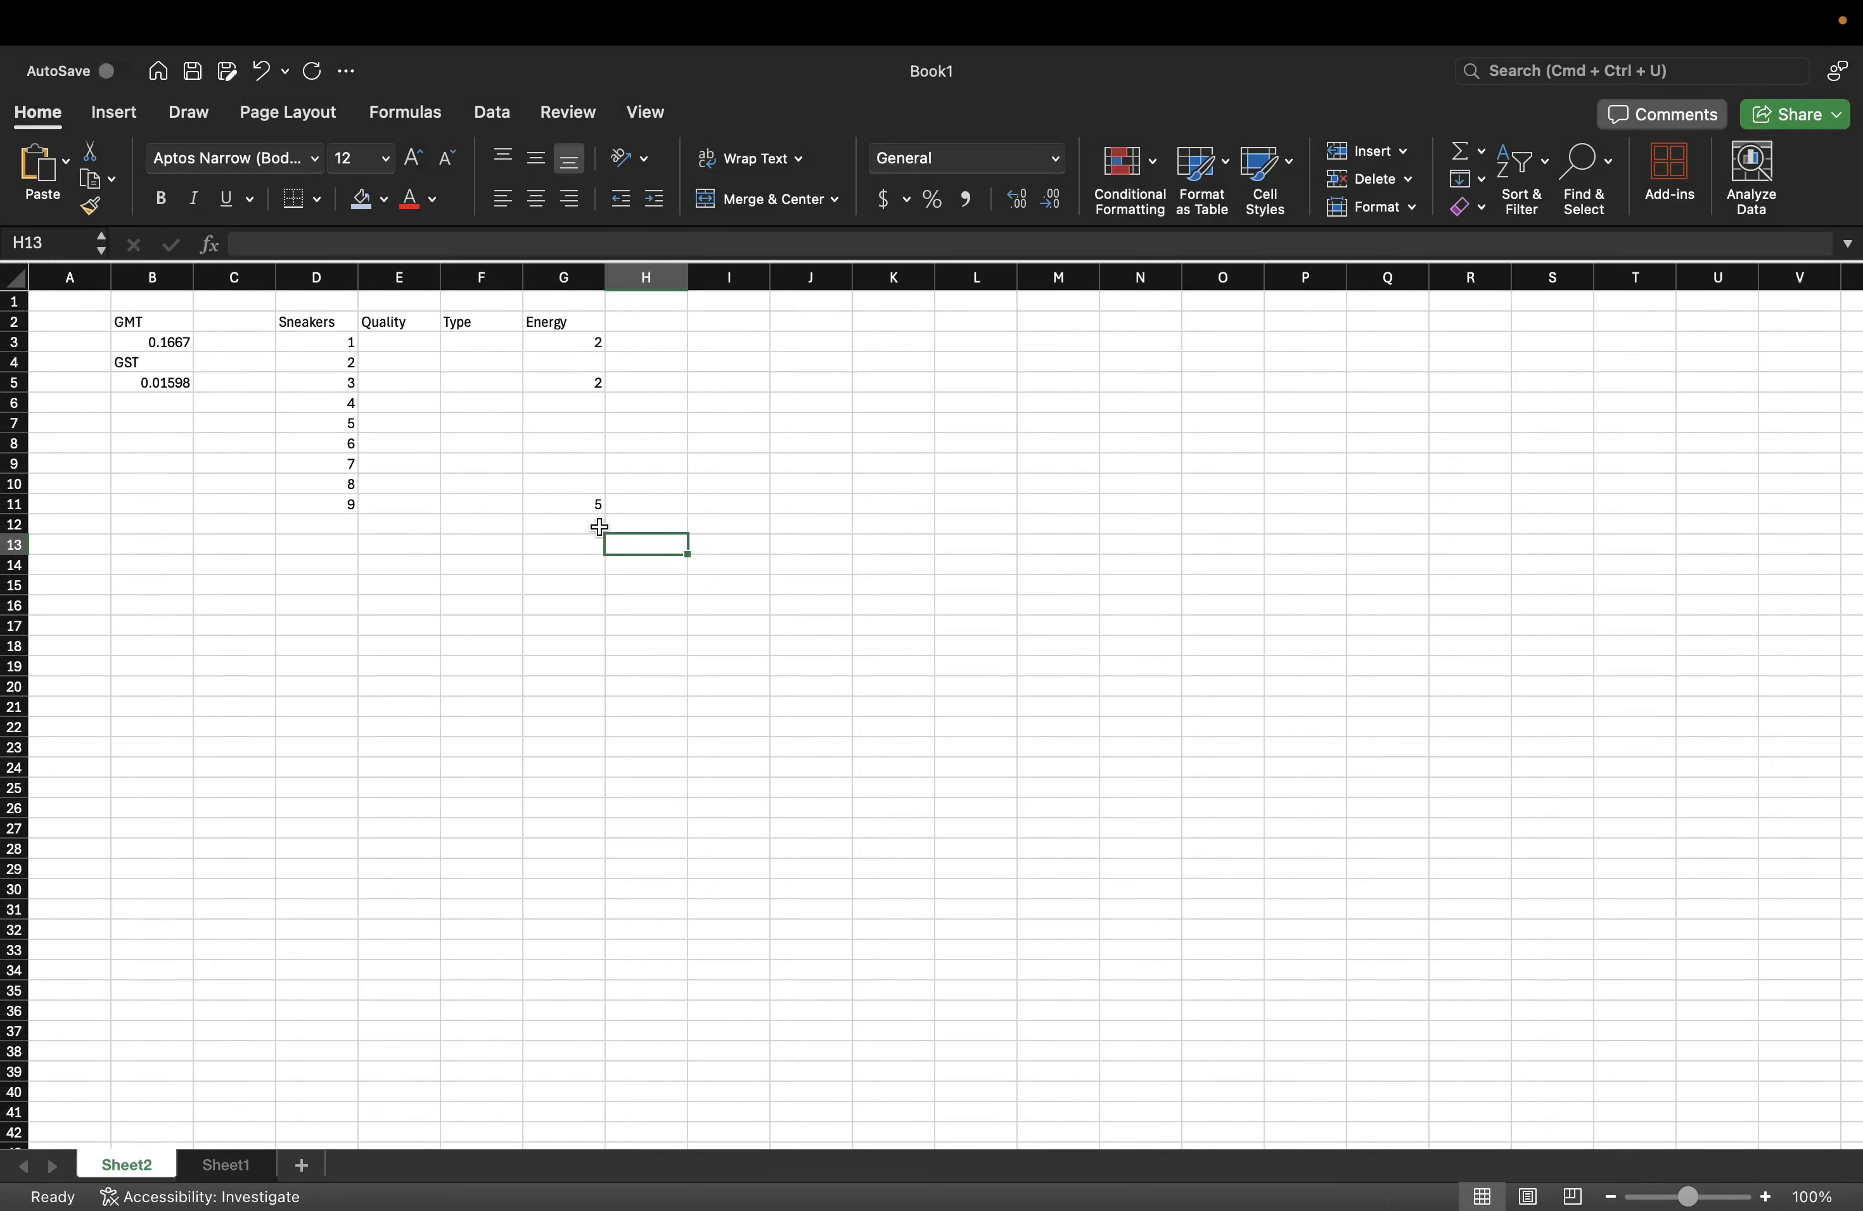
- Add the column heading Extra Energy in cell H2
{"action": "left_click", "coordinate": [657, 317]}
{"action": "type", "text": "Extra e"}
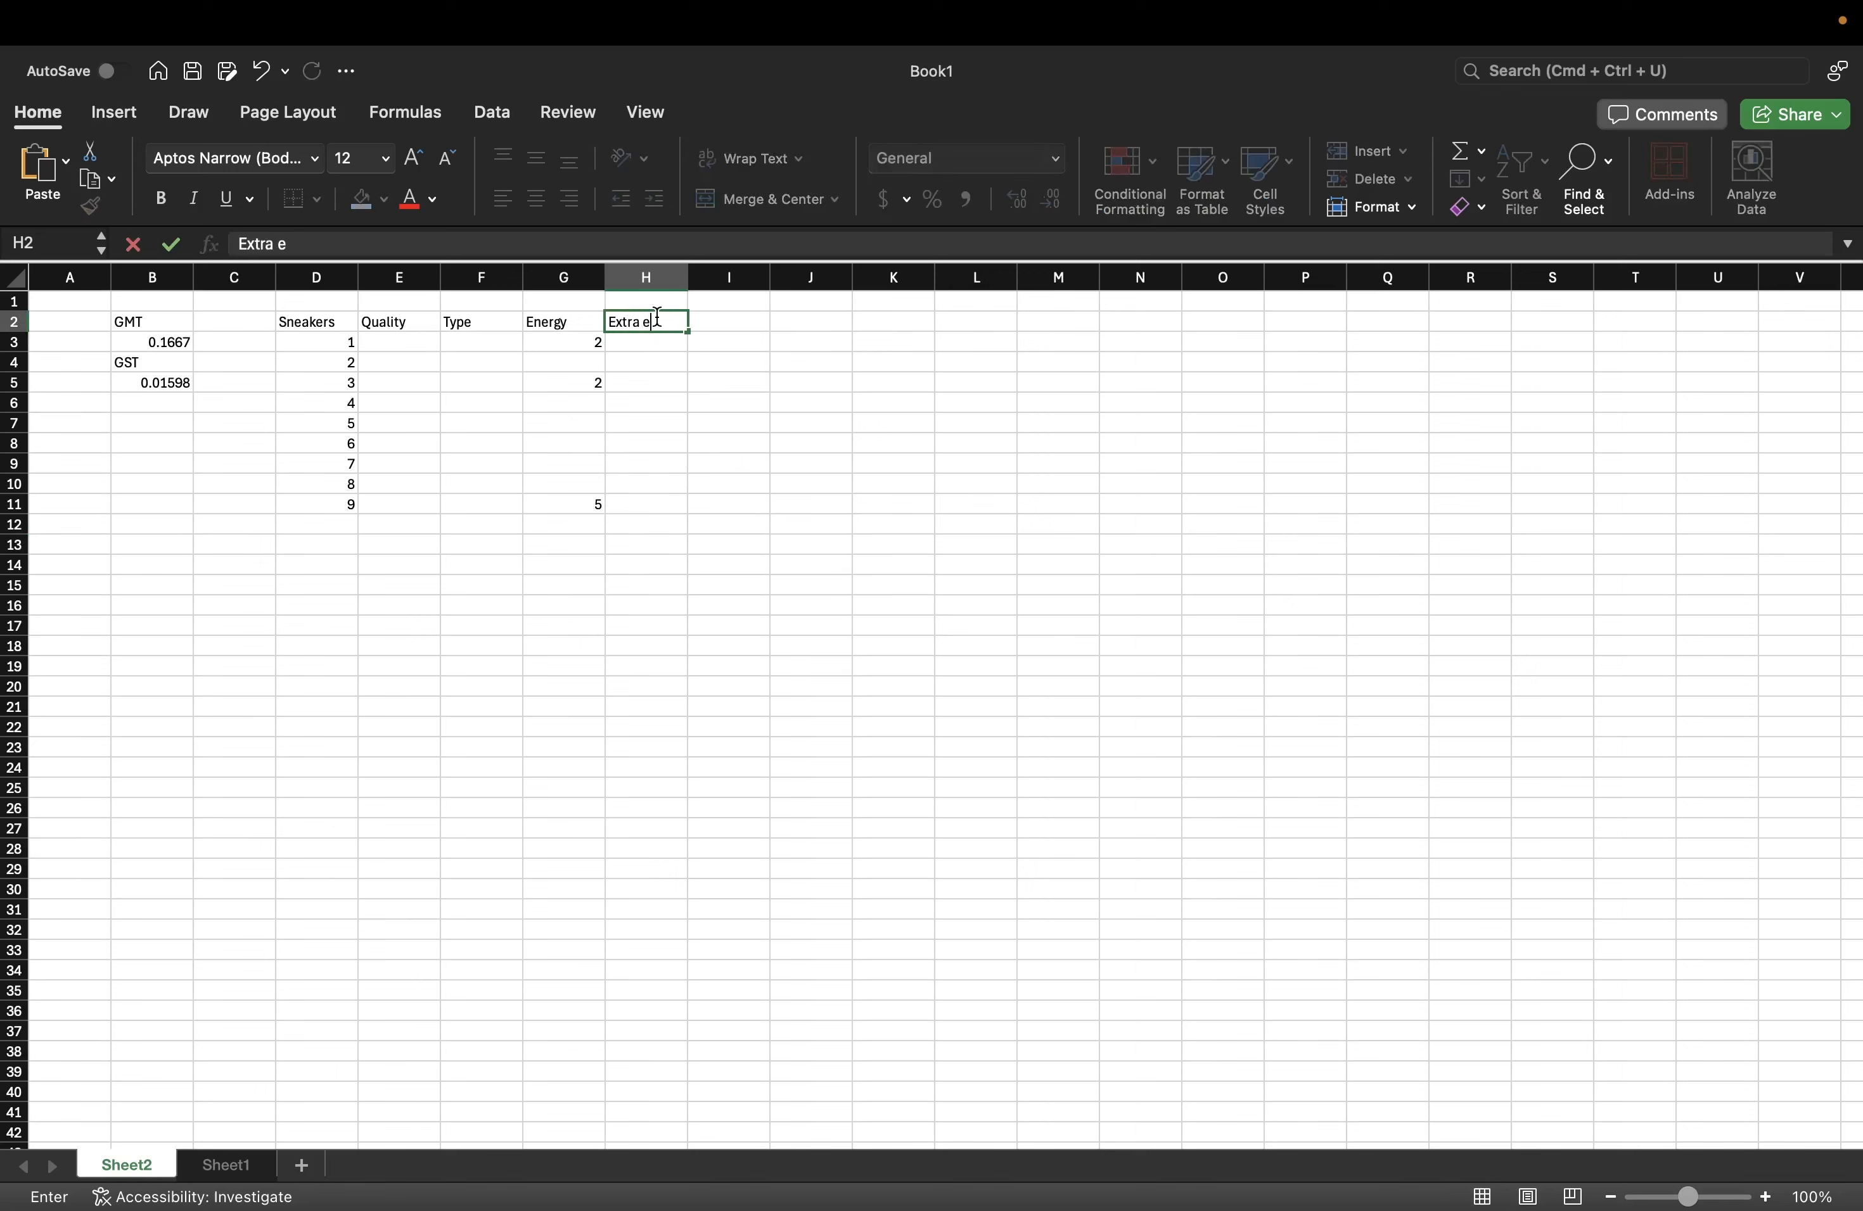
{"action": "type", "text": "ergy"}
{"action": "type", "text": "ergy"}
{"action": "key", "text": "Return"}
- Add the column headings GMT Cost in I2 and USD in J2
{"action": "left_click", "coordinate": [735, 322]}
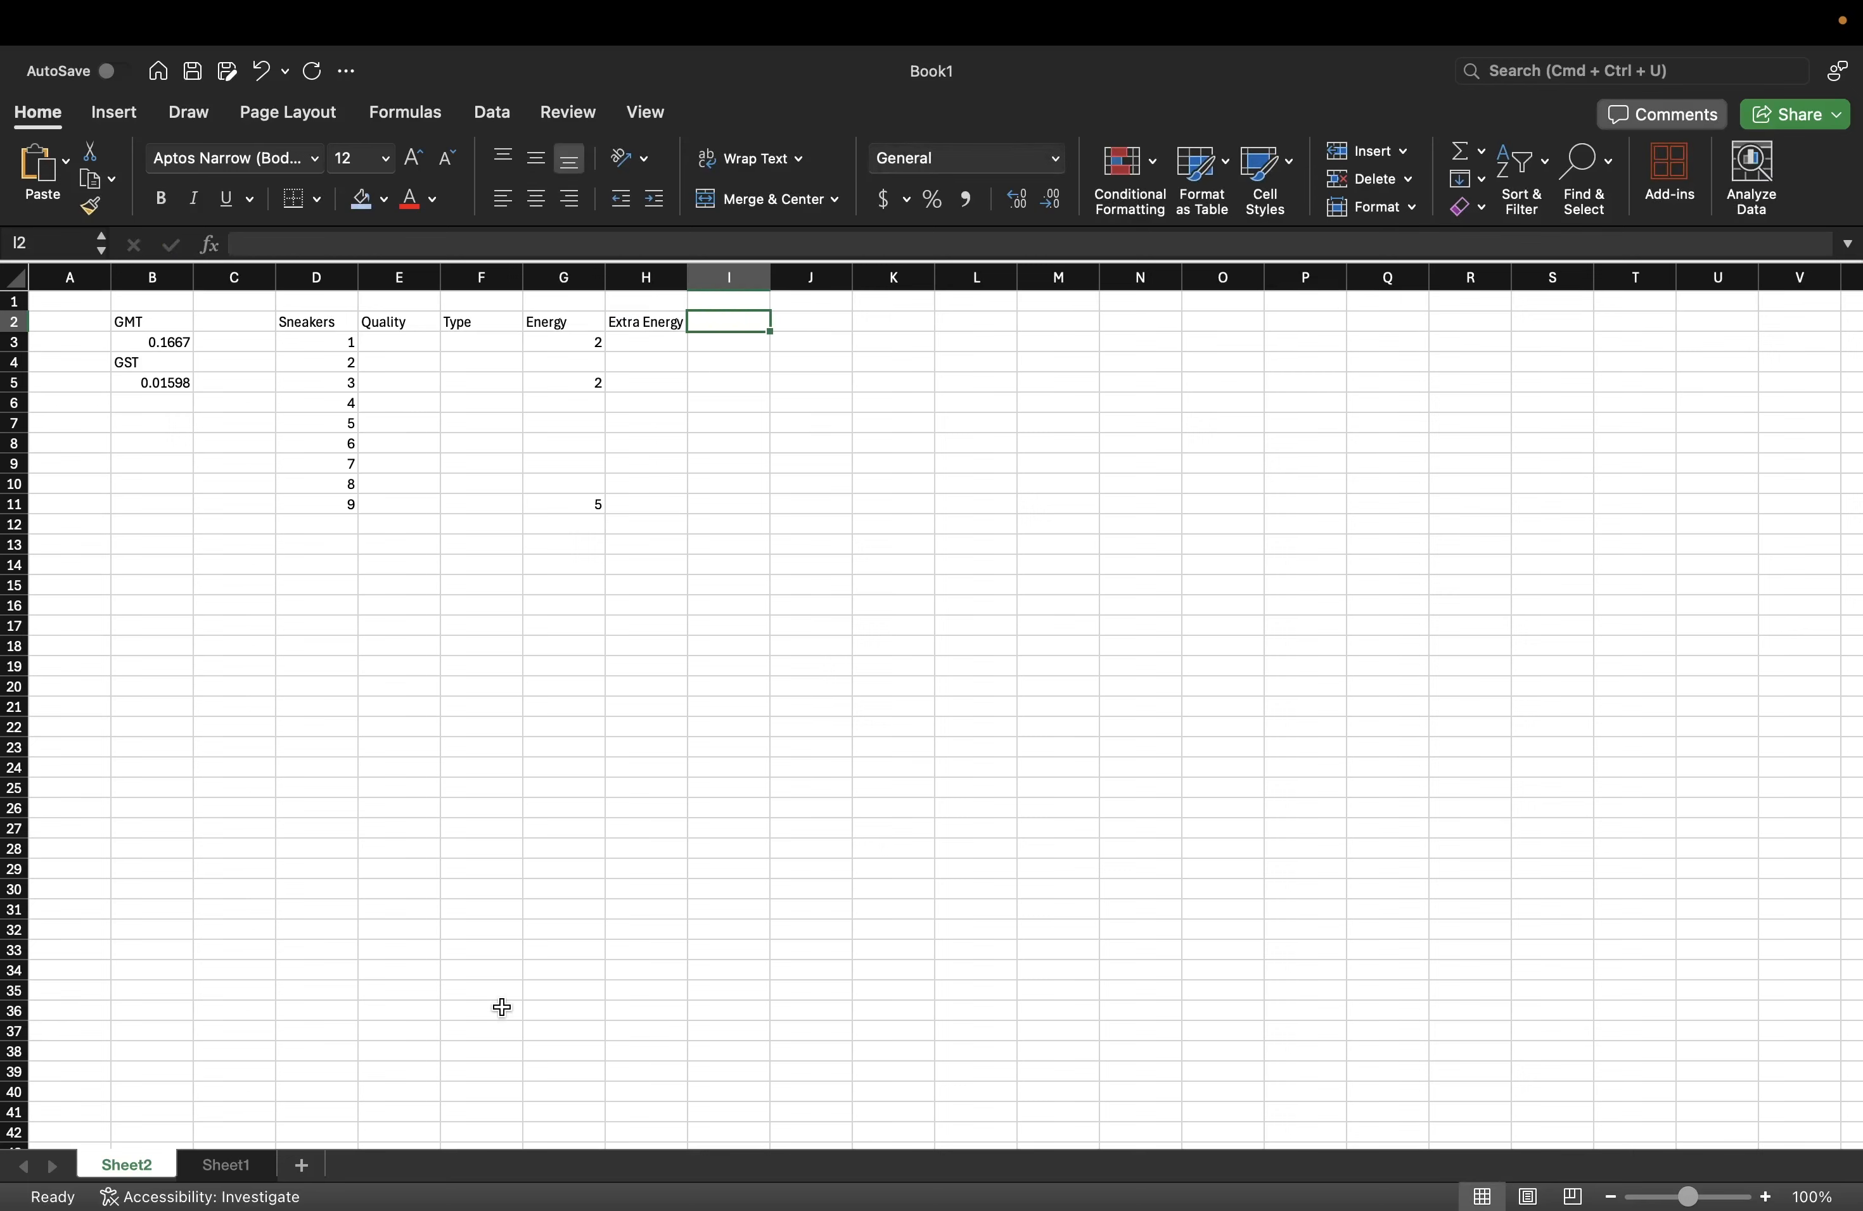
{"action": "type", "text": "GMT C"}
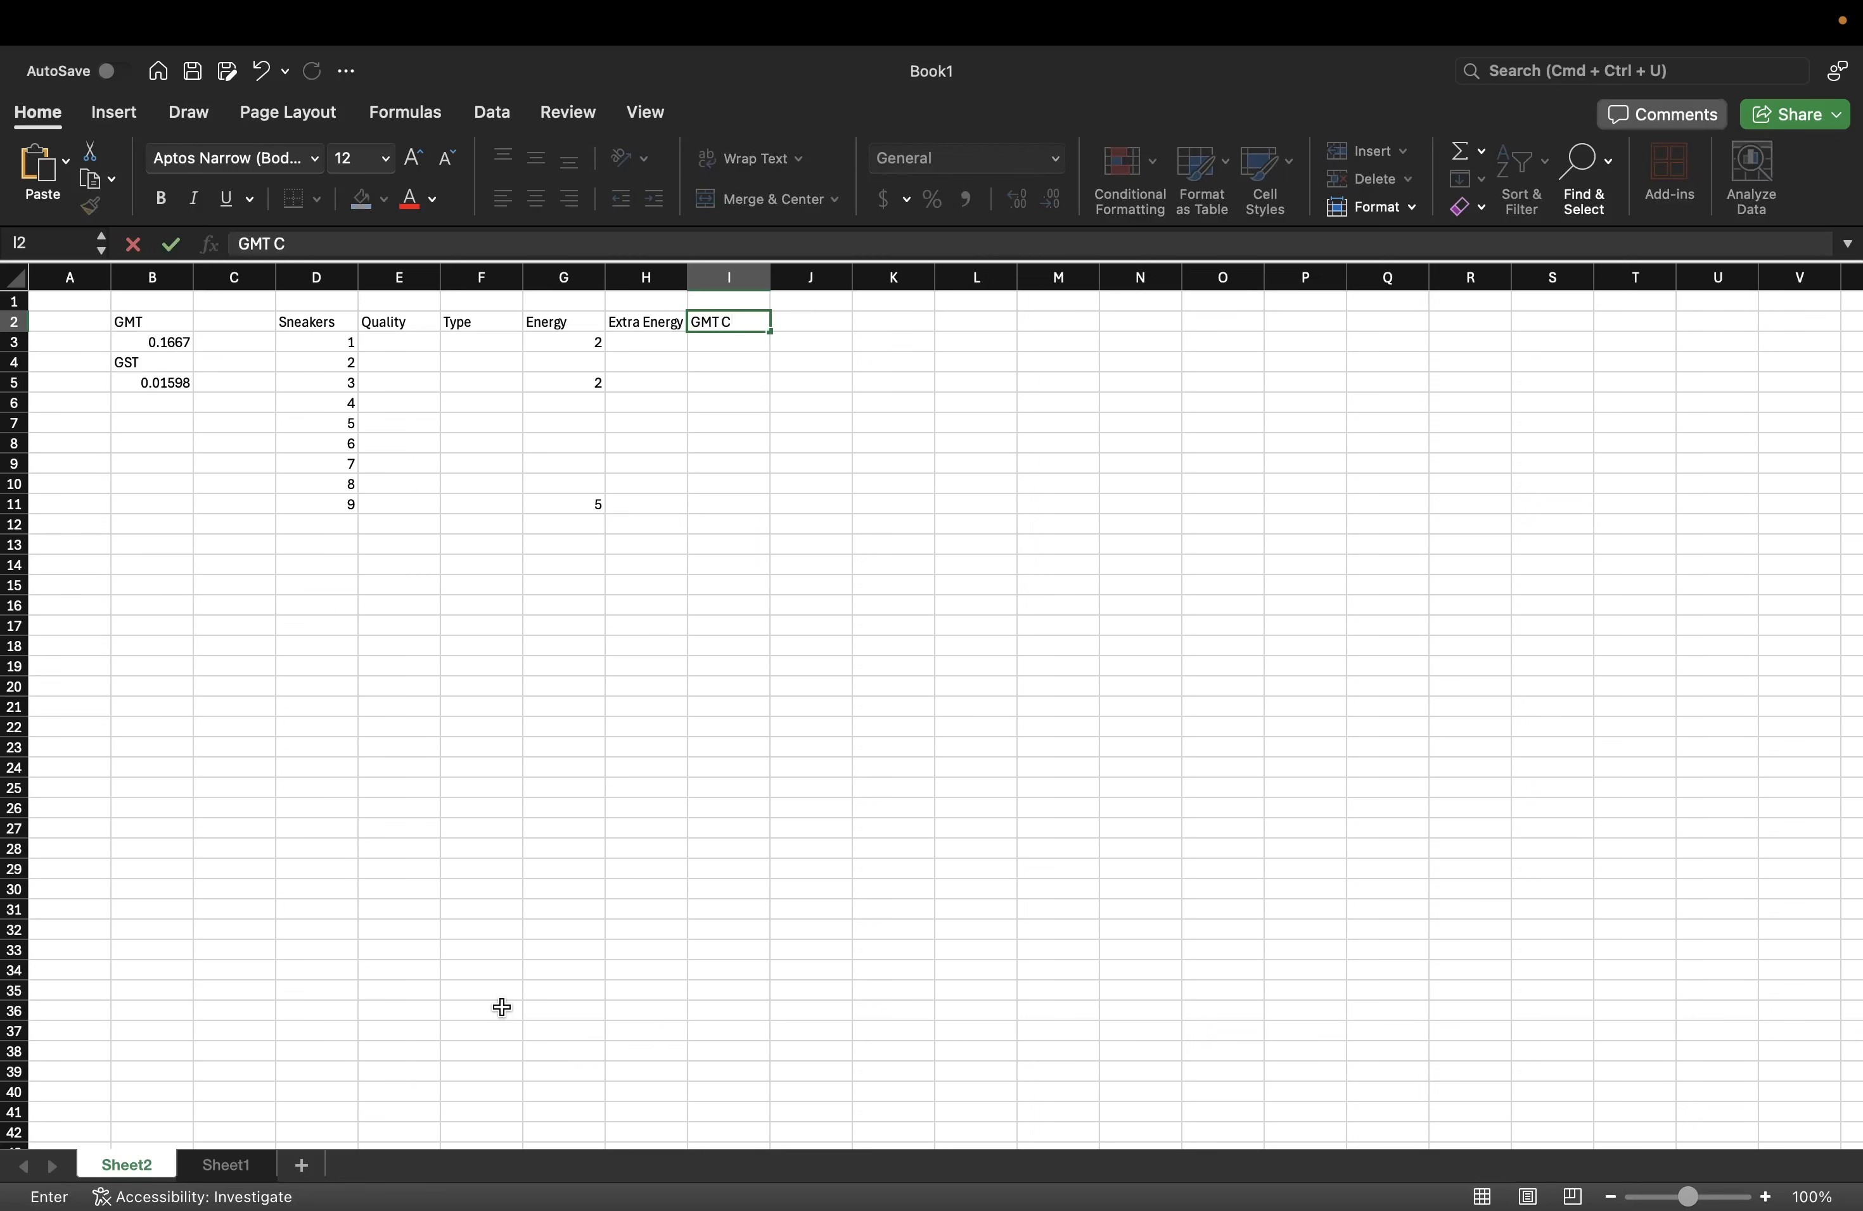
{"action": "type", "text": "ost"}
{"action": "left_click", "coordinate": [827, 321]}
{"action": "type", "text": "USD"}
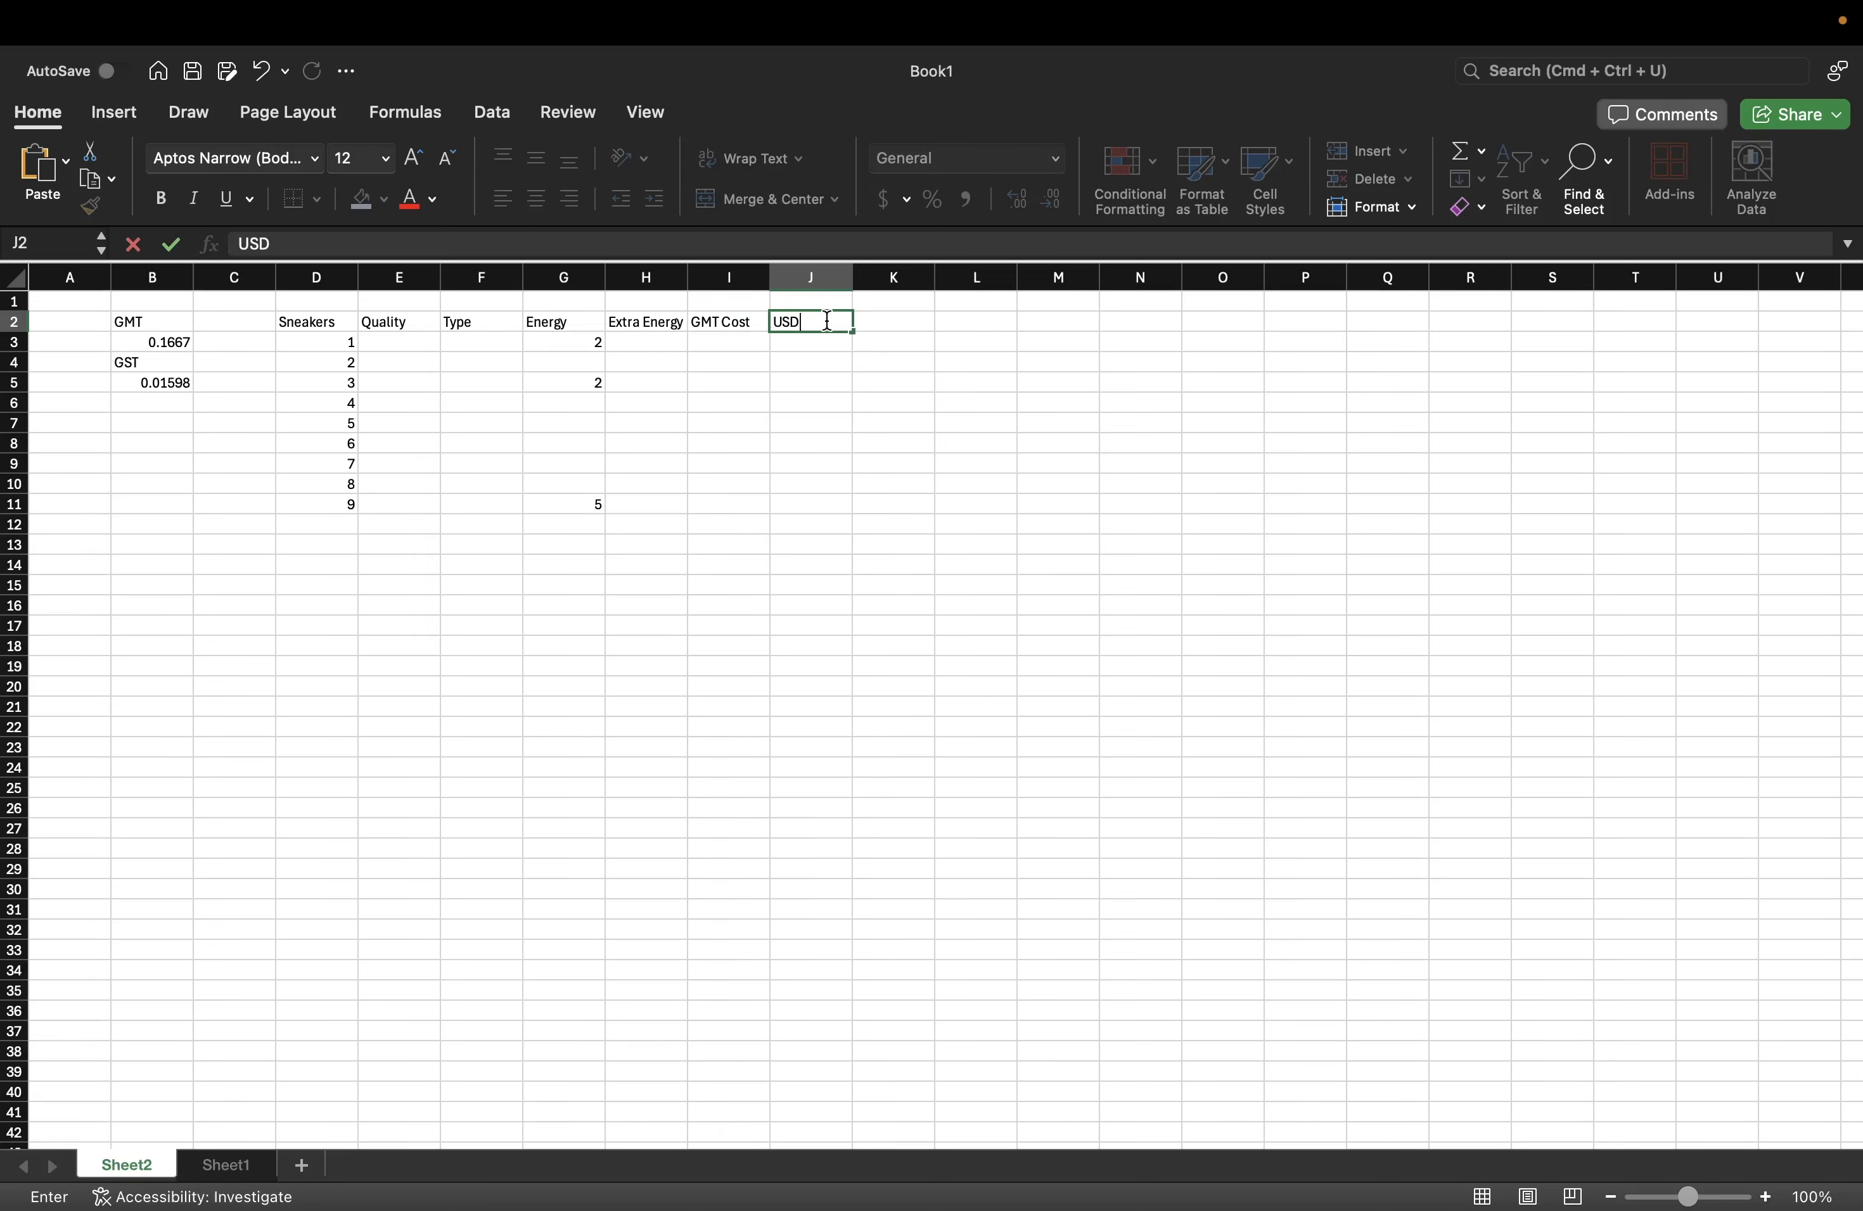
{"action": "key", "text": "Return"}
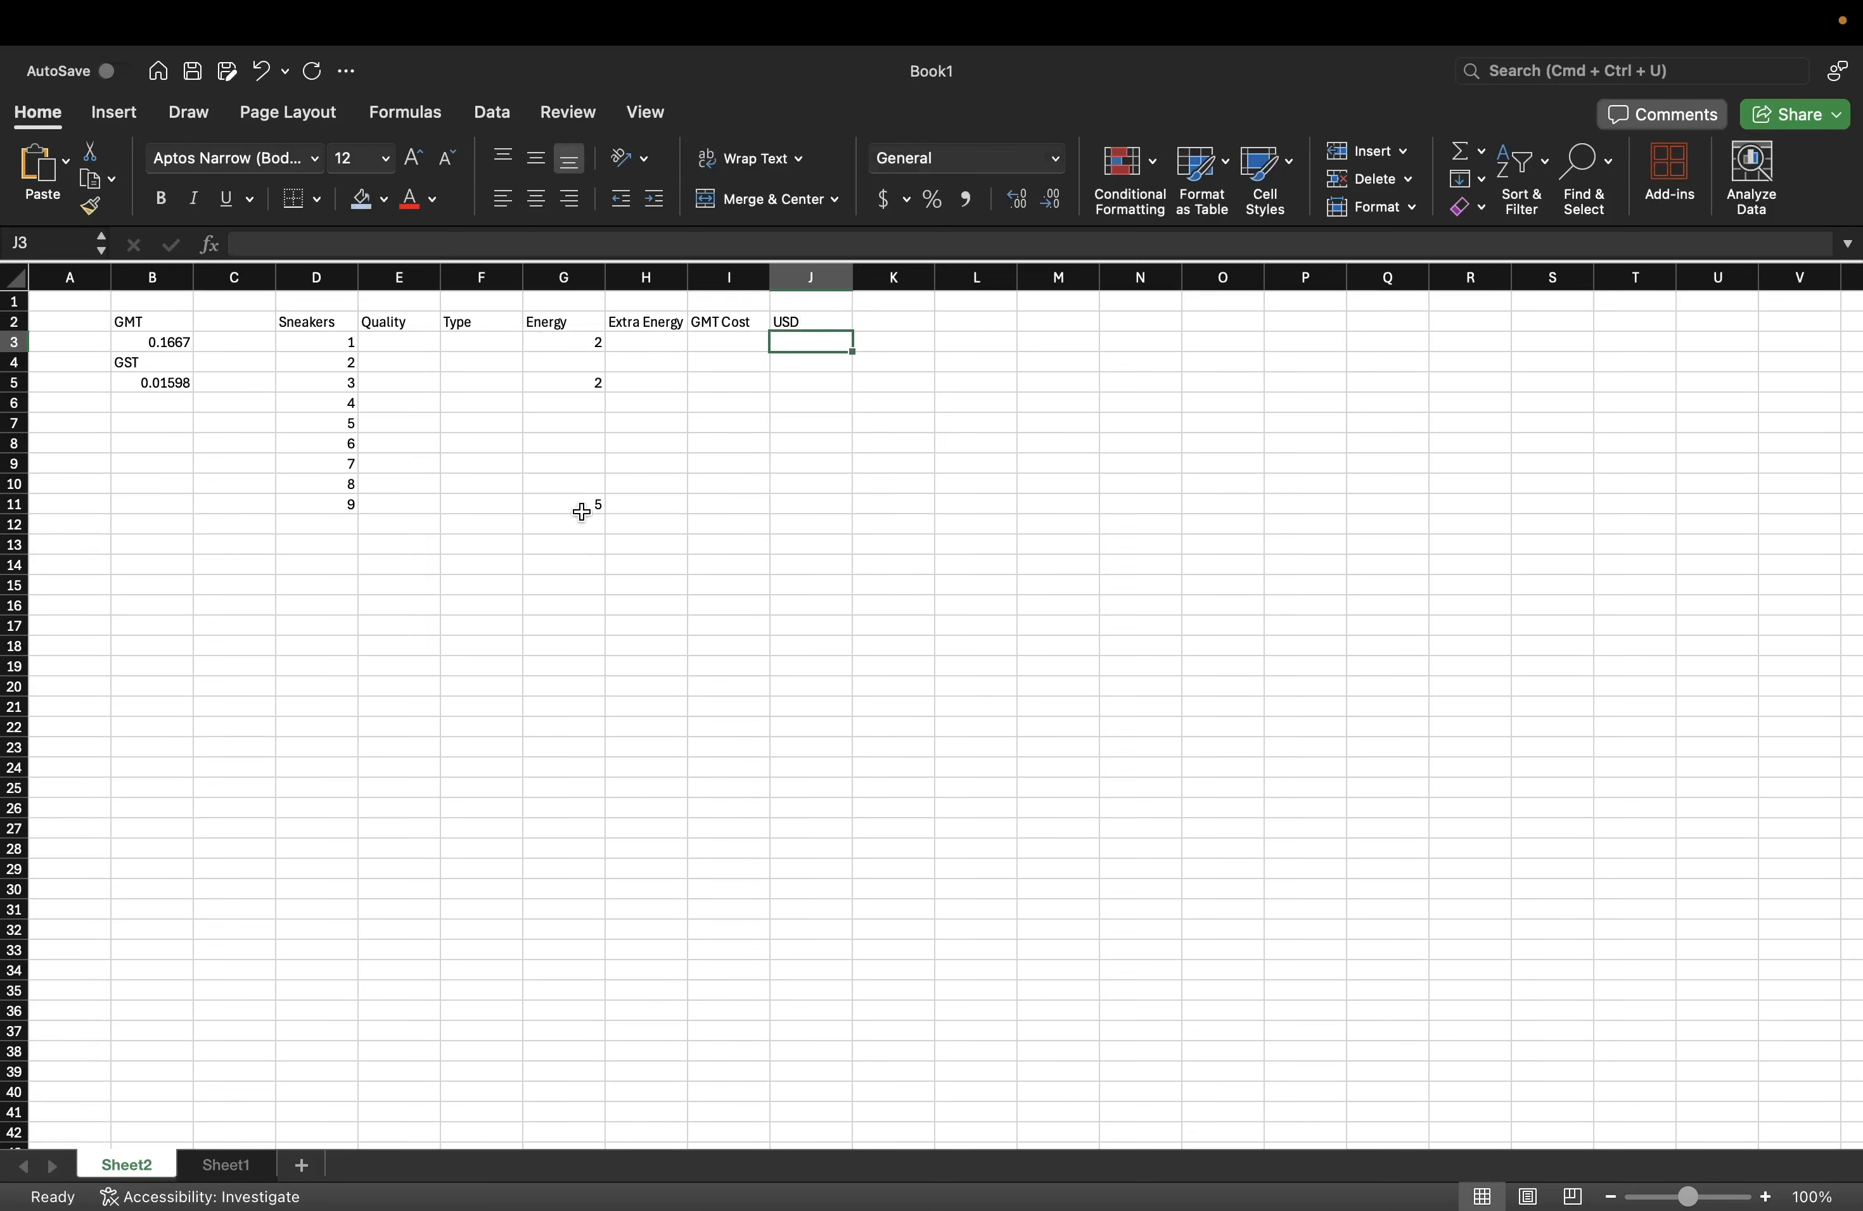
- Glance at the whitepaper's Energy System page, return to Excel and enter Common as the quality in E3 and E4
{"action": "key", "text": "ctrl+Right"}
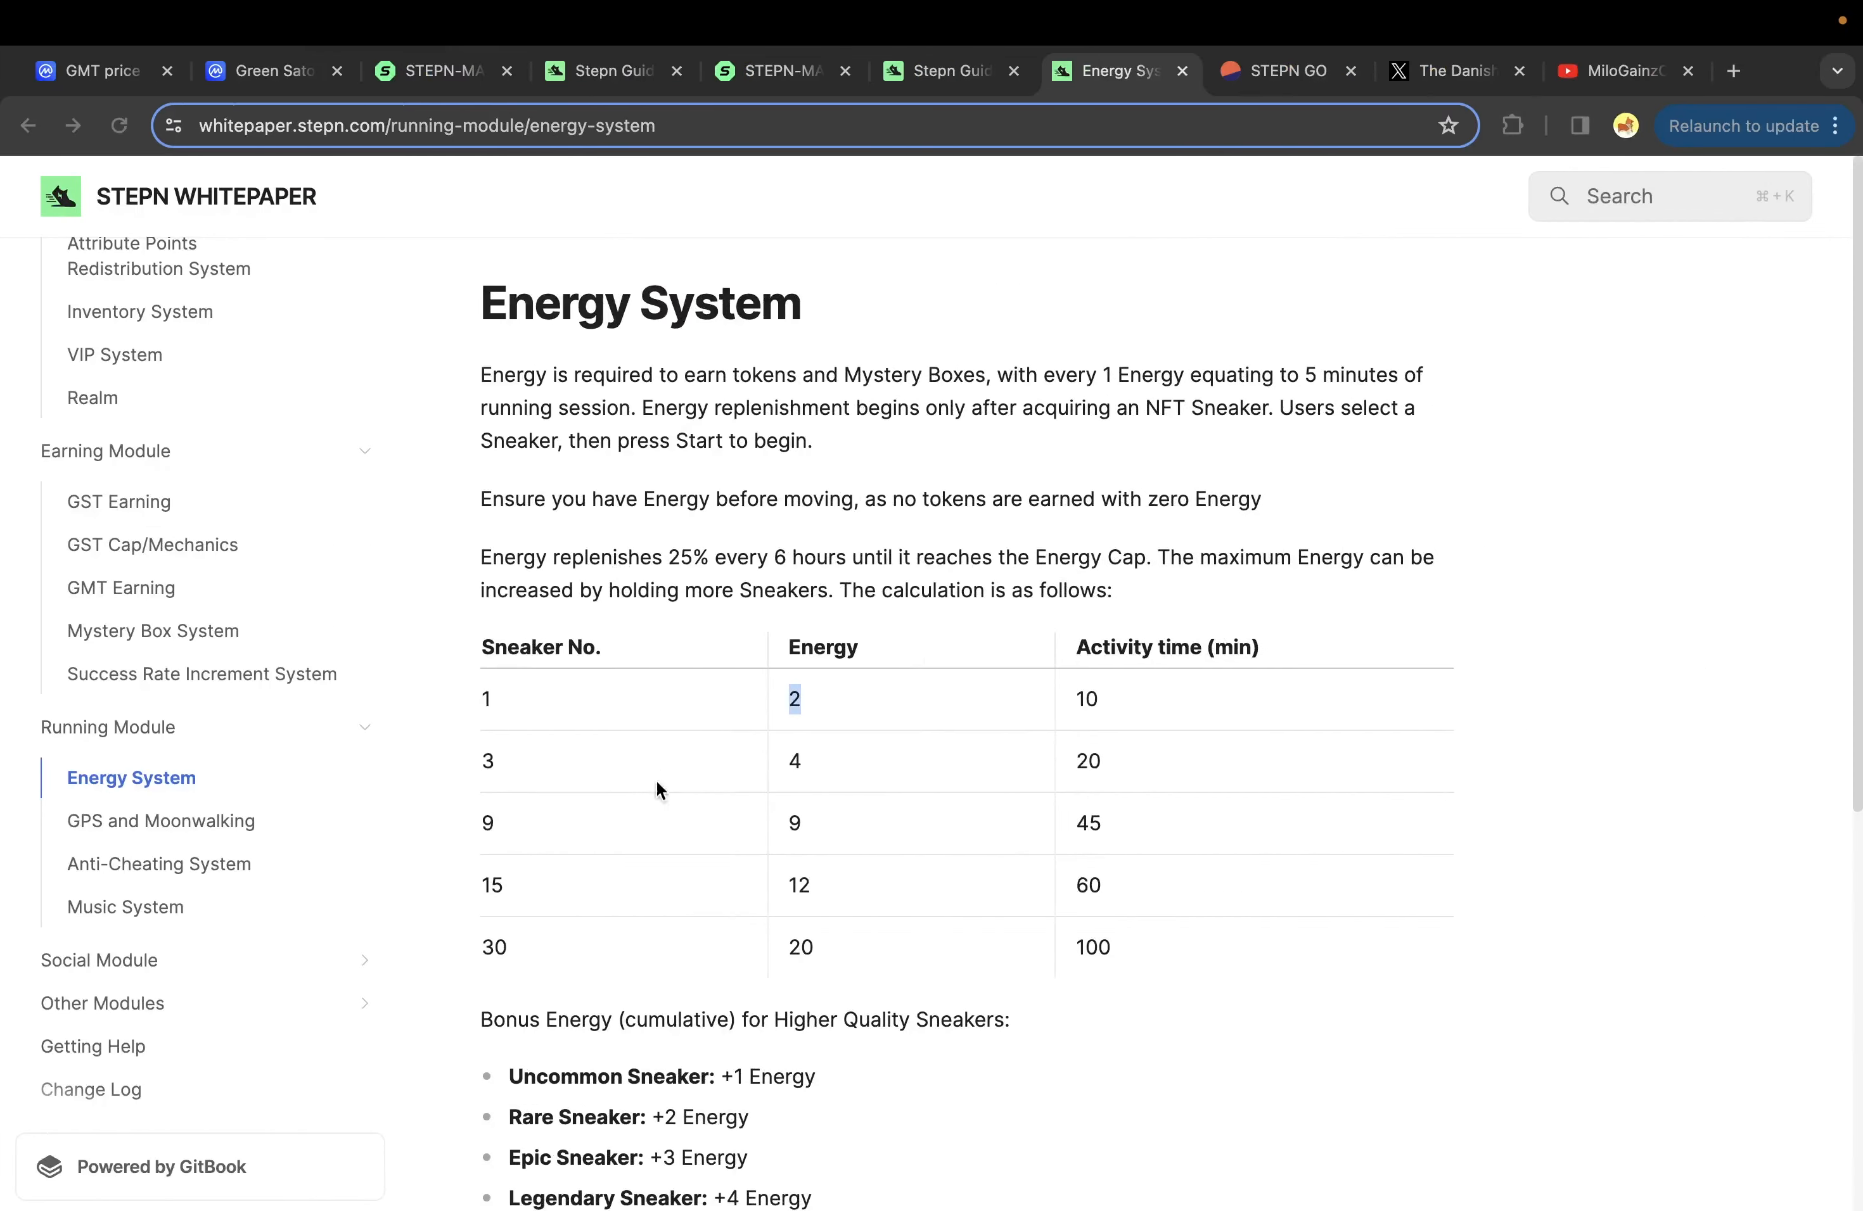
{"action": "key", "text": "ctrl+Left"}
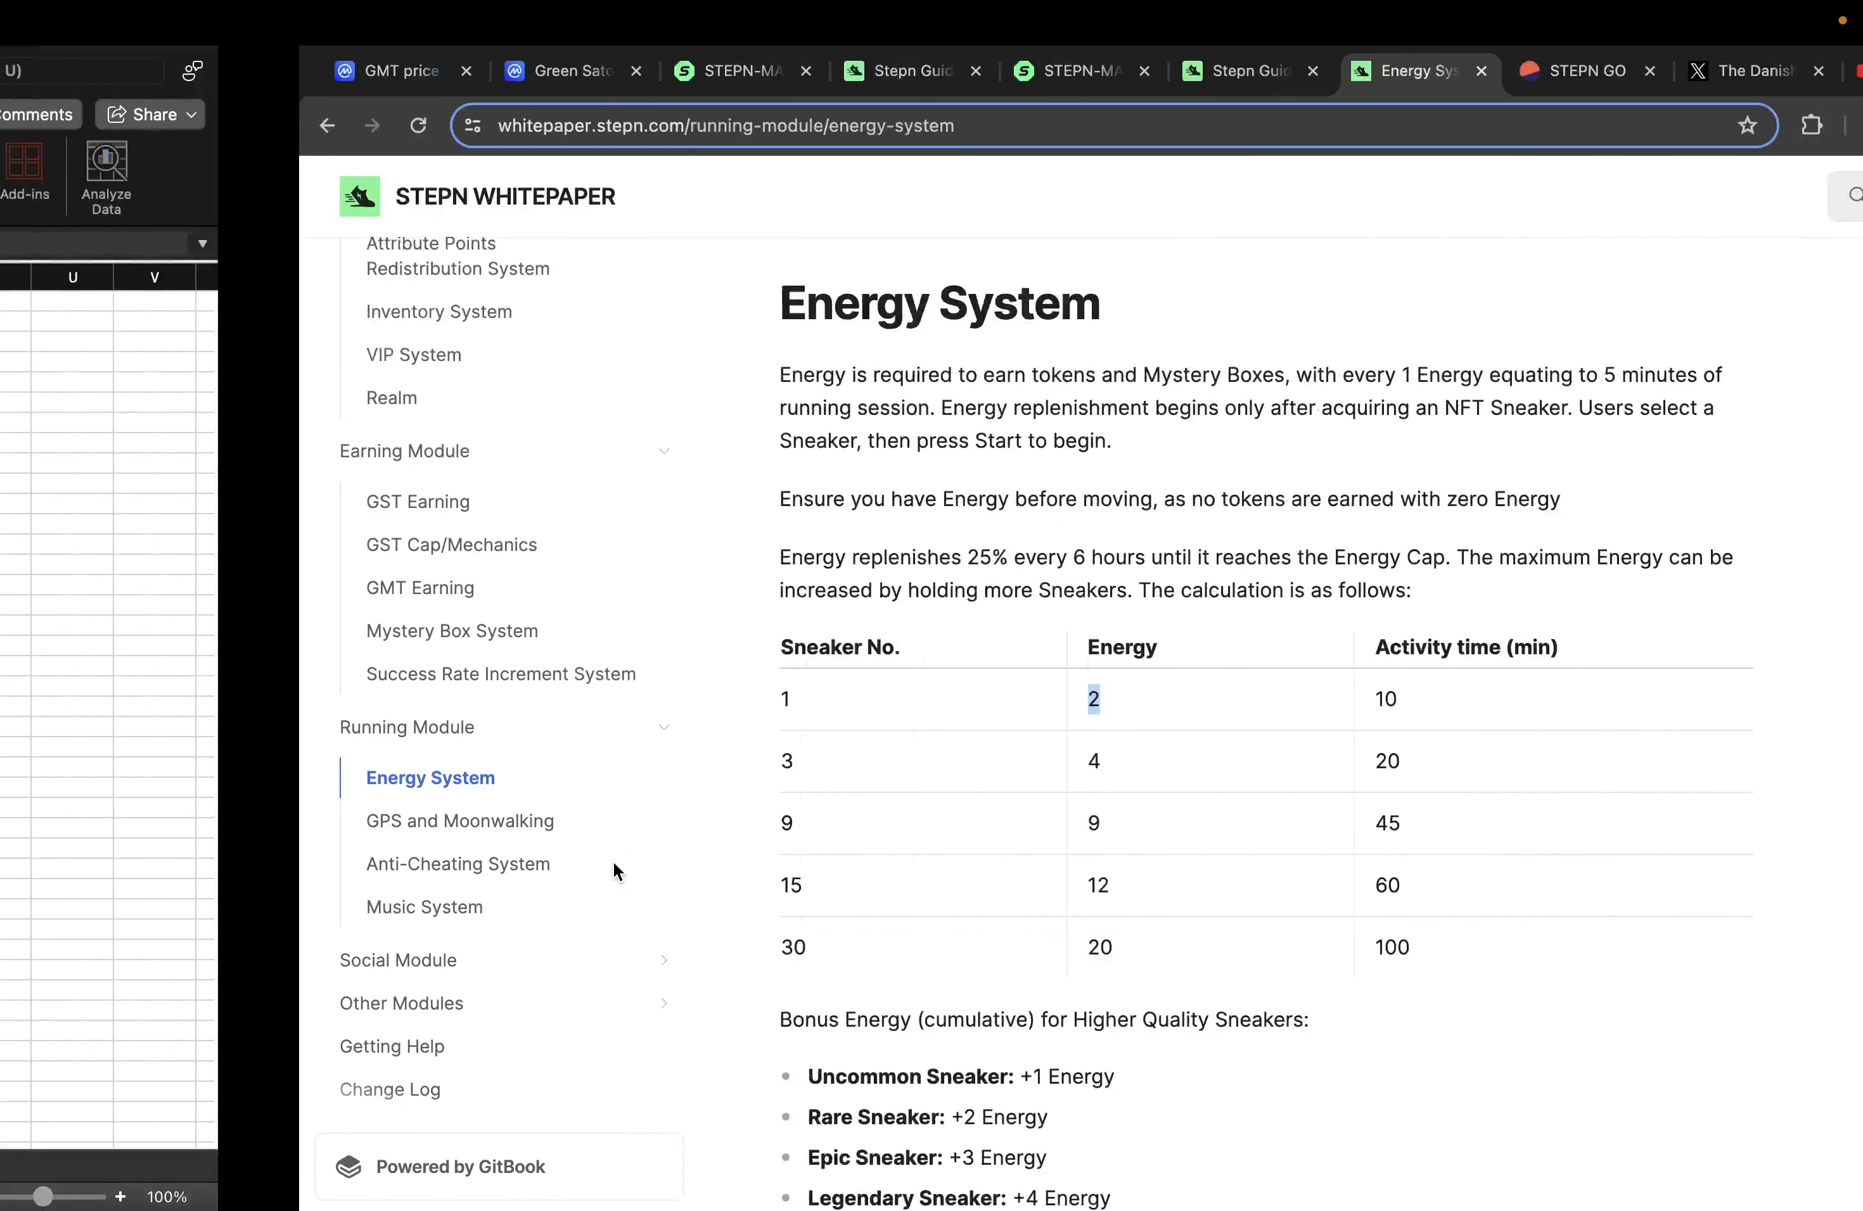
{"action": "left_click", "coordinate": [419, 349]}
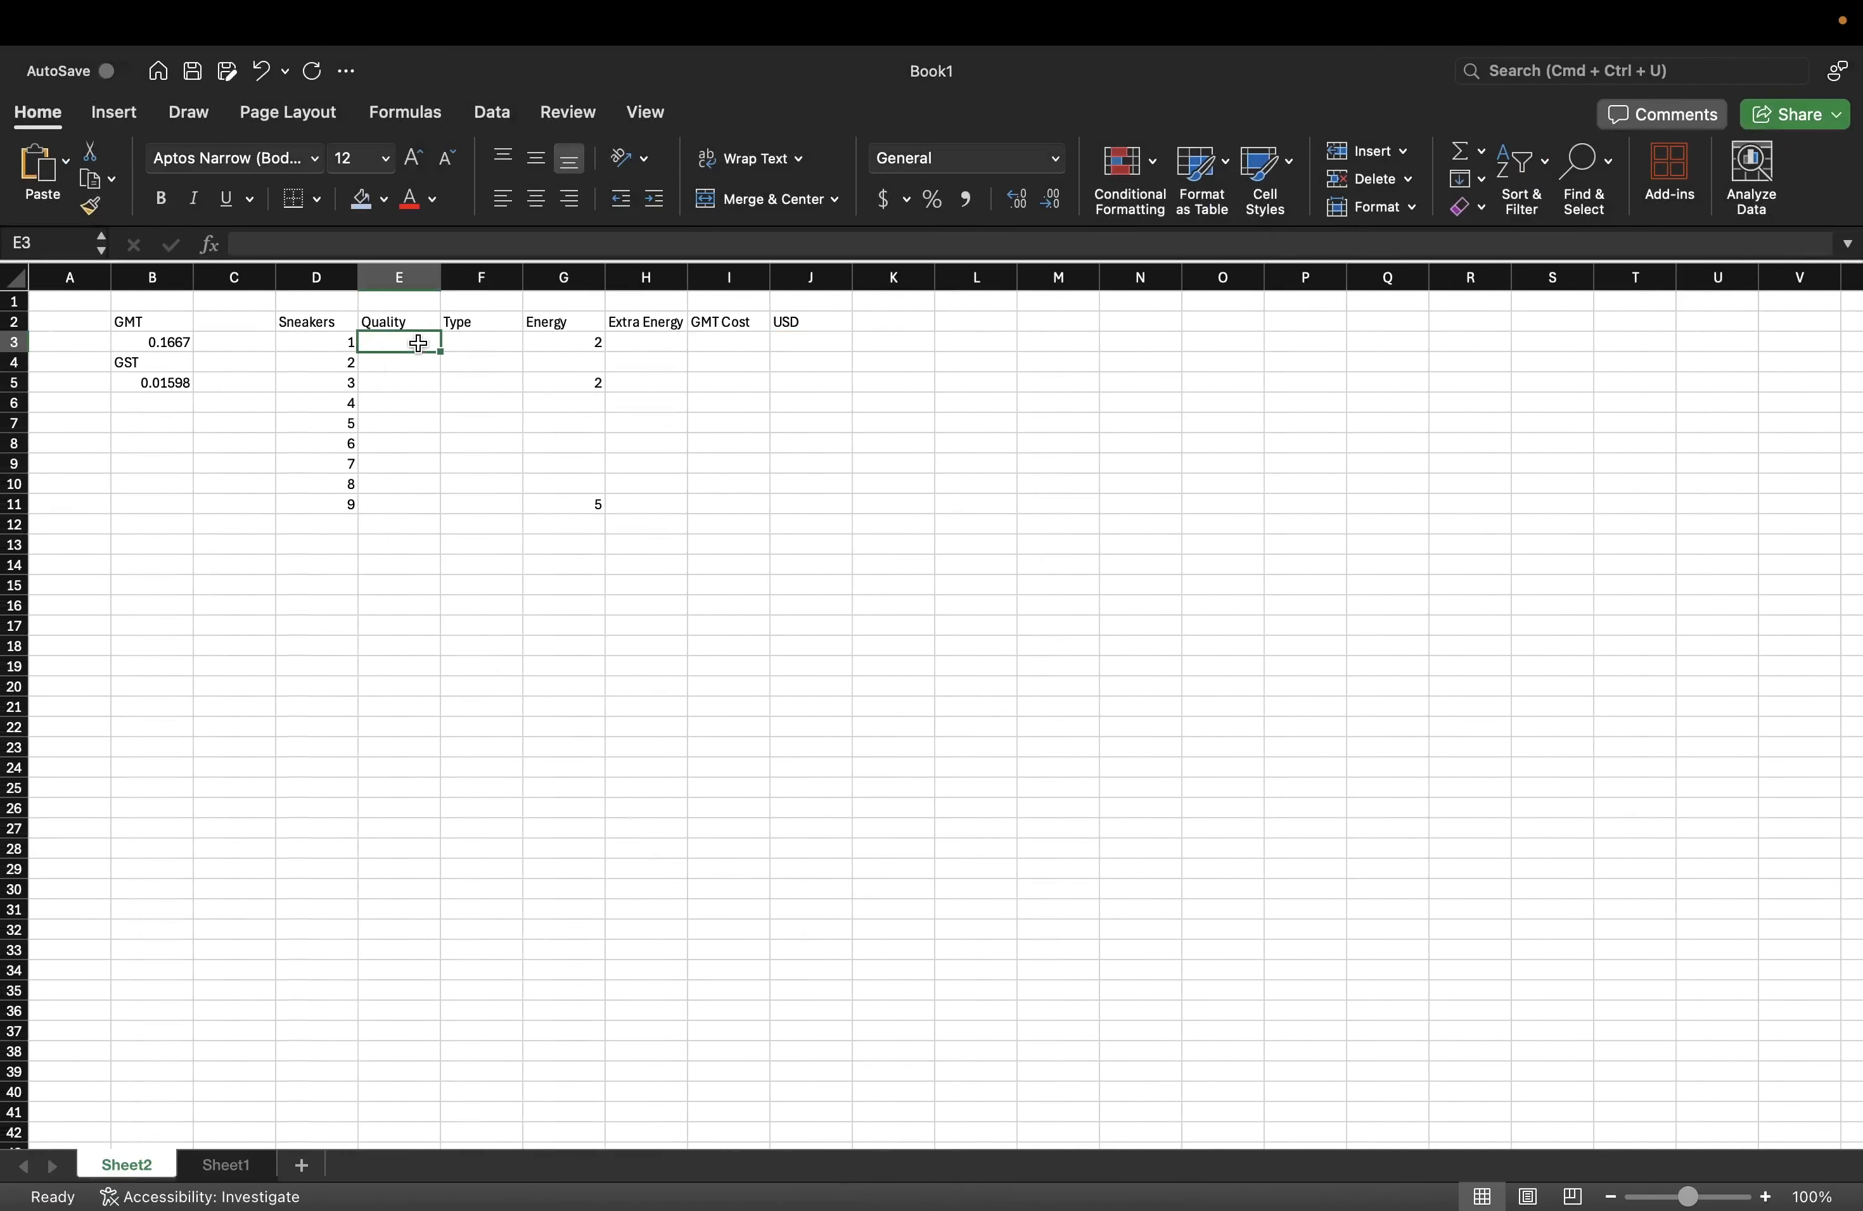
{"action": "type", "text": "Common"}
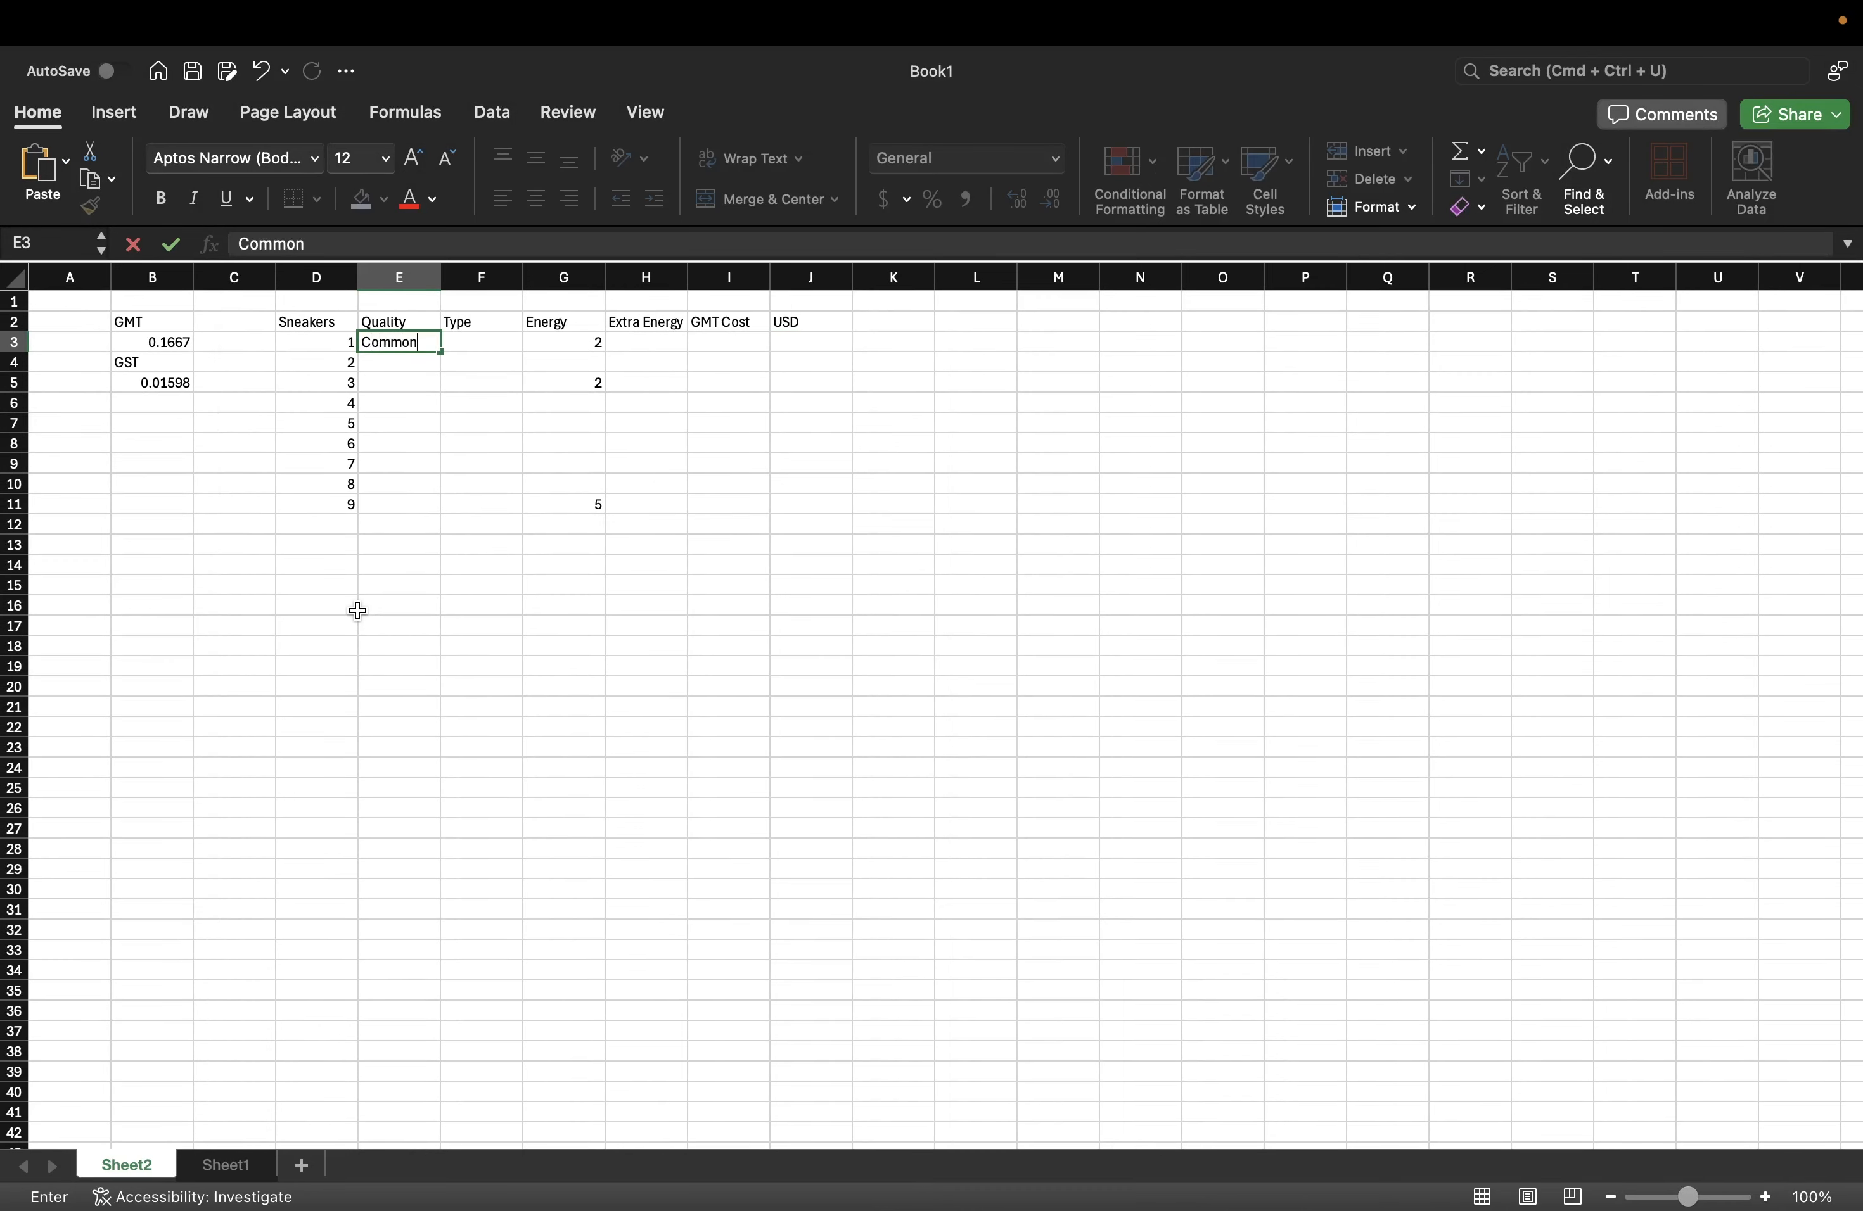
{"action": "key", "text": "Return"}
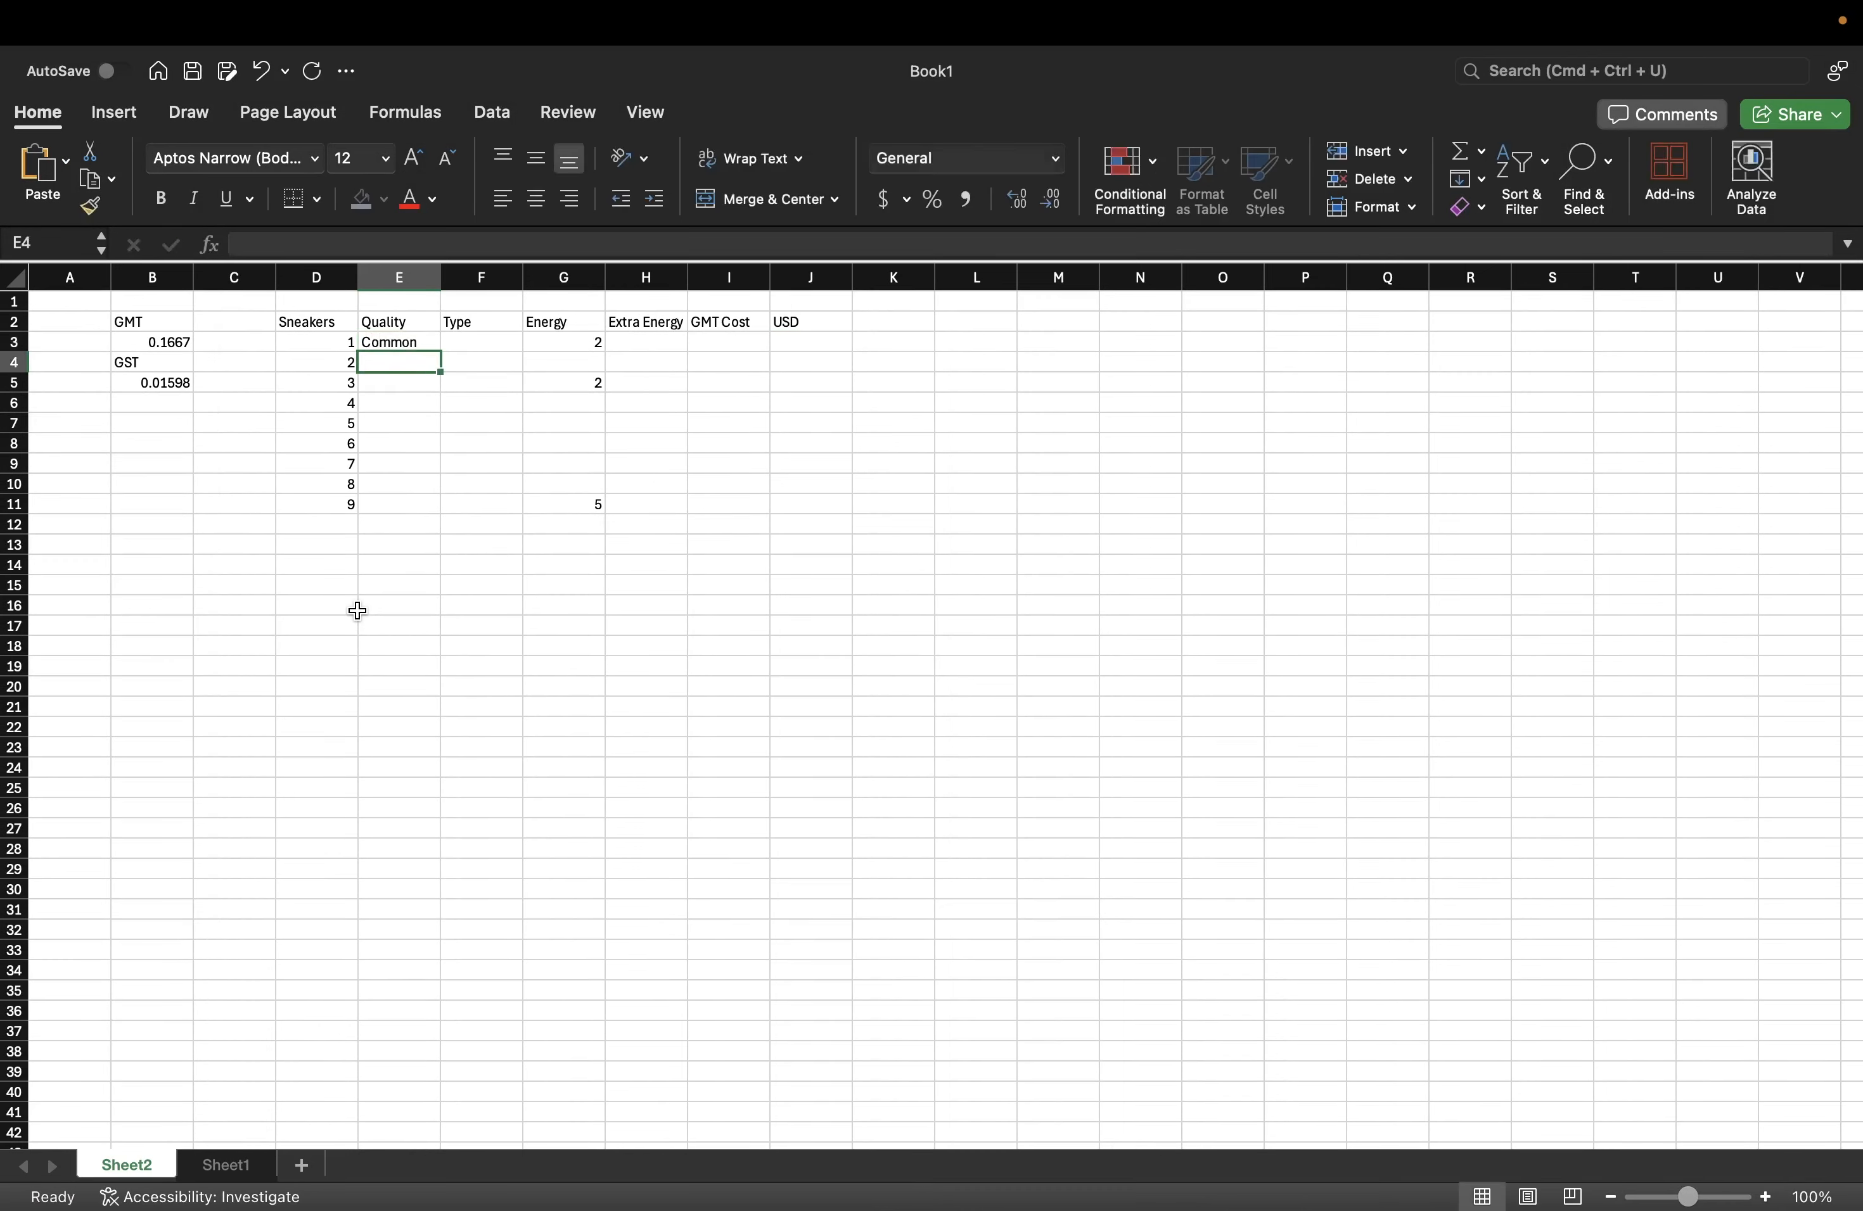
{"action": "type", "text": "Common"}
{"action": "key", "text": "Return"}
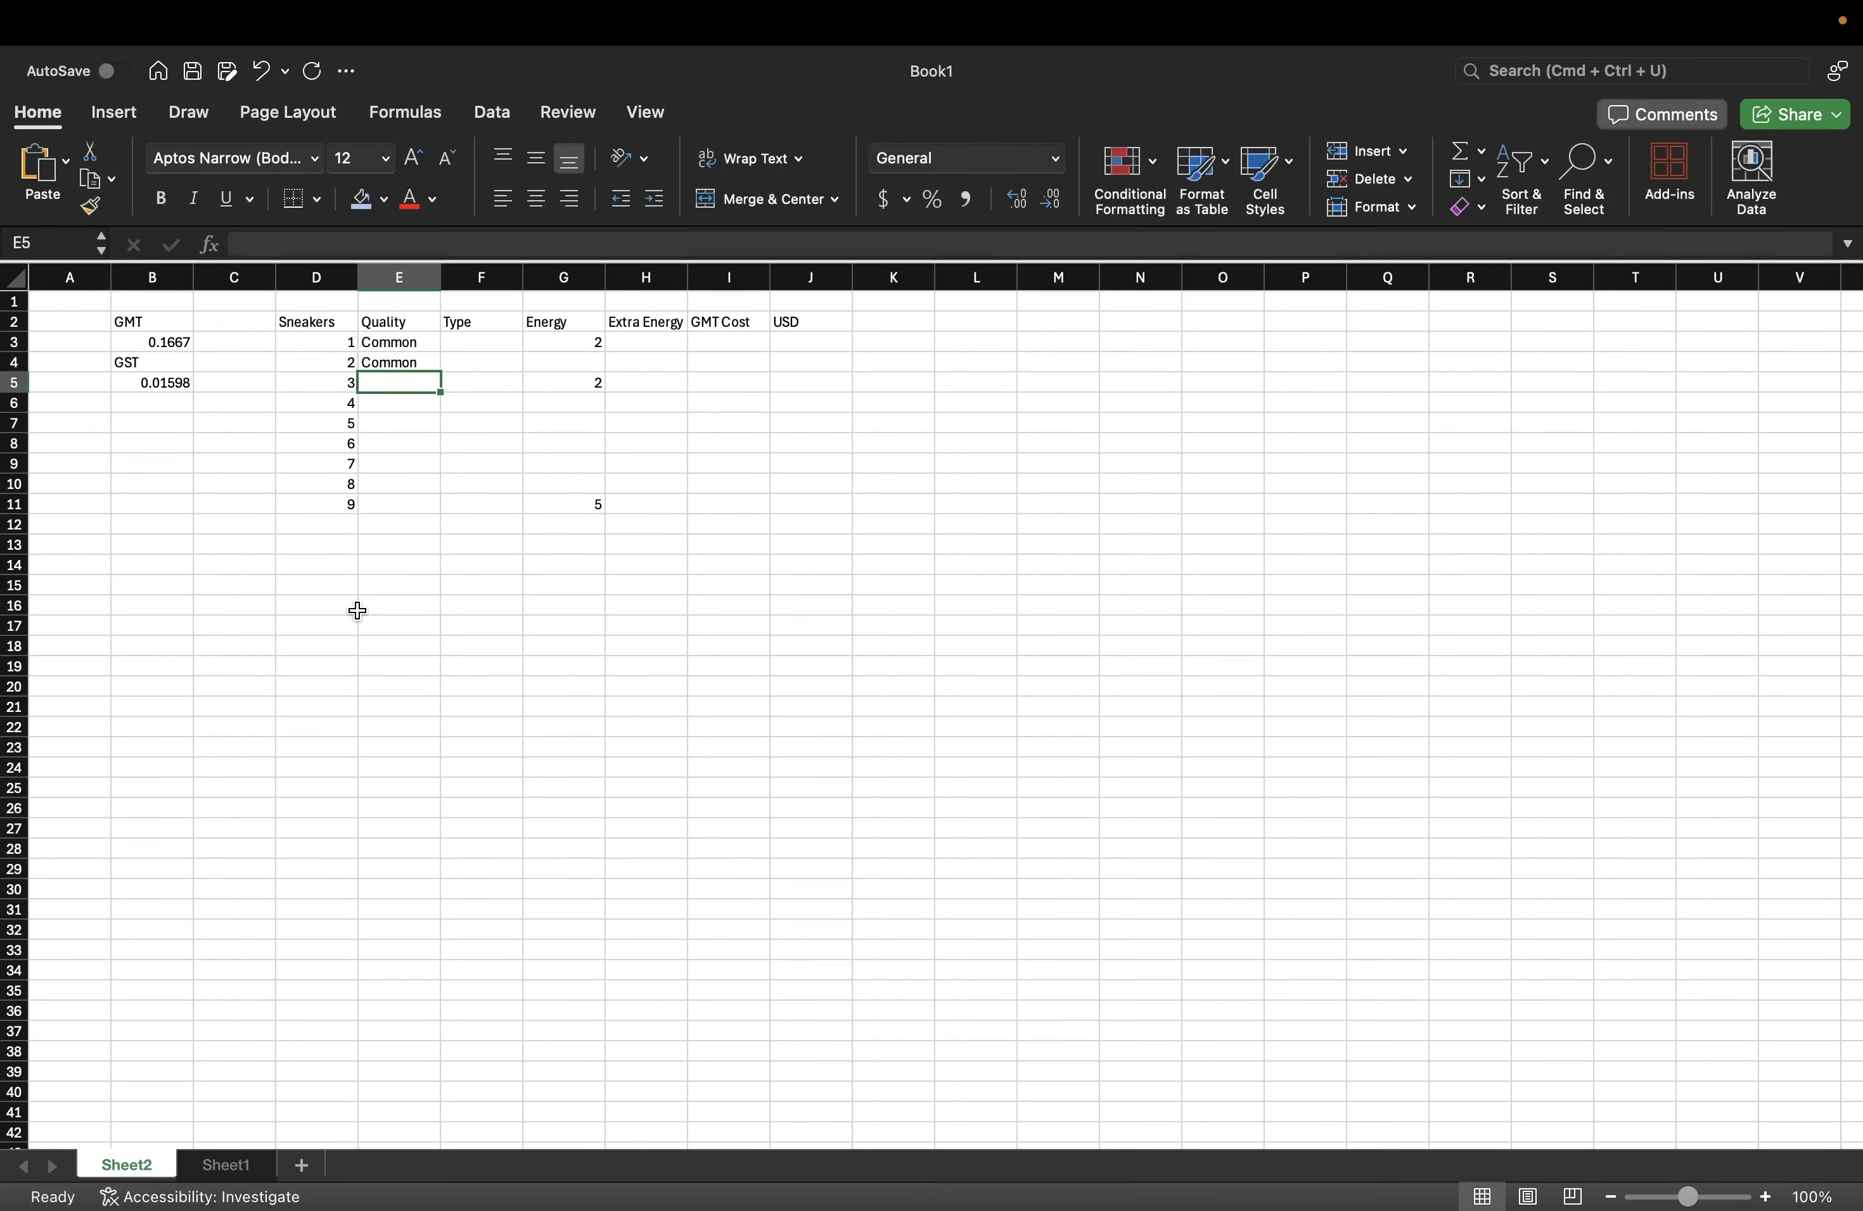
- Enter Common in E5 and fill it down to E11 for the remaining sneakers
{"action": "type", "text": "Co"}
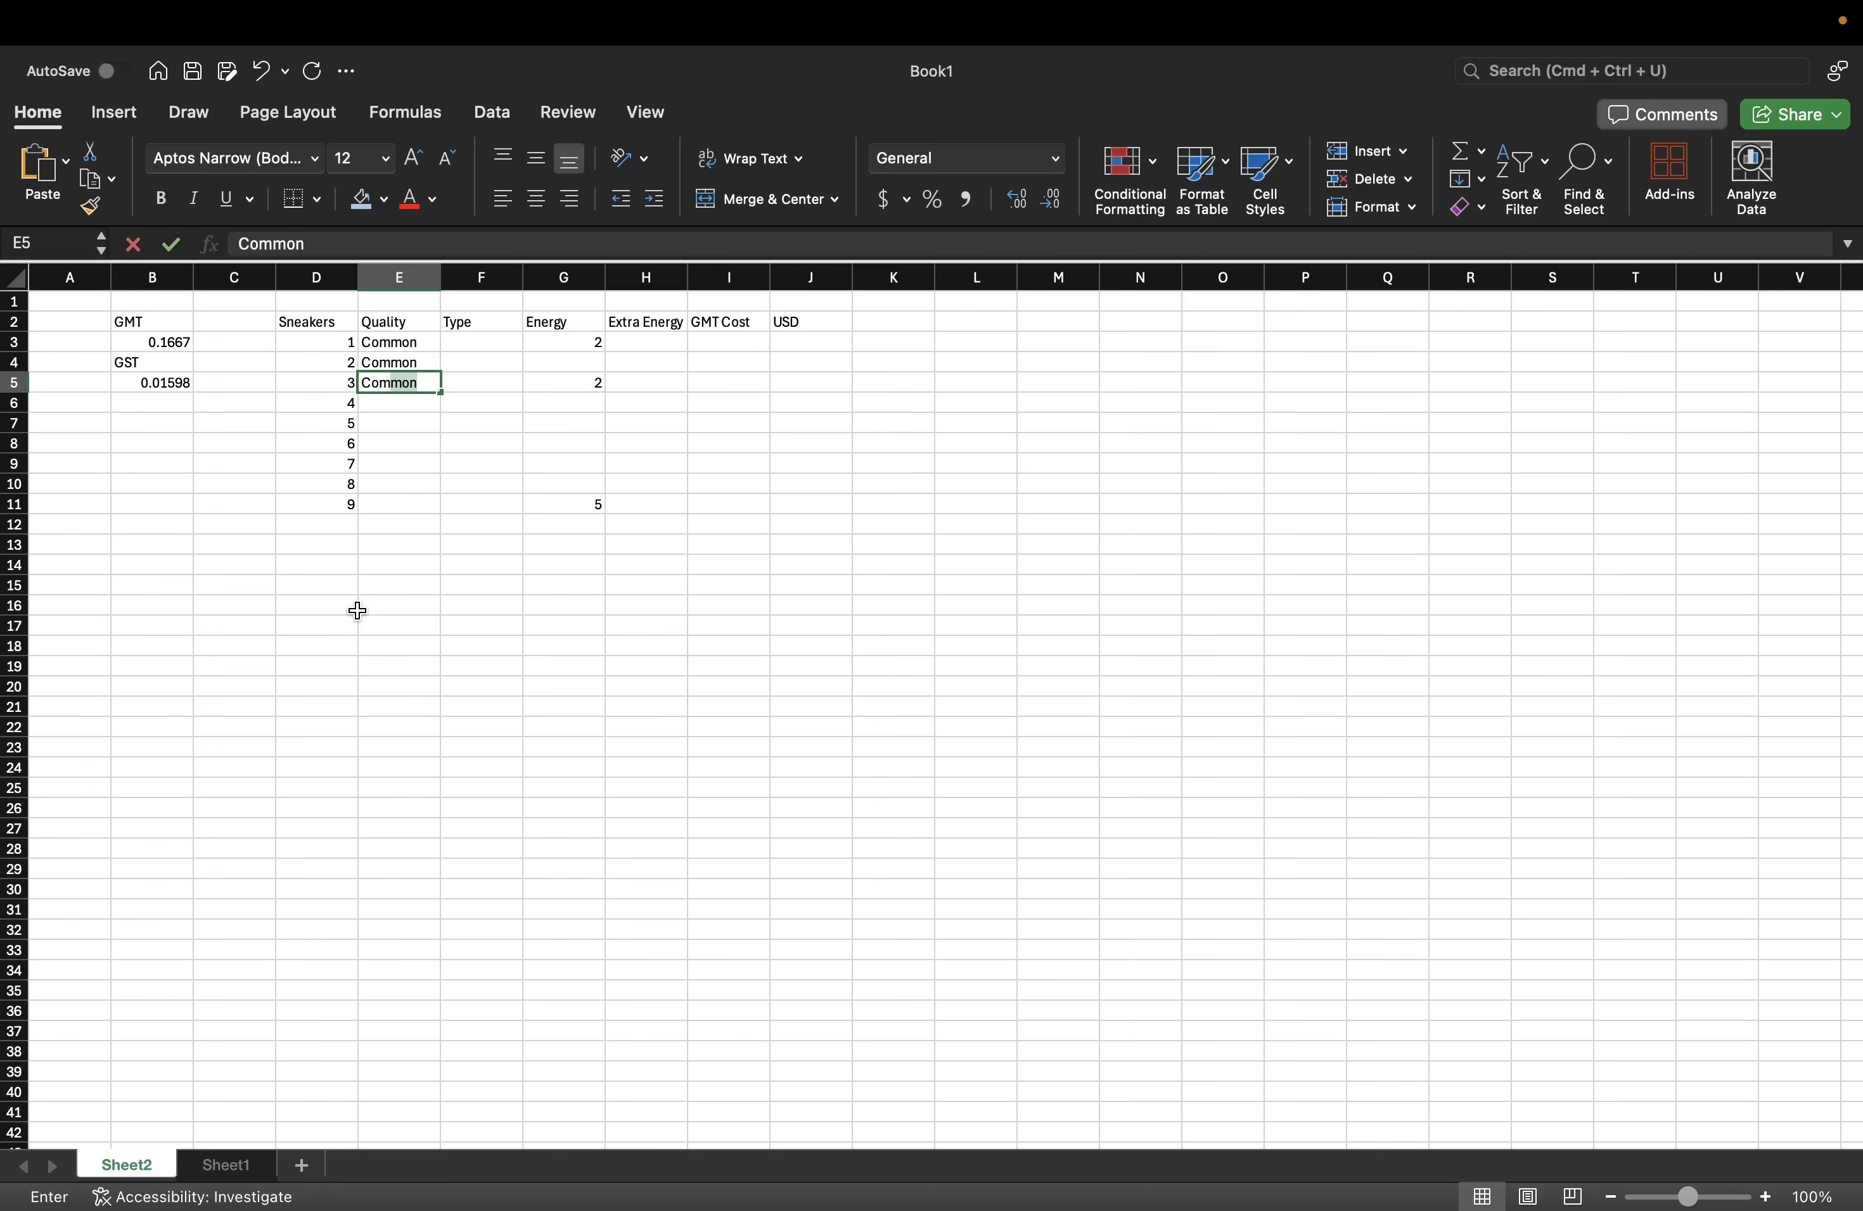
{"action": "type", "text": "m"}
{"action": "key", "text": "BackSpace"}
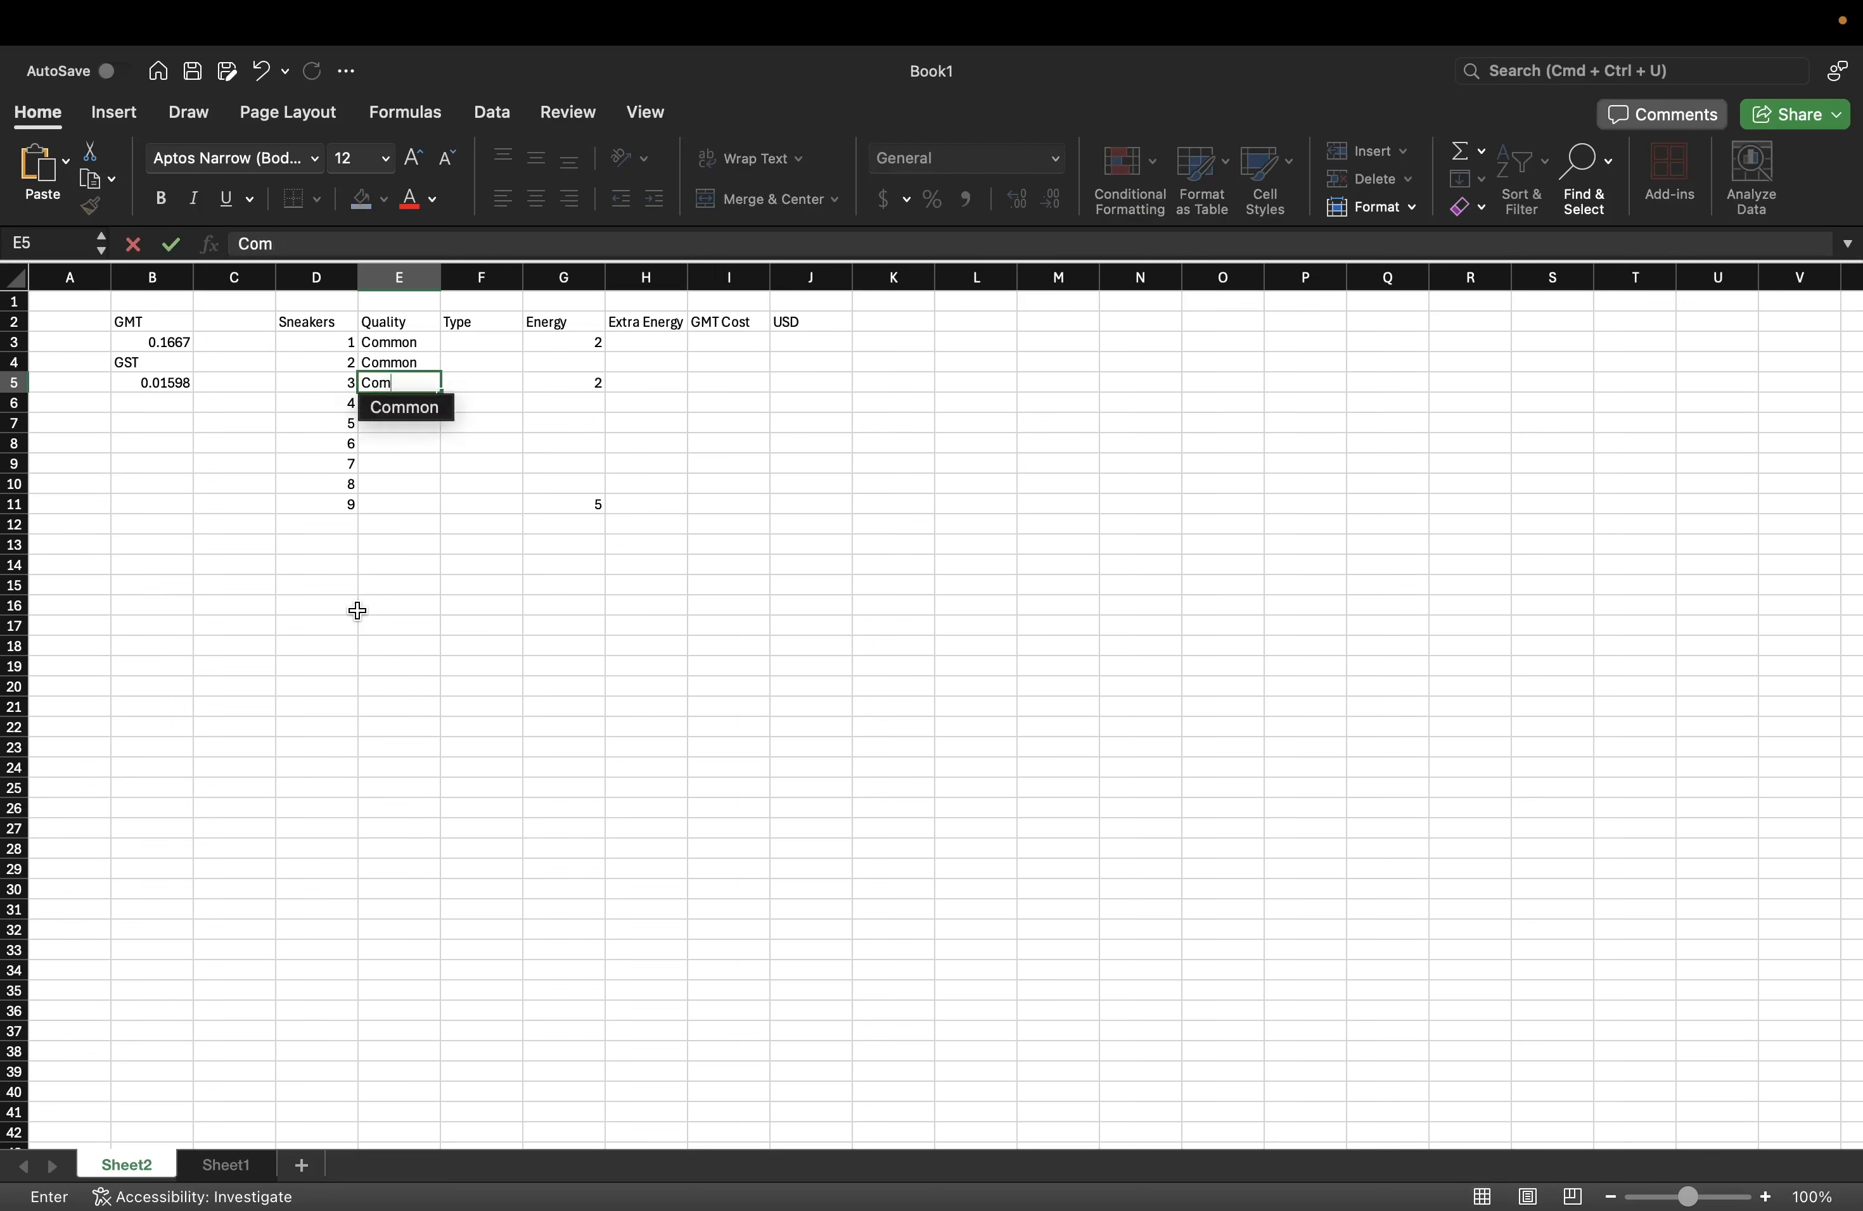
{"action": "left_click", "coordinate": [413, 413]}
{"action": "left_click", "coordinate": [424, 385]}
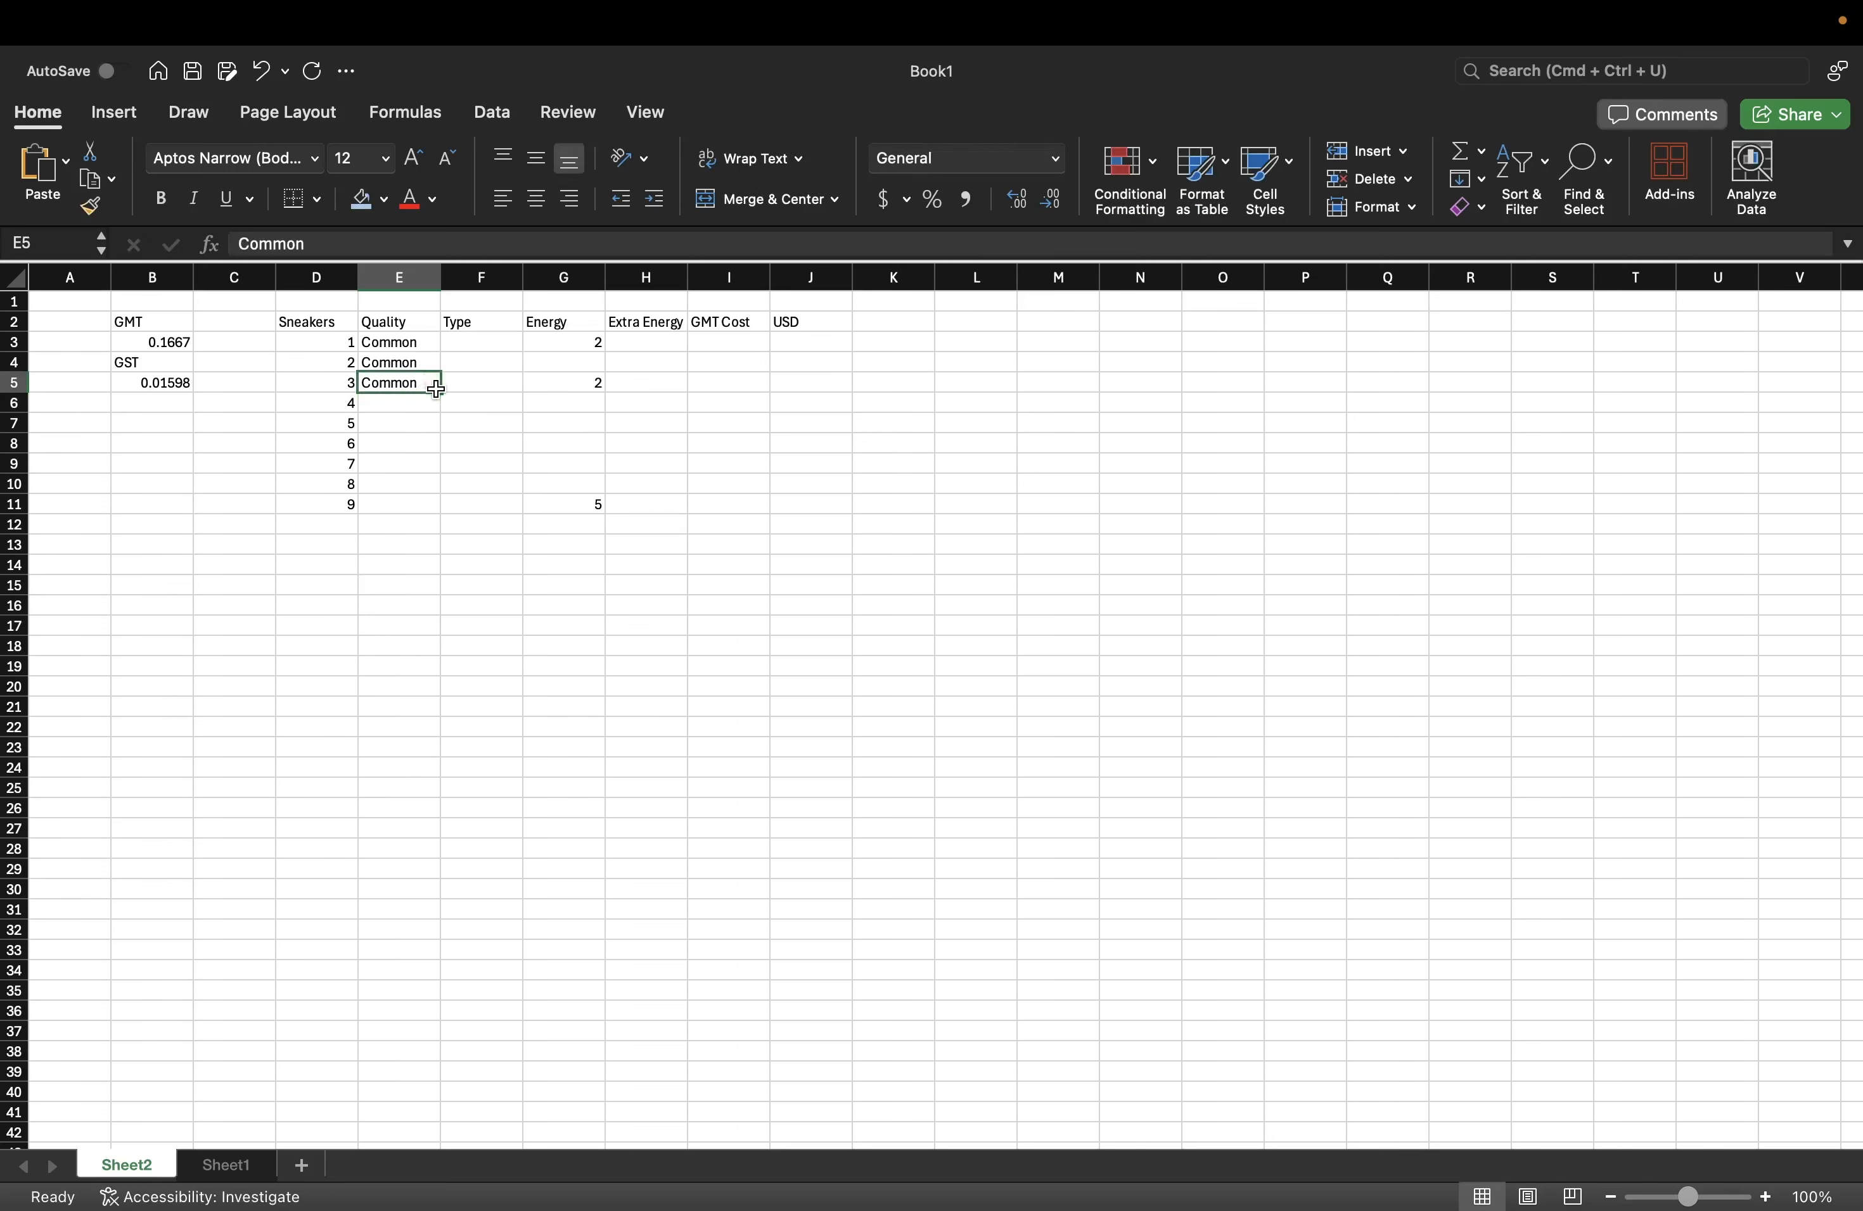
{"action": "left_click_drag", "start_coordinate": [440, 391], "coordinate": [430, 510]}
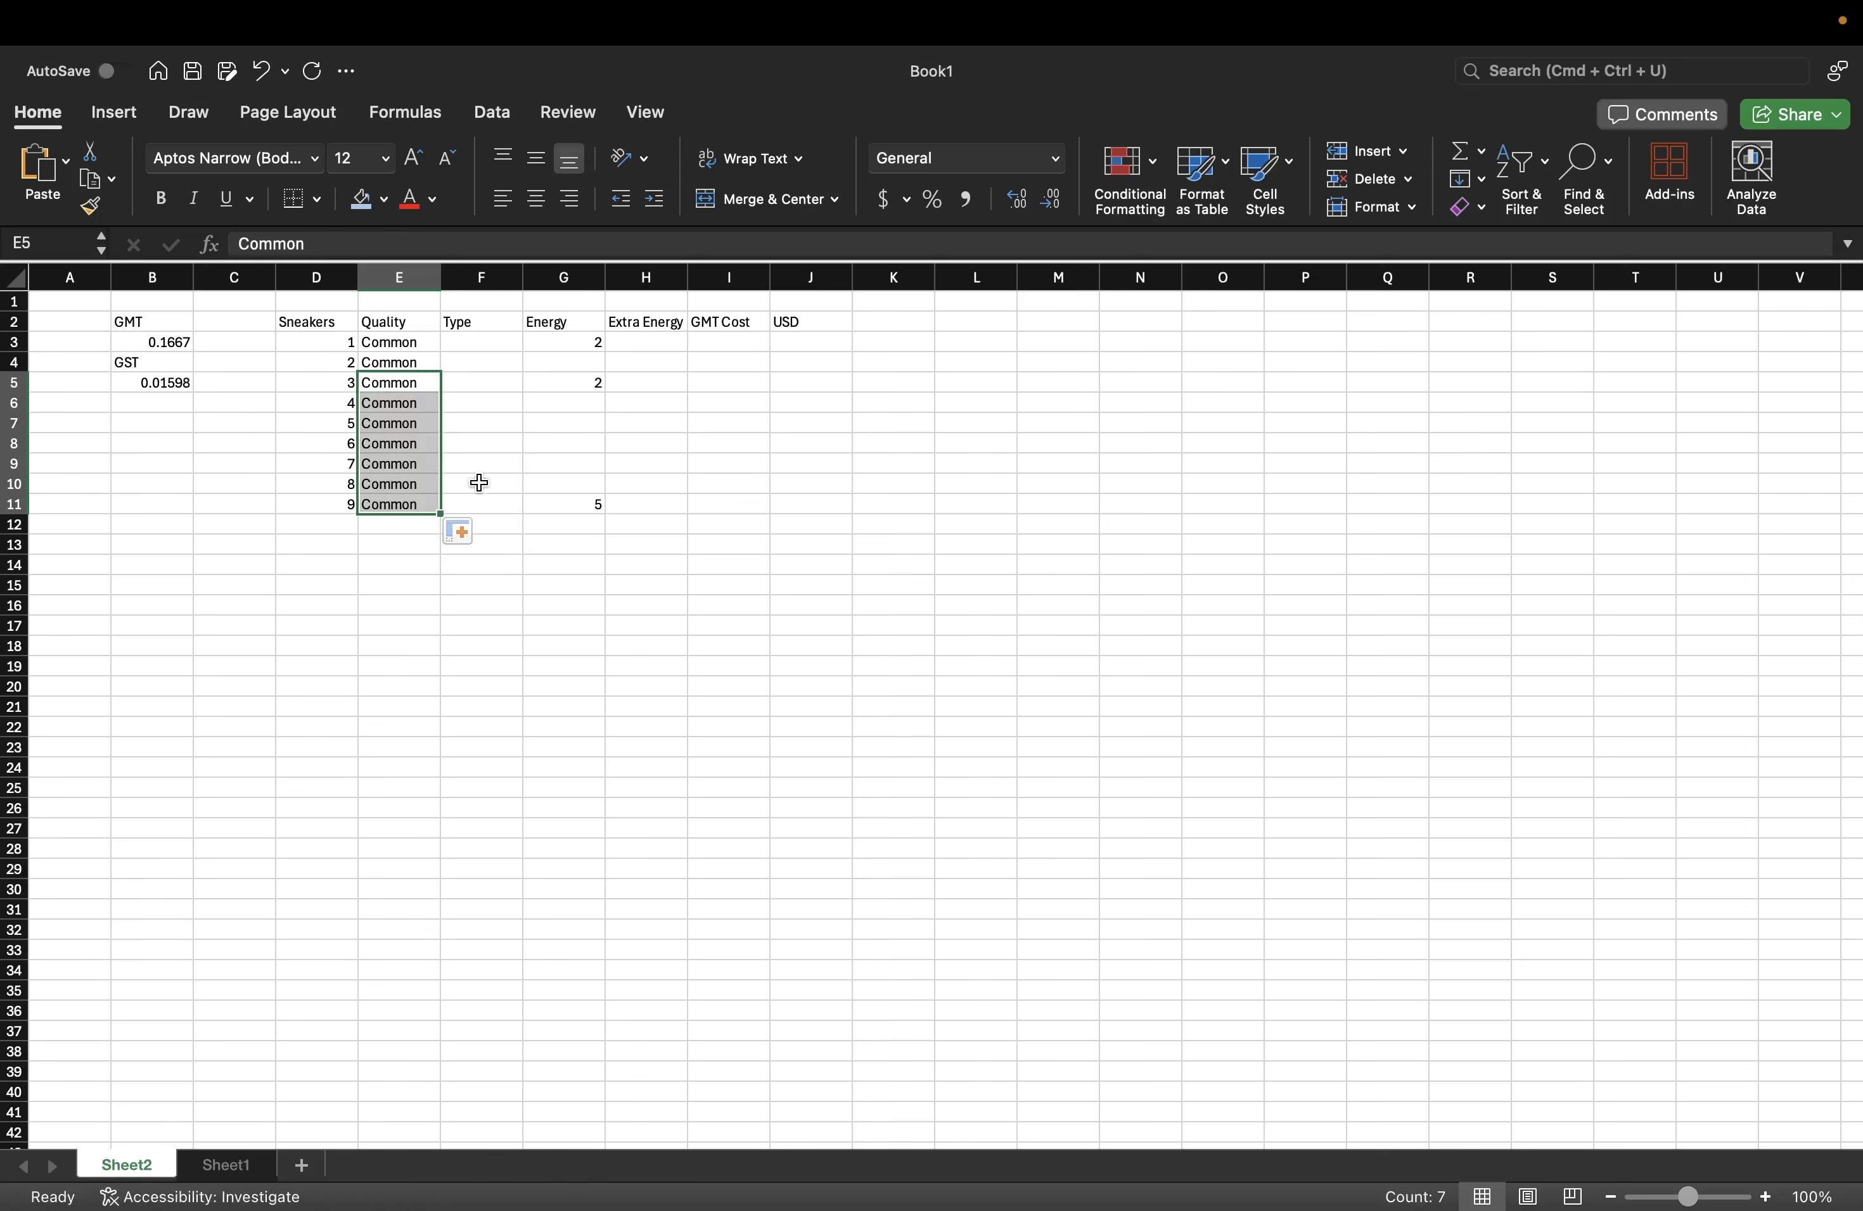
- Switch to the STEPN market guide in the browser and search the Solana listings for Common quality sneakers
{"action": "left_click", "coordinate": [488, 474]}
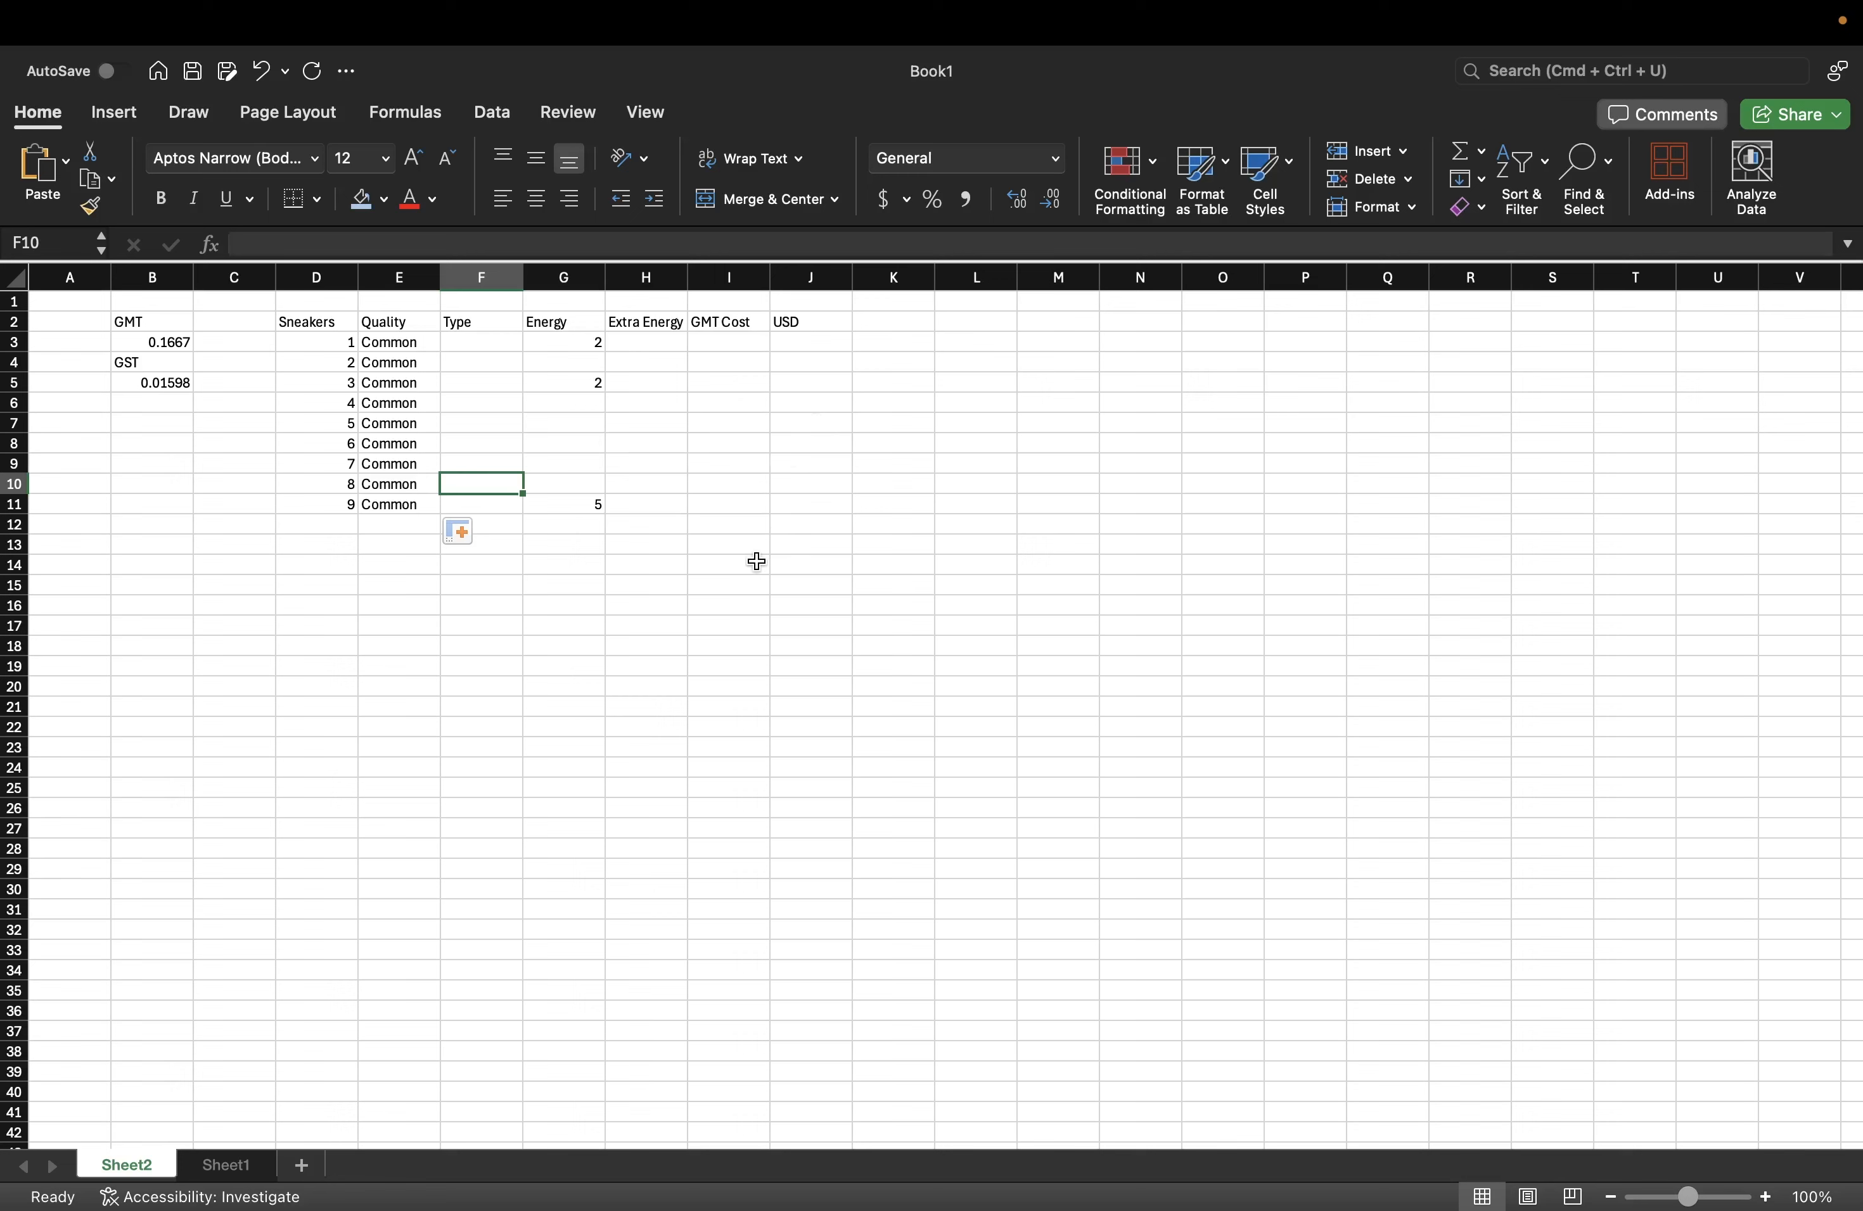
{"action": "left_click", "coordinate": [394, 342]}
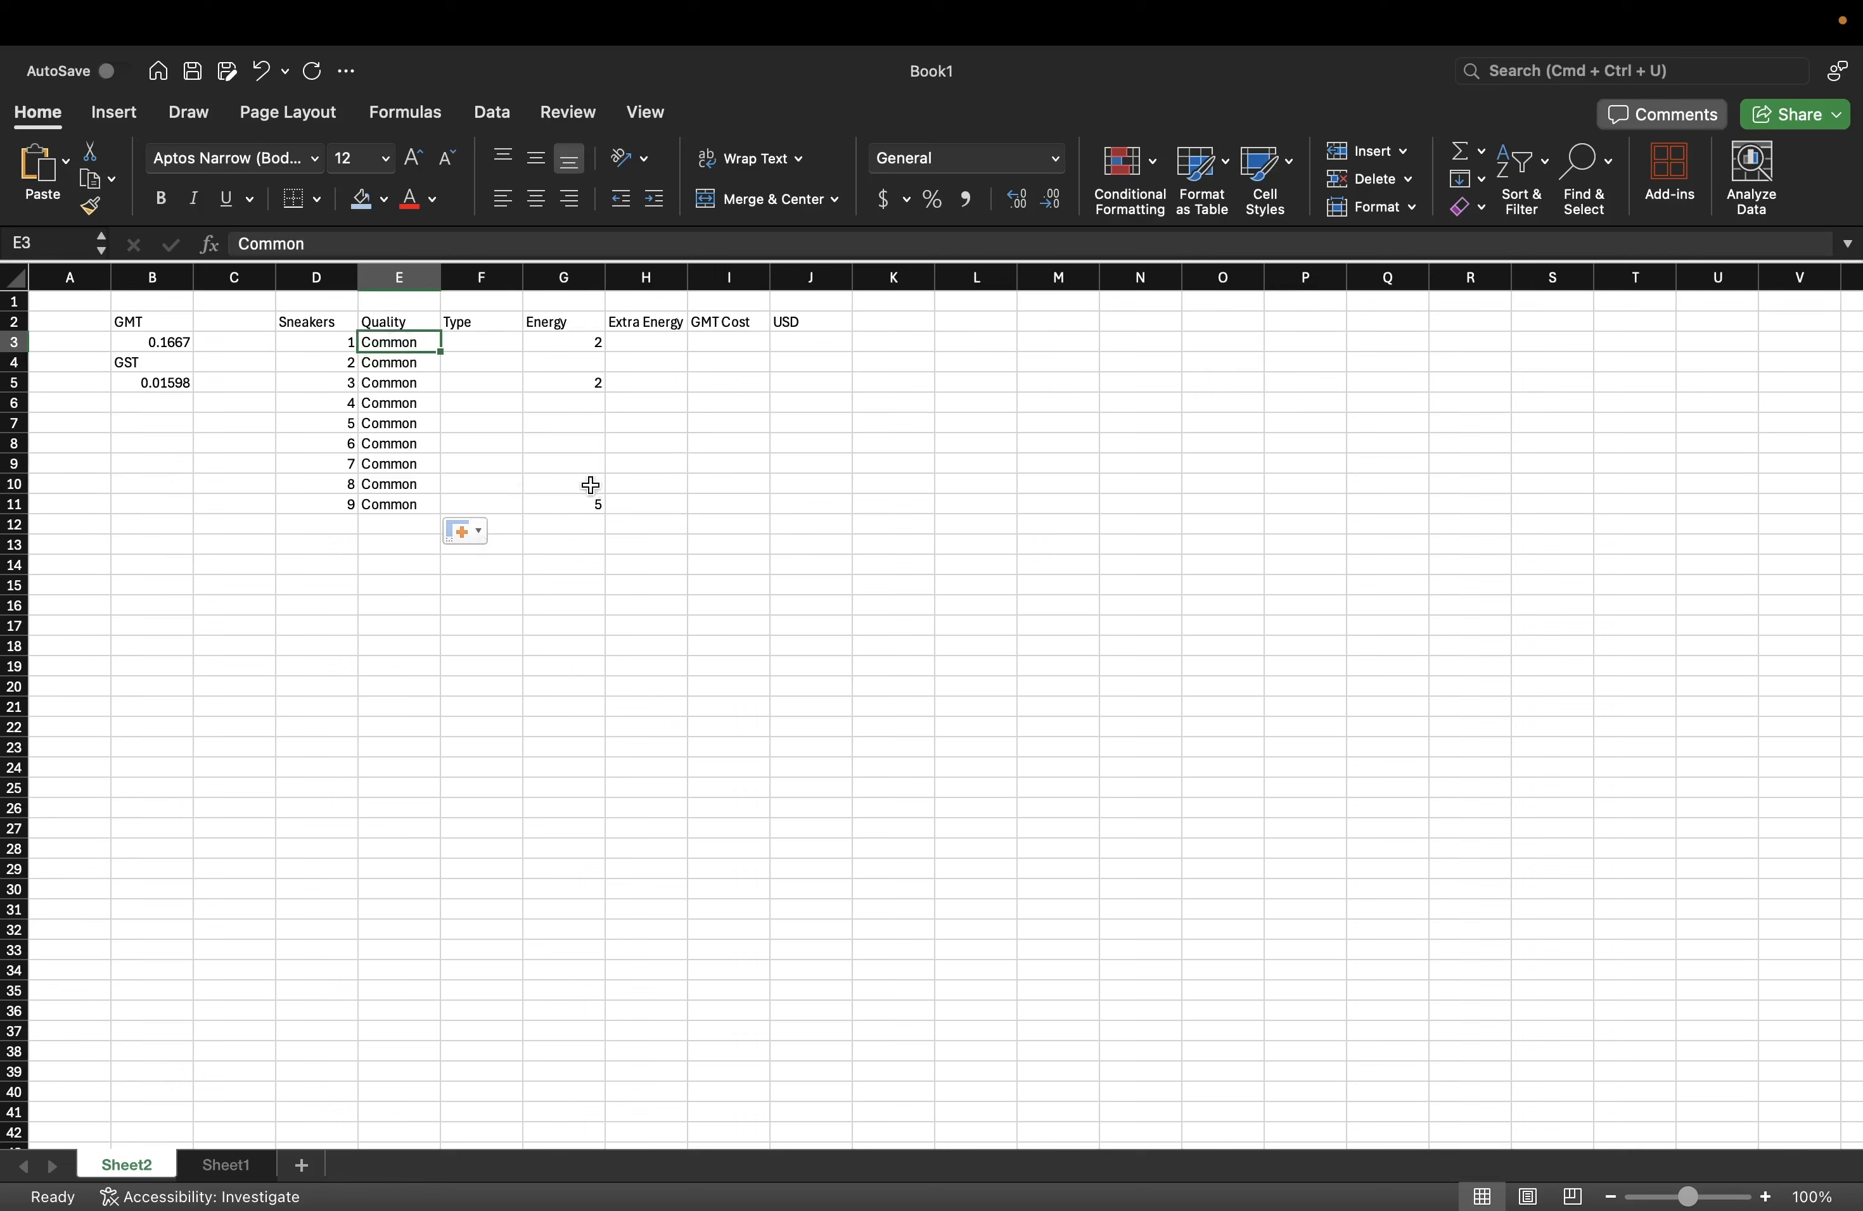
{"action": "left_click", "coordinate": [476, 343]}
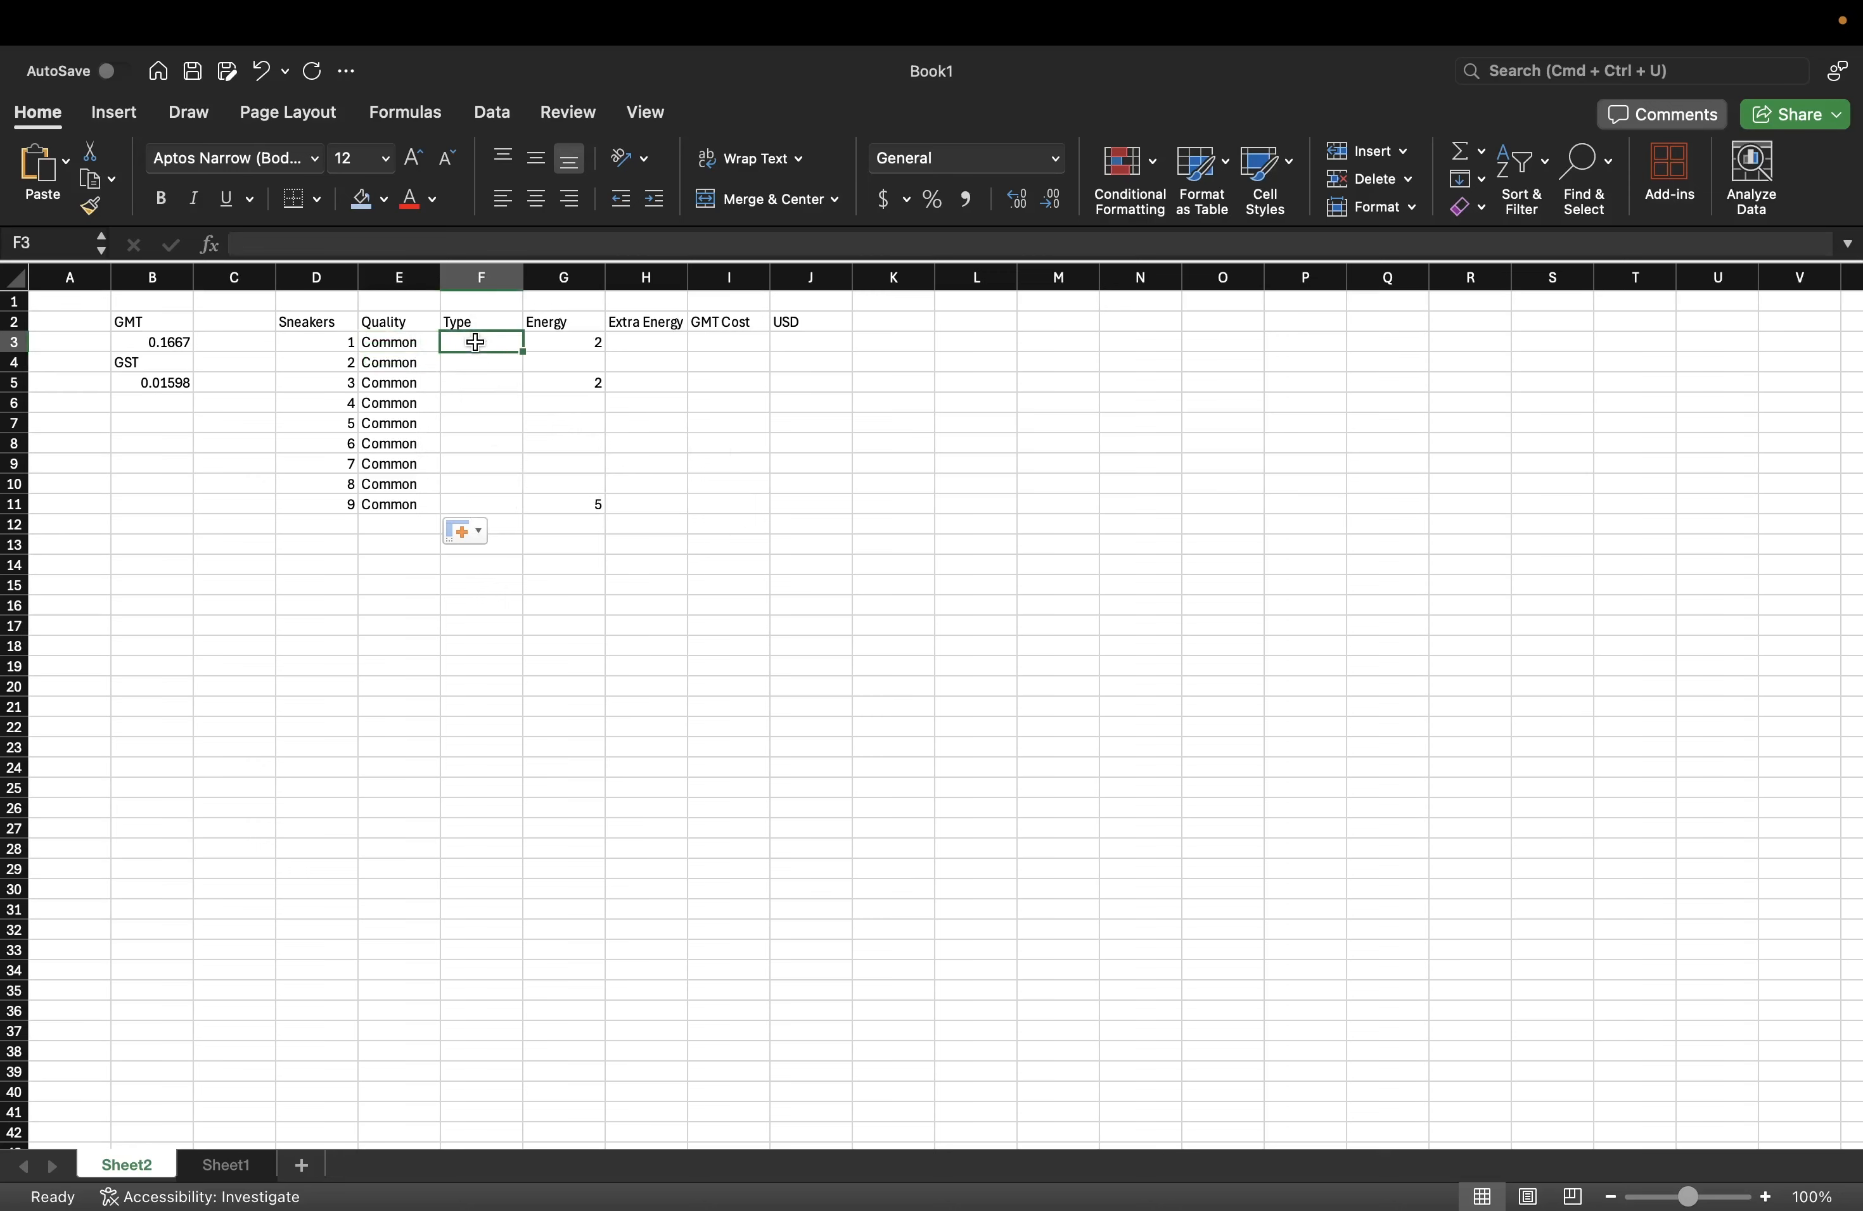
{"action": "key", "text": "ctrl+Right"}
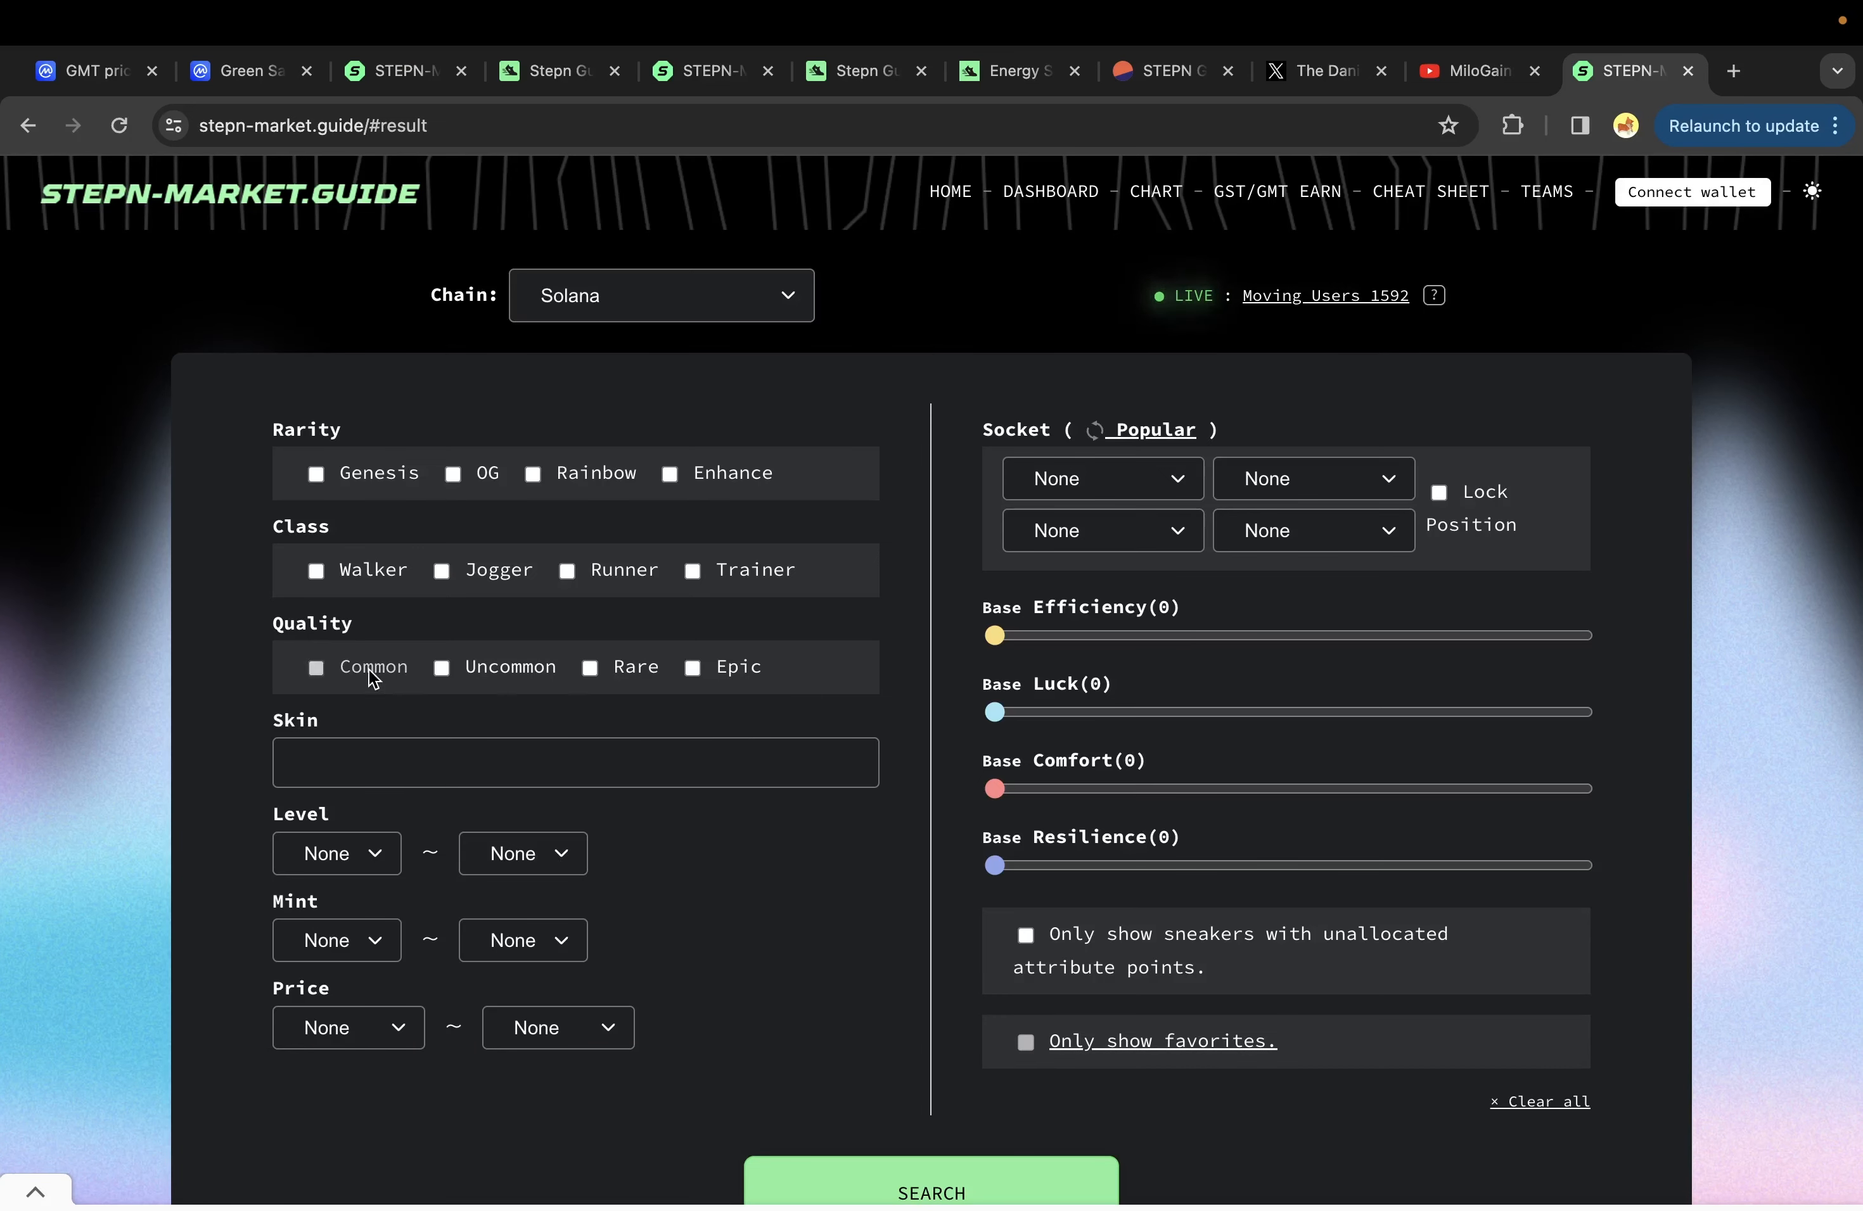
{"action": "left_click", "coordinate": [316, 667]}
{"action": "scroll", "coordinate": [813, 690], "scroll_direction": "down", "scroll_amount": 3}
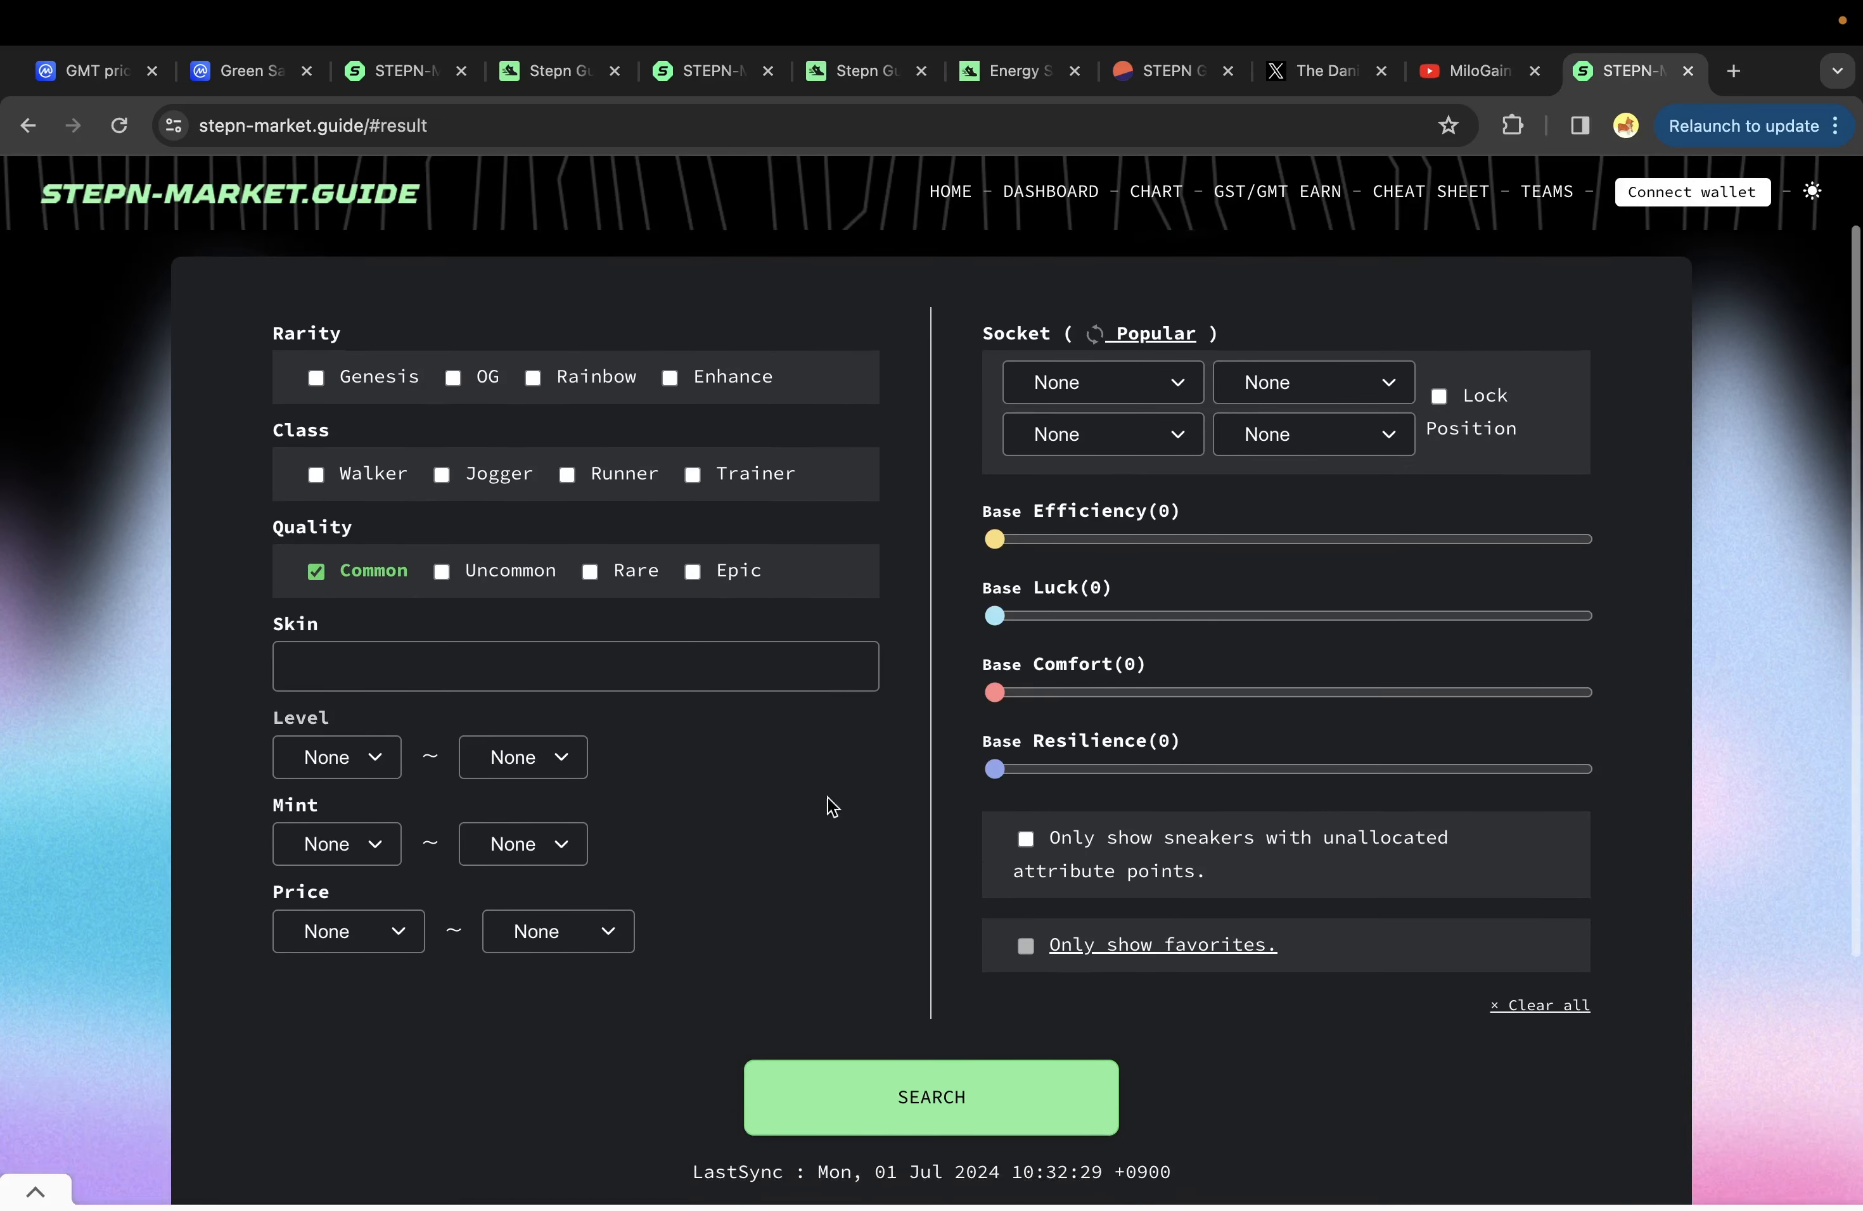
{"action": "left_click", "coordinate": [940, 1109]}
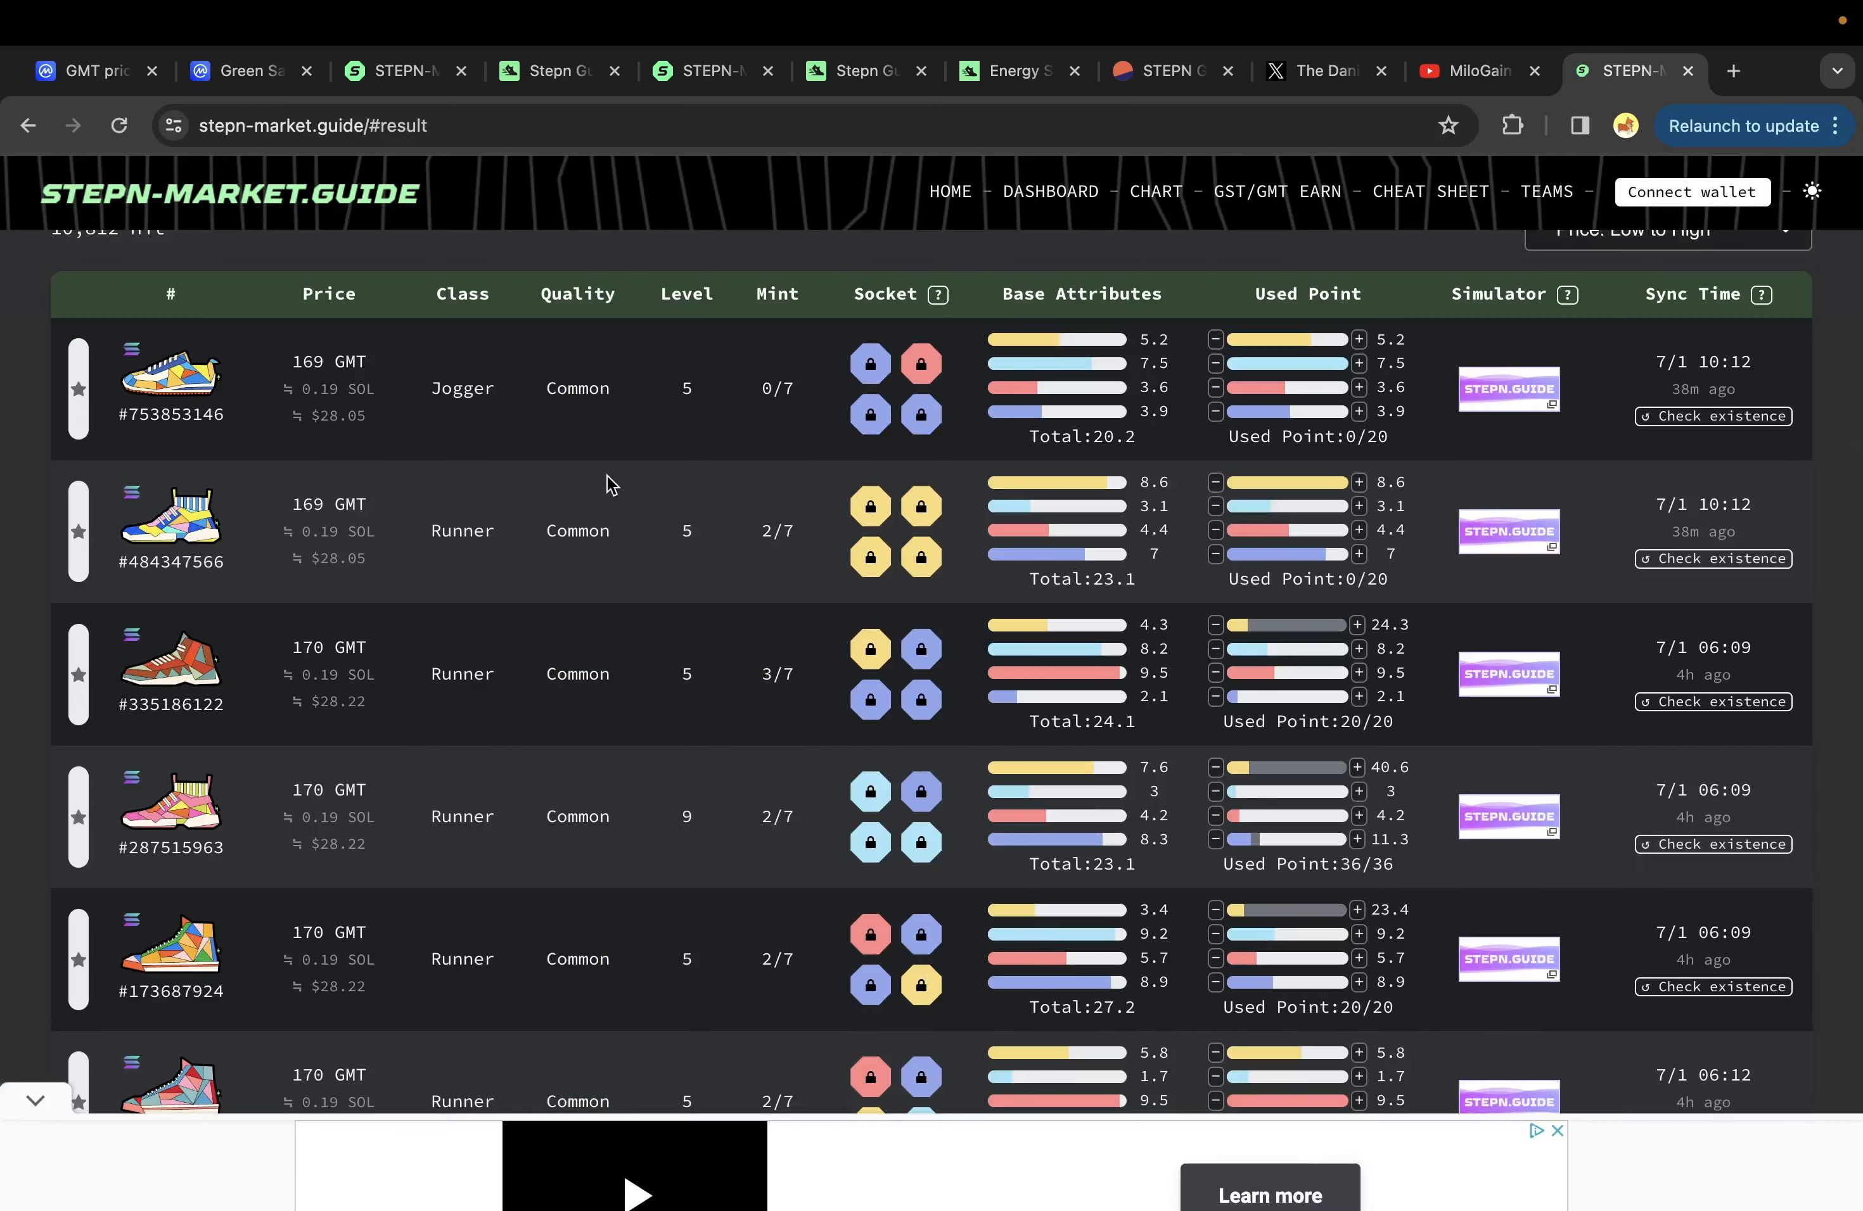
- Examine the class and GMT price of the cheapest Common sneakers in the search results
{"action": "scroll", "coordinate": [561, 619], "scroll_direction": "down", "scroll_amount": 1}
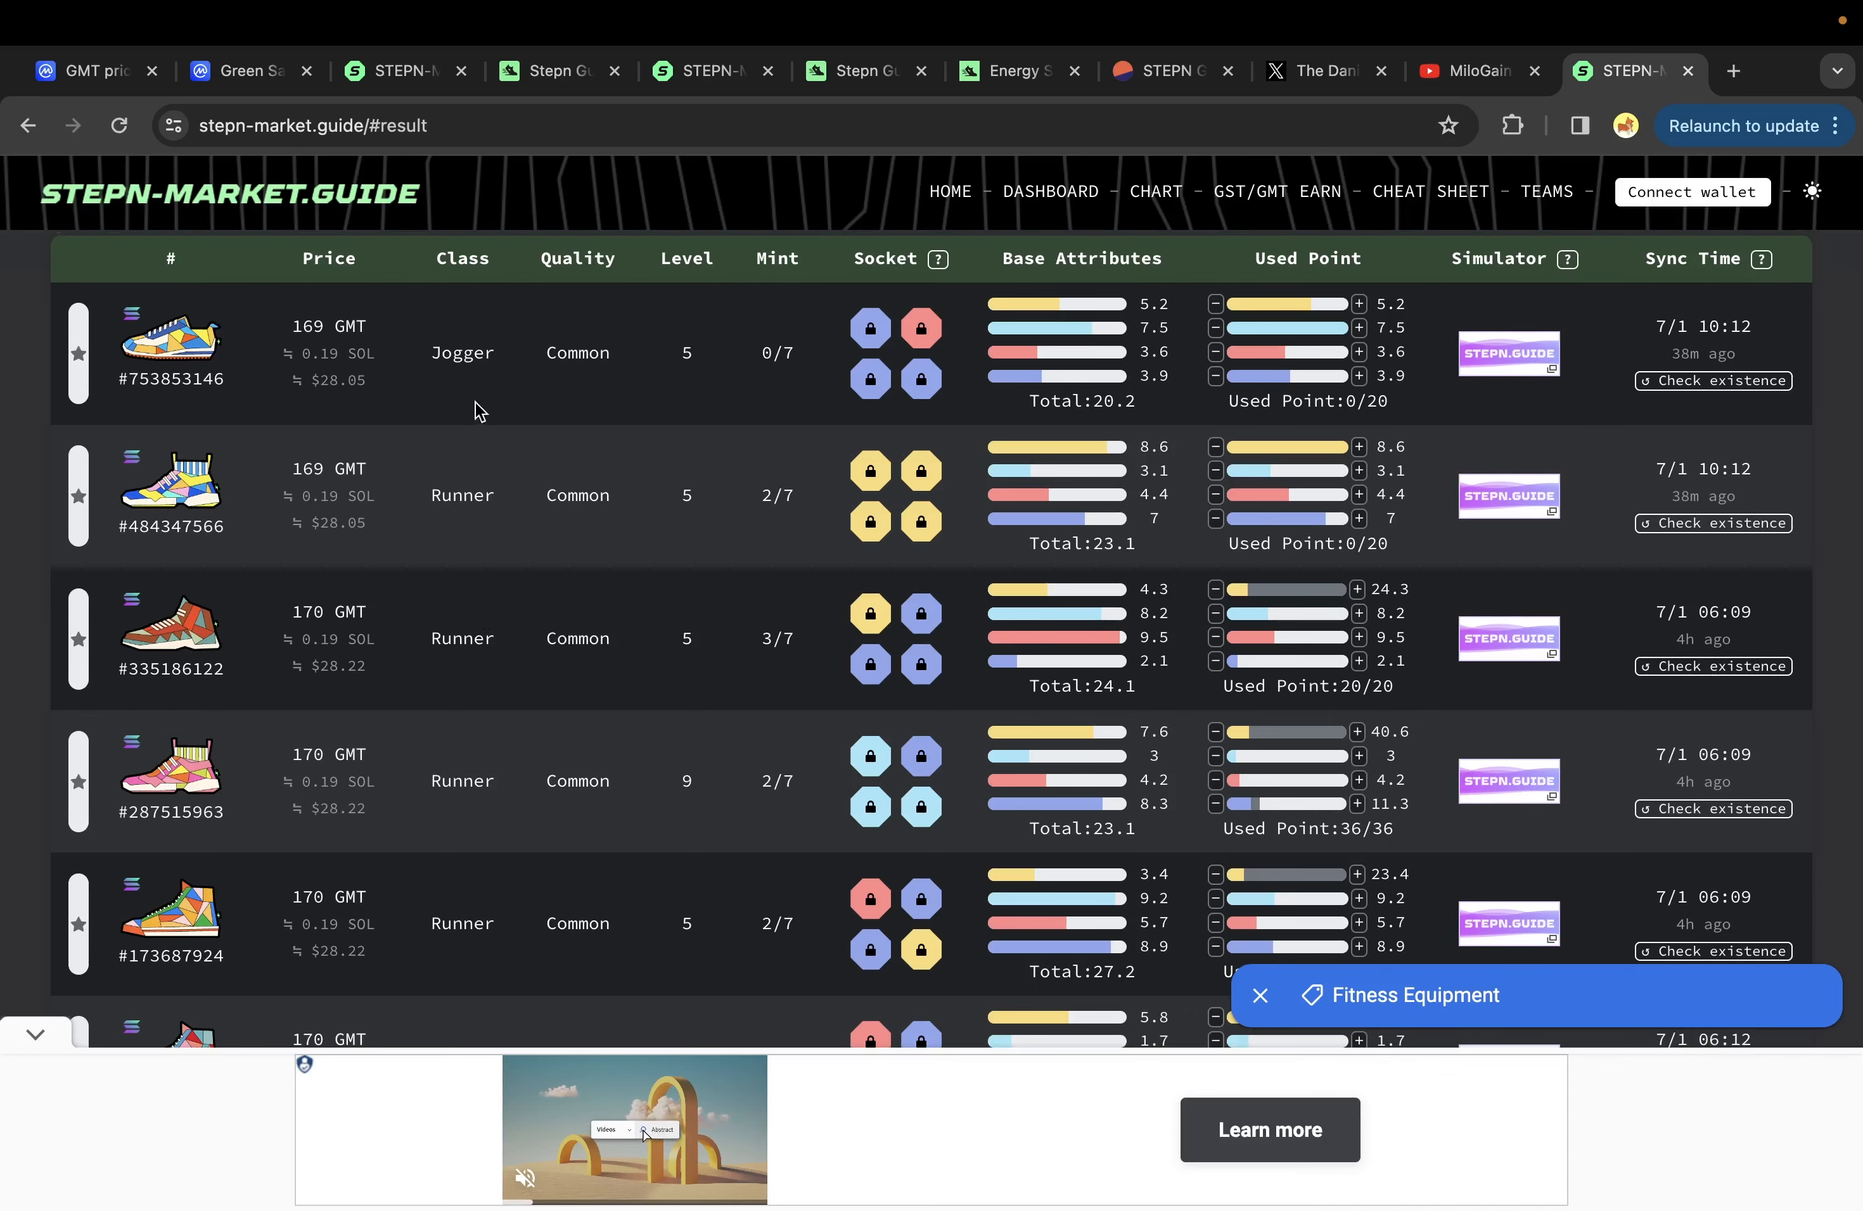
{"action": "left_click", "coordinate": [21, 1045]}
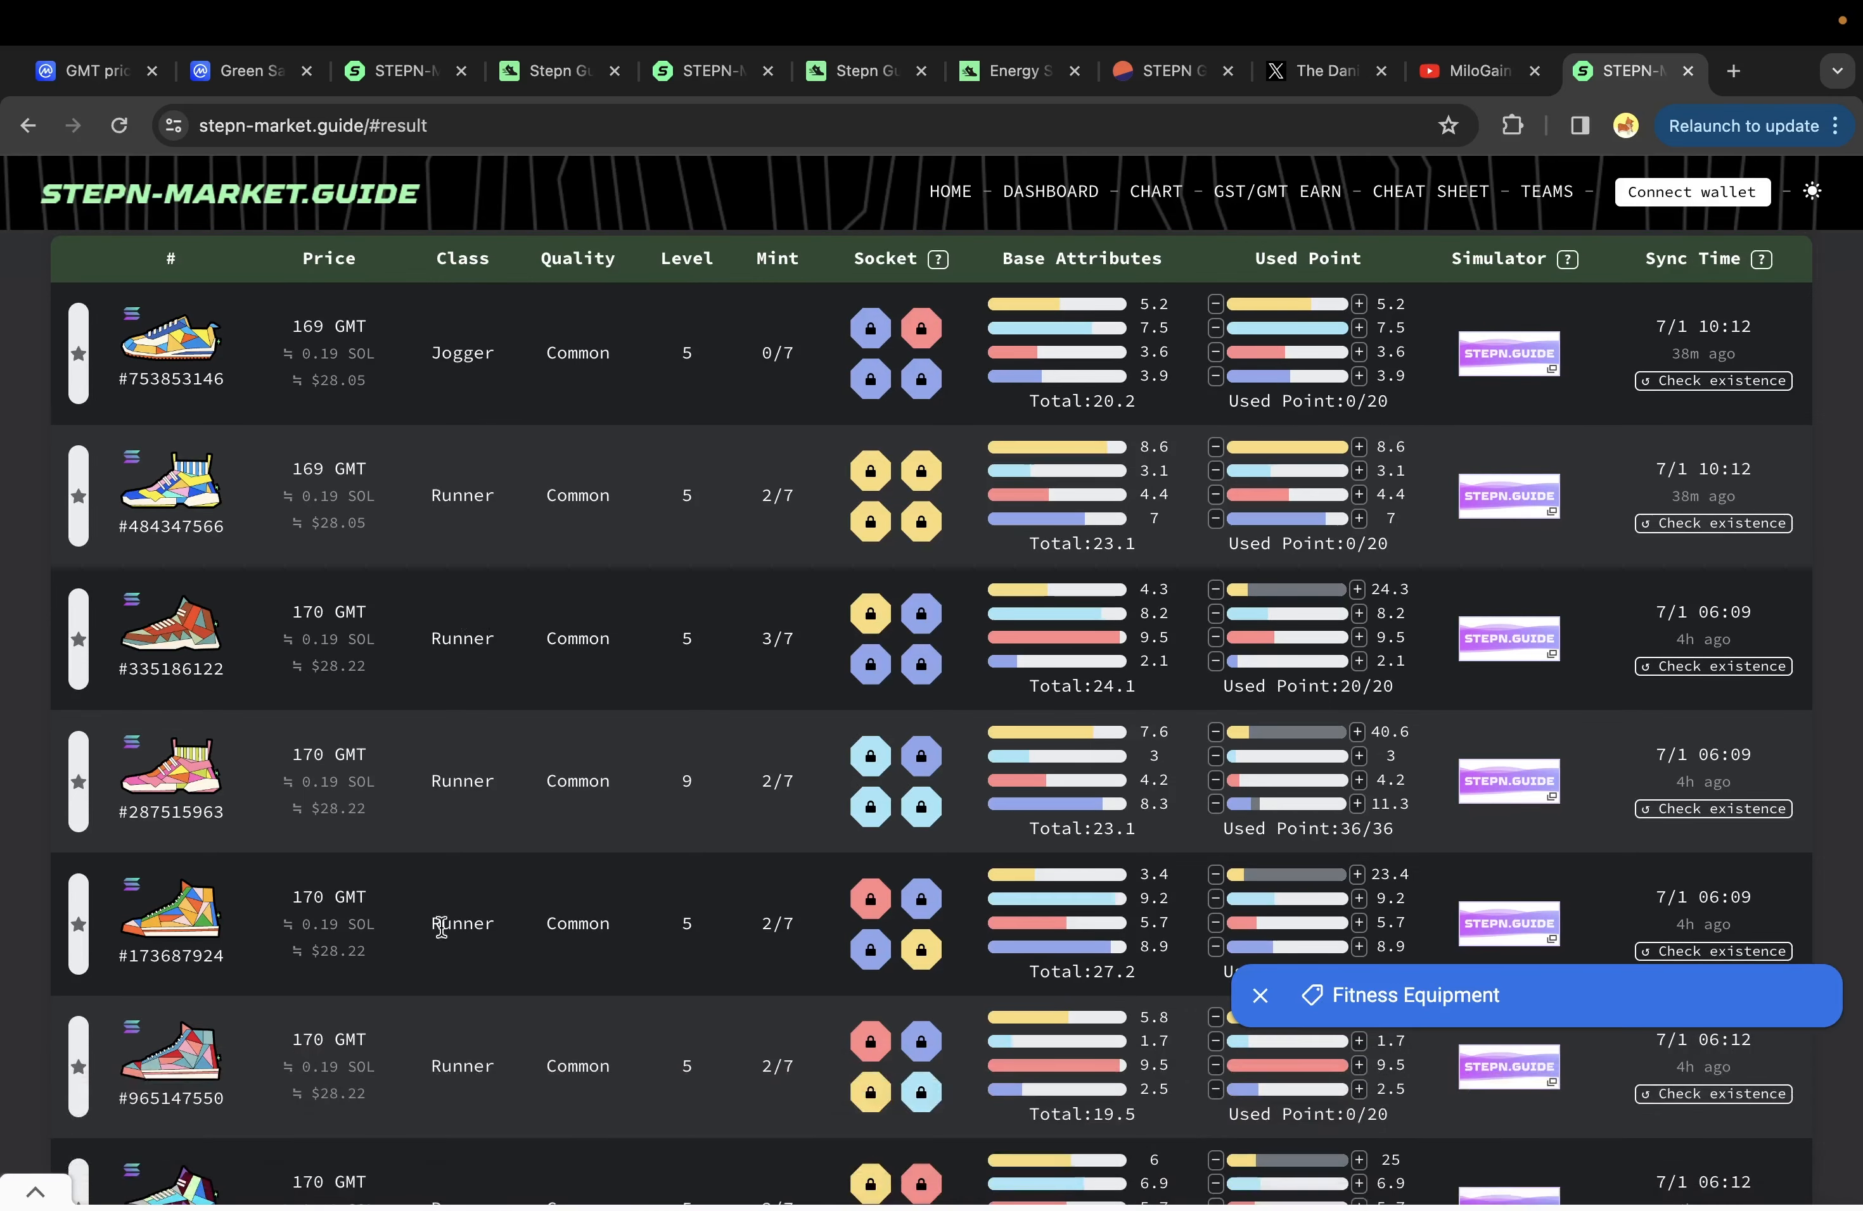
{"action": "scroll", "coordinate": [525, 932], "scroll_direction": "down", "scroll_amount": 2}
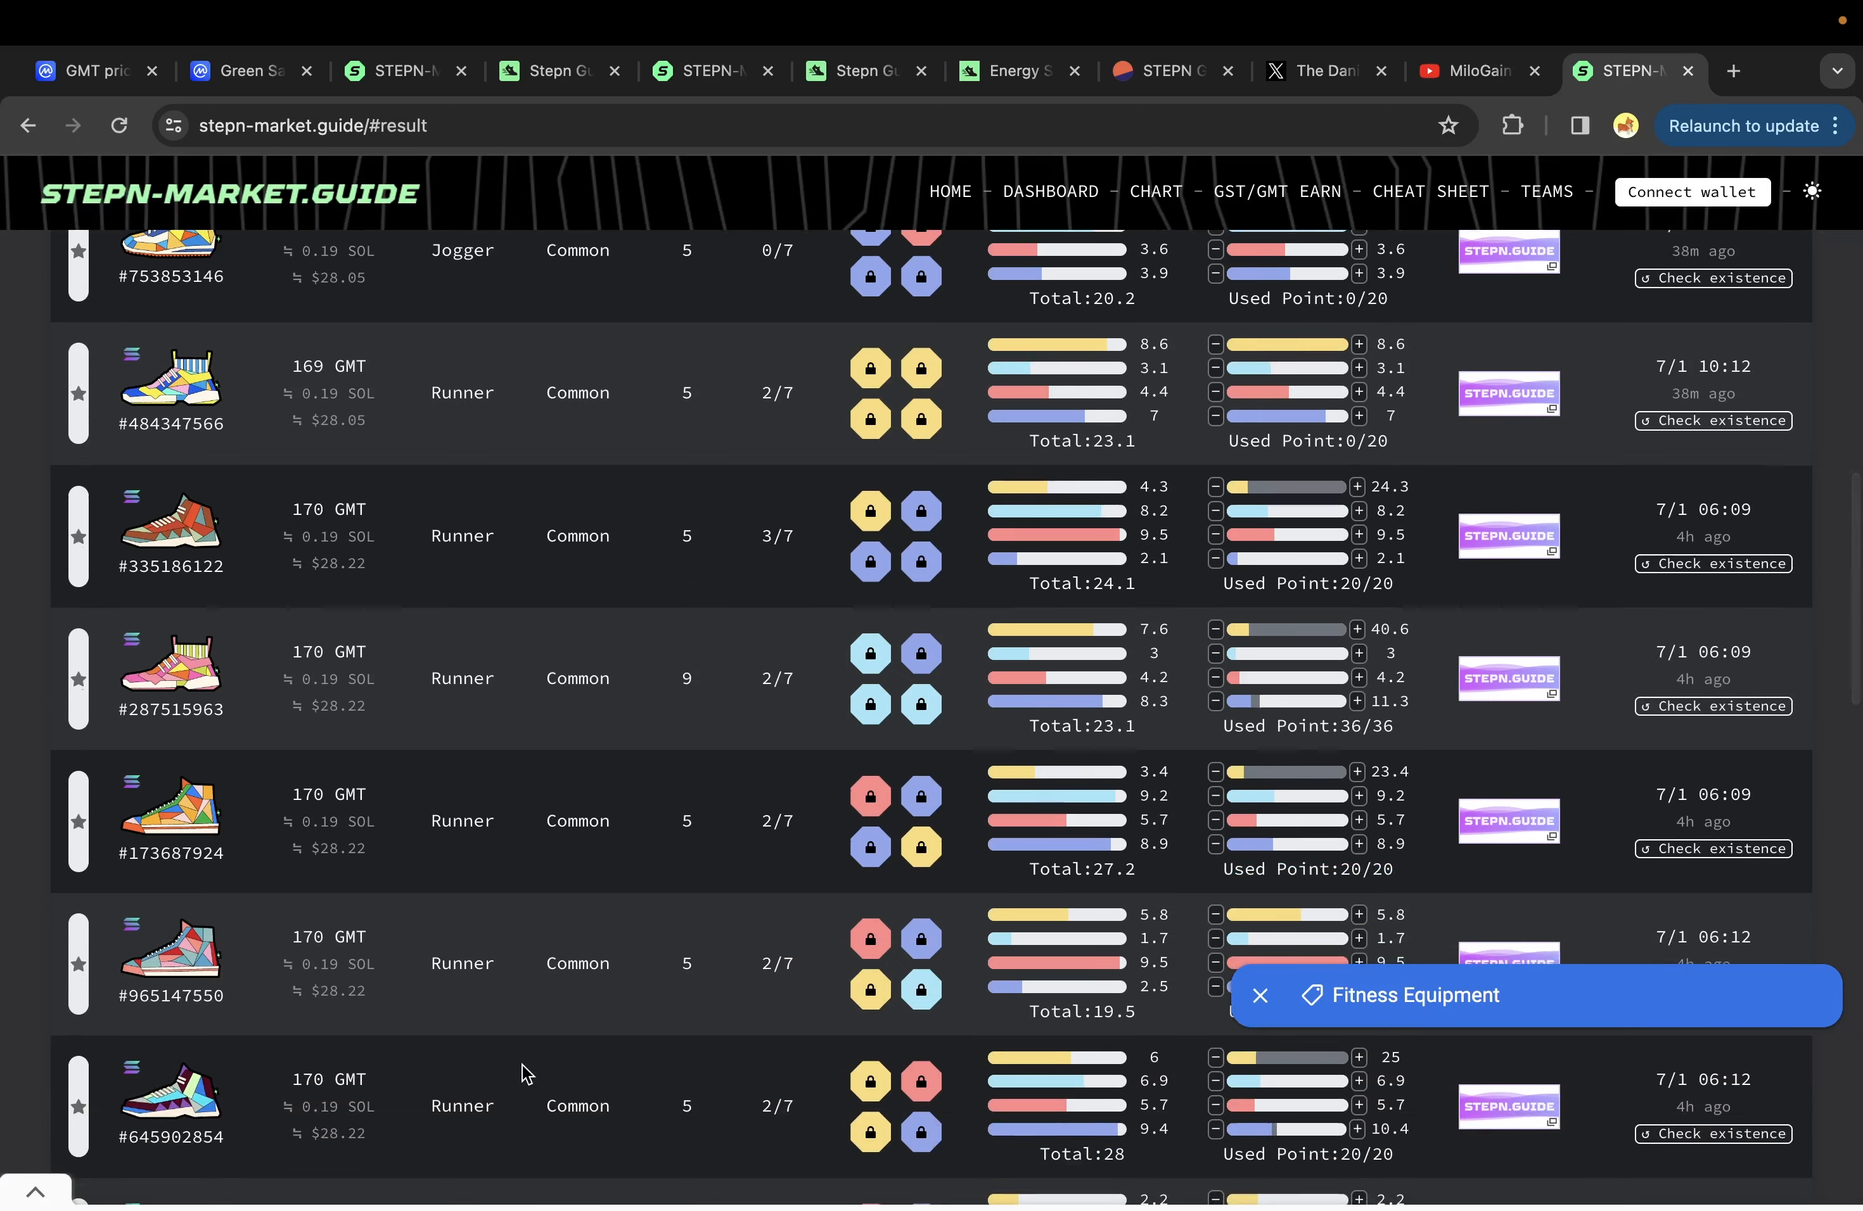
{"action": "scroll", "coordinate": [527, 1075], "scroll_direction": "up", "scroll_amount": 3}
{"action": "scroll", "coordinate": [527, 1074], "scroll_direction": "down", "scroll_amount": 3}
{"action": "scroll", "coordinate": [527, 1075], "scroll_direction": "up", "scroll_amount": 1}
- Return to Excel and enter Runner as the type in F3, F4 and F5
{"action": "key", "text": "ctrl+Left"}
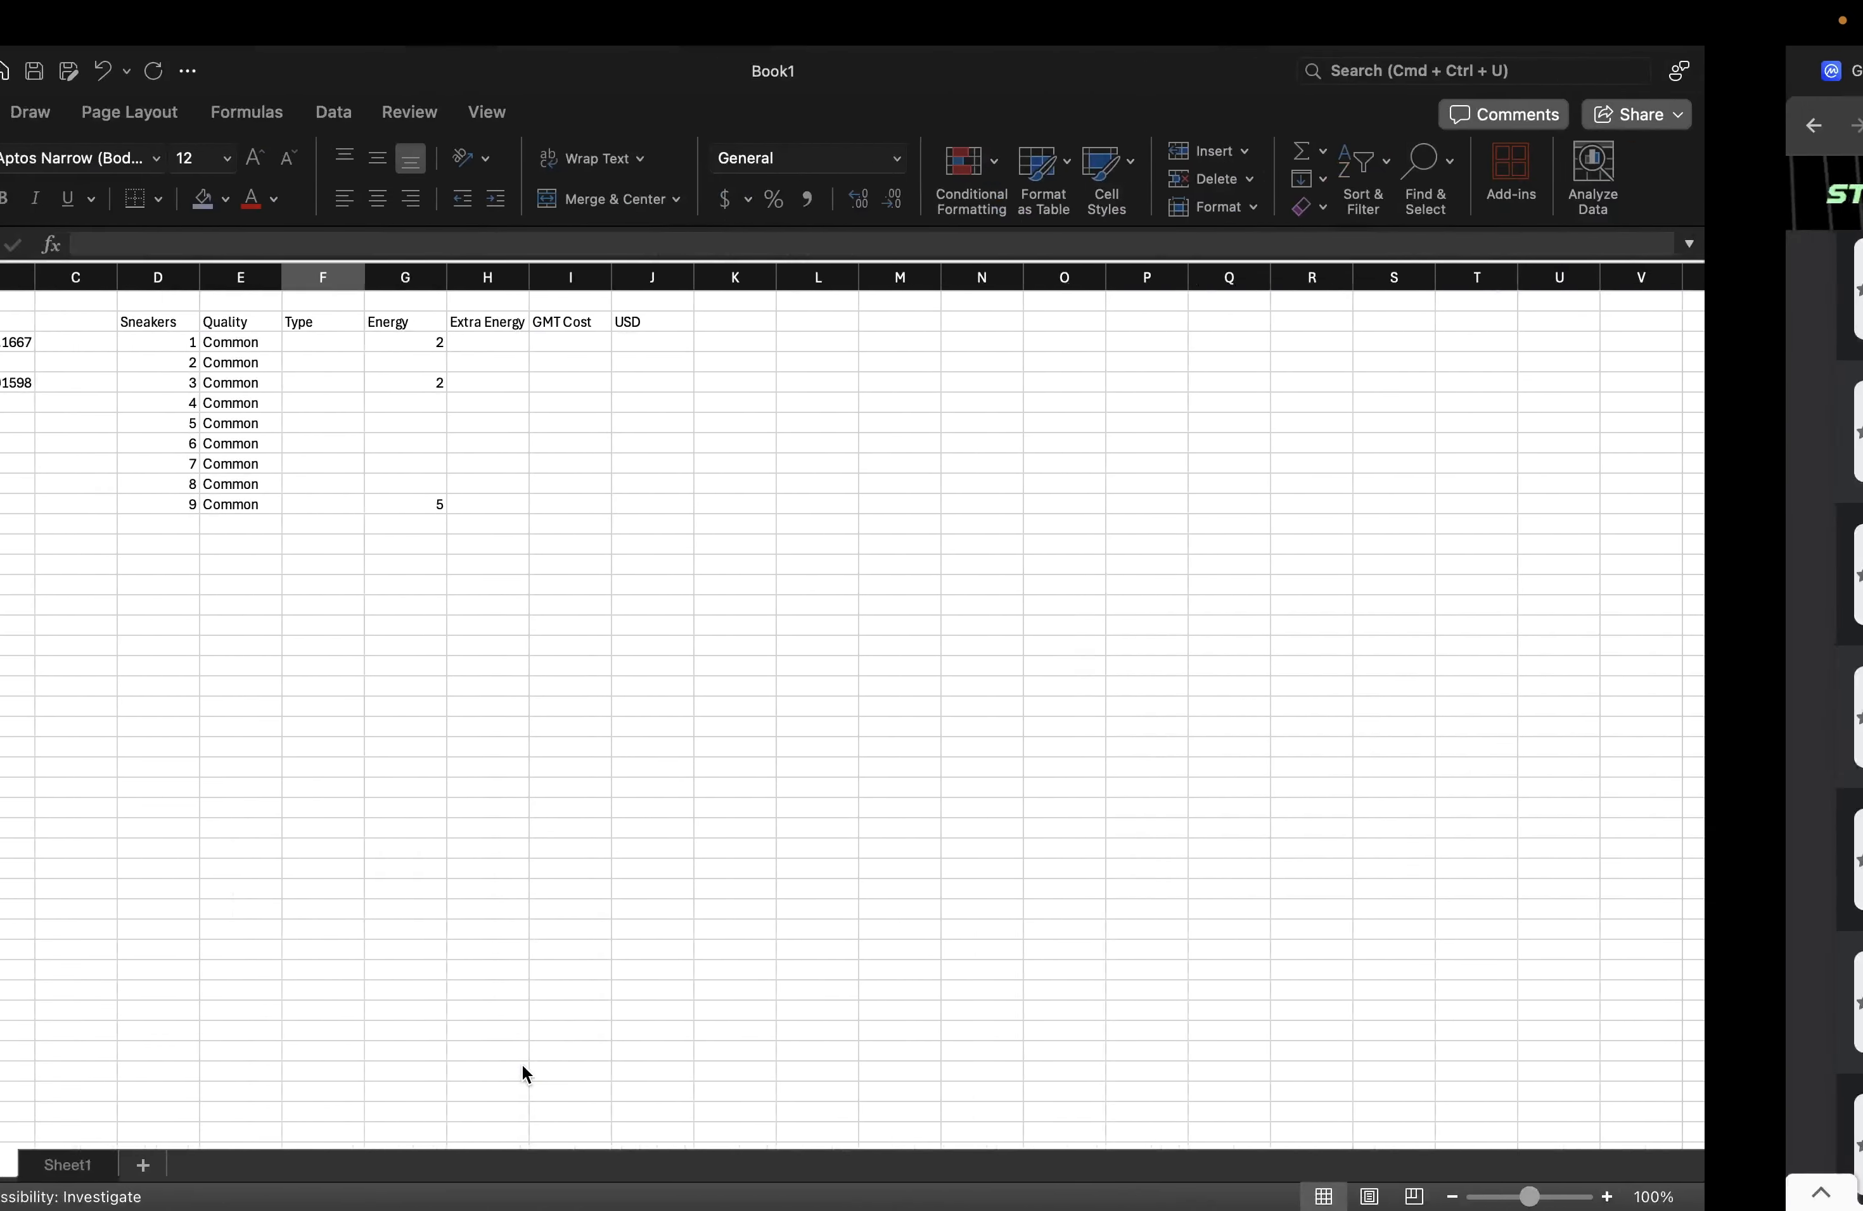
{"action": "type", "text": "Runner"}
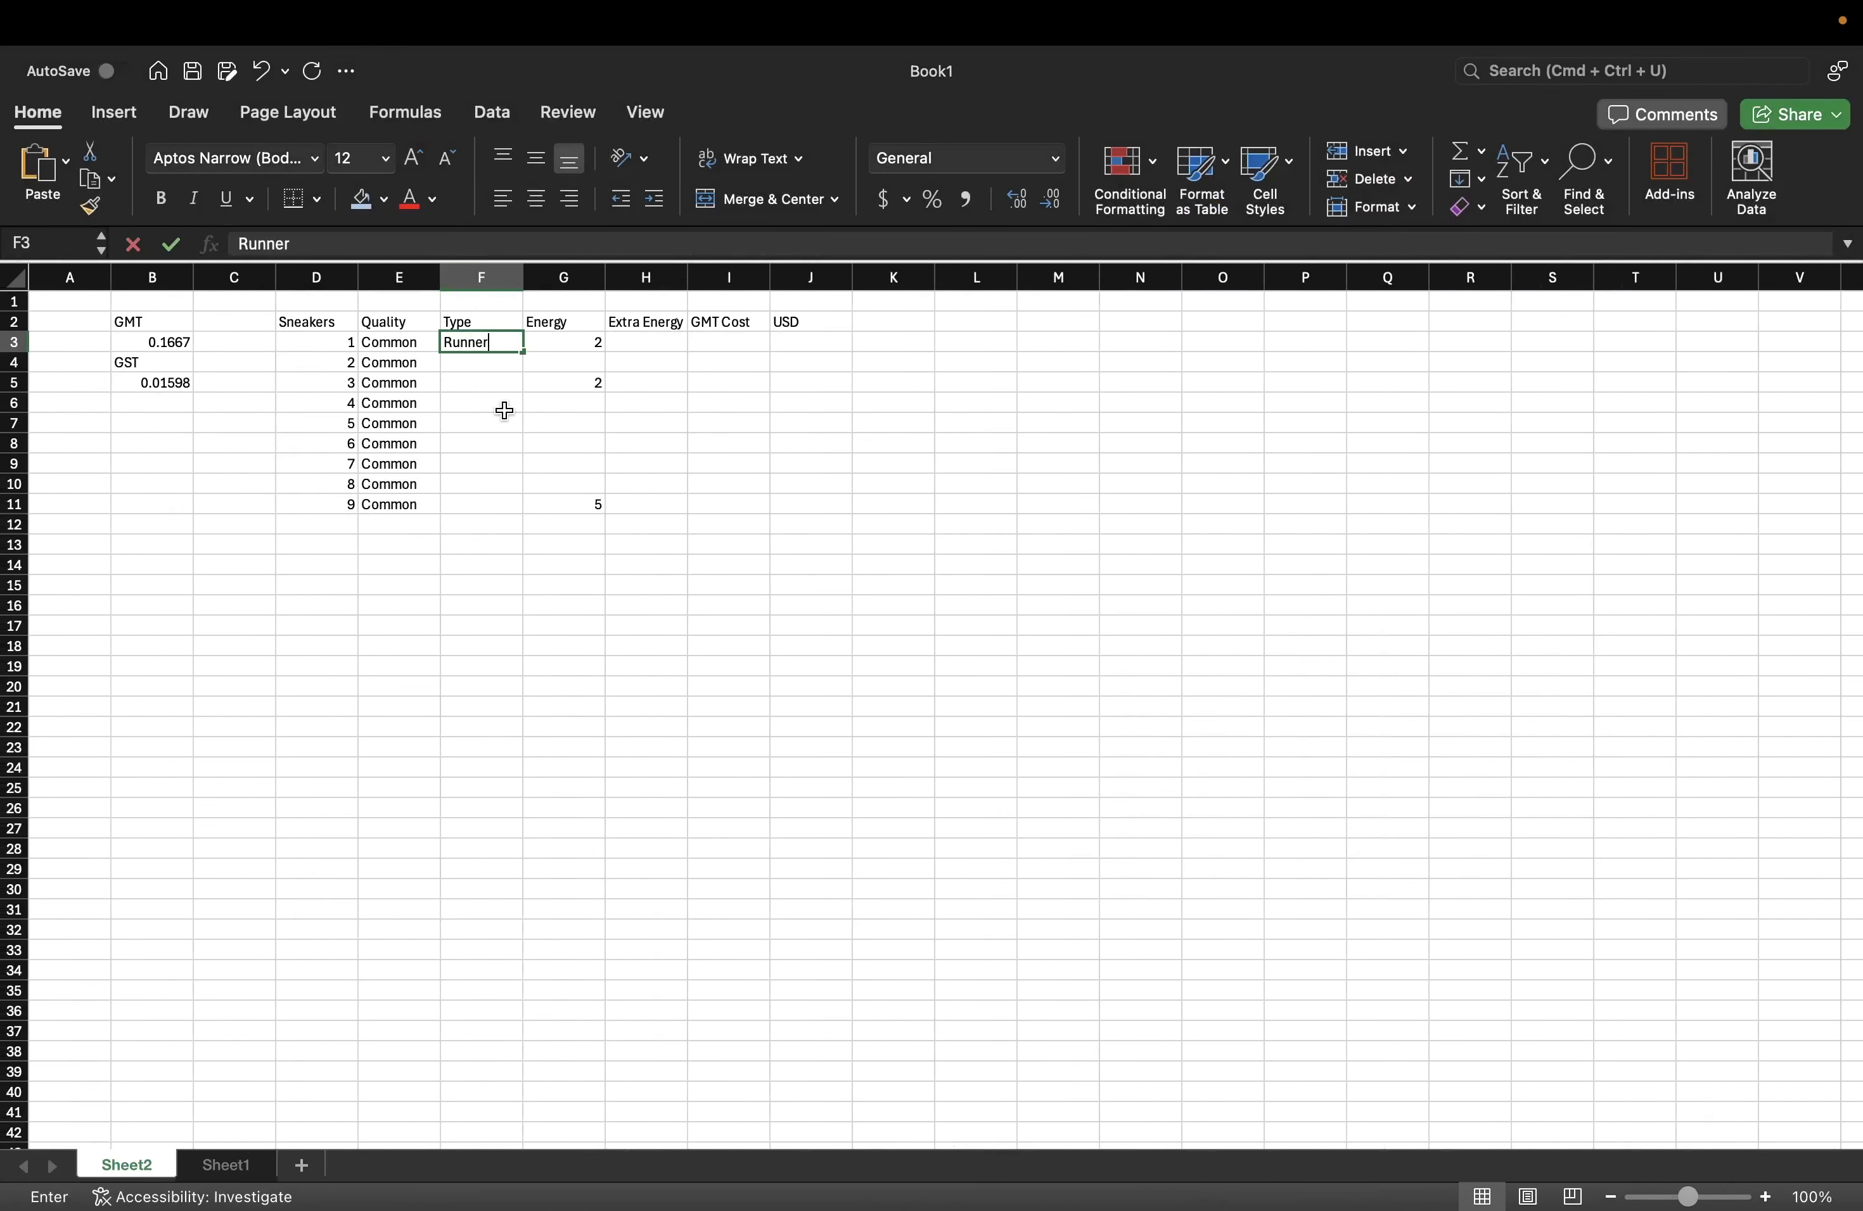
{"action": "key", "text": "Return"}
{"action": "type", "text": "Runner"}
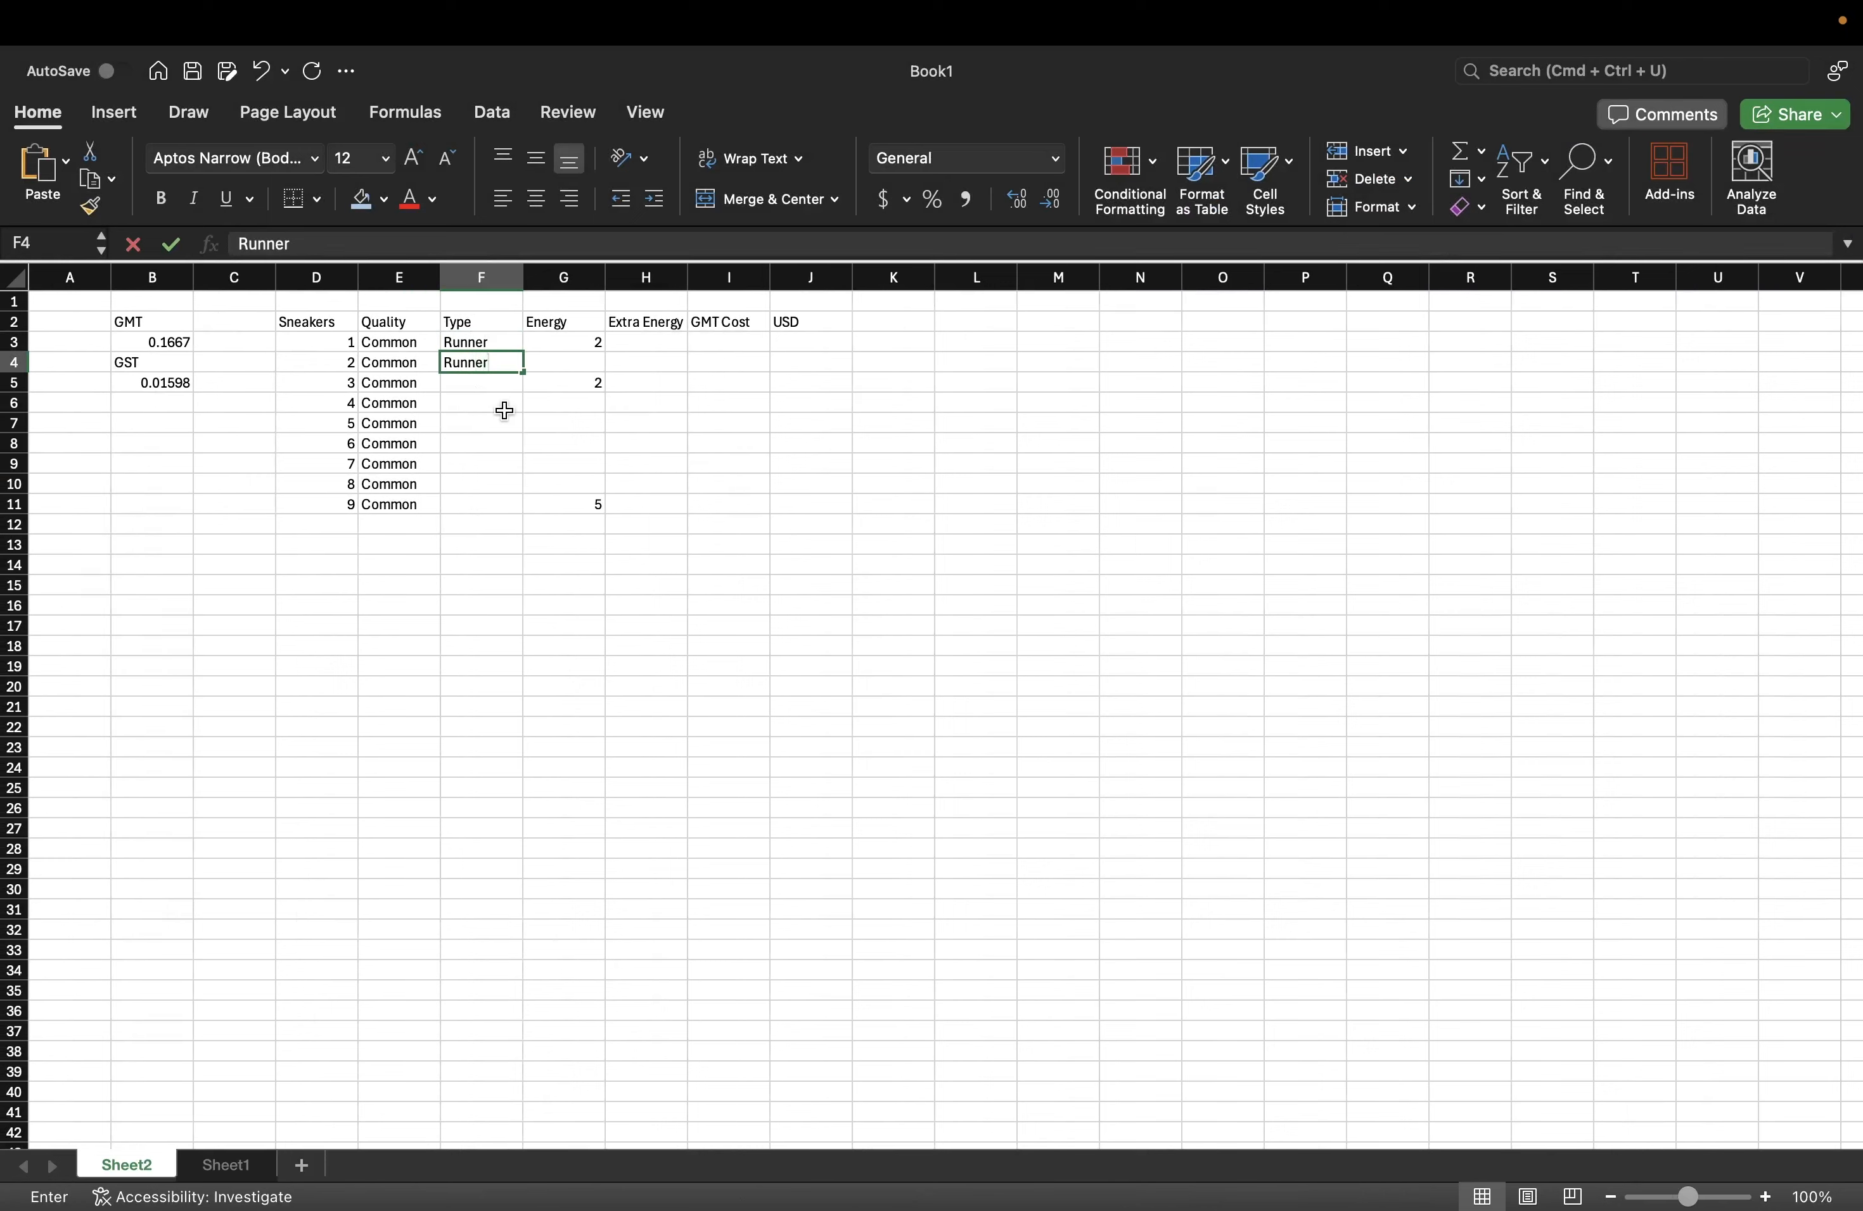
{"action": "key", "text": "Return"}
{"action": "type", "text": "Runner"}
{"action": "key", "text": "Return"}
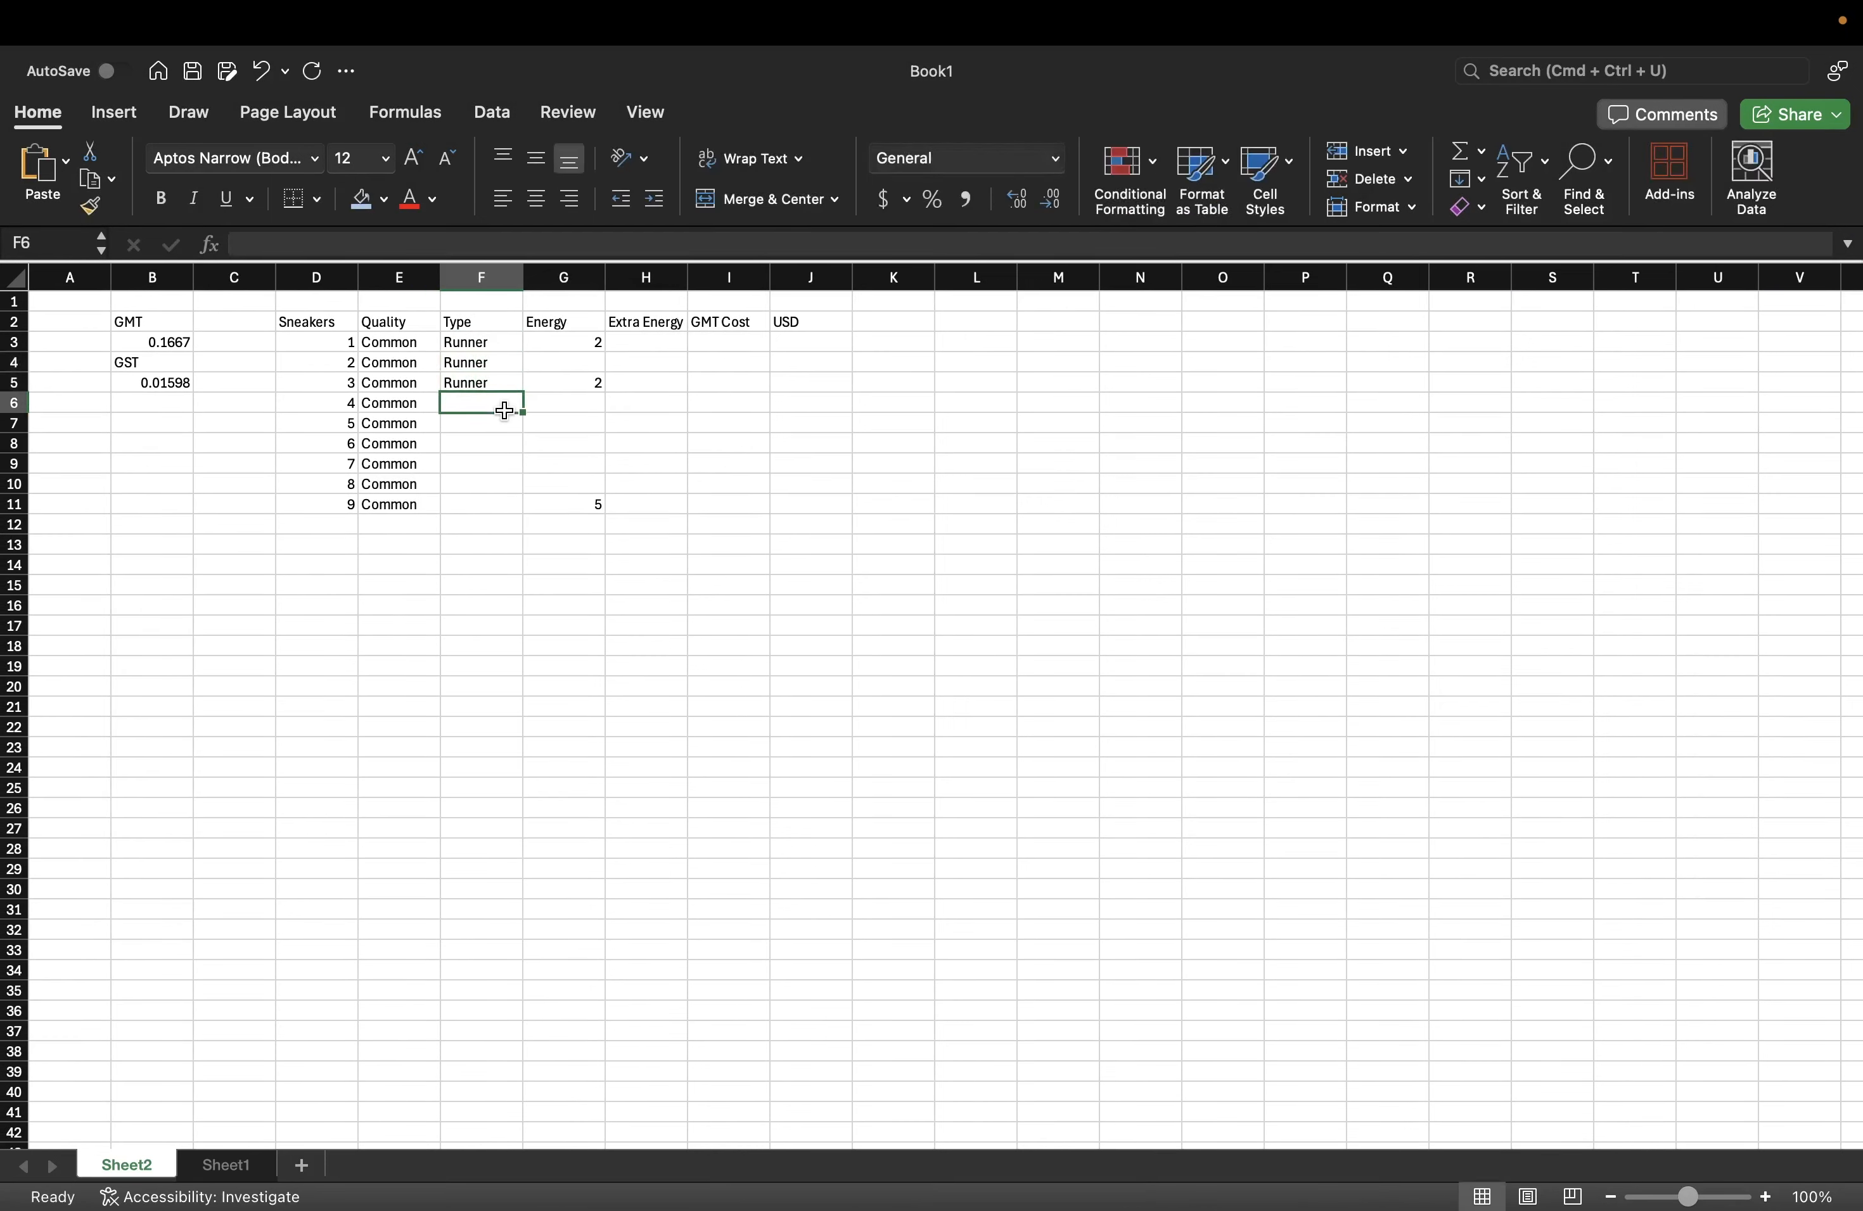
- Enter Runner in F6 and F7 and fill it down to F11 for the remaining sneakers
{"action": "type", "text": "Runner"}
{"action": "key", "text": "Return"}
{"action": "type", "text": "Ru"}
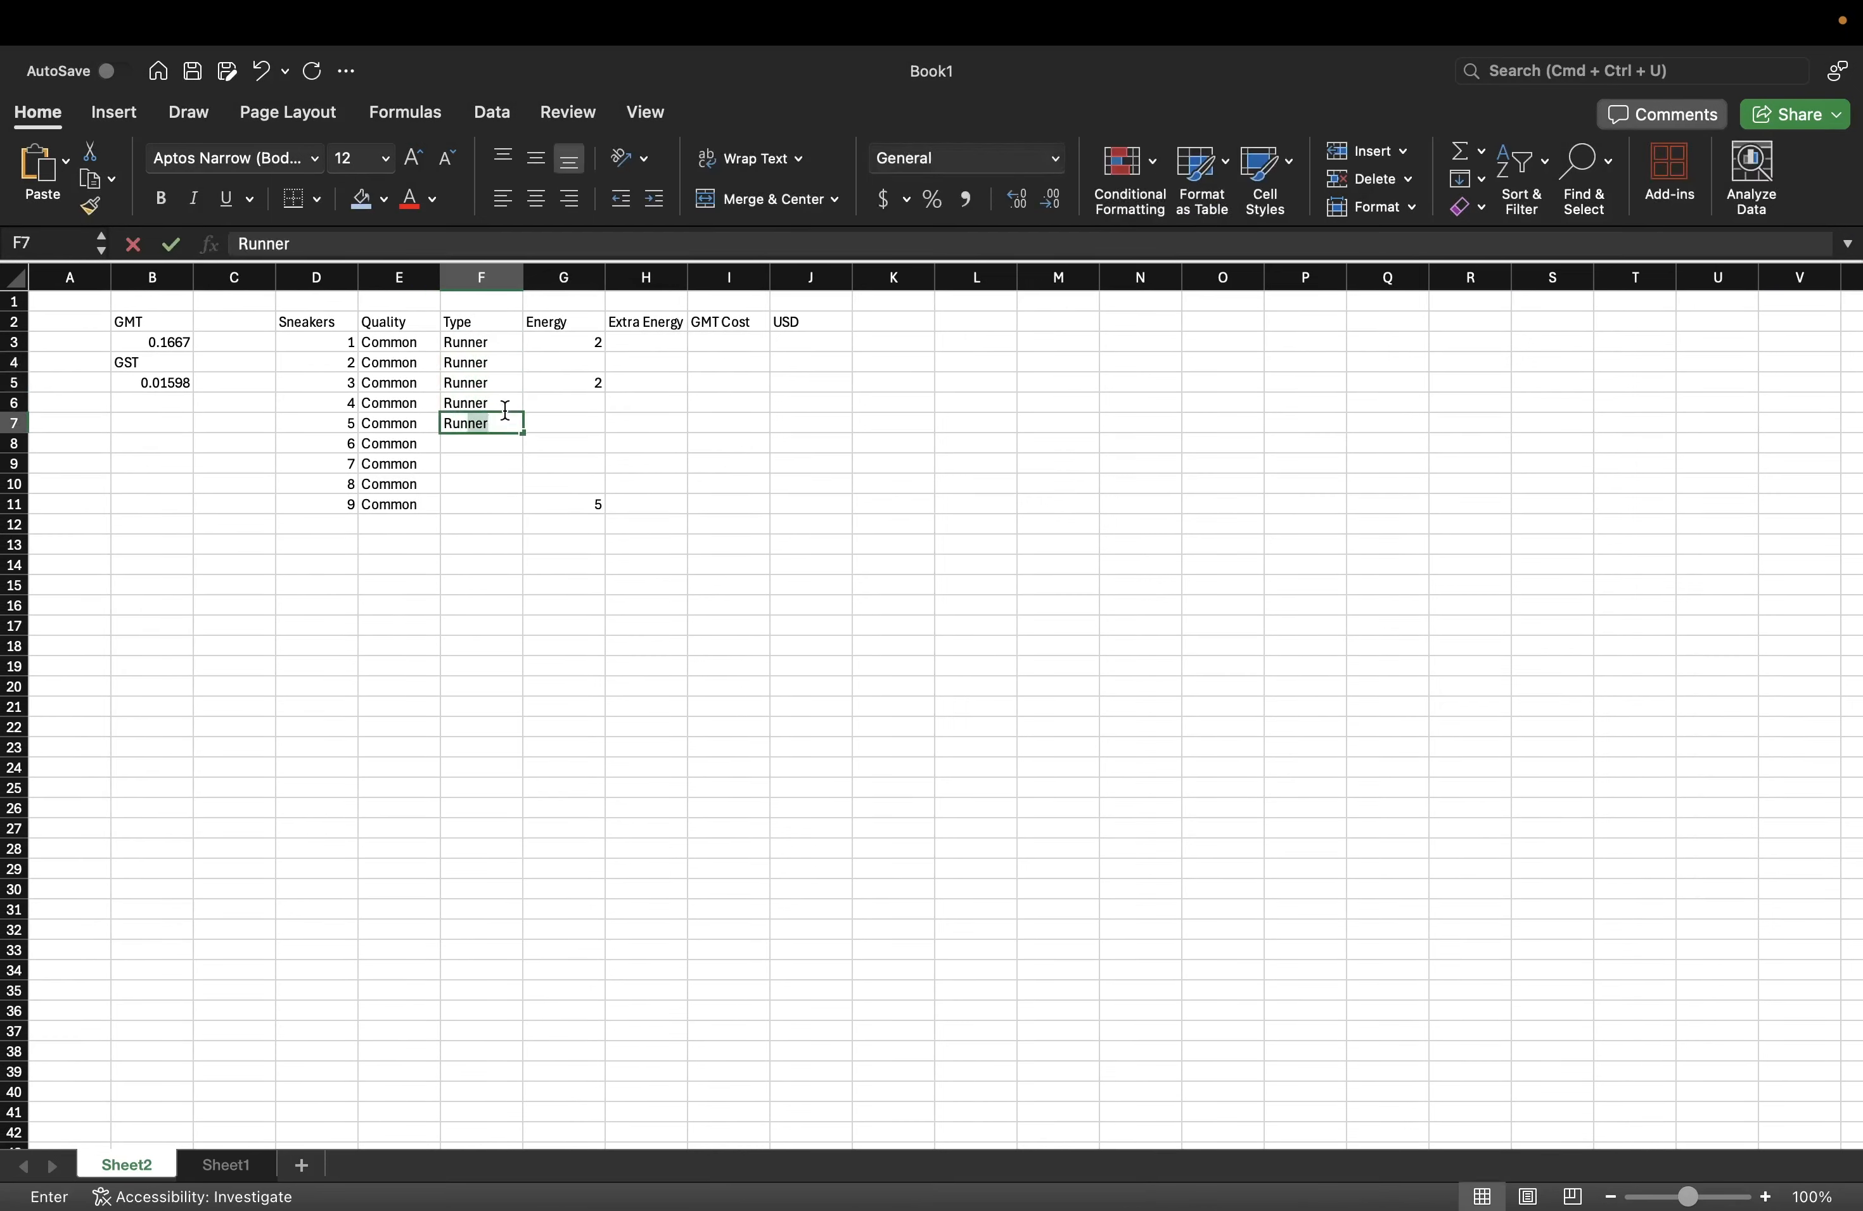
{"action": "type", "text": "ner"}
{"action": "key", "text": "Return"}
{"action": "left_click", "coordinate": [501, 419]}
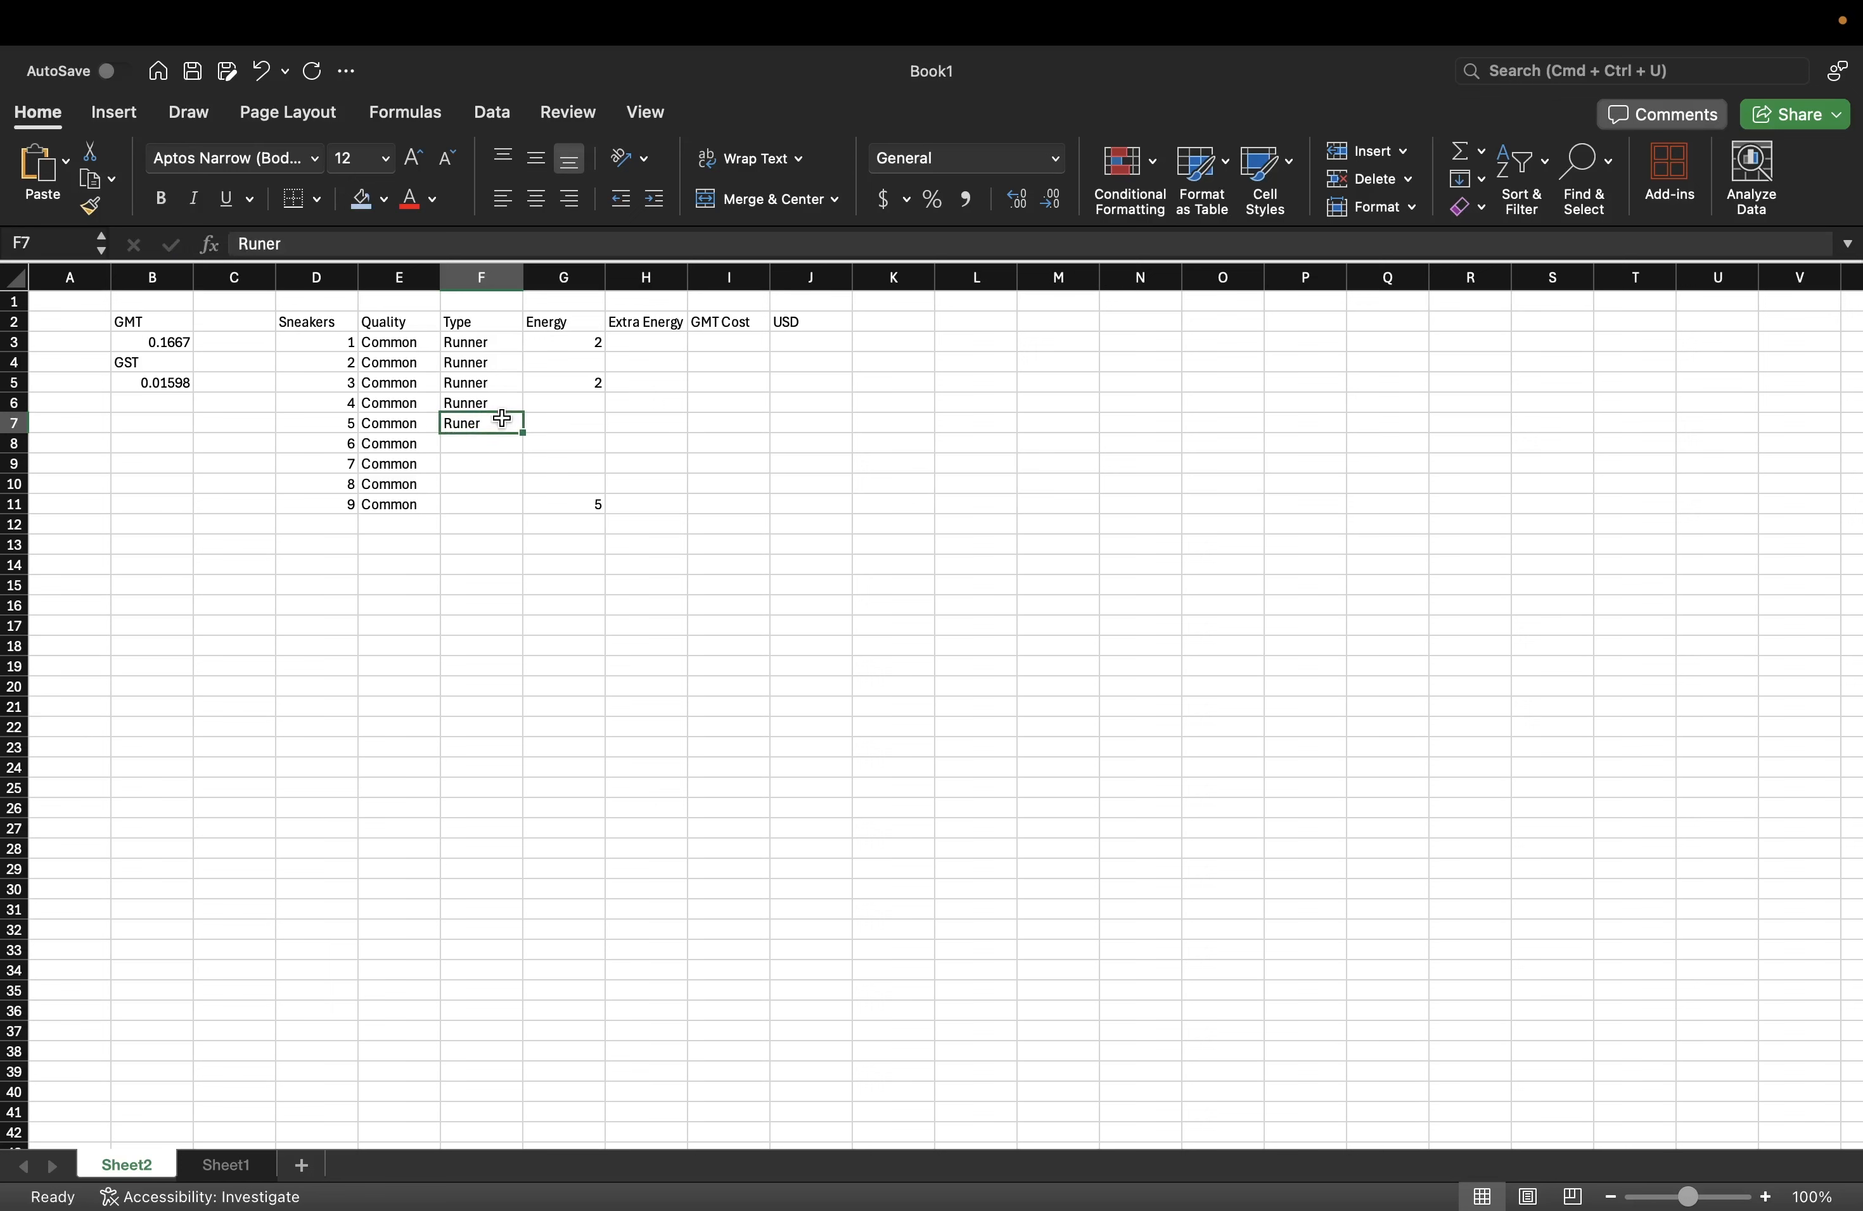
{"action": "type", "text": "Runner"}
{"action": "key", "text": "Return"}
{"action": "left_click", "coordinate": [502, 419]}
{"action": "left_click_drag", "start_coordinate": [523, 432], "coordinate": [520, 510]}
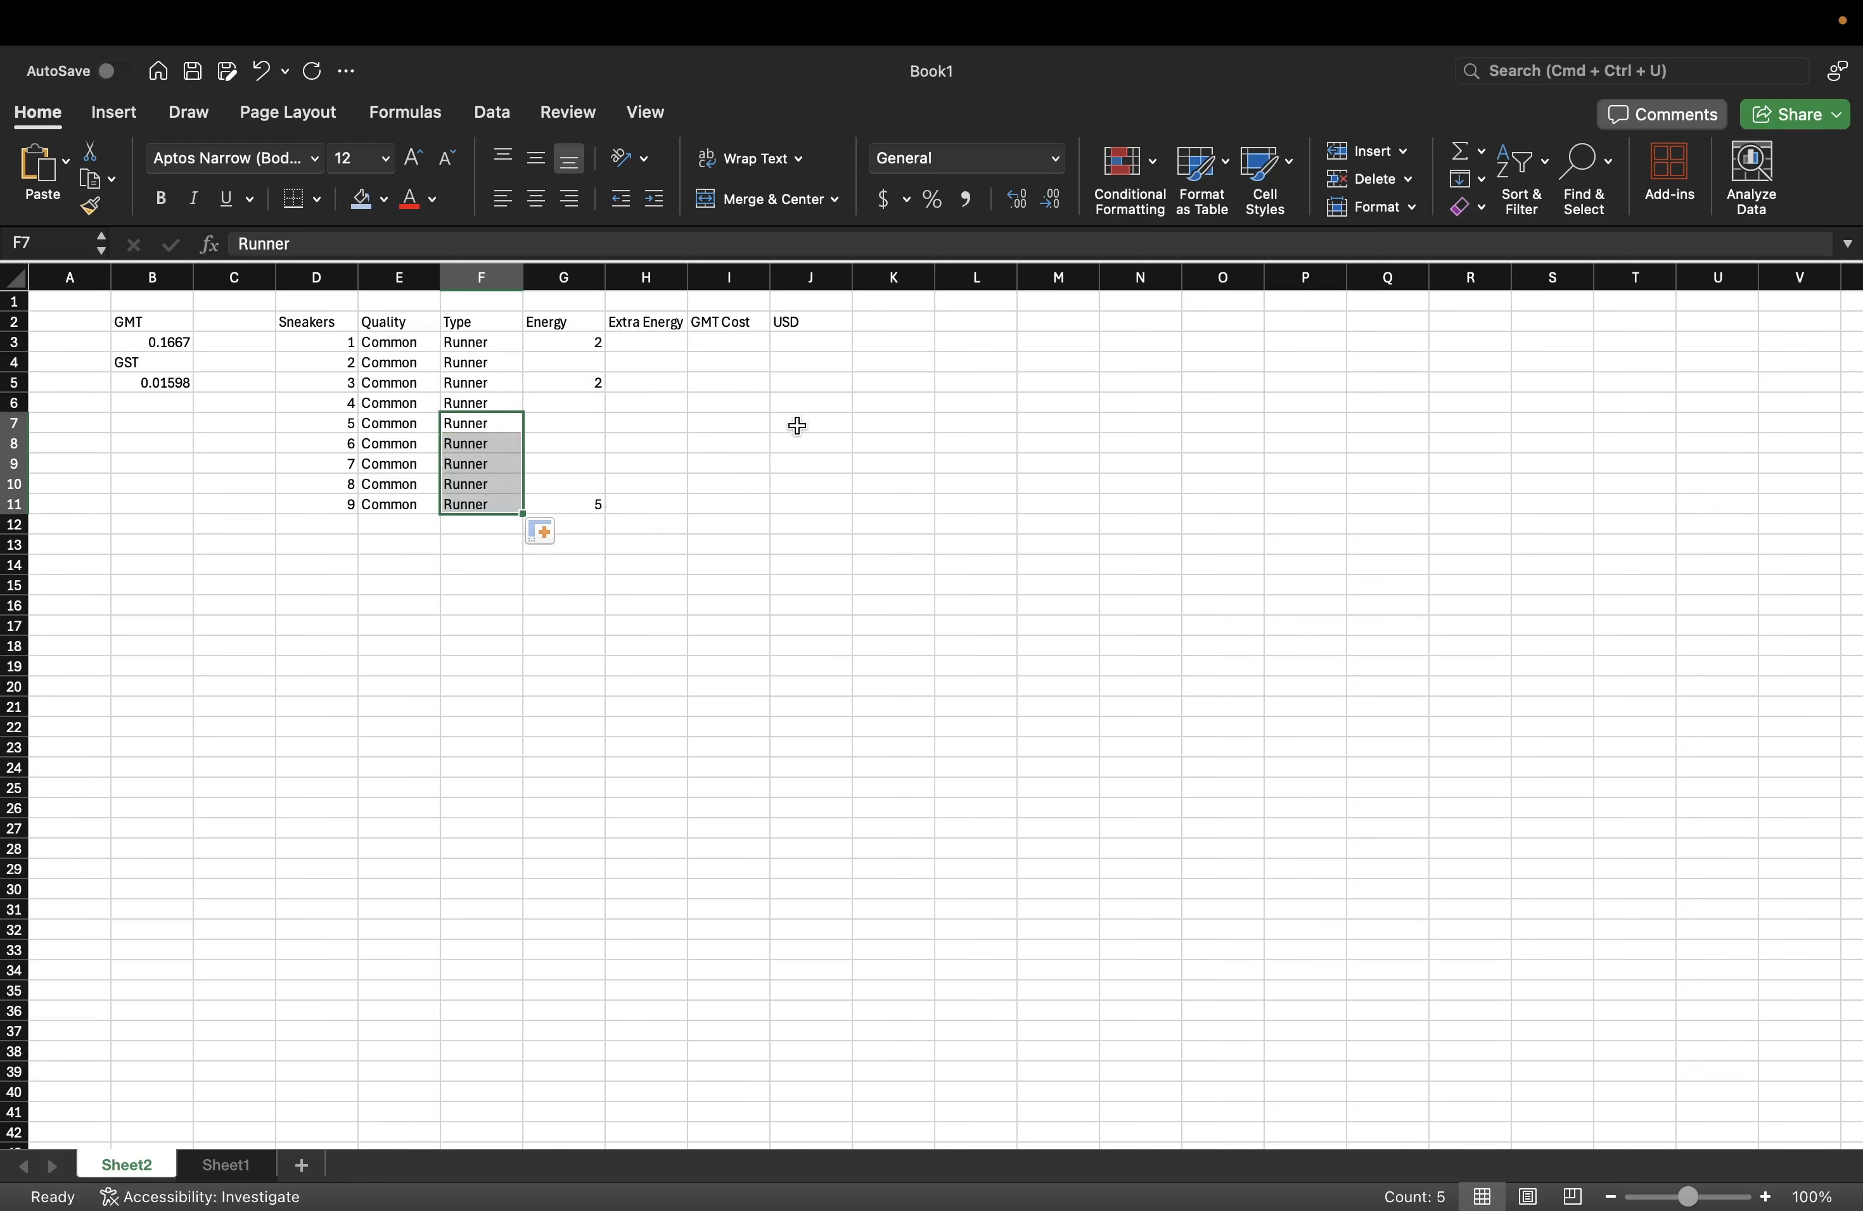
- Change the third sneaker's quality in E5 to Uncommon
{"action": "left_click", "coordinate": [703, 422]}
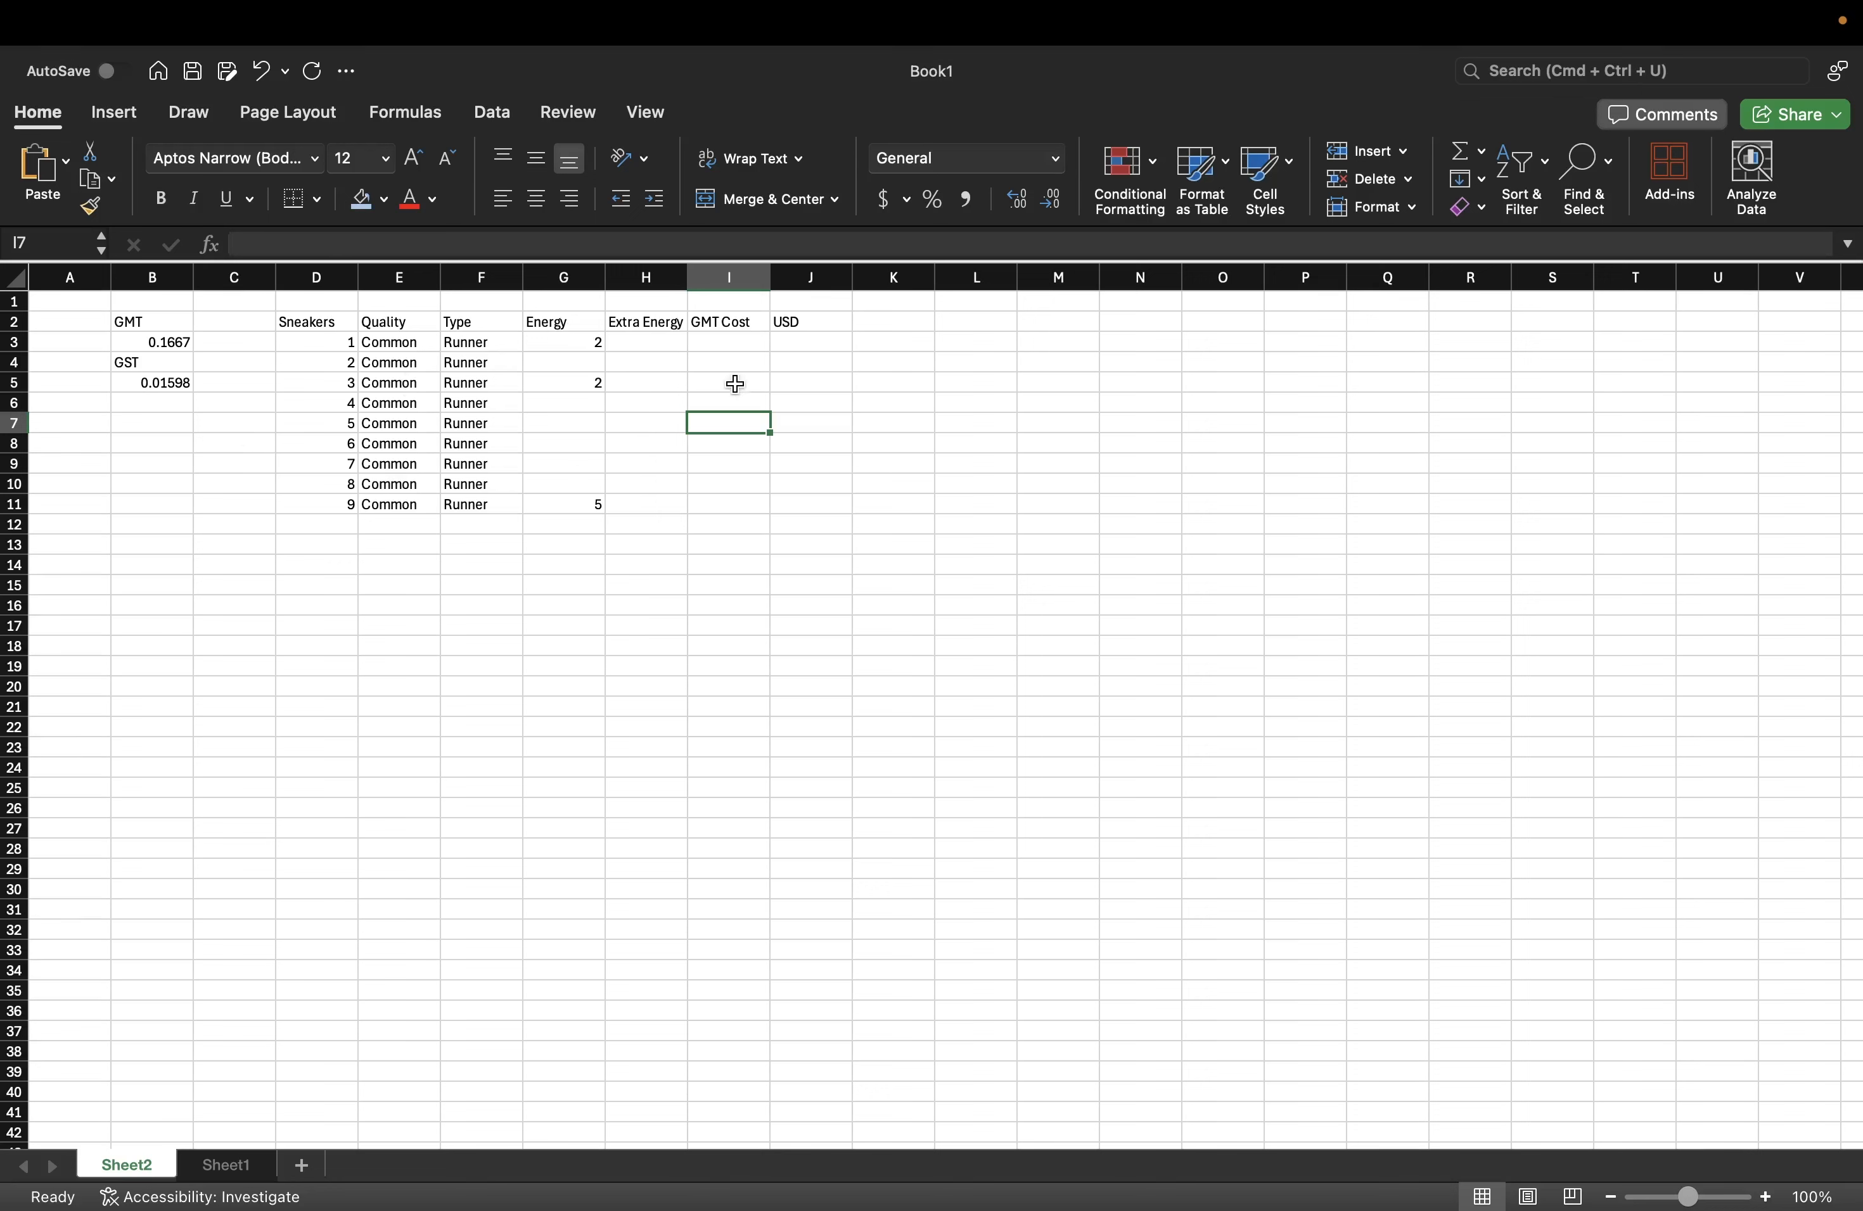
{"action": "left_click", "coordinate": [404, 382]}
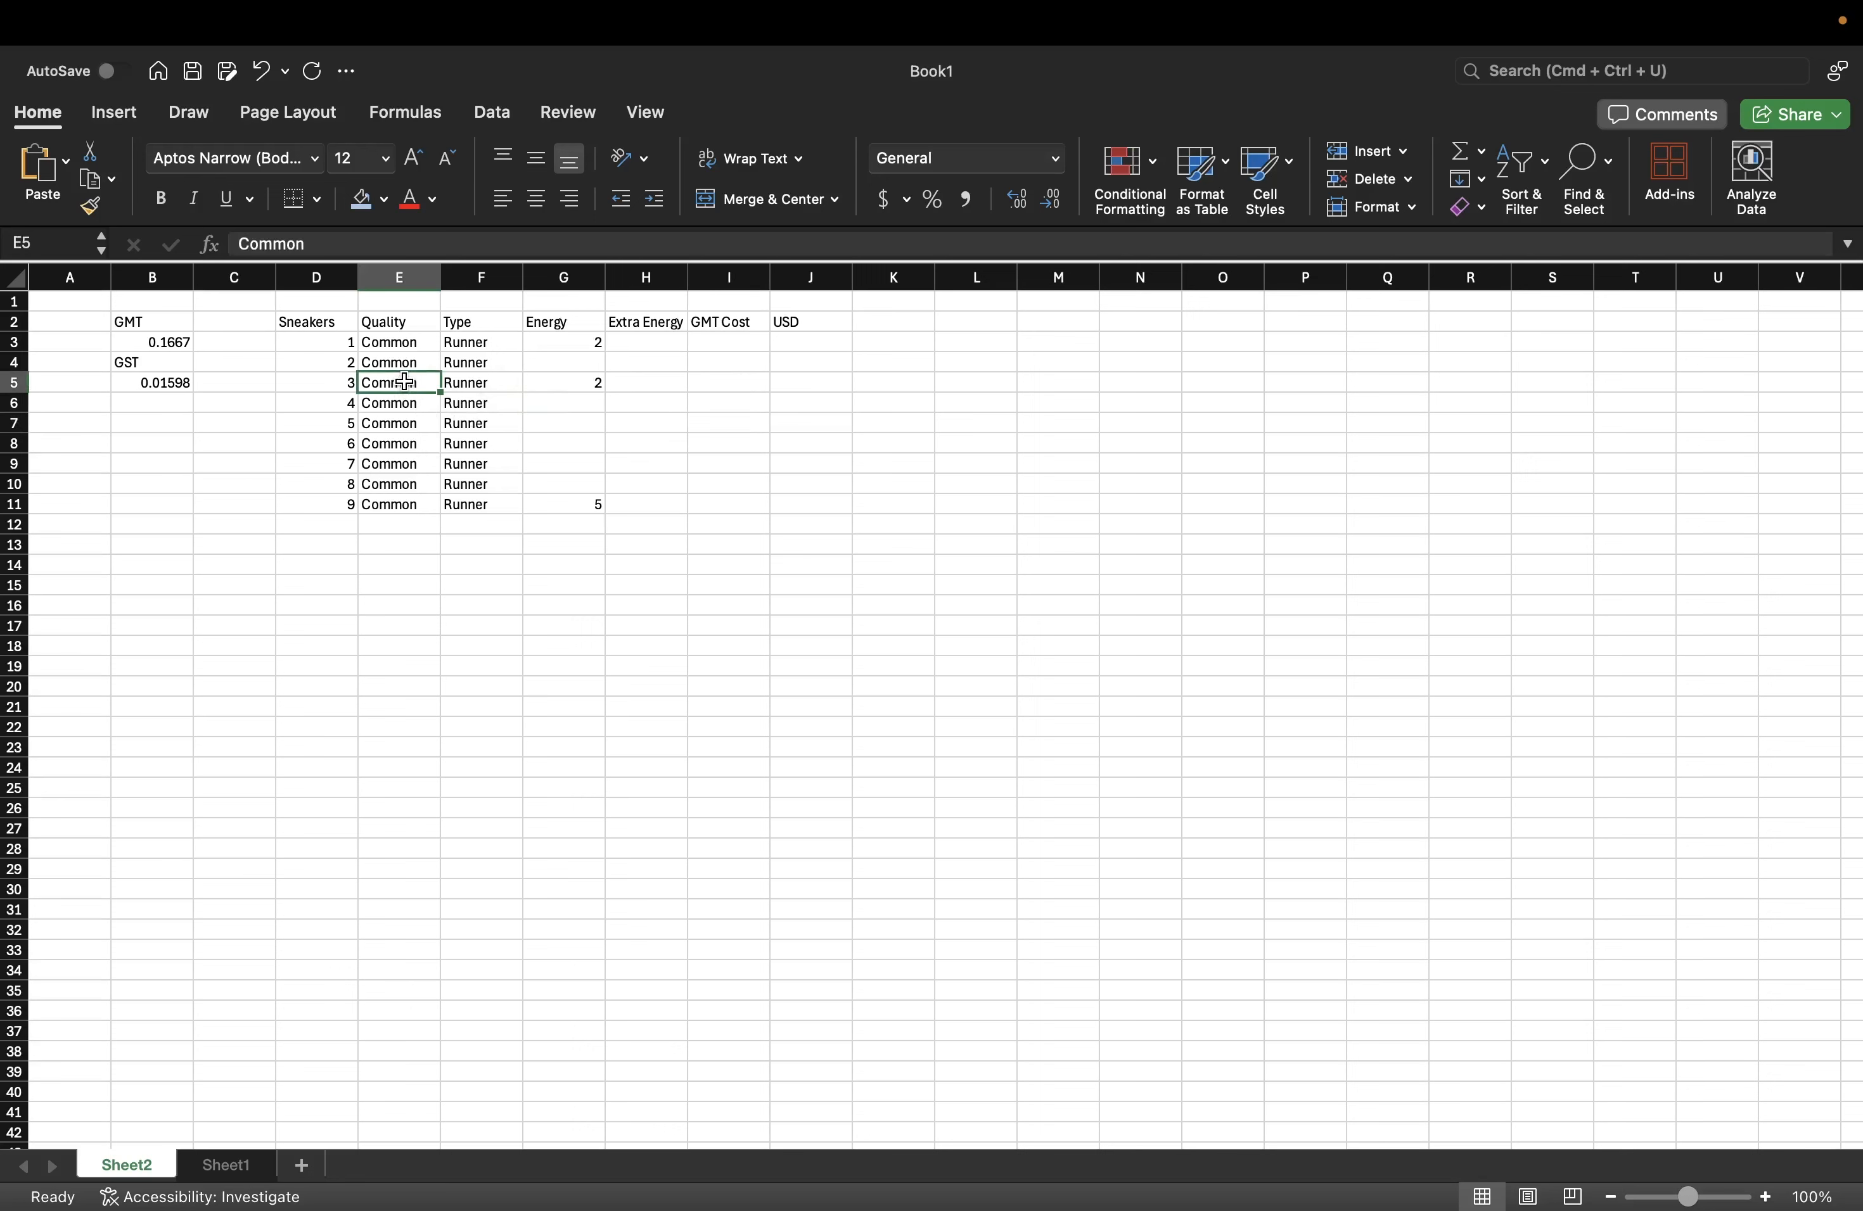
{"action": "type", "text": "Uncommo"}
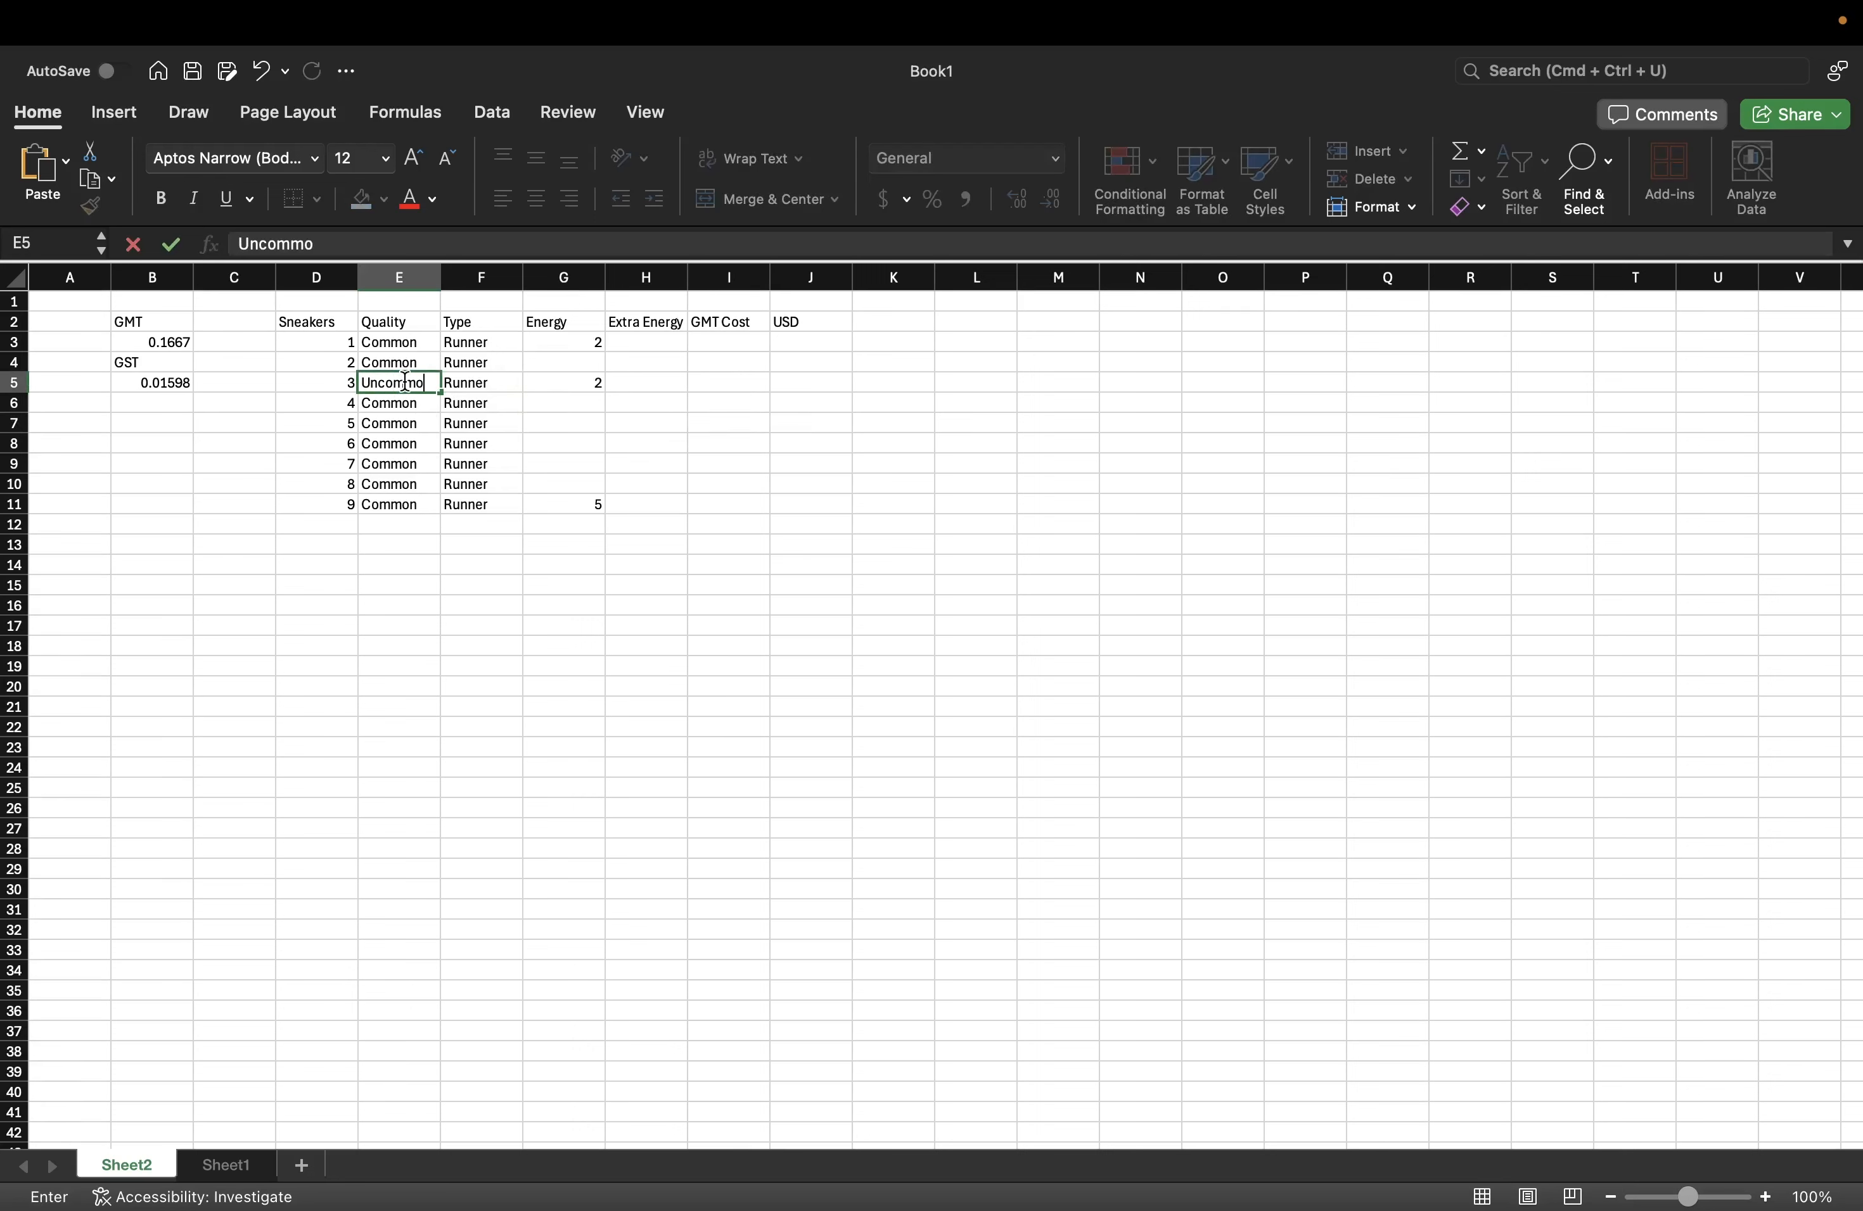
{"action": "key", "text": "Tab"}
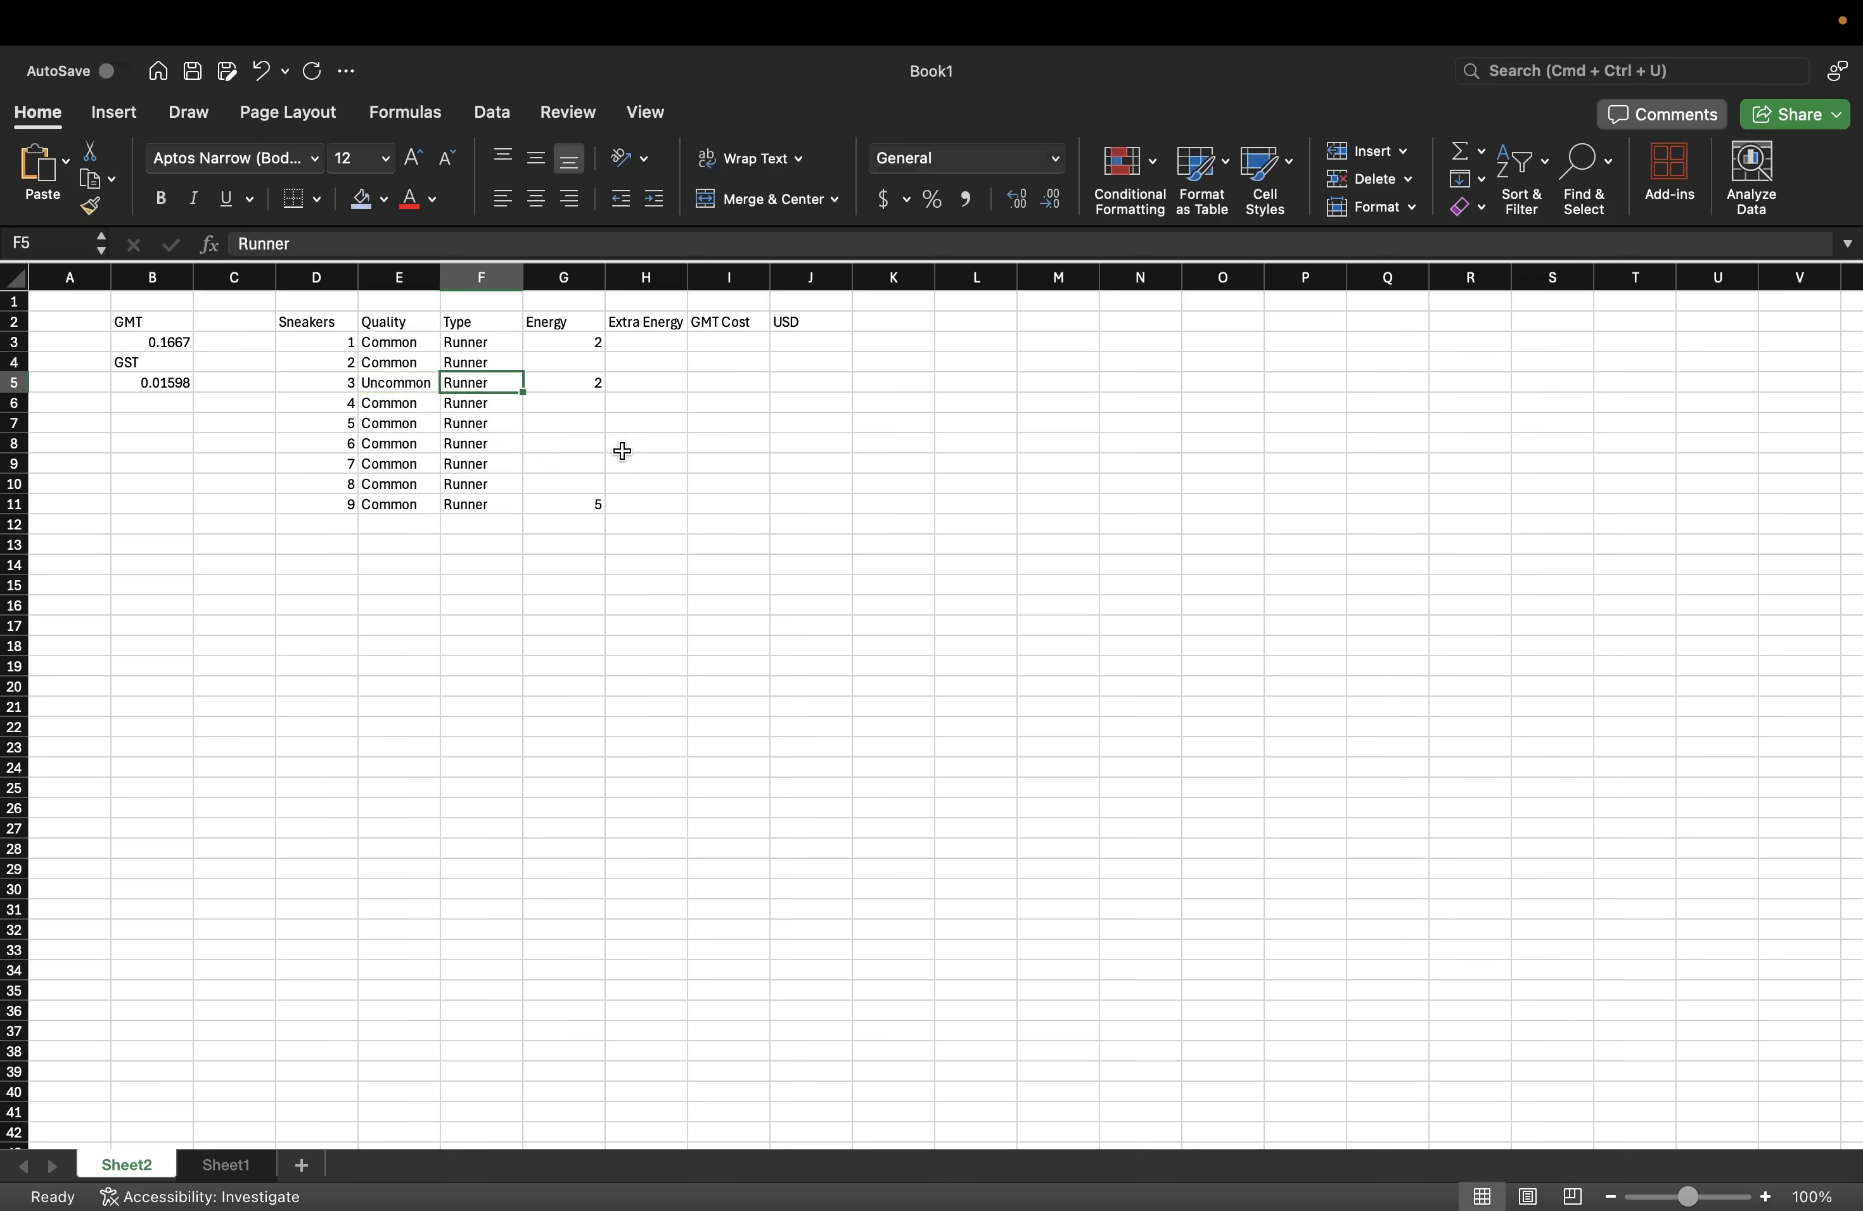
- Switch to the browser and compare the base efficiency and GMT price of the Uncommon Jogger listings
{"action": "key", "text": "super+Tab"}
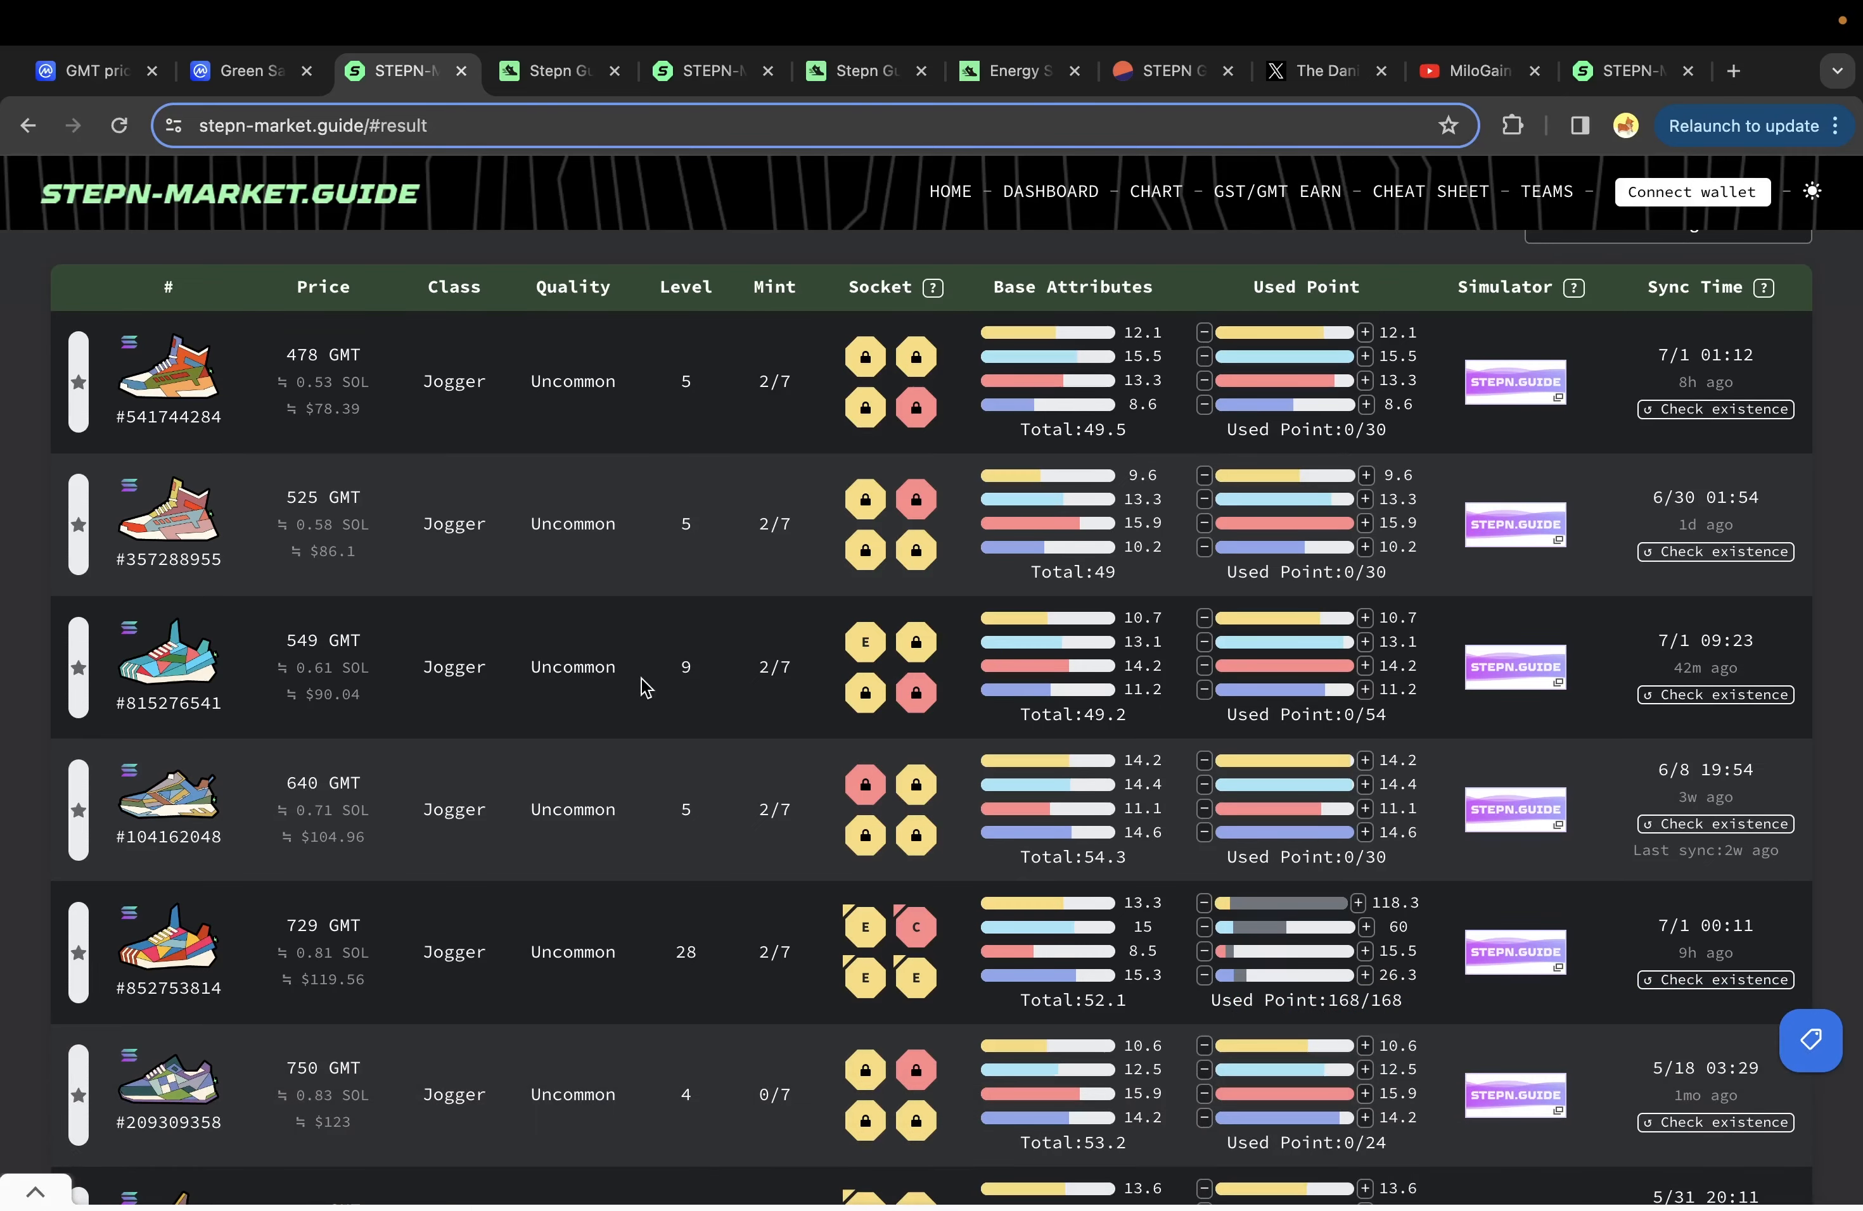
{"action": "scroll", "coordinate": [599, 831], "scroll_direction": "down", "scroll_amount": 1}
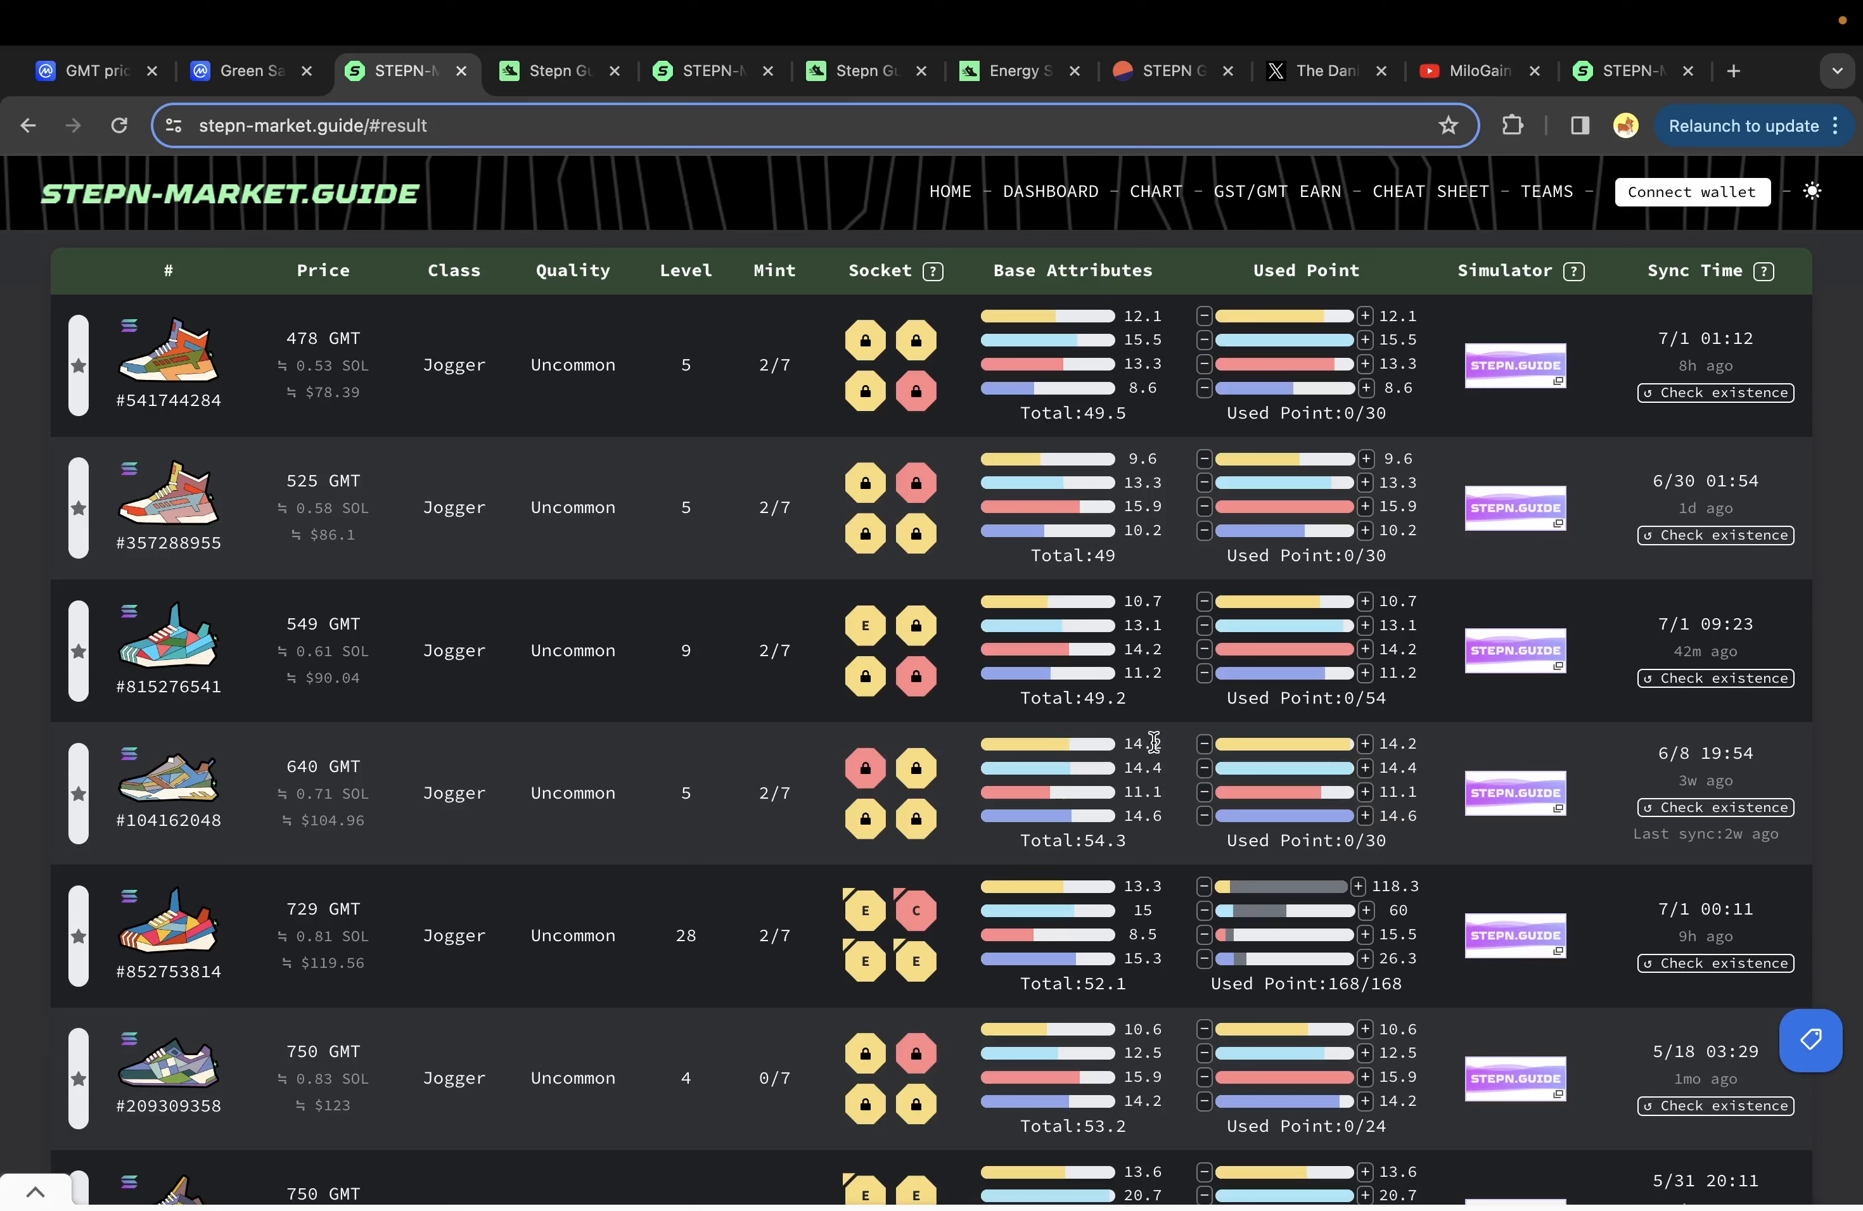
{"action": "left_click_drag", "start_coordinate": [1162, 742], "coordinate": [1127, 740]}
{"action": "left_click_drag", "start_coordinate": [1162, 315], "coordinate": [1140, 314]}
{"action": "left_click_drag", "start_coordinate": [284, 767], "coordinate": [364, 769]}
- Return to Excel and change the third sneaker's type in F5 to Jogger
{"action": "key", "text": "ctrl+Left"}
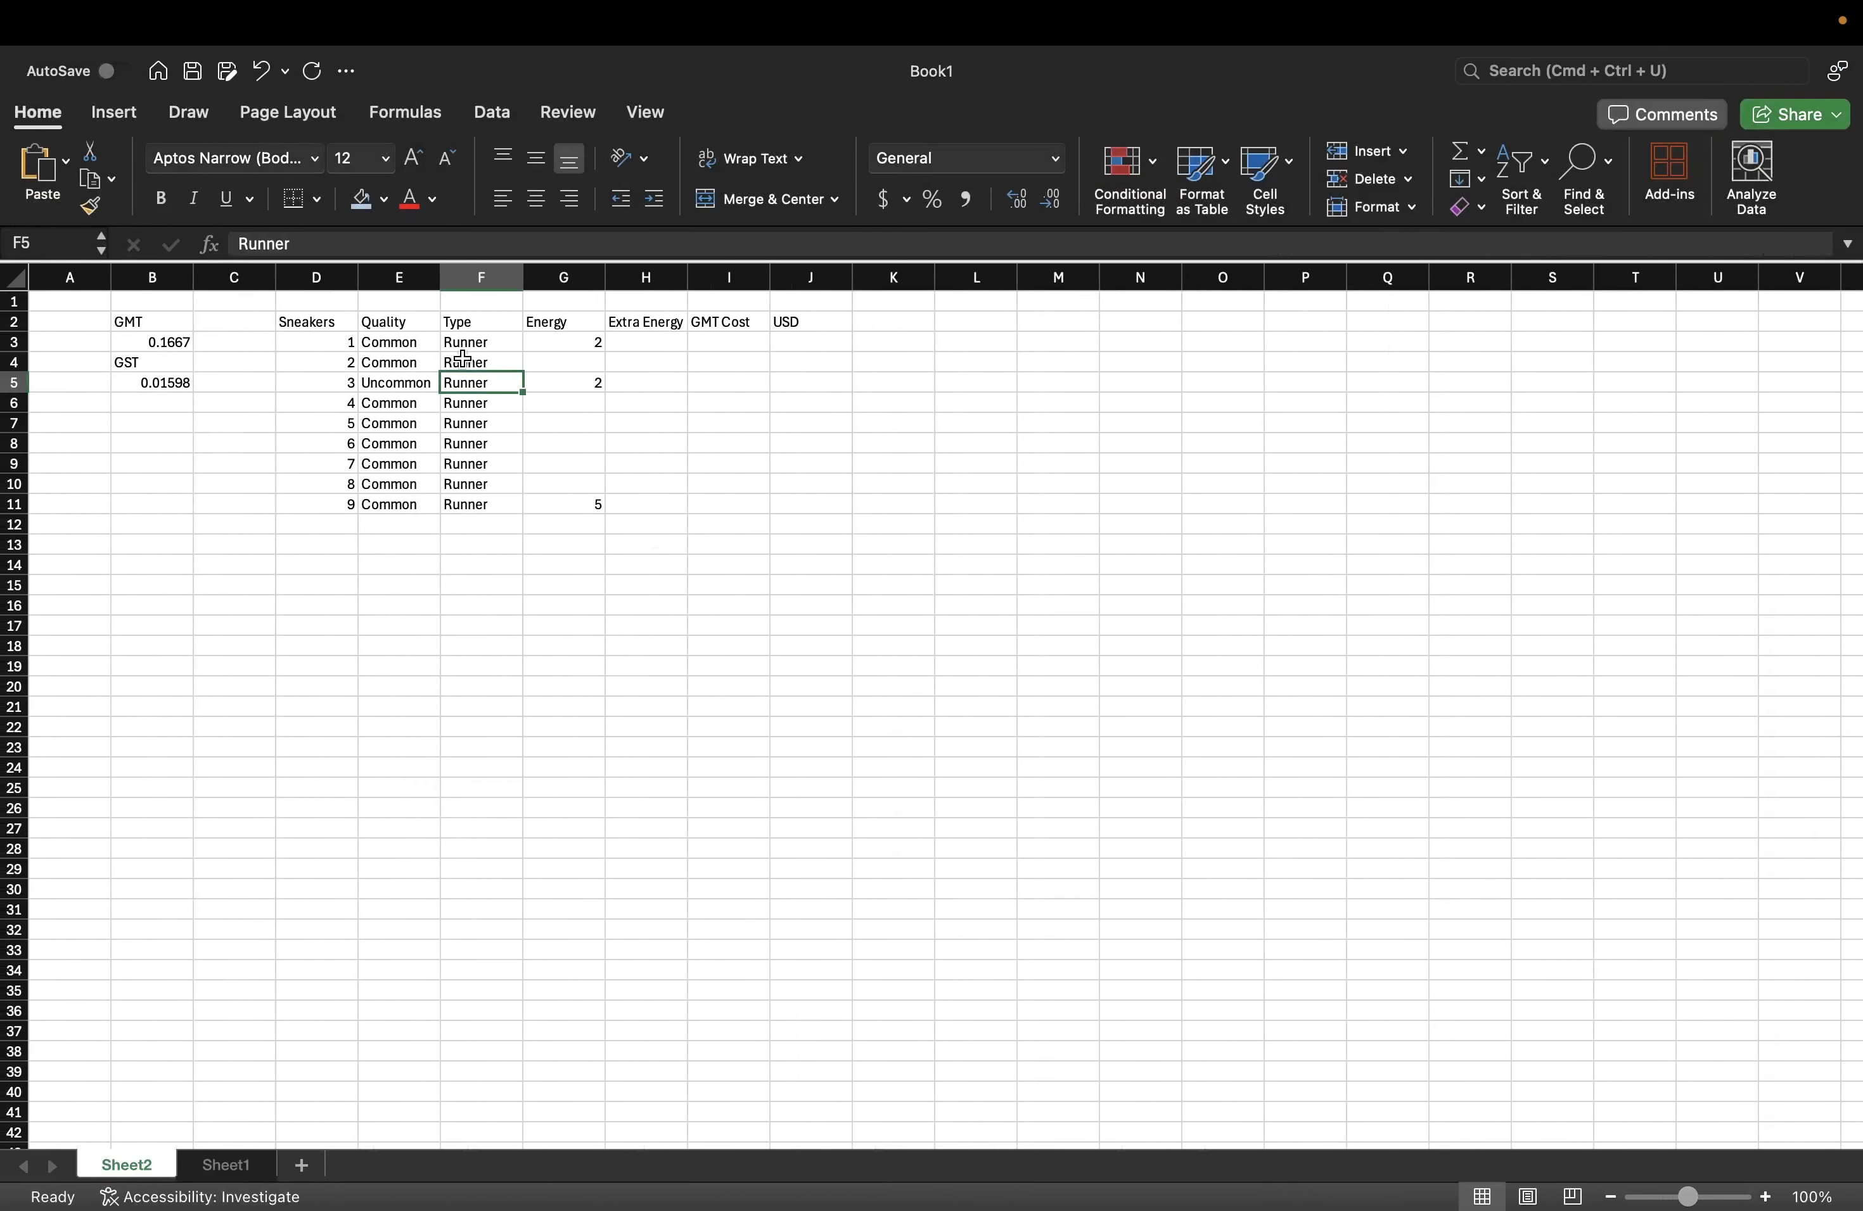
{"action": "type", "text": "Jogger"}
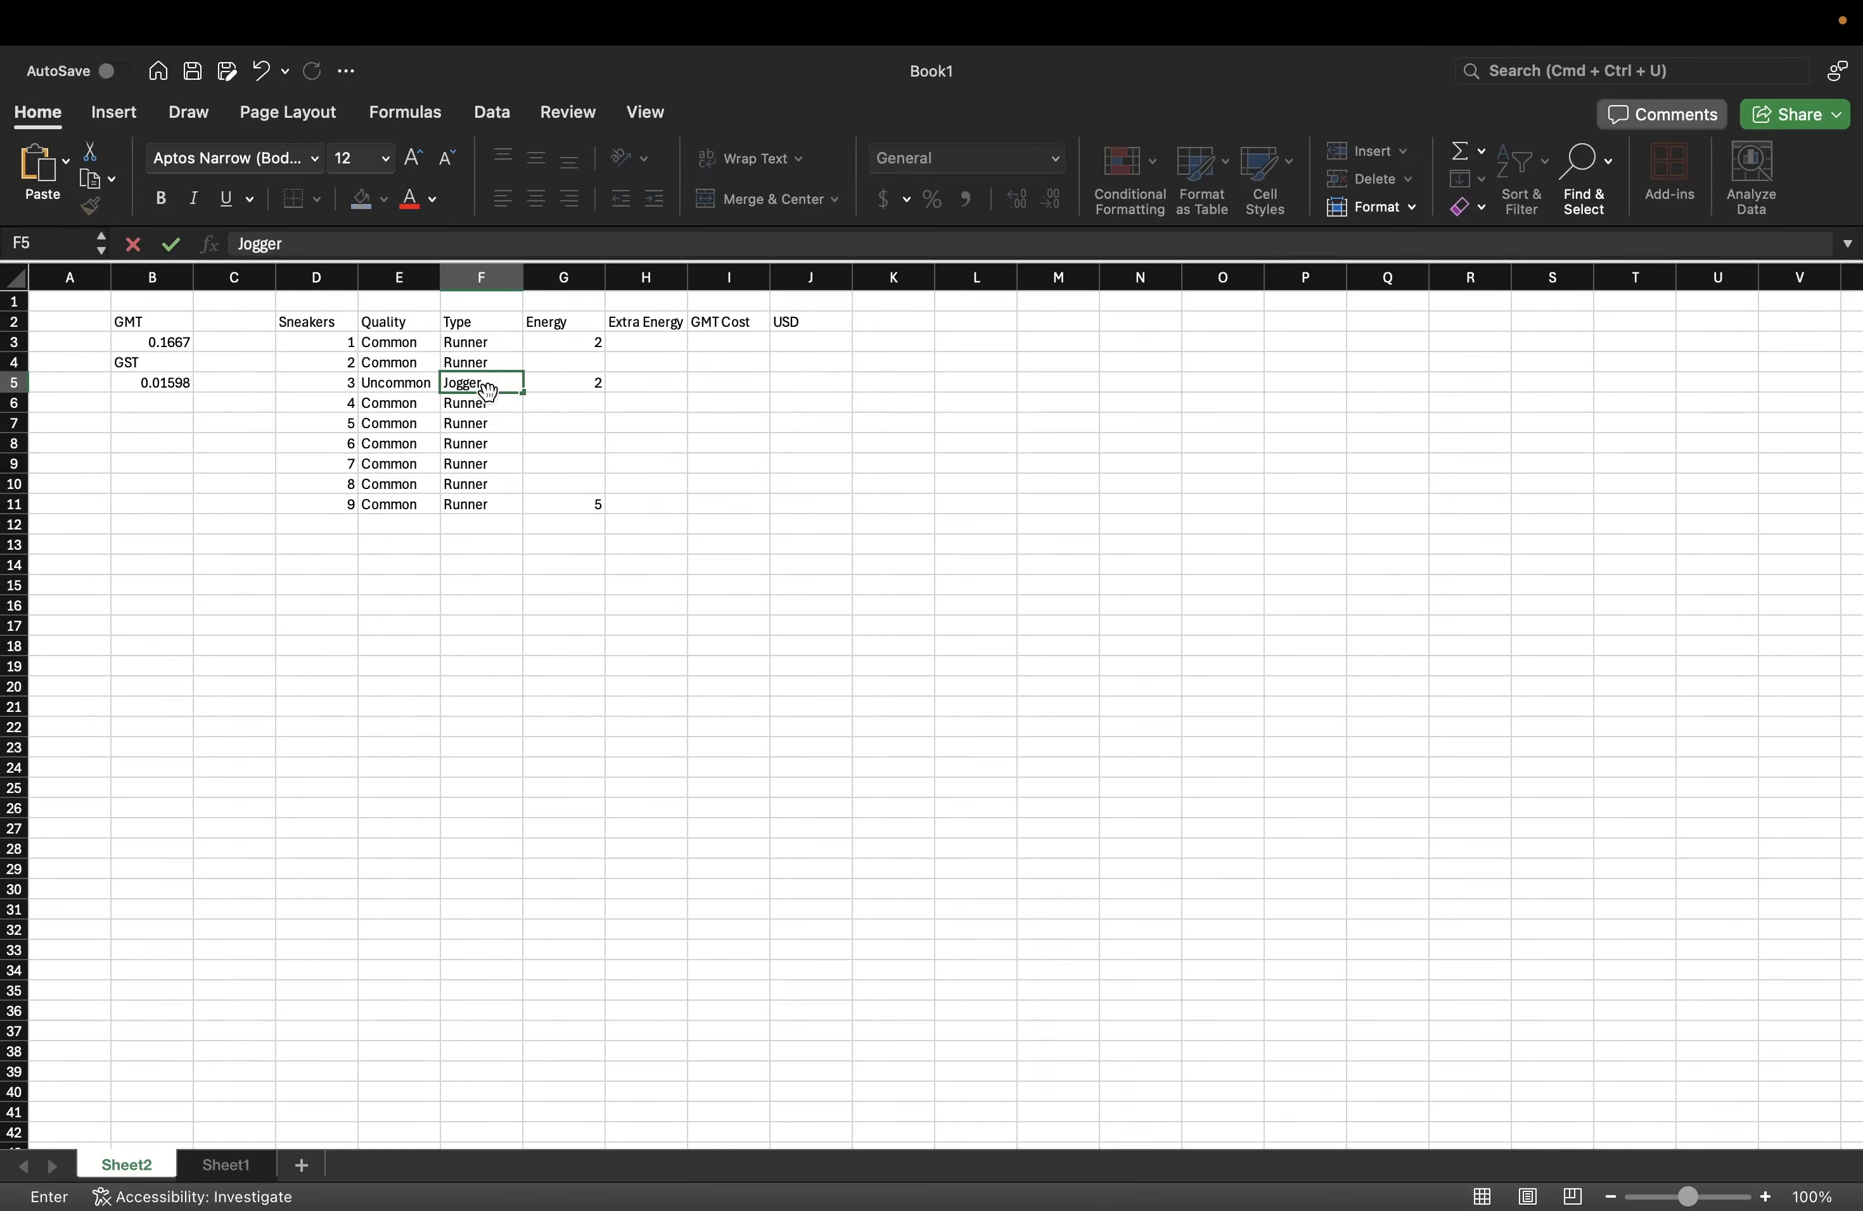
{"action": "key", "text": "Tab"}
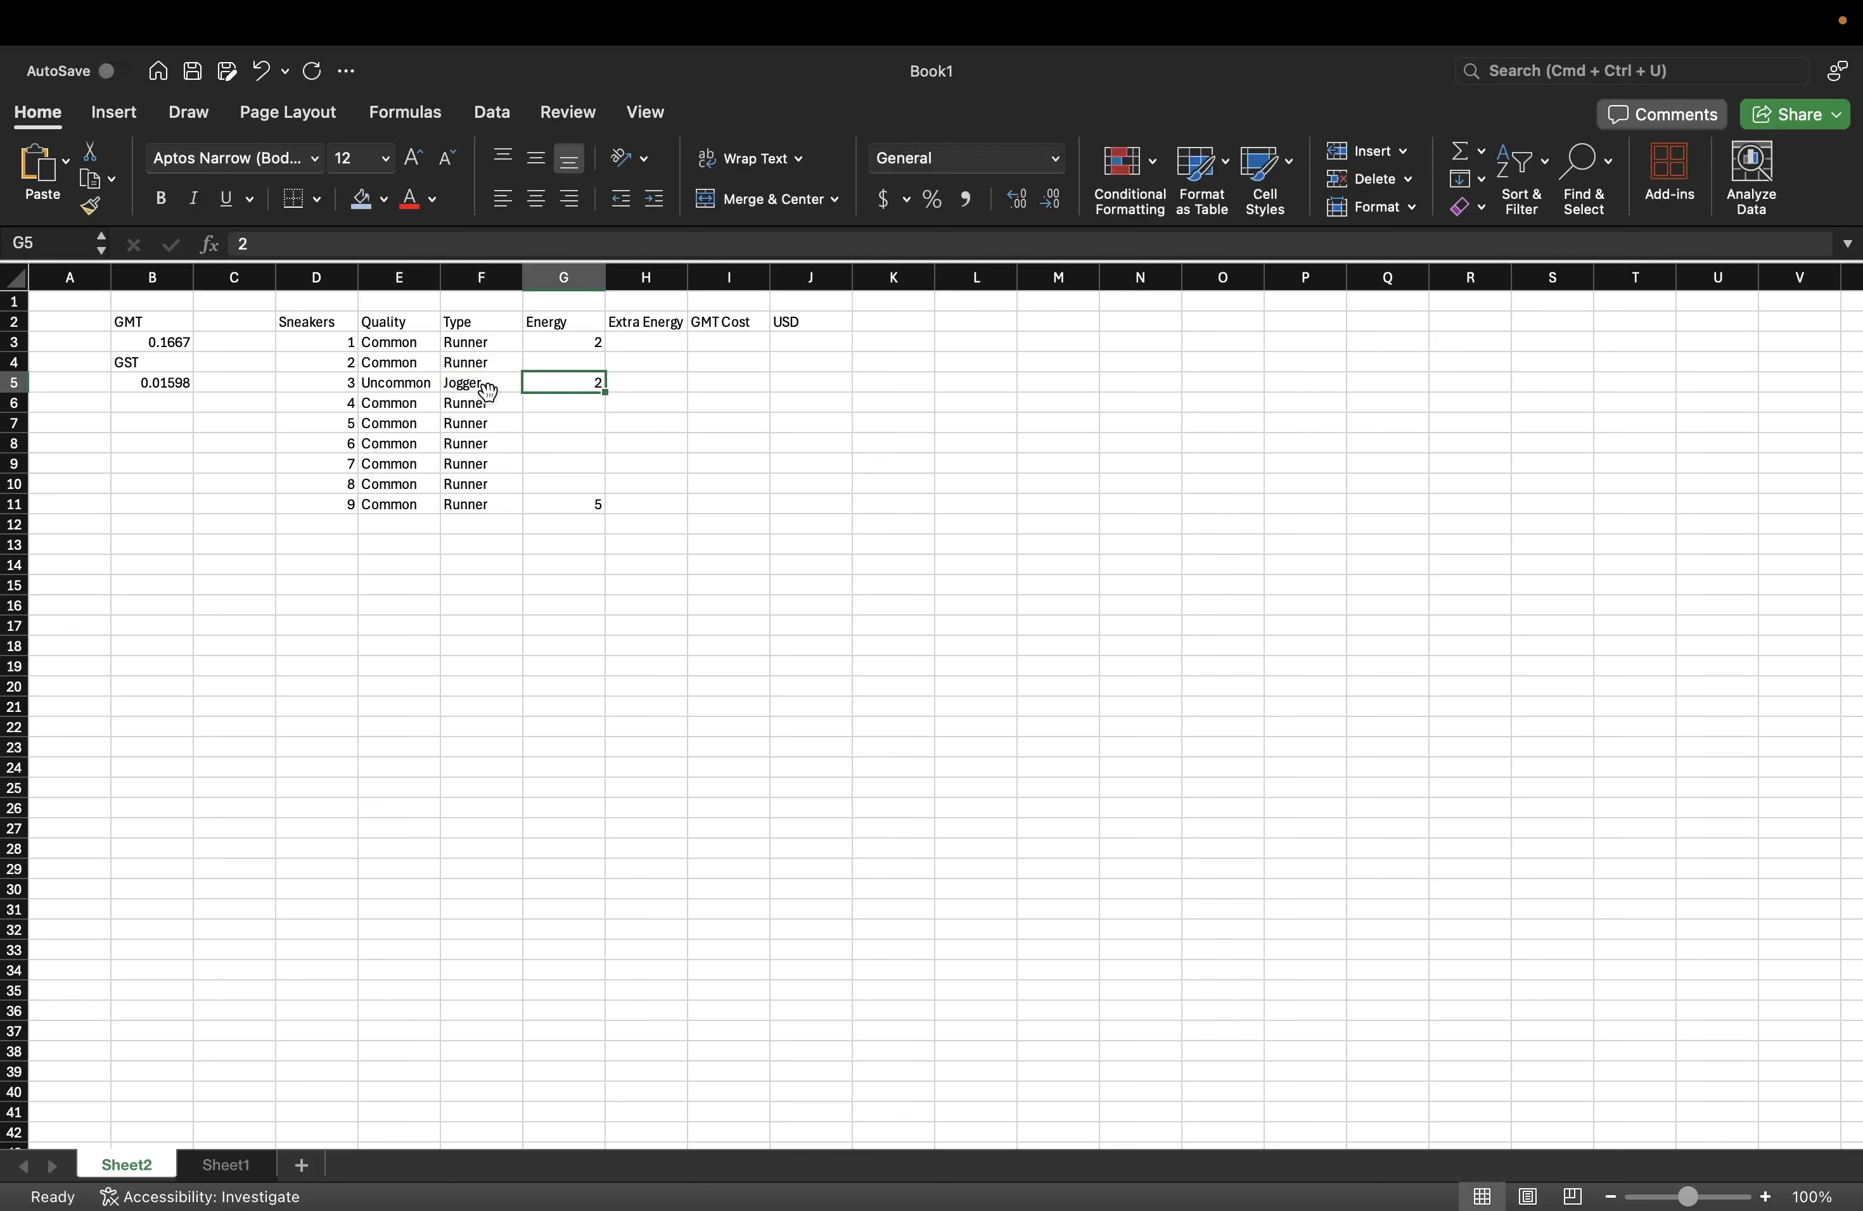
- Enter a GMT cost of 640 in I5 and an extra energy of 1 in H5 for the third sneaker
{"action": "key", "text": "Tab"}
{"action": "key", "text": "Tab"}
{"action": "type", "text": "64"}
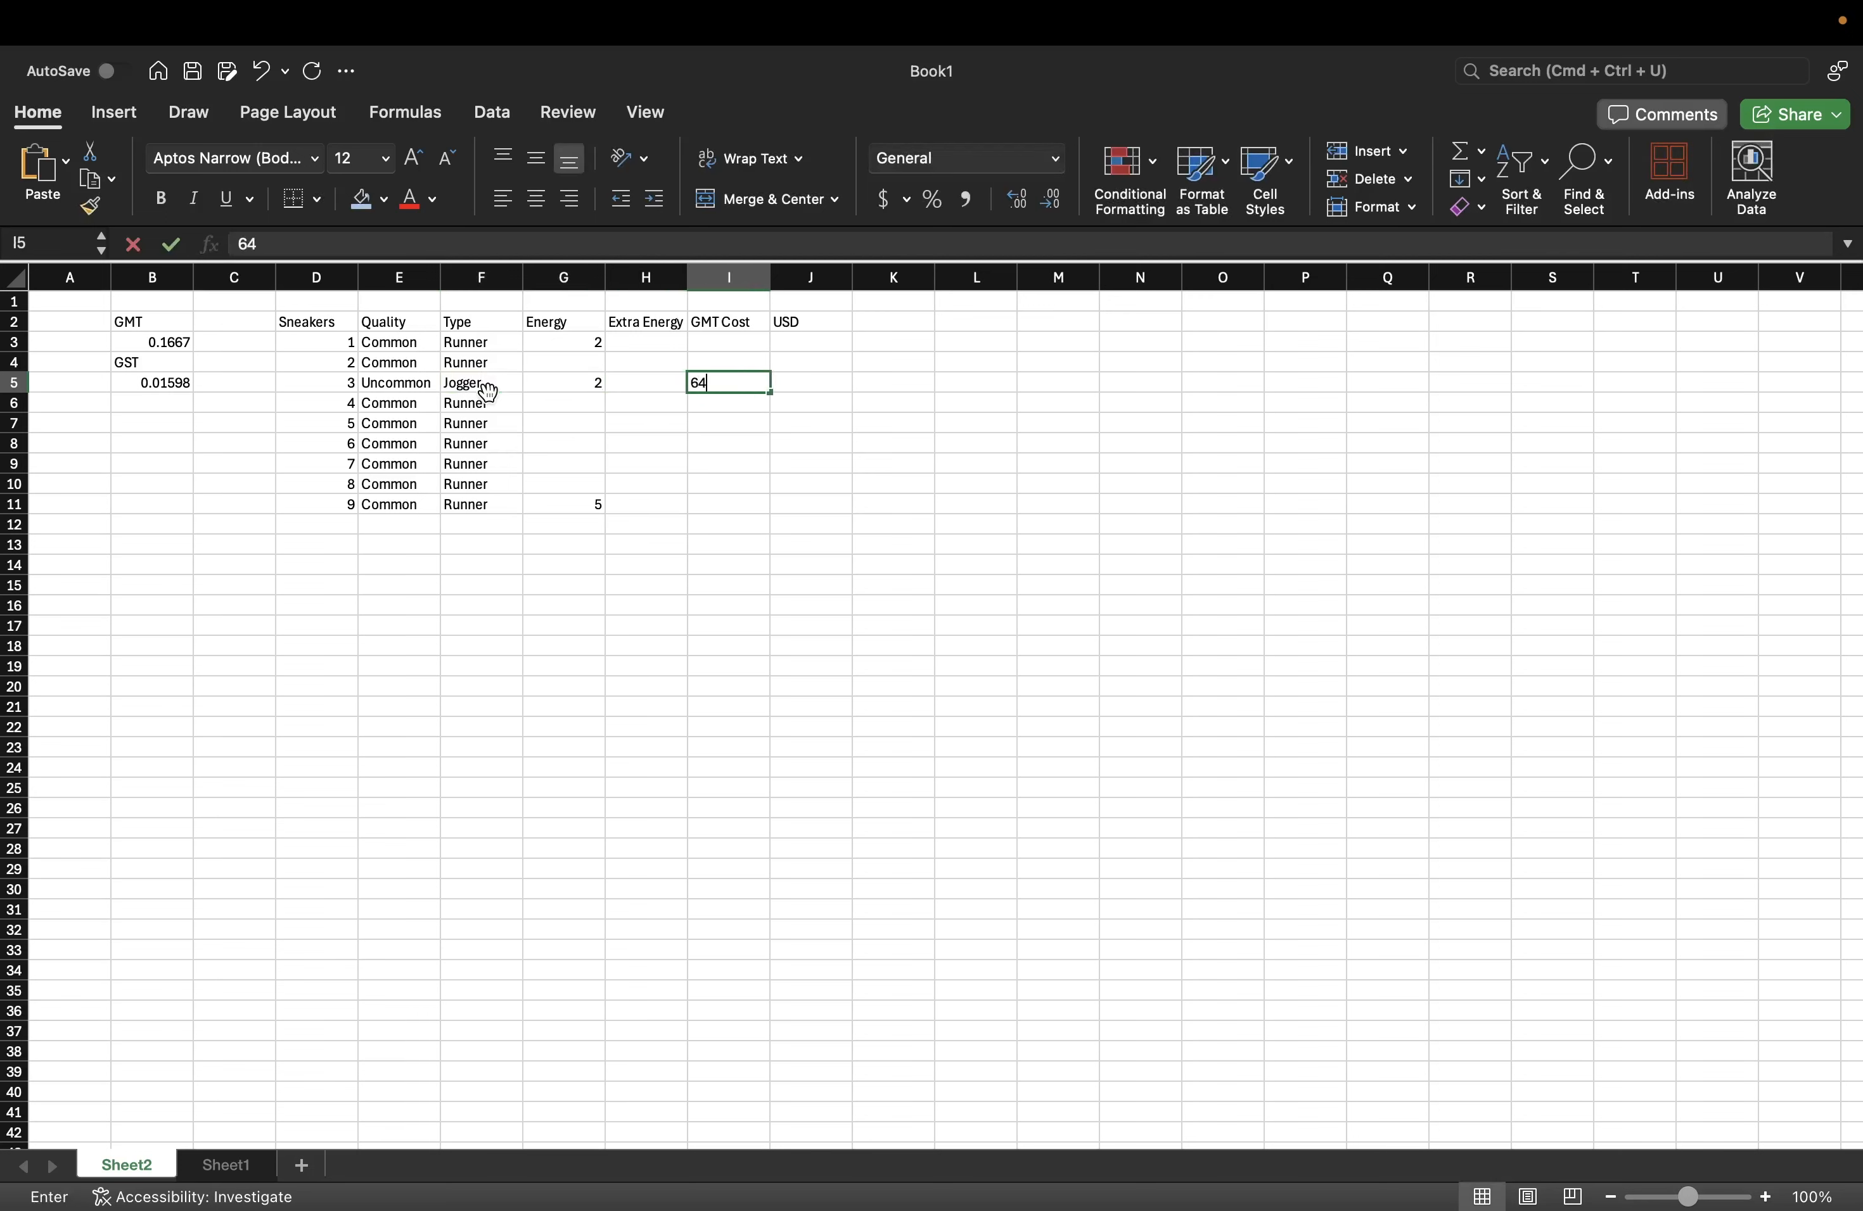
{"action": "type", "text": "0"}
{"action": "left_click", "coordinate": [748, 466]}
{"action": "left_click", "coordinate": [650, 374]}
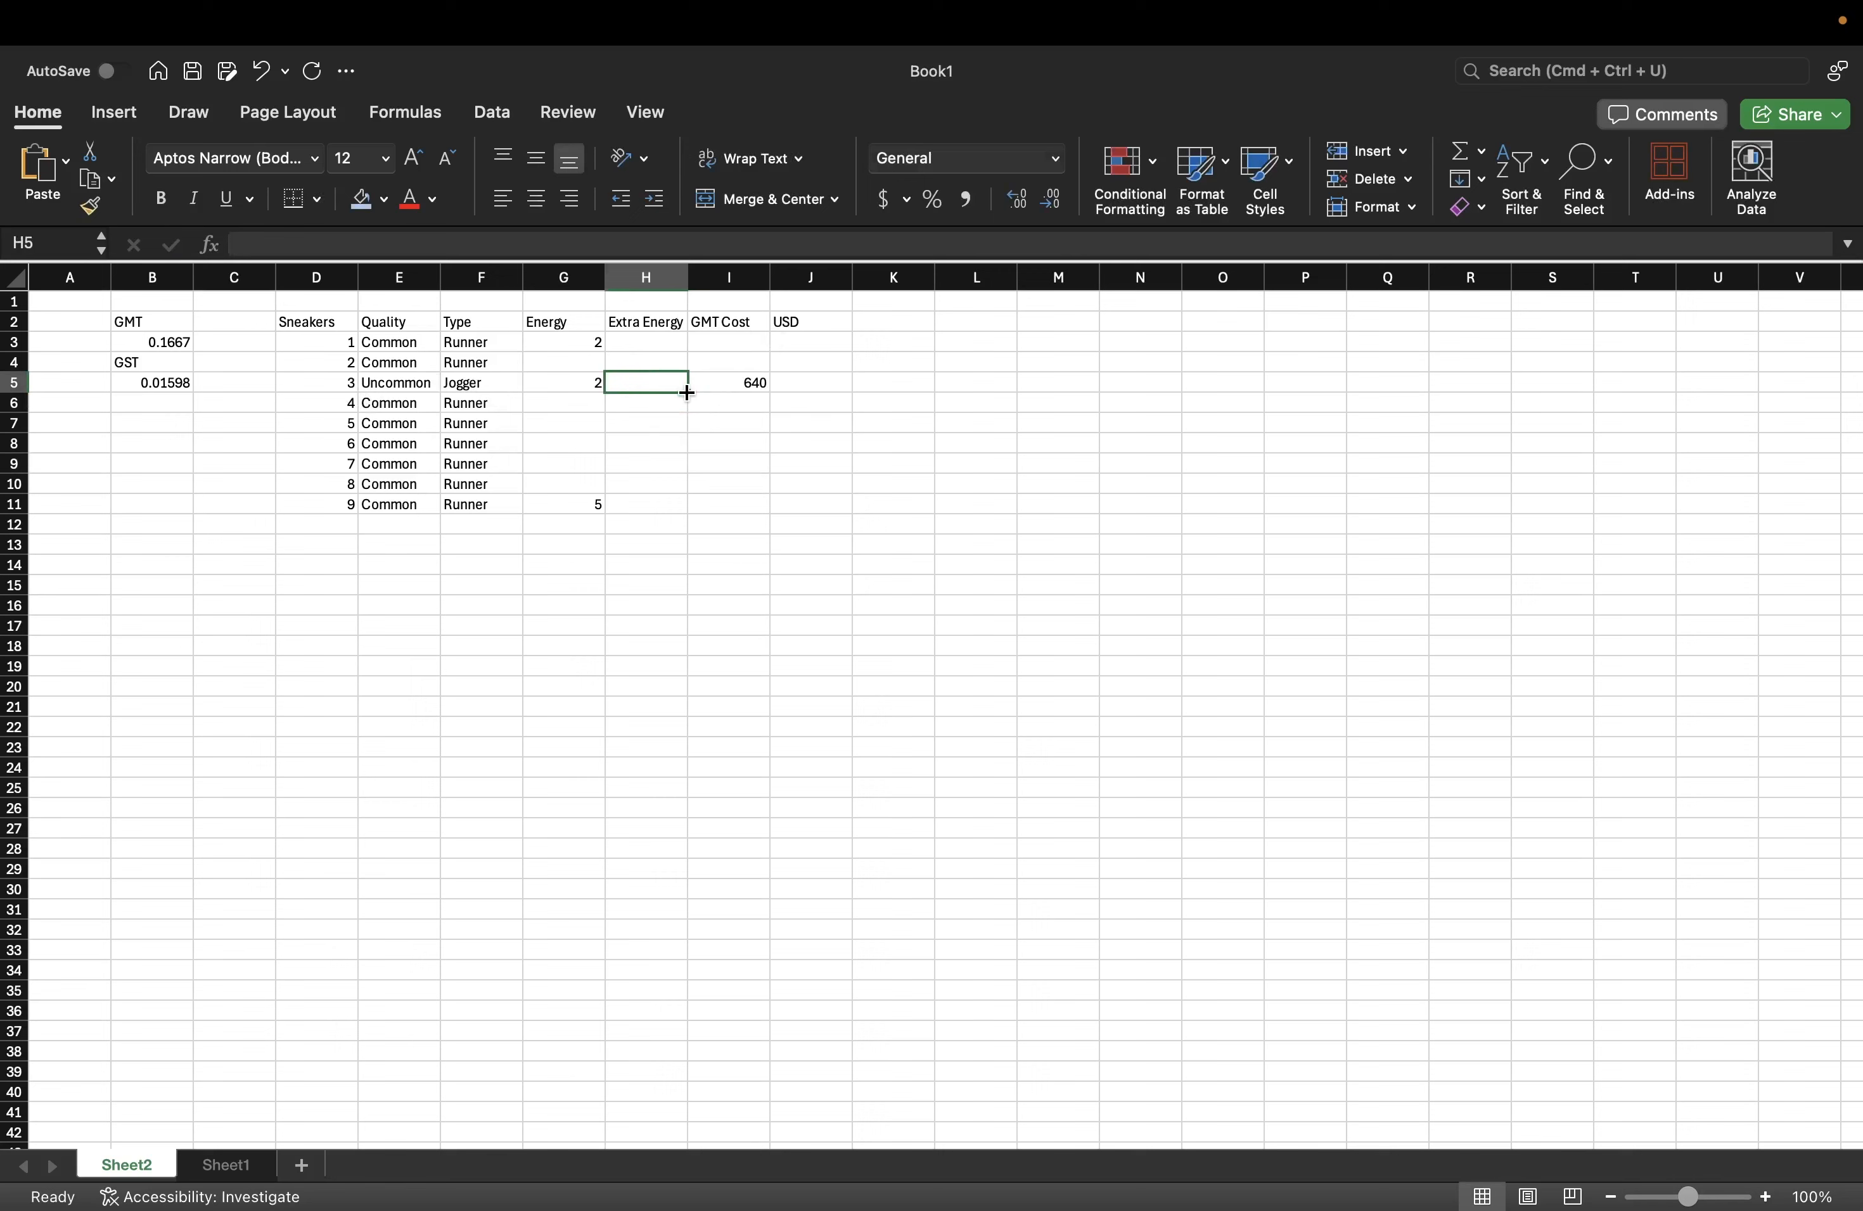
{"action": "type", "text": "1"}
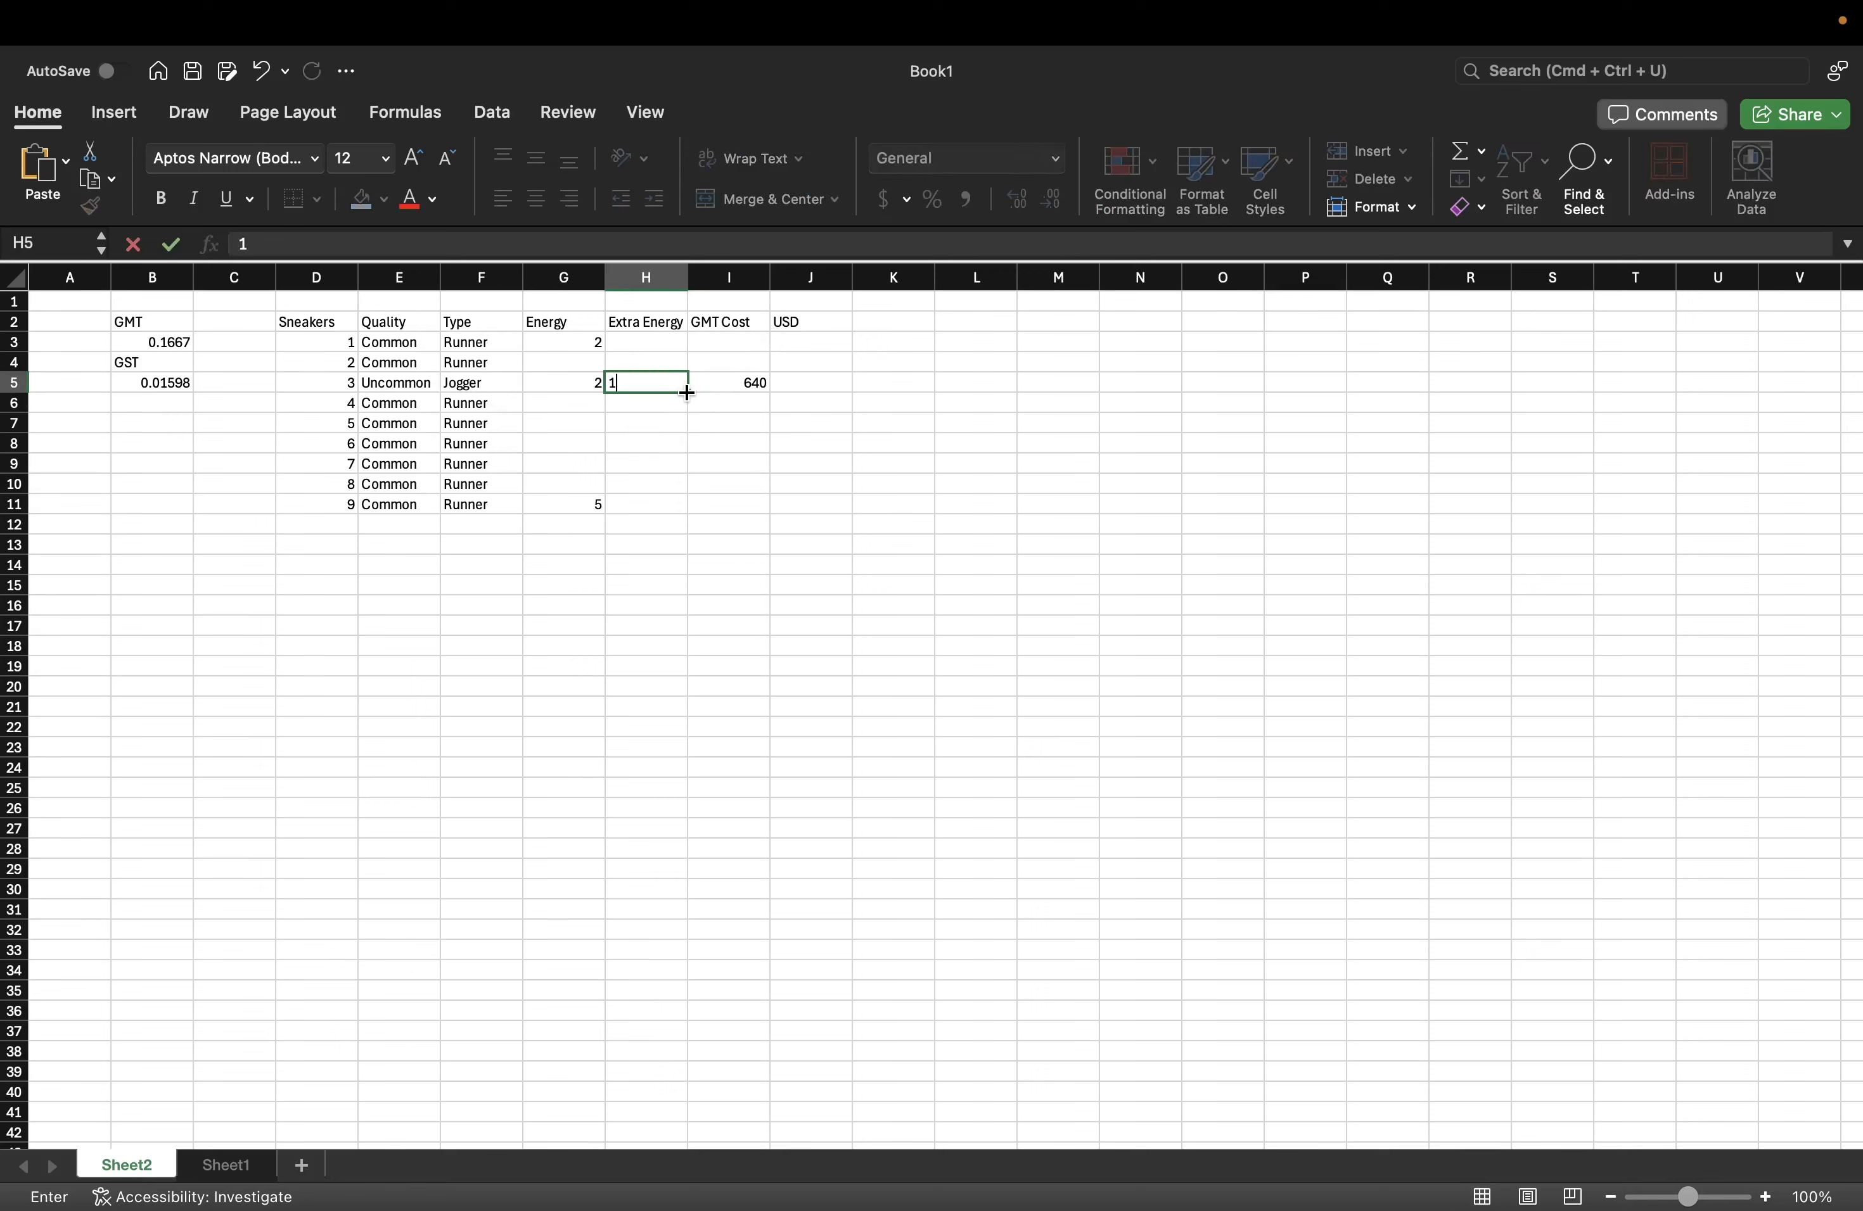
{"action": "key", "text": "Return"}
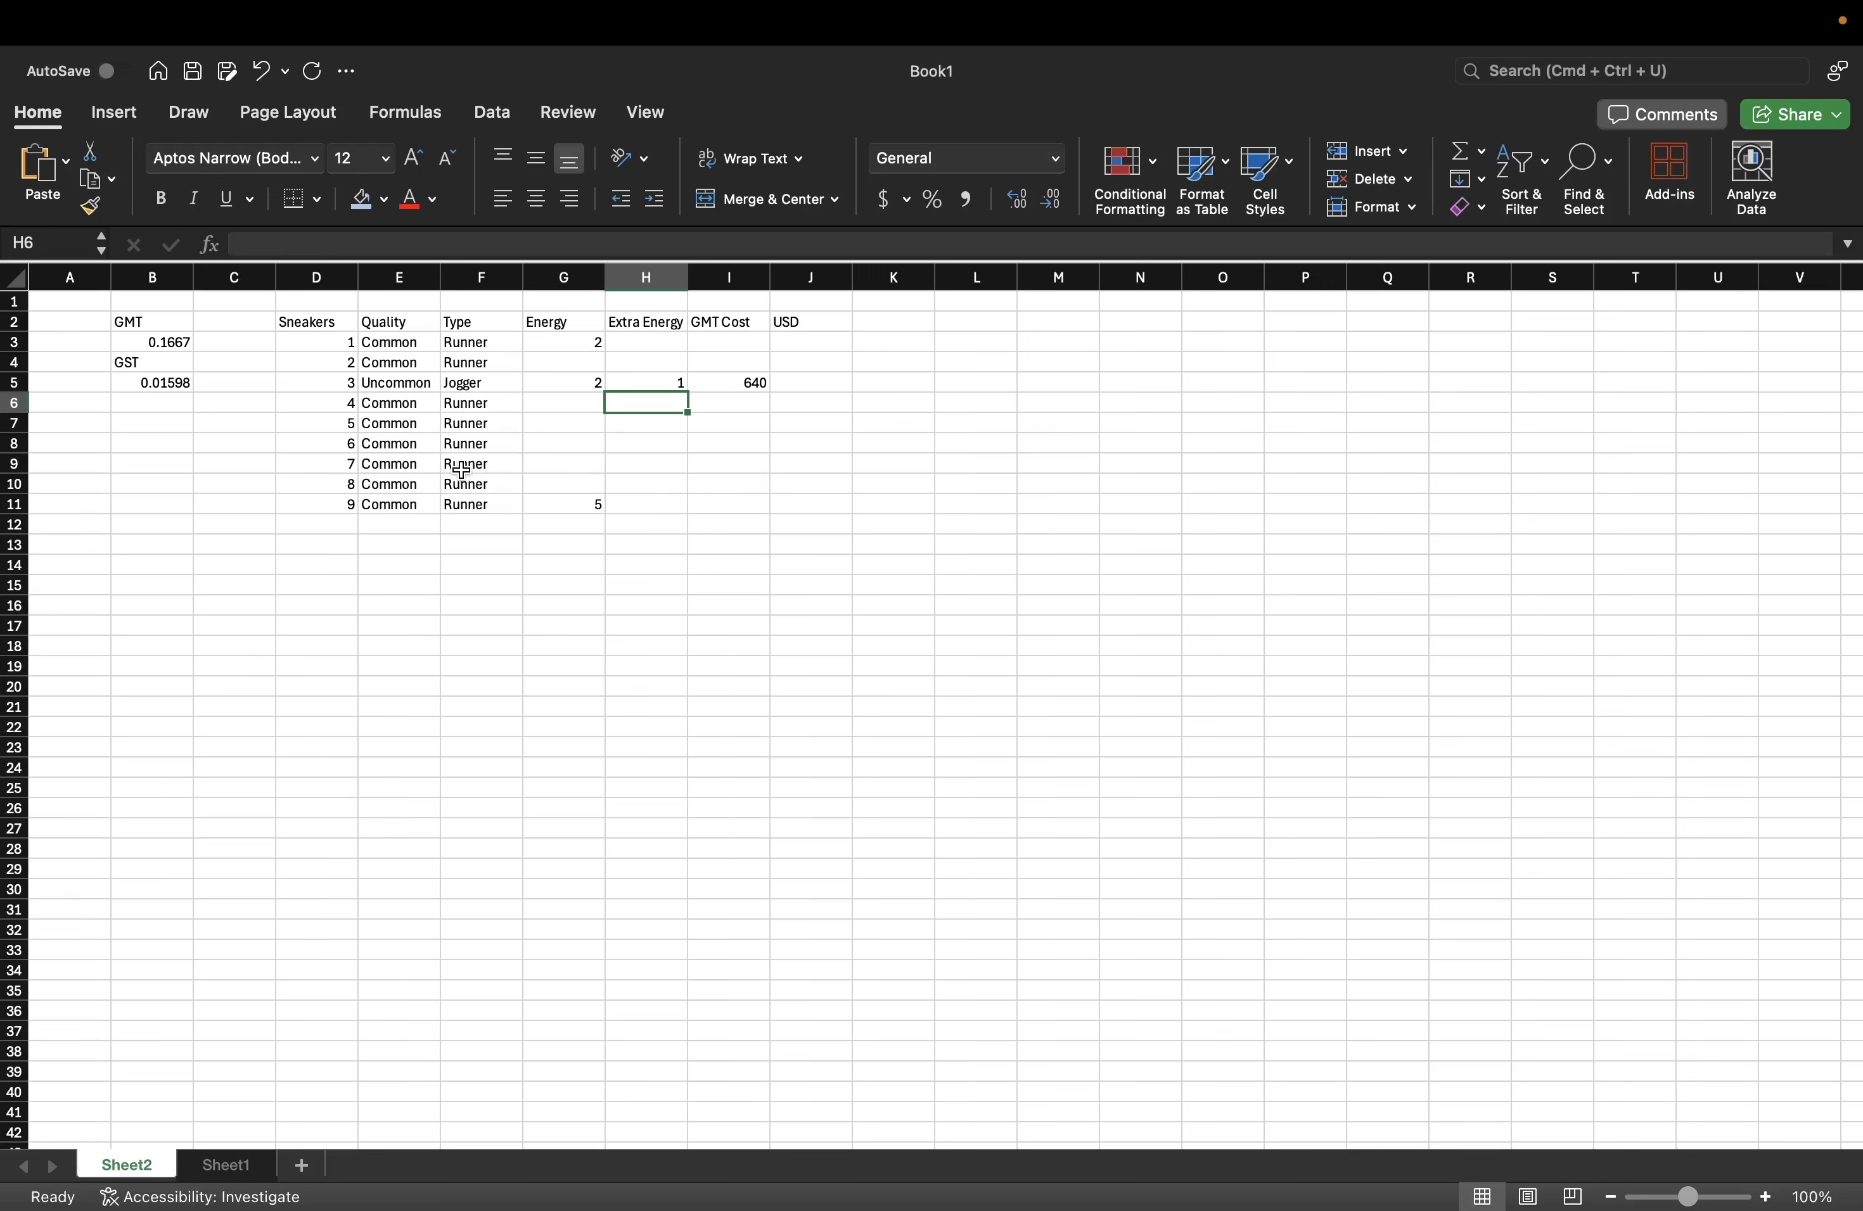
- Change the ninth sneaker's quality in E11 to Rare
{"action": "left_click", "coordinate": [406, 503]}
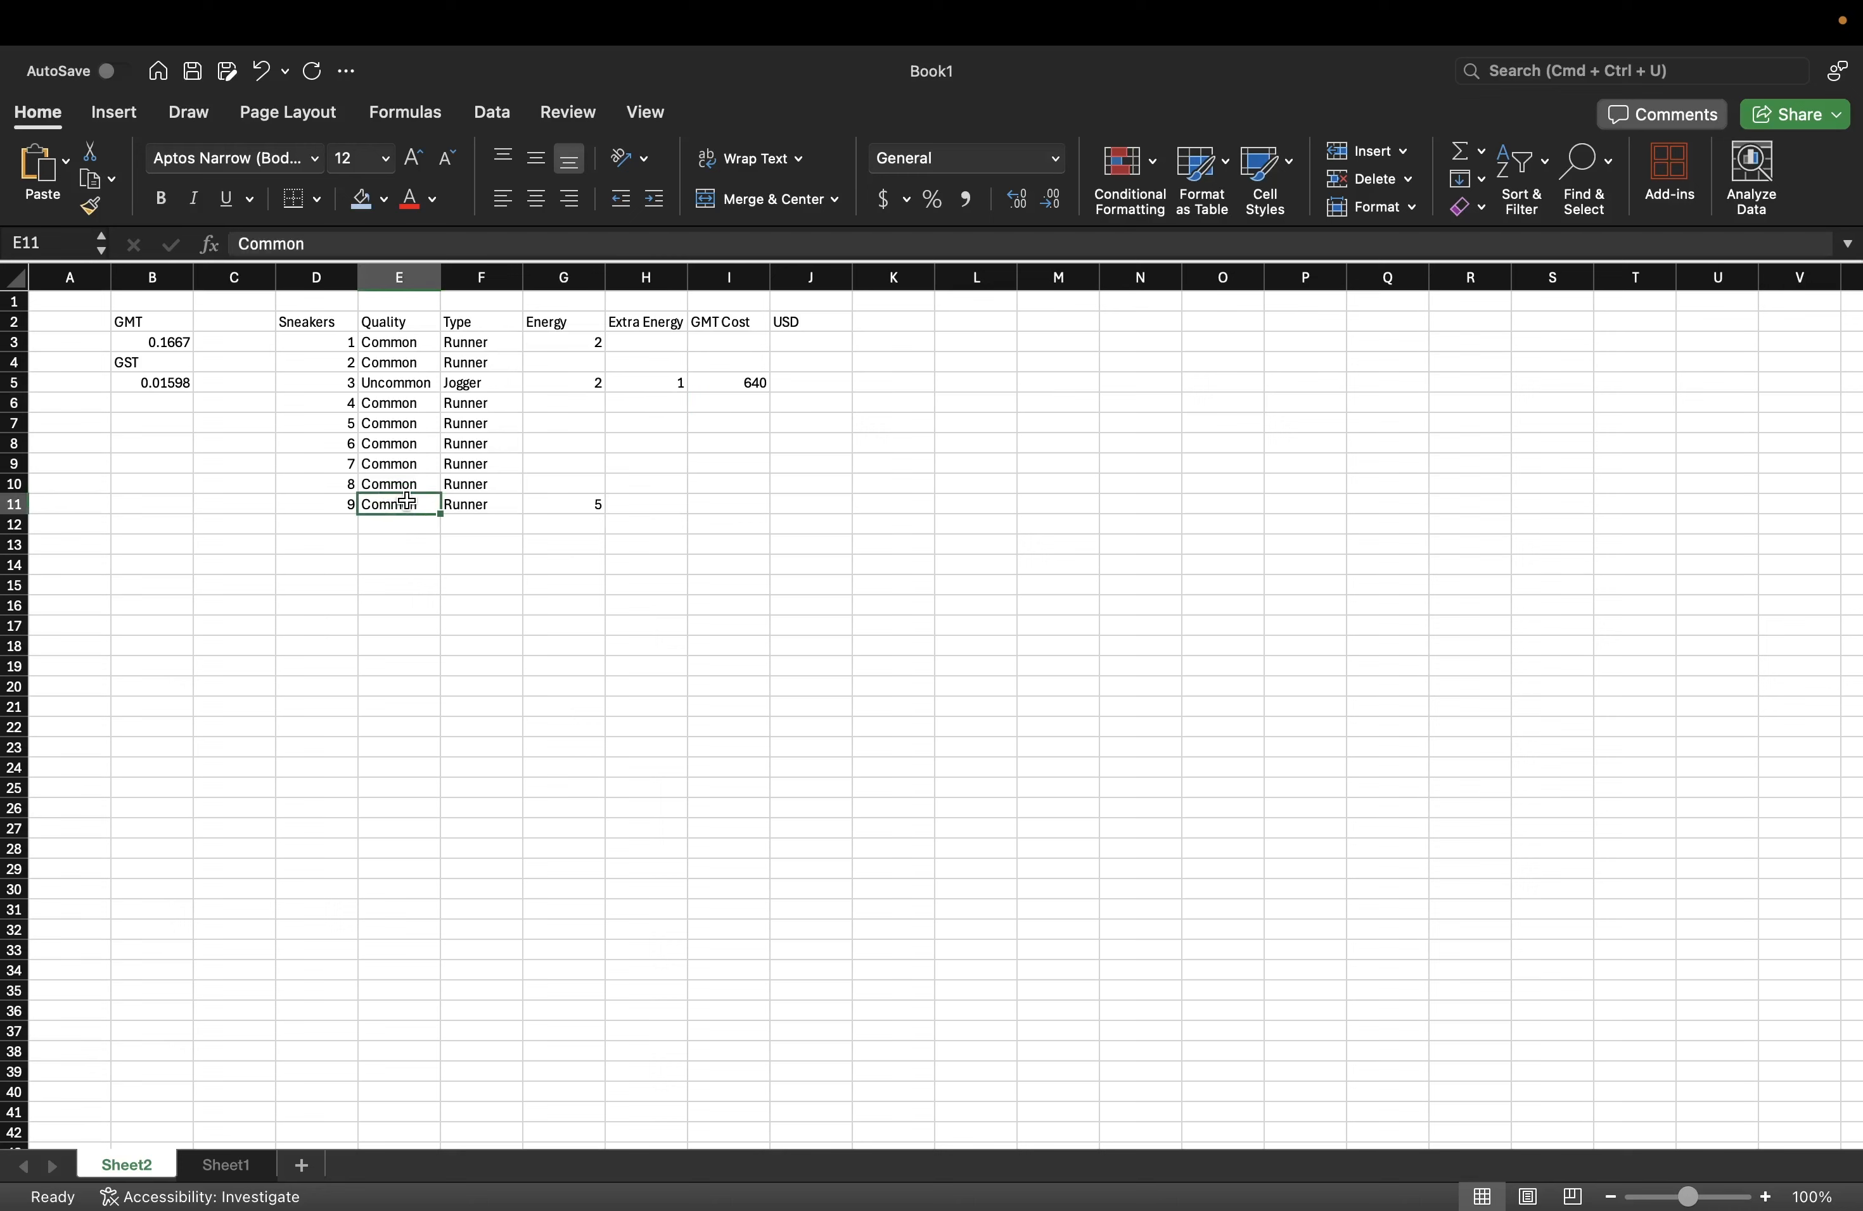
{"action": "type", "text": "Rare"}
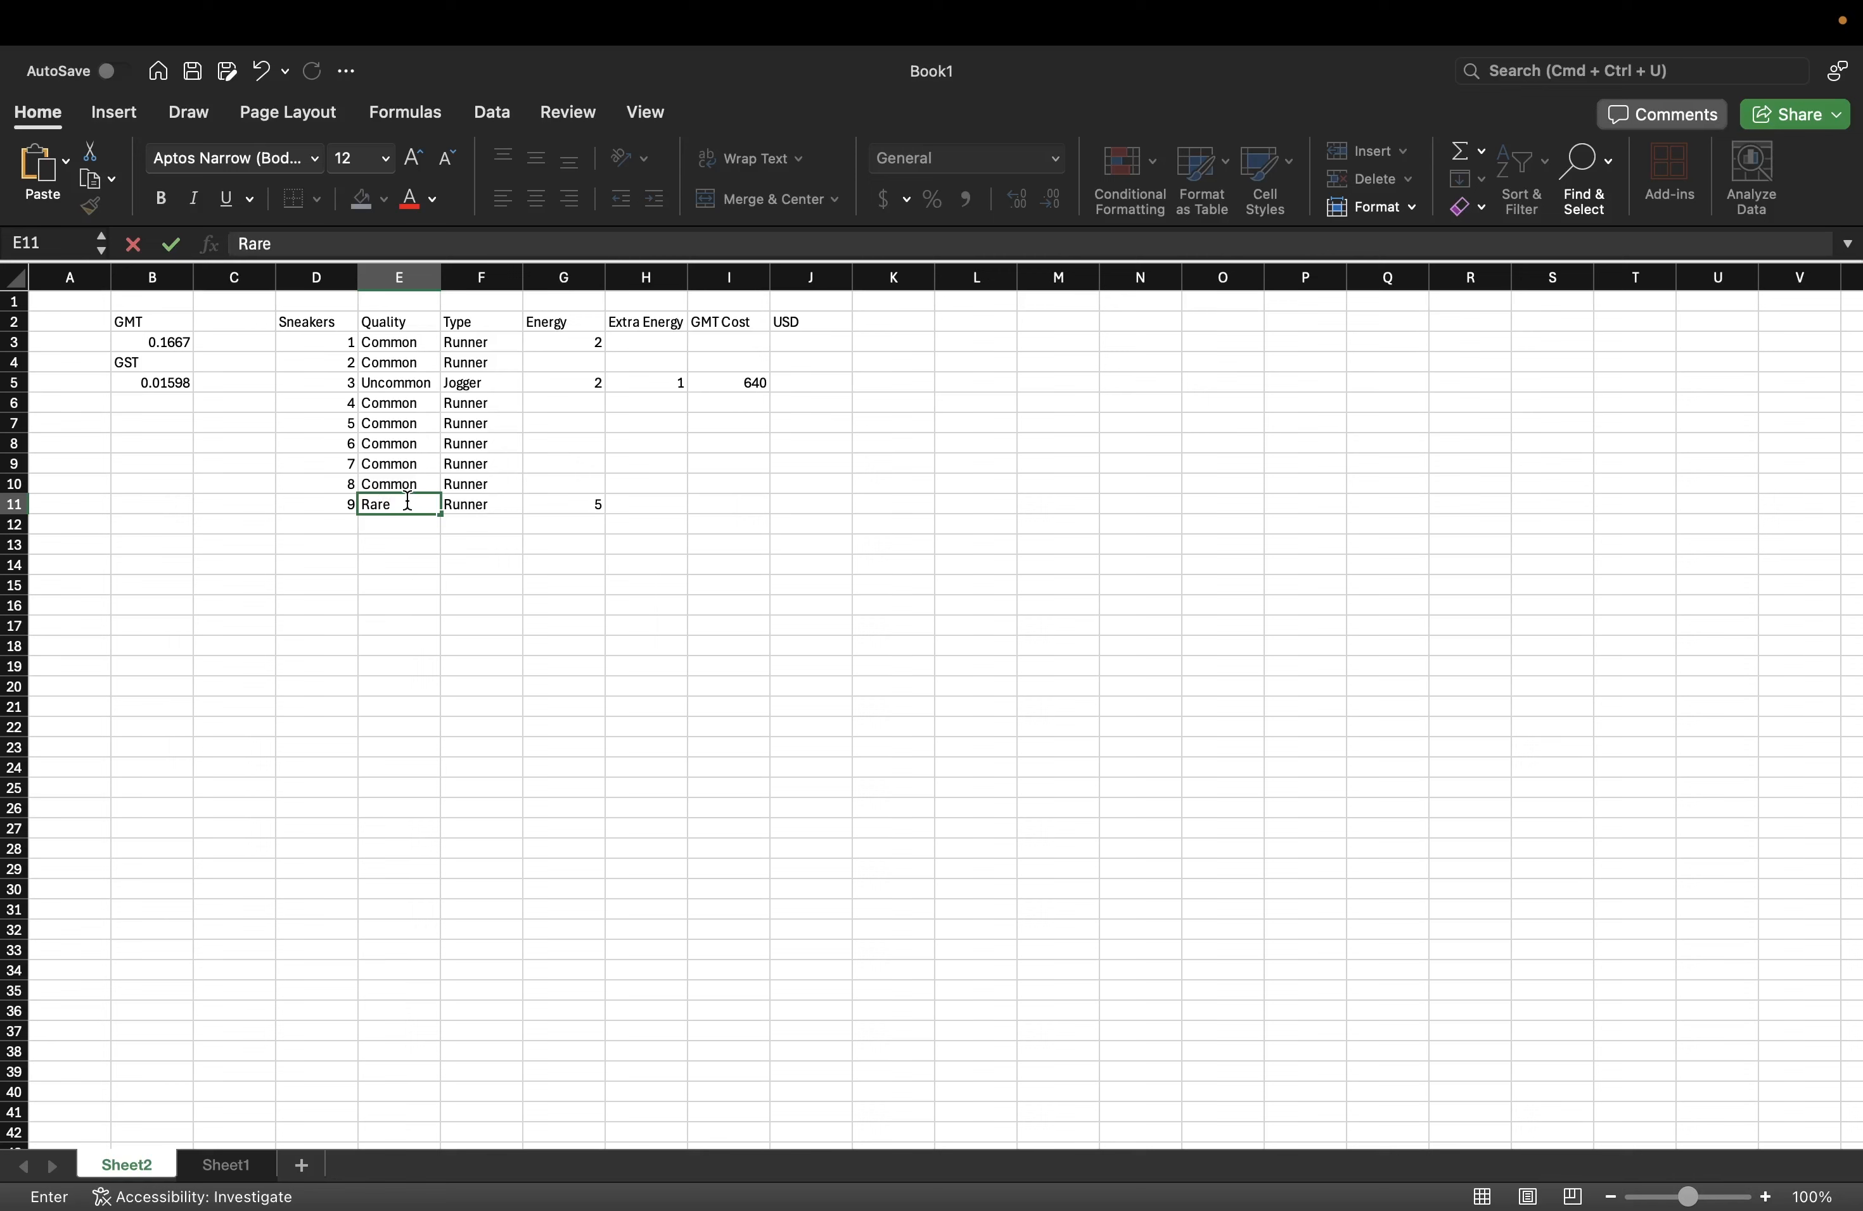
{"action": "key", "text": "Tab"}
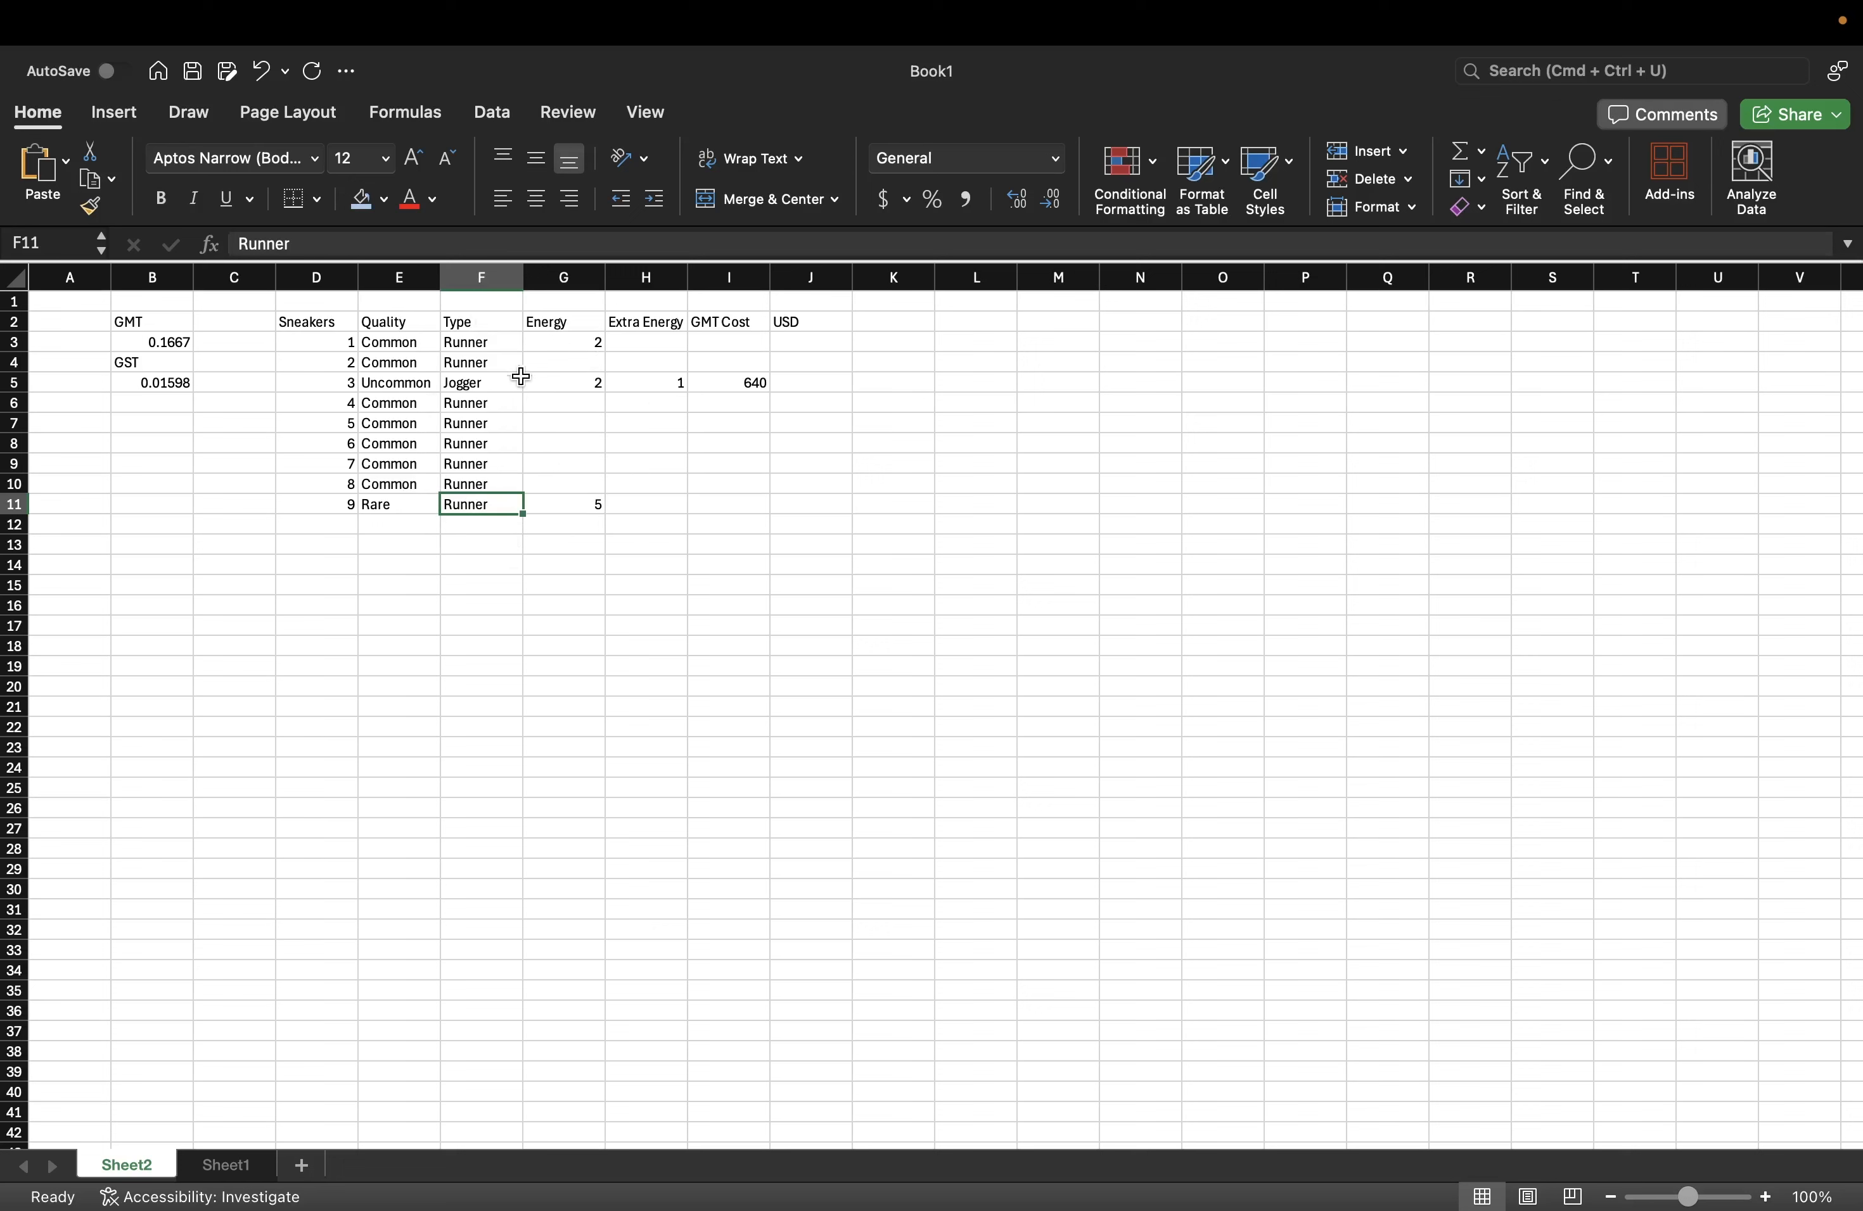
{"action": "left_click", "coordinate": [504, 388]}
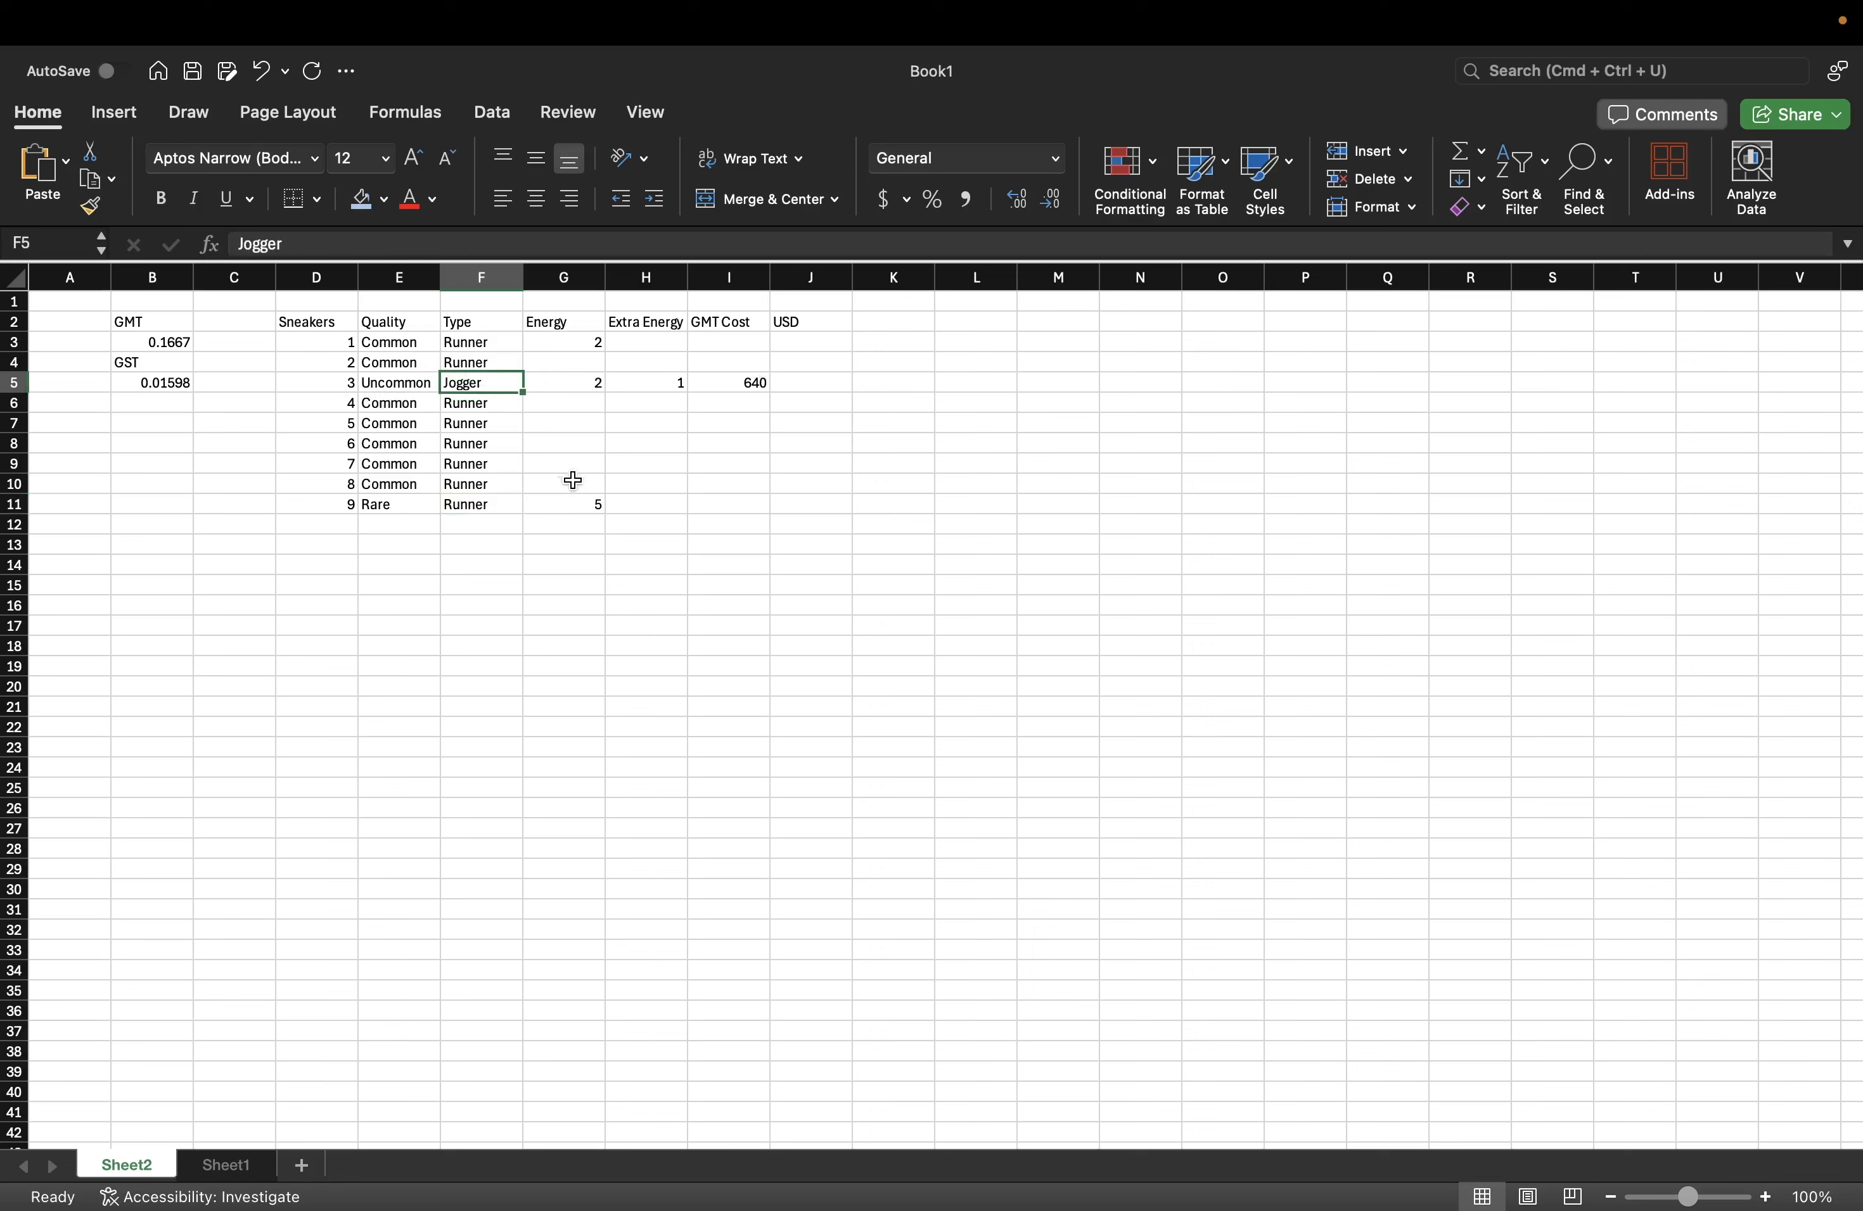
{"action": "left_click", "coordinate": [502, 504]}
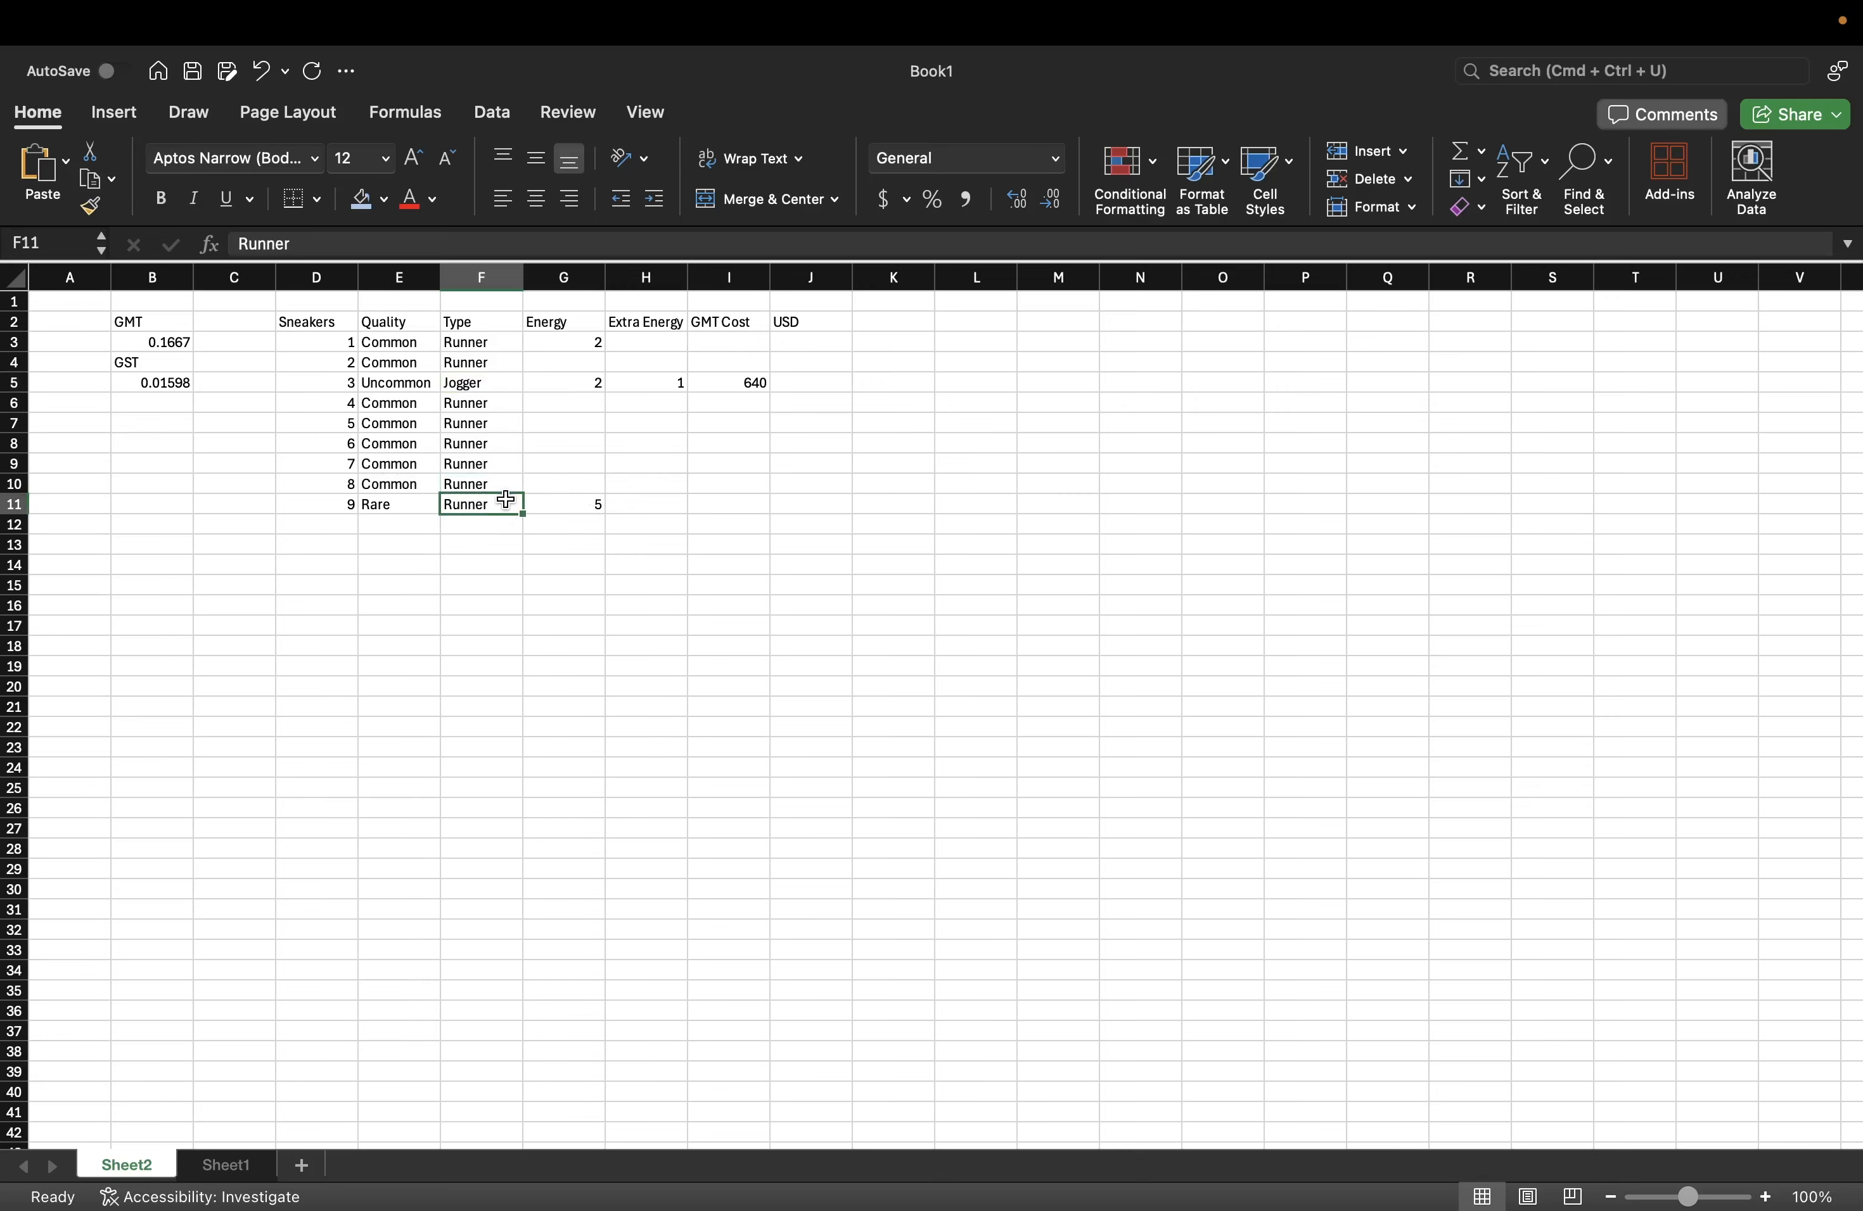
{"action": "left_click", "coordinate": [421, 501]}
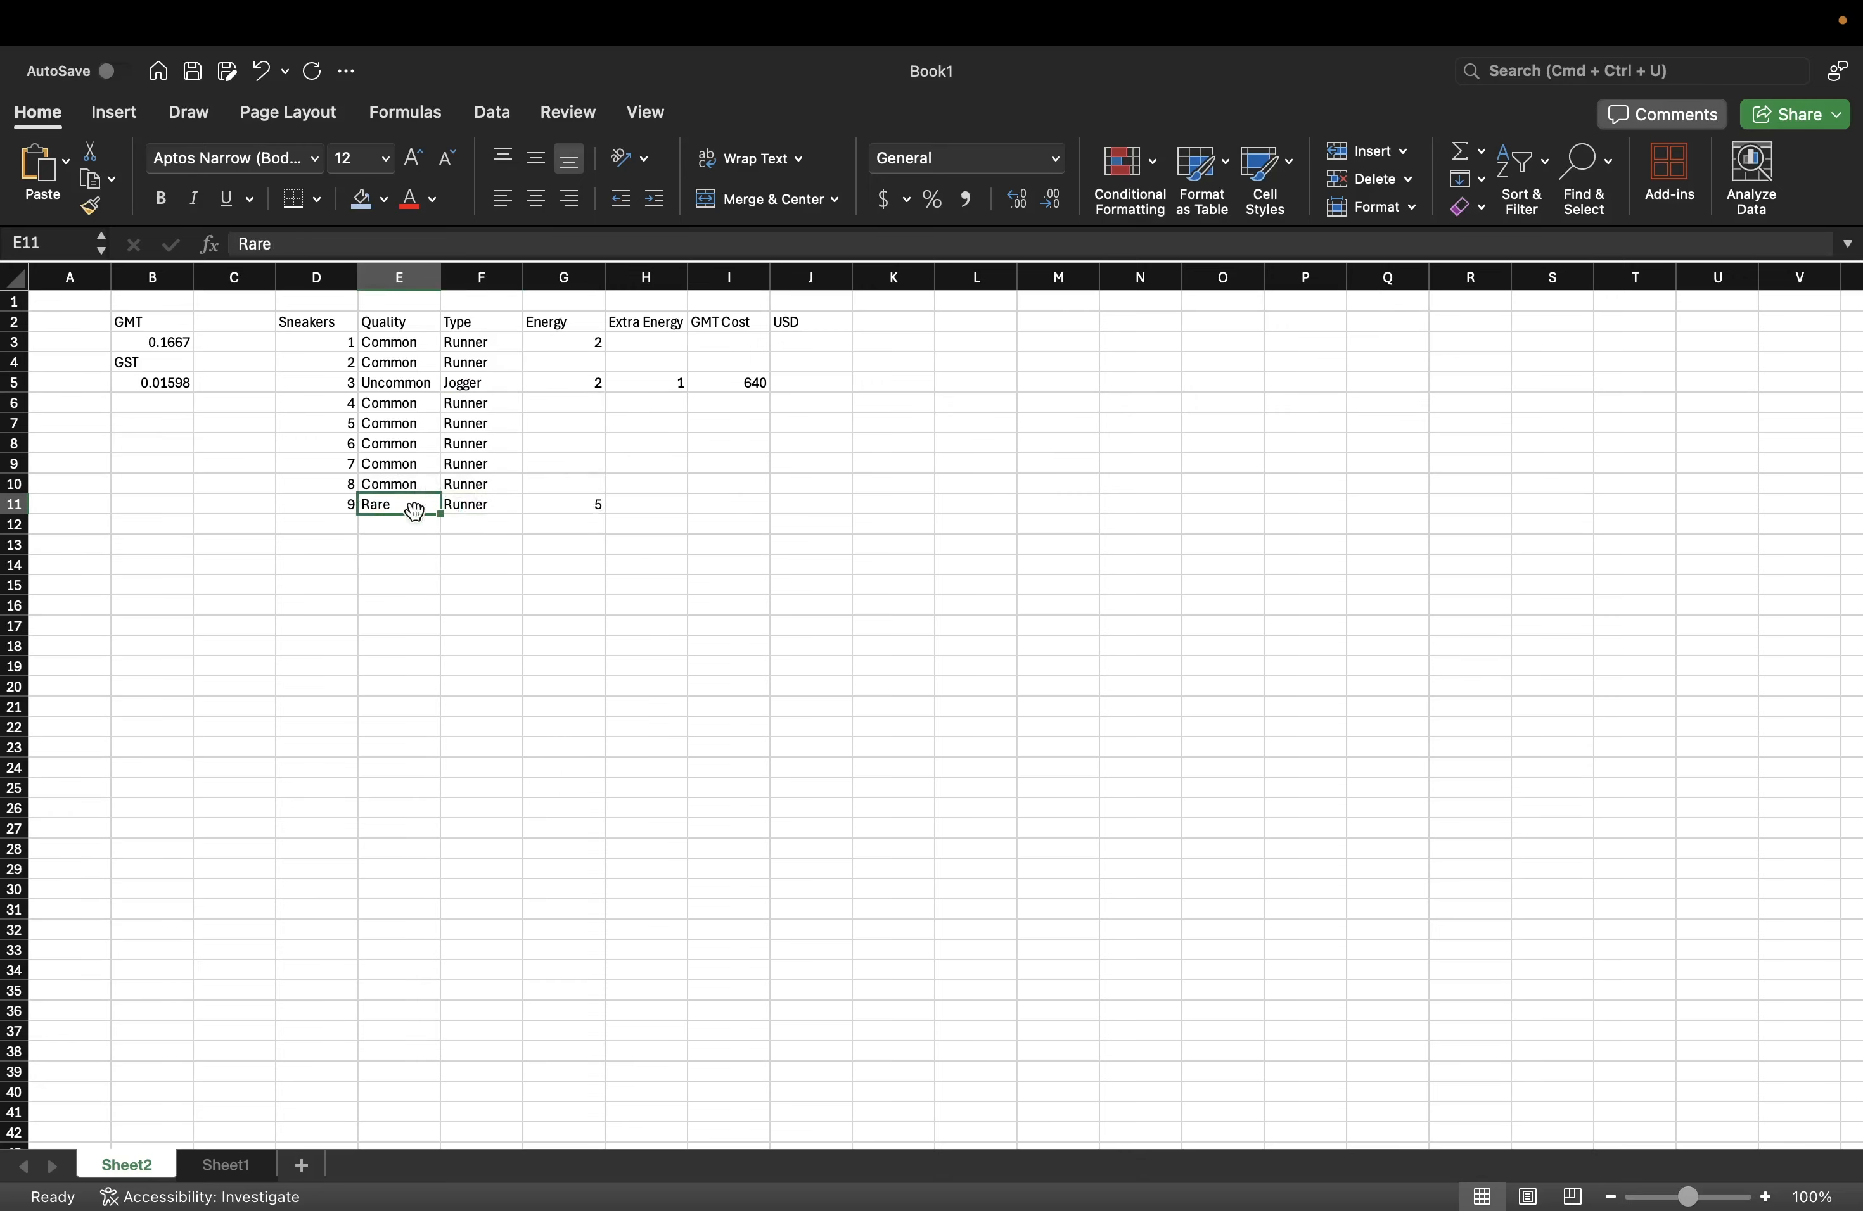
- Switch to the browser to compare the attributes and GMT prices of the Rare Runner listings, and return to Excel
{"action": "key", "text": "super+Tab"}
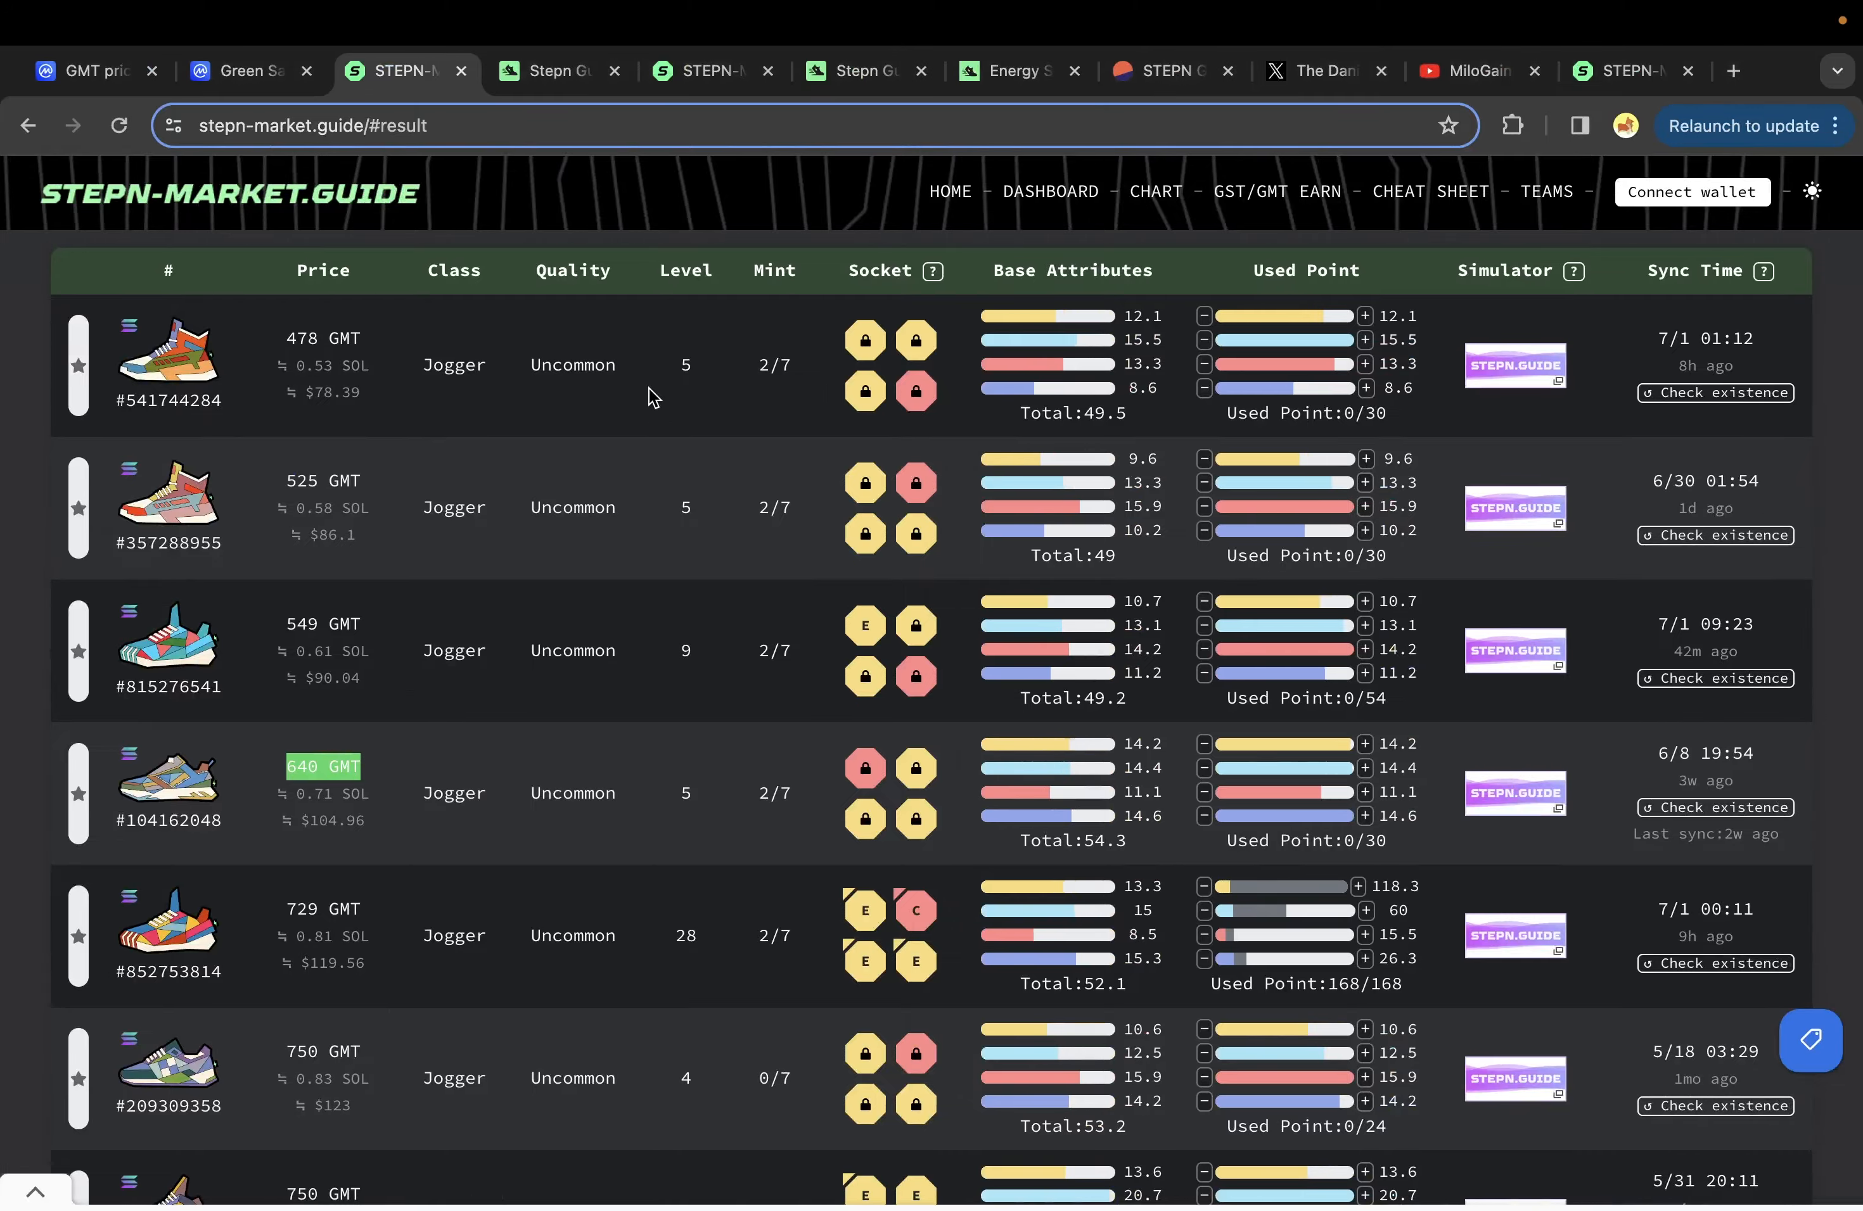
{"action": "left_click", "coordinate": [716, 72]}
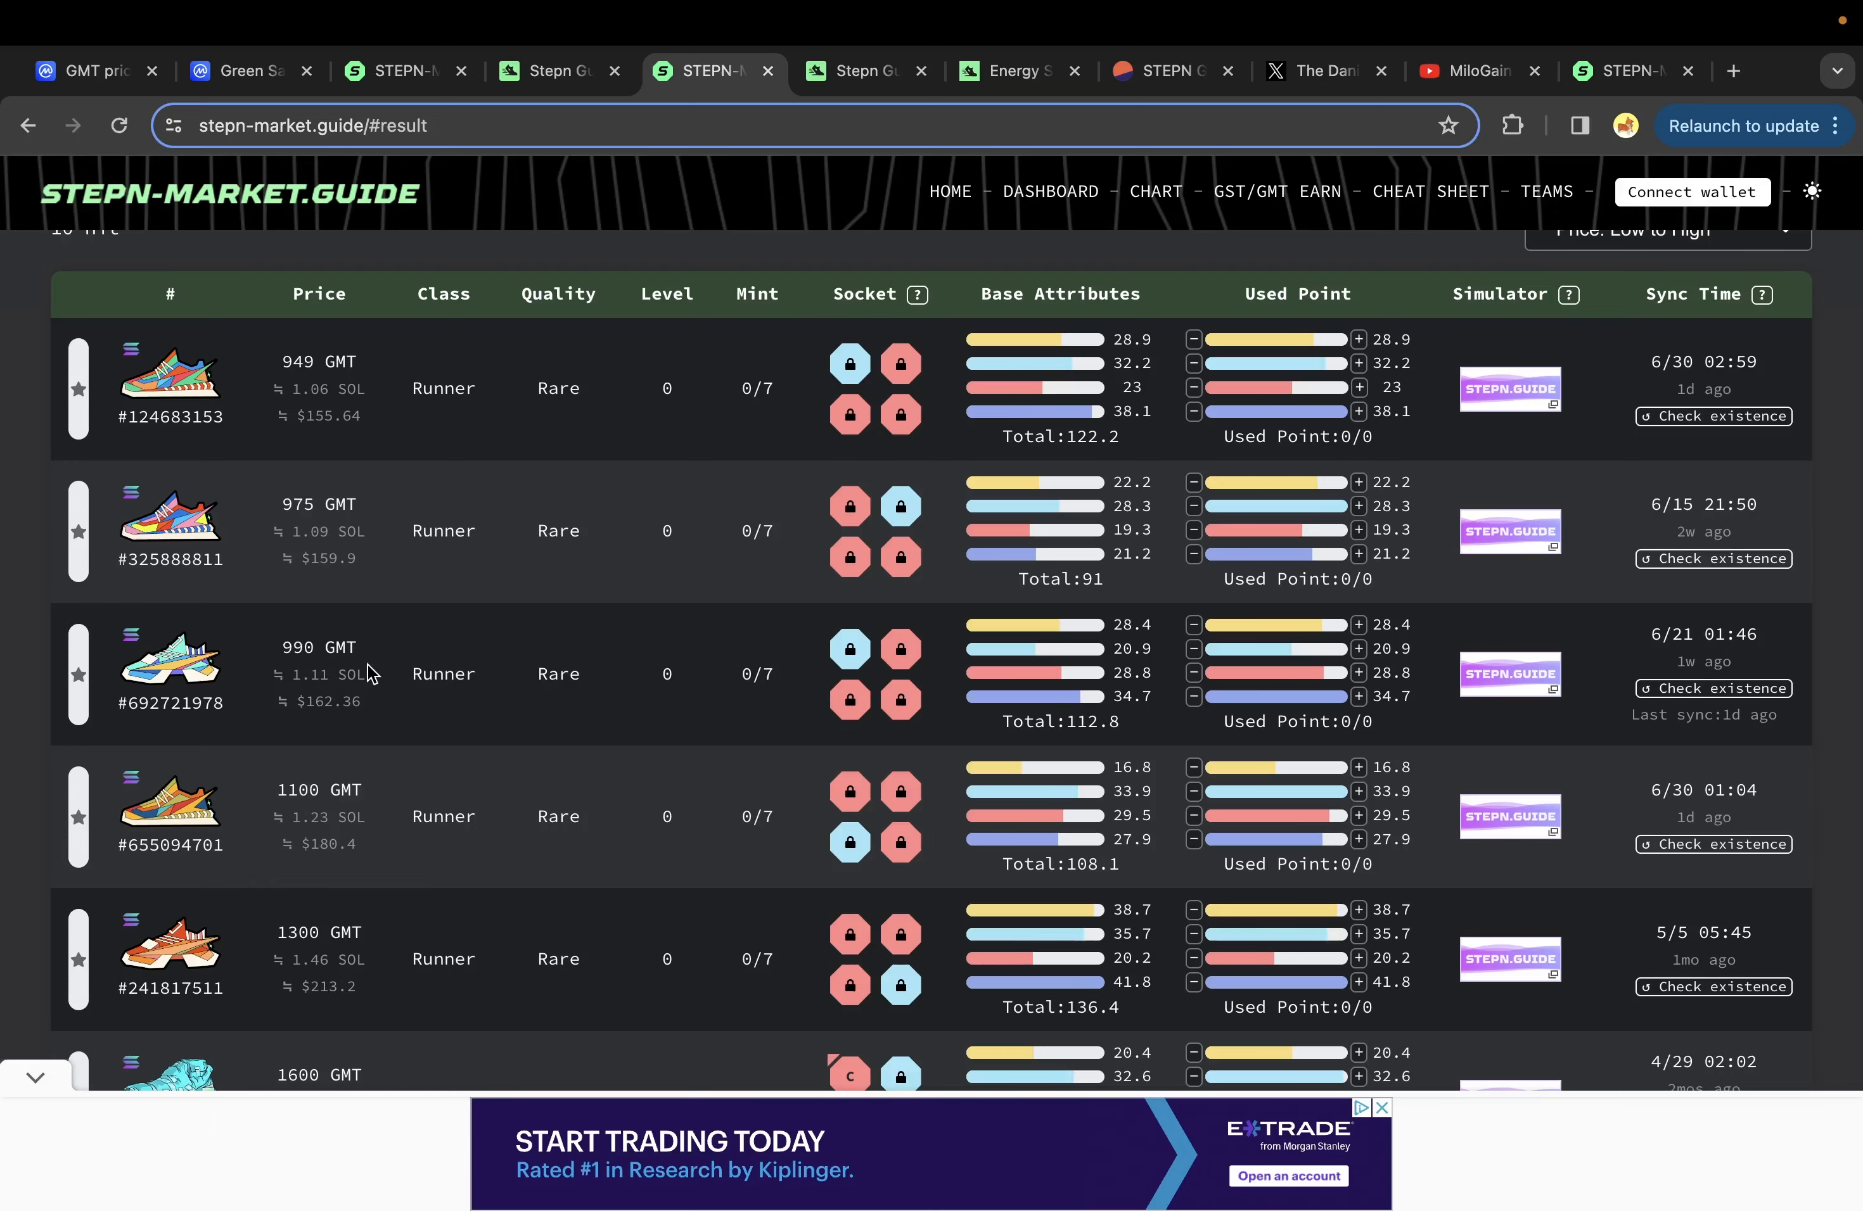
{"action": "key", "text": "ctrl+Left"}
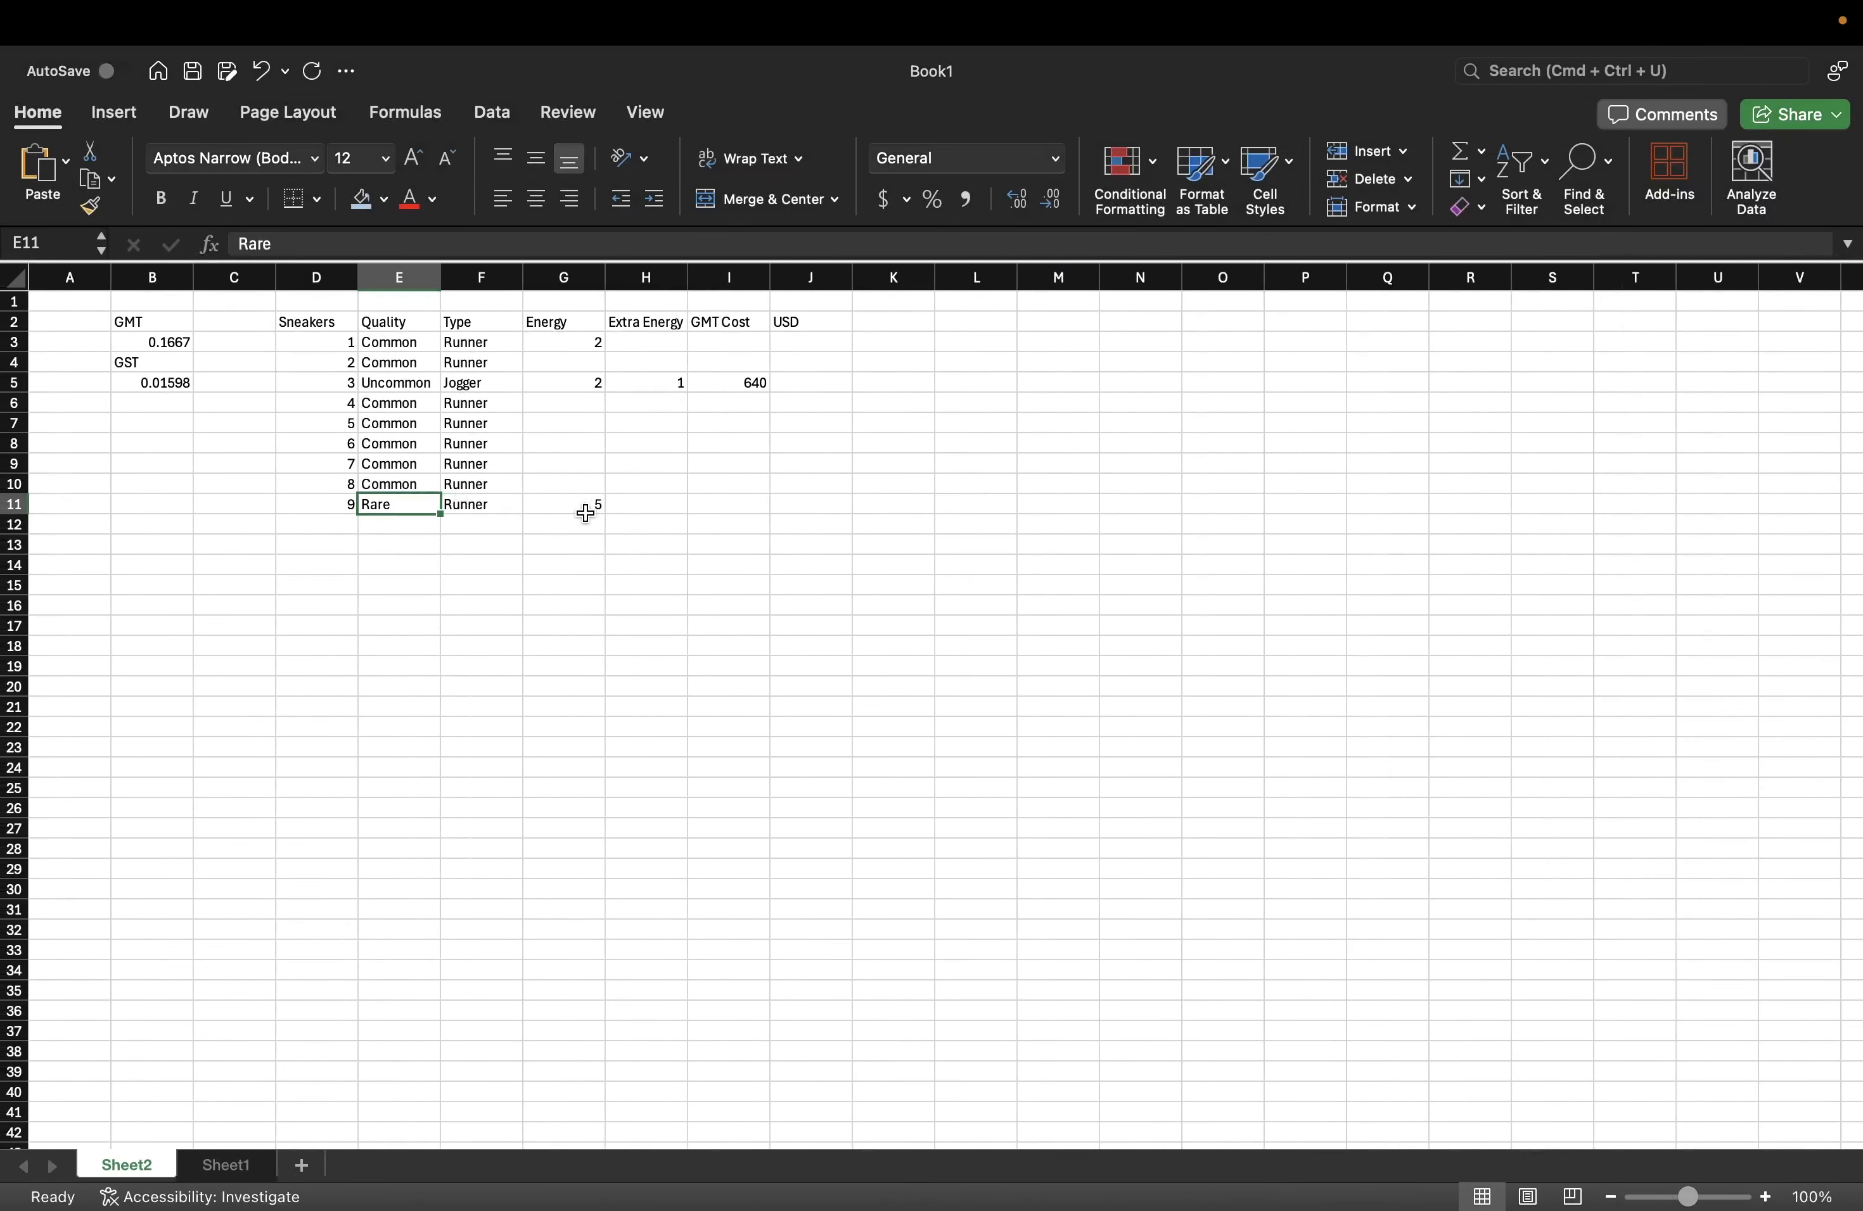
- Enter a GMT cost of 990 in I11 and an extra energy of 2 in H11 for the ninth sneaker
{"action": "left_click", "coordinate": [726, 505]}
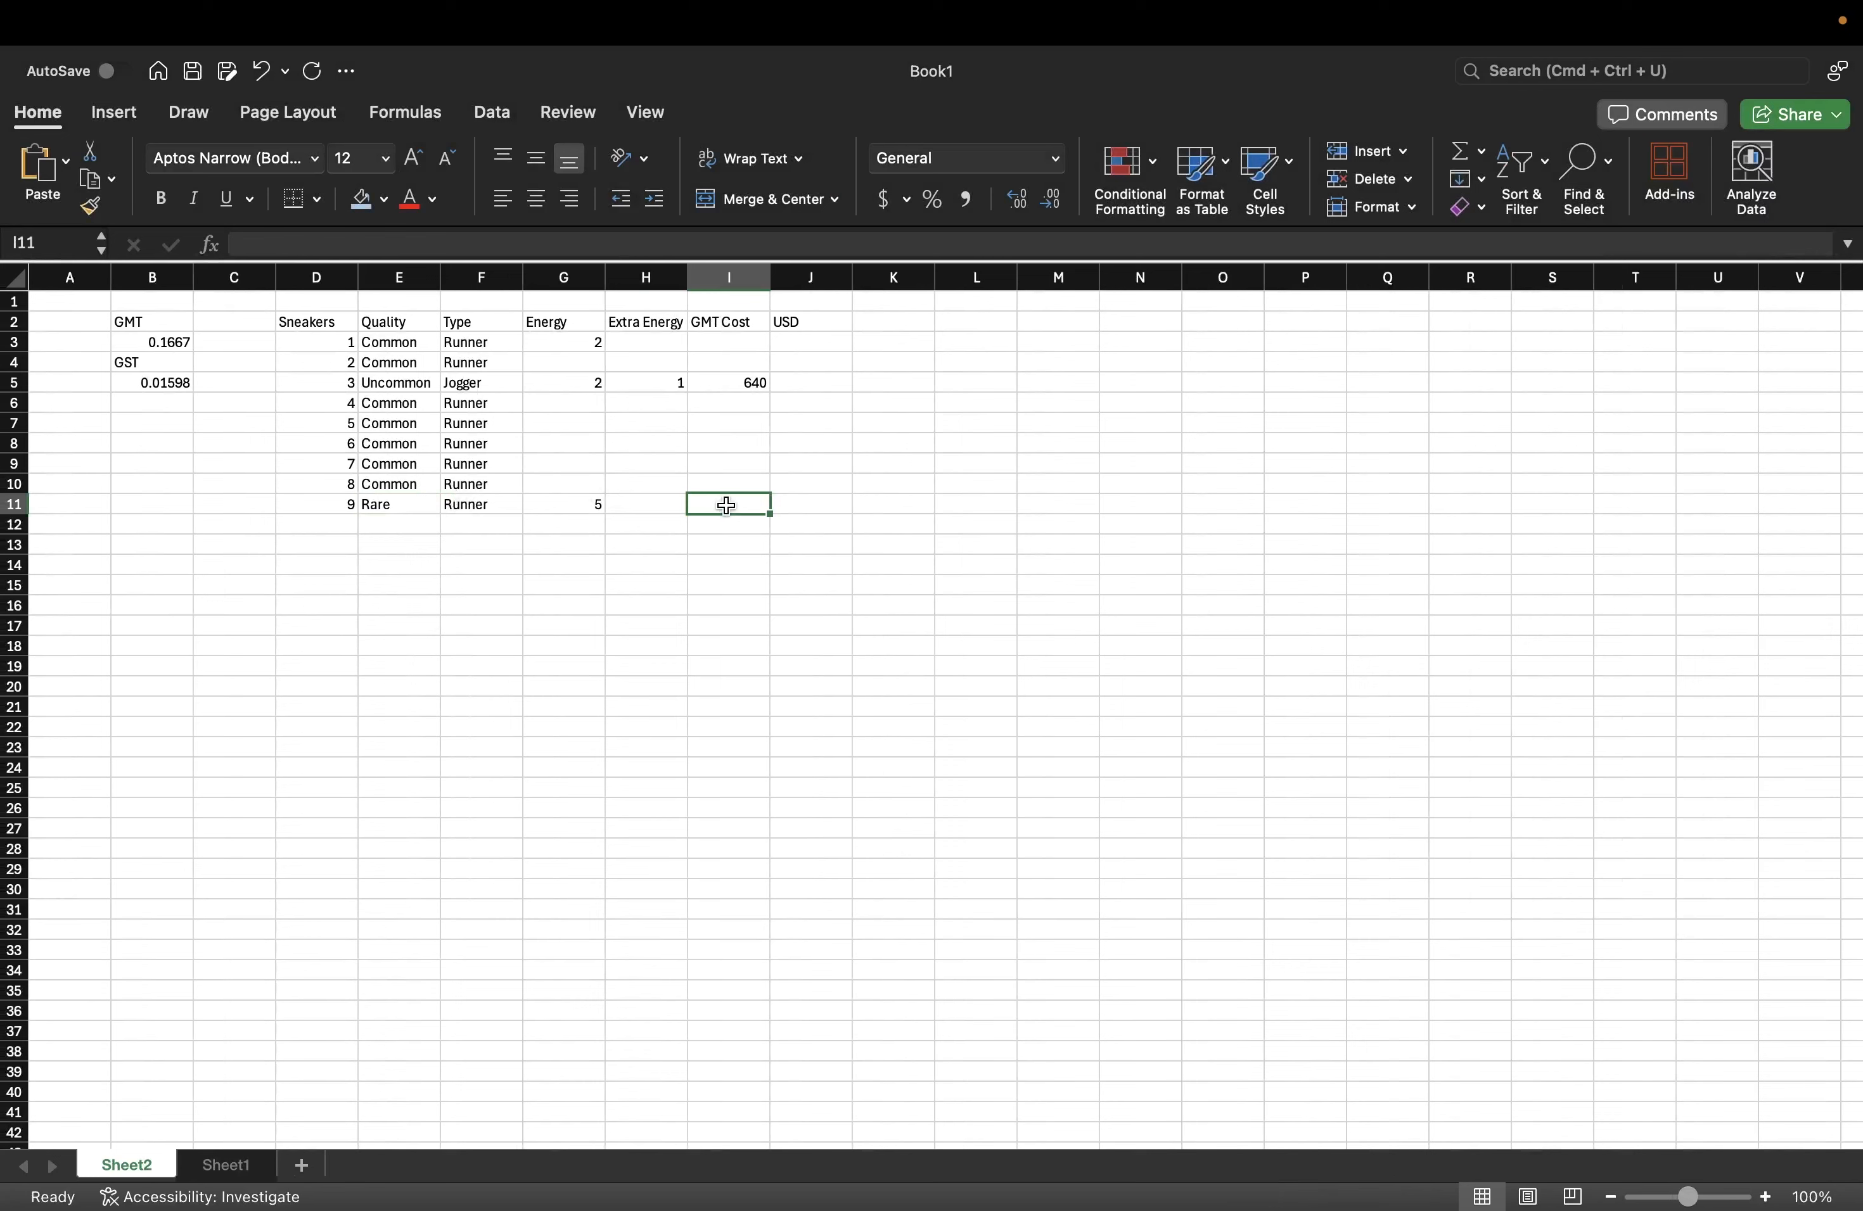
{"action": "type", "text": "990"}
{"action": "key", "text": "Return"}
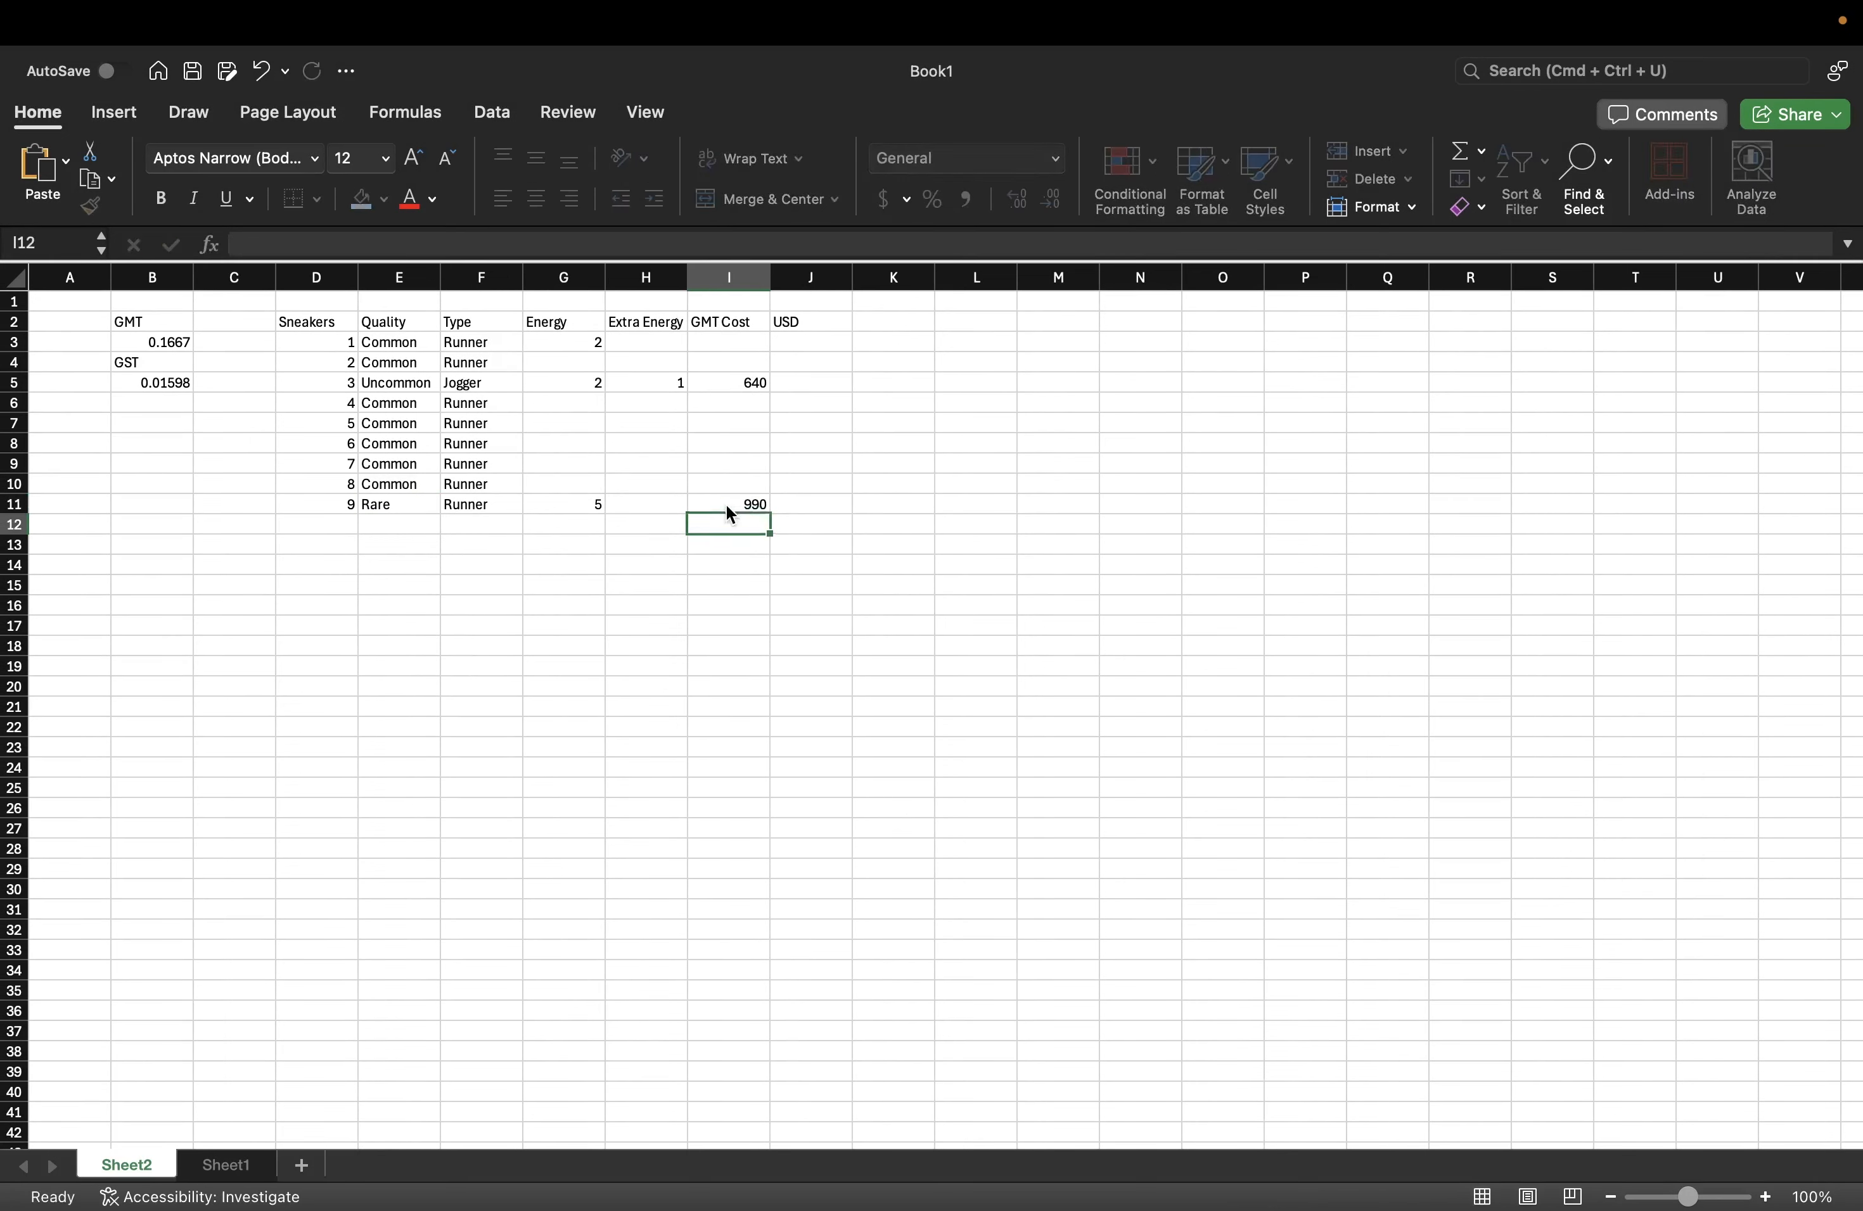
{"action": "left_click", "coordinate": [663, 504]}
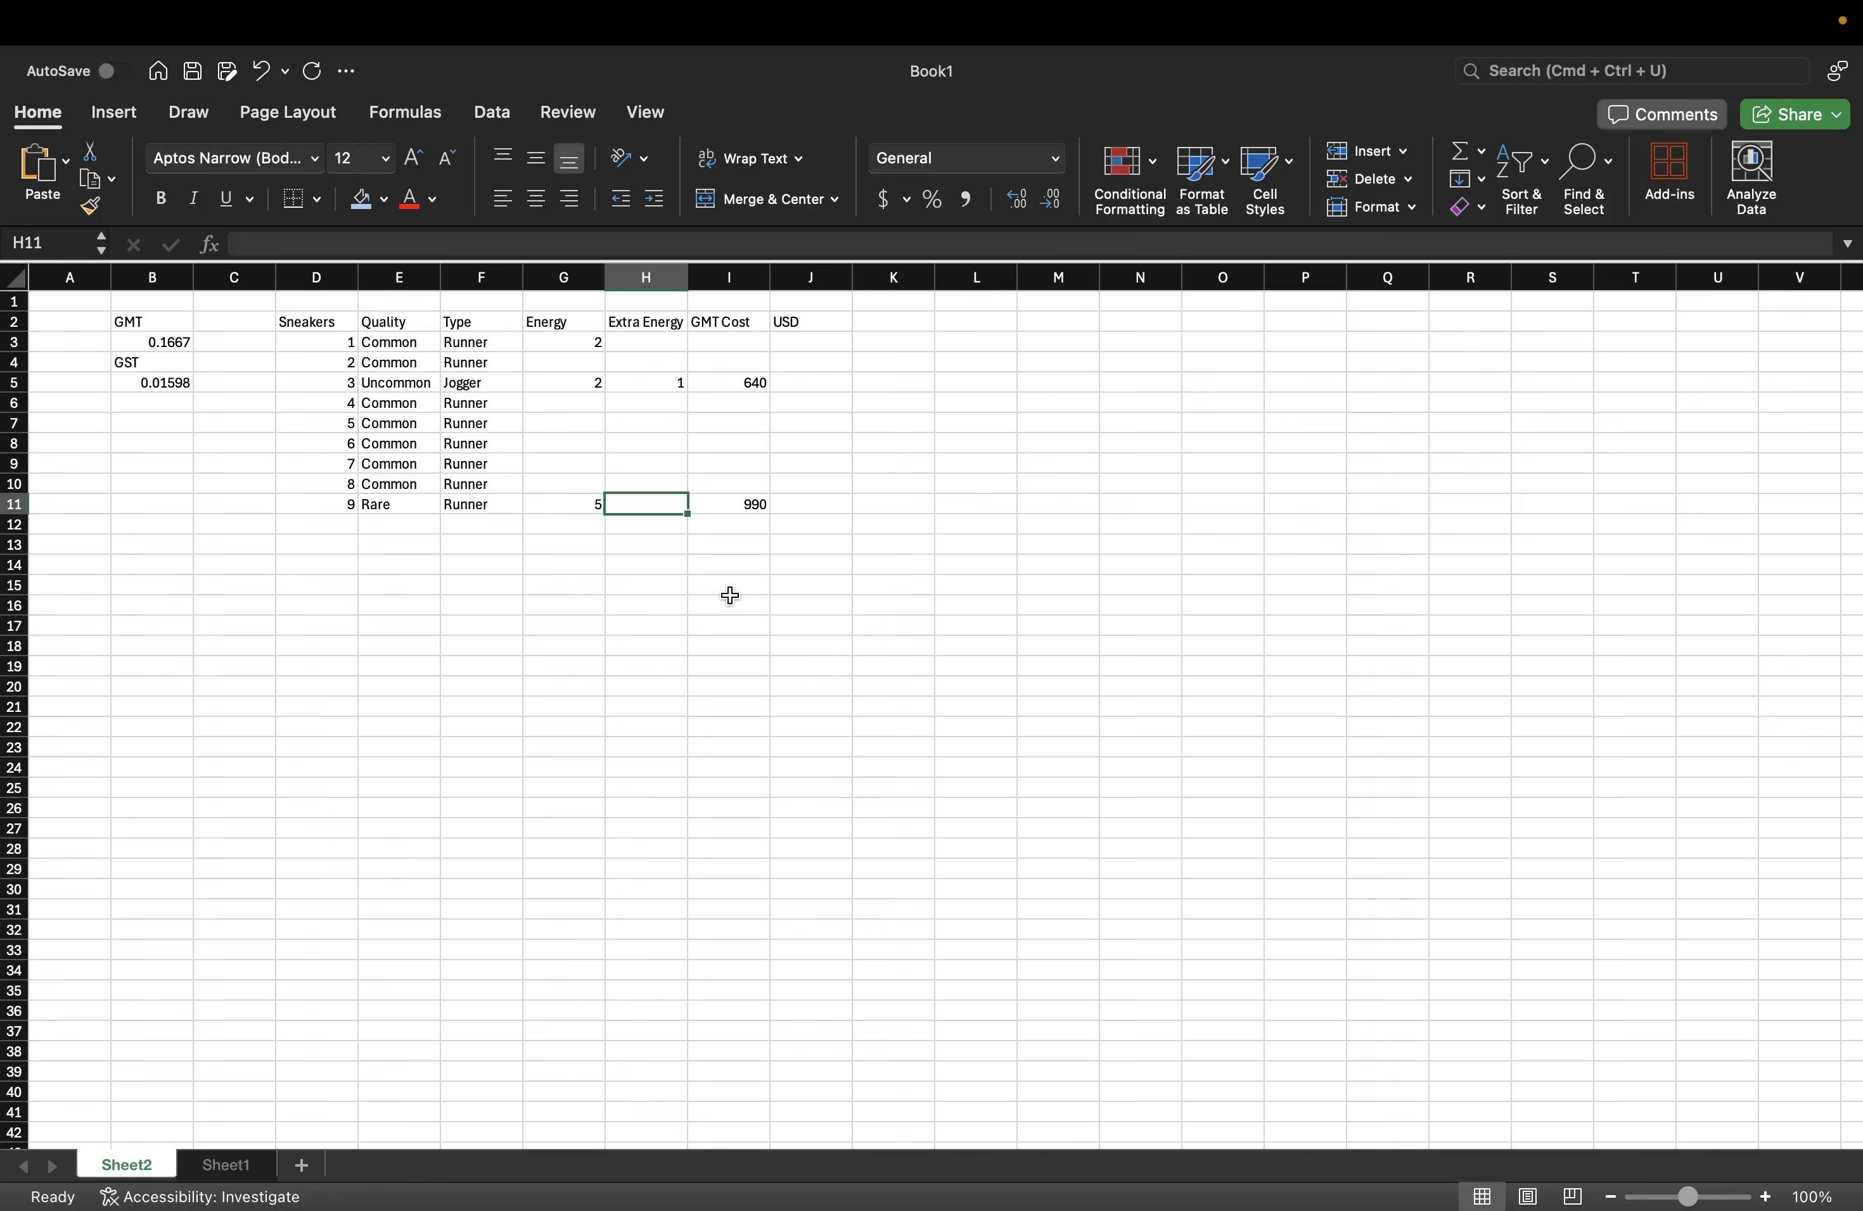
{"action": "type", "text": "2"}
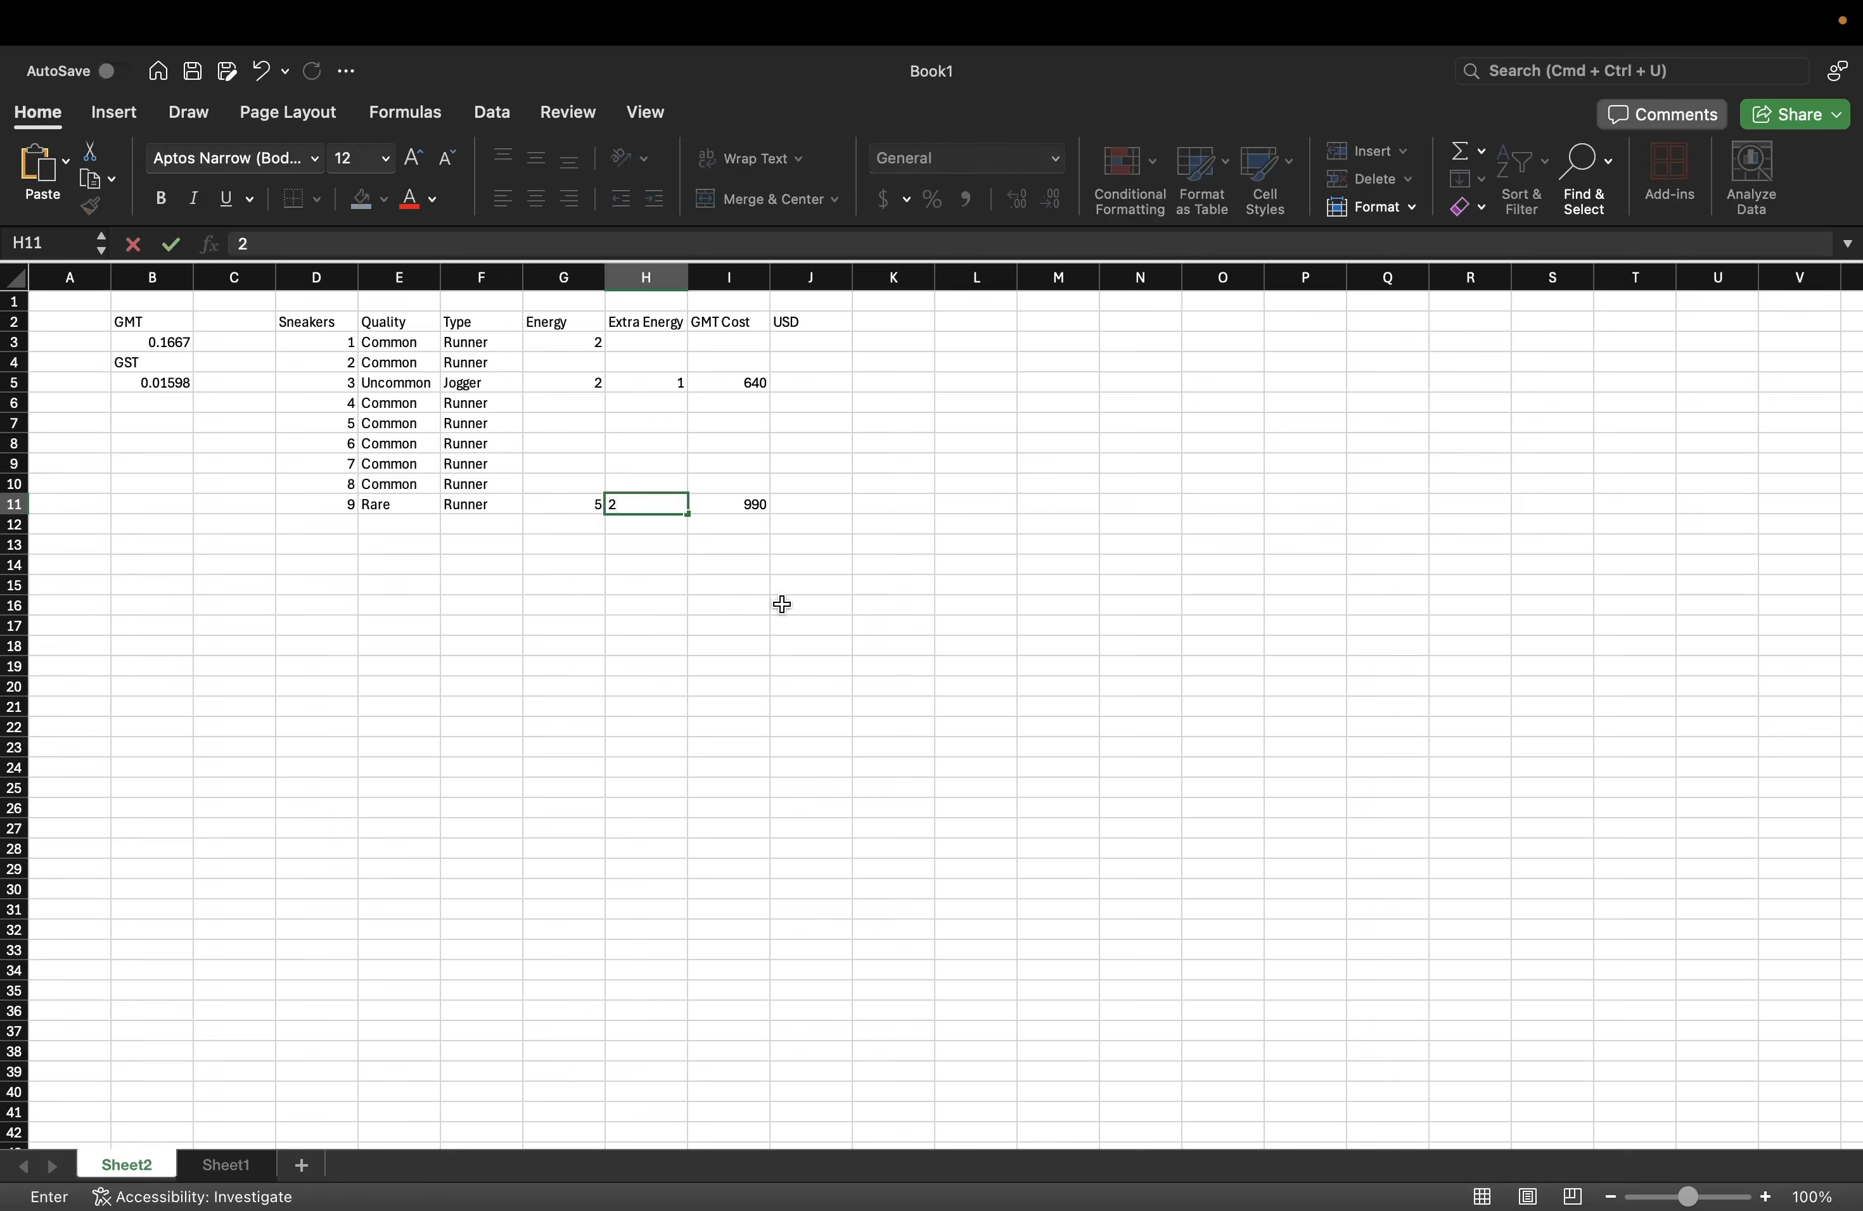
{"action": "left_click", "coordinate": [781, 605]}
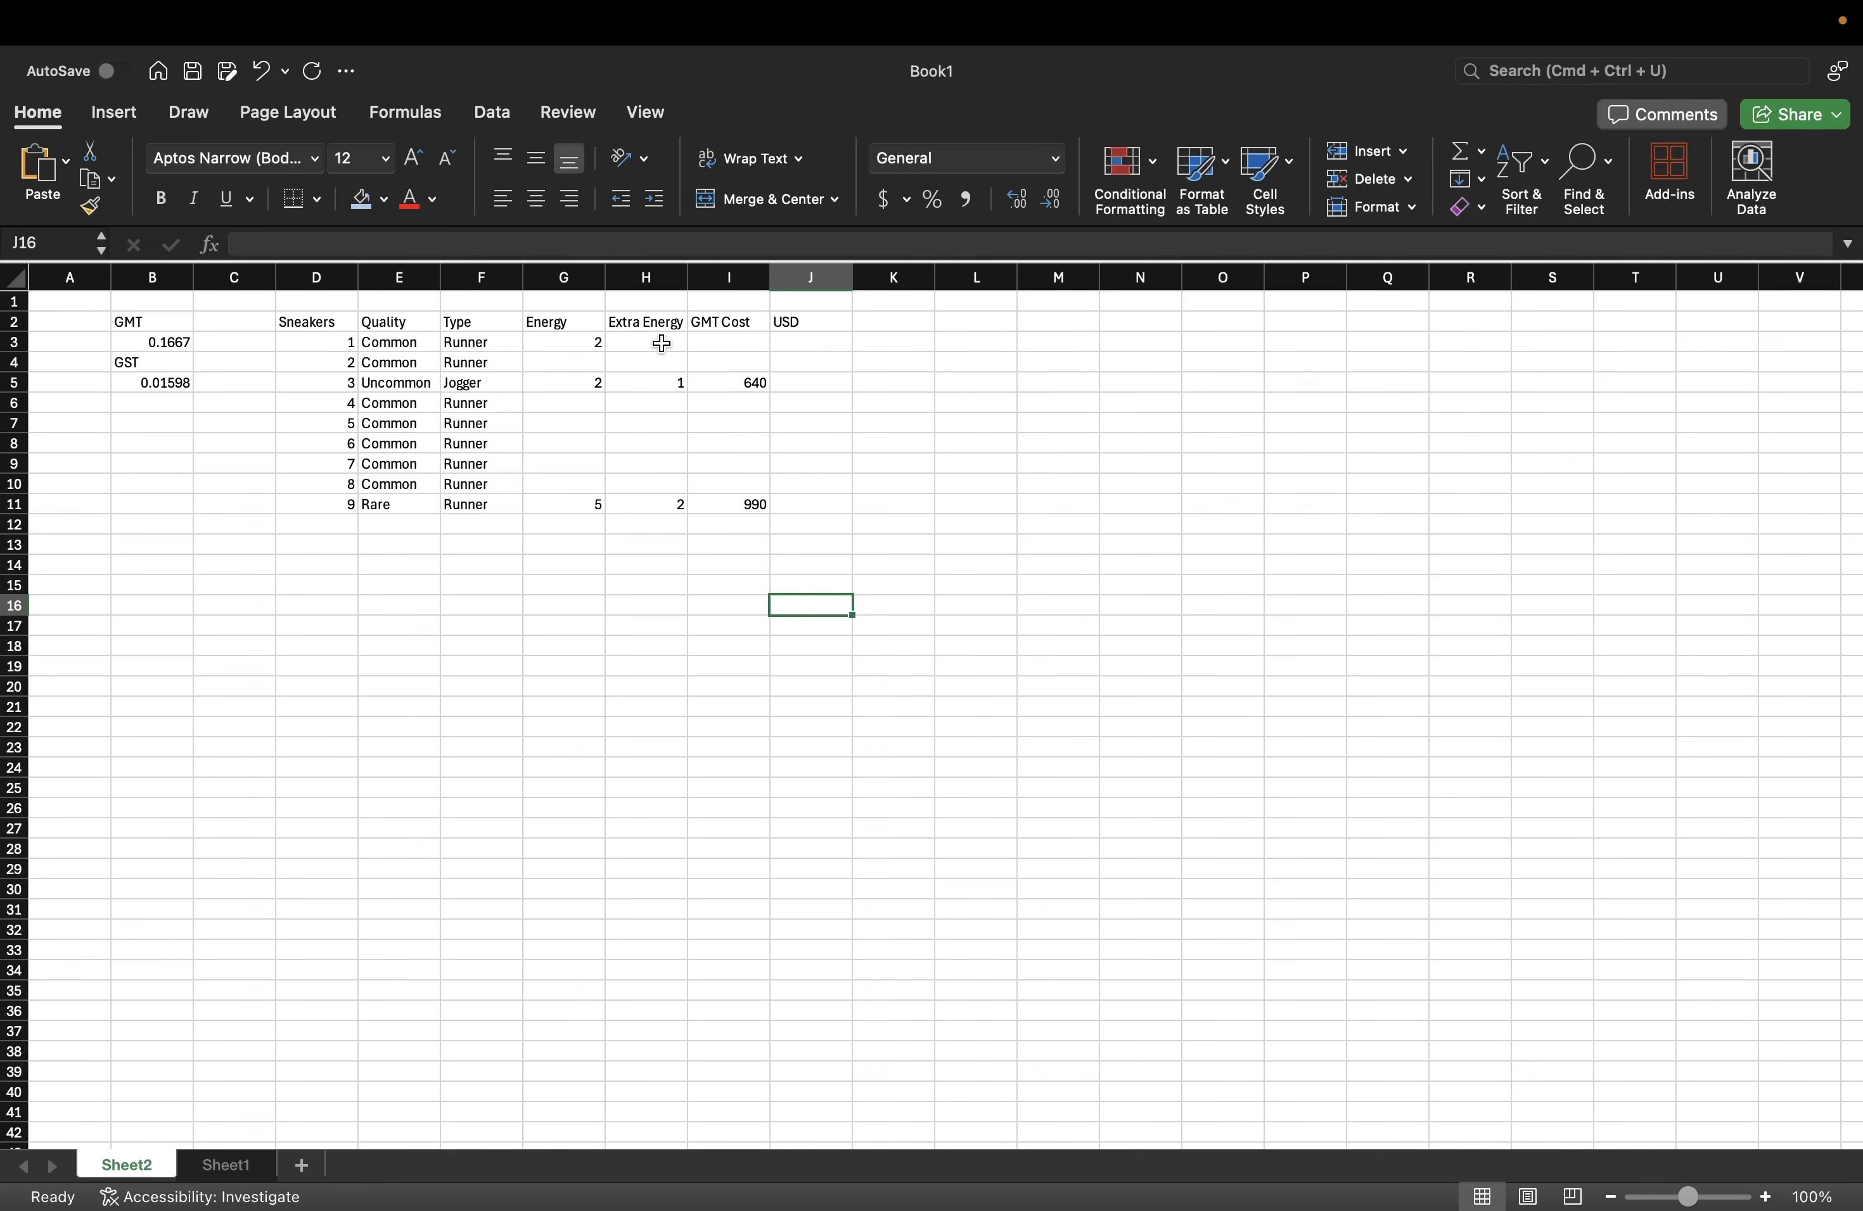
- Enter a GMT cost of 170 for every Common sneaker, in I3, I4 and I6 through I10
{"action": "left_click", "coordinate": [740, 340]}
{"action": "type", "text": "170"}
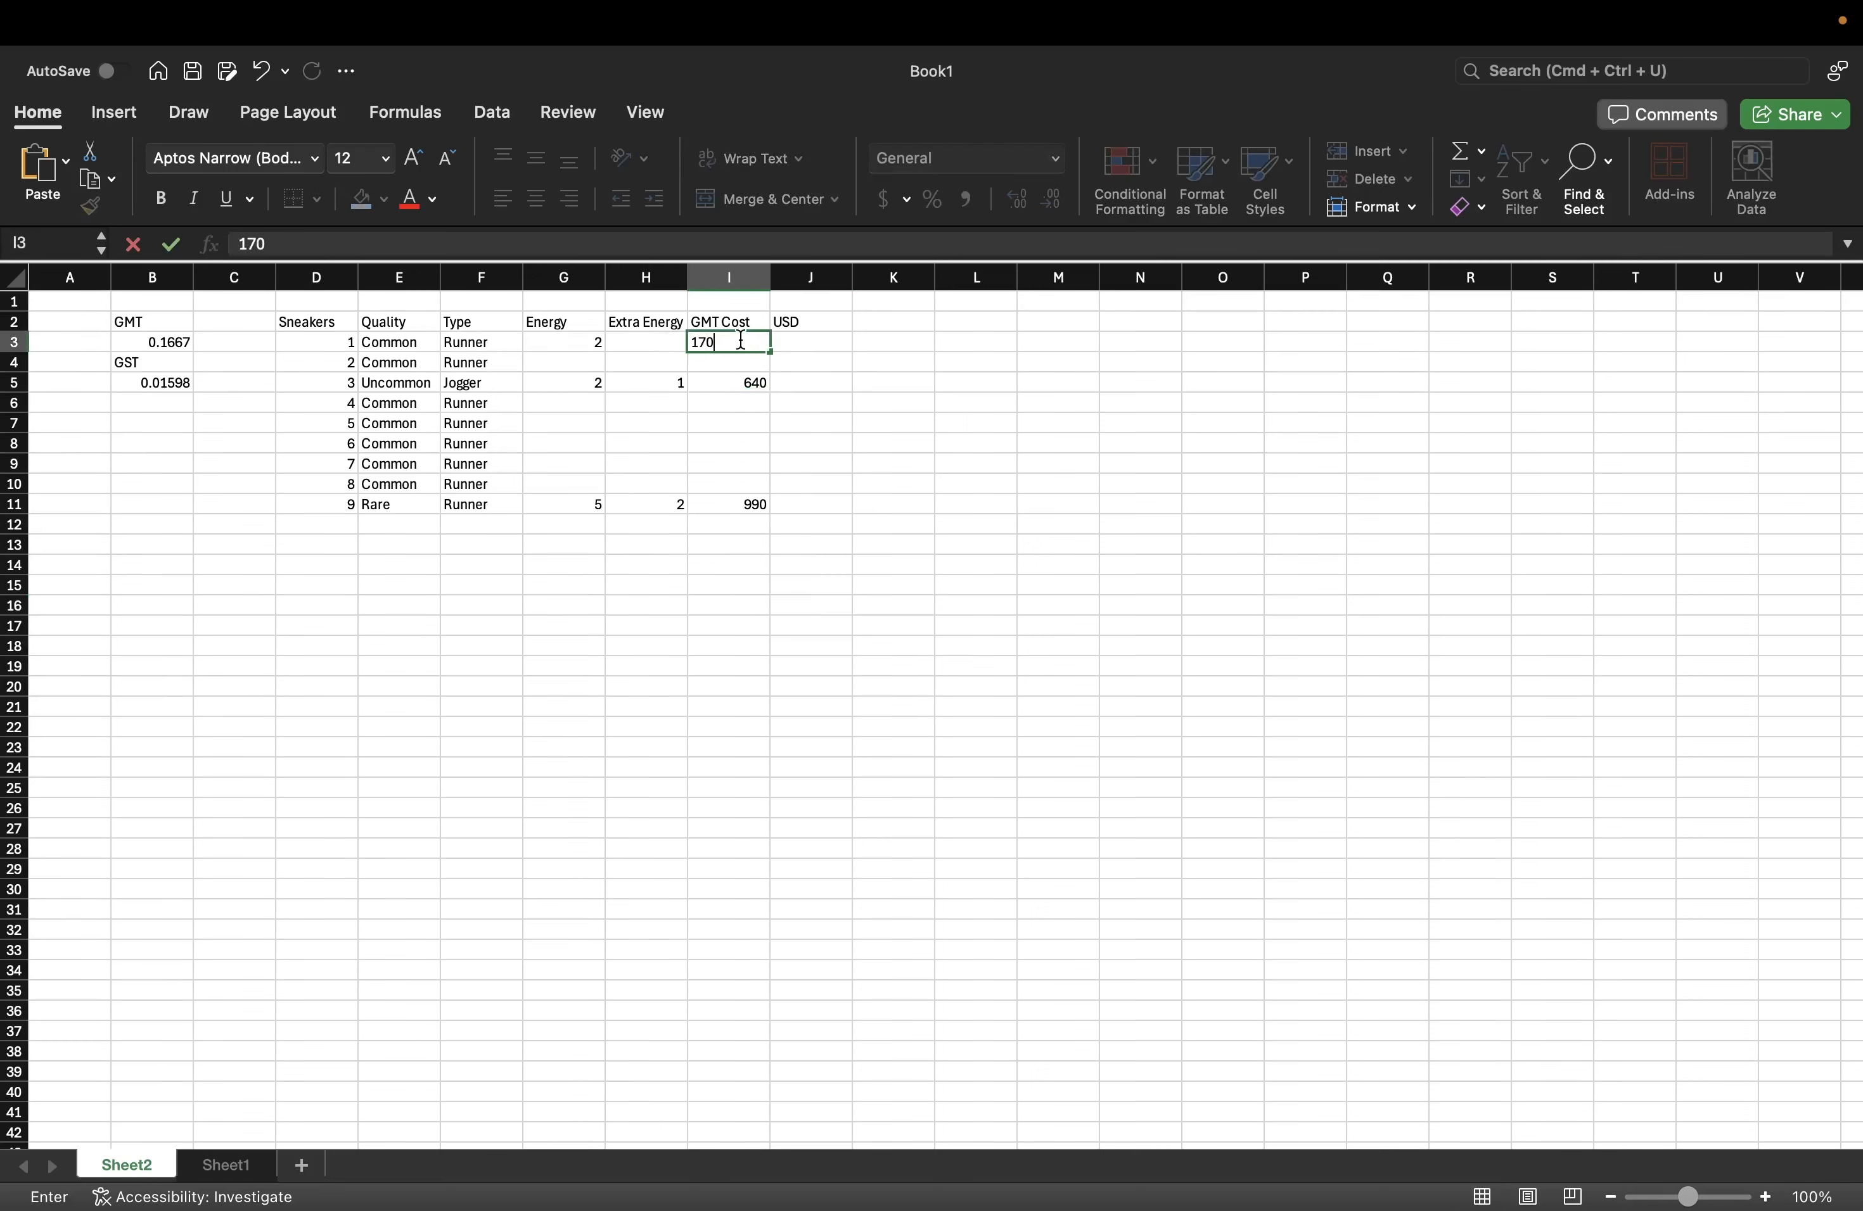
{"action": "key", "text": "Return"}
{"action": "type", "text": "170"}
{"action": "key", "text": "Return"}
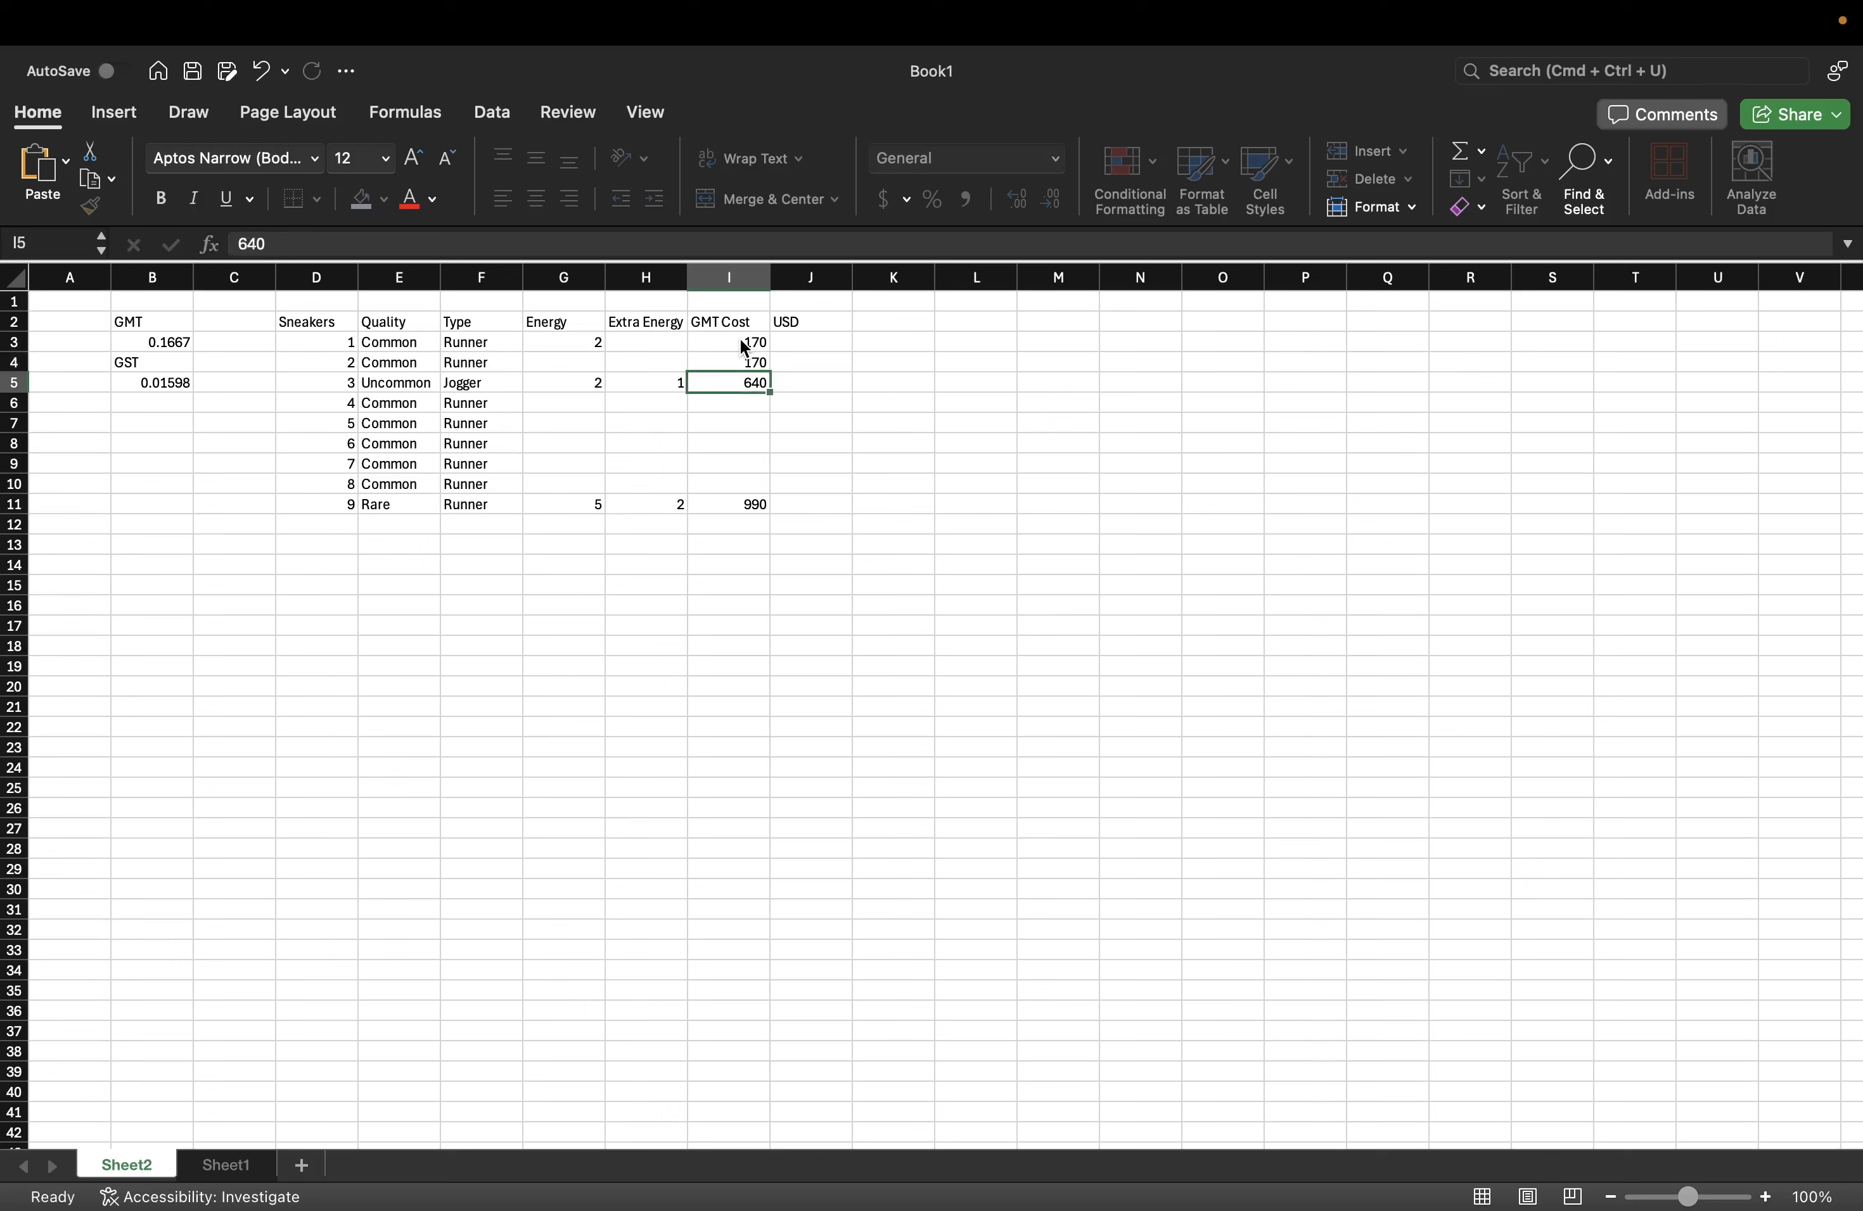
{"action": "key", "text": "Return"}
{"action": "type", "text": "170"}
{"action": "key", "text": "Return"}
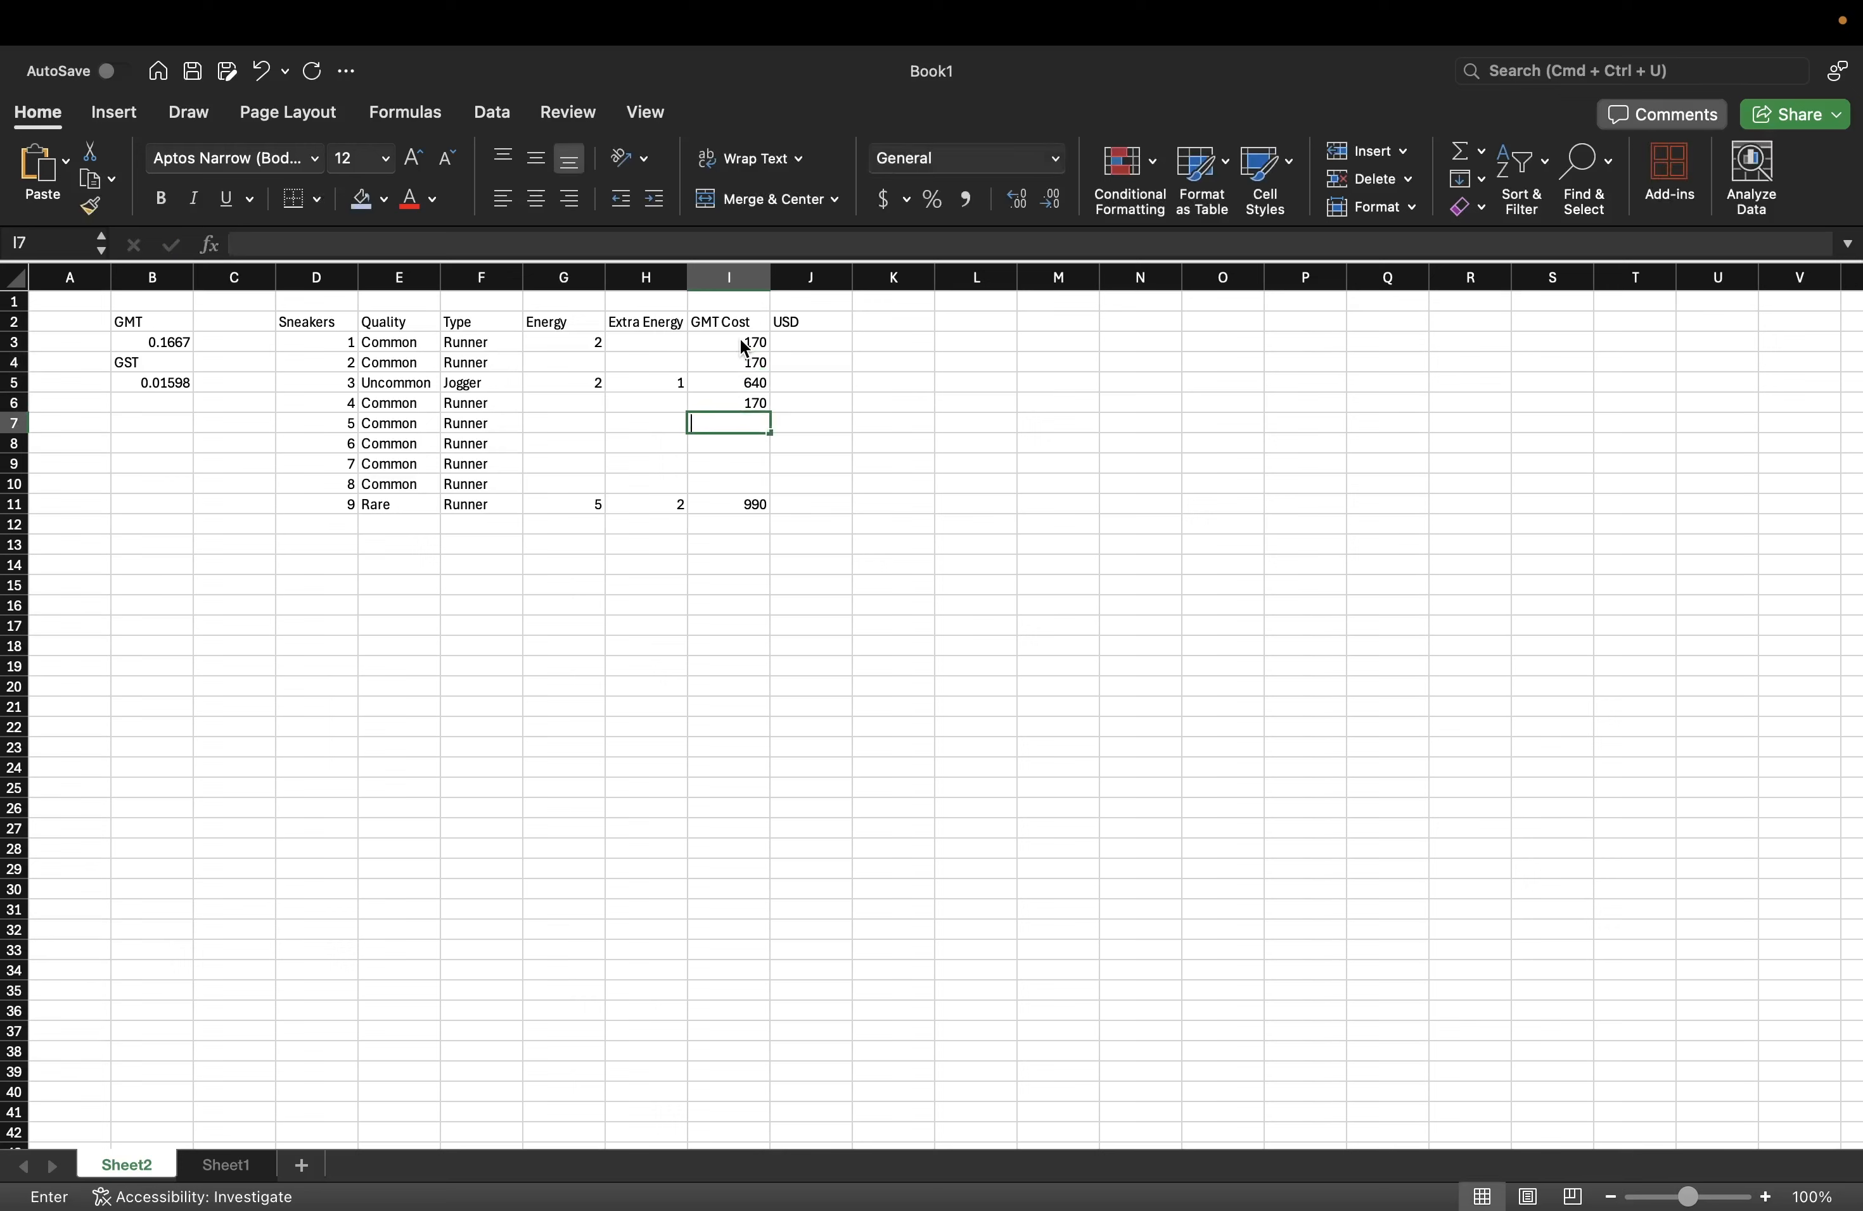
{"action": "type", "text": "170"}
{"action": "key", "text": "Return"}
{"action": "type", "text": "170"}
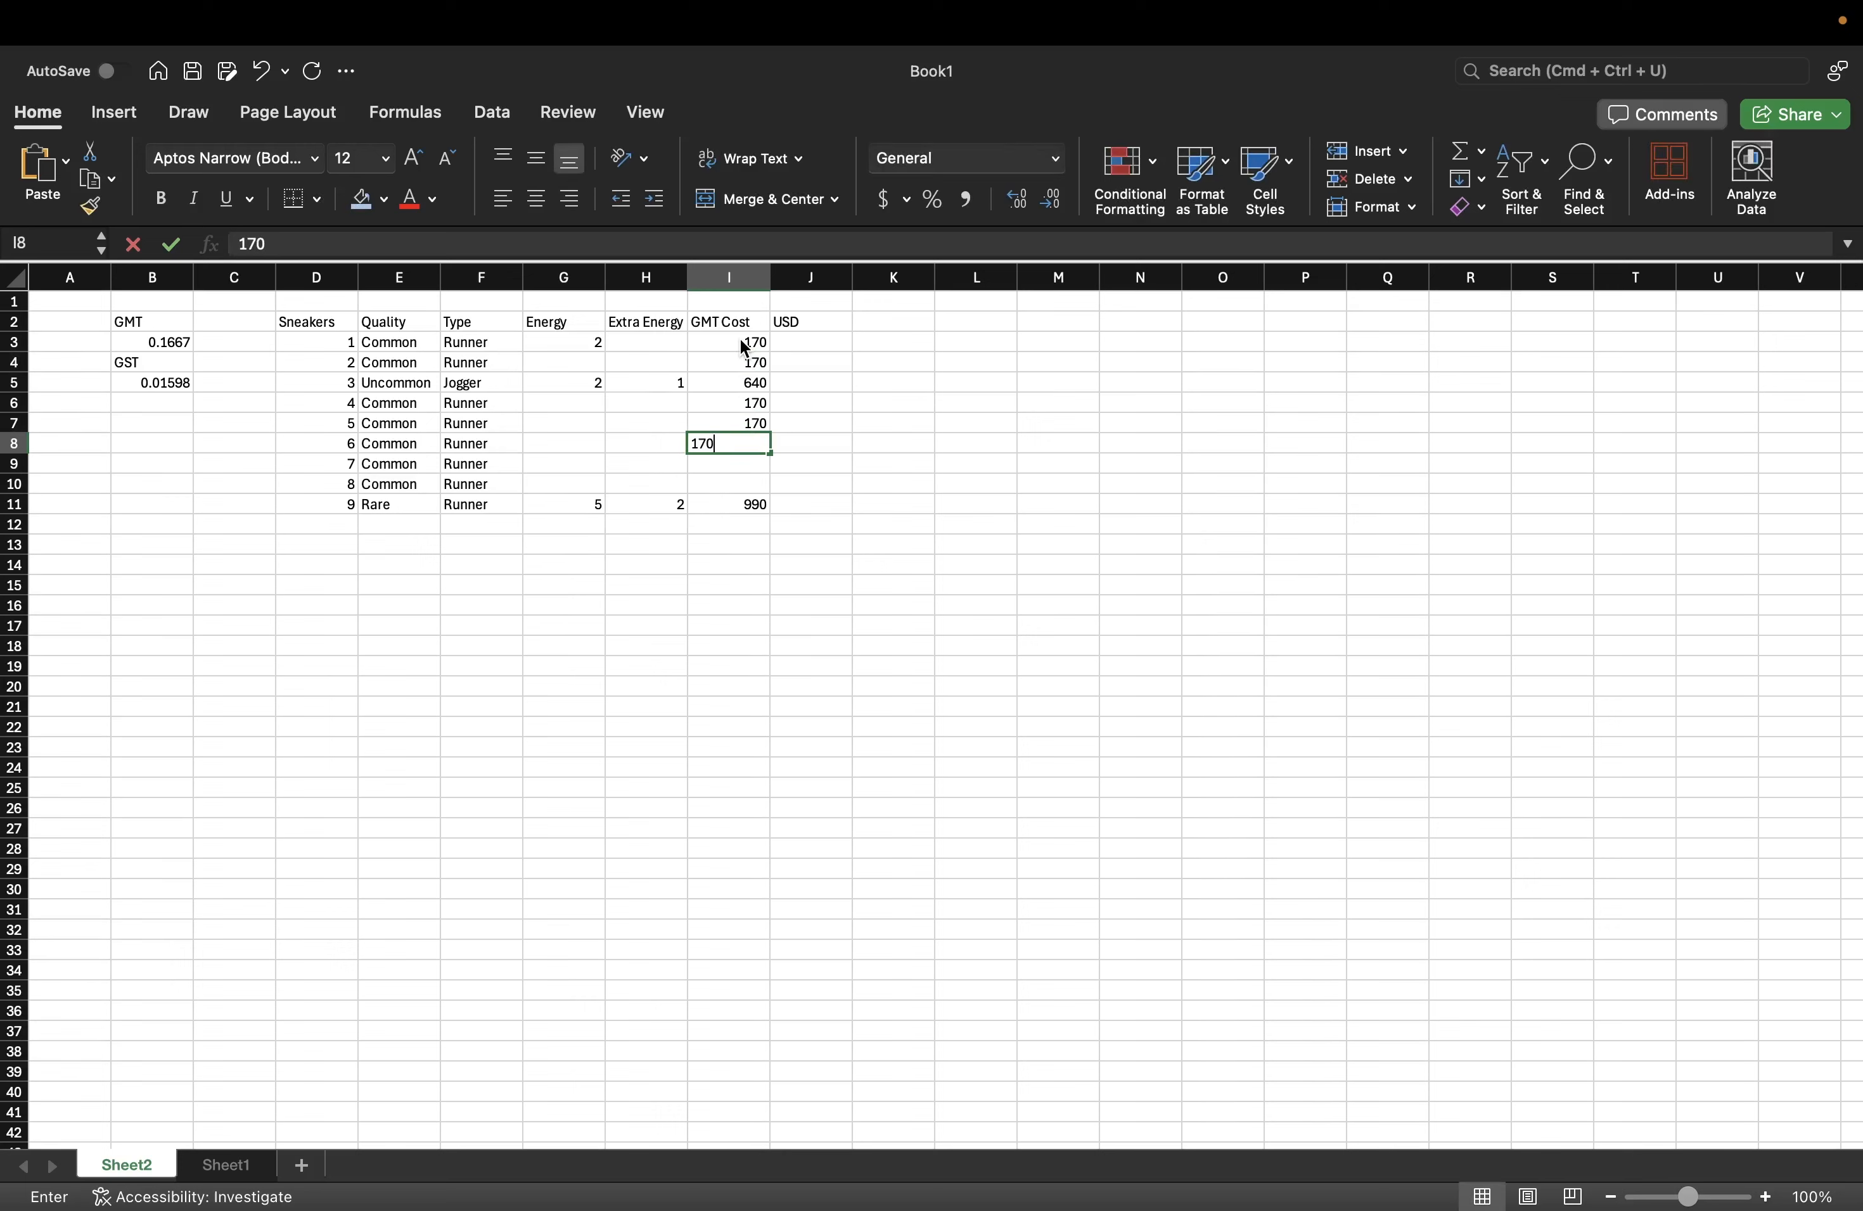
{"action": "key", "text": "Return"}
{"action": "type", "text": "170"}
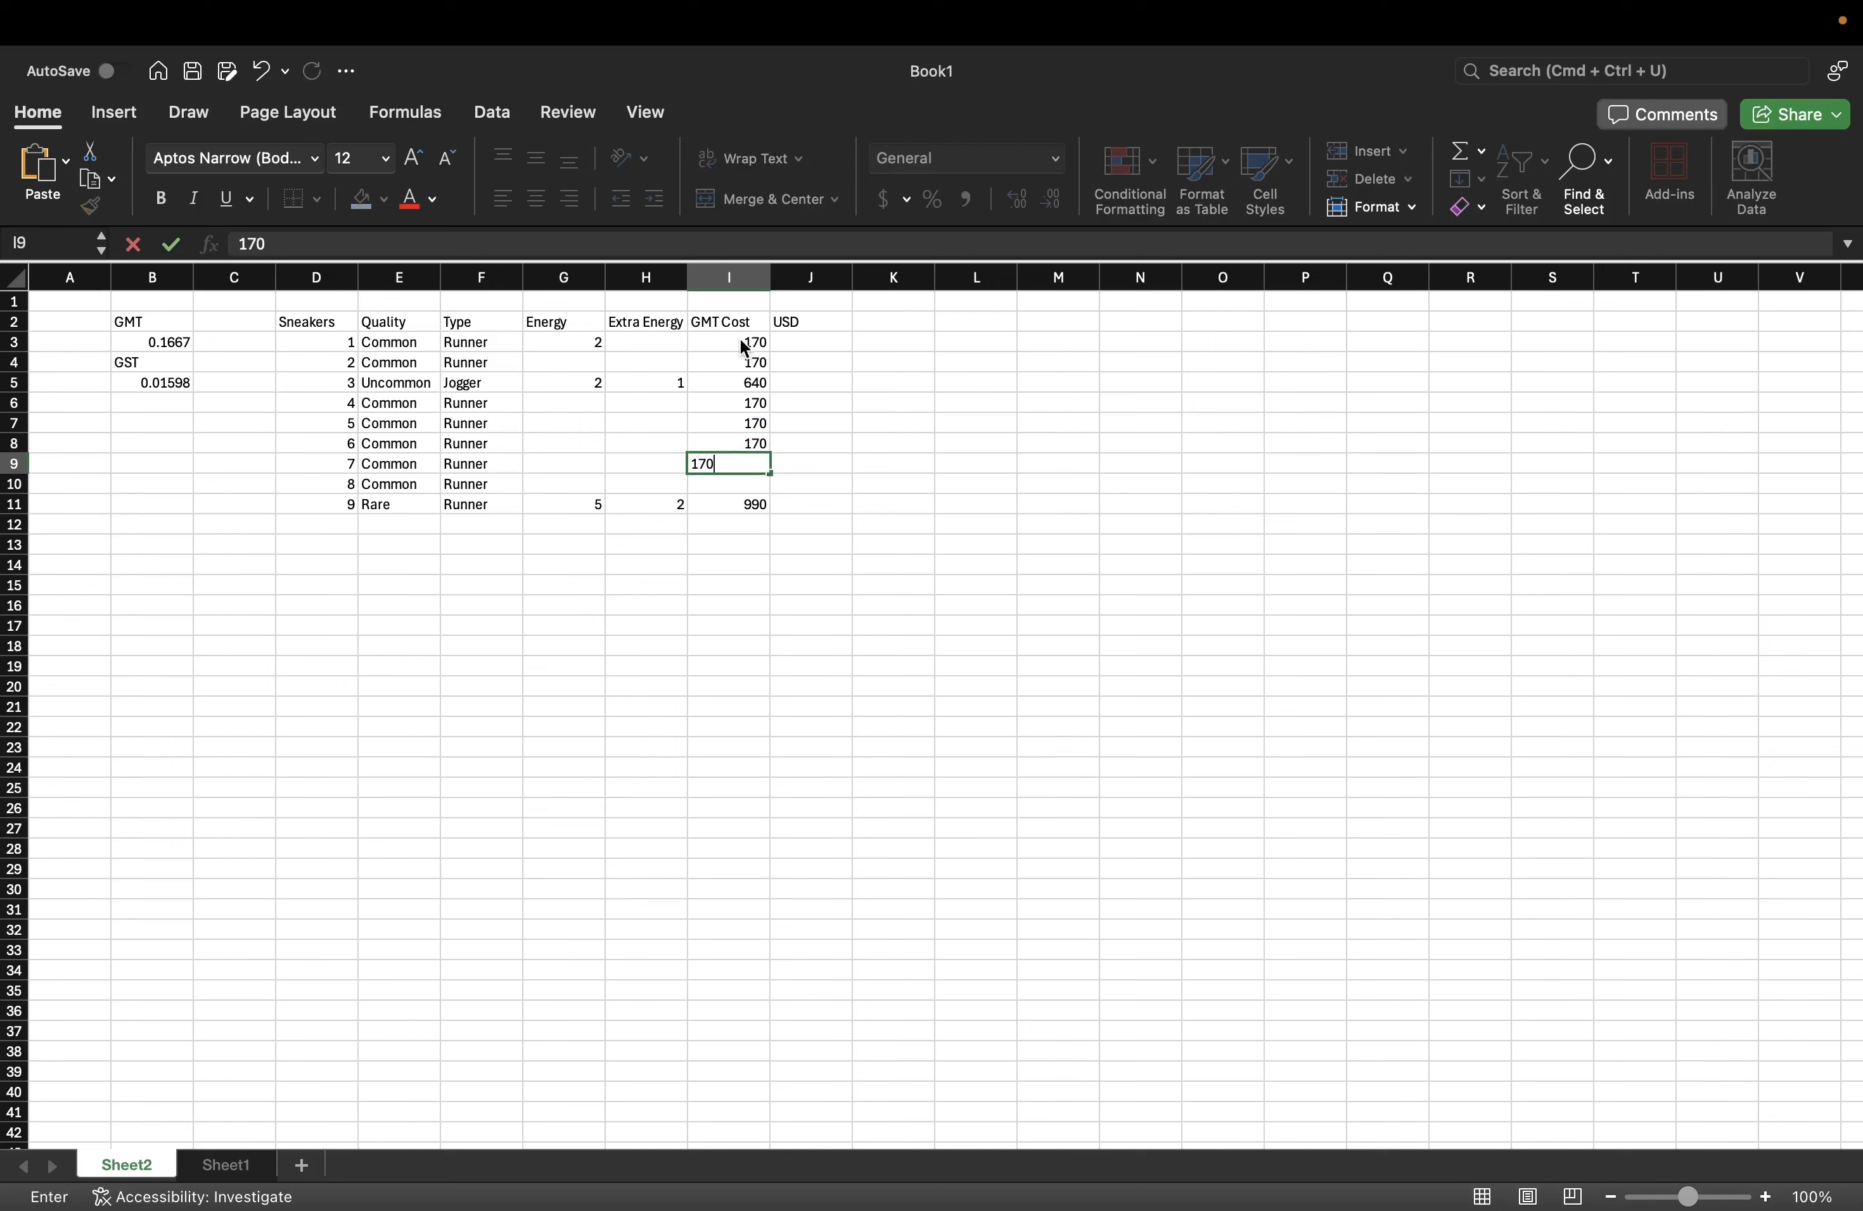
{"action": "key", "text": "Return"}
{"action": "type", "text": "170"}
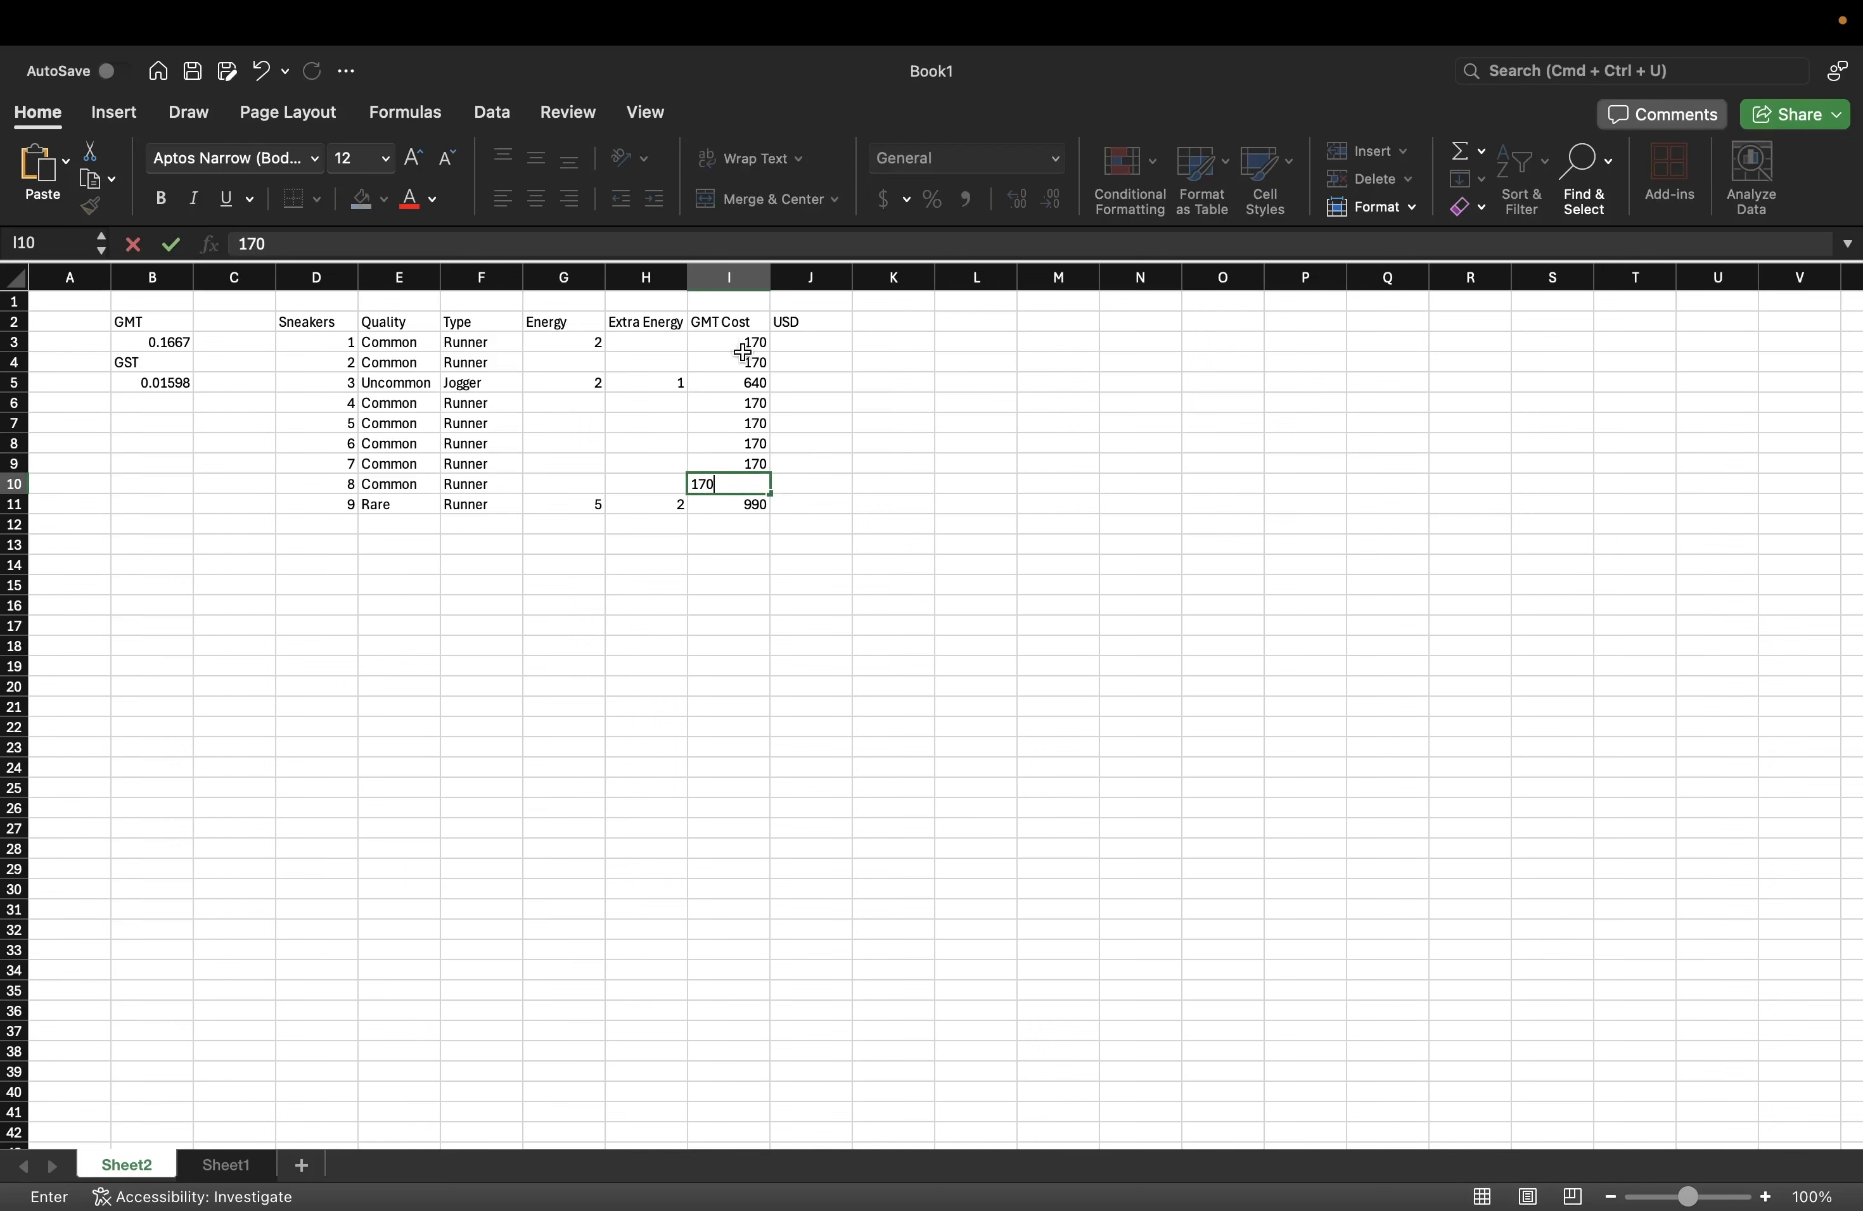
{"action": "left_click", "coordinate": [906, 523]}
- Calculate the first sneaker's USD cost in J3 with the formula =SUMPRODUCT(B3,I3)
{"action": "left_click", "coordinate": [818, 343]}
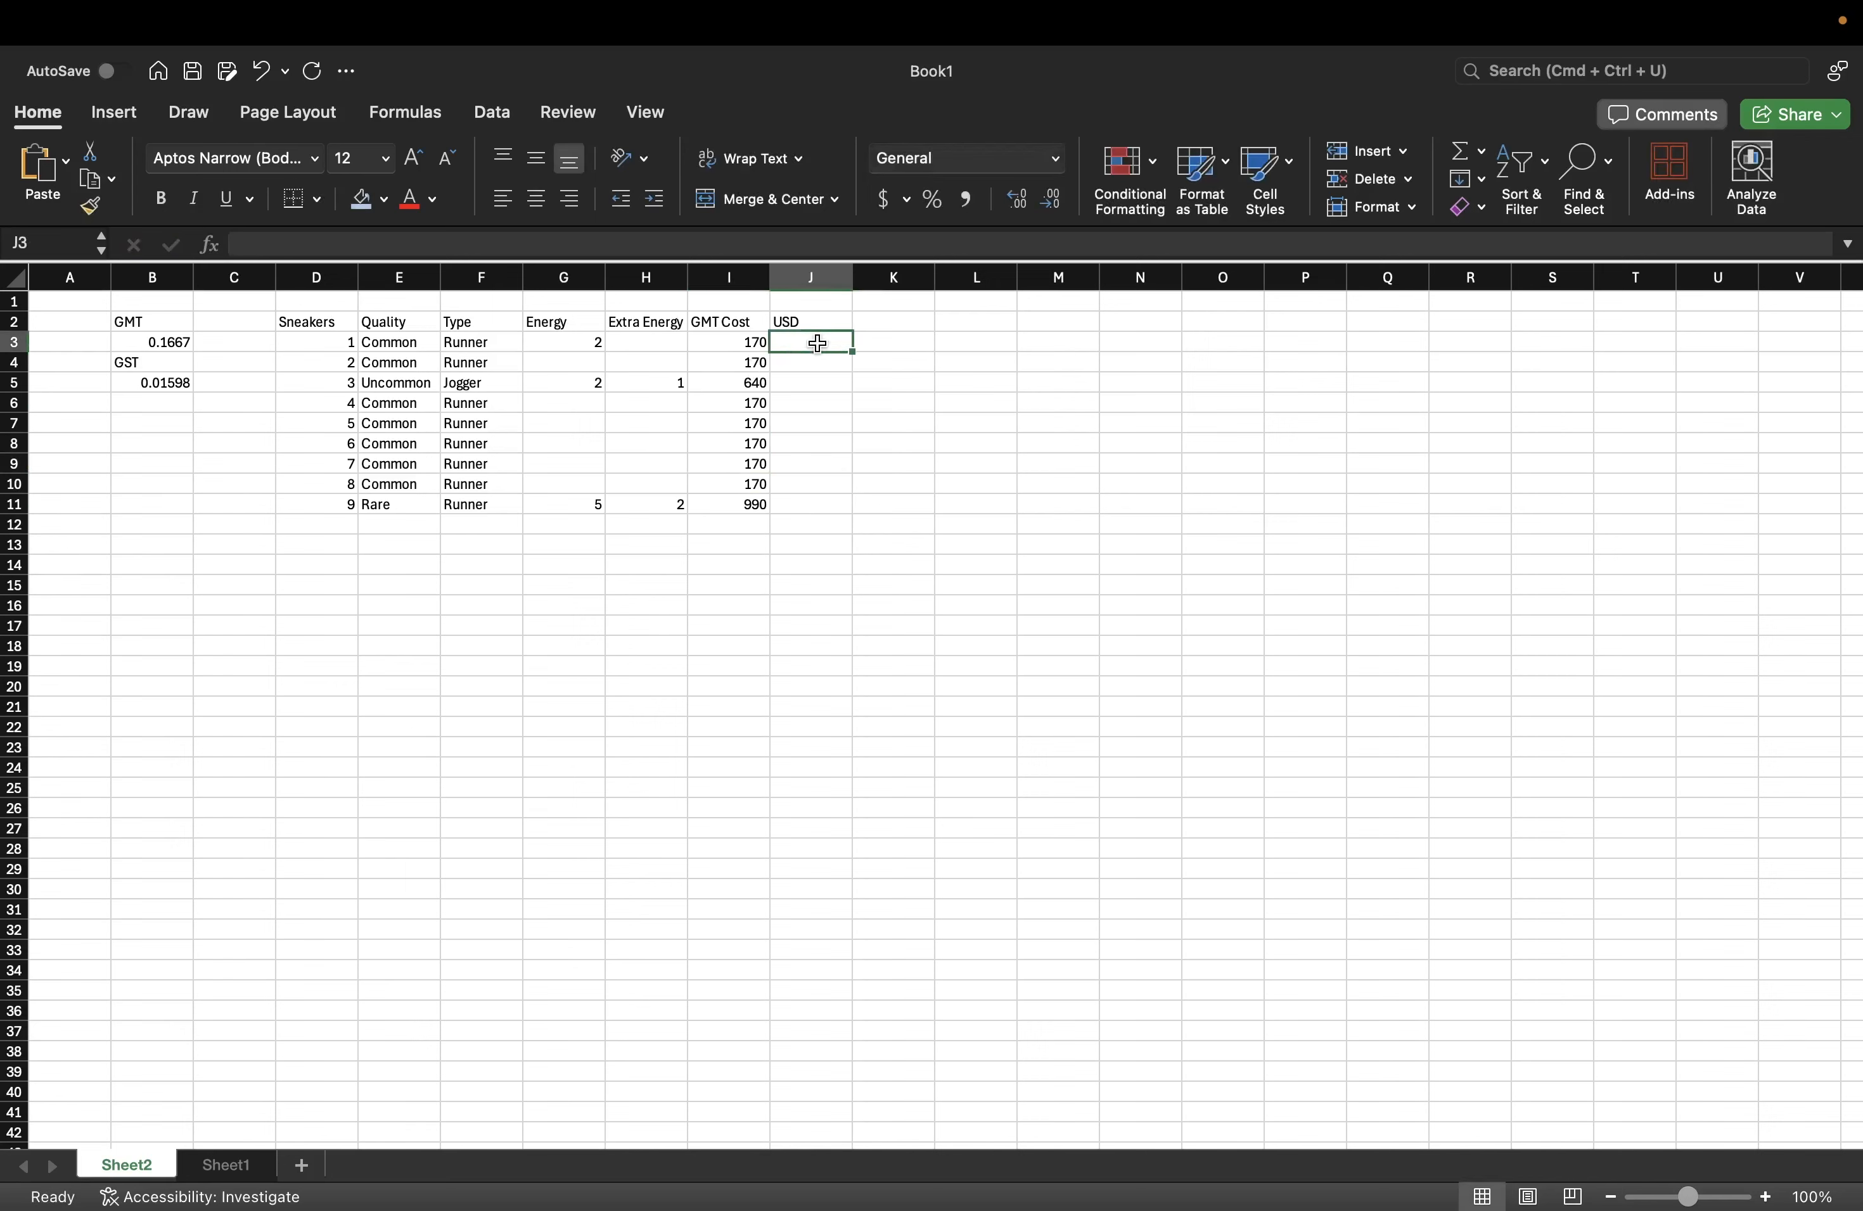
{"action": "type", "text": "="}
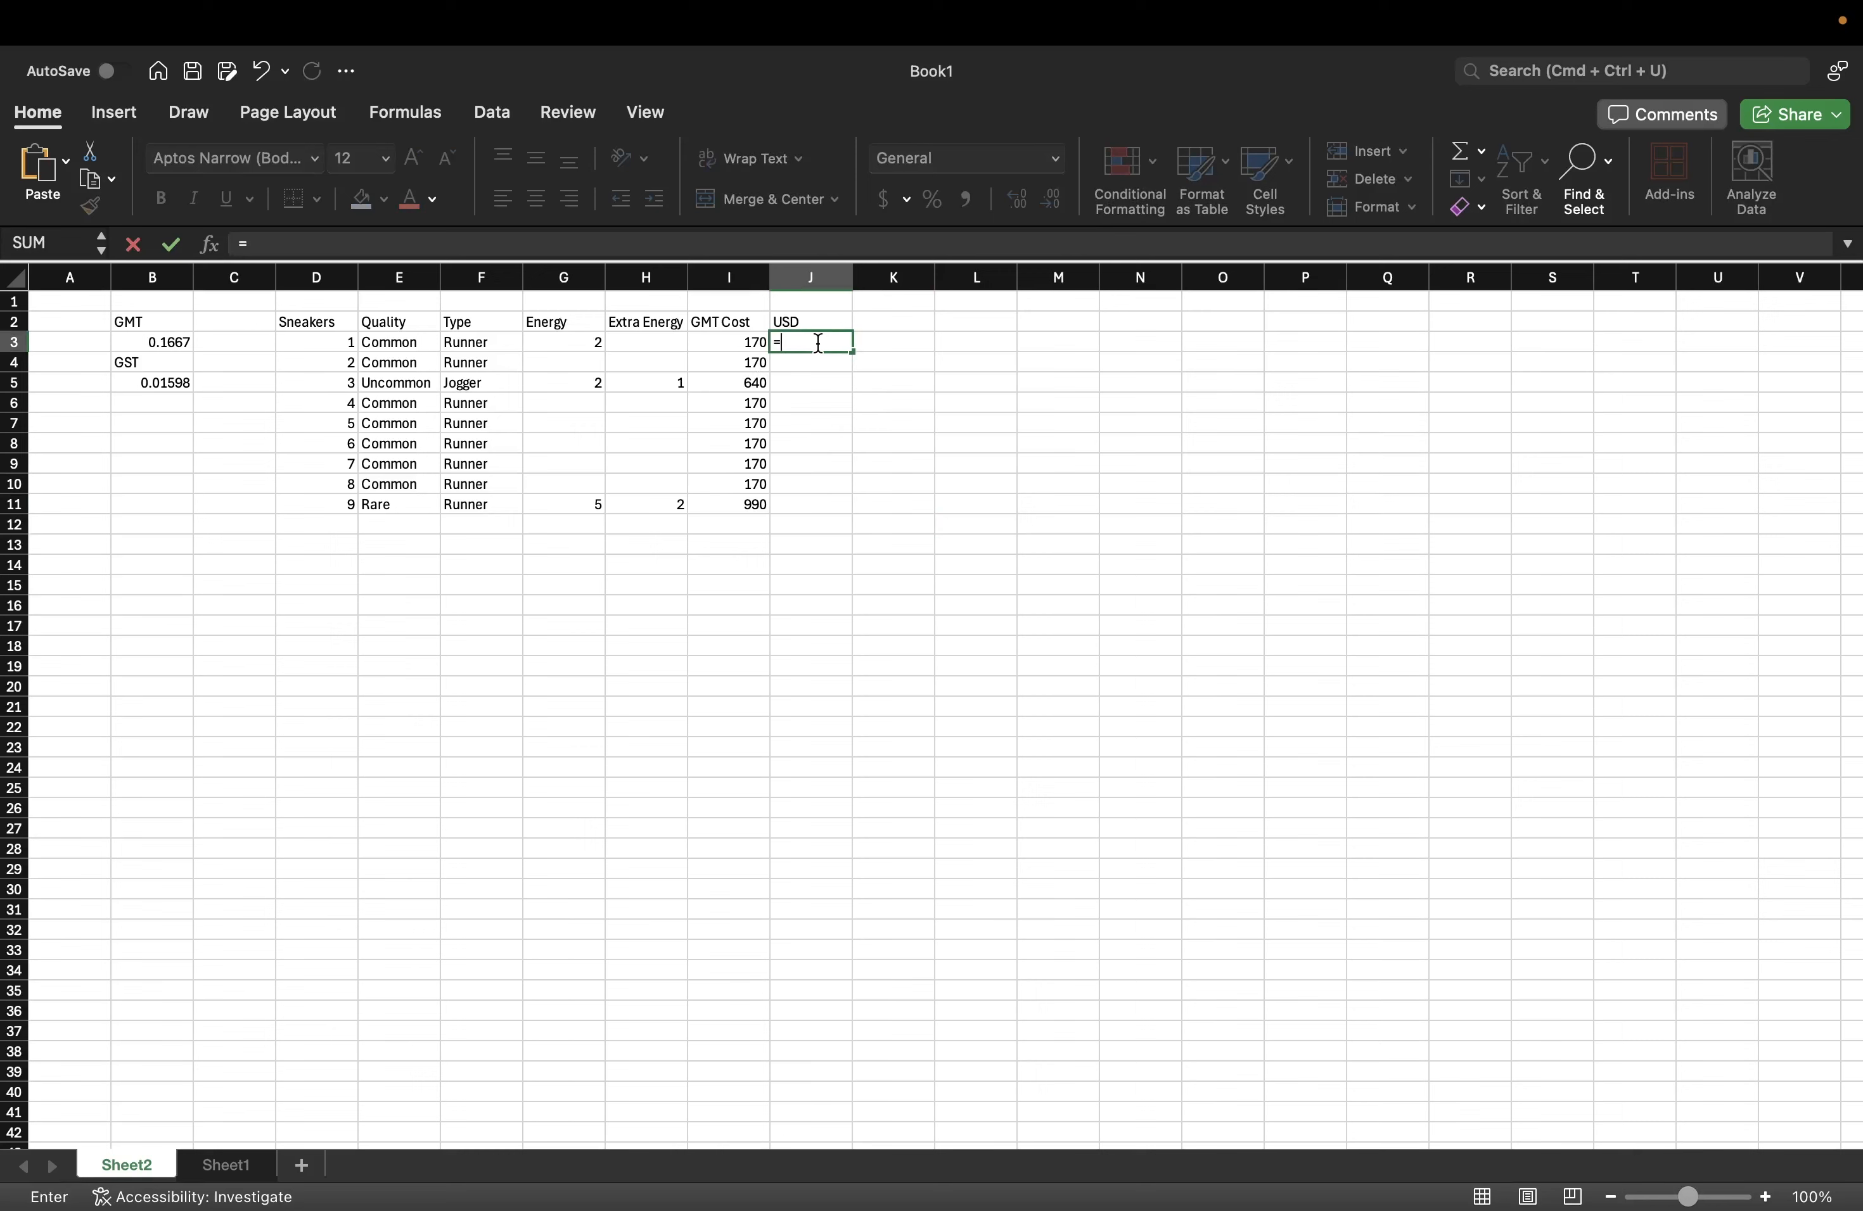
{"action": "type", "text": "sum"}
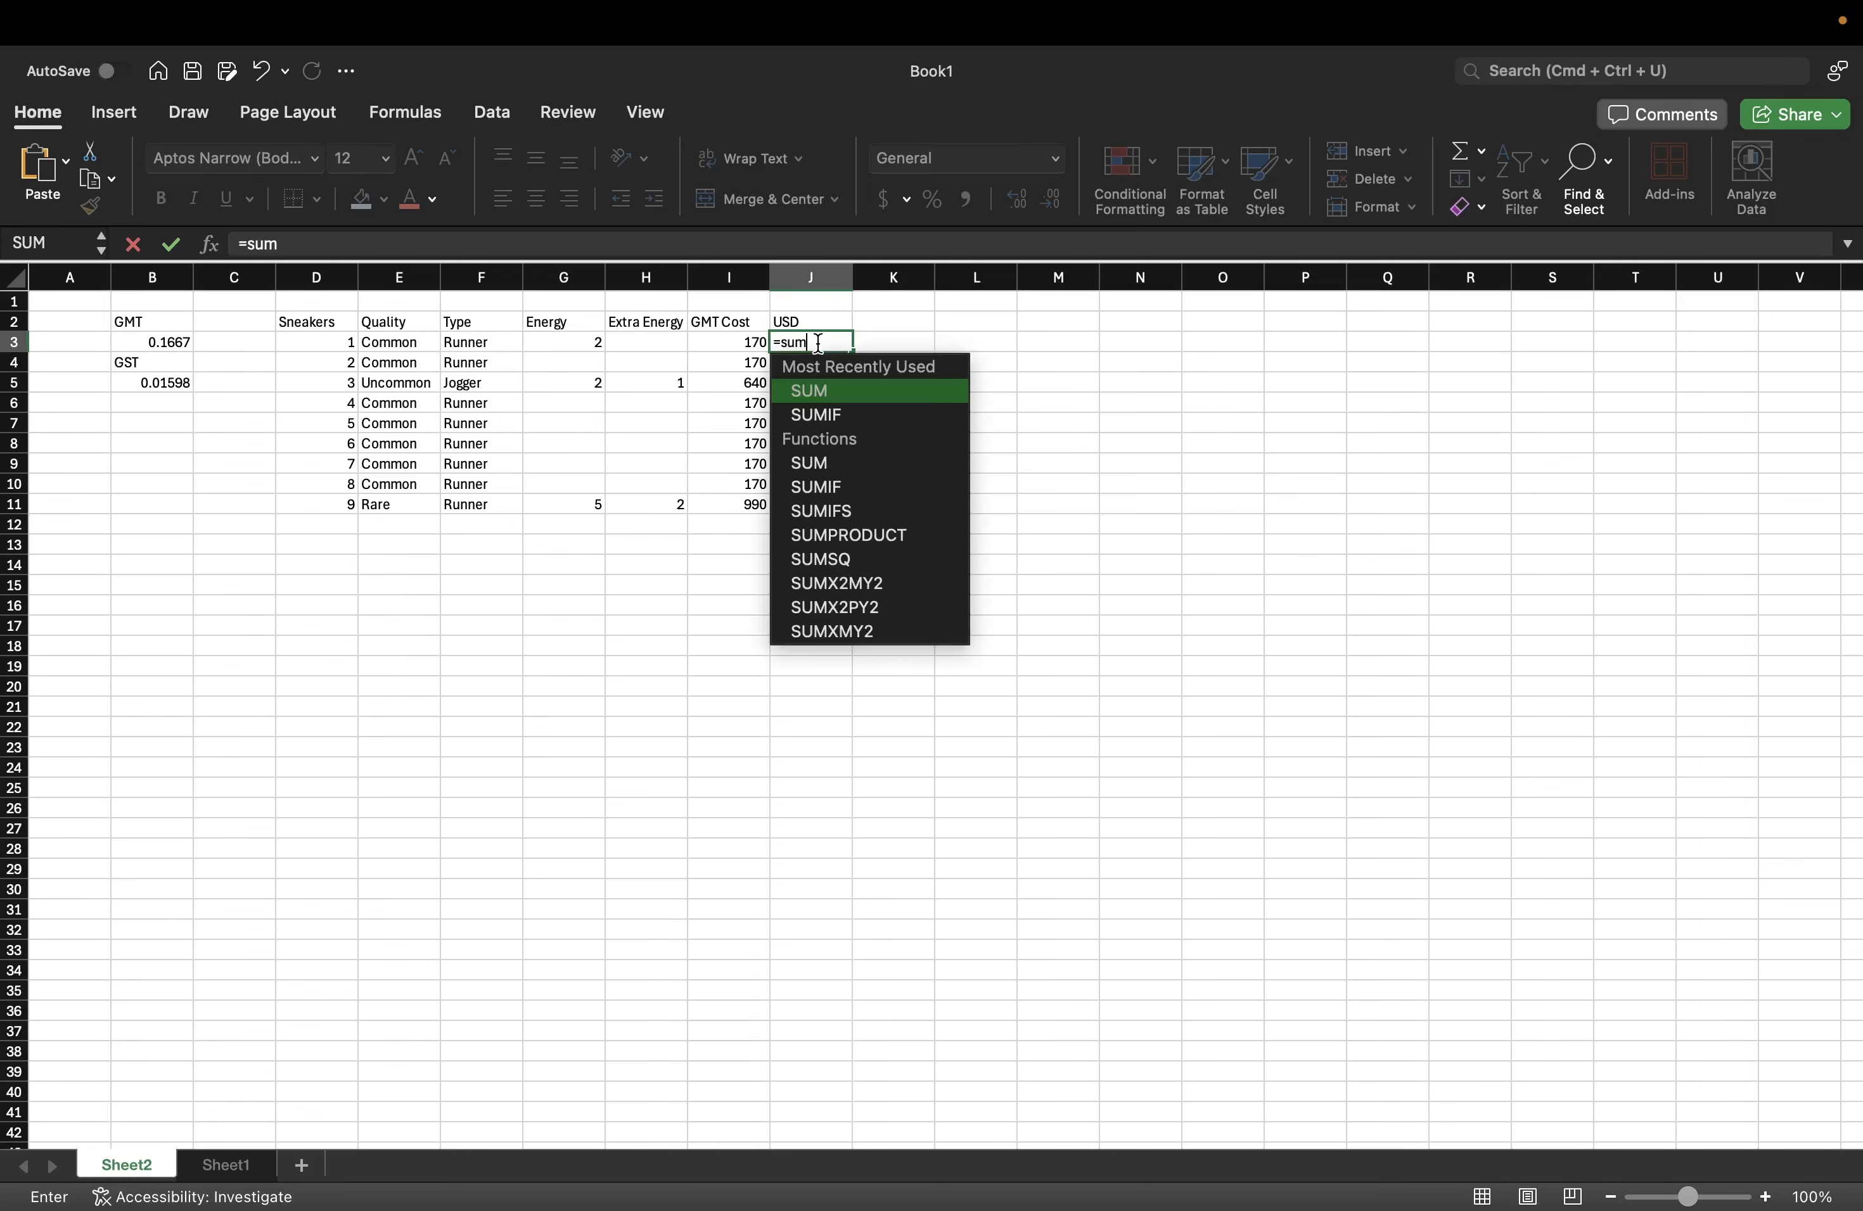
{"action": "double_click", "coordinate": [857, 537]}
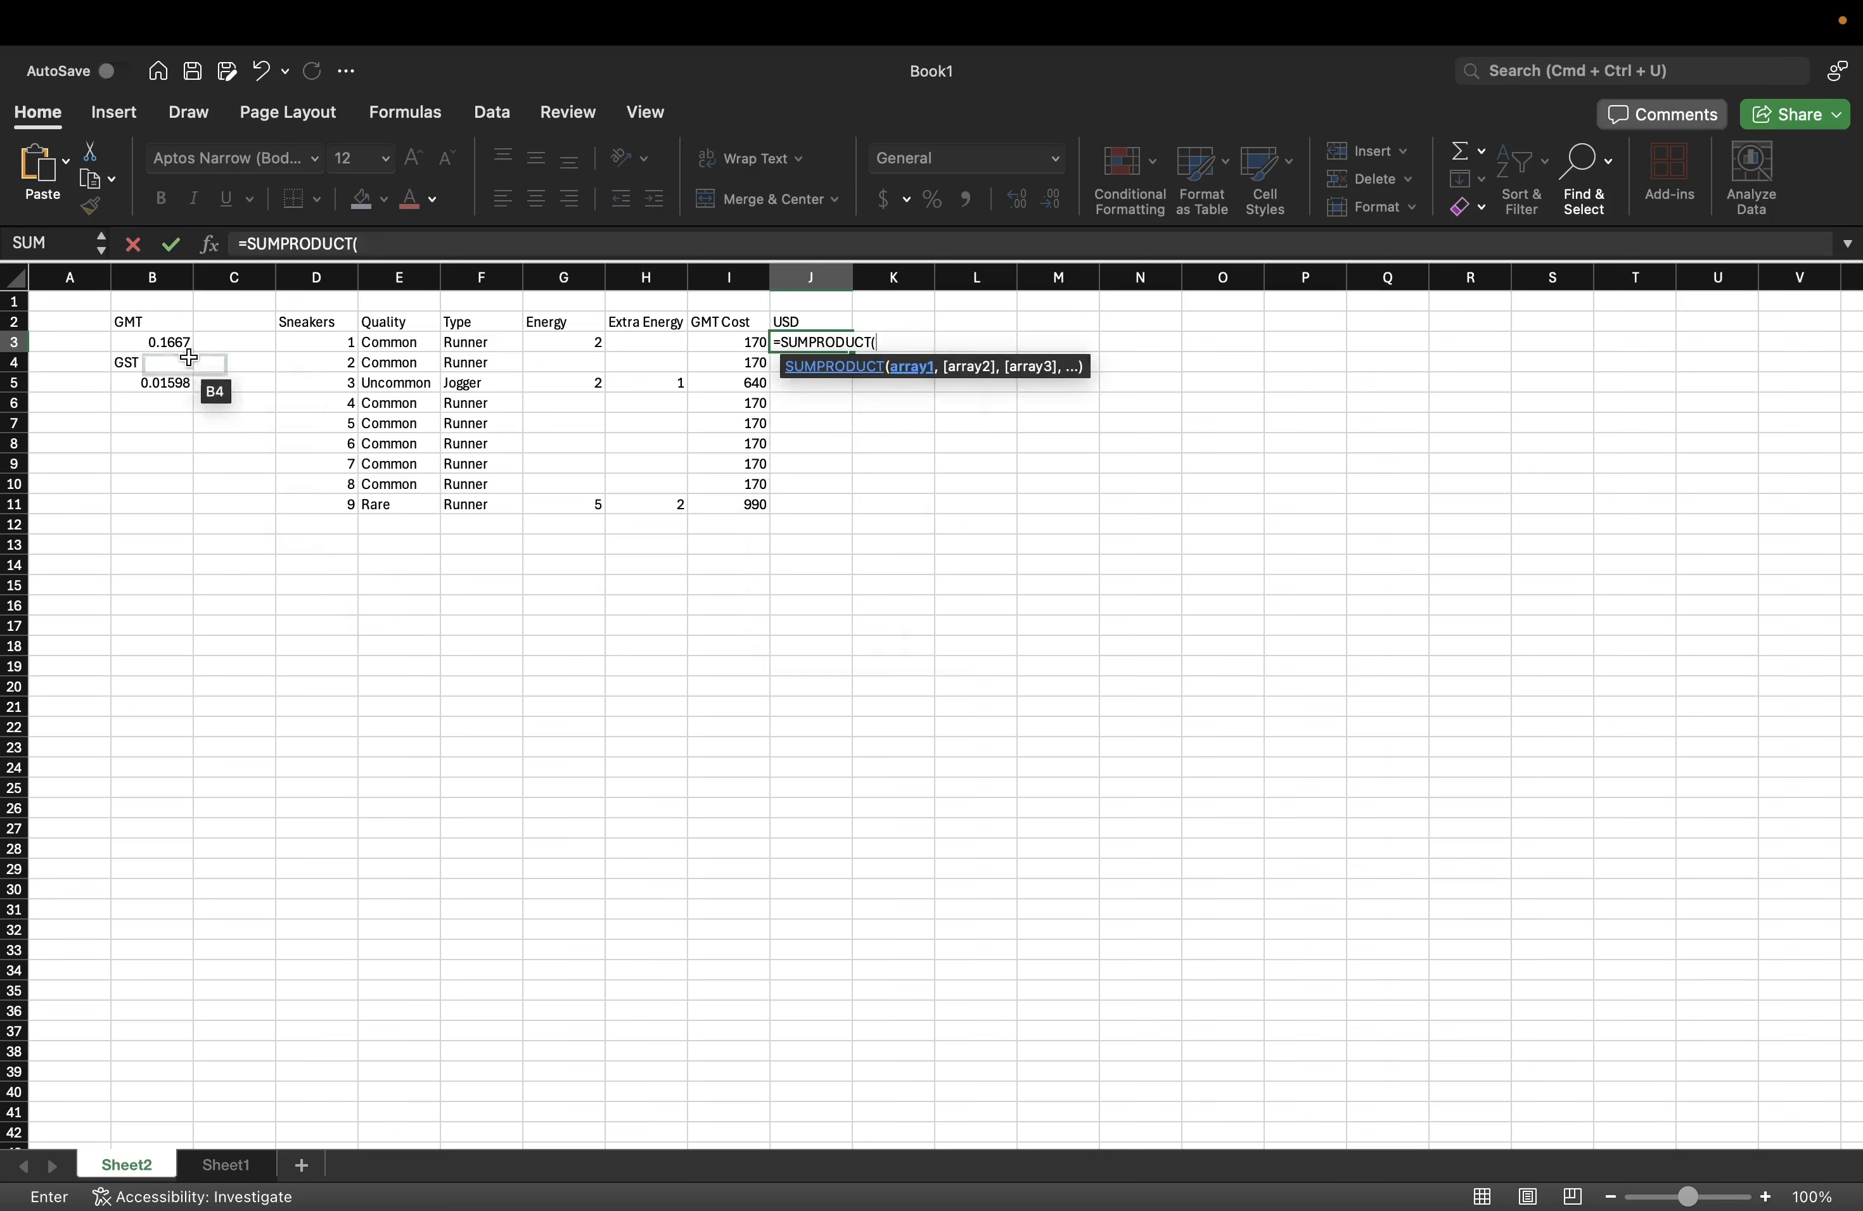
{"action": "left_click", "coordinate": [169, 344]}
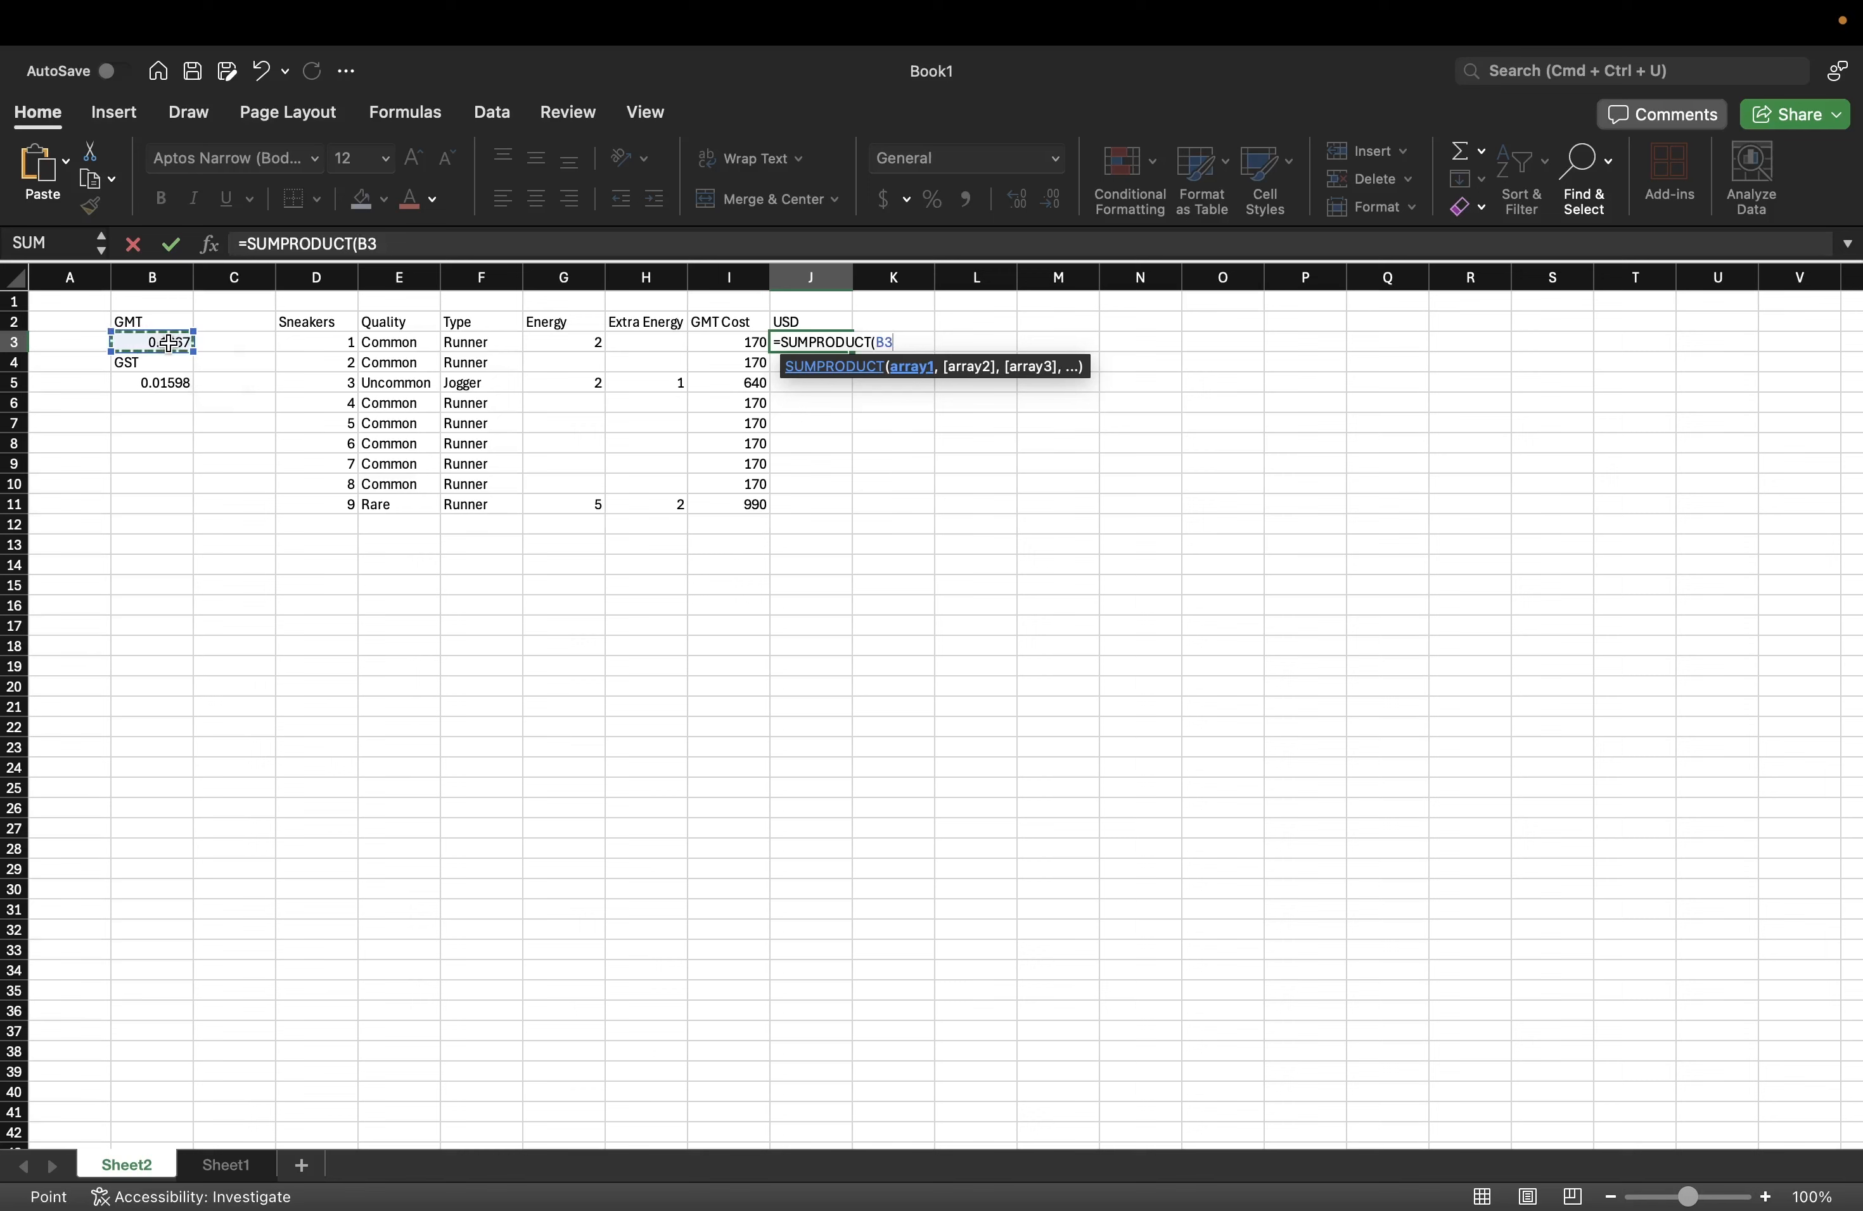
{"action": "type", "text": ","}
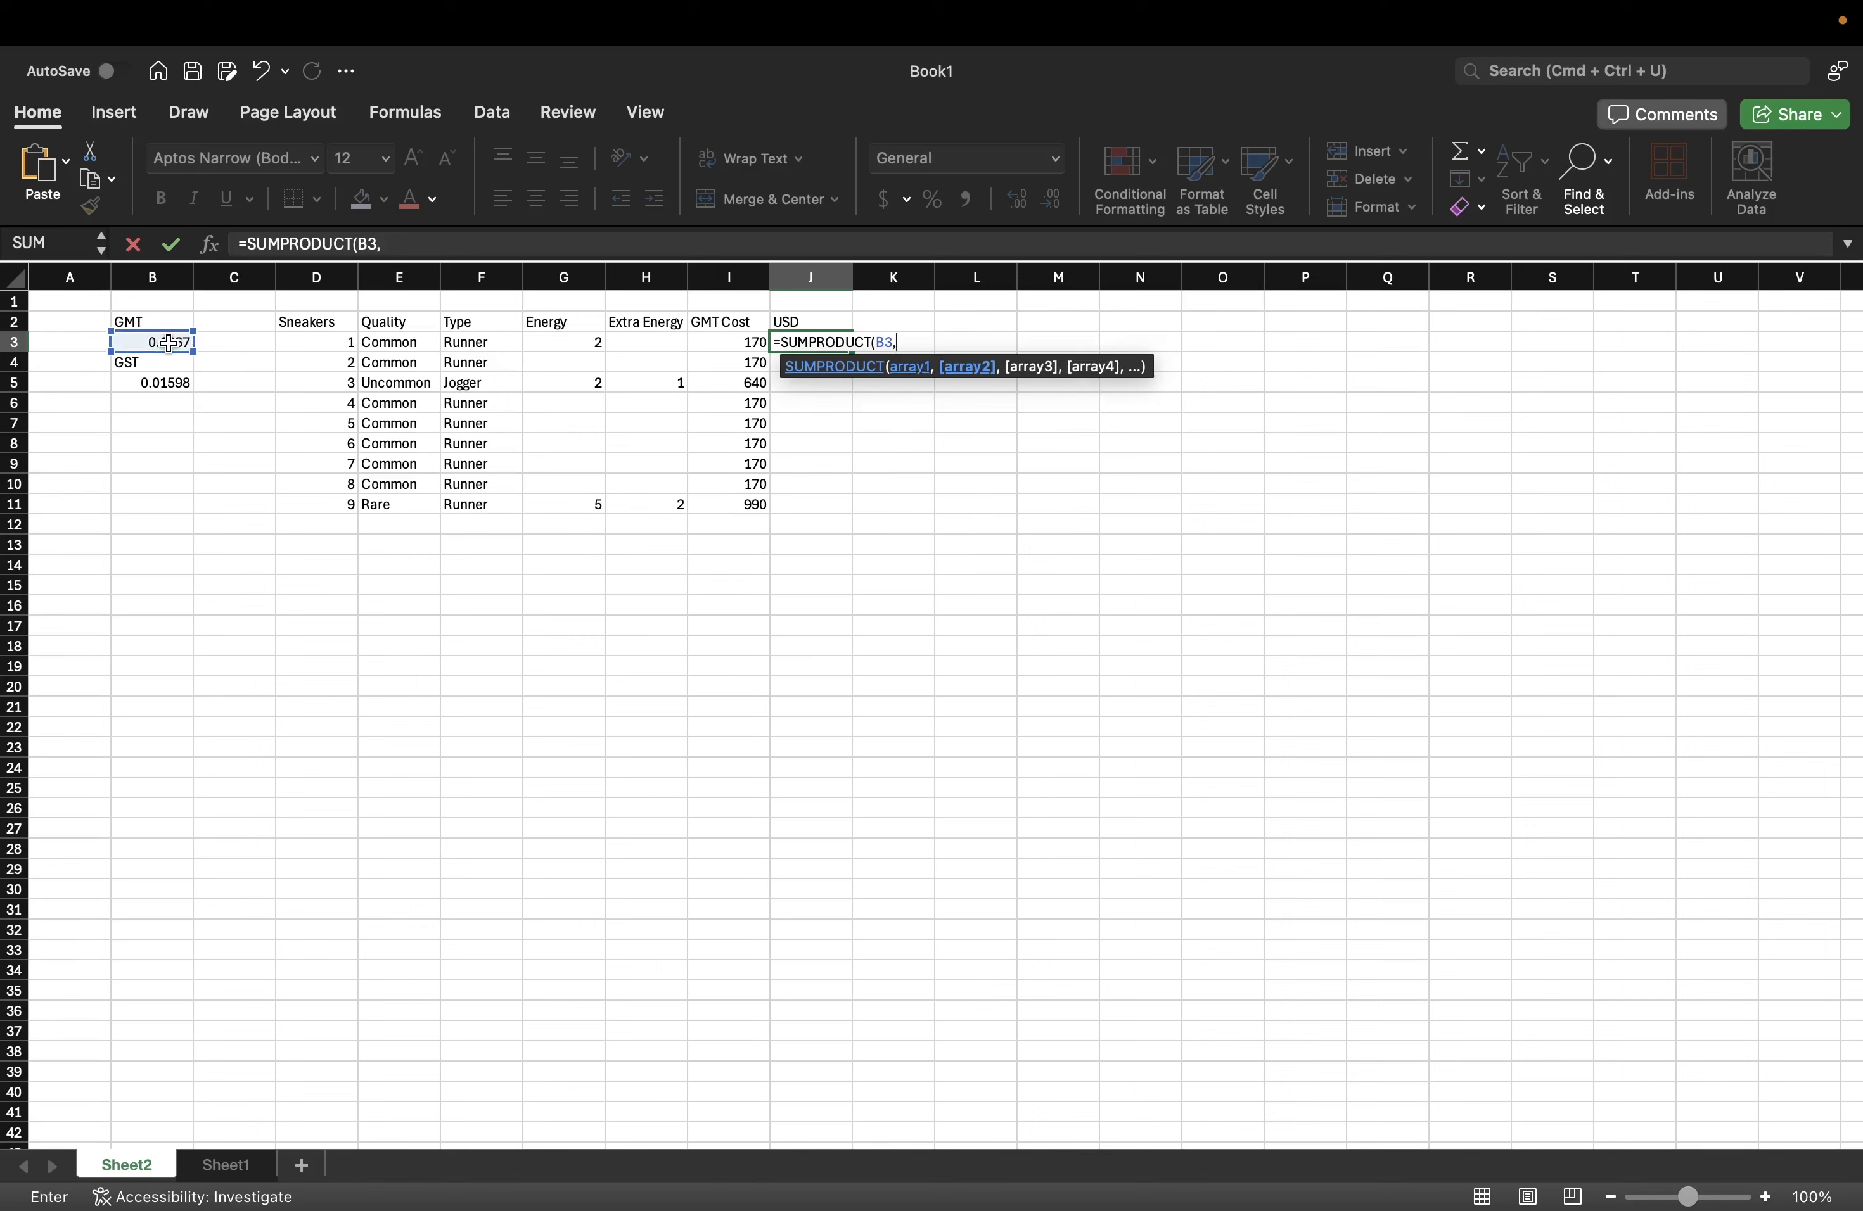
{"action": "left_click", "coordinate": [723, 343]}
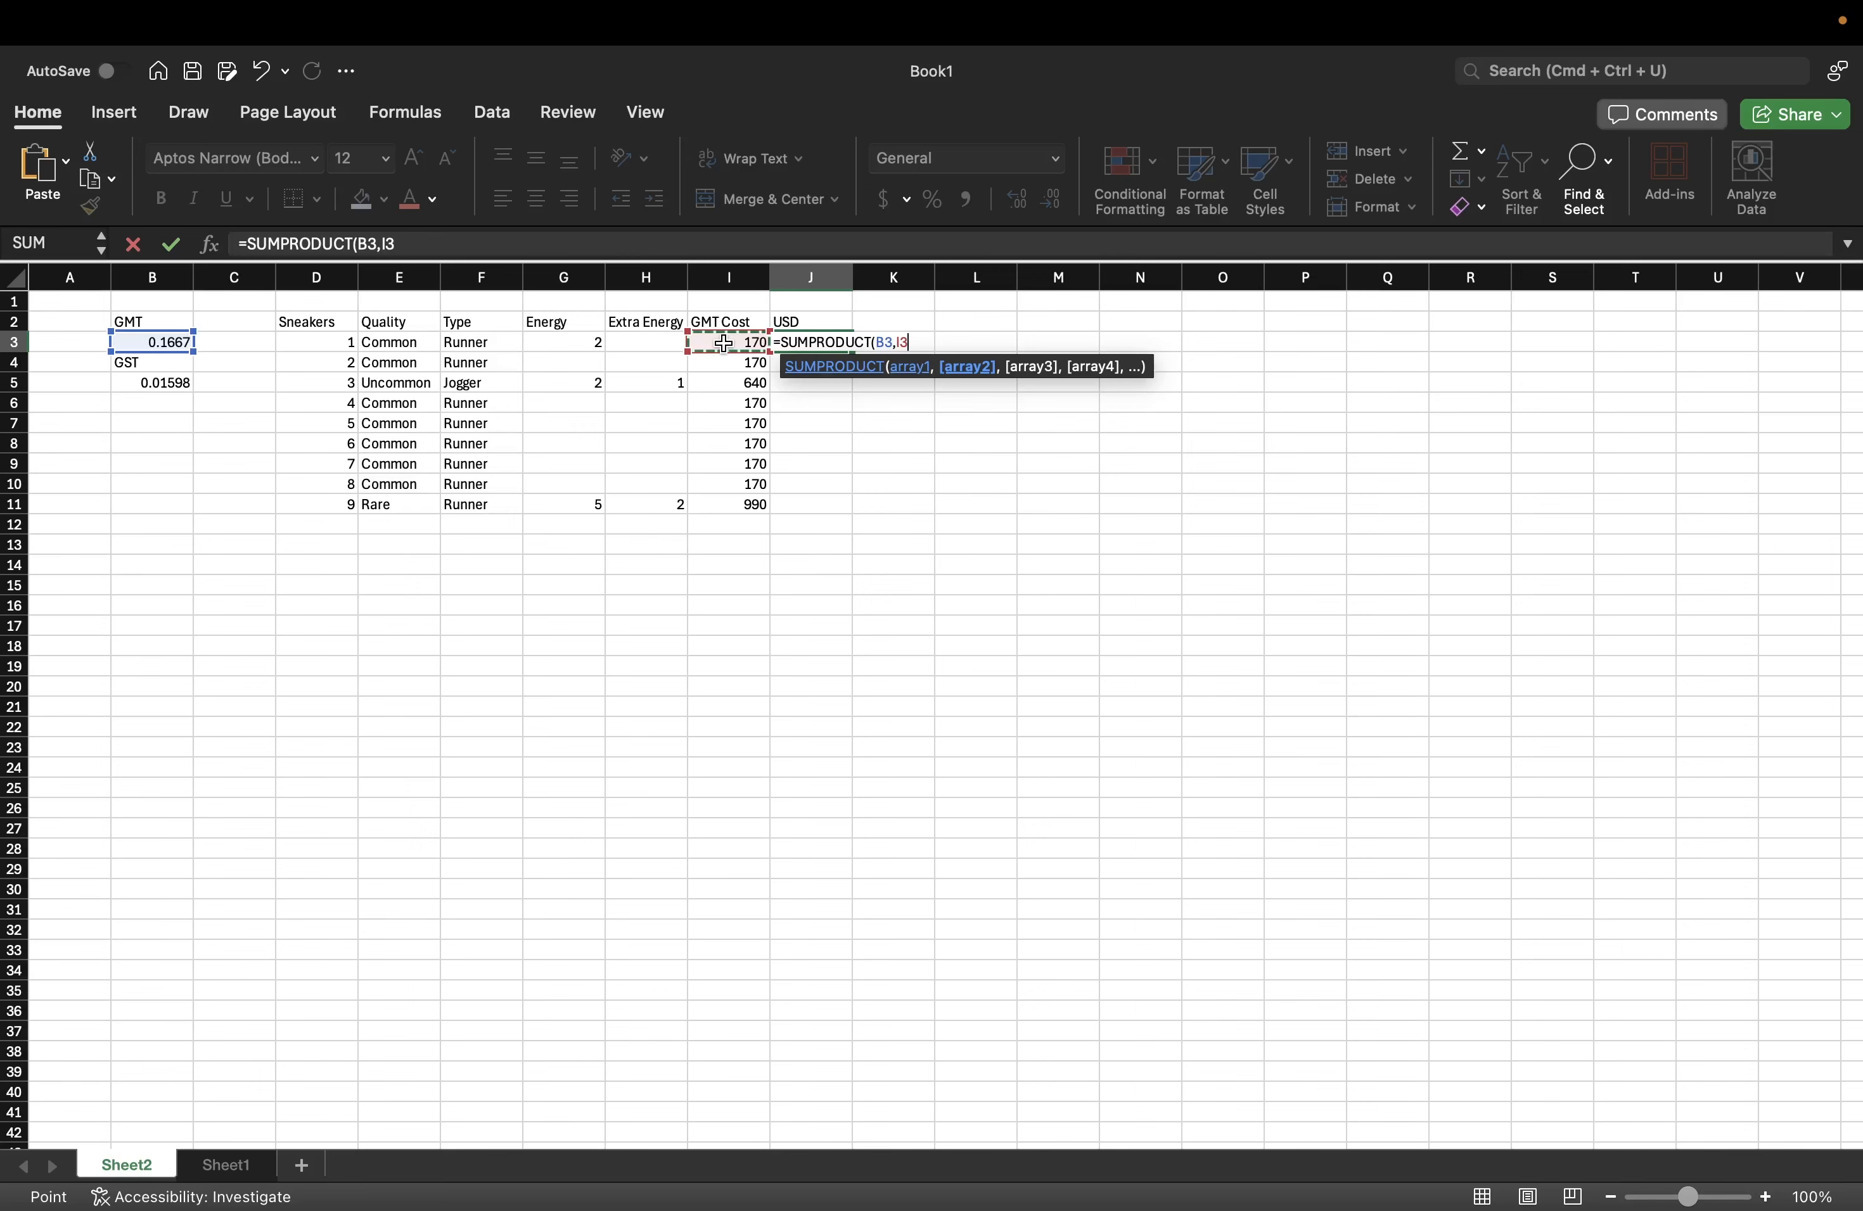
{"action": "type", "text": ")"}
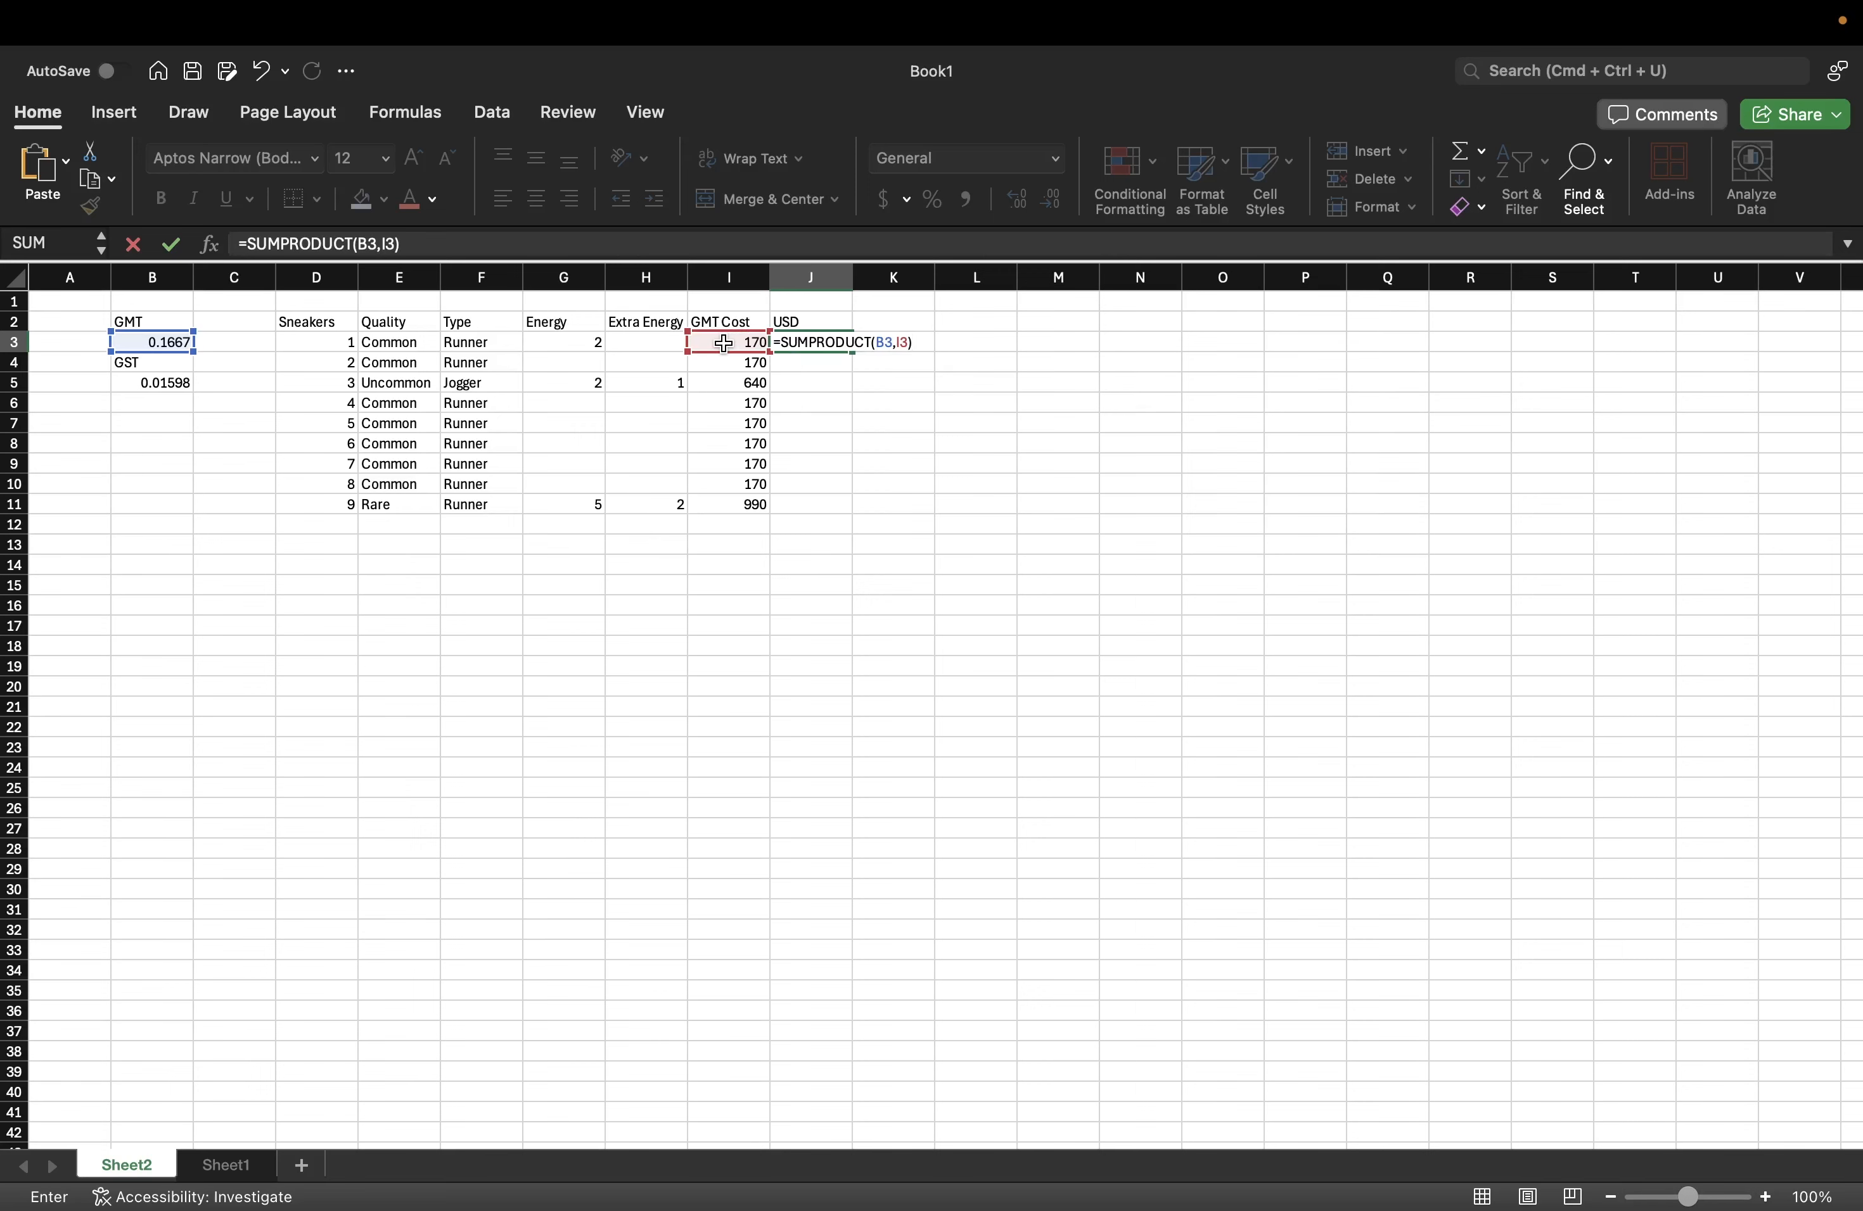
{"action": "key", "text": "Return"}
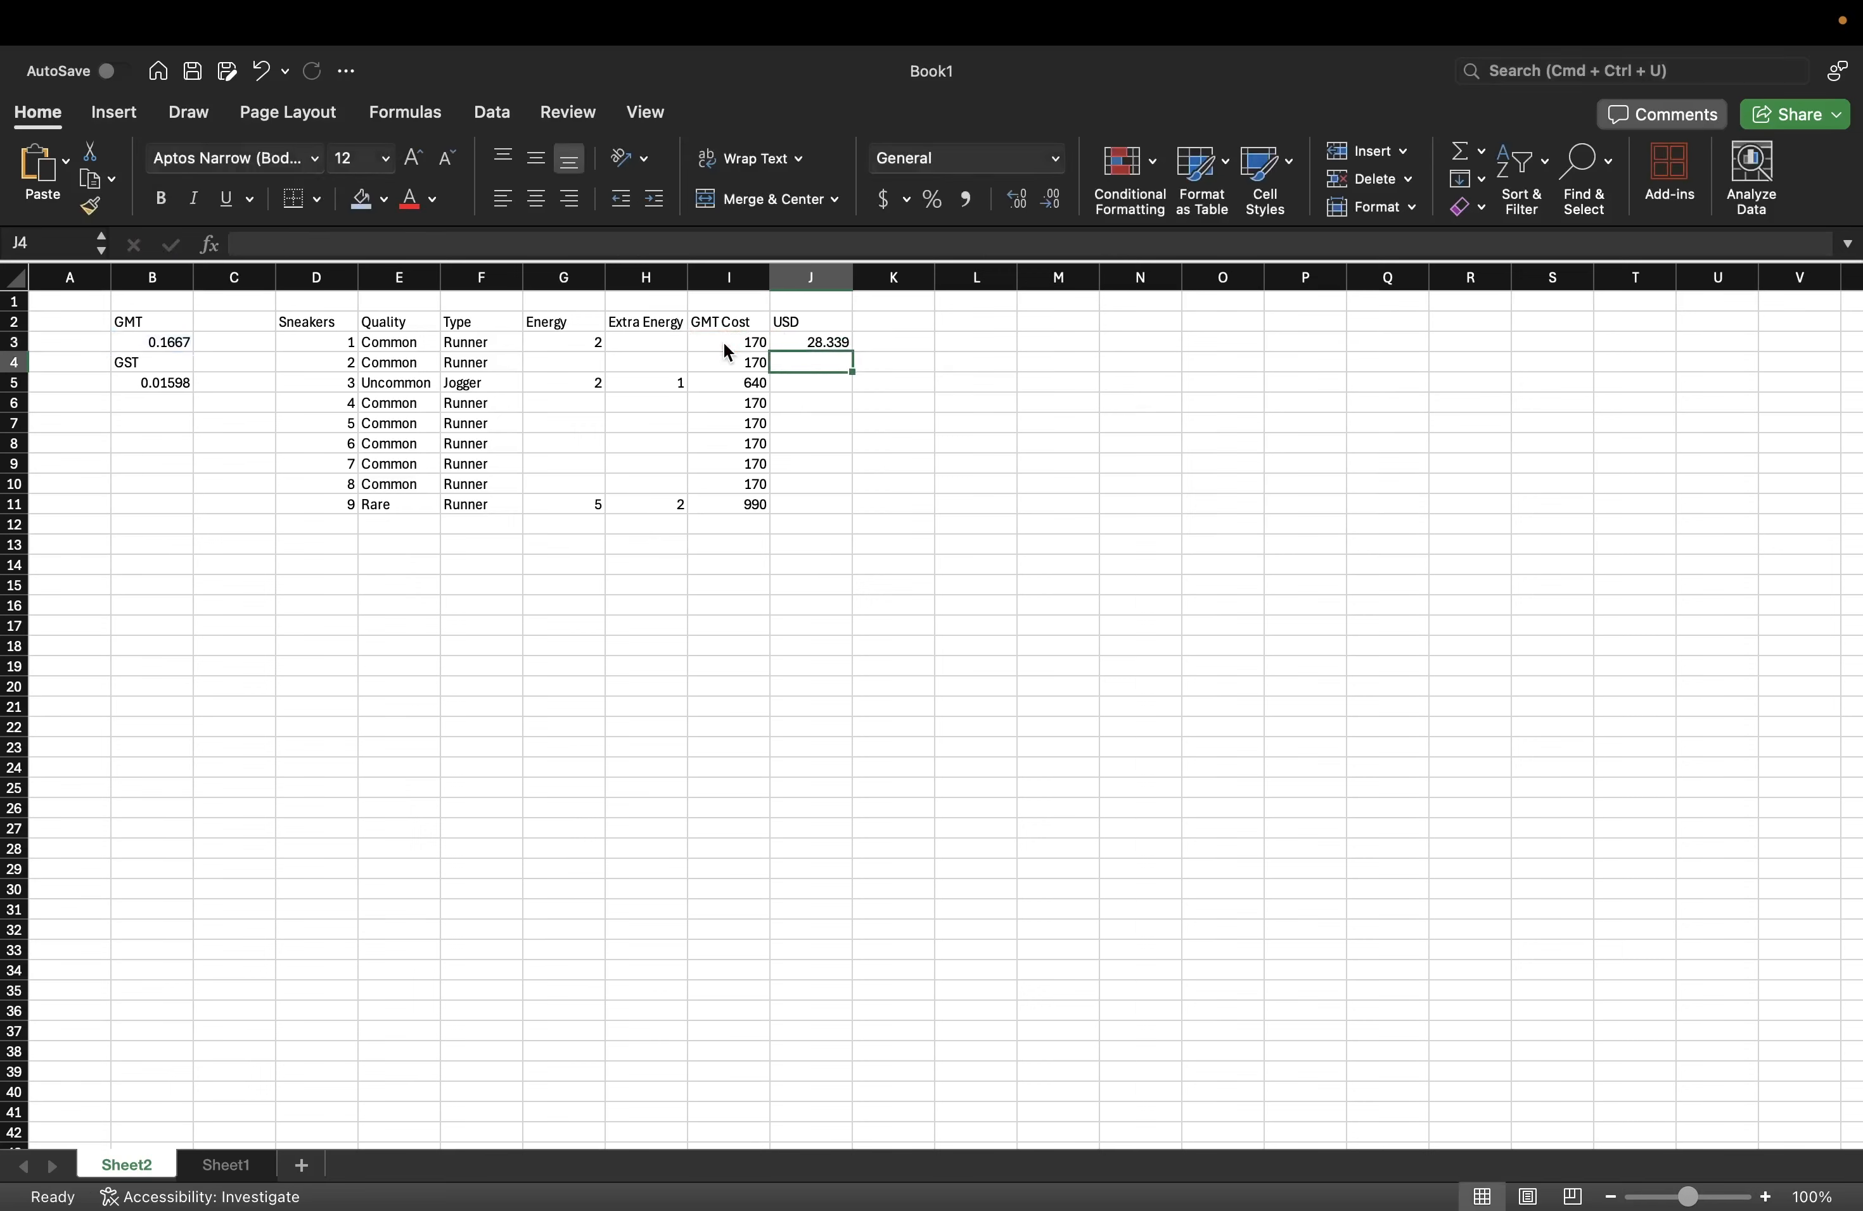
- Format the USD cost in J3 as Currency with the $ symbol and two decimal places
{"action": "left_click", "coordinate": [839, 342]}
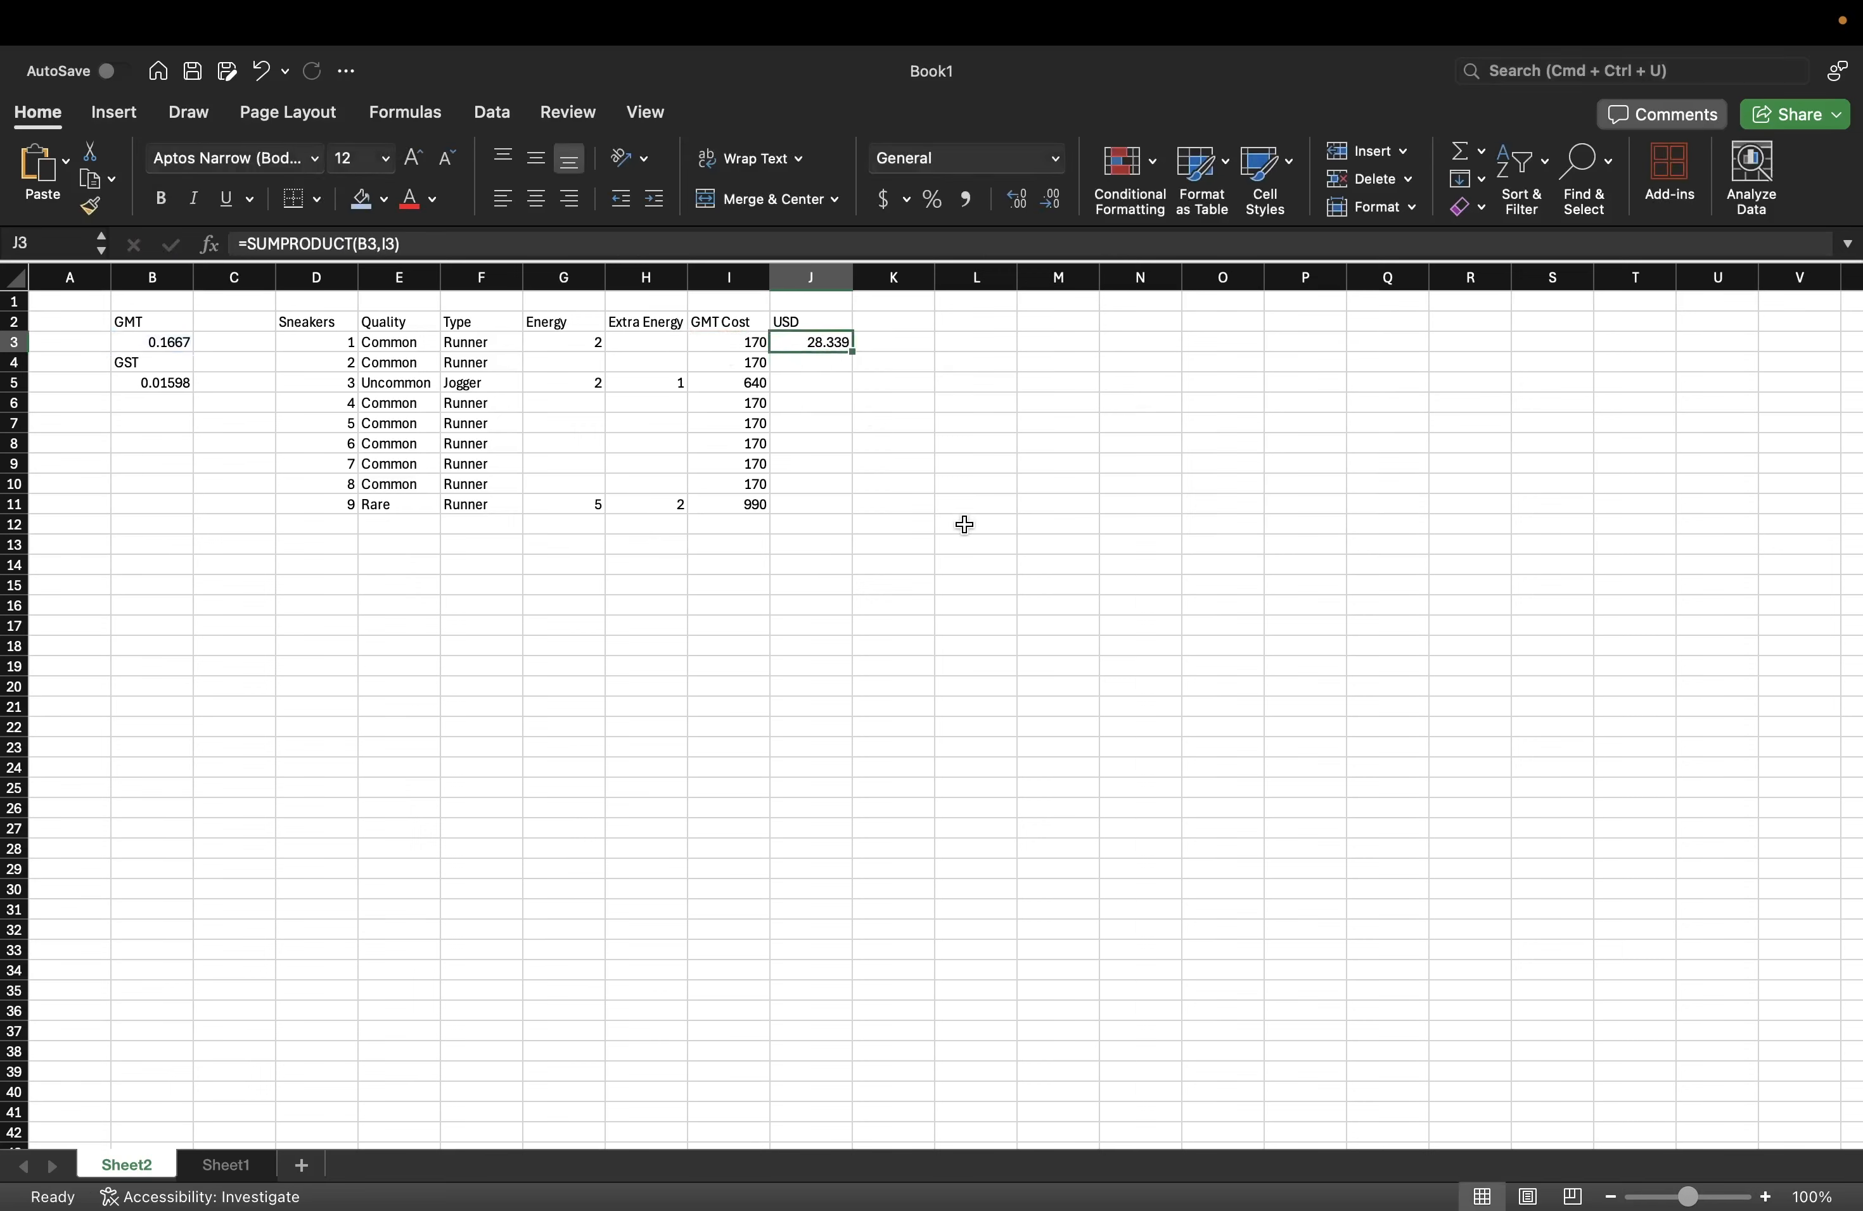
{"action": "right_click", "coordinate": [830, 344]}
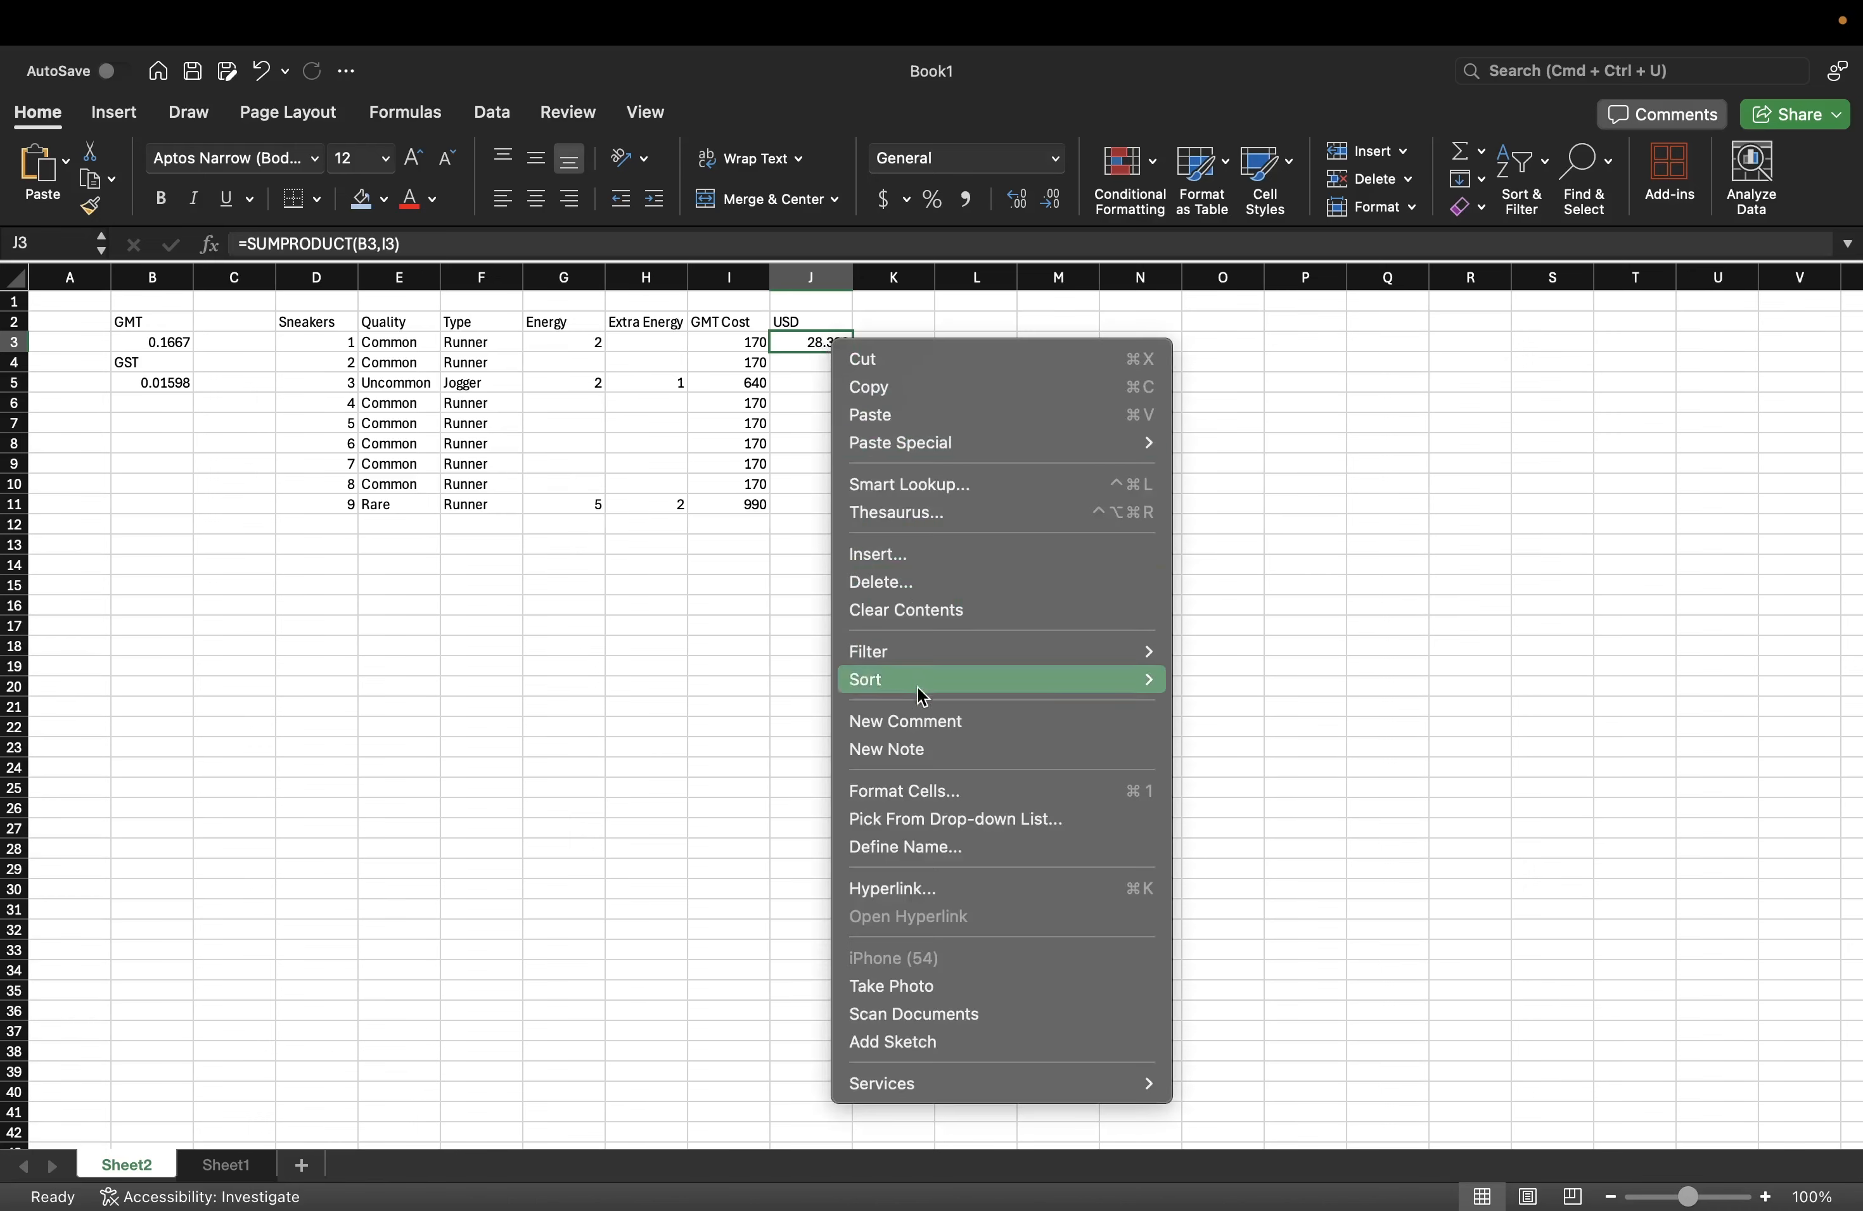
{"action": "left_click", "coordinate": [943, 802]}
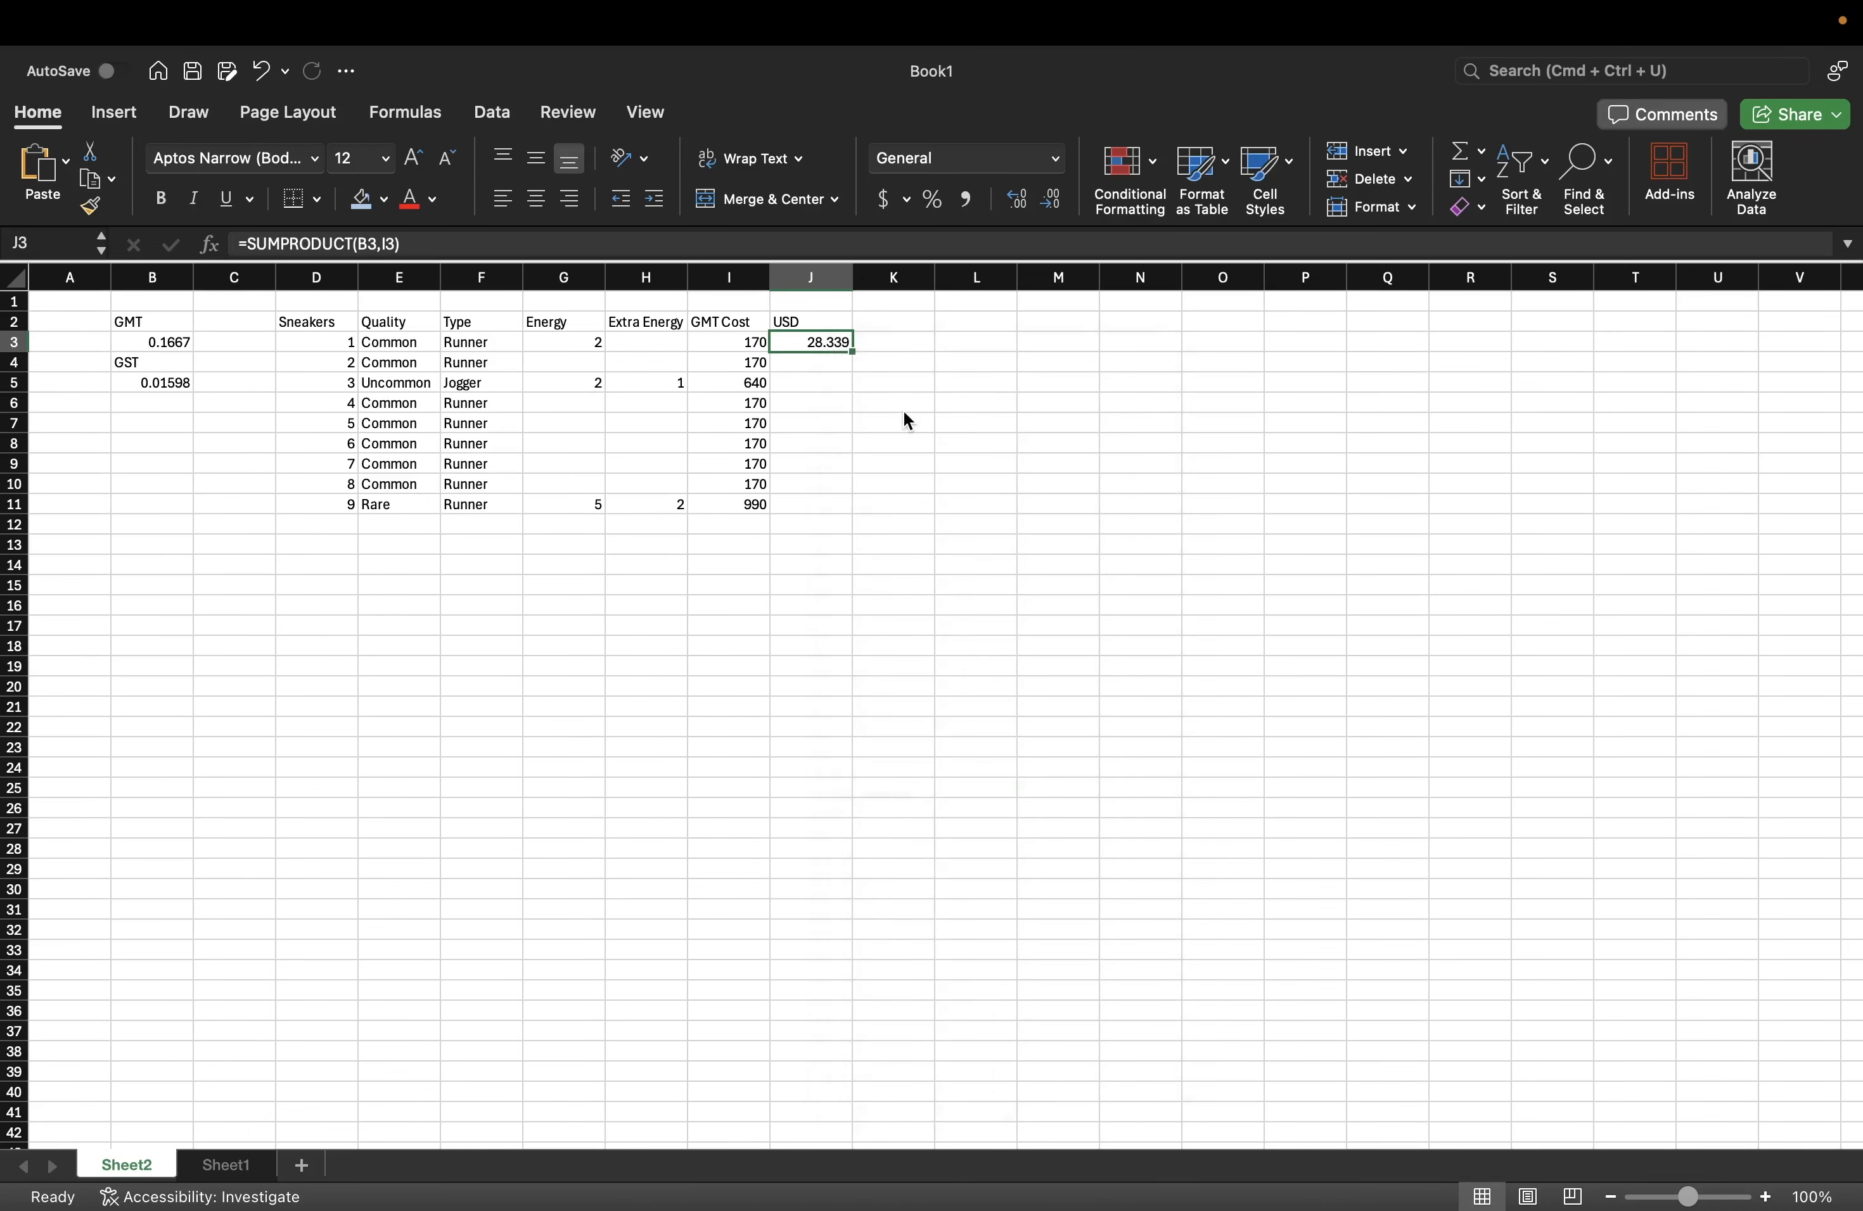
{"action": "left_click", "coordinate": [750, 488]}
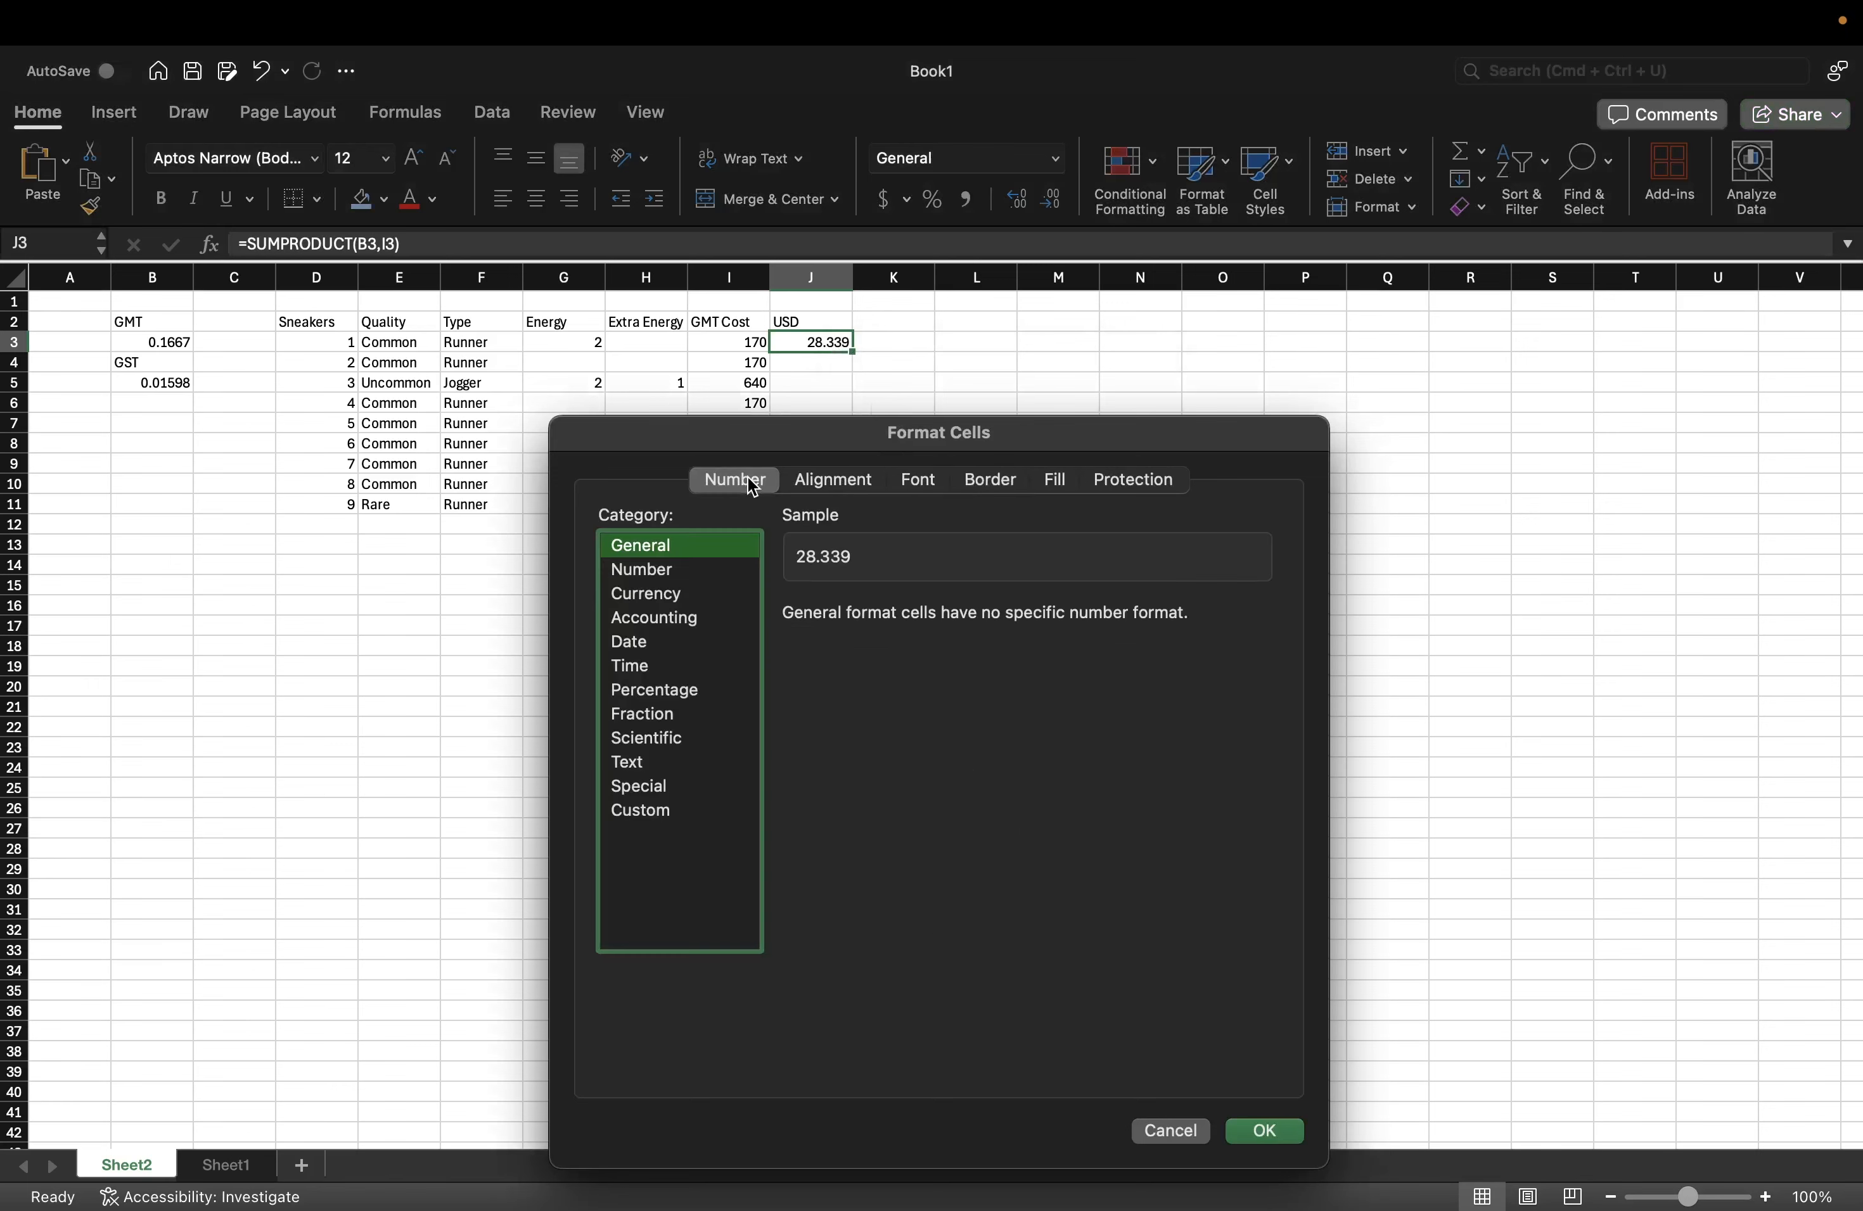
{"action": "left_click", "coordinate": [681, 595]}
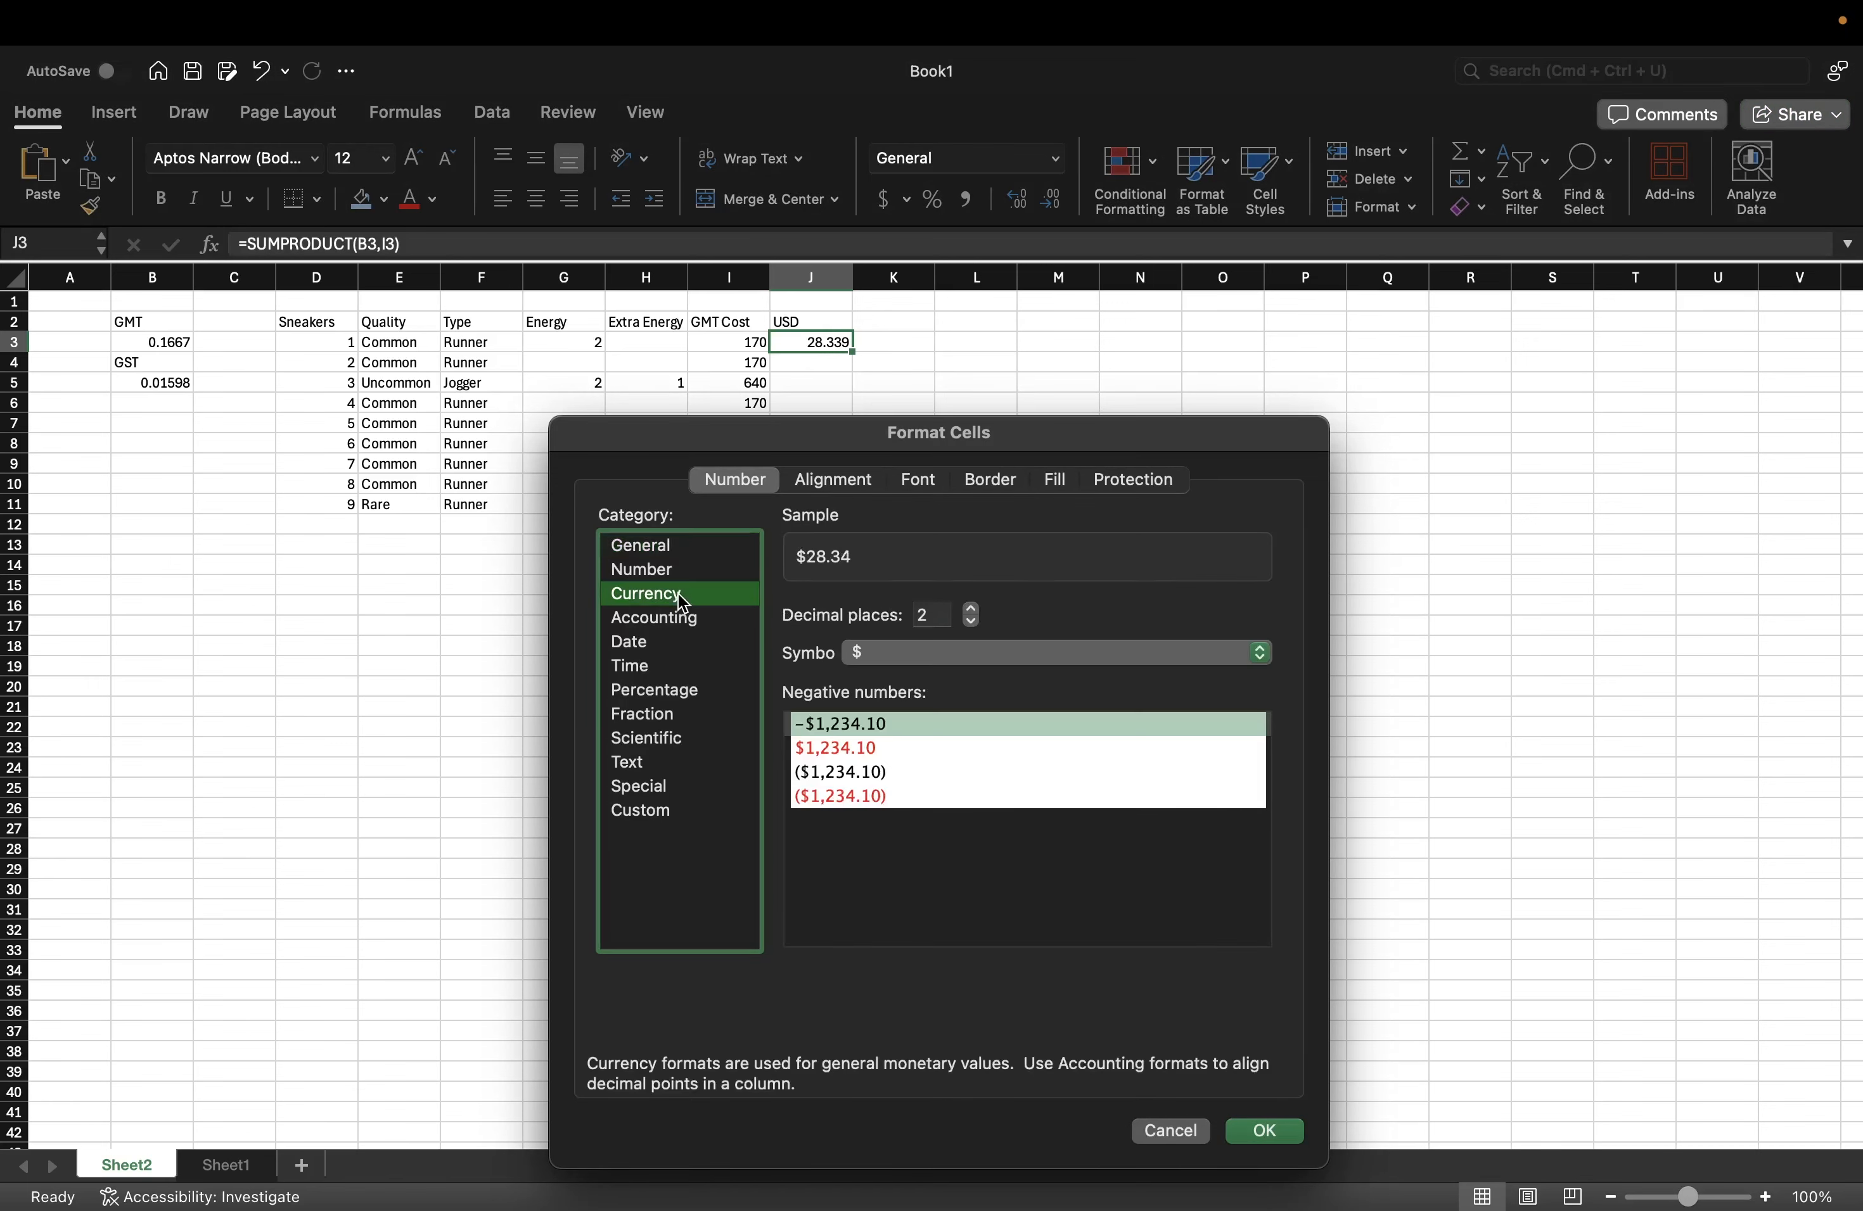
{"action": "left_click", "coordinate": [1289, 1129]}
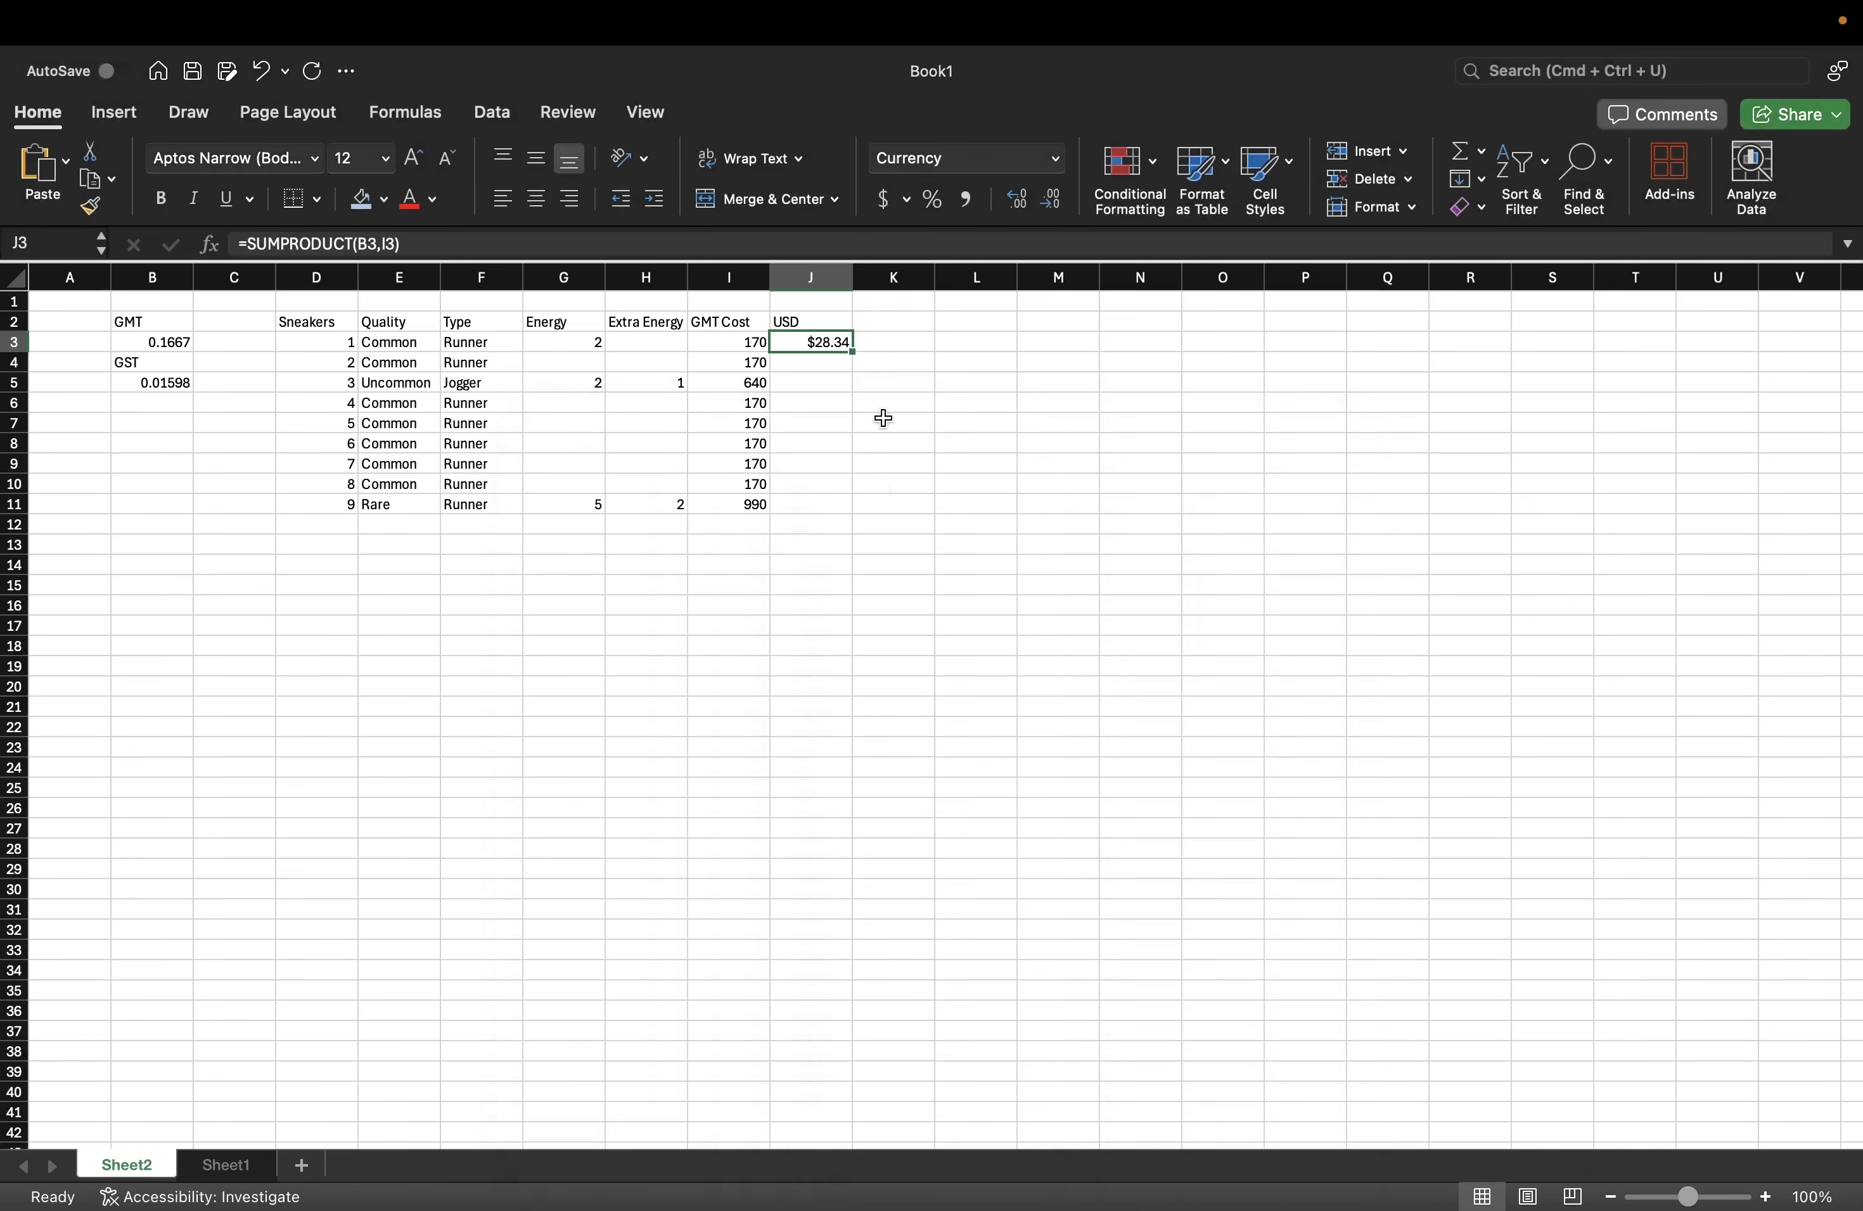
- Fill the USD formula and its currency format from J3 down to J11
{"action": "left_click", "coordinate": [794, 362]}
{"action": "left_click", "coordinate": [820, 346]}
{"action": "left_click_drag", "start_coordinate": [851, 351], "coordinate": [847, 508]}
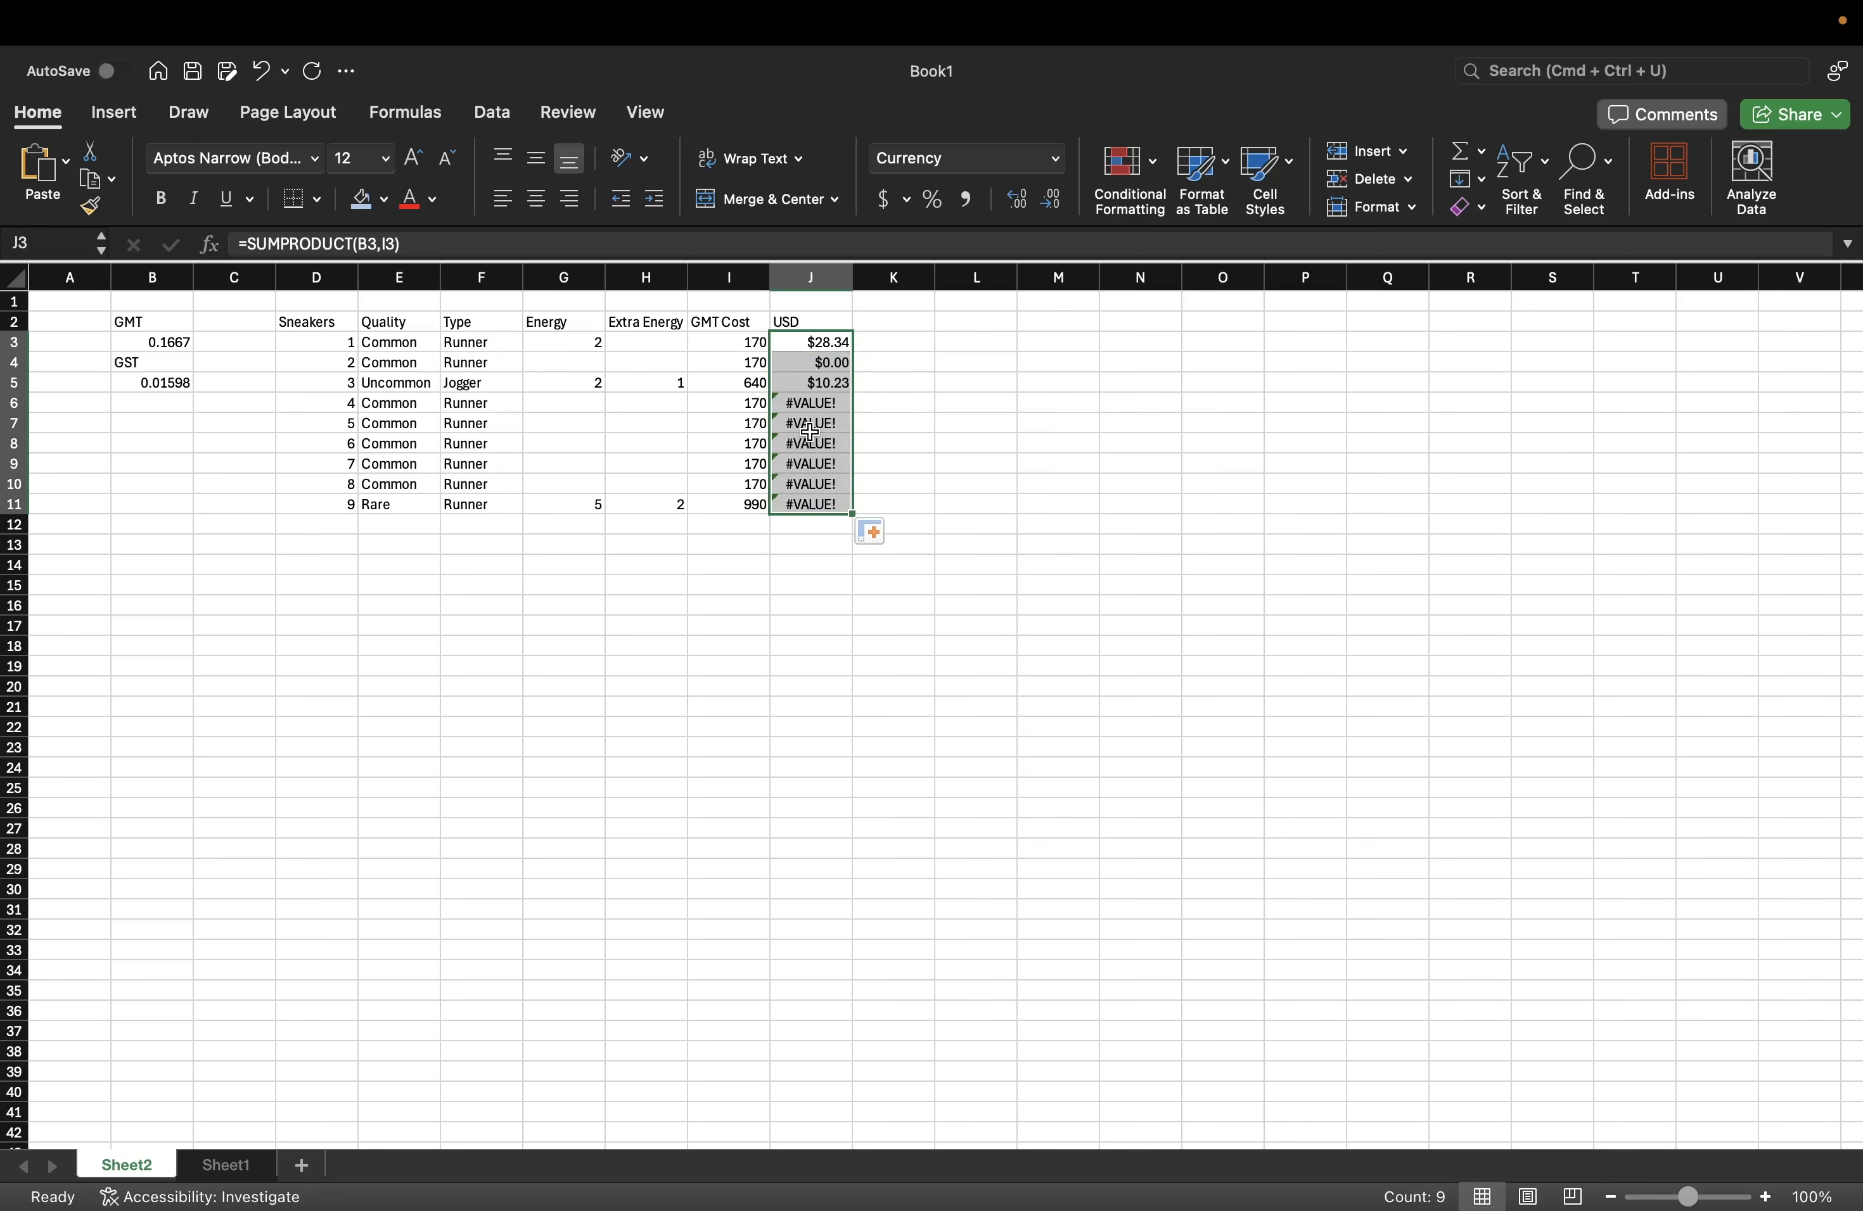
{"action": "left_click", "coordinate": [859, 424]}
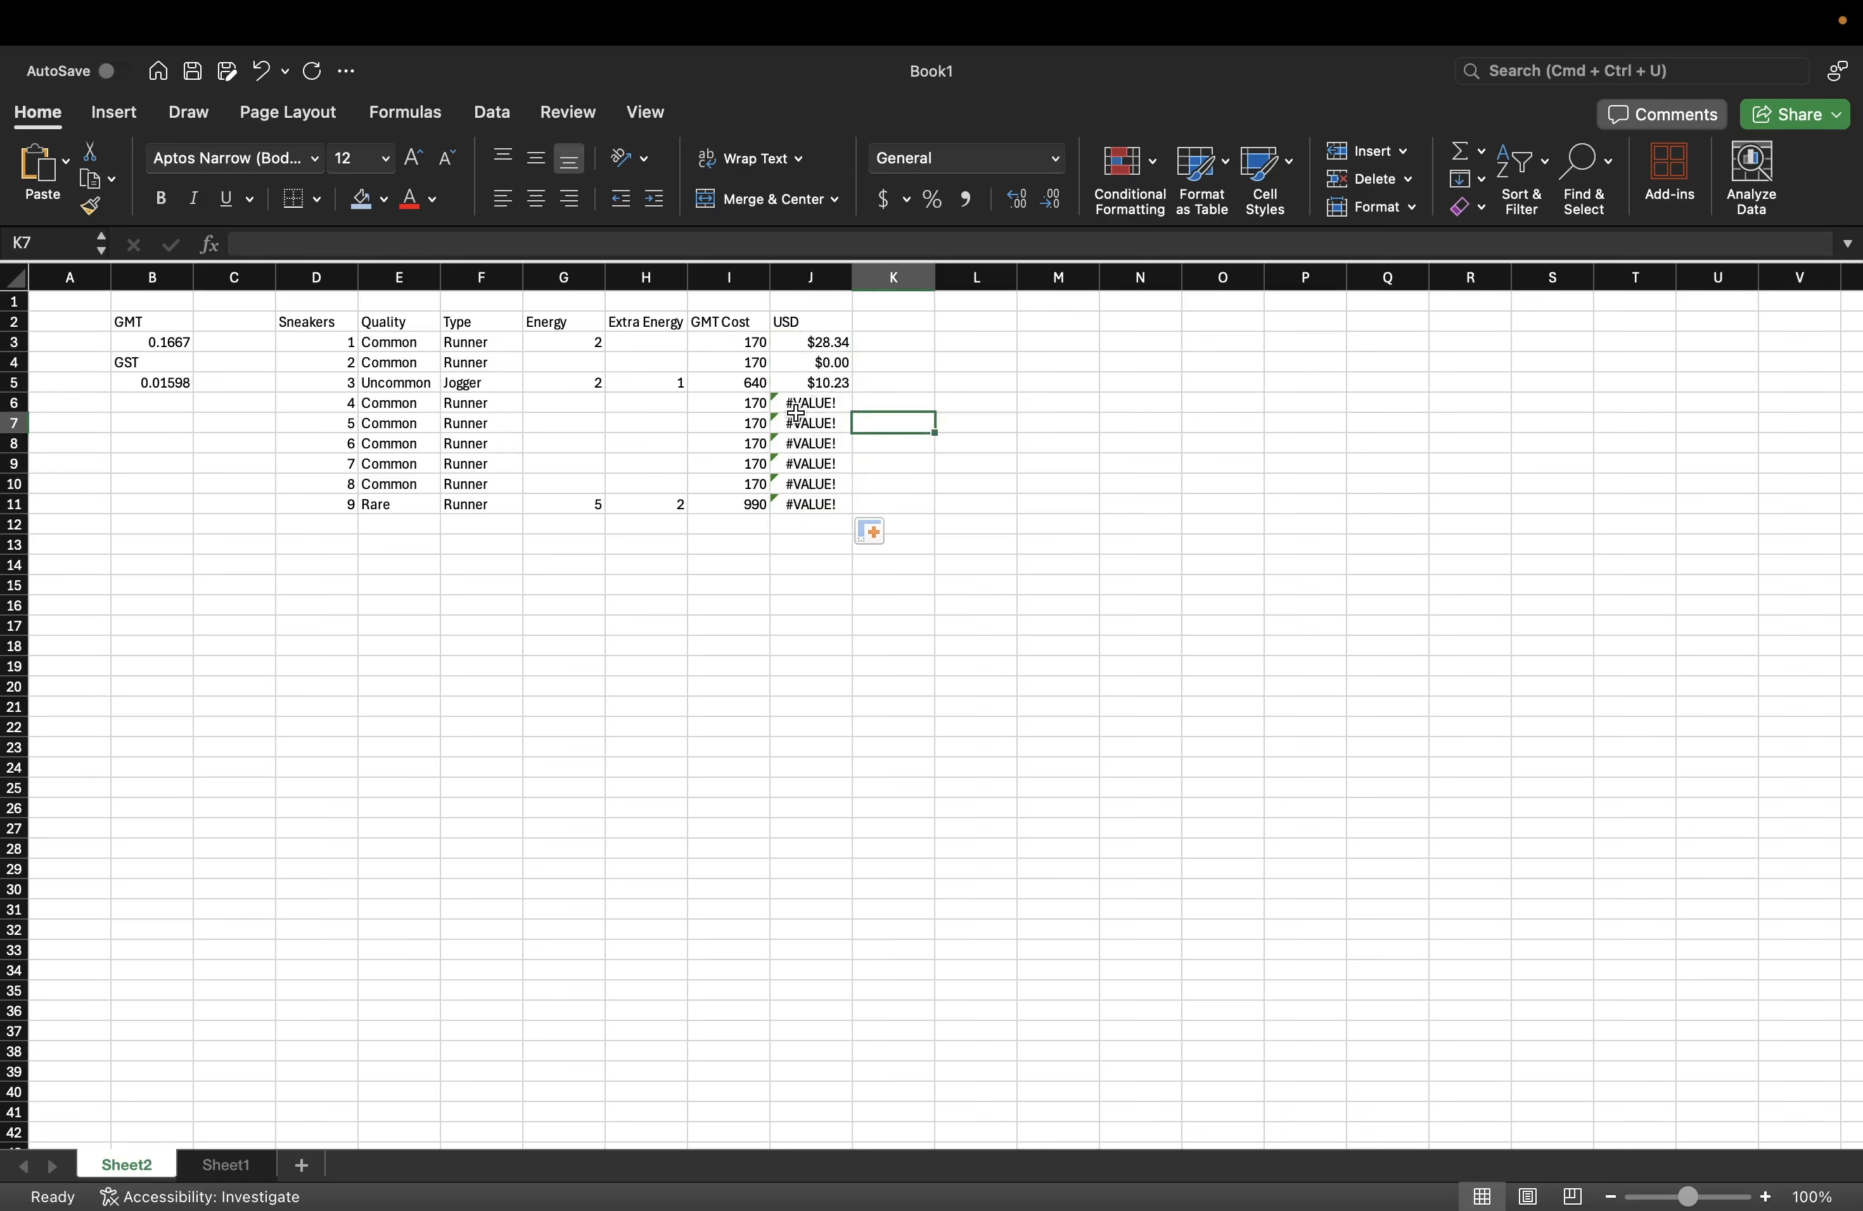
- Correct the second sneaker's USD formula in J4 to use the GMT price in B3: =SUMPRODUCT(B3,I4)
{"action": "left_click", "coordinate": [820, 362]}
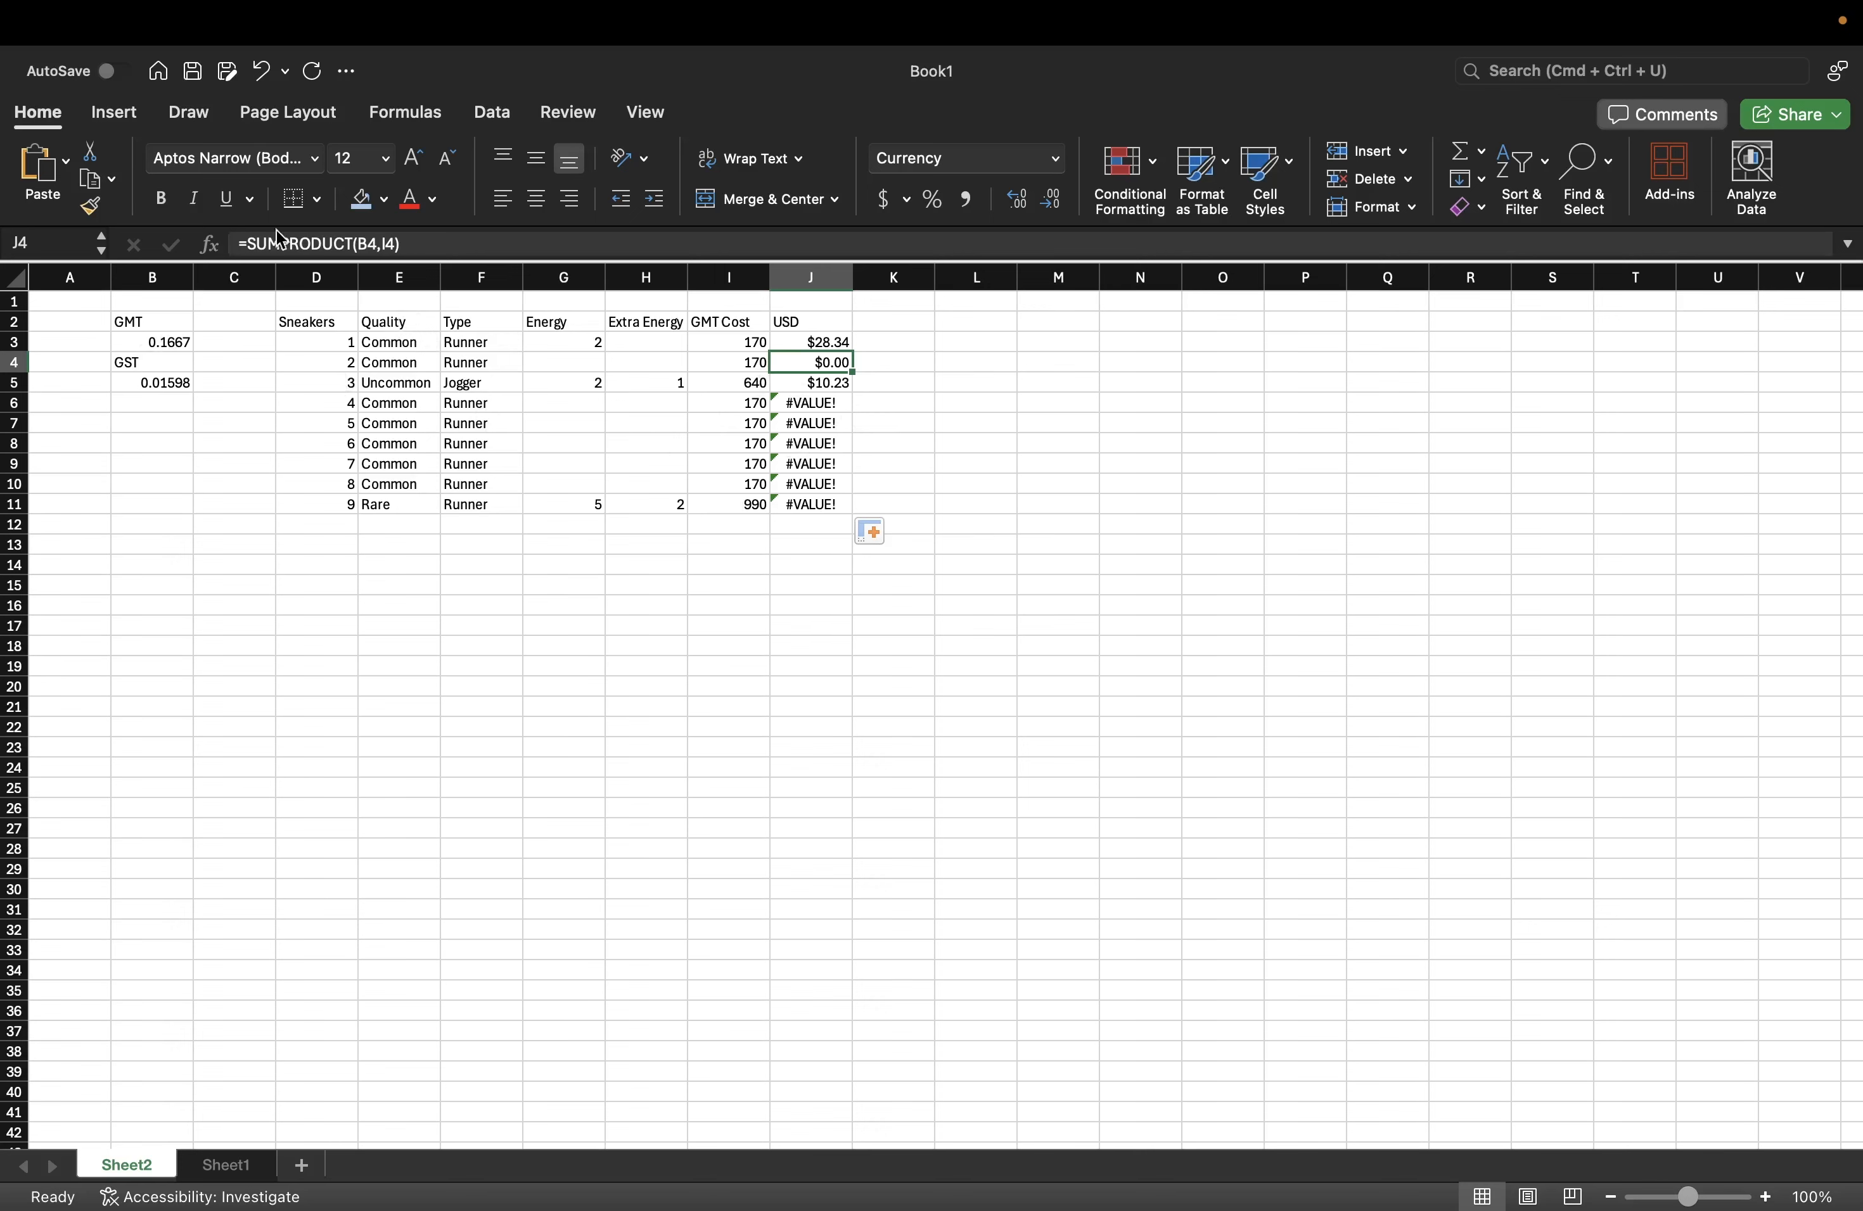
{"action": "left_click", "coordinate": [374, 244]}
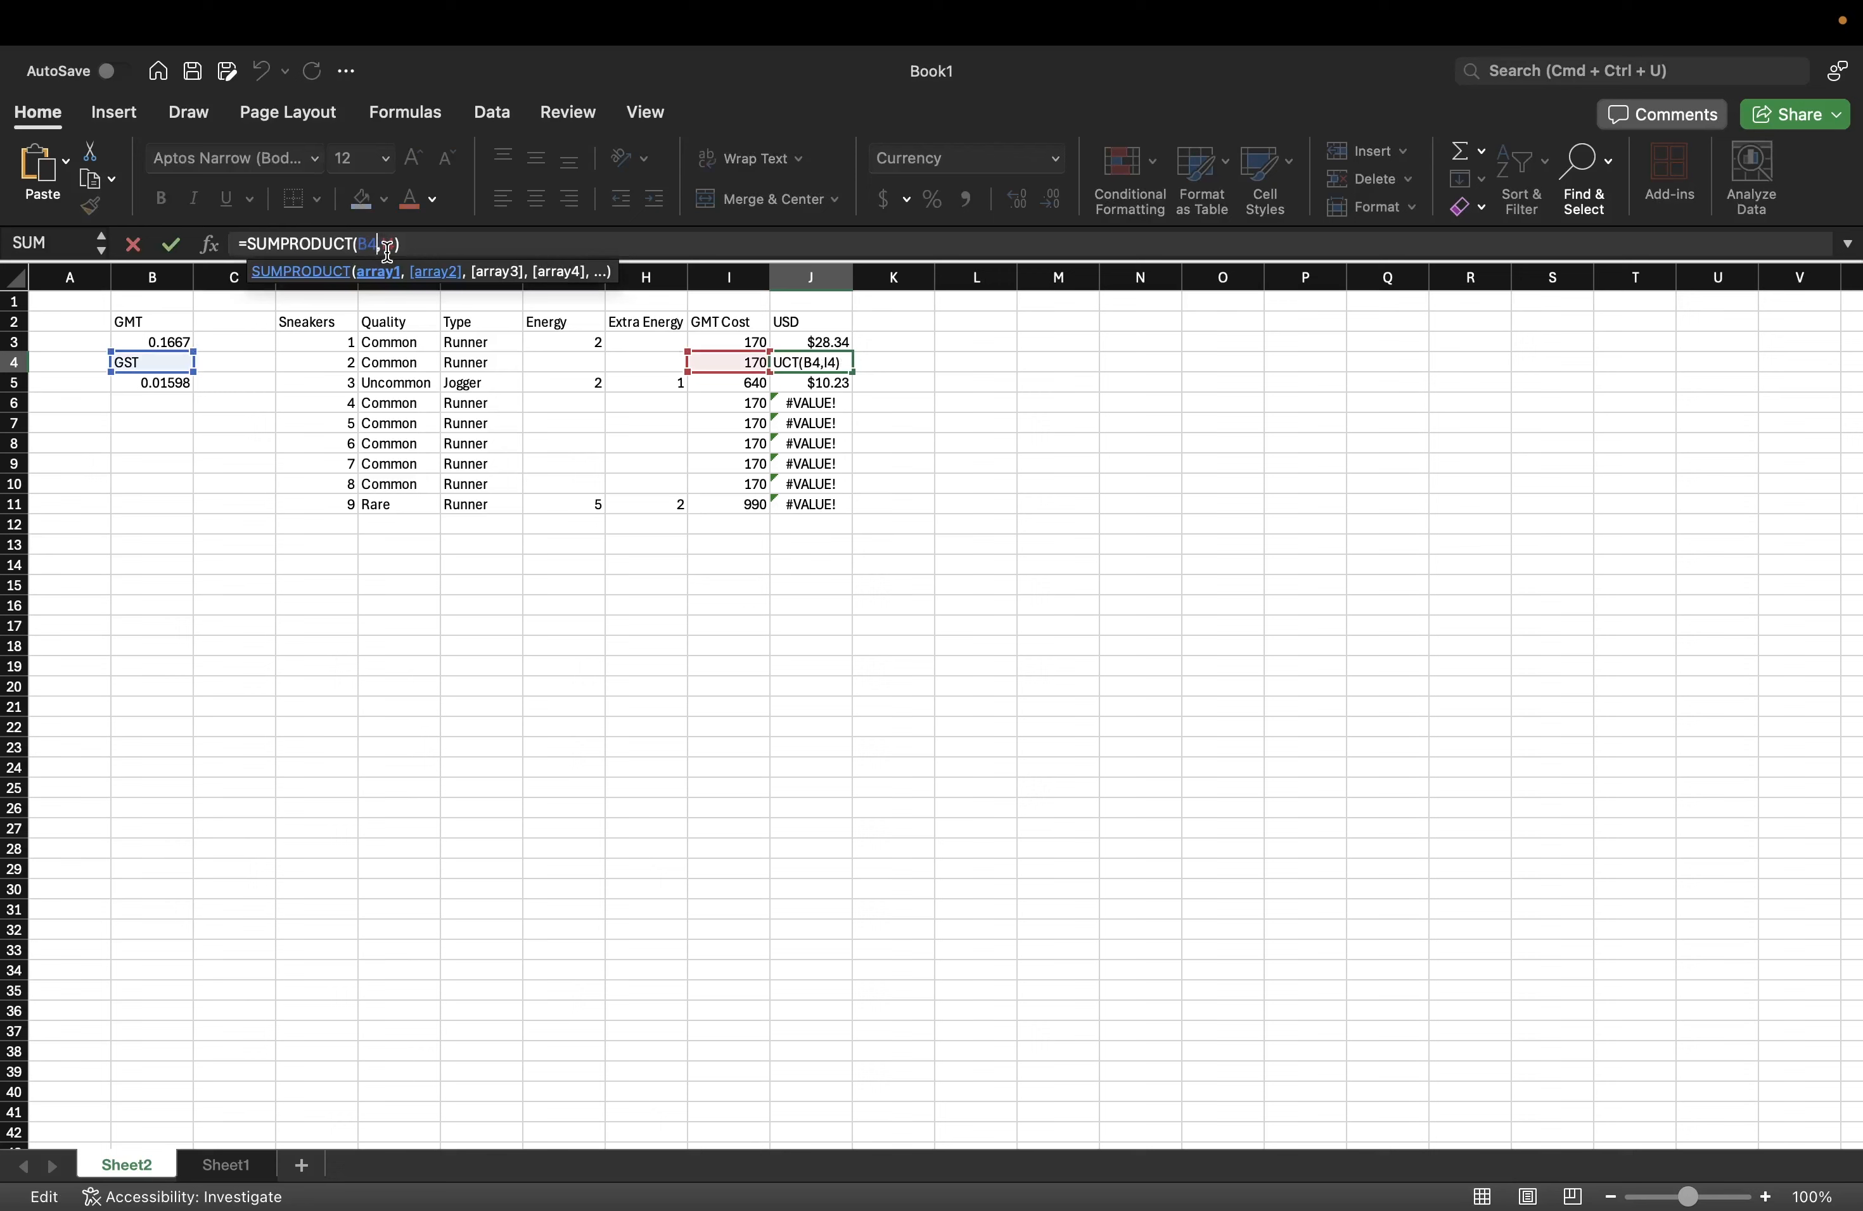
{"action": "type", "text": "B3"}
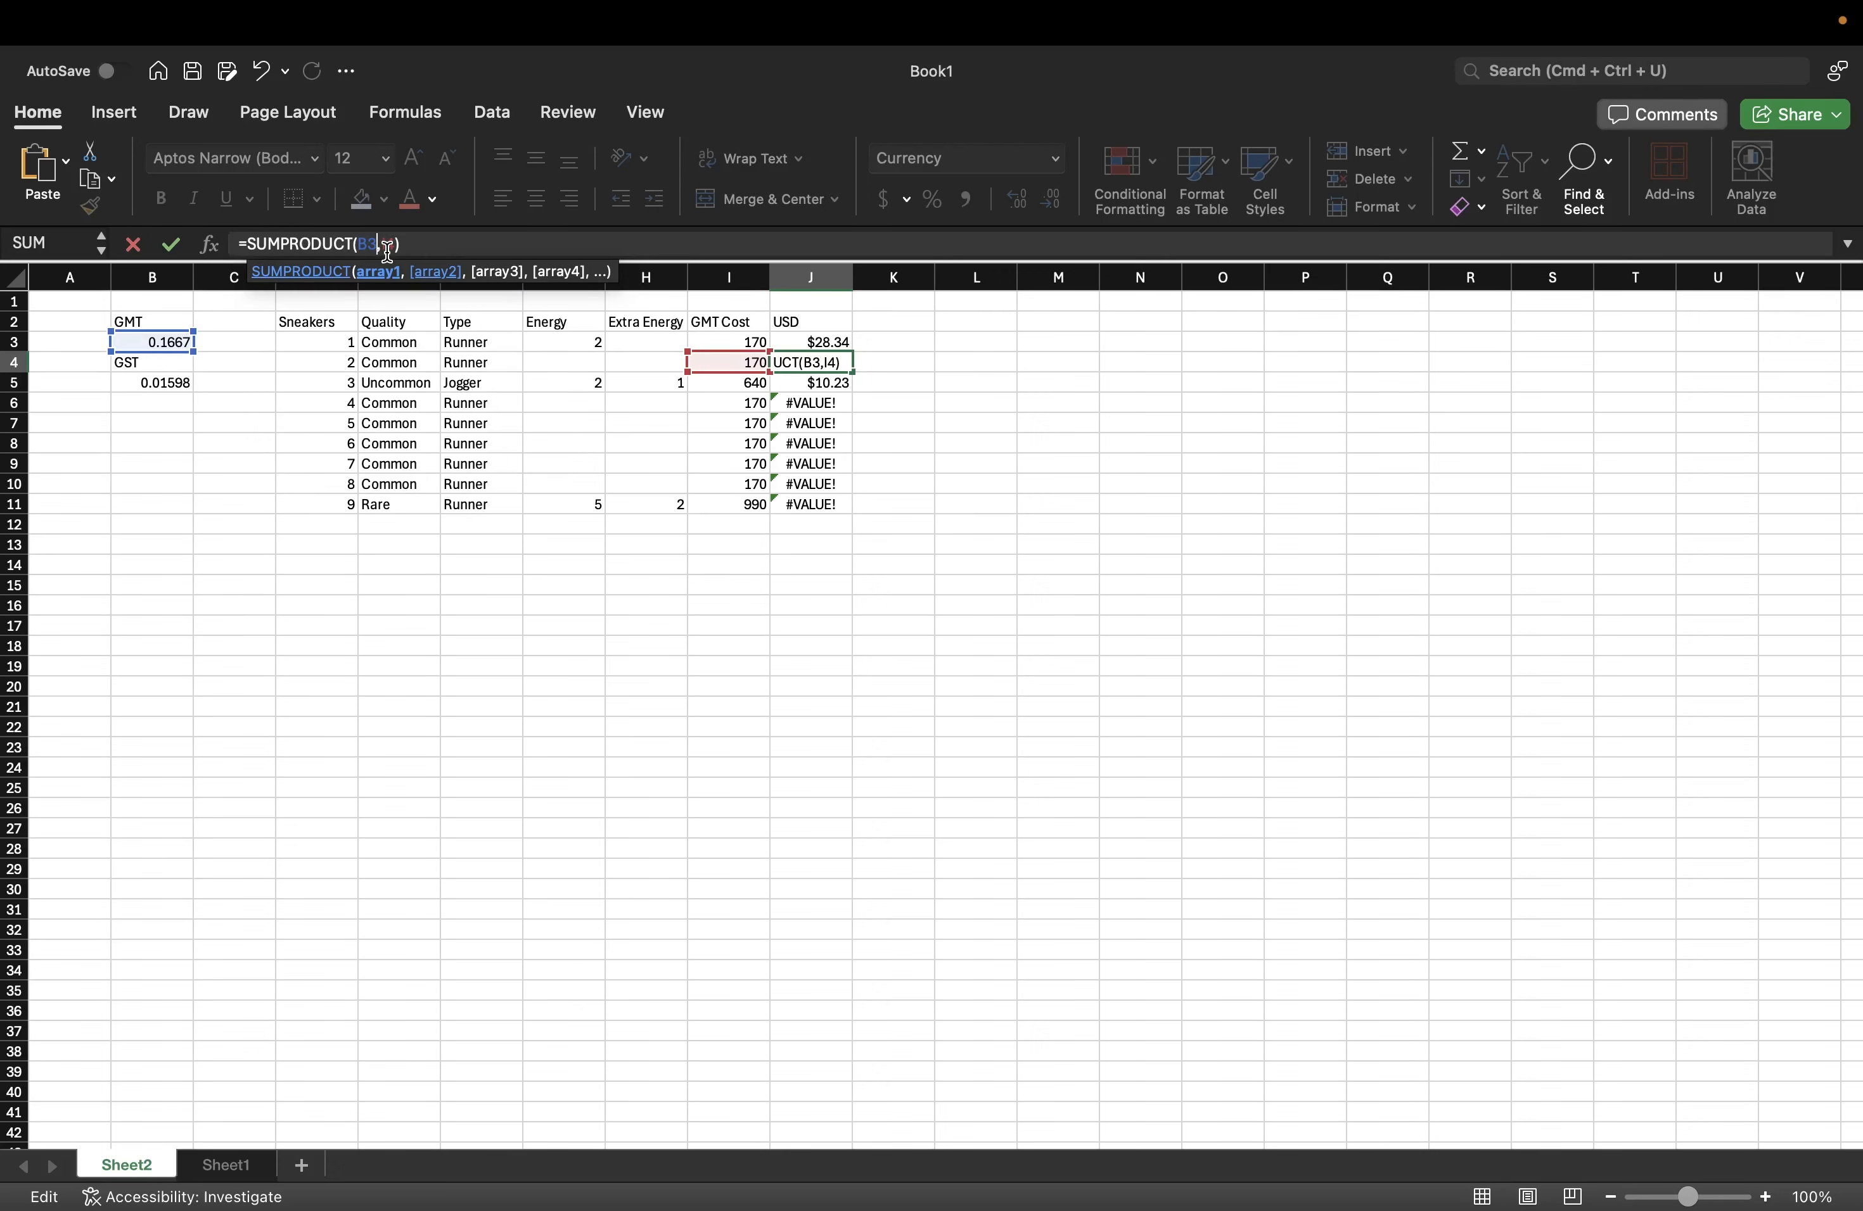
{"action": "key", "text": "Return"}
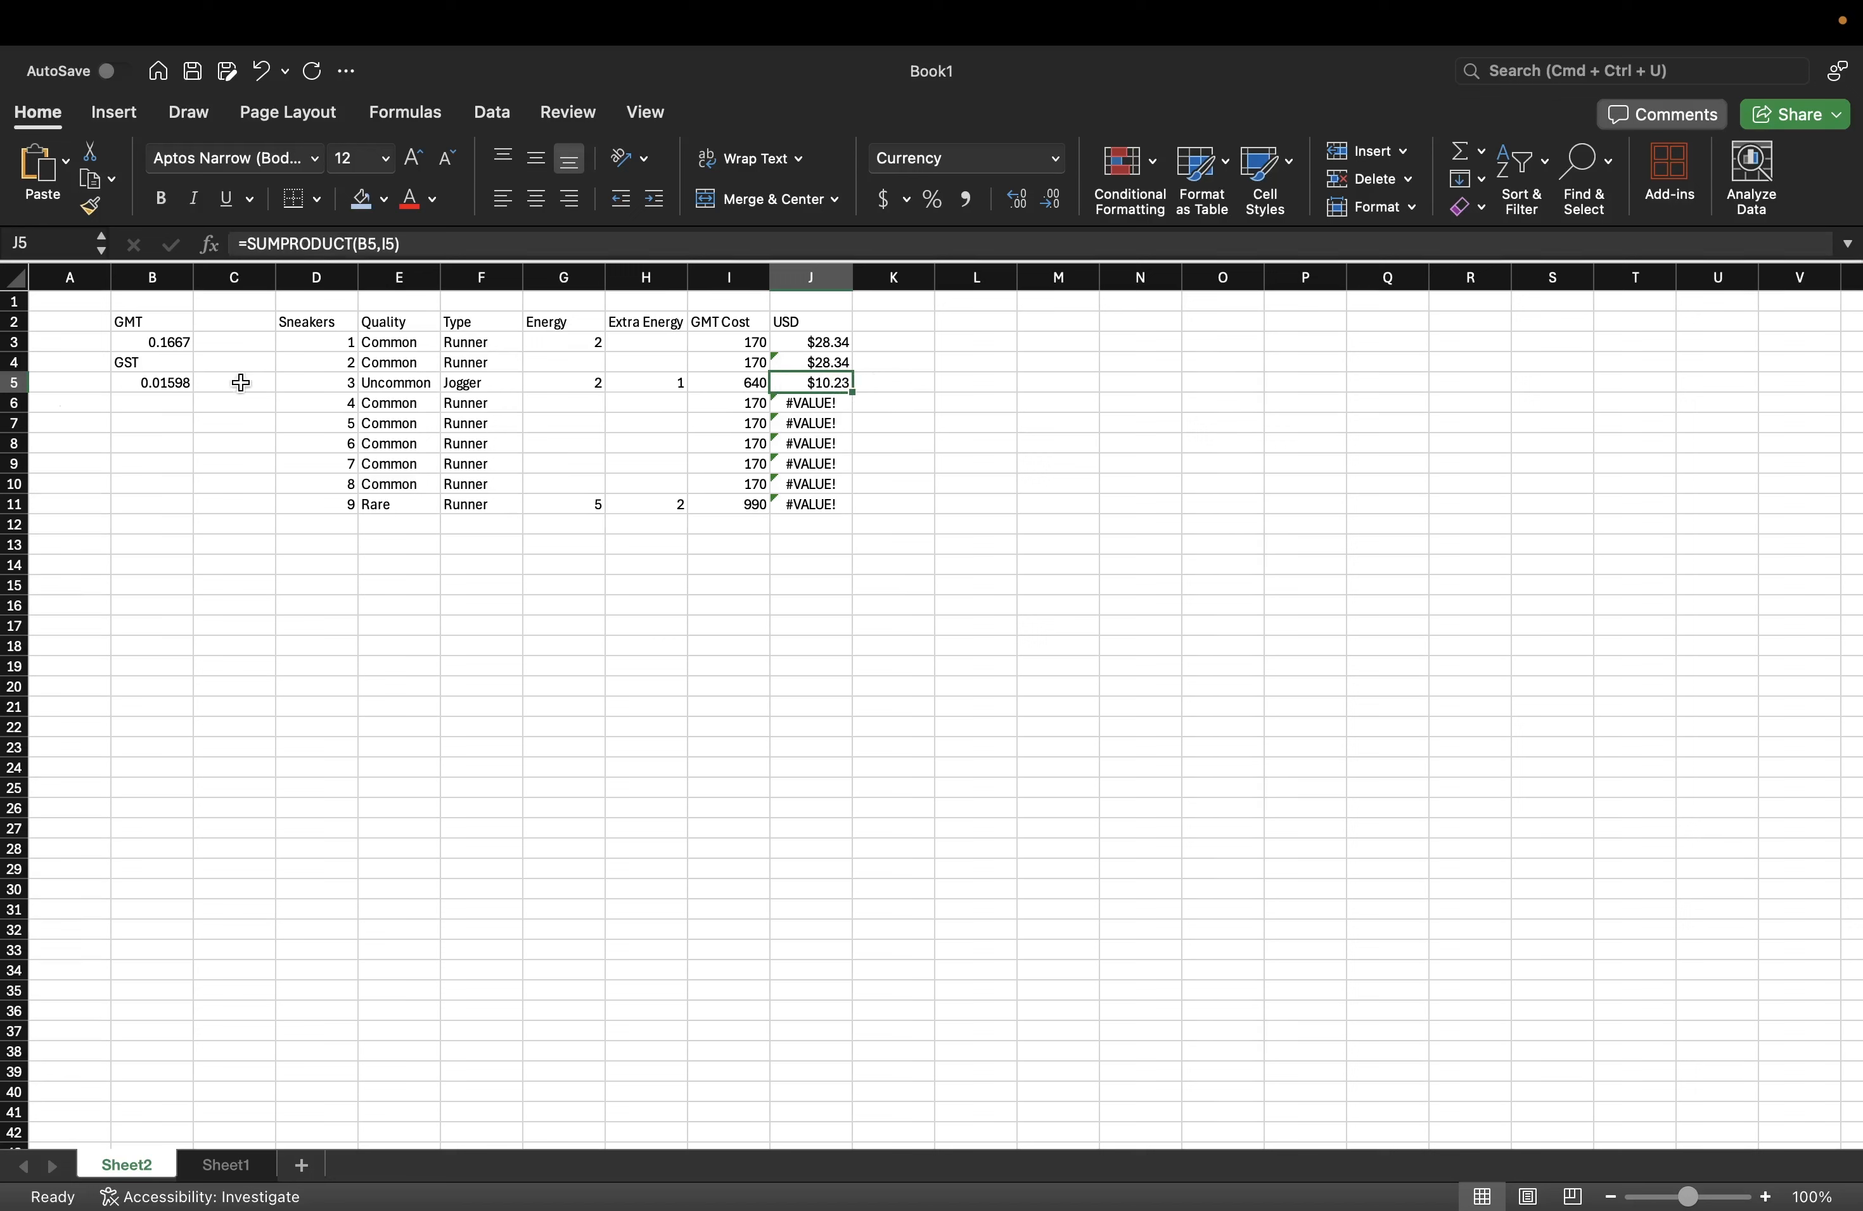
- Correct the USD formulas in J5 and J6 to use the GMT price in B3: =SUMPRODUCT(B3,I5) and =SUMPRODUCT(B3,I6)
{"action": "left_click", "coordinate": [375, 242]}
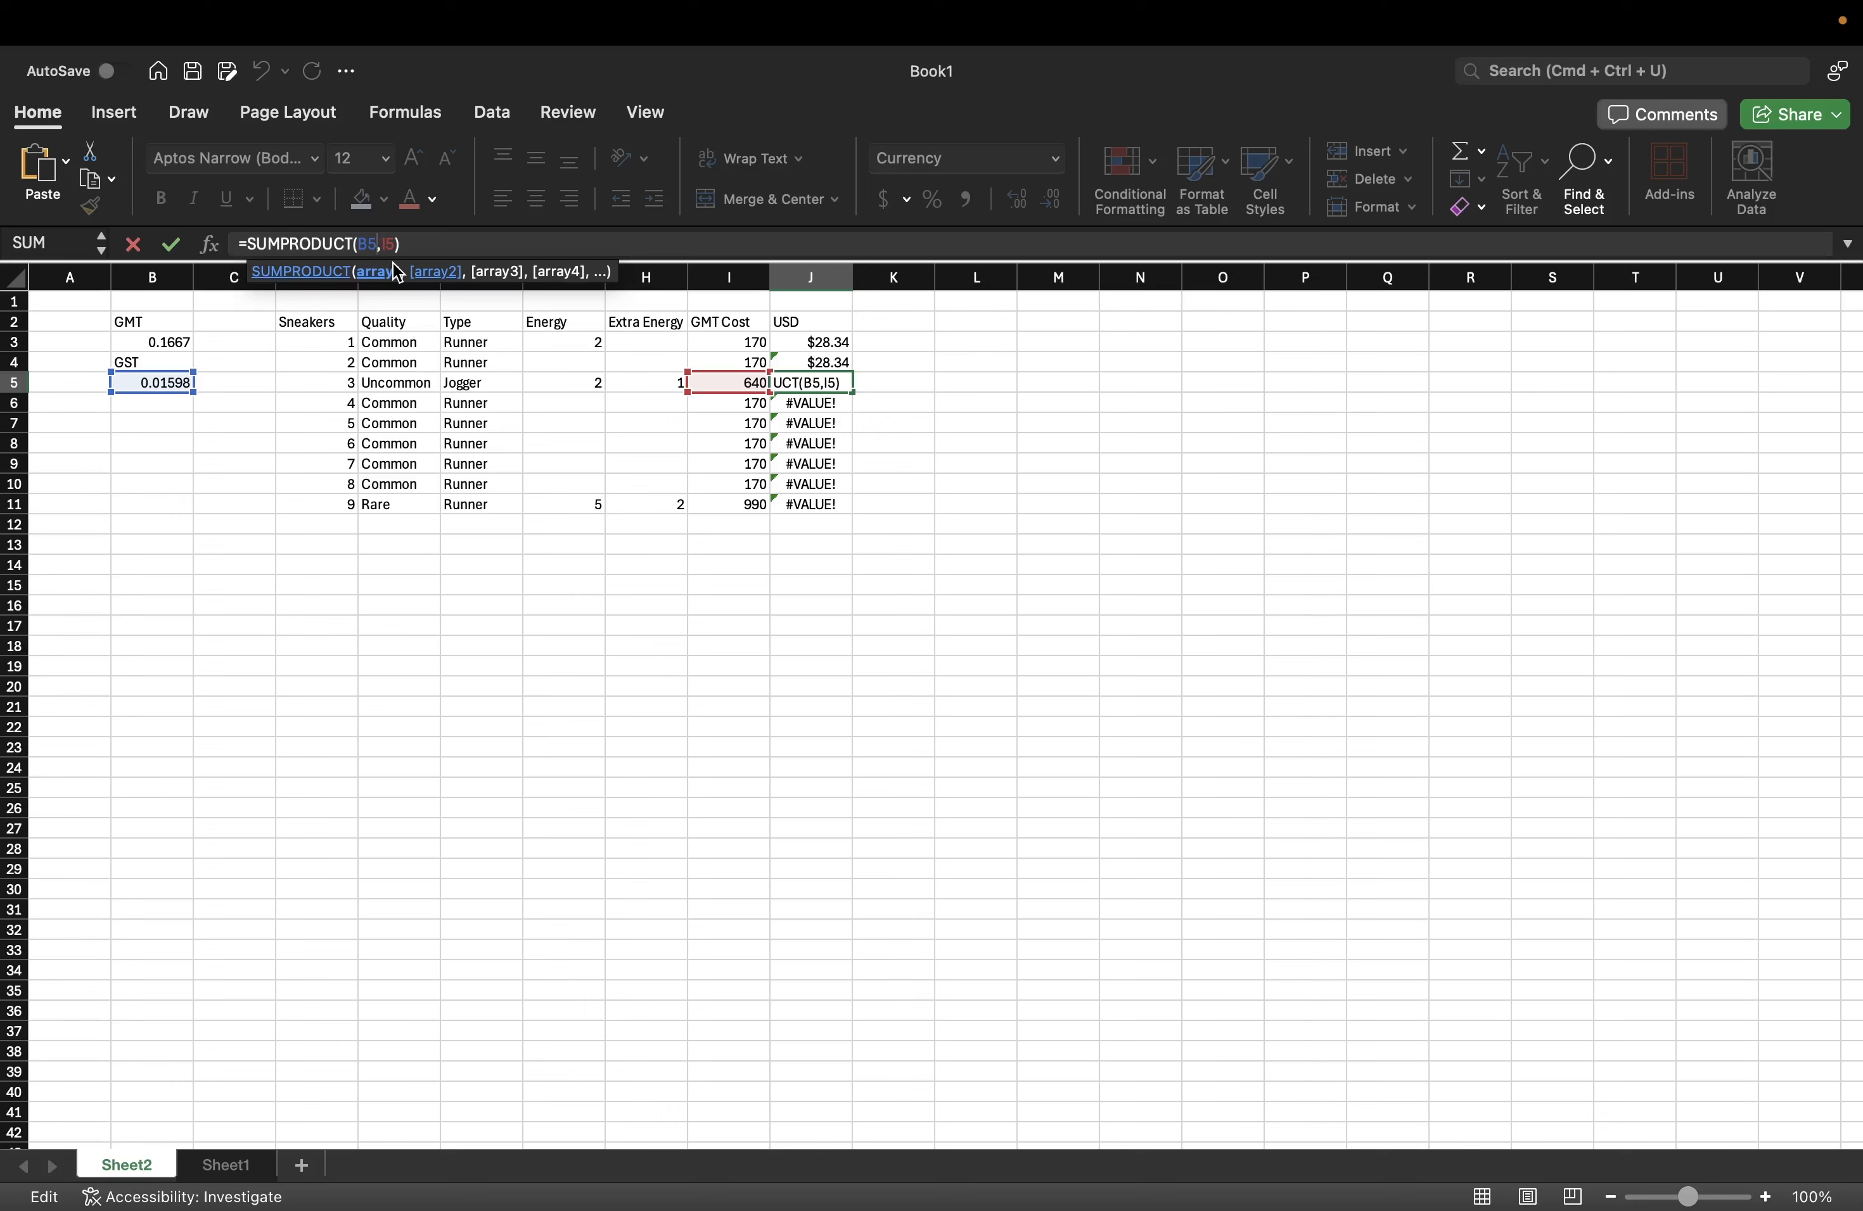
{"action": "key", "text": "BackSpace"}
{"action": "type", "text": "3"}
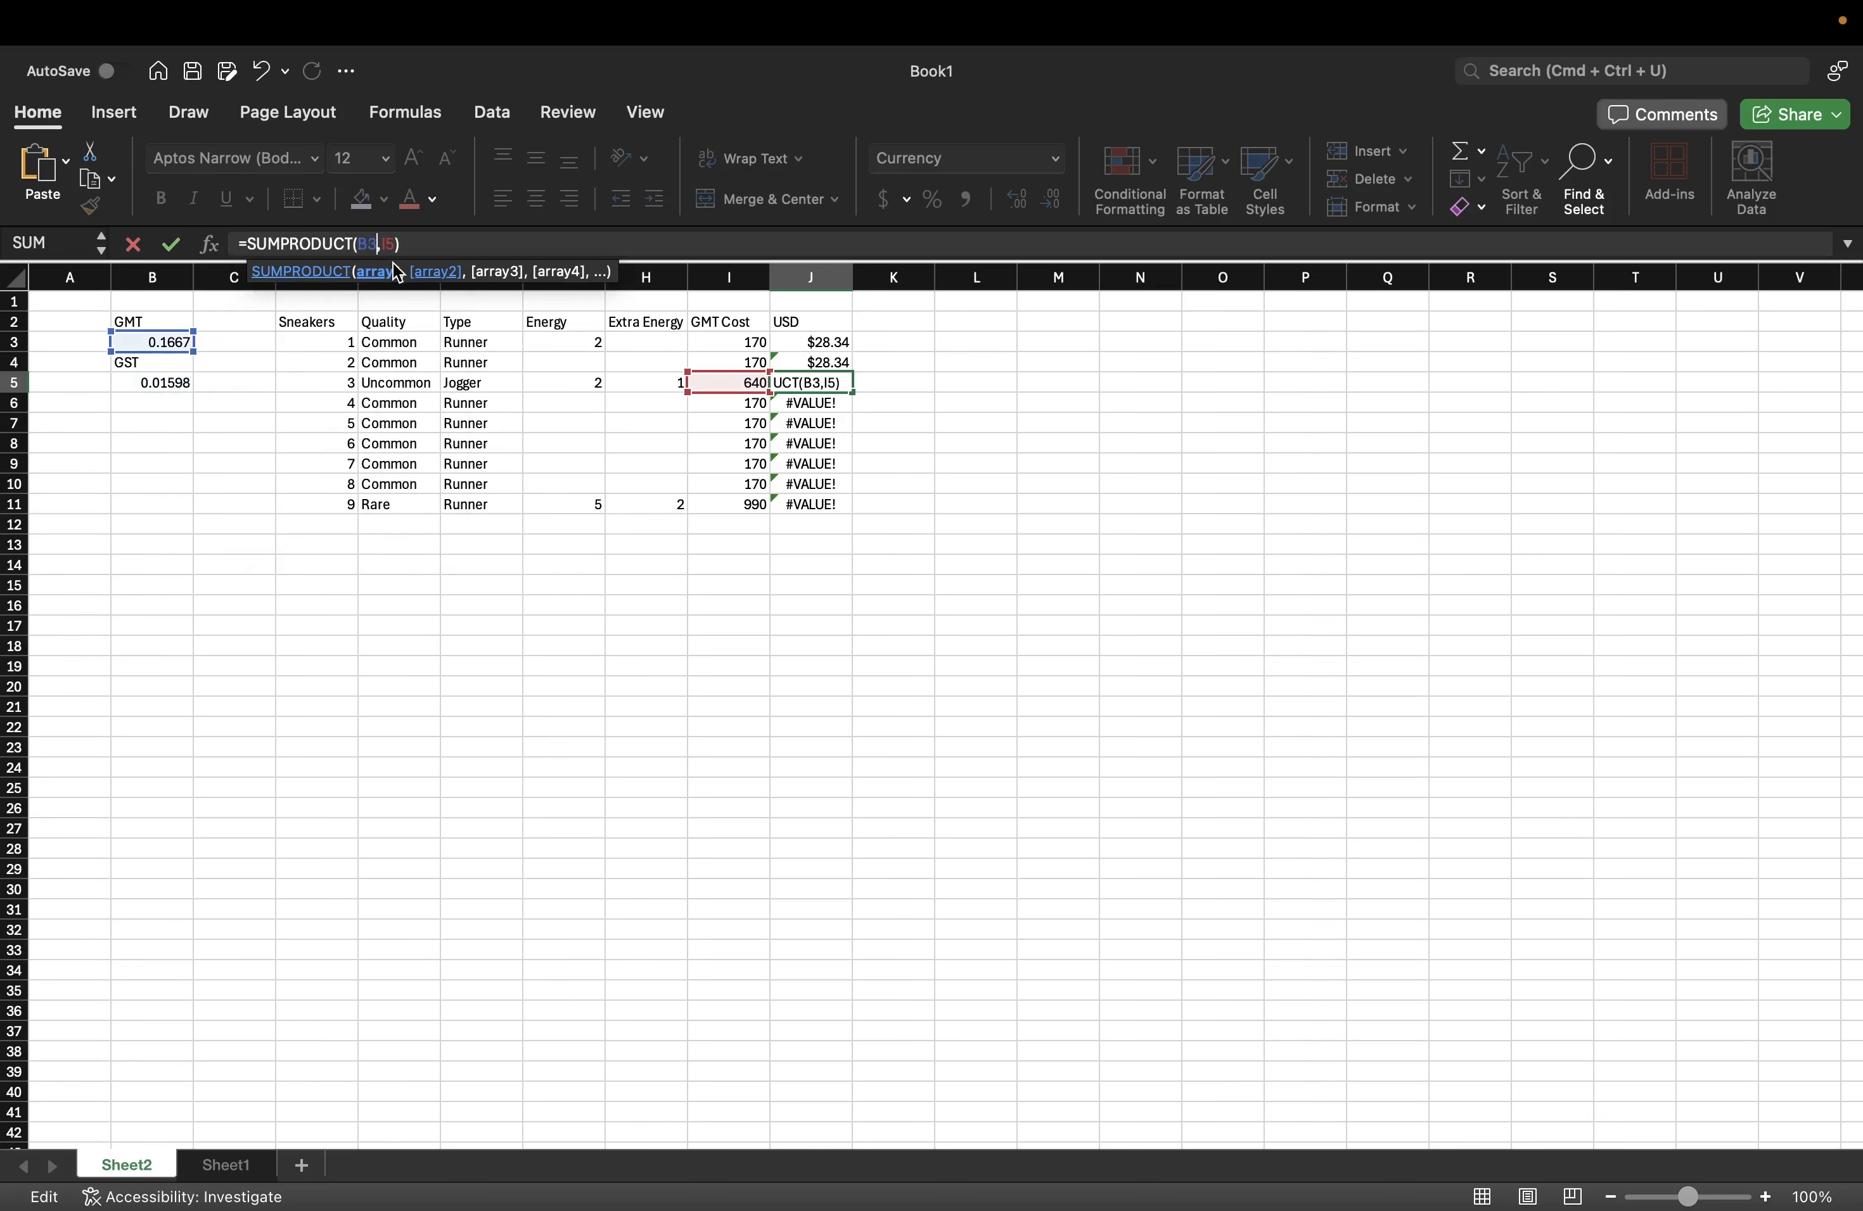
{"action": "key", "text": "Return"}
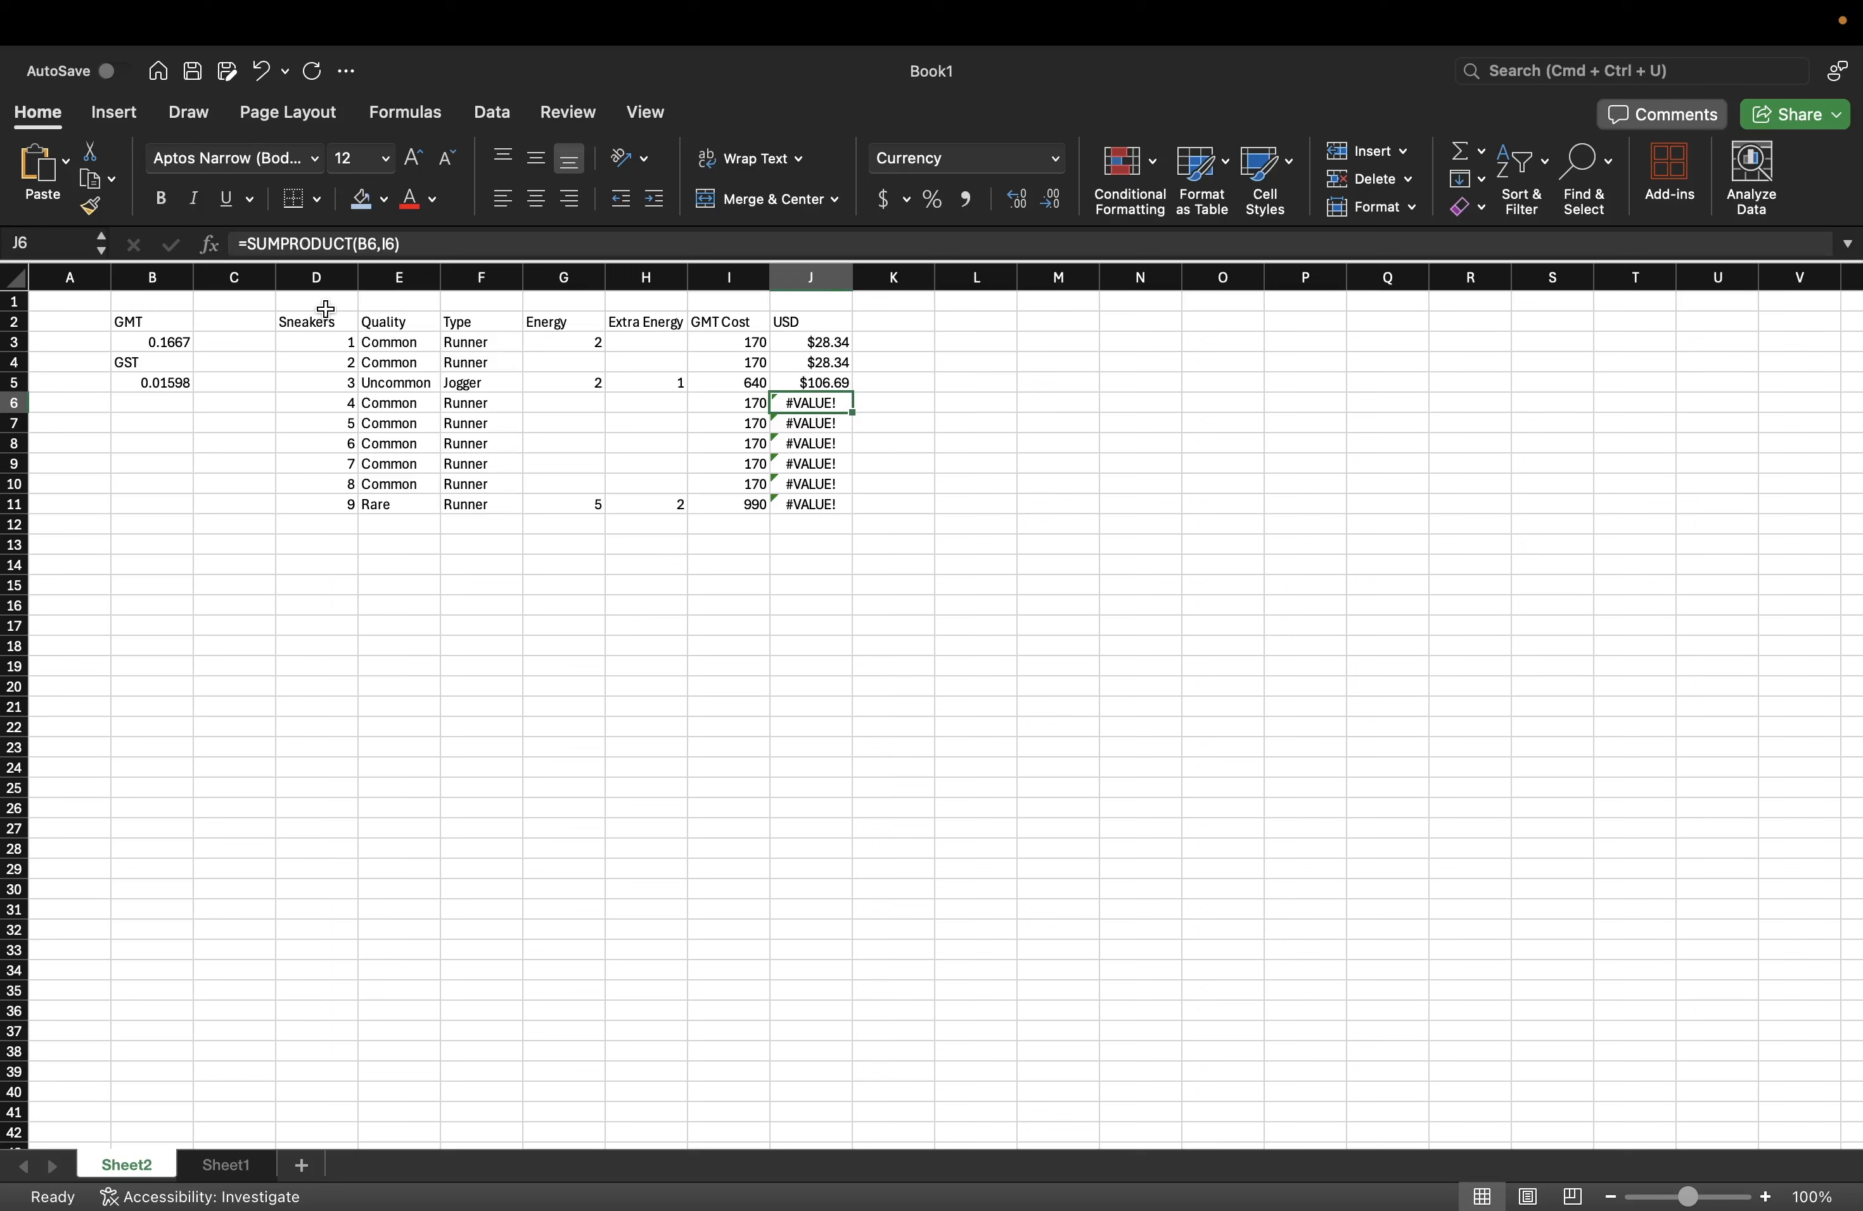
{"action": "left_click", "coordinate": [378, 245]}
{"action": "key", "text": "BackSpace"}
{"action": "type", "text": "3"}
{"action": "key", "text": "Return"}
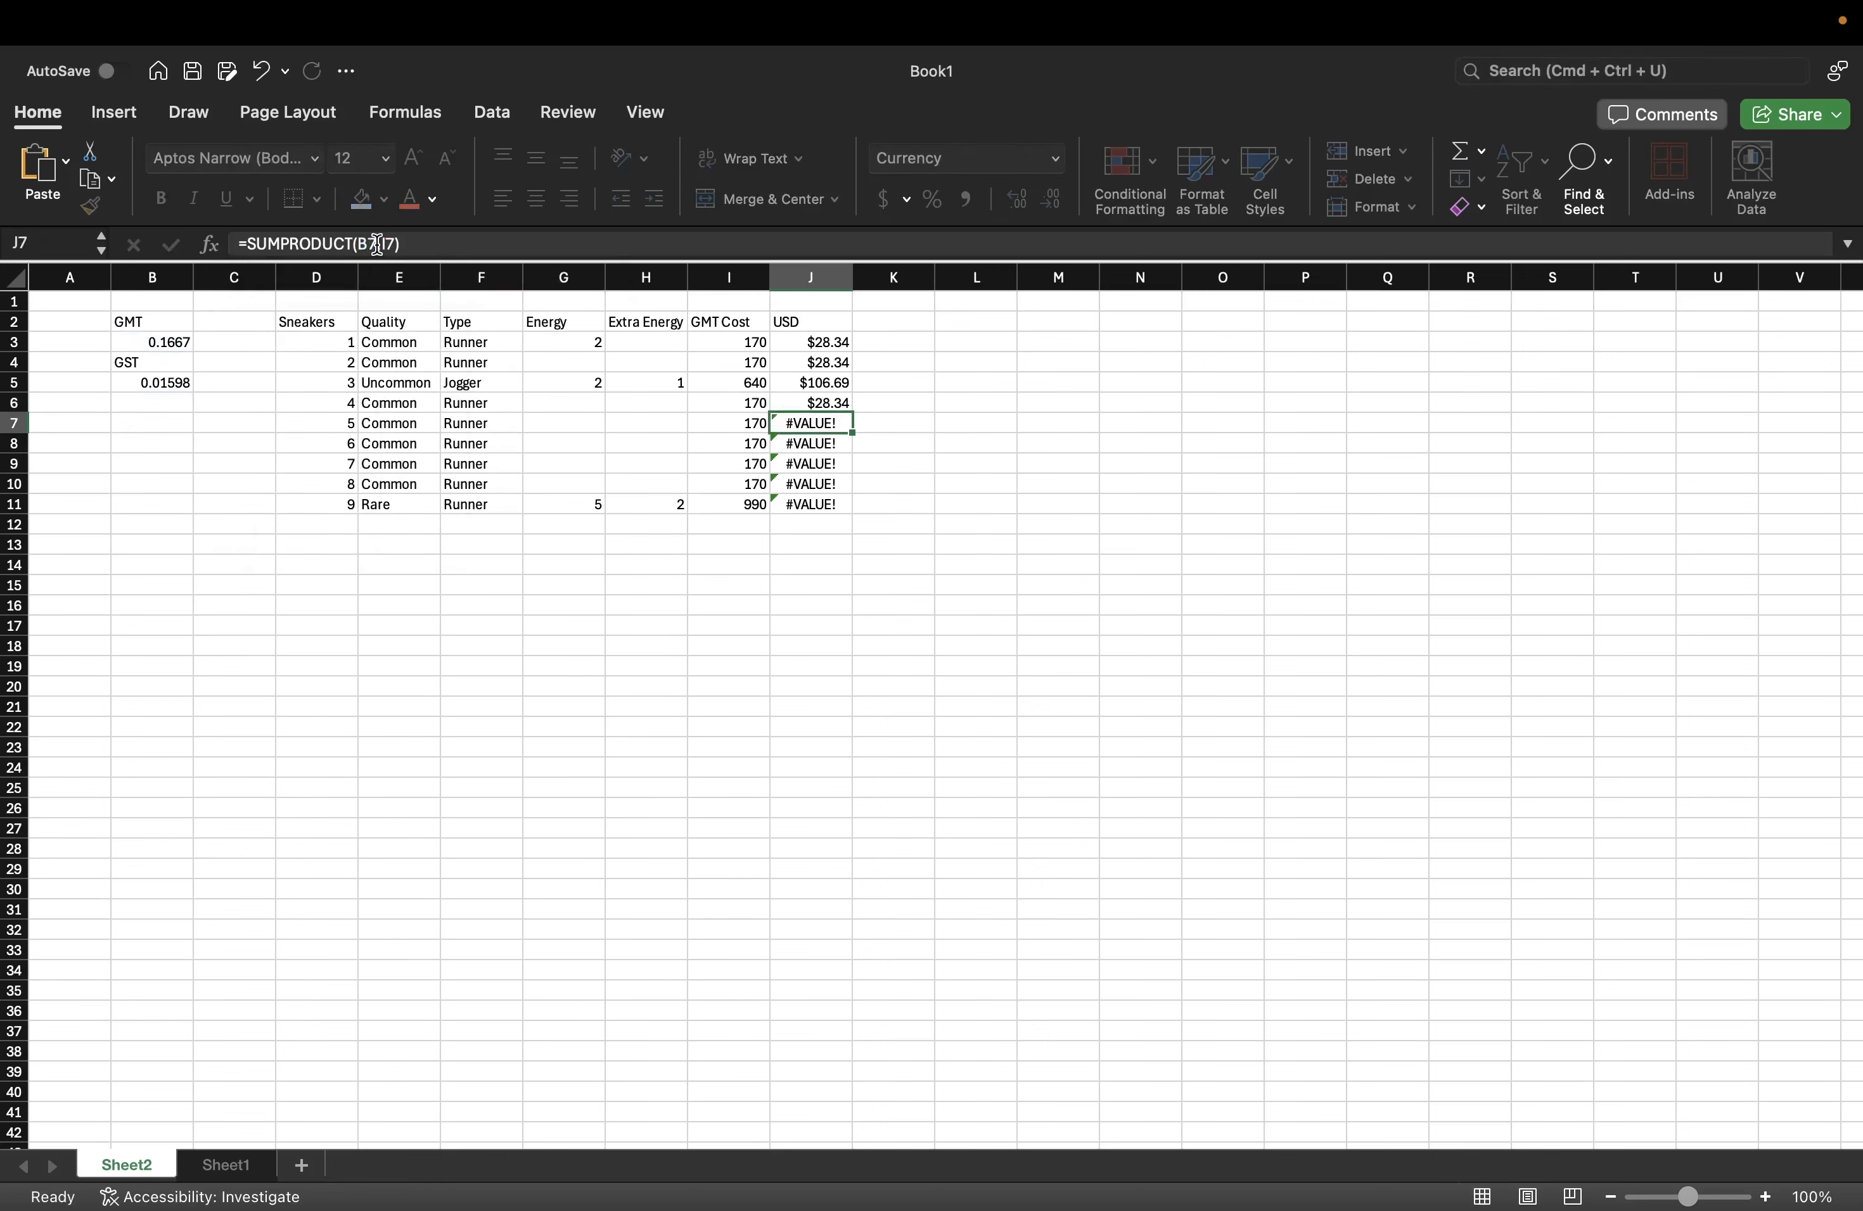
- Change the USD formulas in J7 and J8 to multiply by the GMT price in B3: =SUMPRODUCT(B3,I7) and =SUMPRODUCT(B3,I8)
{"action": "left_click", "coordinate": [378, 244]}
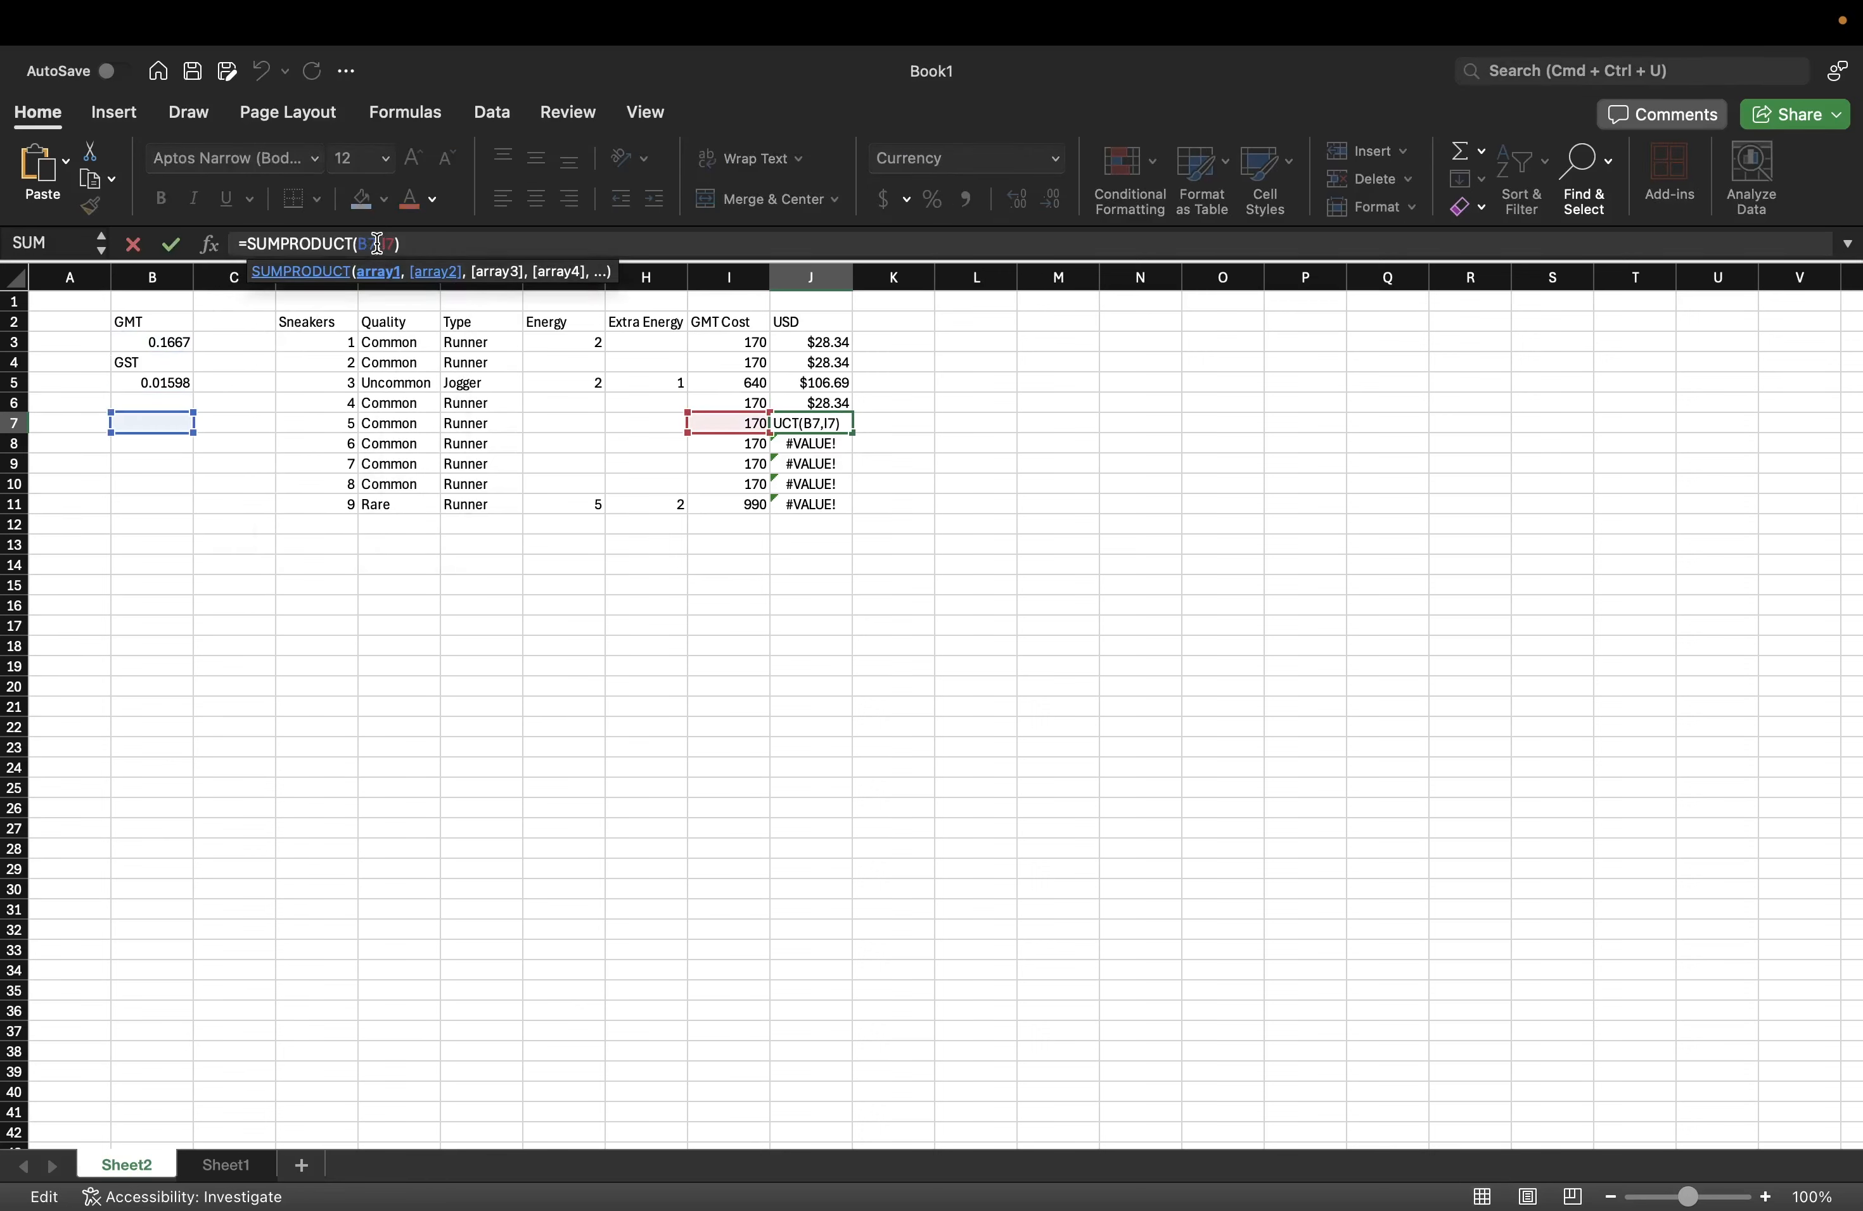
{"action": "key", "text": "BackSpace"}
{"action": "type", "text": "3"}
{"action": "key", "text": "Return"}
{"action": "left_click", "coordinate": [378, 245]}
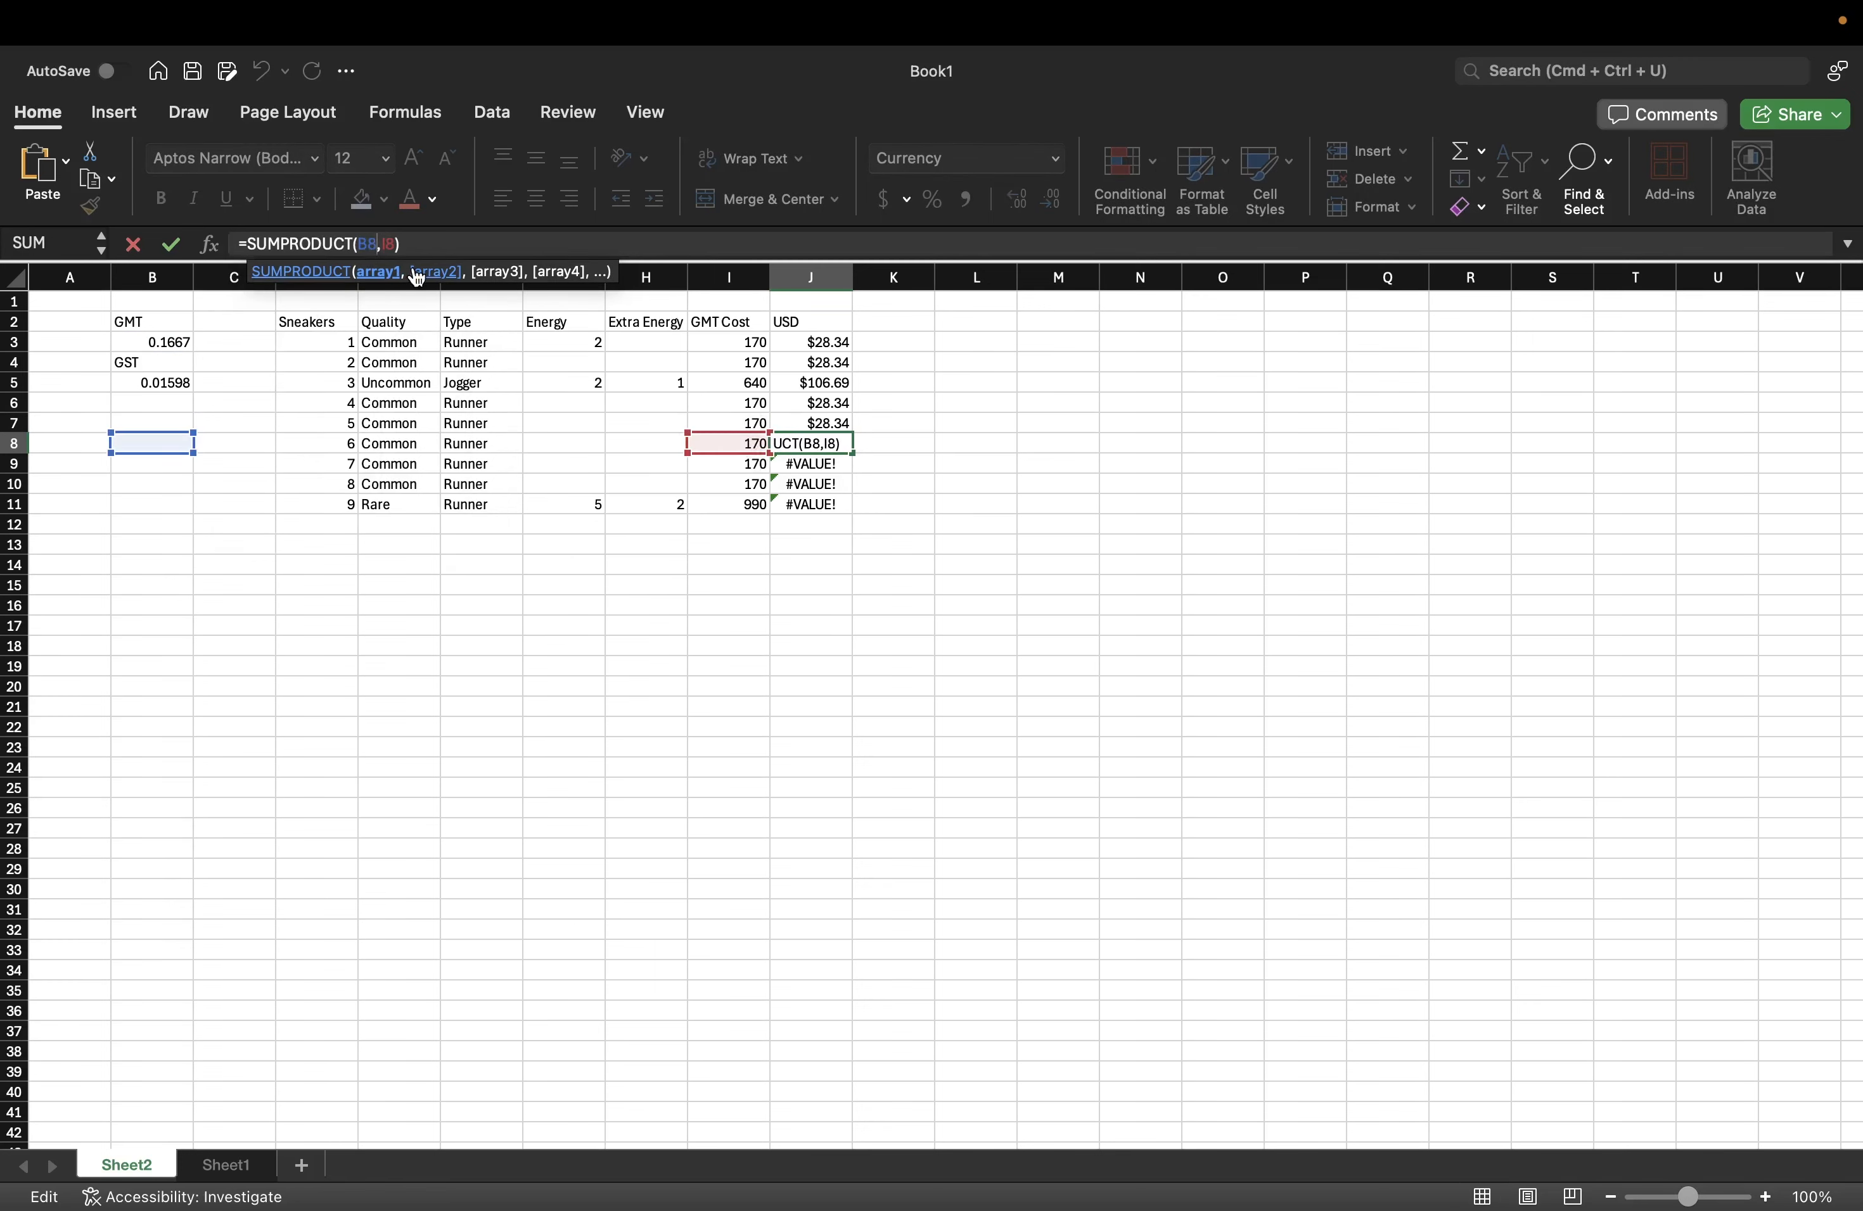
{"action": "key", "text": "BackSpace"}
{"action": "type", "text": "3"}
{"action": "key", "text": "Return"}
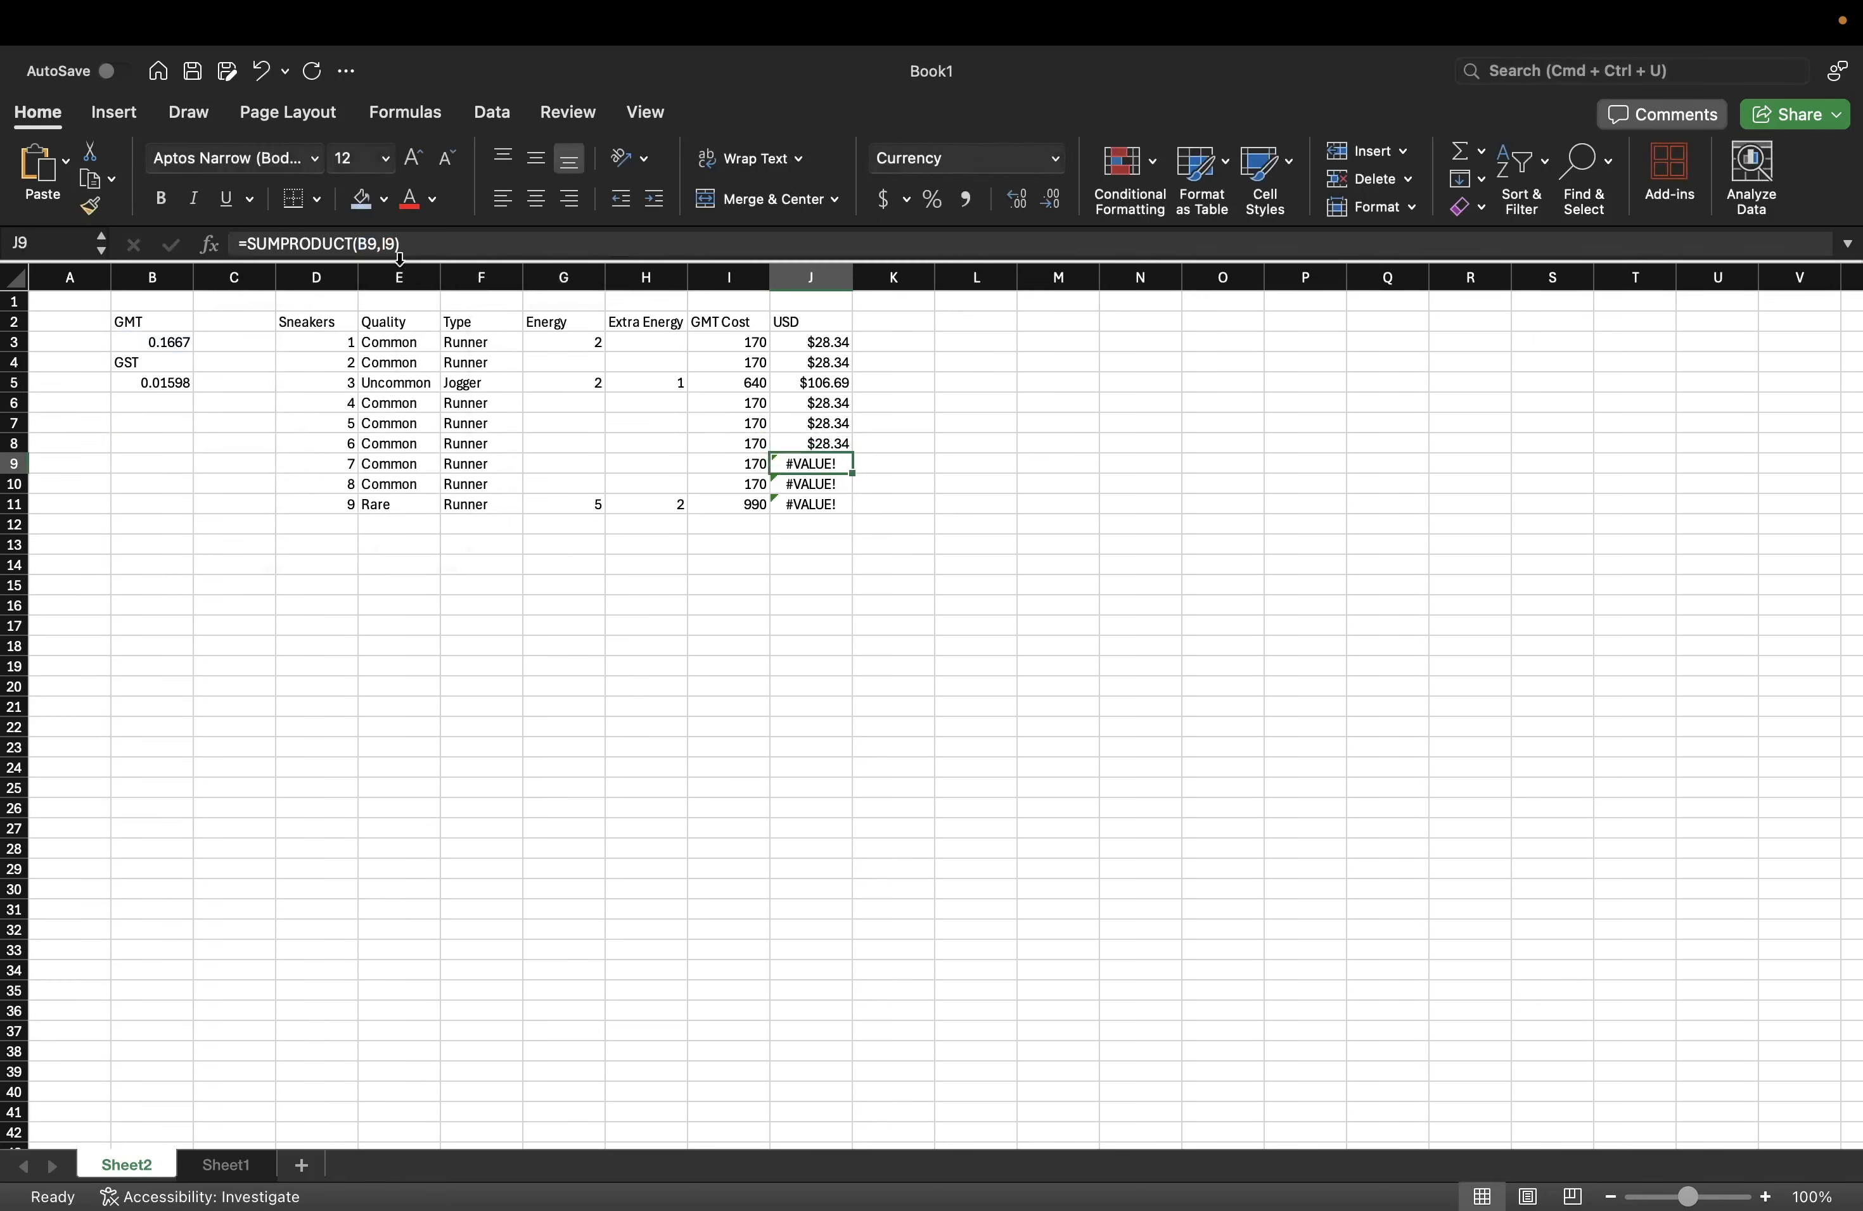
- Point the USD formulas in J9 and J10 at the GMT price in B3: =SUMPRODUCT(B3,I9) and =SUMPRODUCT(B3,I10)
{"action": "left_click", "coordinate": [375, 244]}
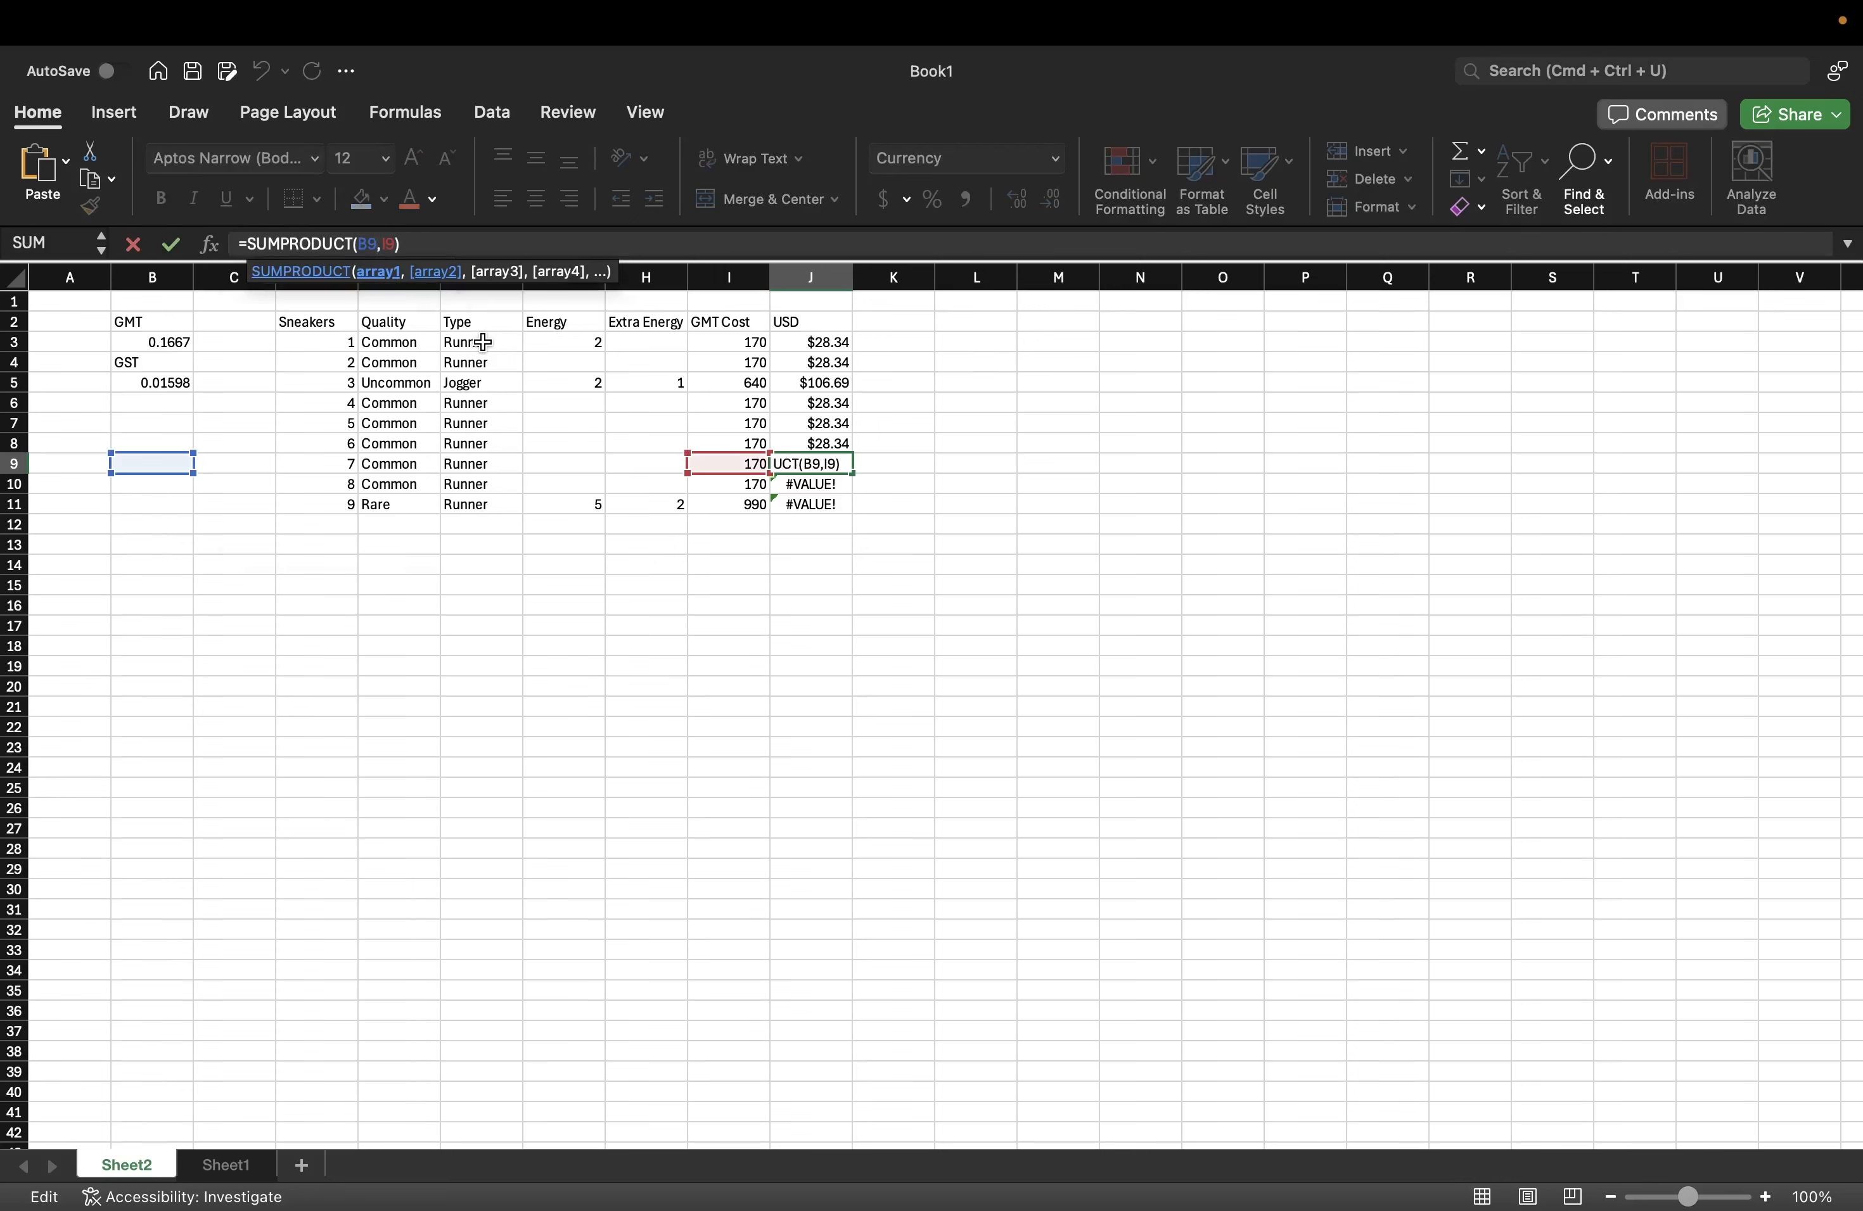
{"action": "key", "text": "BackSpace"}
{"action": "type", "text": "3"}
{"action": "key", "text": "Return"}
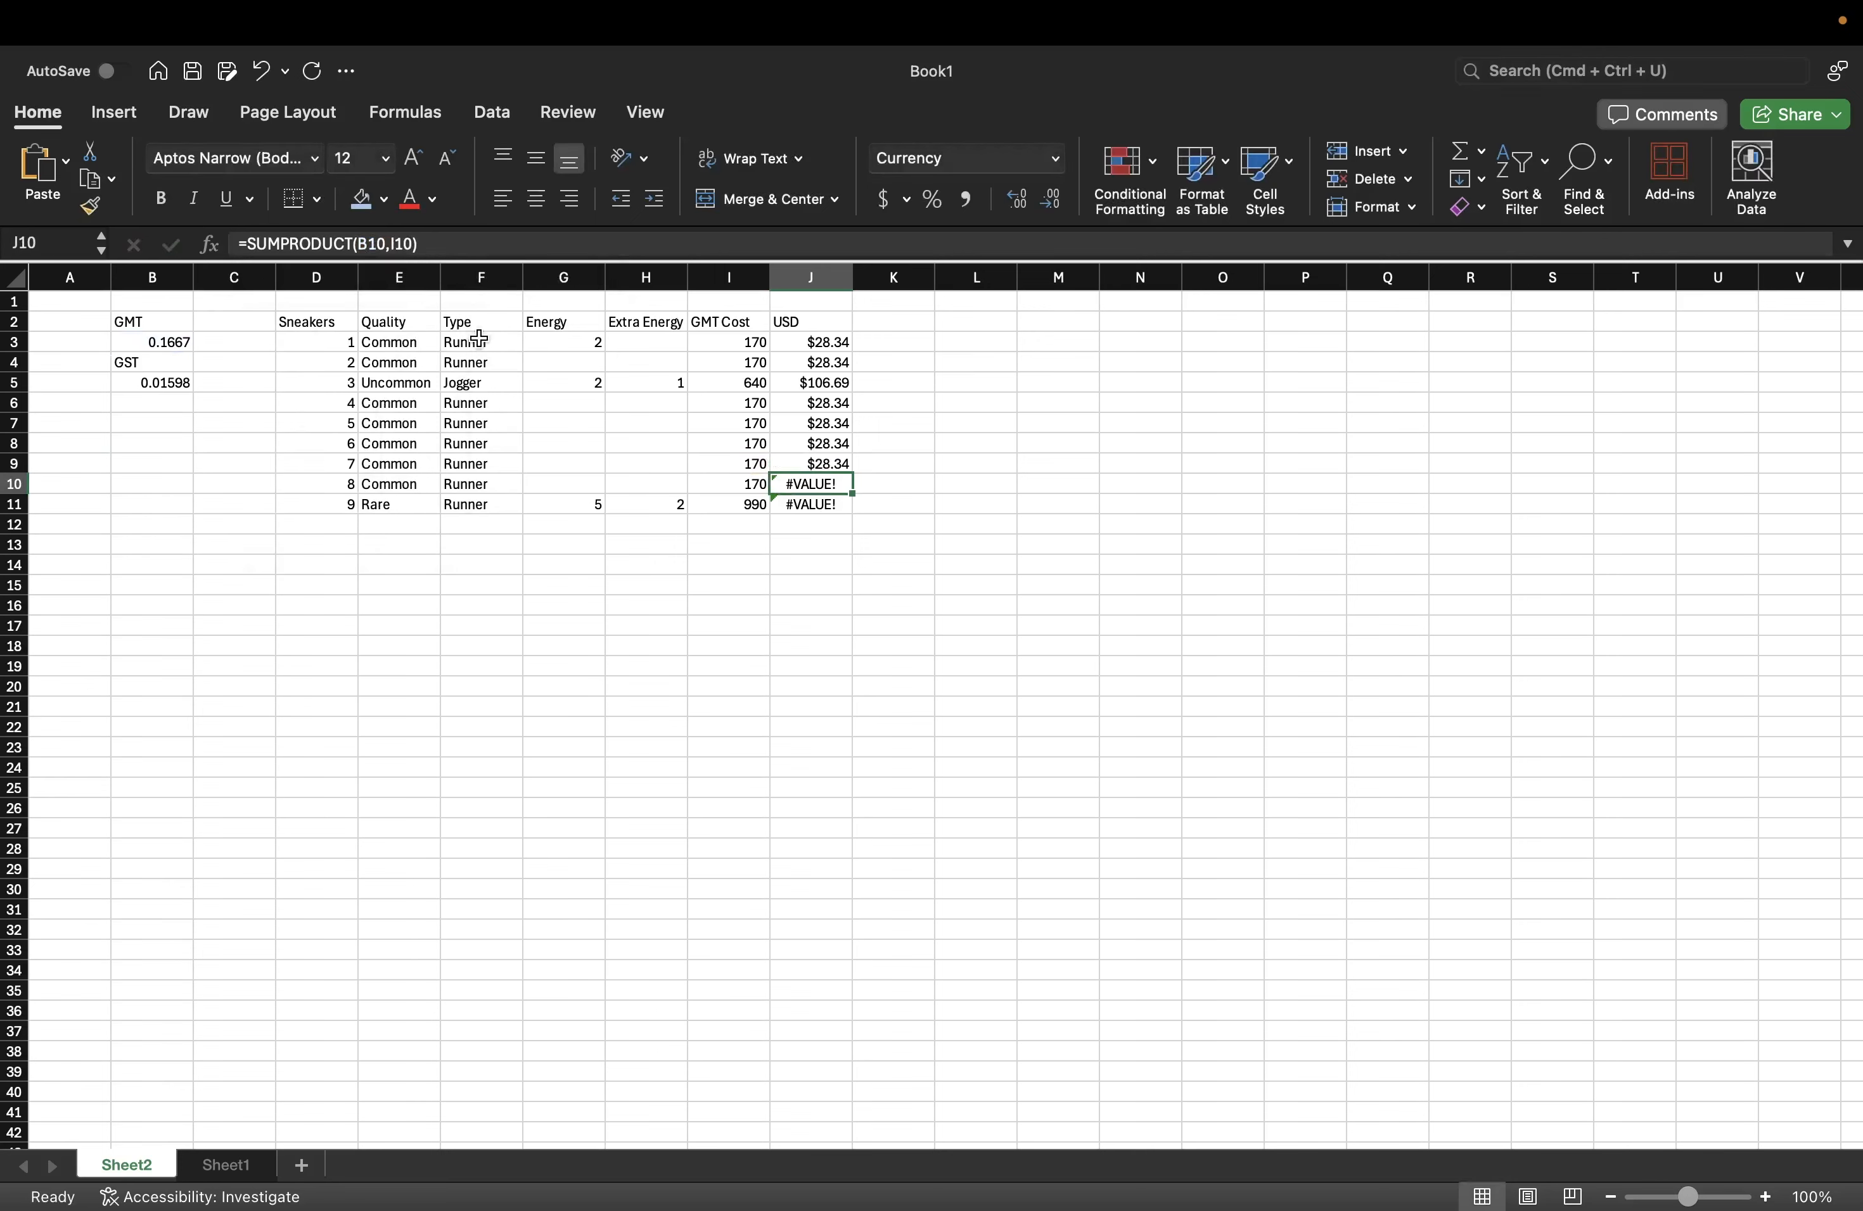
{"action": "left_click", "coordinate": [384, 247]}
{"action": "key", "text": "BackSpace"}
{"action": "key", "text": "BackSpace"}
{"action": "type", "text": "3"}
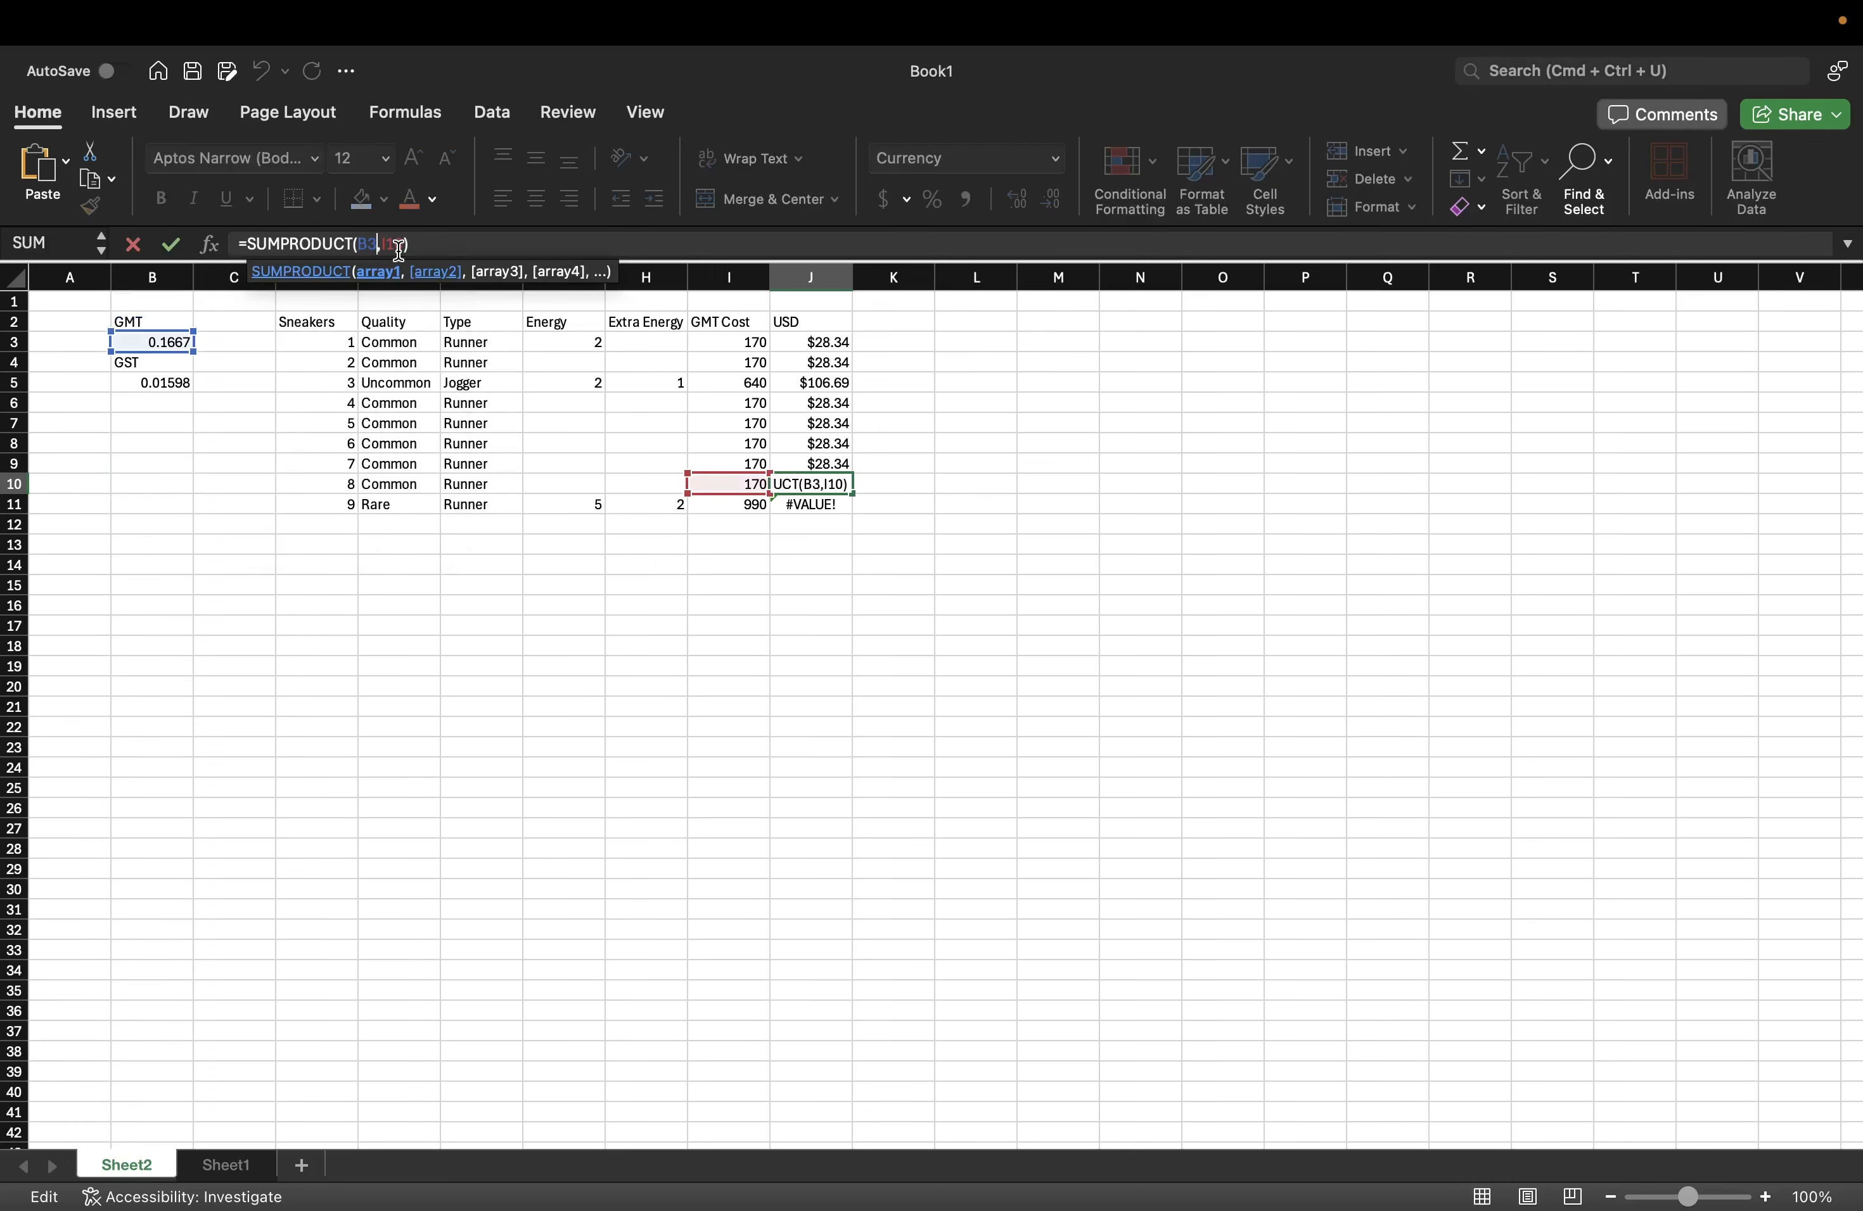
{"action": "key", "text": "Return"}
- Correct the ninth sneaker's USD formula in J11 to use the GMT price in B3: =SUMPRODUCT(B3,I11)
{"action": "left_click", "coordinate": [383, 242]}
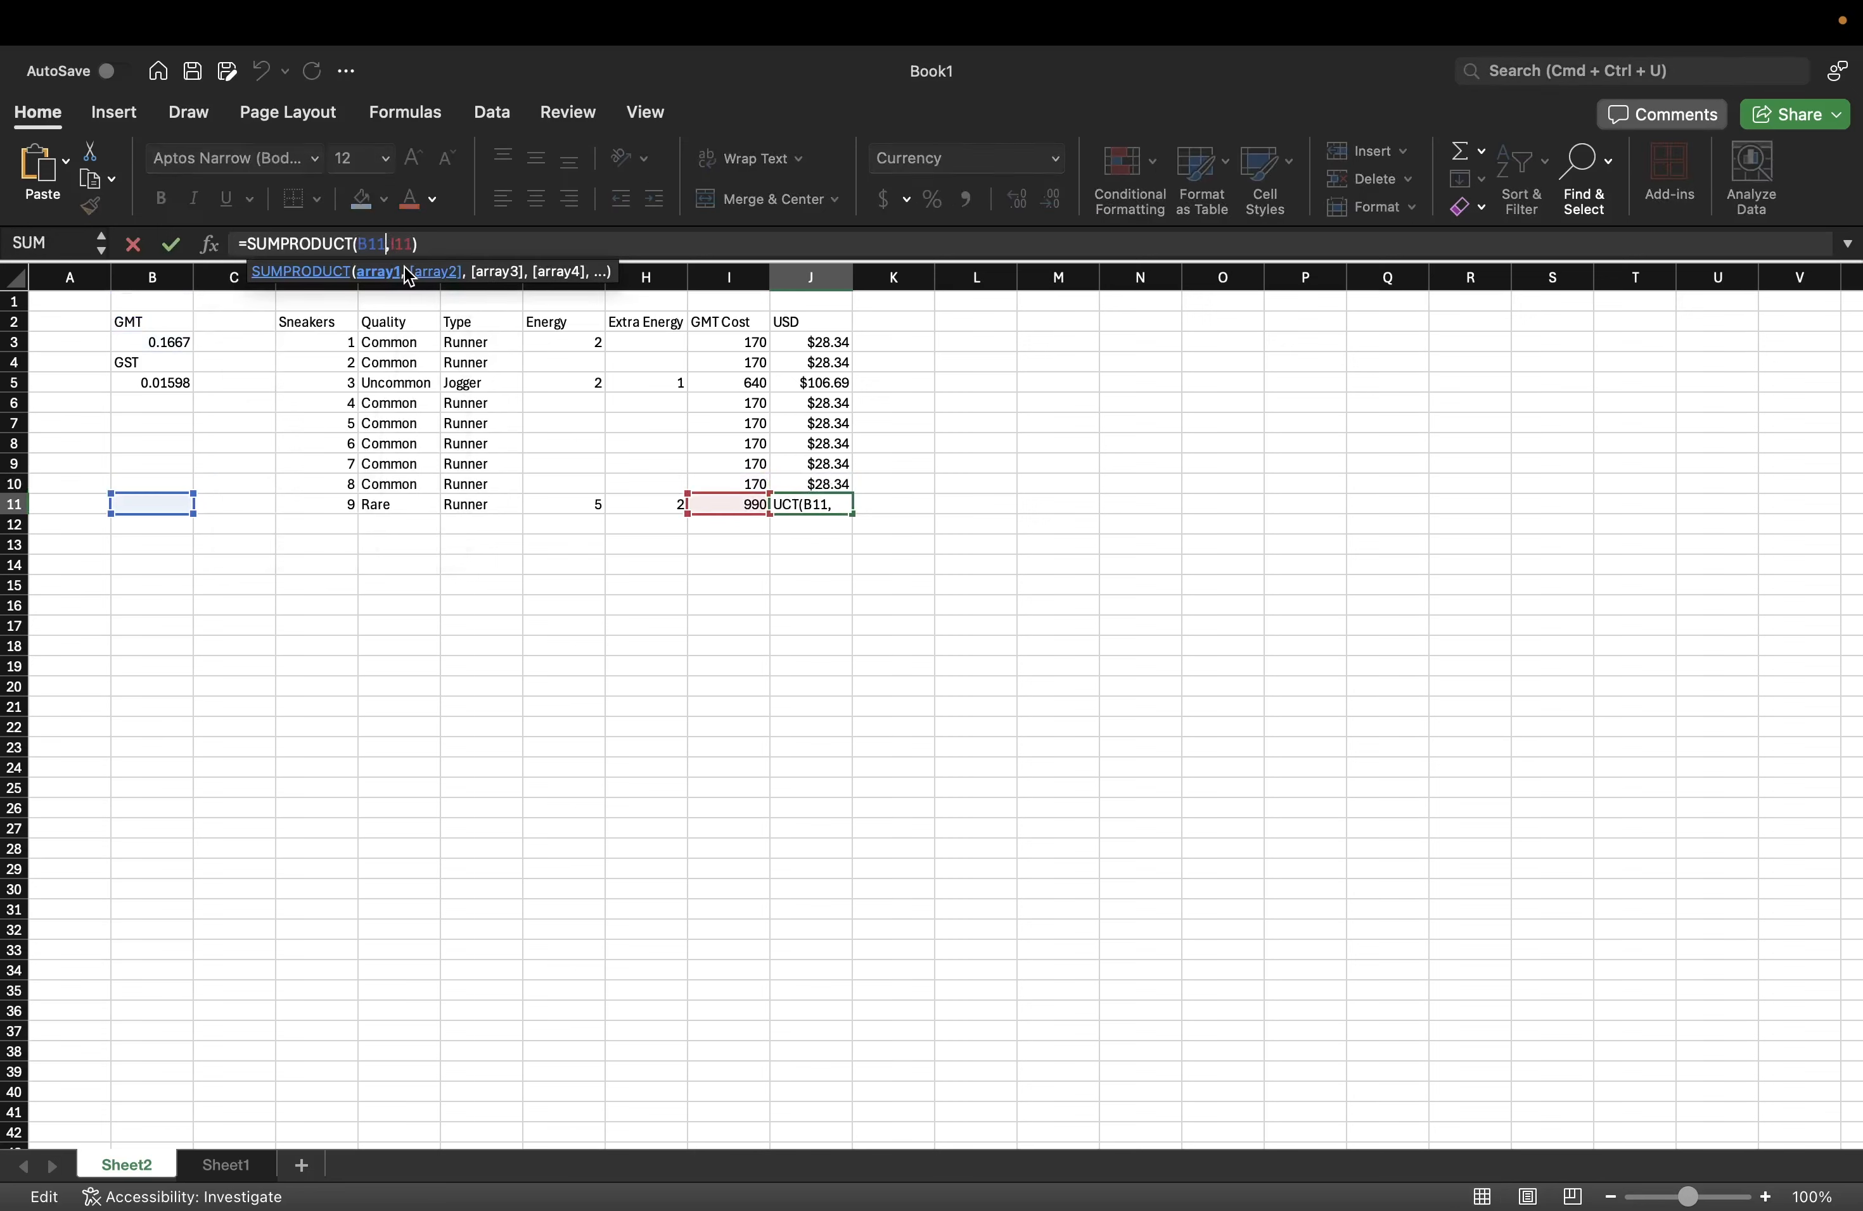
{"action": "key", "text": "BackSpace"}
{"action": "key", "text": "BackSpace"}
{"action": "type", "text": "3"}
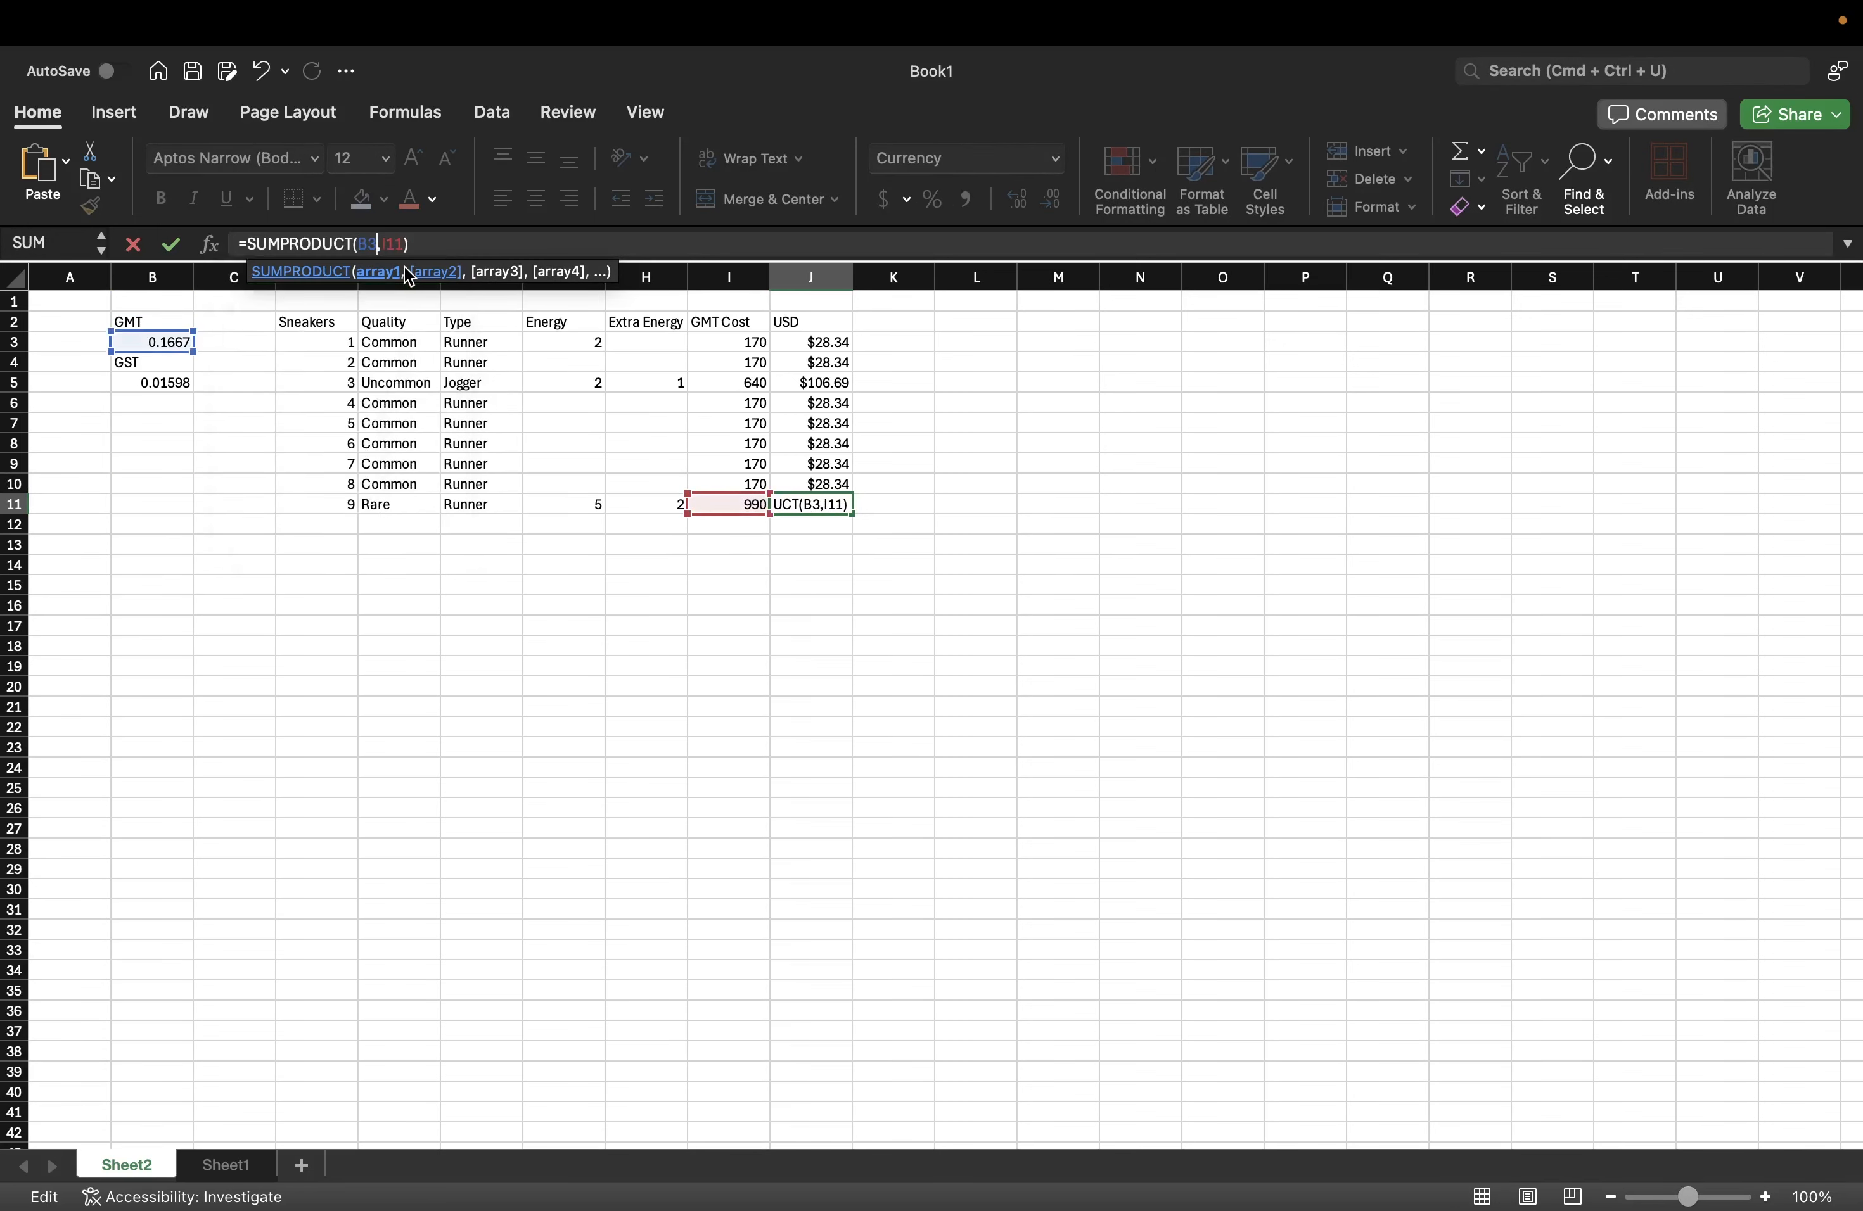
{"action": "key", "text": "Return"}
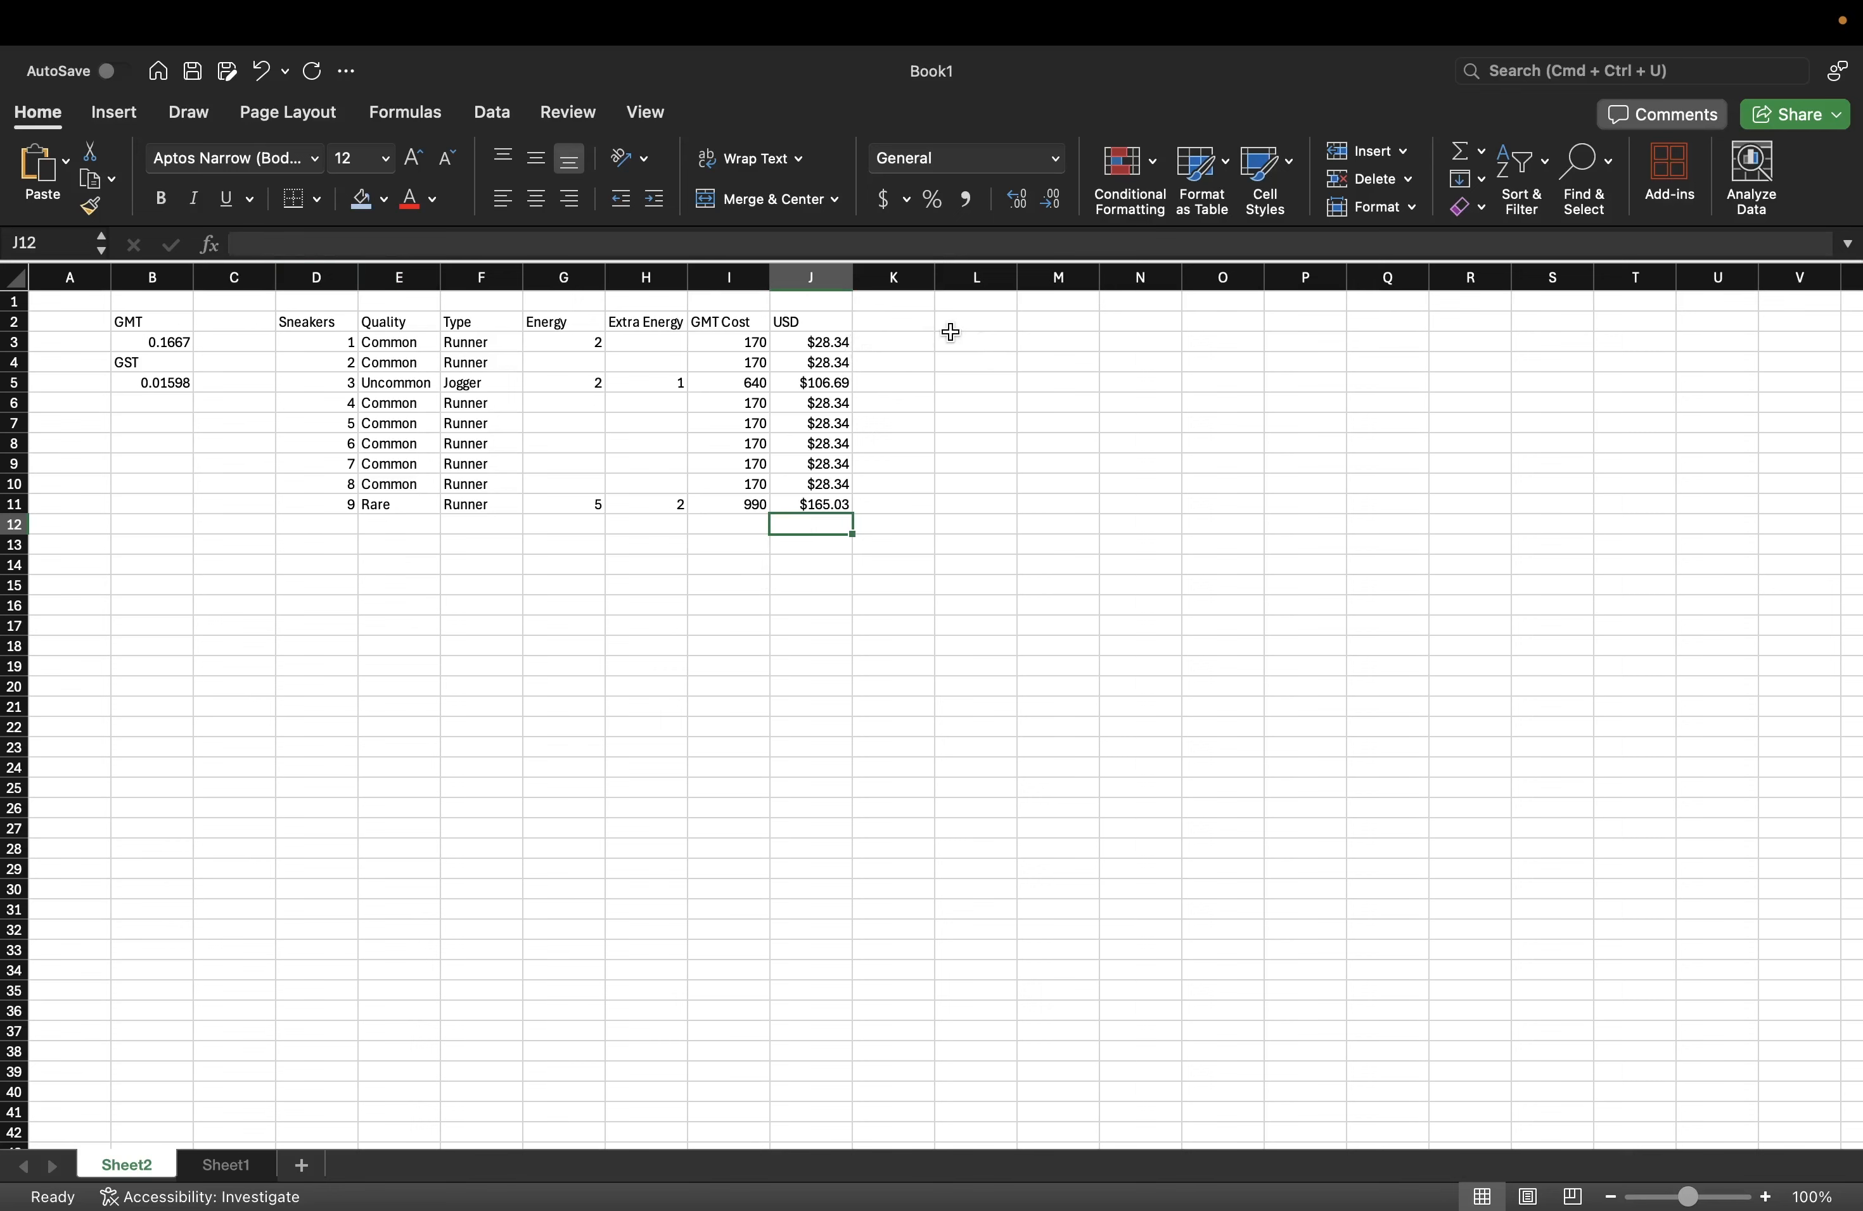
- Add the header Total Energy in K2, beside the USD column
{"action": "left_click", "coordinate": [905, 325]}
{"action": "type", "text": "To"}
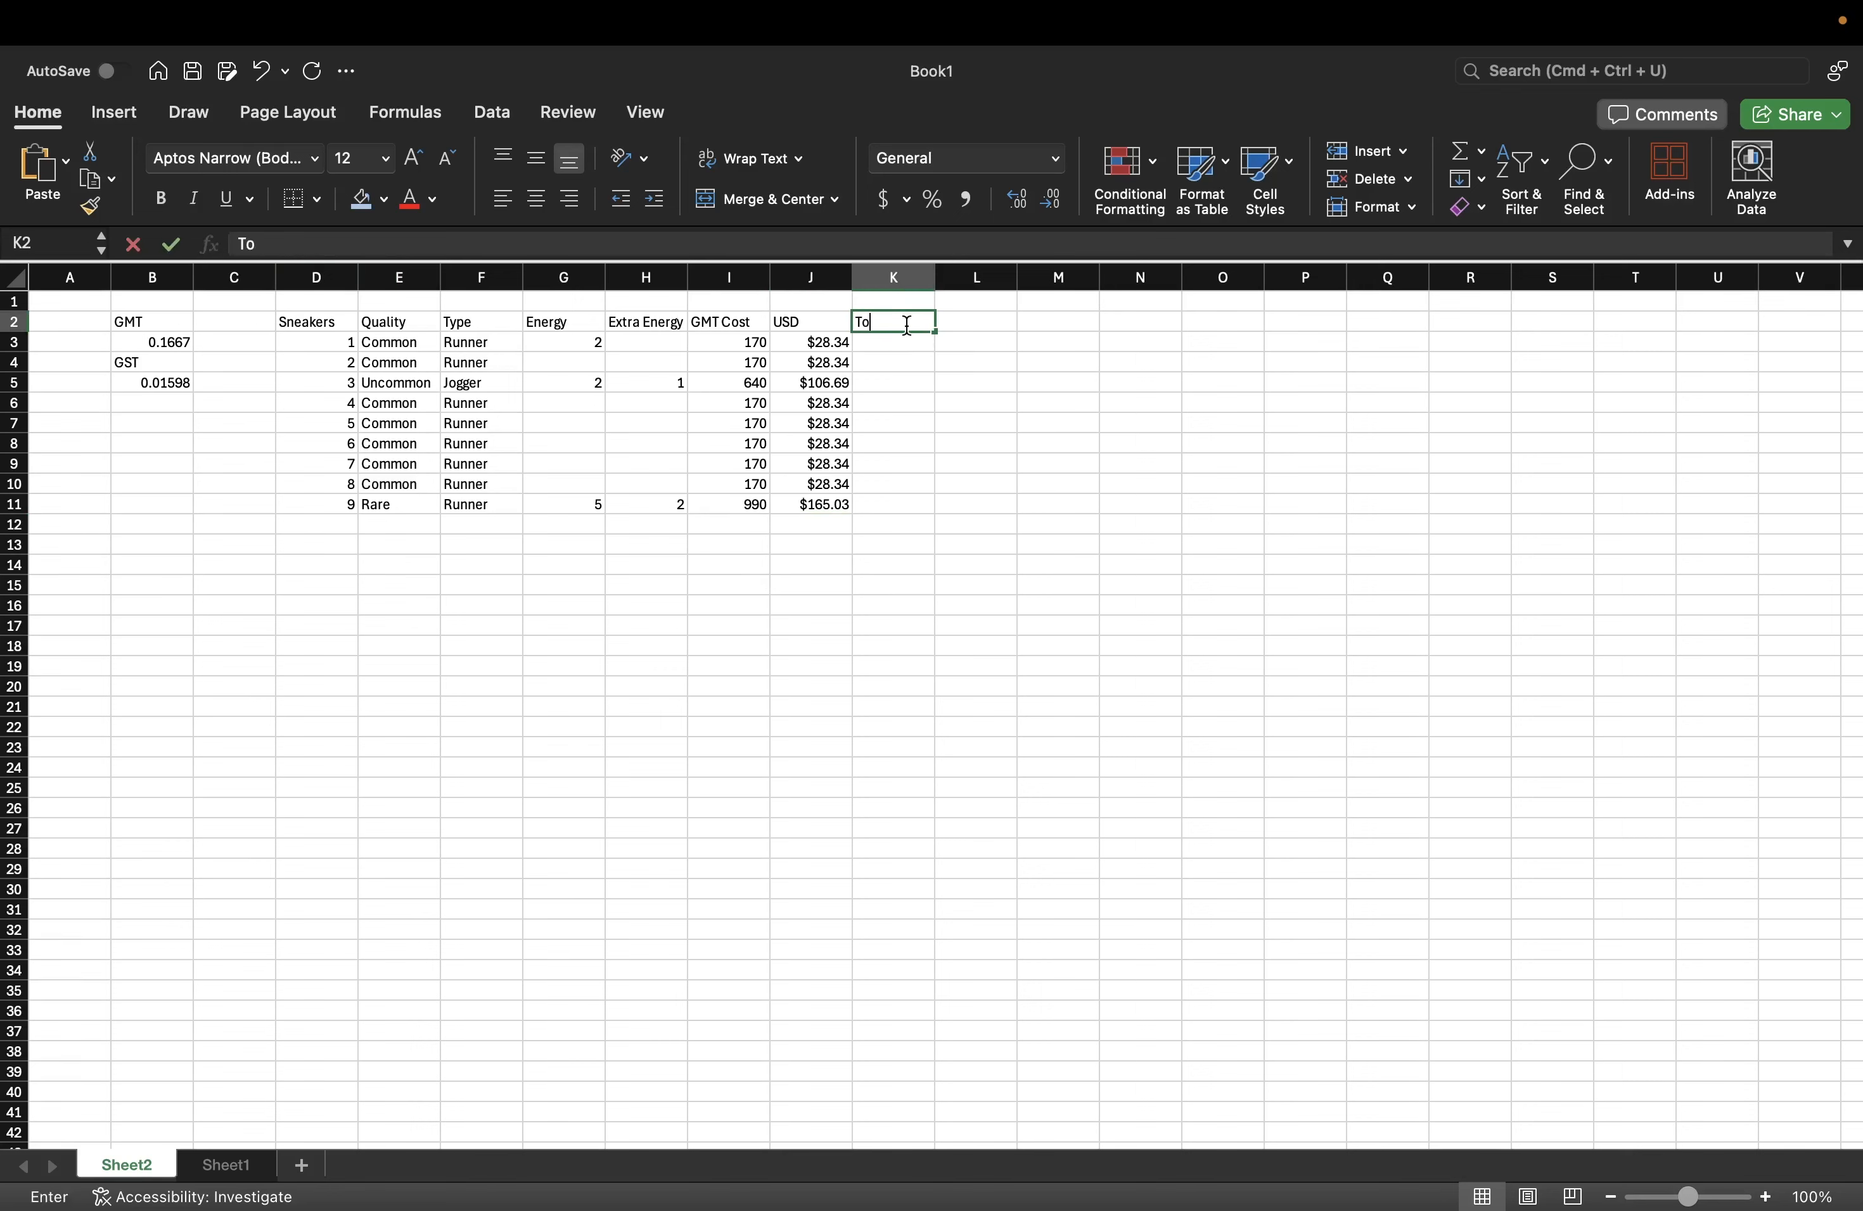
{"action": "type", "text": "tal Energy"}
{"action": "left_click", "coordinate": [961, 381]}
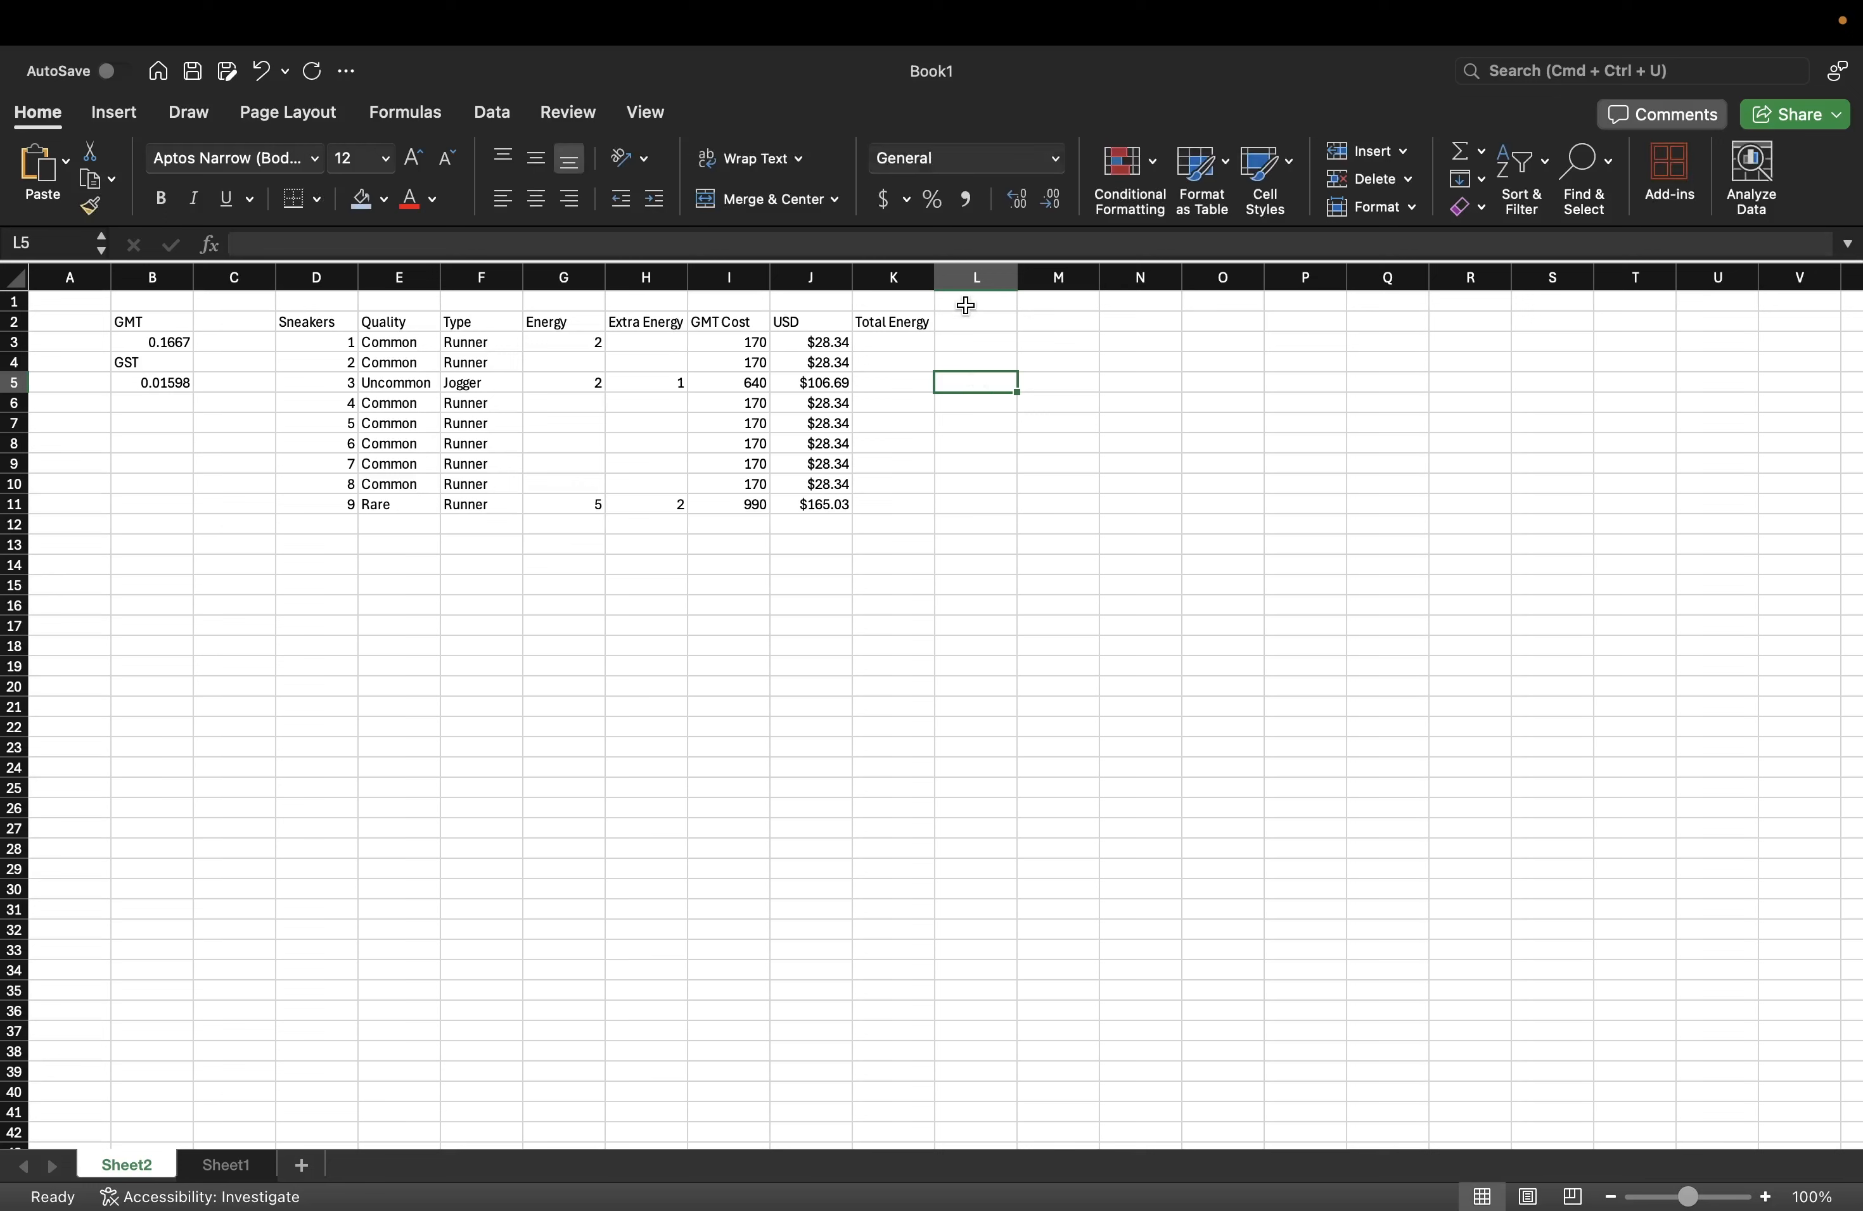
- Total the Energy and Extra Energy columns for all nine sneakers in K3 with =SUM(G3:G11:H3:H11)
{"action": "left_click", "coordinate": [898, 345]}
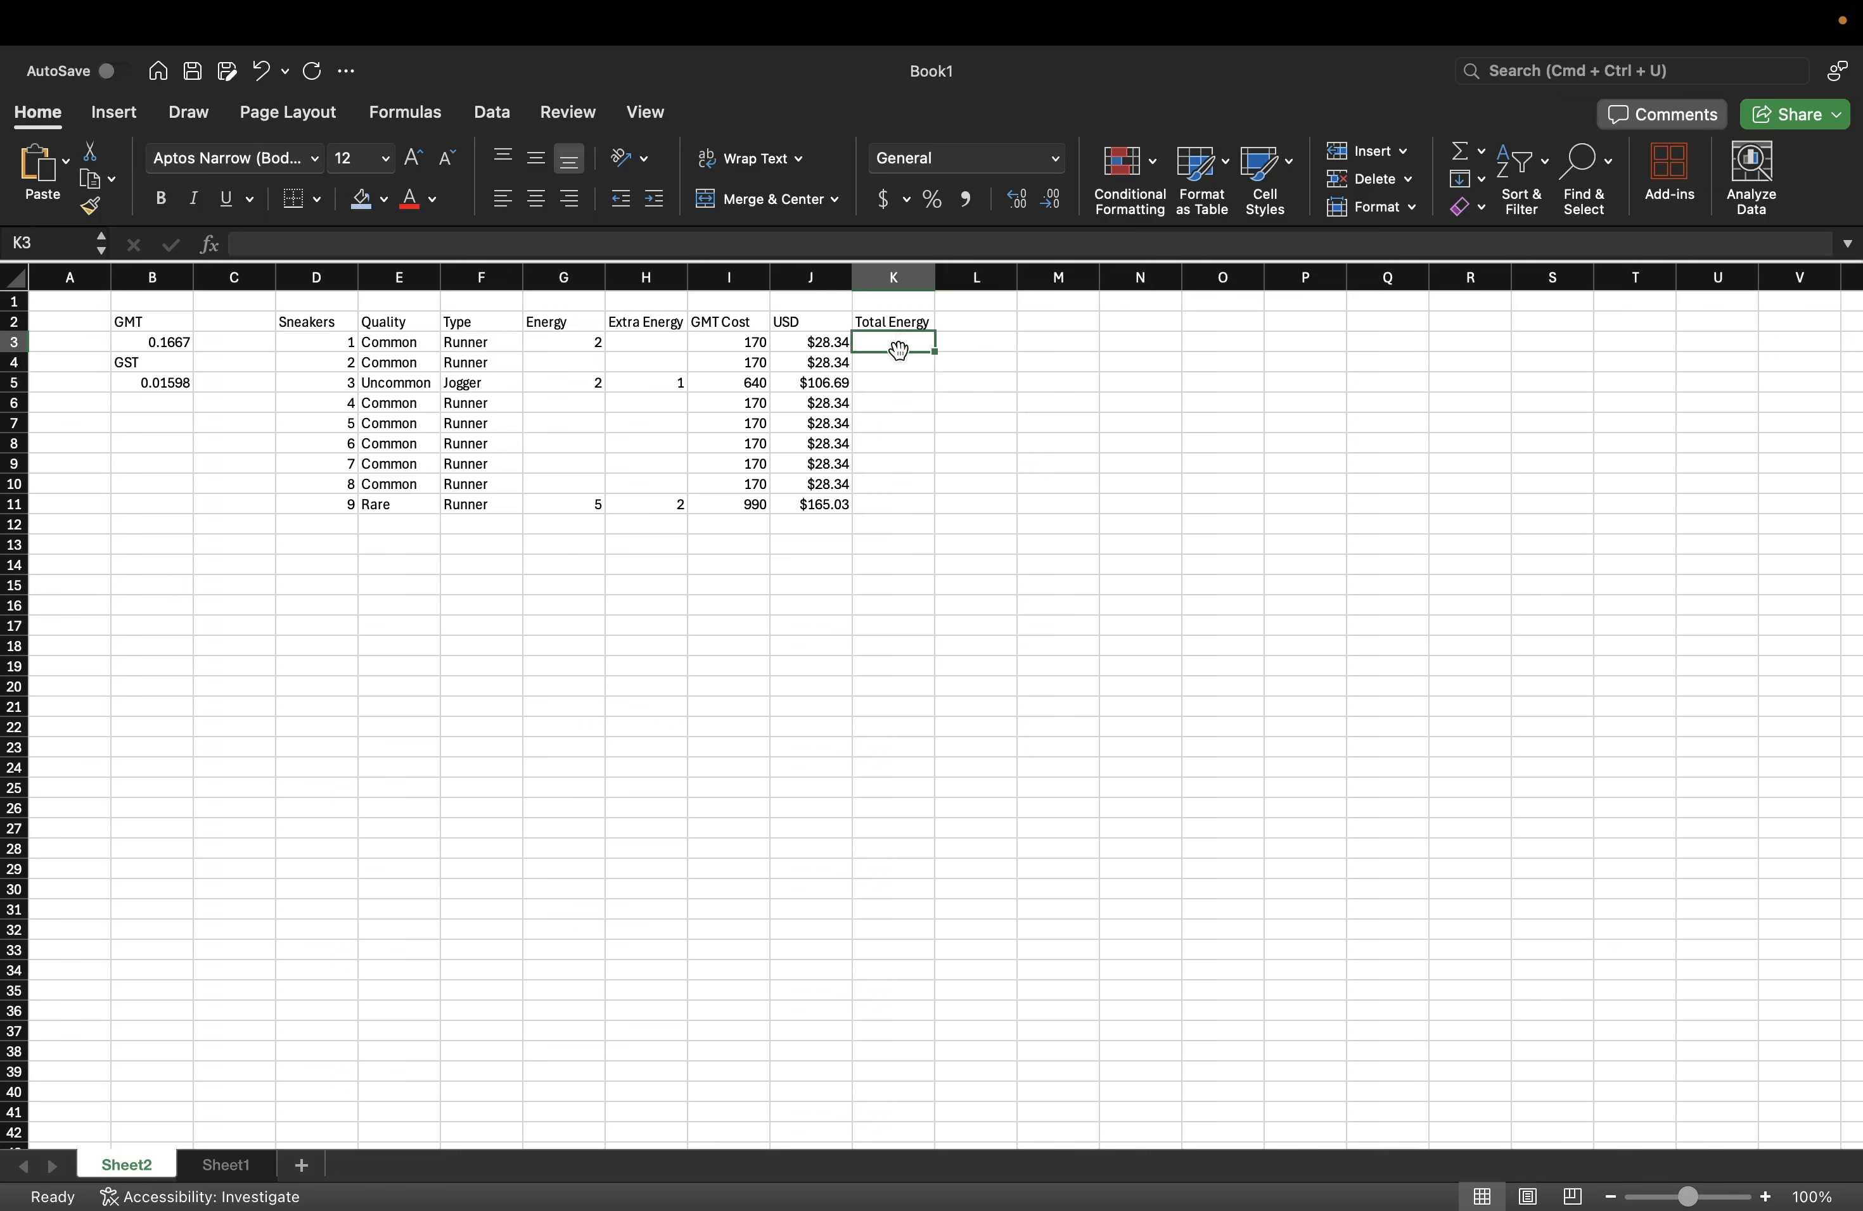
{"action": "type", "text": "=su"}
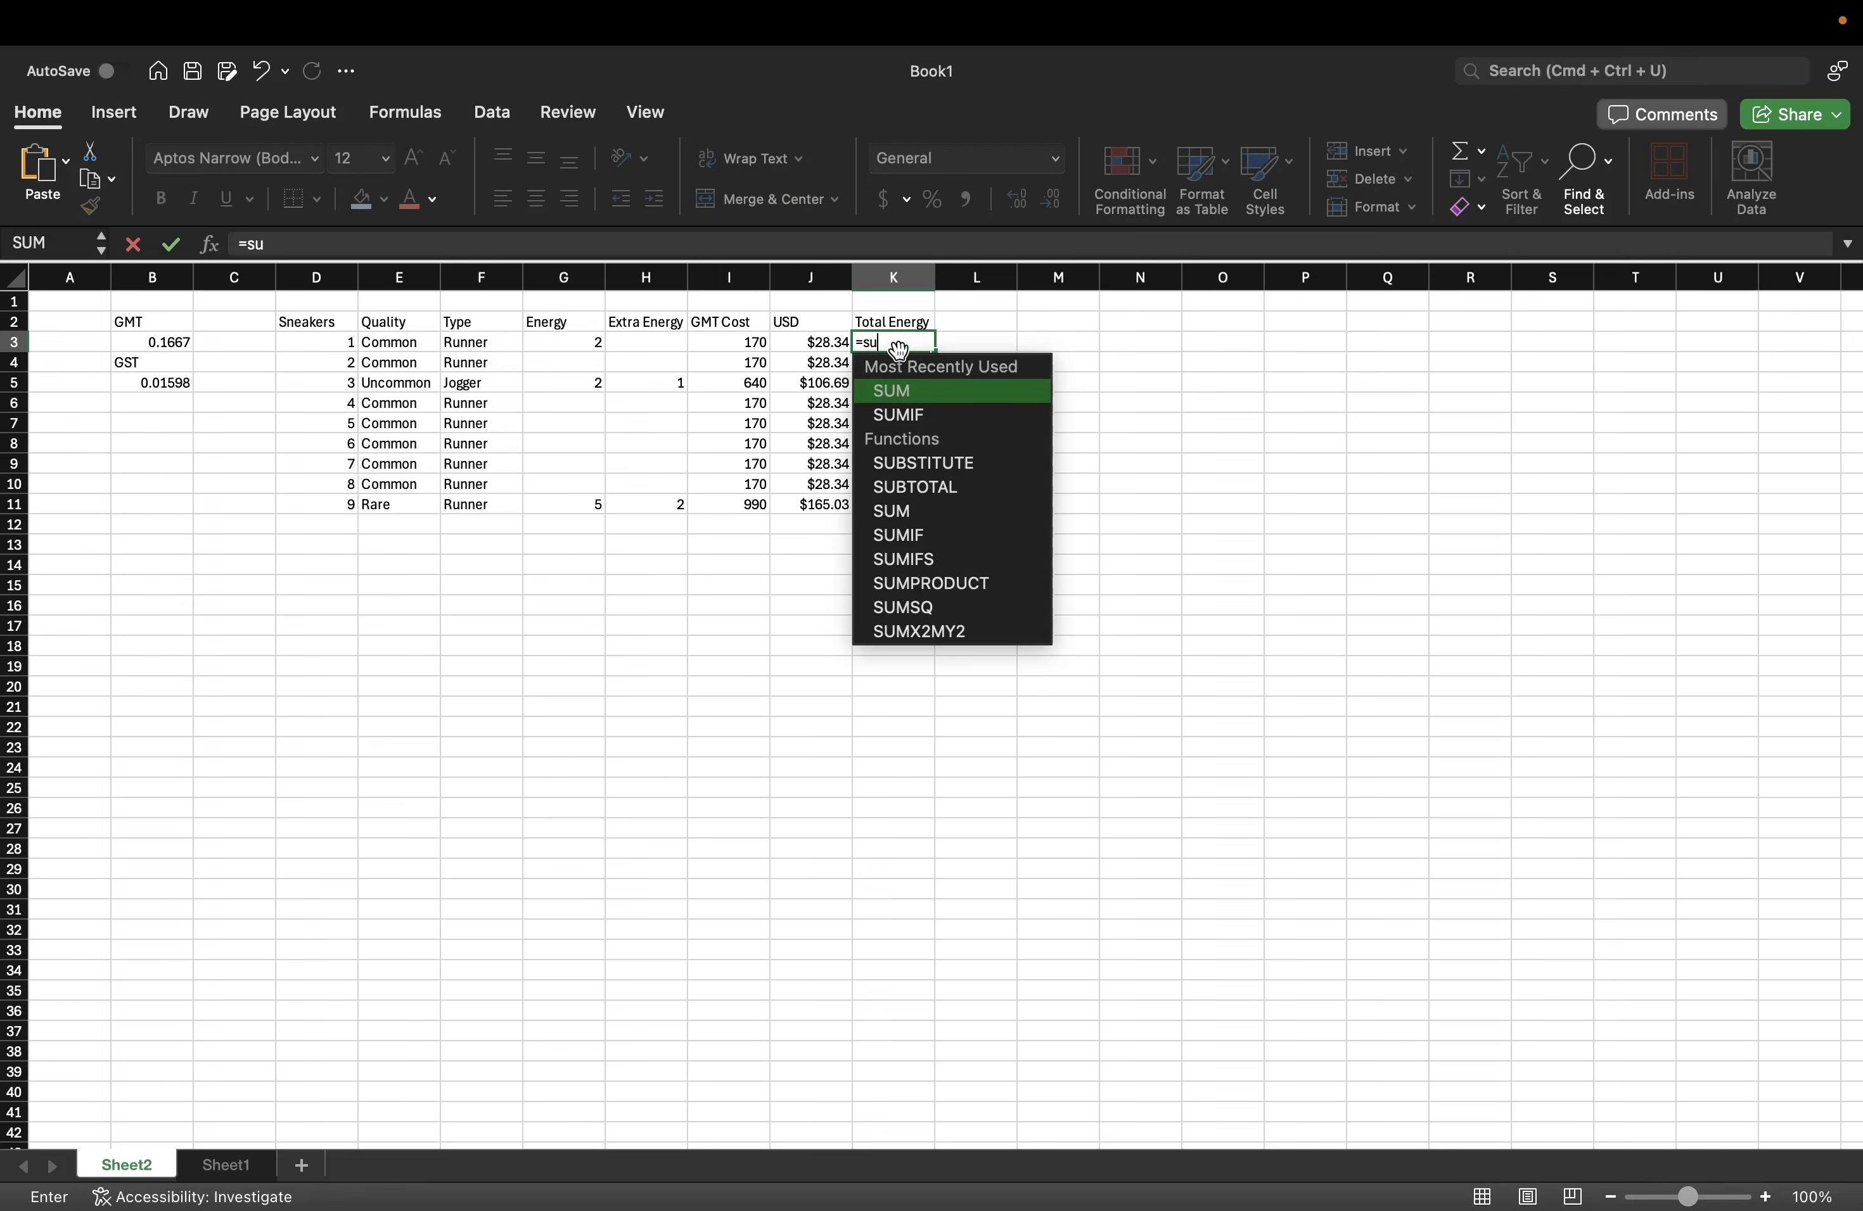
{"action": "type", "text": "m"}
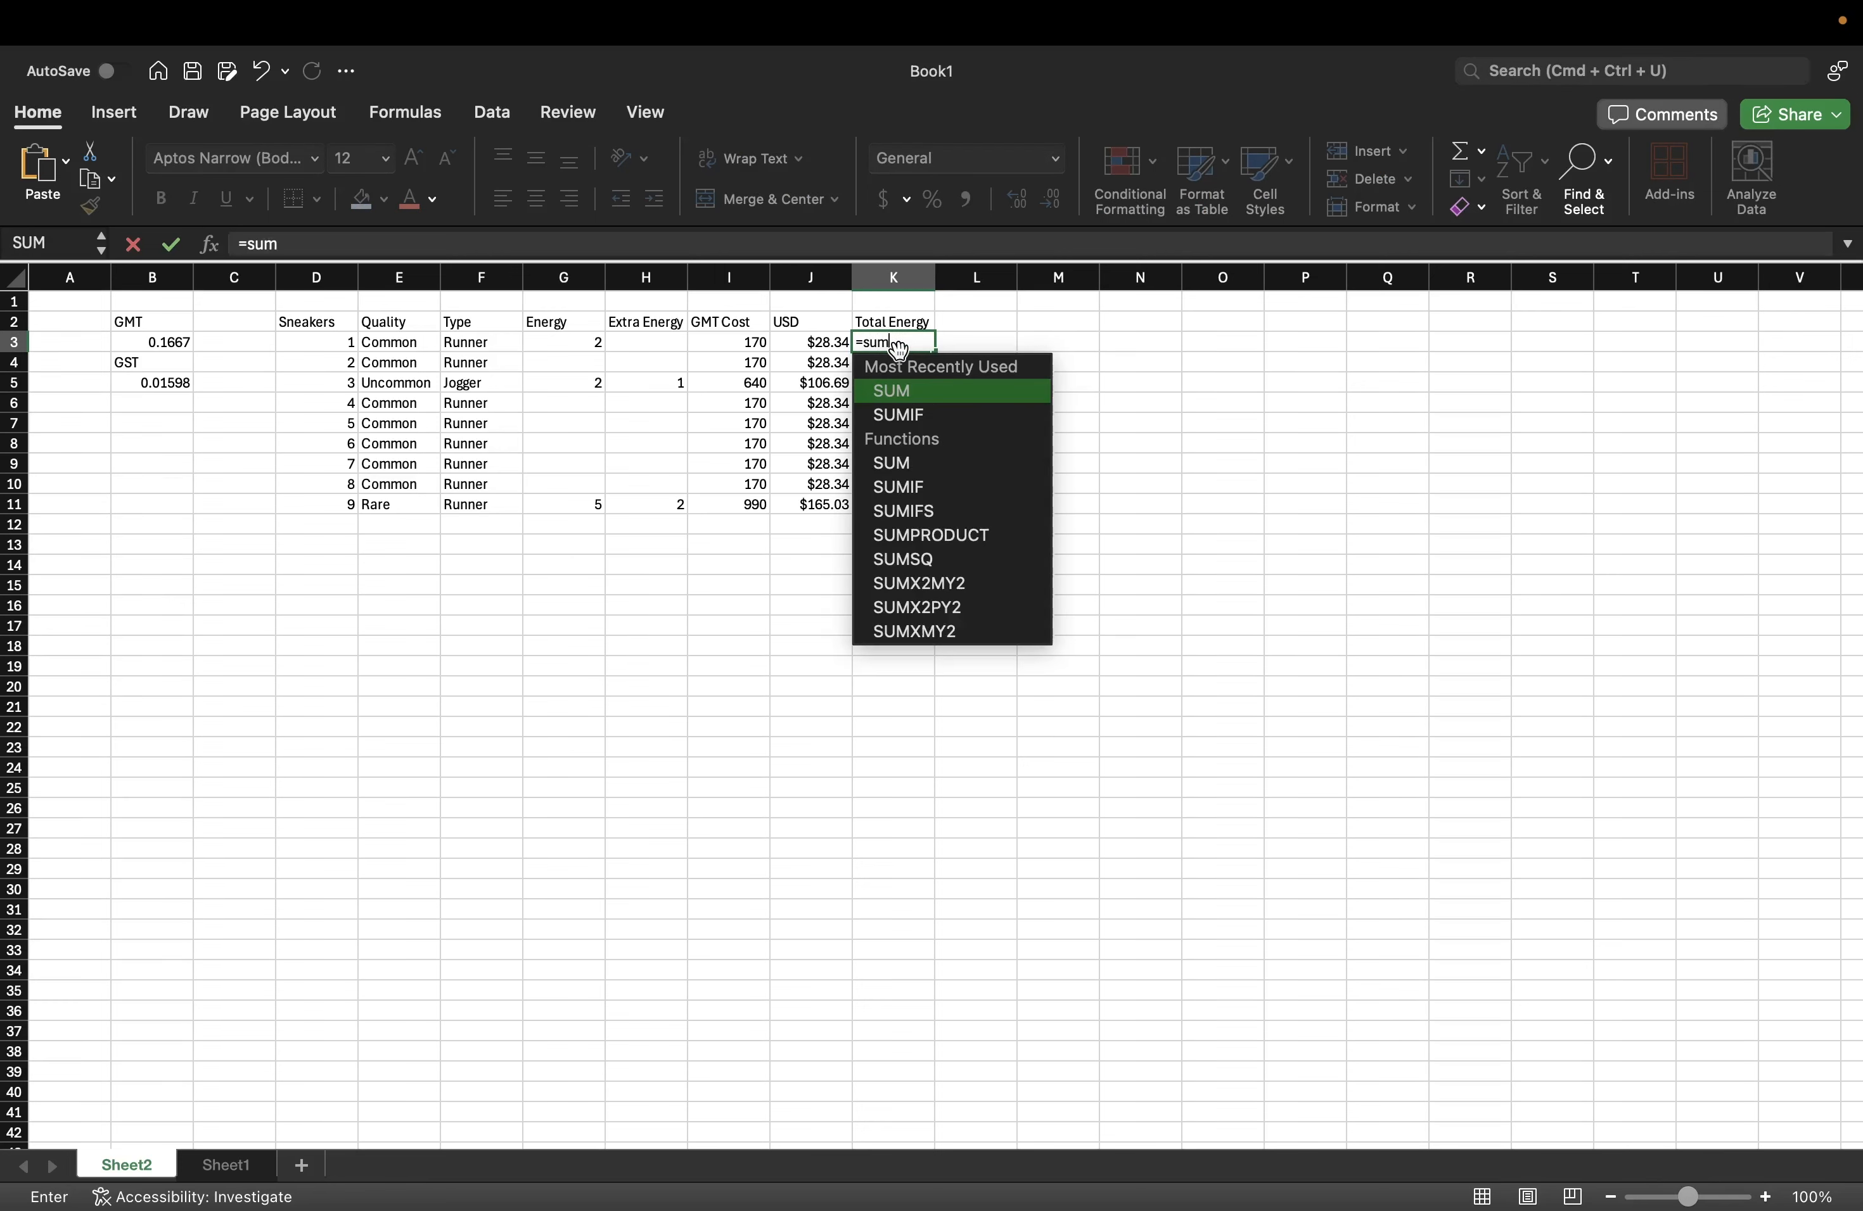
{"action": "left_click", "coordinate": [909, 403]}
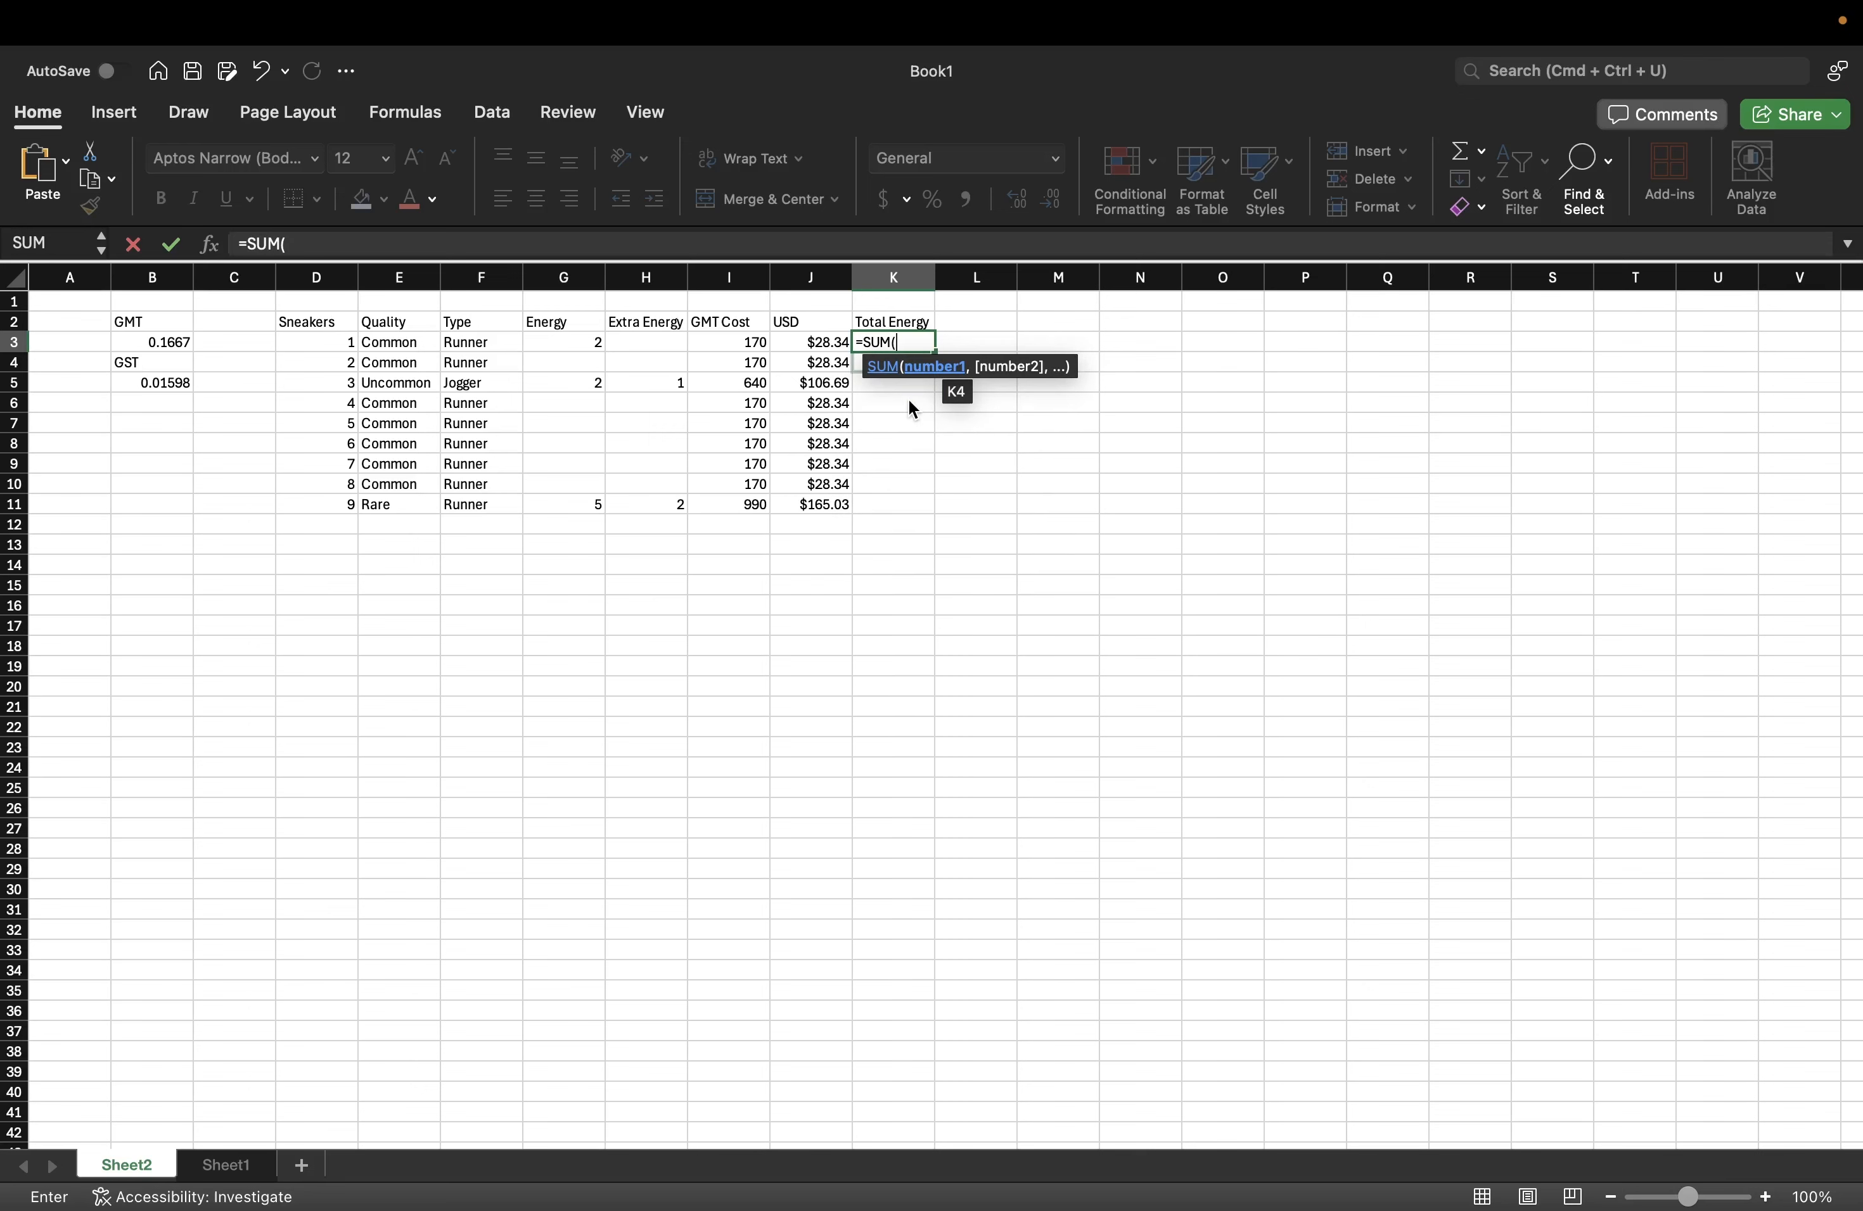
{"action": "left_click", "coordinate": [577, 343]}
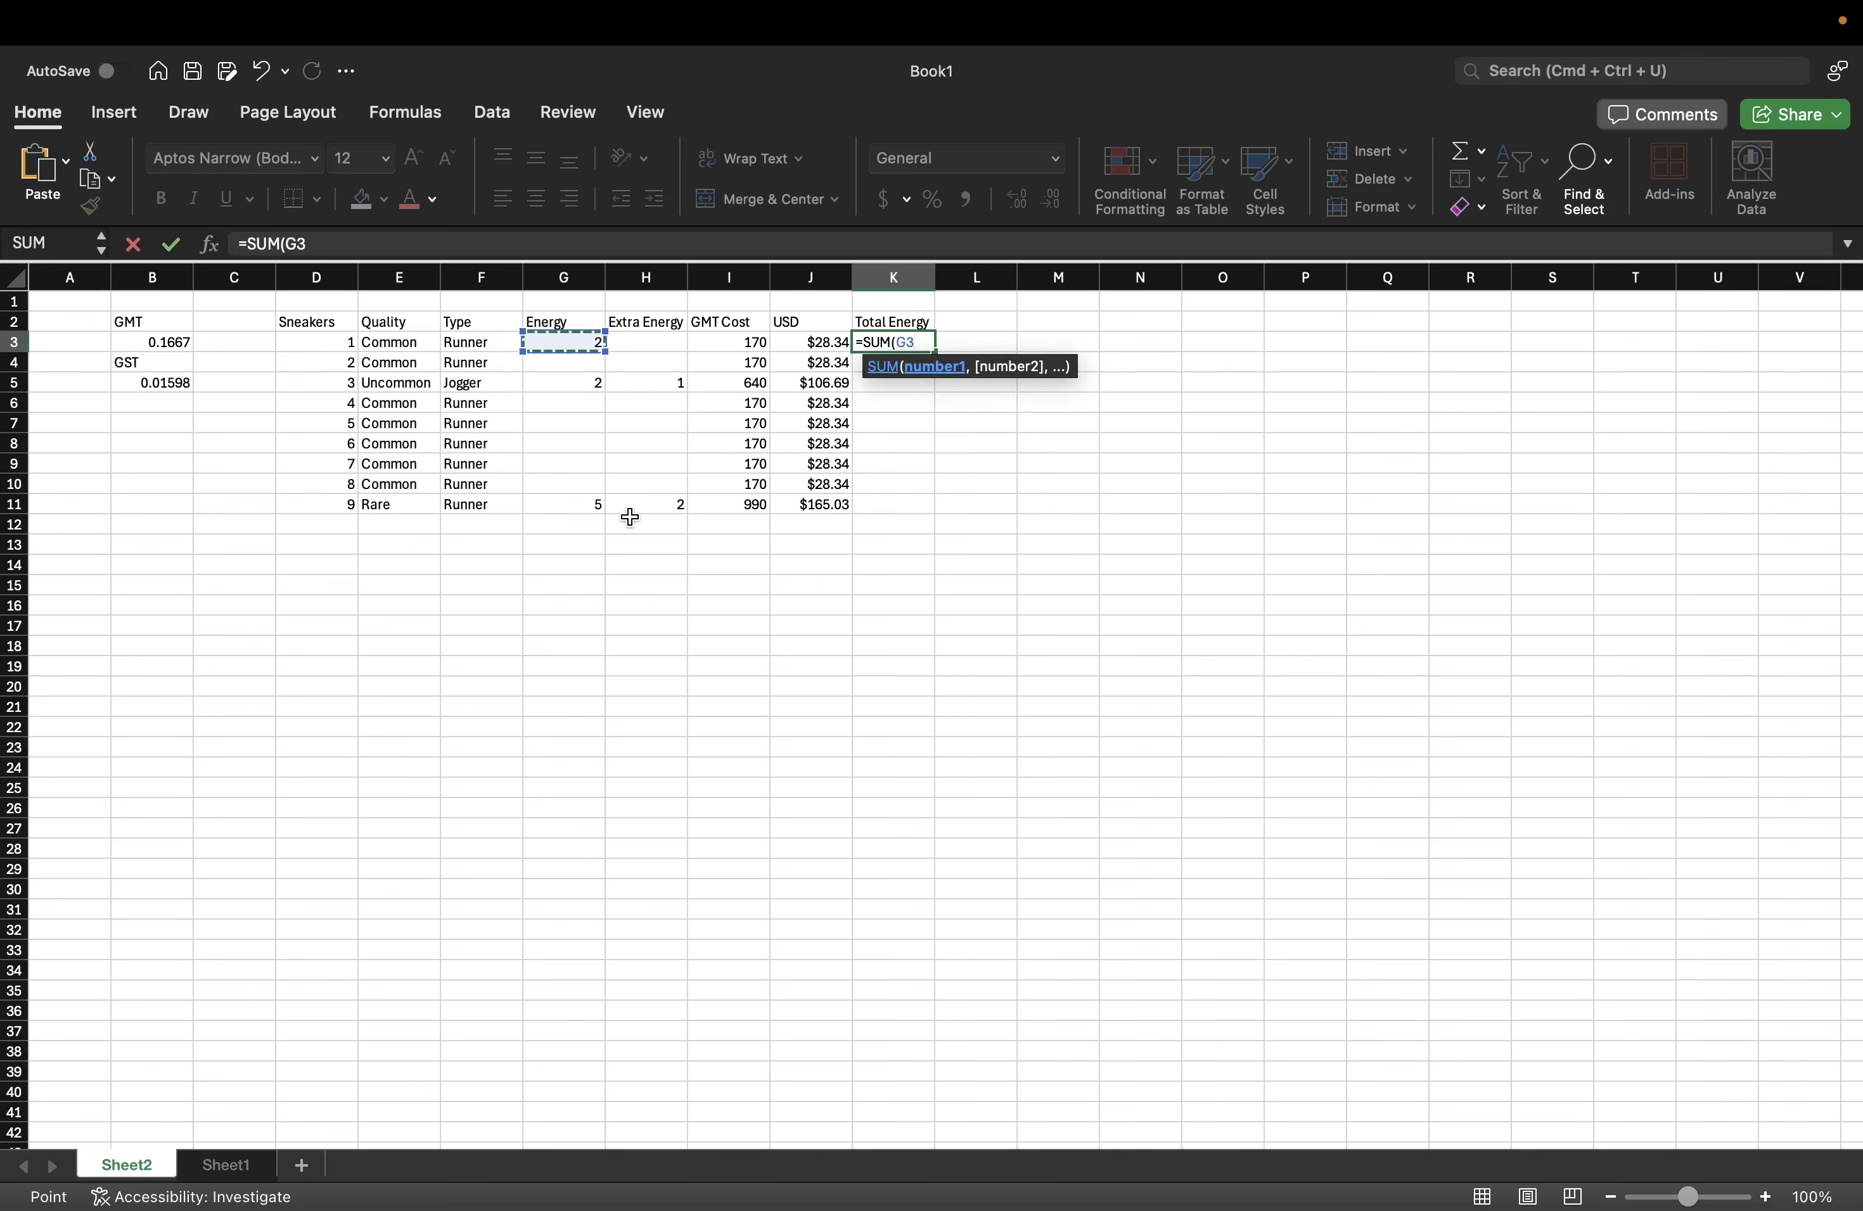
{"action": "left_click", "coordinate": [584, 510], "text": "shift"}
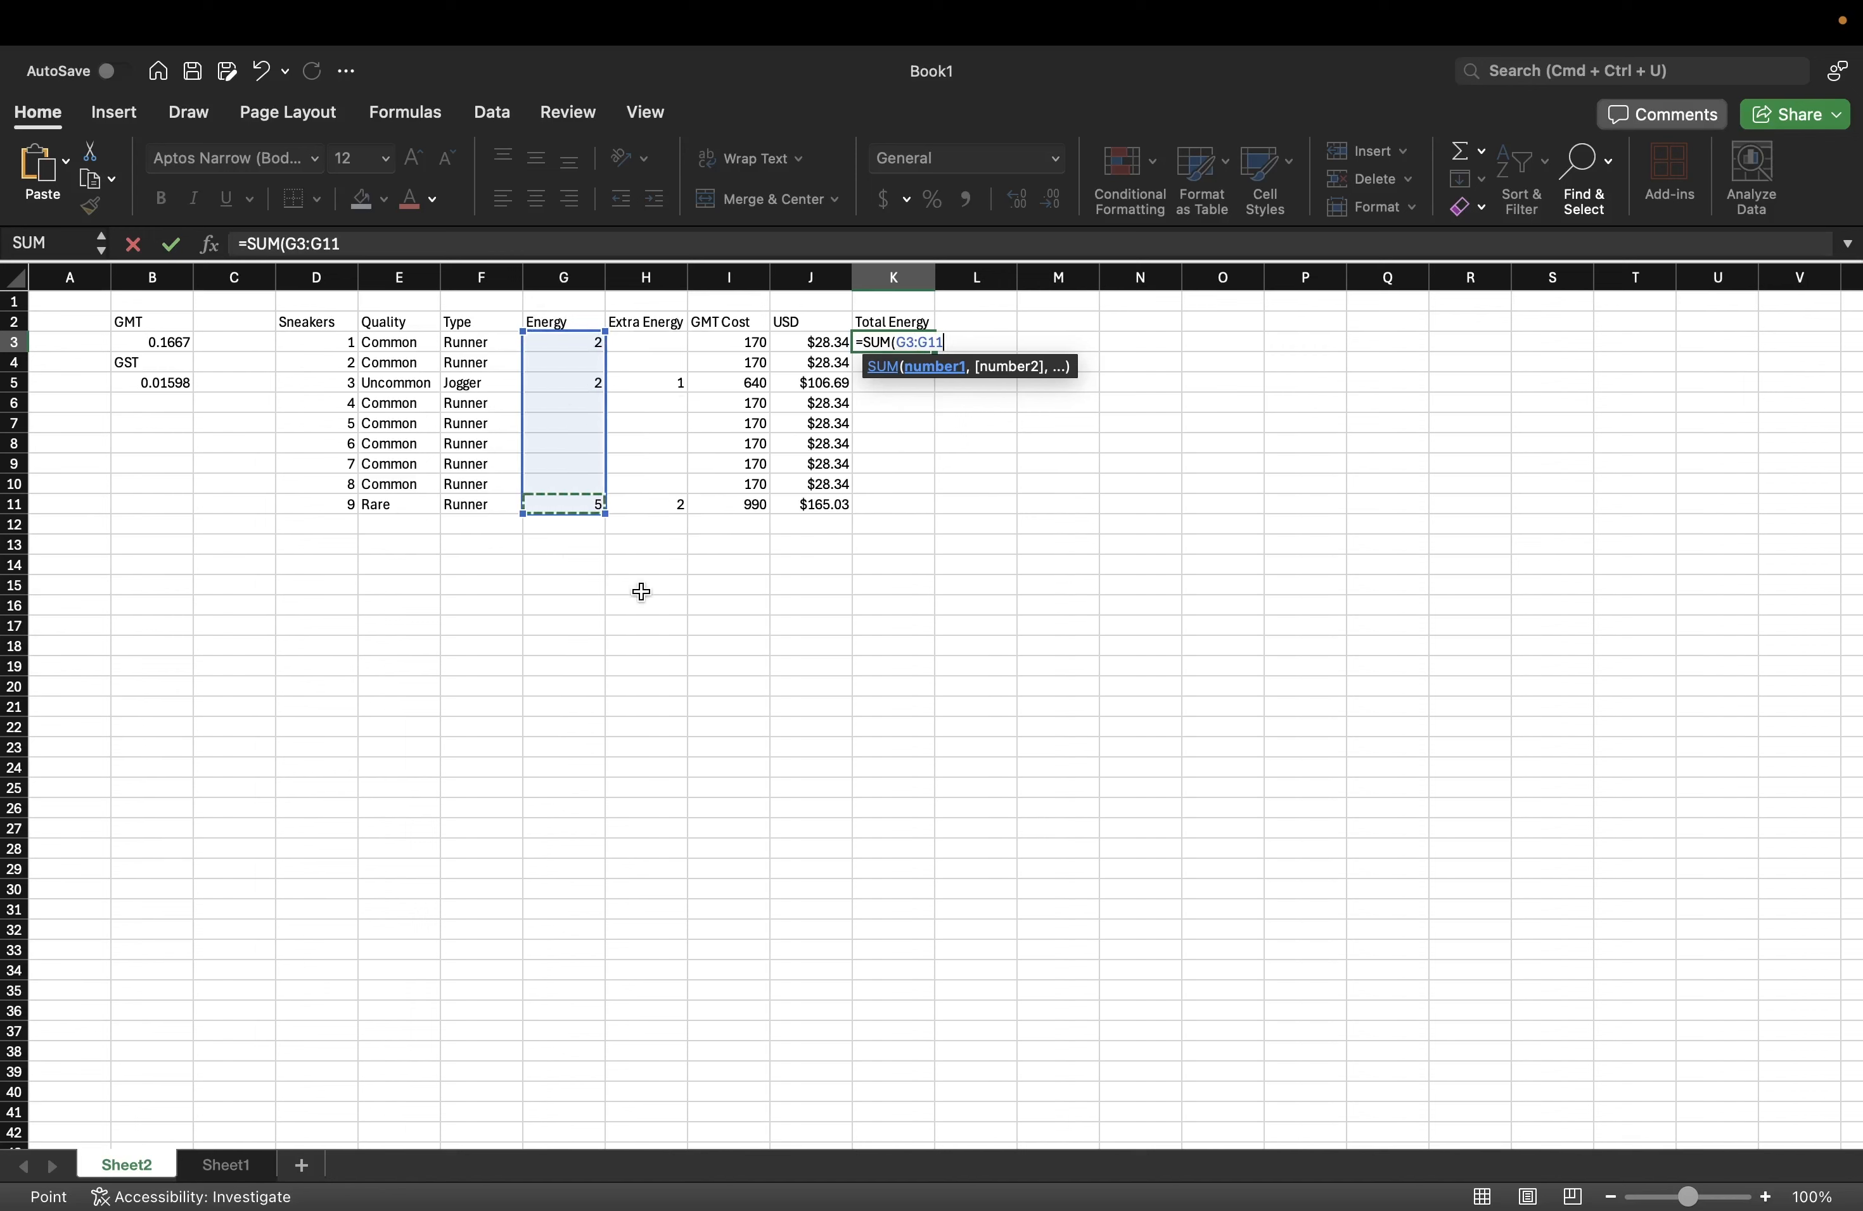
{"action": "type", "text": ":"}
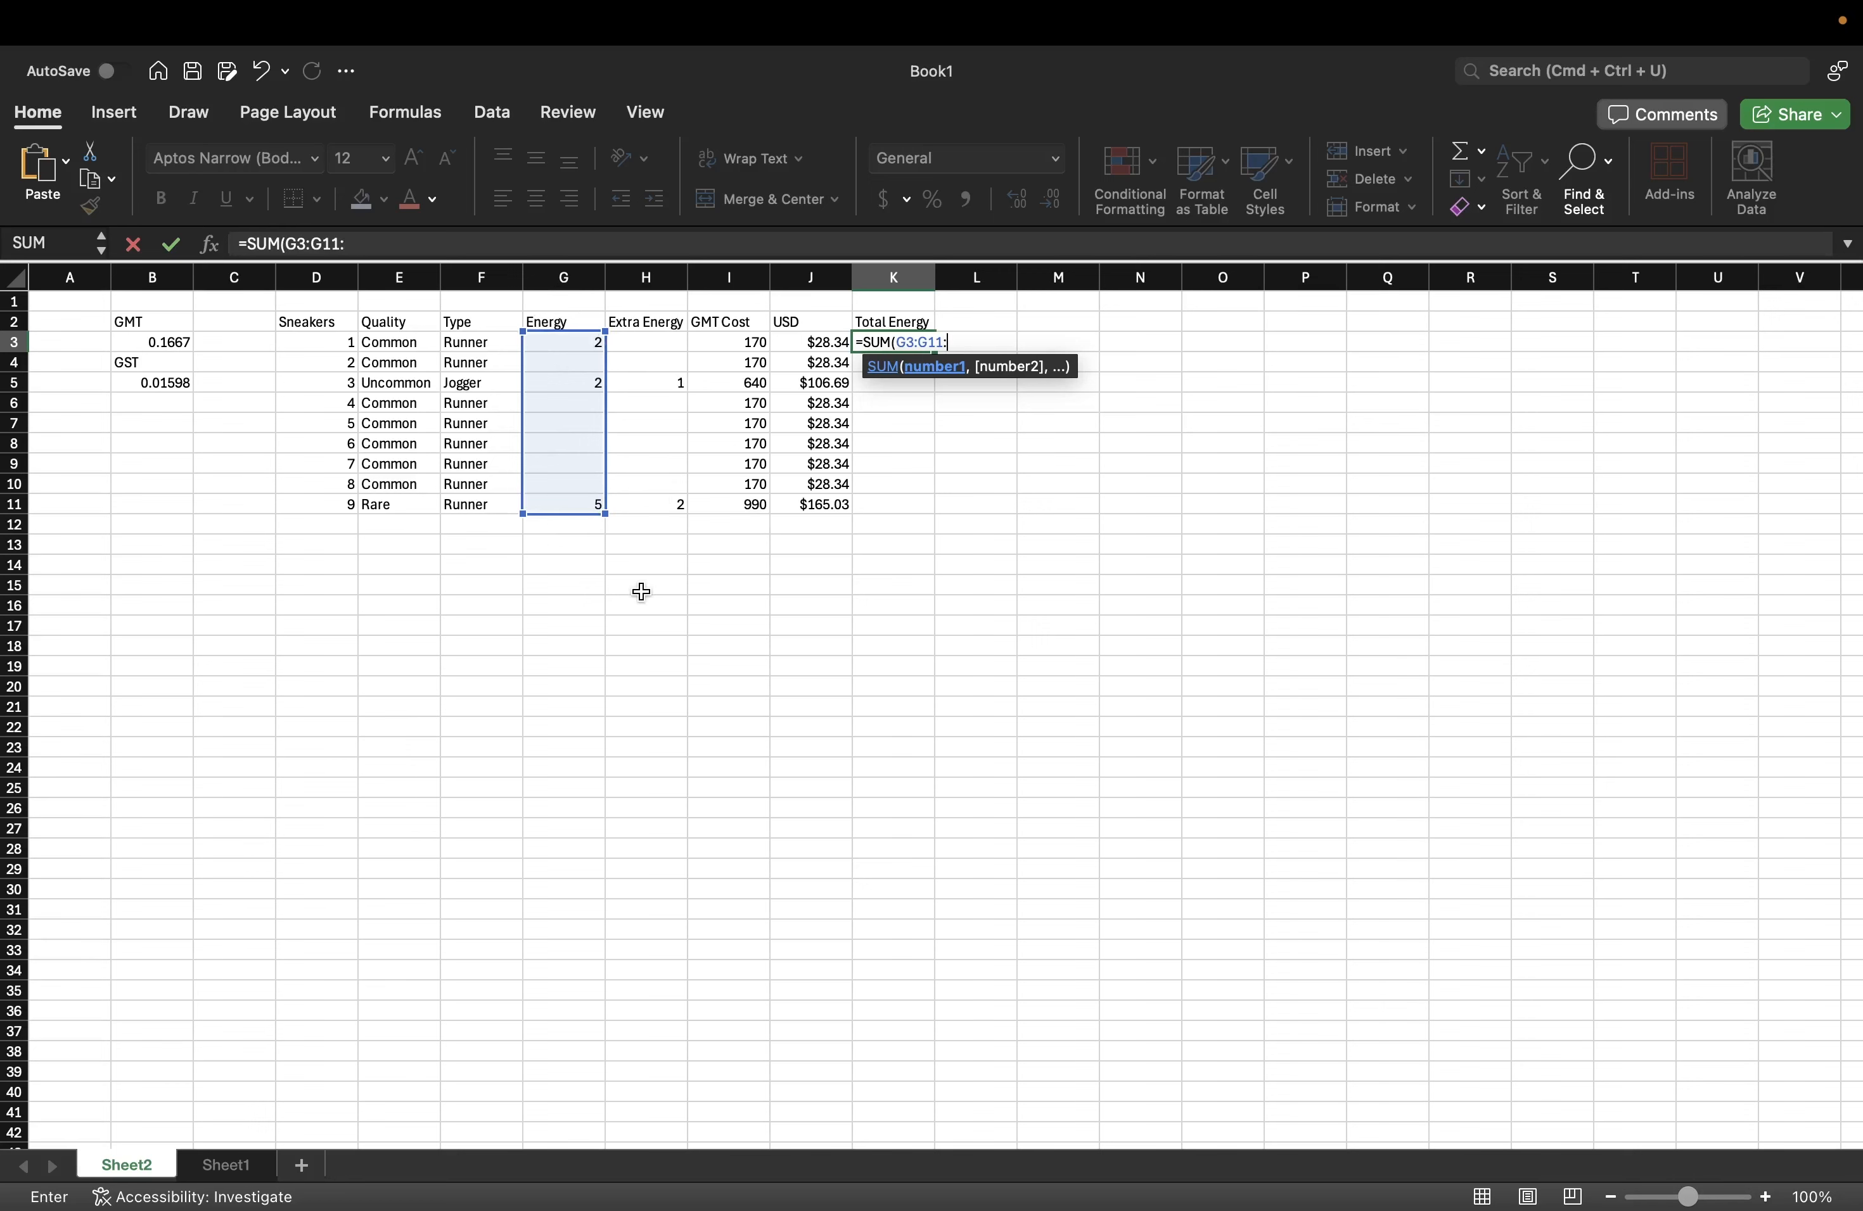
{"action": "left_click", "coordinate": [651, 342]}
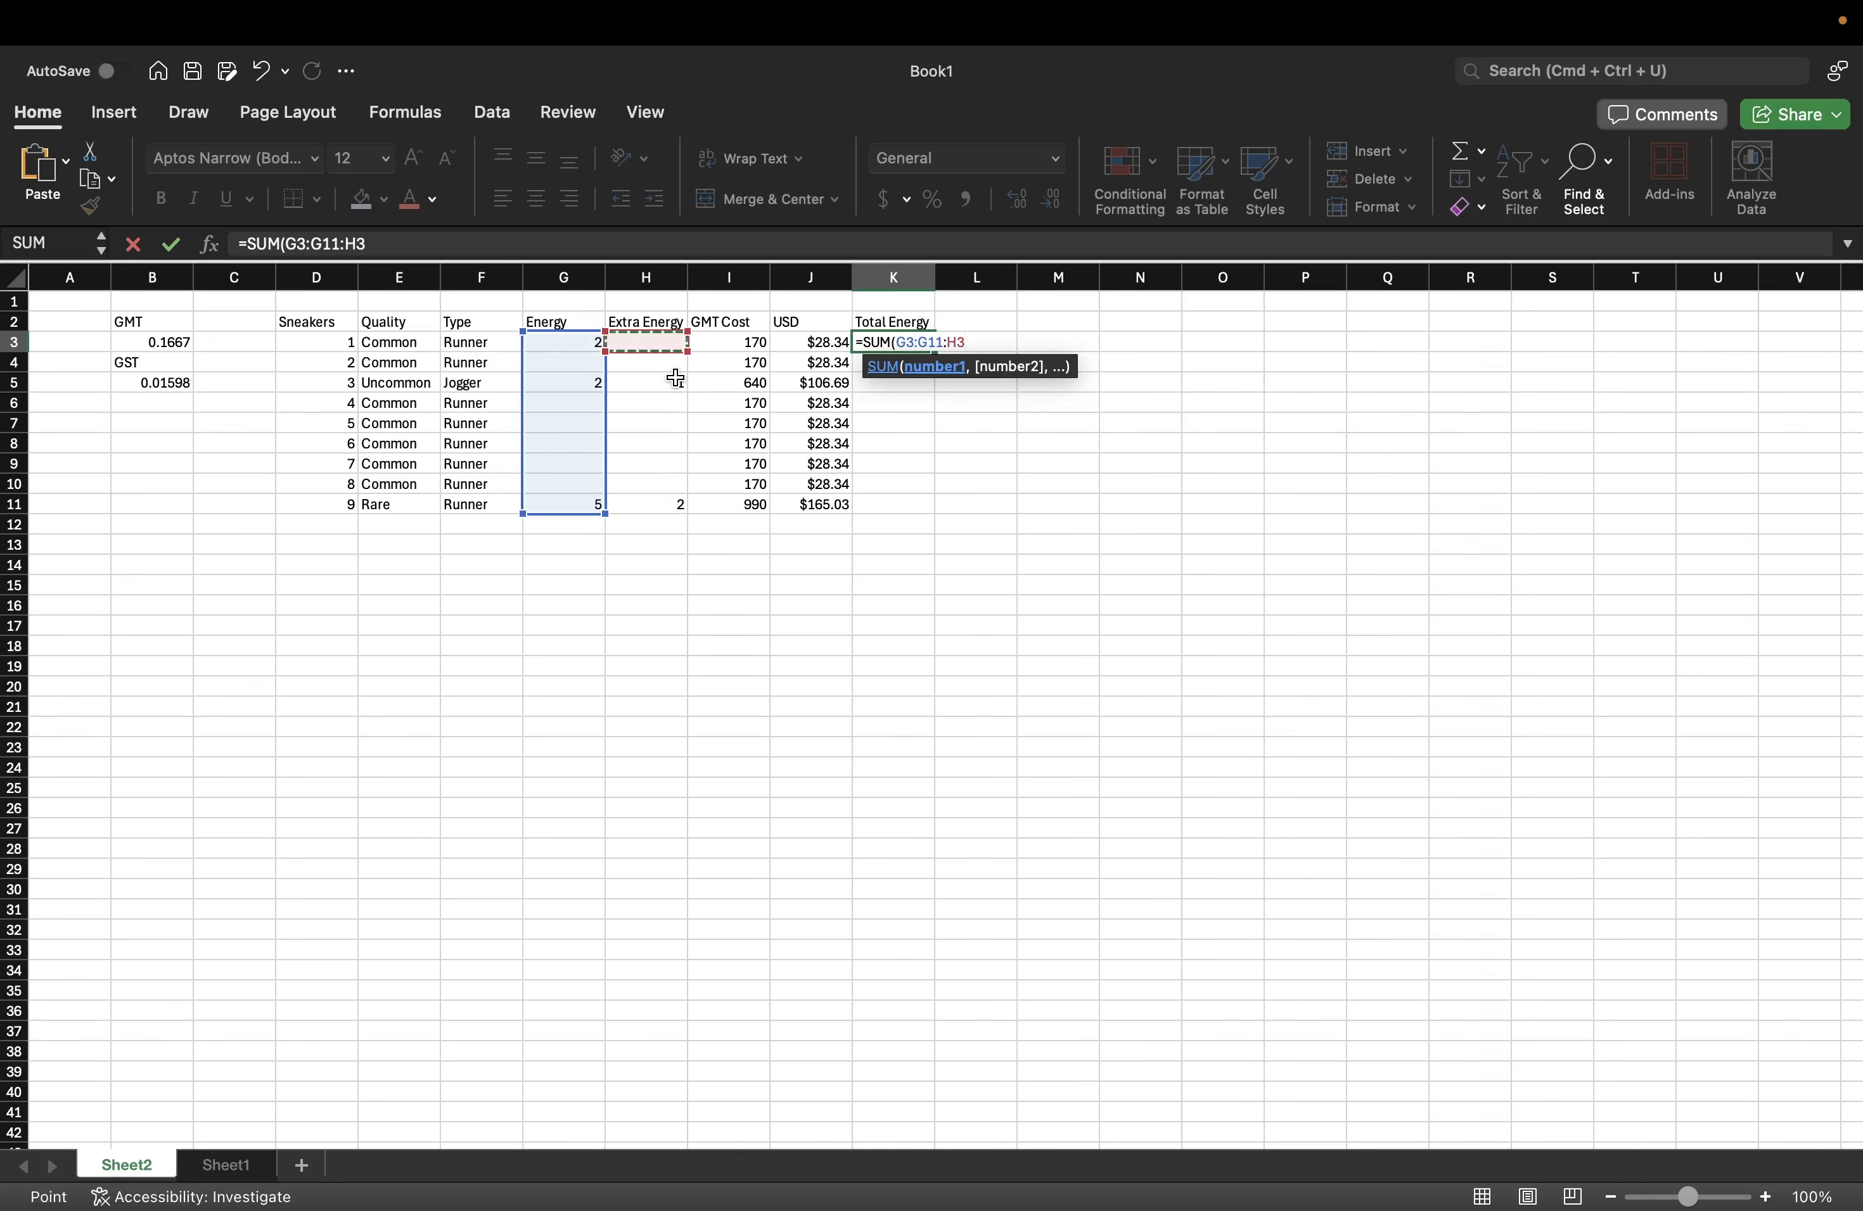
{"action": "type", "text": ":"}
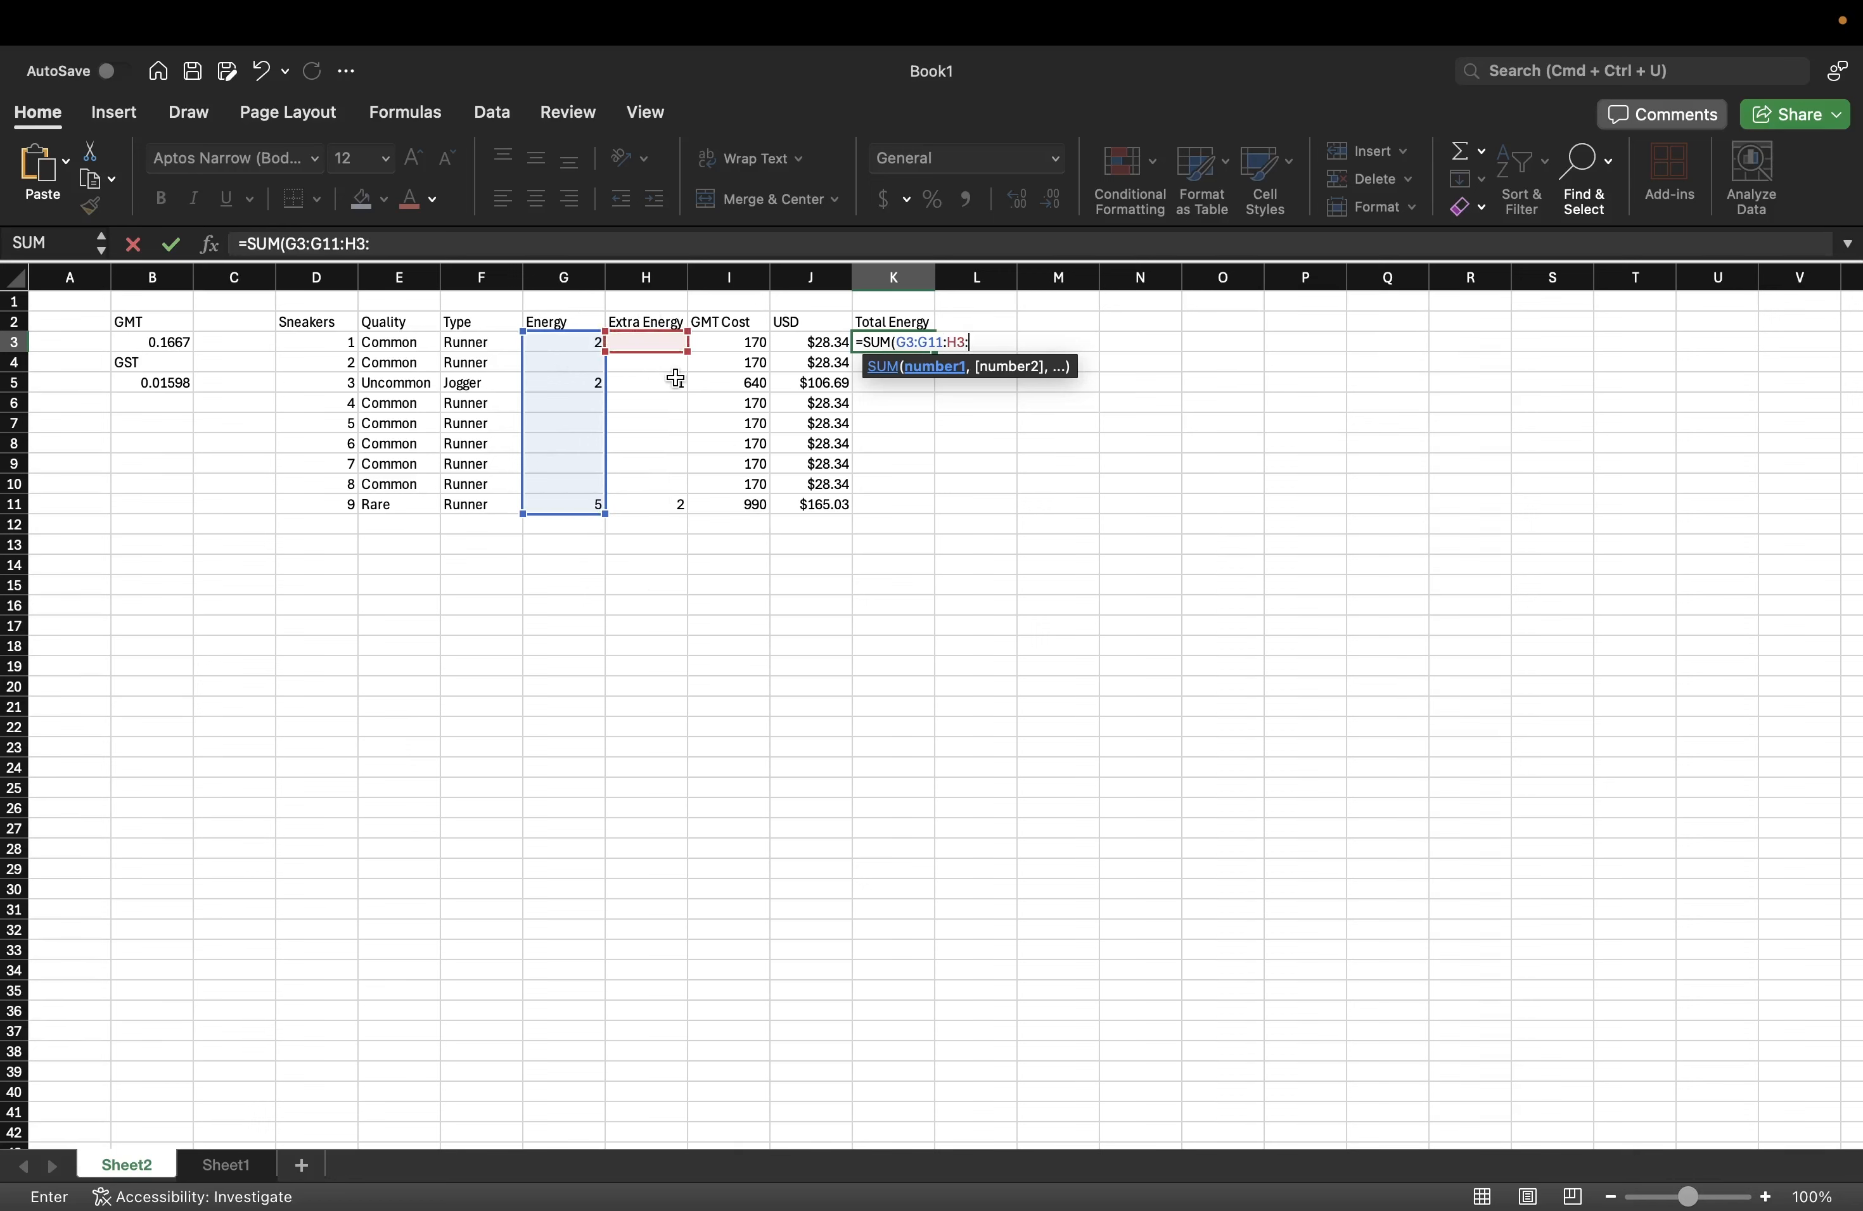
{"action": "left_click", "coordinate": [657, 505]}
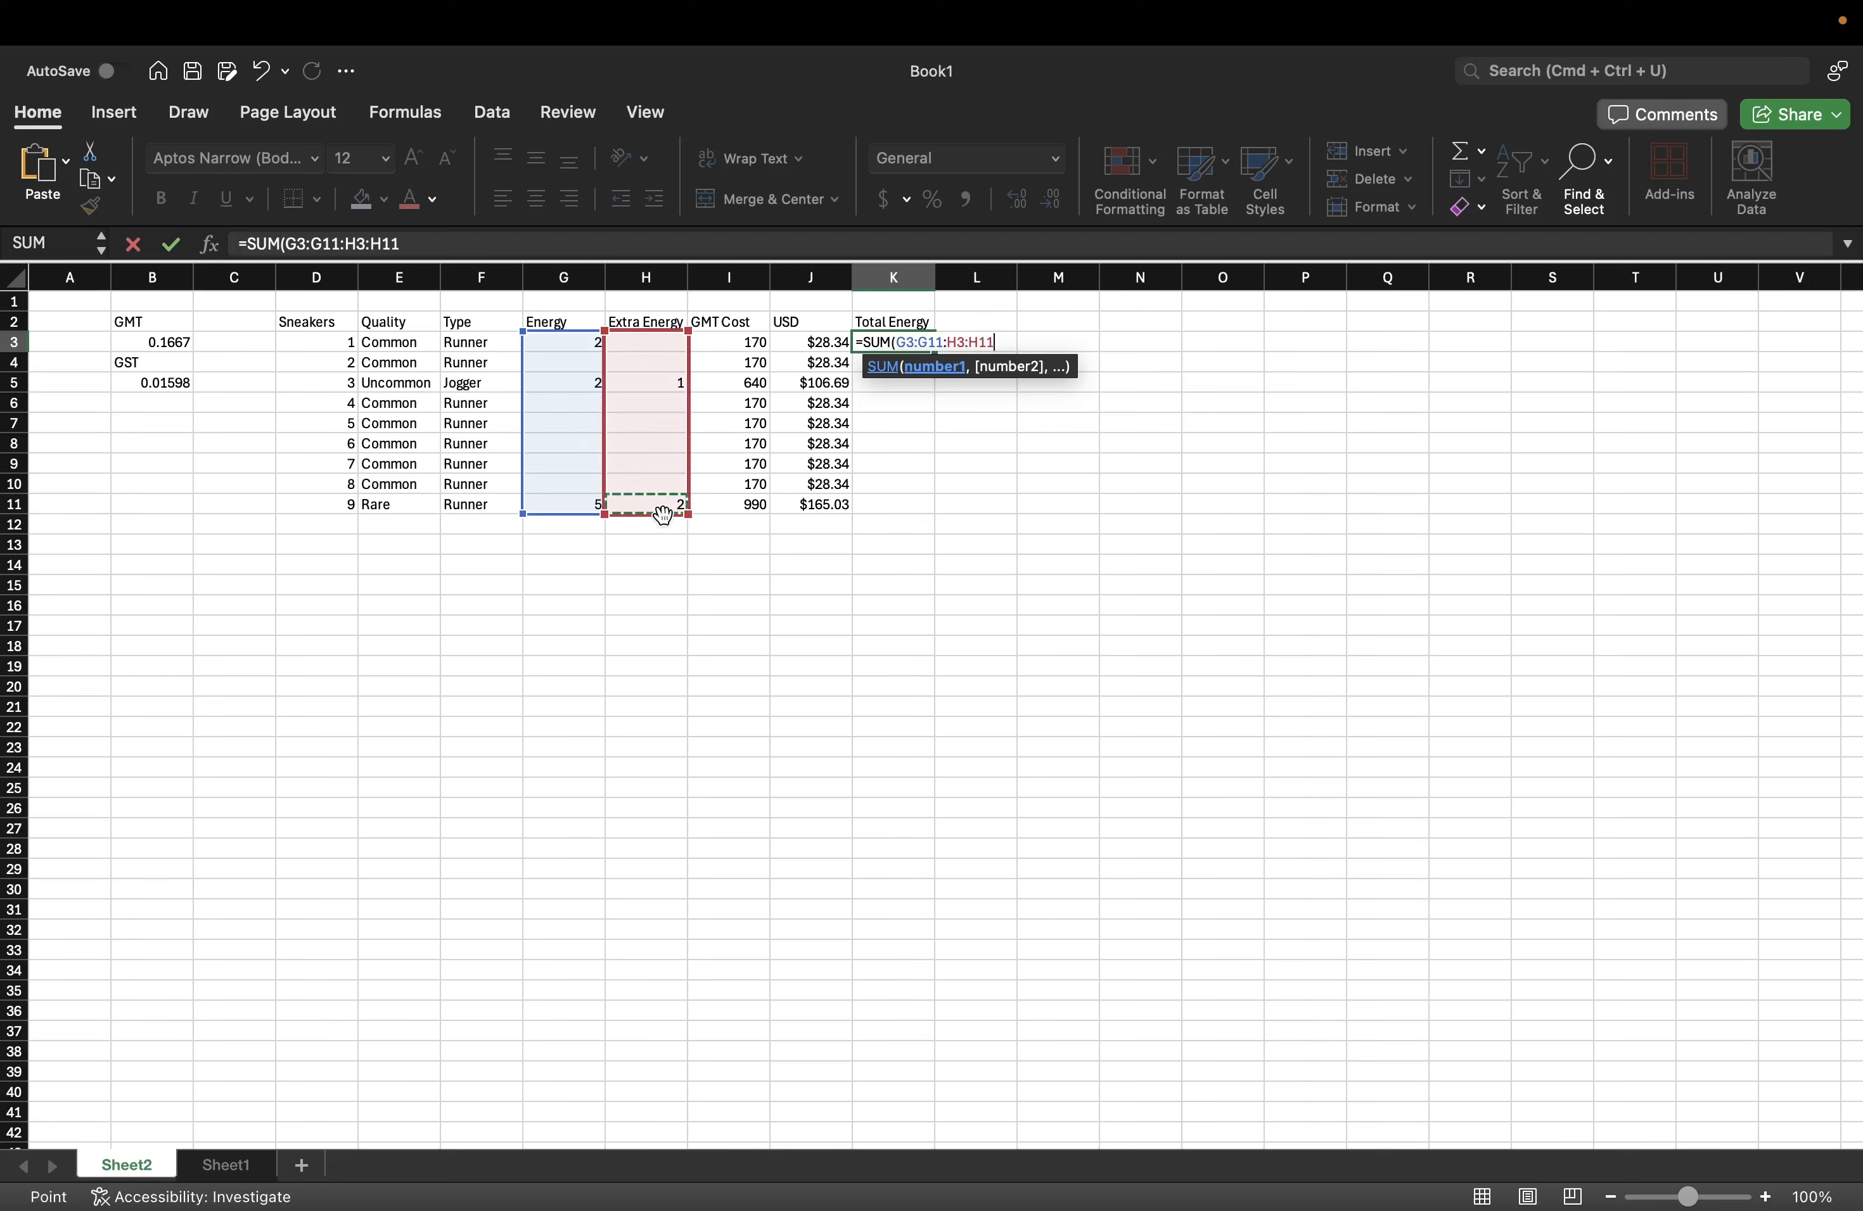
{"action": "type", "text": ")"}
{"action": "key", "text": "Return"}
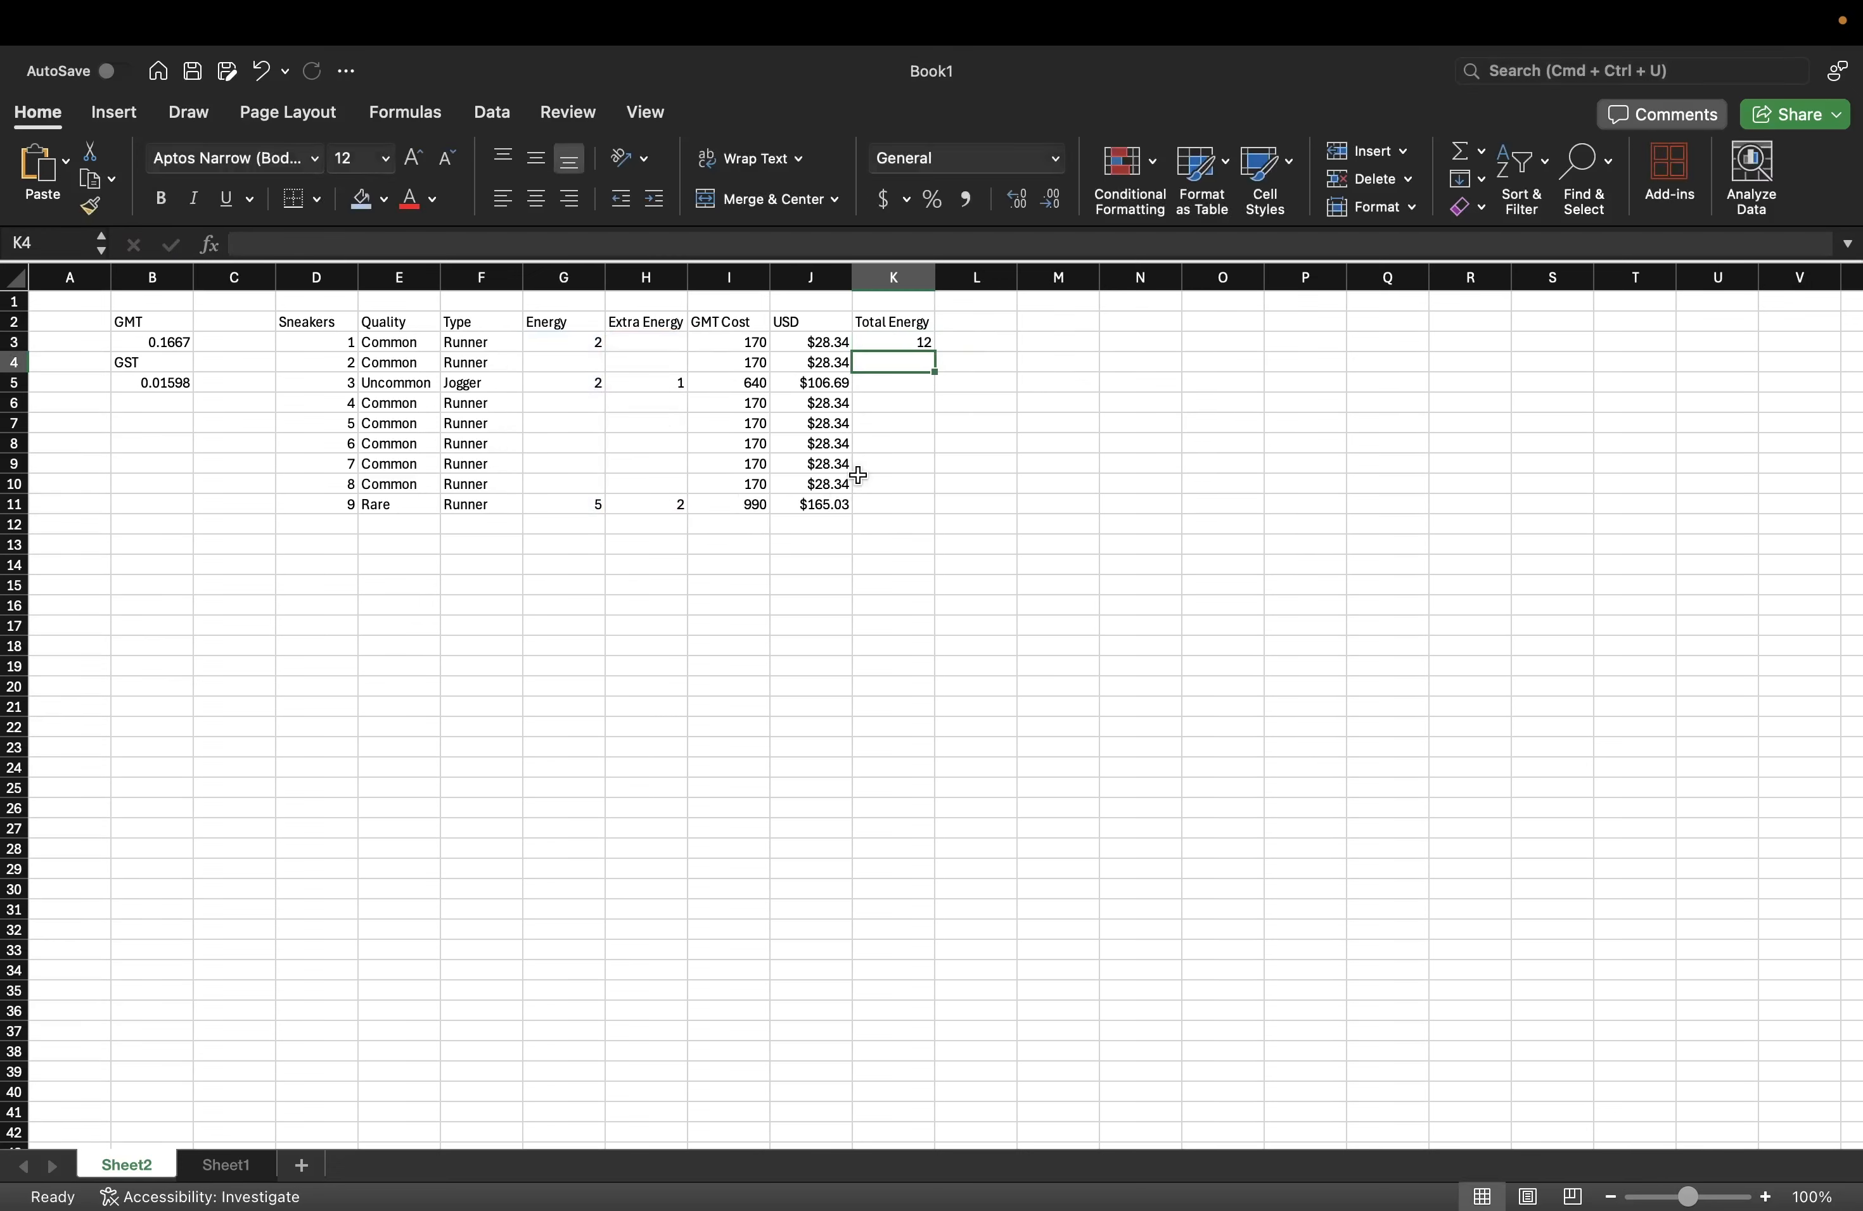
{"action": "left_click", "coordinate": [901, 342]}
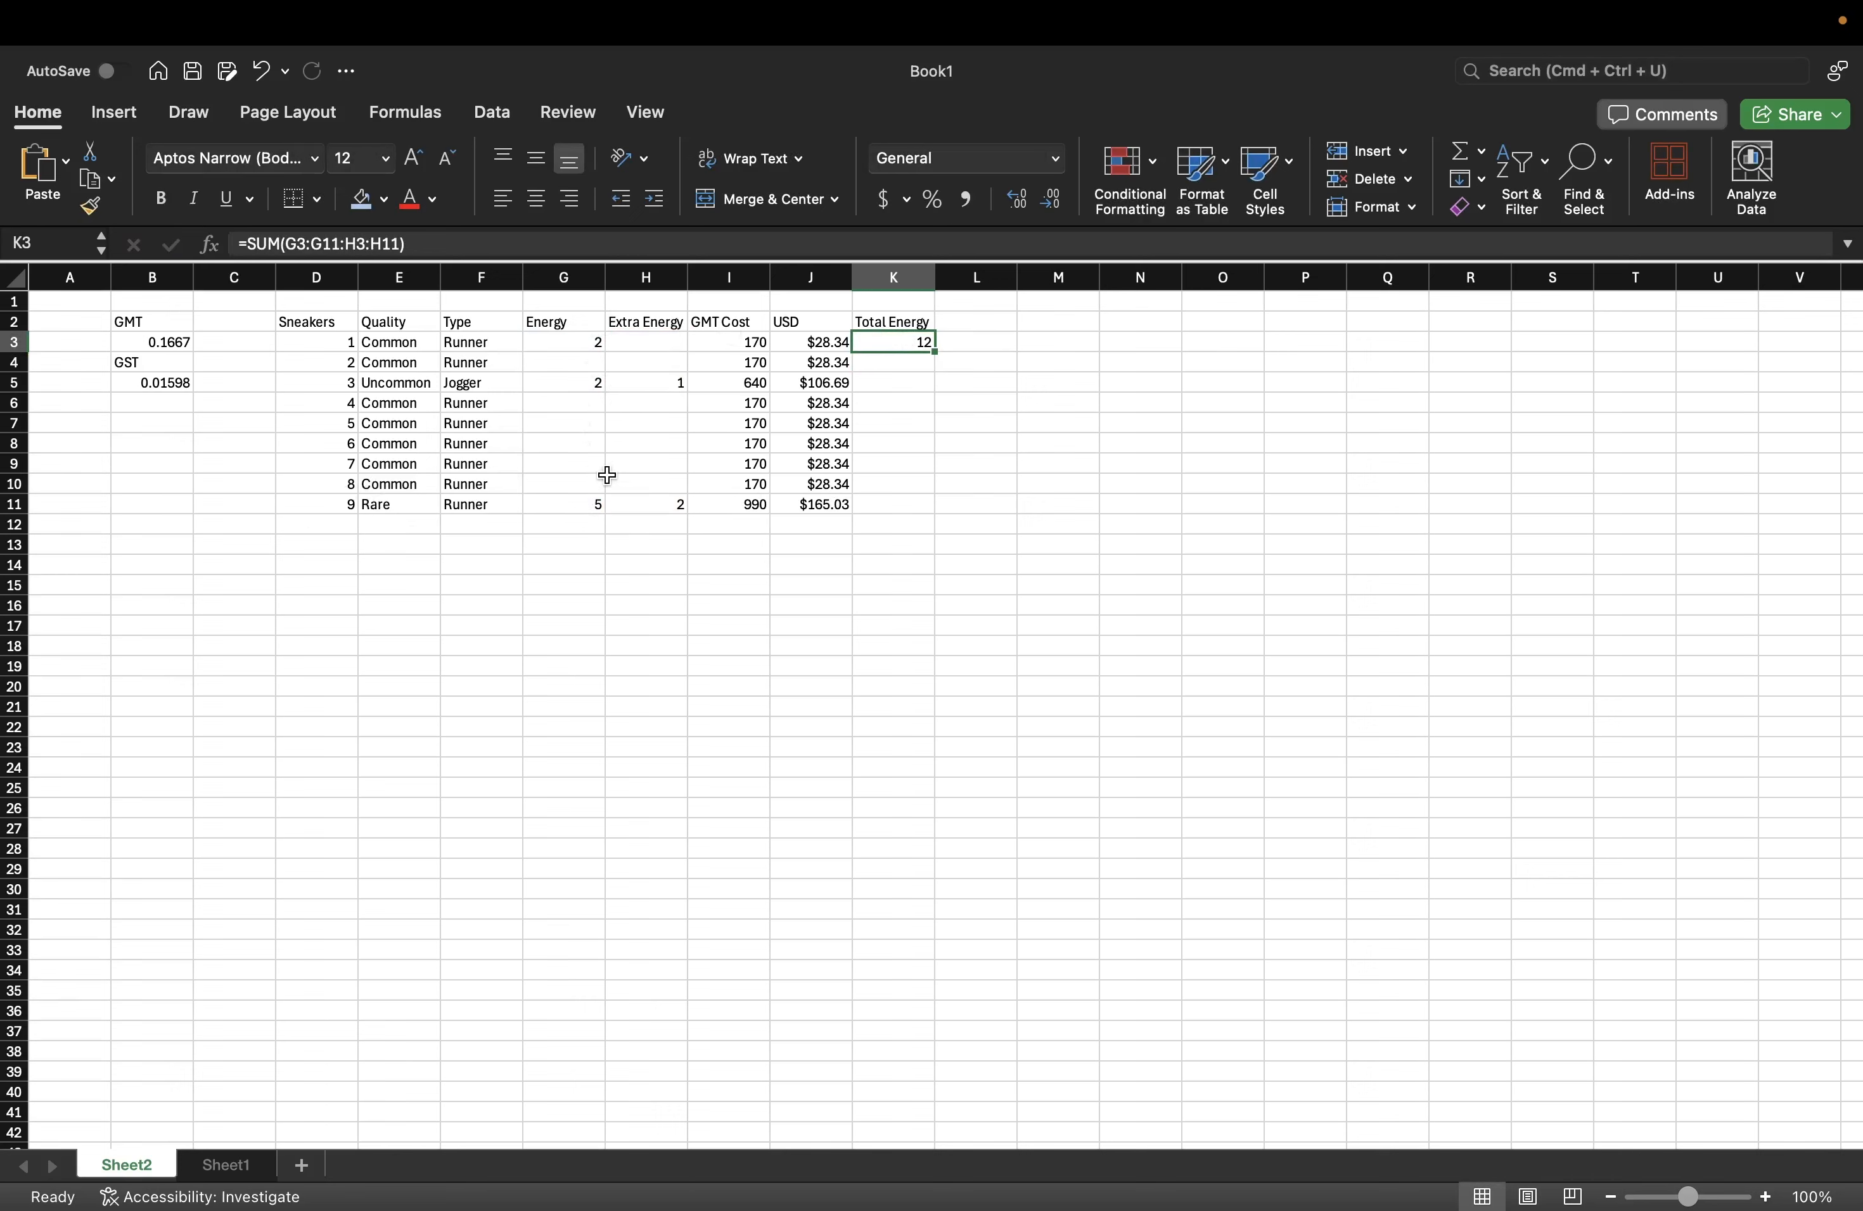
{"action": "left_click", "coordinate": [675, 382]}
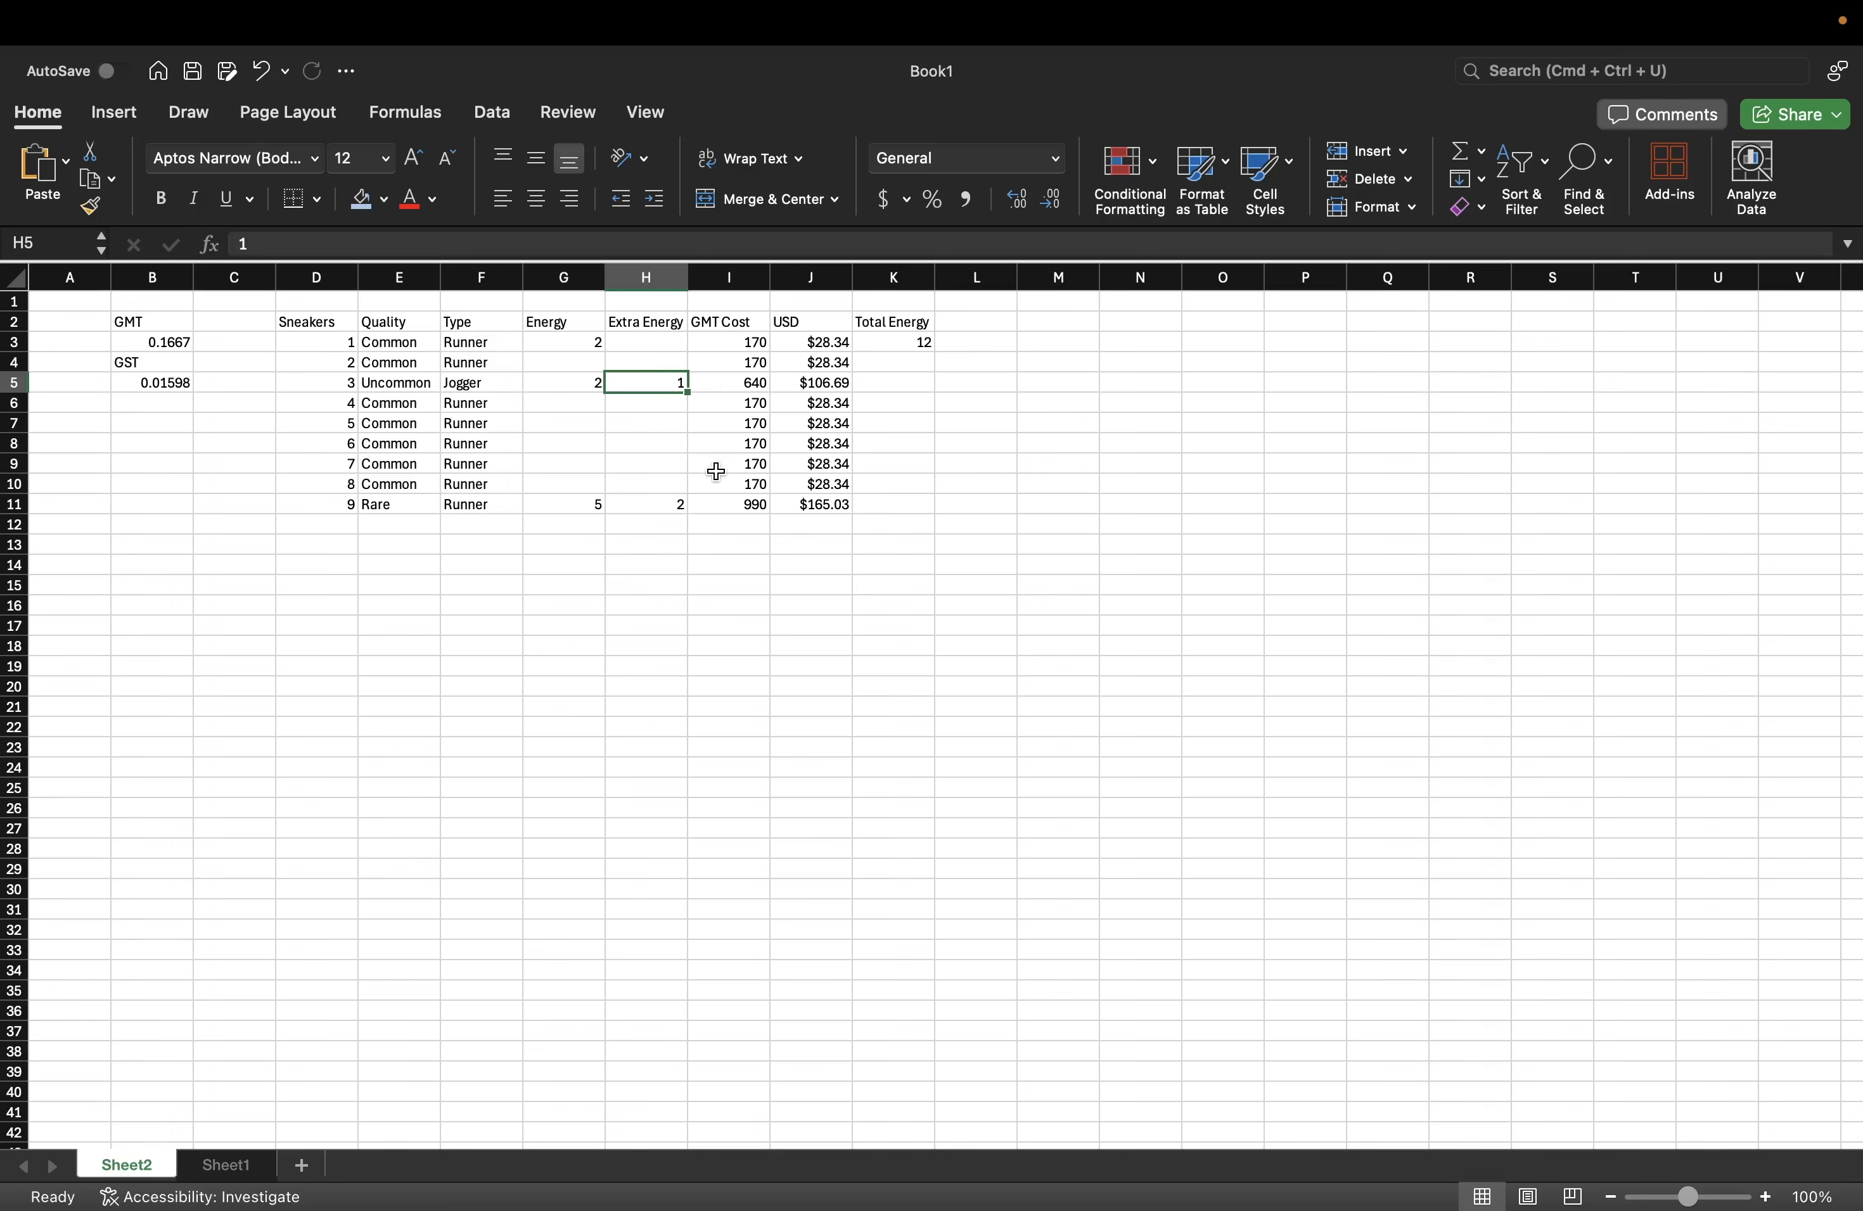
{"action": "left_click", "coordinate": [668, 503]}
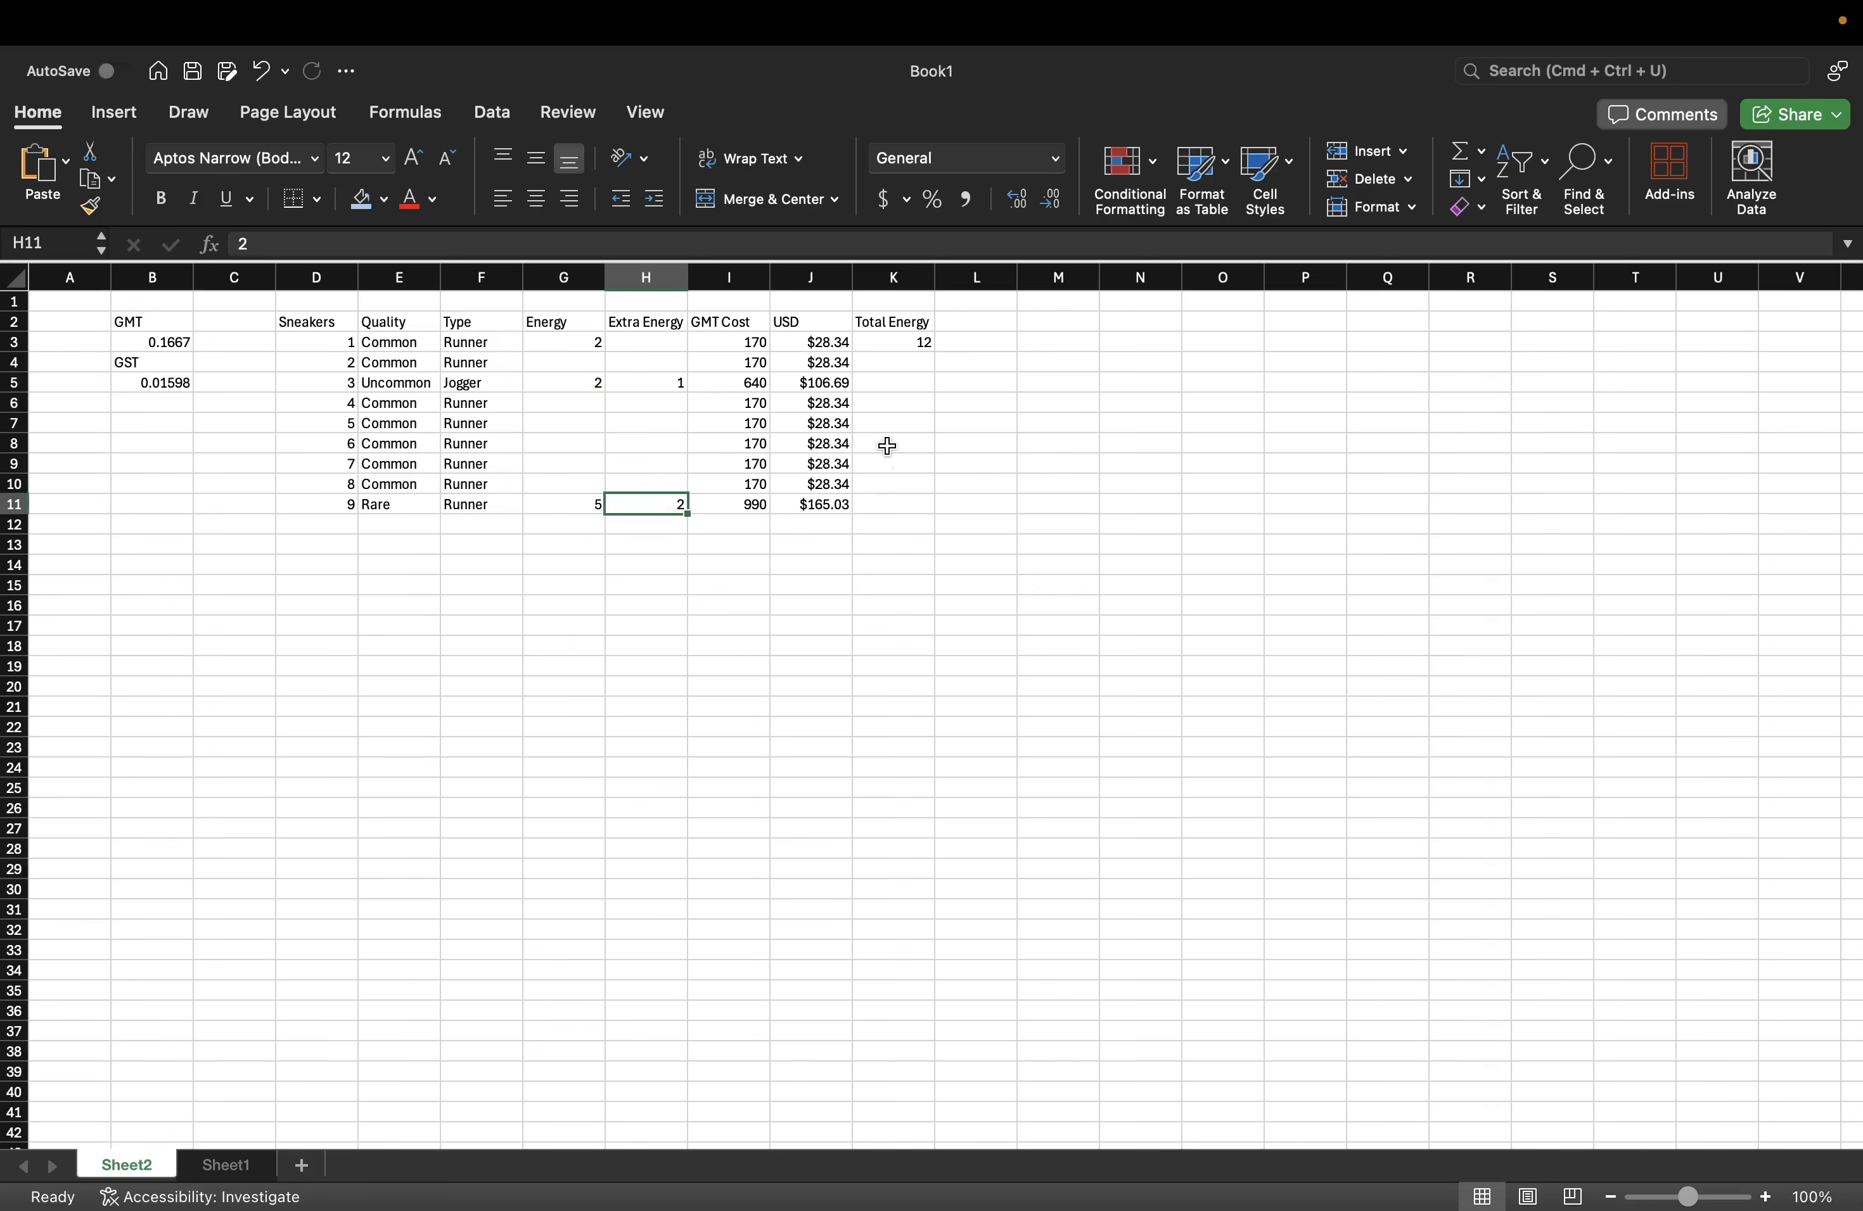
{"action": "left_click", "coordinate": [903, 333]}
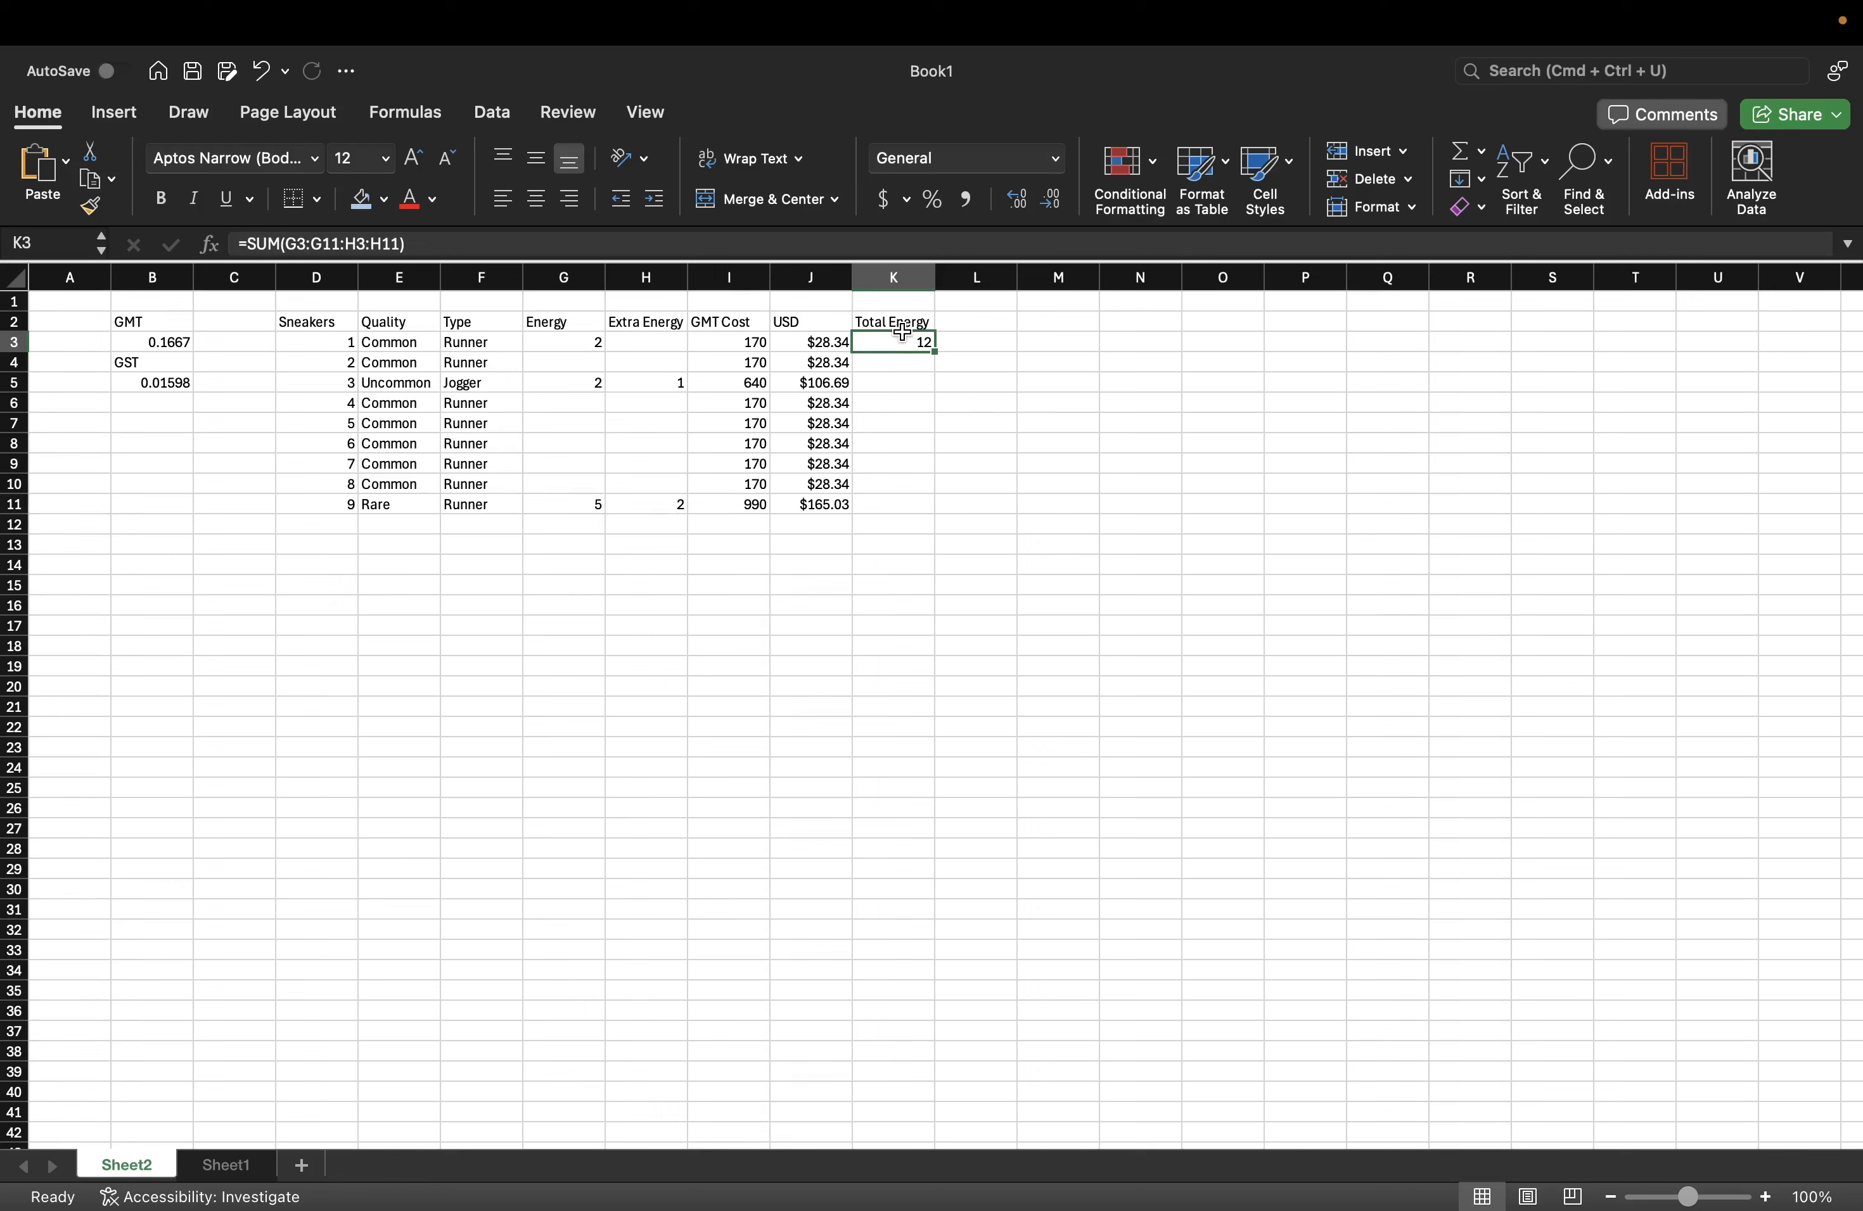
- Enter the label Total USD in K4, below the total energy value
{"action": "left_click", "coordinate": [910, 371]}
{"action": "type", "text": "Total"}
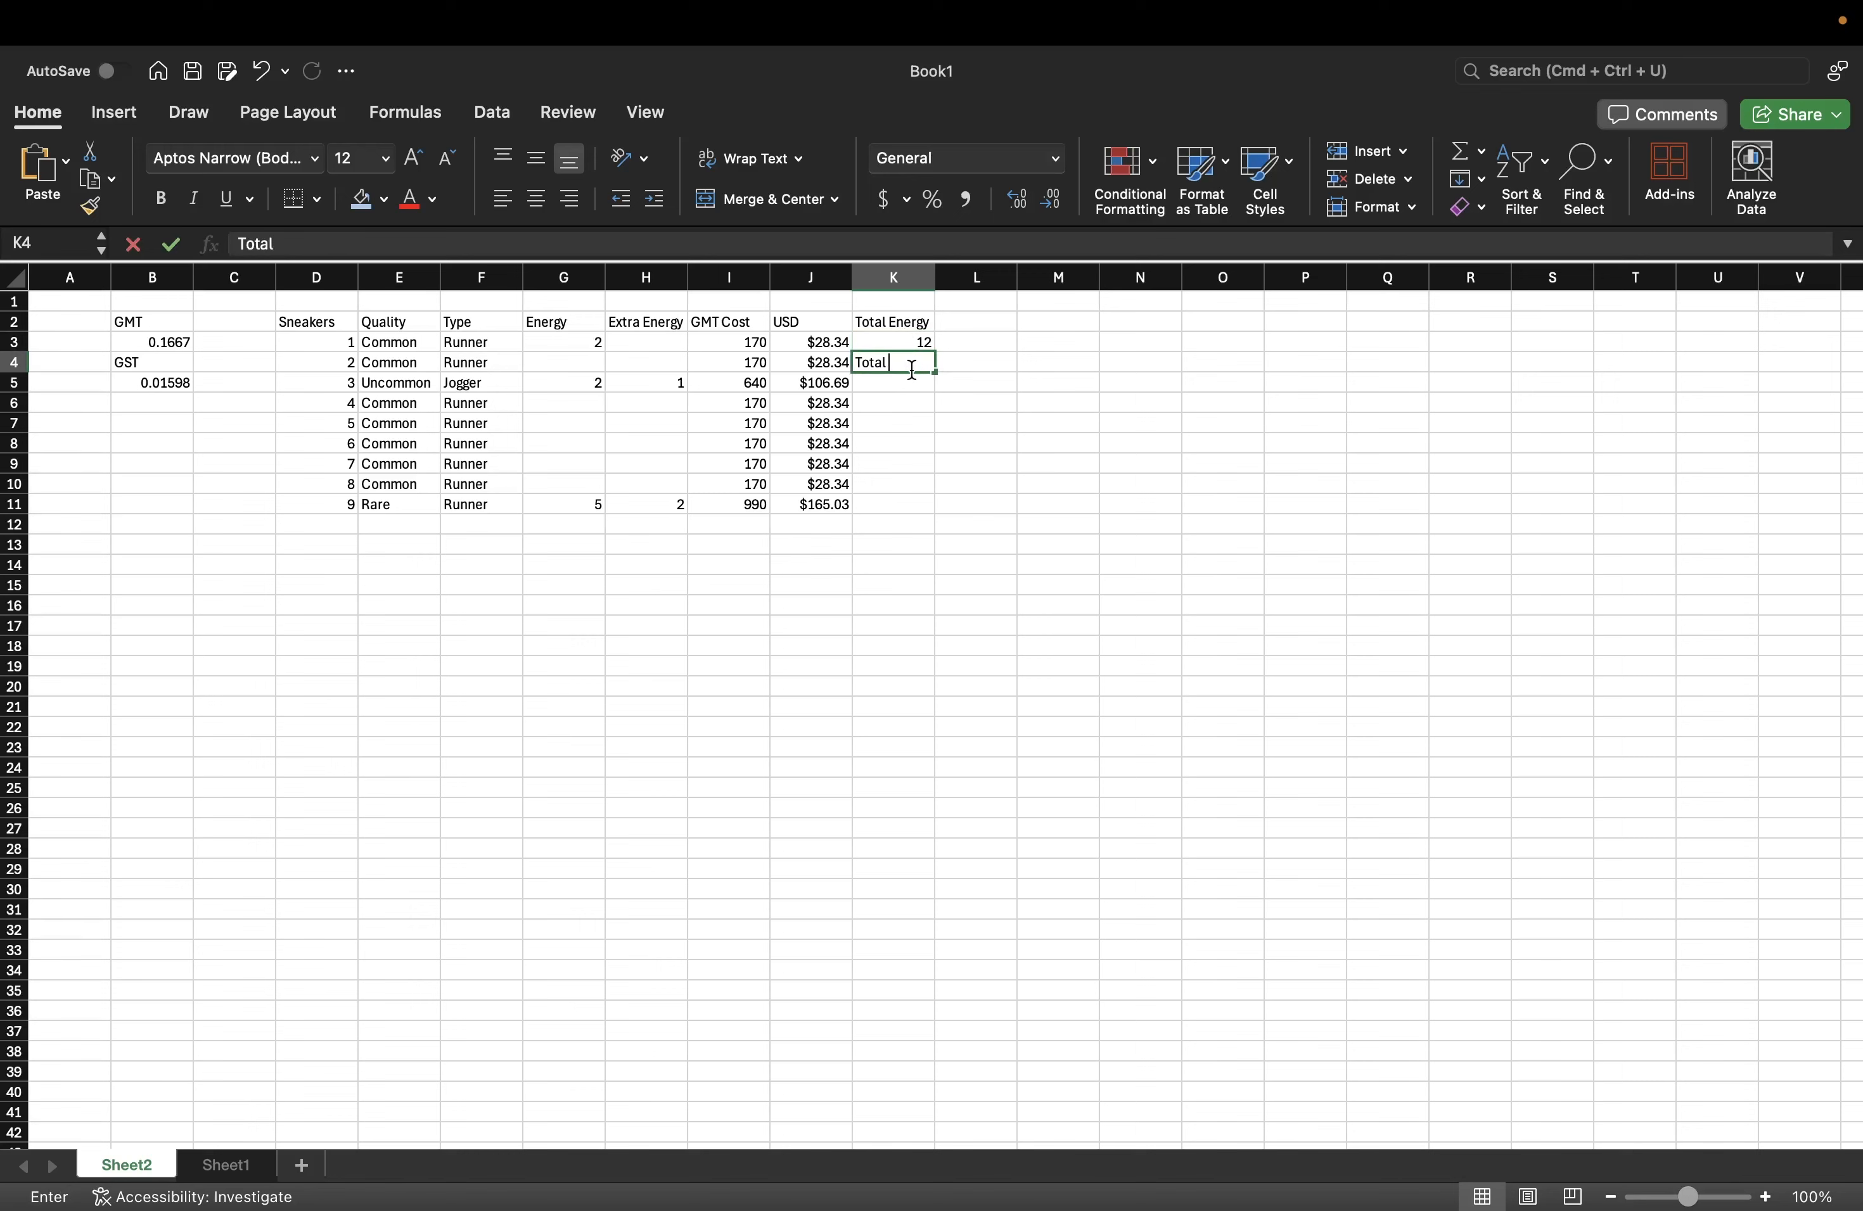
{"action": "type", "text": " USD"}
{"action": "key", "text": "Return"}
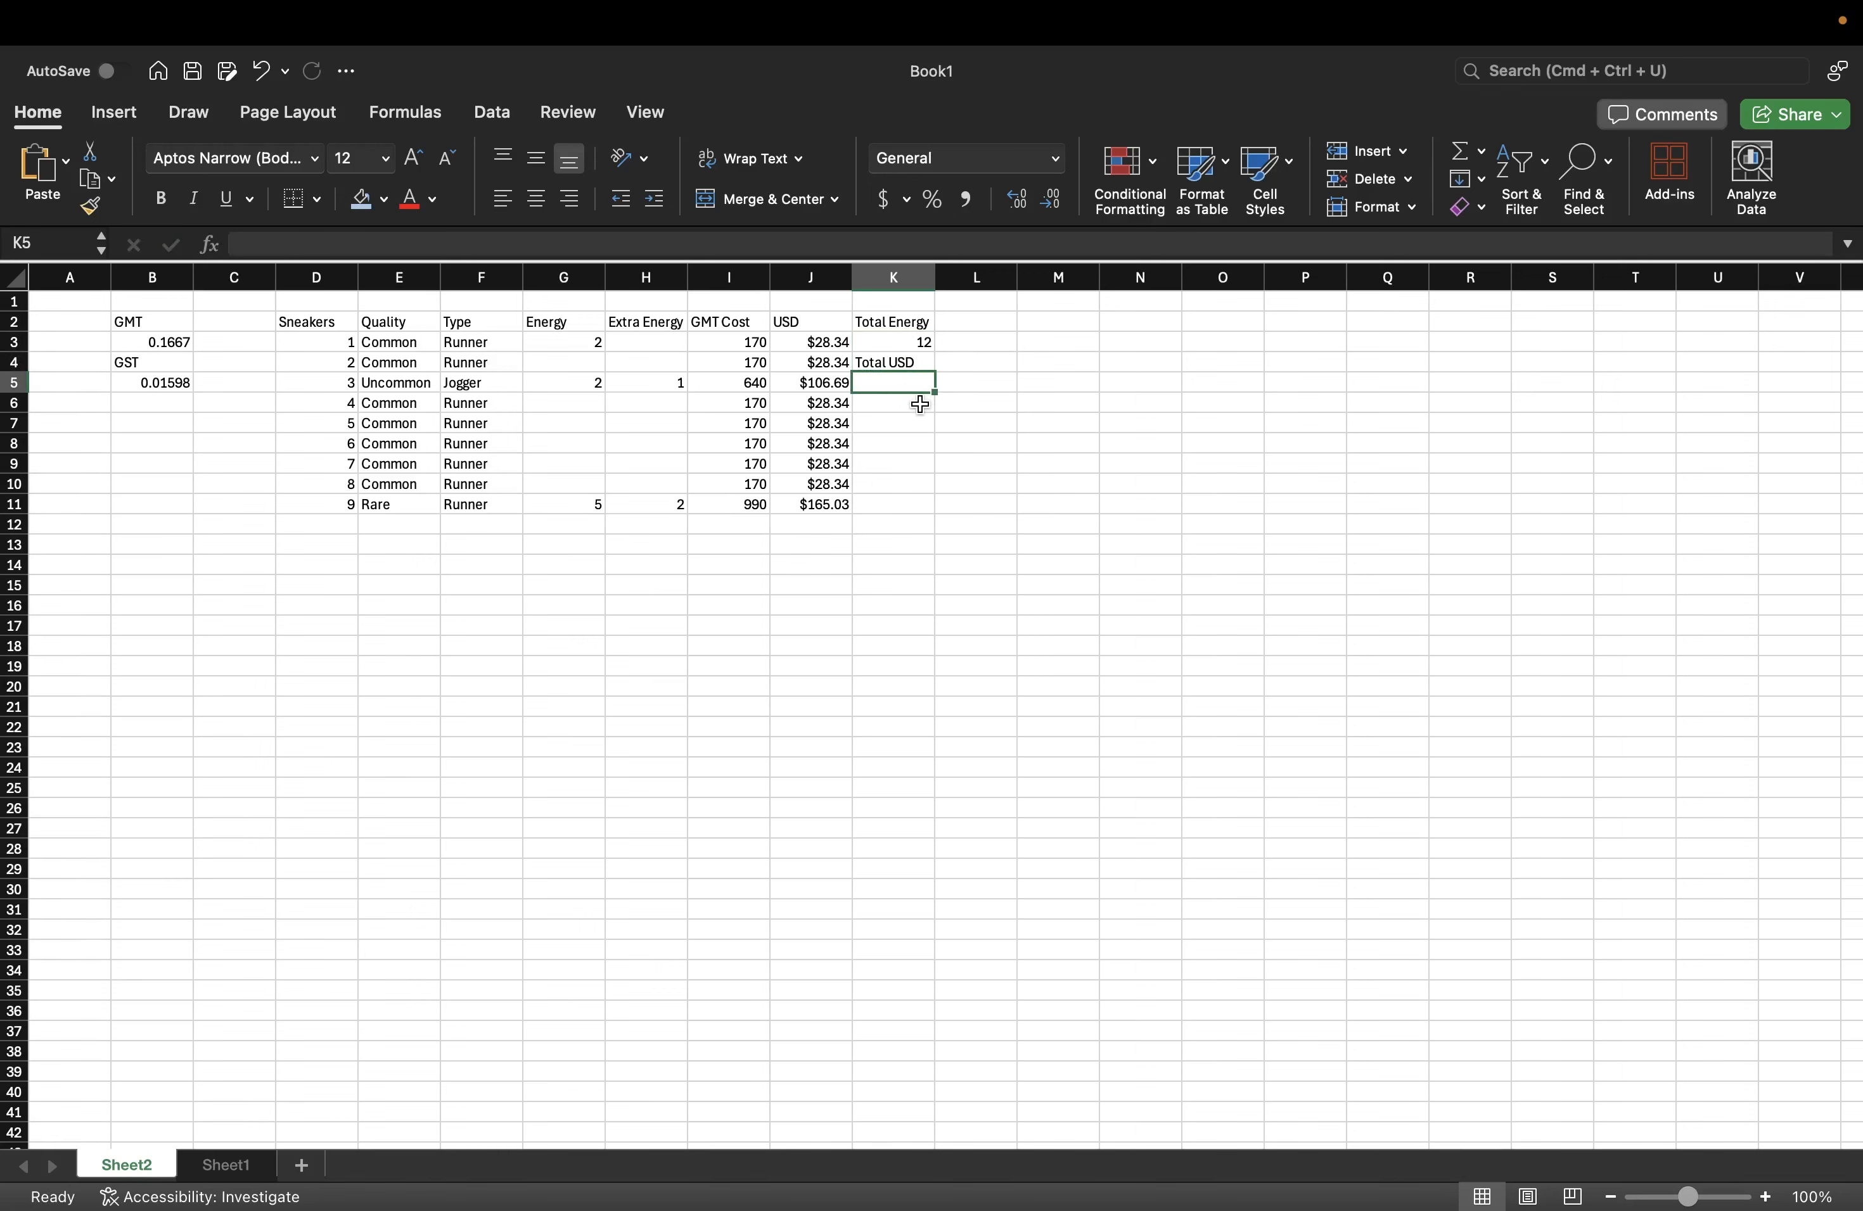
- Total the USD cost of all nine sneakers in K5 with =SUM(J3:J11)
{"action": "type", "text": "=SUM"}
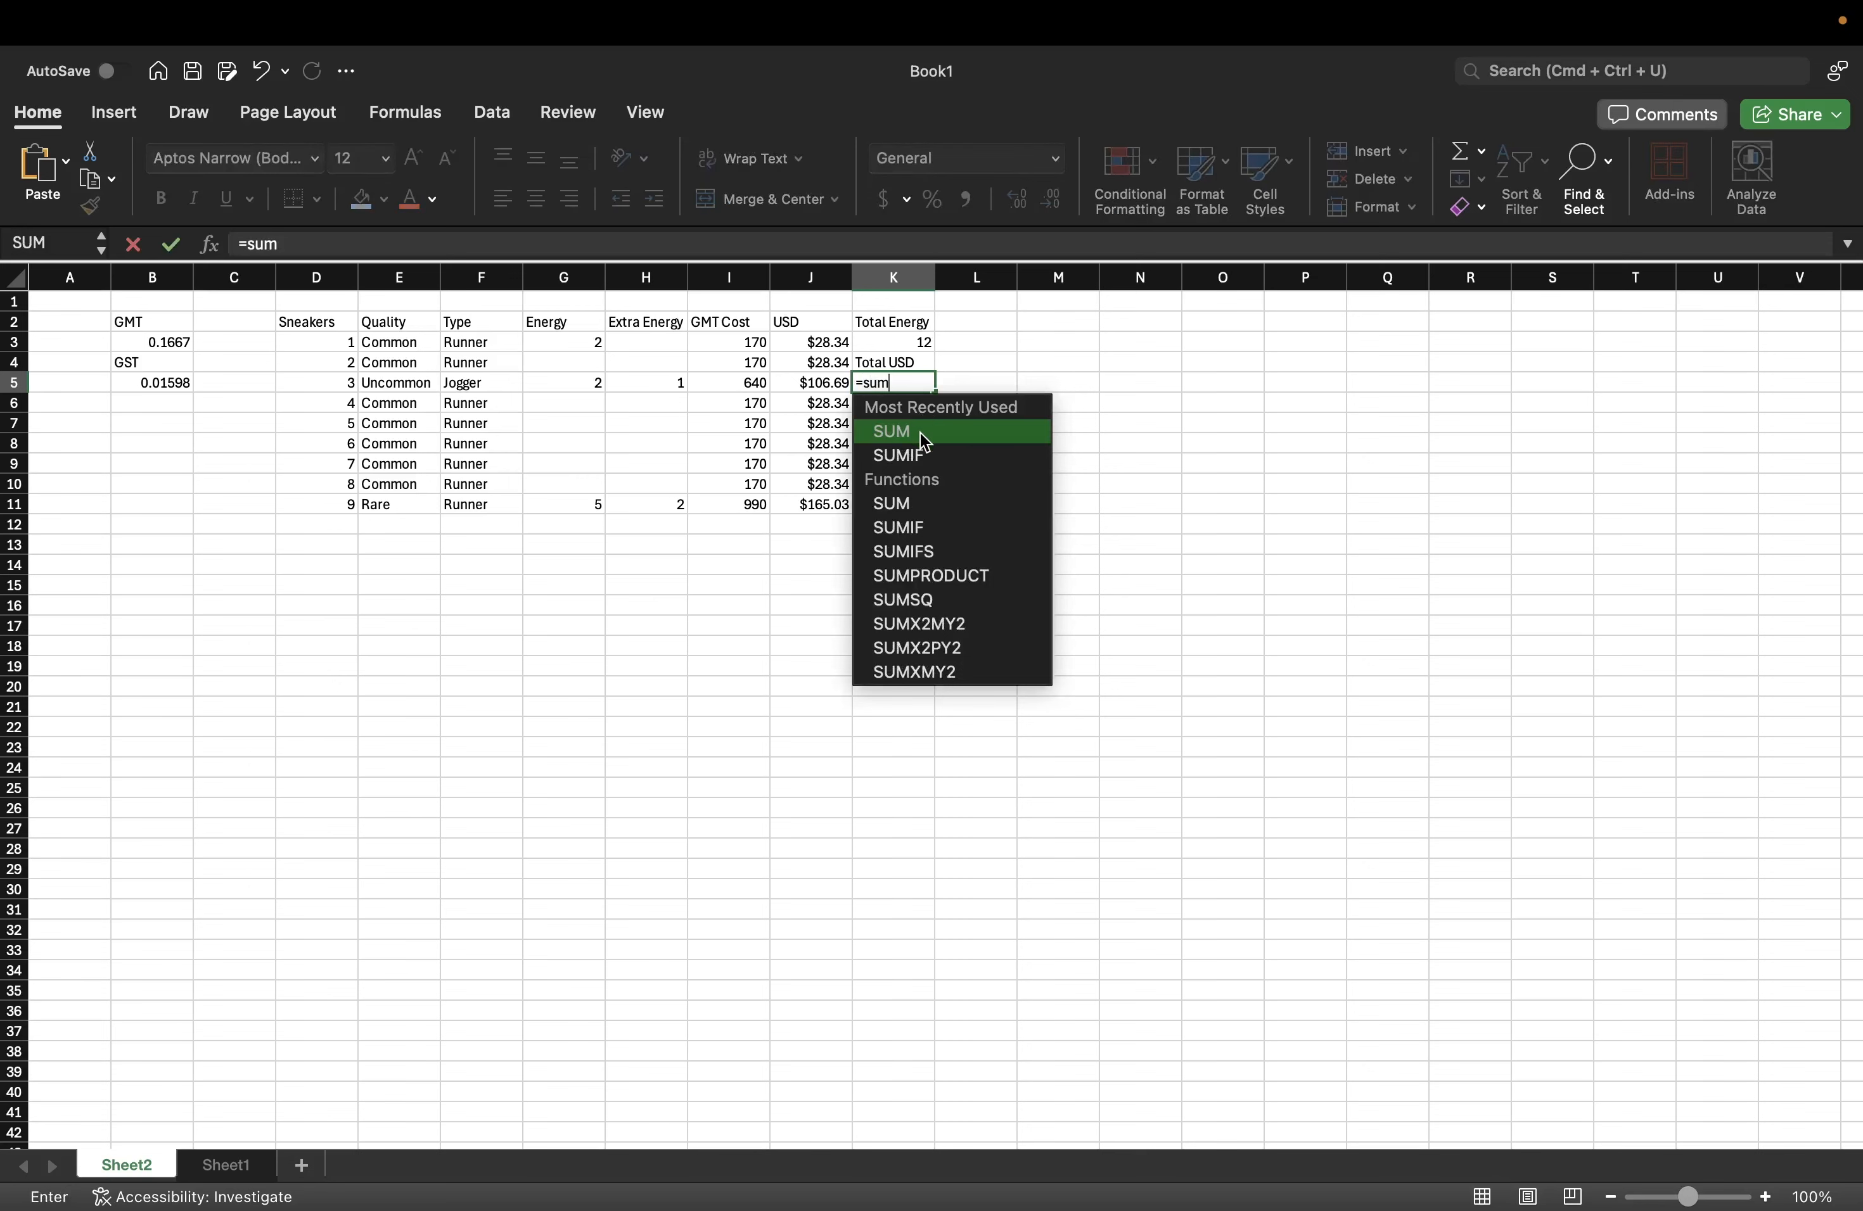
{"action": "double_click", "coordinate": [917, 431]}
{"action": "left_click", "coordinate": [814, 346]}
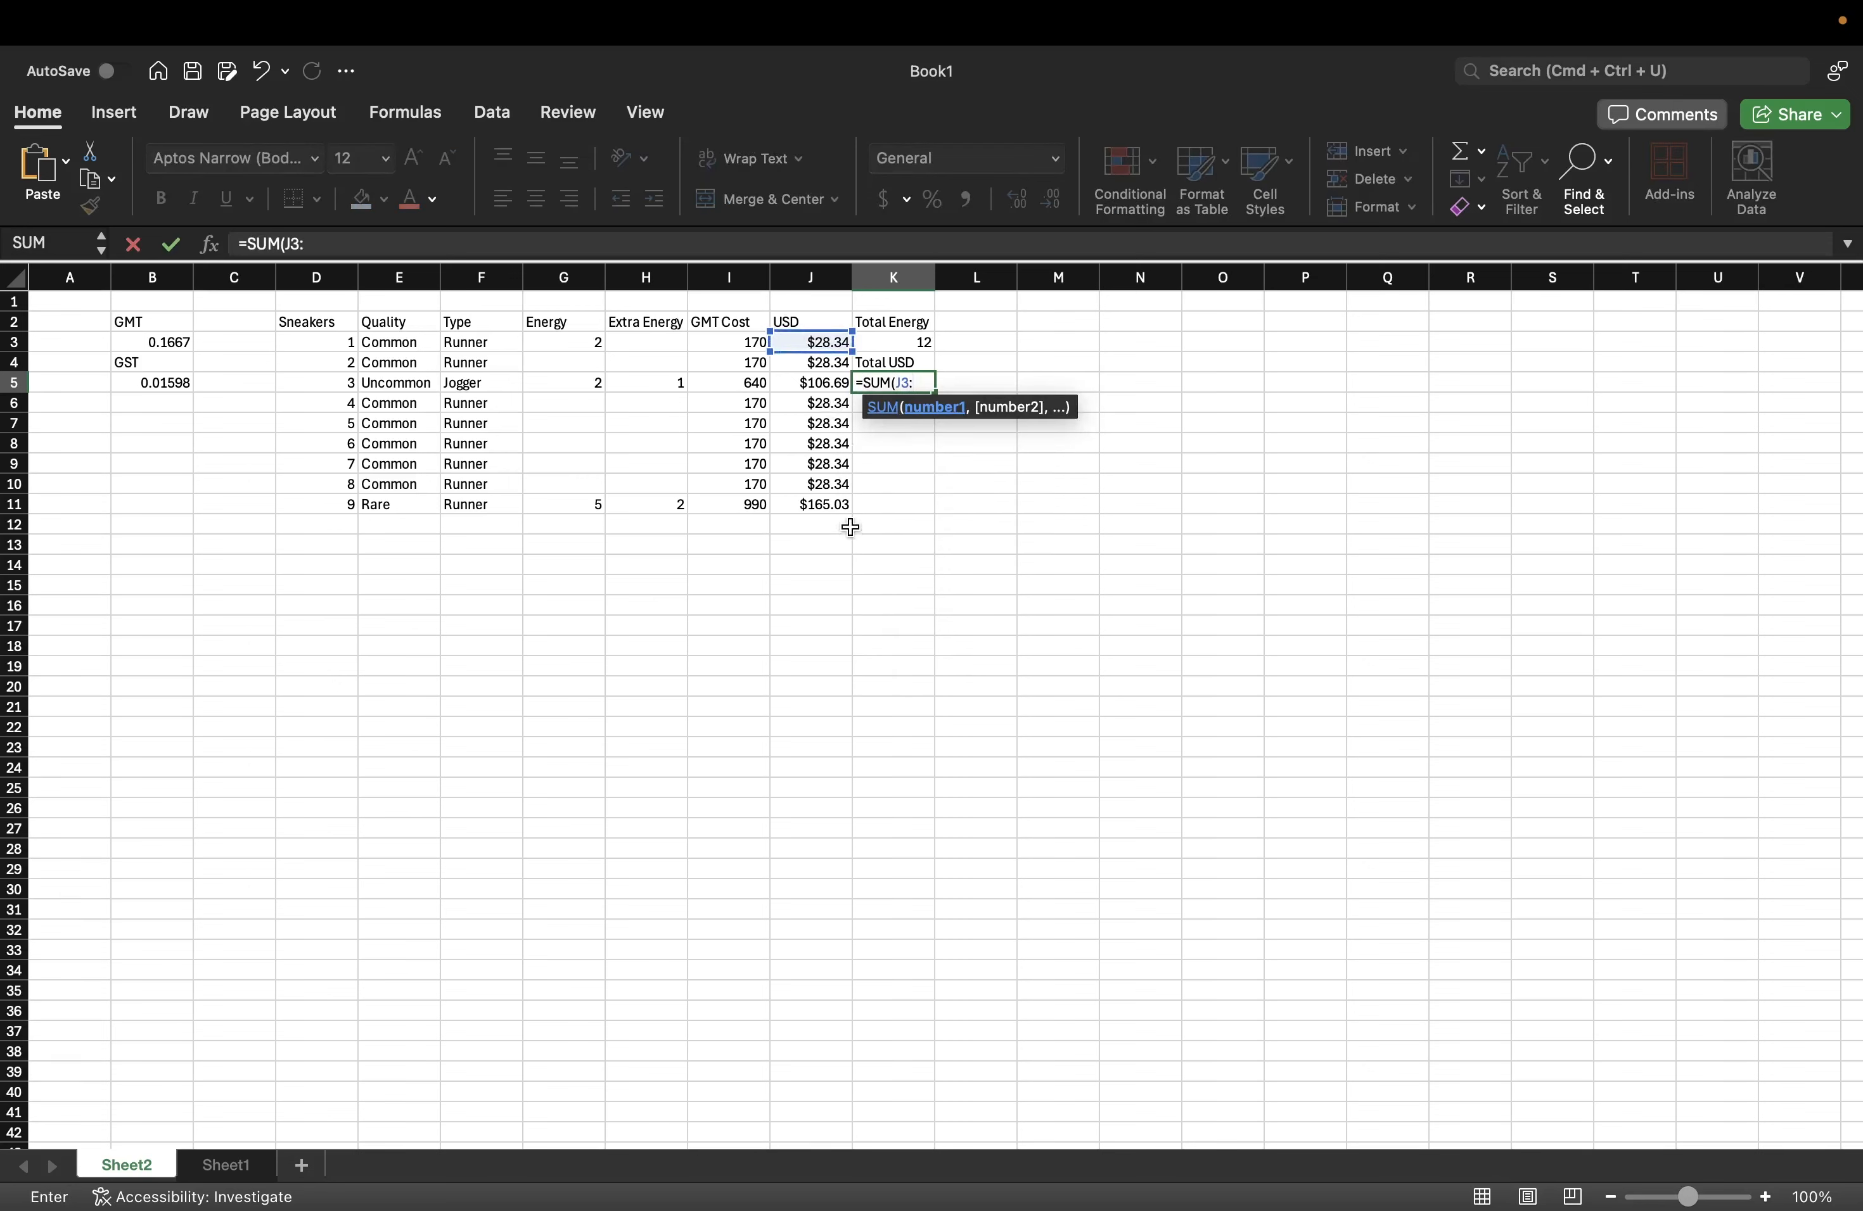
{"action": "left_click", "coordinate": [826, 505], "text": "shift"}
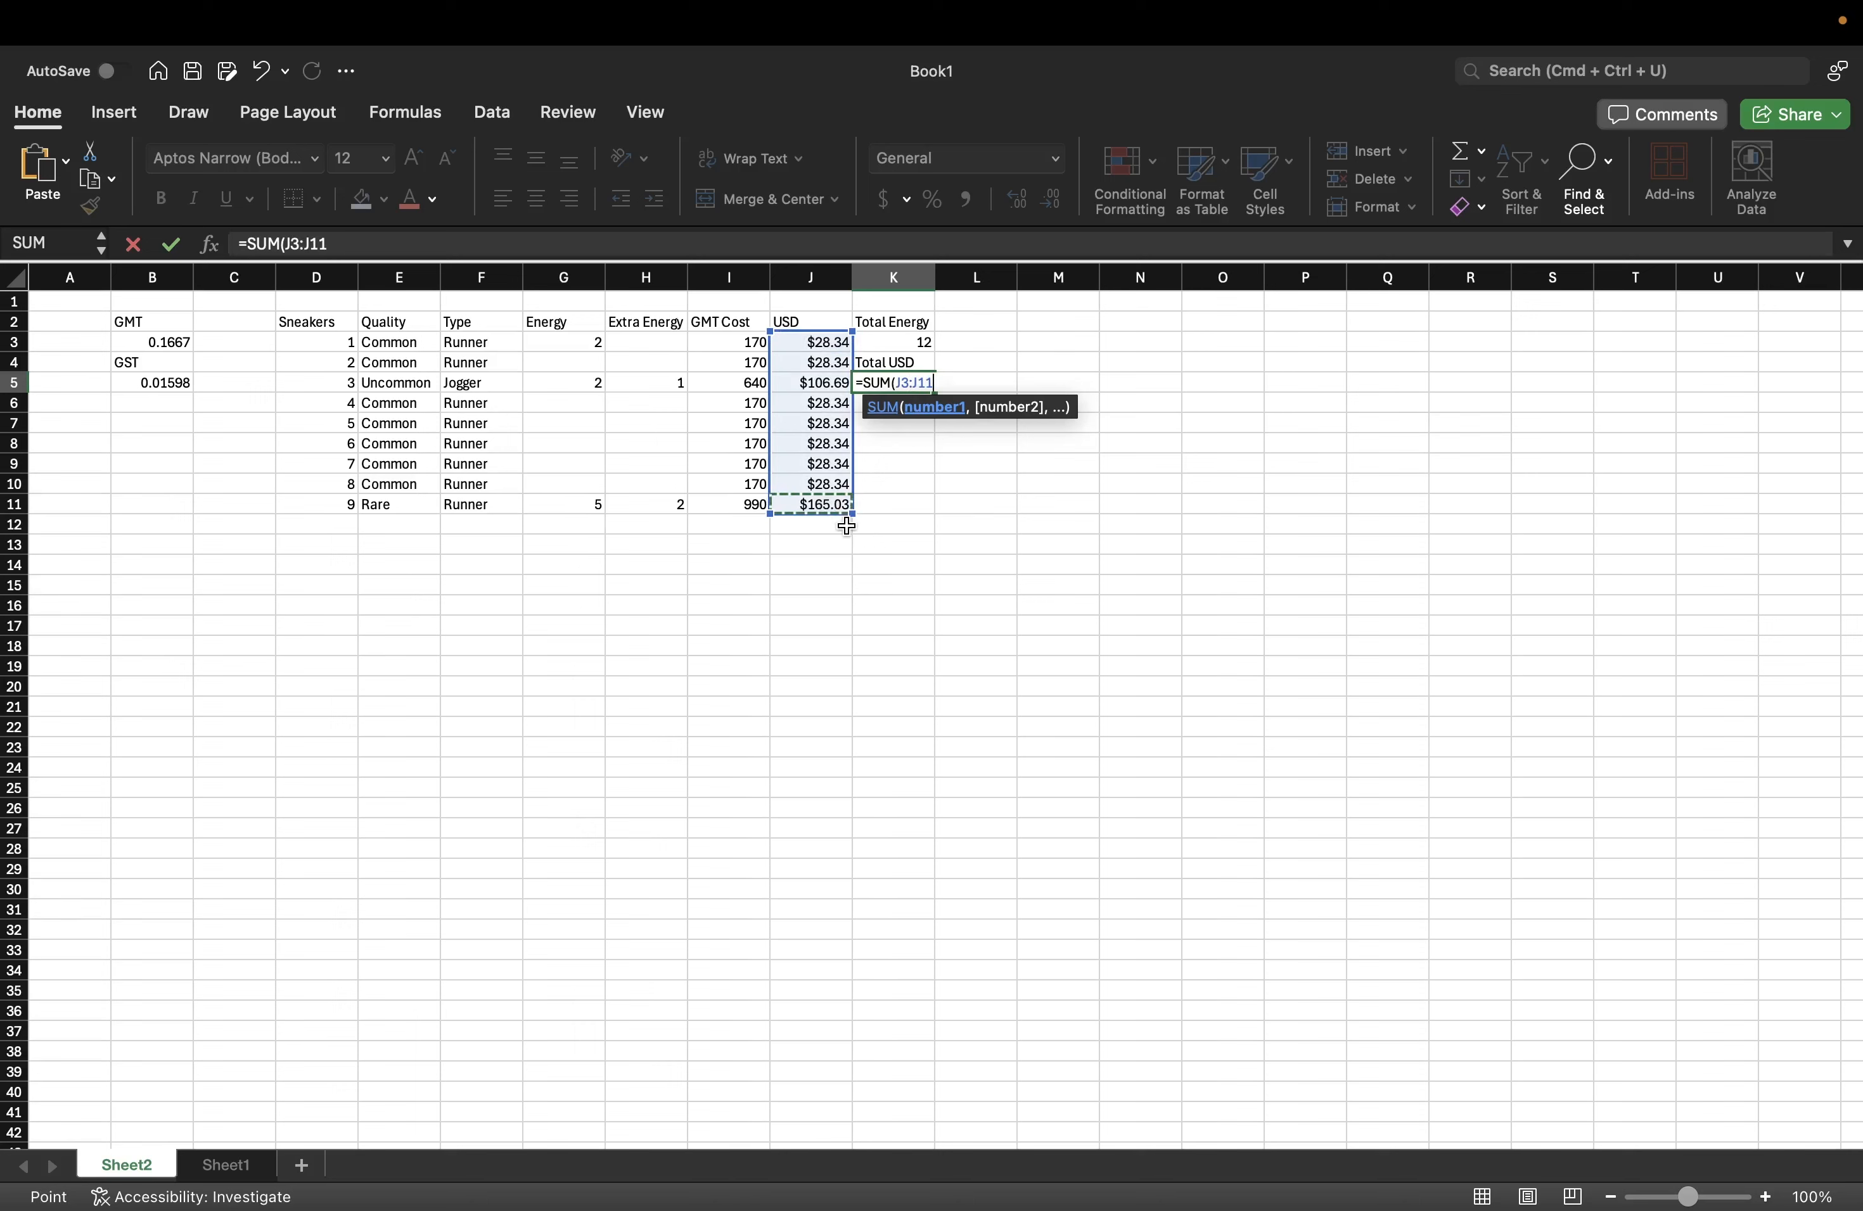
{"action": "key", "text": "Return"}
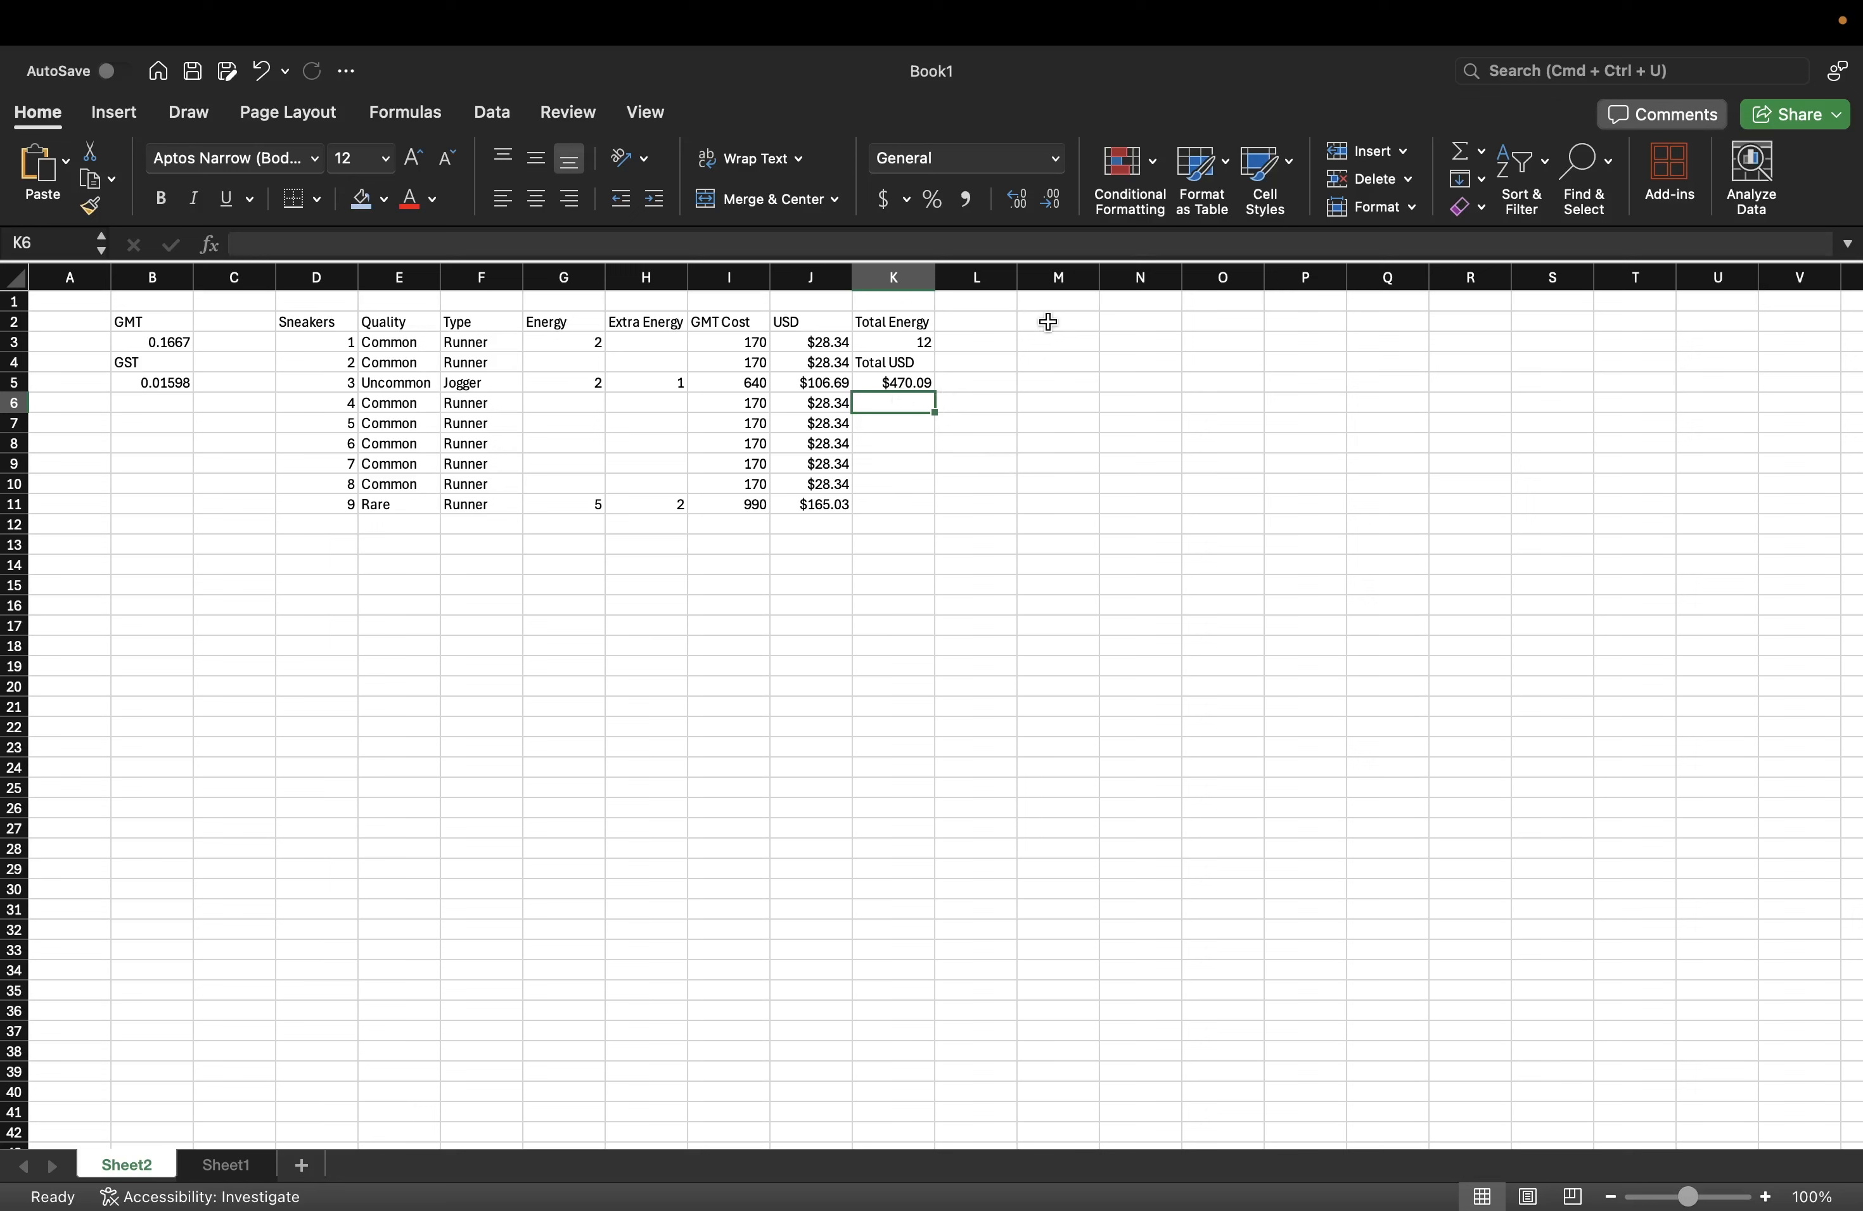
- Check the layout of the finished calculator on Sheet1, and add the header Level Up in M2 of Sheet2
{"action": "left_click", "coordinate": [1048, 322]}
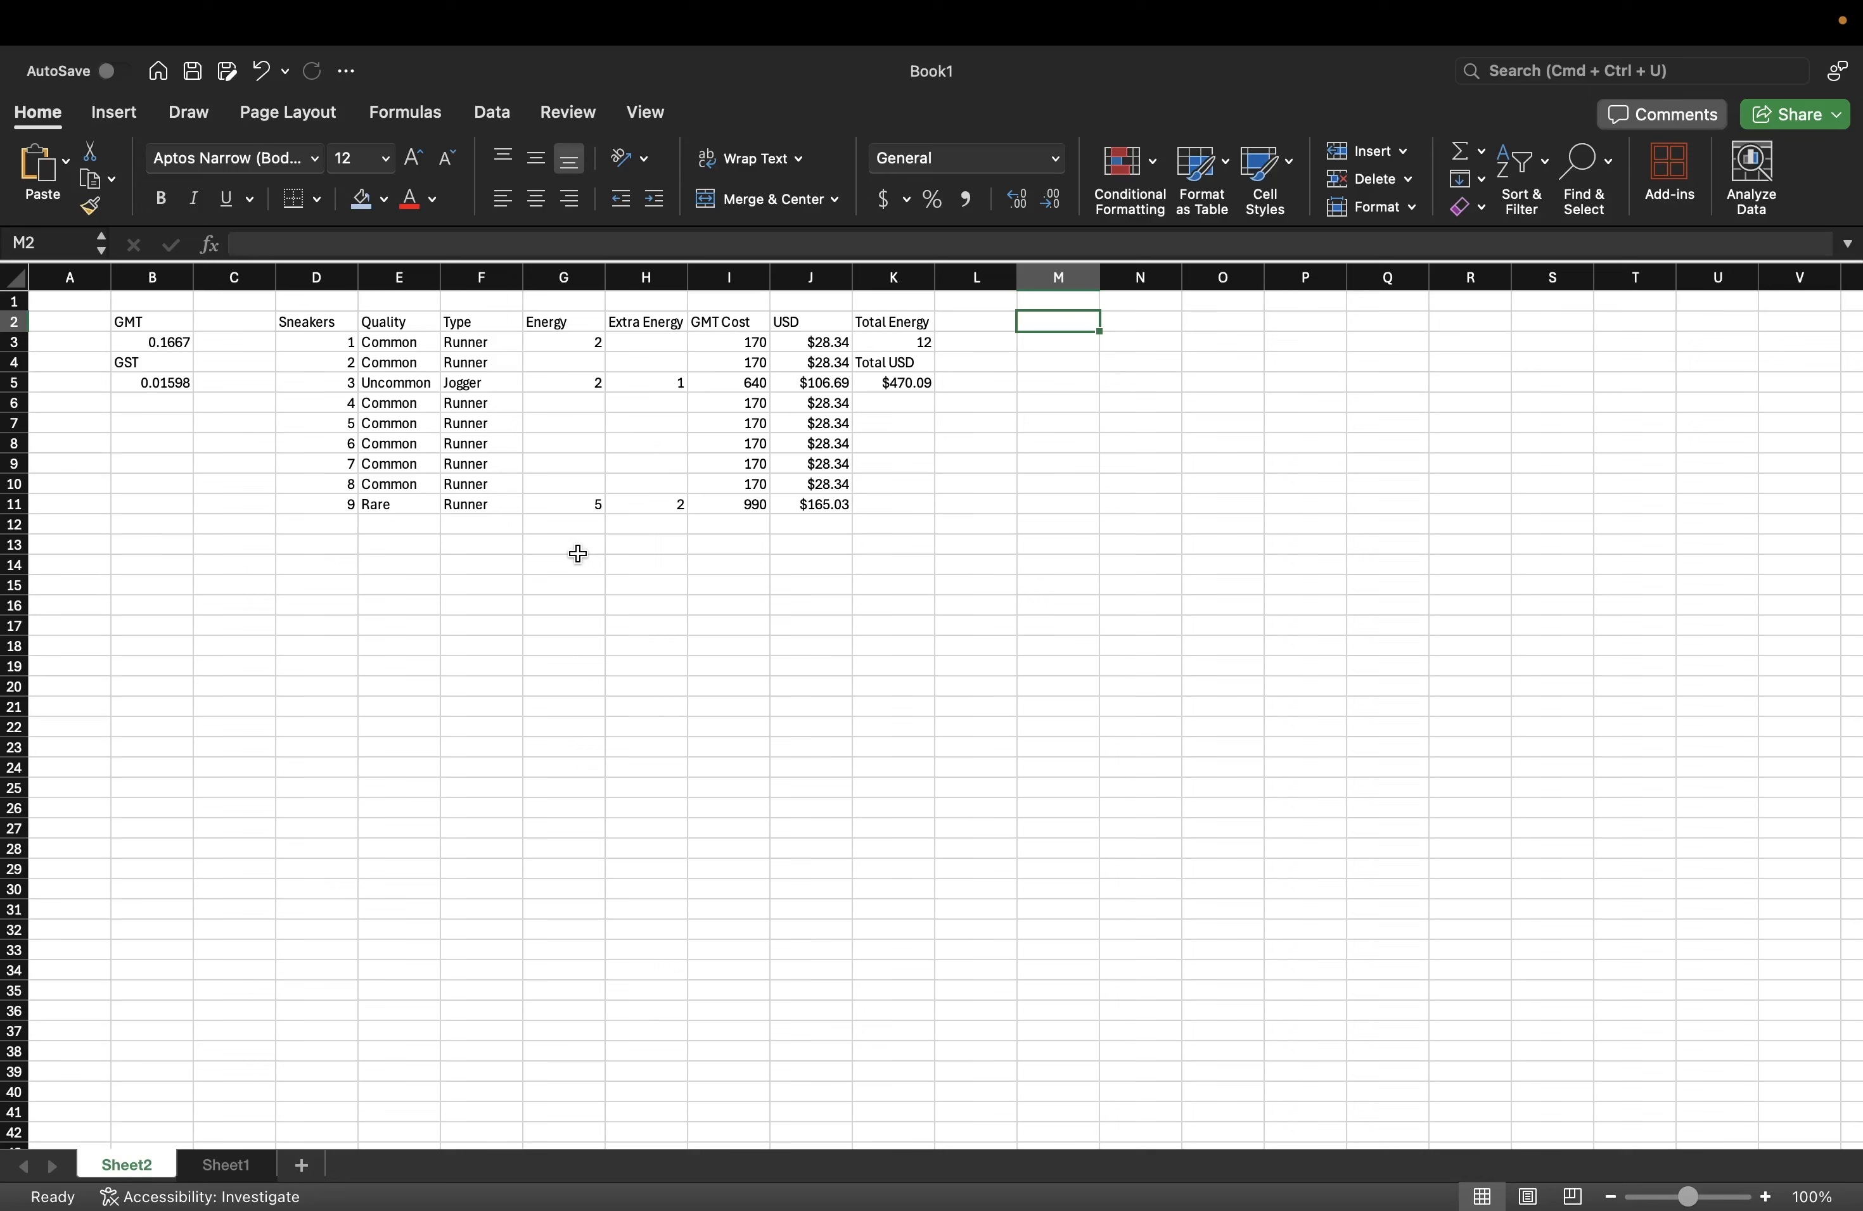
{"action": "left_click", "coordinate": [228, 1166]}
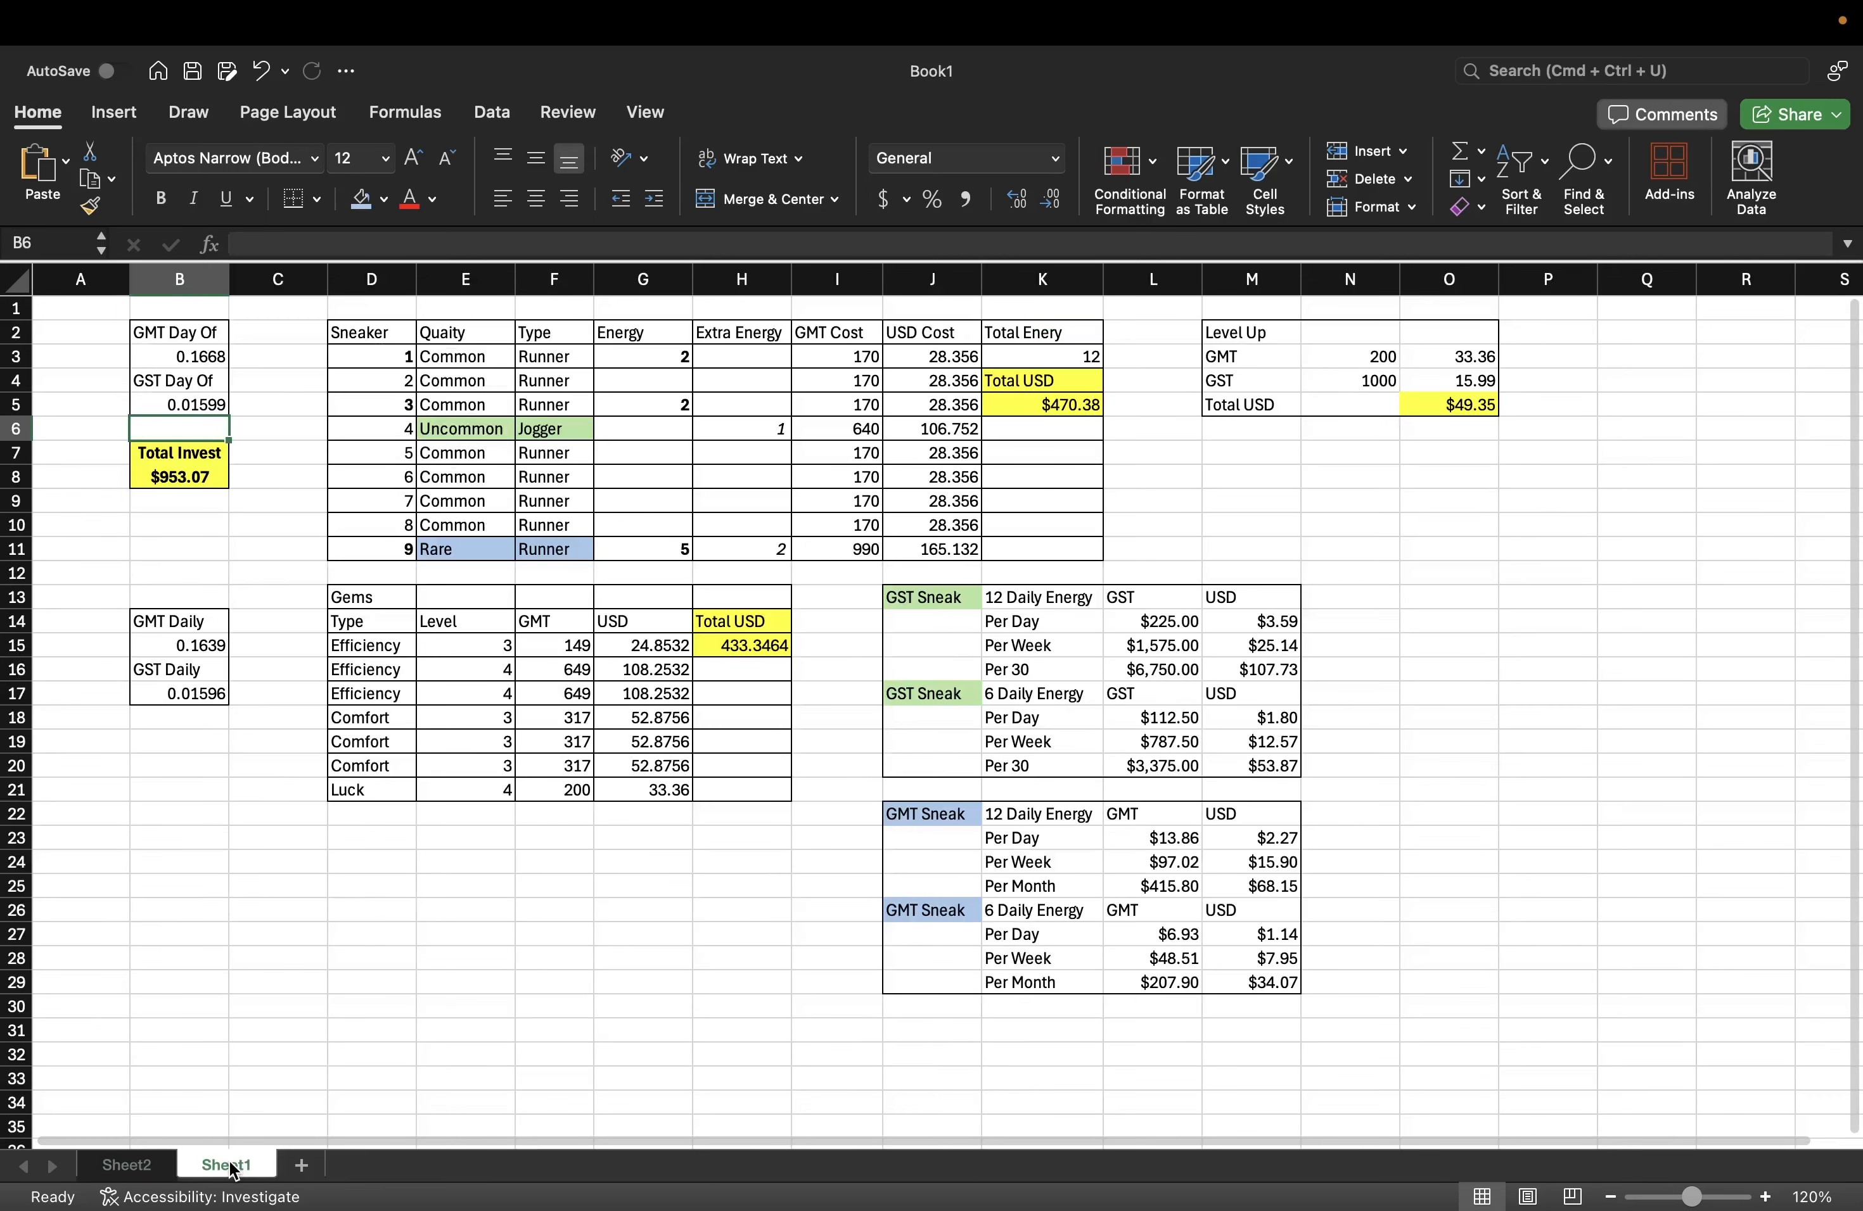
{"action": "left_click", "coordinate": [122, 1166]}
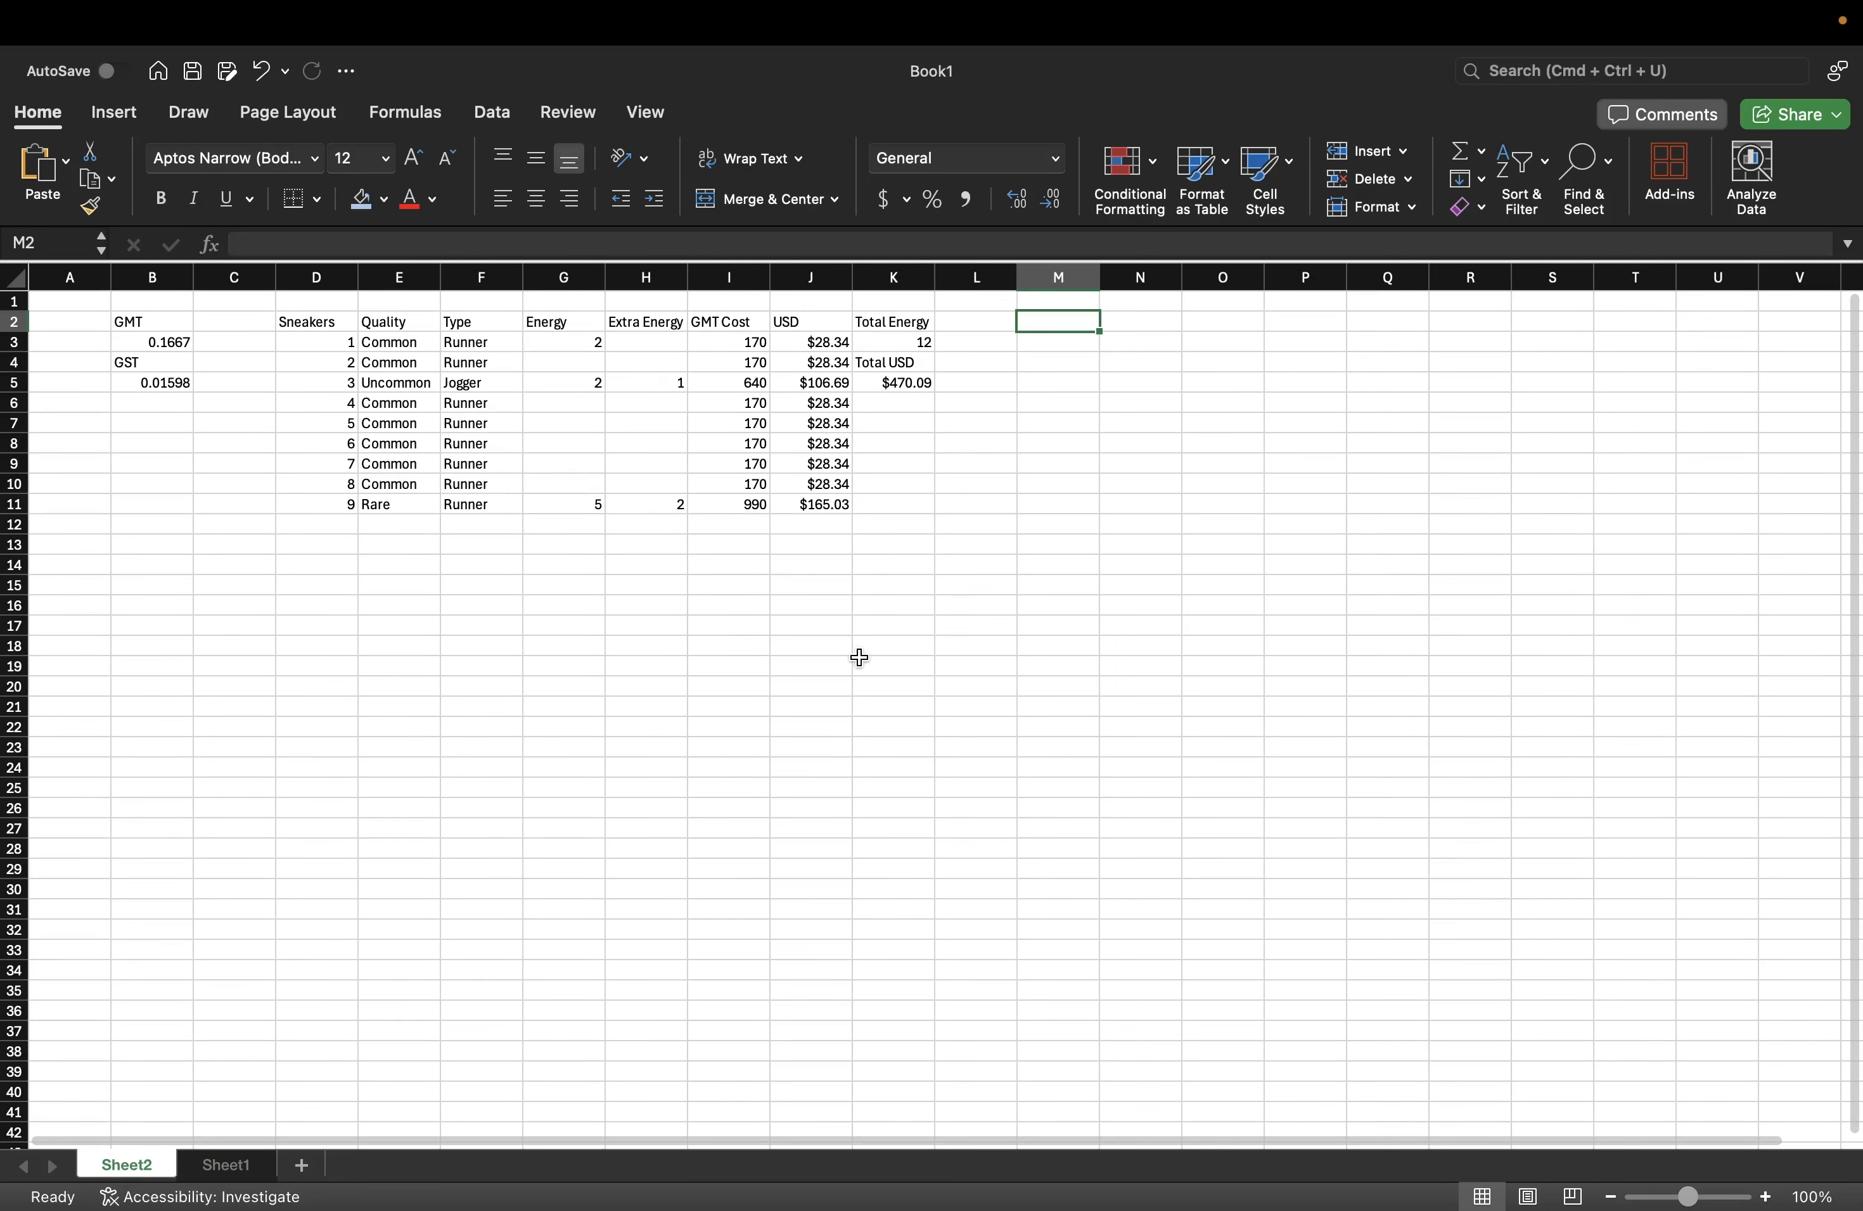
{"action": "type", "text": "Level Up"}
{"action": "key", "text": "Return"}
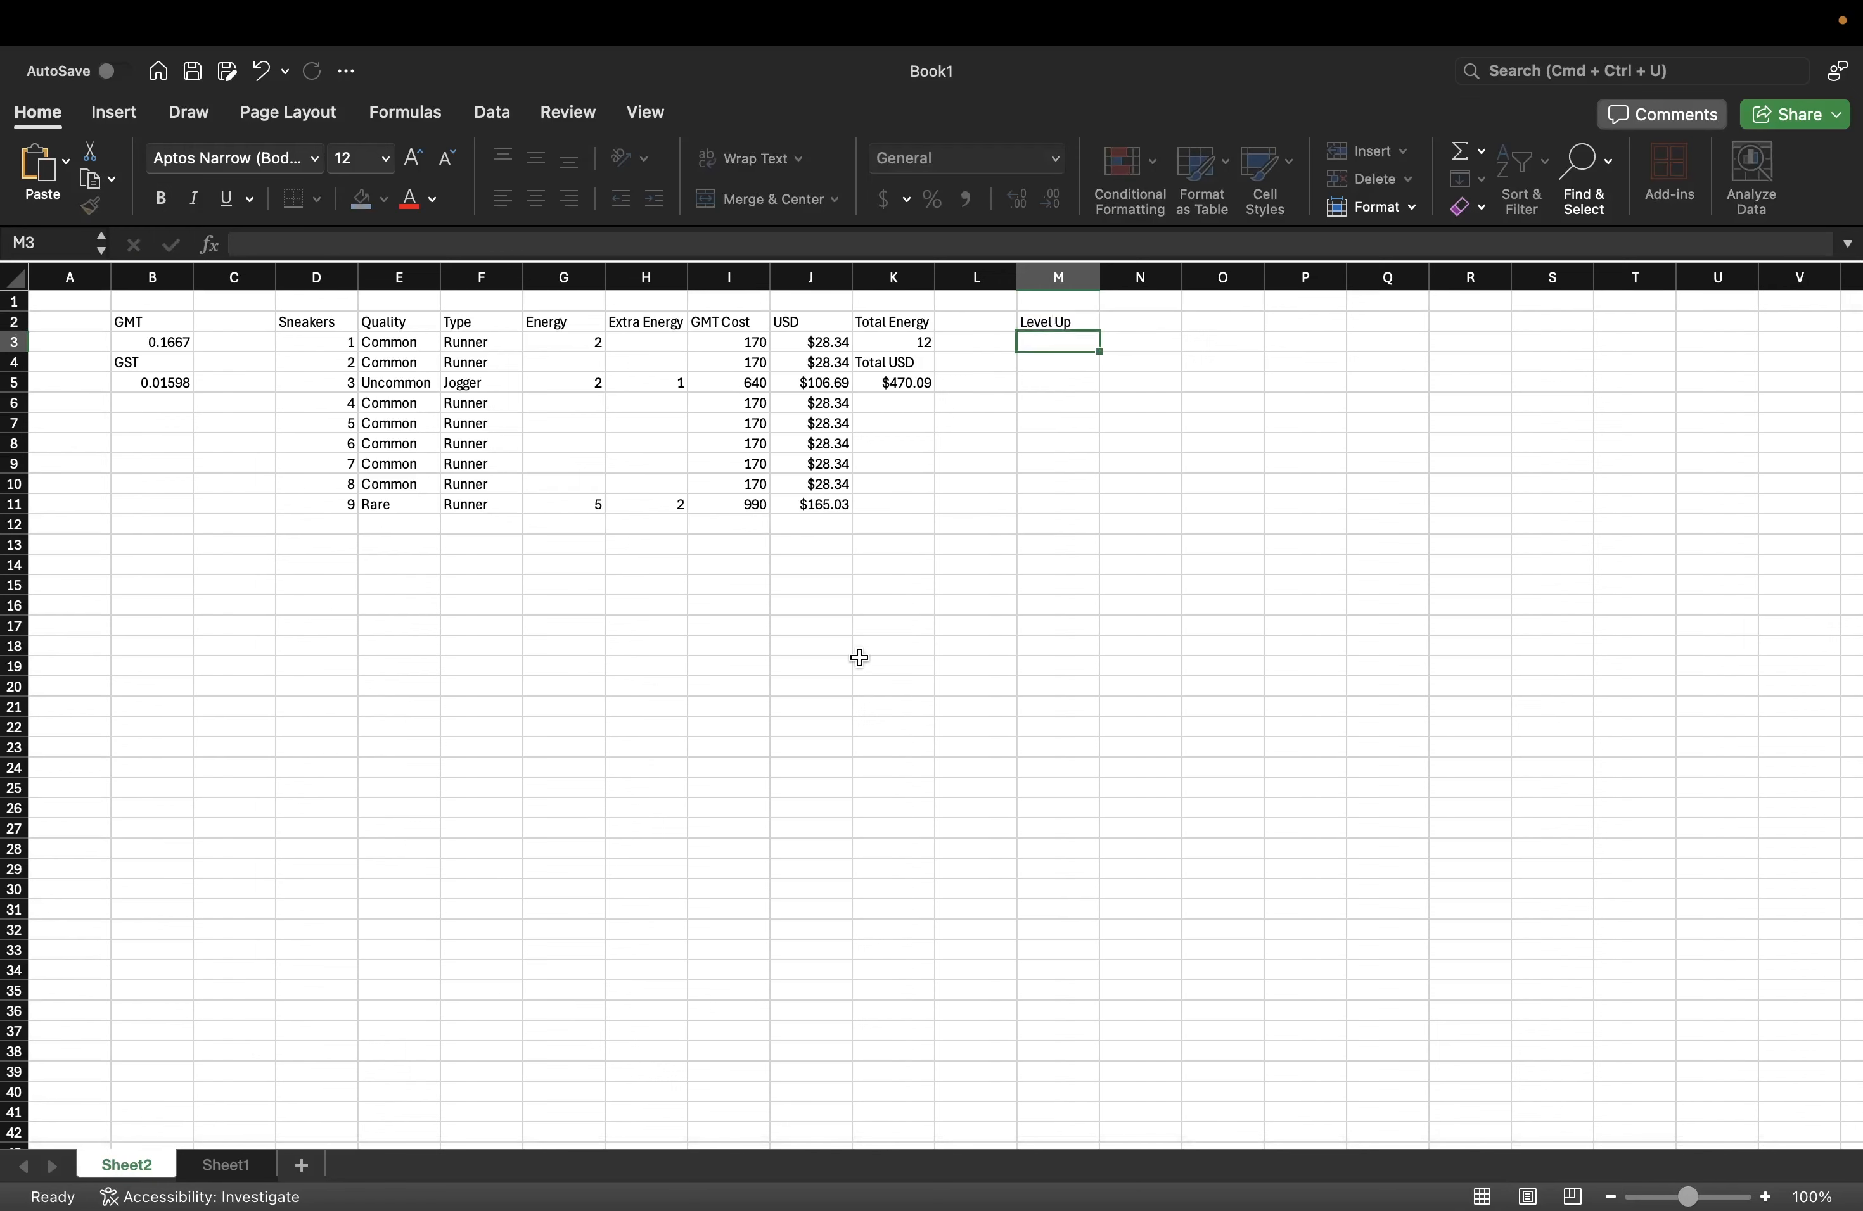
- List the level-up costs below the Level Up header: GMT 200 in row 3 and GST 500 in row 4
{"action": "type", "text": "GMT"}
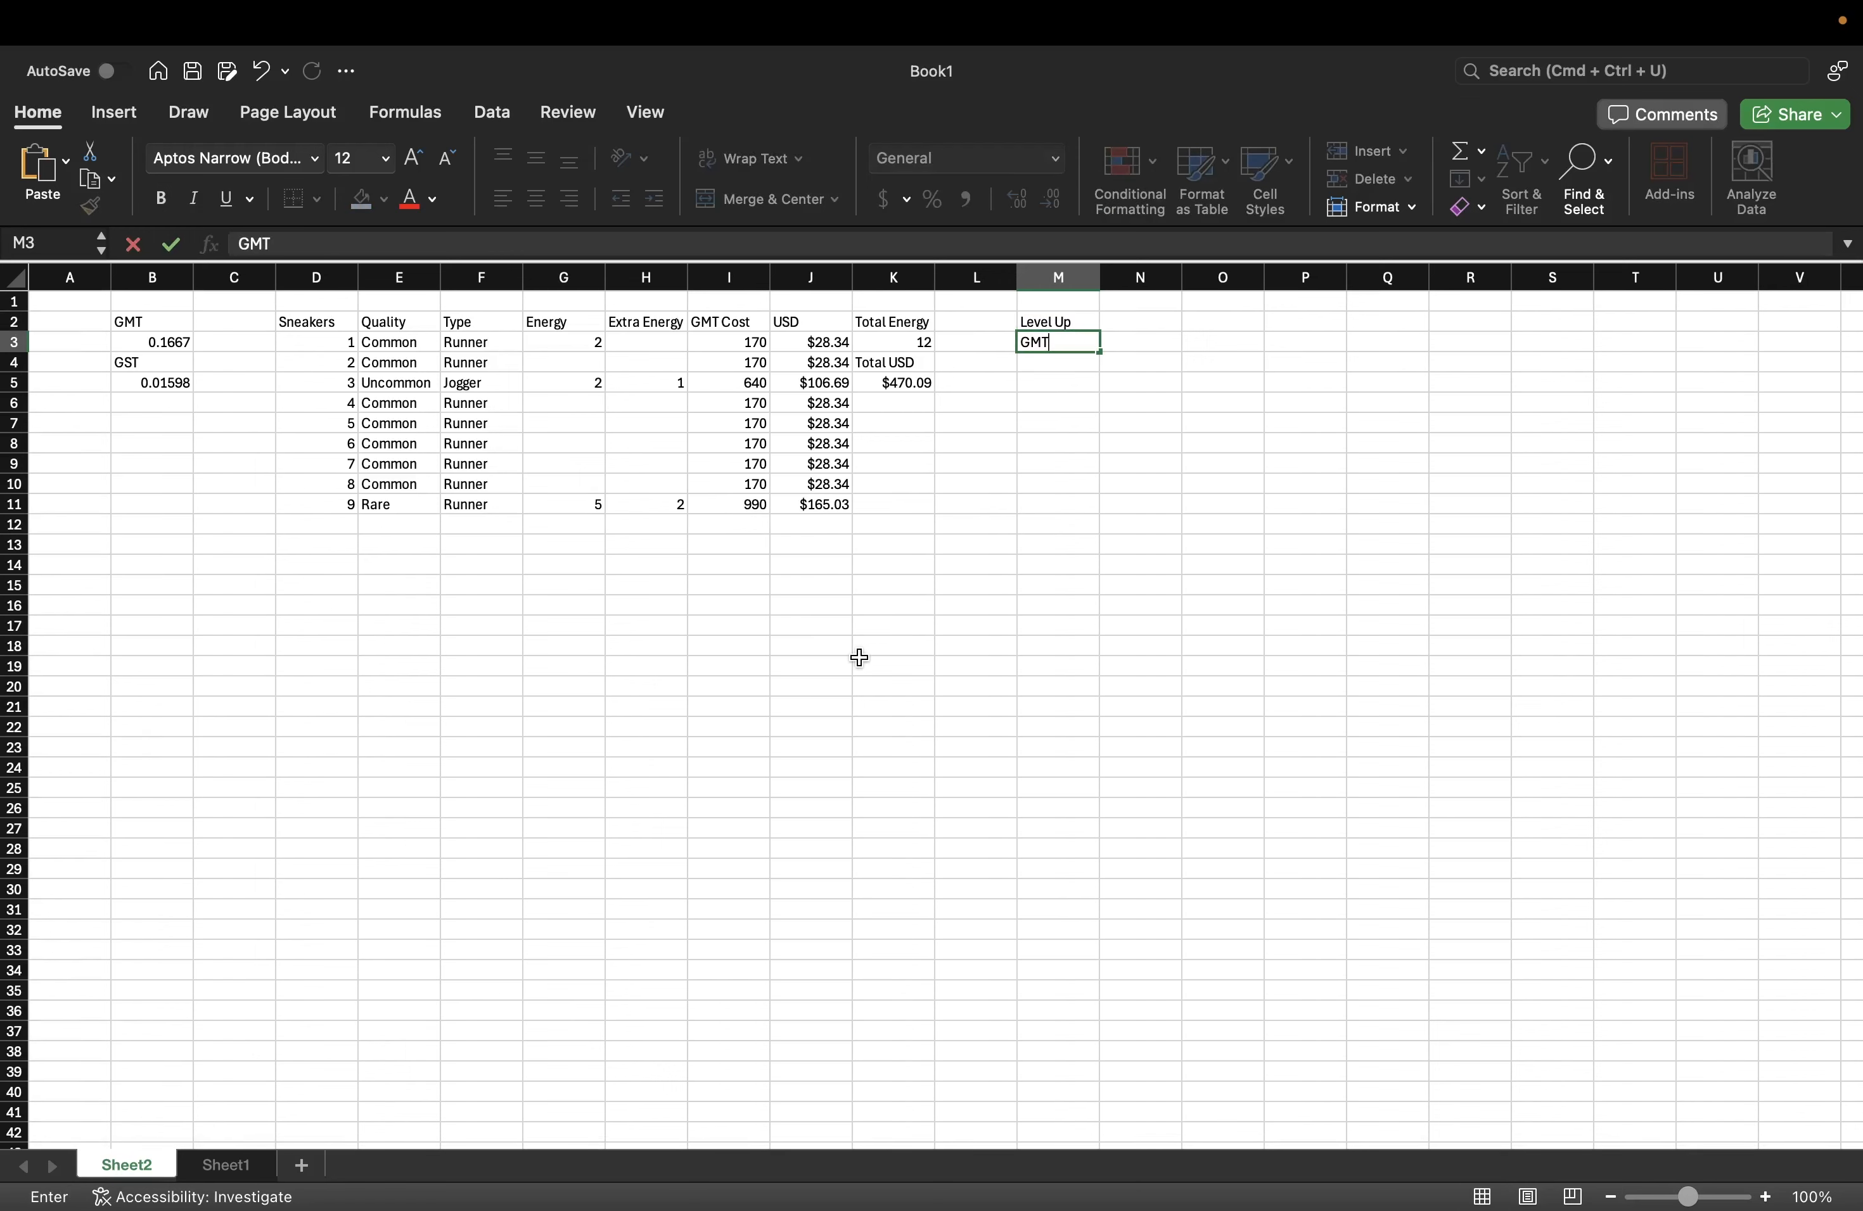
{"action": "key", "text": "Tab"}
{"action": "type", "text": "200"}
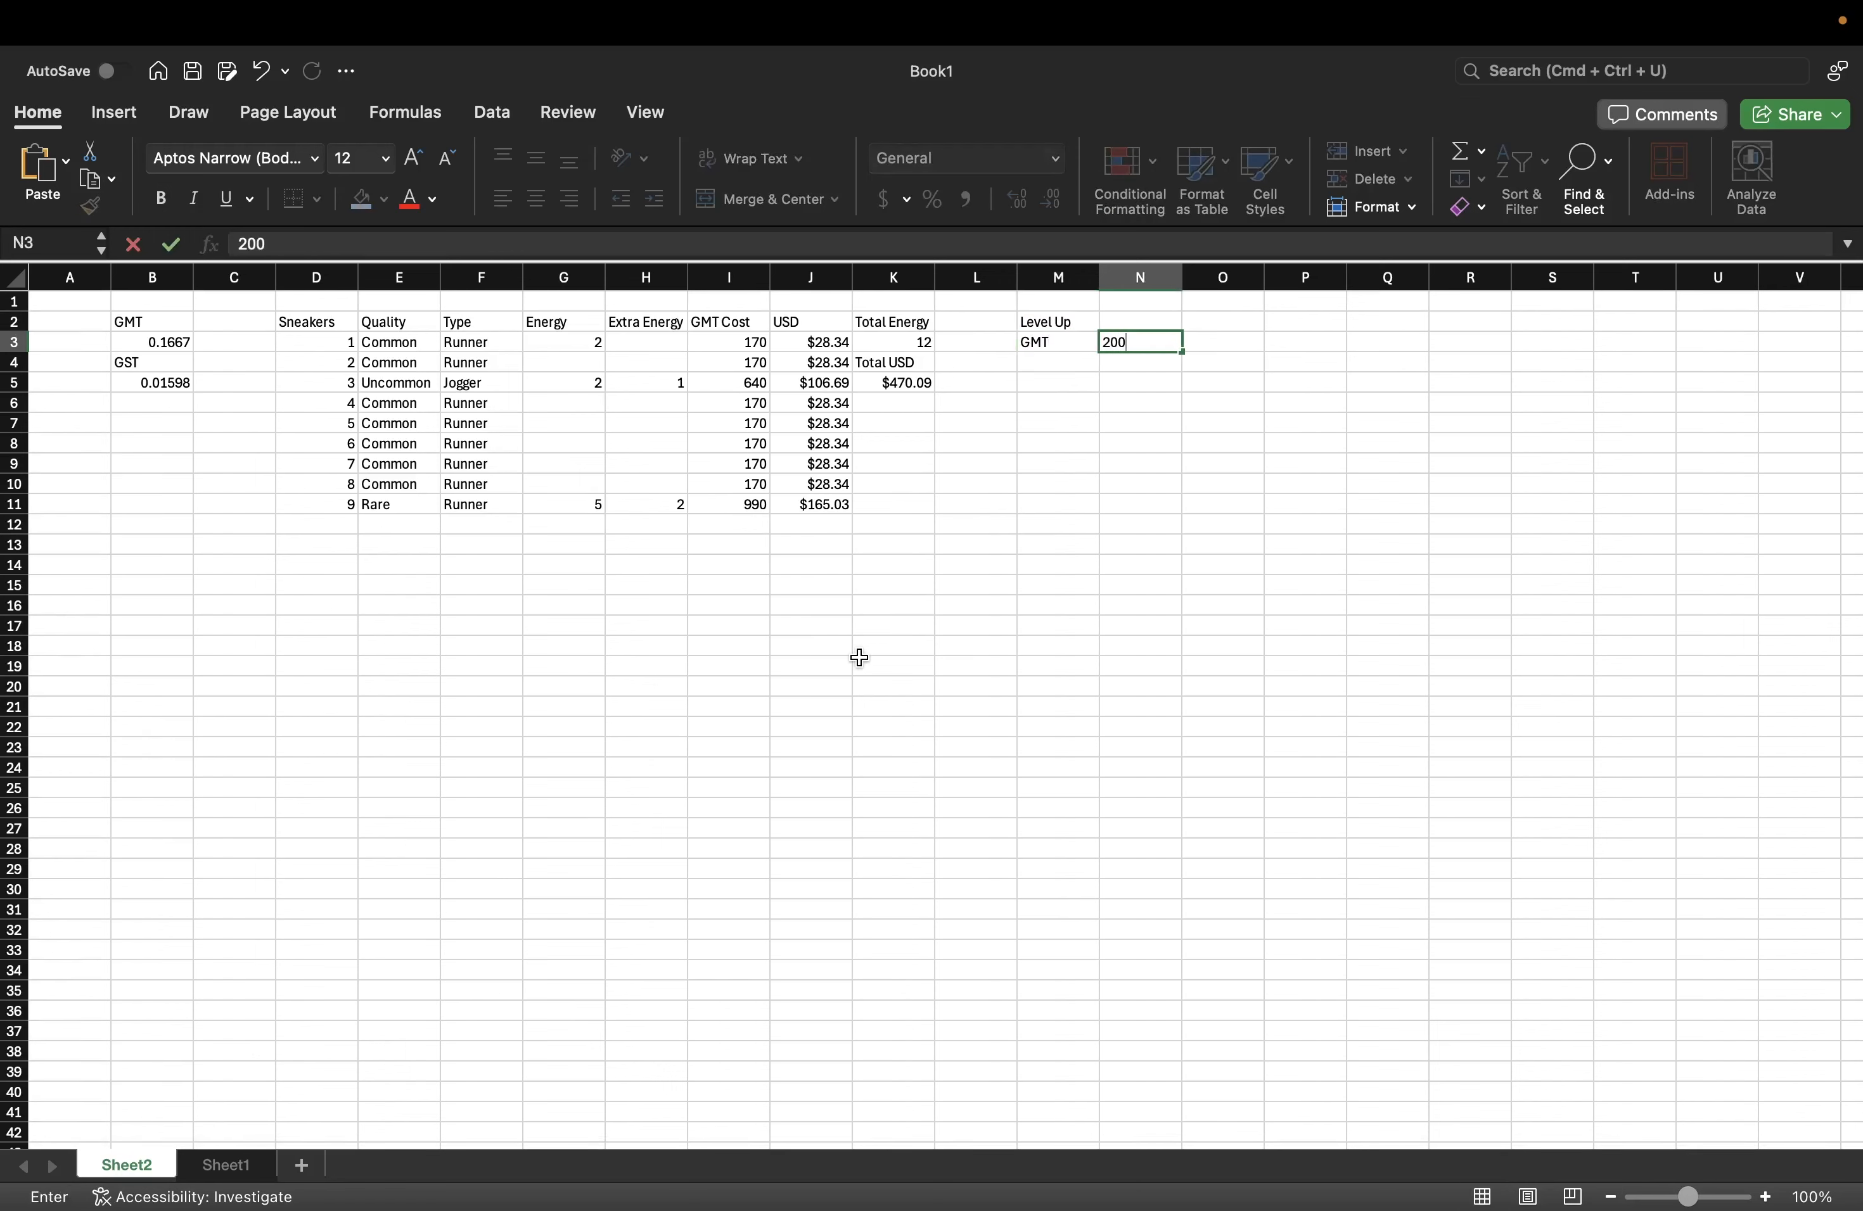
{"action": "key", "text": "Return"}
{"action": "type", "text": "GST"}
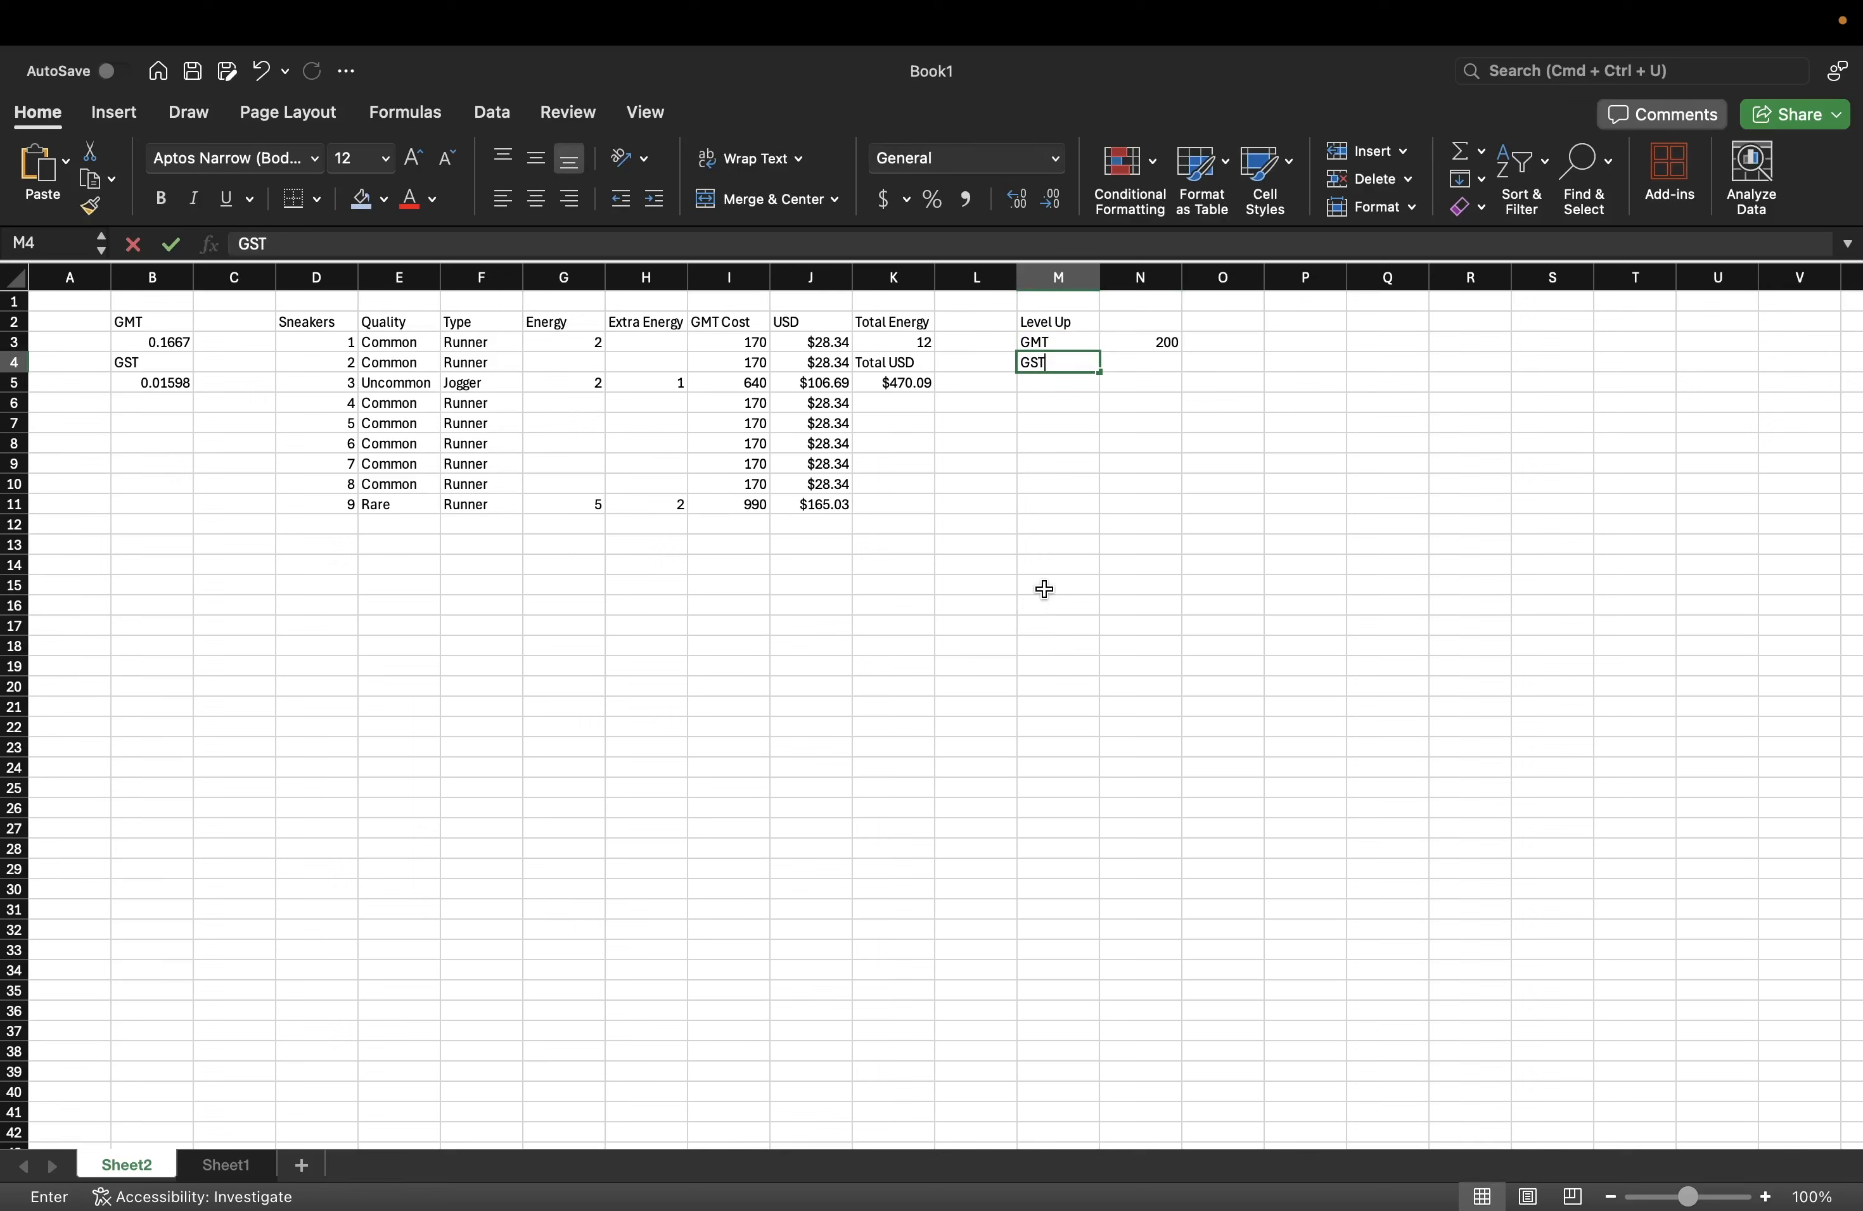
{"action": "key", "text": "Tab"}
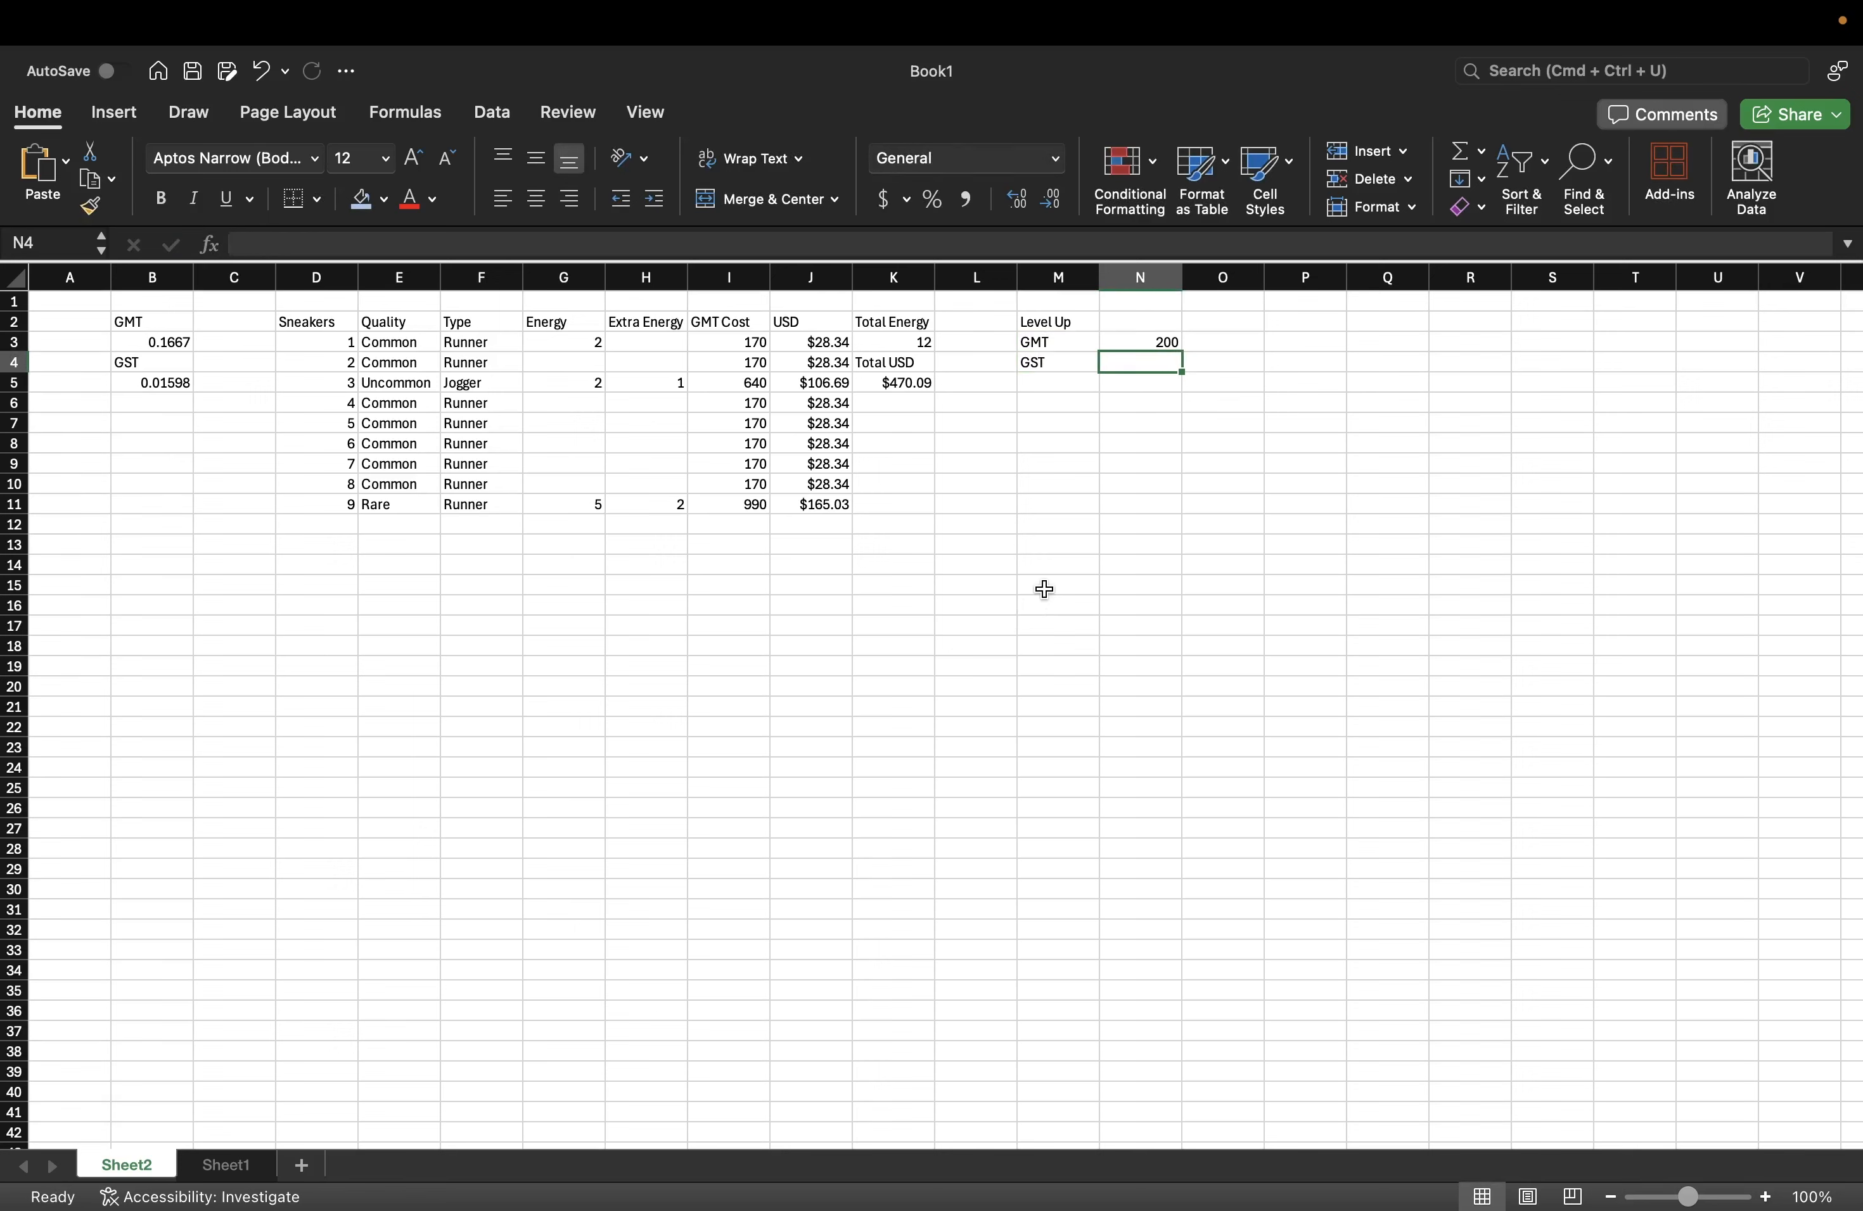
{"action": "type", "text": "500"}
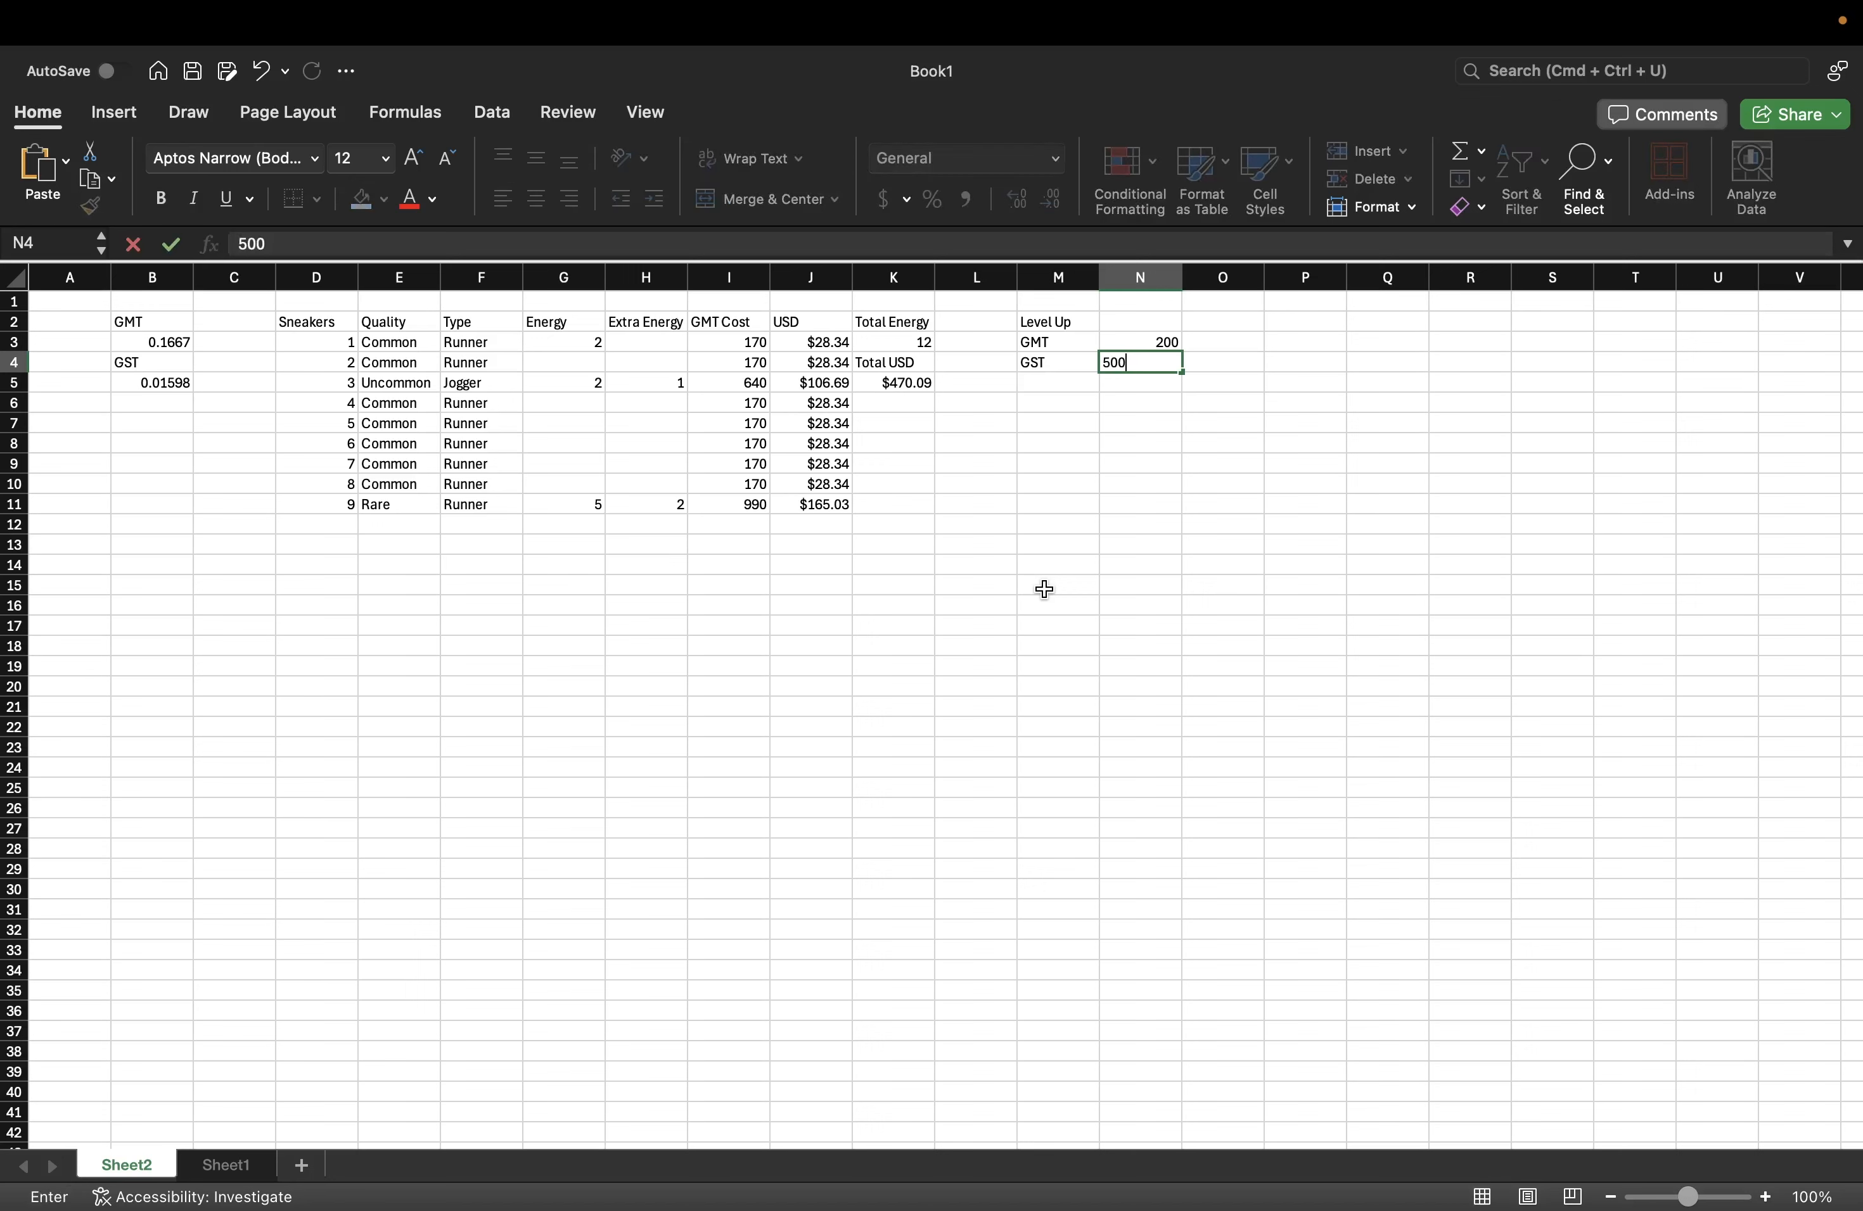
{"action": "key", "text": "Tab"}
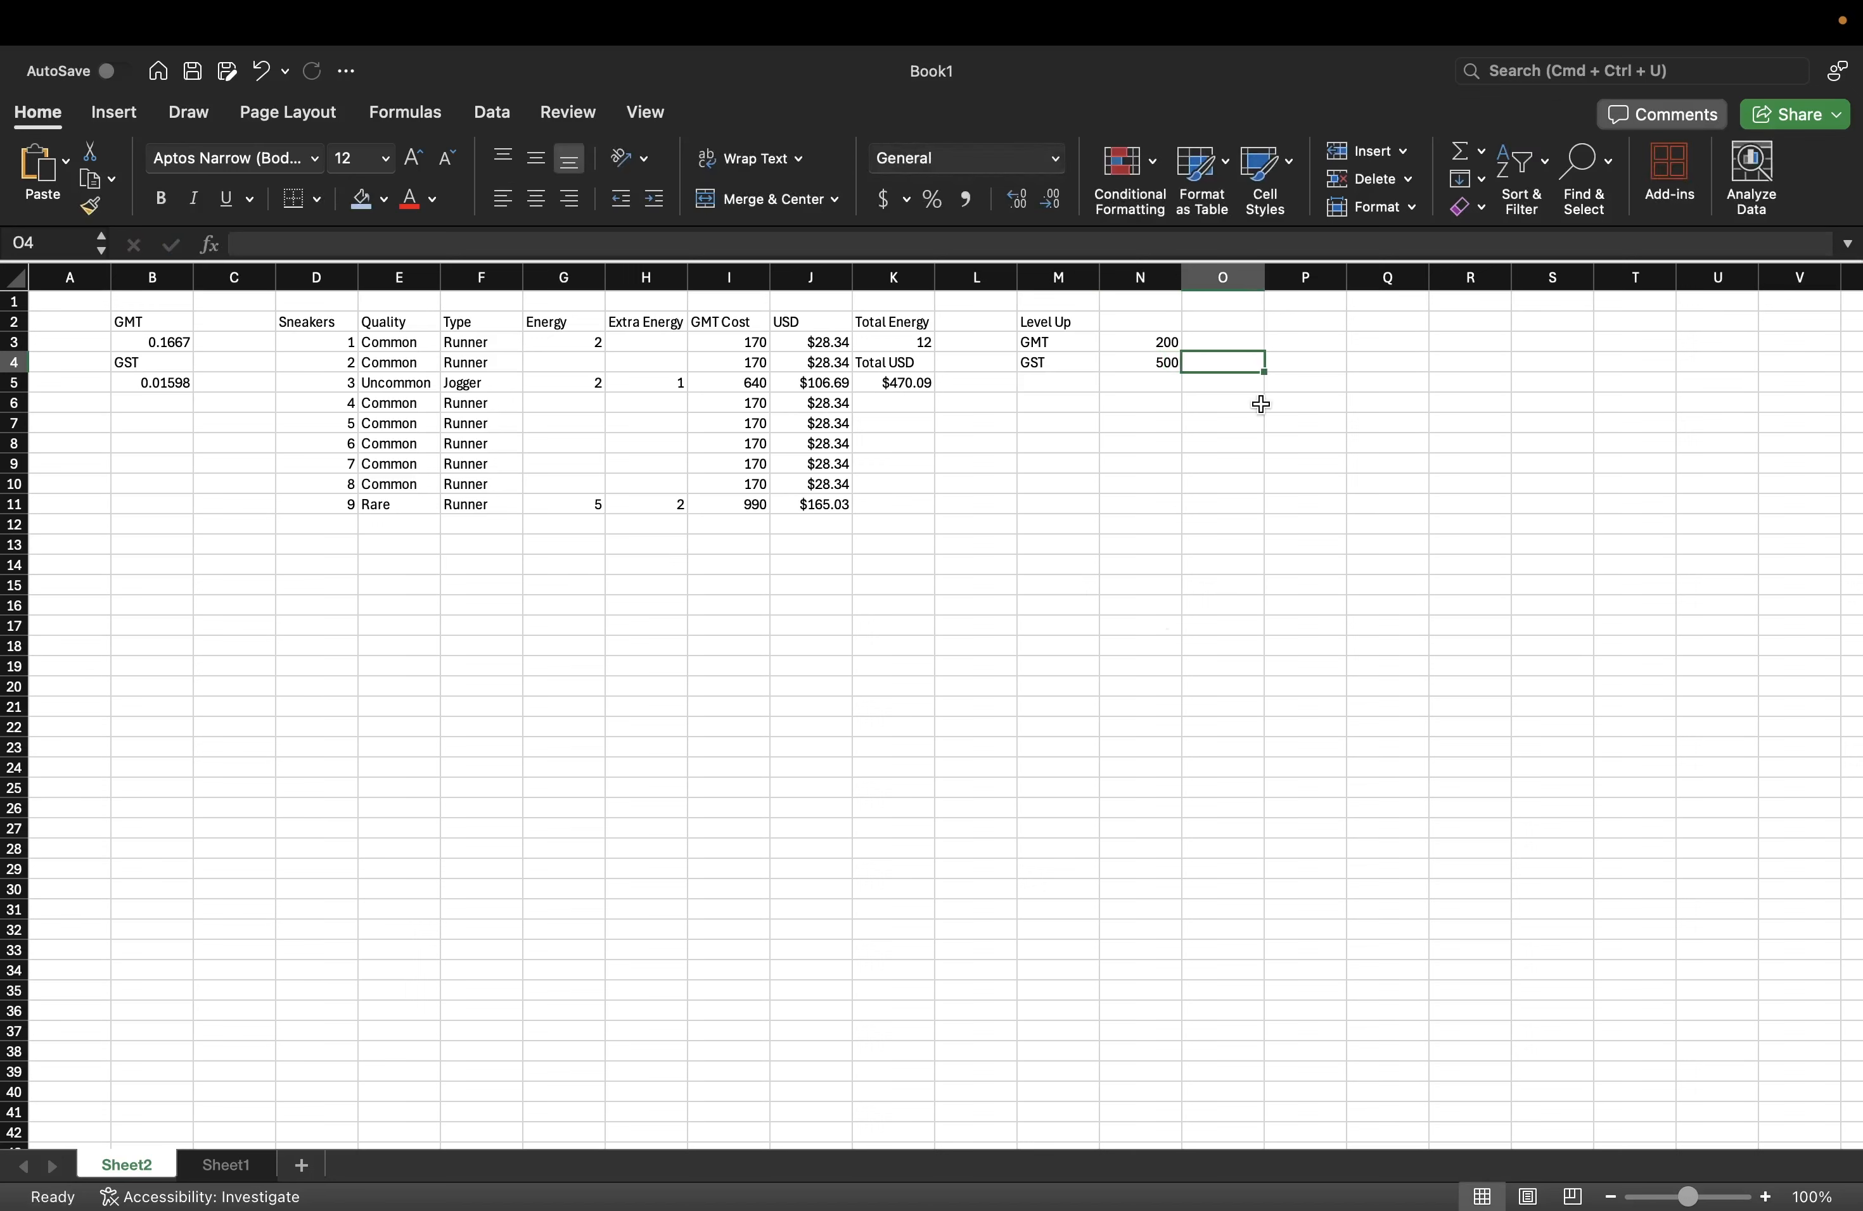
- Convert the level-up GMT cost to USD in O3 with =SUMPRODUCT(B3,N3)
{"action": "left_click", "coordinate": [1235, 344]}
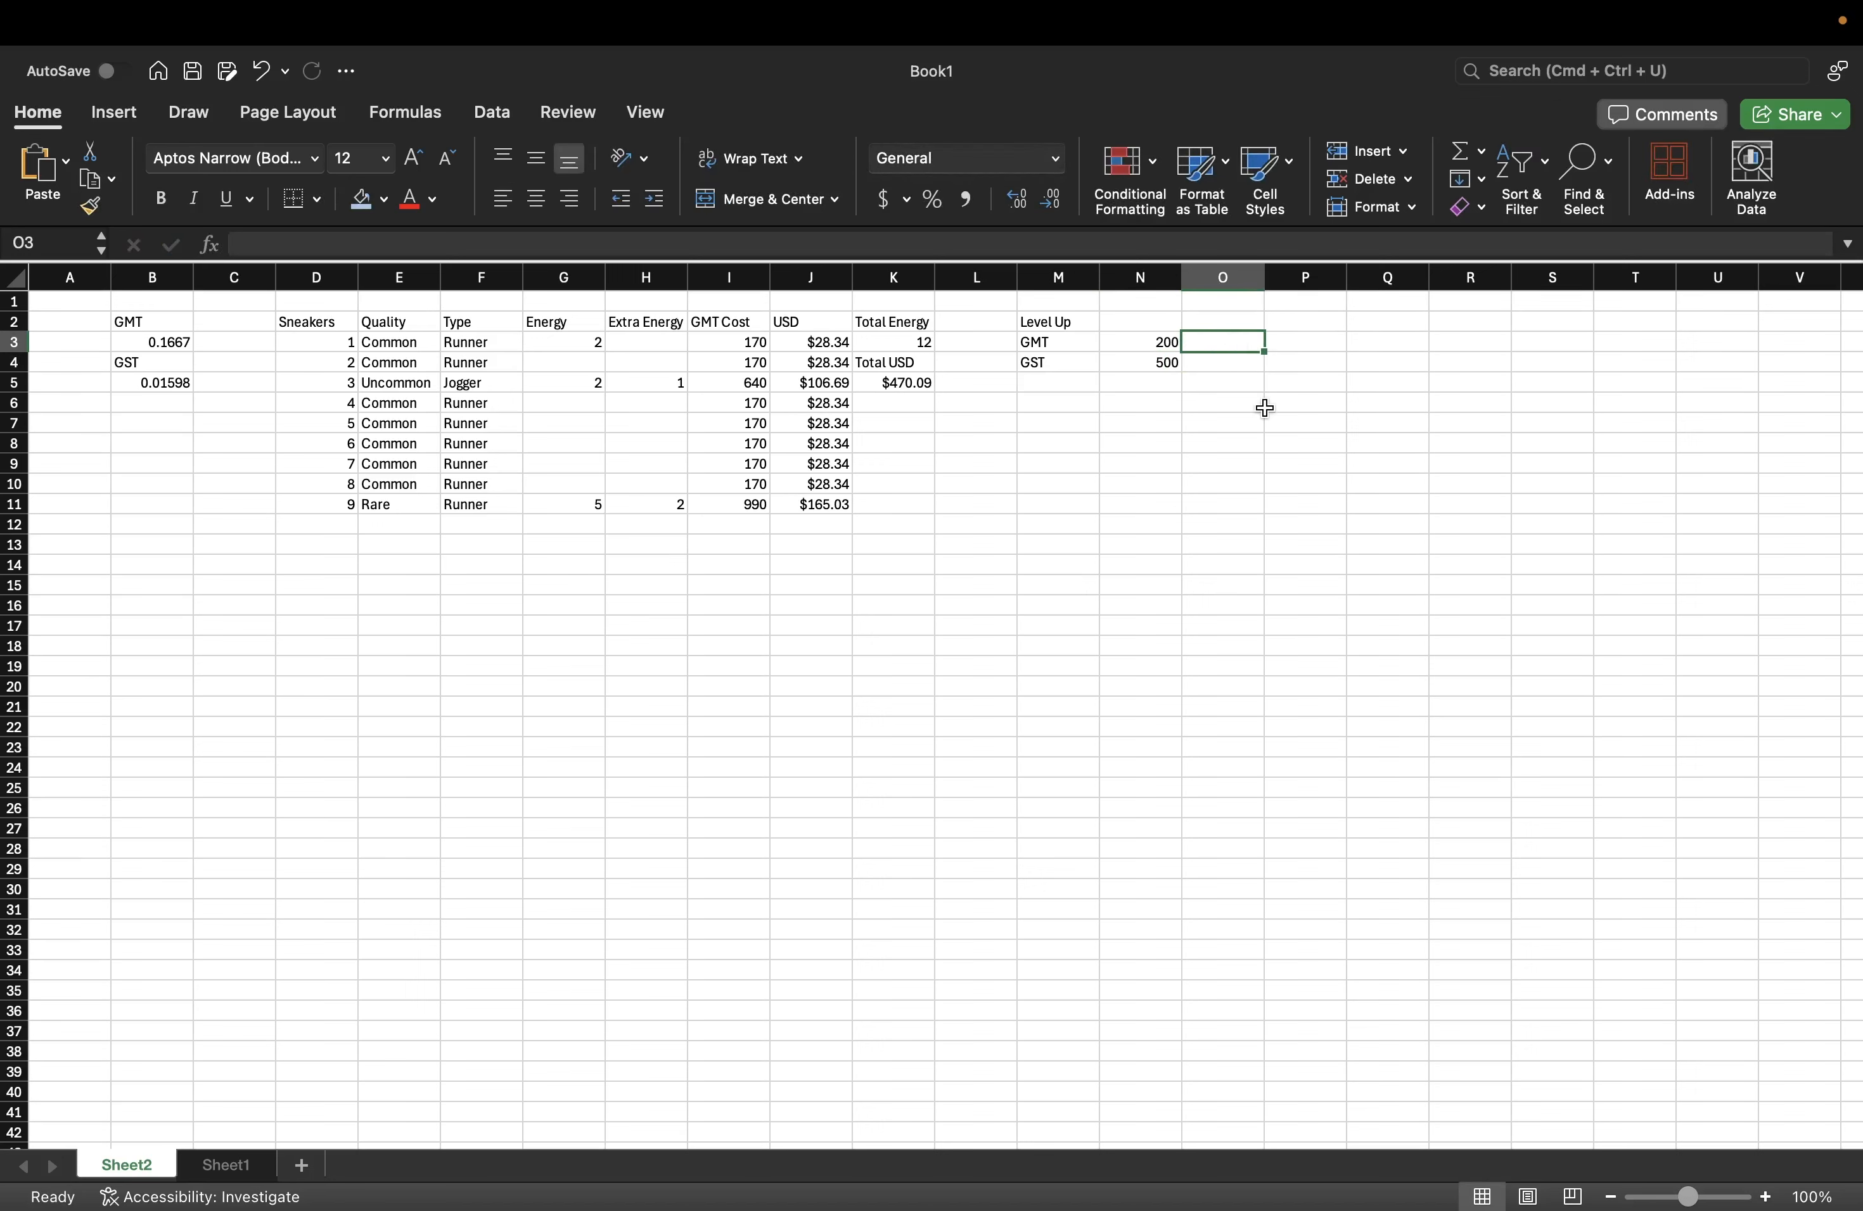
{"action": "type", "text": "=sum"}
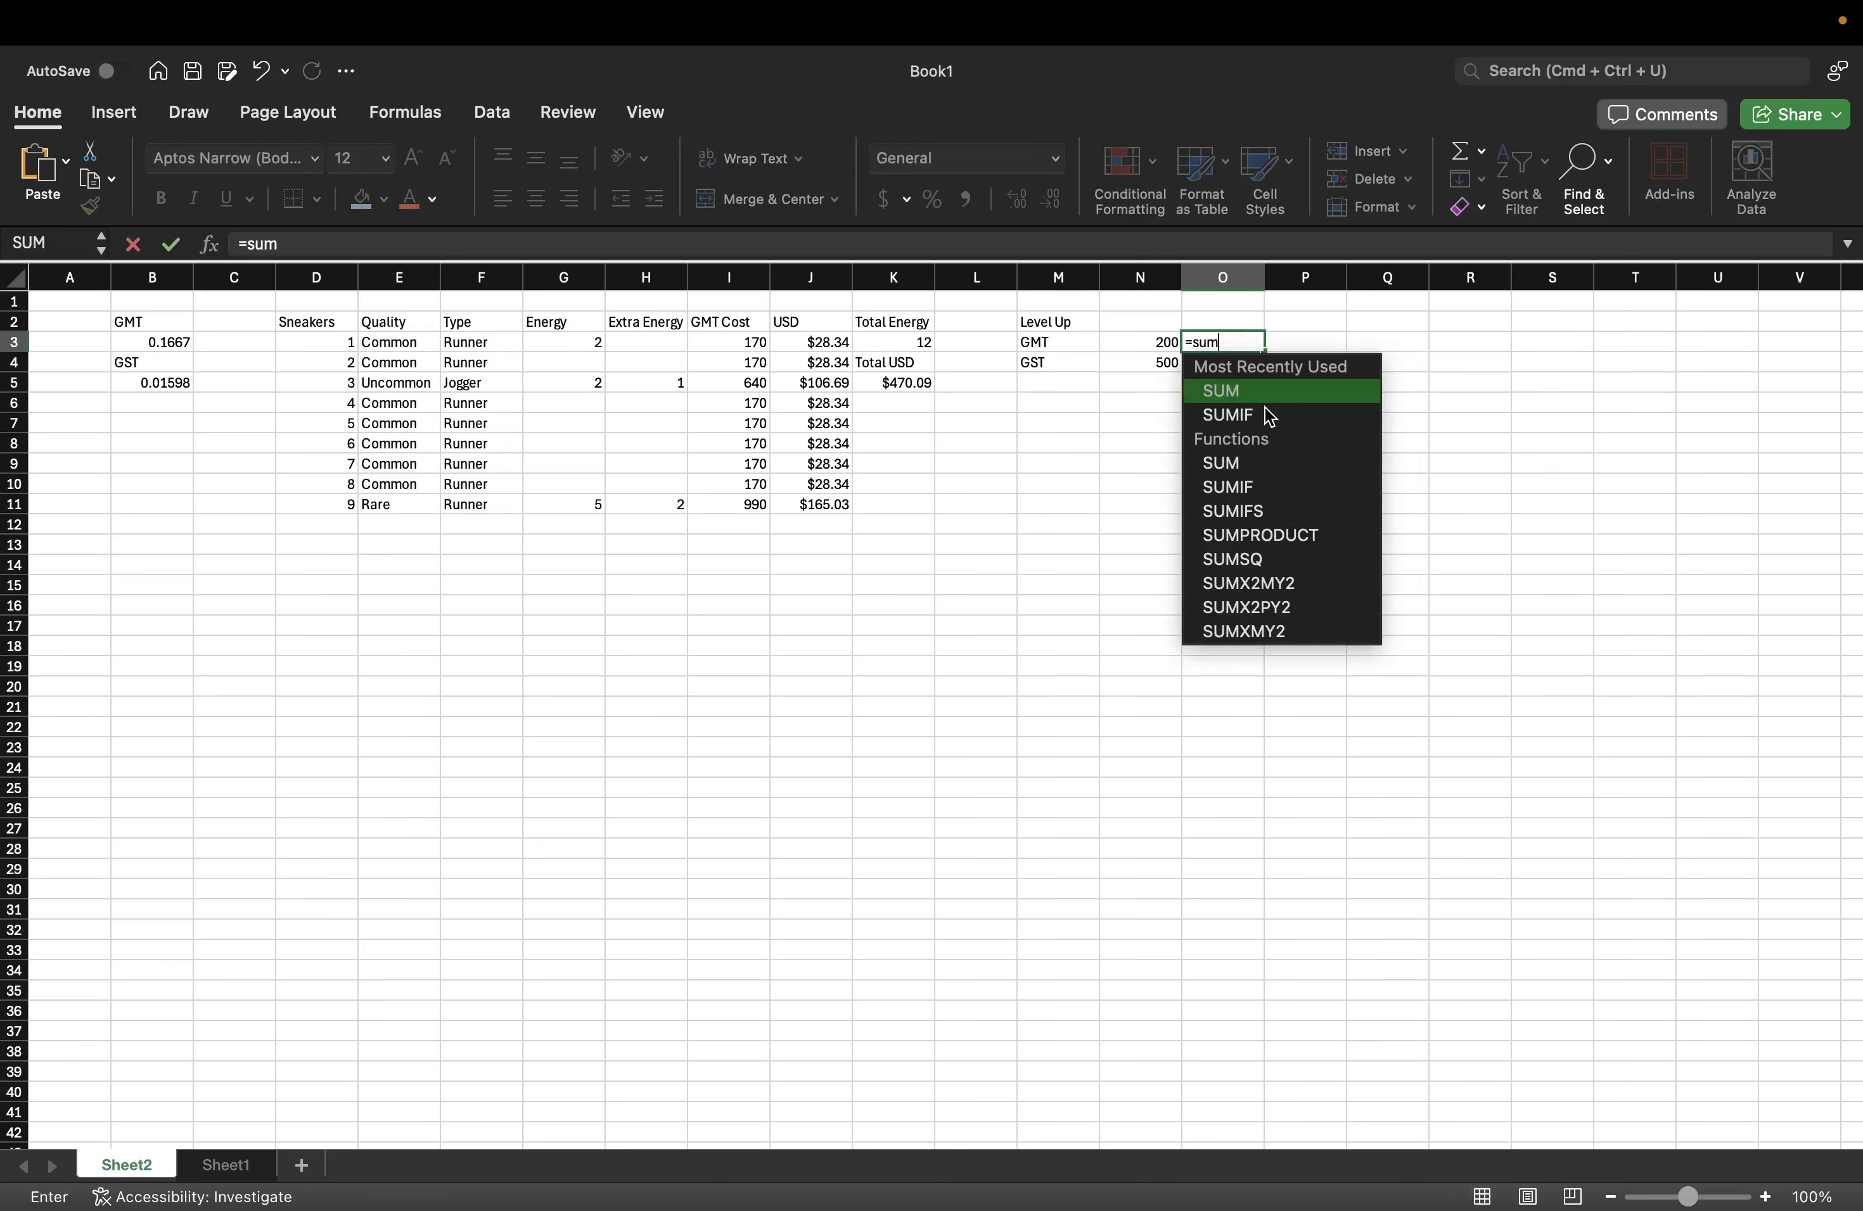
{"action": "double_click", "coordinate": [1260, 536]}
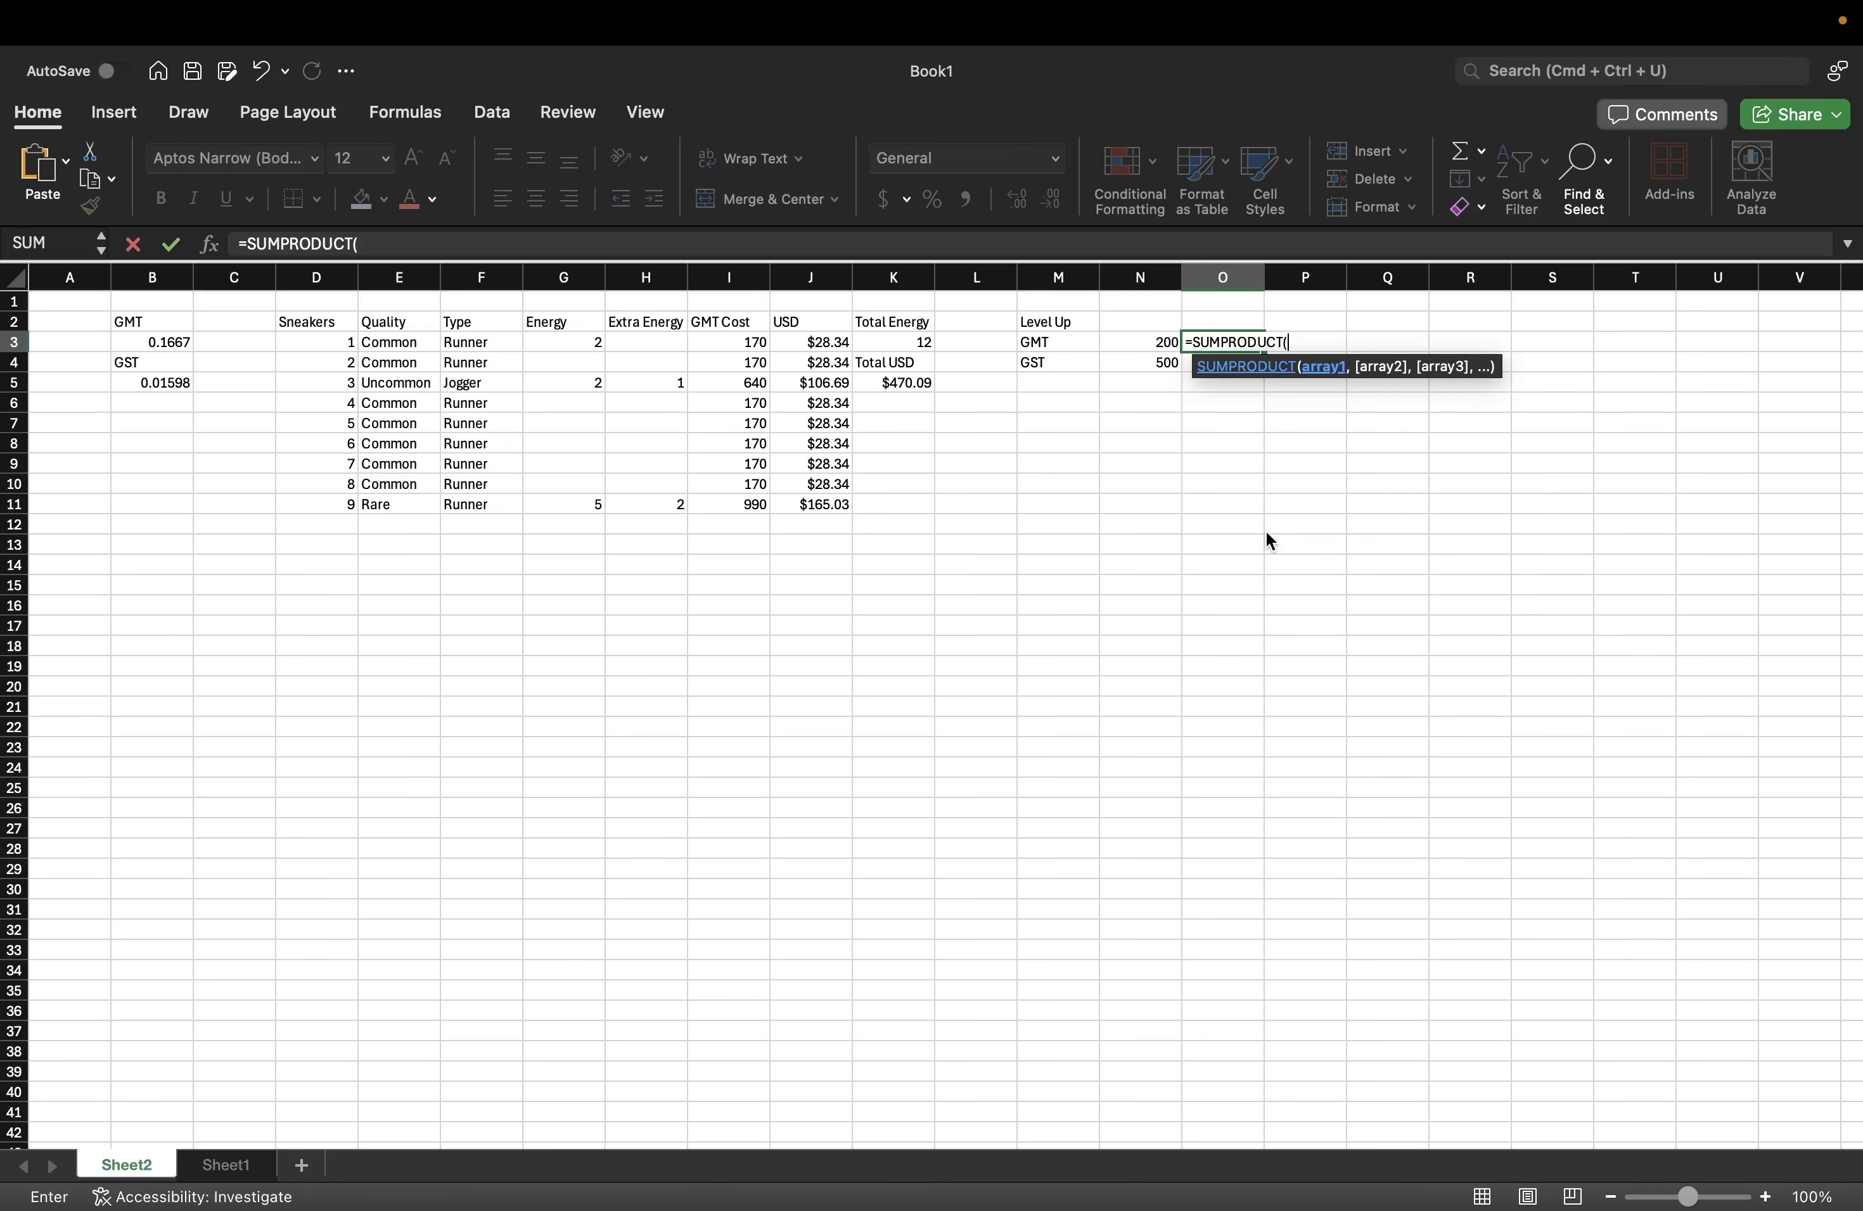
{"action": "left_click", "coordinate": [175, 342]}
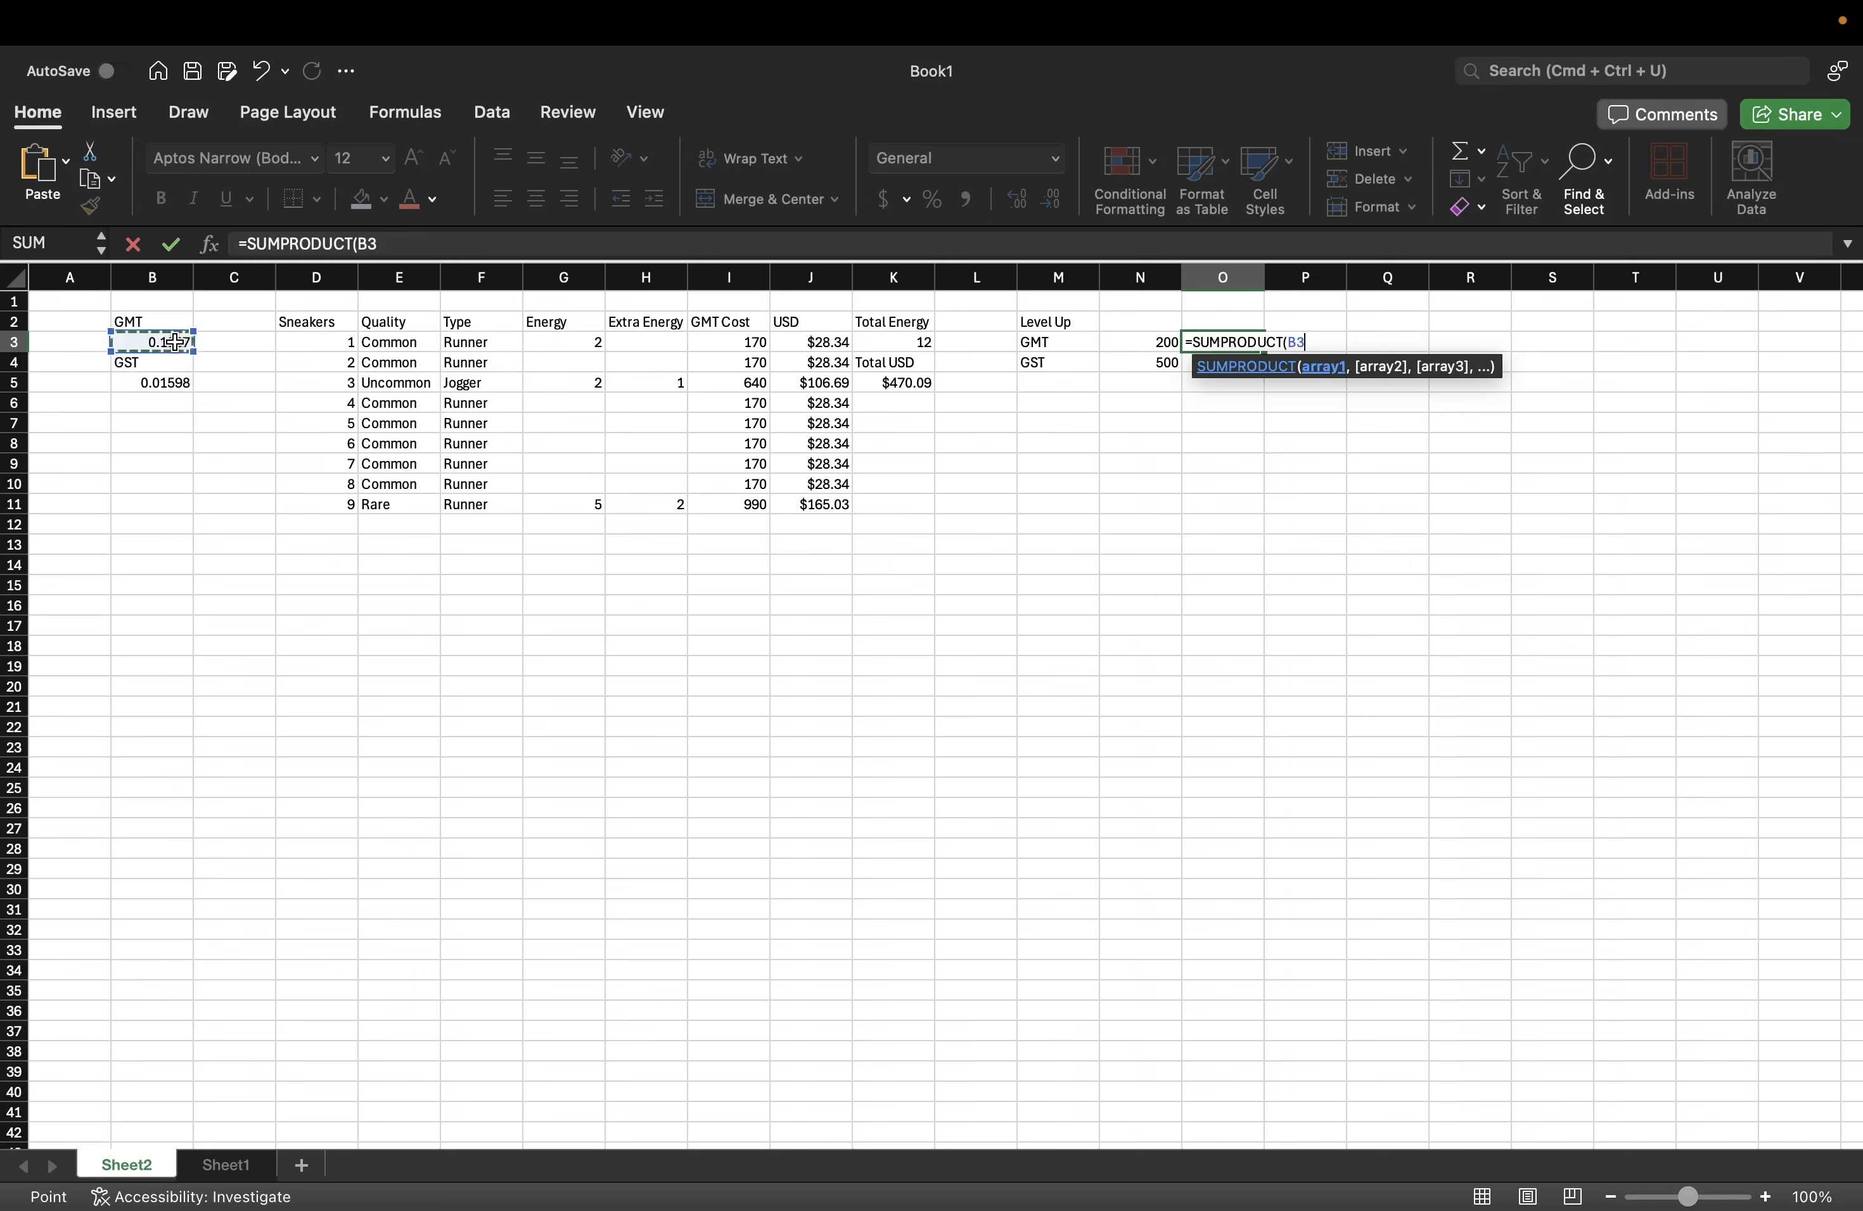
{"action": "type", "text": ","}
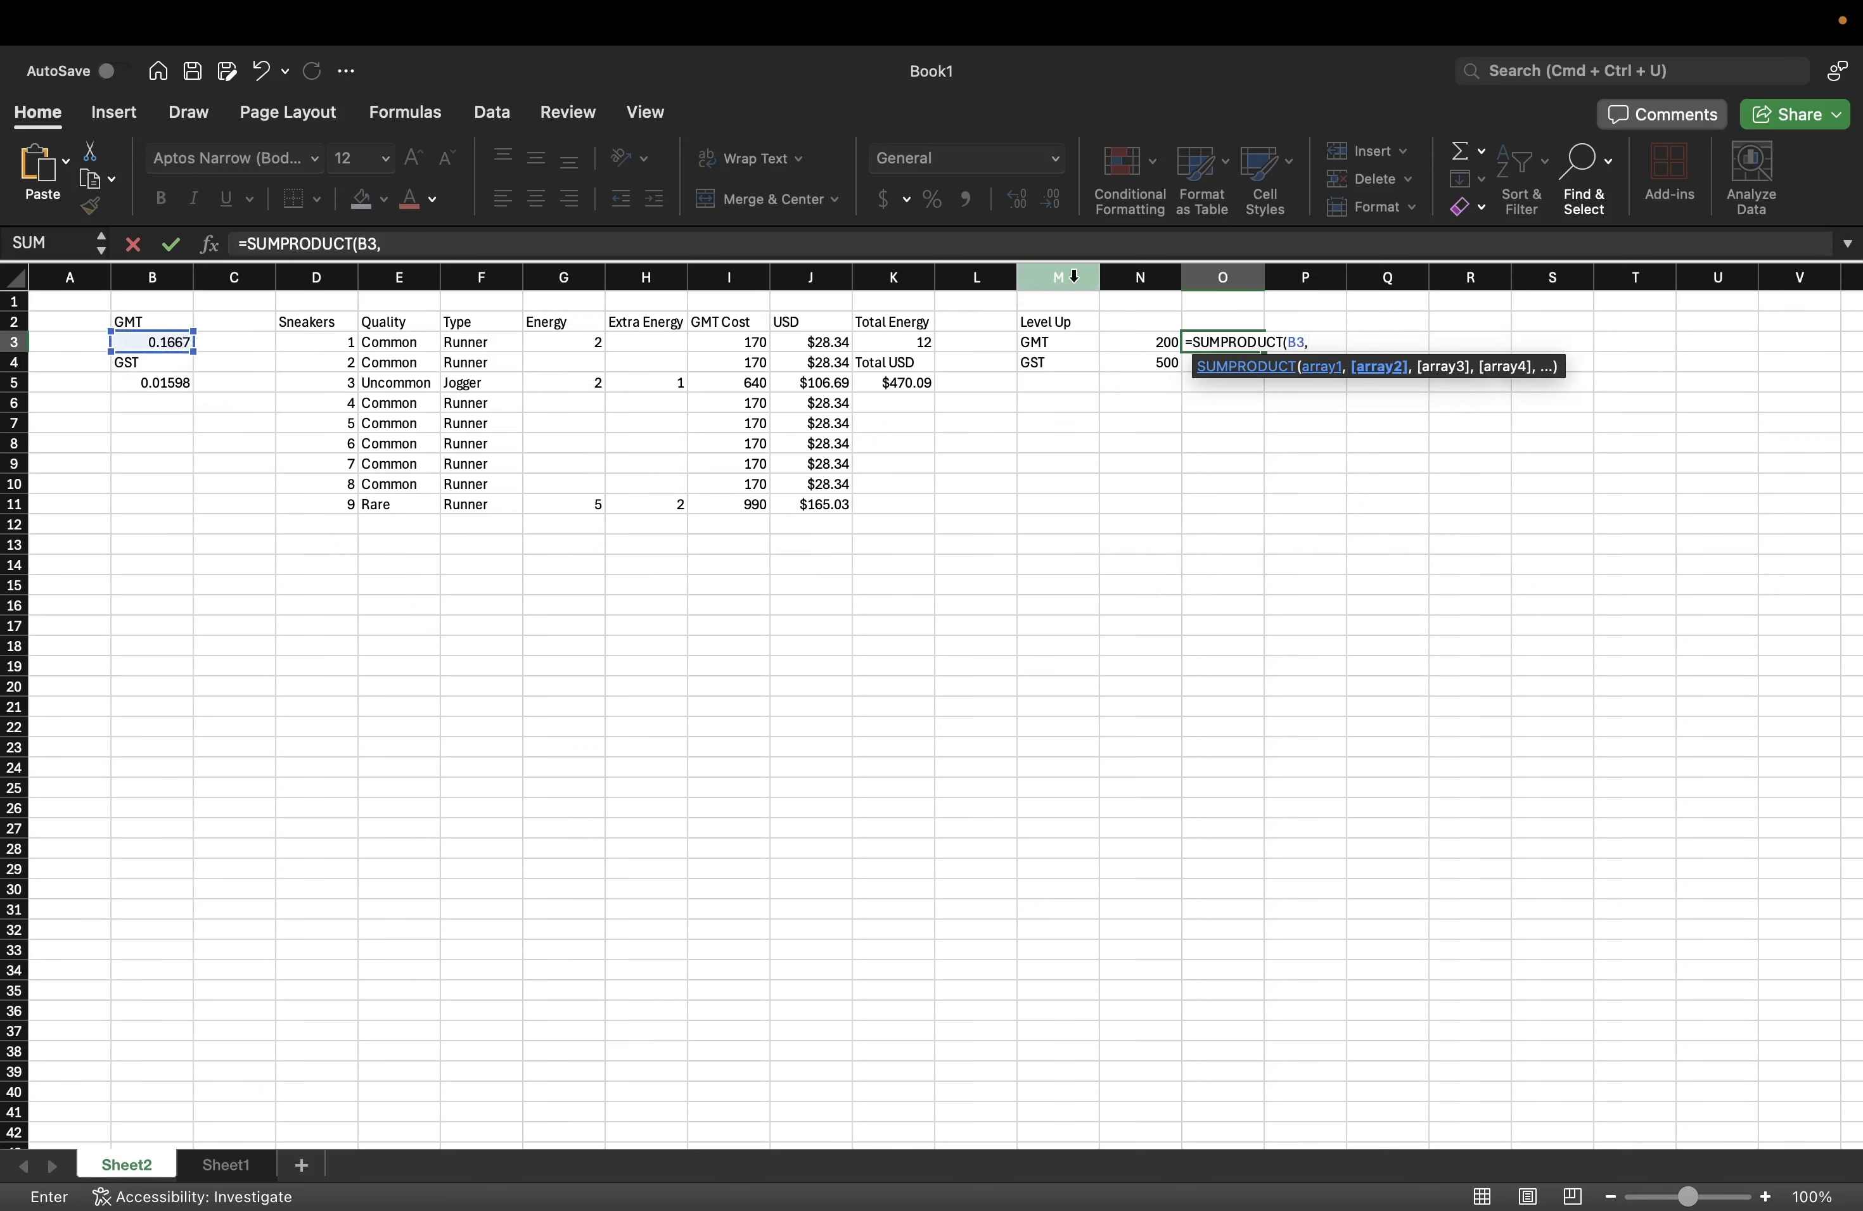
{"action": "left_click", "coordinate": [1152, 346]}
{"action": "key", "text": "Return"}
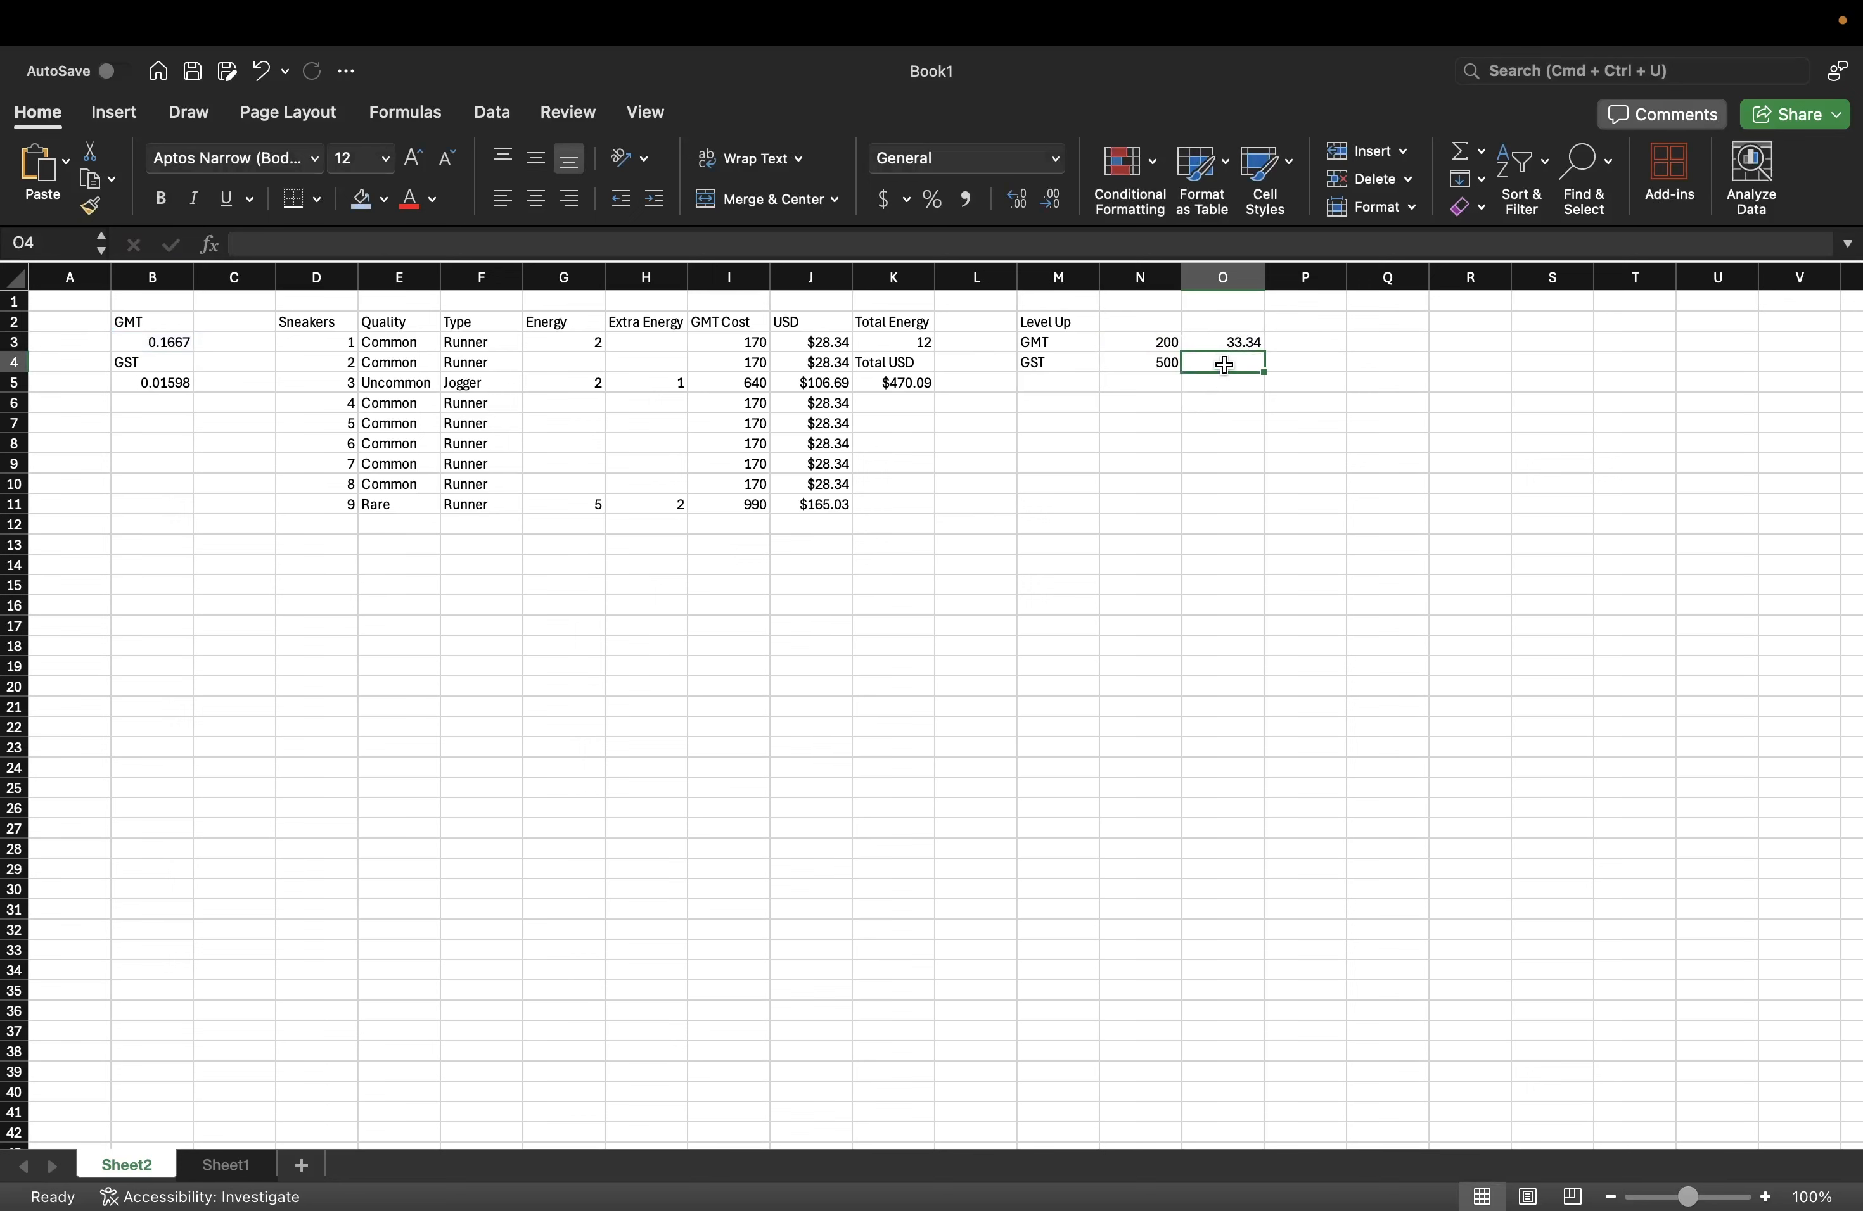
- Convert the level-up GST cost to USD in O4 using the GST price: =SUMPRODUCT(B5,N4)
{"action": "type", "text": "=sum"}
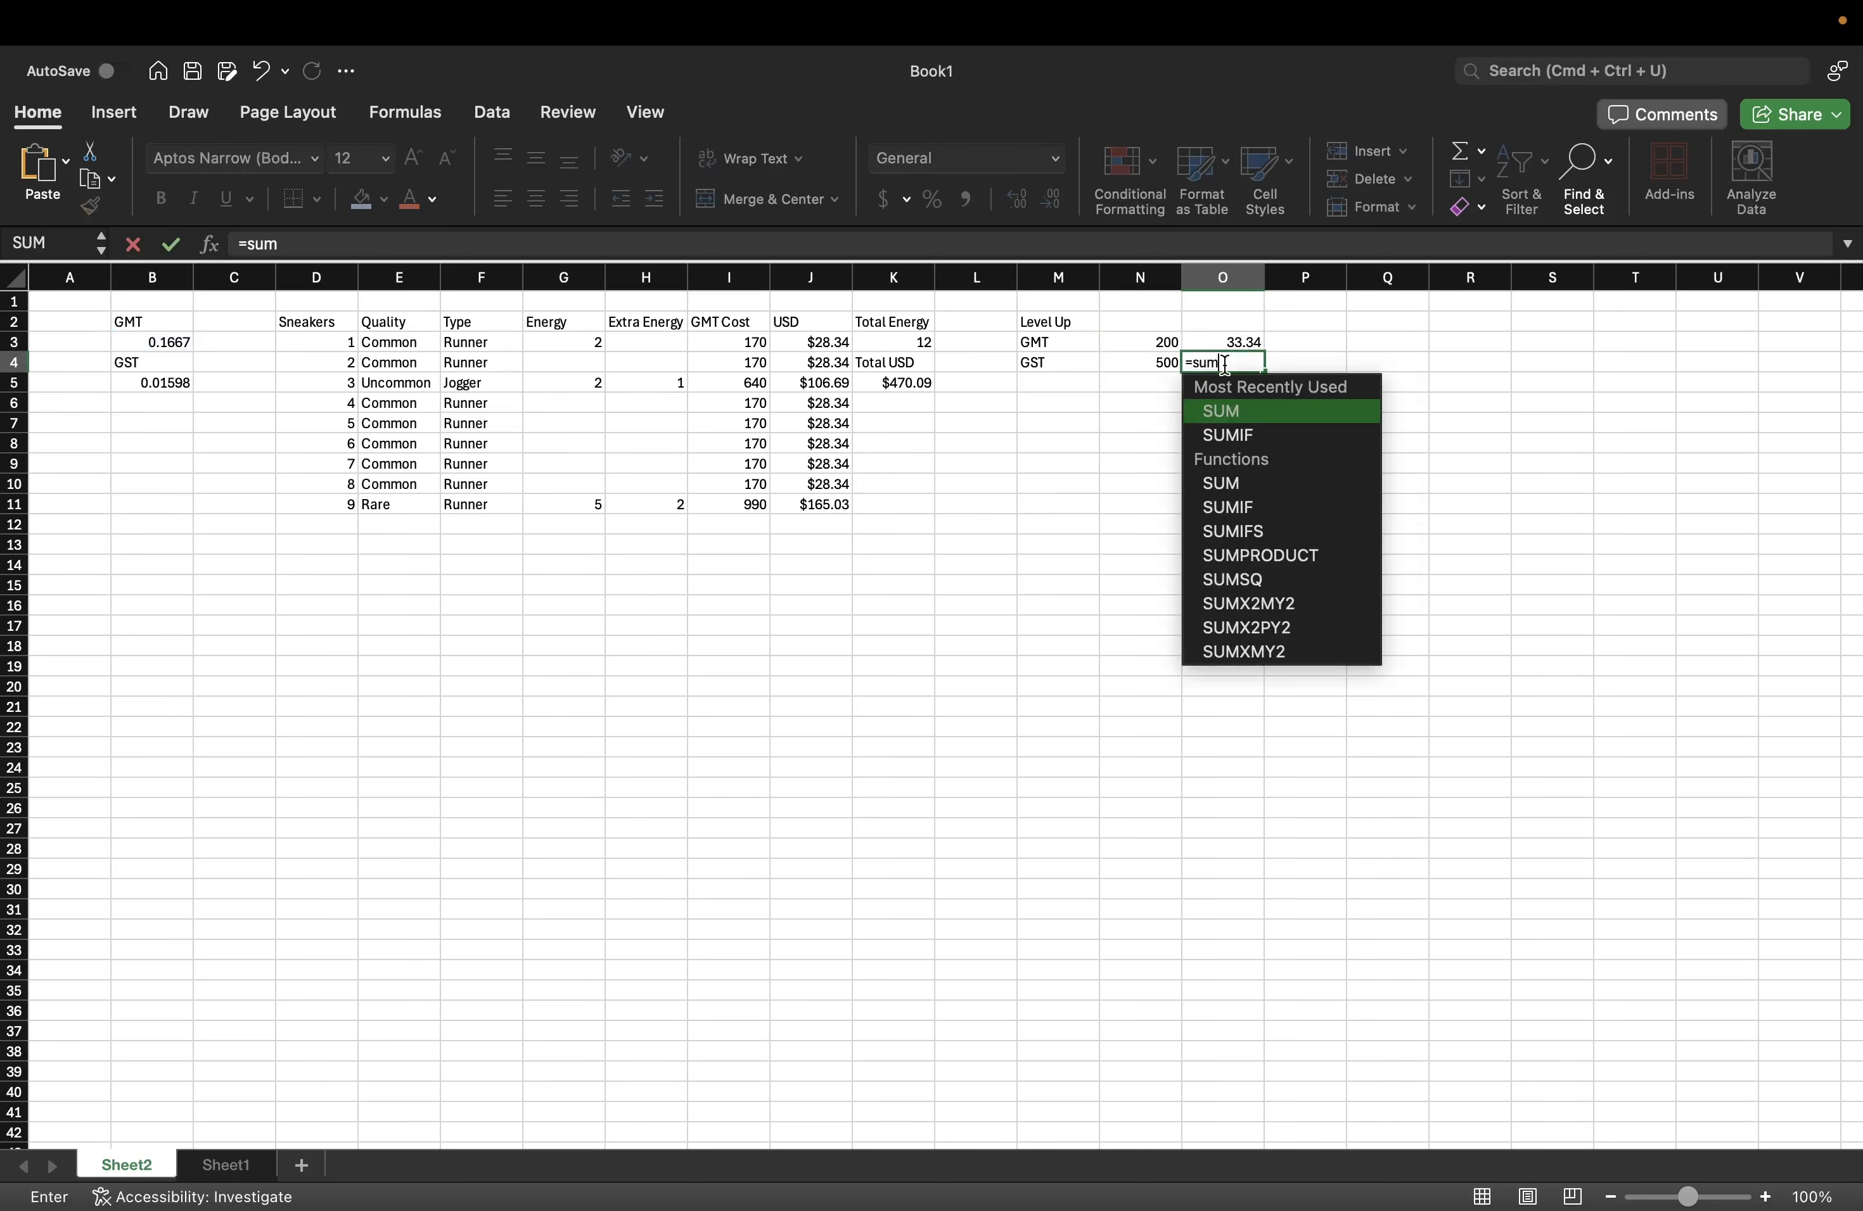
{"action": "double_click", "coordinate": [1286, 557]}
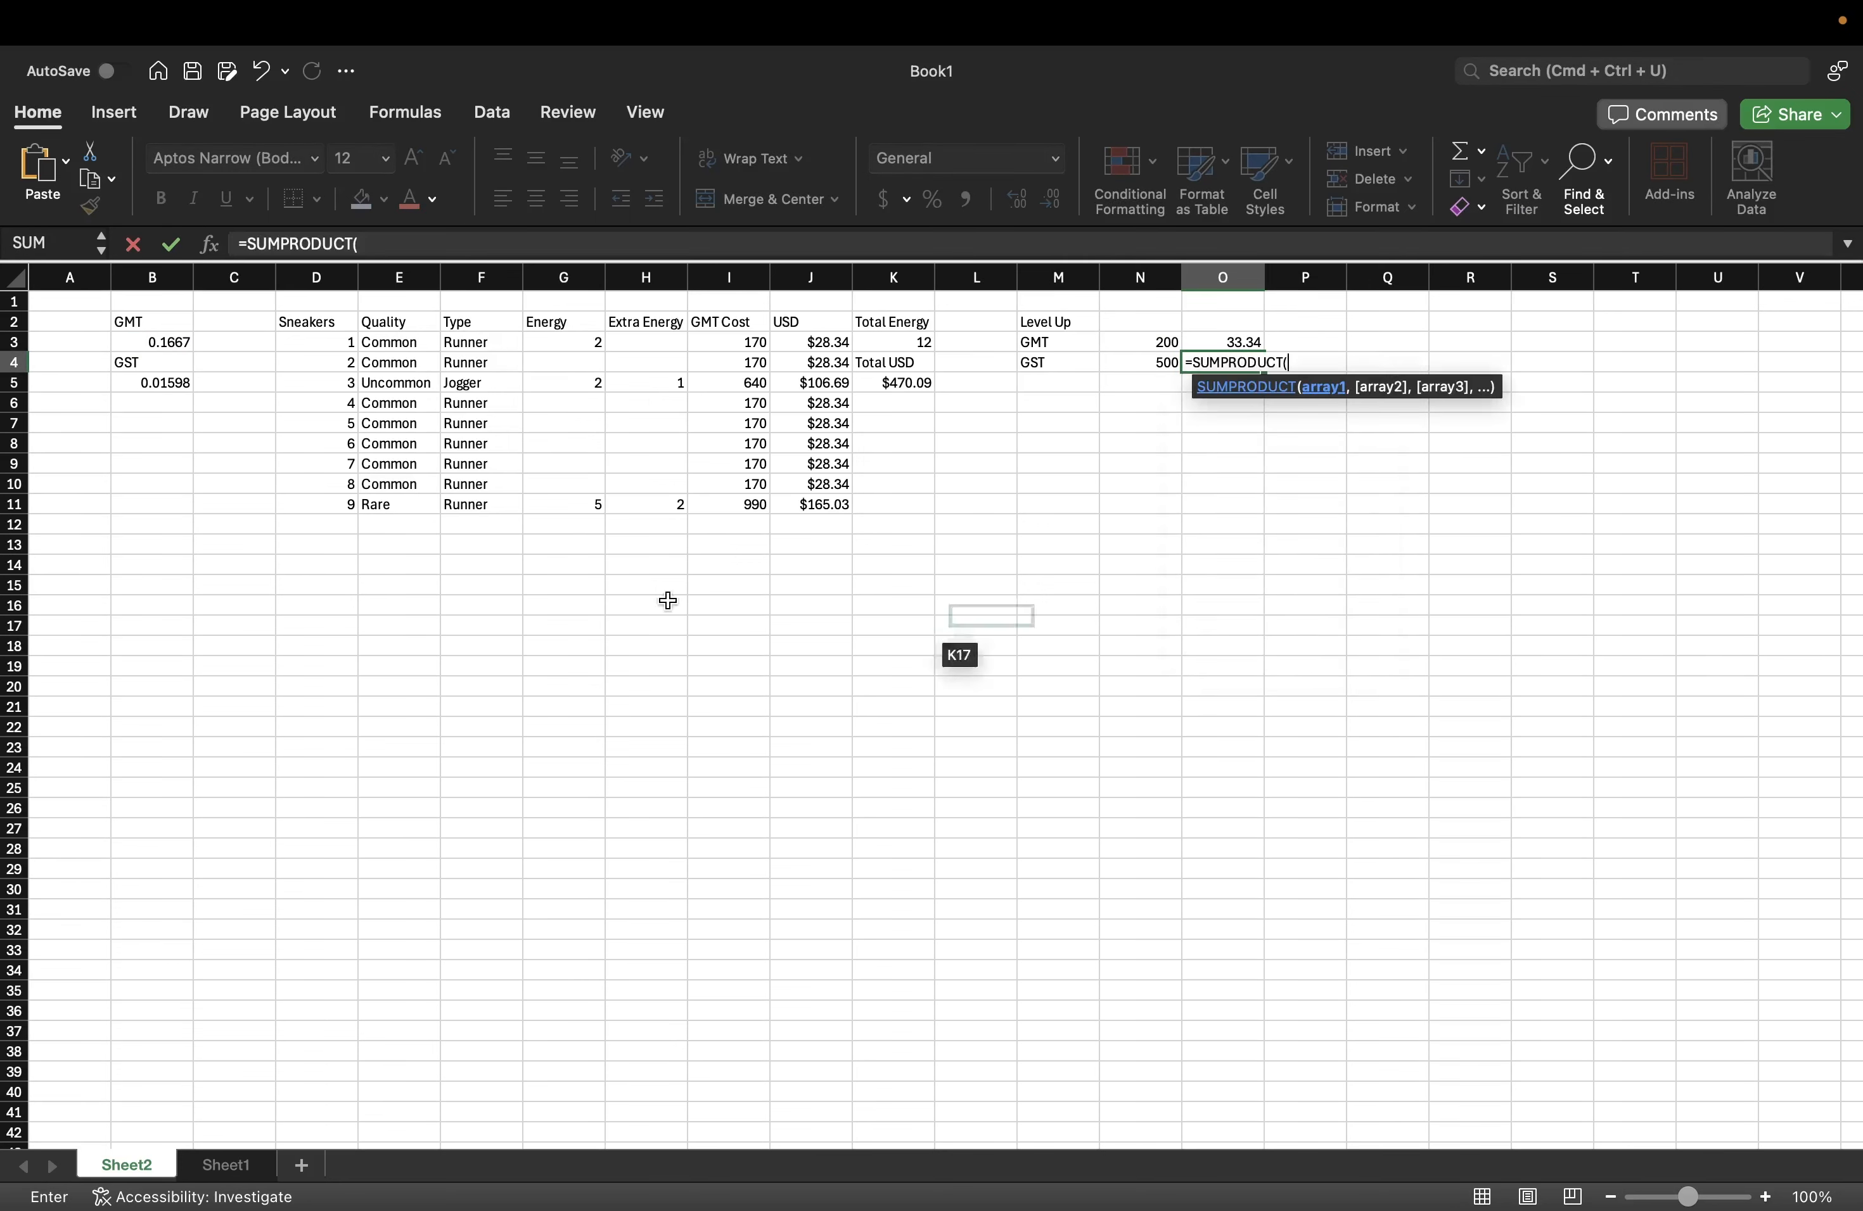
{"action": "left_click", "coordinate": [150, 384]}
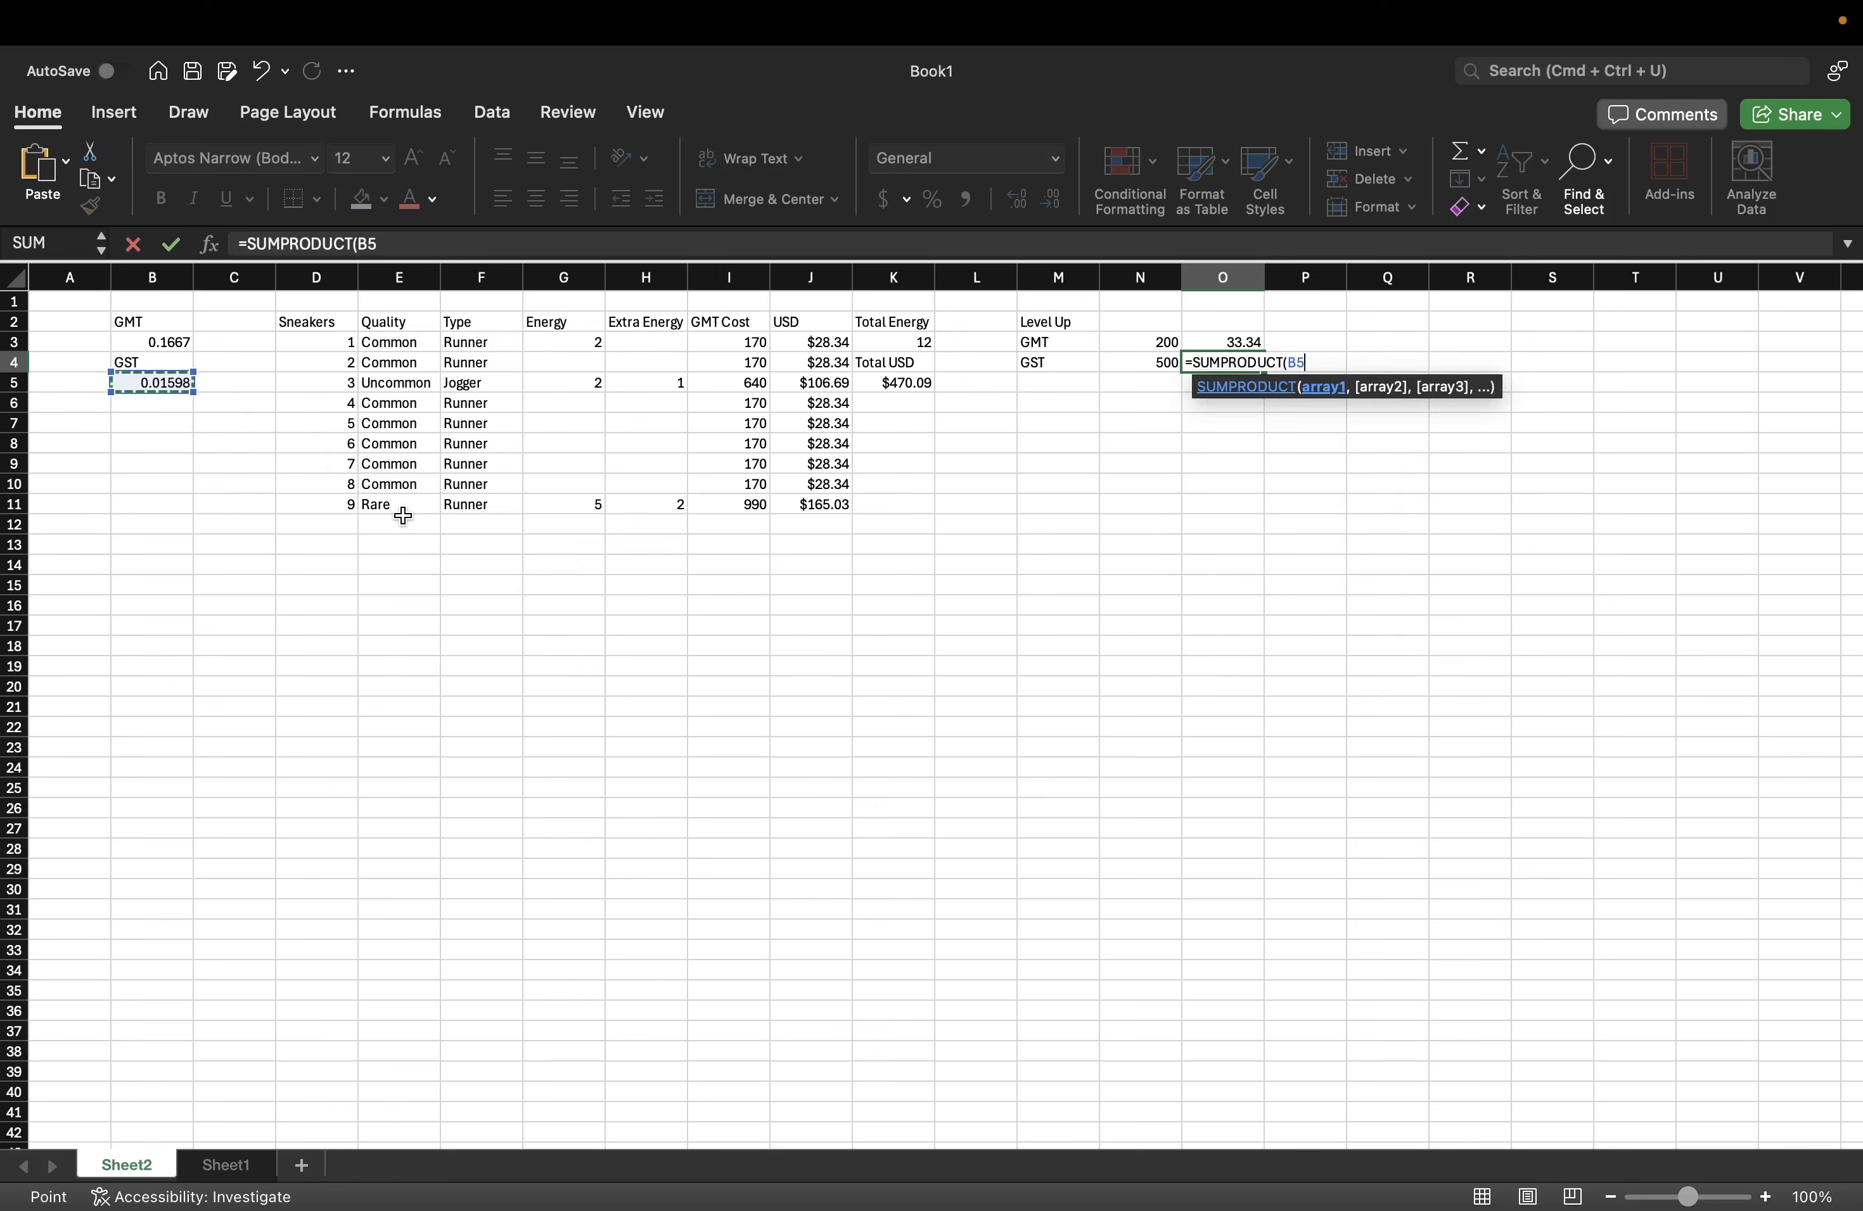
{"action": "type", "text": ","}
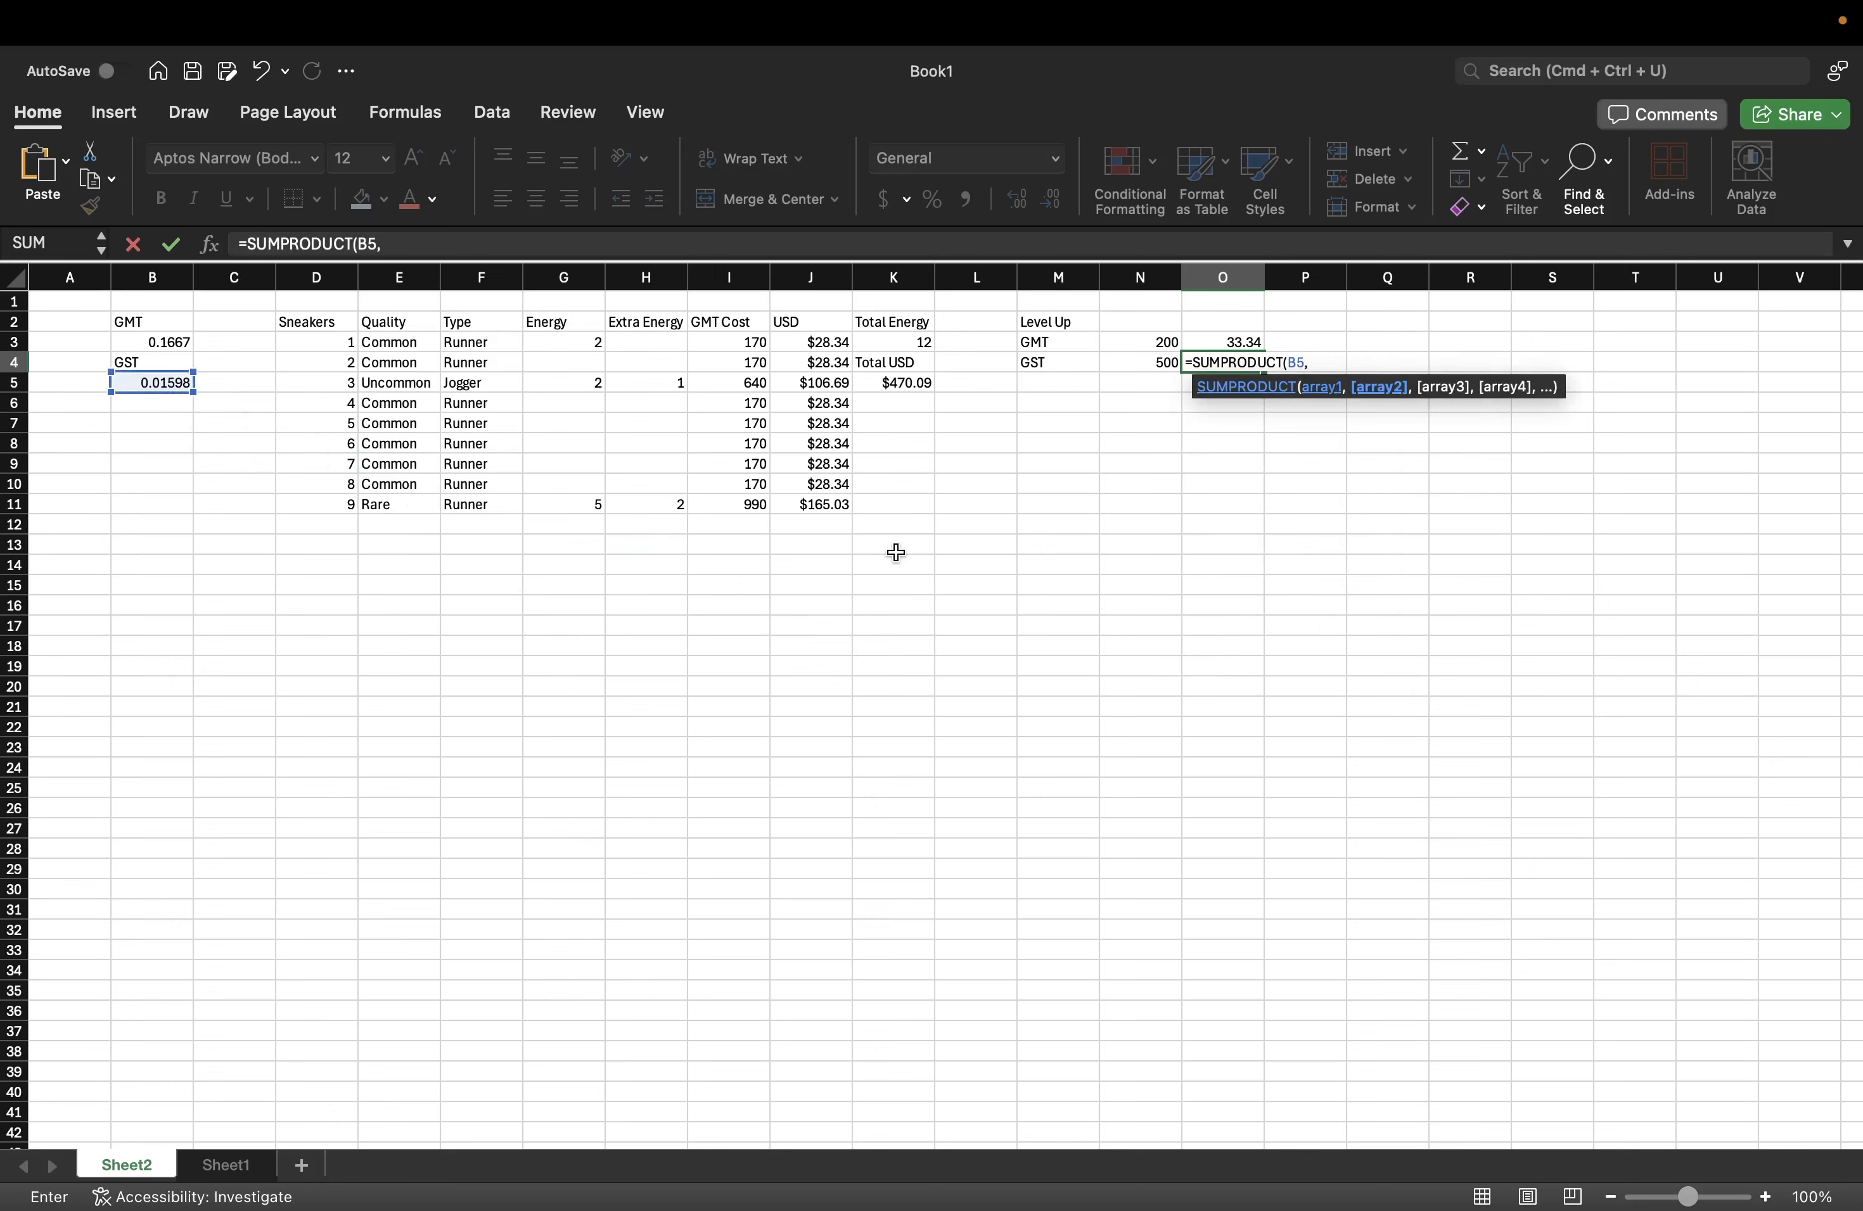
{"action": "left_click", "coordinate": [1141, 365]}
{"action": "key", "text": "Return"}
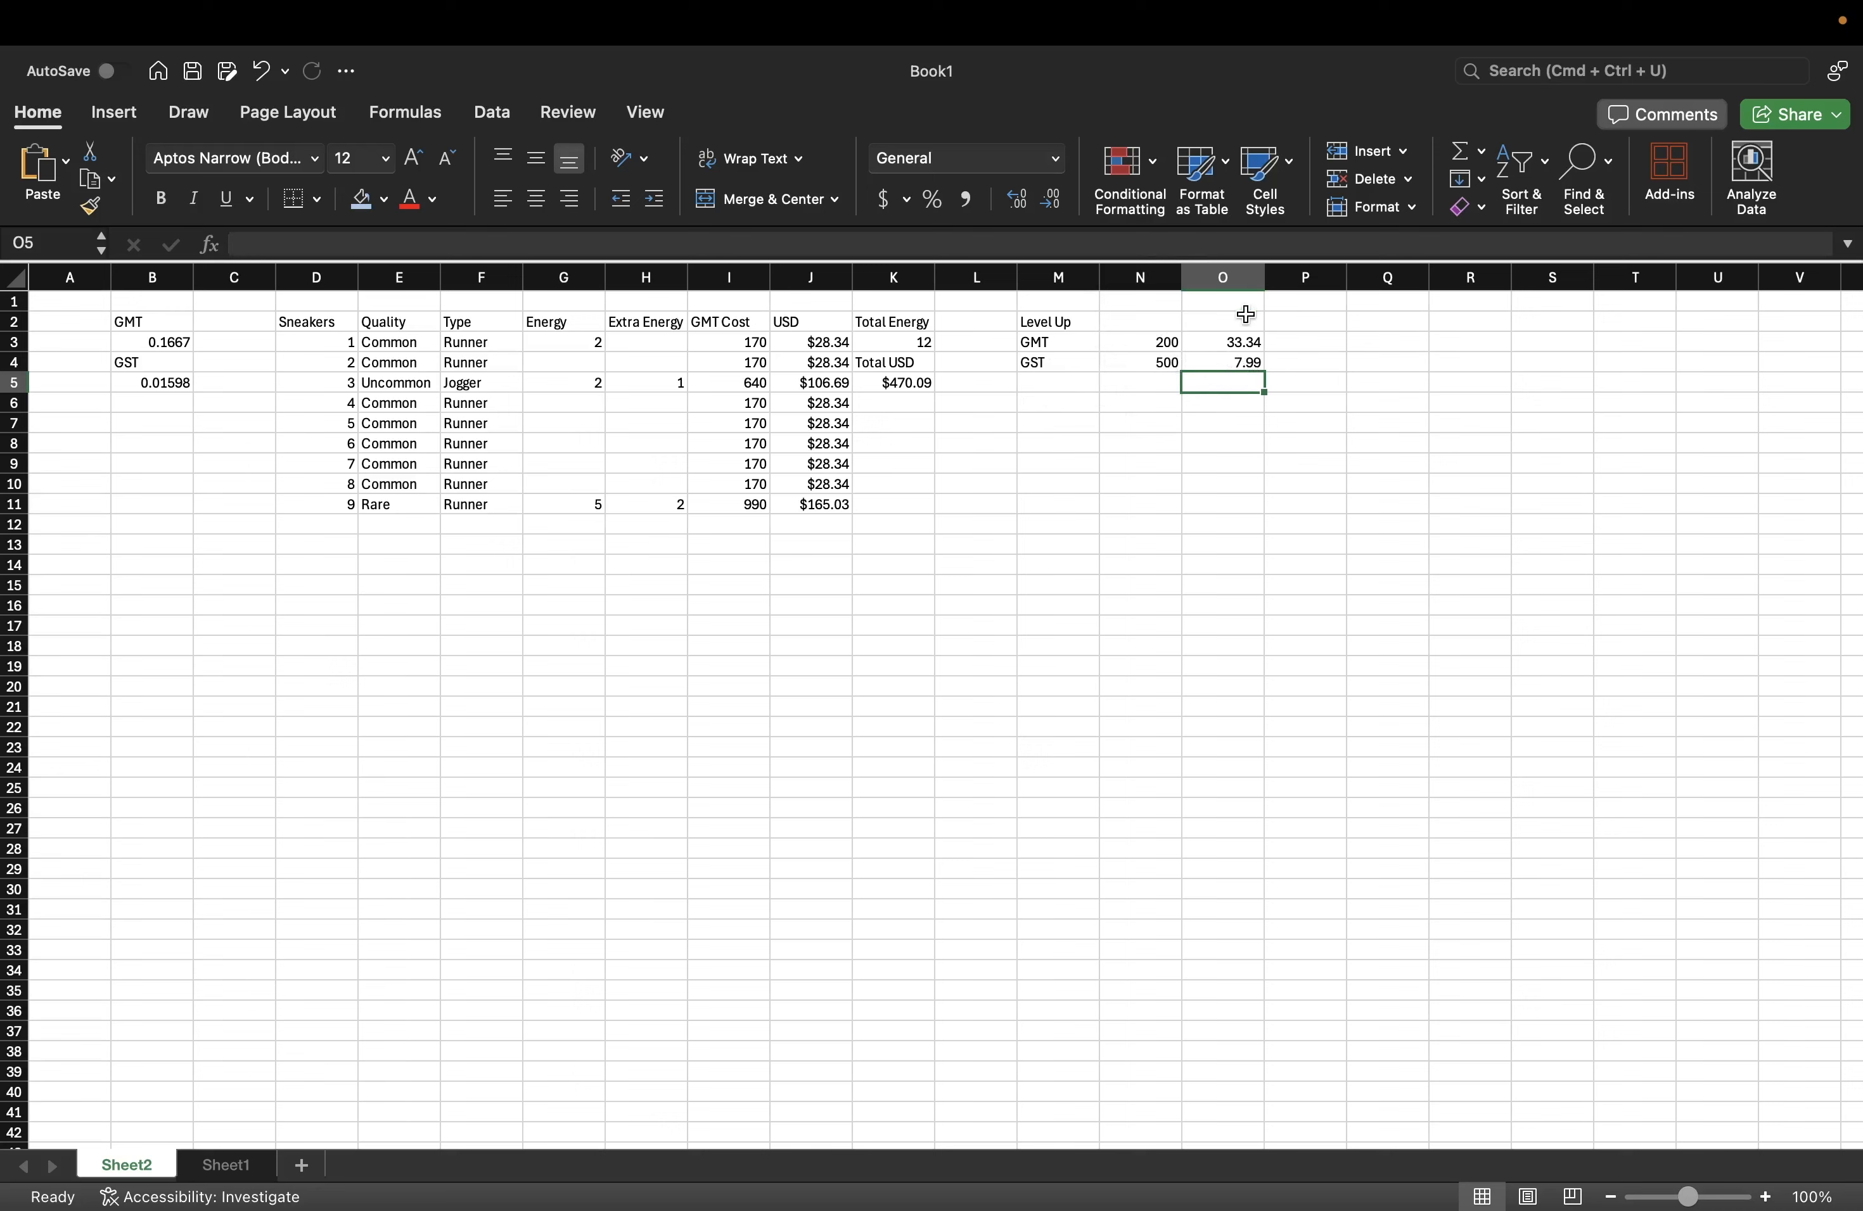
- Format the GMT level-up cost in O3 as Currency with the $ symbol and two decimal places
{"action": "left_click", "coordinate": [1228, 365]}
{"action": "left_click", "coordinate": [1228, 343]}
{"action": "right_click", "coordinate": [1228, 343]}
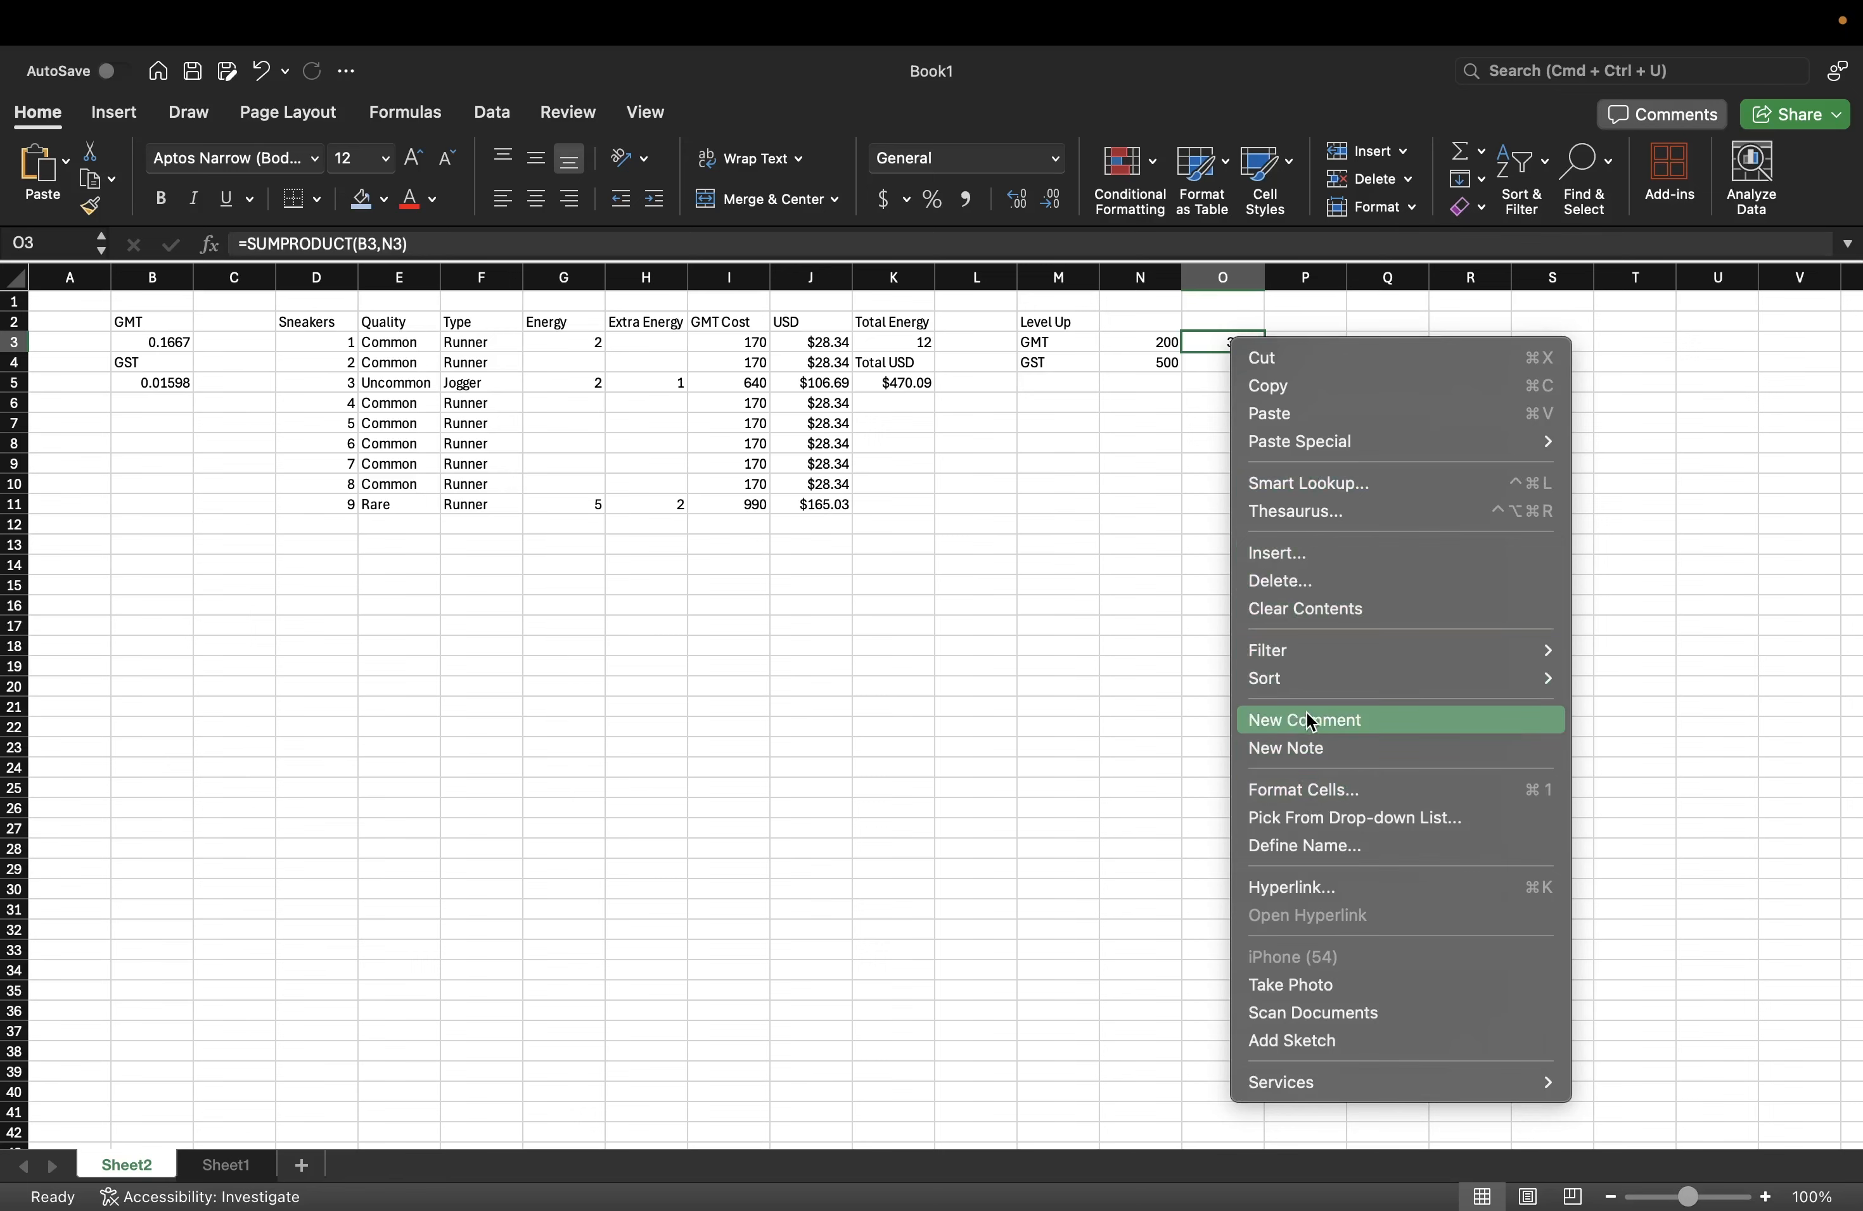
{"action": "left_click", "coordinate": [1308, 796]}
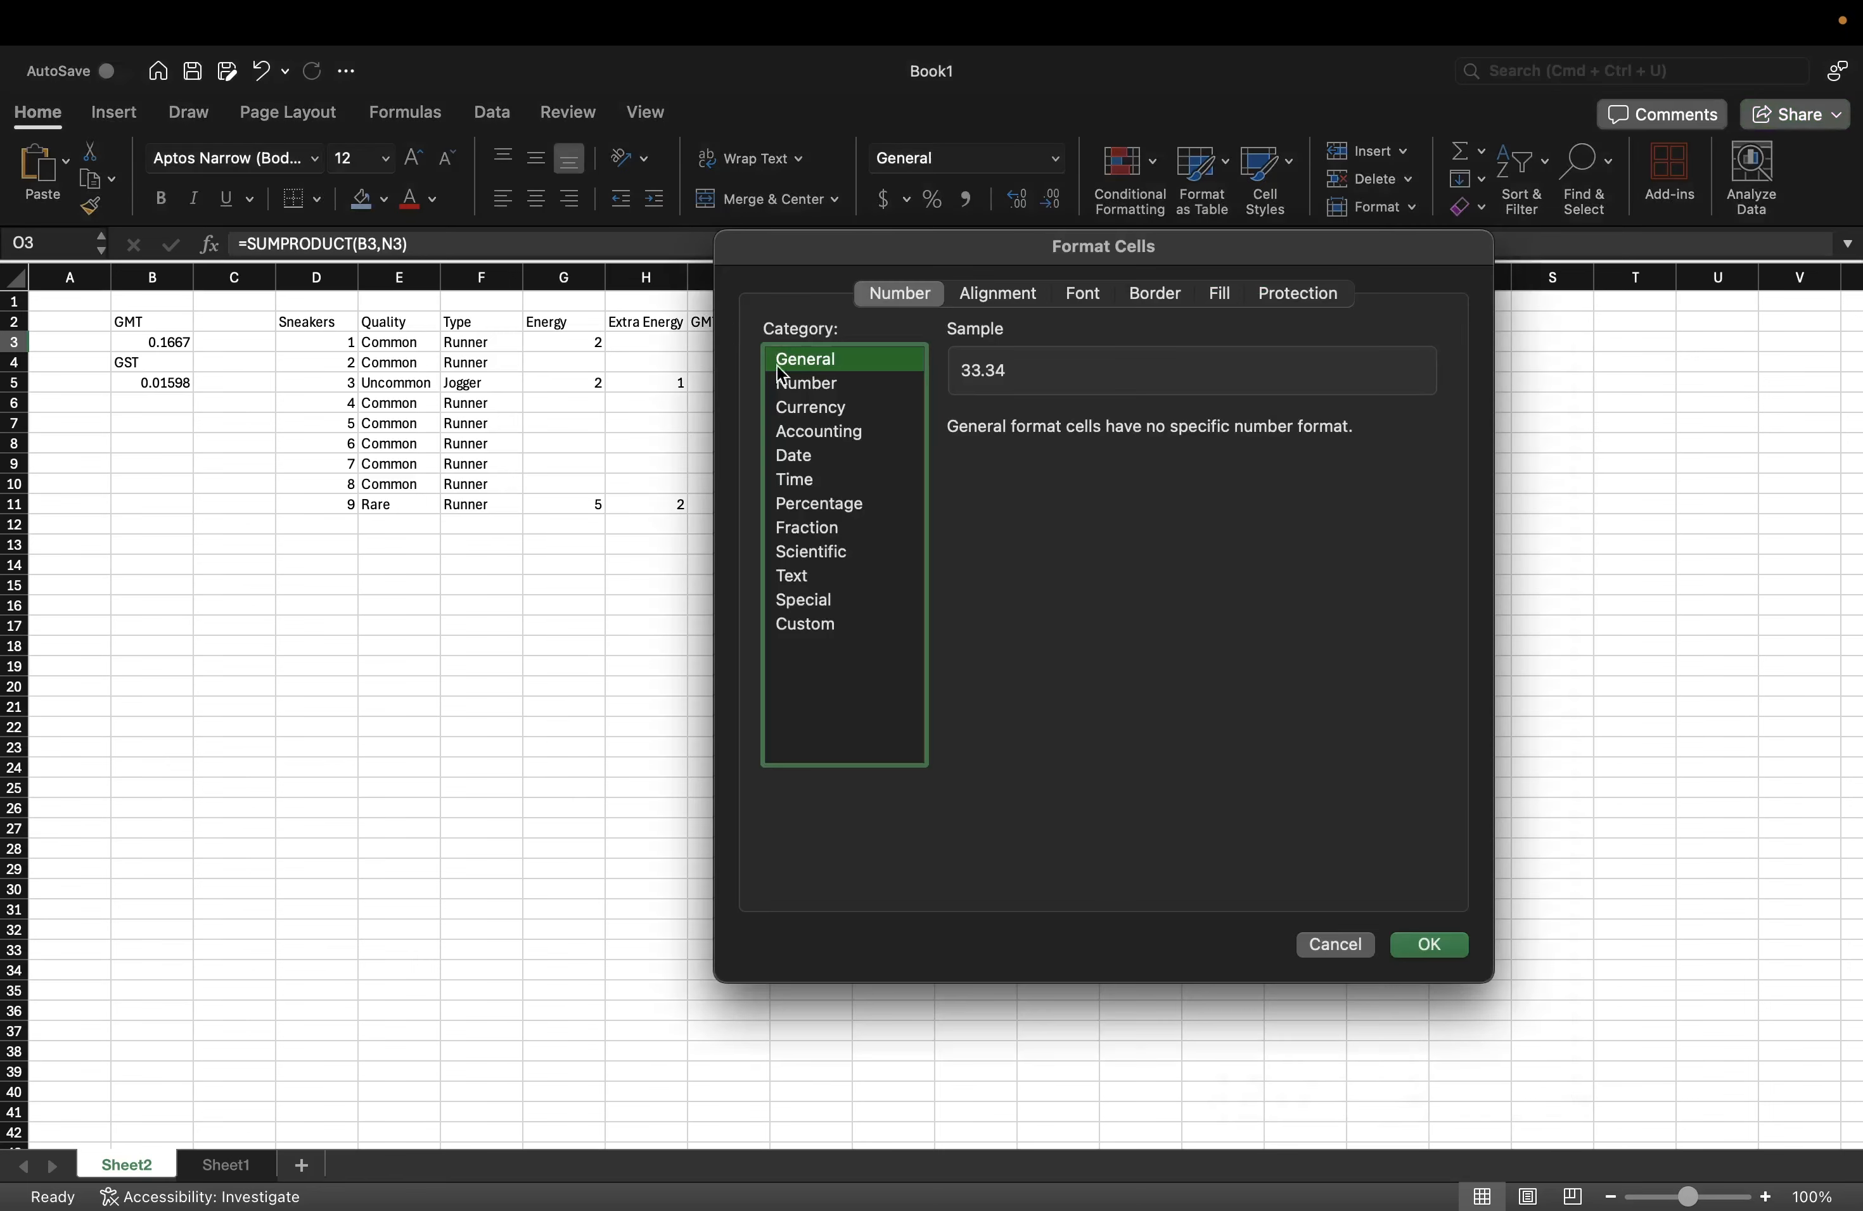
{"action": "left_click", "coordinate": [810, 406]}
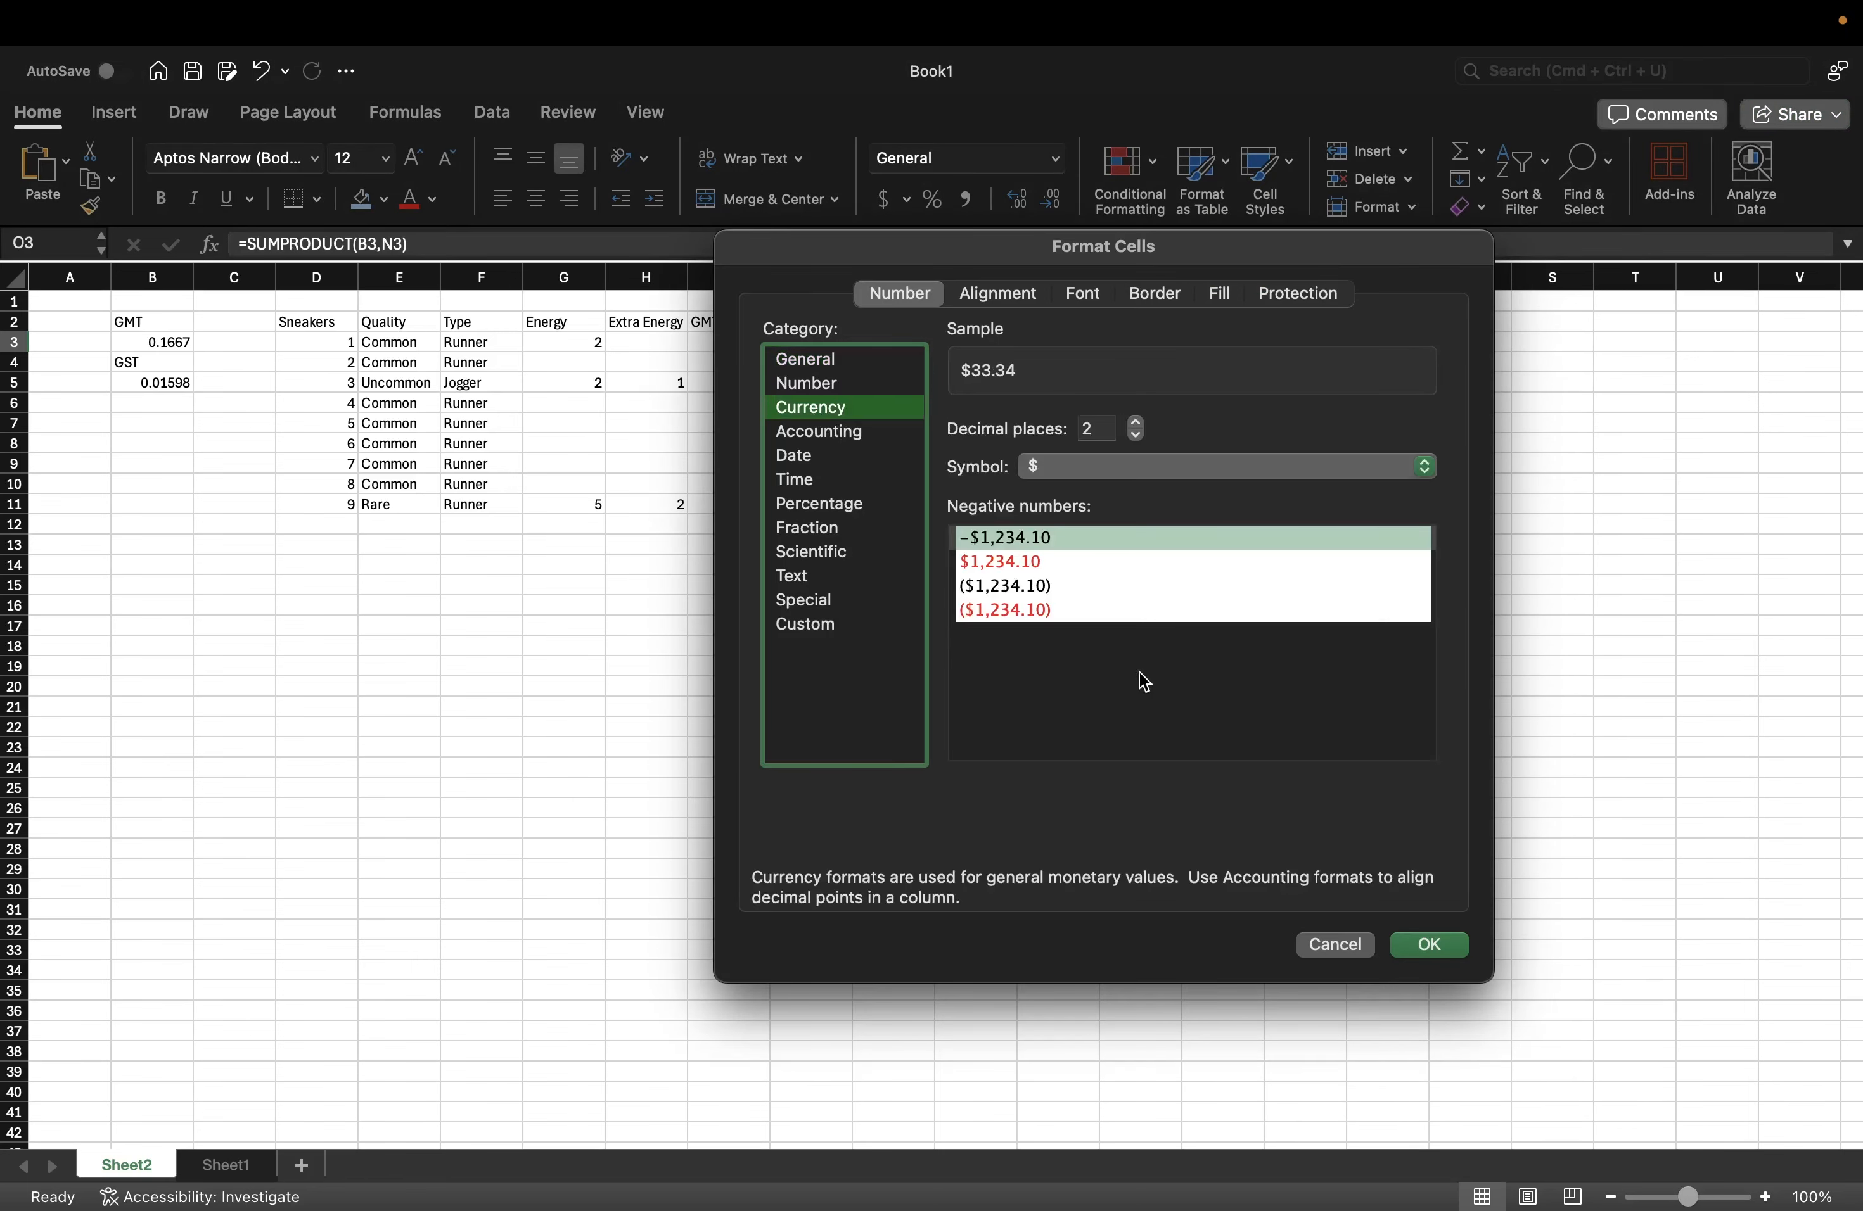
{"action": "left_click", "coordinate": [1426, 944]}
- Apply the Currency format with $ and two decimals to the GST level-up cost in O4
{"action": "left_click", "coordinate": [1236, 364]}
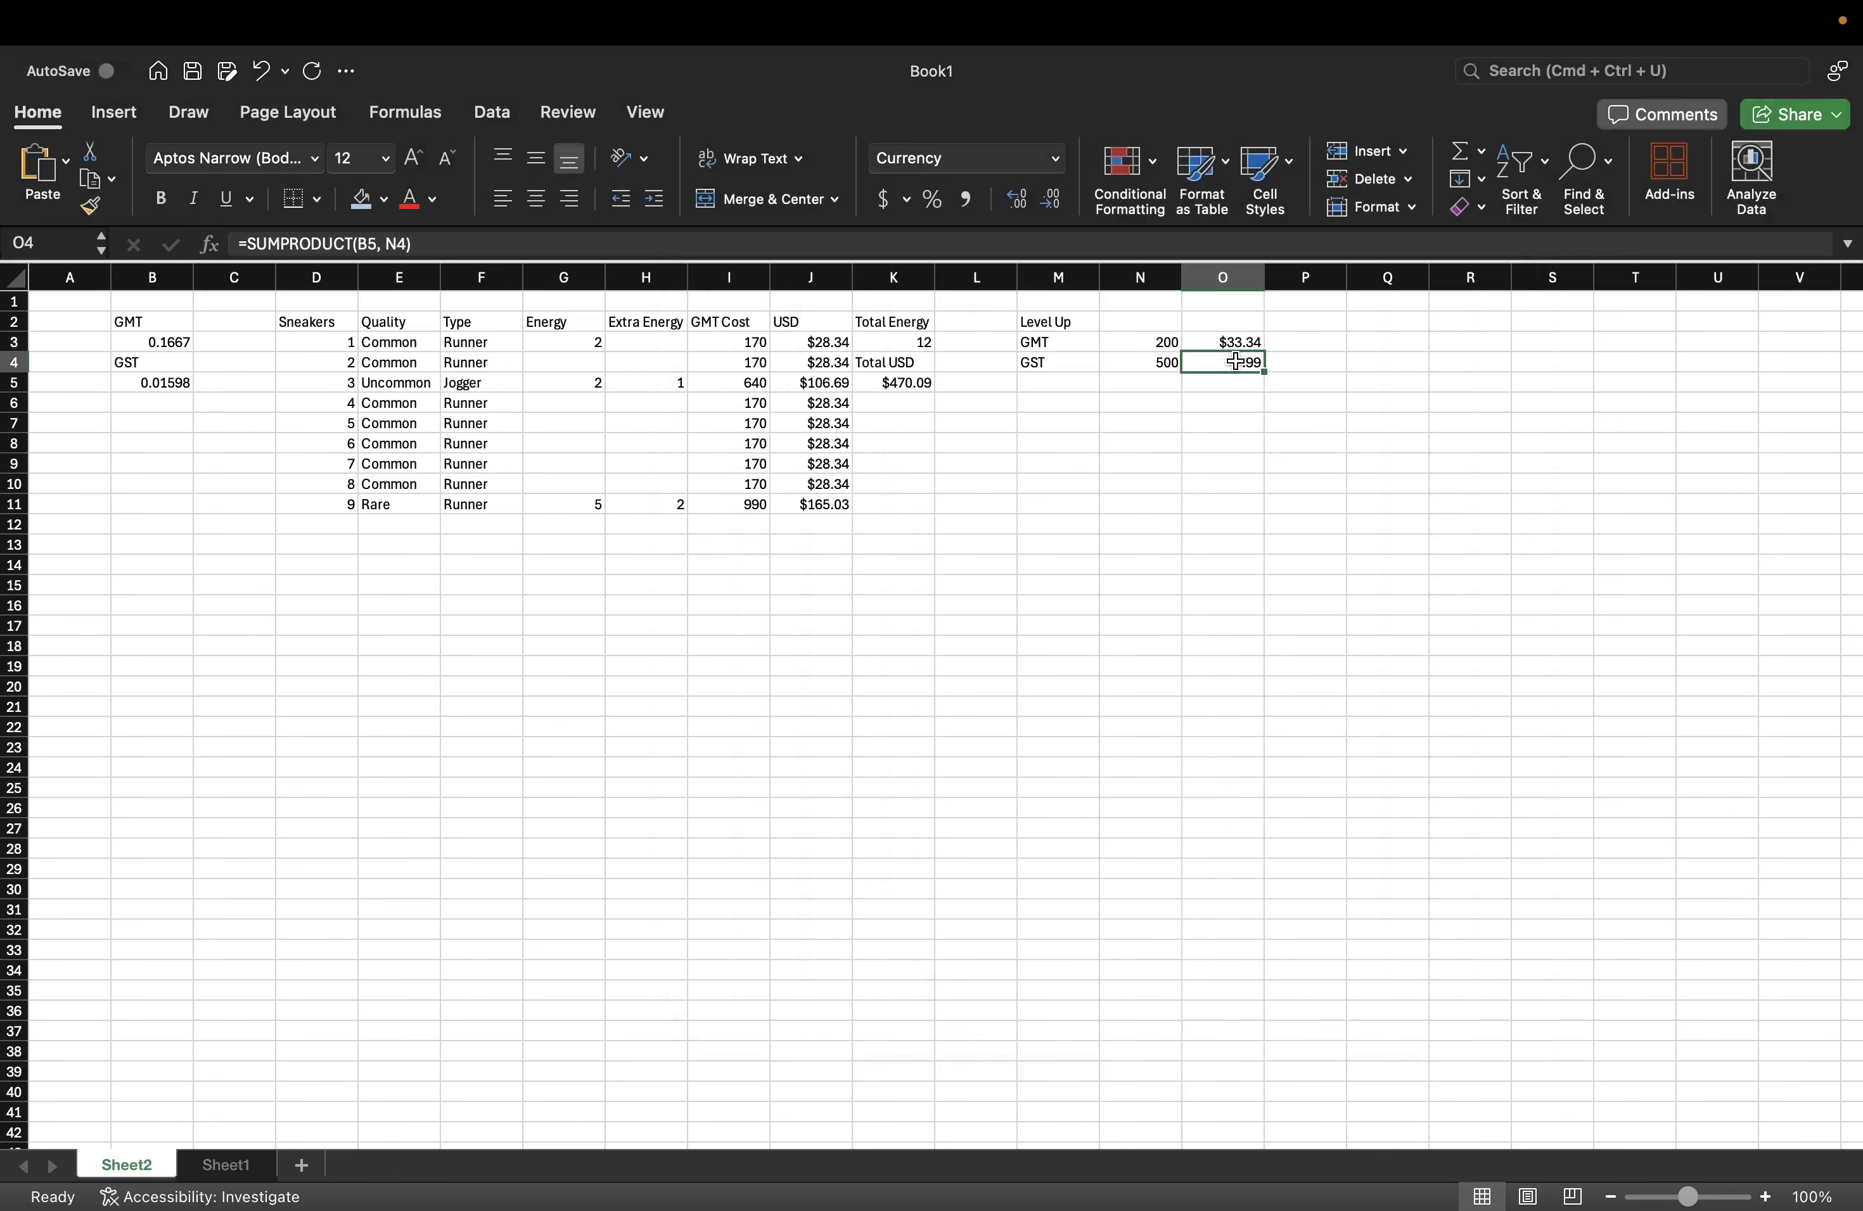
{"action": "right_click", "coordinate": [1236, 364]}
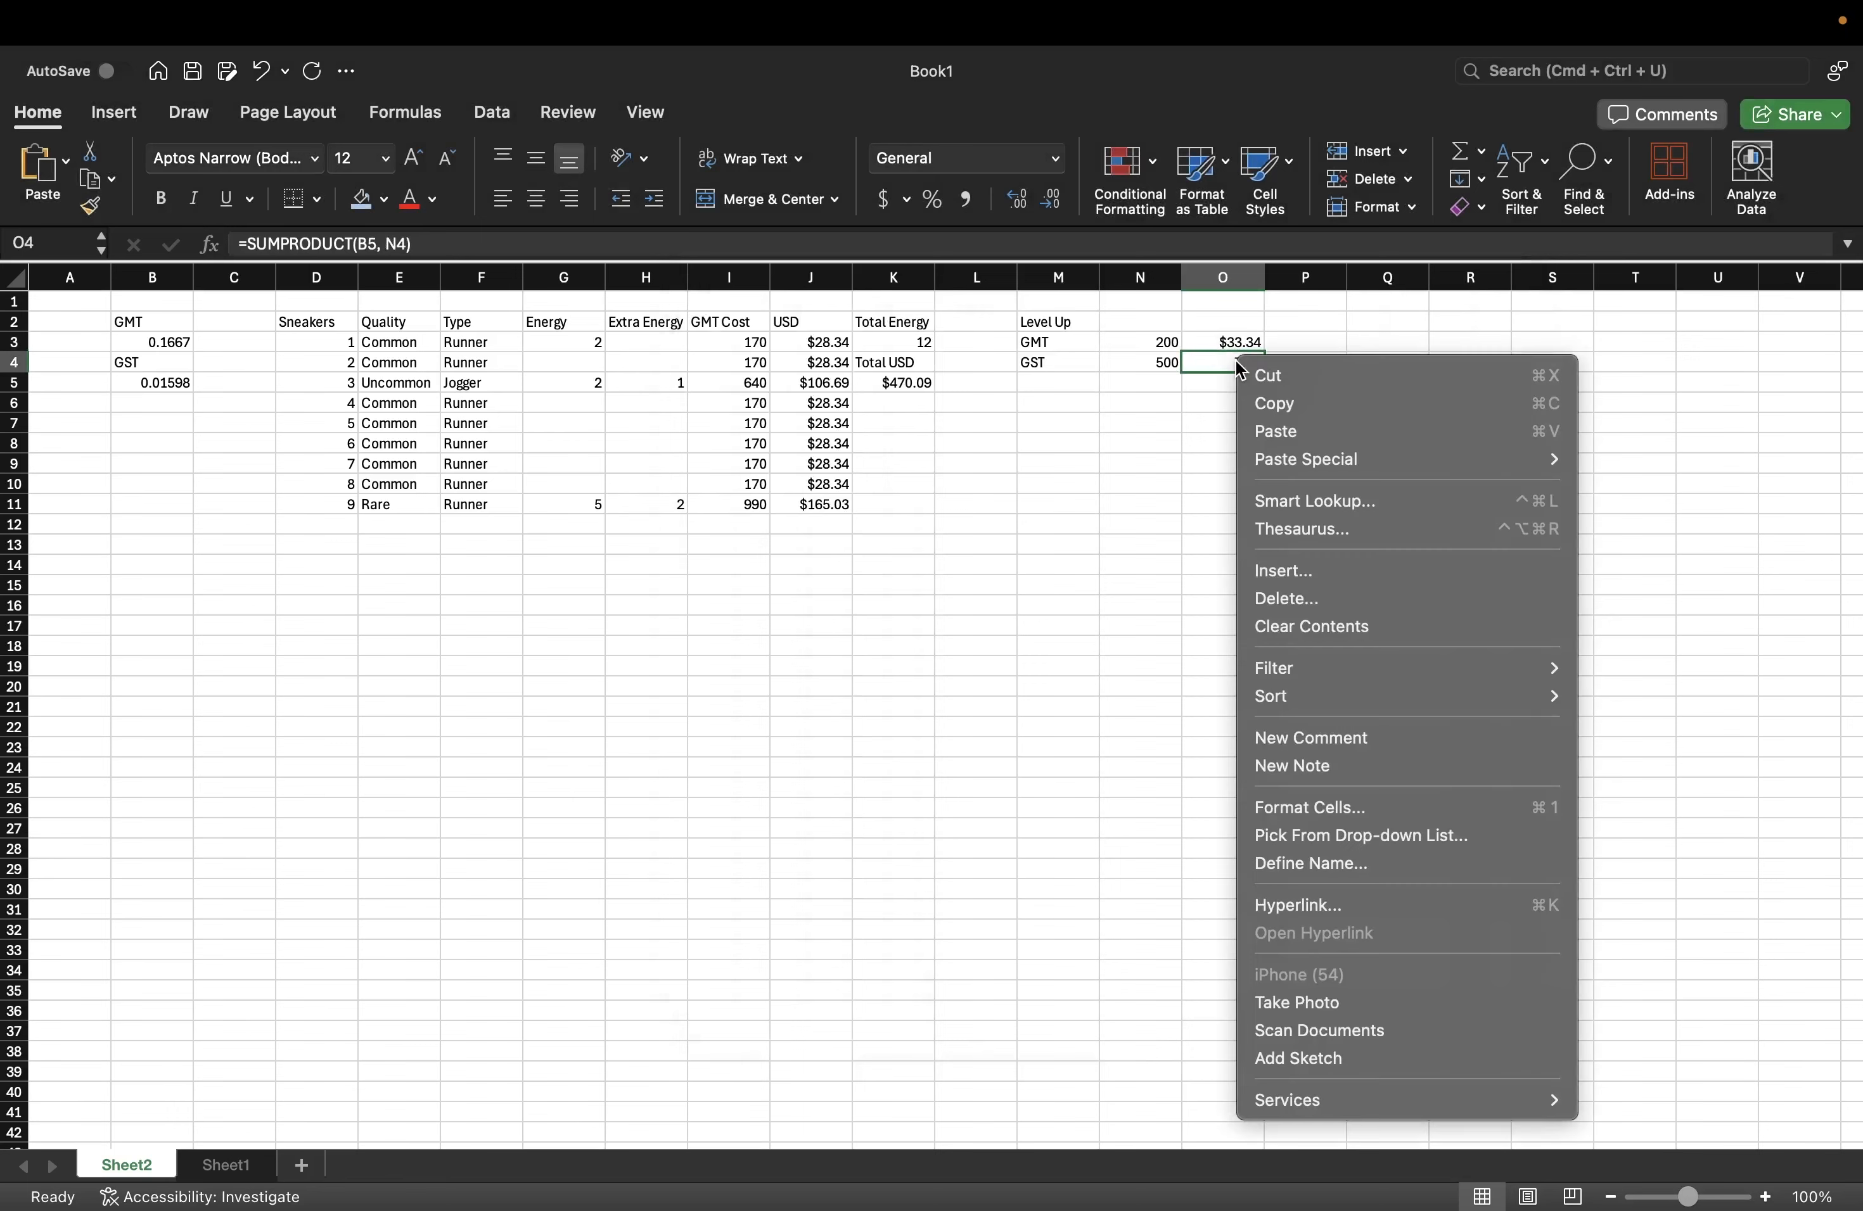
{"action": "left_click", "coordinate": [1322, 808]}
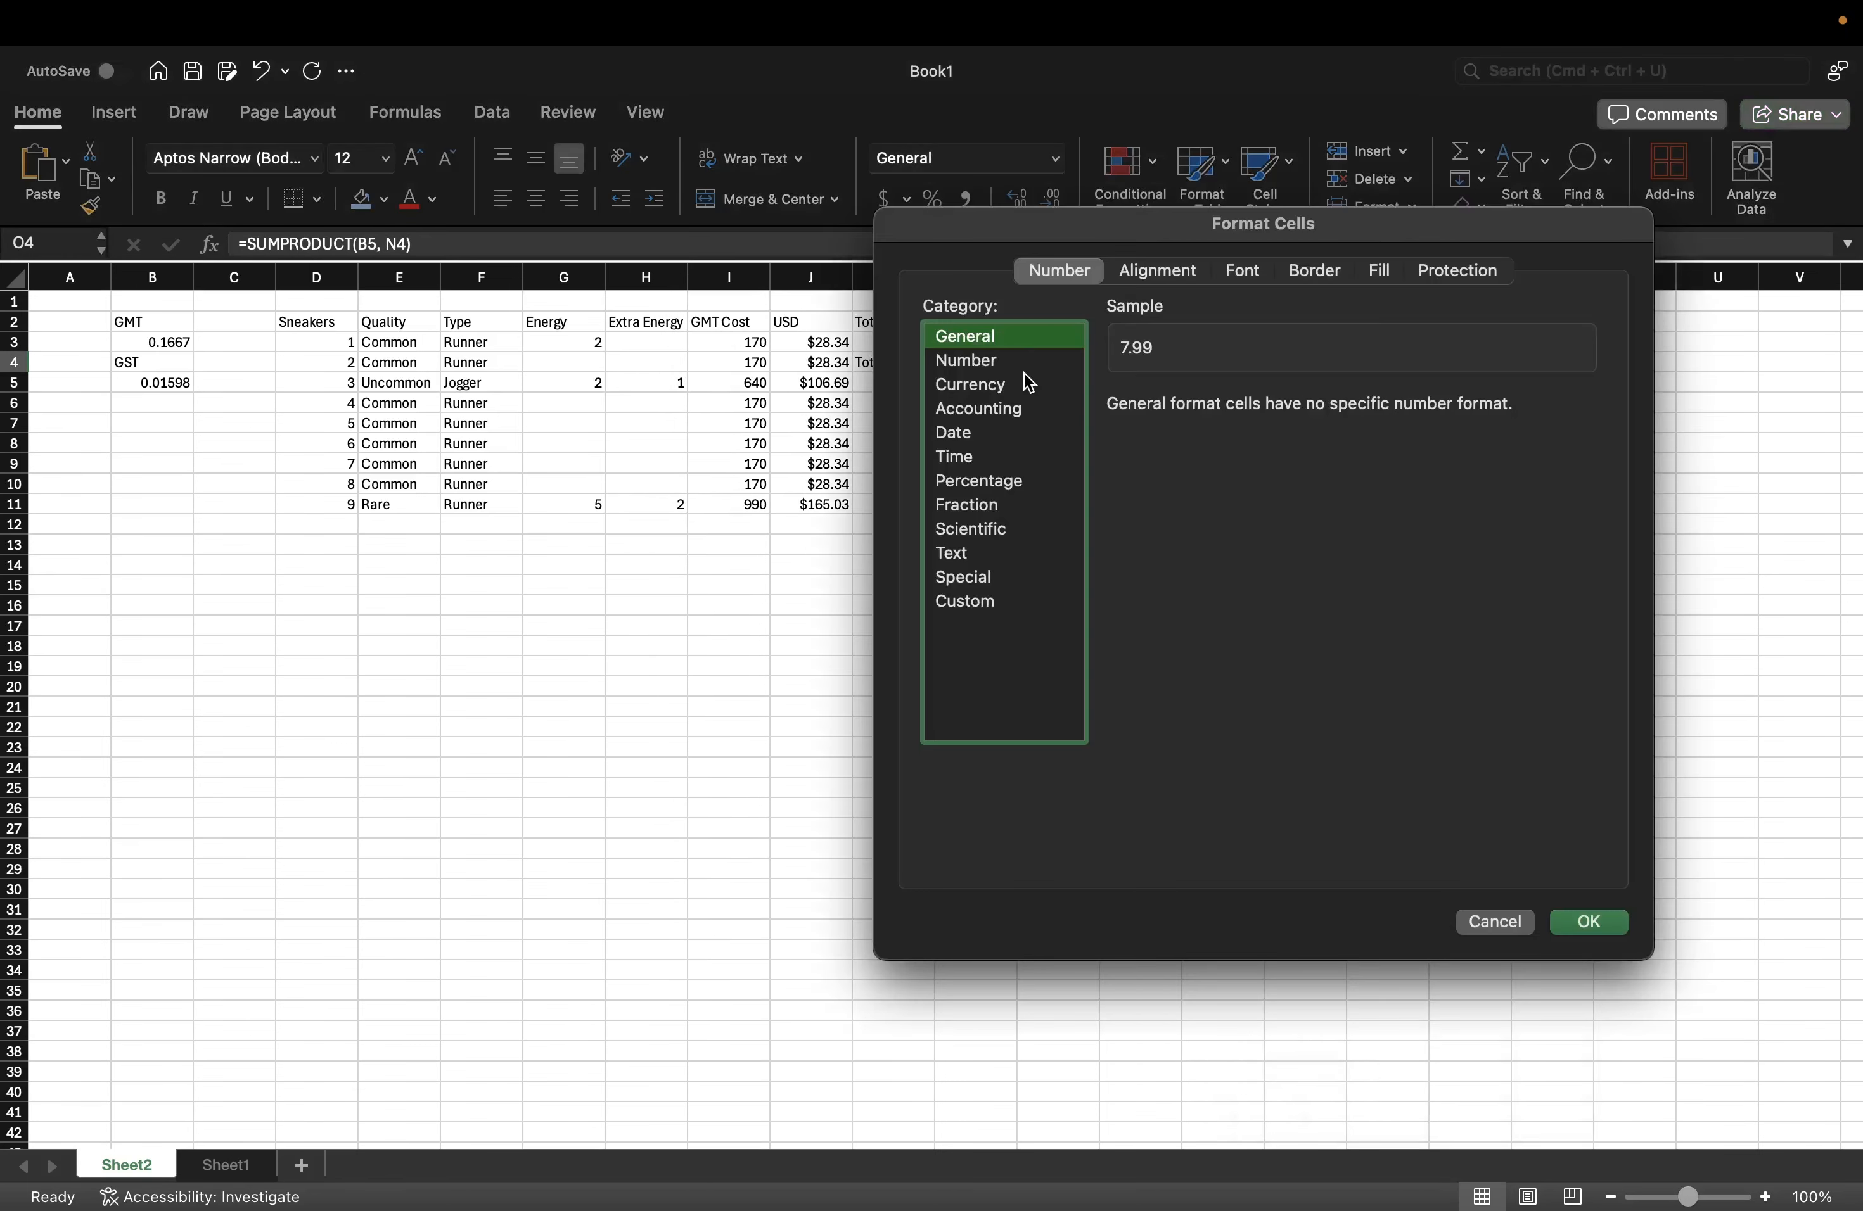
{"action": "left_click", "coordinate": [1000, 385]}
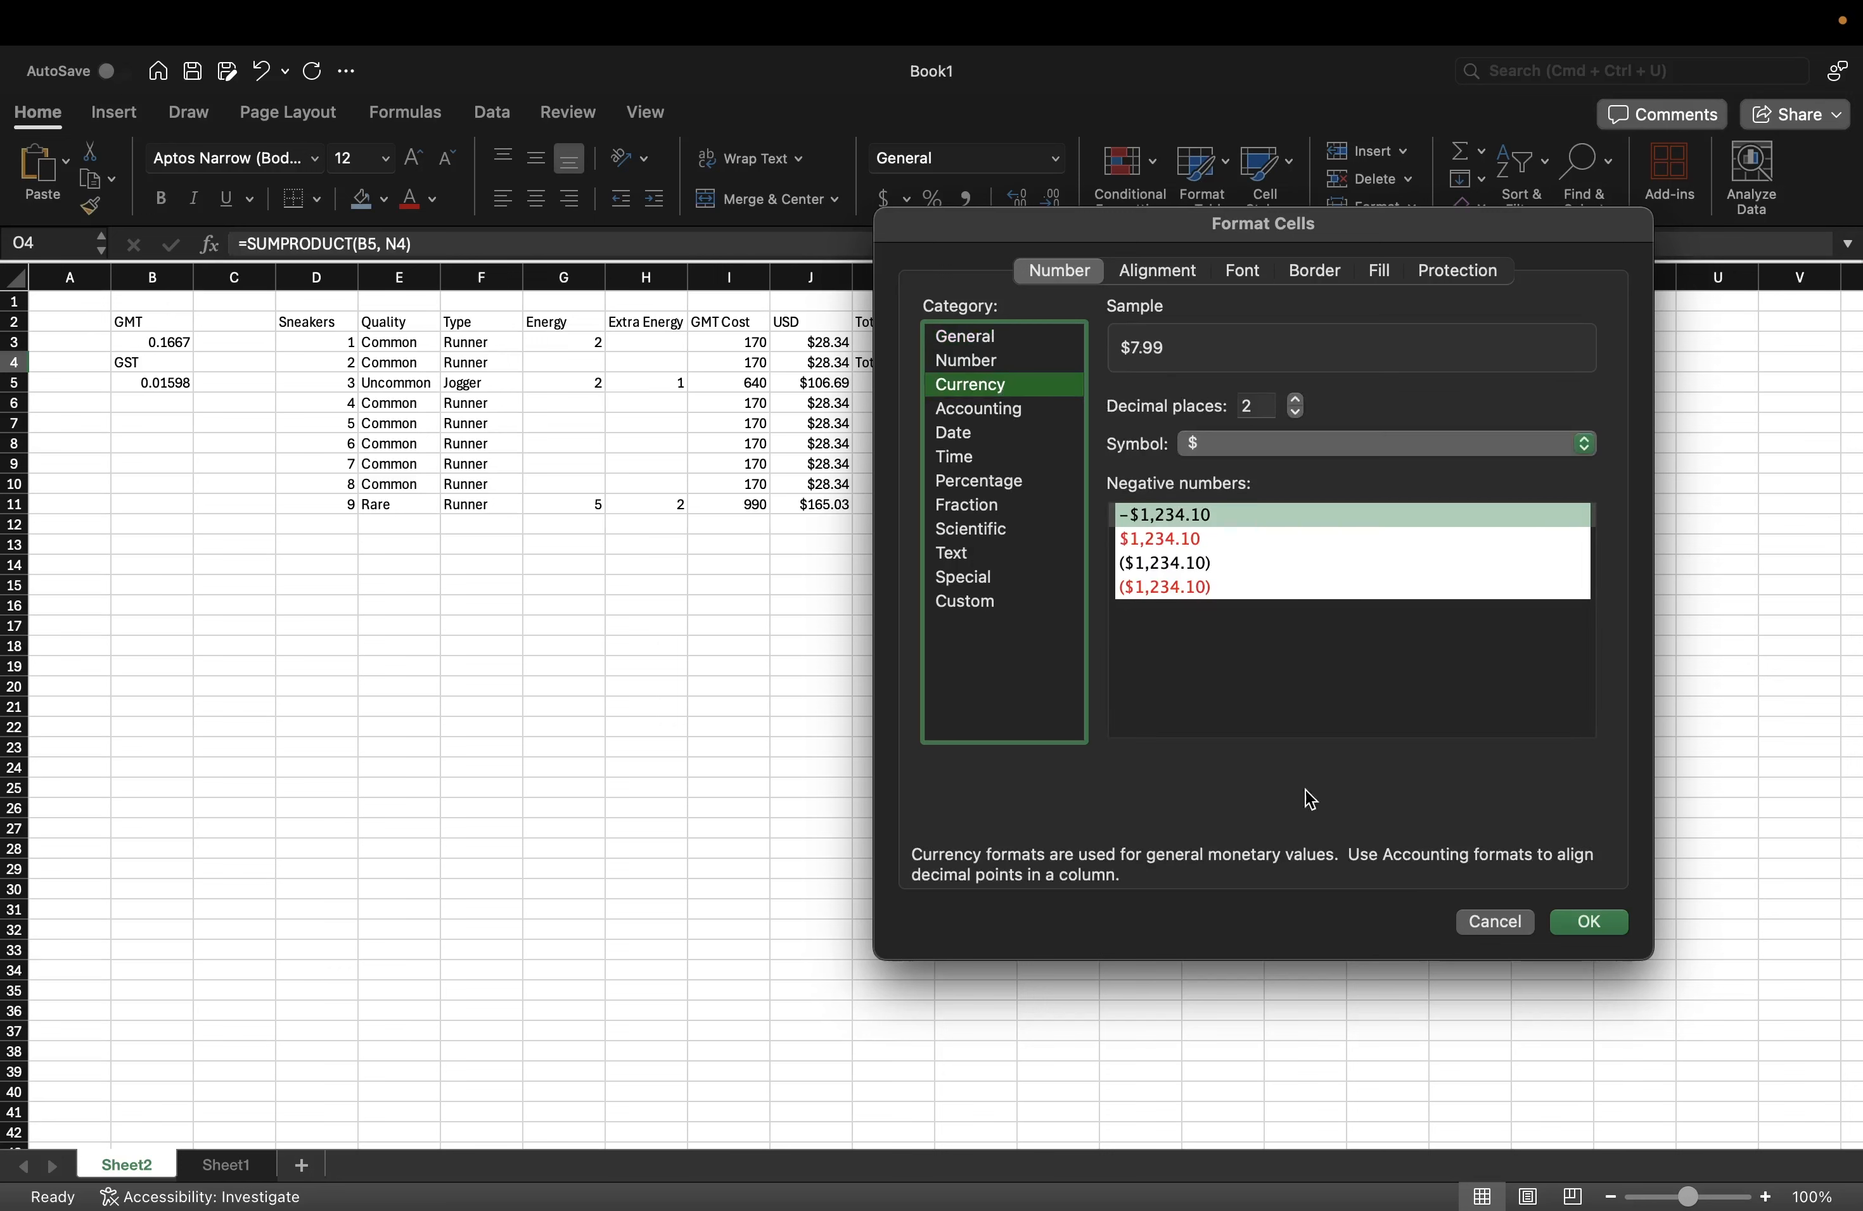
{"action": "left_click", "coordinate": [1589, 924]}
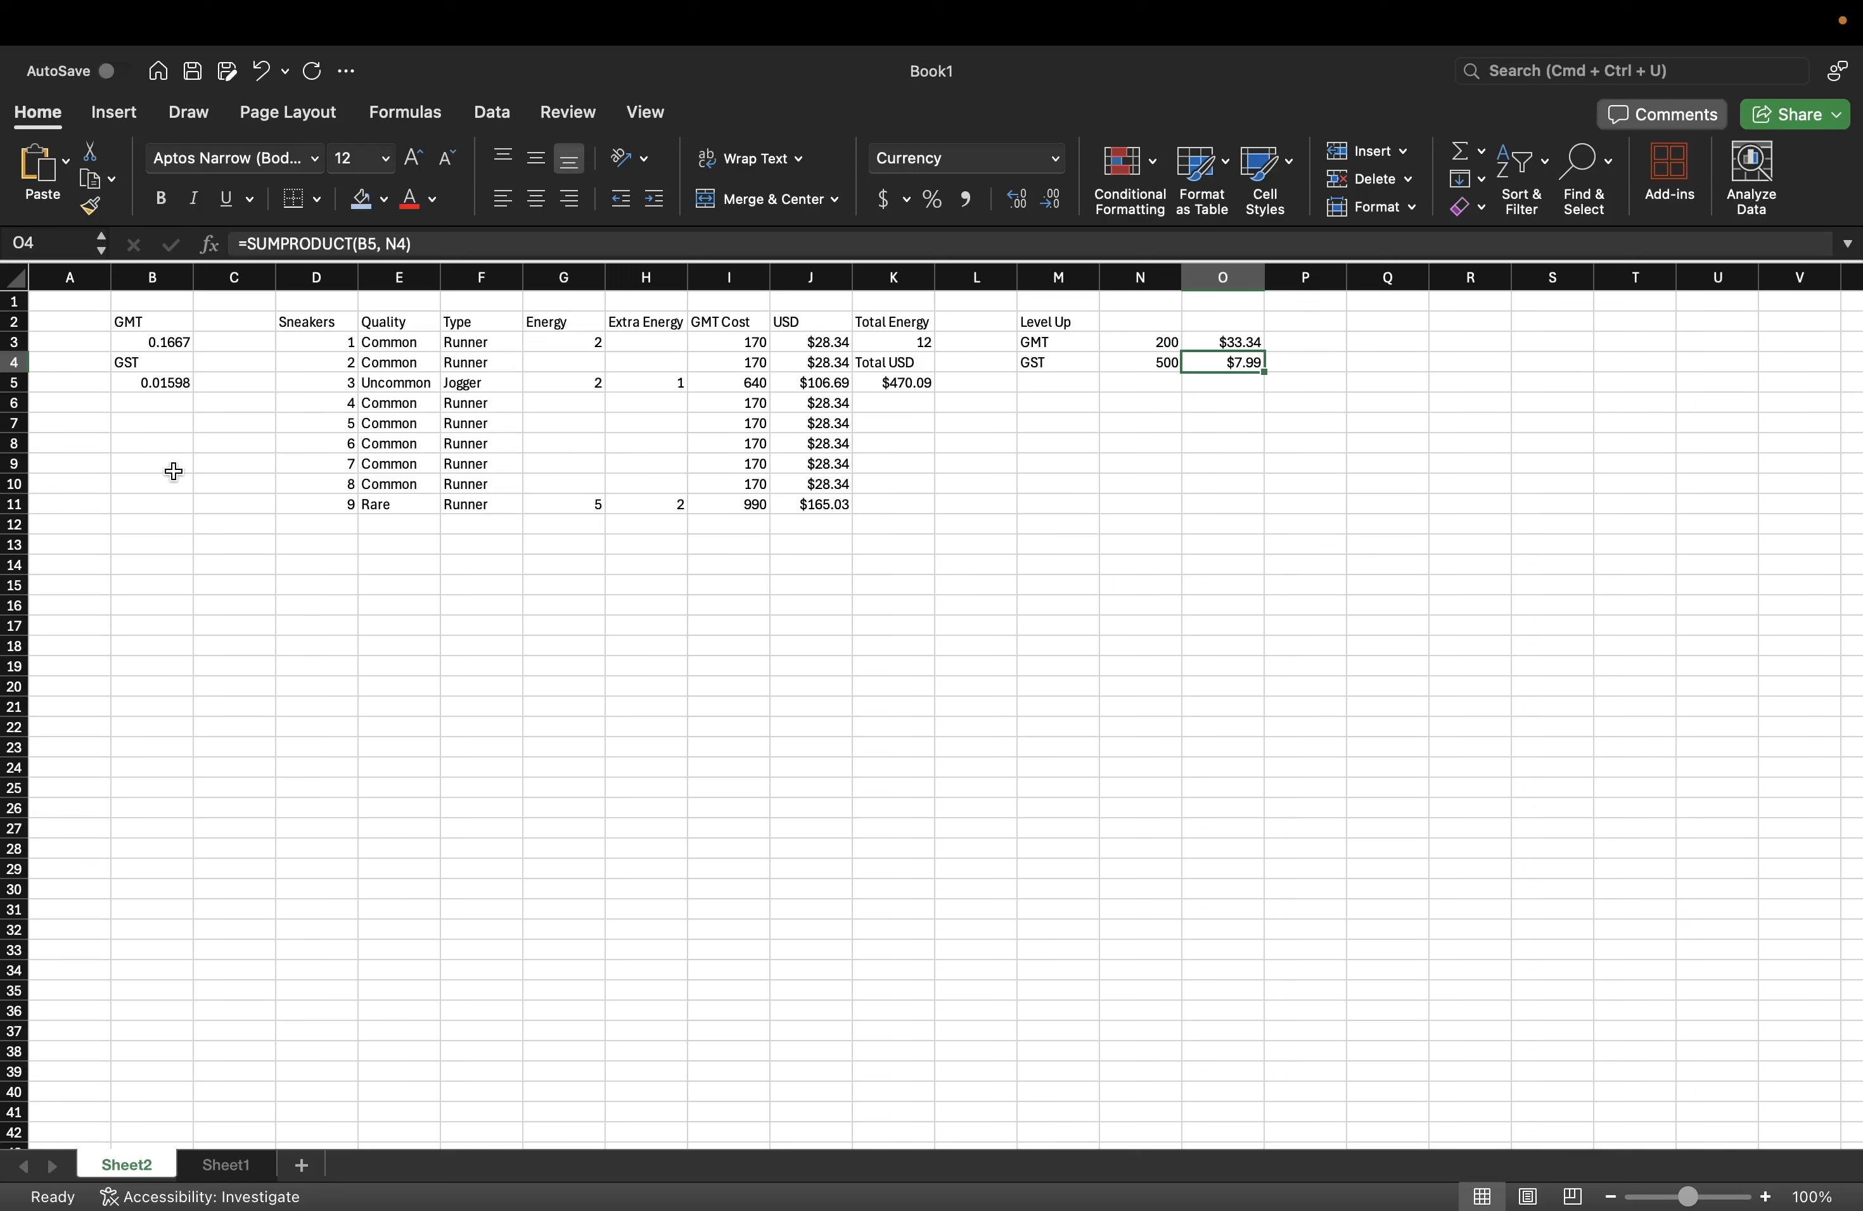
- Enter the label Total Invest in B7, below the GMT and GST prices
{"action": "left_click", "coordinate": [166, 419]}
{"action": "type", "text": "Total Invest"}
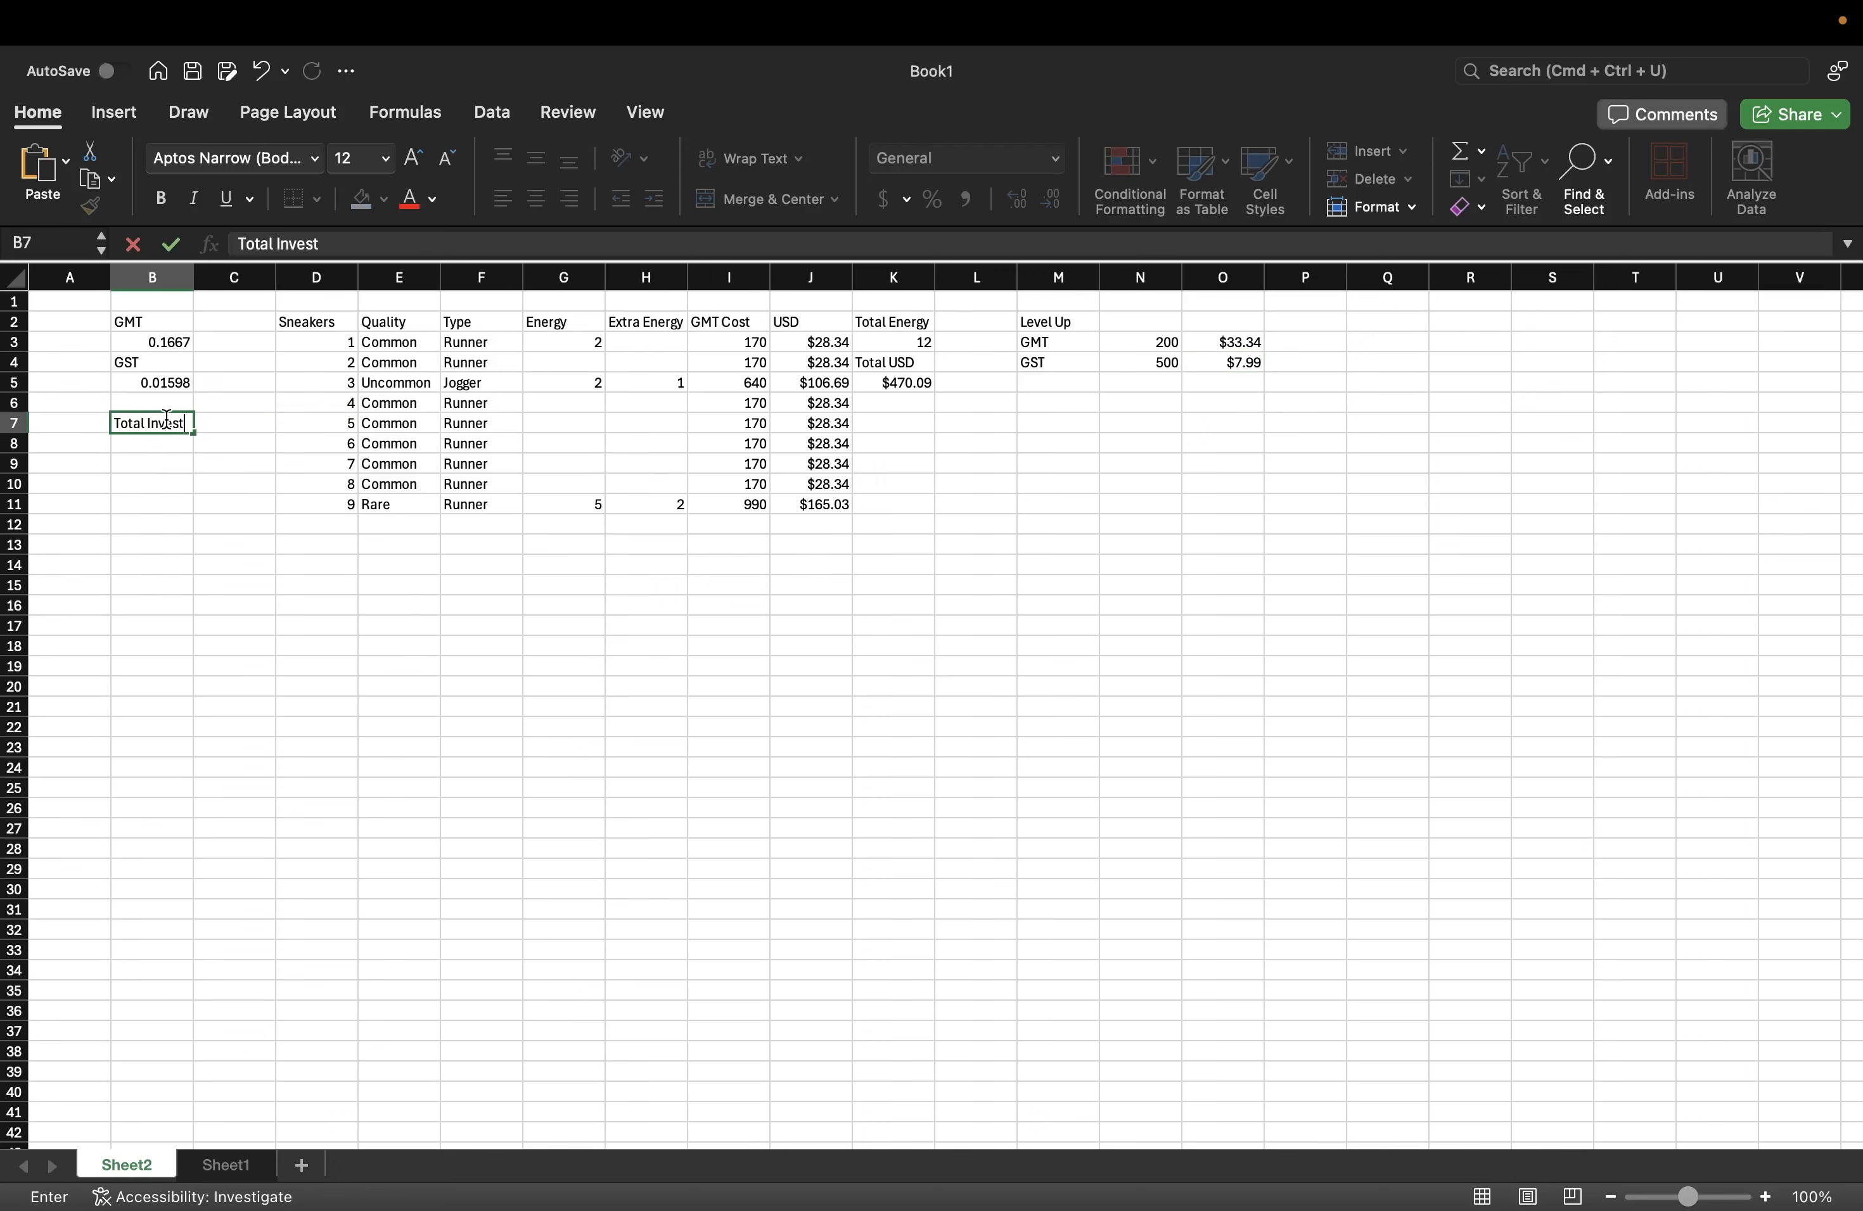
{"action": "key", "text": "Return"}
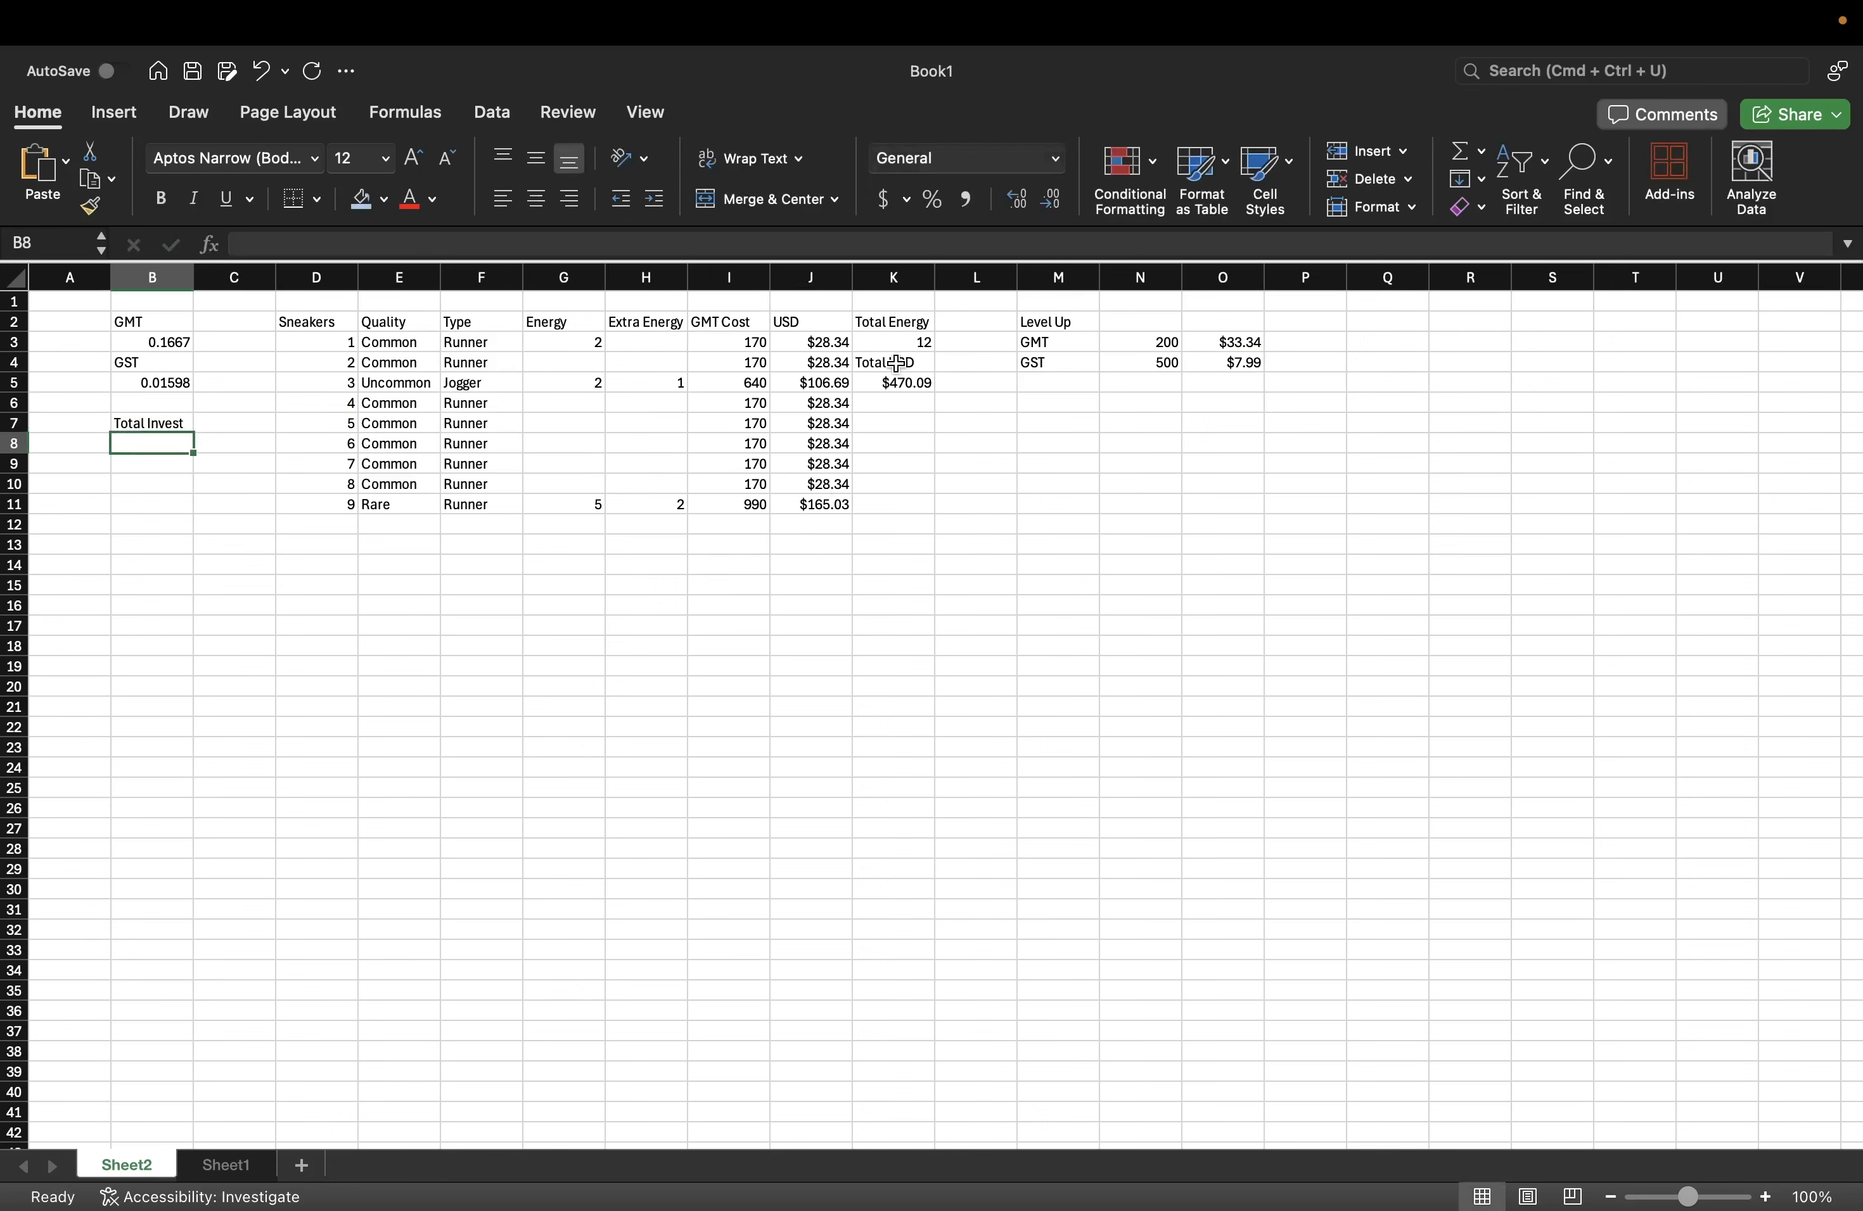
- Fill the Total USD label and its amount in K4:K5 with the standard green color
{"action": "left_click_drag", "start_coordinate": [896, 364], "coordinate": [904, 384]}
{"action": "left_click", "coordinate": [385, 200]}
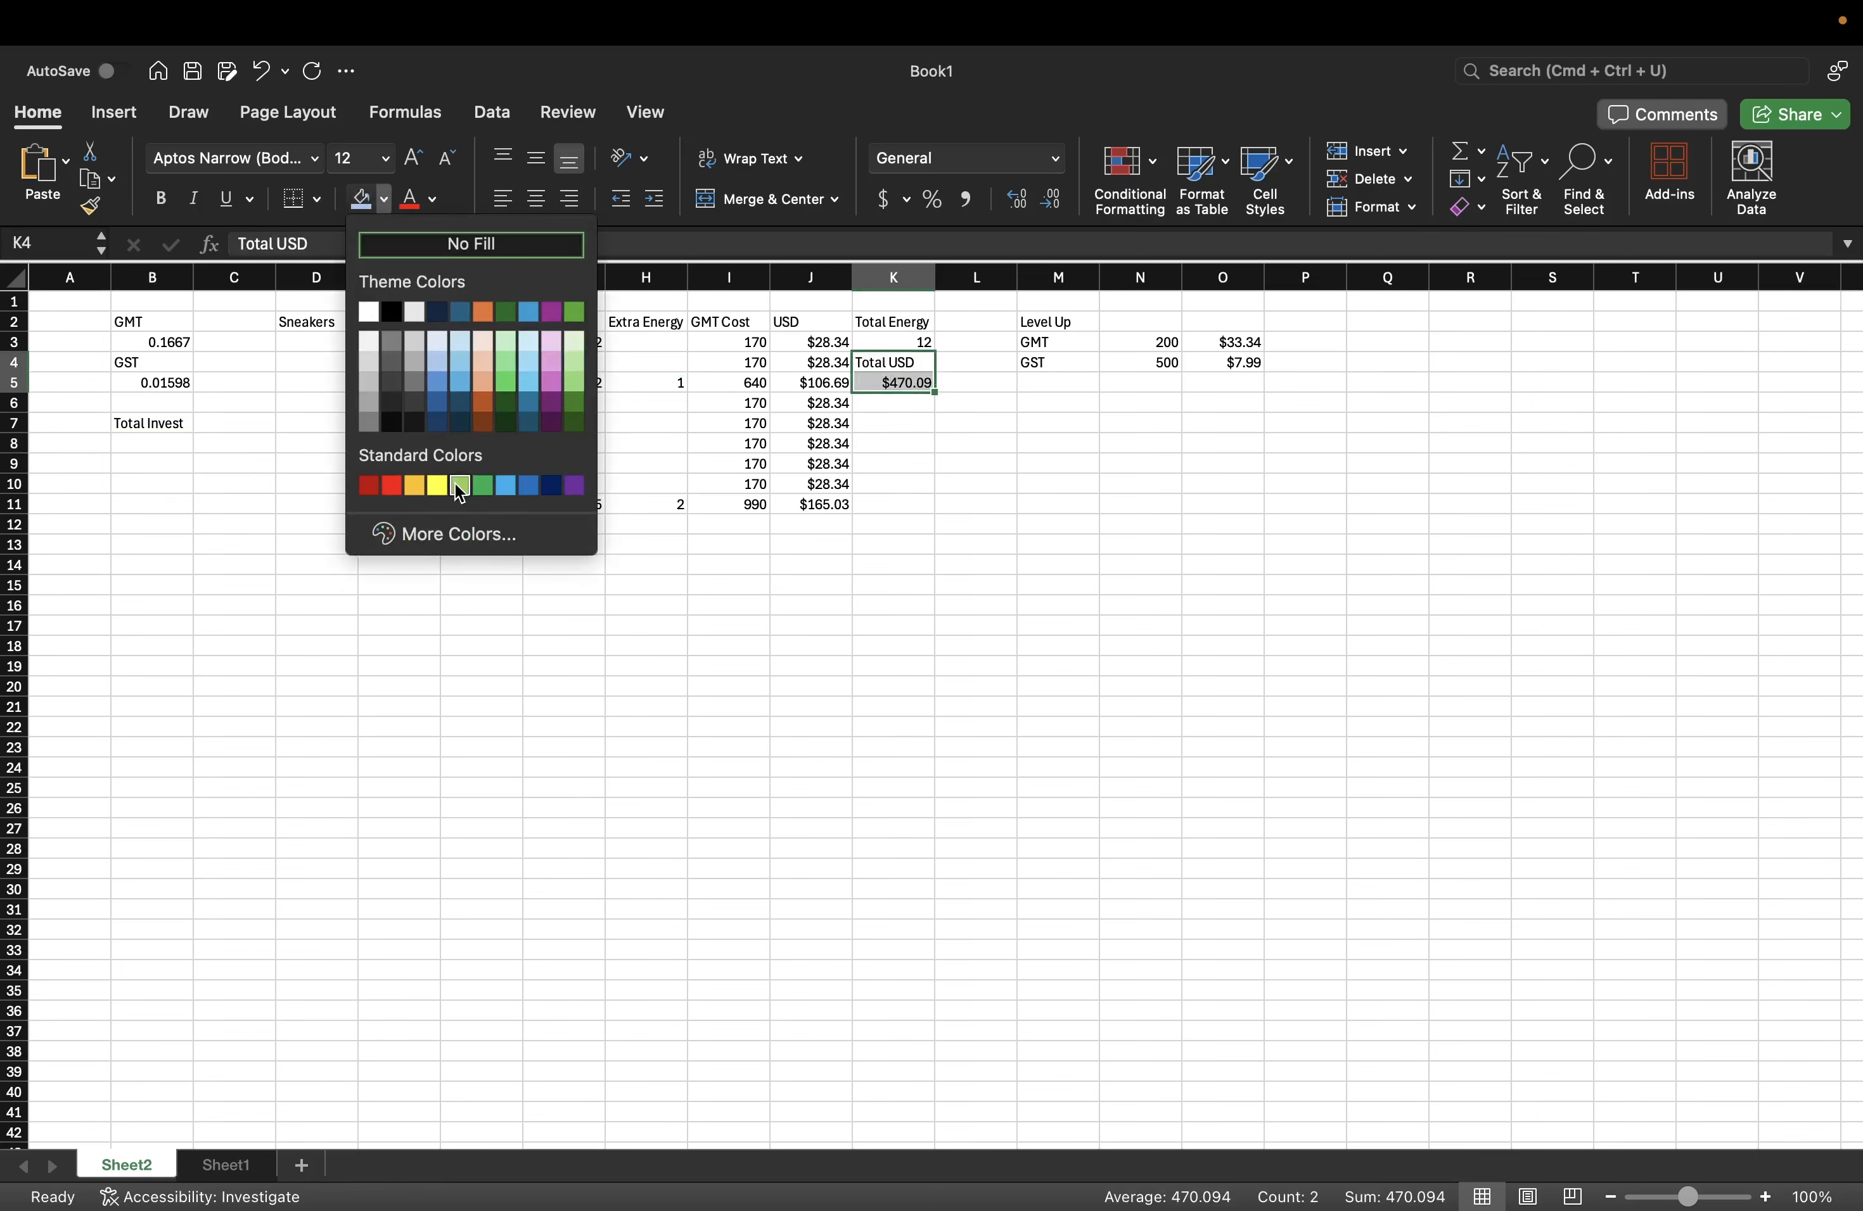
{"action": "left_click", "coordinate": [483, 486]}
{"action": "left_click", "coordinate": [1013, 543]}
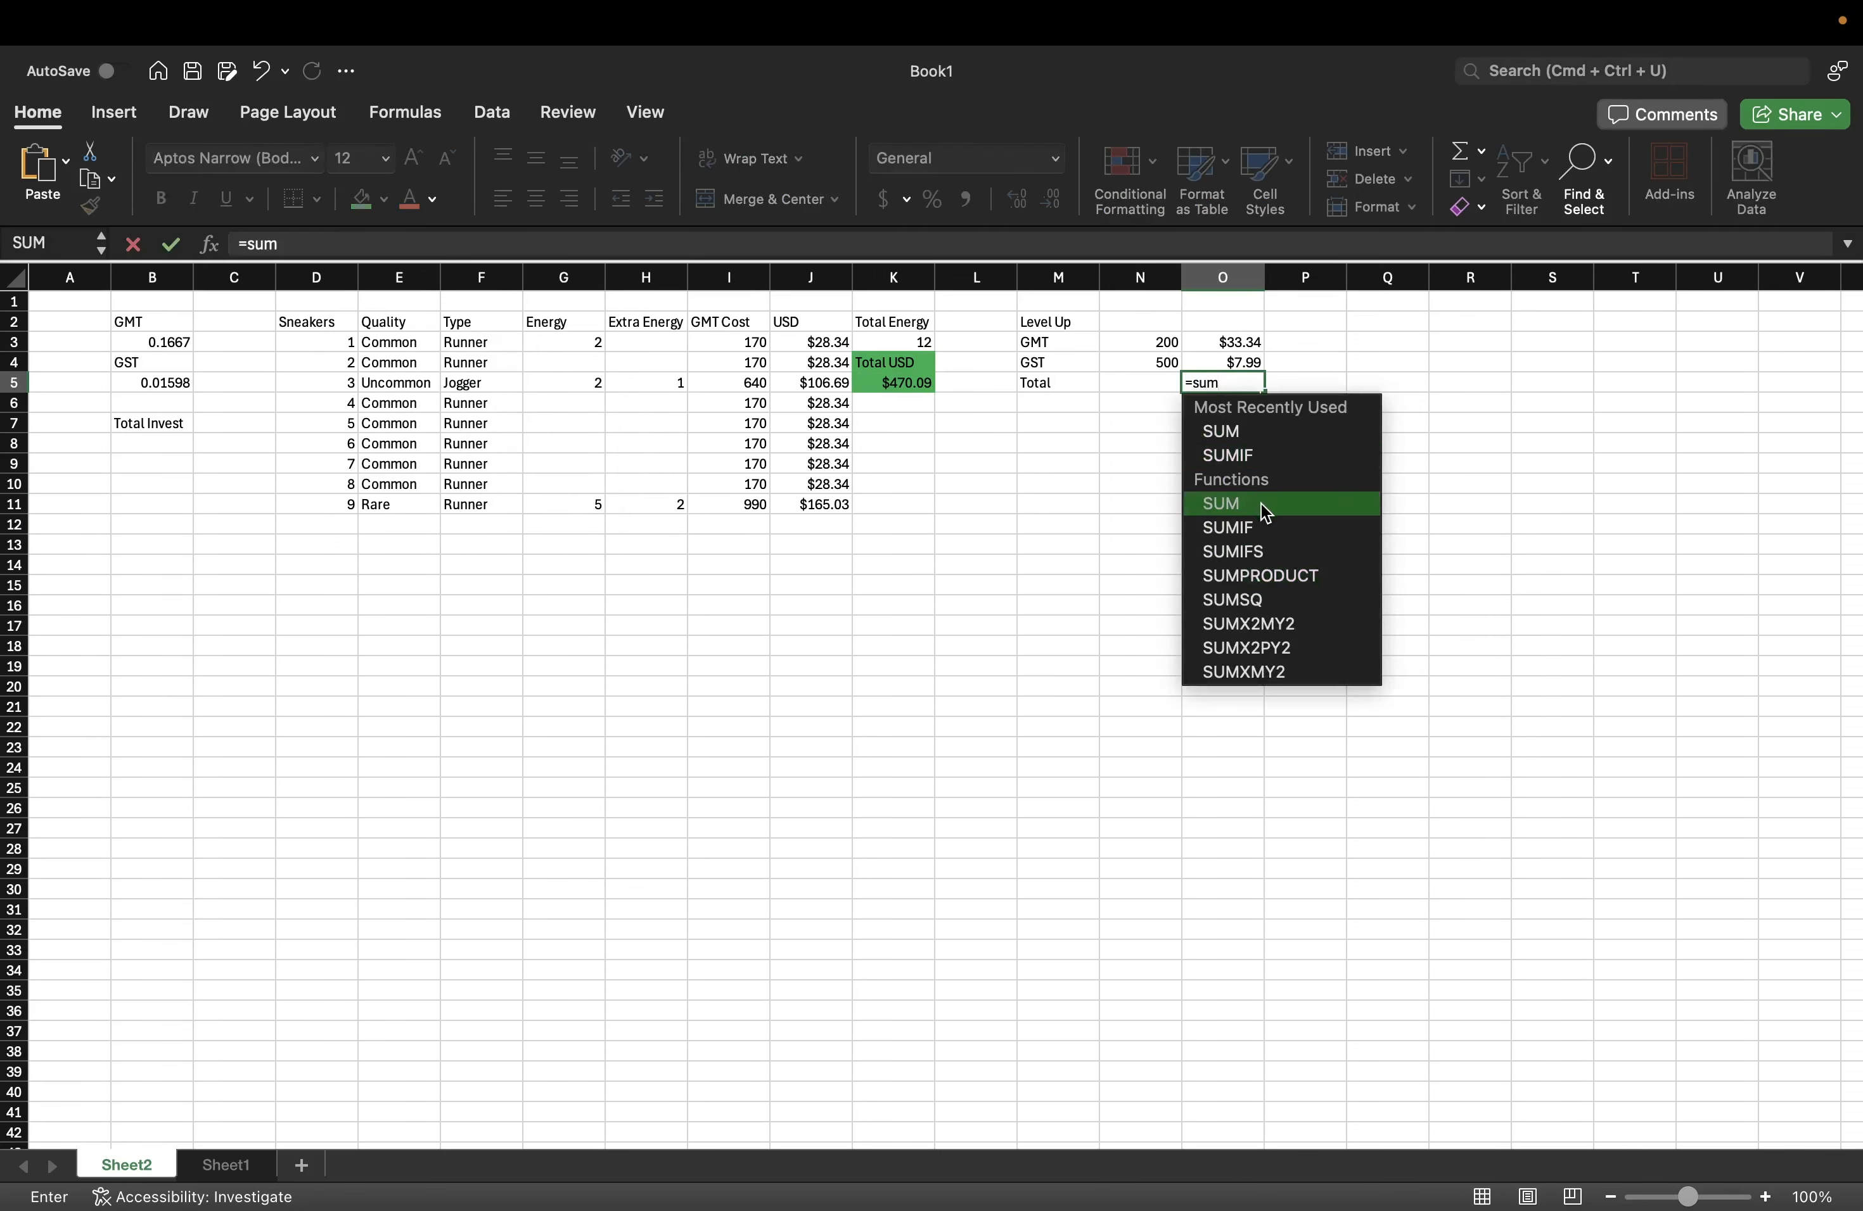
- Add a Total row to the Level Up table in row 5, with =SUM(O3:O4) in O5
{"action": "double_click", "coordinate": [1260, 502]}
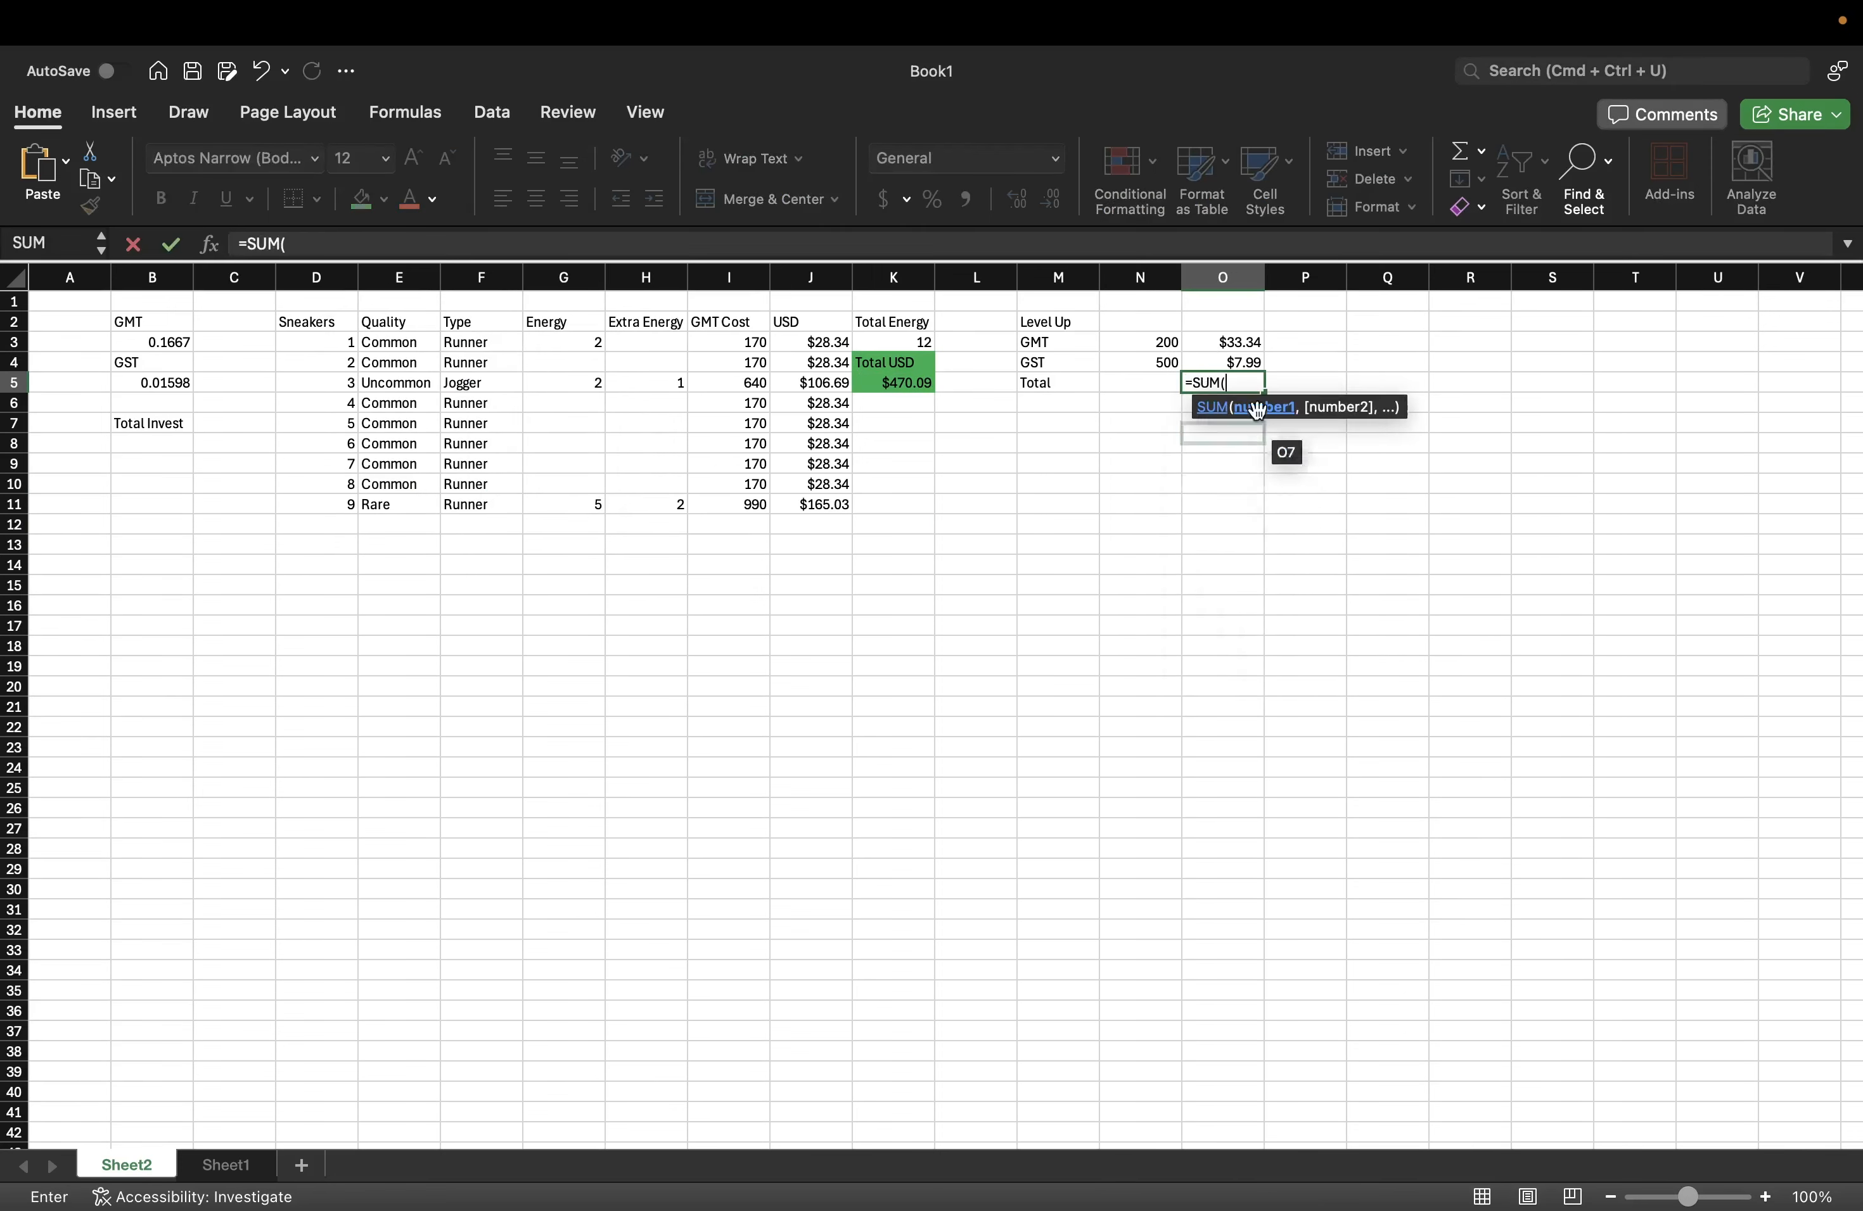
{"action": "left_click", "coordinate": [1221, 342]}
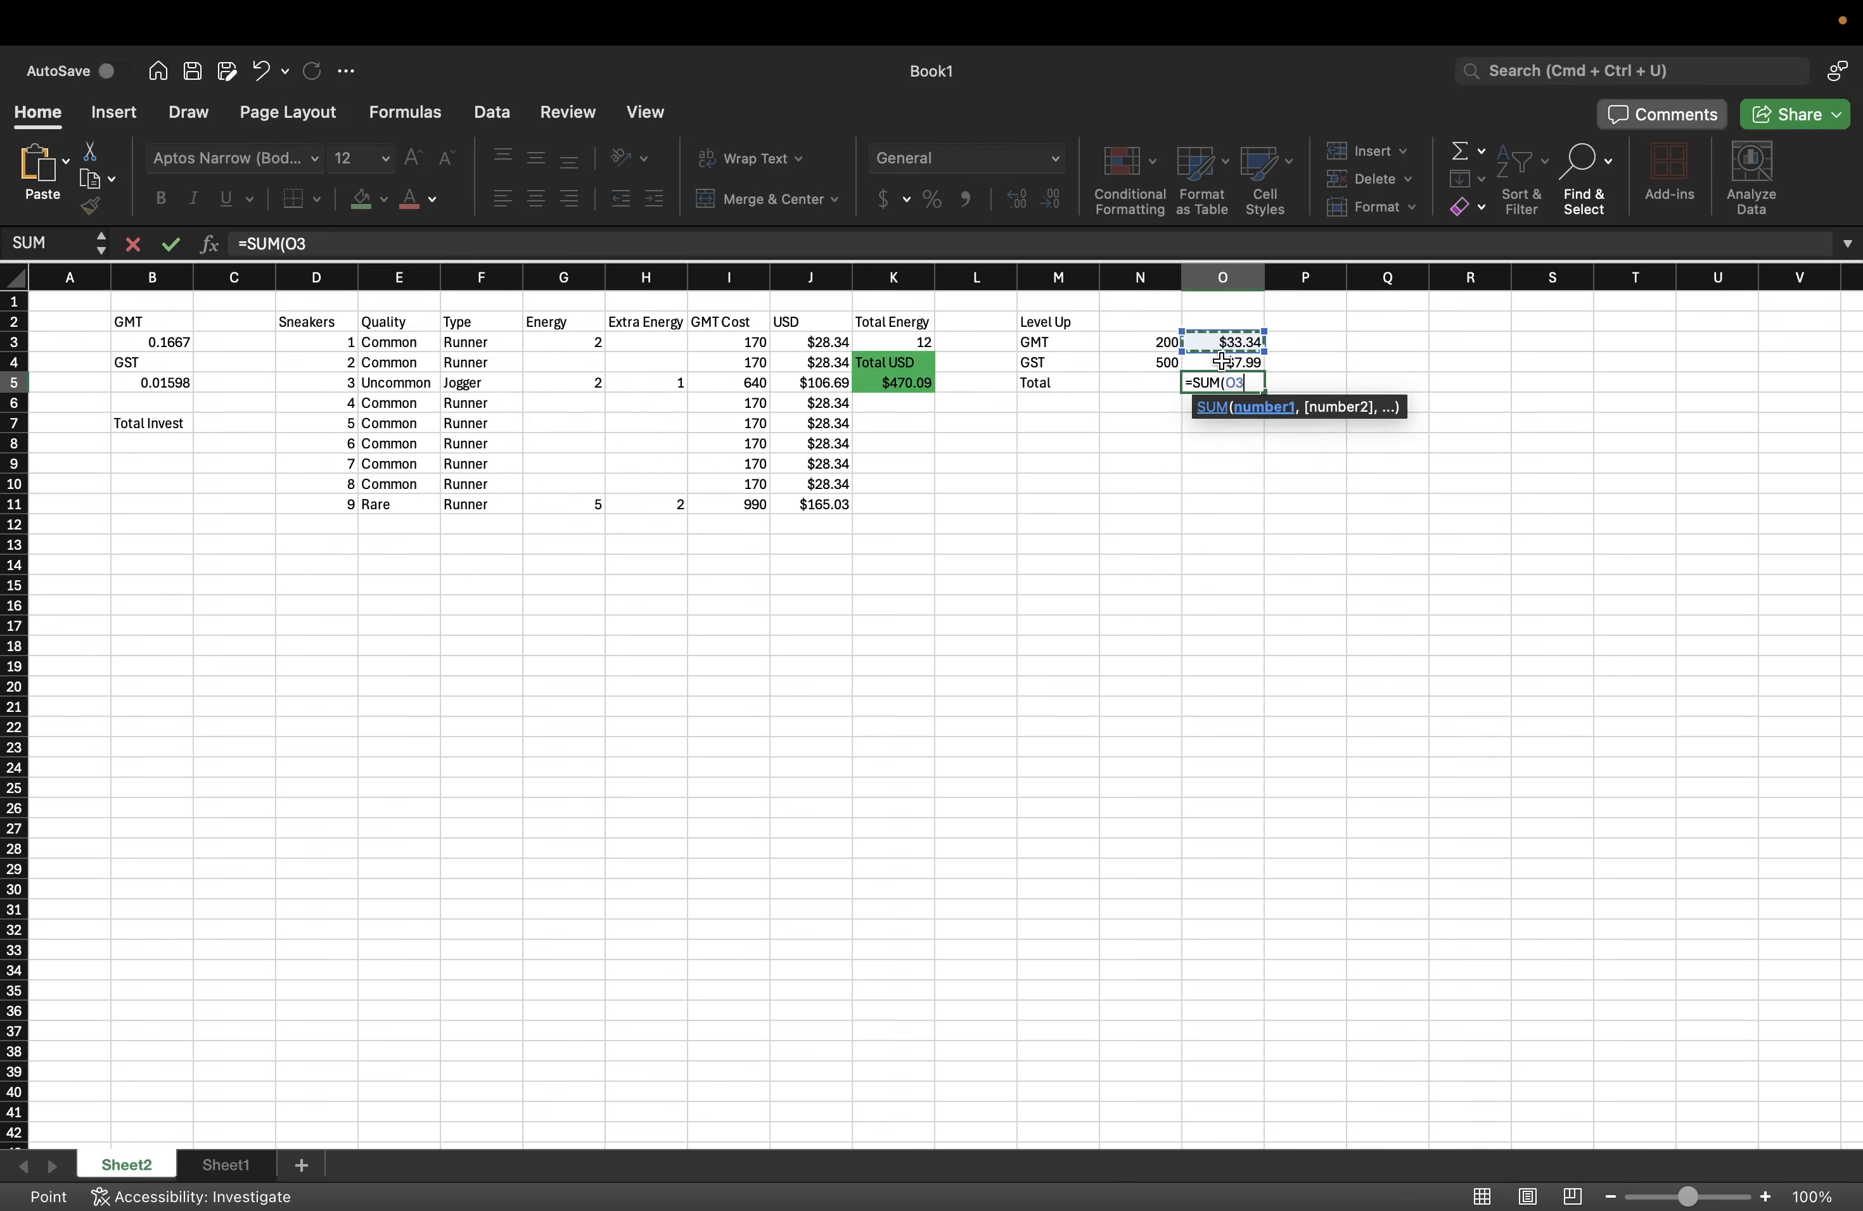
{"action": "type", "text": ":"}
{"action": "left_click", "coordinate": [1222, 361]}
{"action": "key", "text": "Return"}
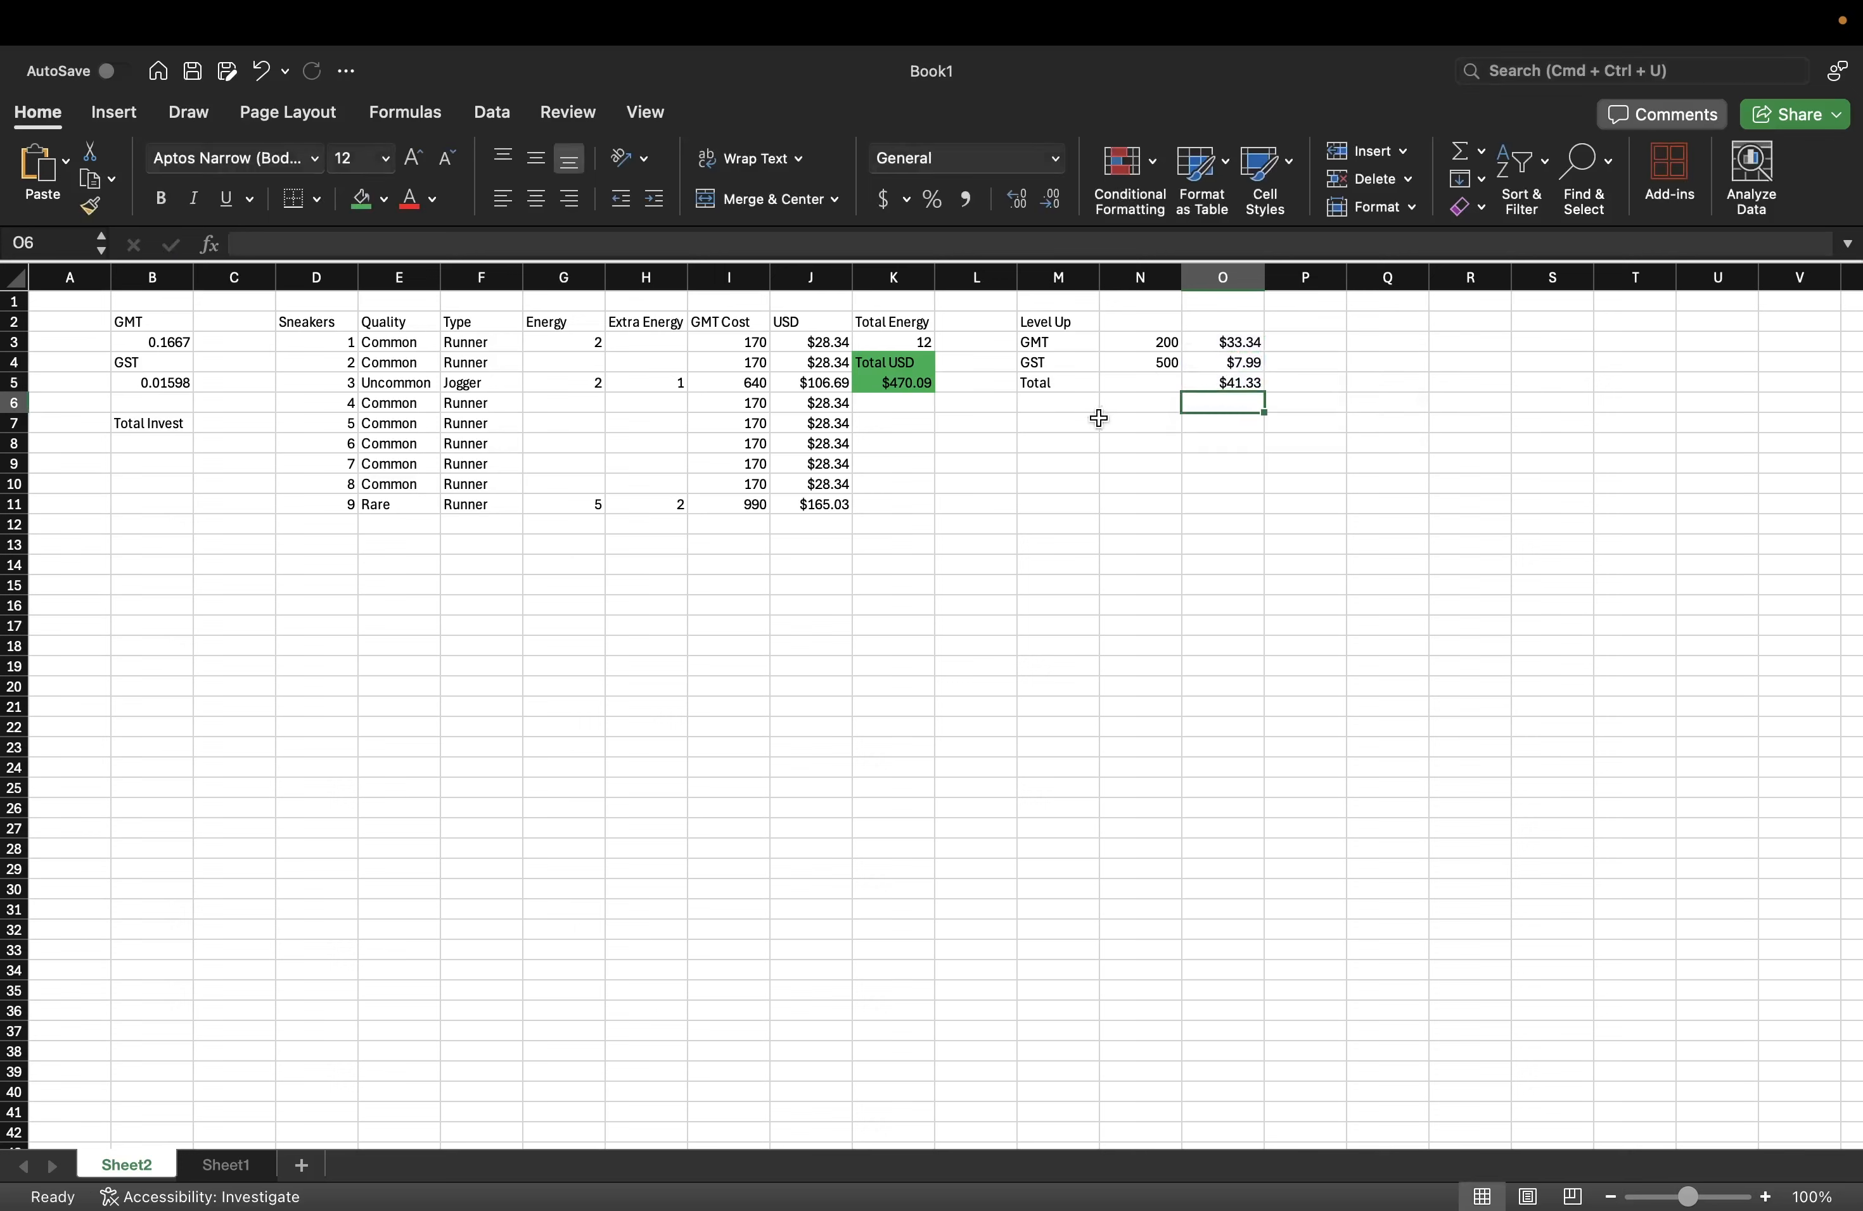
- Apply the same green fill to the level-up total in O5 and the Total Invest label in B7
{"action": "left_click", "coordinate": [1249, 382]}
{"action": "left_click", "coordinate": [361, 199]}
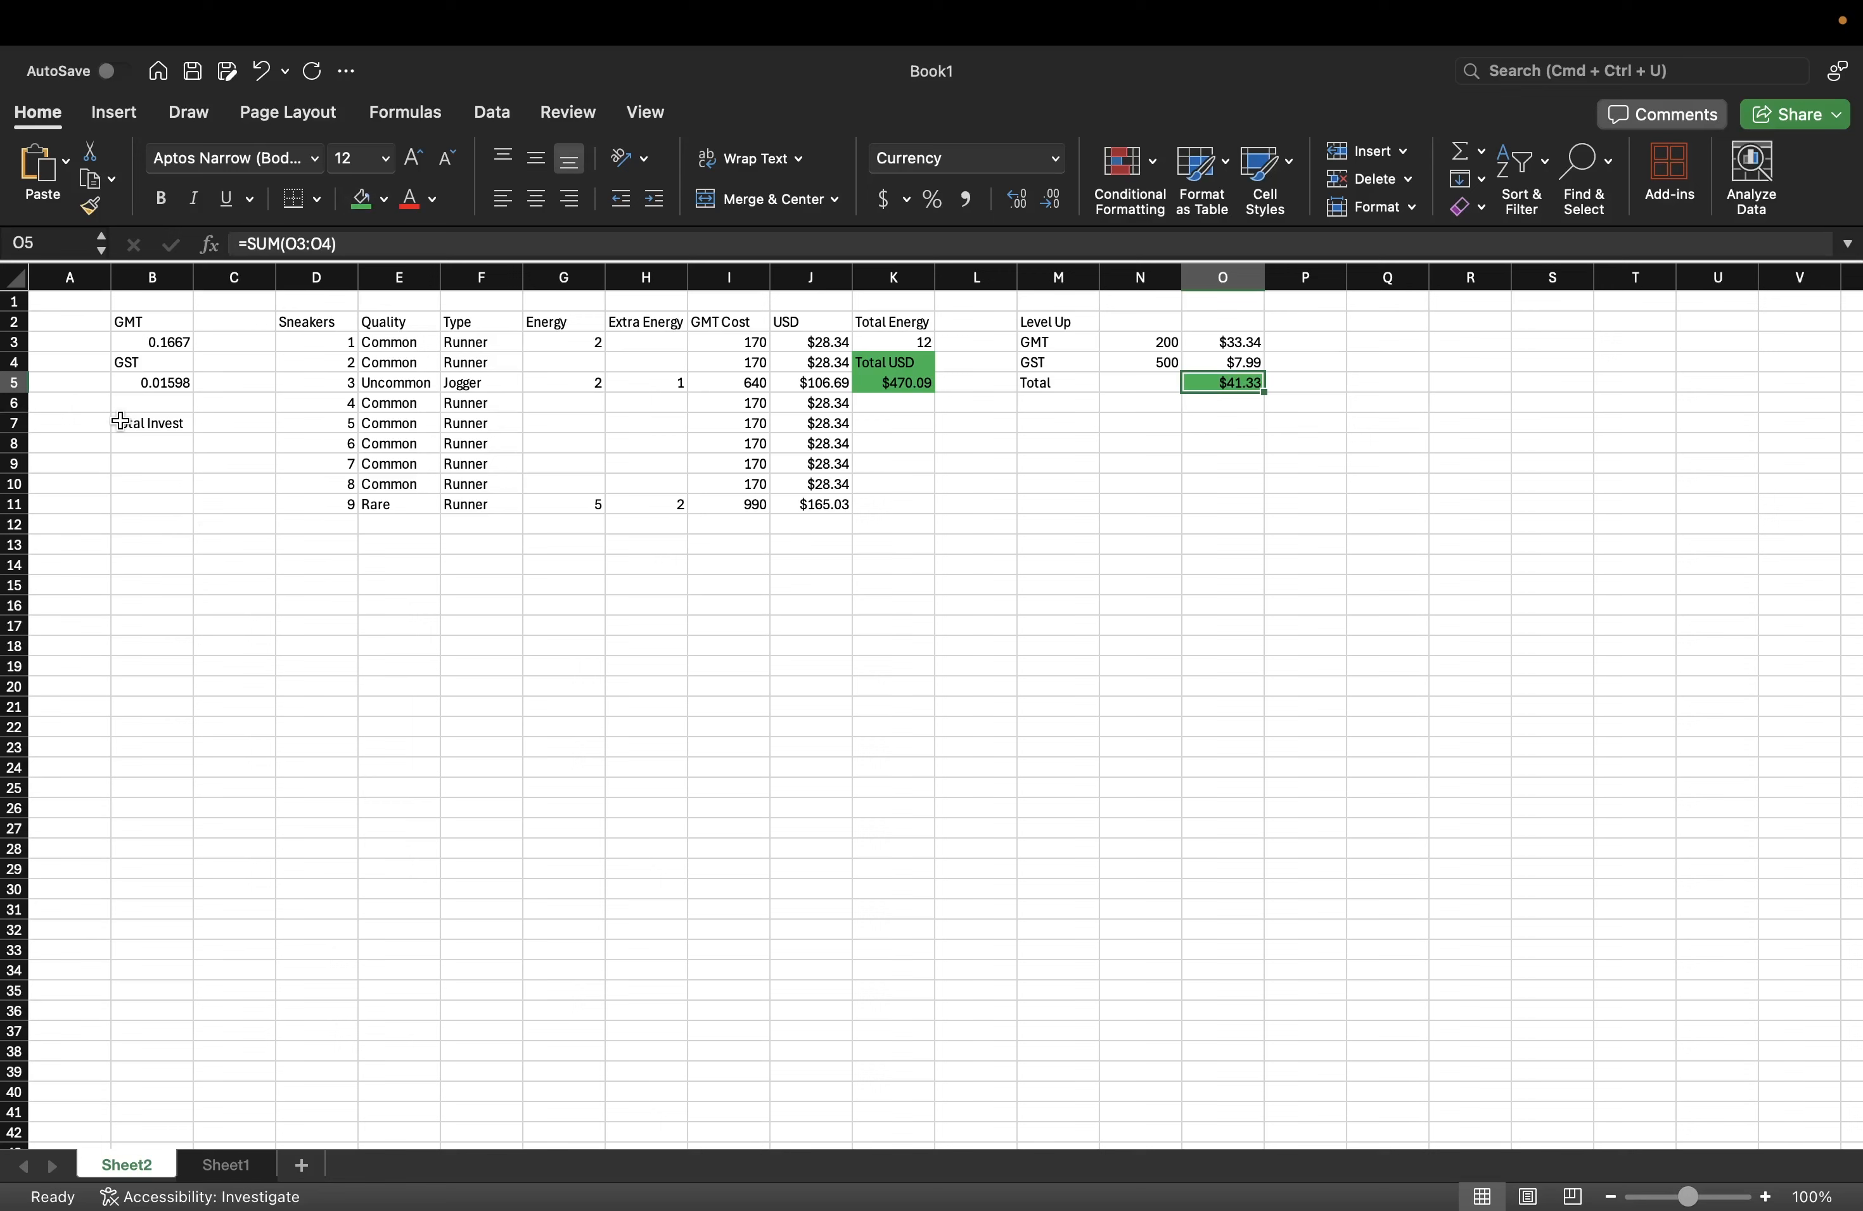
{"action": "left_click", "coordinate": [164, 425]}
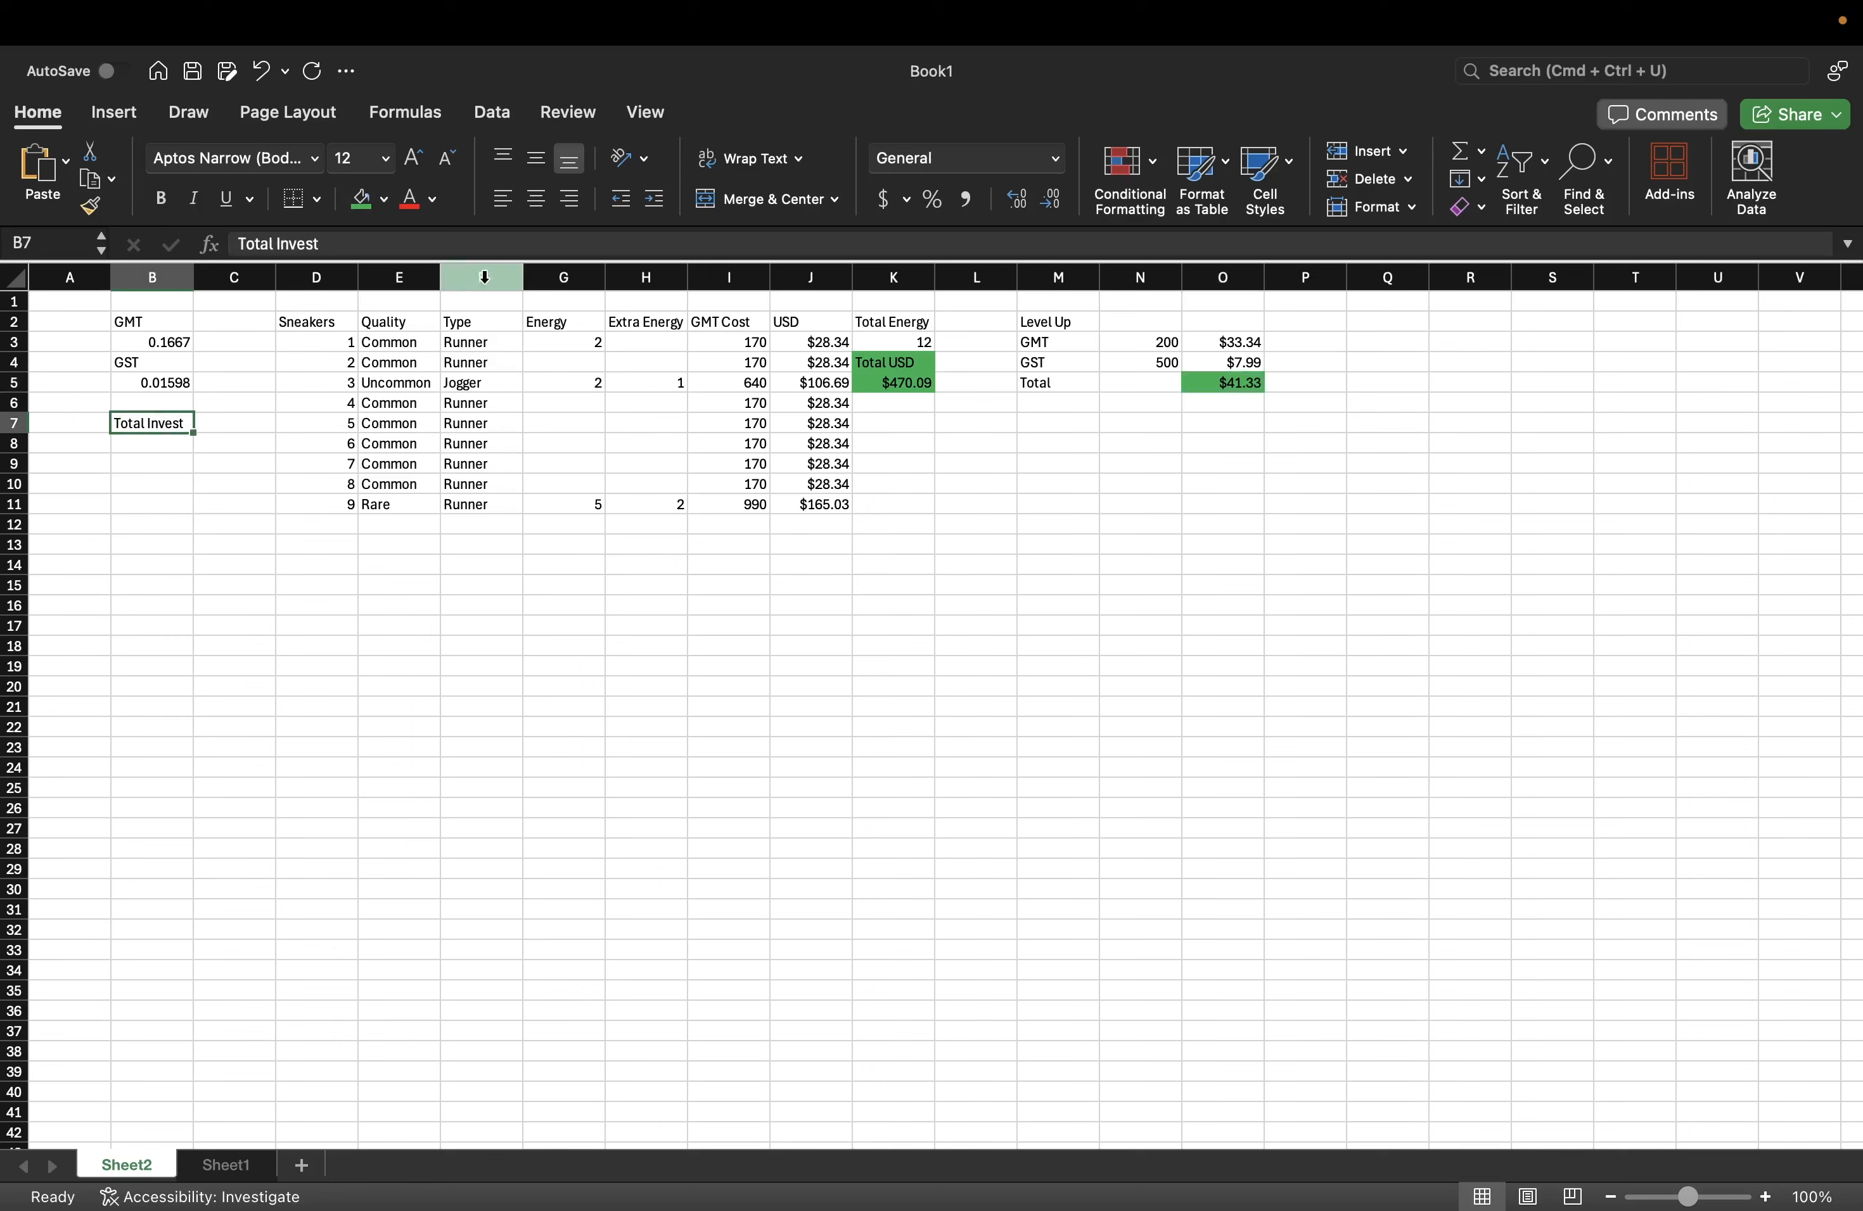
{"action": "left_click", "coordinate": [361, 199]}
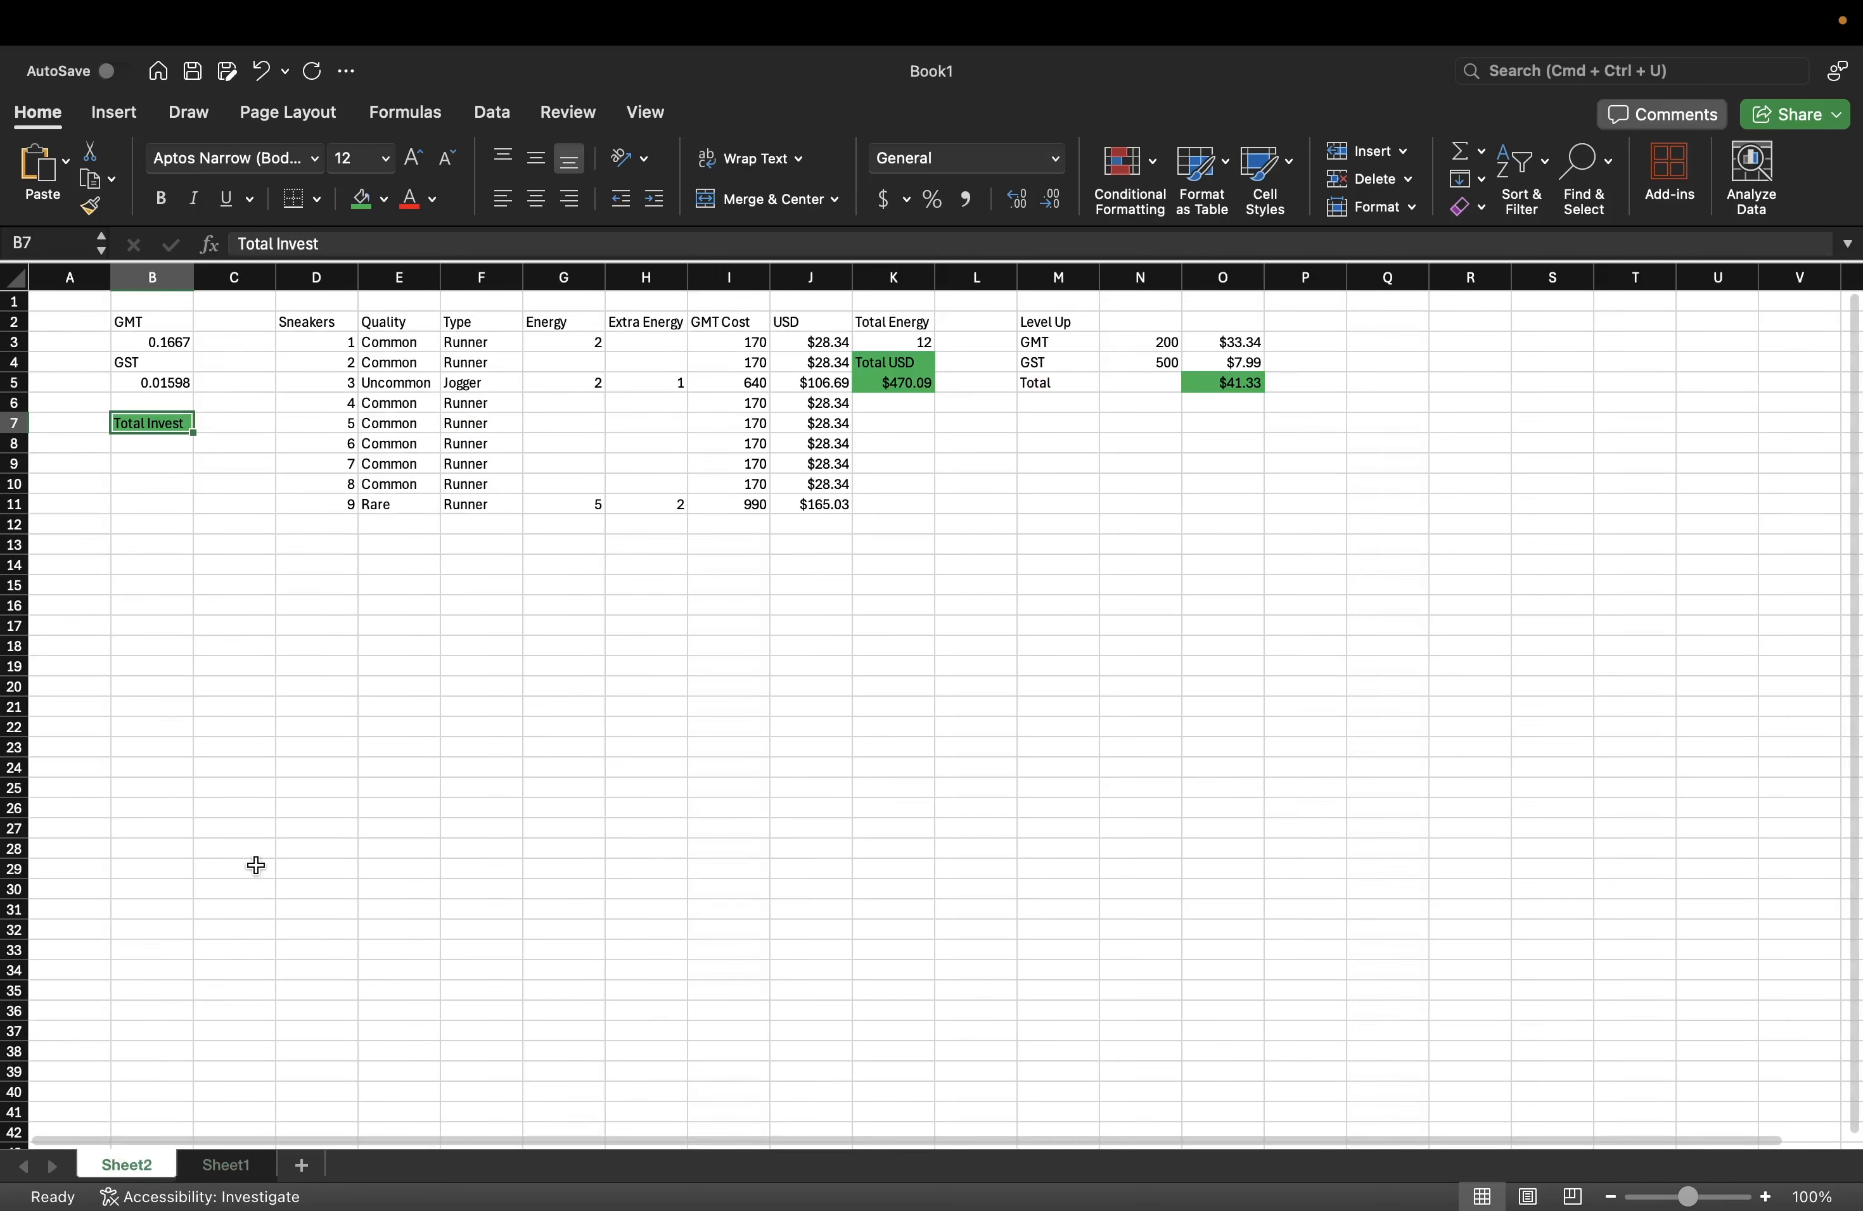
- Enter the heading Gem in D13, below the sneaker table
{"action": "left_click", "coordinate": [321, 550]}
{"action": "type", "text": "Gem"}
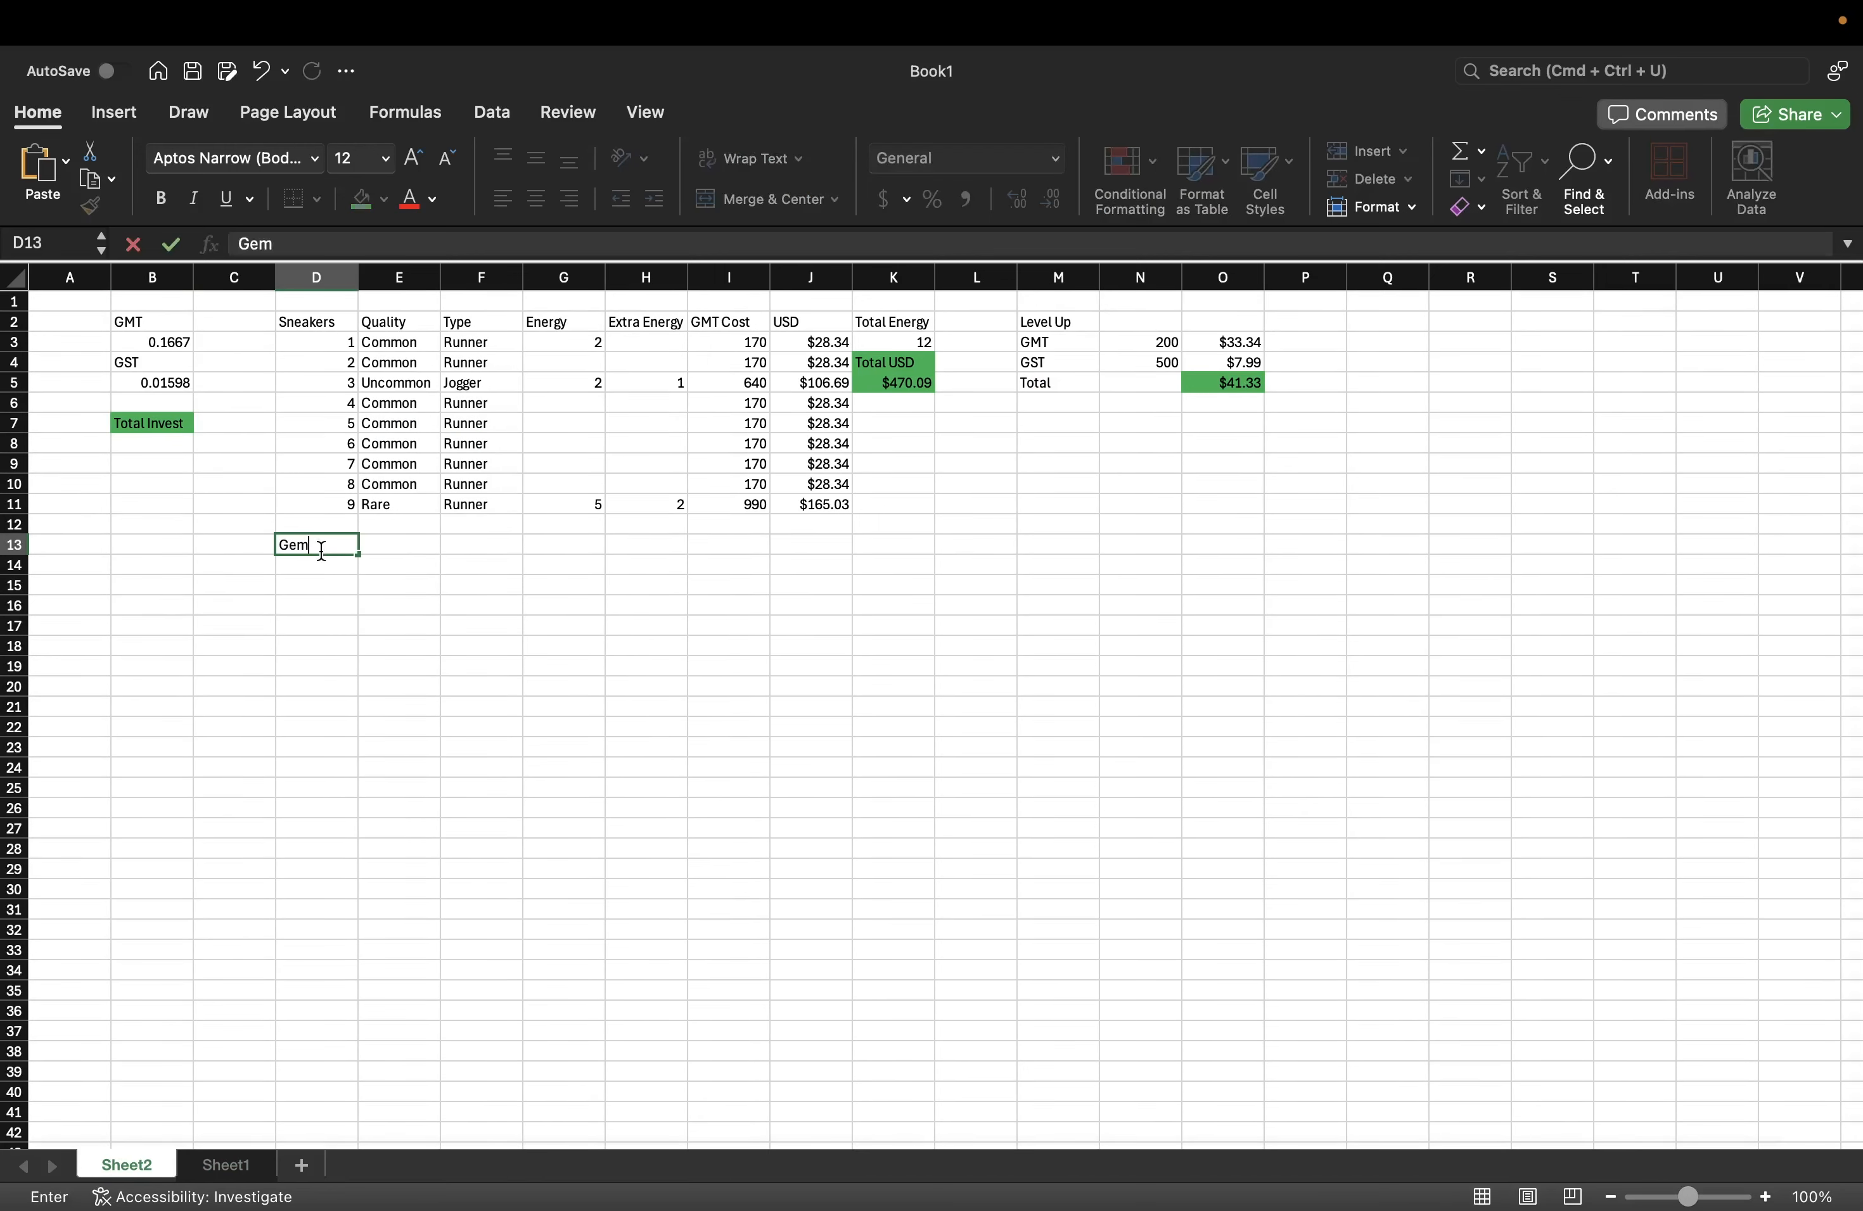
{"action": "key", "text": "Return"}
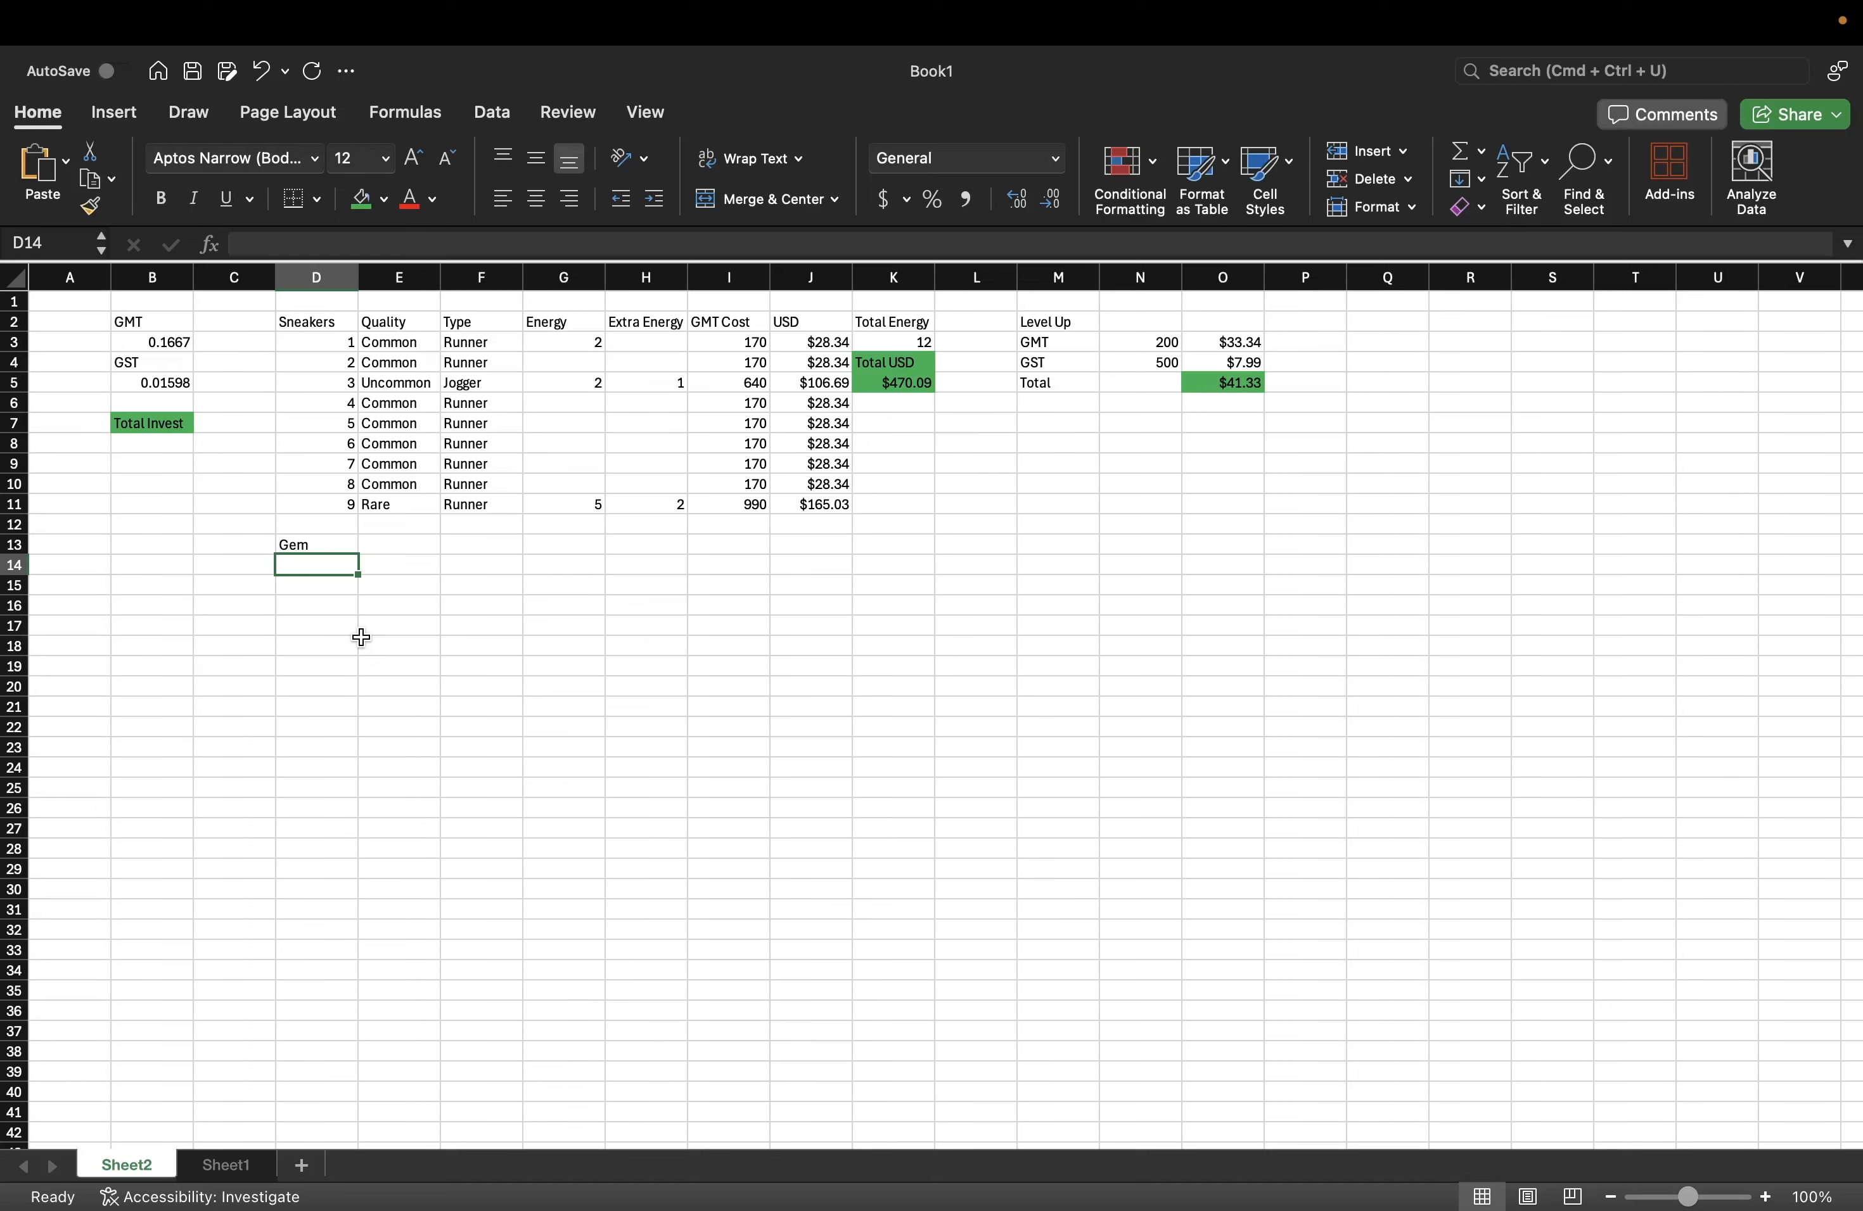
- Check the 640 GMT Uncommon Jogger's sockets on the STEPN market page in the browser and enter Efficiency in D14 of the Excel sheet
{"action": "key", "text": "ctrl+Right"}
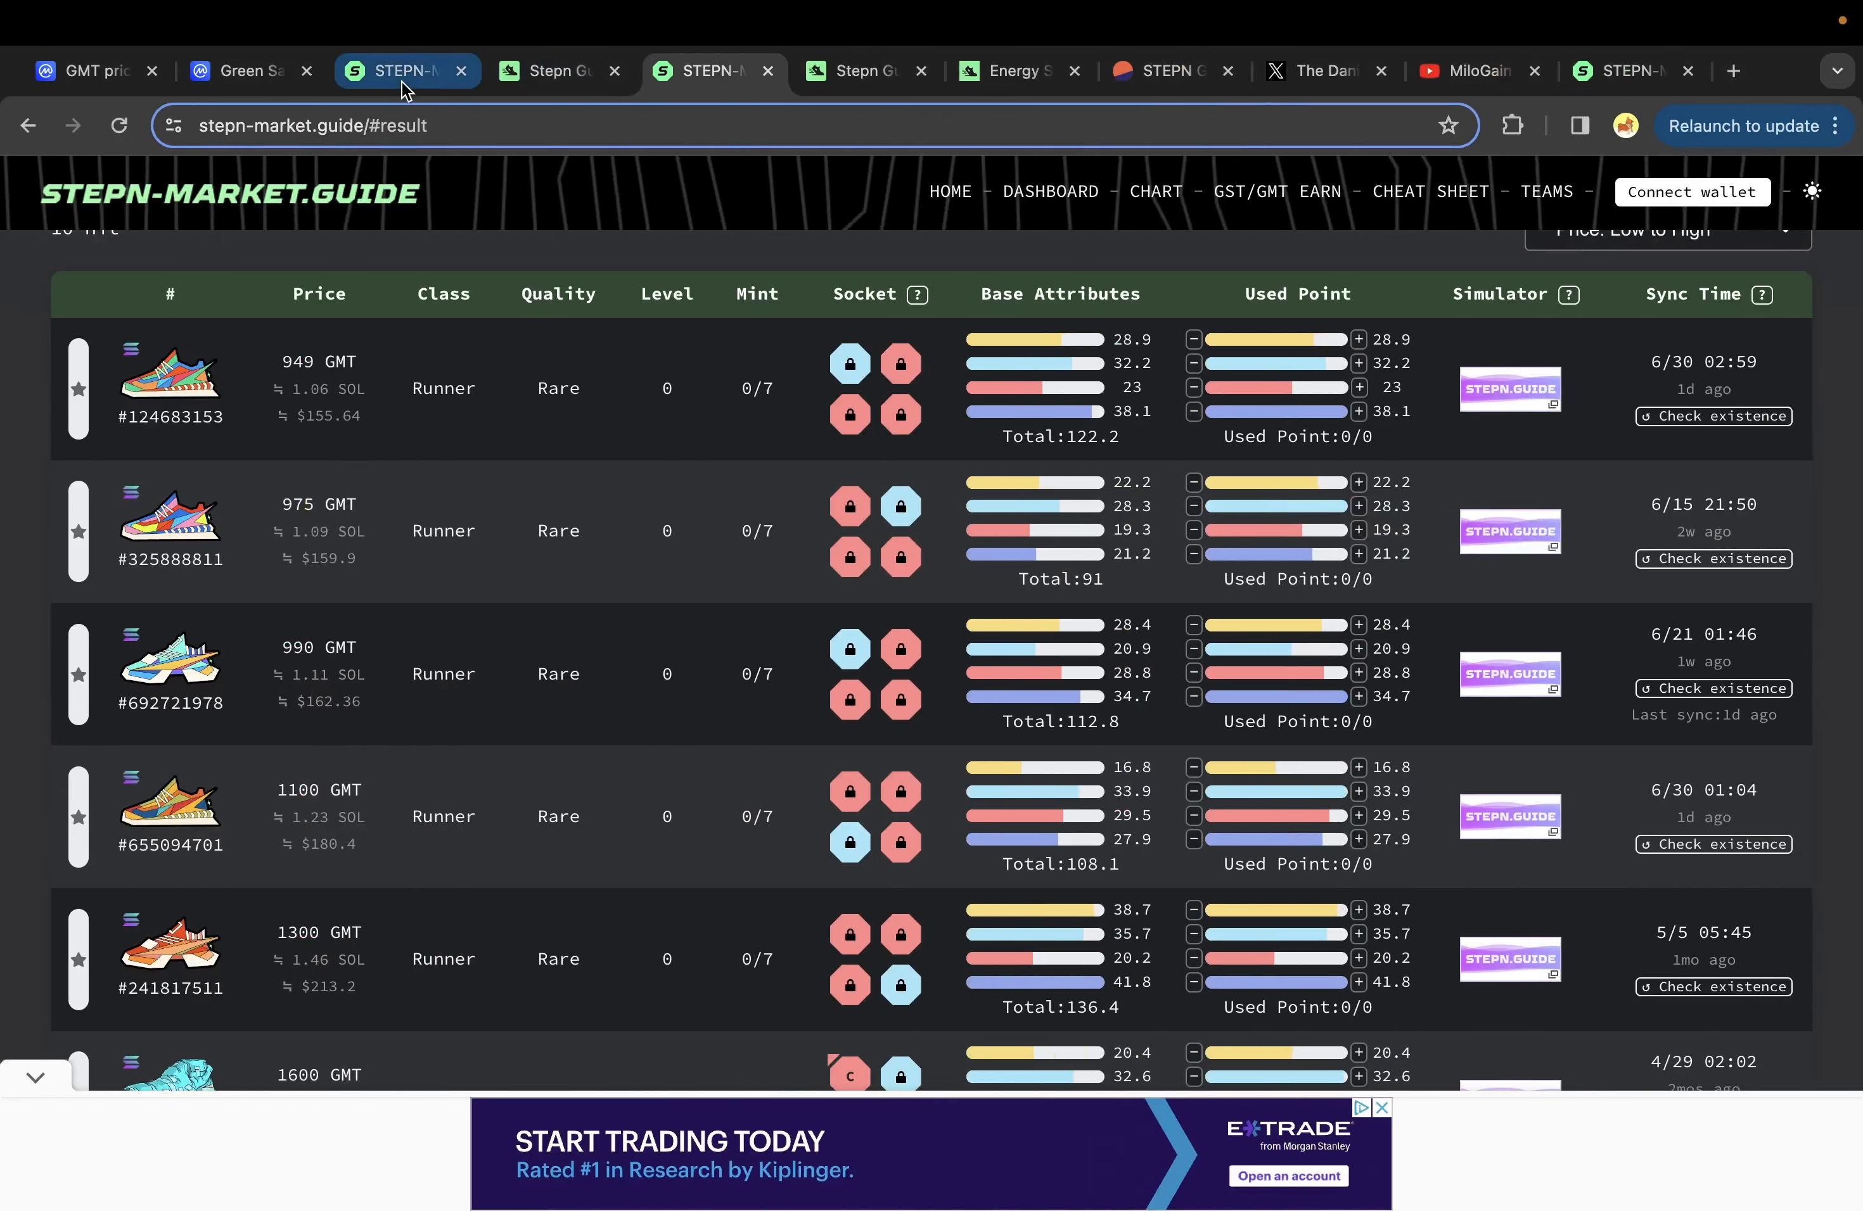
{"action": "left_click", "coordinate": [397, 71]}
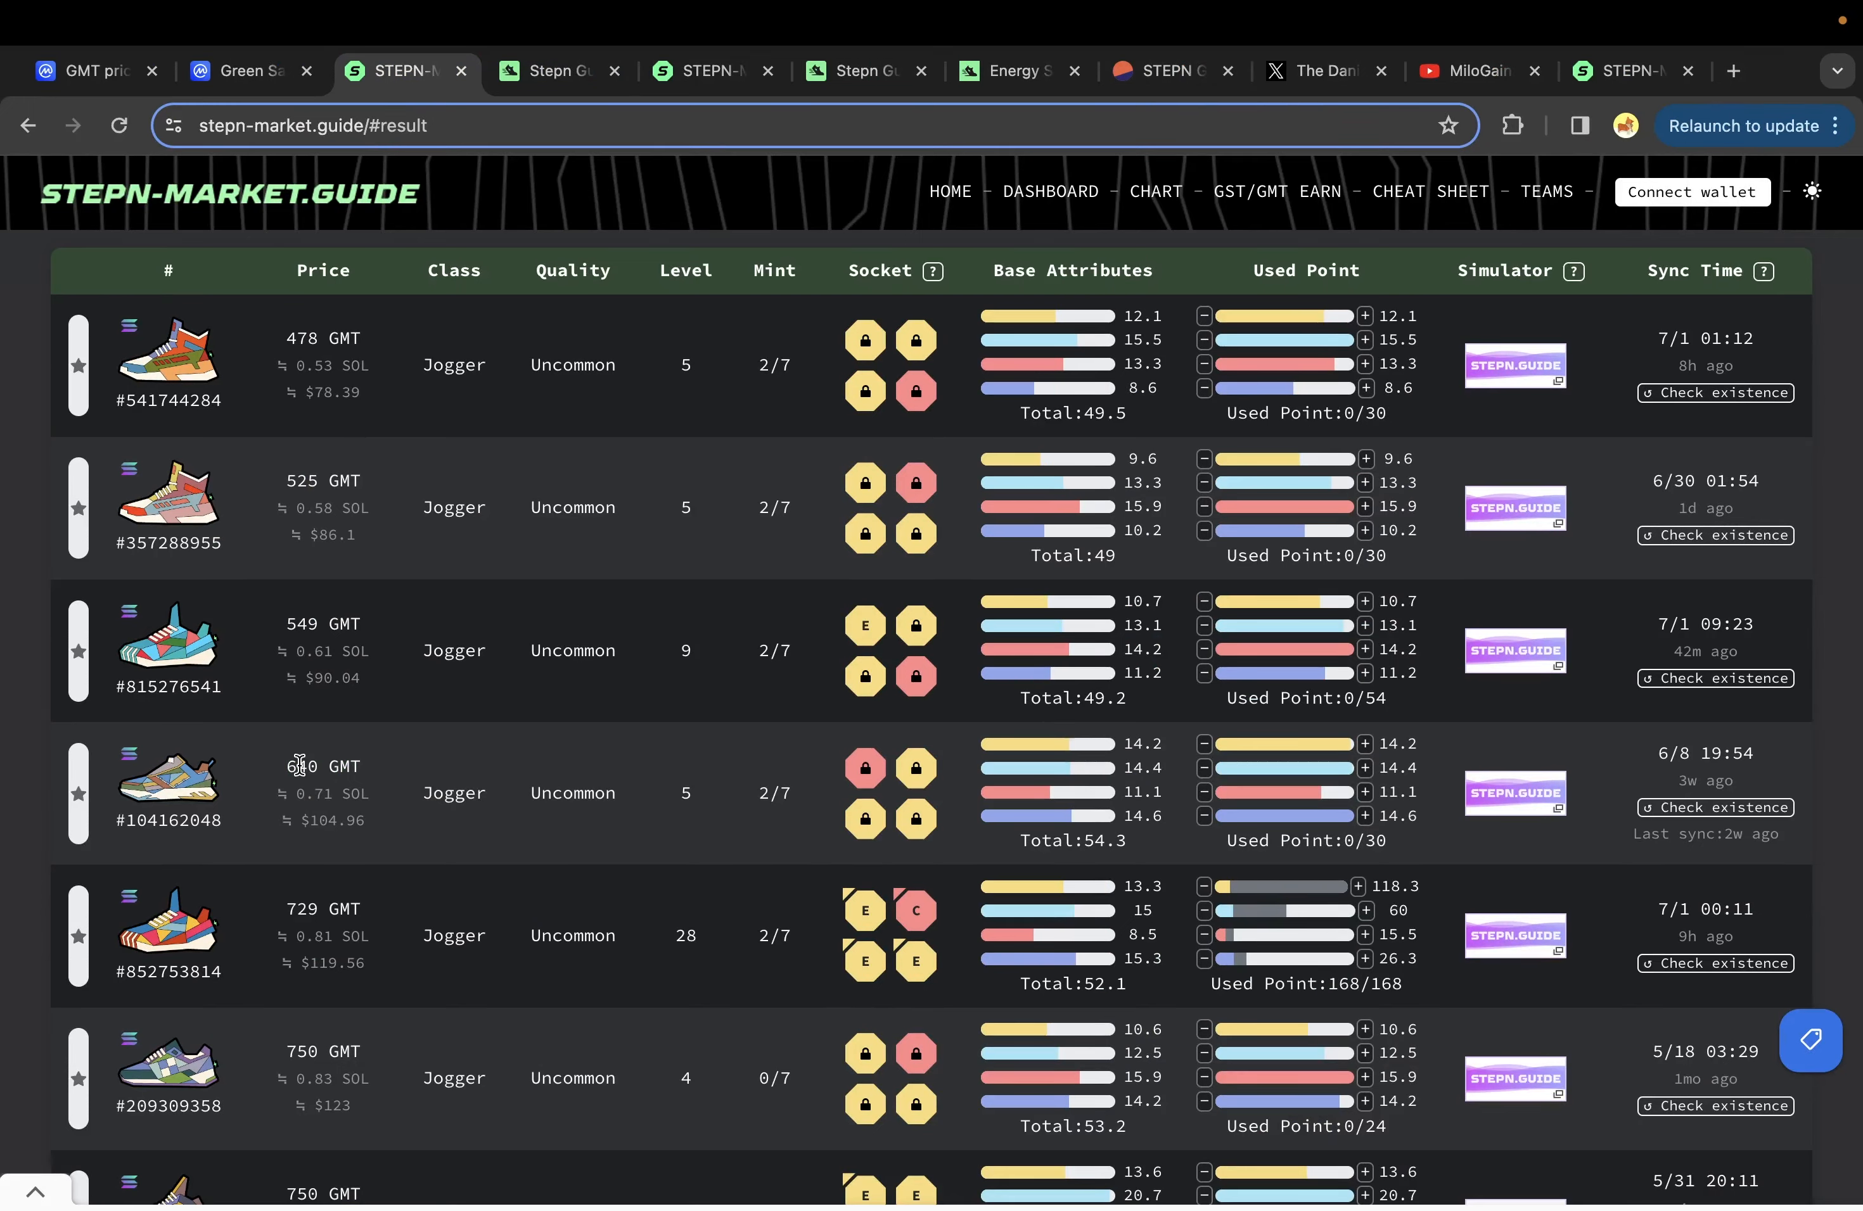
{"action": "left_click_drag", "start_coordinate": [300, 766], "coordinate": [784, 802]}
{"action": "left_click", "coordinate": [771, 765]}
{"action": "key", "text": "ctrl+Left"}
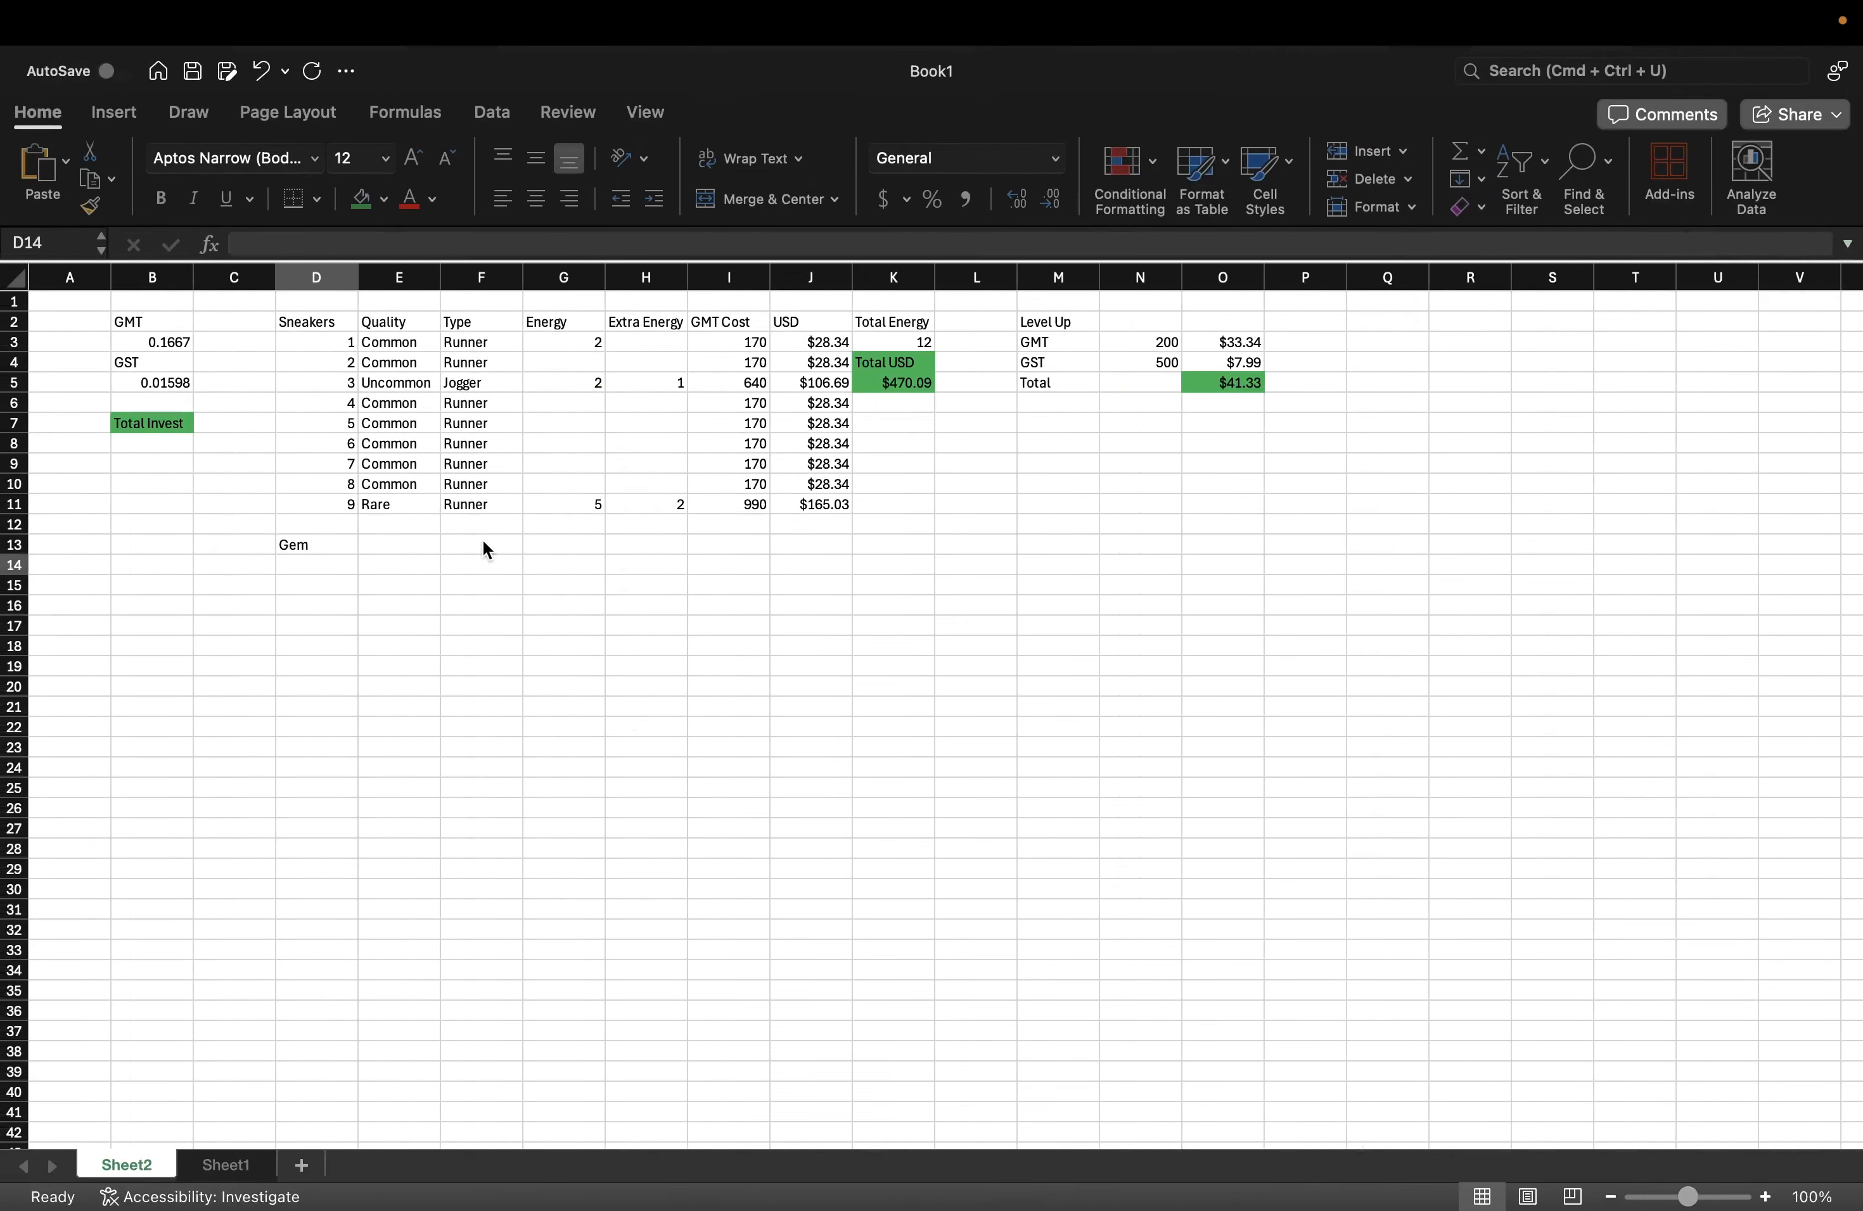
{"action": "left_click", "coordinate": [313, 568]}
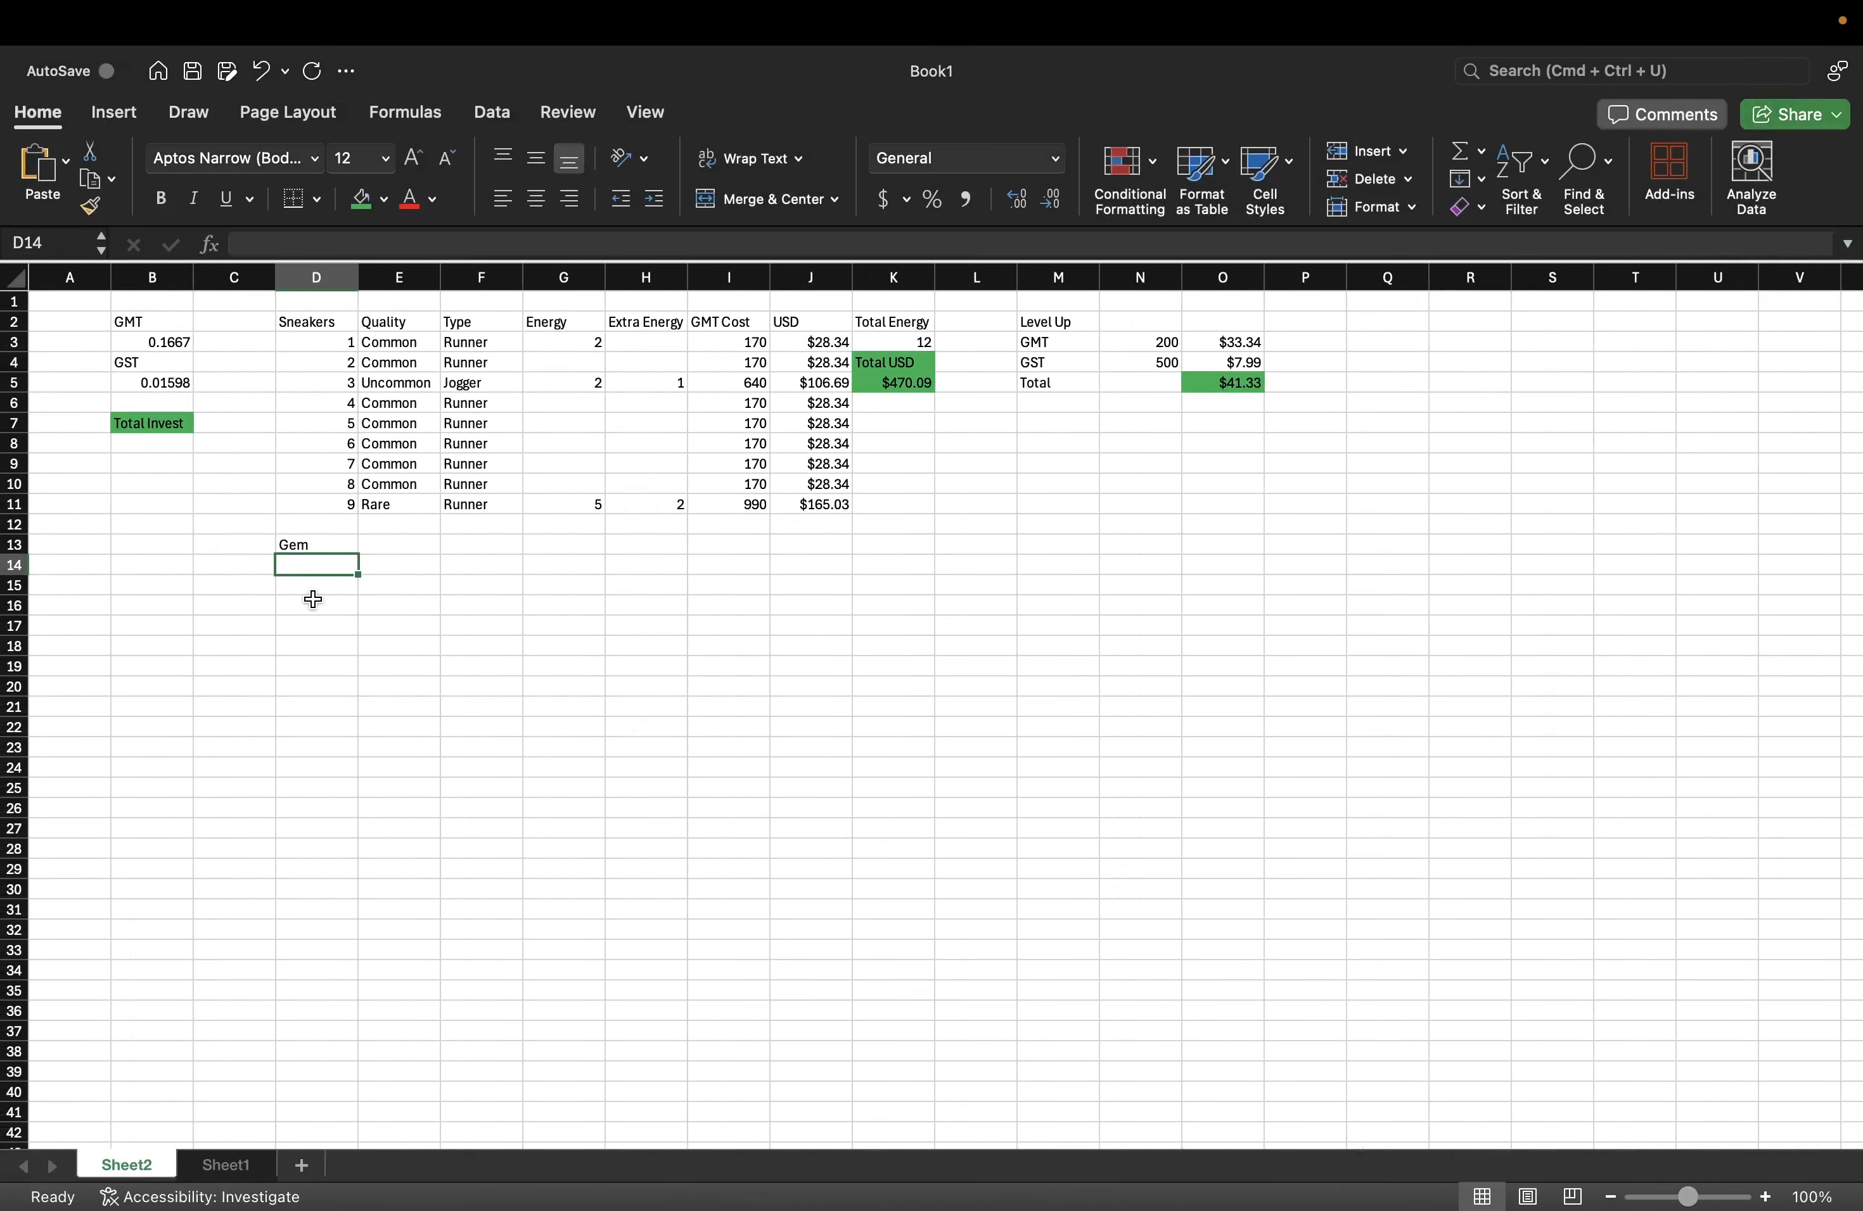
{"action": "type", "text": "Efficiency"}
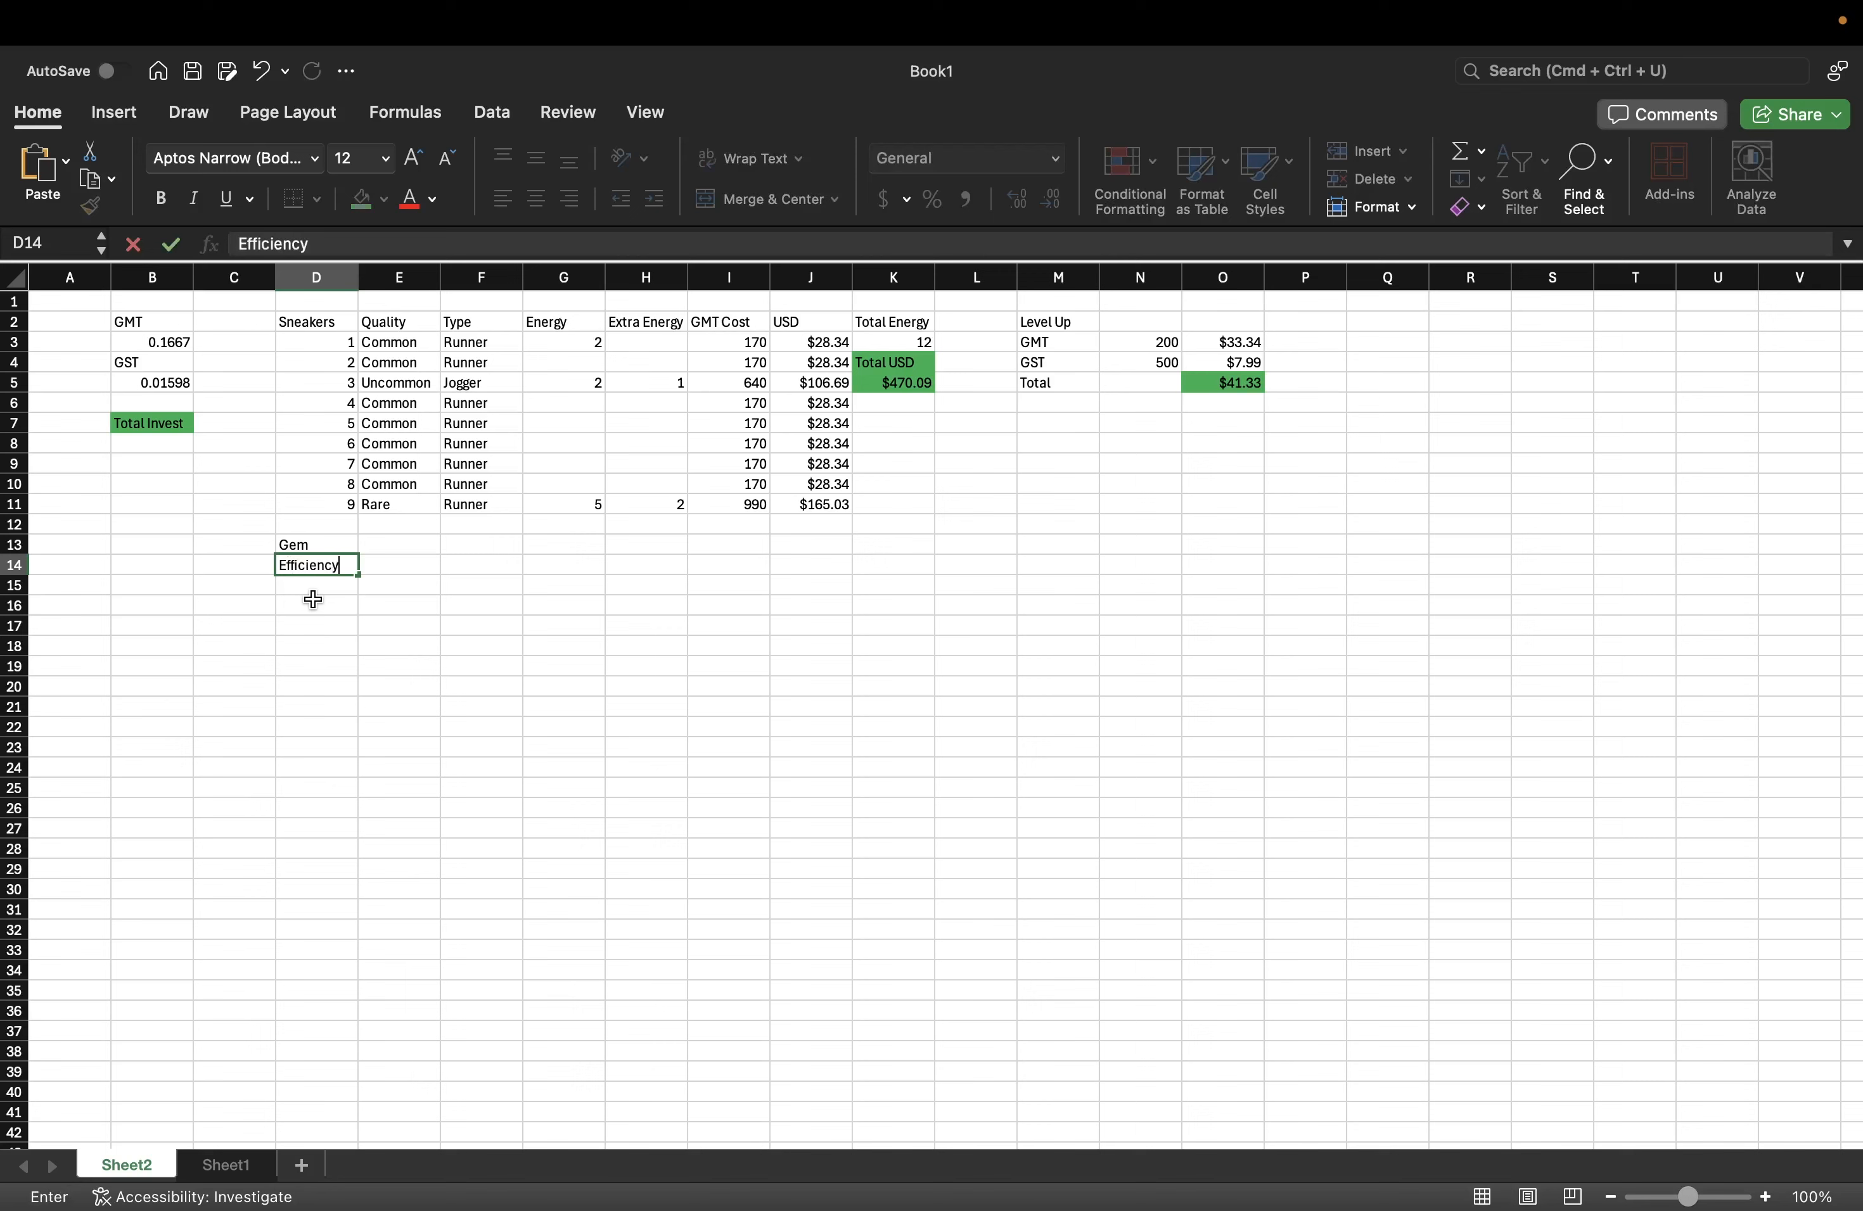
{"action": "key", "text": "Return"}
- Enter Efficiency as the gem in D15 and D16
{"action": "type", "text": "Efficiency"}
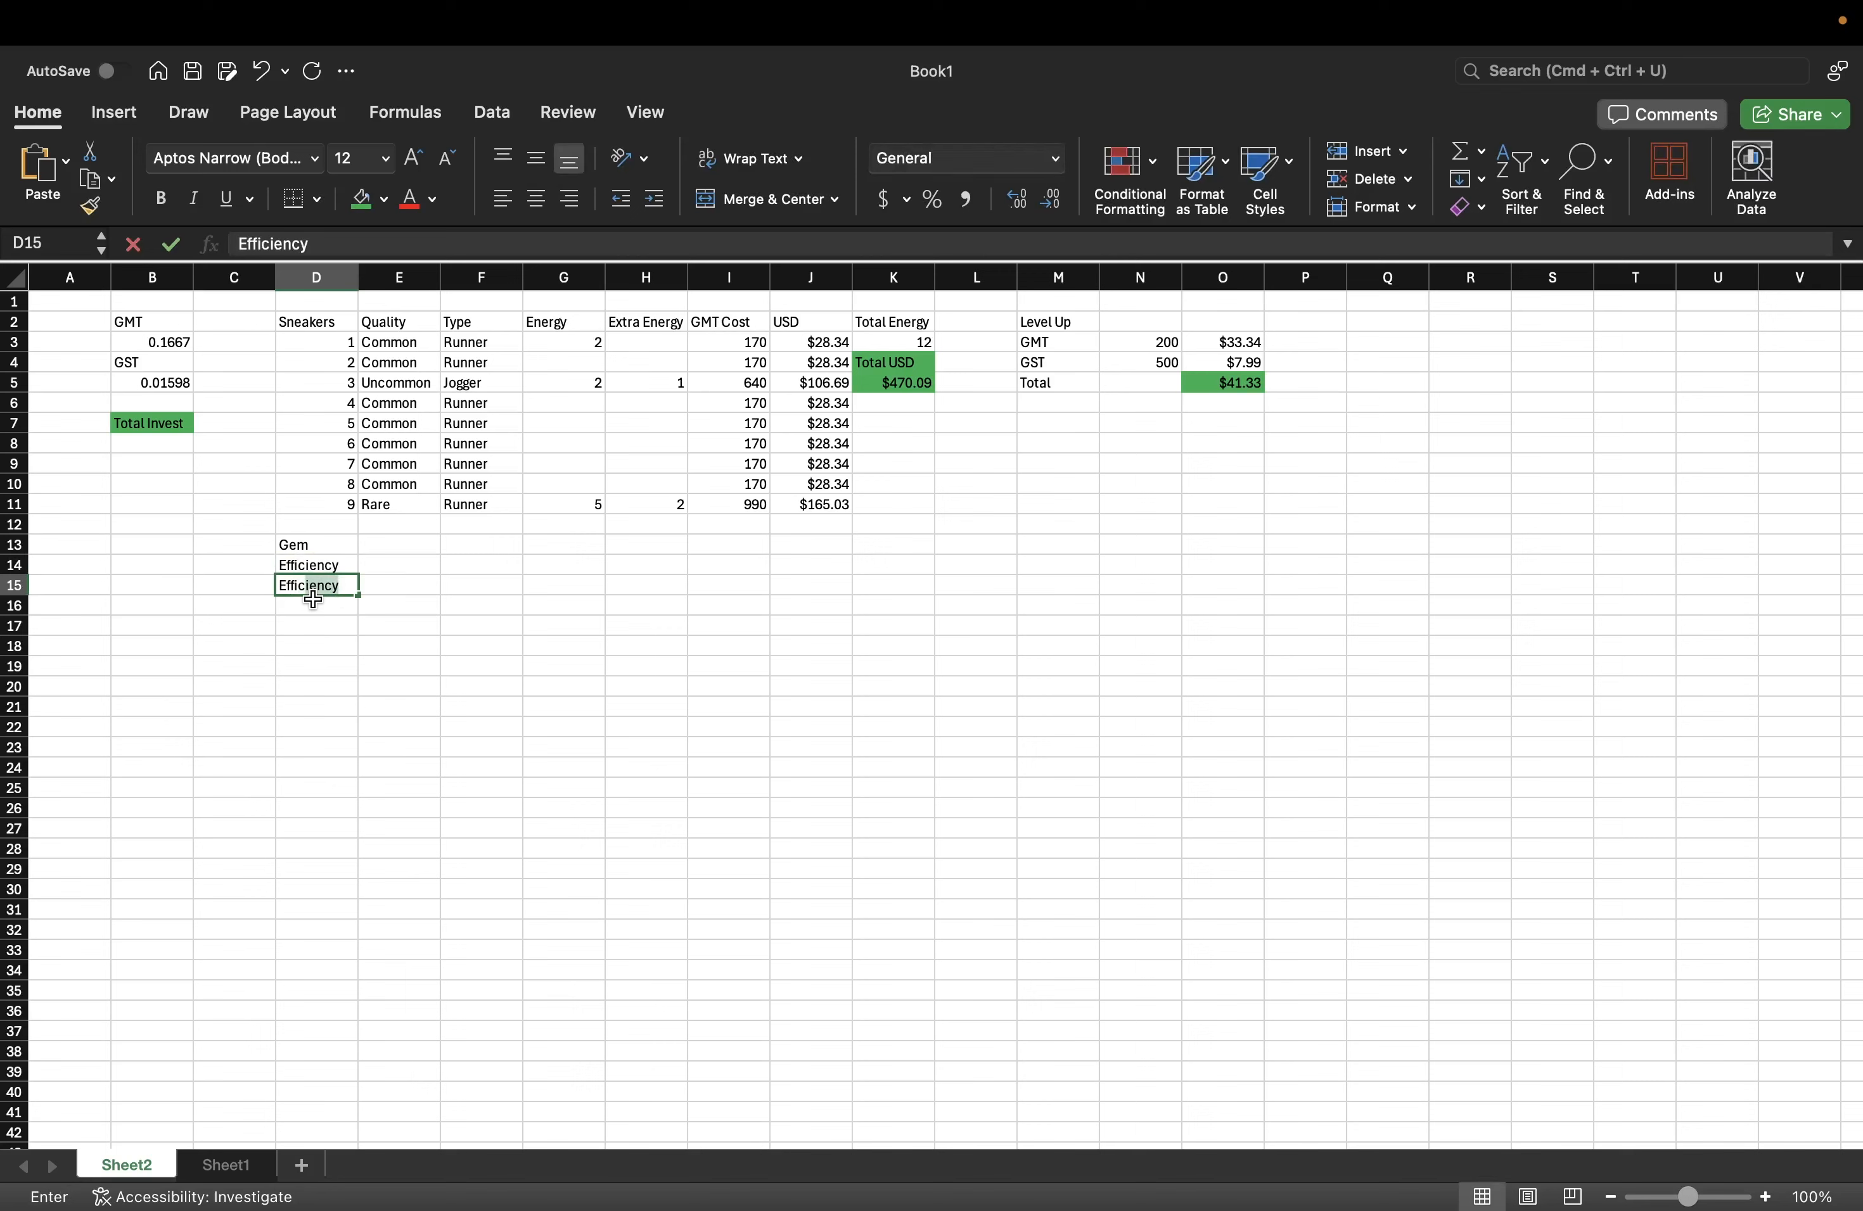
{"action": "key", "text": "Return"}
{"action": "key", "text": "Return"}
{"action": "key", "text": "Return"}
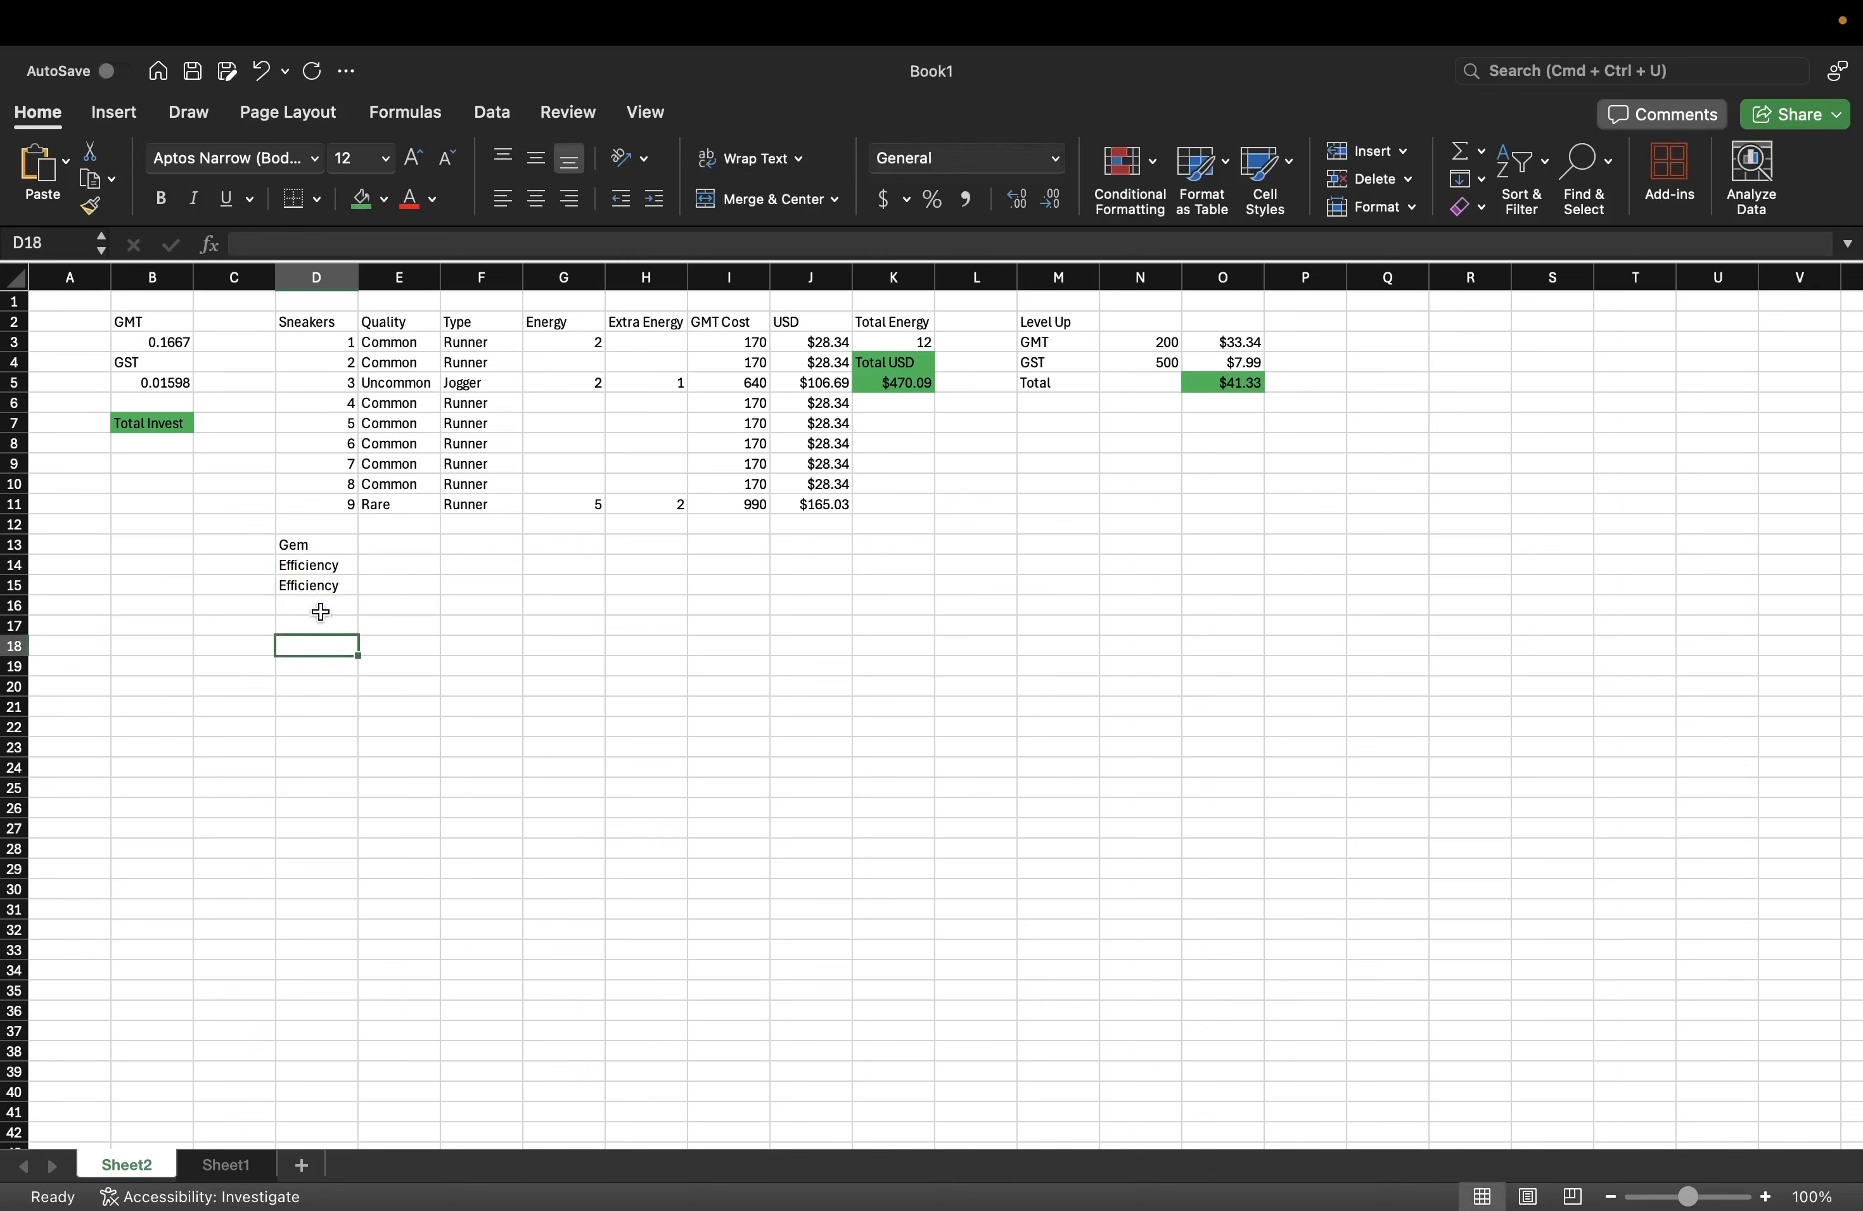
{"action": "left_click", "coordinate": [316, 586]}
{"action": "type", "text": "Ef"}
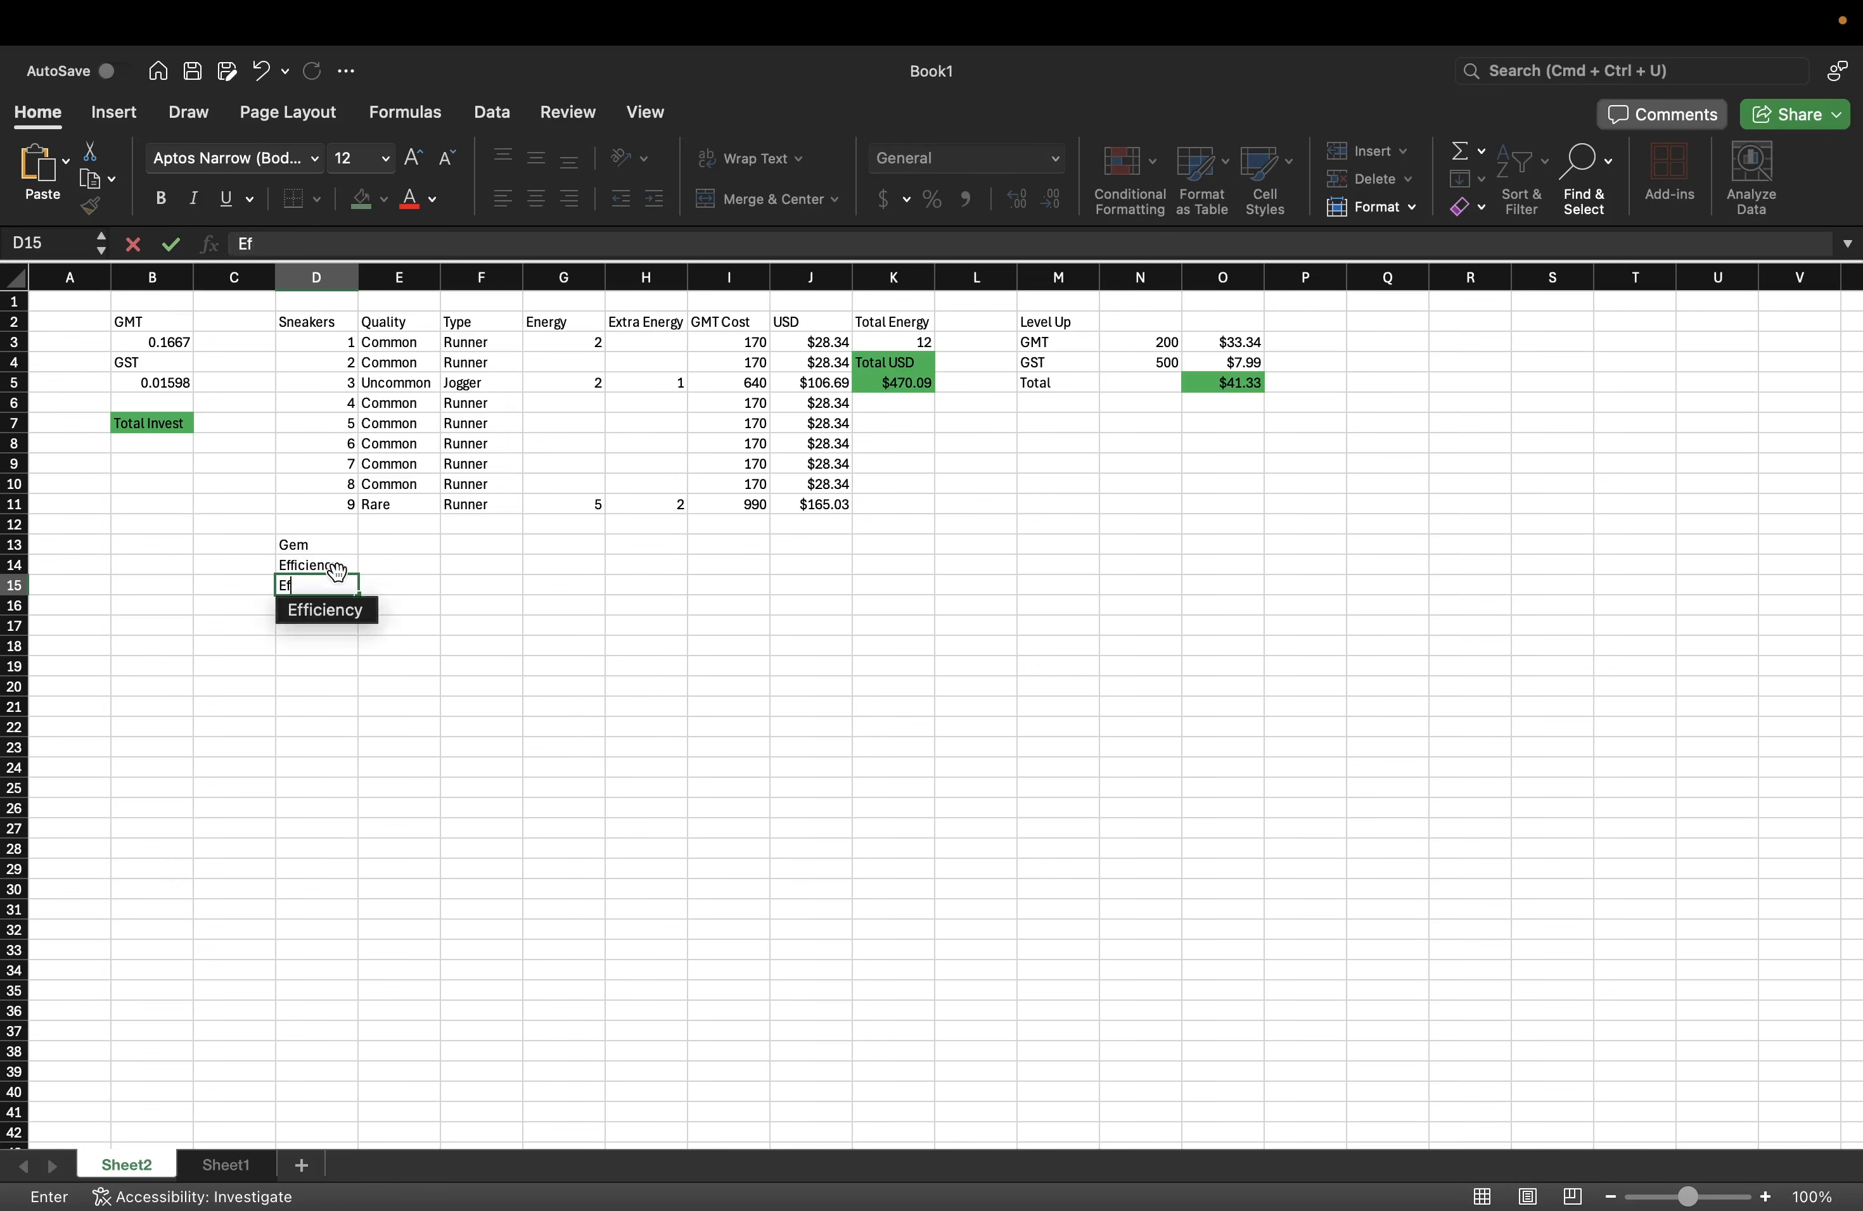
{"action": "type", "text": "ficiency"}
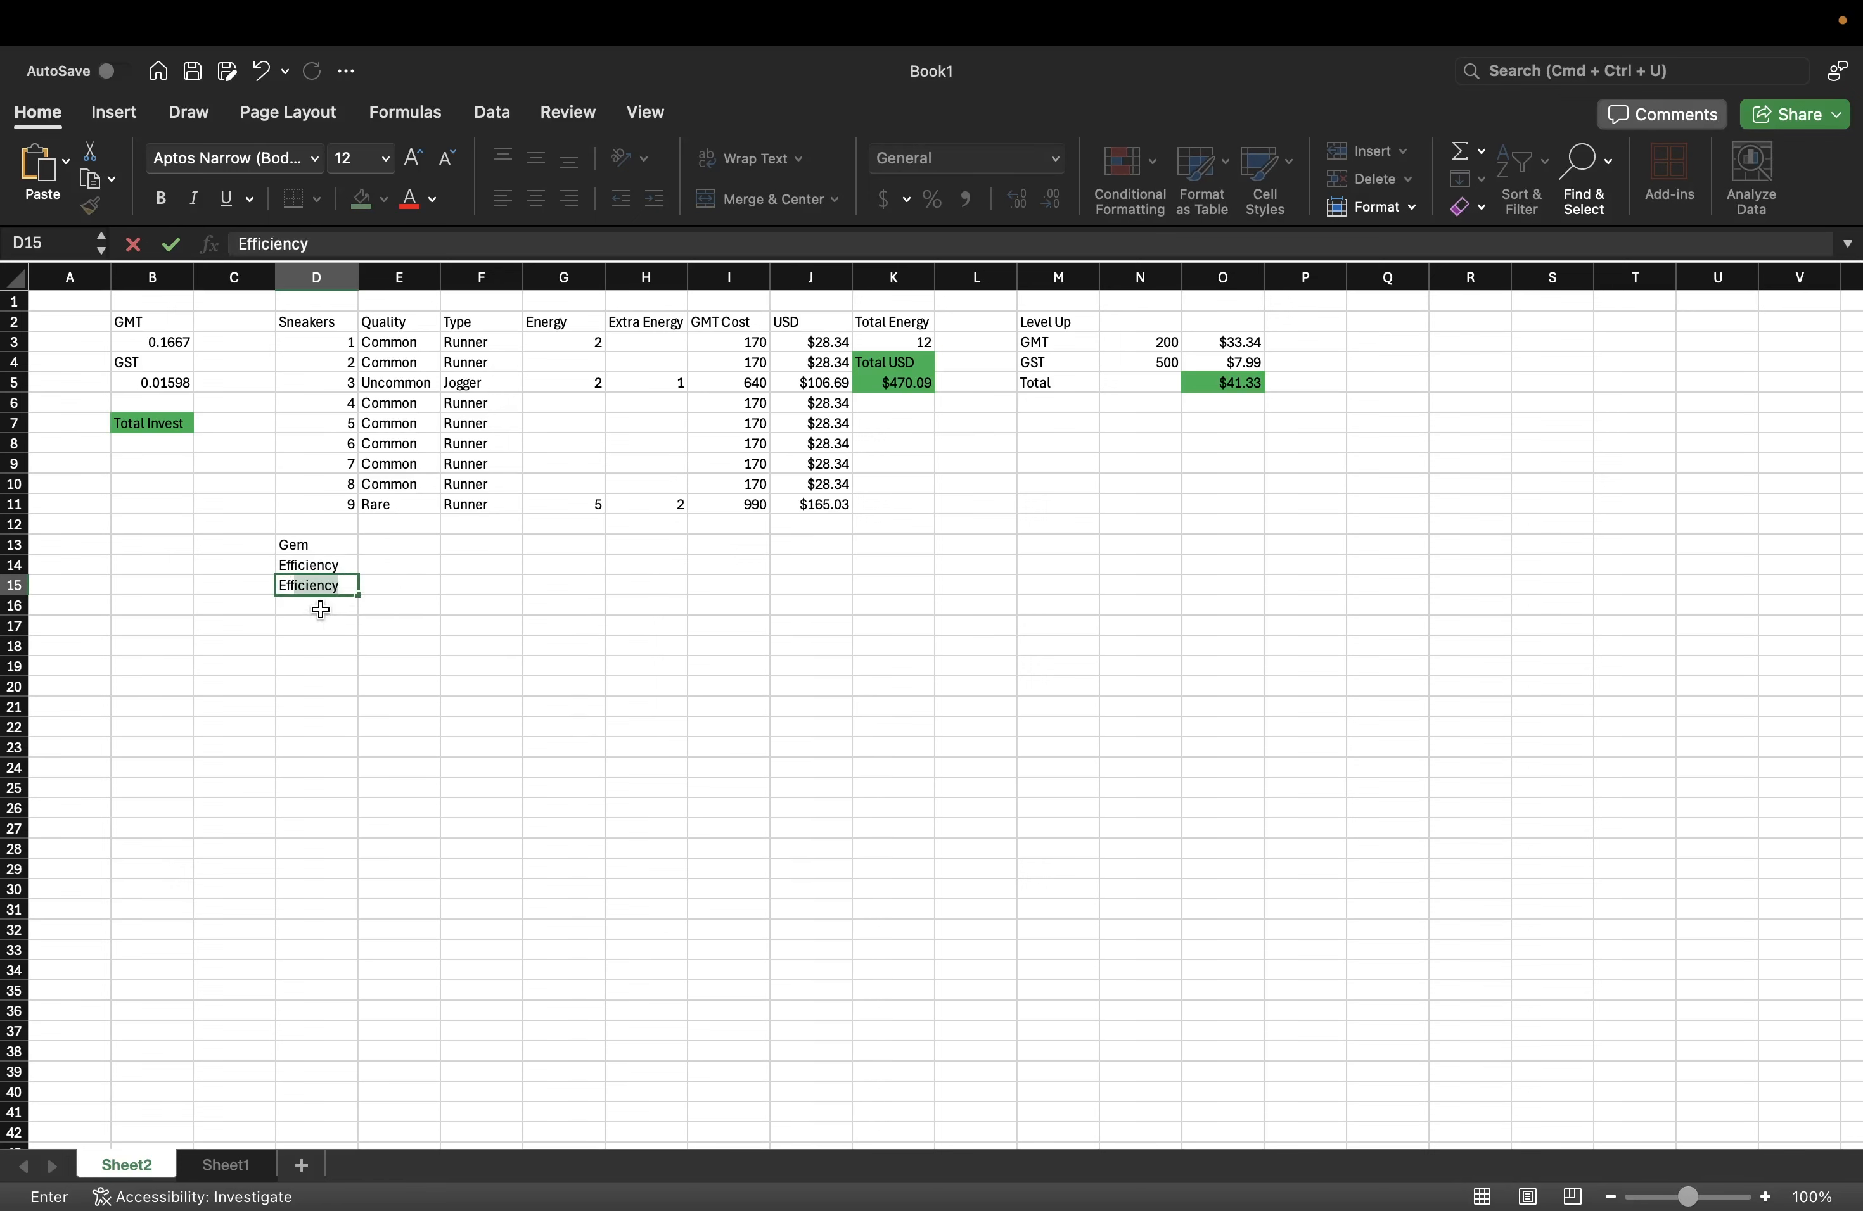
{"action": "key", "text": "Return"}
{"action": "type", "text": "Ef"}
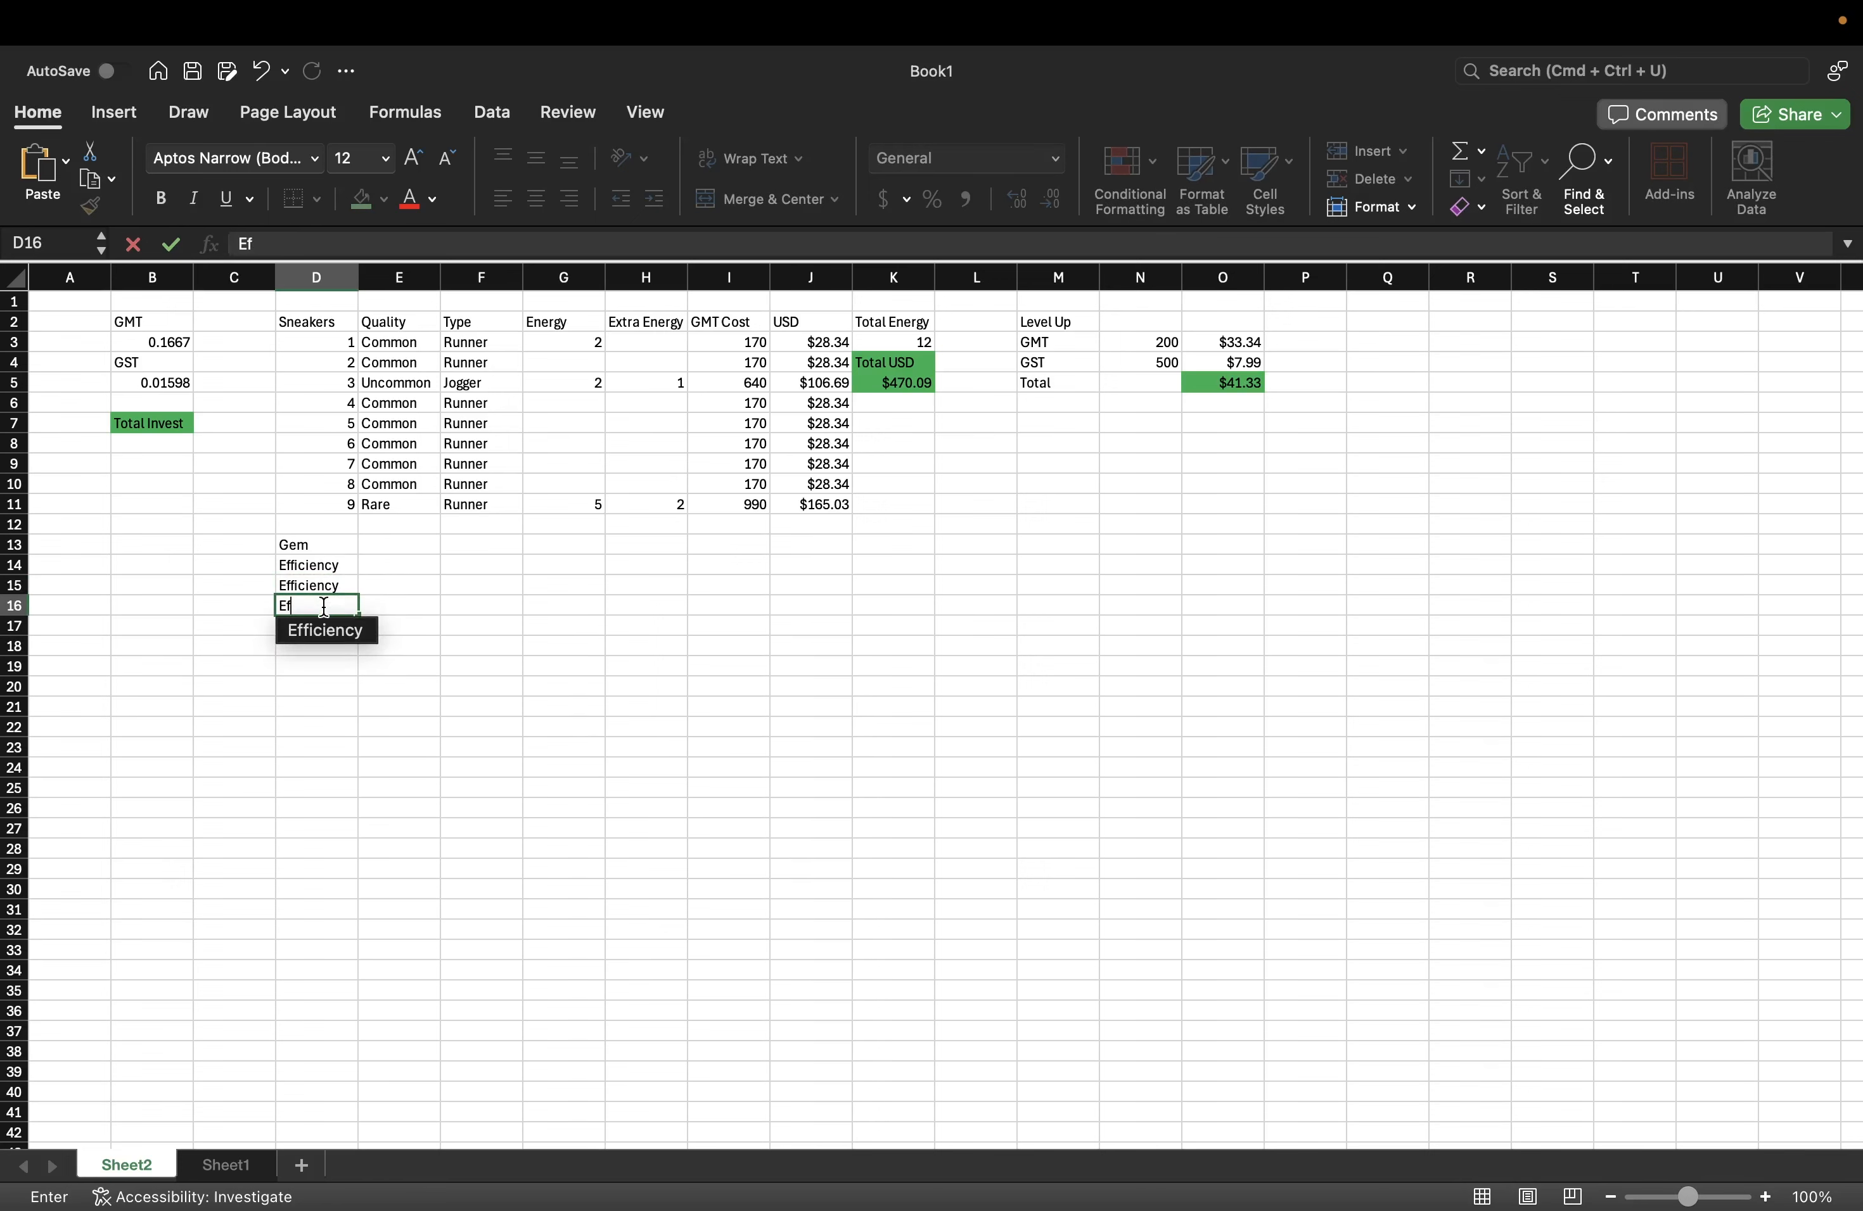
{"action": "type", "text": "ficiency"}
{"action": "left_click", "coordinate": [330, 647]}
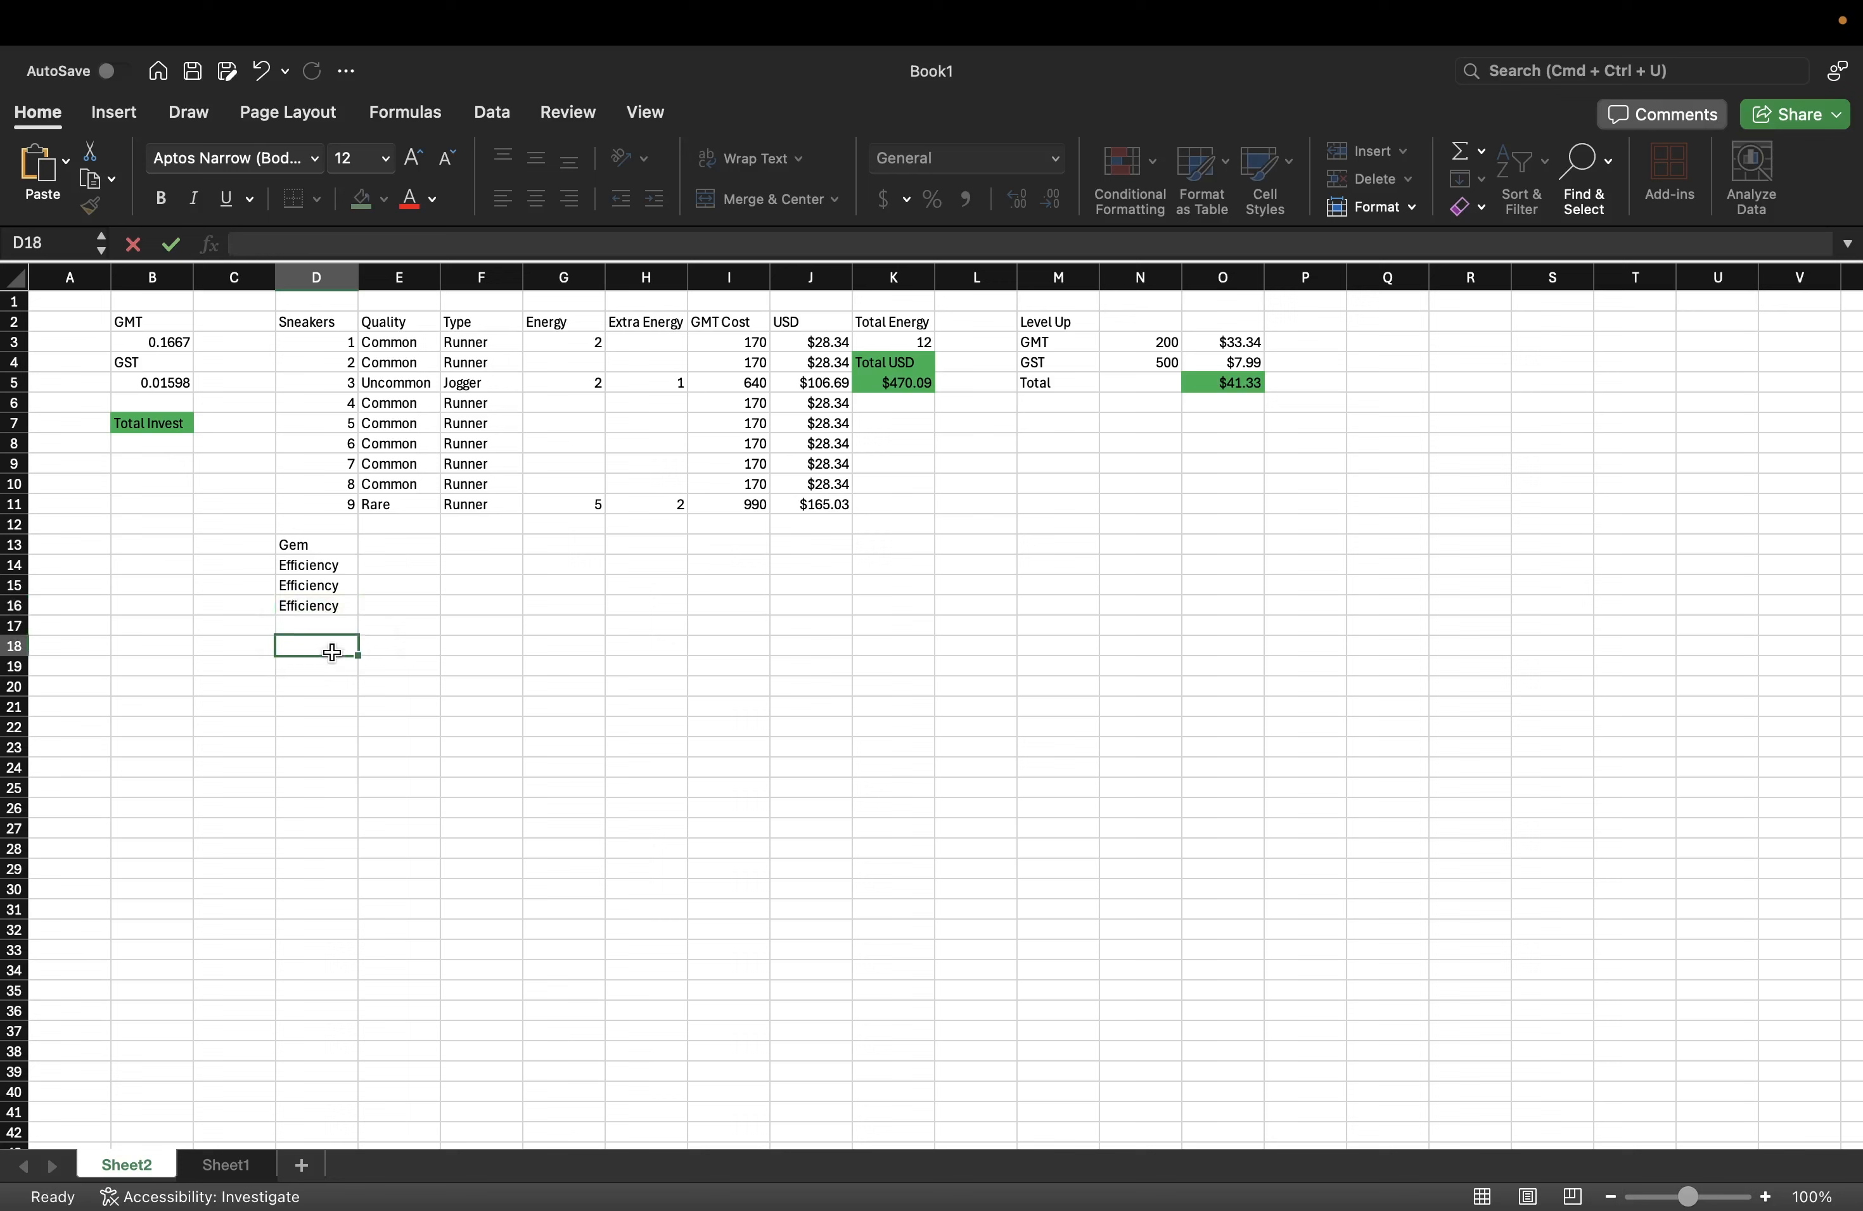
- Add a Level heading in E13 and enter the Efficiency gem levels 4, 4 and 3 in E14:E16
{"action": "left_click", "coordinate": [408, 560]}
{"action": "left_click", "coordinate": [397, 547]}
{"action": "type", "text": "Level"}
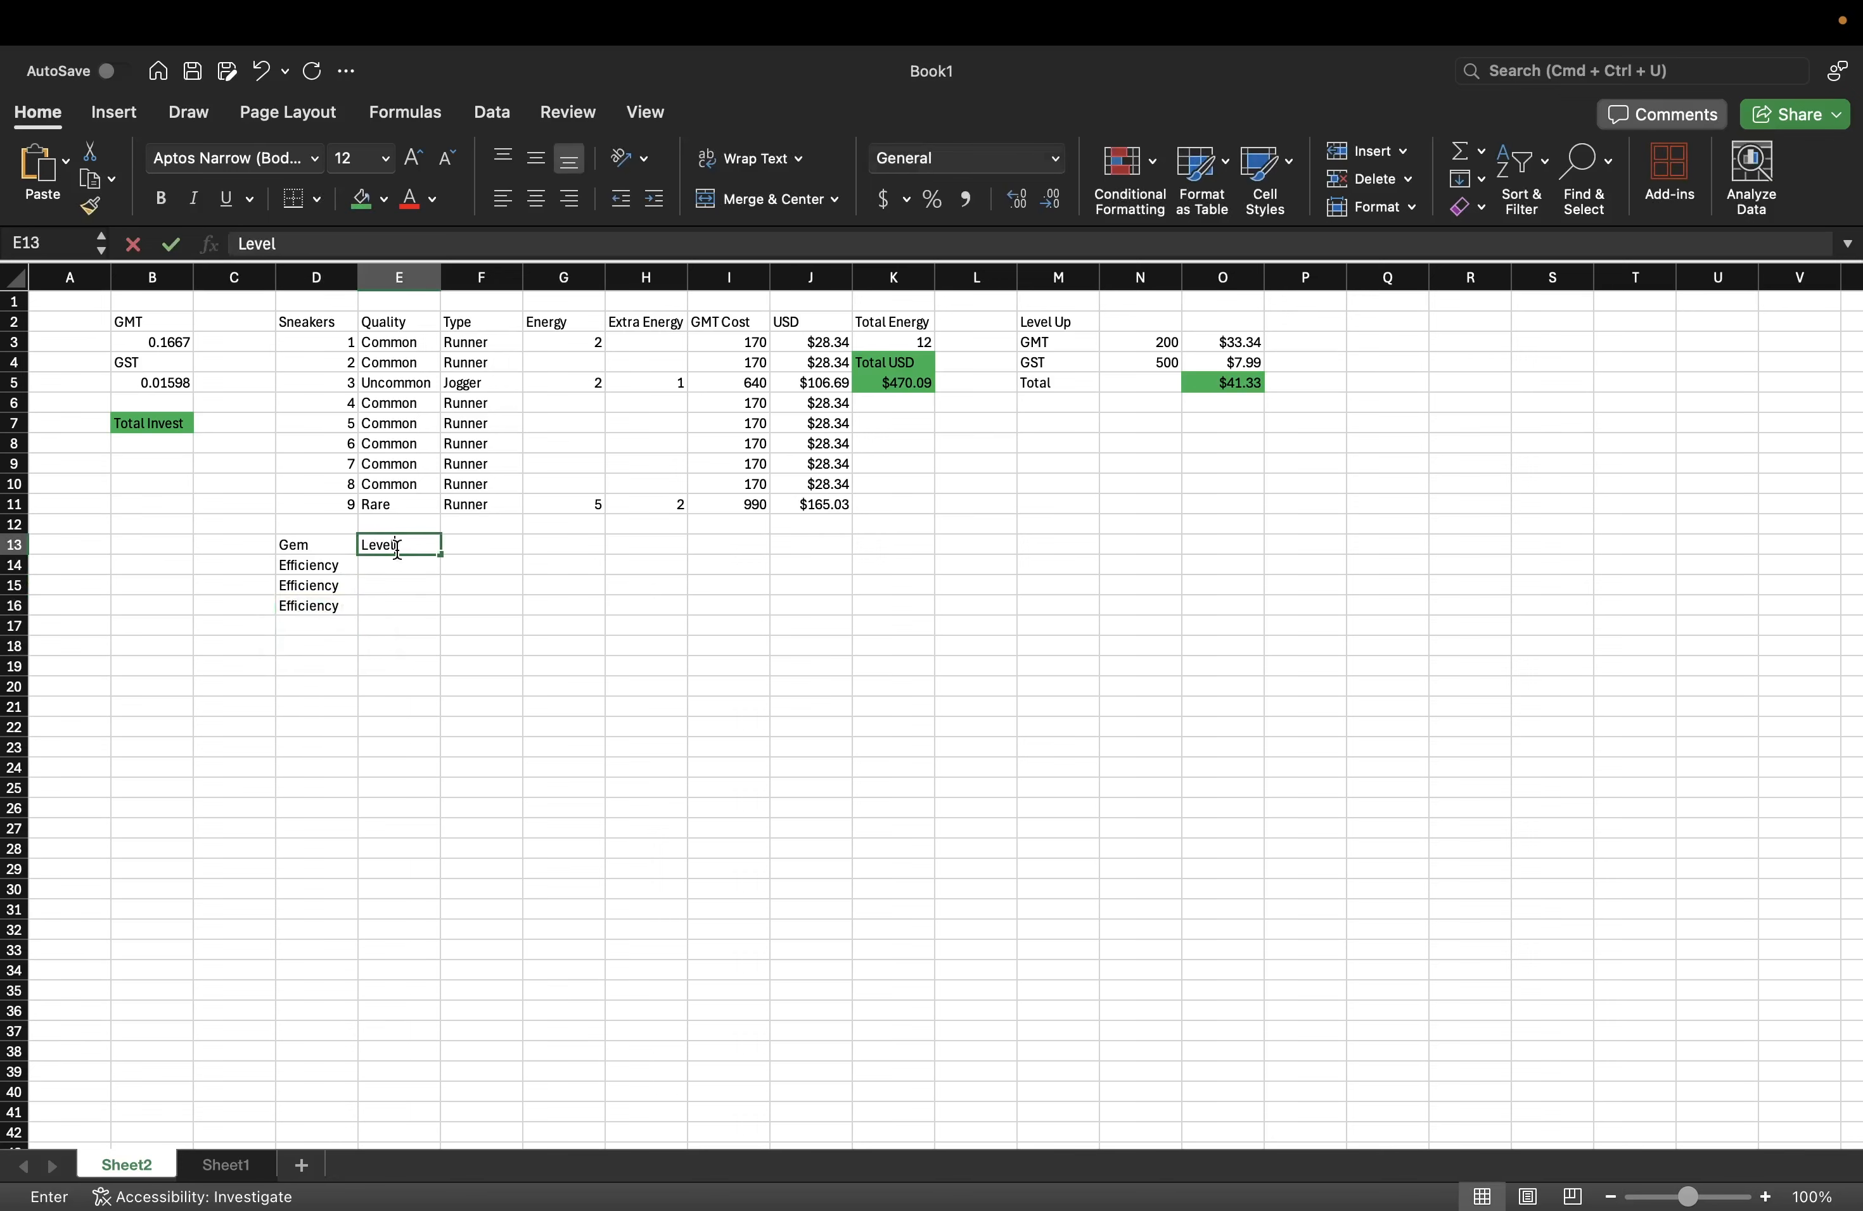
{"action": "key", "text": "Return"}
{"action": "type", "text": "4"}
{"action": "key", "text": "Return"}
{"action": "type", "text": "4"}
{"action": "key", "text": "Return"}
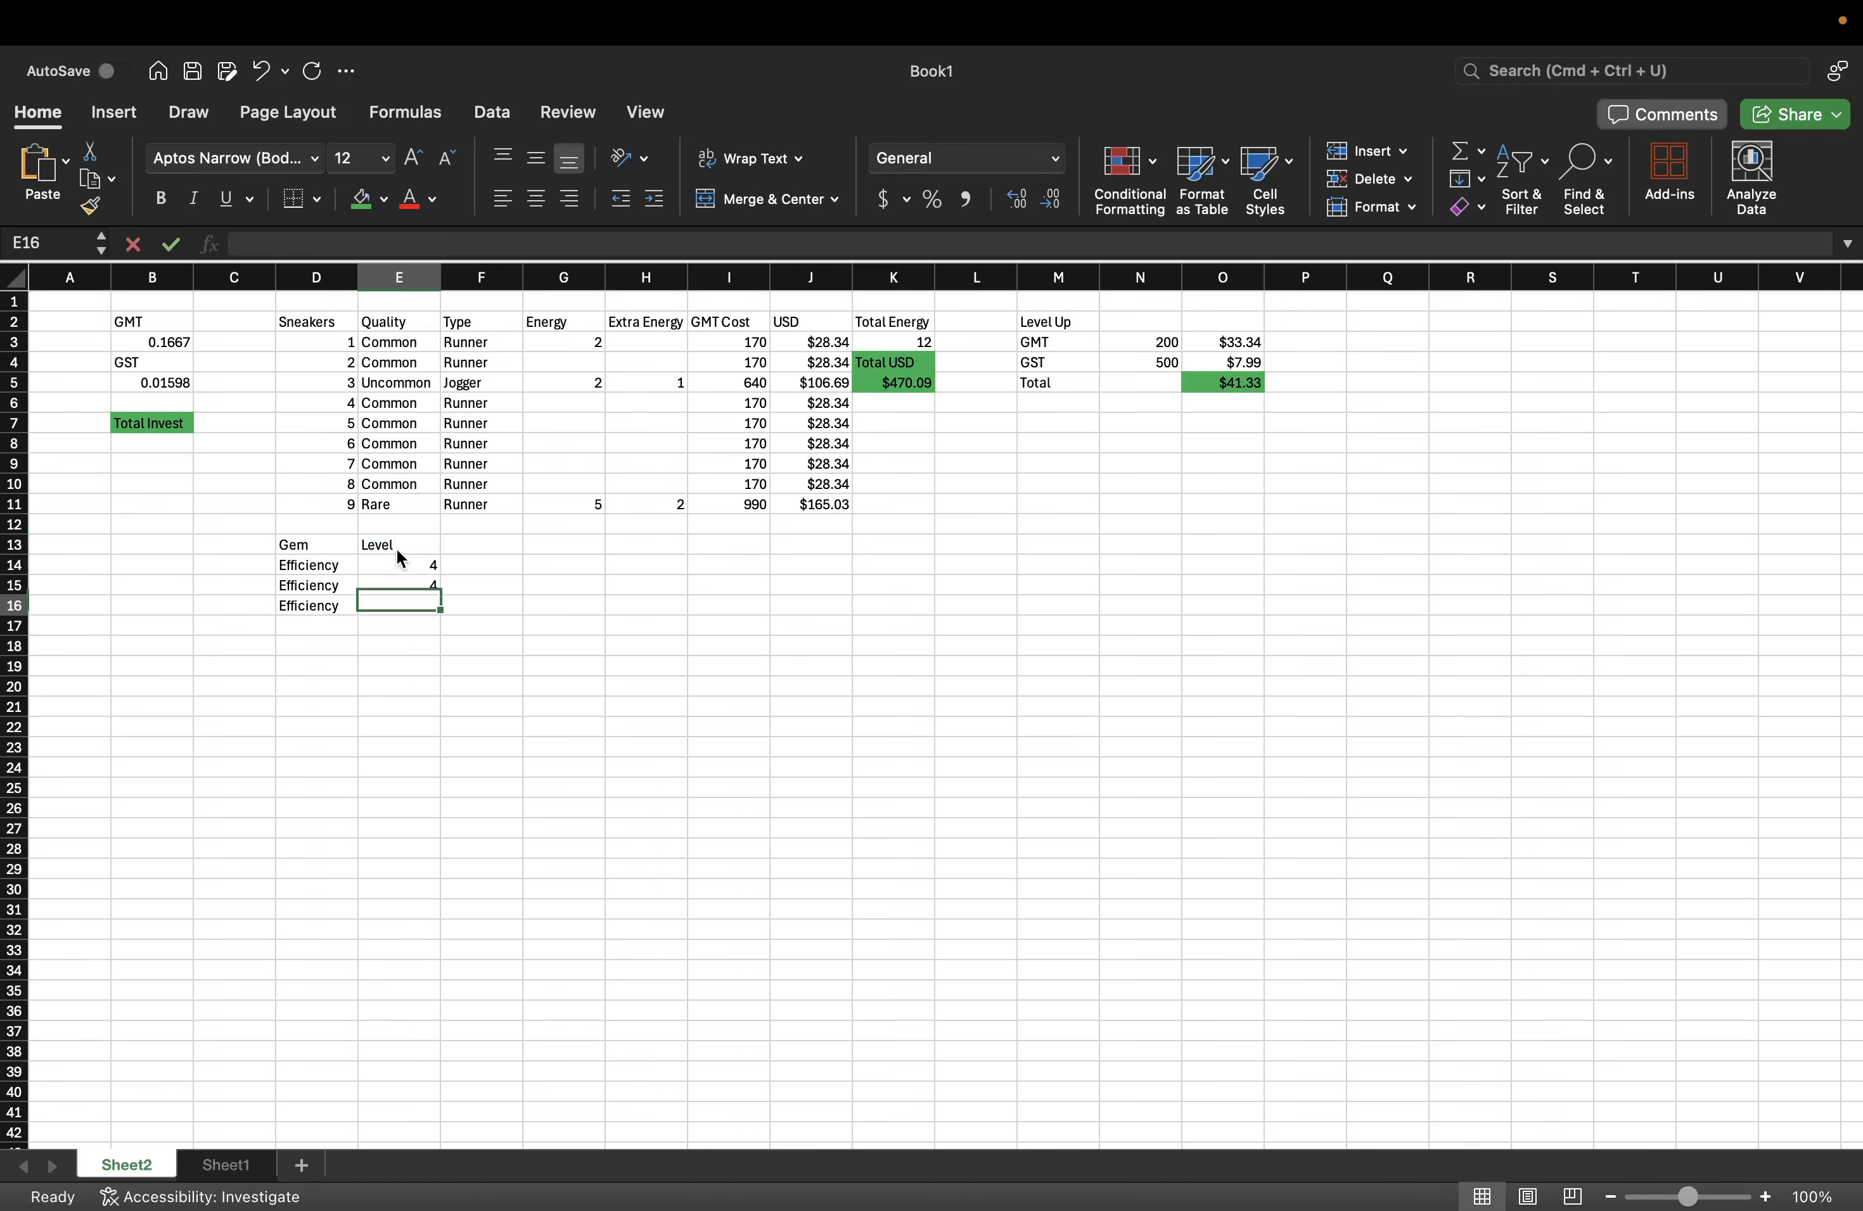
{"action": "double_click", "coordinate": [413, 612]}
{"action": "type", "text": "3"}
{"action": "key", "text": "Return"}
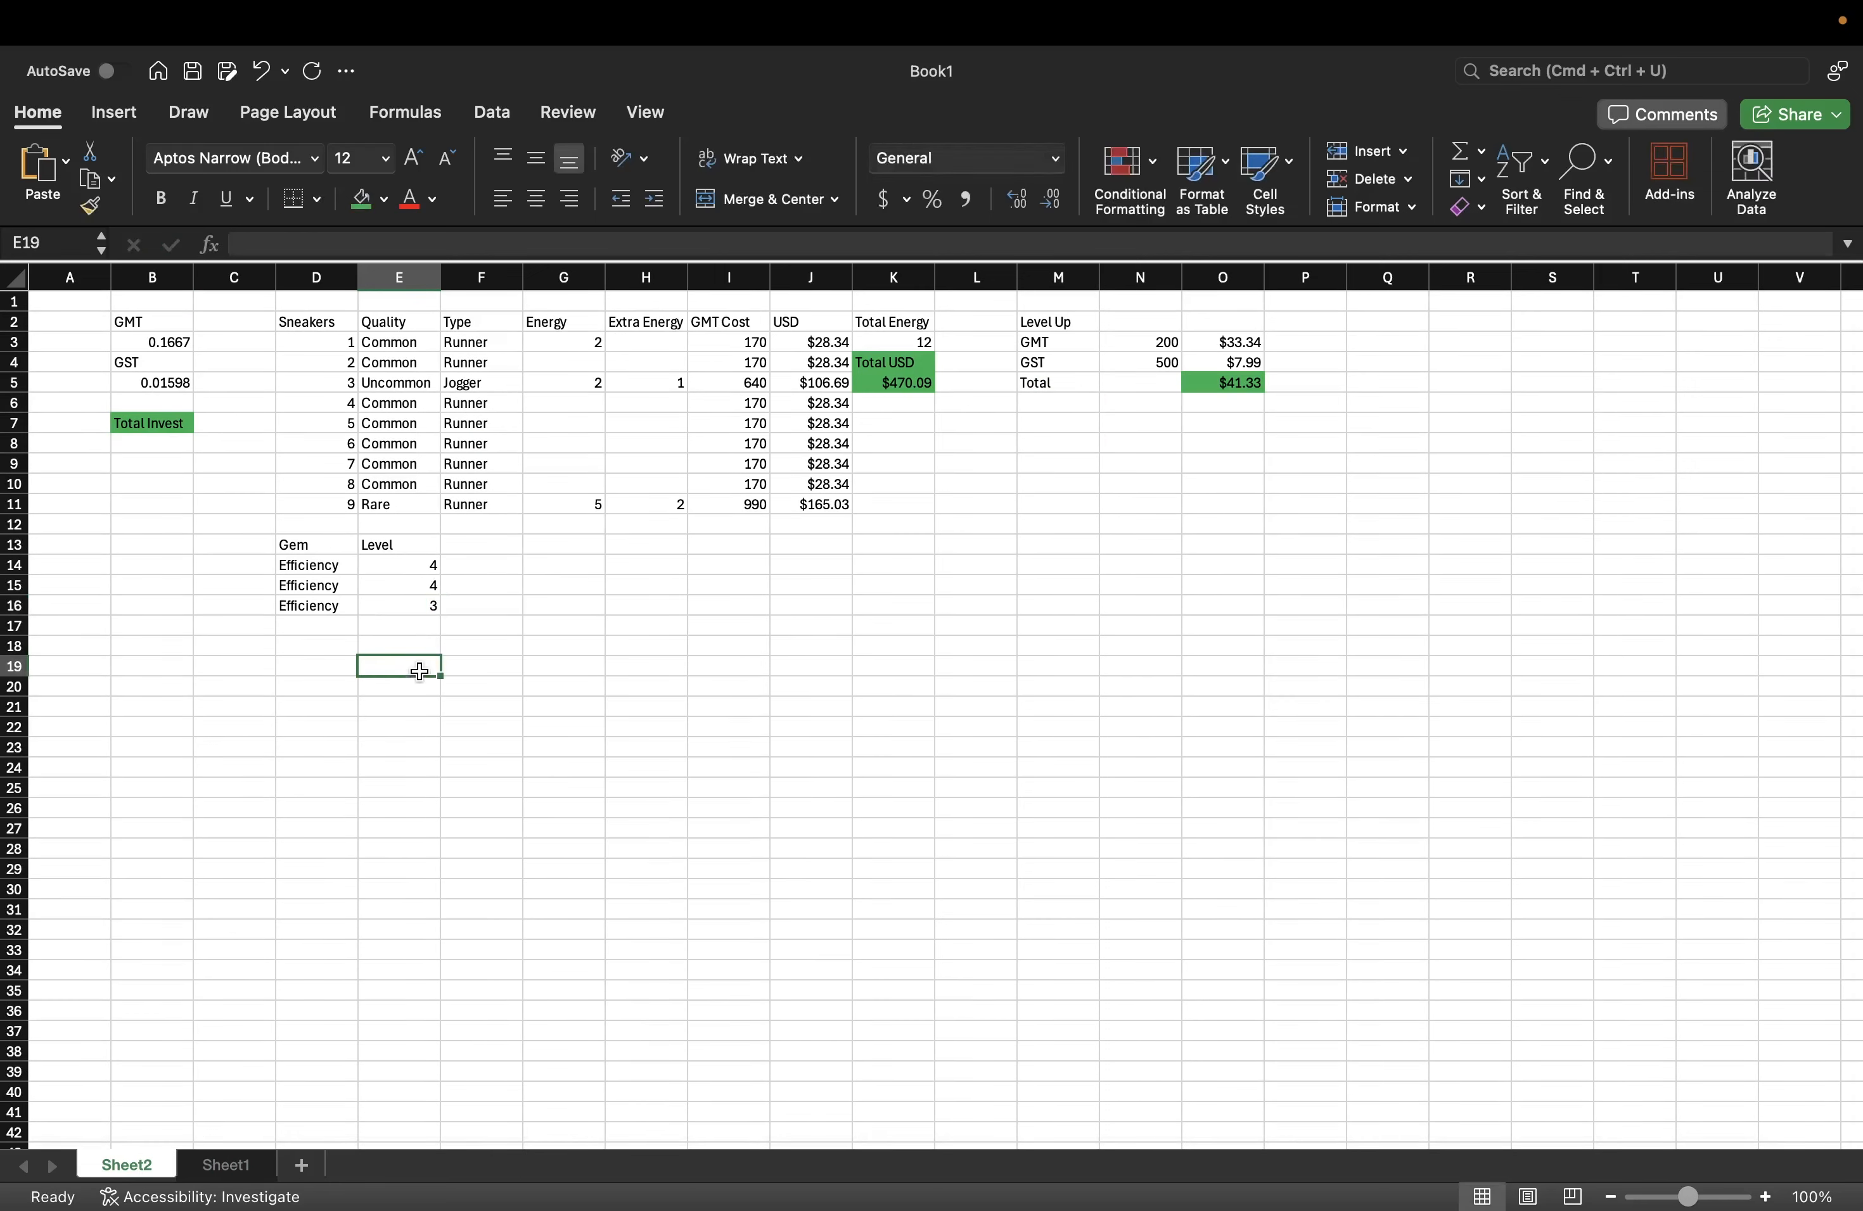
- Add a Comfort gem in D17 with level 3 in E17
{"action": "left_click", "coordinate": [345, 628]}
{"action": "type", "text": "Comf"}
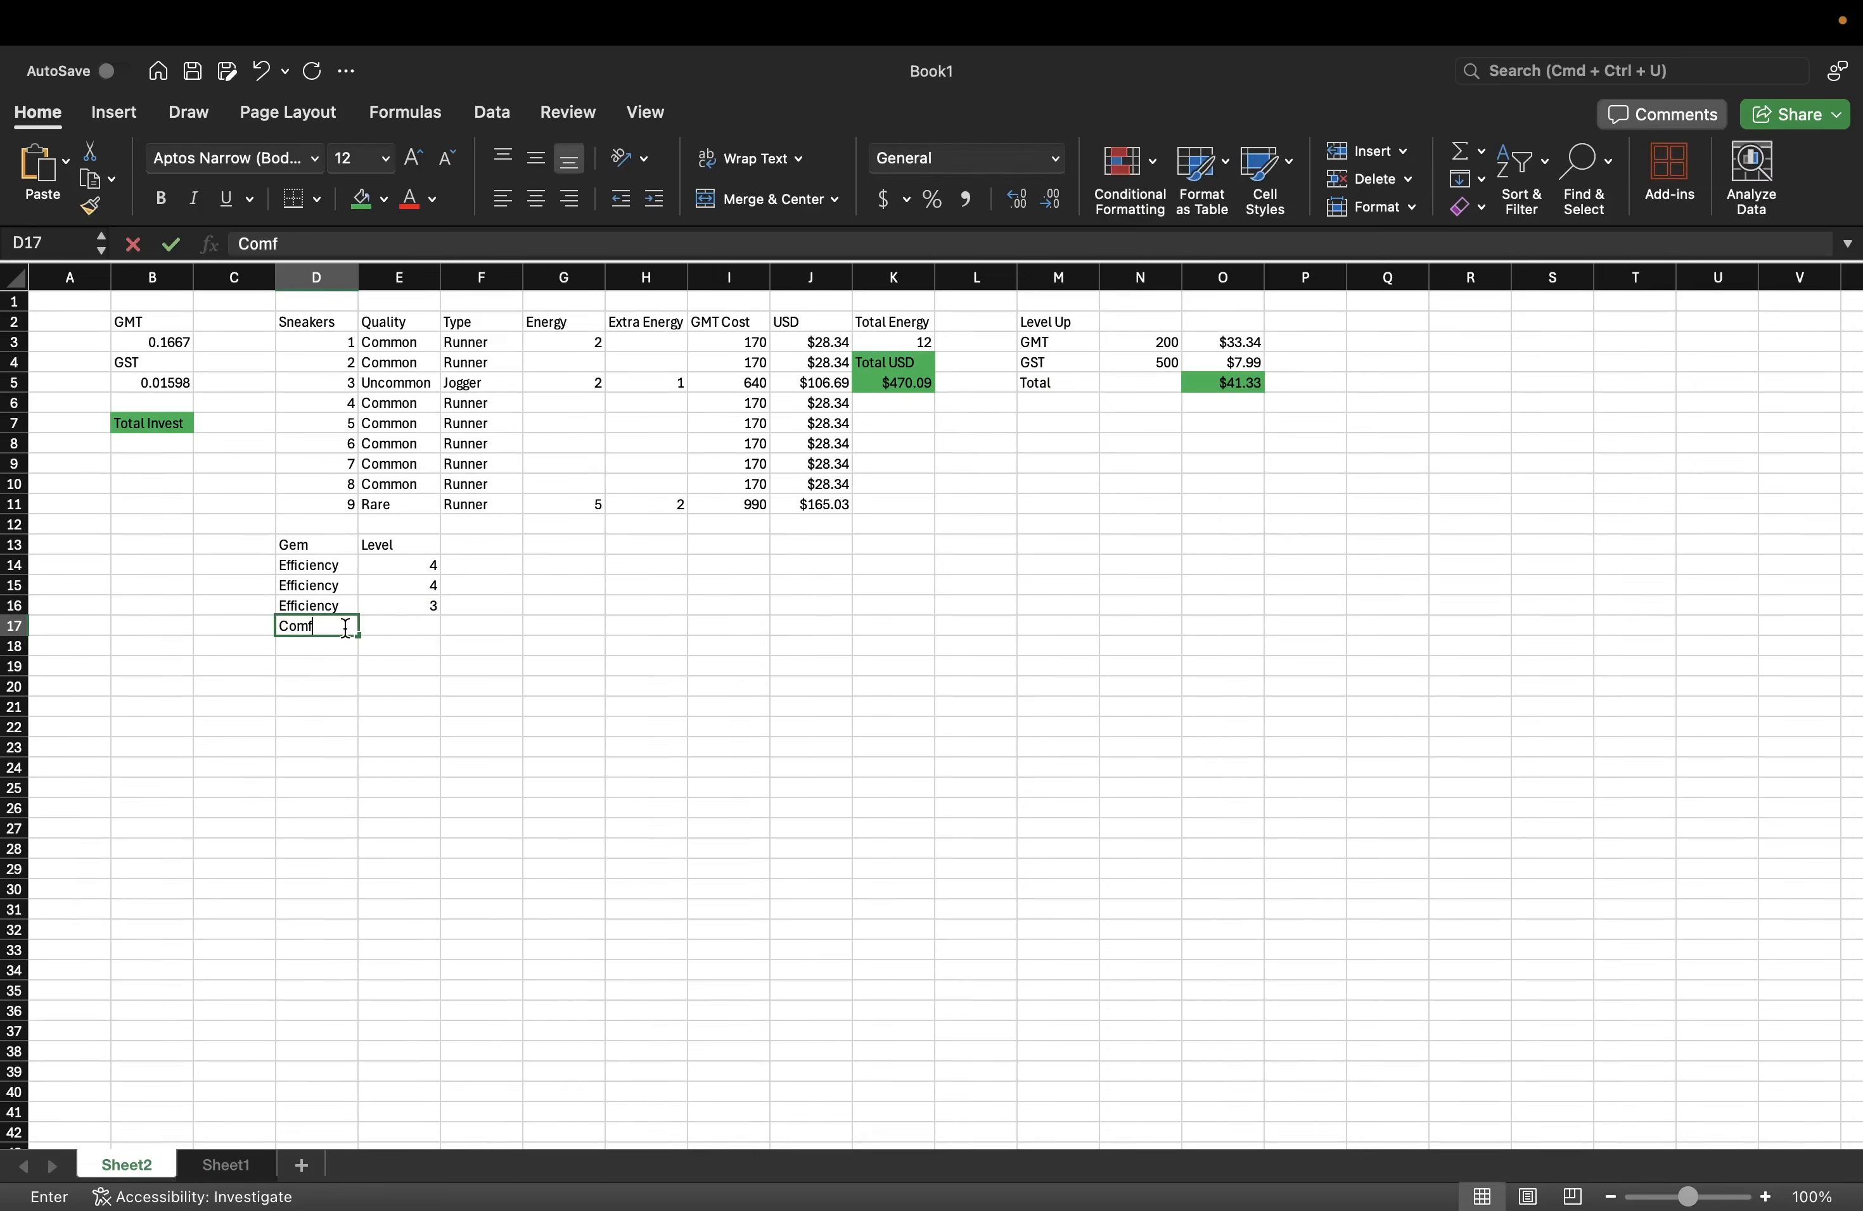
{"action": "type", "text": "ort"}
{"action": "key", "text": "Tab"}
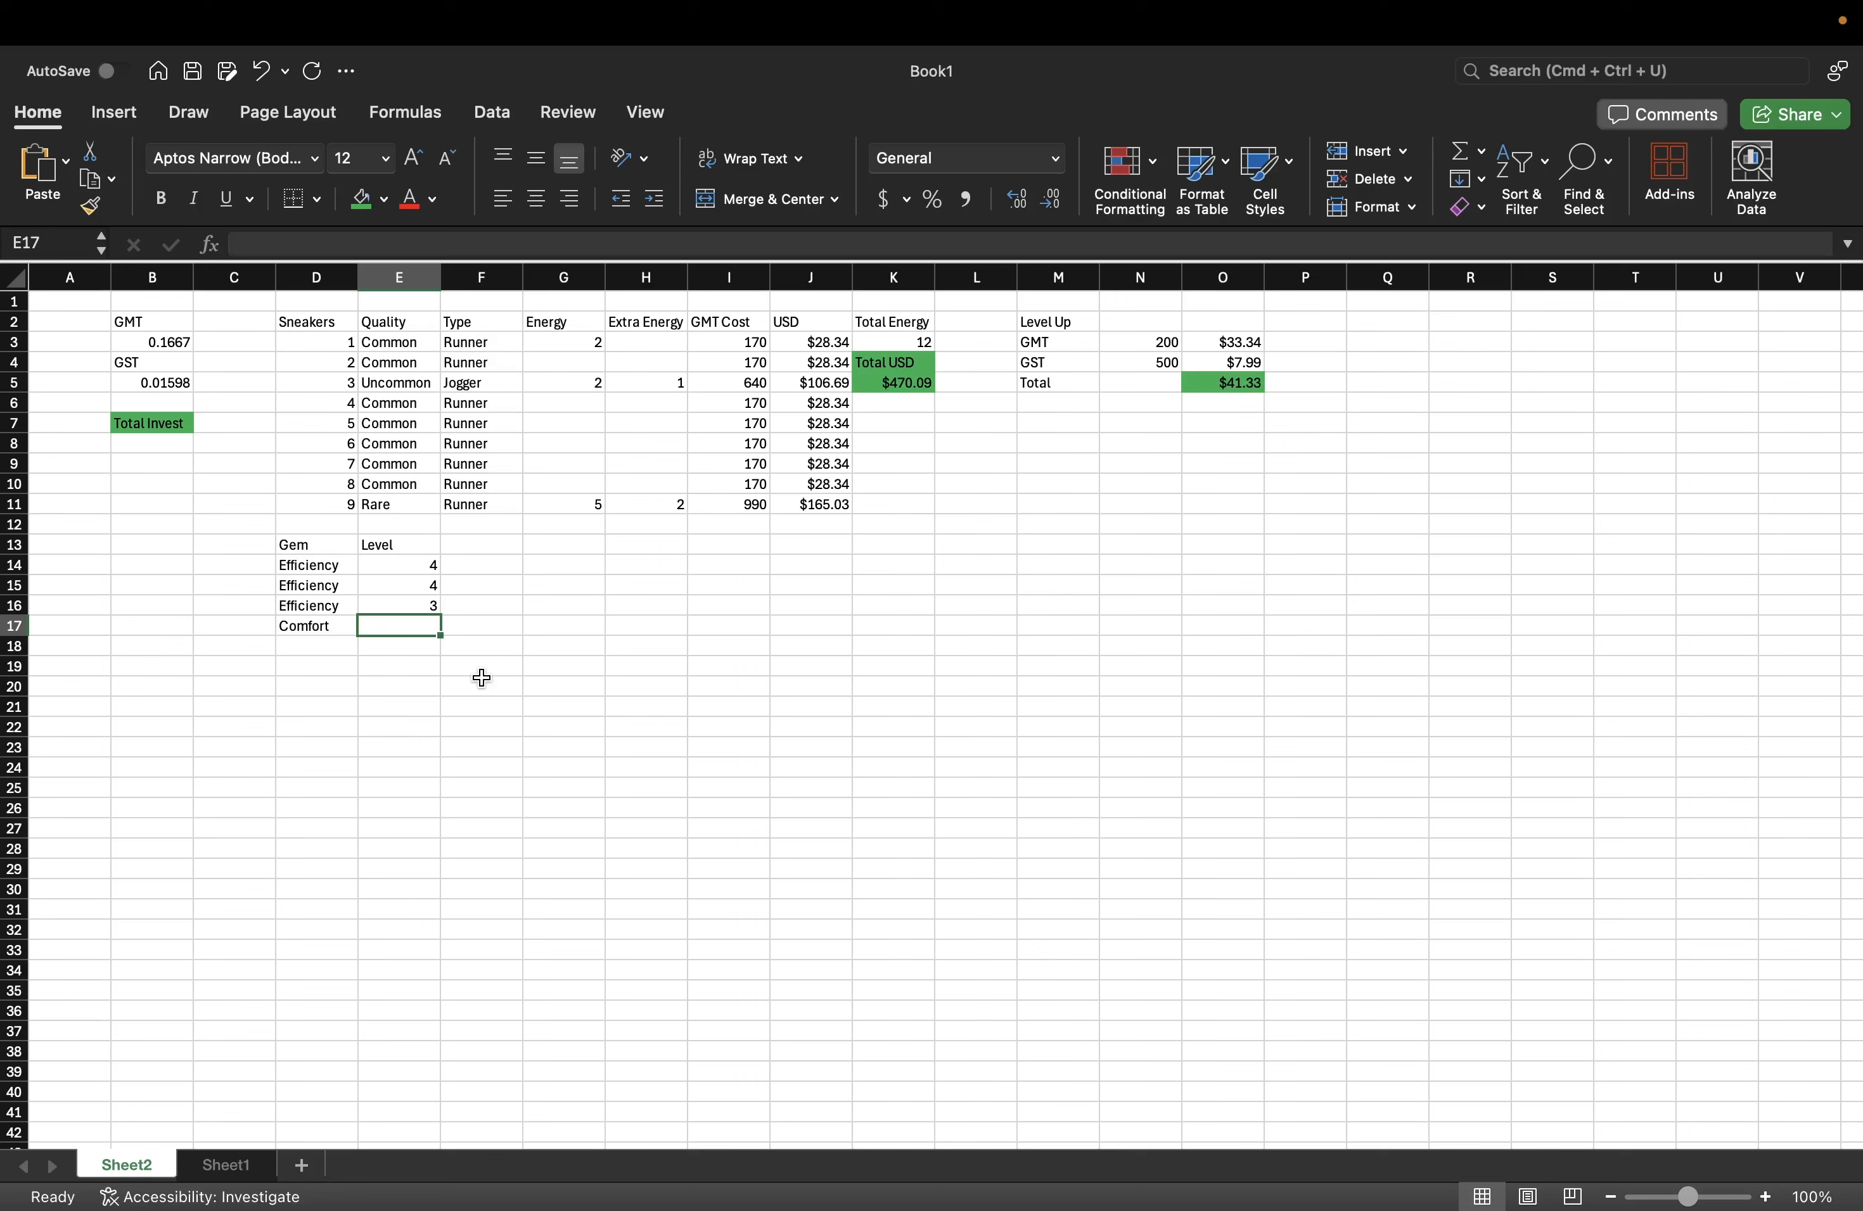
{"action": "type", "text": "3"}
{"action": "key", "text": "Return"}
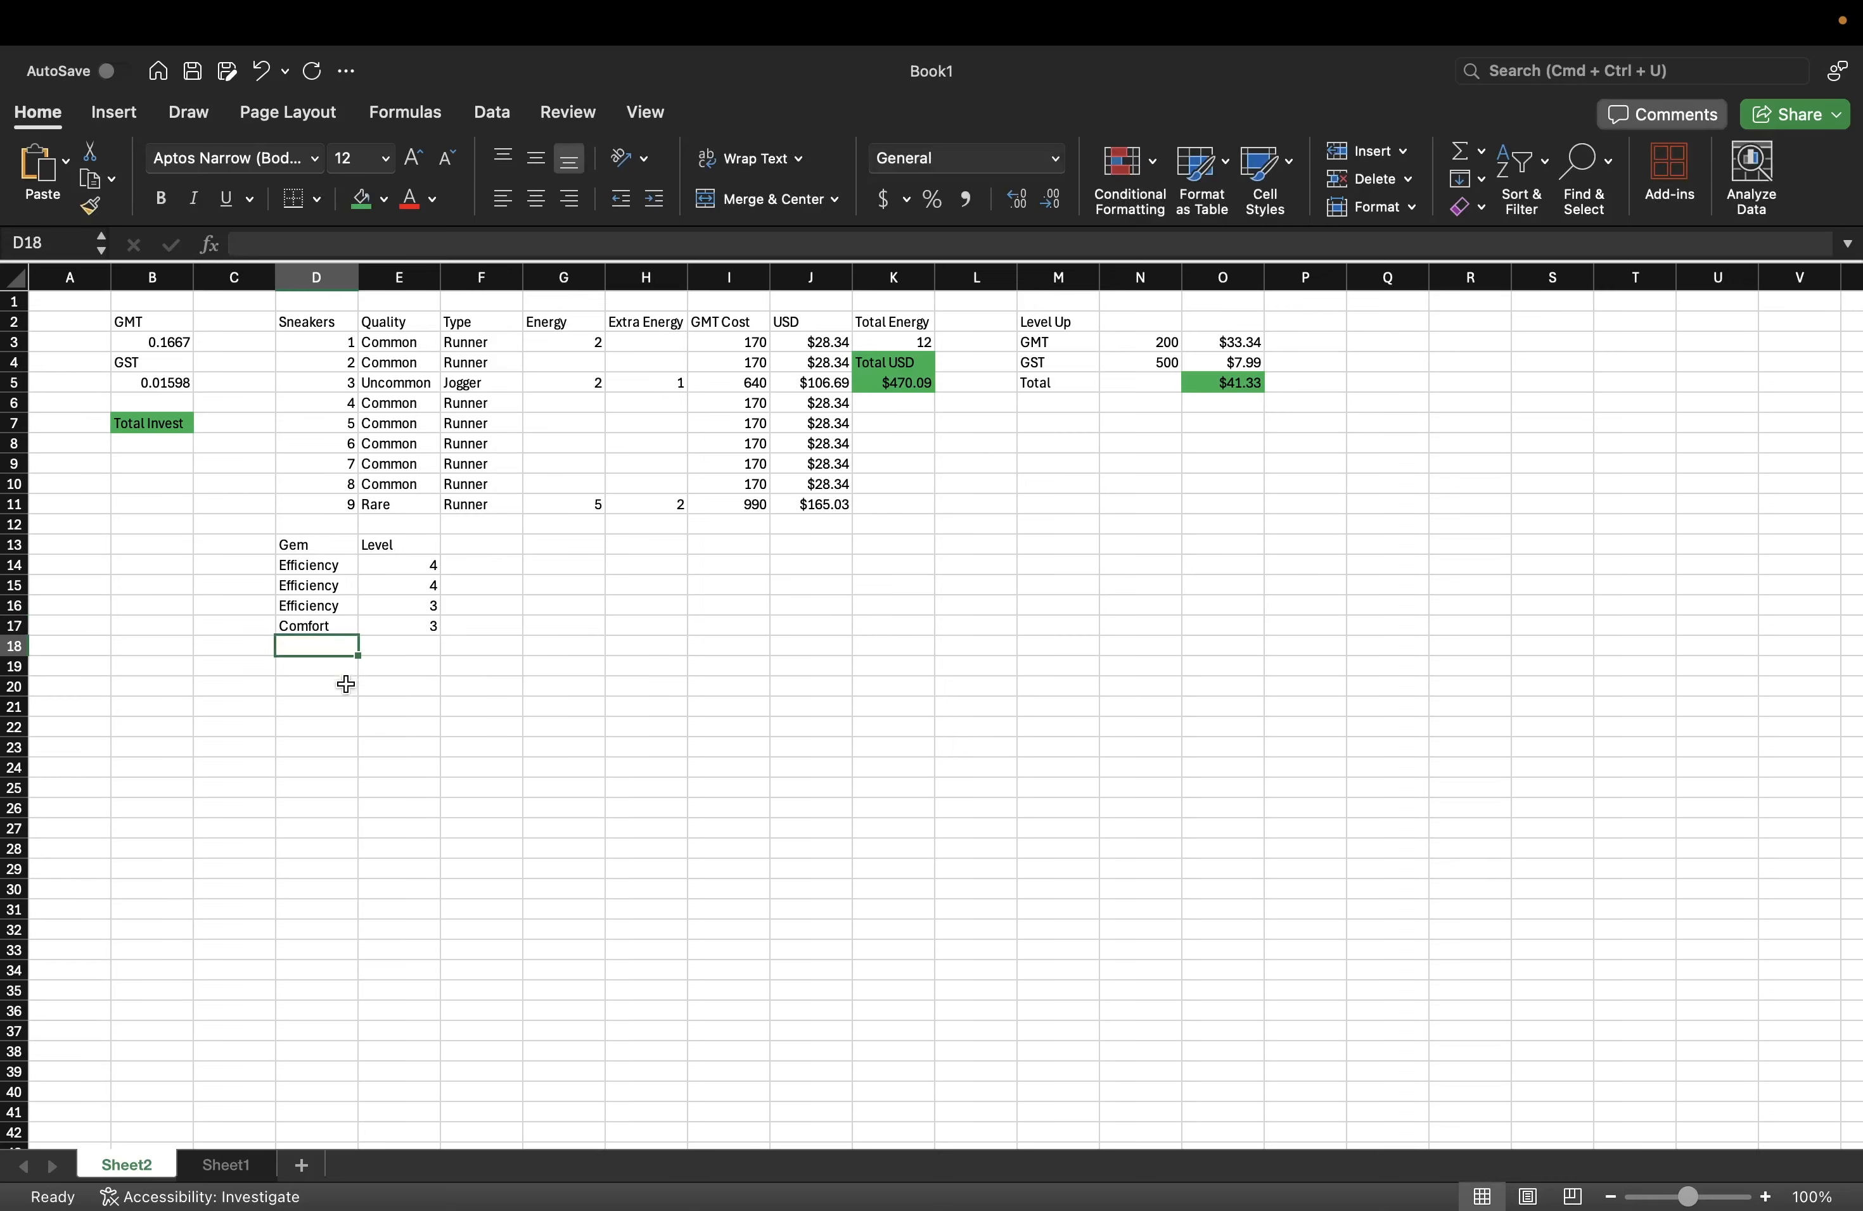
- Check the 990 GMT Rare Runner's sockets on the STEPN market page in the browser and enter Comfort in D18 and D19 of the sheet
{"action": "key", "text": "ctrl+Right"}
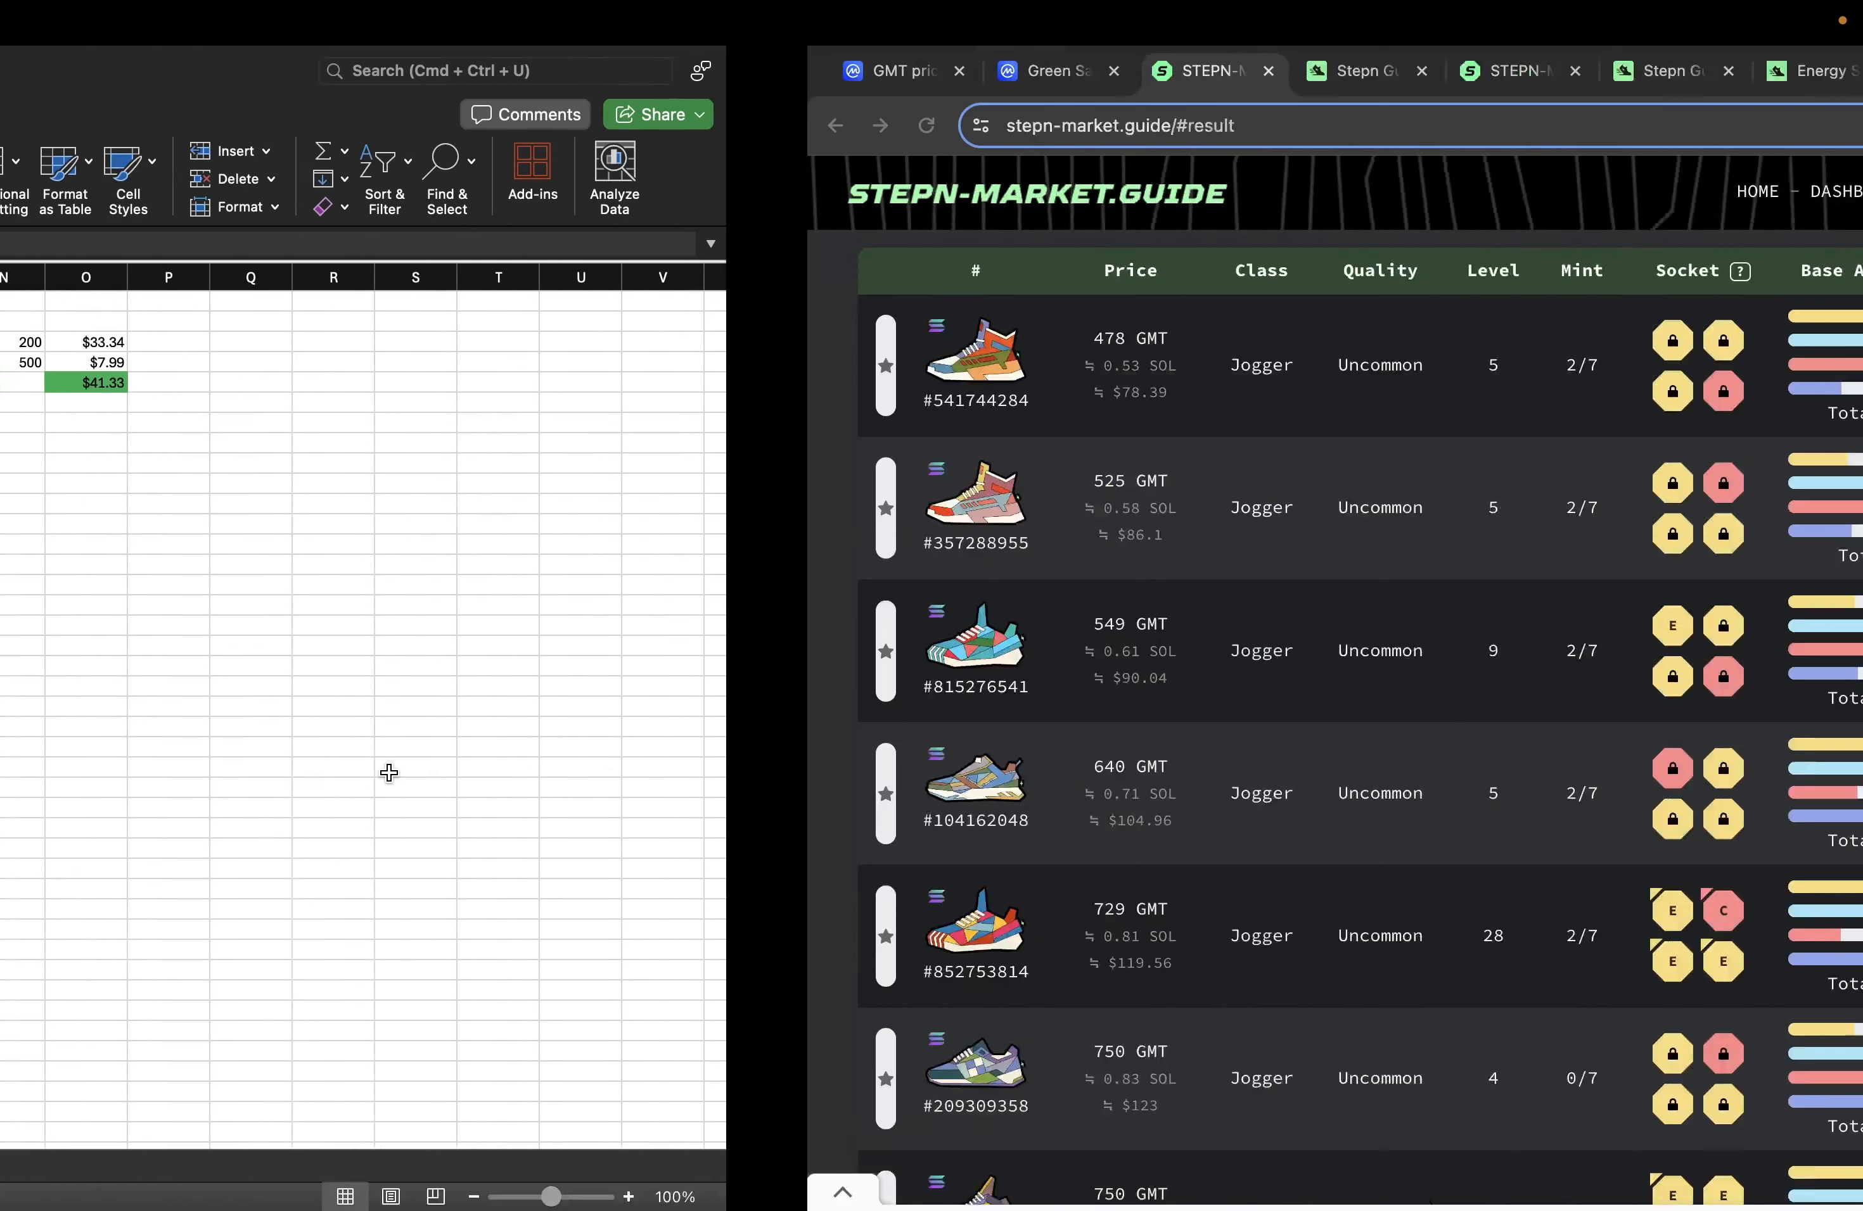
{"action": "left_click", "coordinate": [715, 79]}
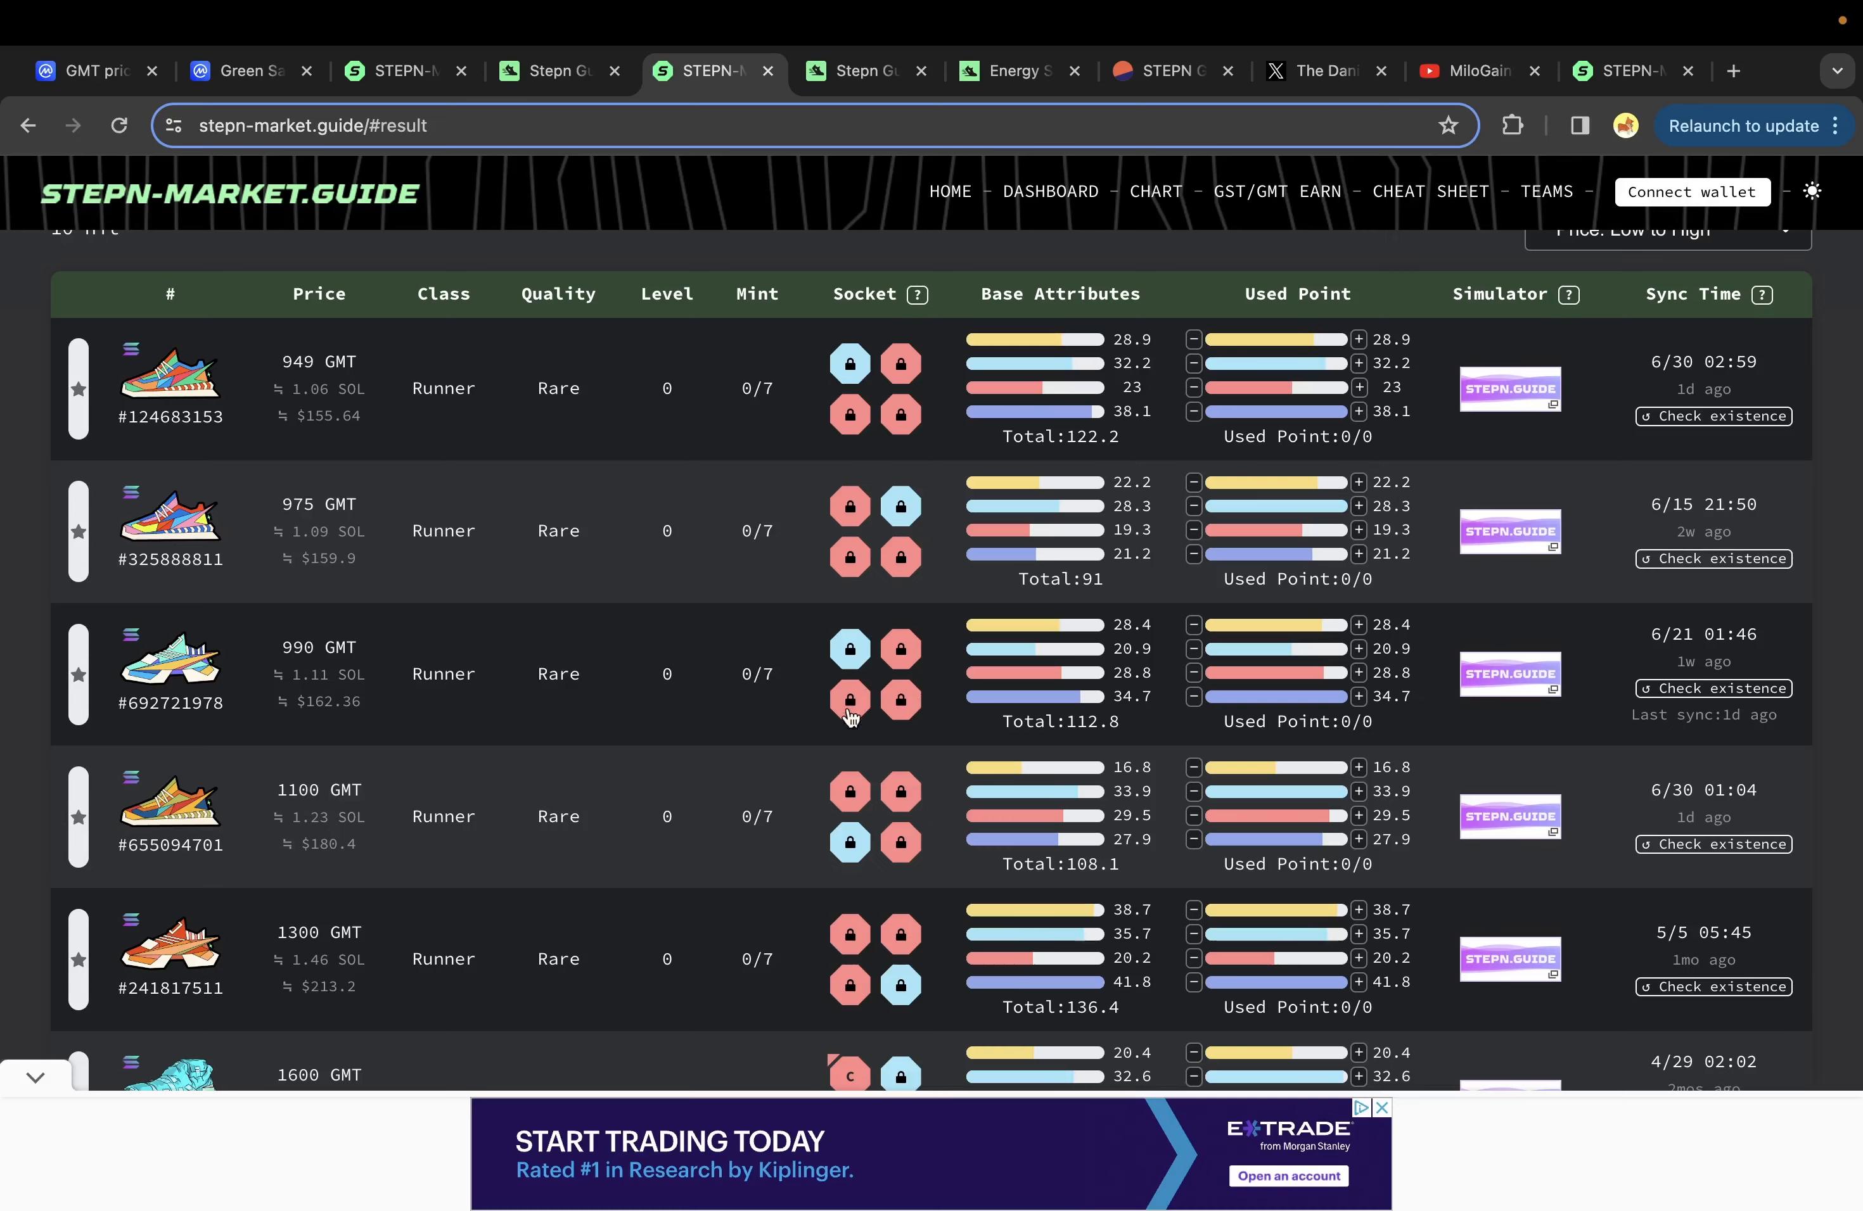
{"action": "key", "text": "ctrl+Left"}
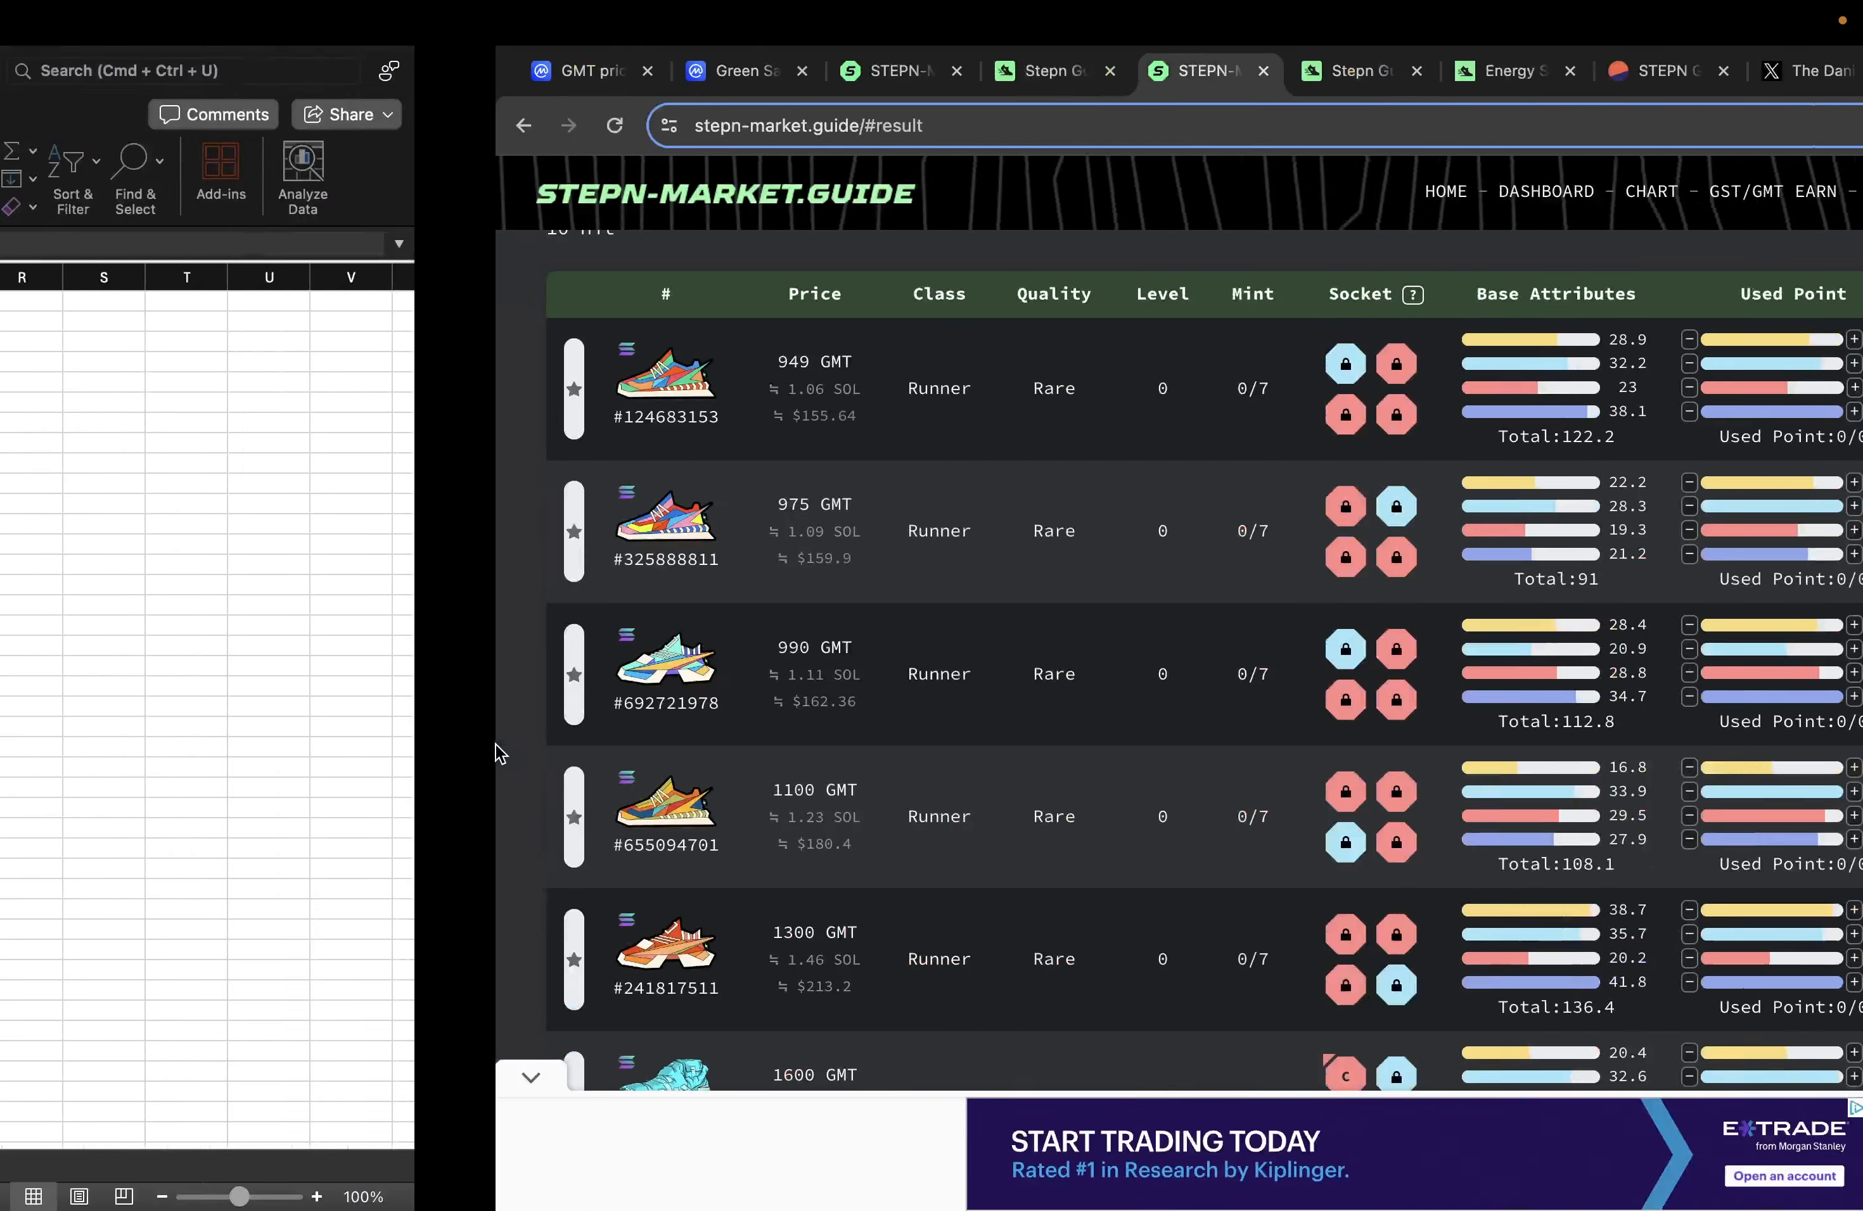
{"action": "left_click", "coordinate": [283, 649]}
{"action": "type", "text": "Comfort"}
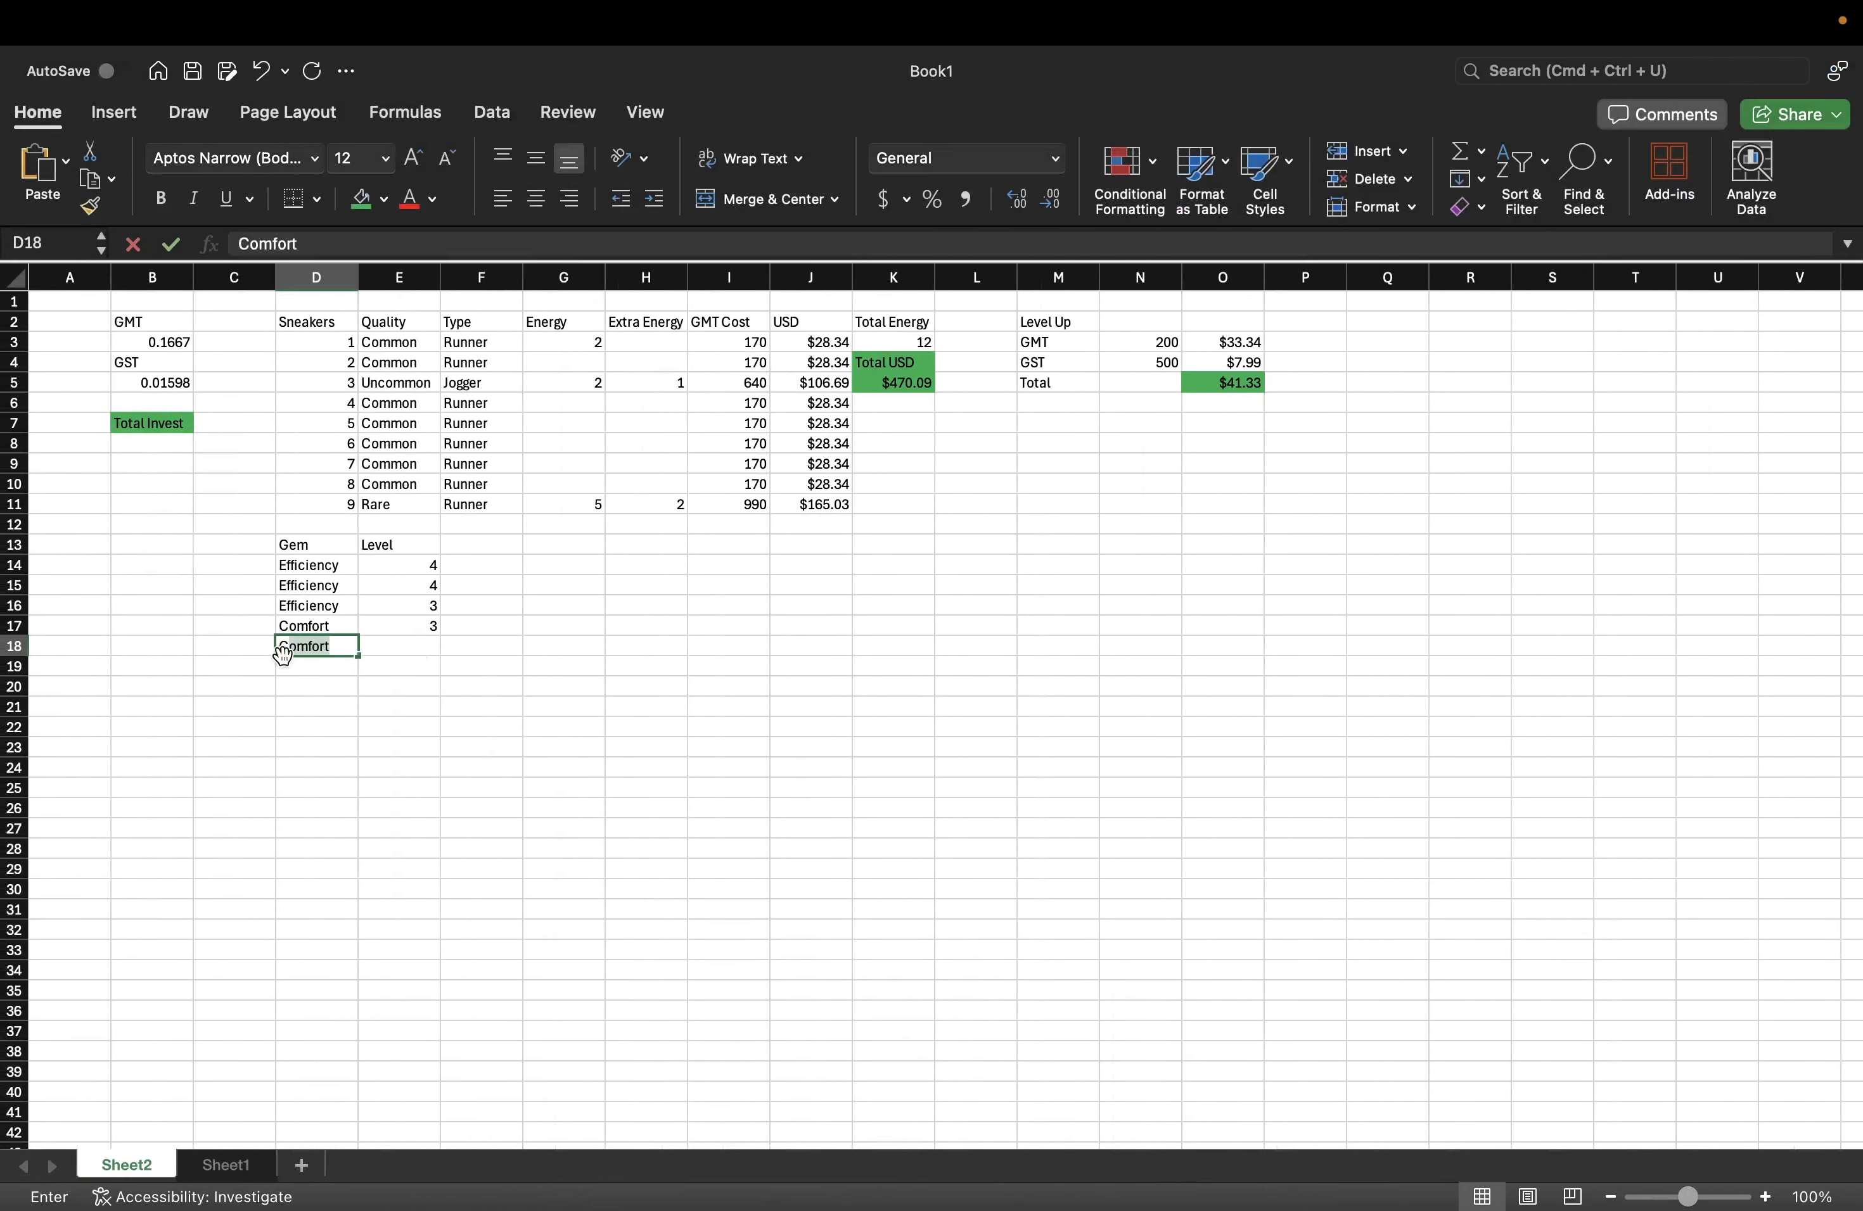
{"action": "key", "text": "Return"}
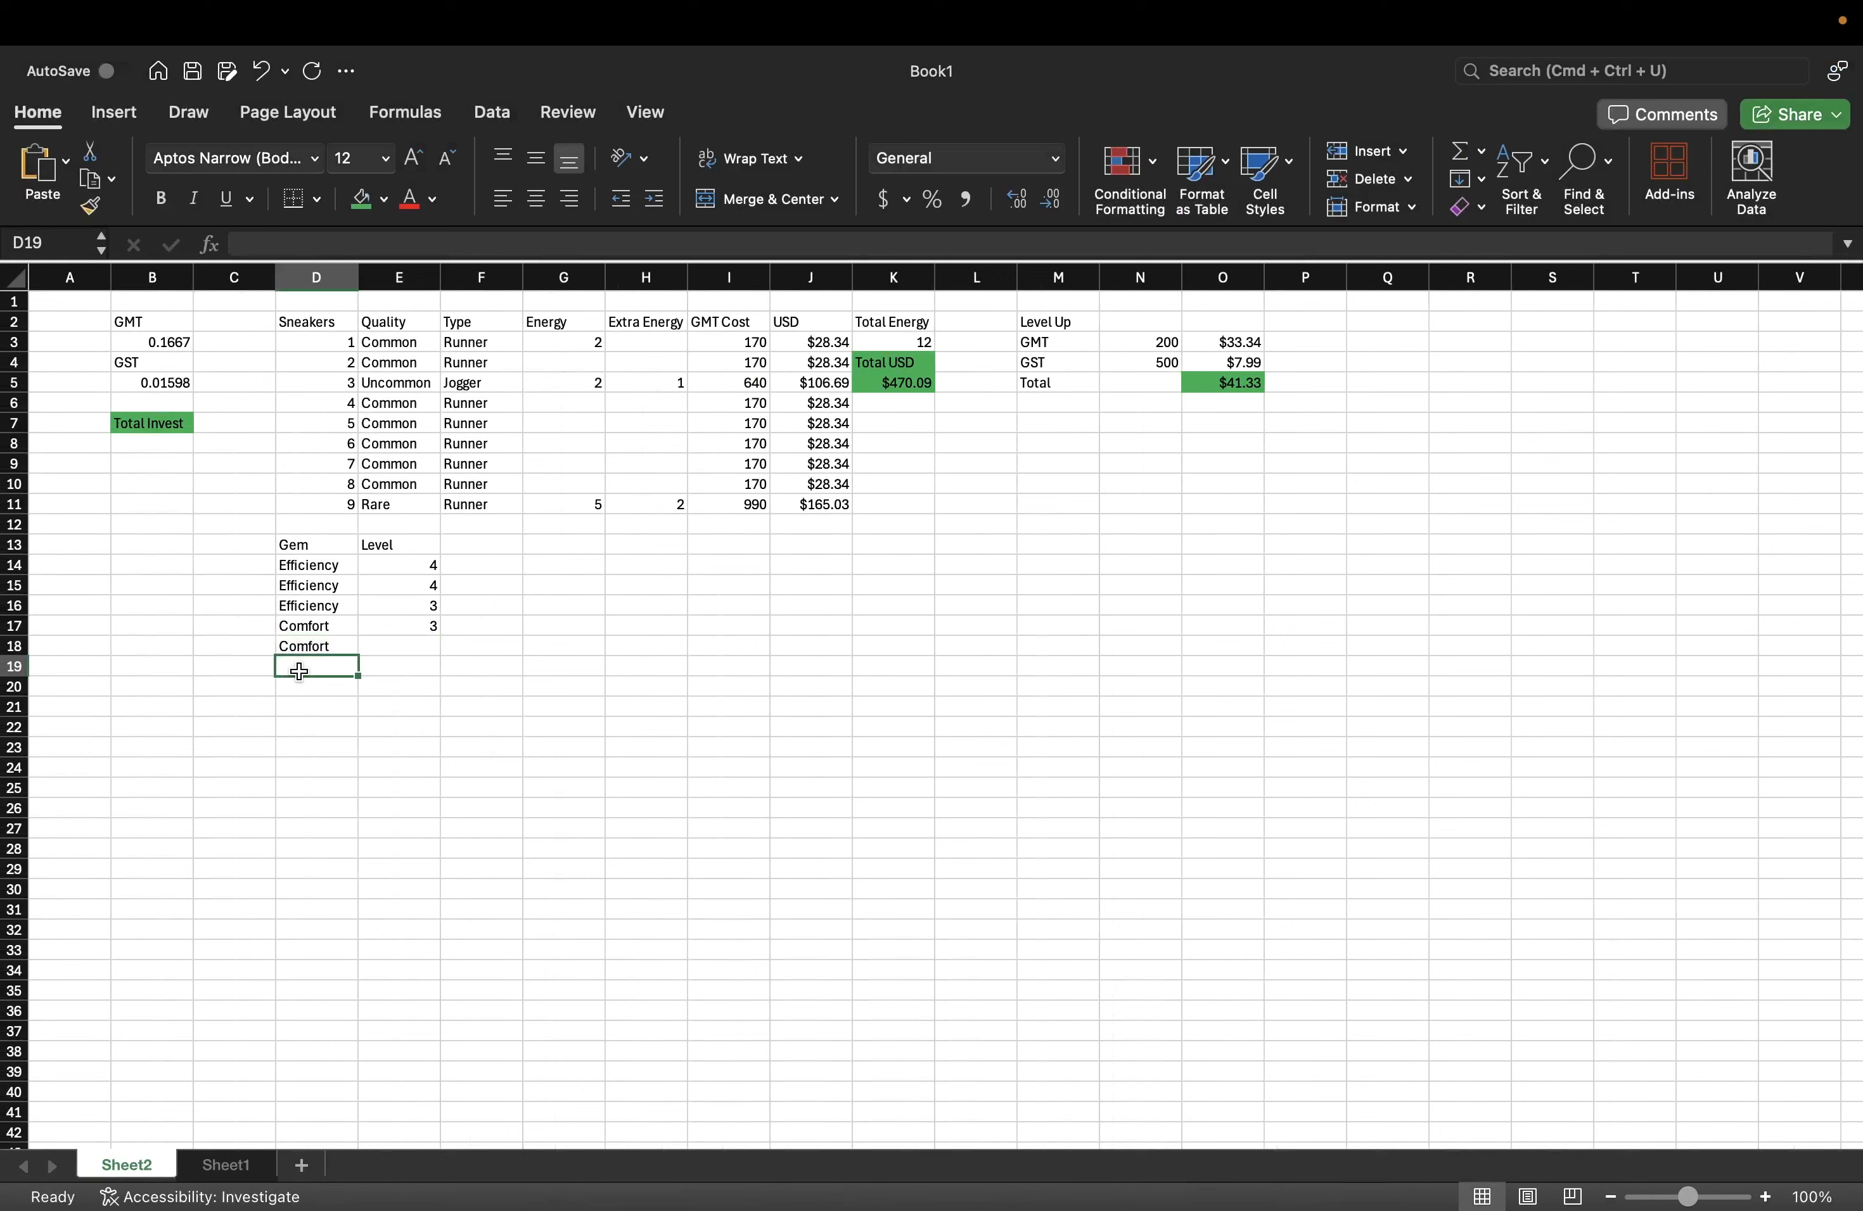
{"action": "type", "text": "Comfort"}
{"action": "key", "text": "Tab"}
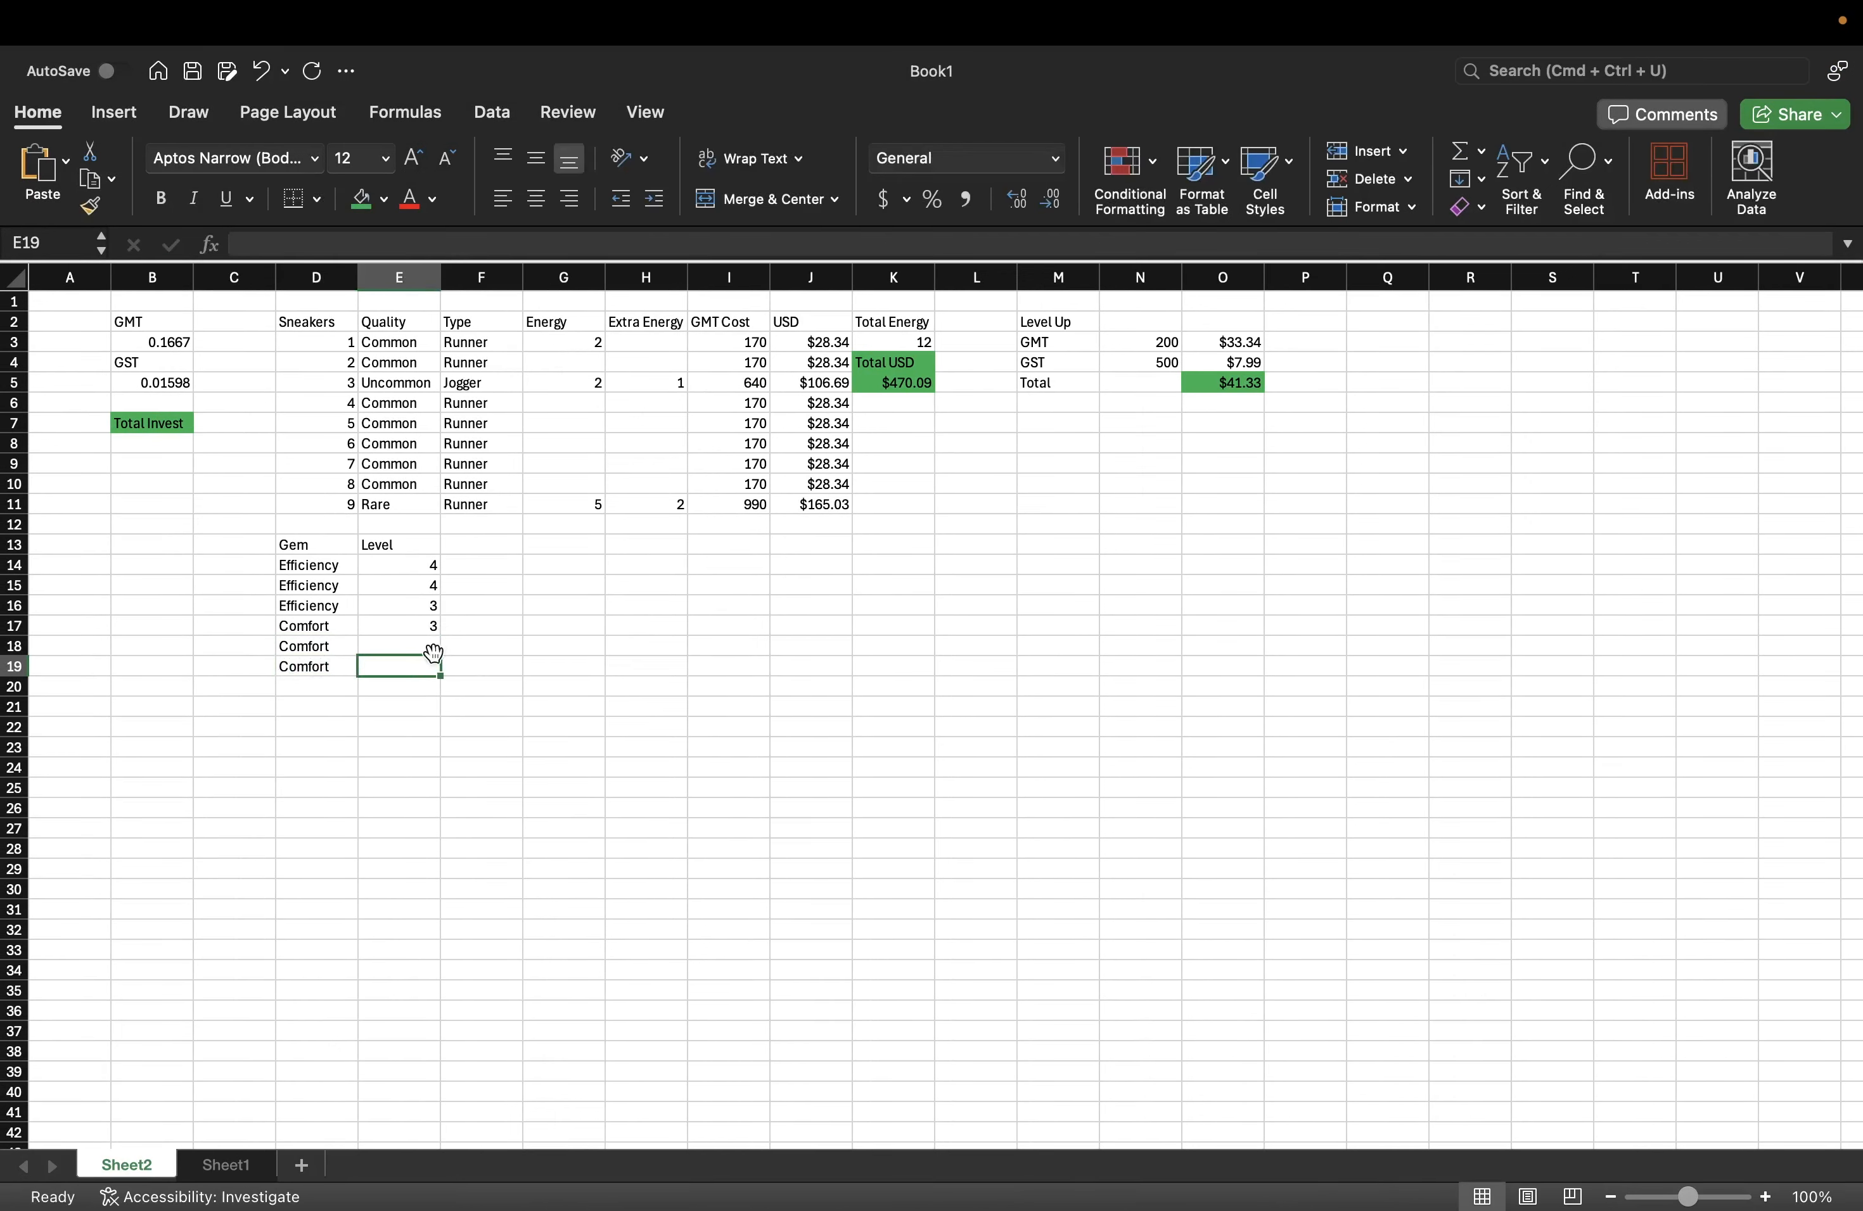
- Set the level to 3 for the Comfort gems in rows 18 and 19
{"action": "type", "text": "3"}
{"action": "left_click", "coordinate": [429, 641]}
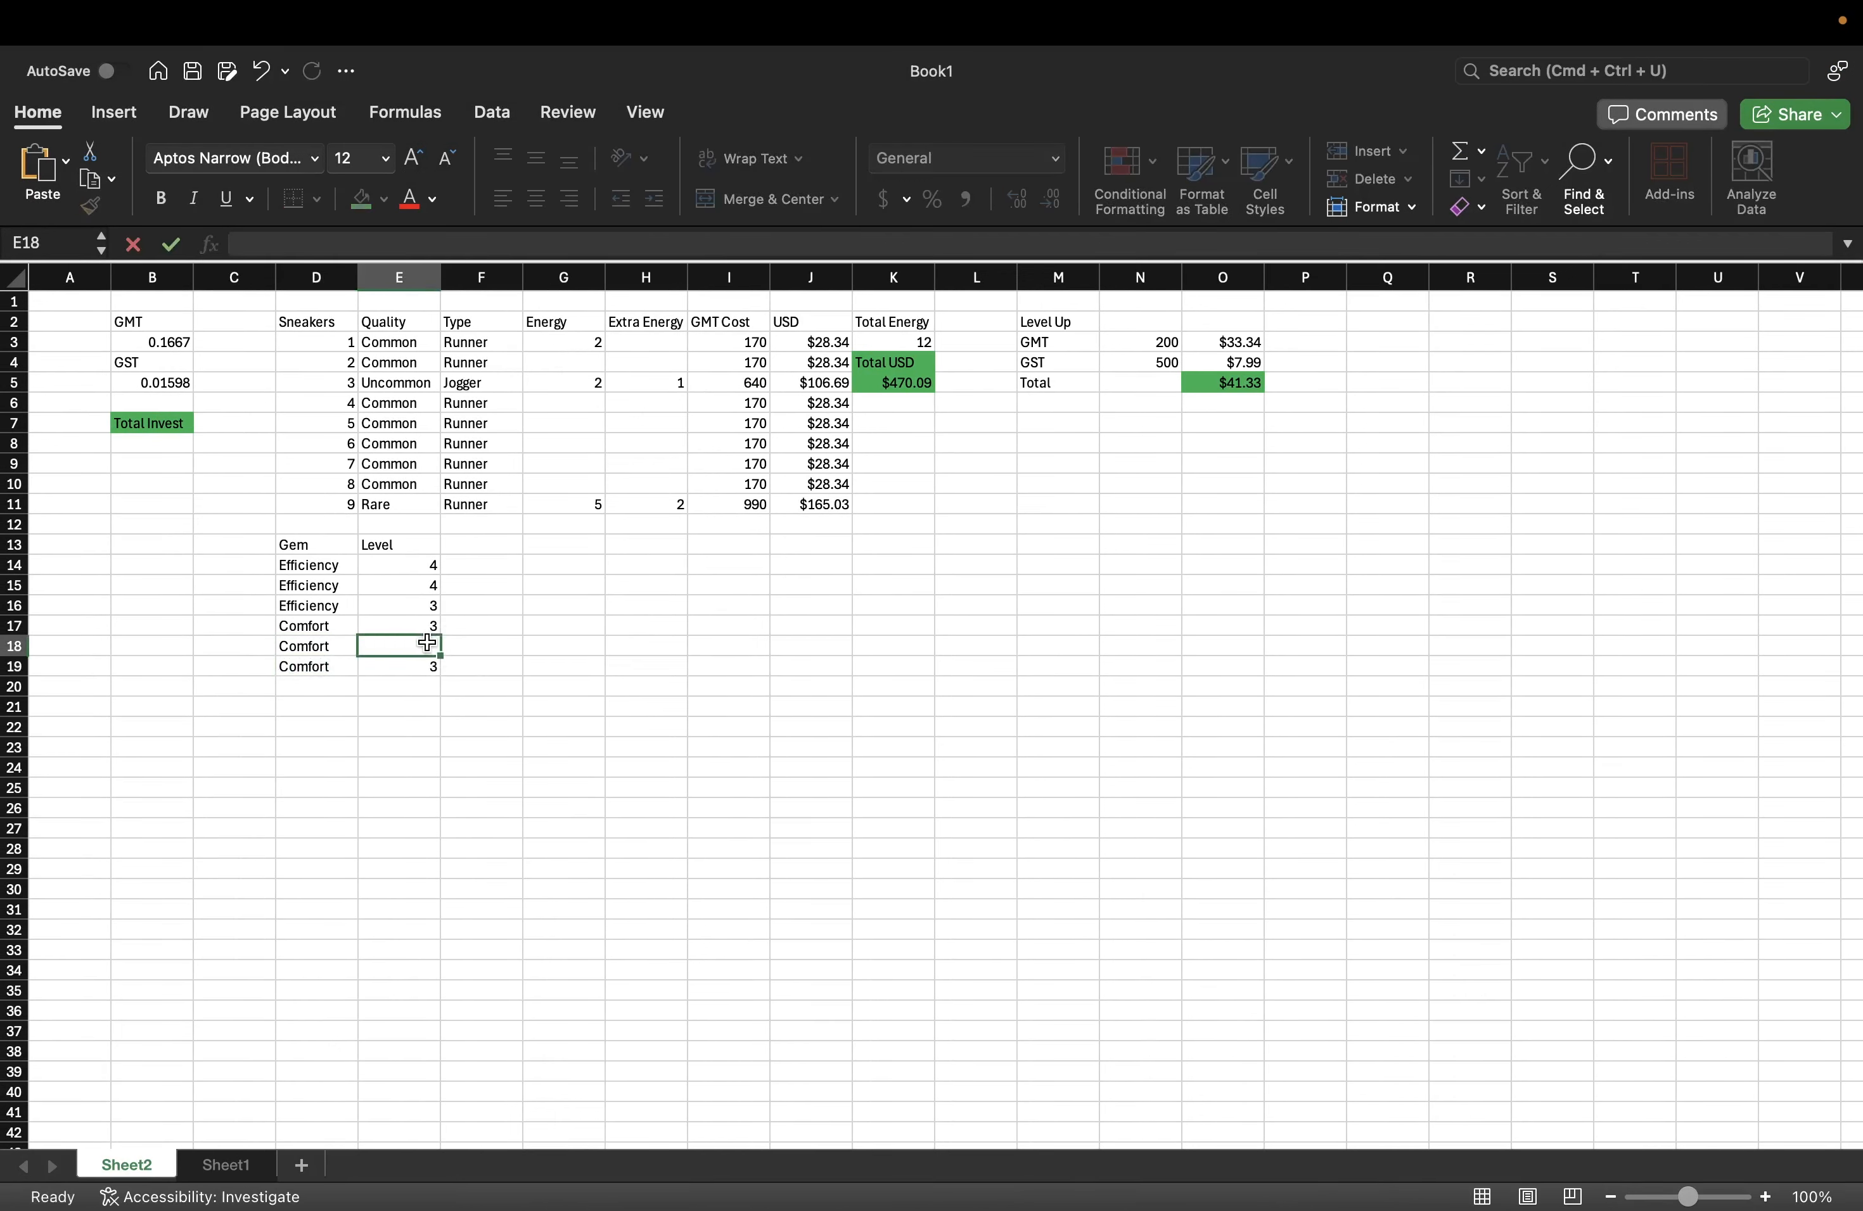
{"action": "type", "text": "3"}
{"action": "left_click", "coordinate": [381, 717]}
{"action": "left_click", "coordinate": [326, 680]}
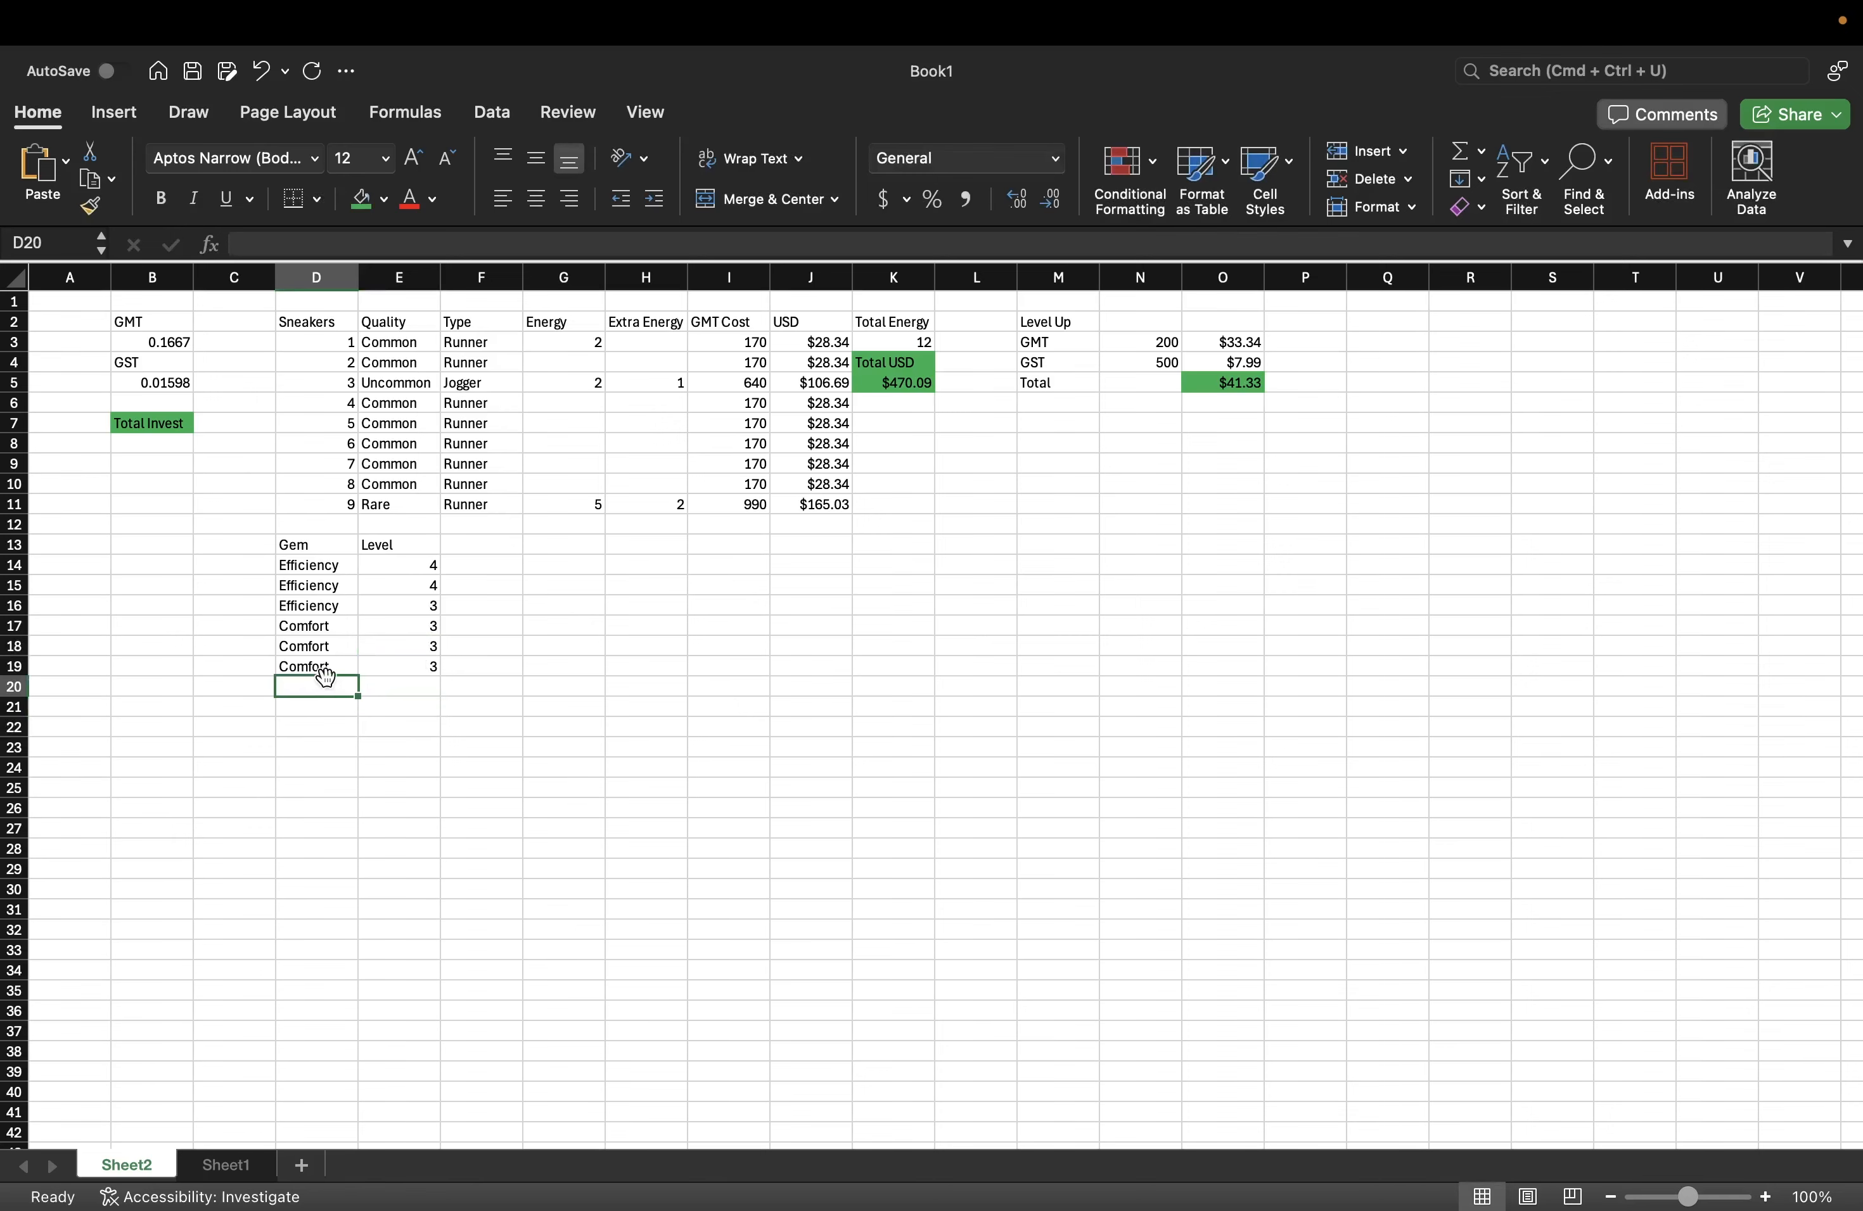
- Add a Luck gem in D20 with level 4 in E20
{"action": "type", "text": "Luck"}
{"action": "key", "text": "Tab"}
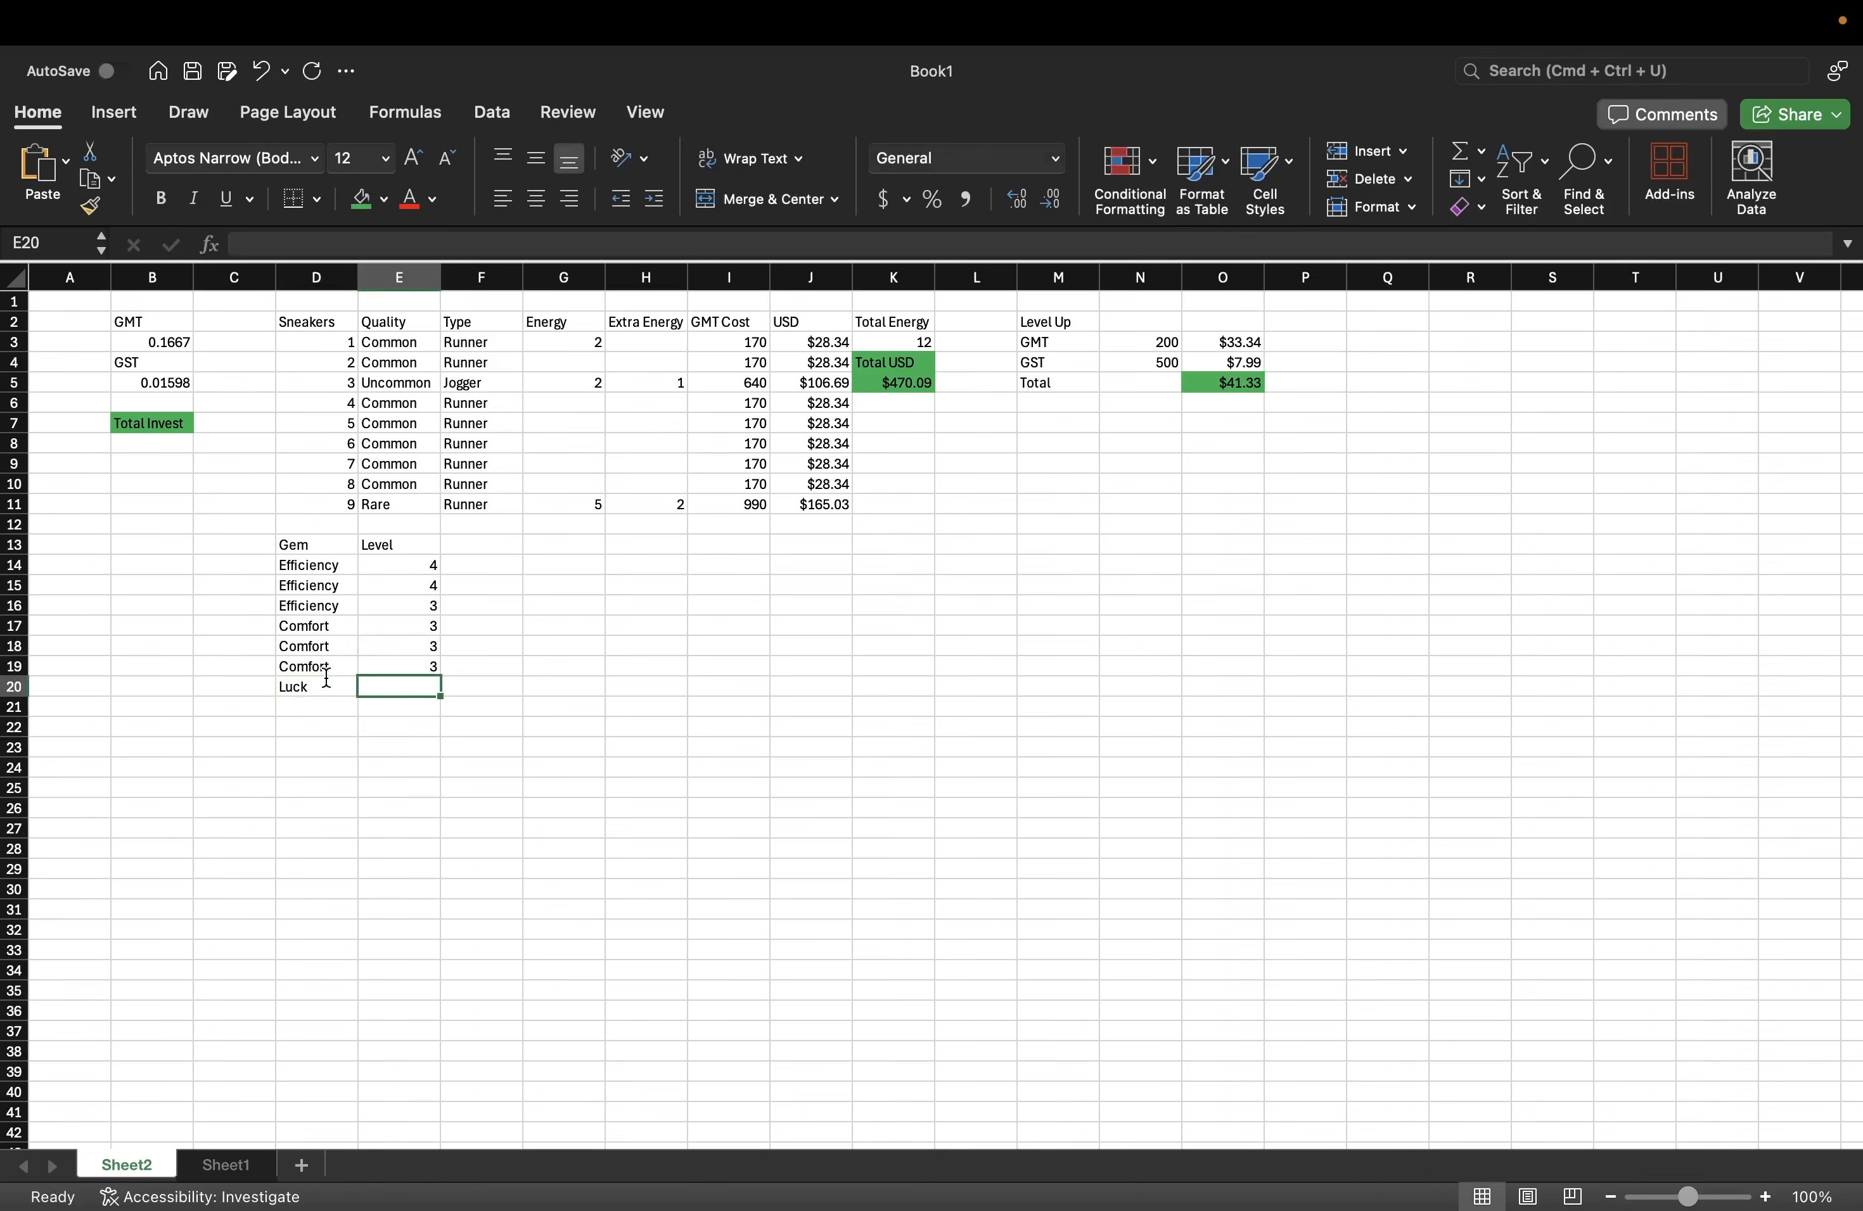
{"action": "type", "text": "4"}
{"action": "left_click", "coordinate": [538, 705]}
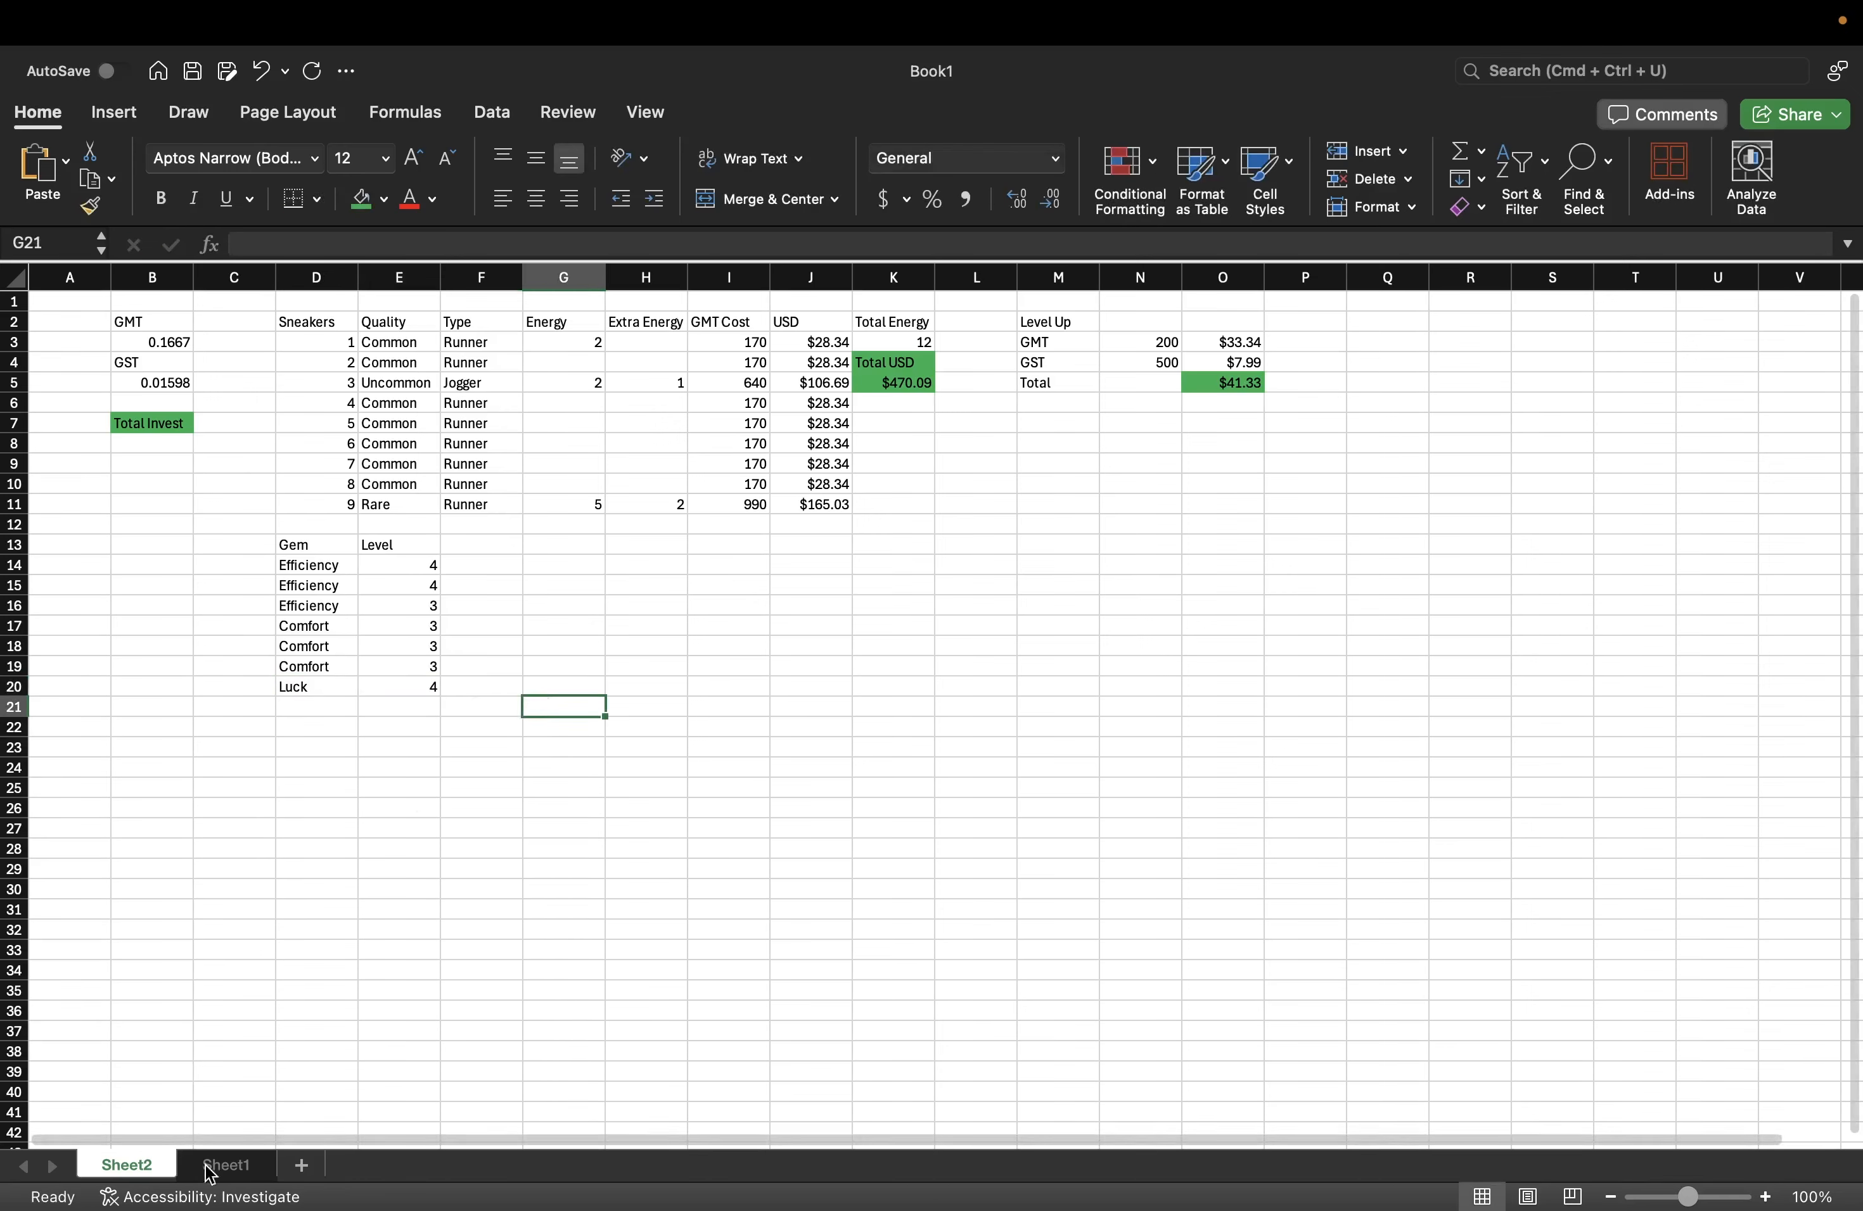
- Check the gem table's columns on Sheet1 and add a GMT heading in F13 of Sheet2
{"action": "left_click", "coordinate": [226, 1167]}
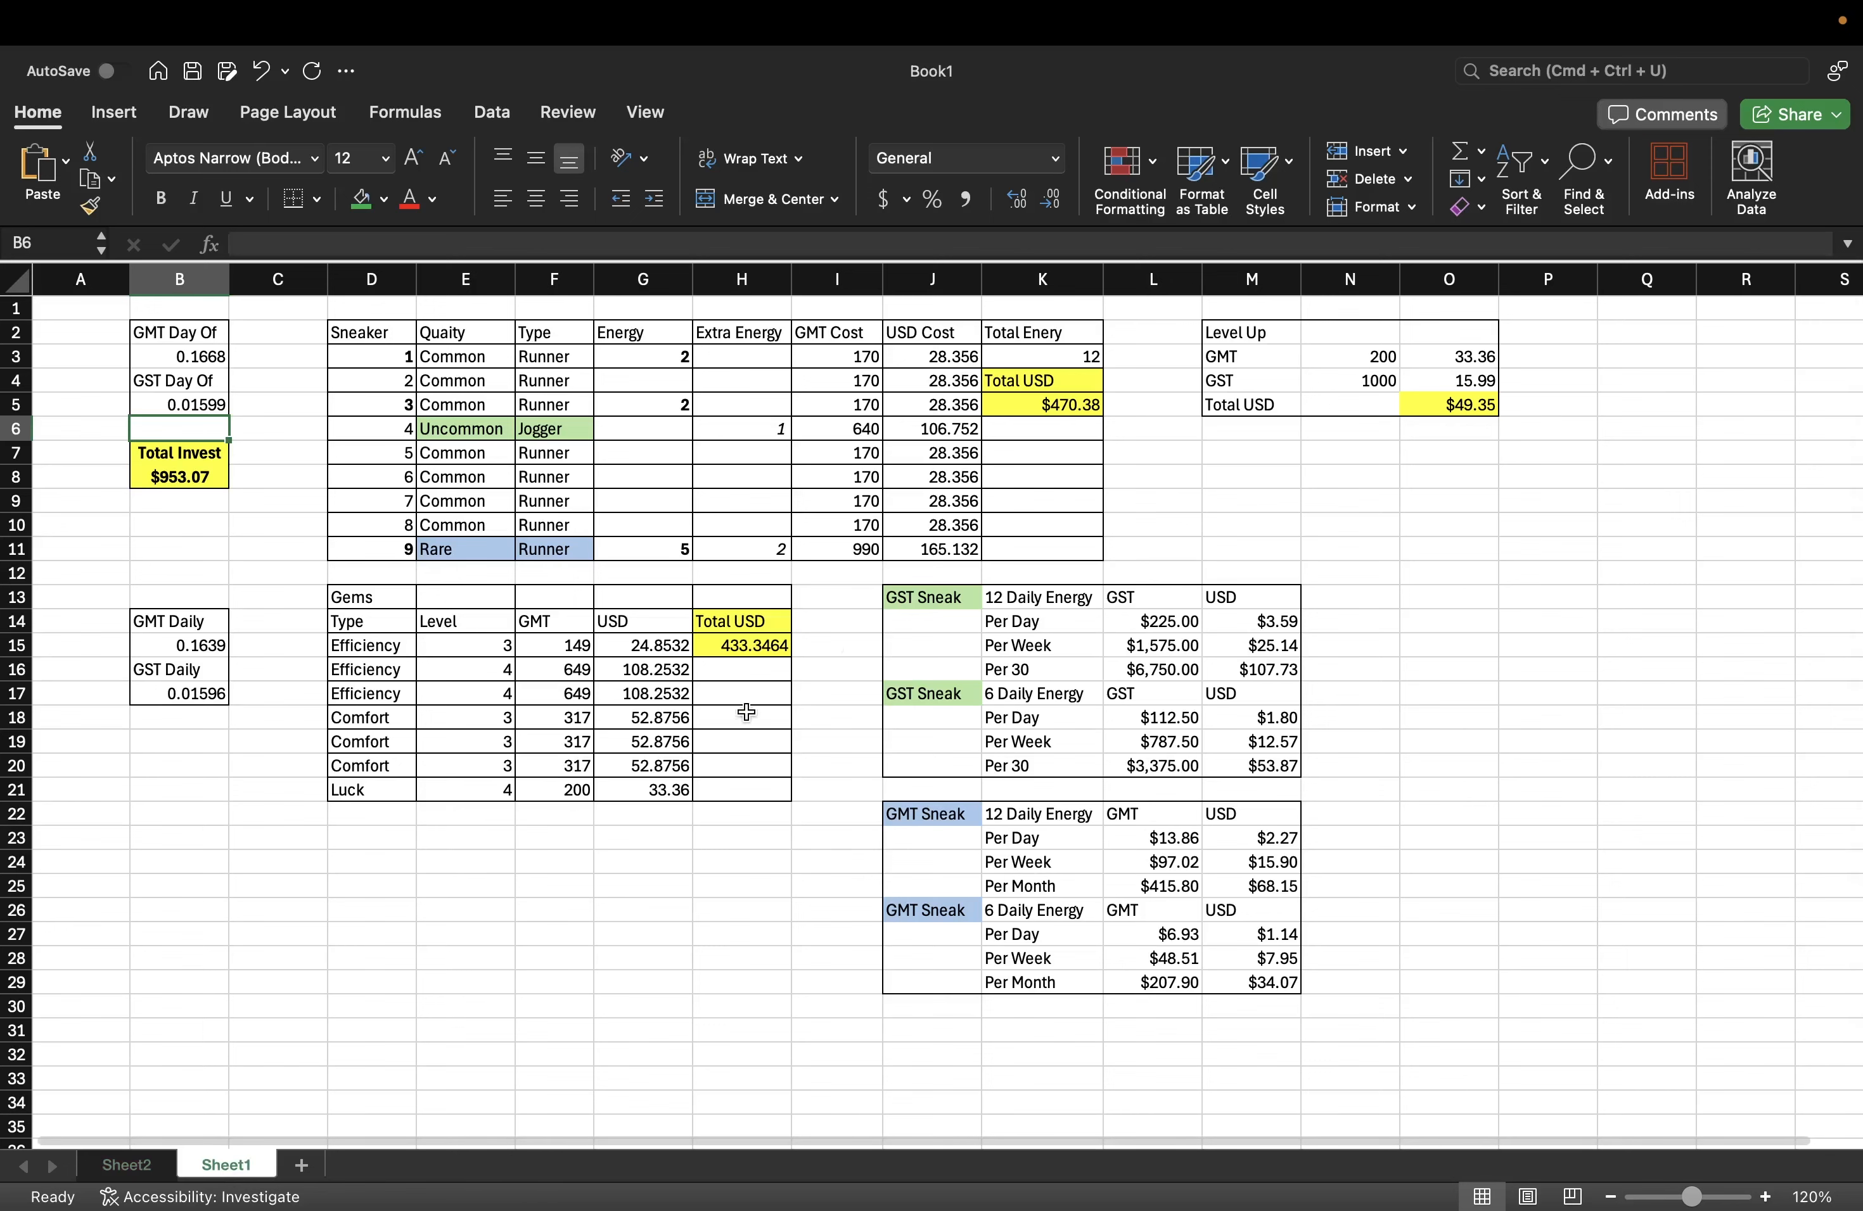
{"action": "left_click", "coordinate": [126, 1167]}
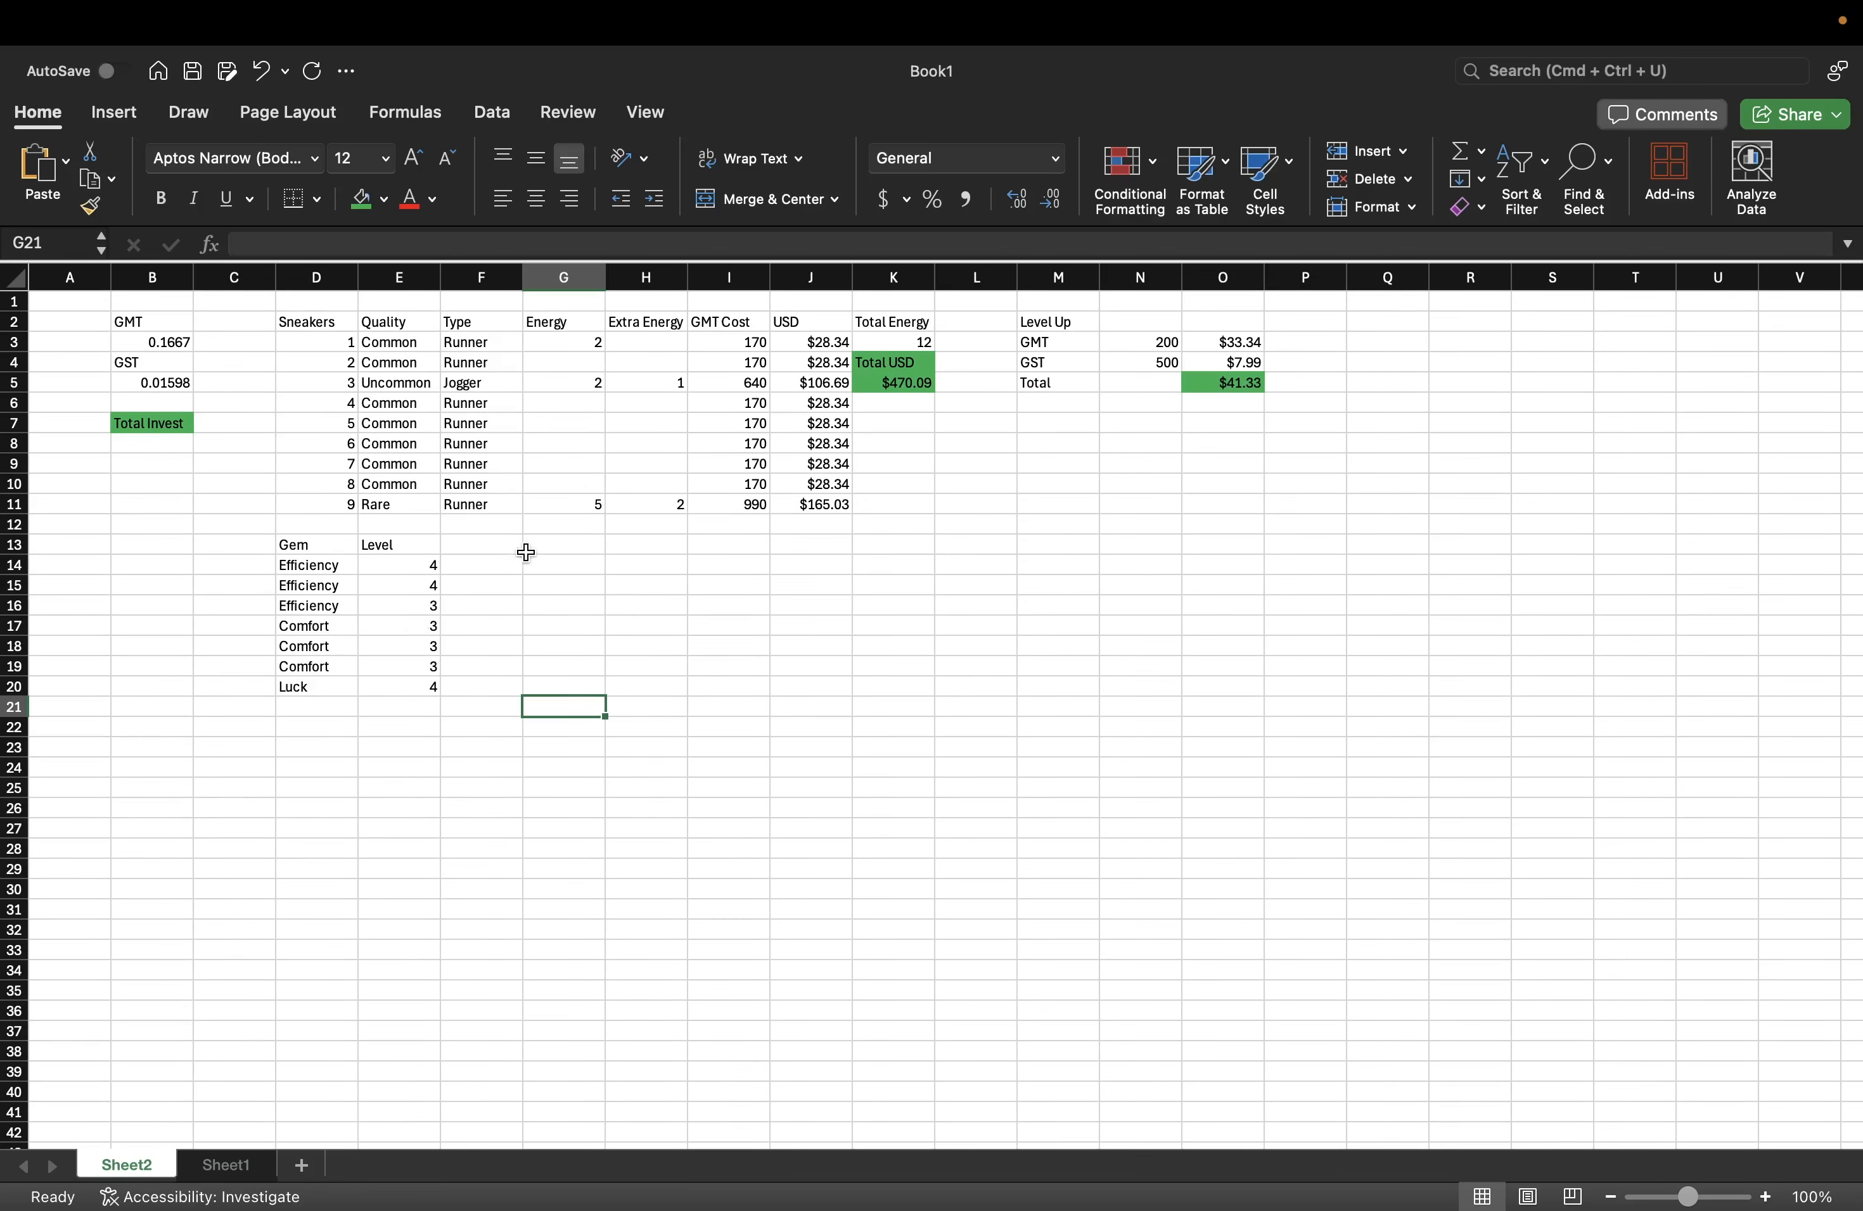
{"action": "left_click", "coordinate": [488, 544]}
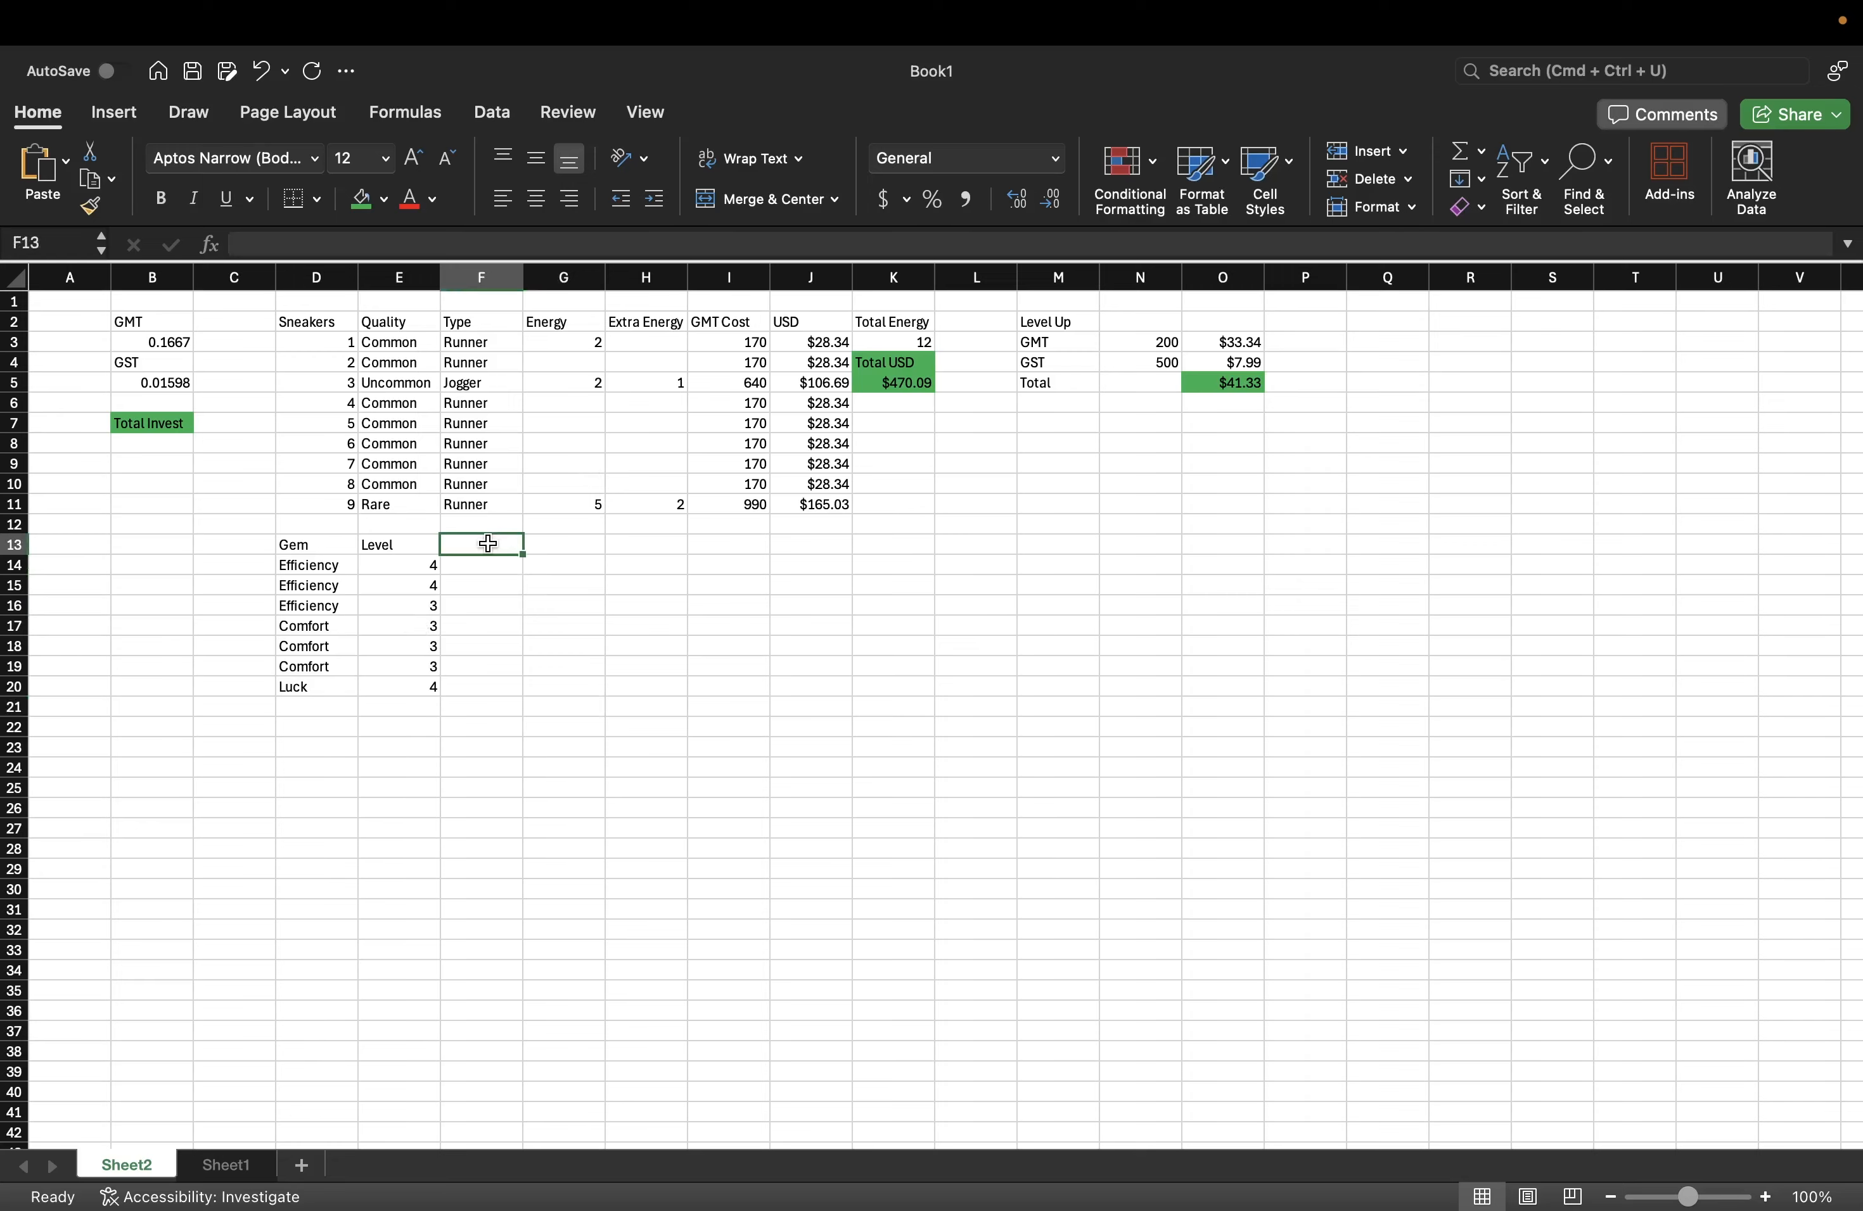
{"action": "type", "text": "GMT"}
{"action": "key", "text": "Return"}
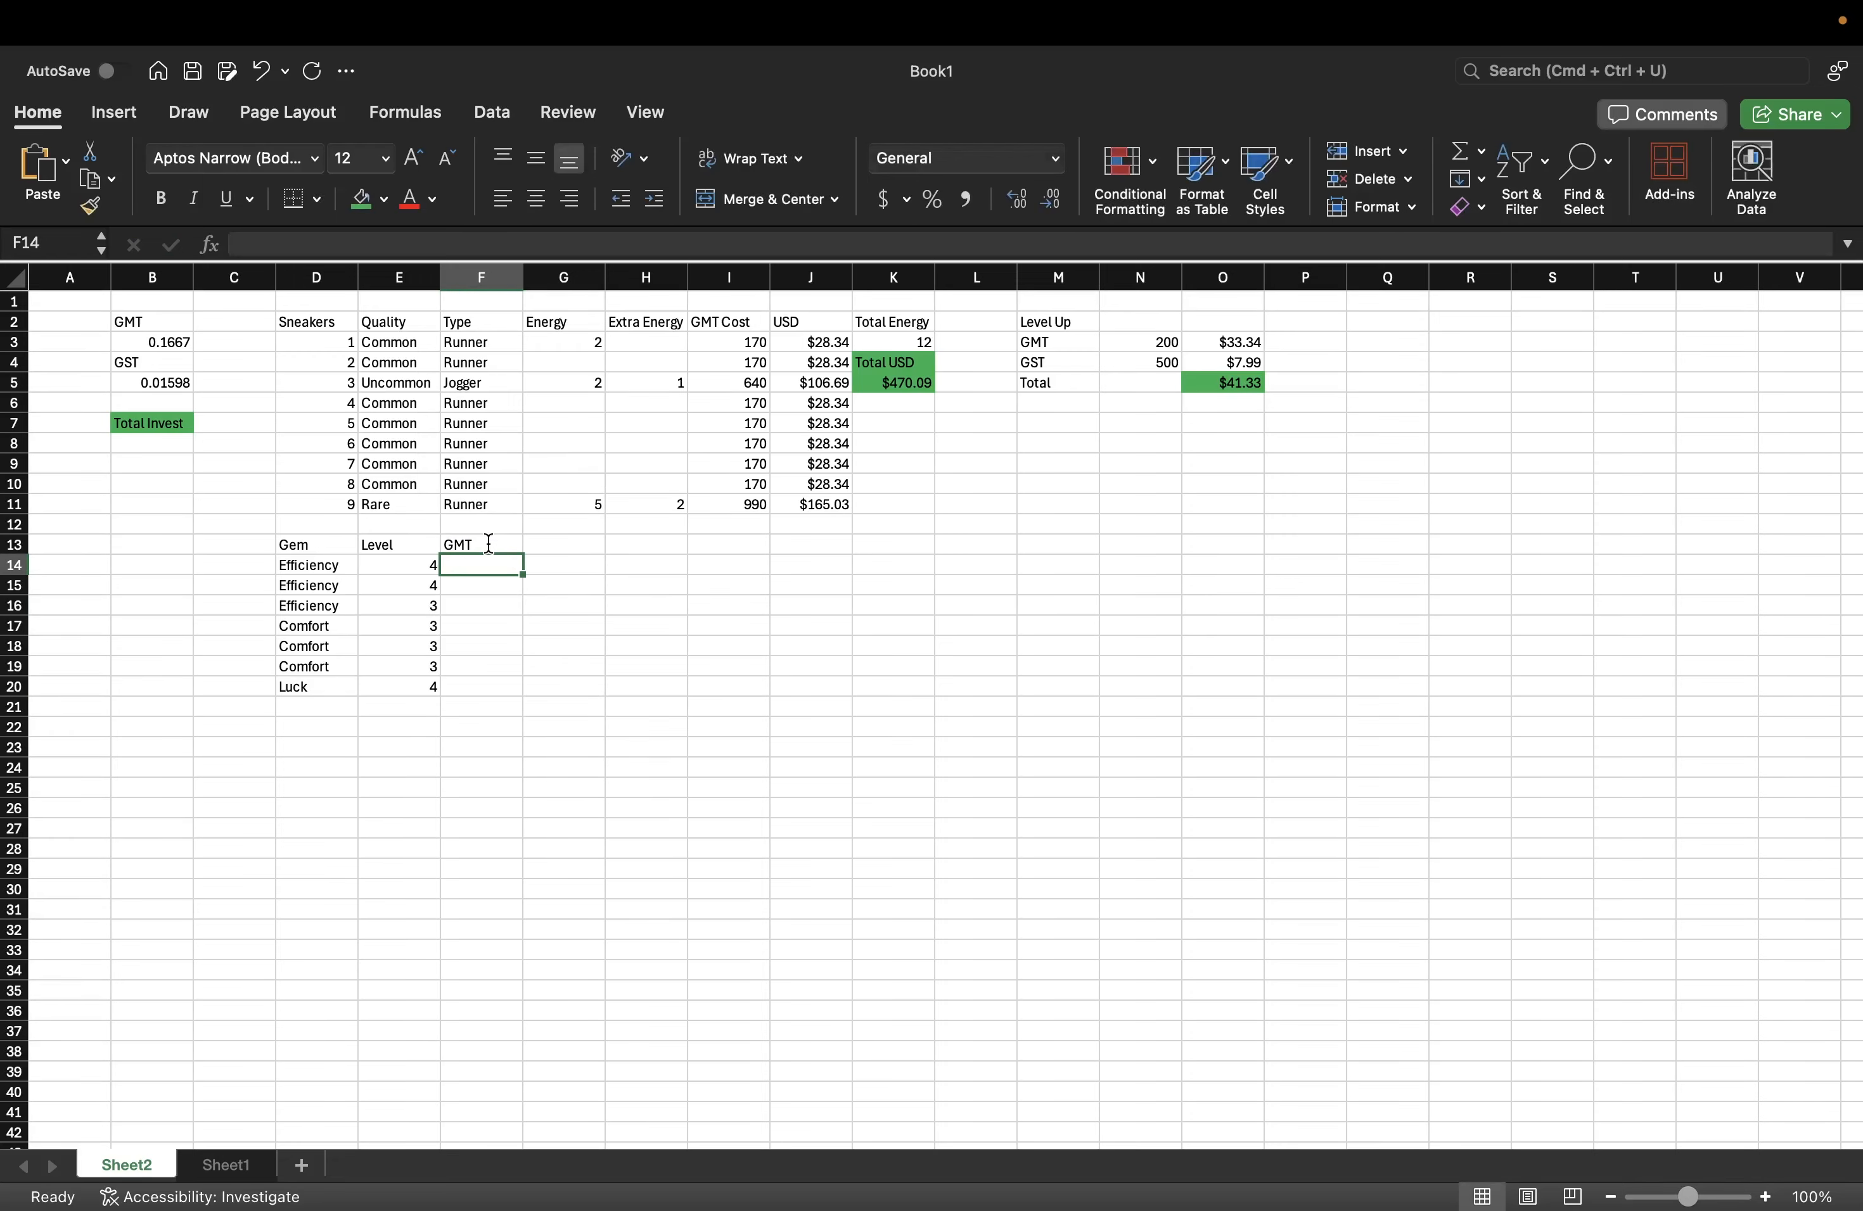
- Look up the level 4 Efficiency gem price on the STEPN market dashboard in the browser and enter 645 in F14 and F15 of the sheet
{"action": "key", "text": "ctrl+Right"}
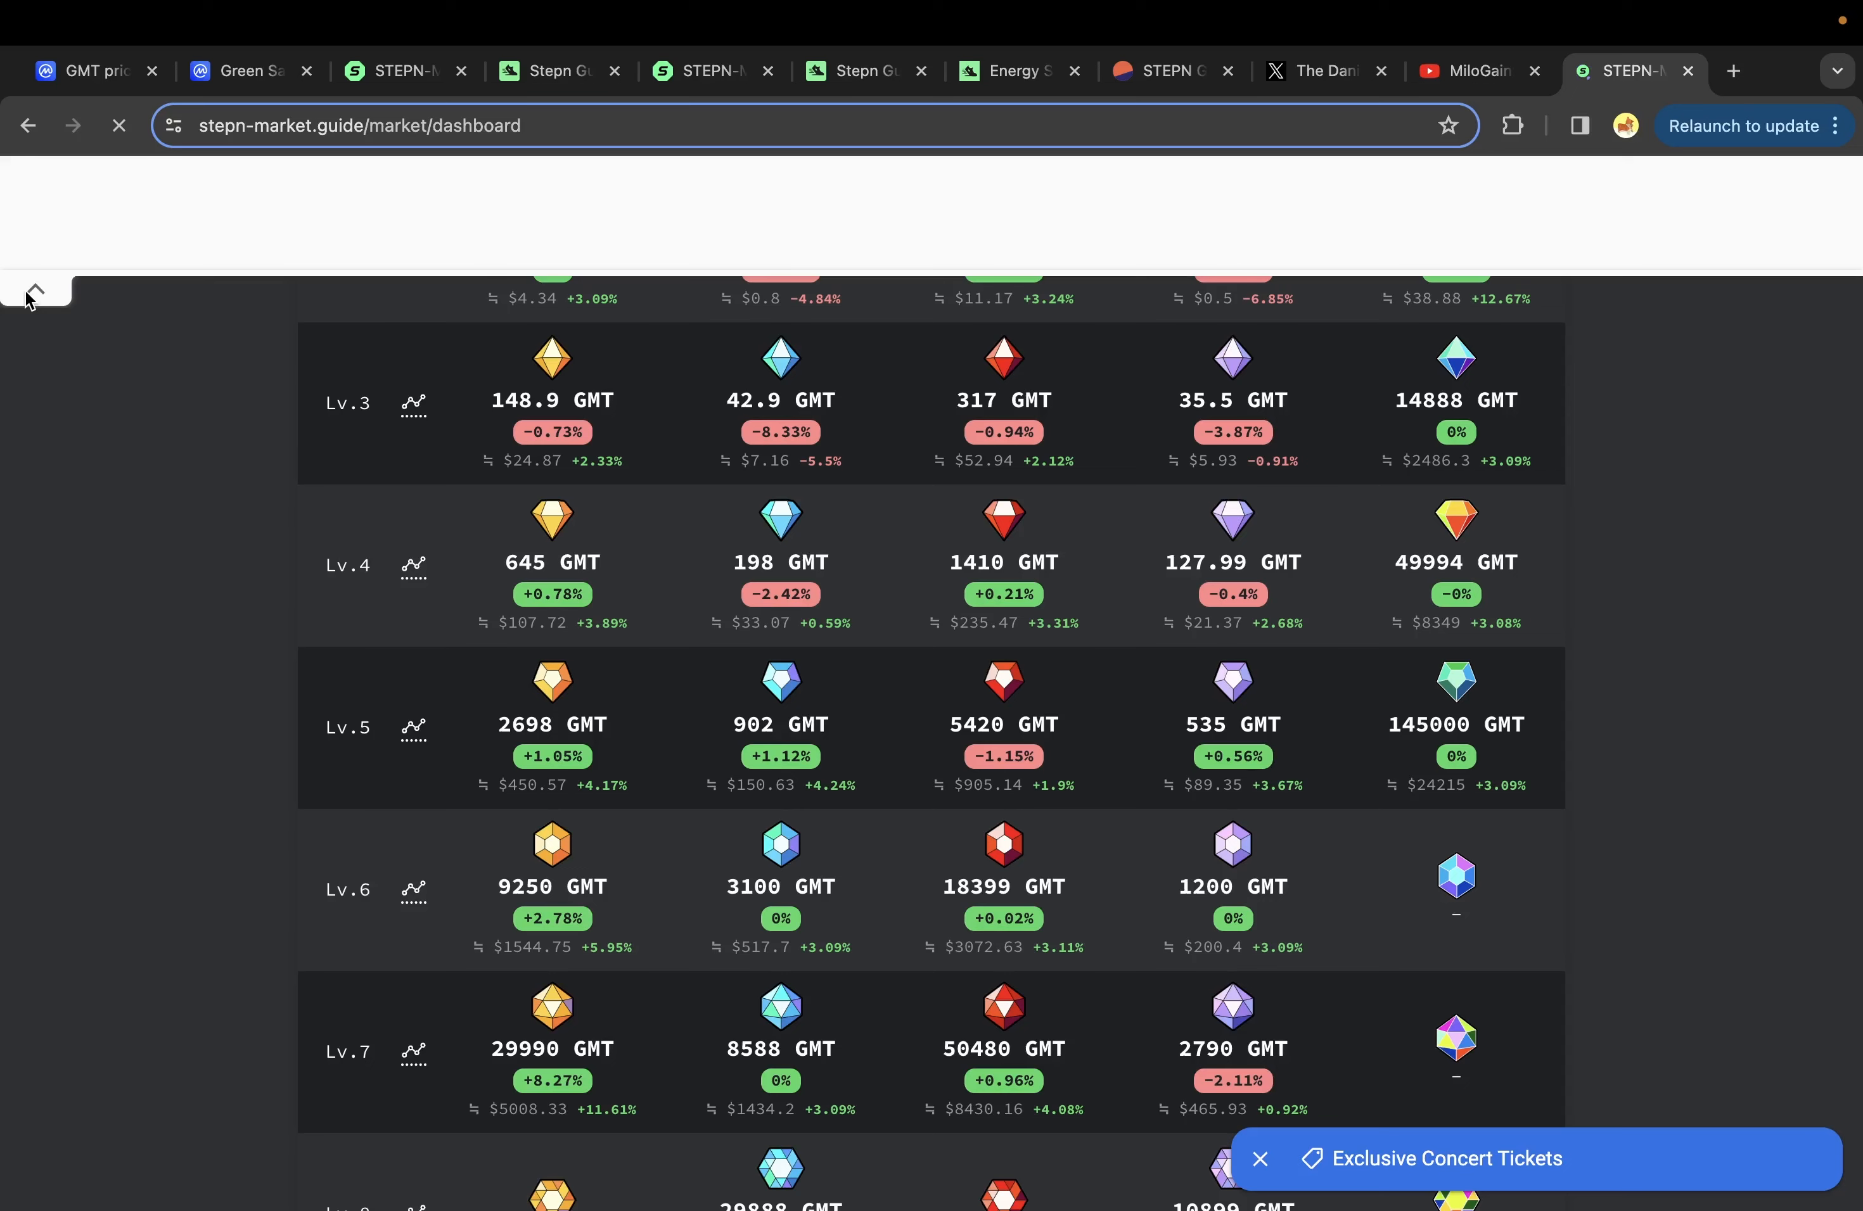
{"action": "left_click", "coordinate": [30, 301]}
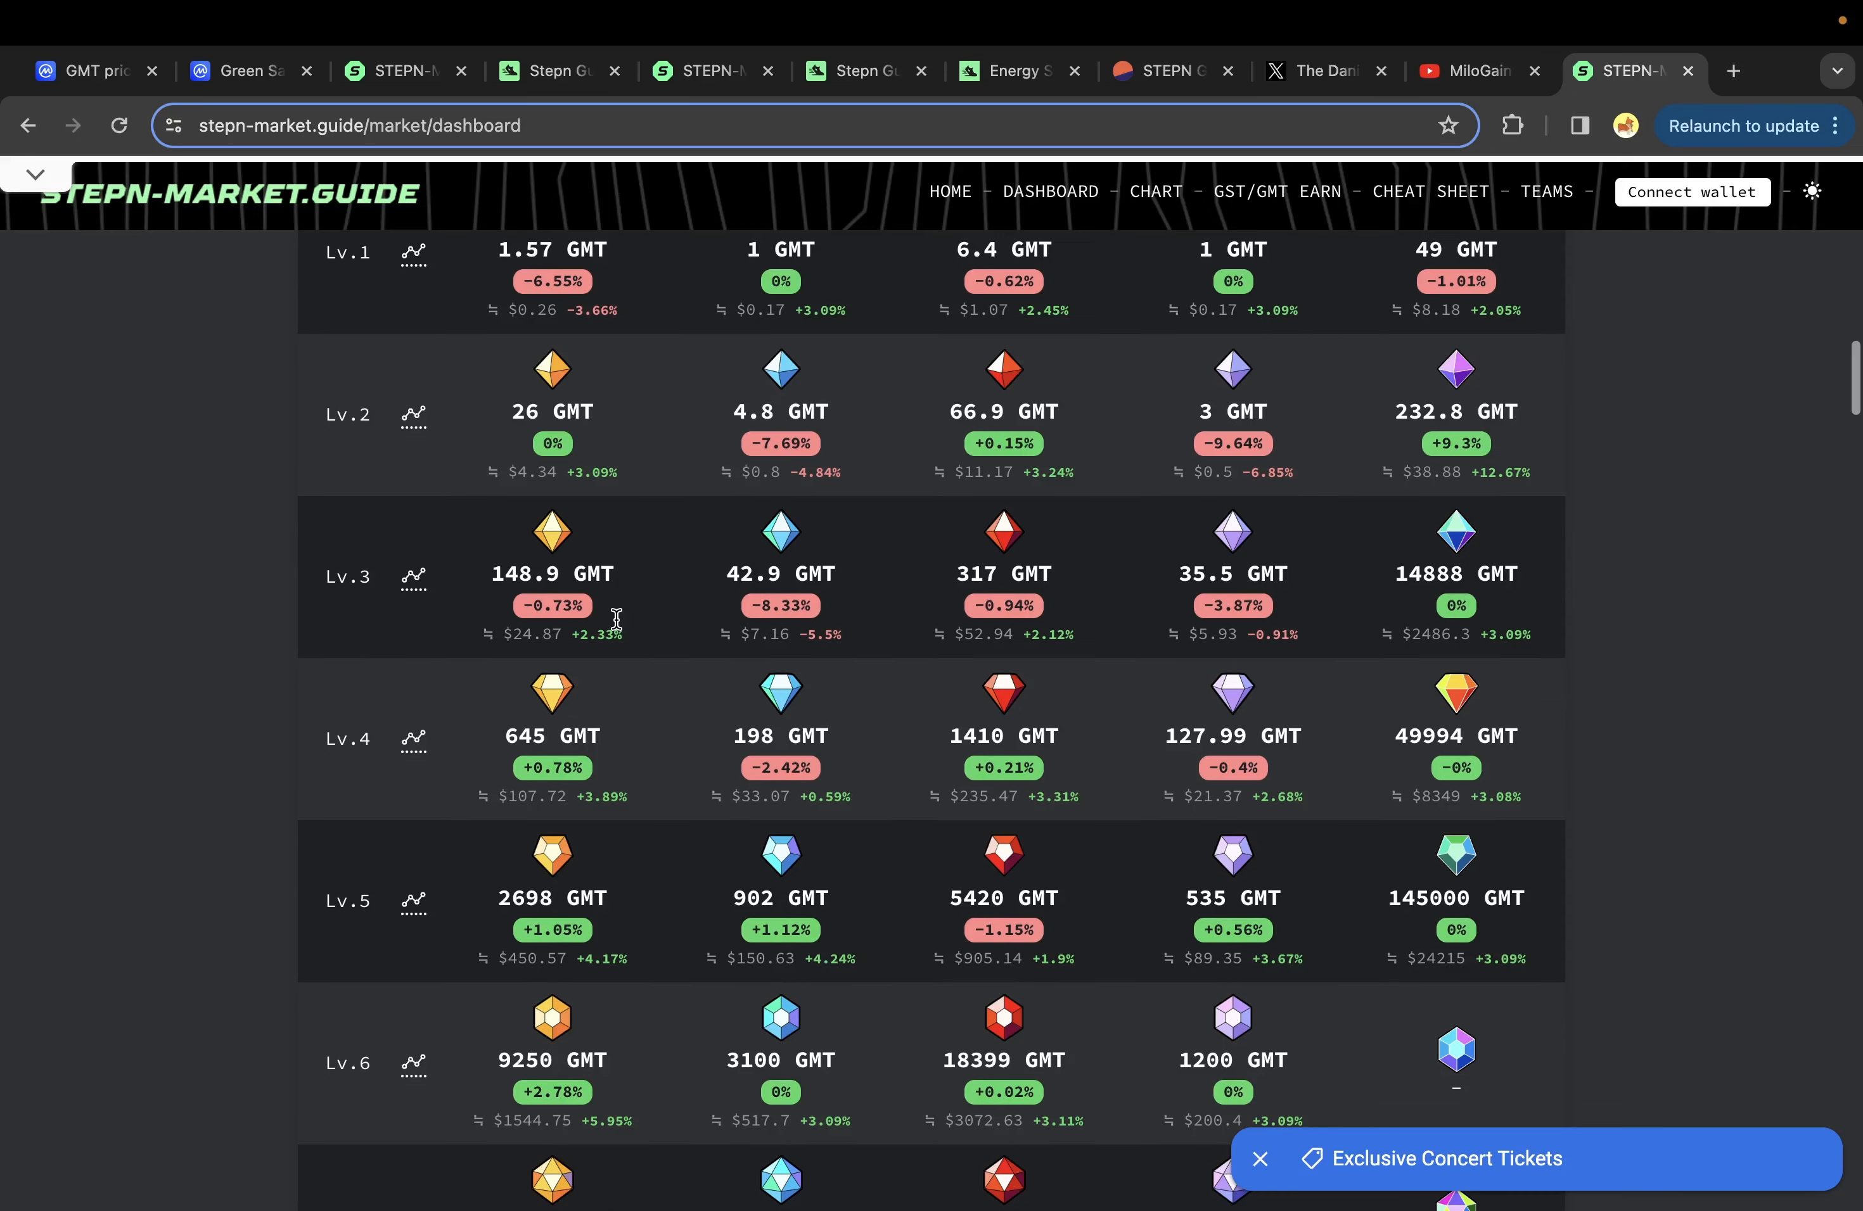
{"action": "scroll", "coordinate": [618, 623], "scroll_direction": "up", "scroll_amount": 2}
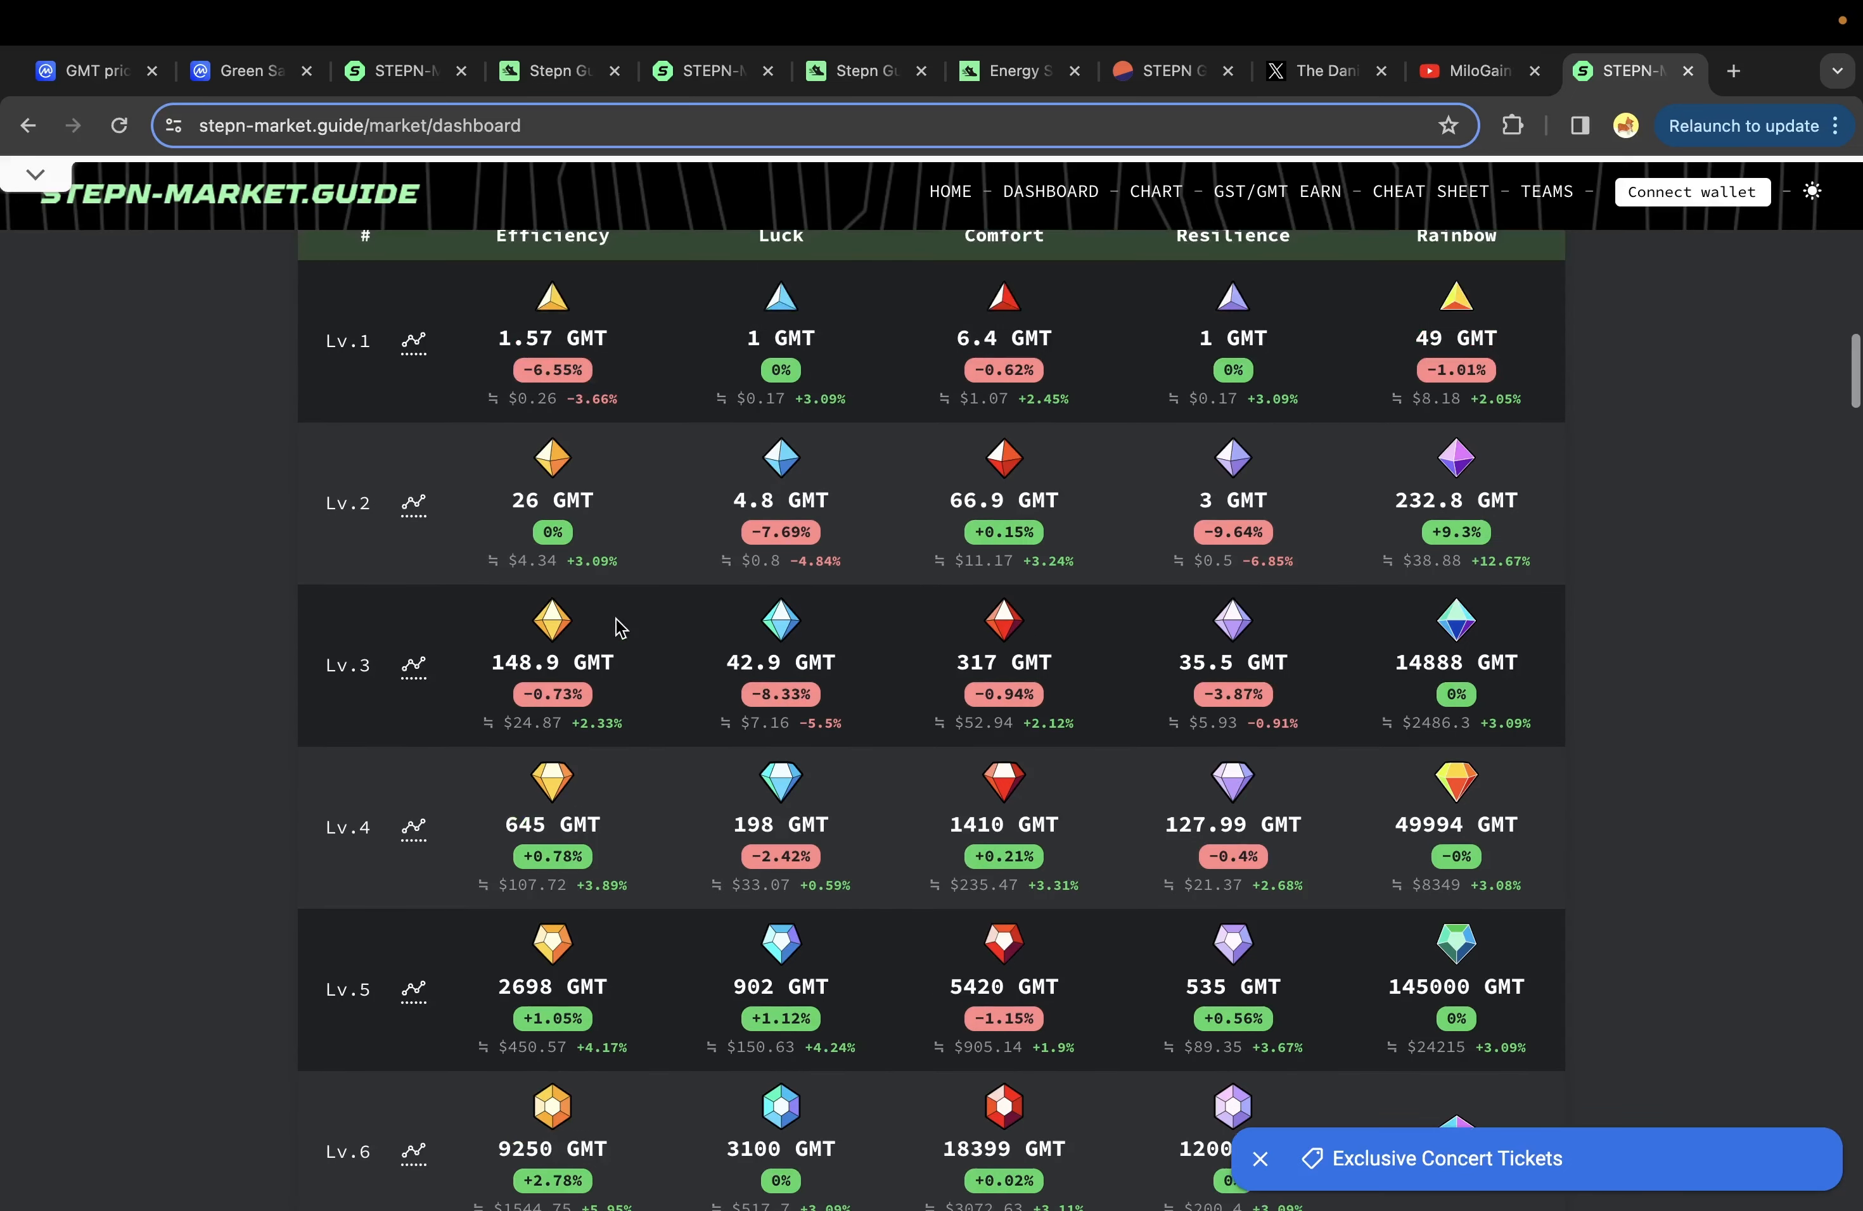
{"action": "key", "text": "ctrl+Left"}
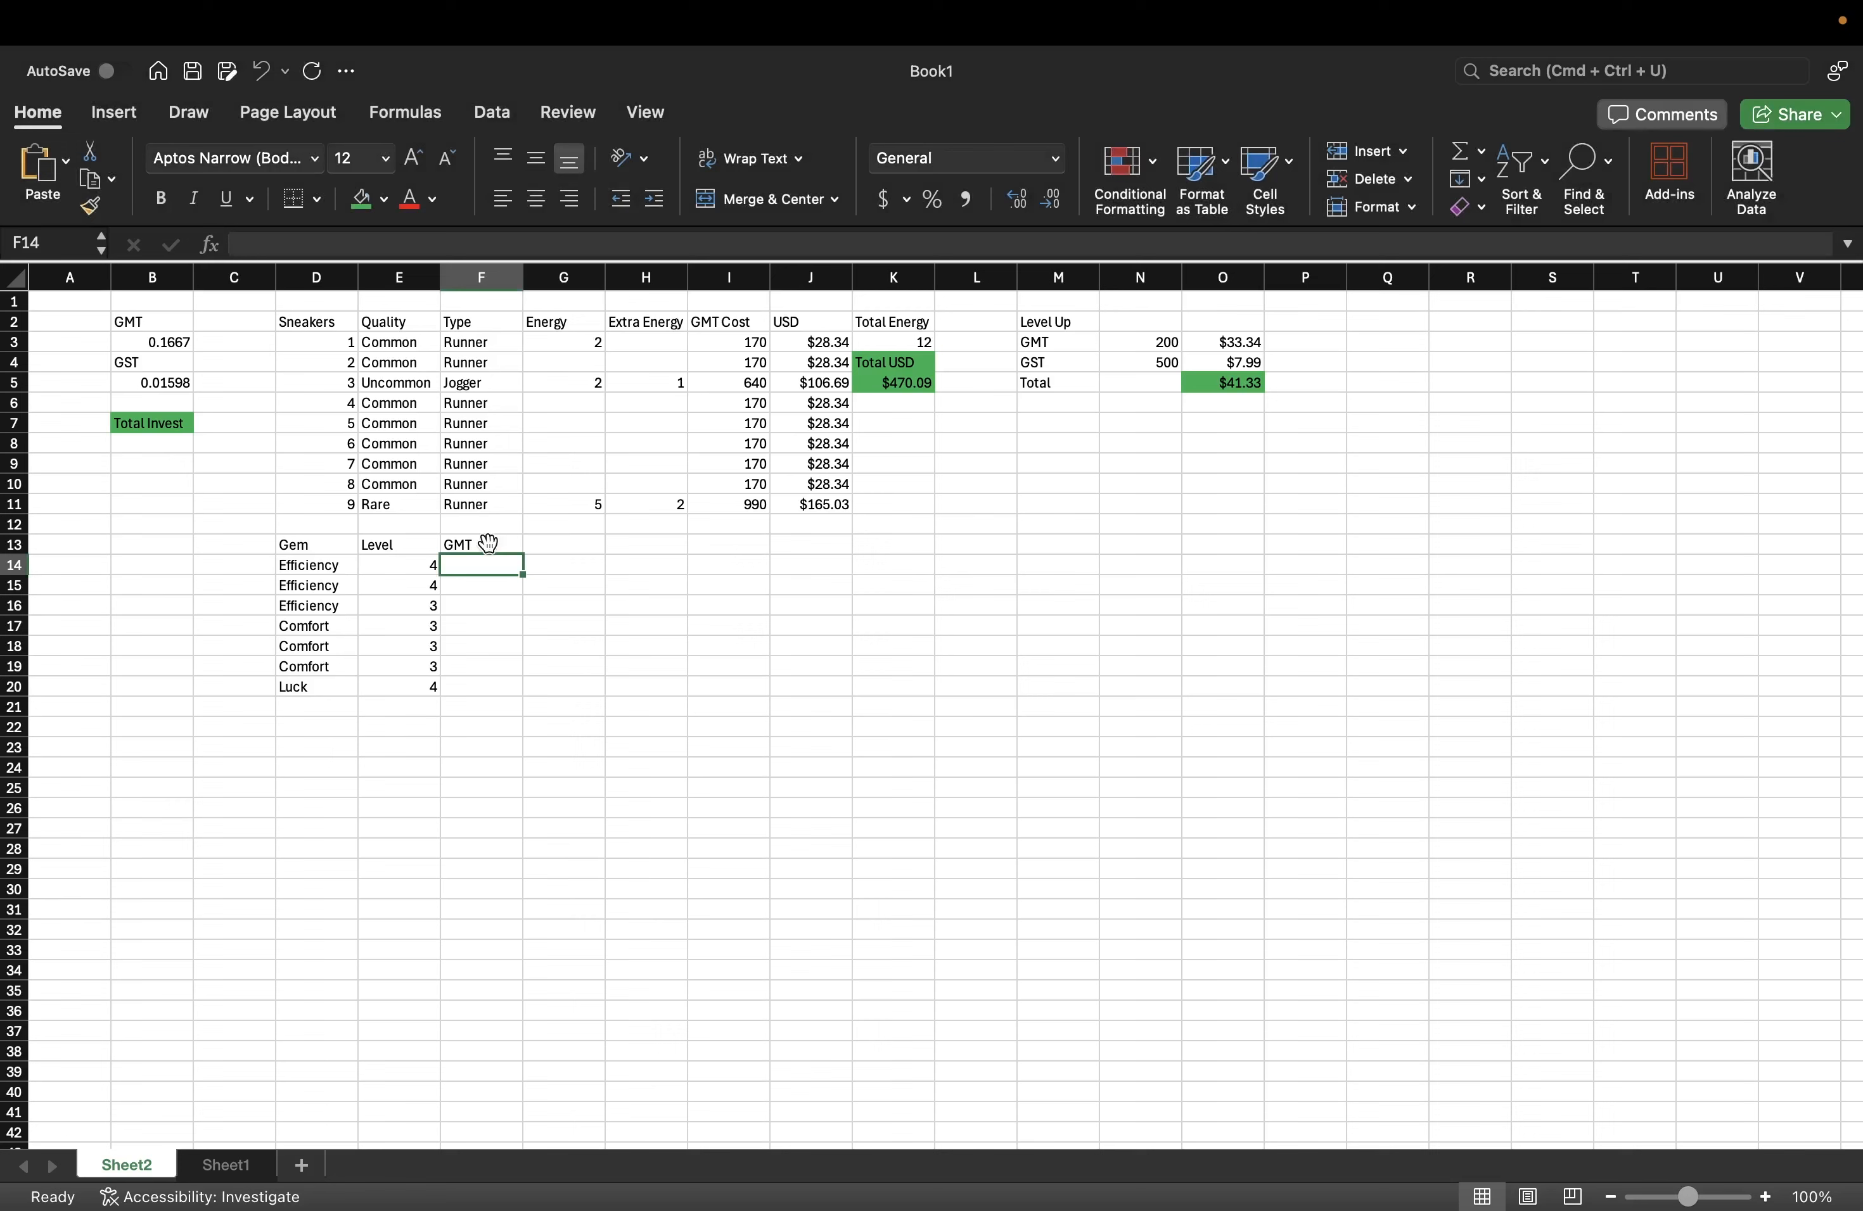
{"action": "type", "text": "645"}
{"action": "key", "text": "Return"}
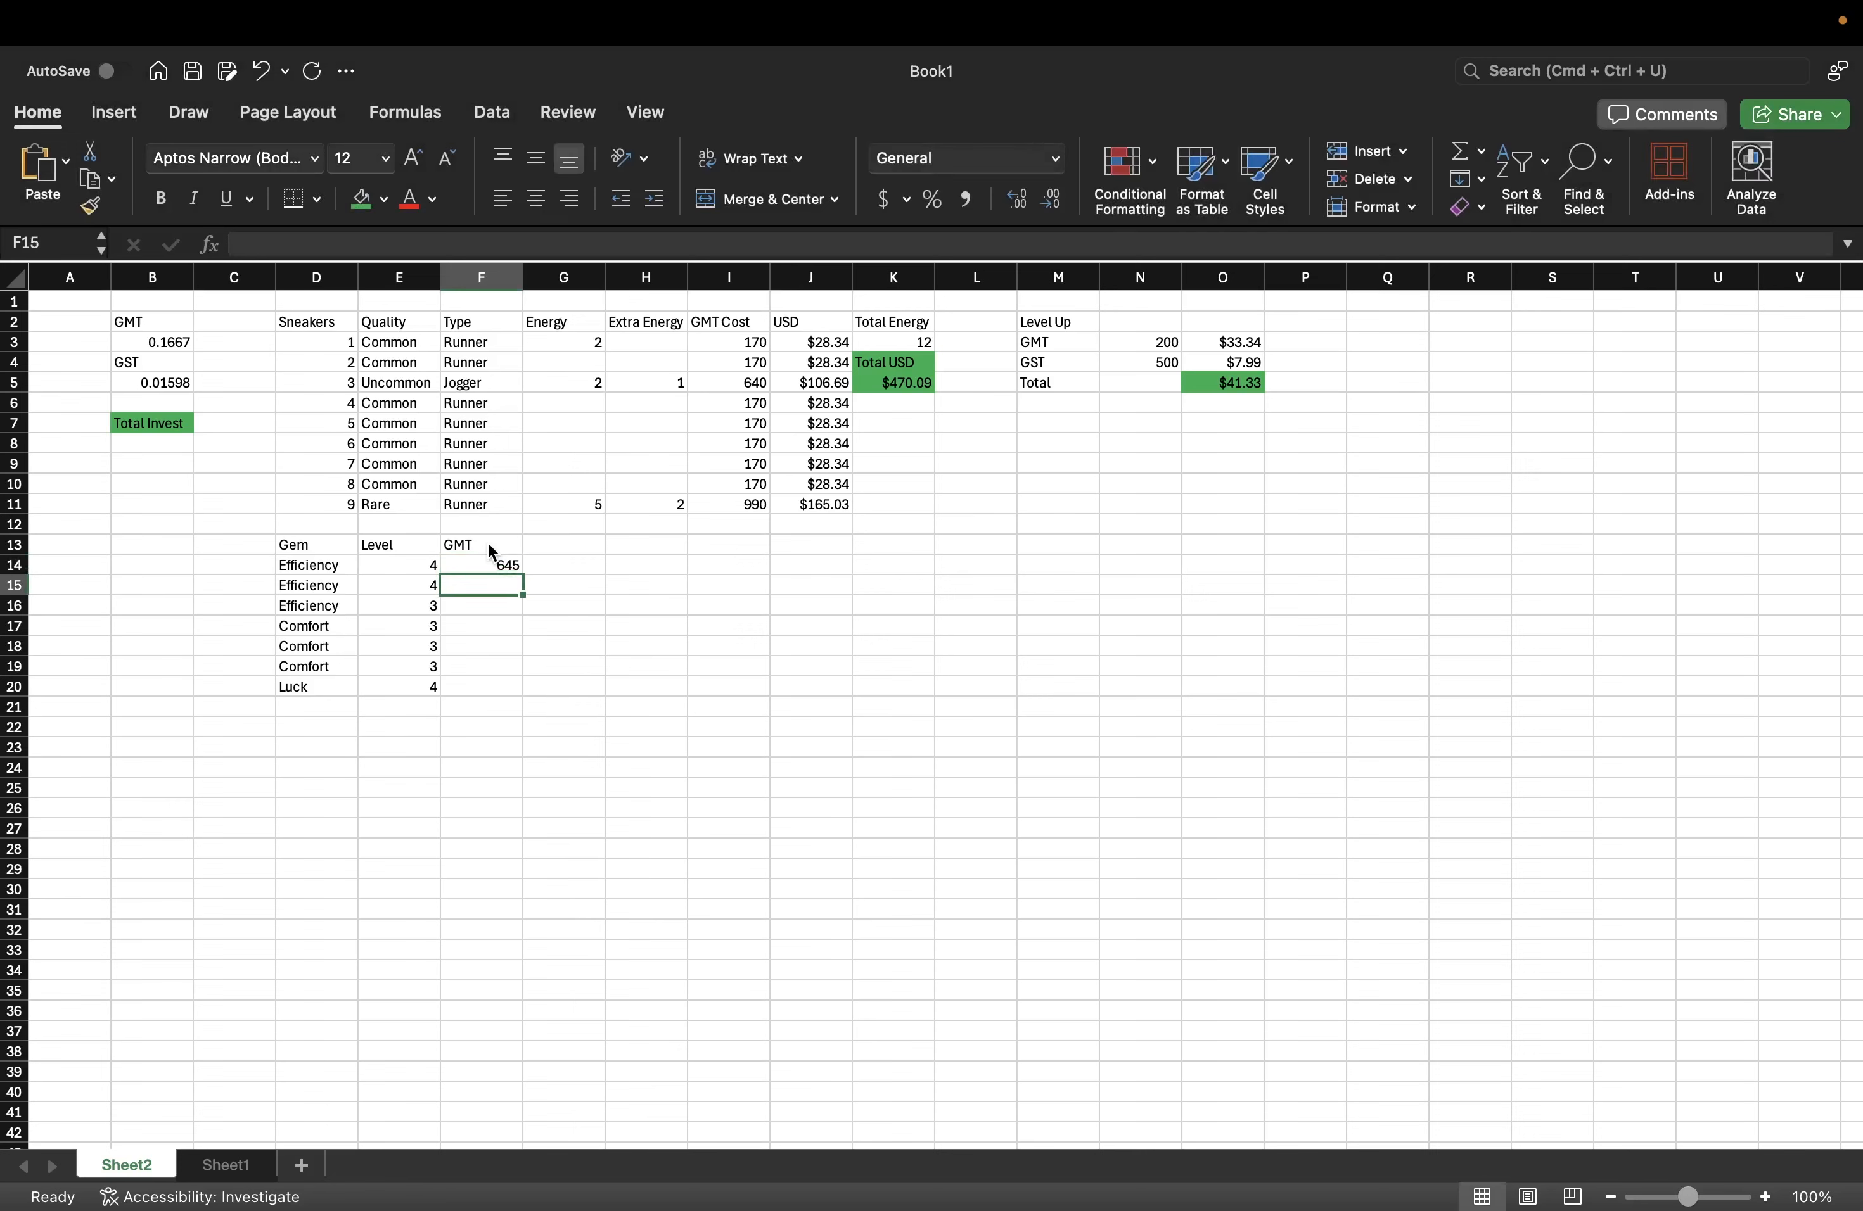
{"action": "type", "text": "645"}
{"action": "key", "text": "Return"}
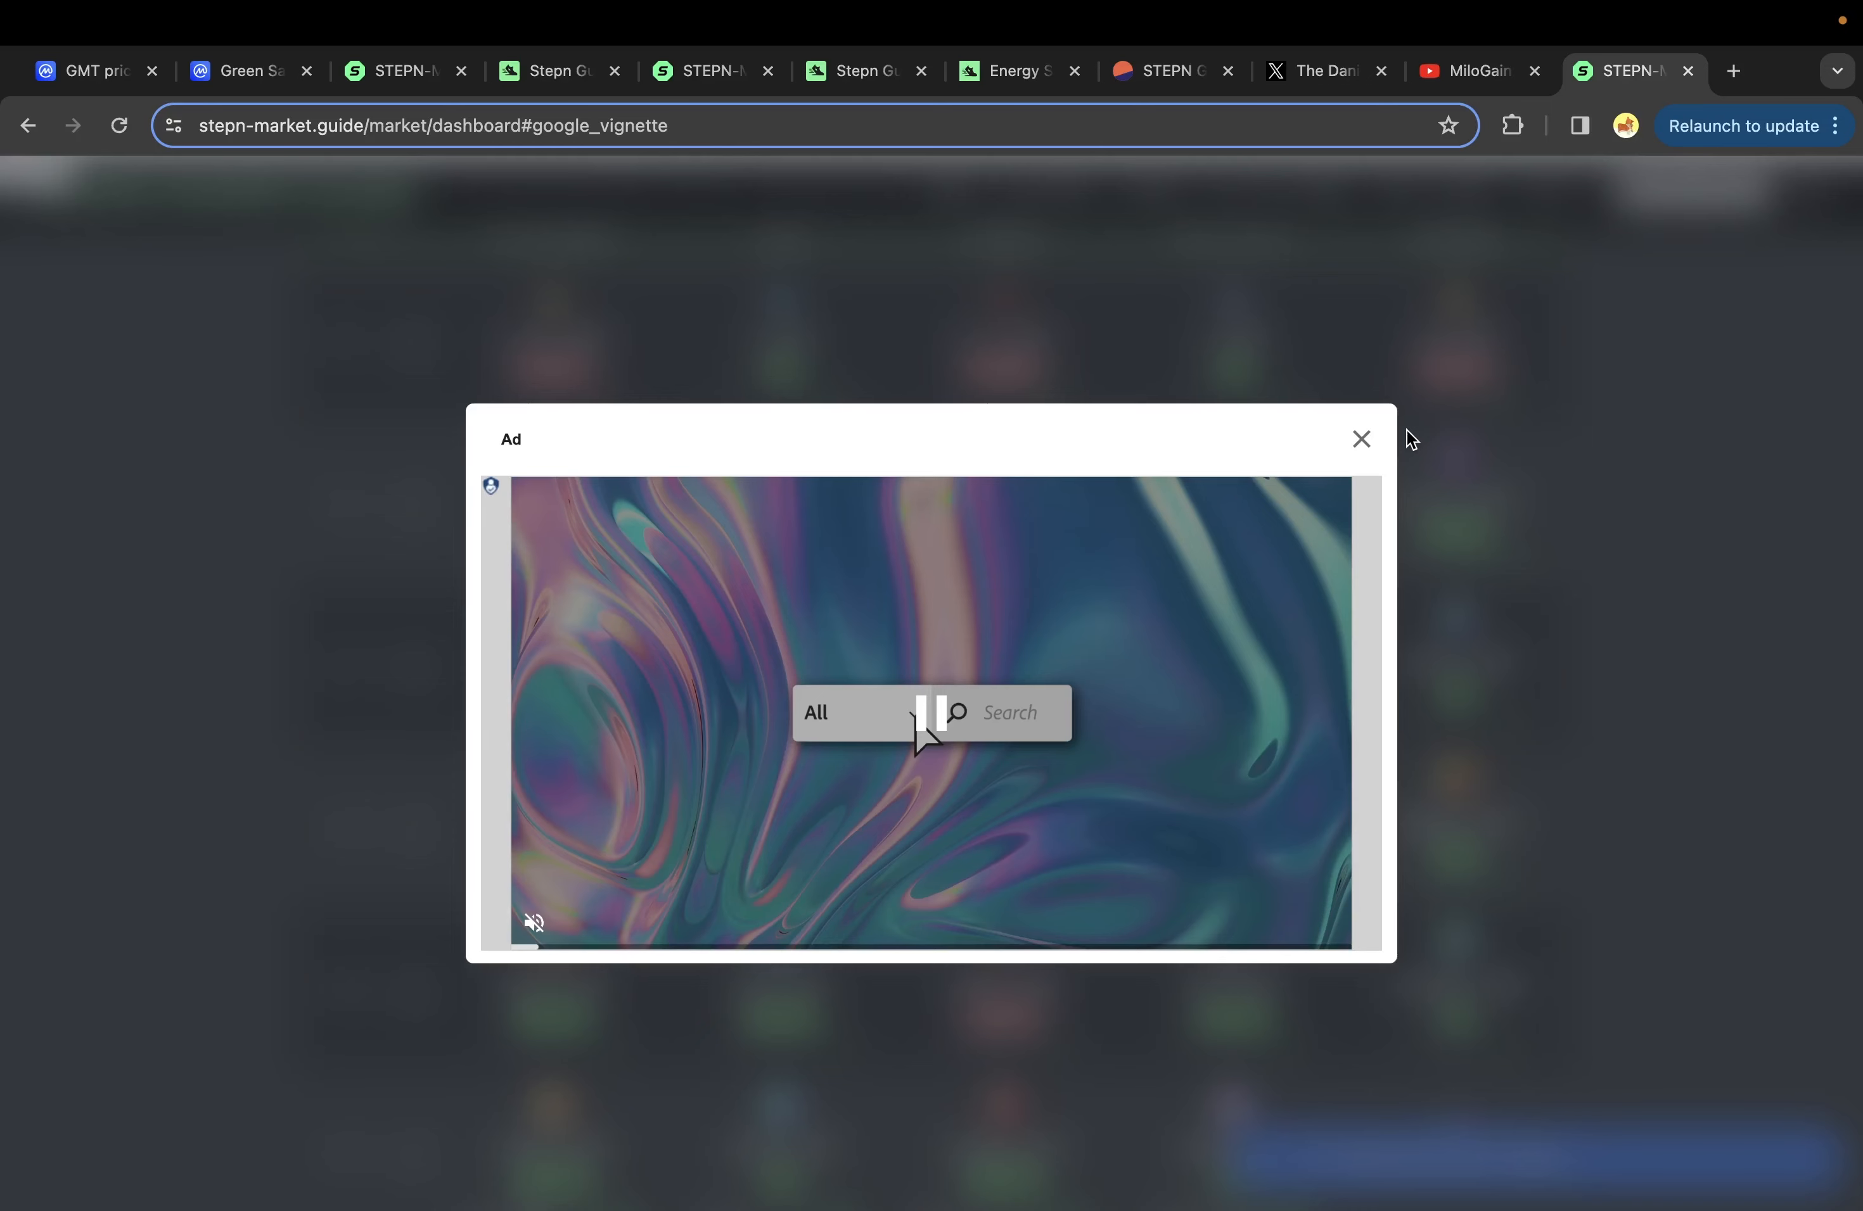
- Dismiss the ad on the market dashboard, check the level 3 Efficiency gem price and enter it in F16 of the sheet
{"action": "left_click", "coordinate": [1361, 439]}
{"action": "key", "text": "ctrl+Left"}
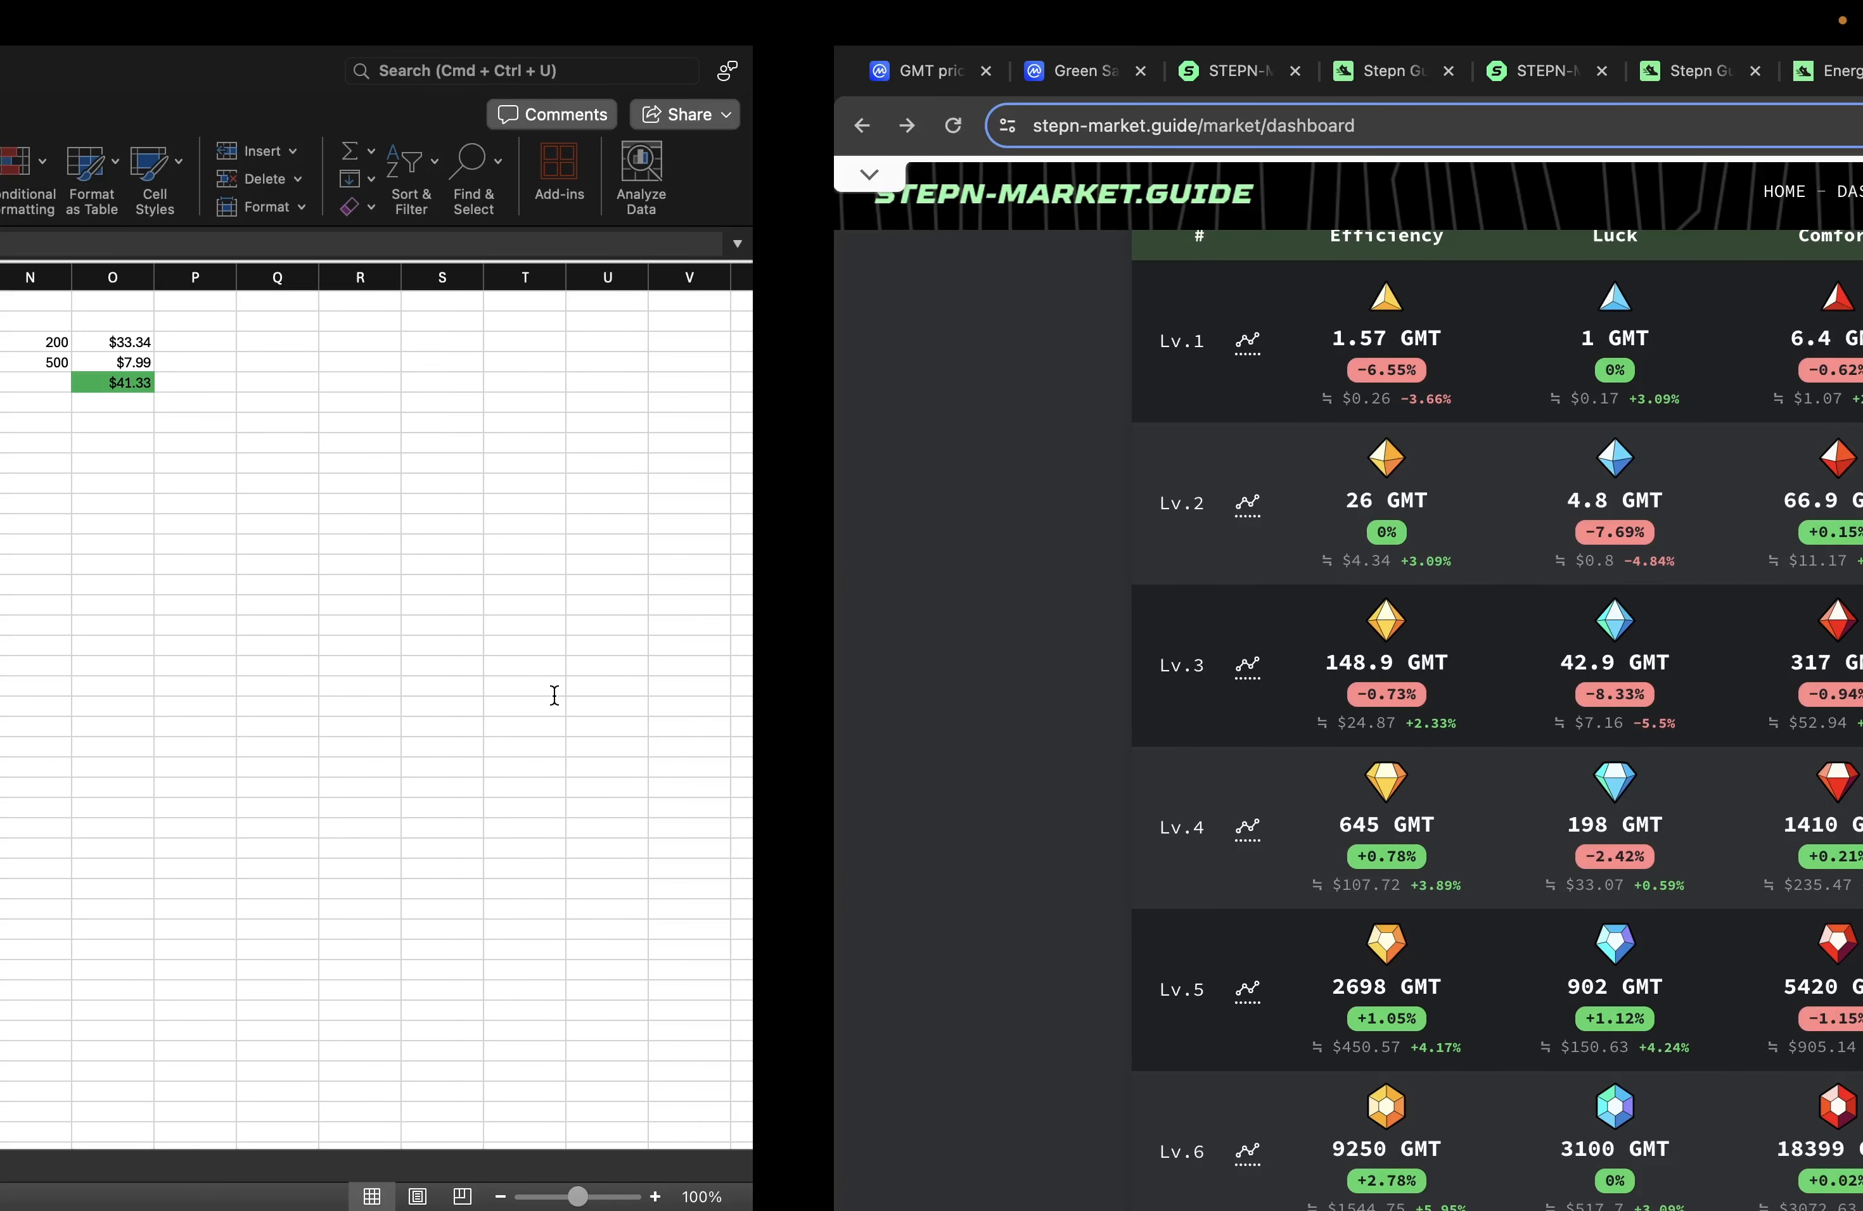
{"action": "type", "text": "1"}
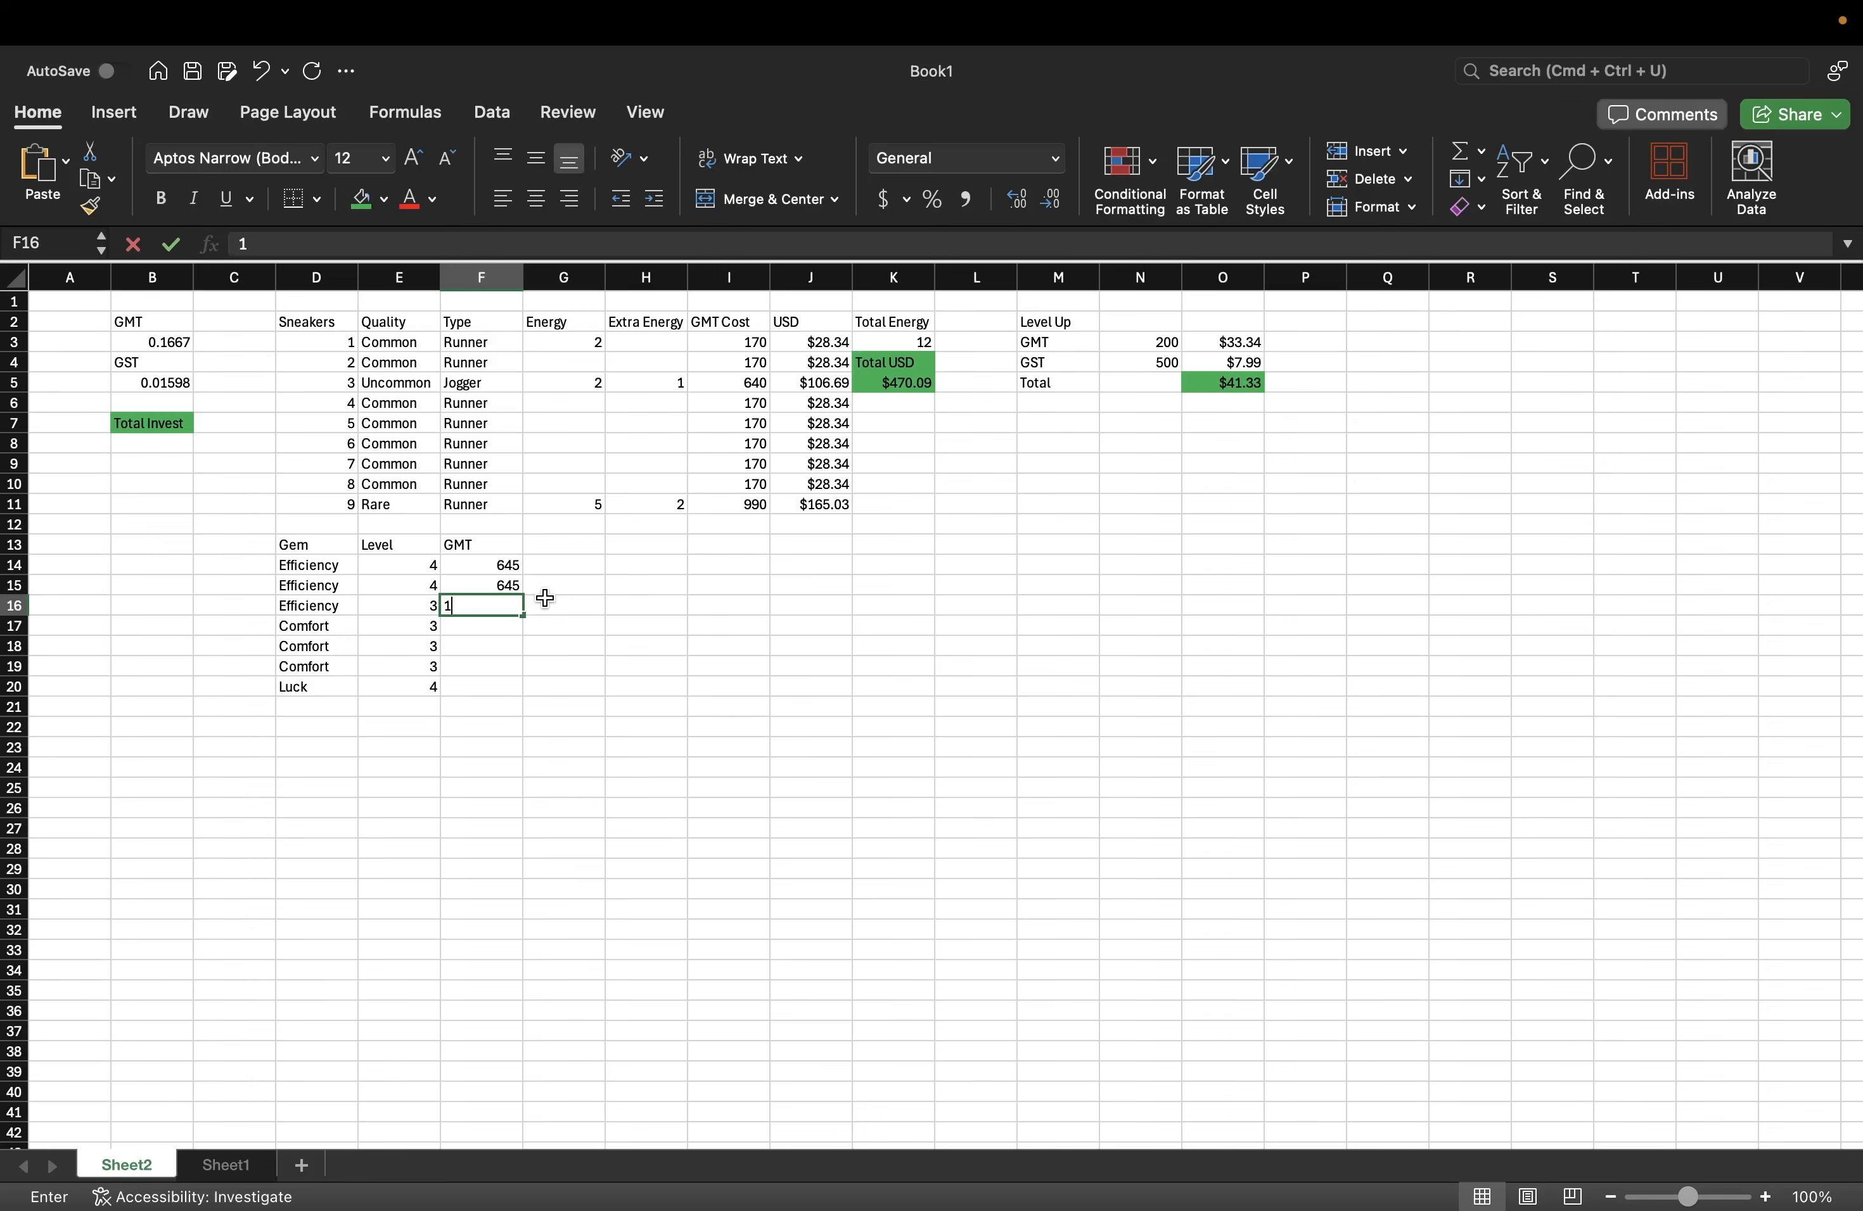
- Enter GMT prices of 149 for the level 3 Efficiency gem and, after checking the STEPN market dashboard, 317 for all three Comfort gems
{"action": "type", "text": "49"}
{"action": "key", "text": "Return"}
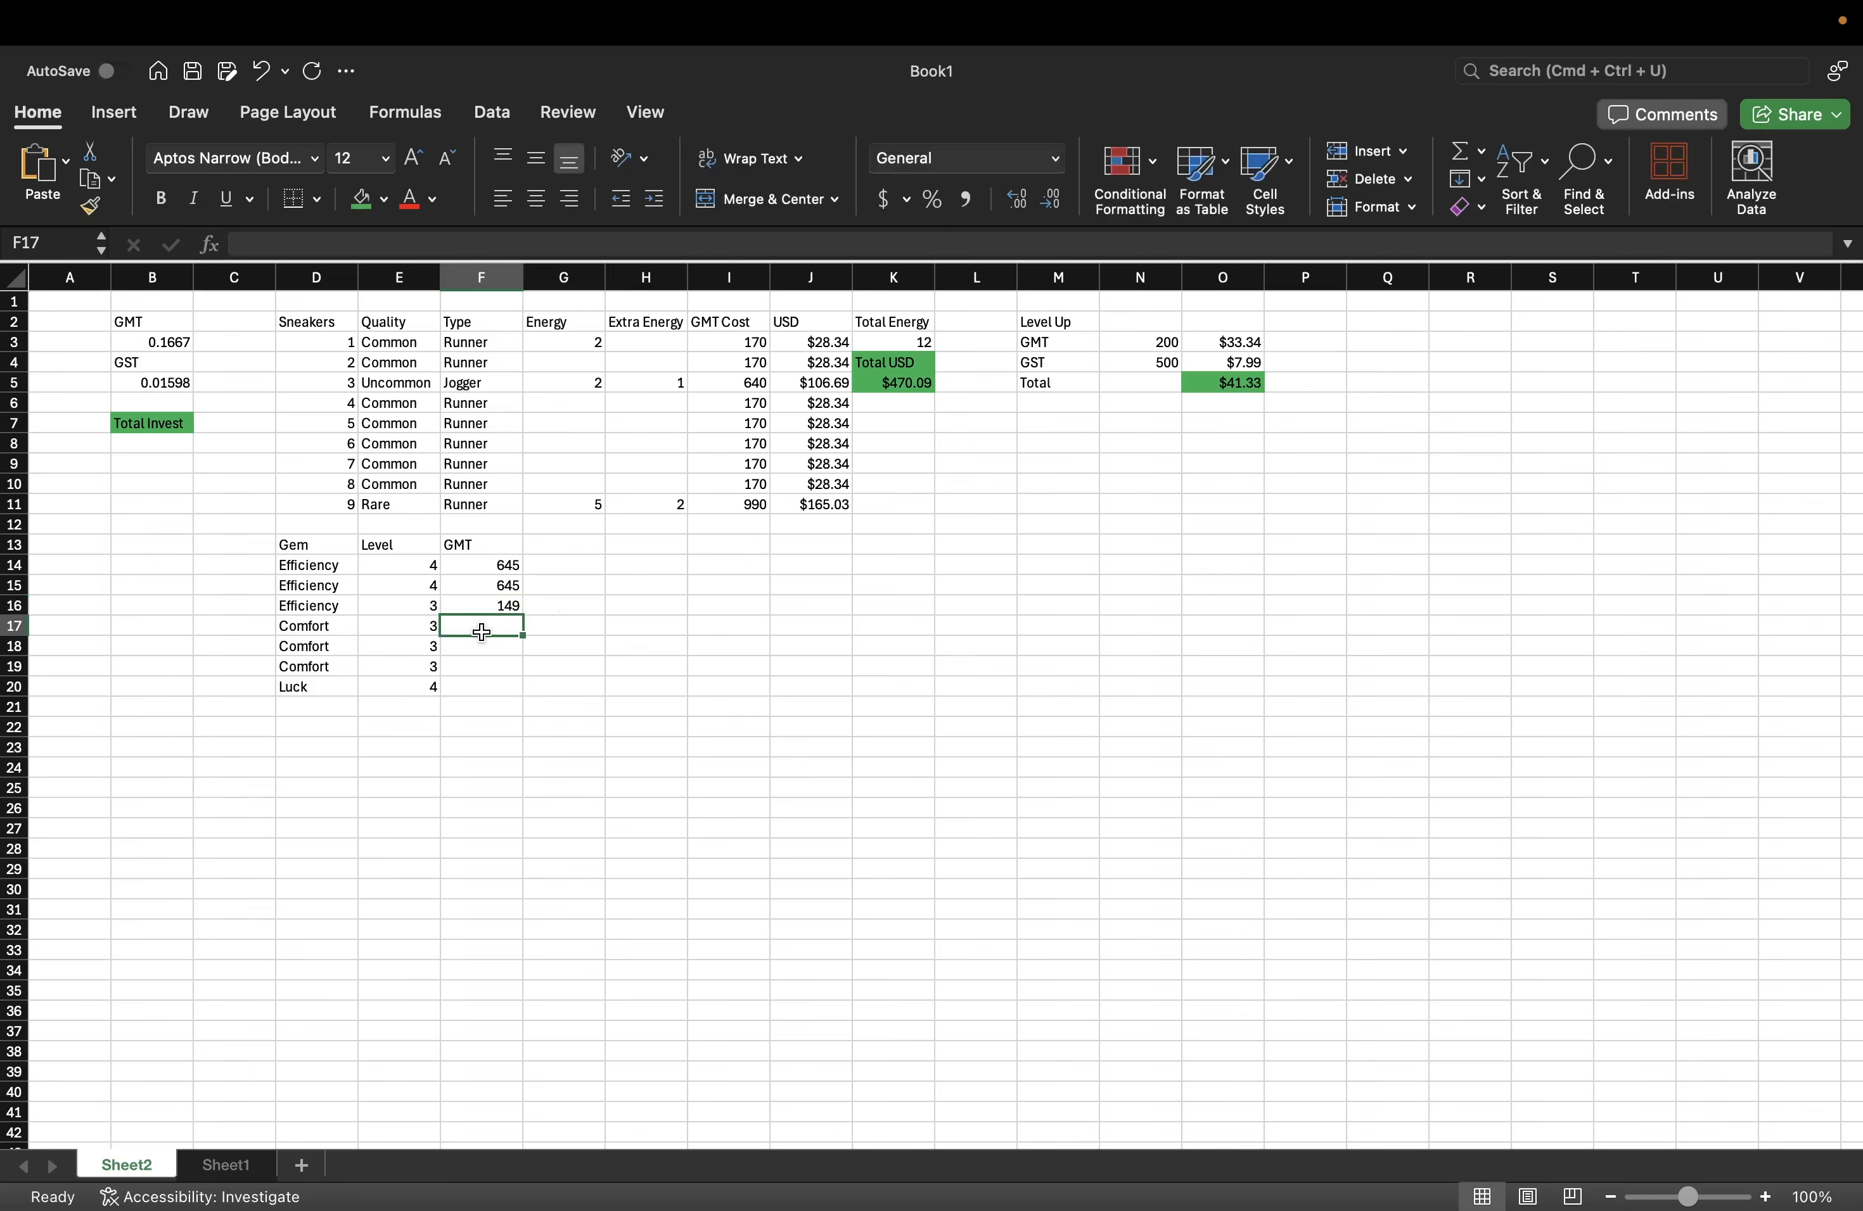
{"action": "key", "text": "ctrl+Right"}
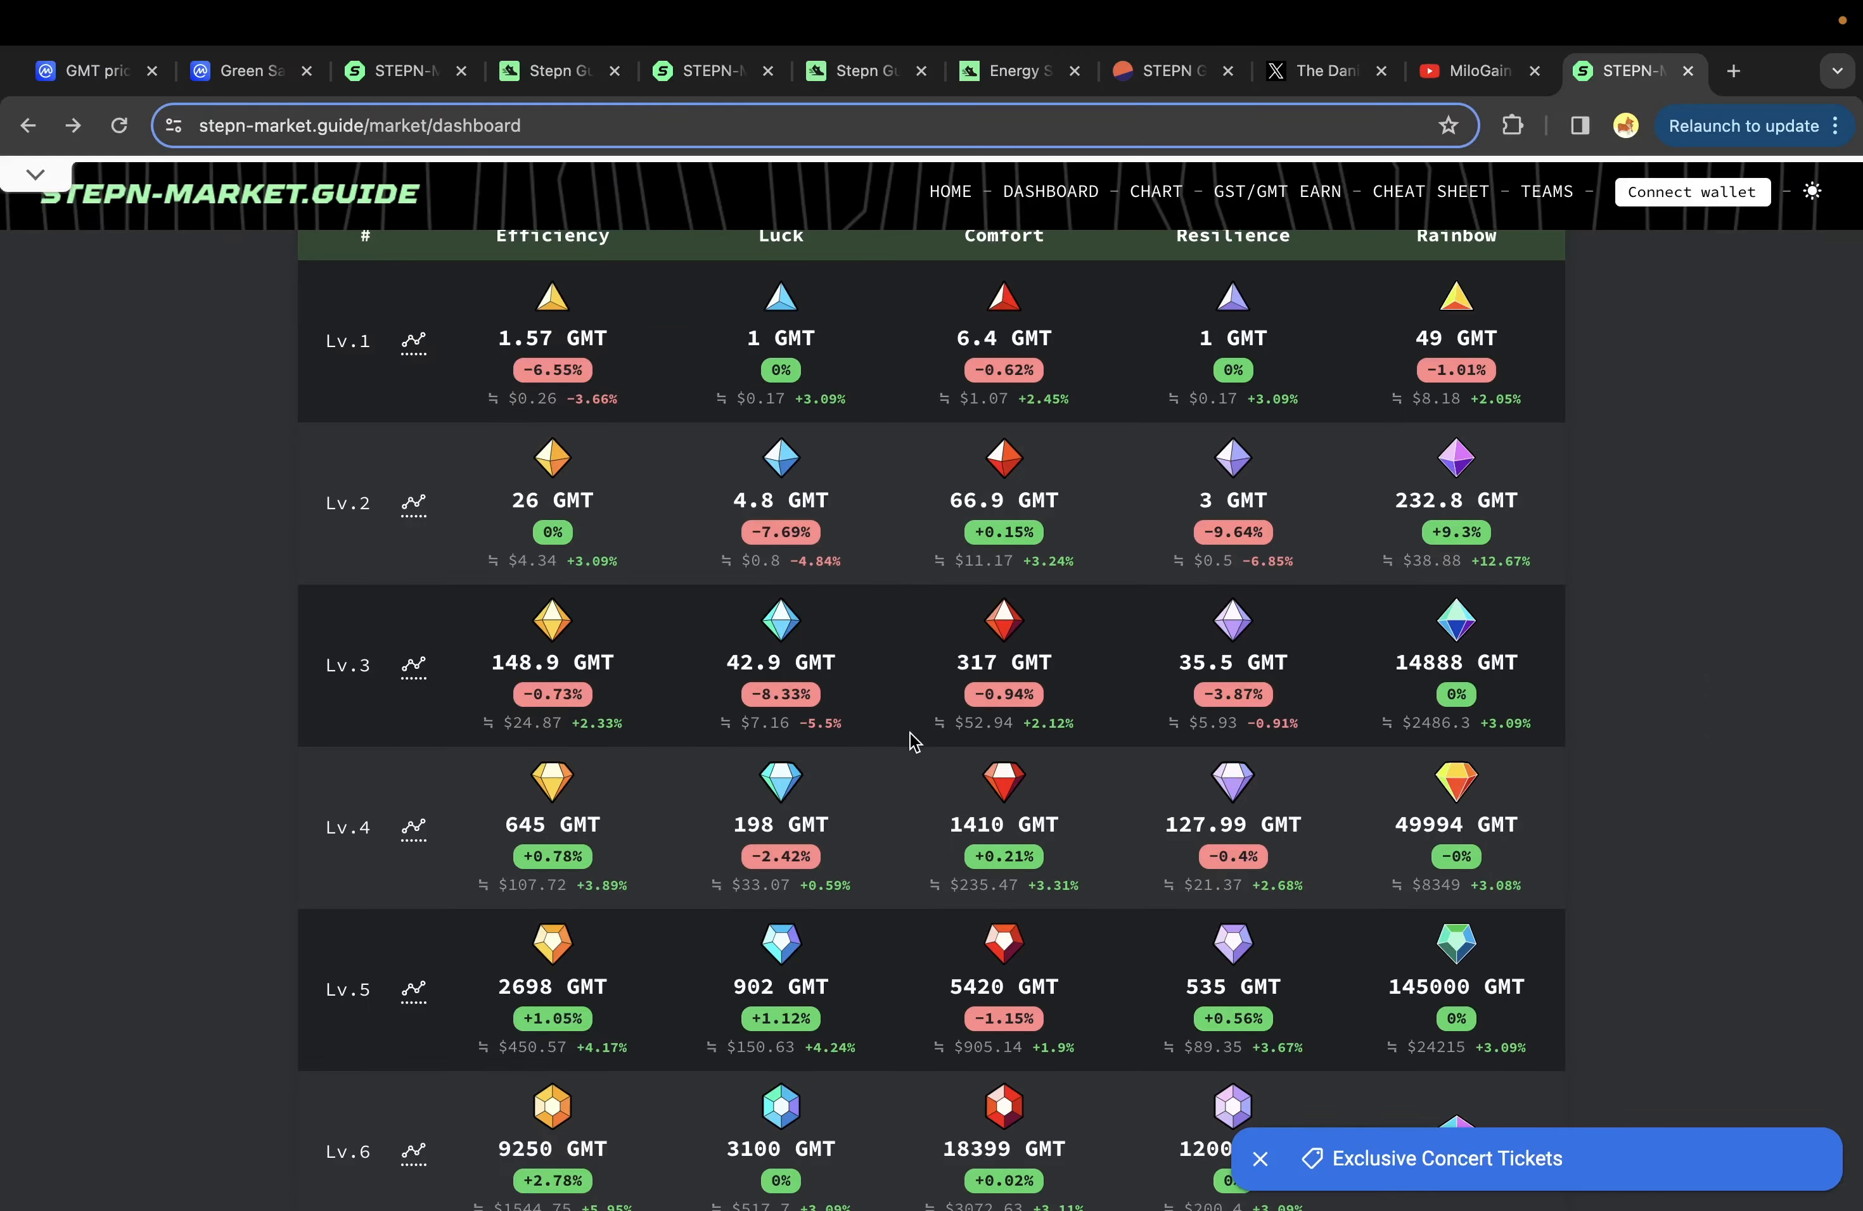
{"action": "key", "text": "ctrl+Left"}
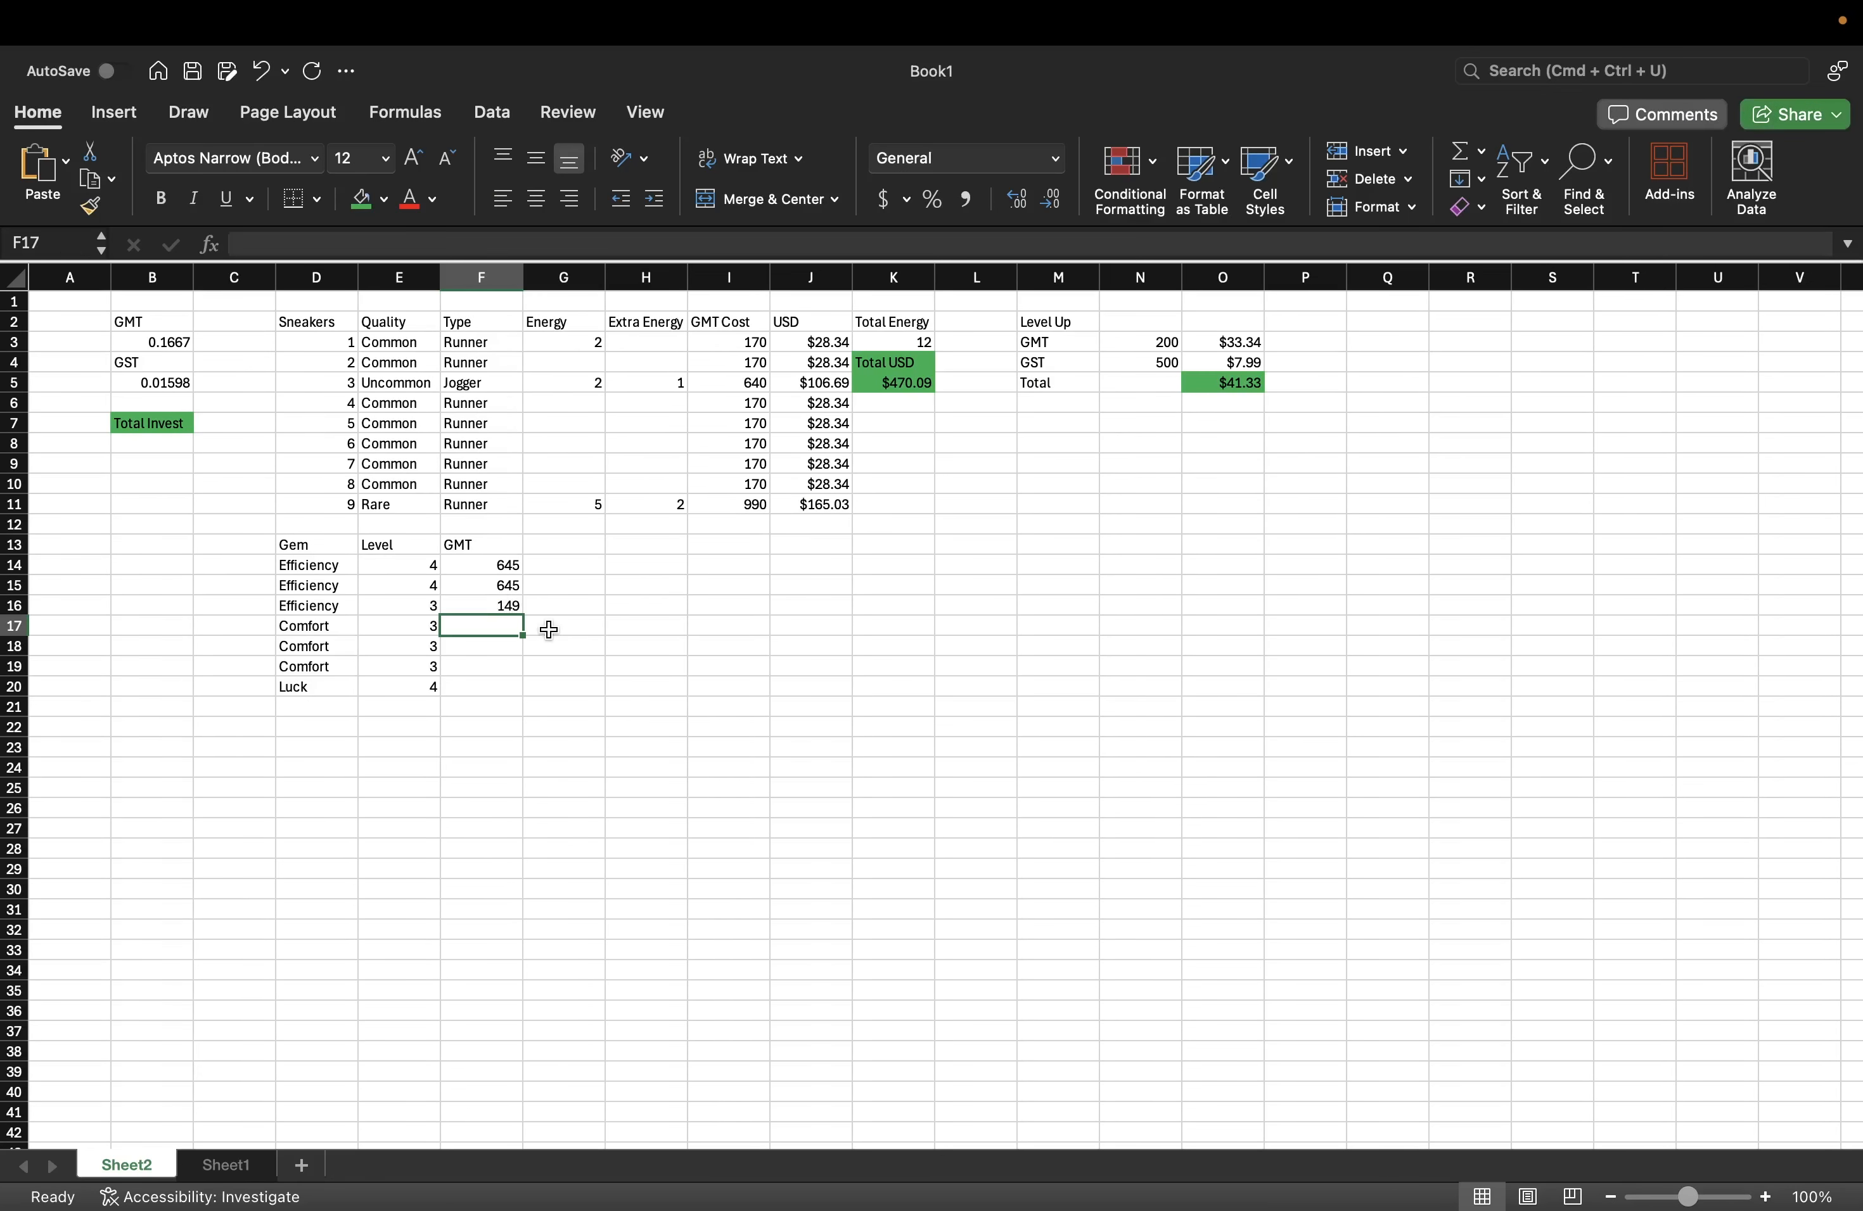
{"action": "type", "text": "317"}
{"action": "key", "text": "Return"}
{"action": "type", "text": "317"}
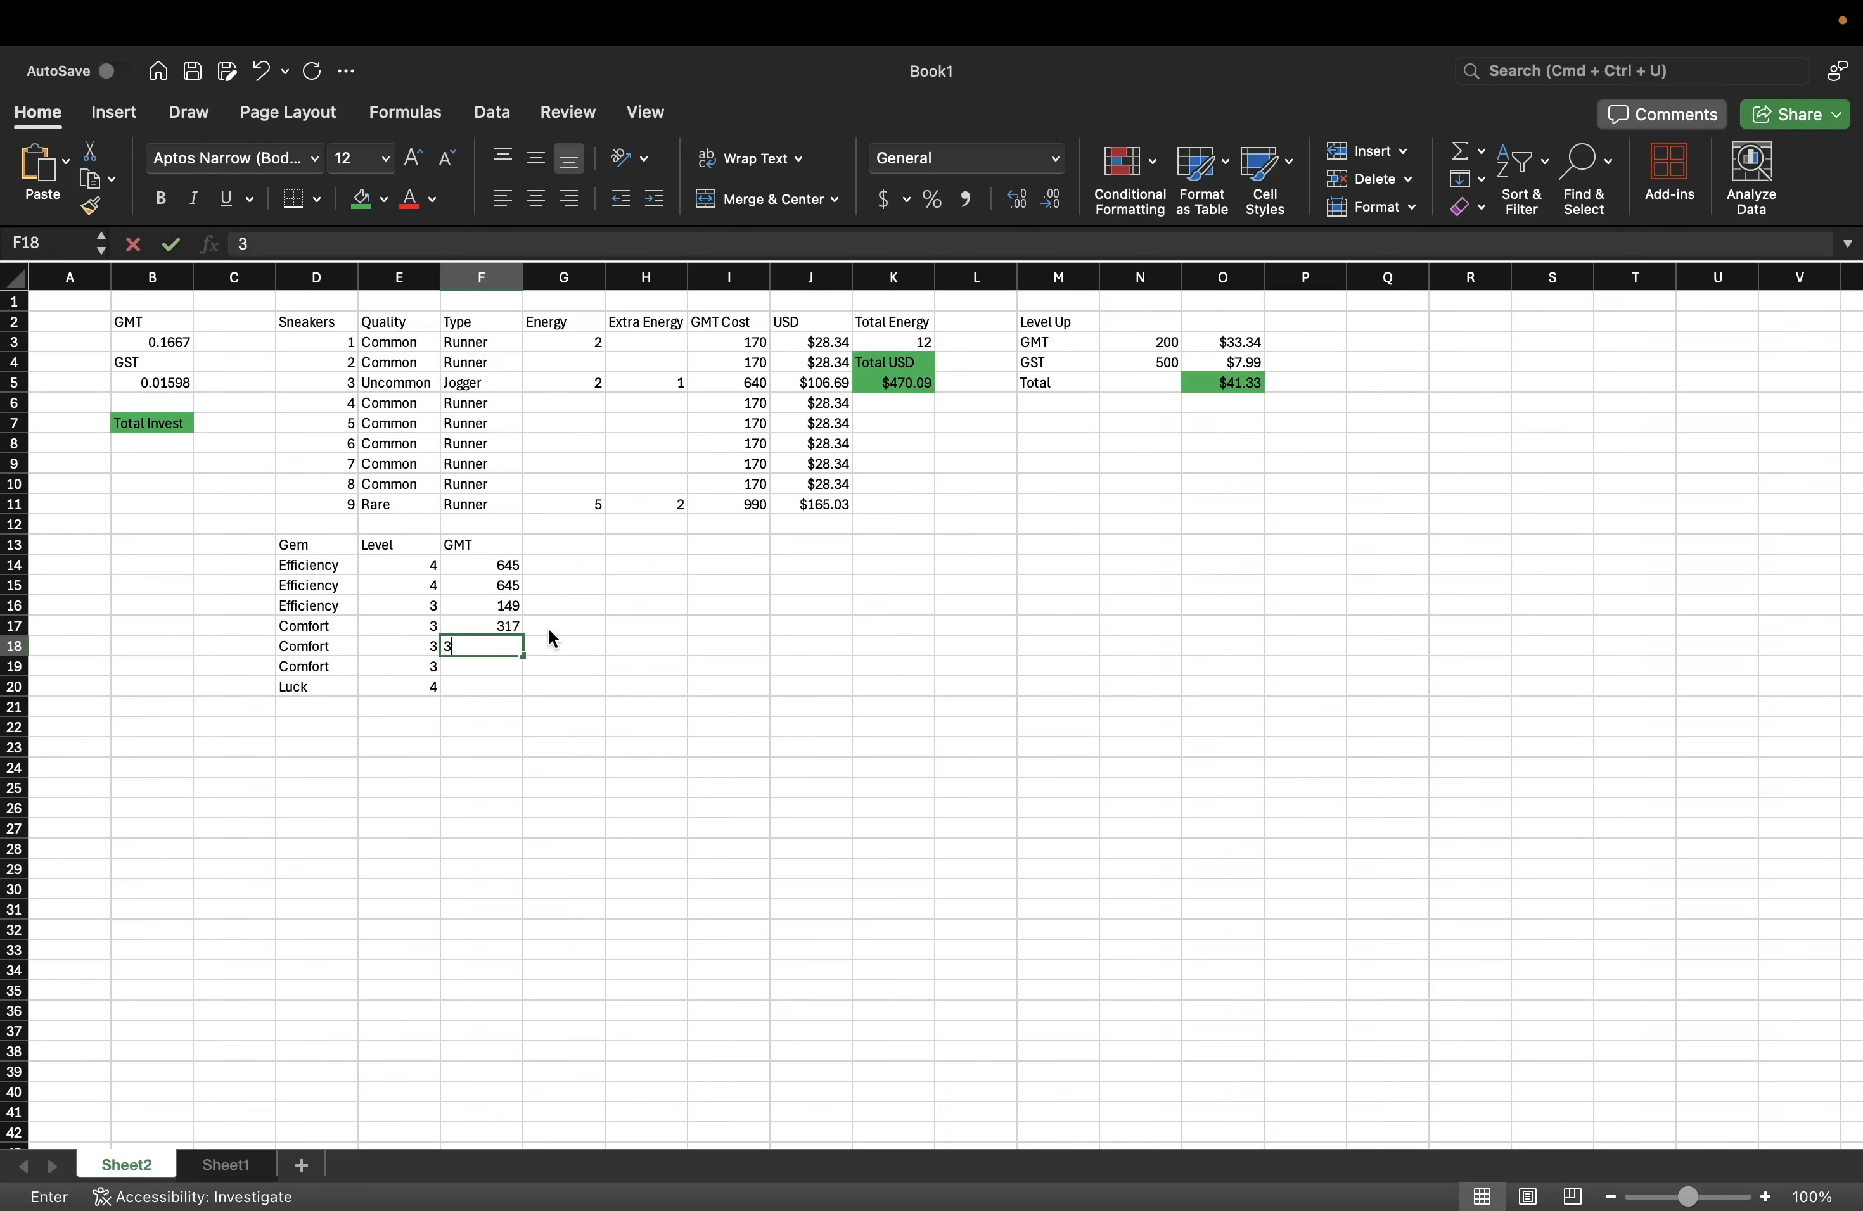
{"action": "key", "text": "Return"}
{"action": "type", "text": "317"}
{"action": "key", "text": "Return"}
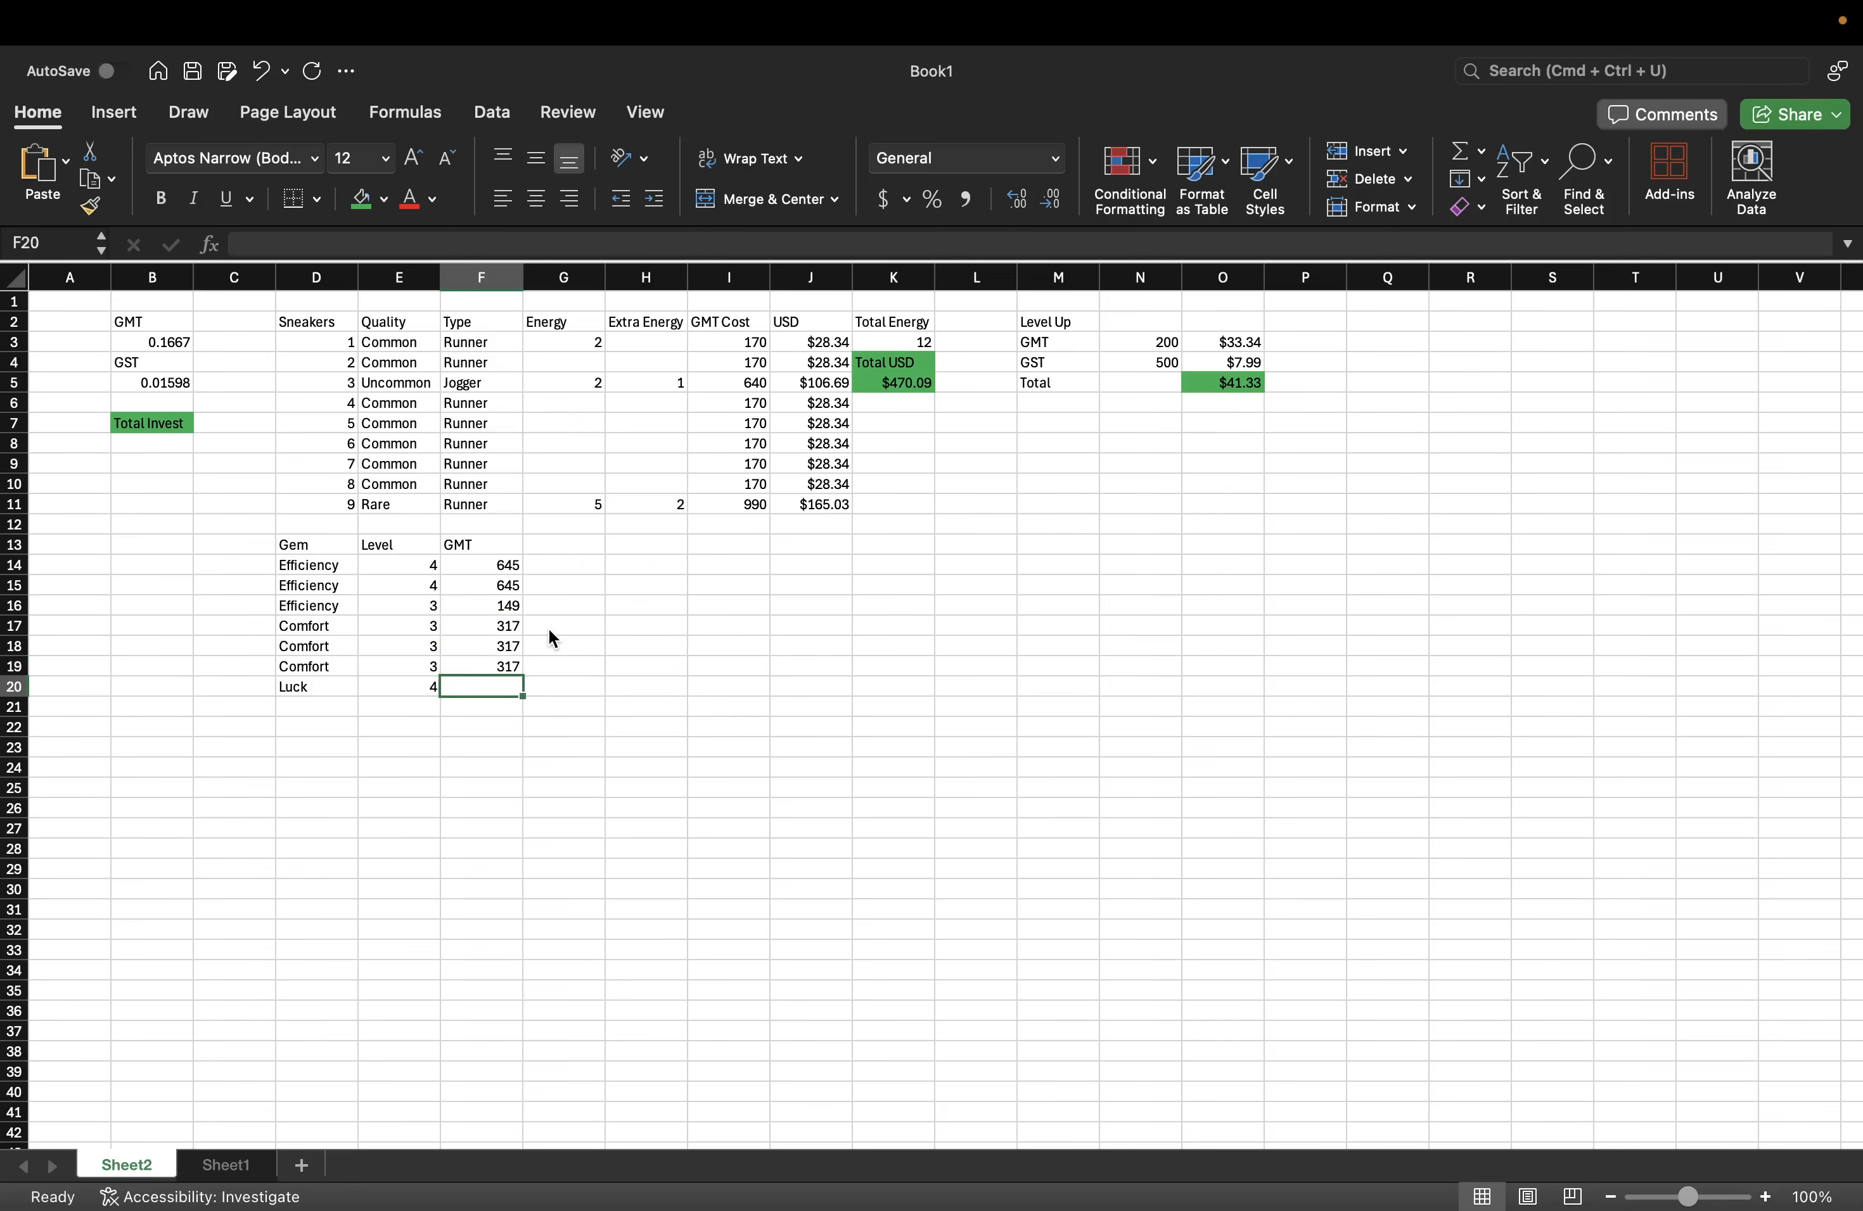
- Look up the level 4 Luck gem price on the STEPN market dashboard and enter 198 GMT in F20
{"action": "key", "text": "ctrl+Right"}
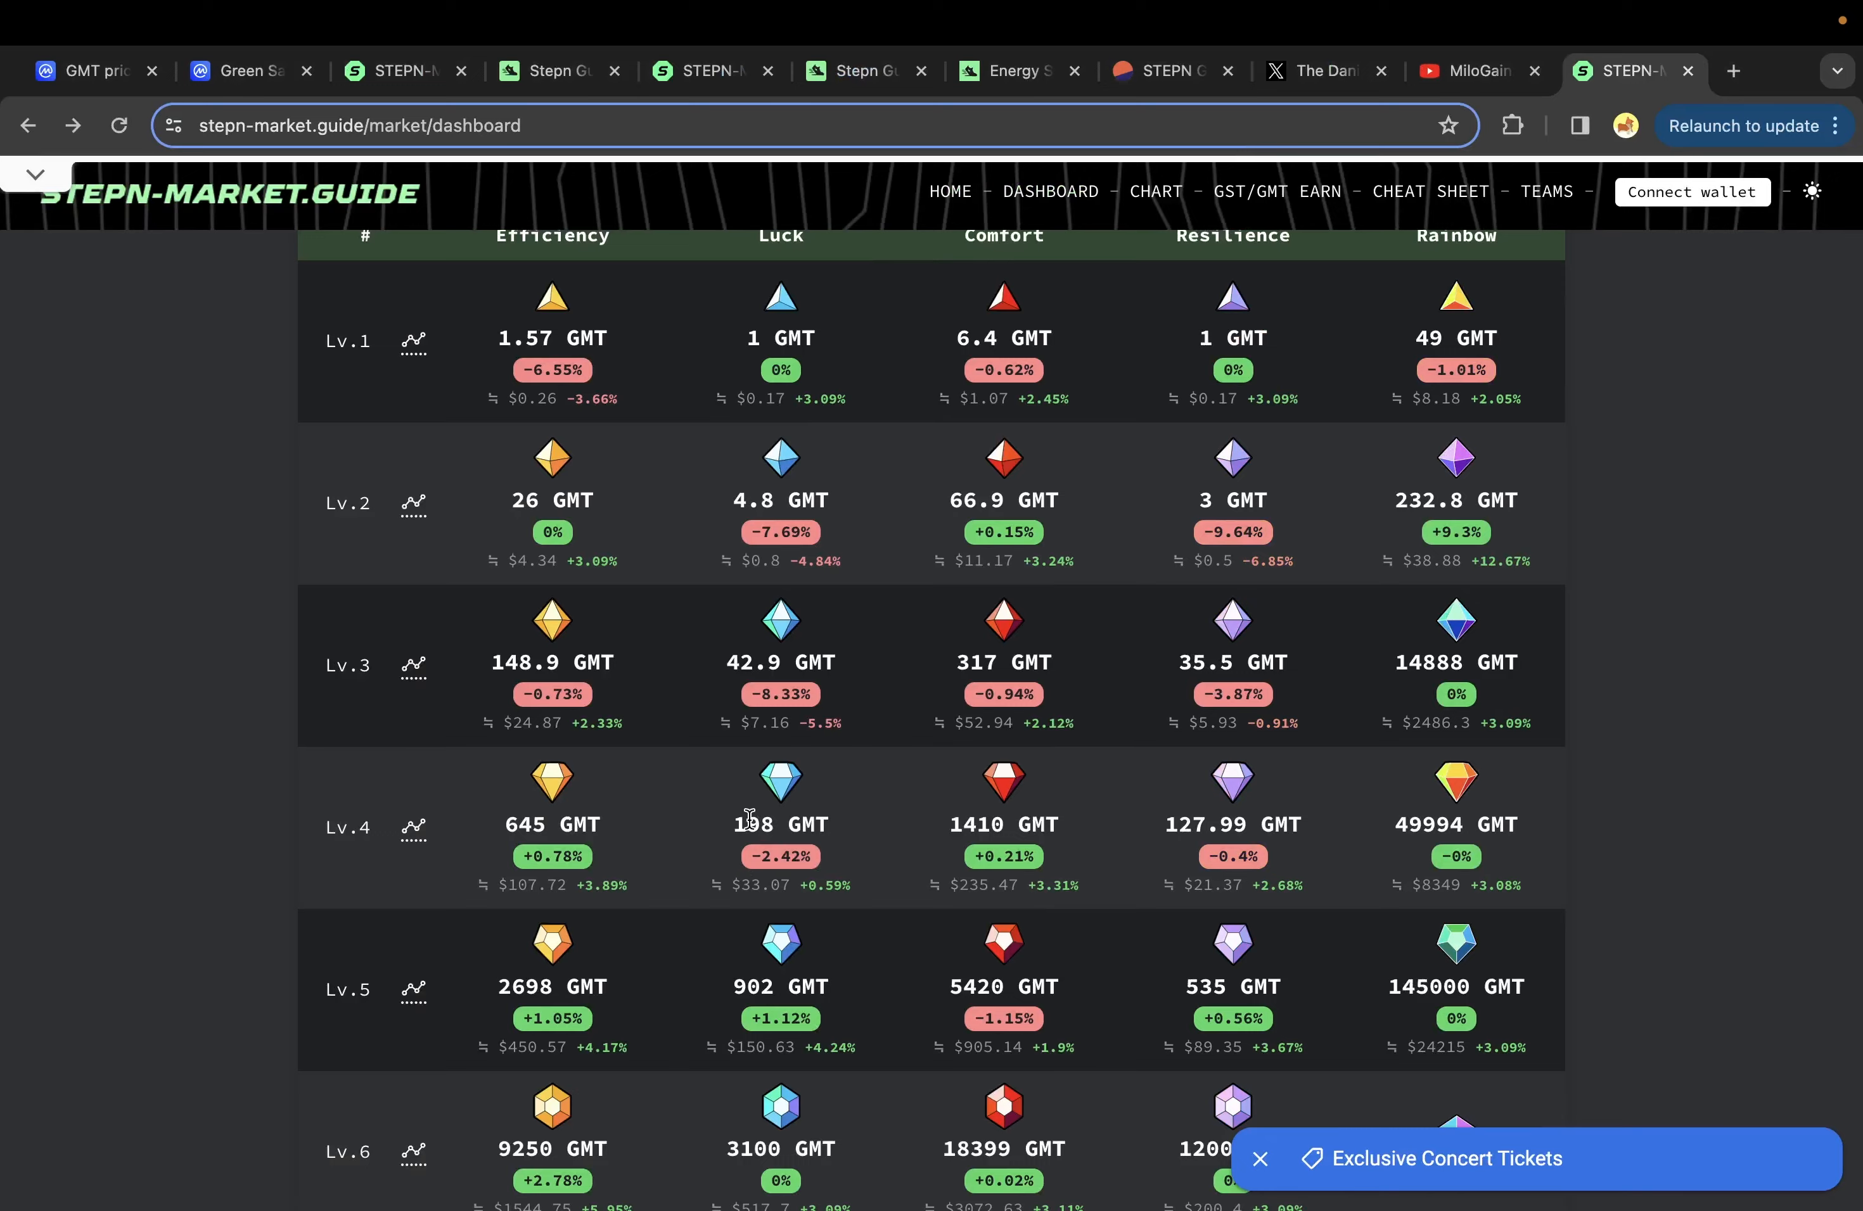
{"action": "key", "text": "ctrl+Left"}
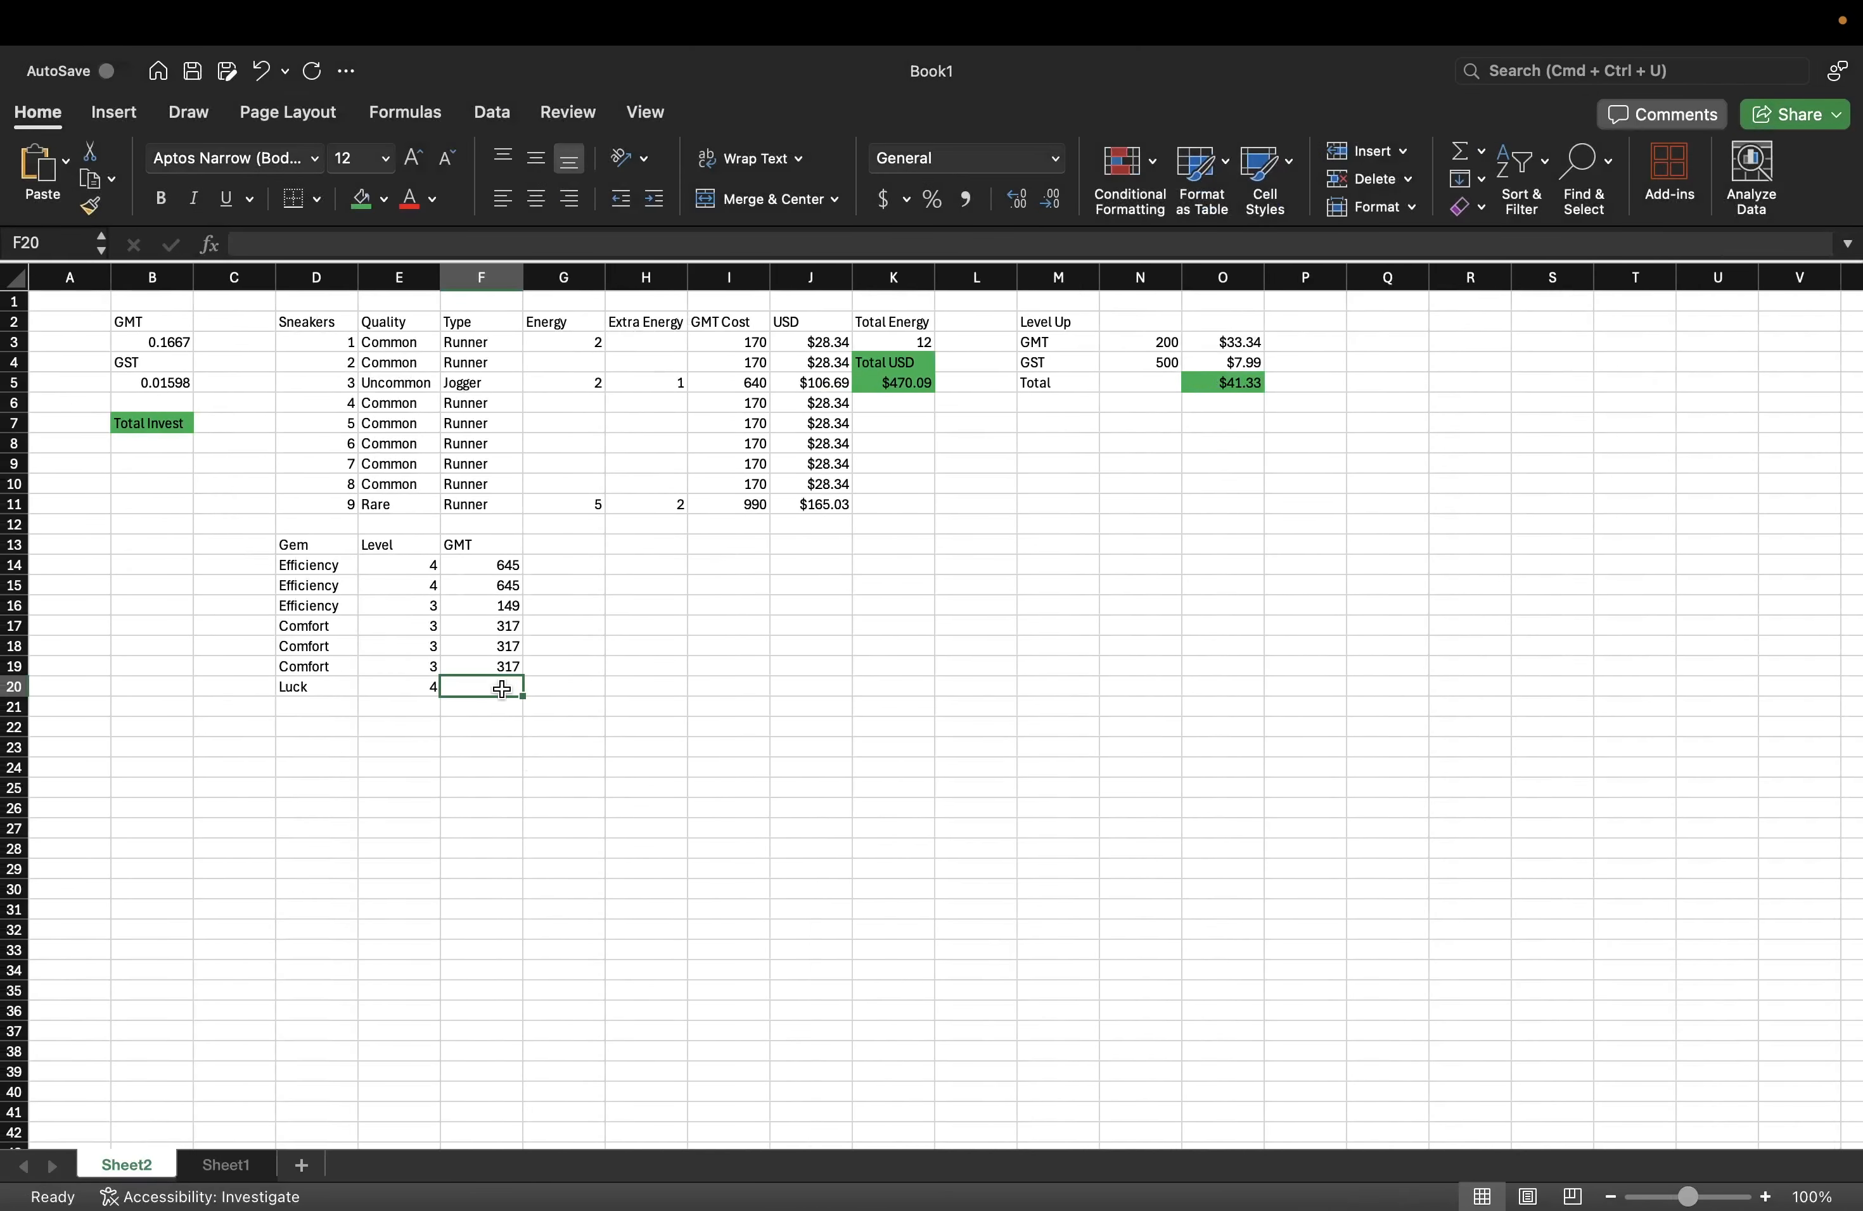
{"action": "type", "text": "198"}
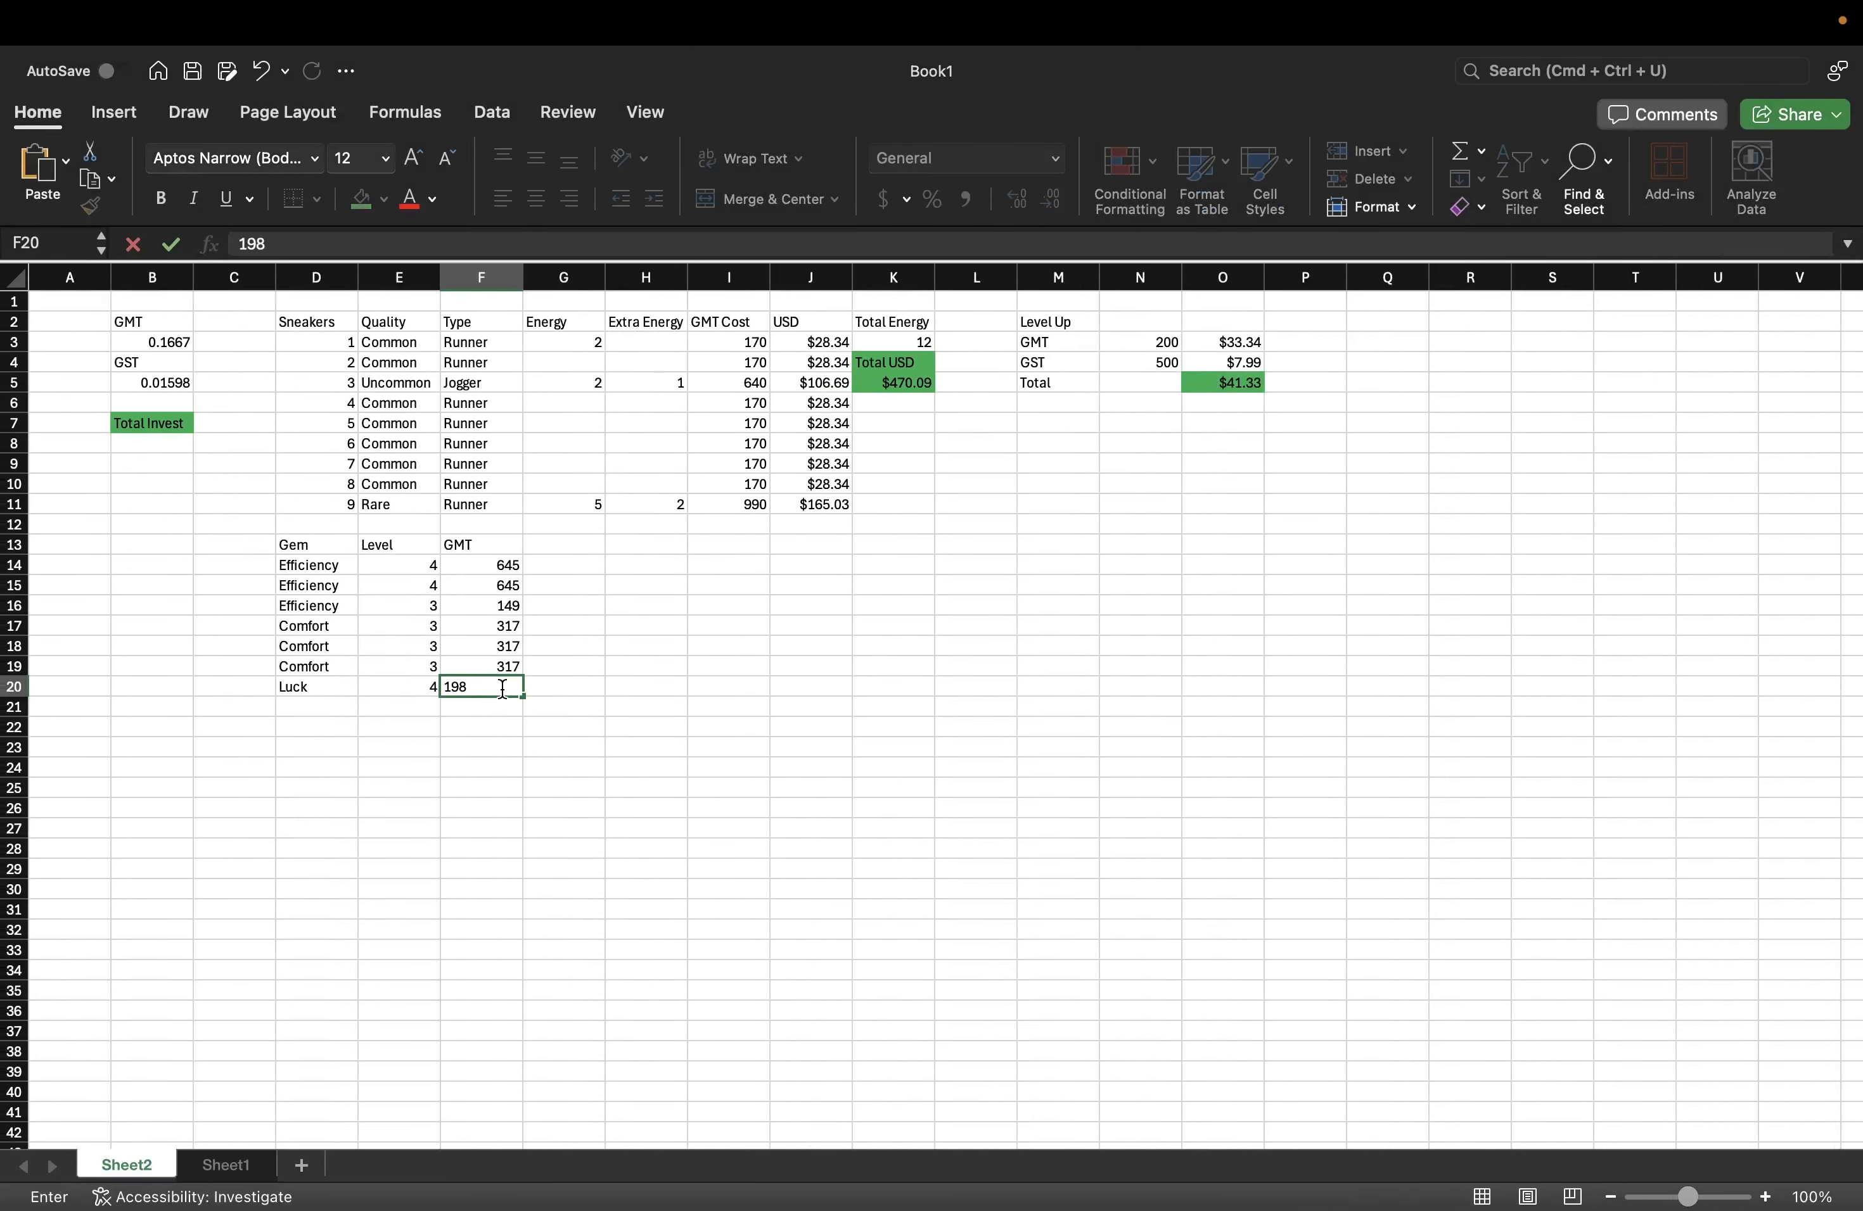
{"action": "key", "text": "Return"}
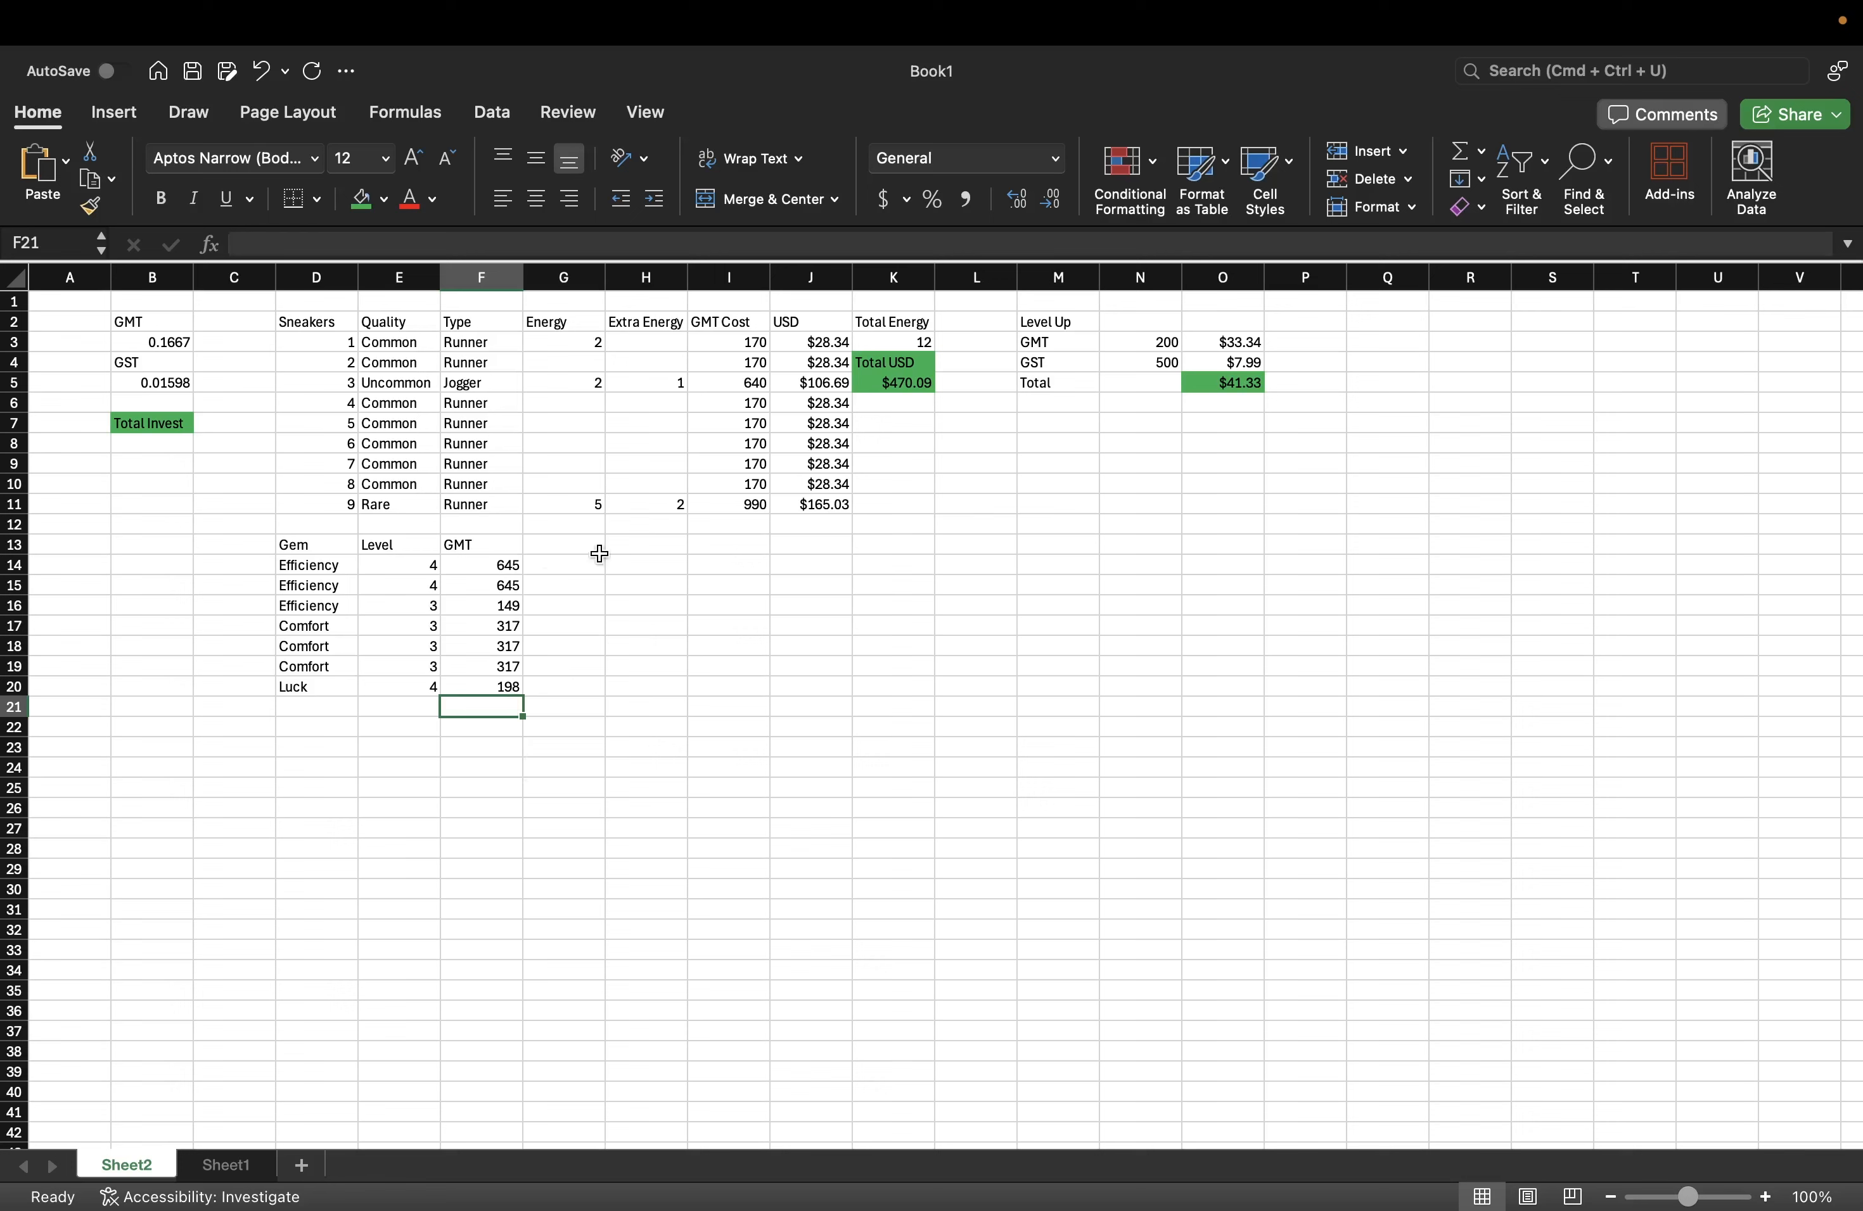
- Add a USD column heading beside GMT in the gem table, in cell G13
{"action": "left_click", "coordinate": [567, 545]}
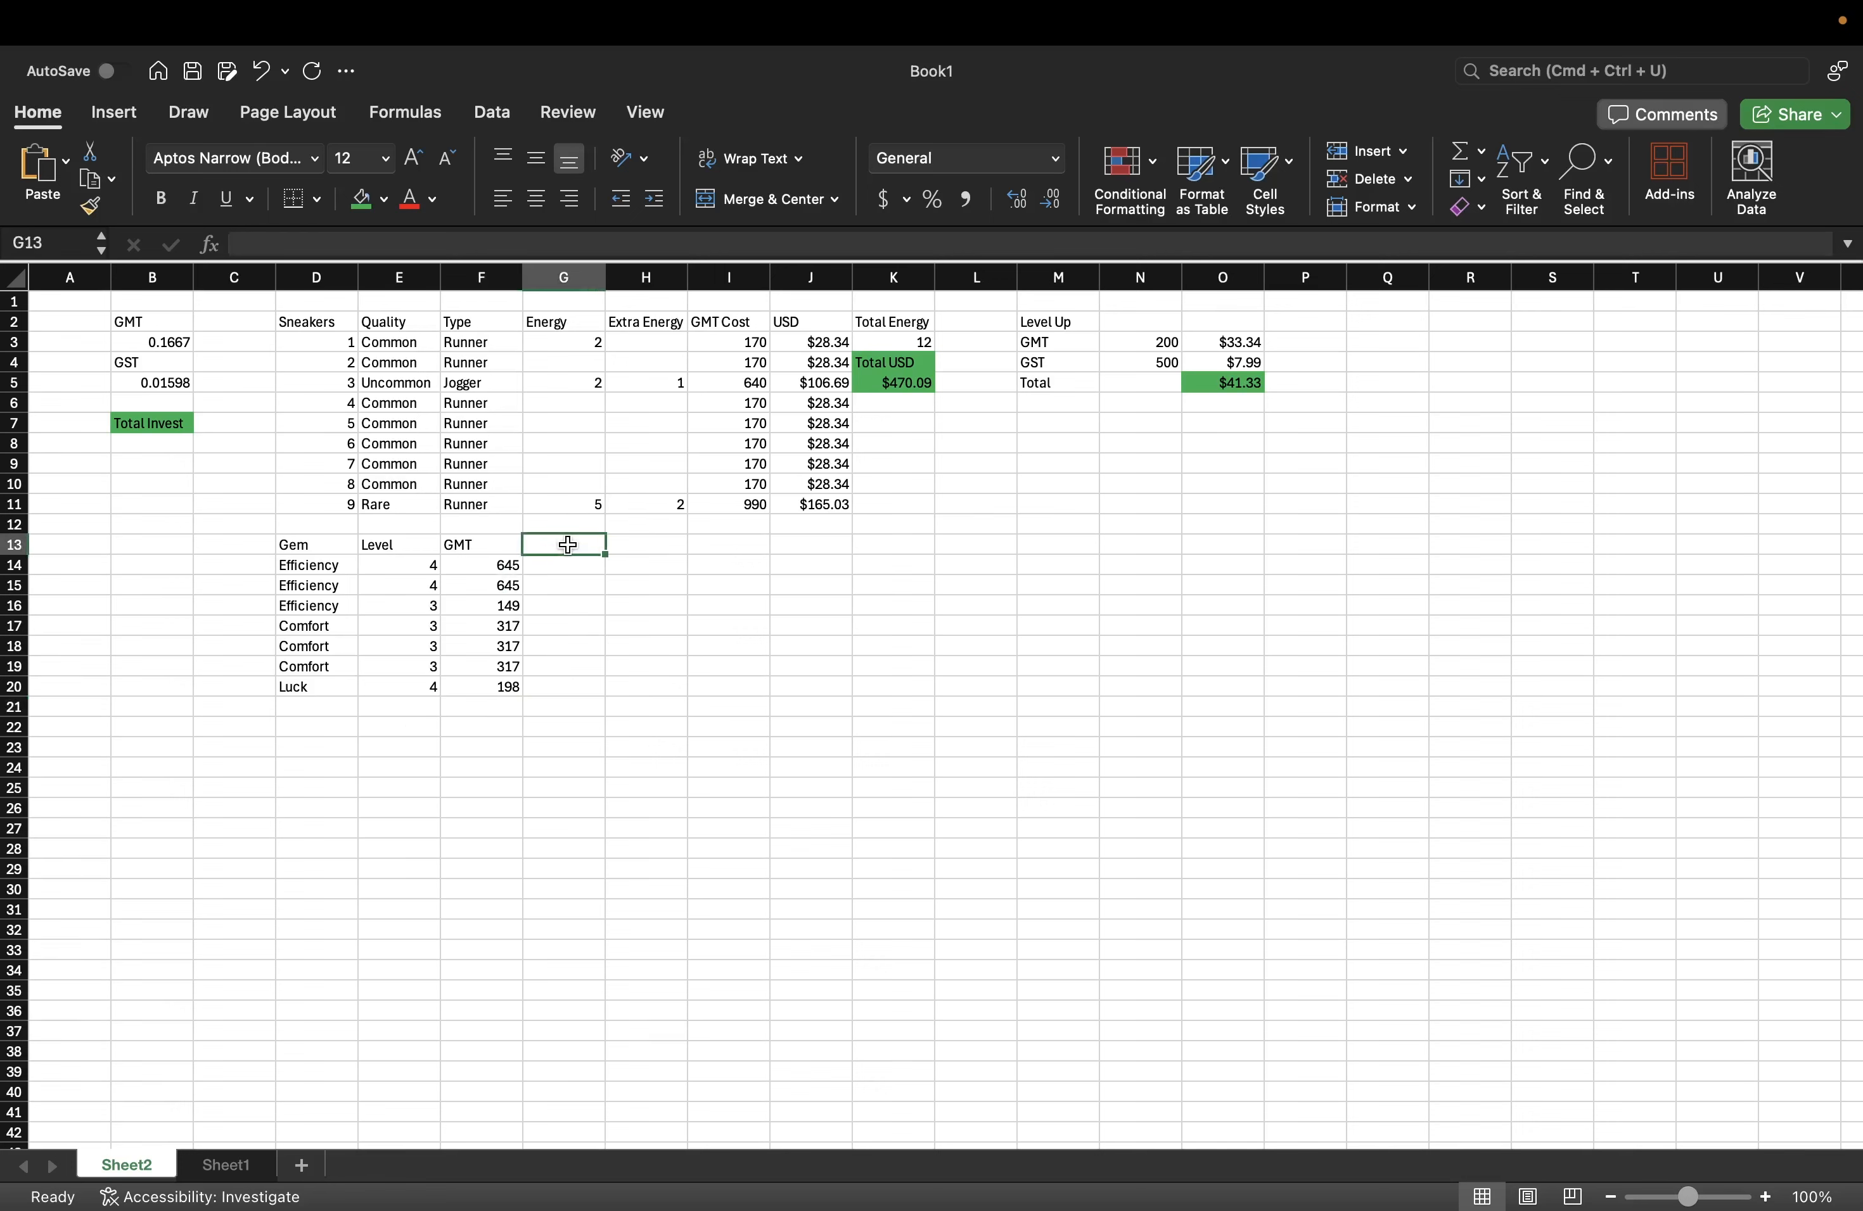
{"action": "type", "text": "USD"}
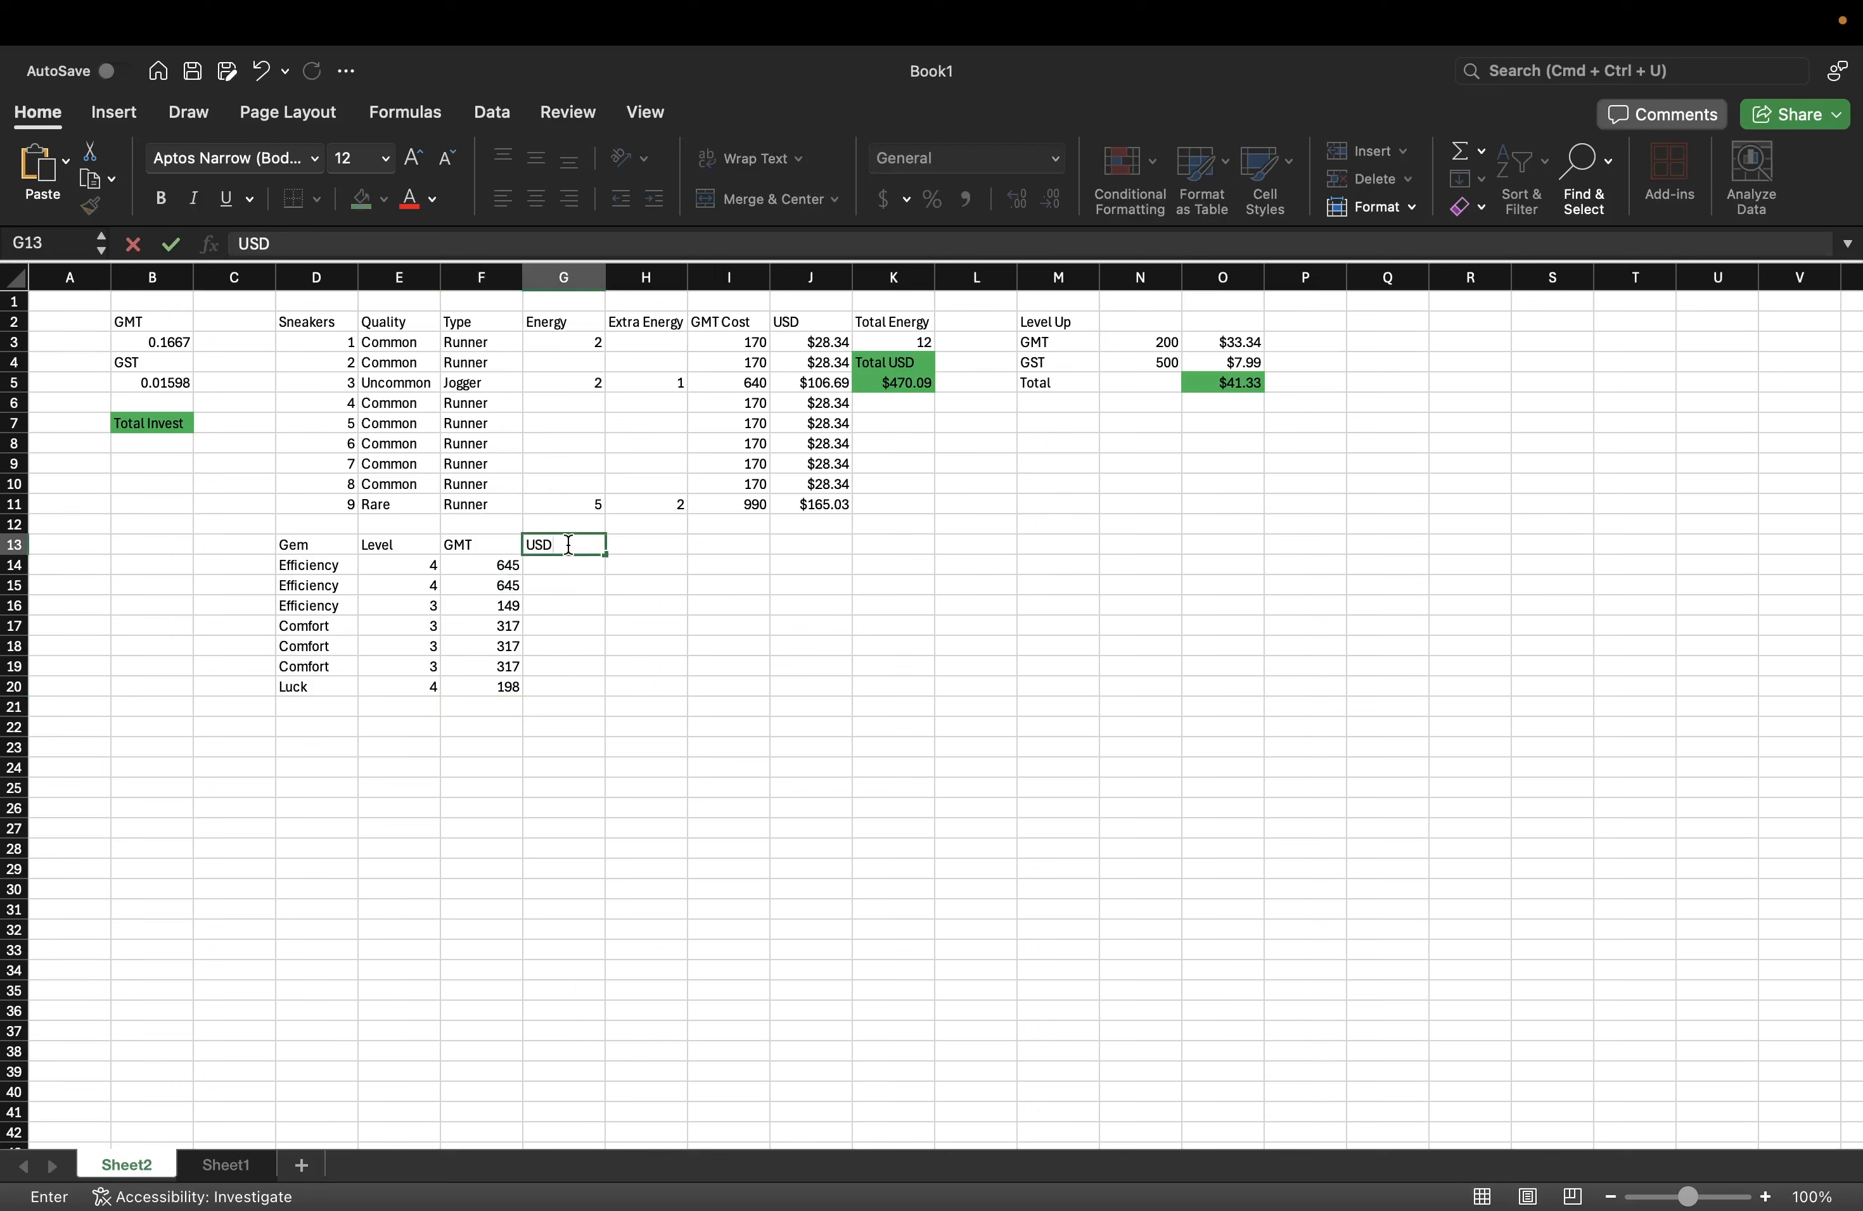
{"action": "key", "text": "Return"}
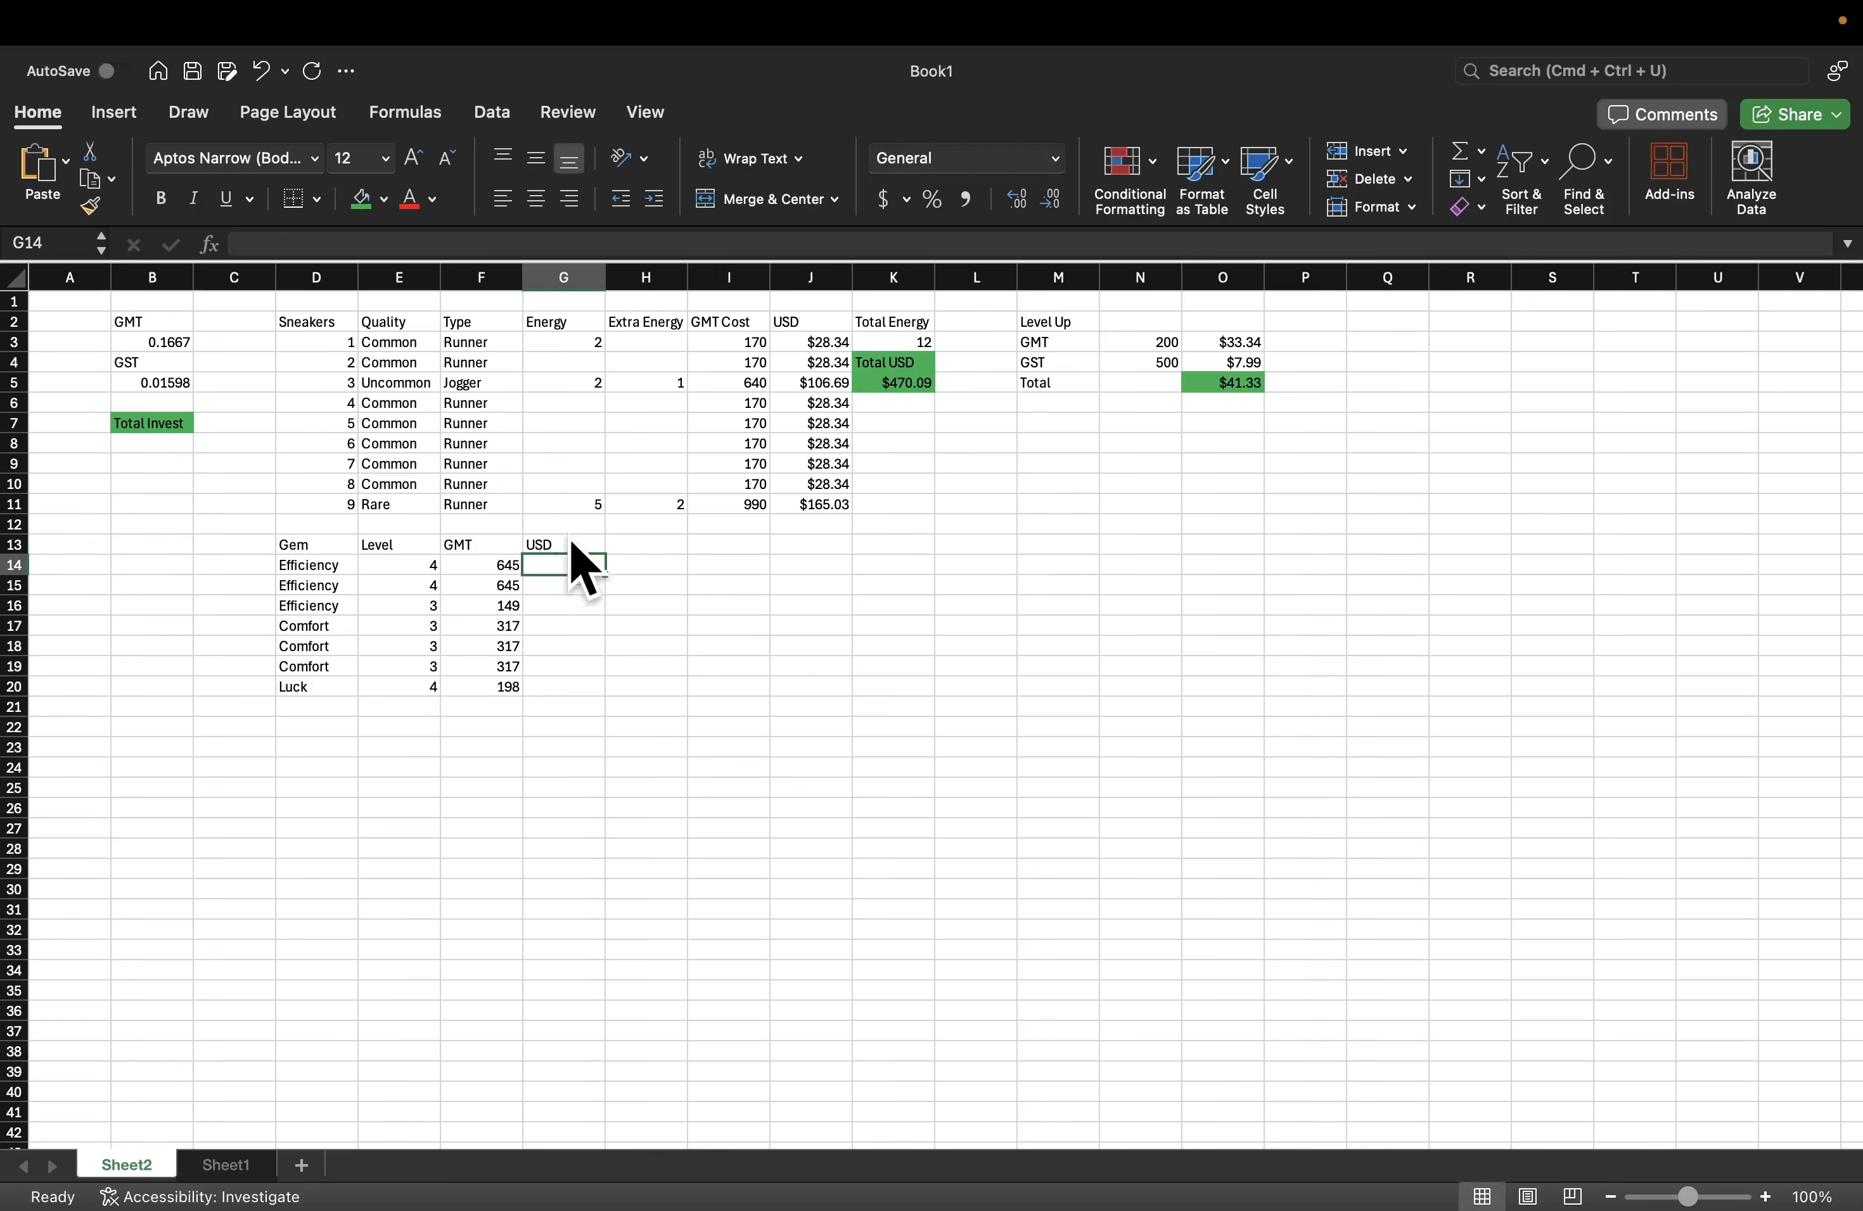
- Calculate the first gem's USD cost in G14 with =SUMPRODUCT(B3,F14) and fill the formula down to G20
{"action": "type", "text": "=sum"}
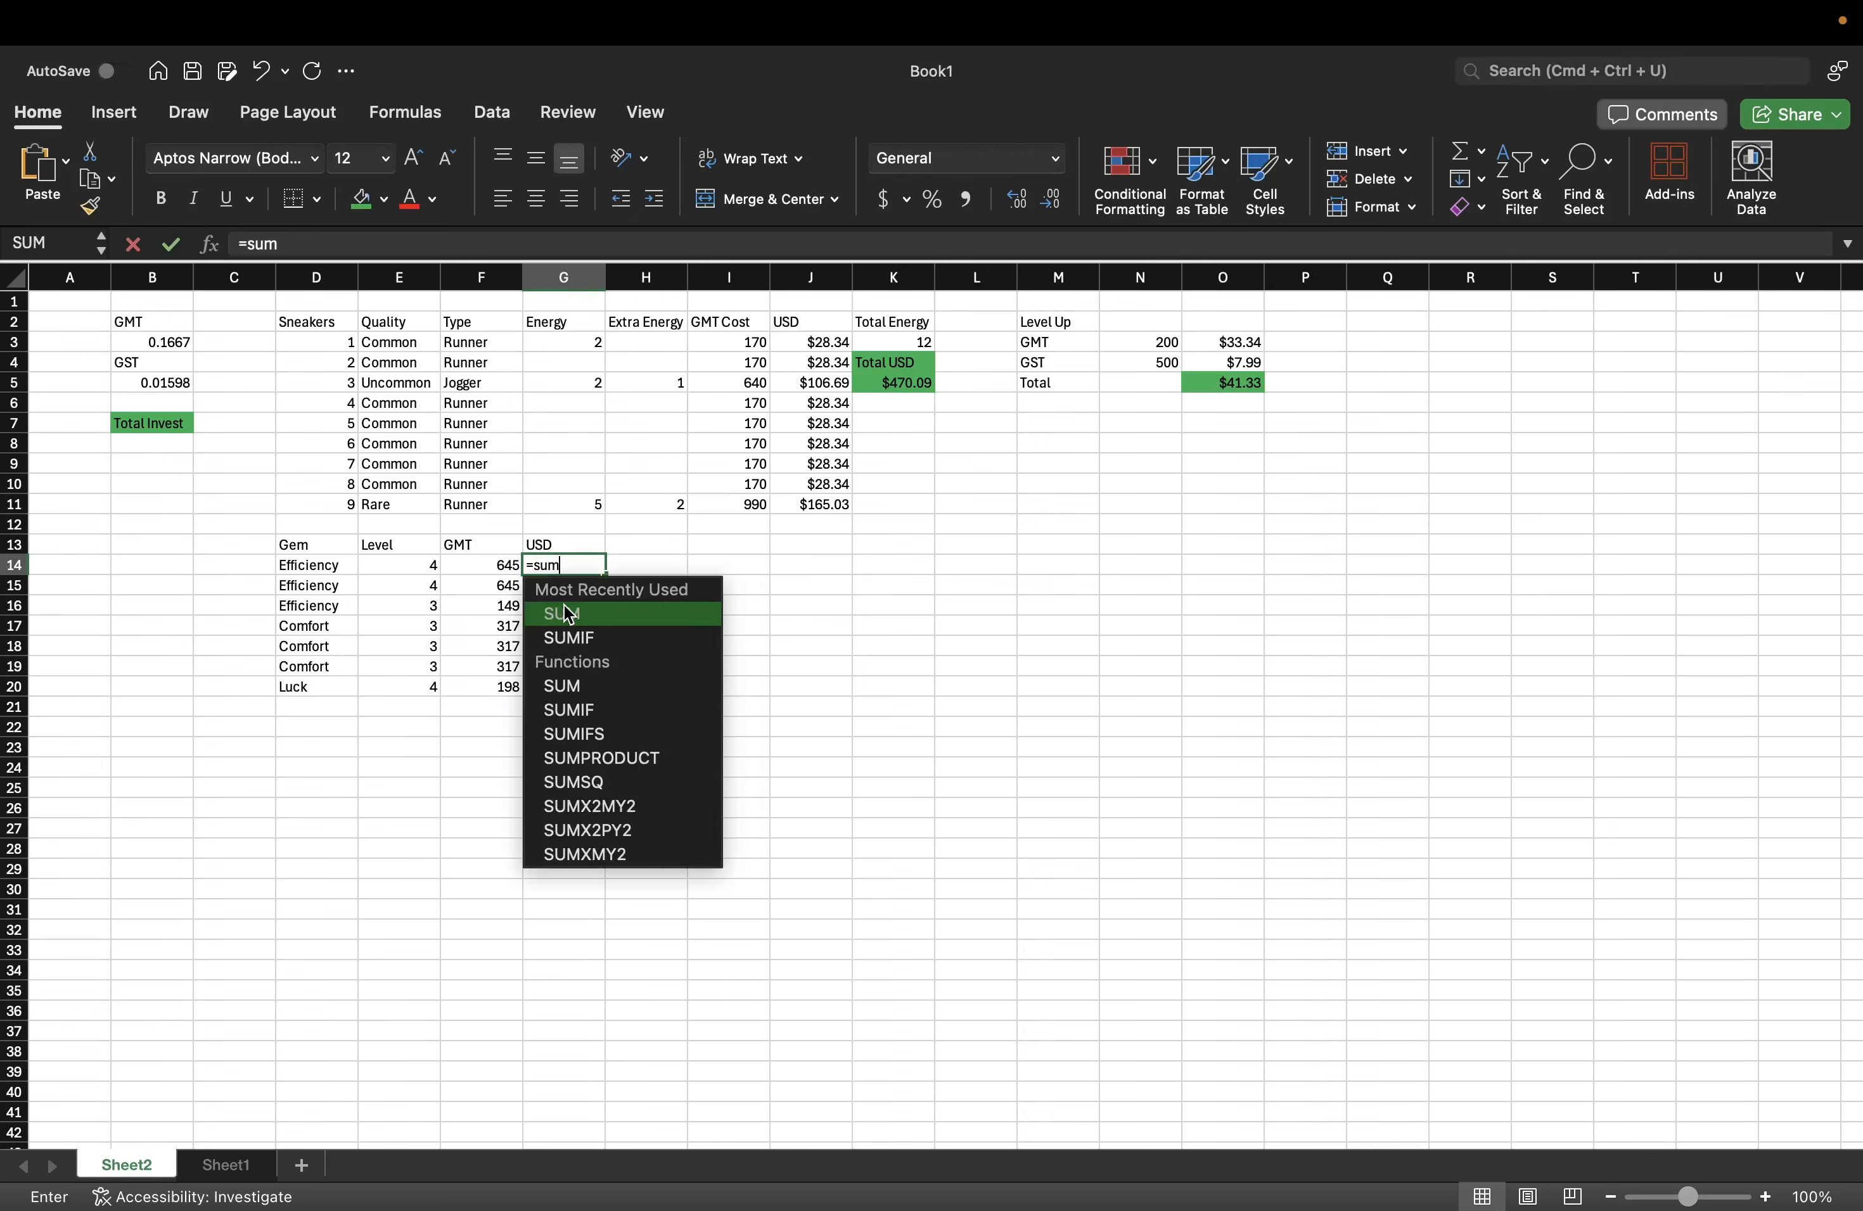
{"action": "double_click", "coordinate": [647, 759]}
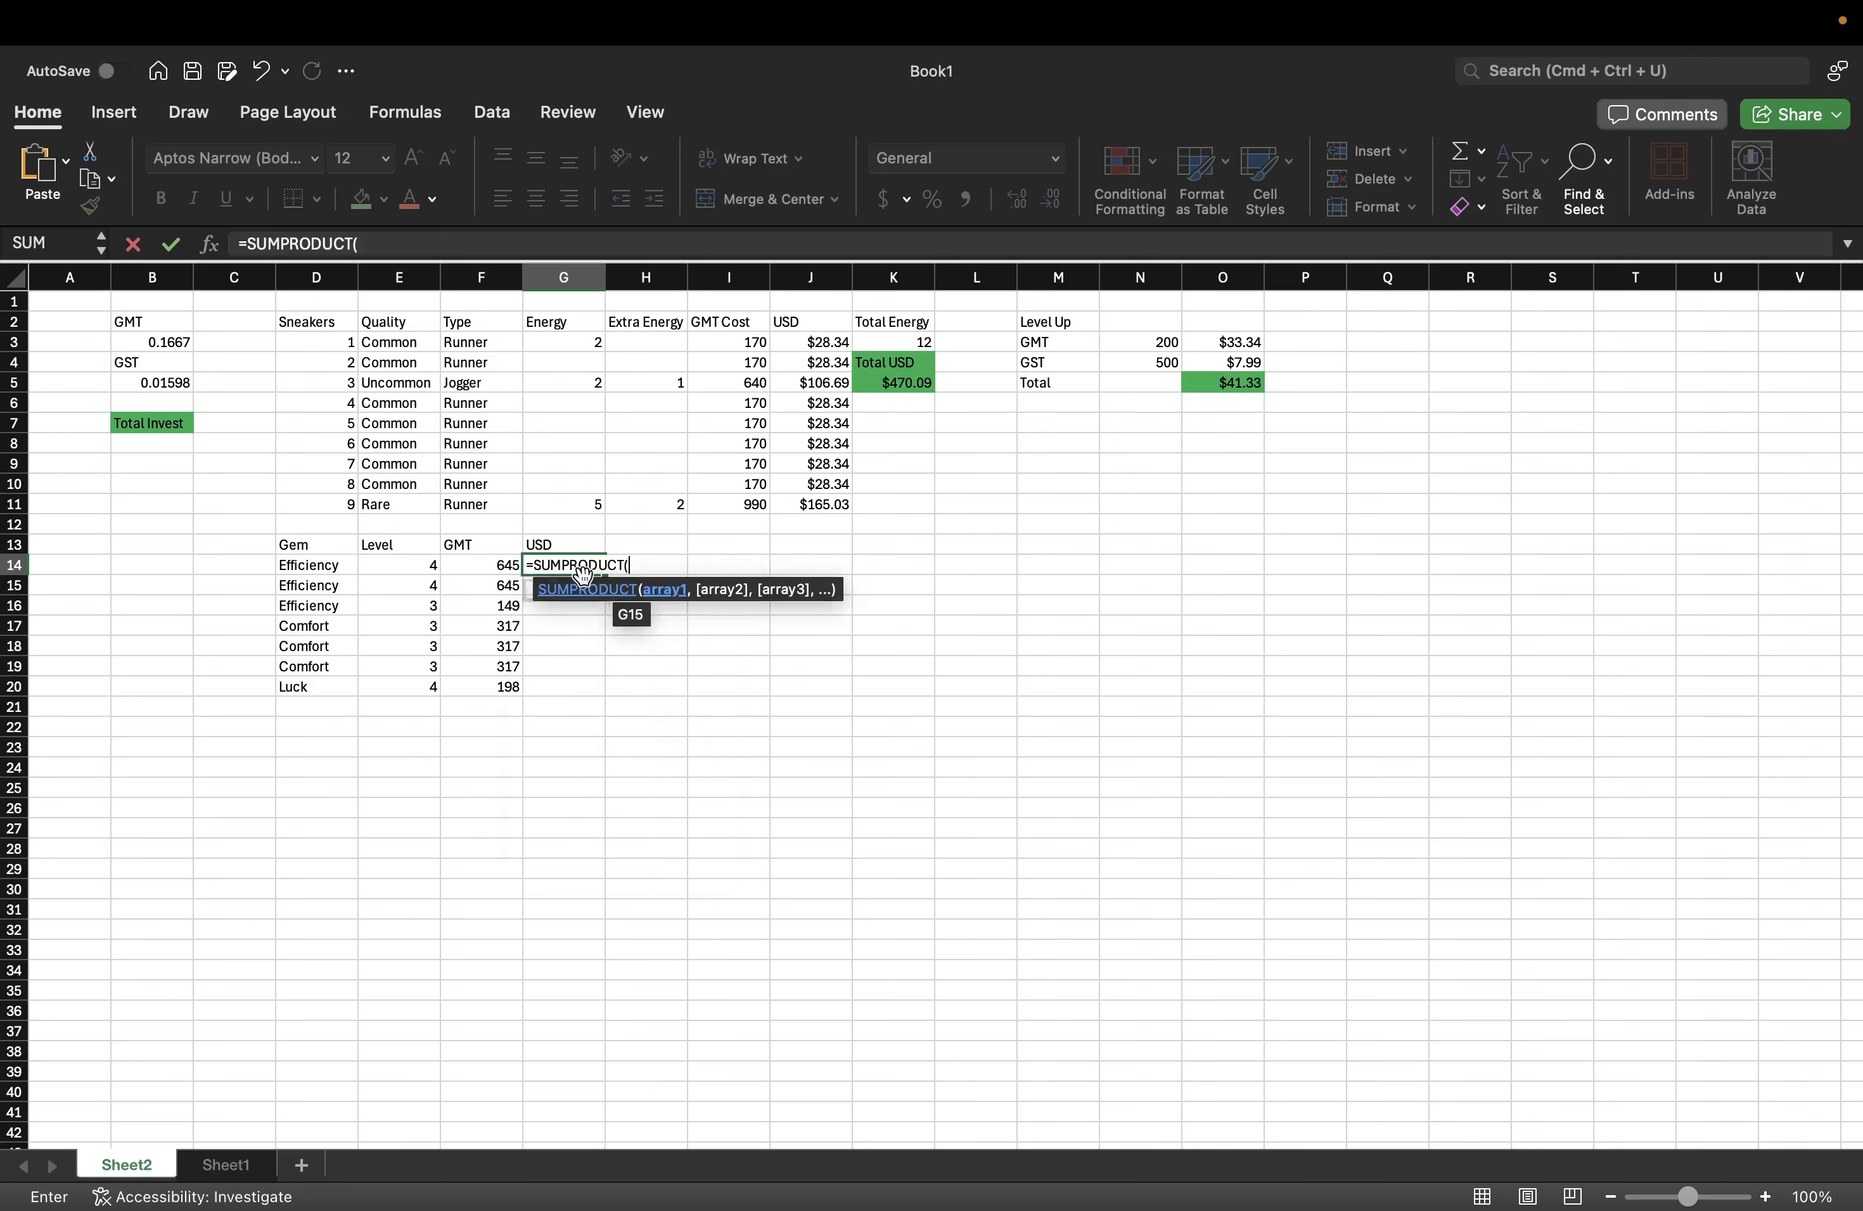
{"action": "left_click", "coordinate": [163, 342]}
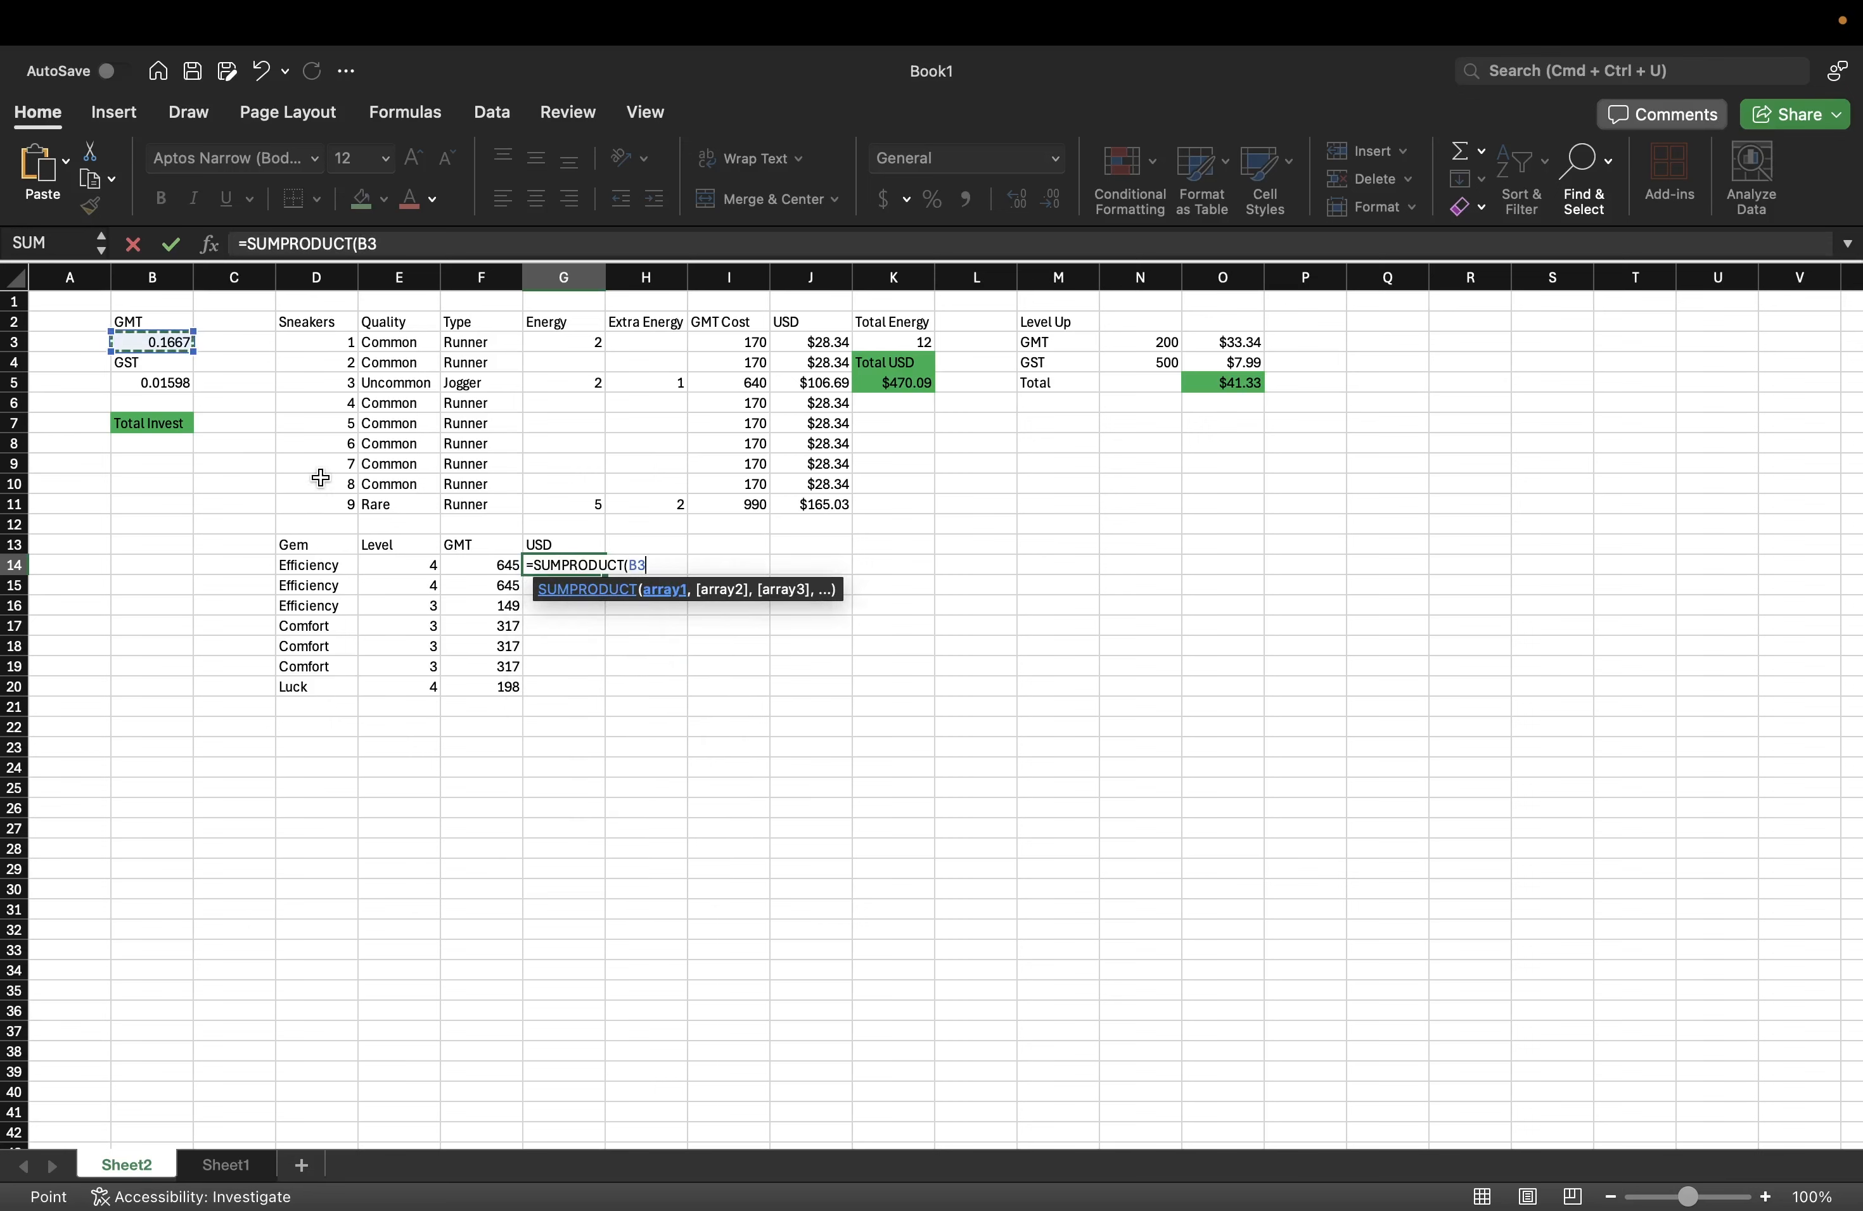
{"action": "type", "text": ","}
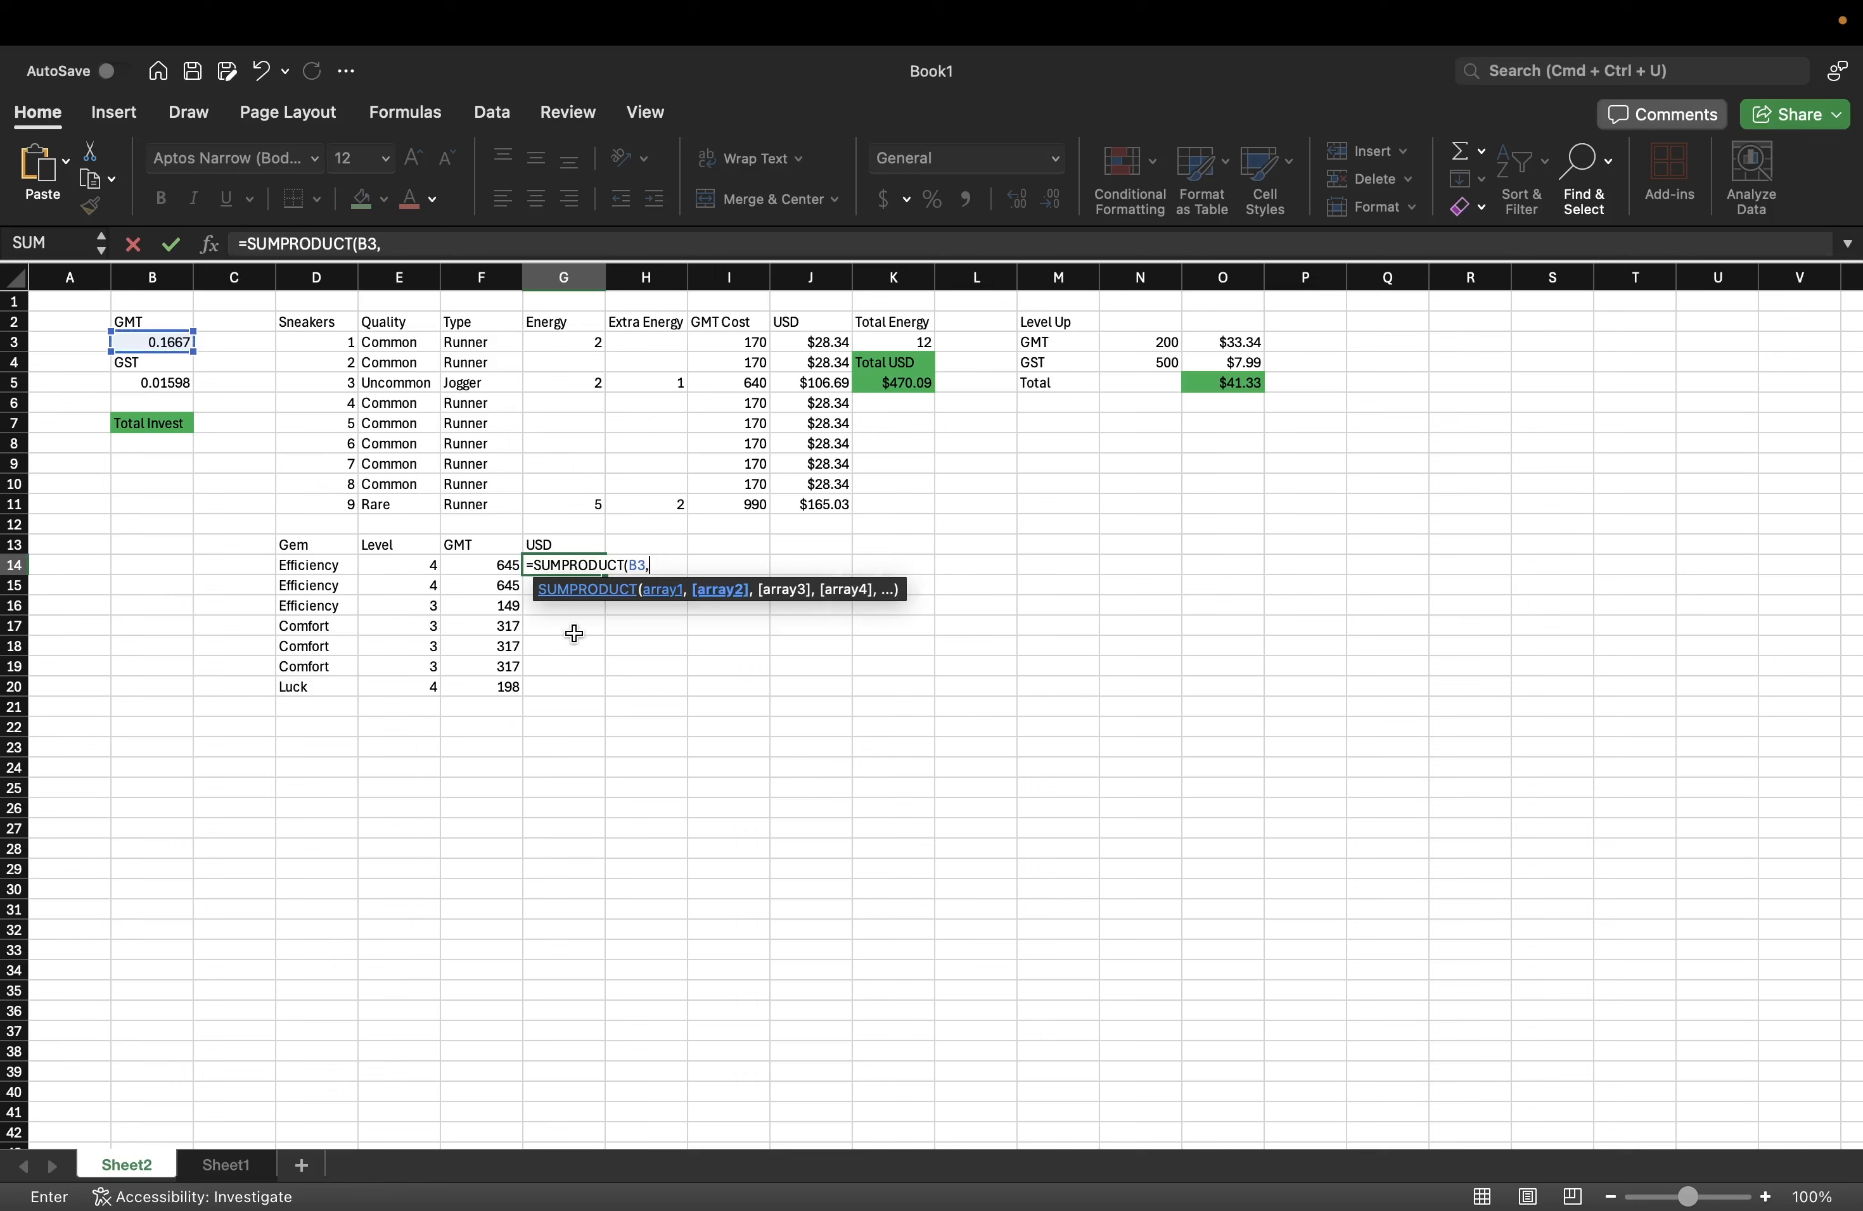
{"action": "left_click", "coordinate": [498, 567]}
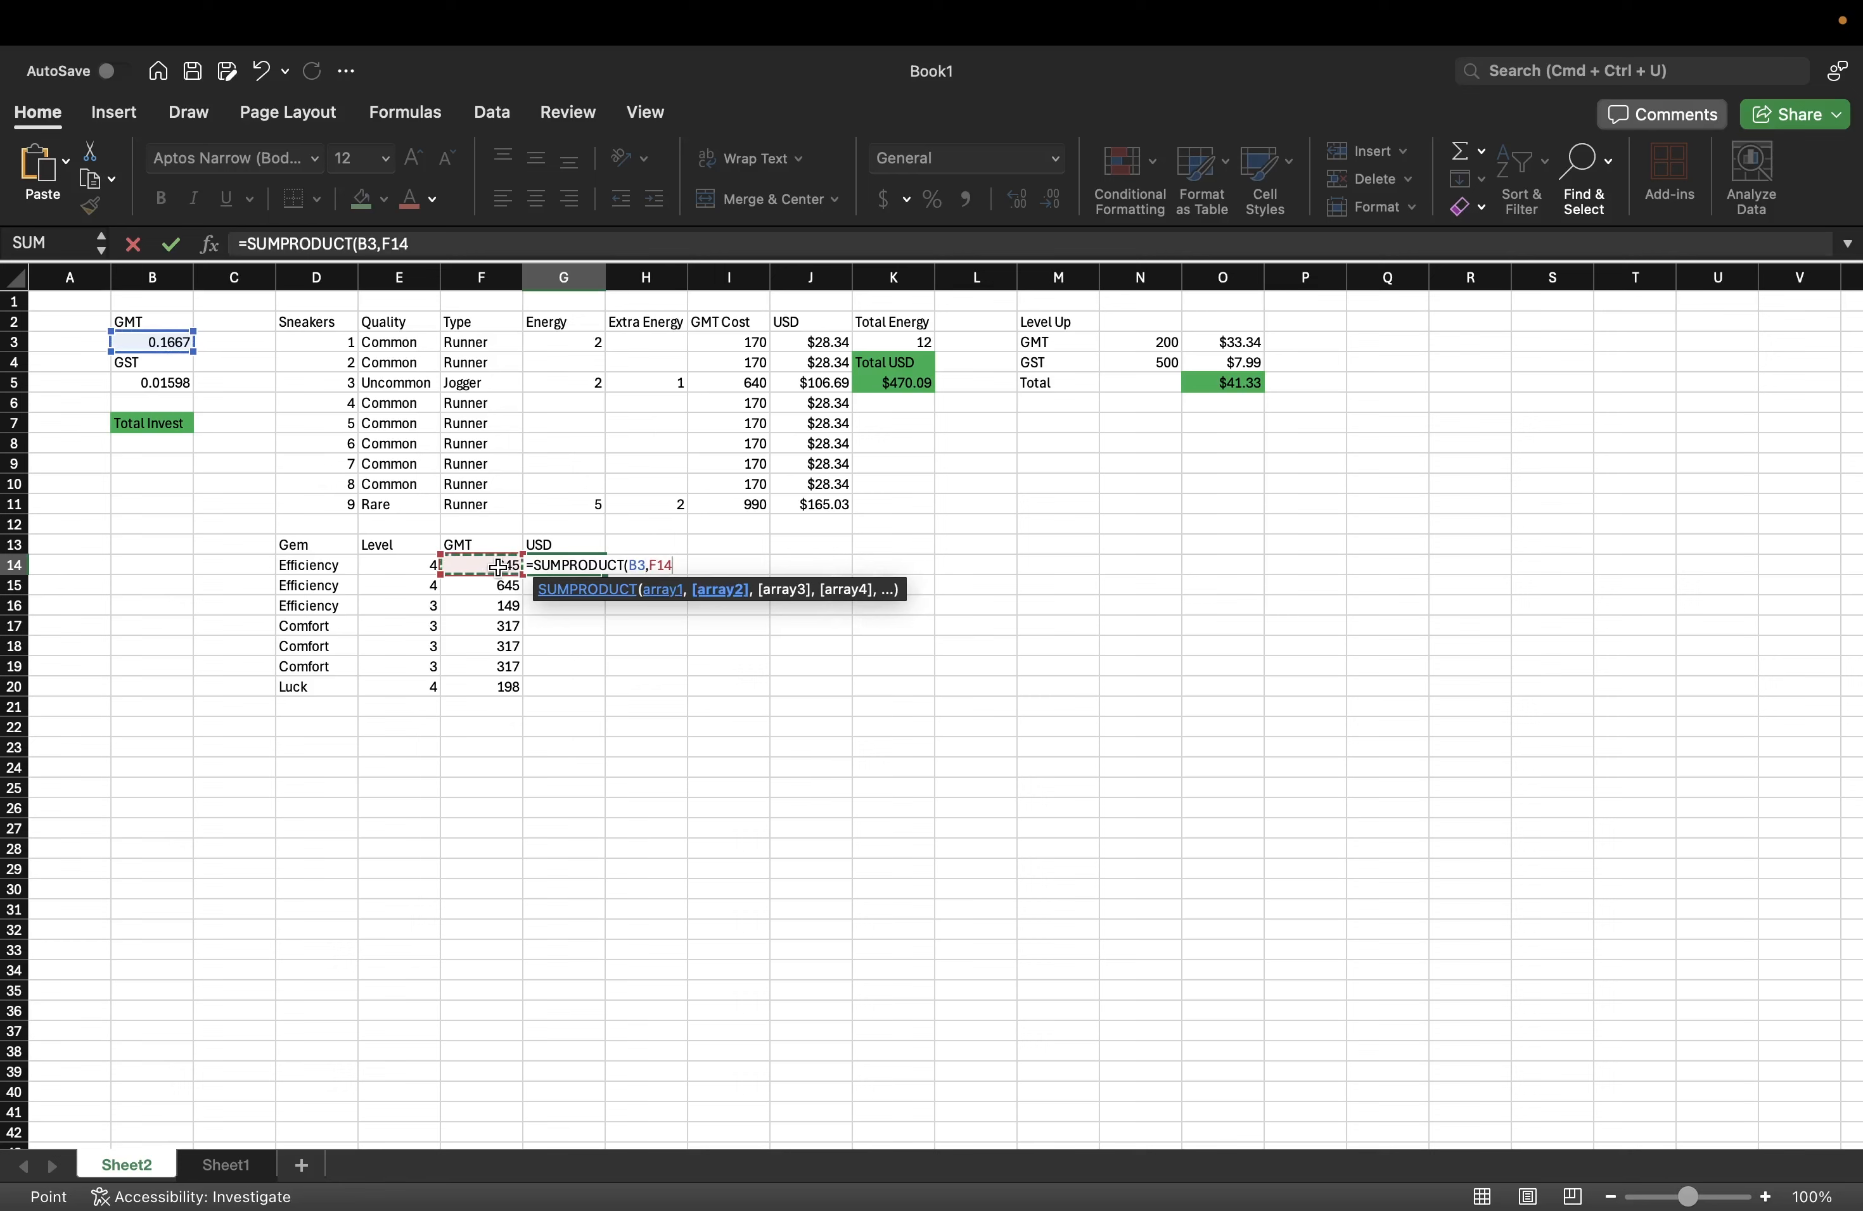
{"action": "type", "text": ")"}
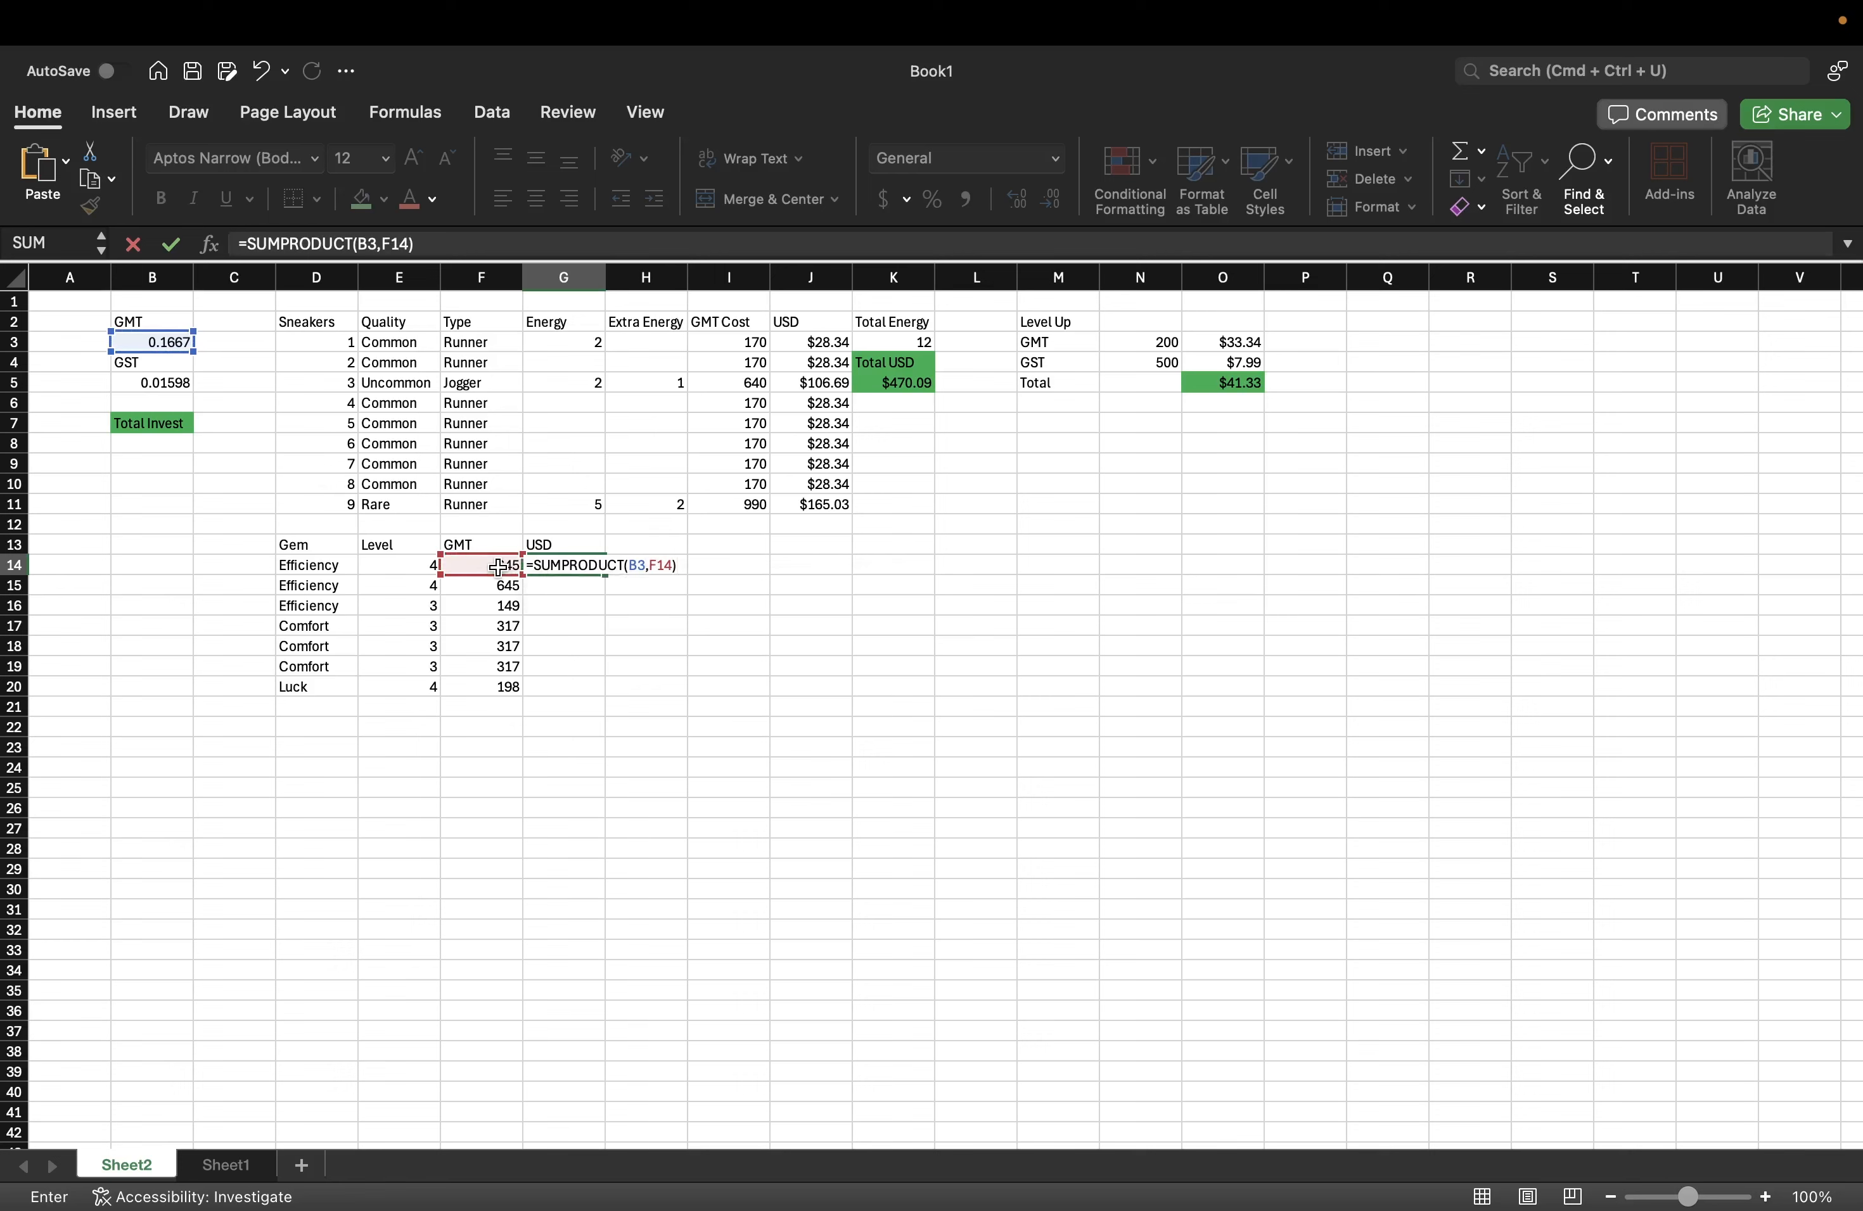
{"action": "key", "text": "Return"}
{"action": "left_click", "coordinate": [573, 565]}
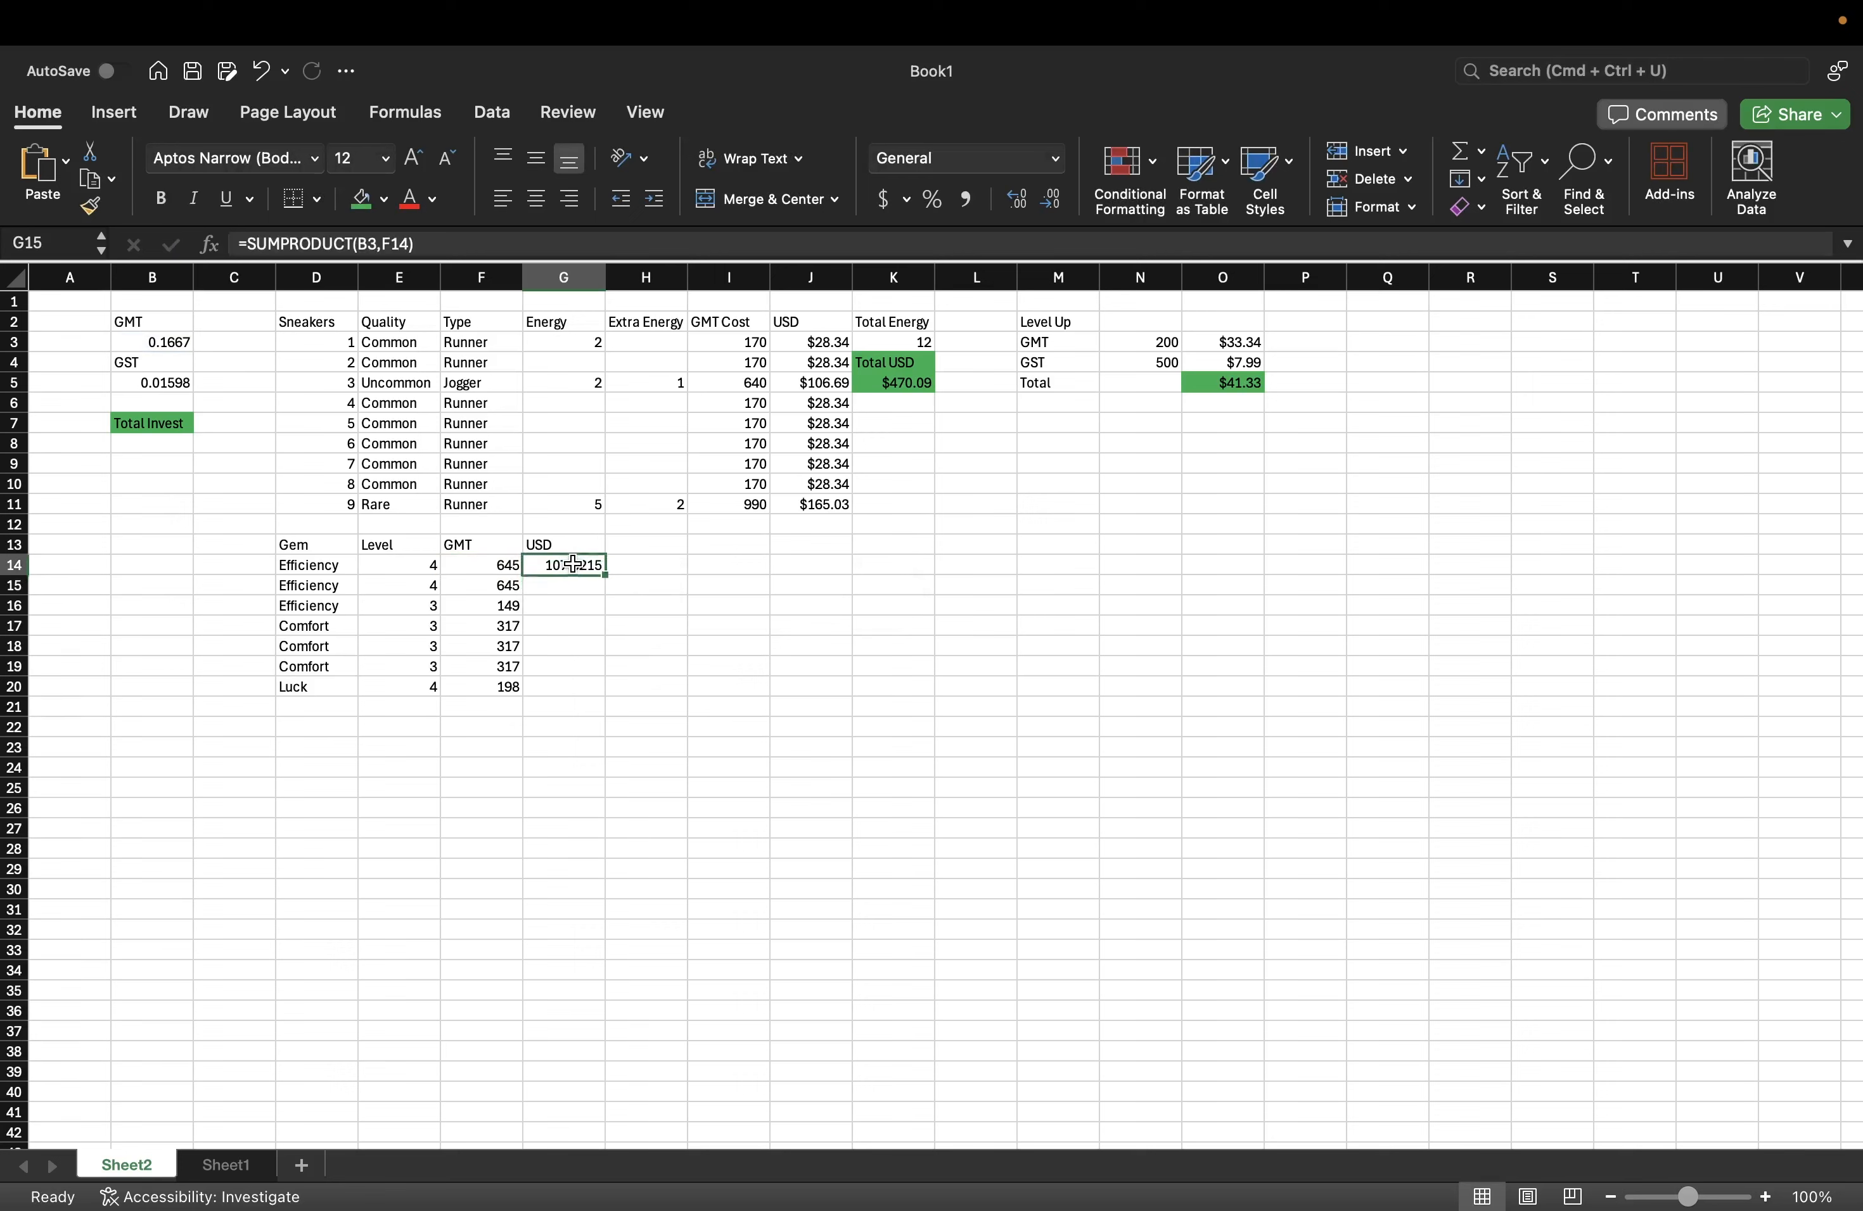
{"action": "left_click_drag", "start_coordinate": [604, 576], "coordinate": [606, 692]}
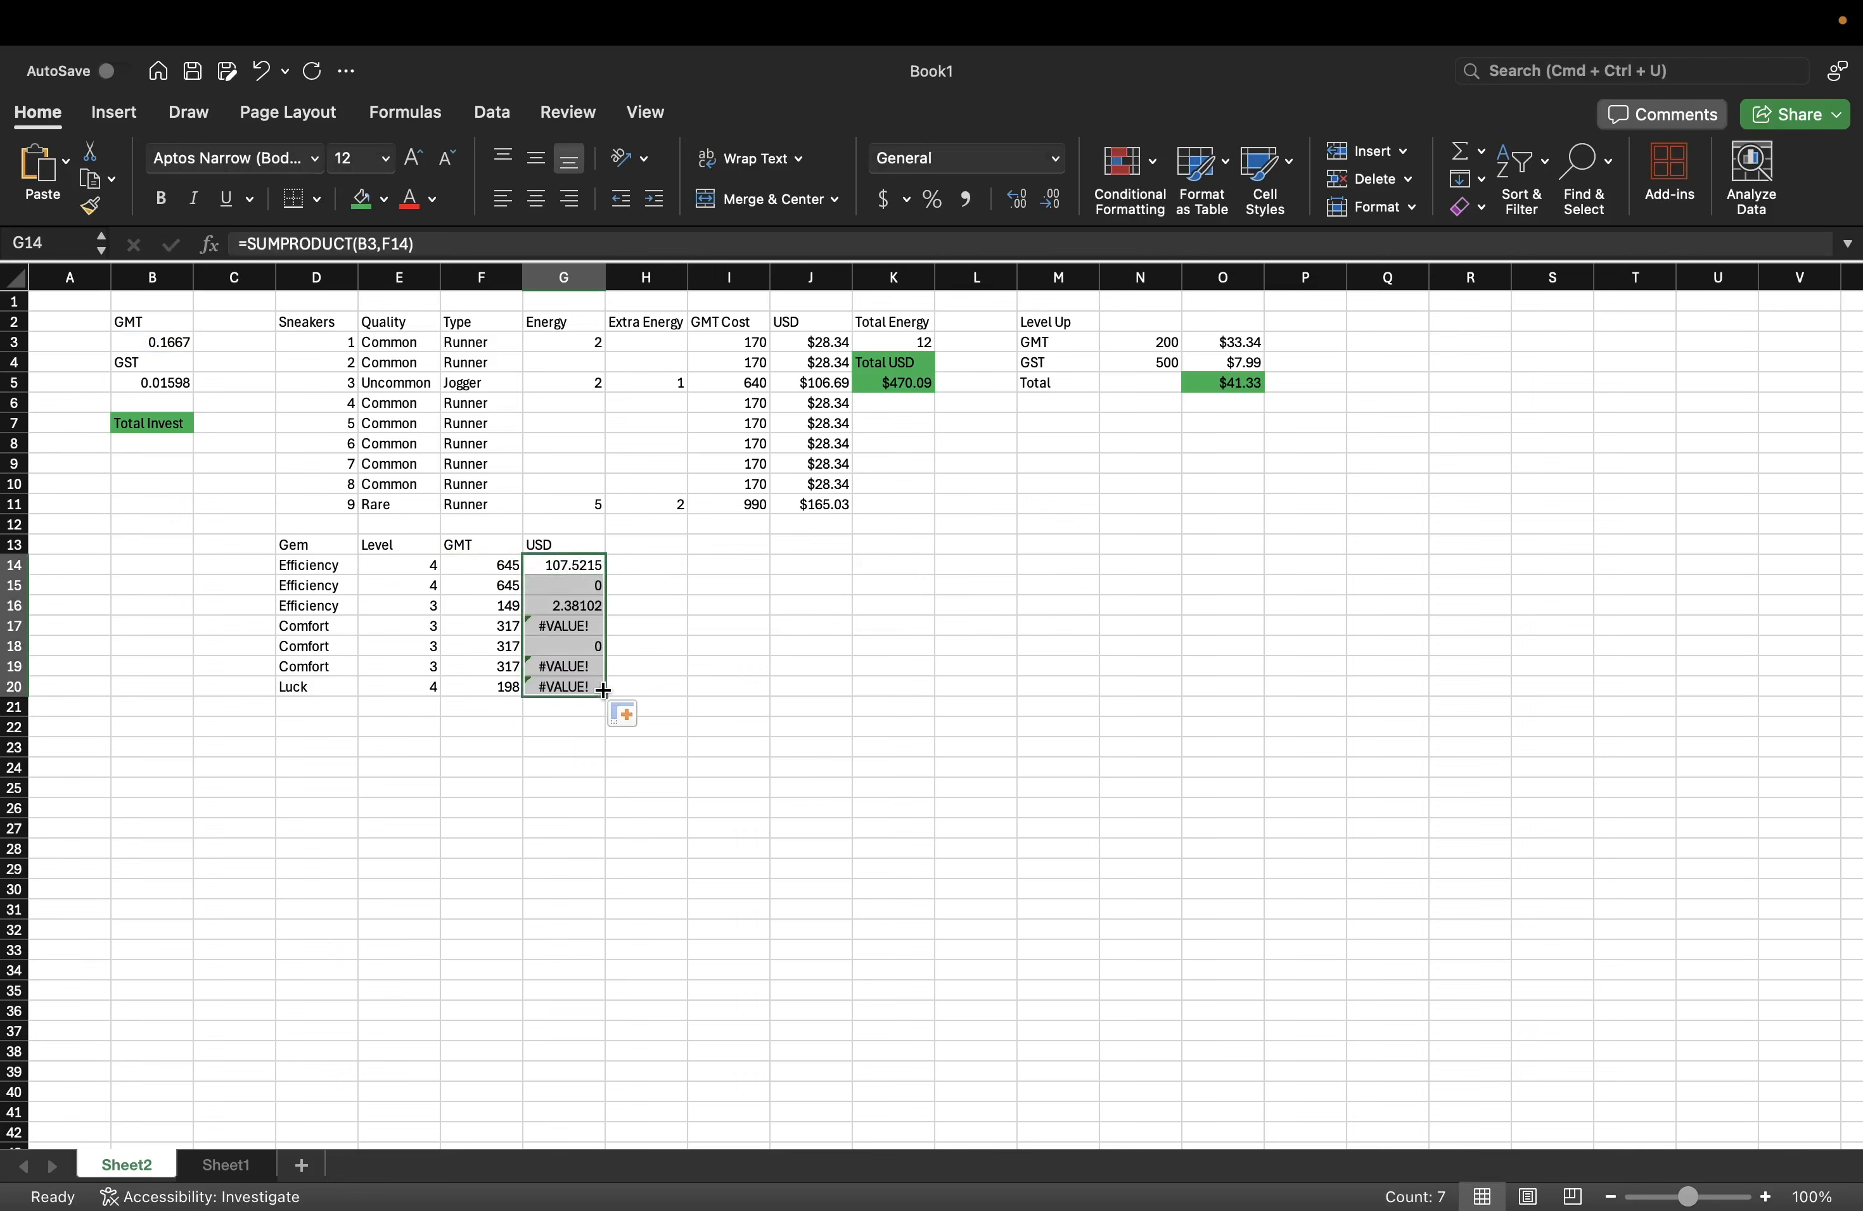
- Correct the USD formulas in G15 and G16 so both multiply by the GMT price in B3
{"action": "left_click", "coordinate": [560, 586]}
{"action": "left_click", "coordinate": [376, 240]}
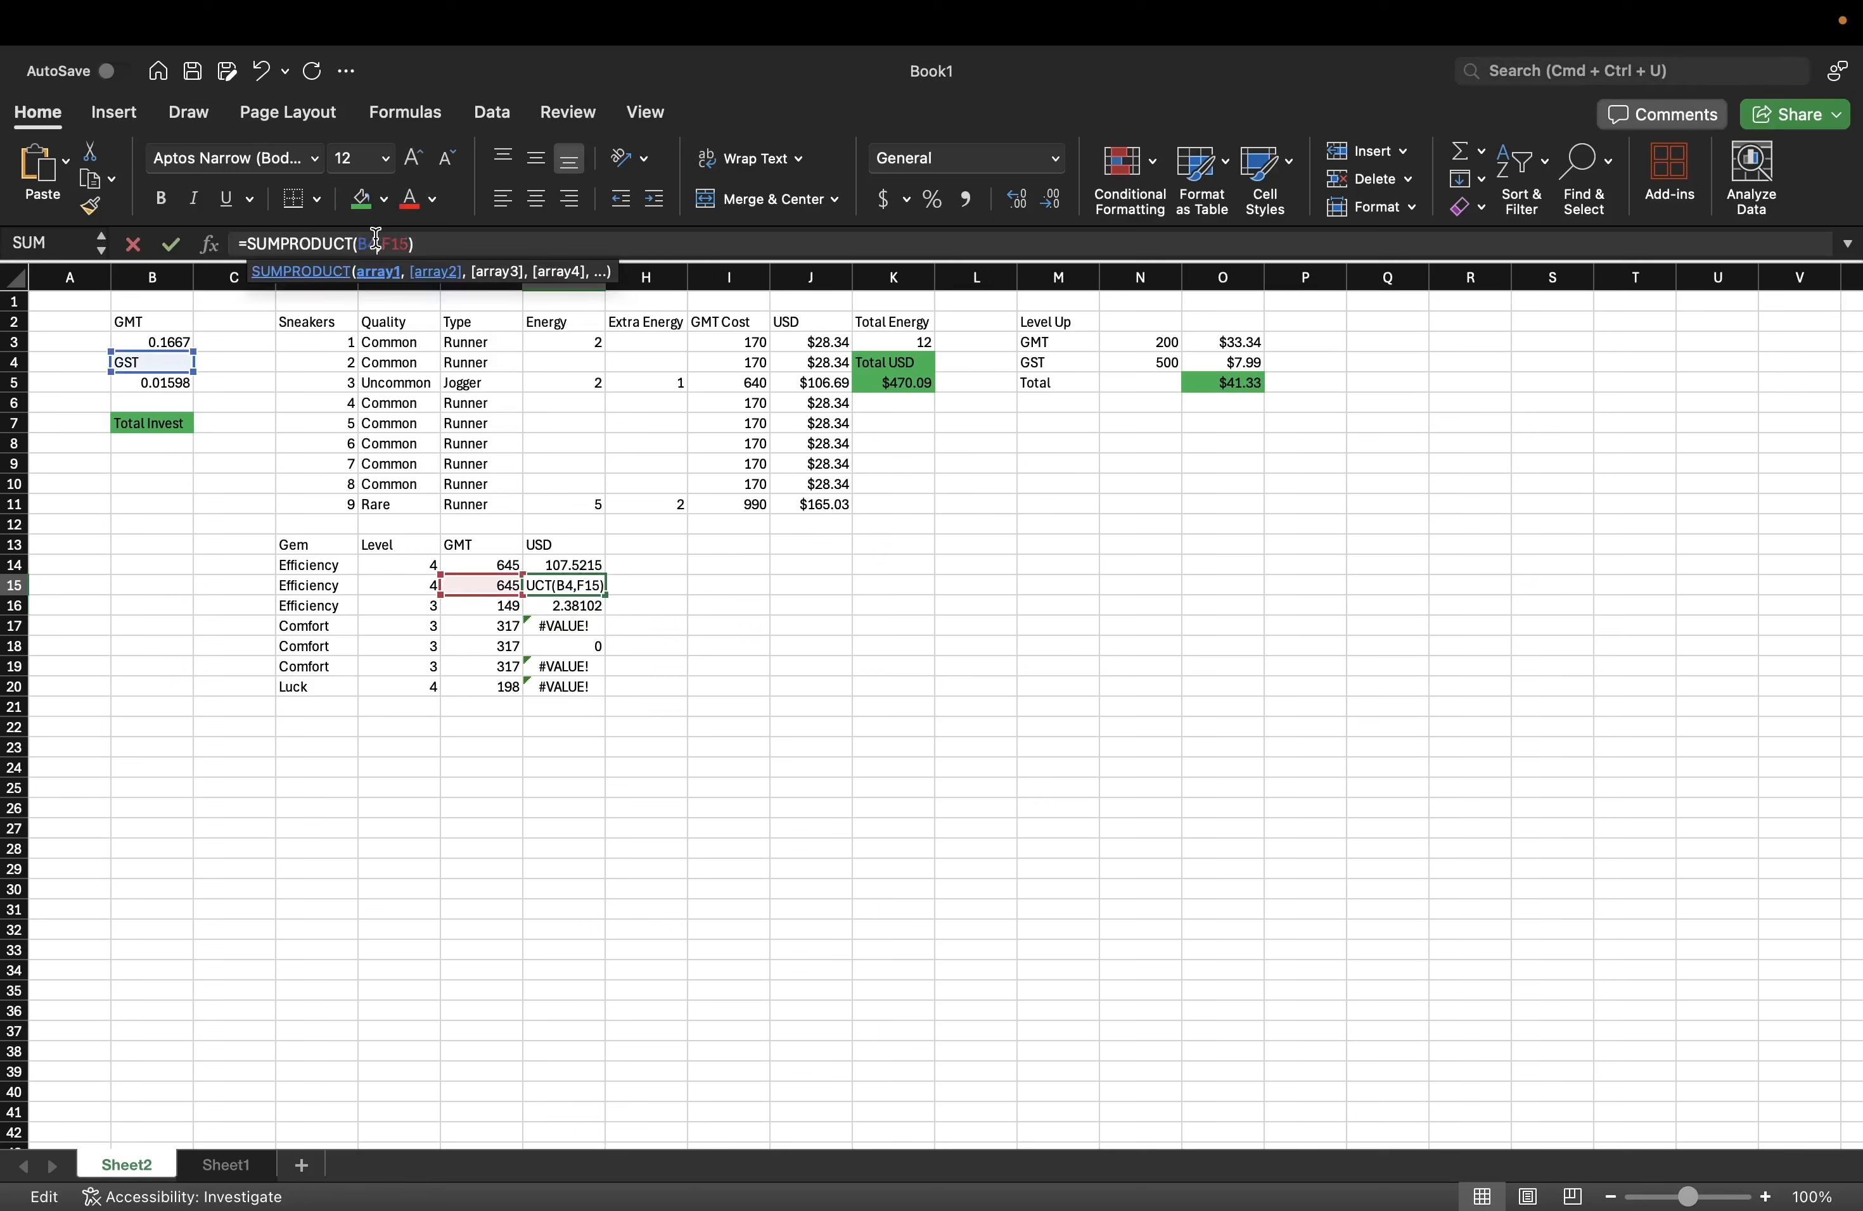
{"action": "key", "text": "BackSpace"}
{"action": "type", "text": "3"}
{"action": "key", "text": "Return"}
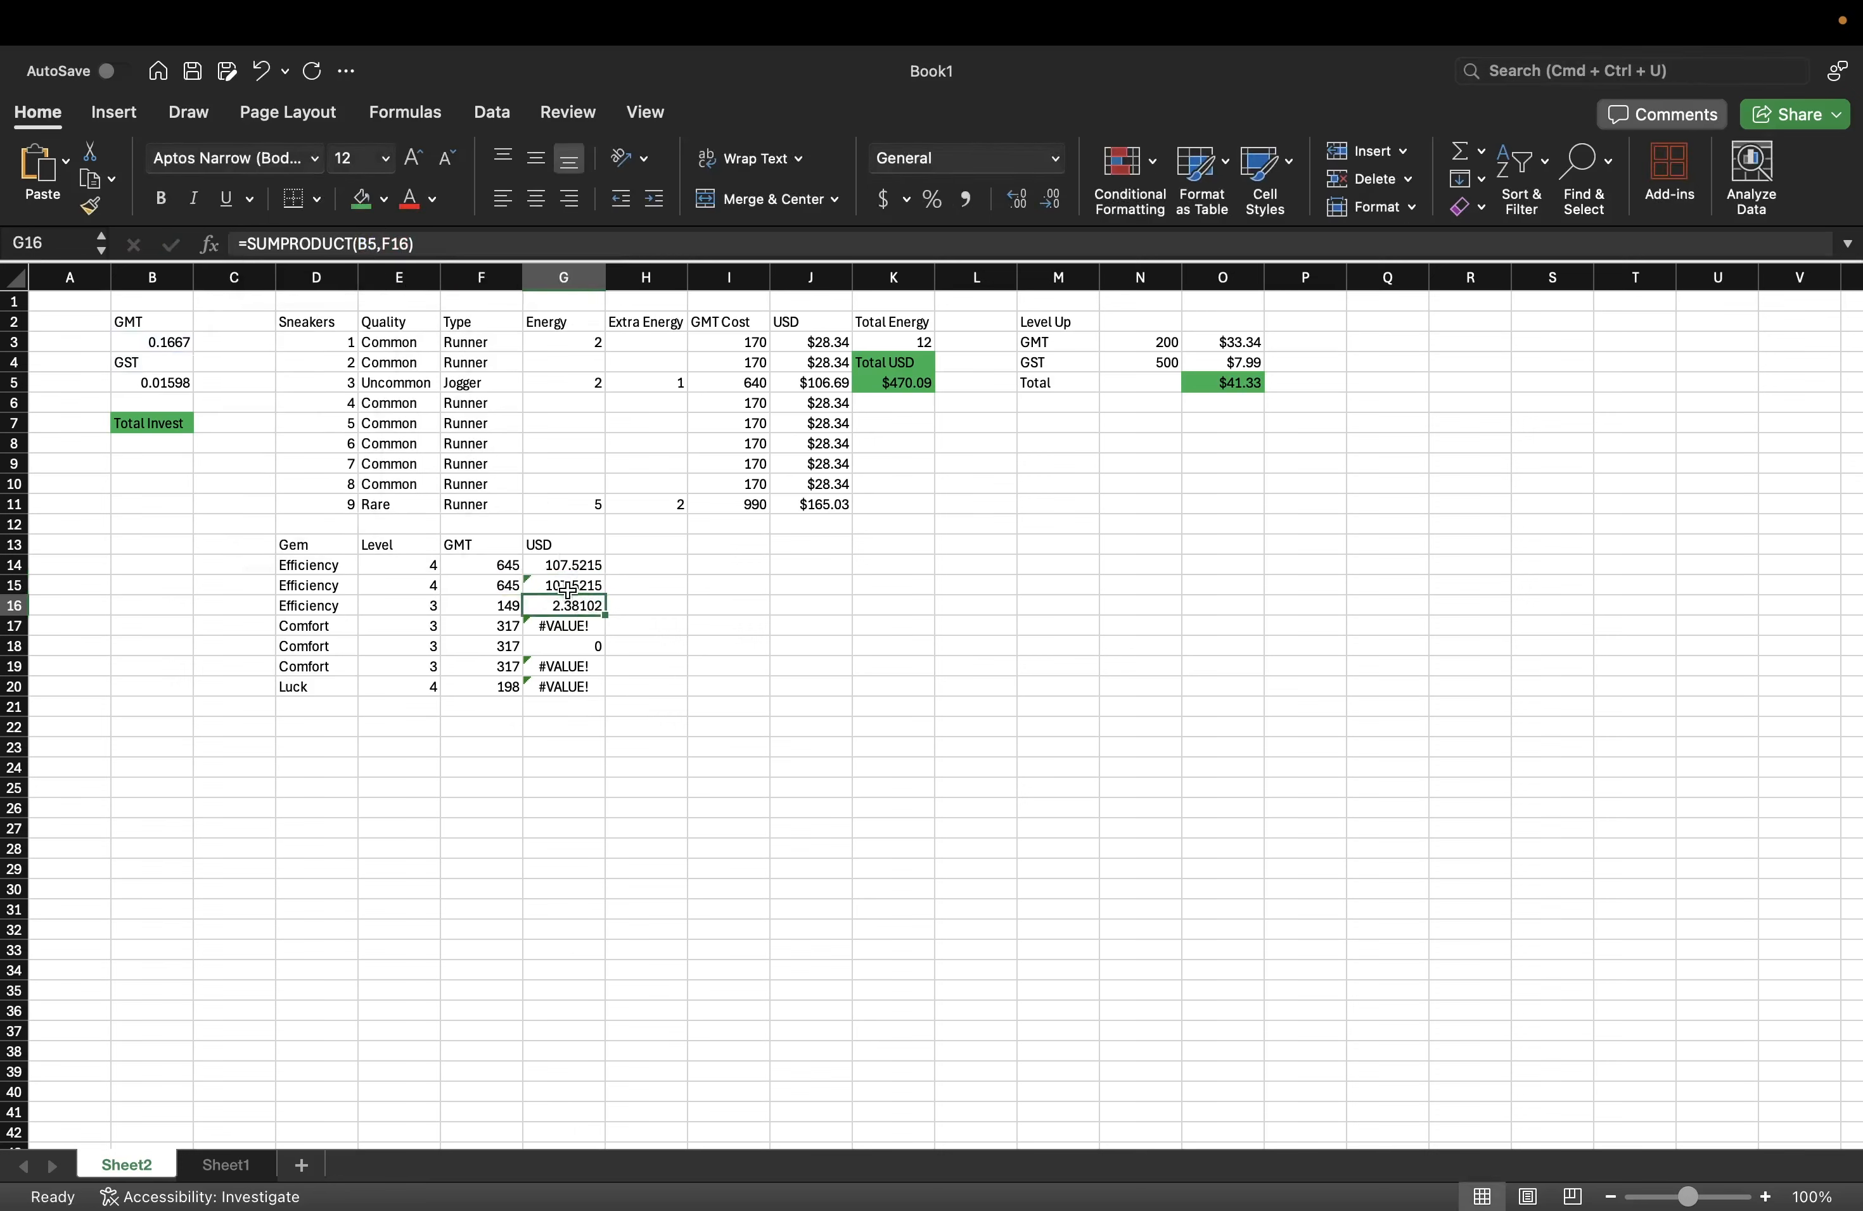
{"action": "left_click", "coordinate": [375, 241]}
{"action": "key", "text": "BackSpace"}
{"action": "type", "text": "3"}
{"action": "key", "text": "Return"}
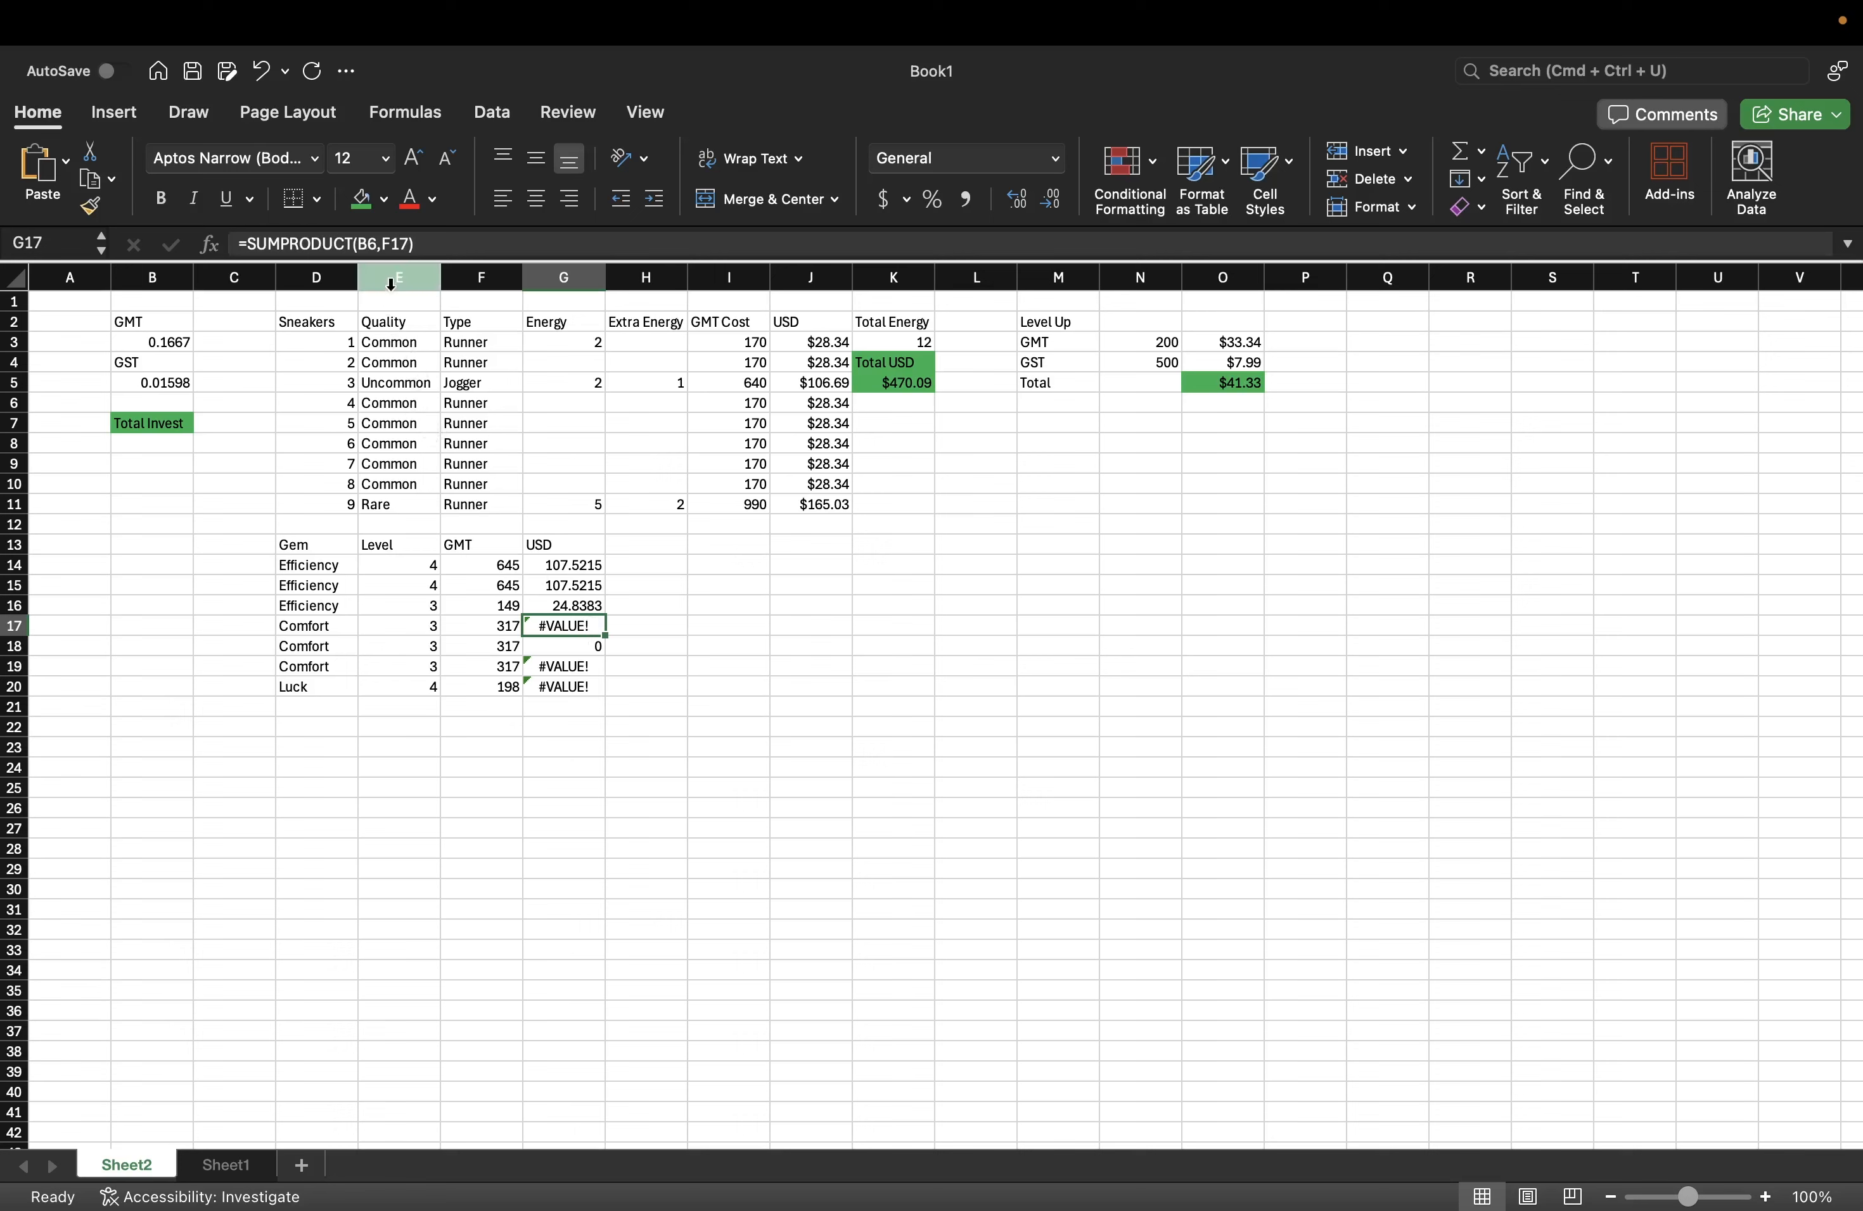
- Change the first SUMPRODUCT reference to B3 in G17 and G18 for the first two Comfort gems
{"action": "left_click", "coordinate": [375, 245]}
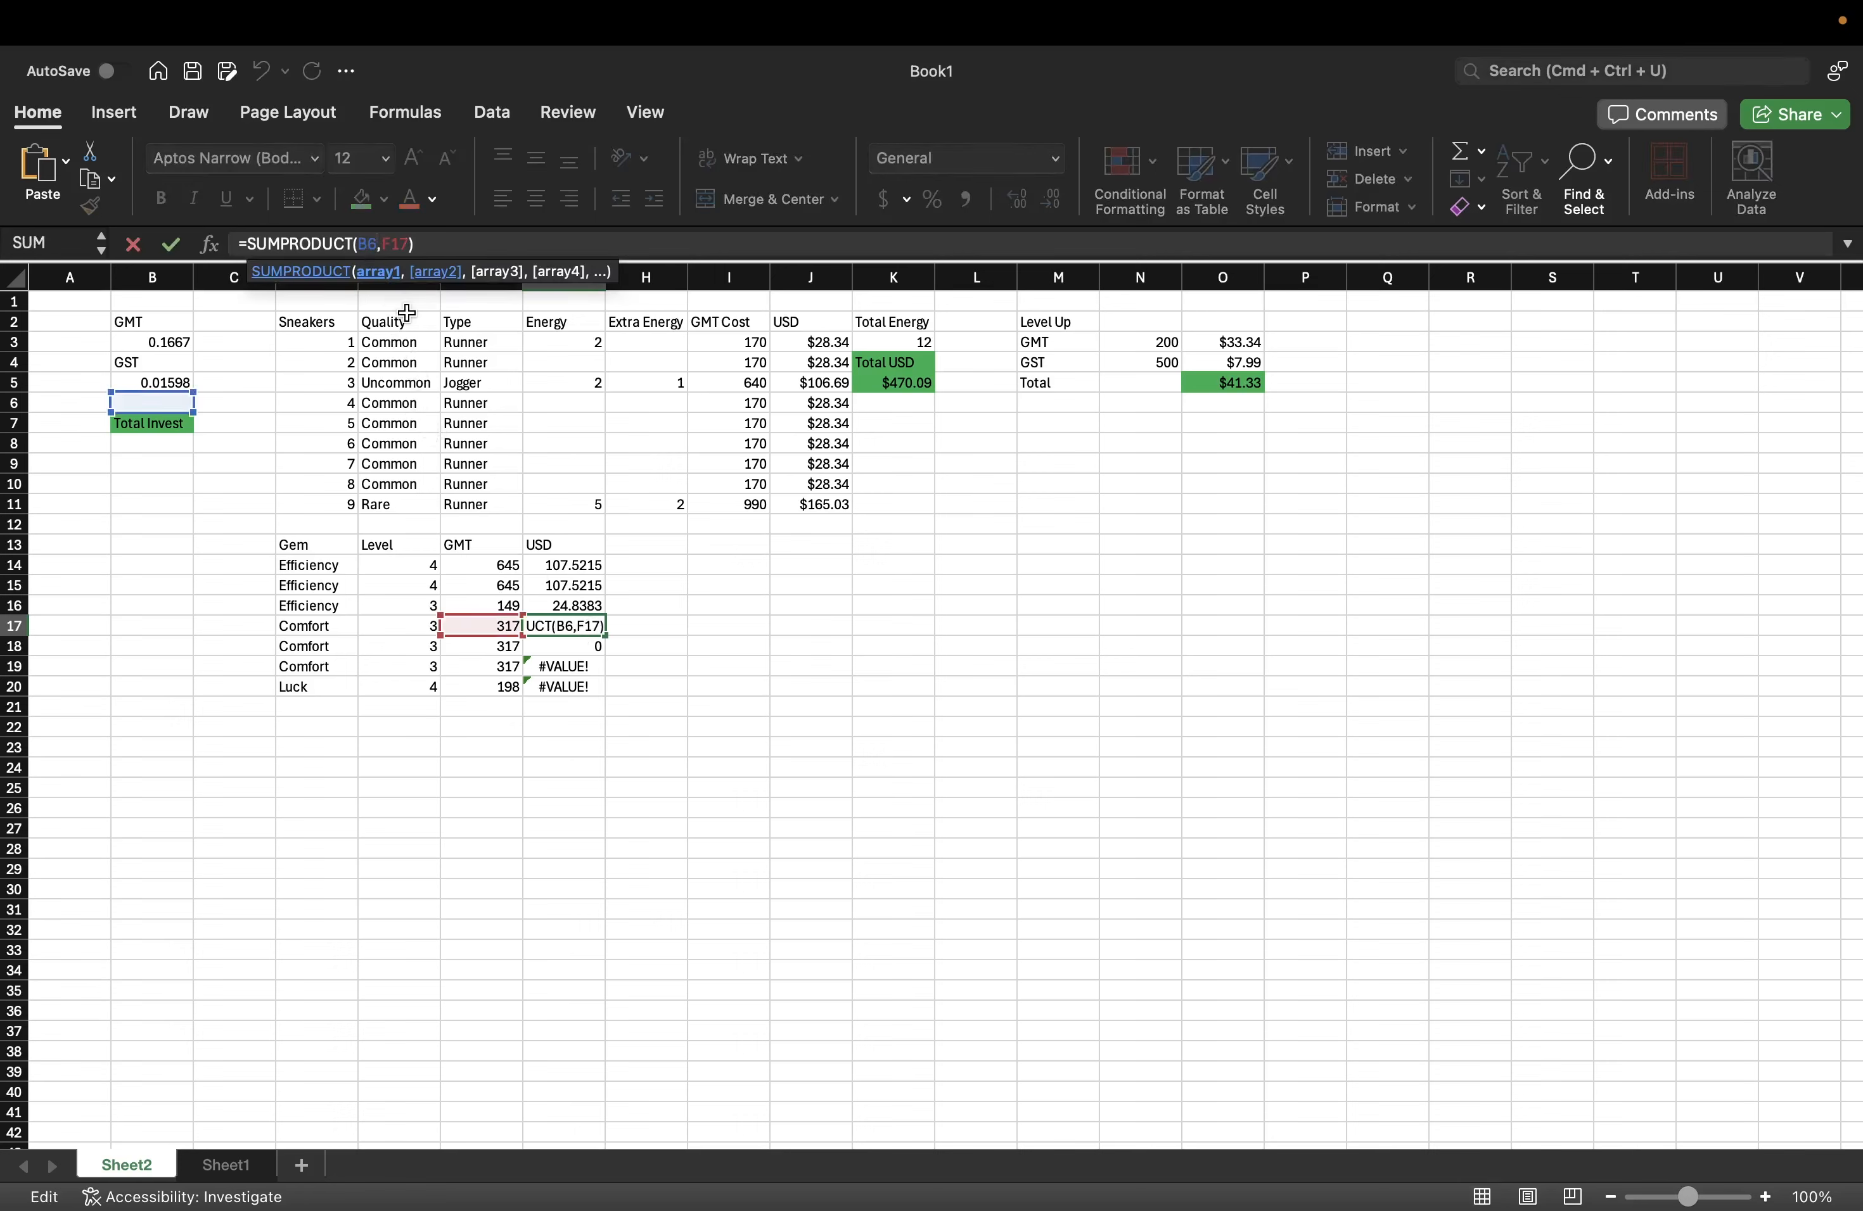
{"action": "key", "text": "Up"}
{"action": "key", "text": "Up"}
{"action": "key", "text": "Up"}
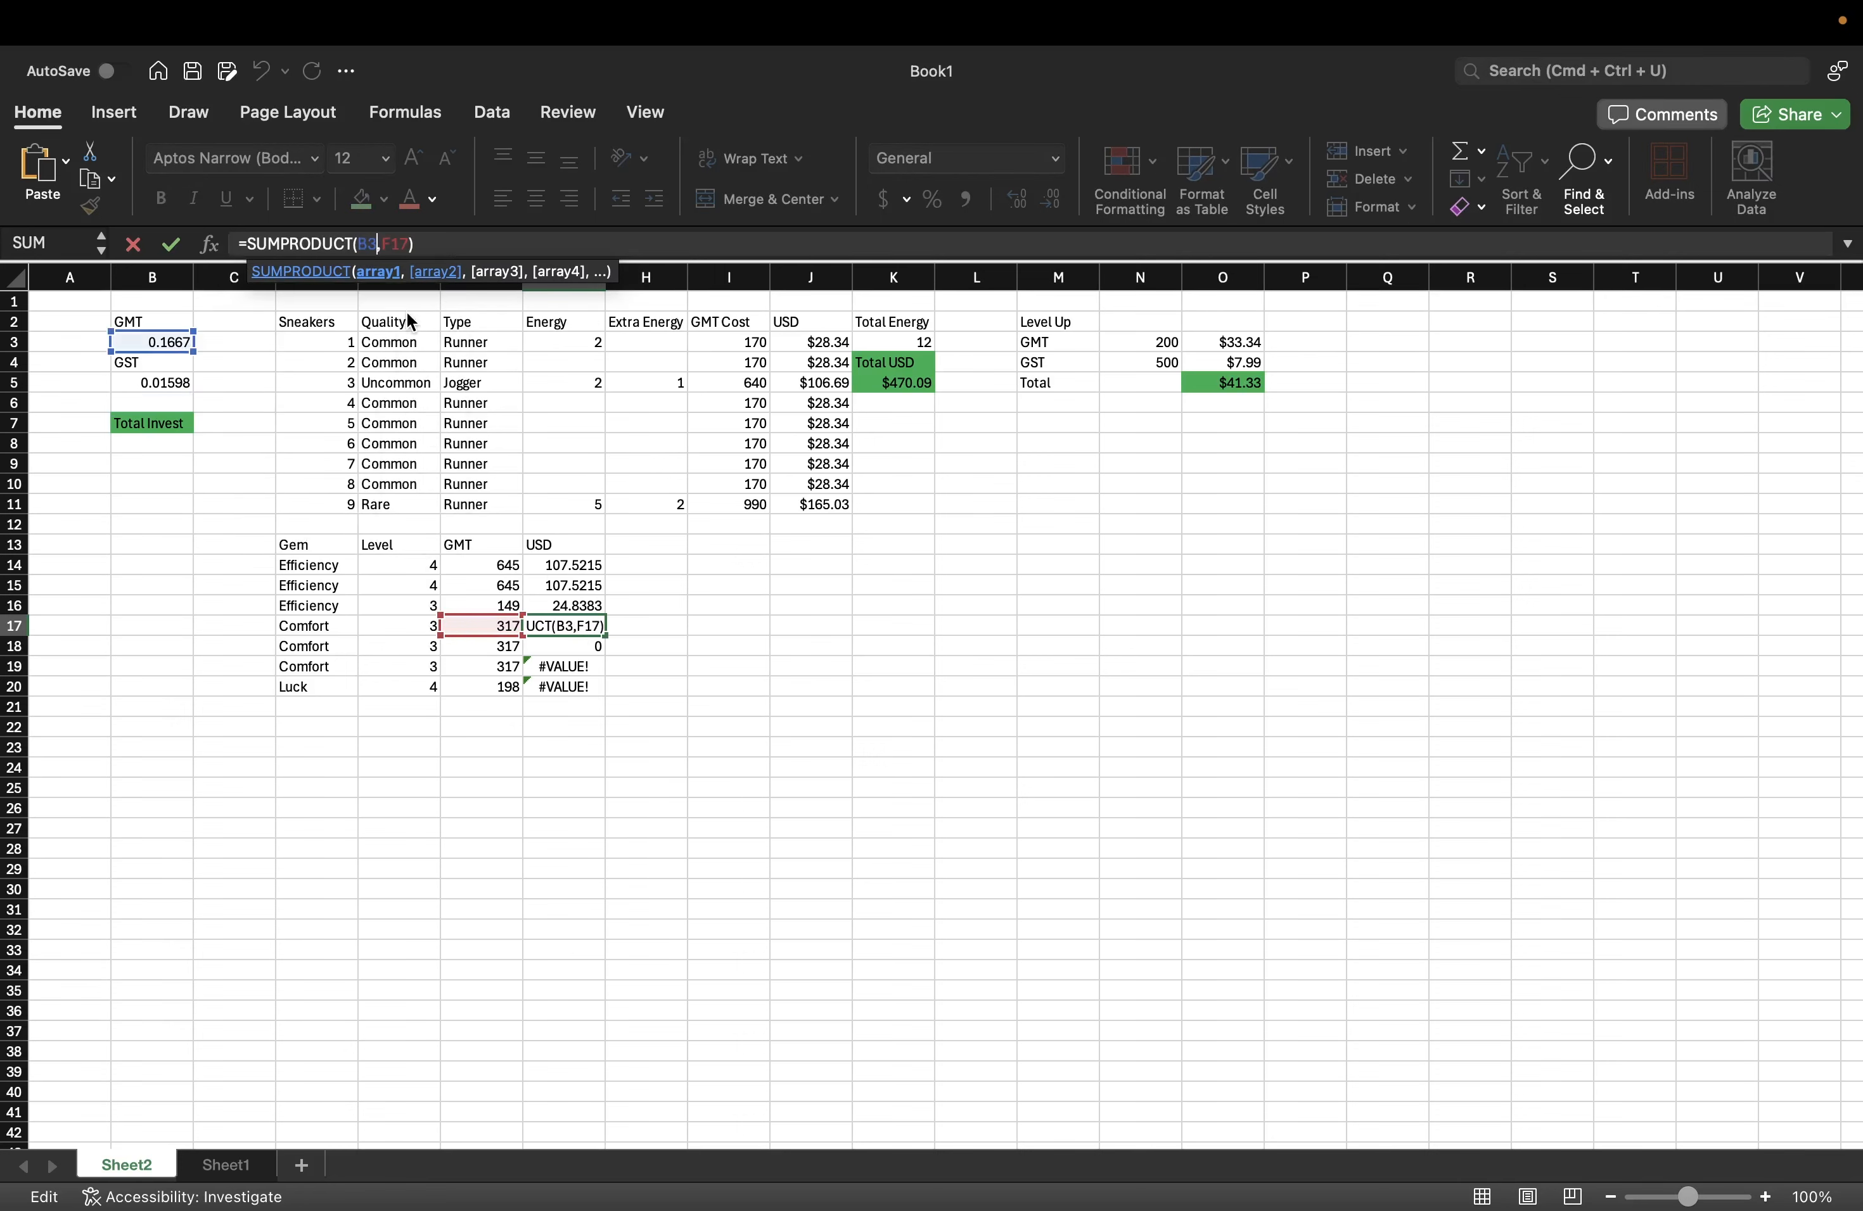
{"action": "key", "text": "Return"}
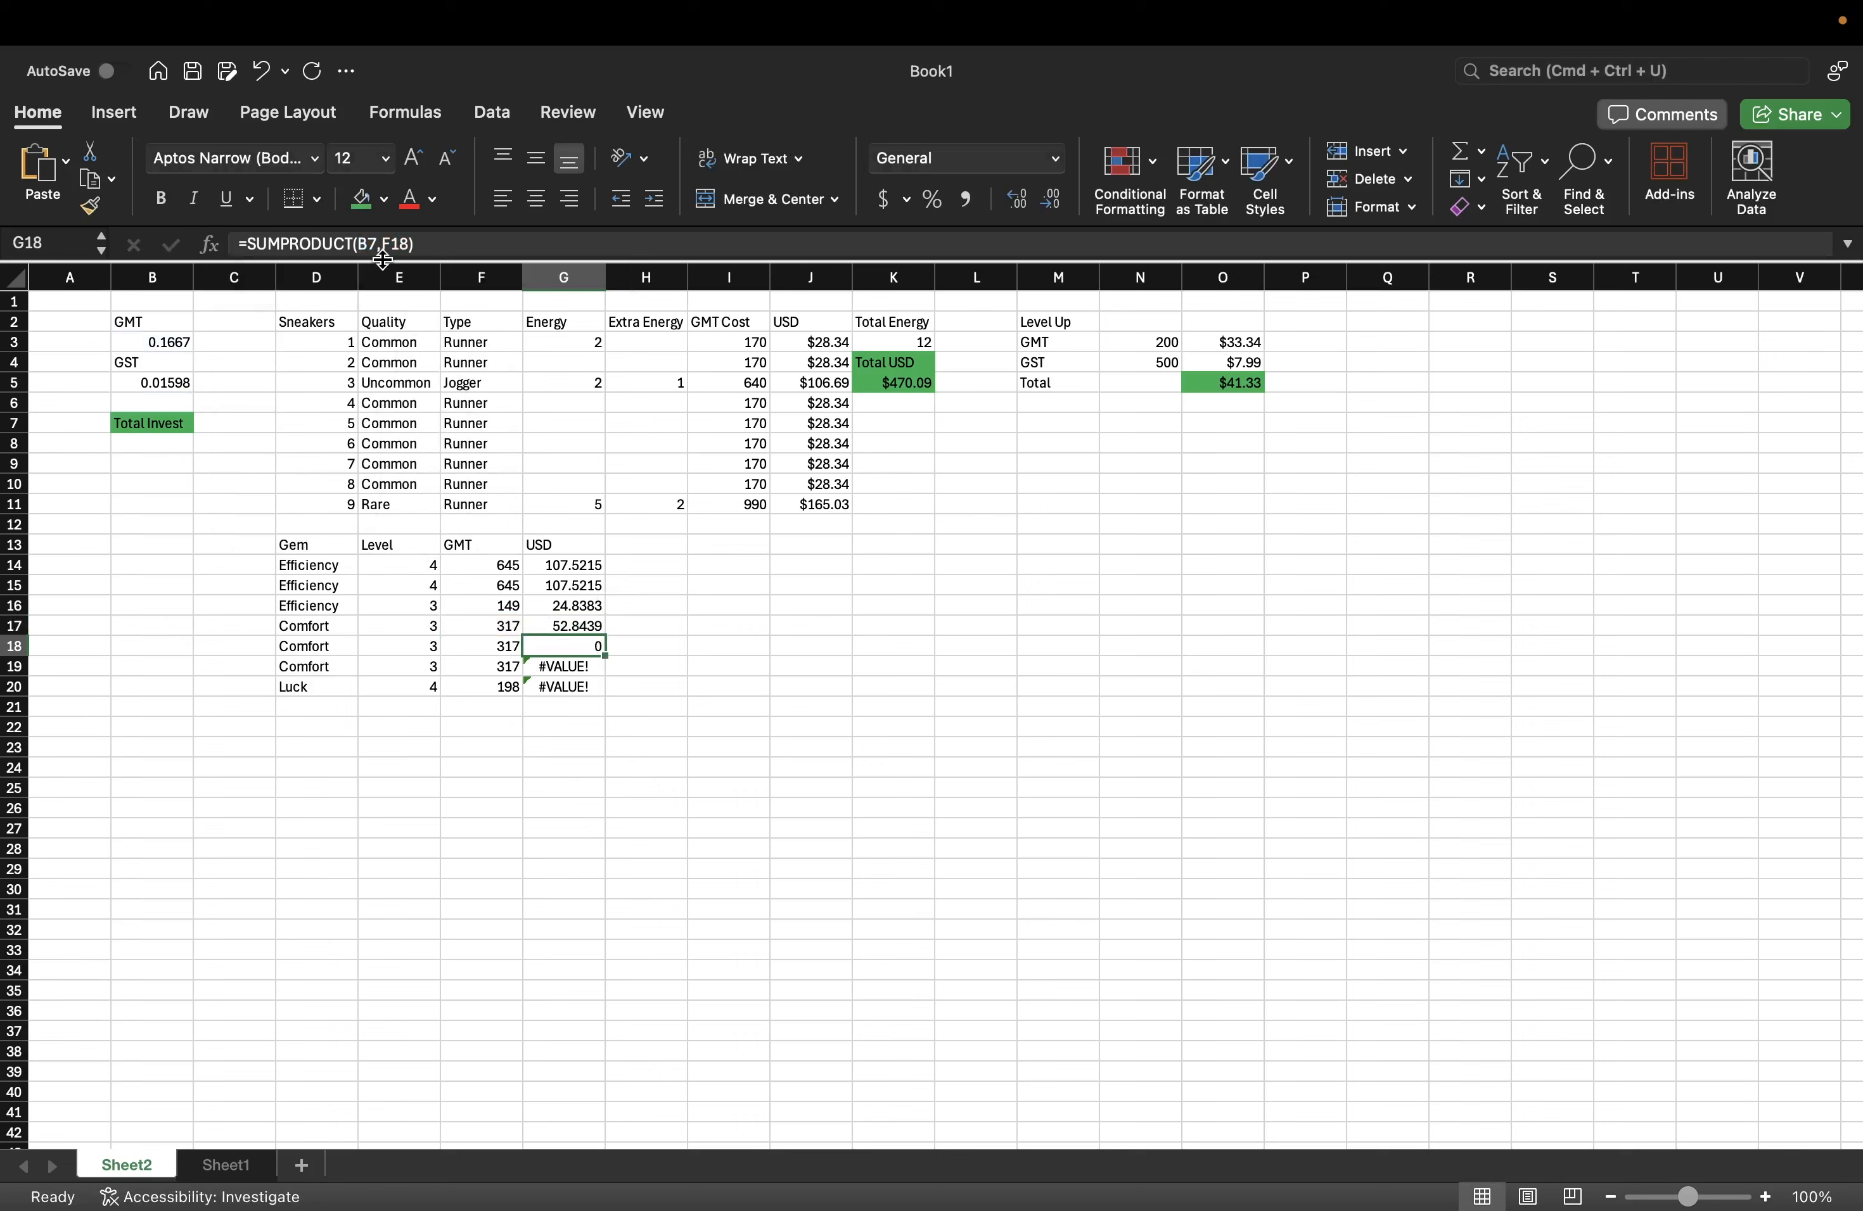
{"action": "left_click", "coordinate": [377, 245]}
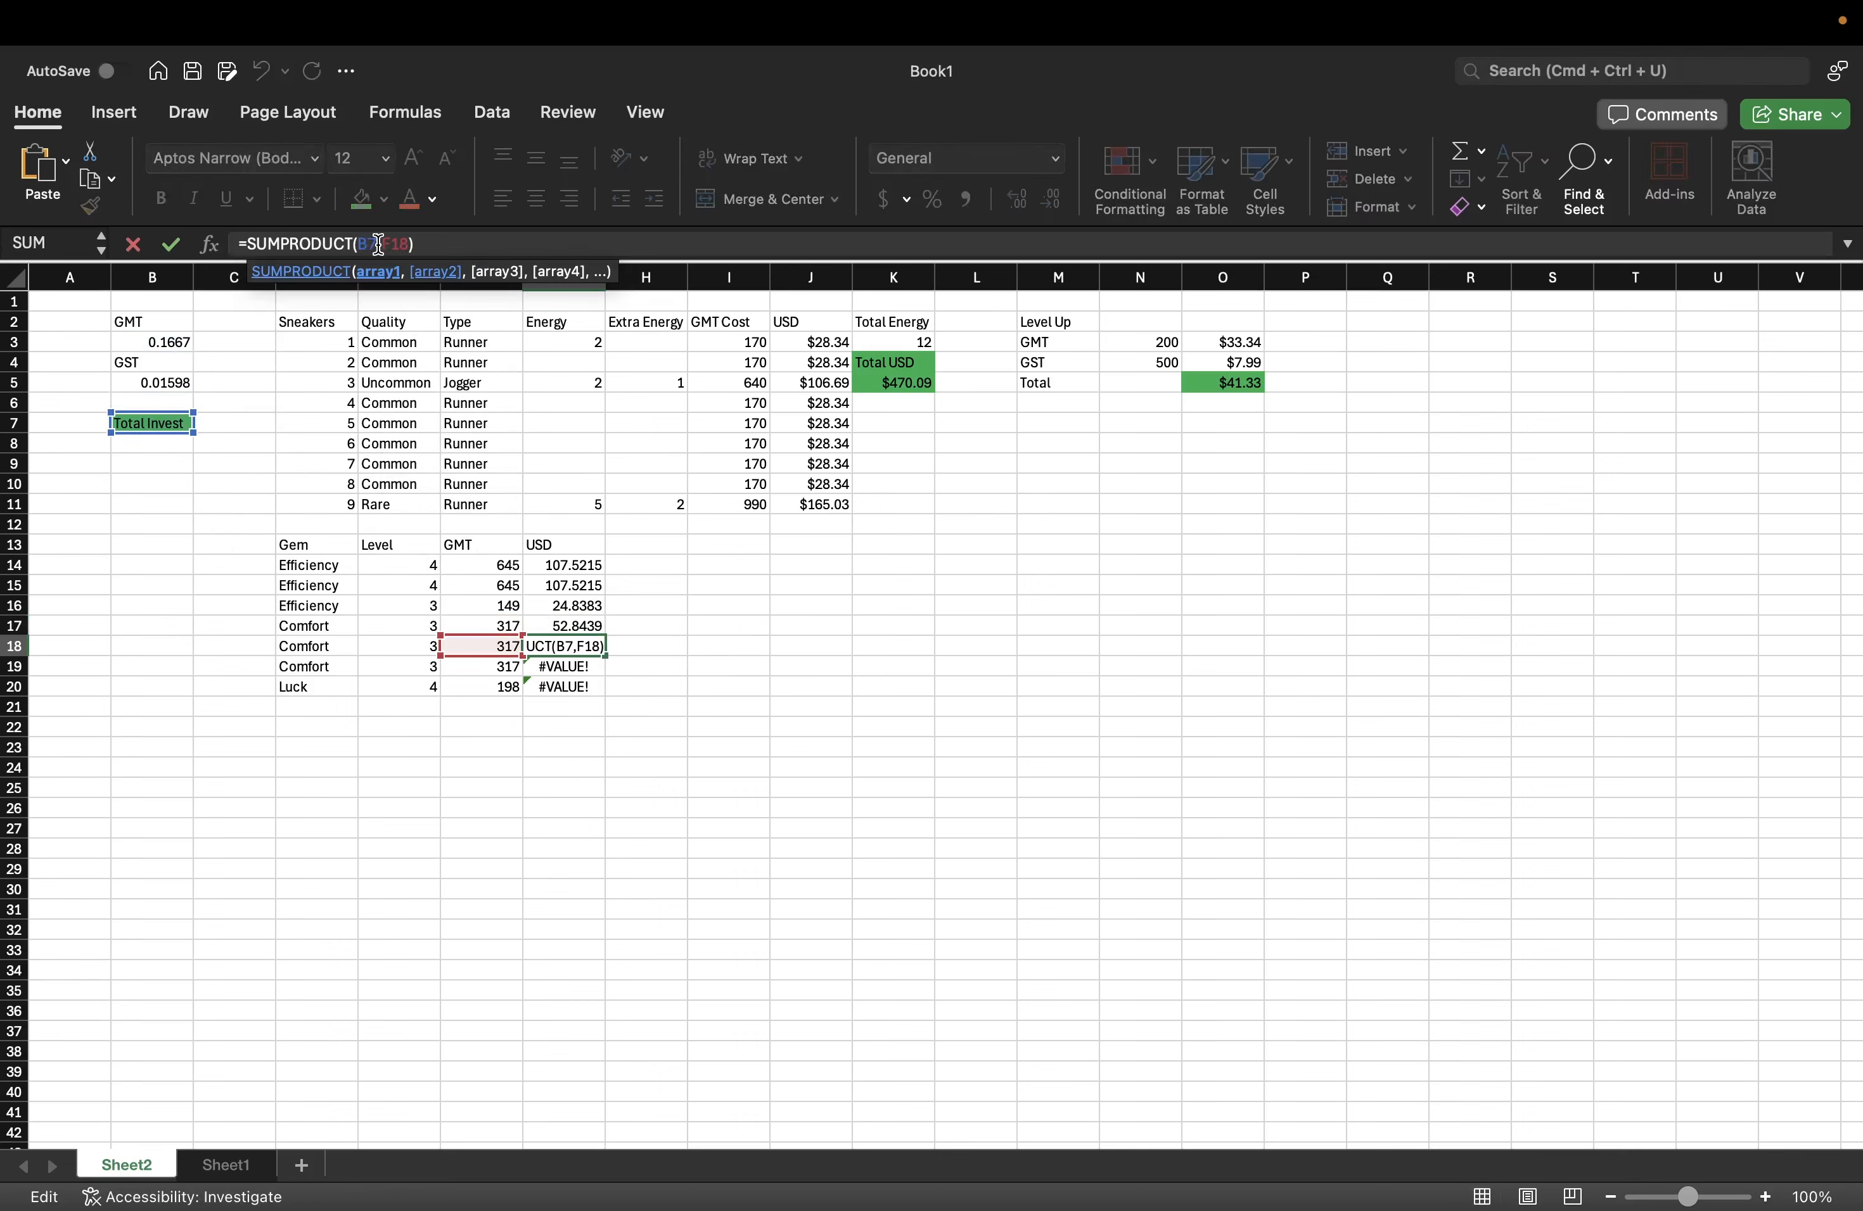
{"action": "key", "text": "Up"}
{"action": "key", "text": "Up"}
{"action": "key", "text": "Up"}
{"action": "key", "text": "Up"}
{"action": "key", "text": "Return"}
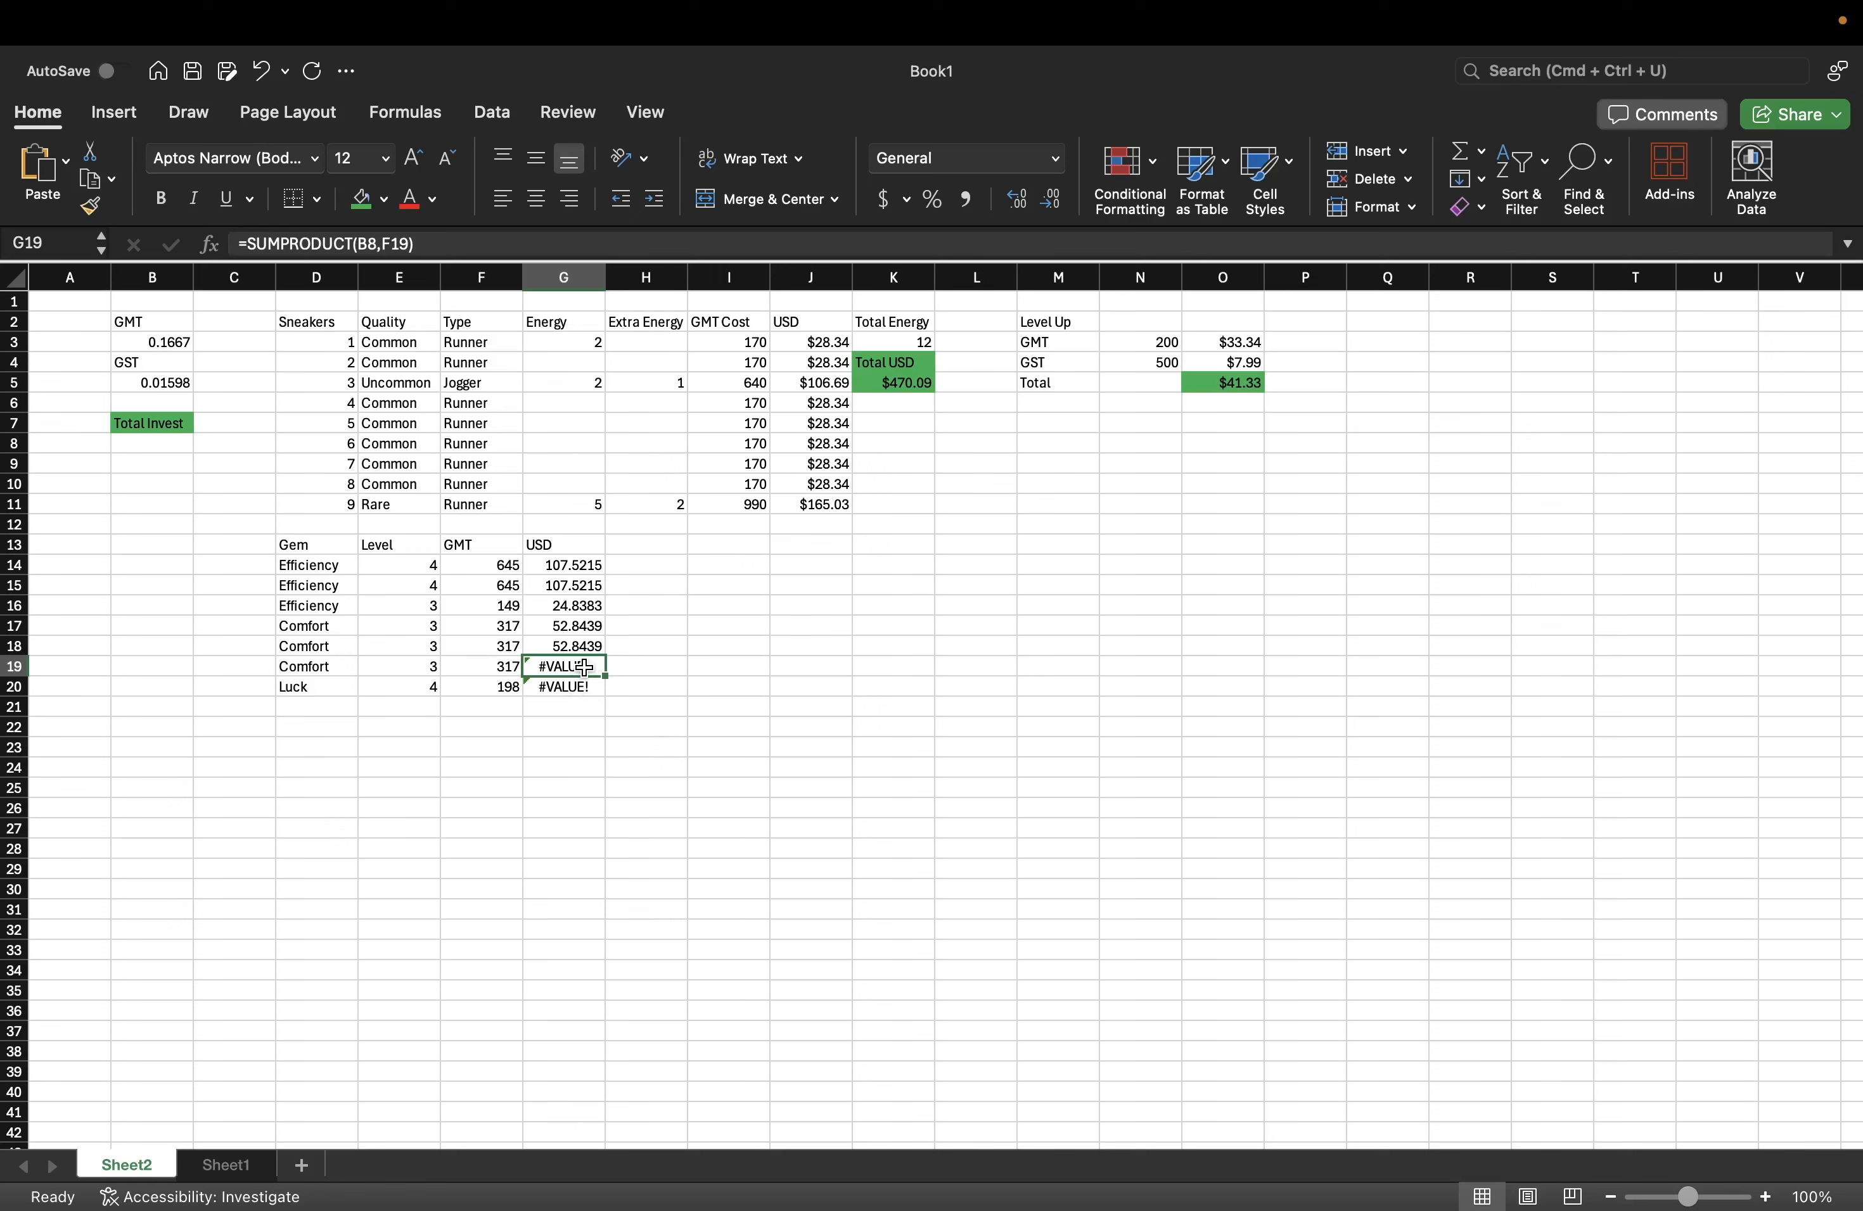
- Point the USD formulas in G19 and G20, for the last Comfort gem and the Luck gem, to B3
{"action": "double_click", "coordinate": [378, 243]}
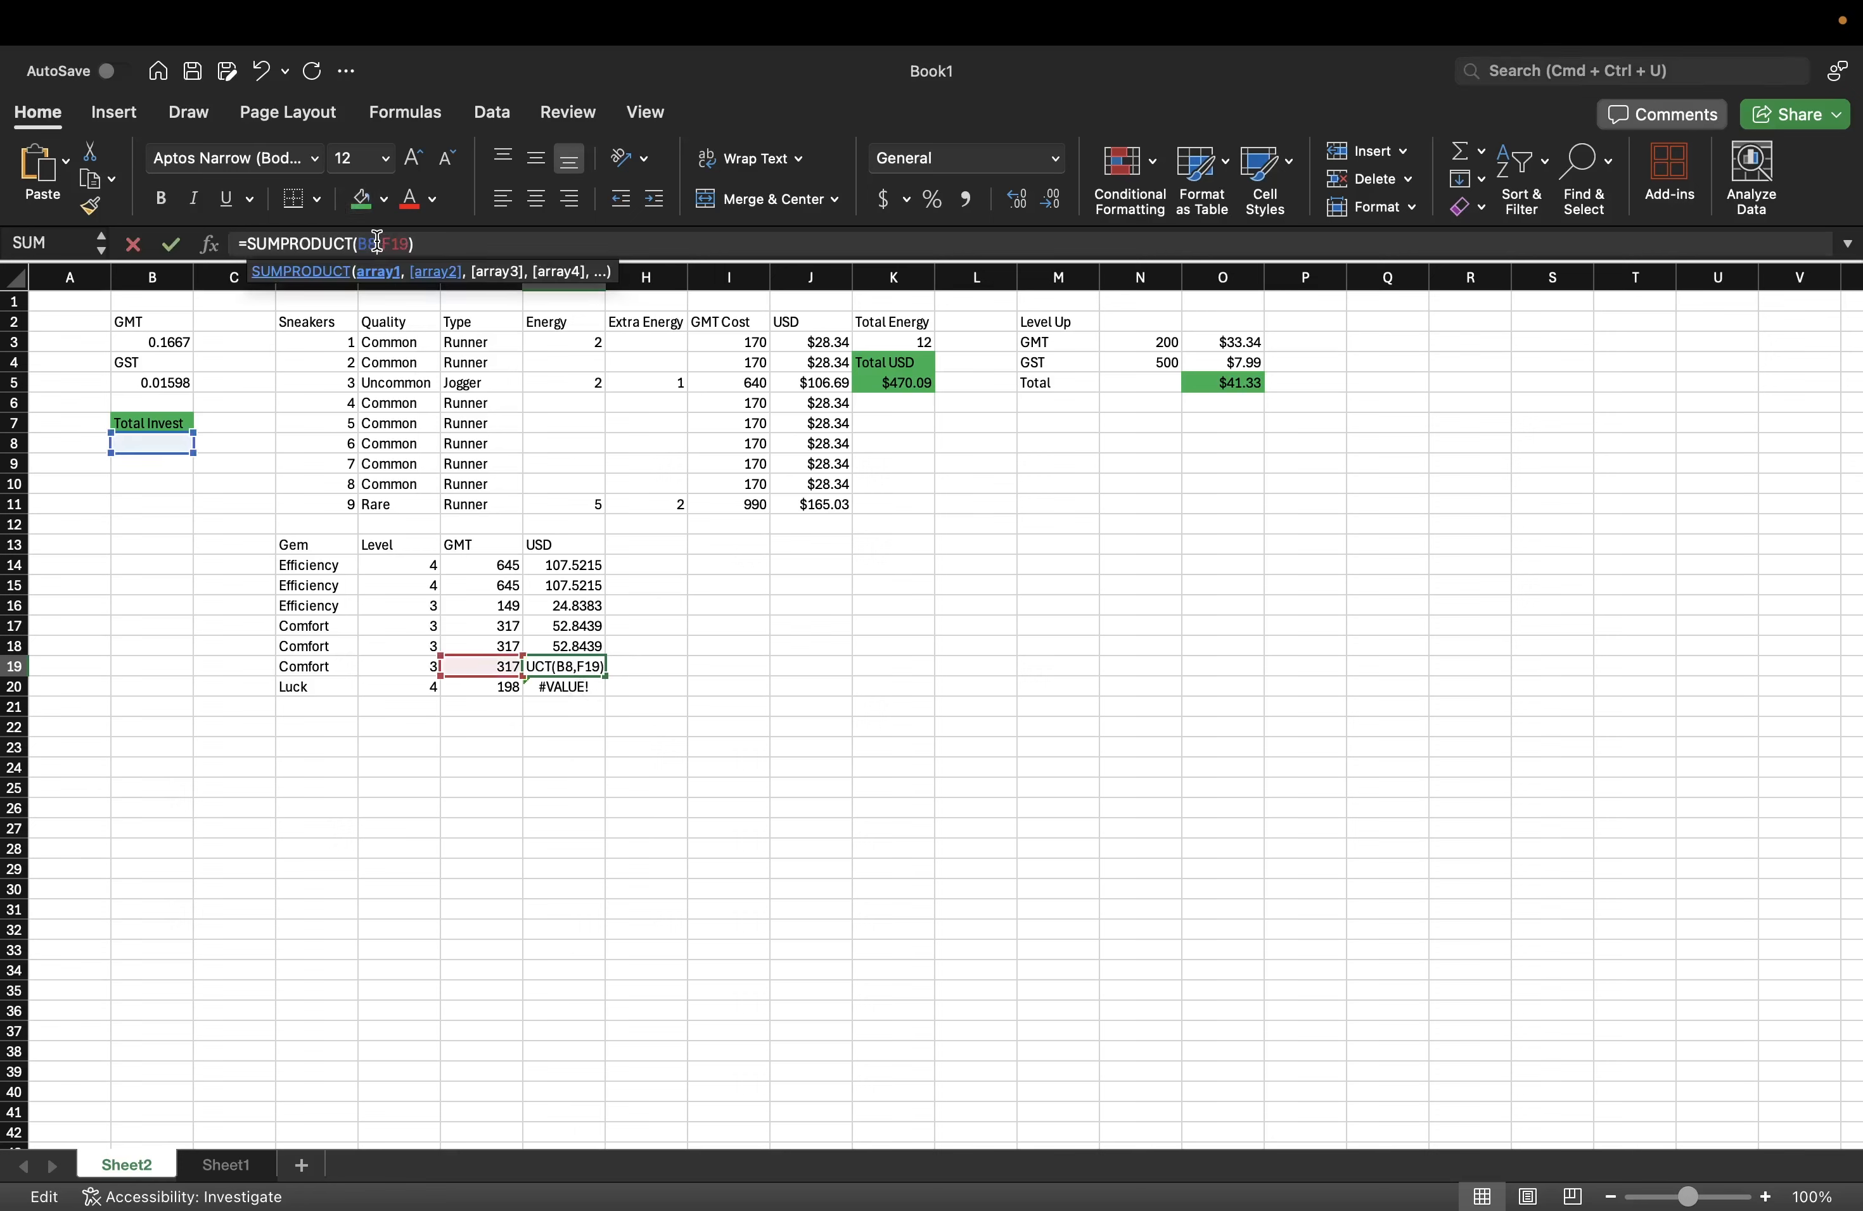
{"action": "key", "text": "Up"}
{"action": "key", "text": "Up"}
{"action": "key", "text": "Up"}
{"action": "key", "text": "Up"}
{"action": "key", "text": "Up"}
{"action": "key", "text": "Return"}
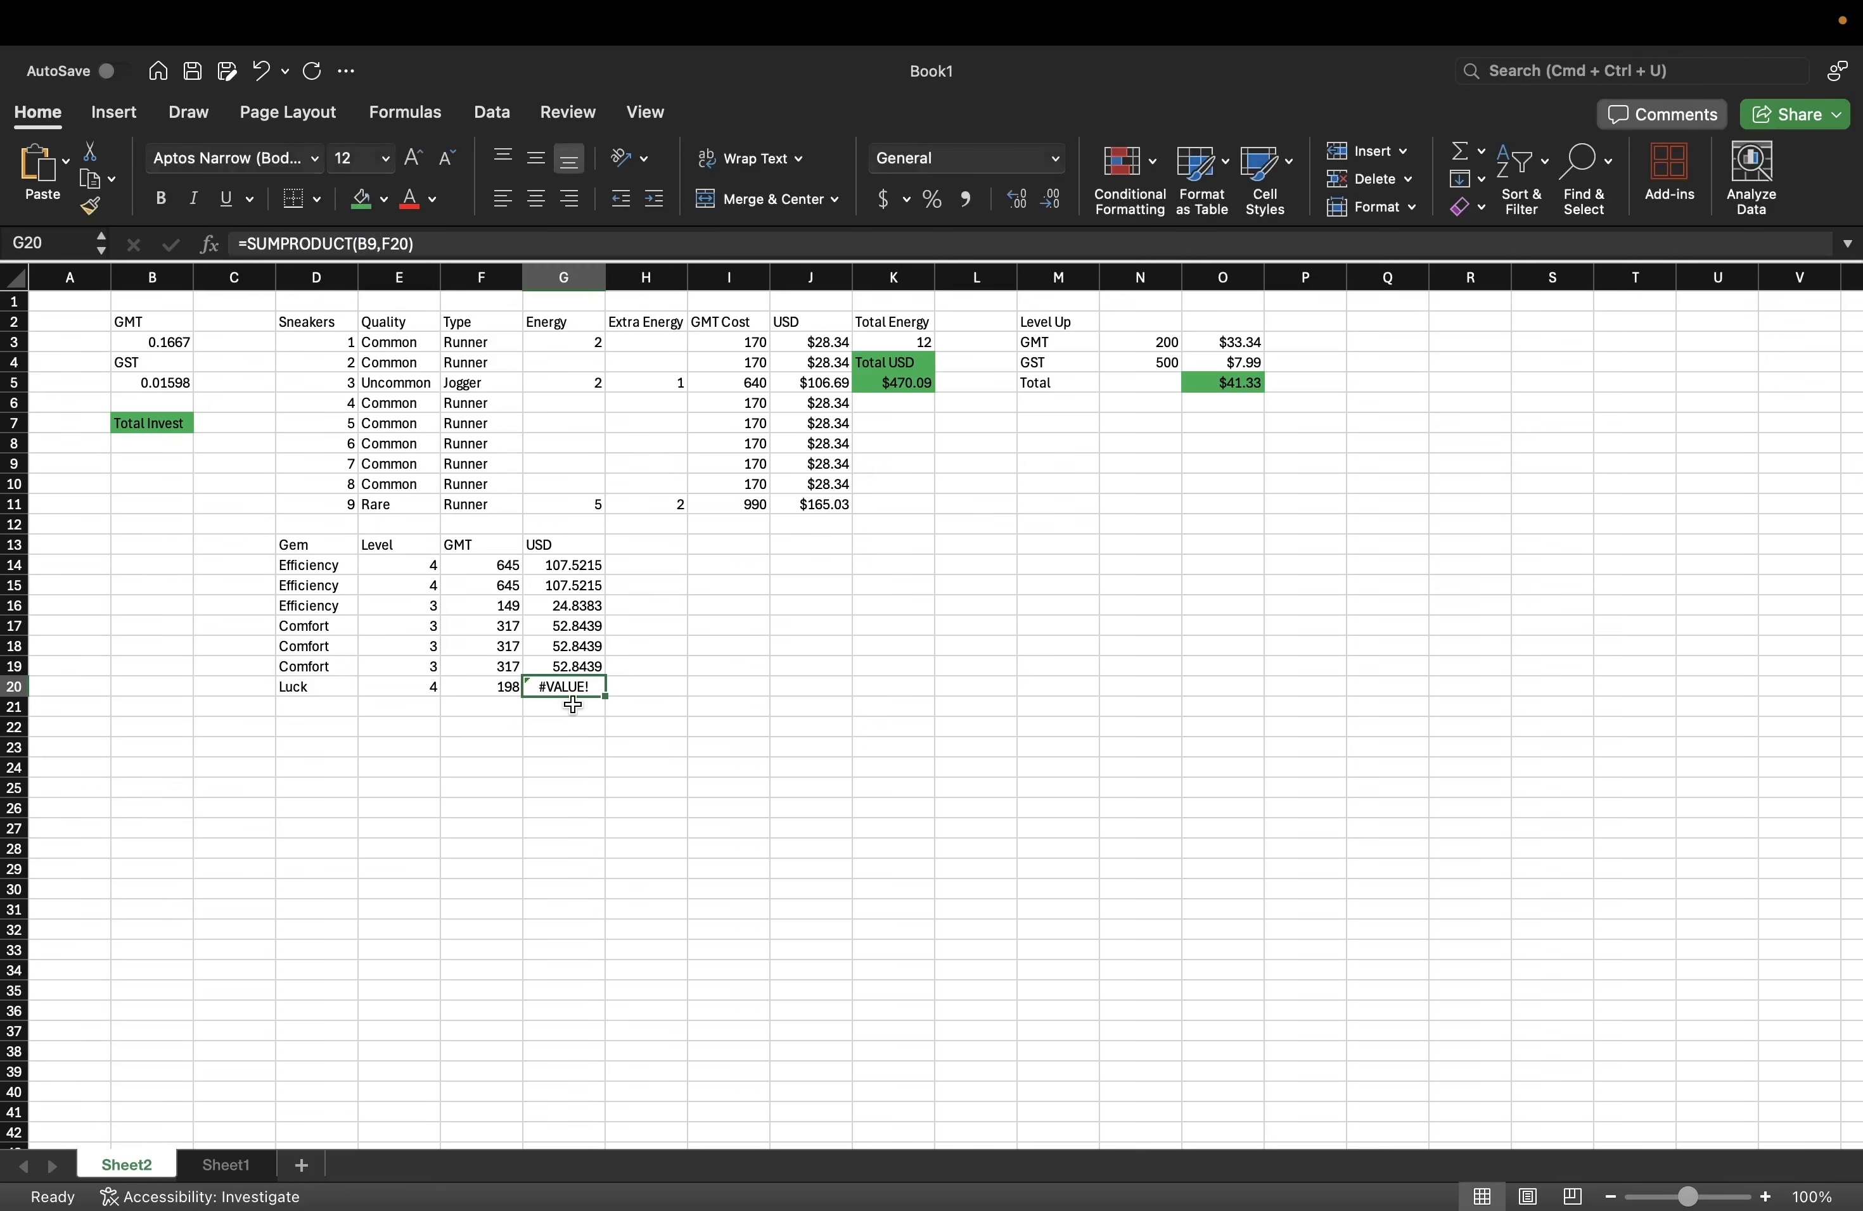
{"action": "left_click", "coordinate": [378, 243]}
{"action": "key", "text": "BackSpace"}
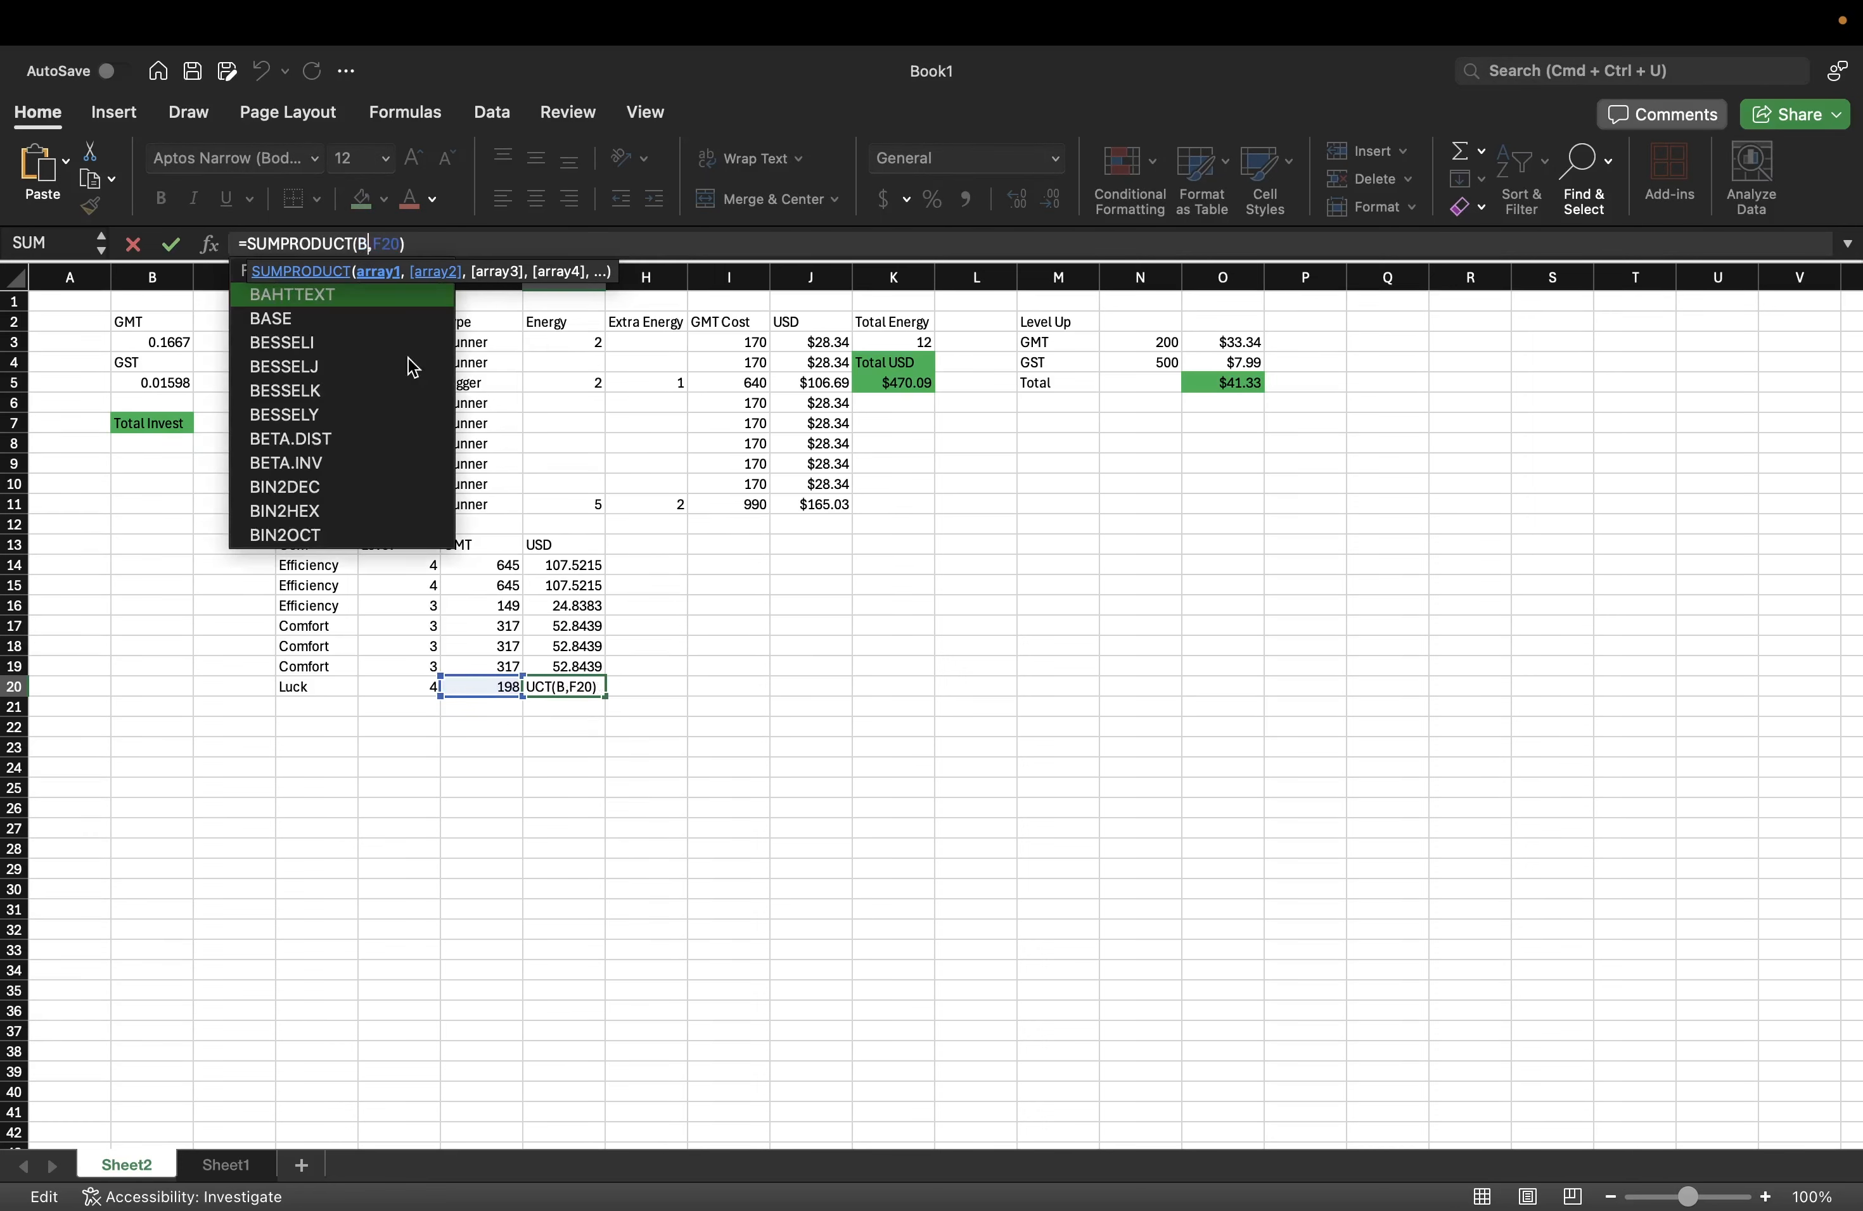
{"action": "type", "text": "3"}
{"action": "key", "text": "Return"}
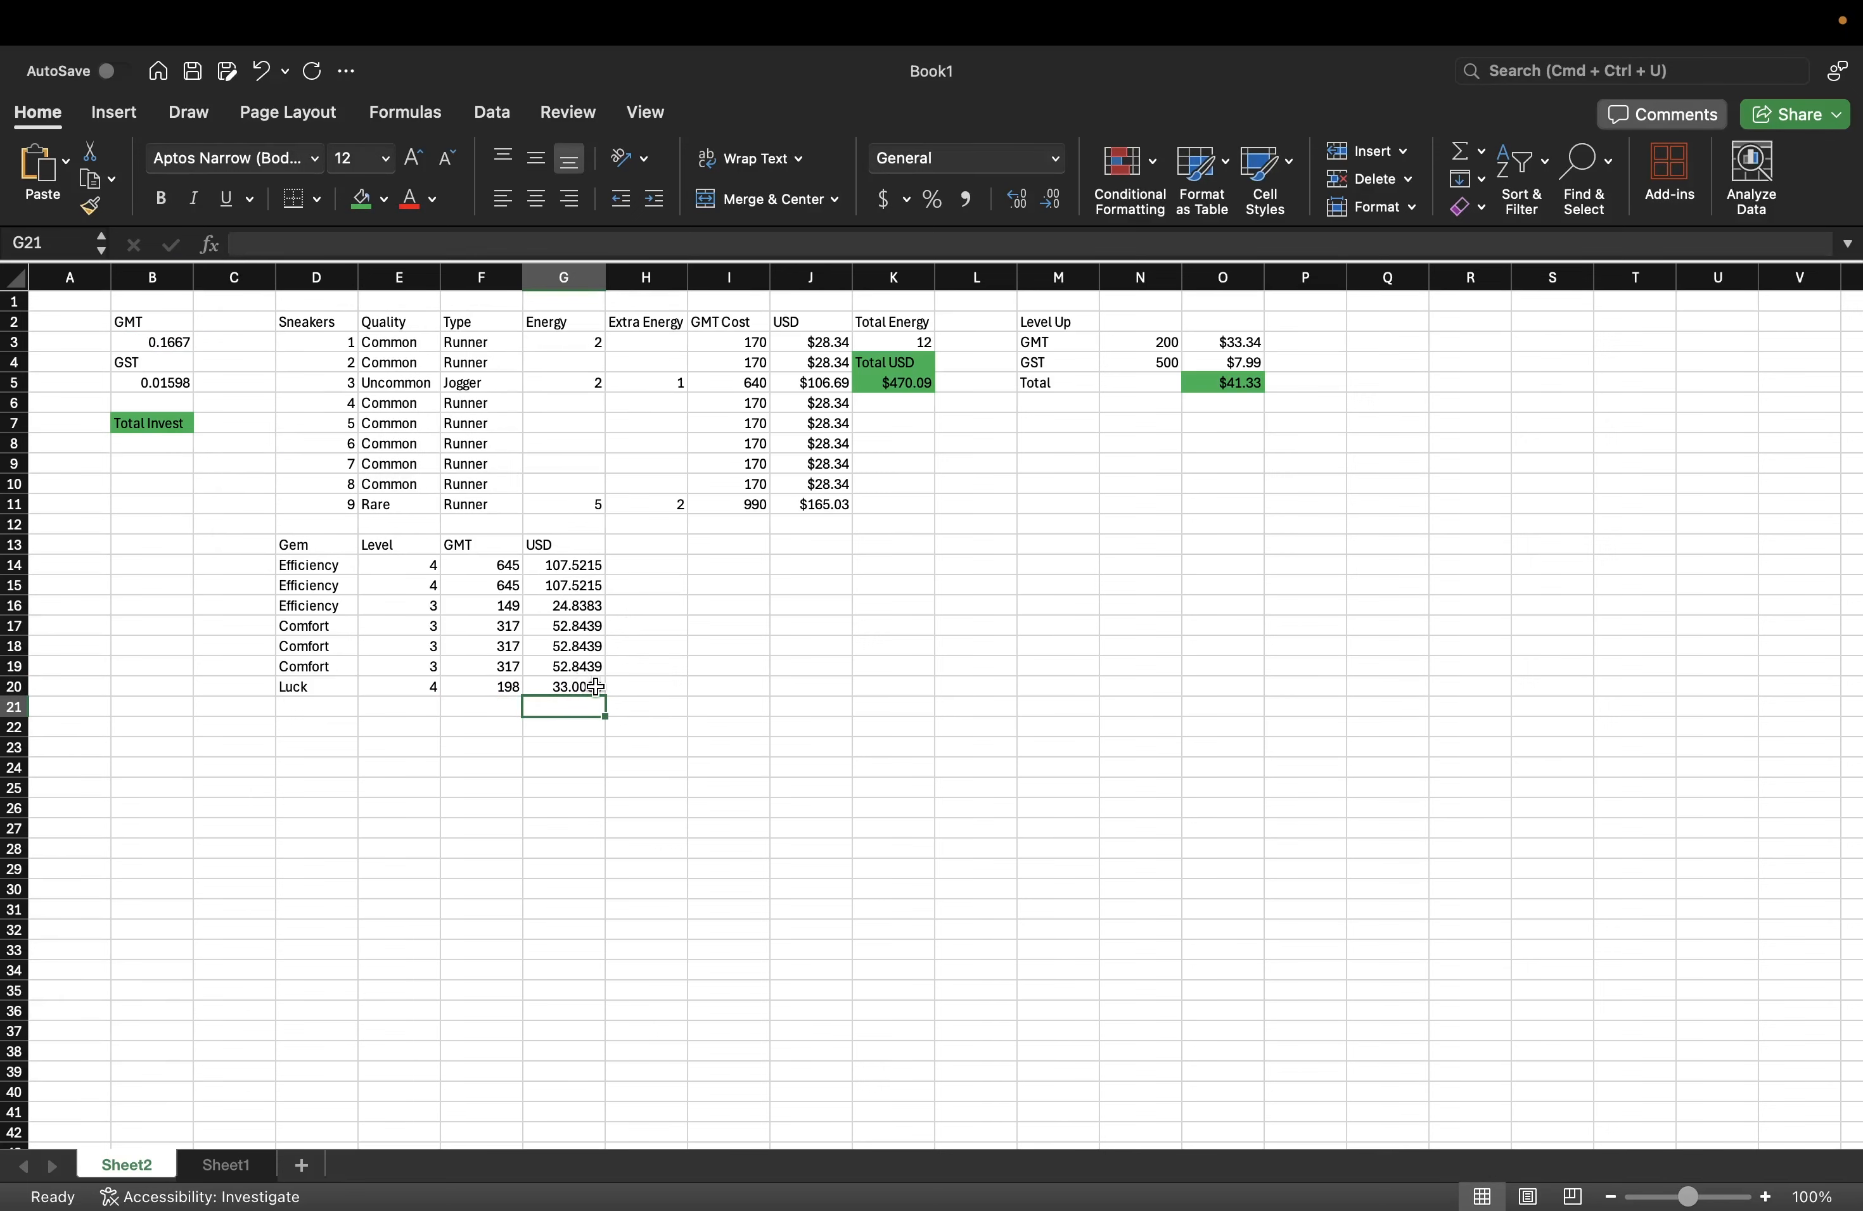
- Format the gem USD costs in G14:G20 as Currency with the $ symbol and two decimal places
{"action": "left_click_drag", "start_coordinate": [582, 681], "coordinate": [560, 567]}
{"action": "right_click", "coordinate": [559, 585]}
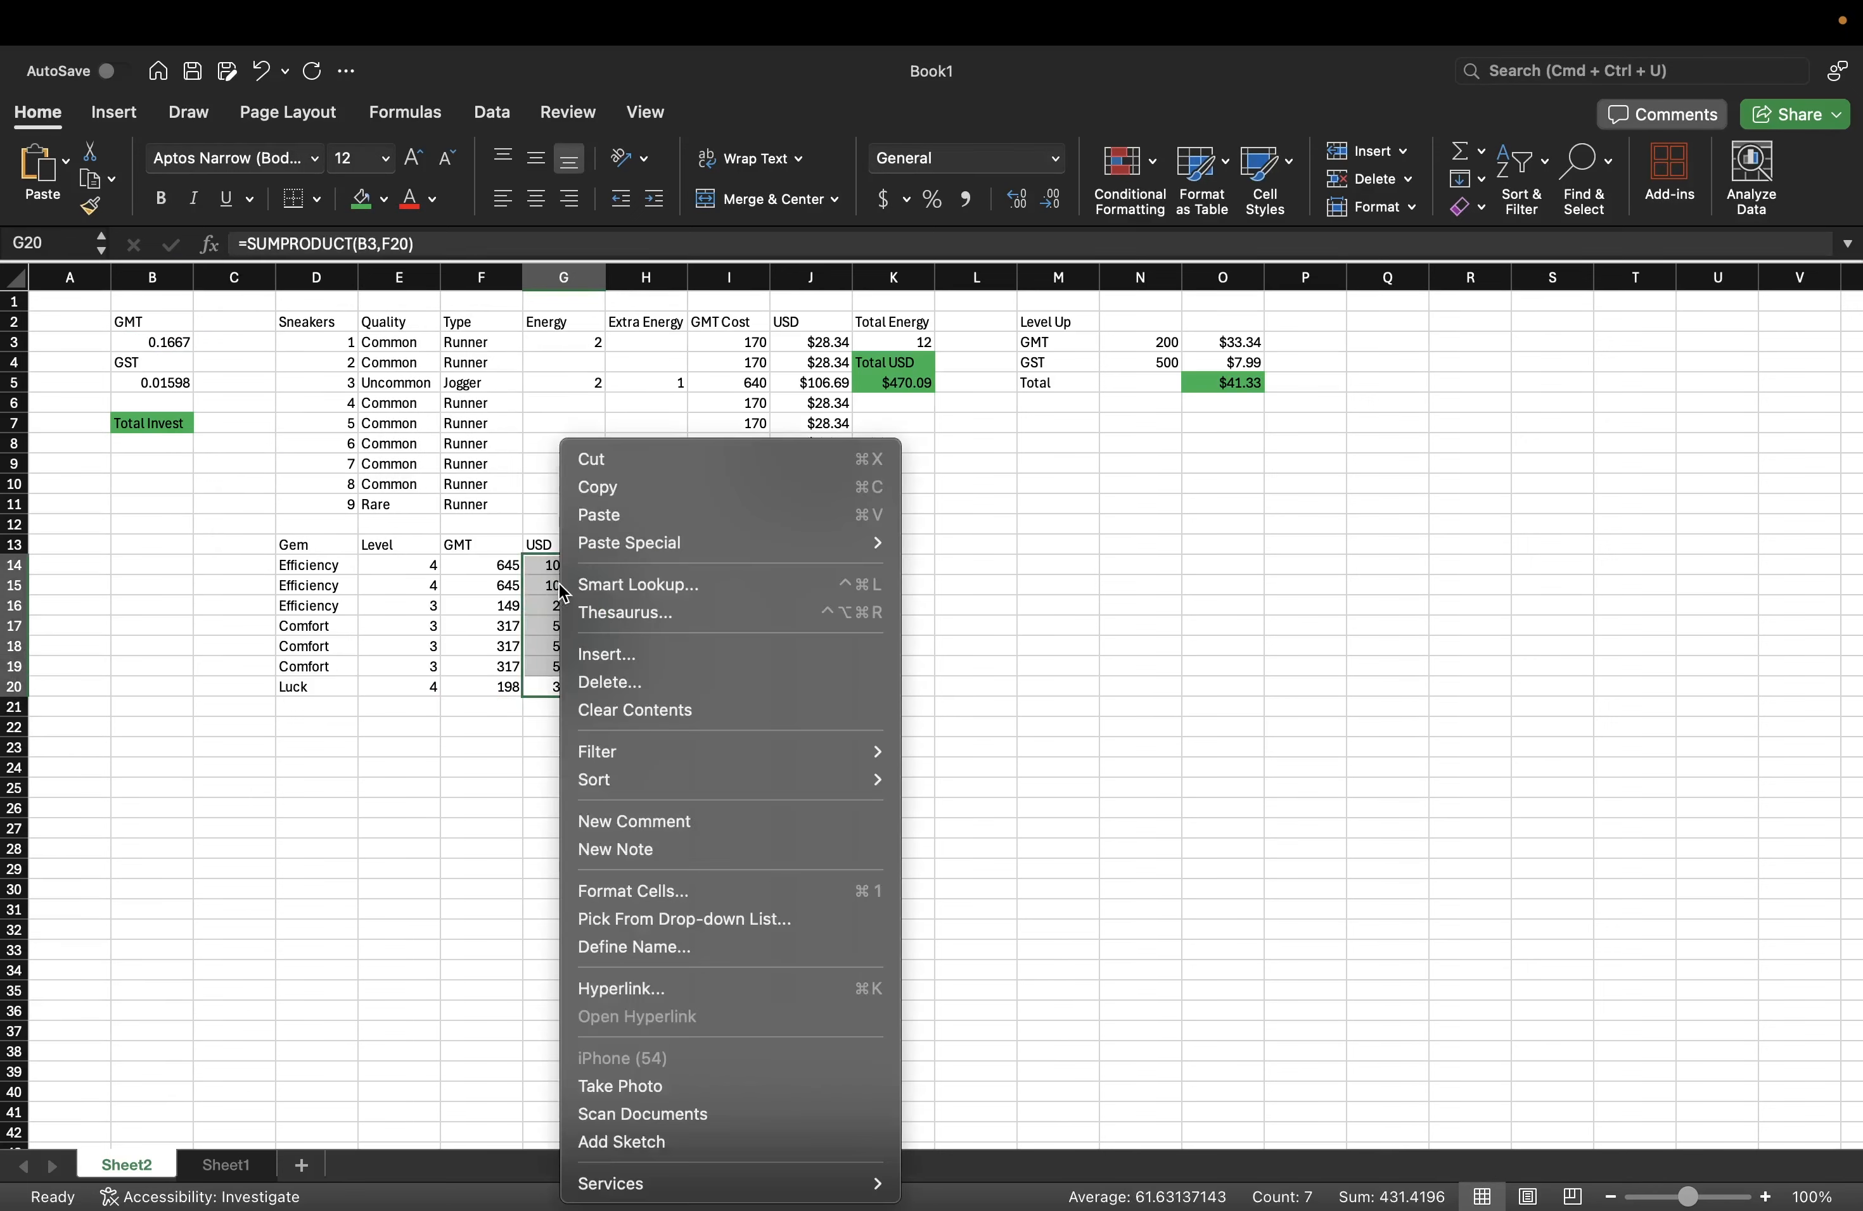
{"action": "left_click", "coordinate": [671, 893]}
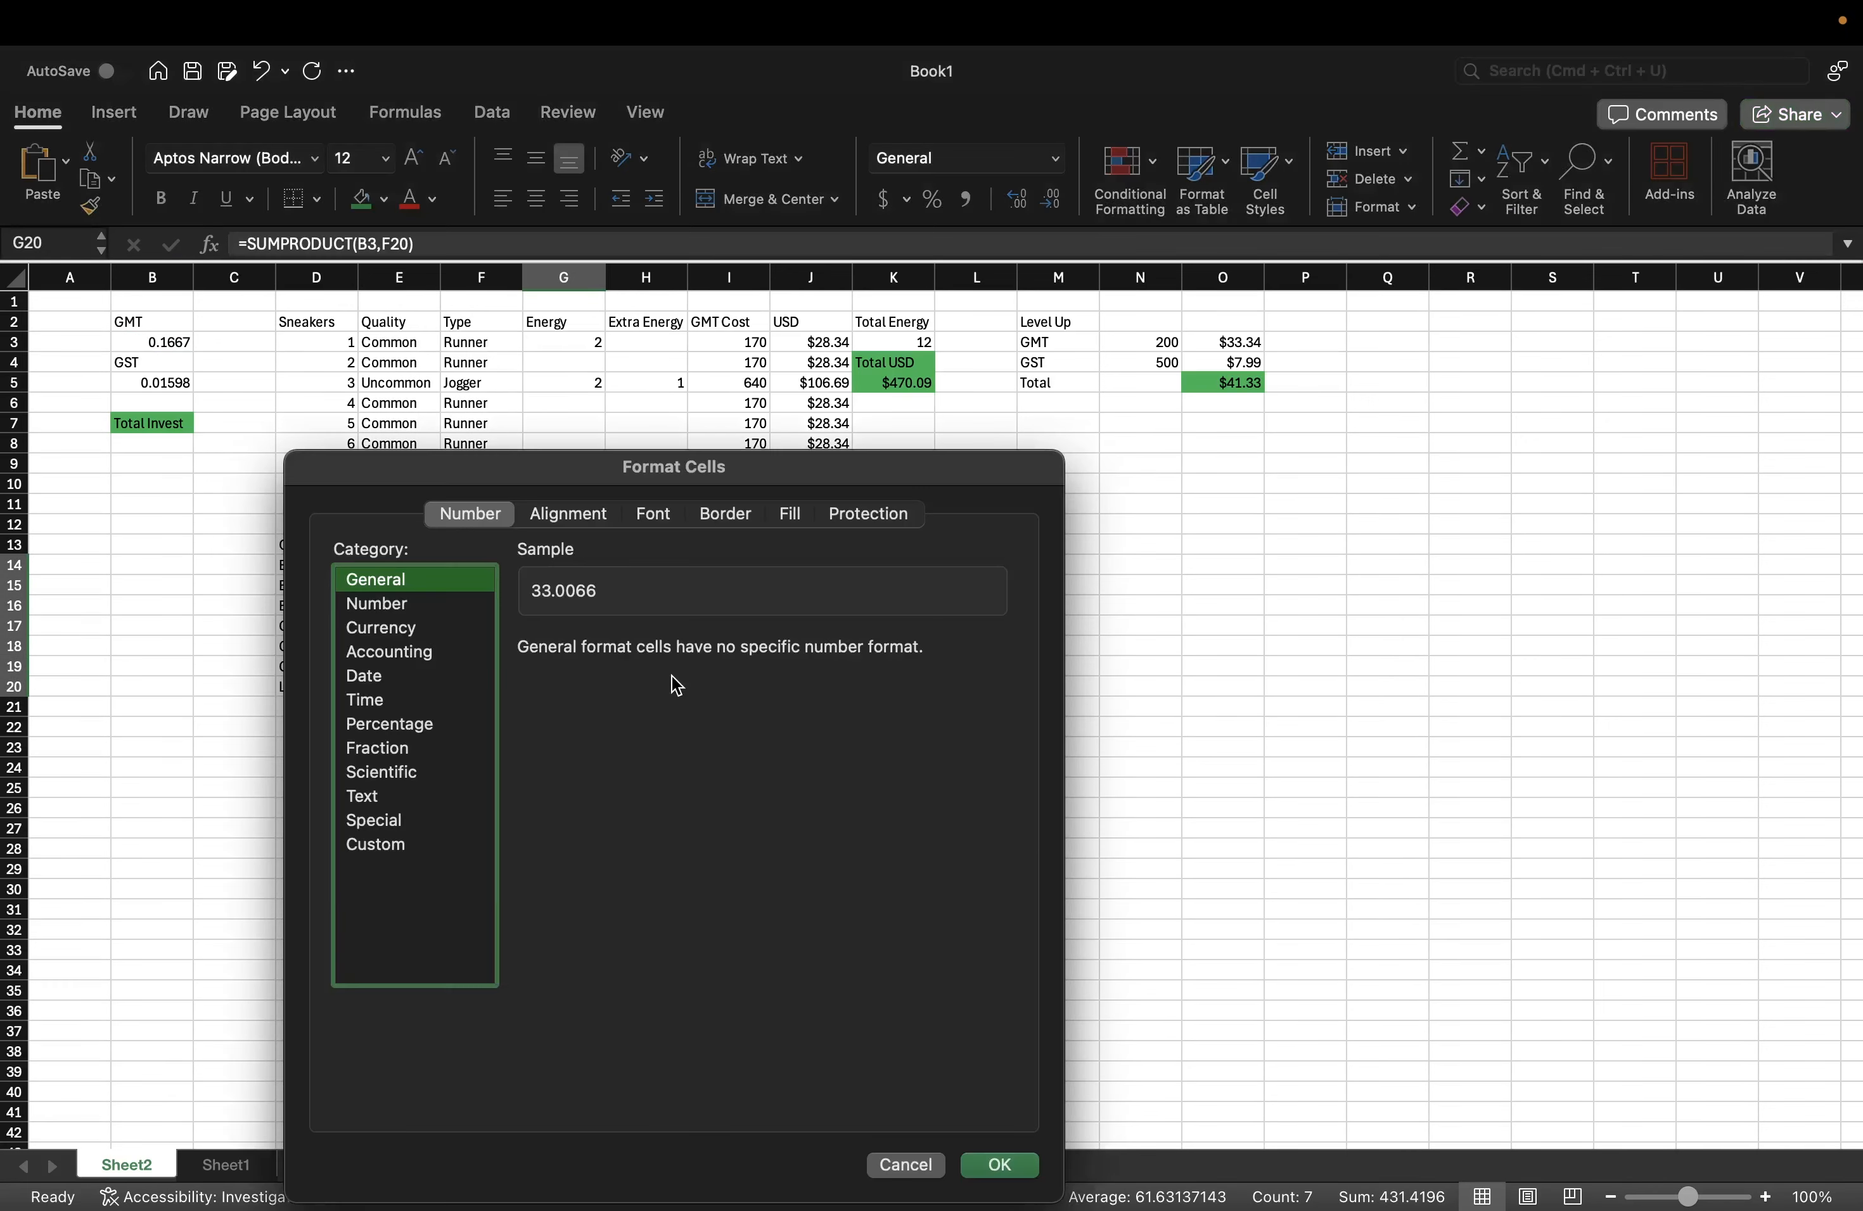
{"action": "left_click", "coordinate": [446, 623]}
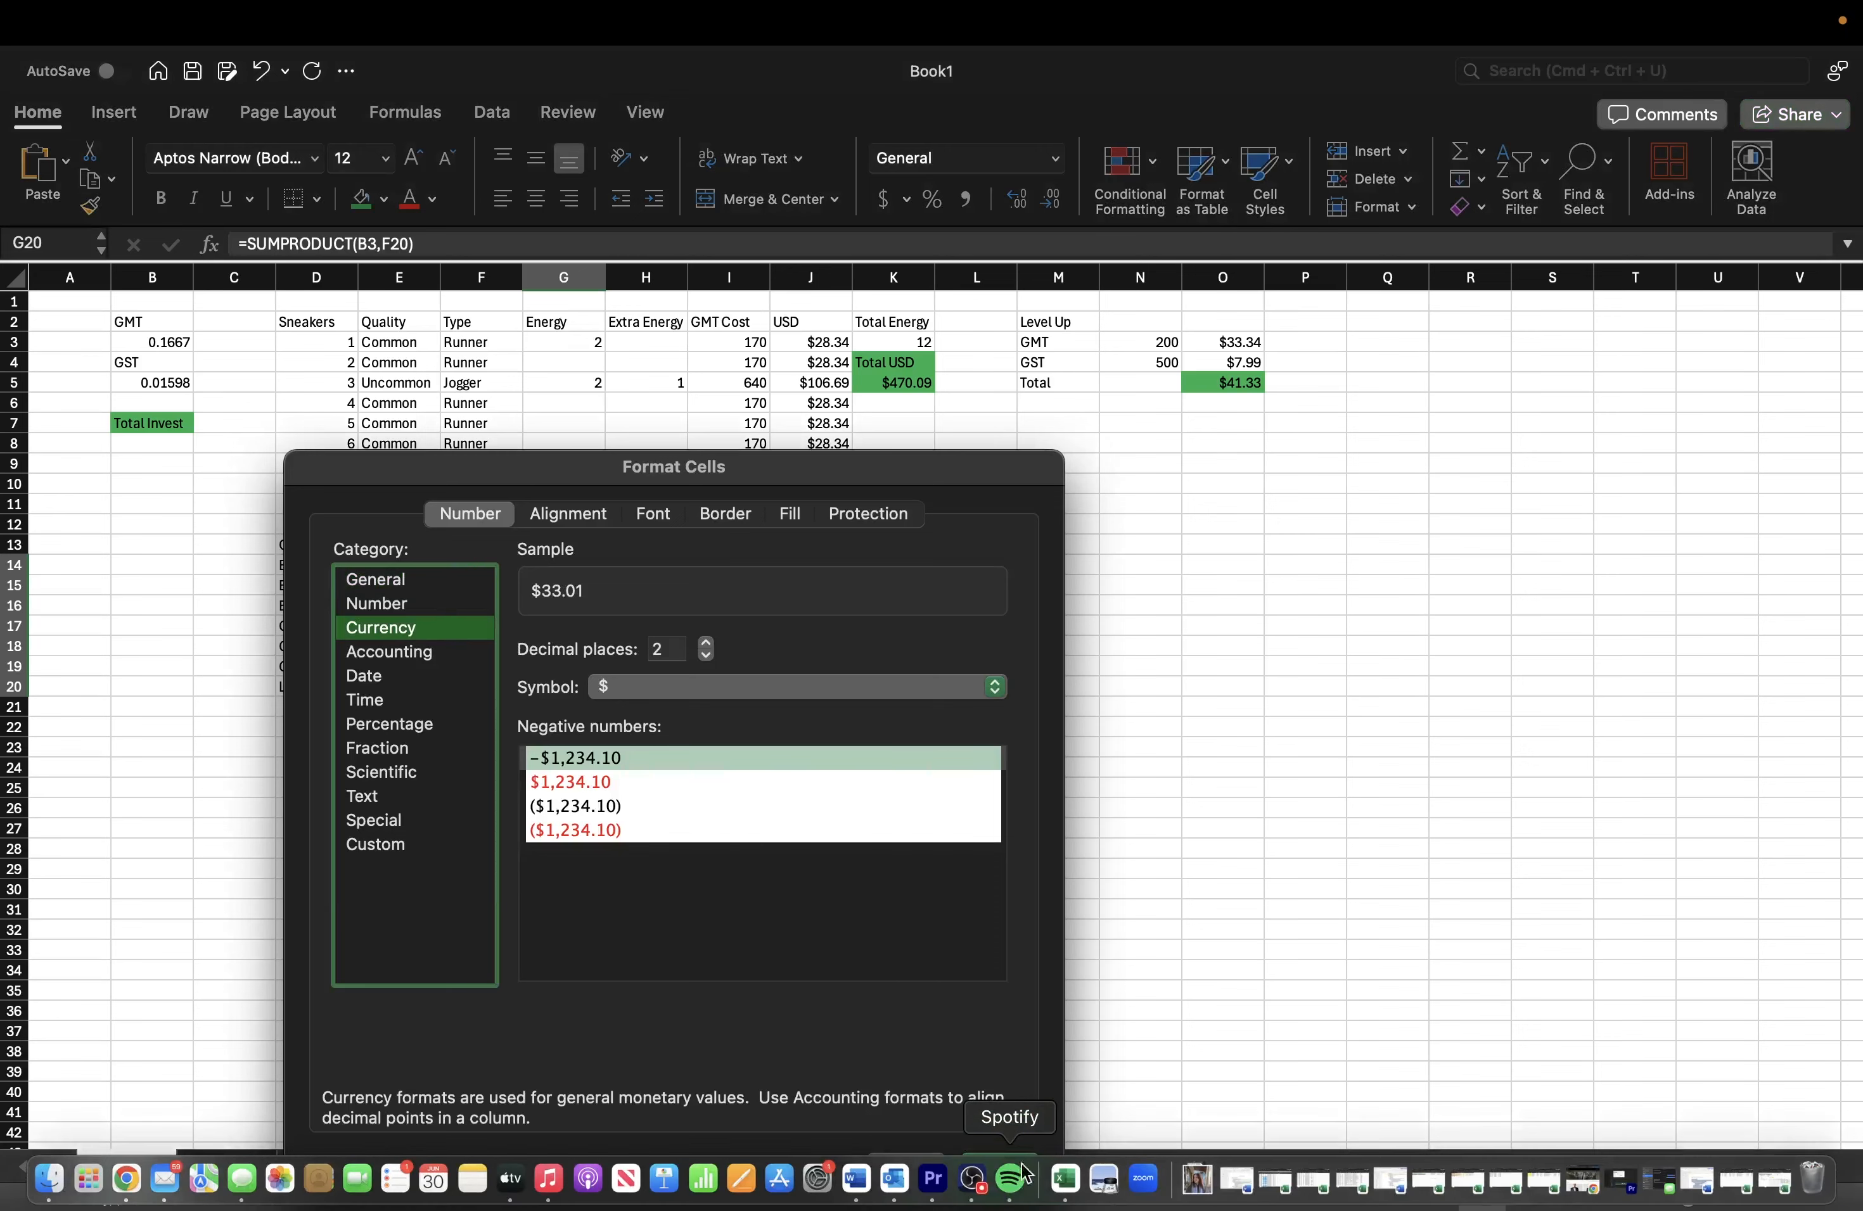
{"action": "left_click", "coordinate": [997, 1165]}
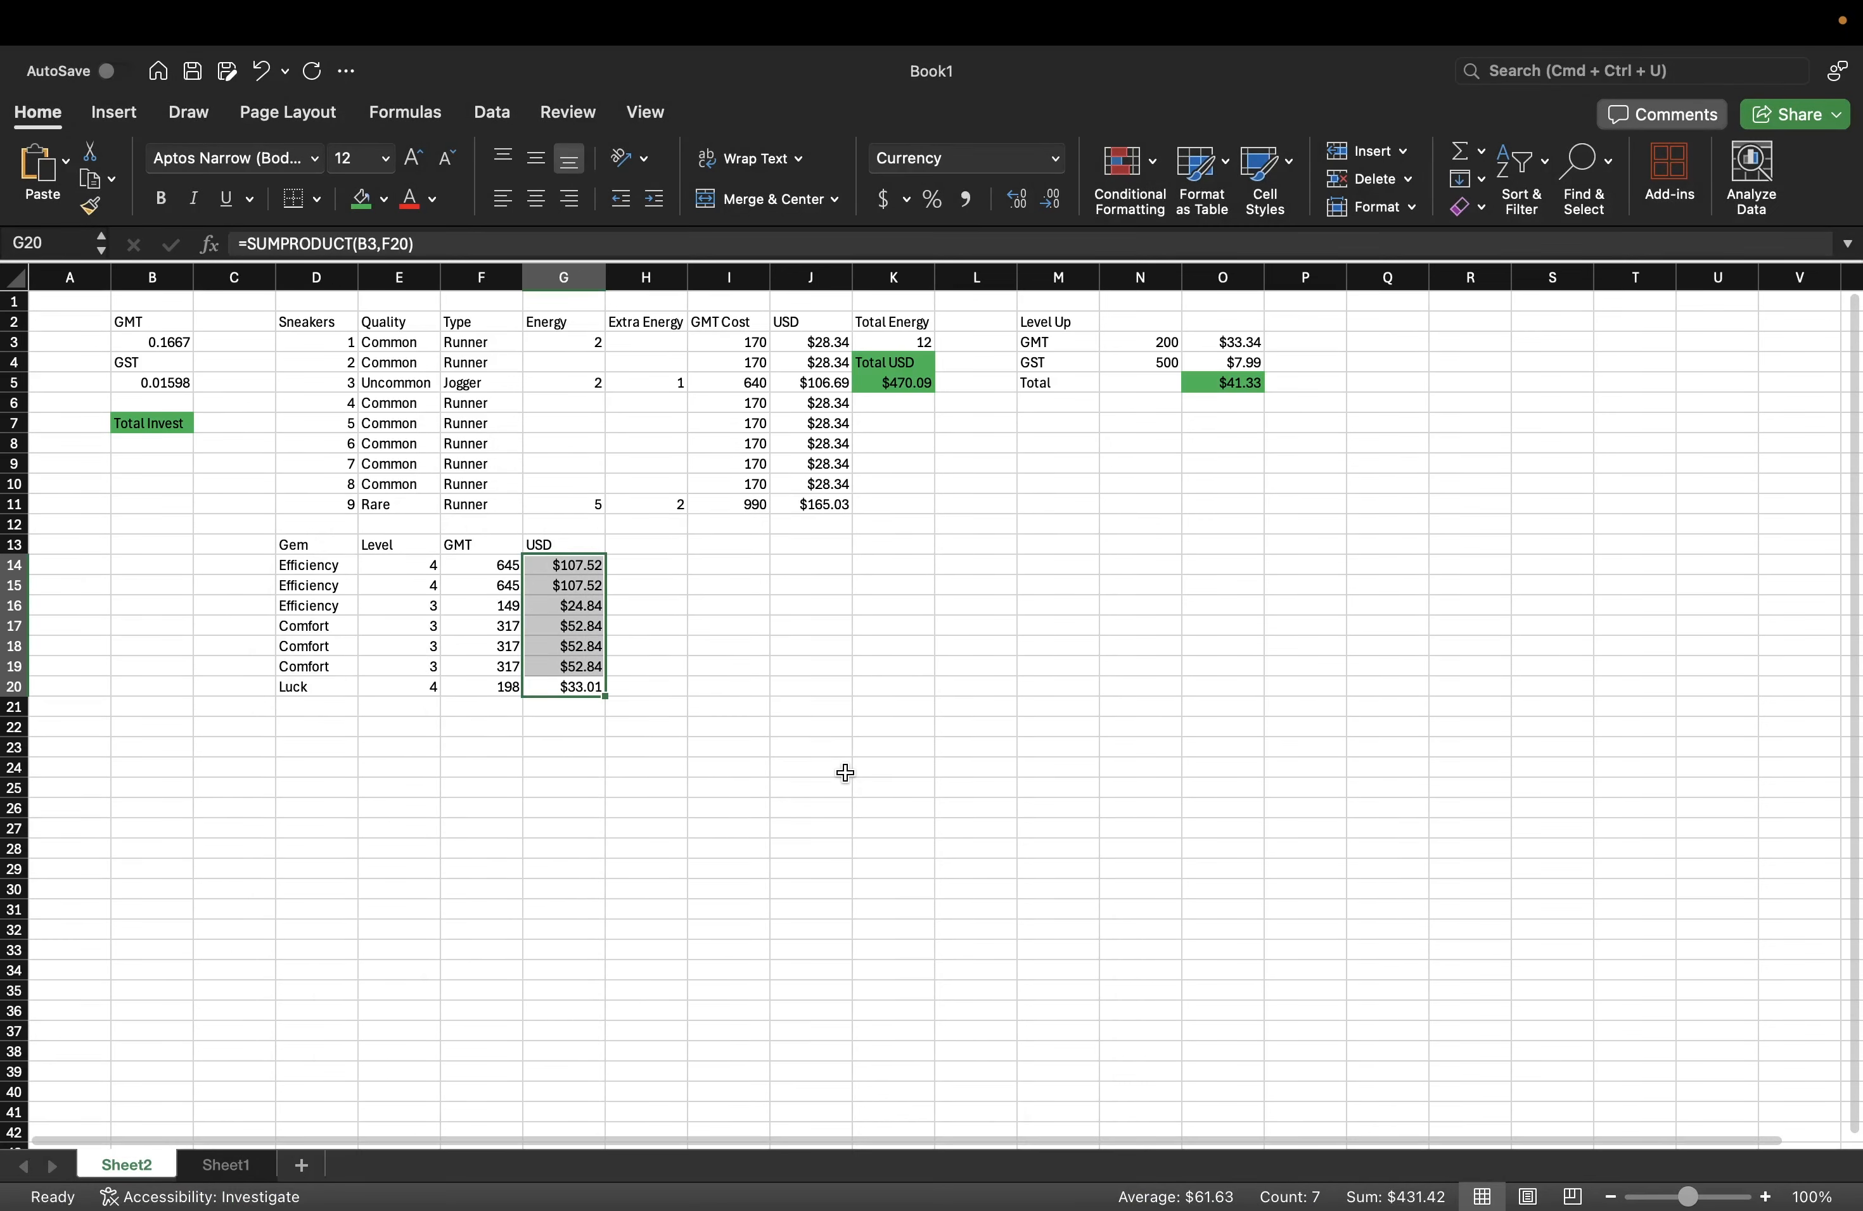
{"action": "left_click", "coordinate": [759, 759]}
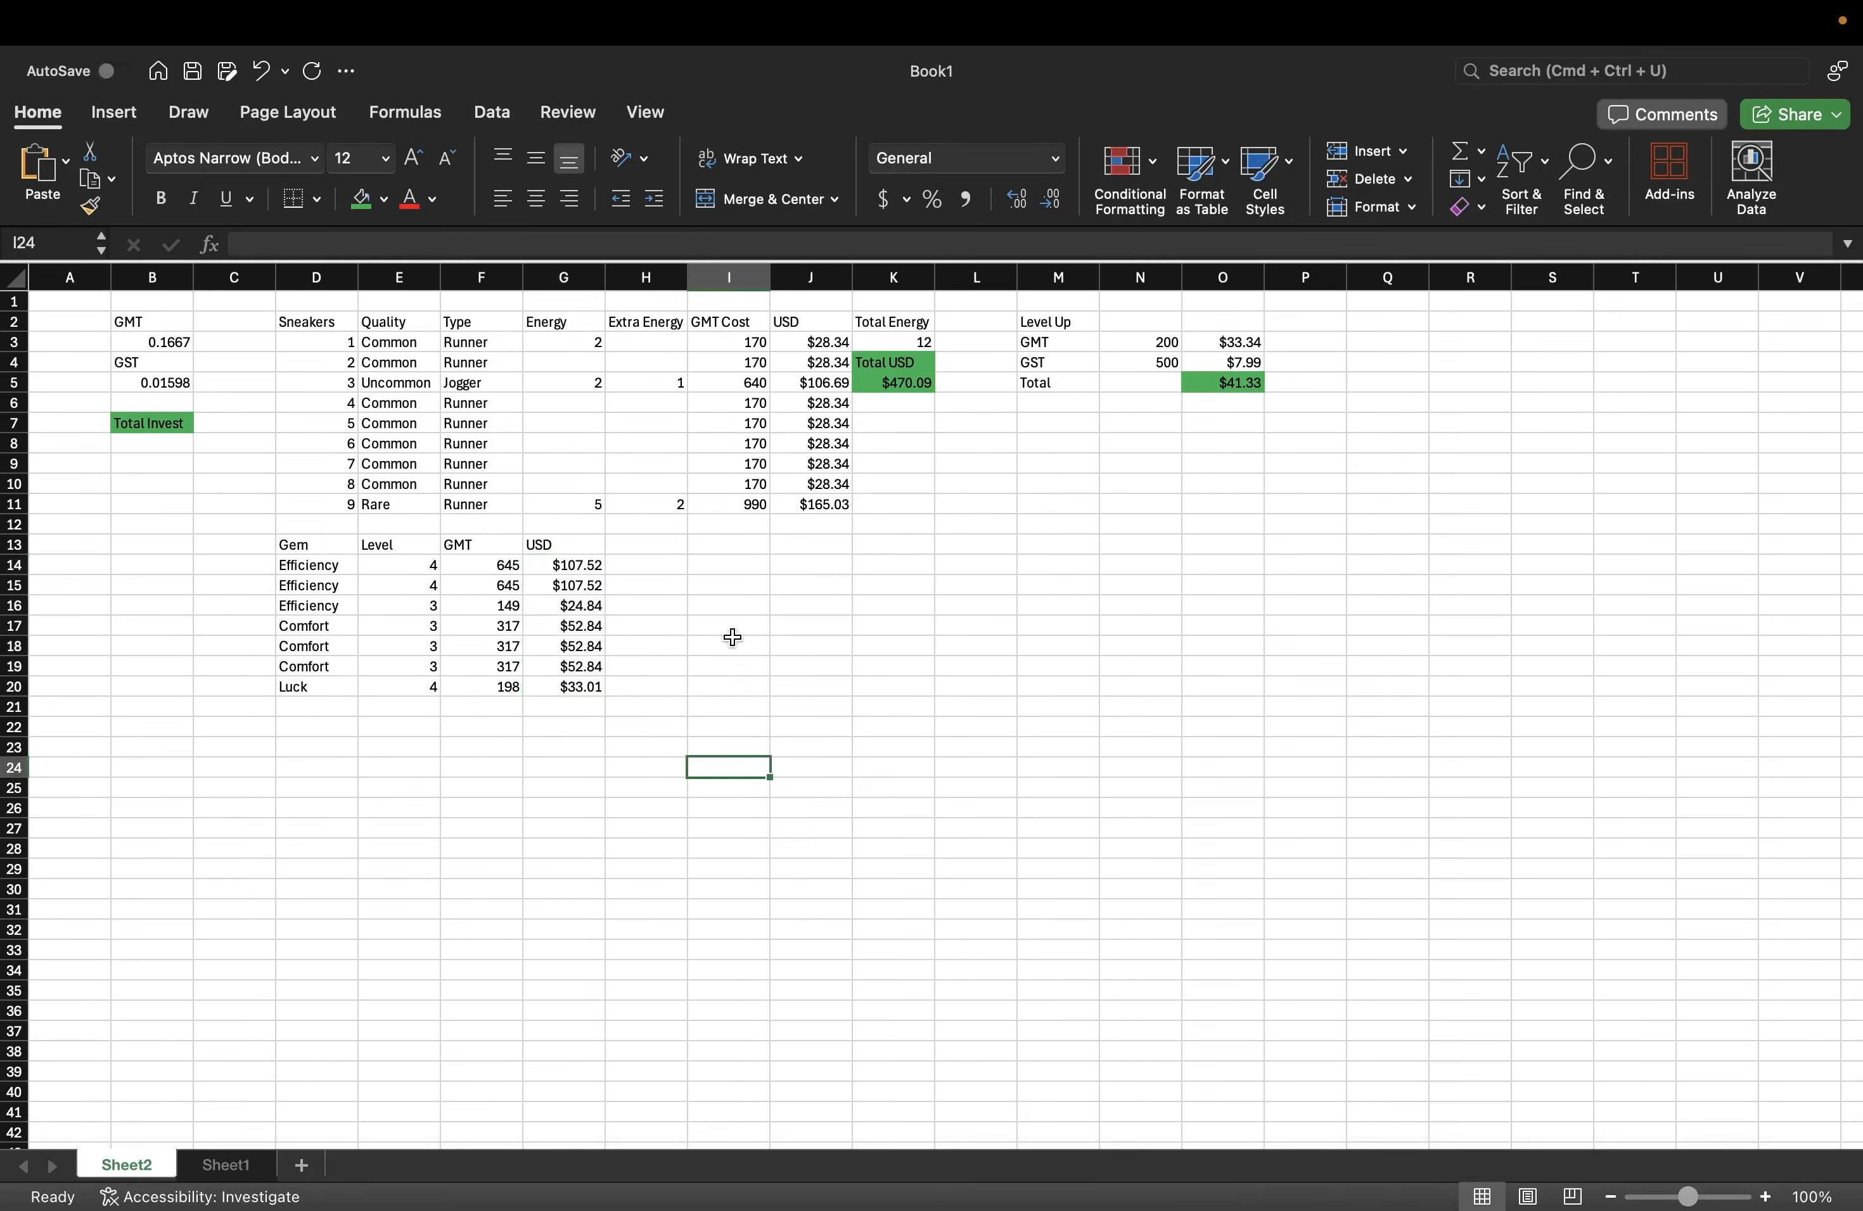
{"action": "left_click", "coordinate": [330, 703]}
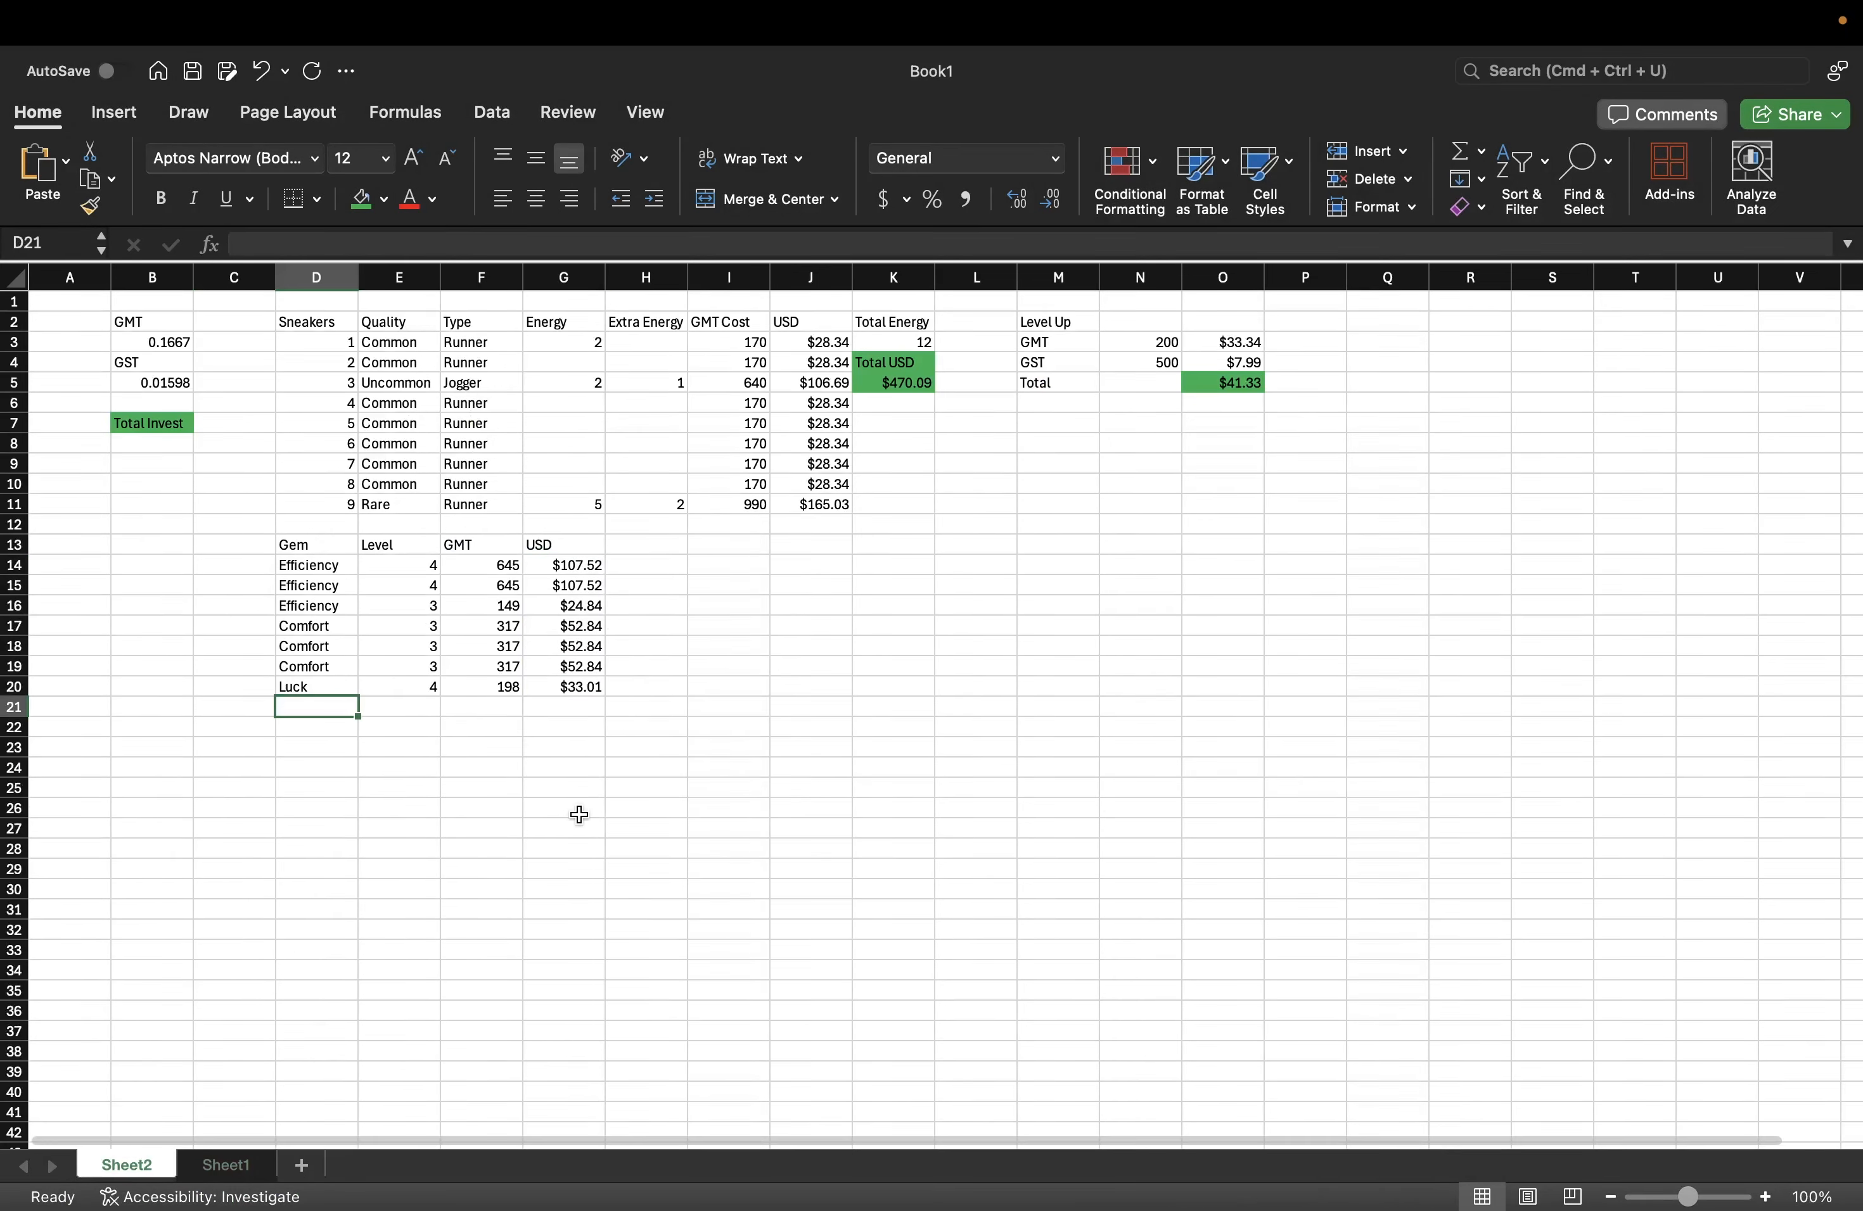
- Add the header "Total" in H13, beside the gem table's USD header
{"action": "left_click", "coordinate": [659, 544]}
{"action": "double_click", "coordinate": [659, 545]}
{"action": "type", "text": "tot"}
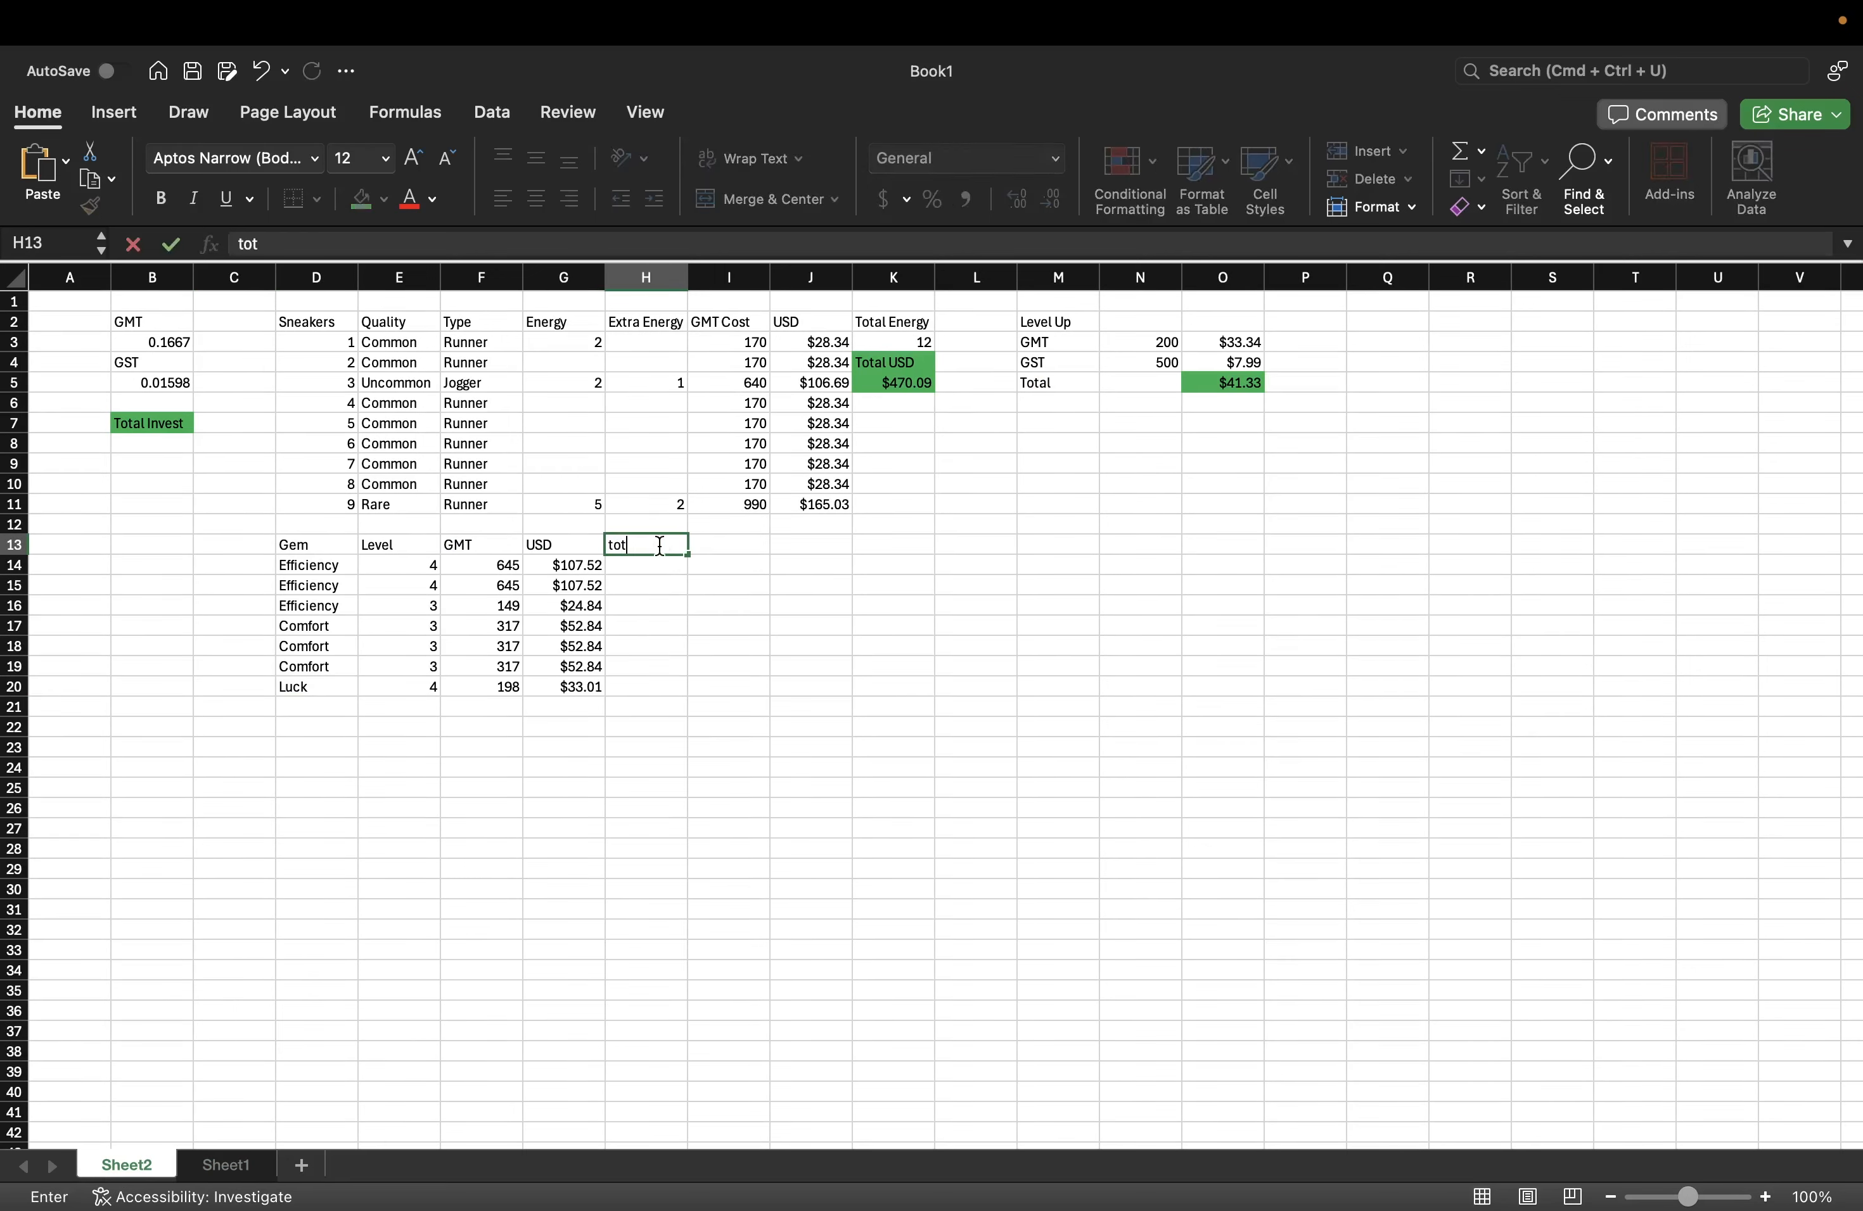
{"action": "key", "text": "BackSpace"}
{"action": "key", "text": "BackSpace"}
{"action": "key", "text": "BackSpace"}
{"action": "type", "text": "Total"}
{"action": "key", "text": "Return"}
- Total the gem USD costs in H14 with =SUM(G14:G20)
{"action": "type", "text": "=su"}
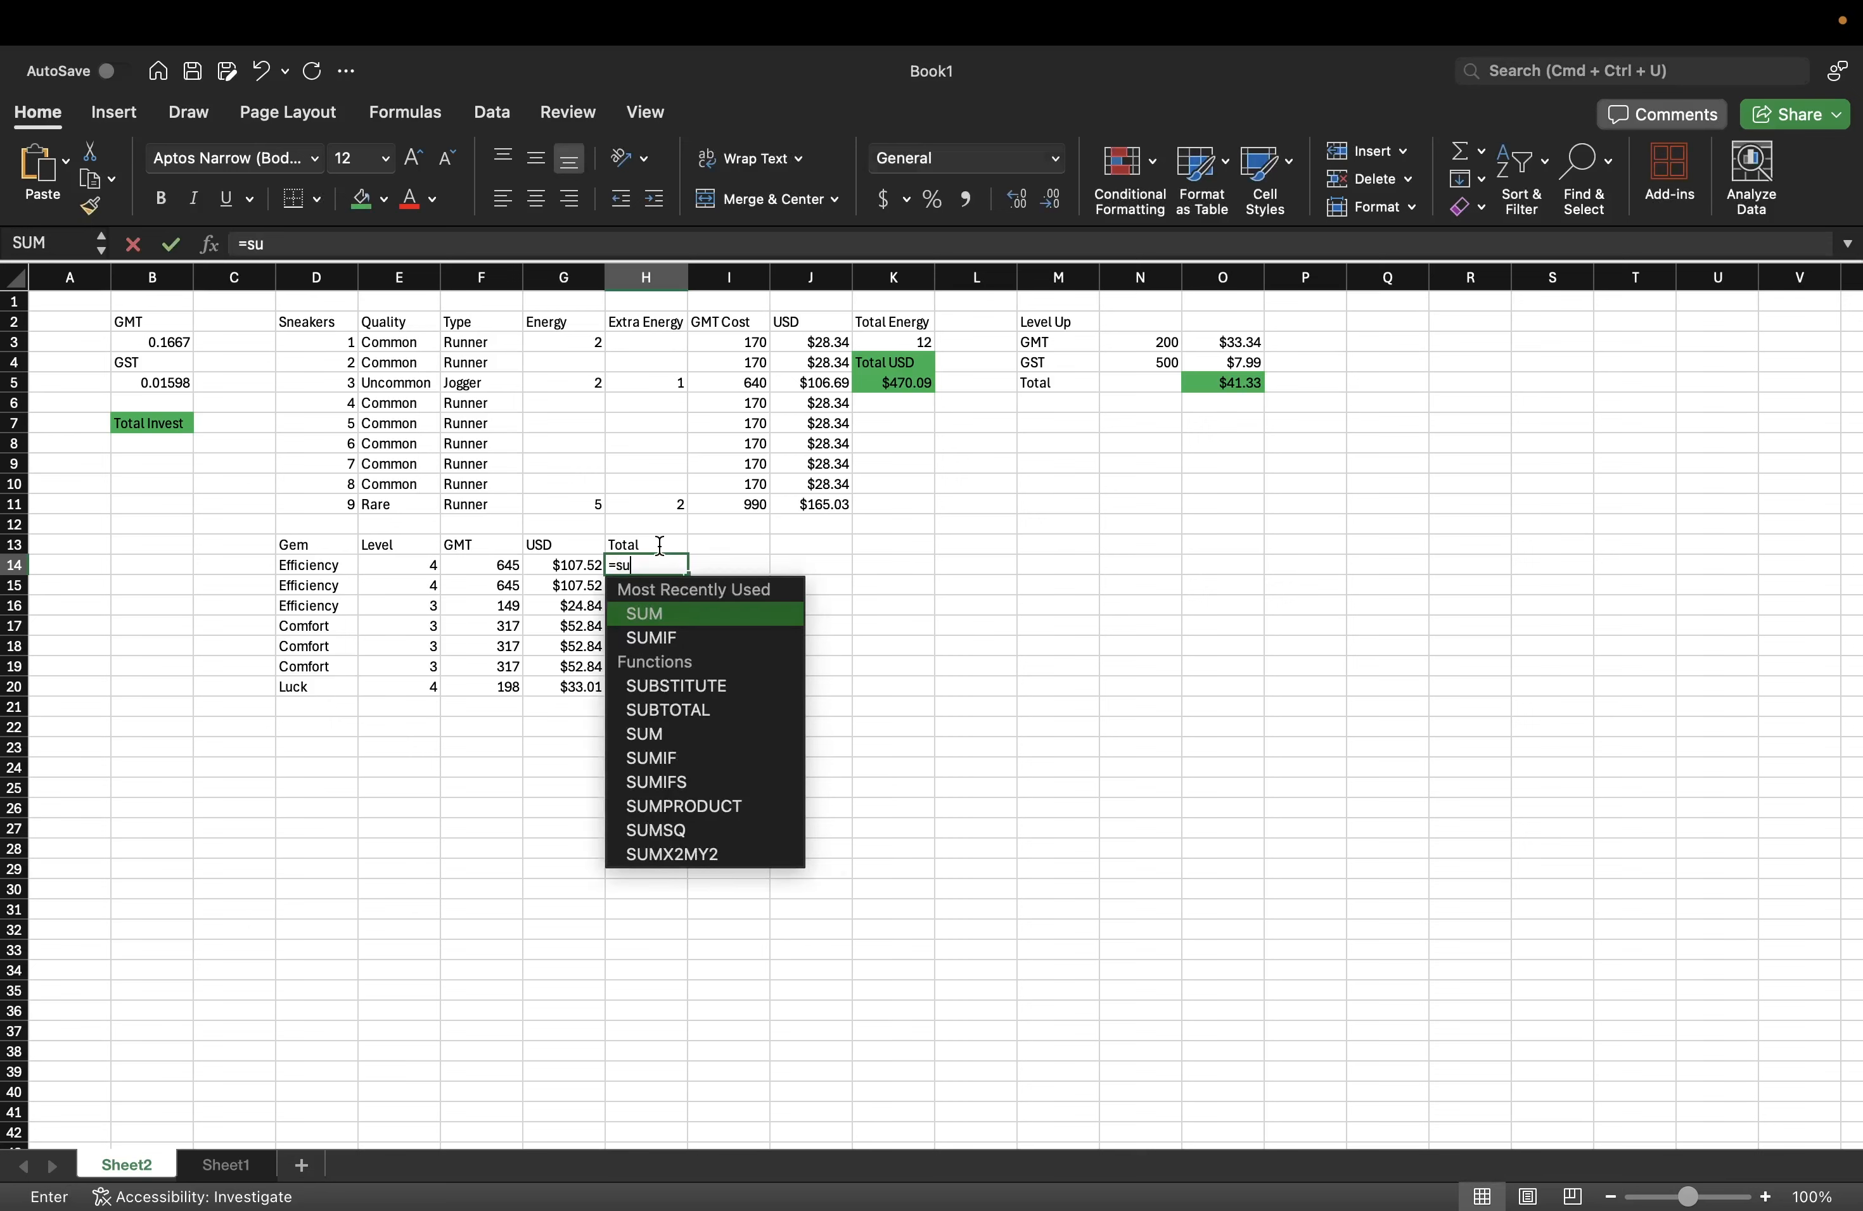
{"action": "double_click", "coordinate": [712, 613]}
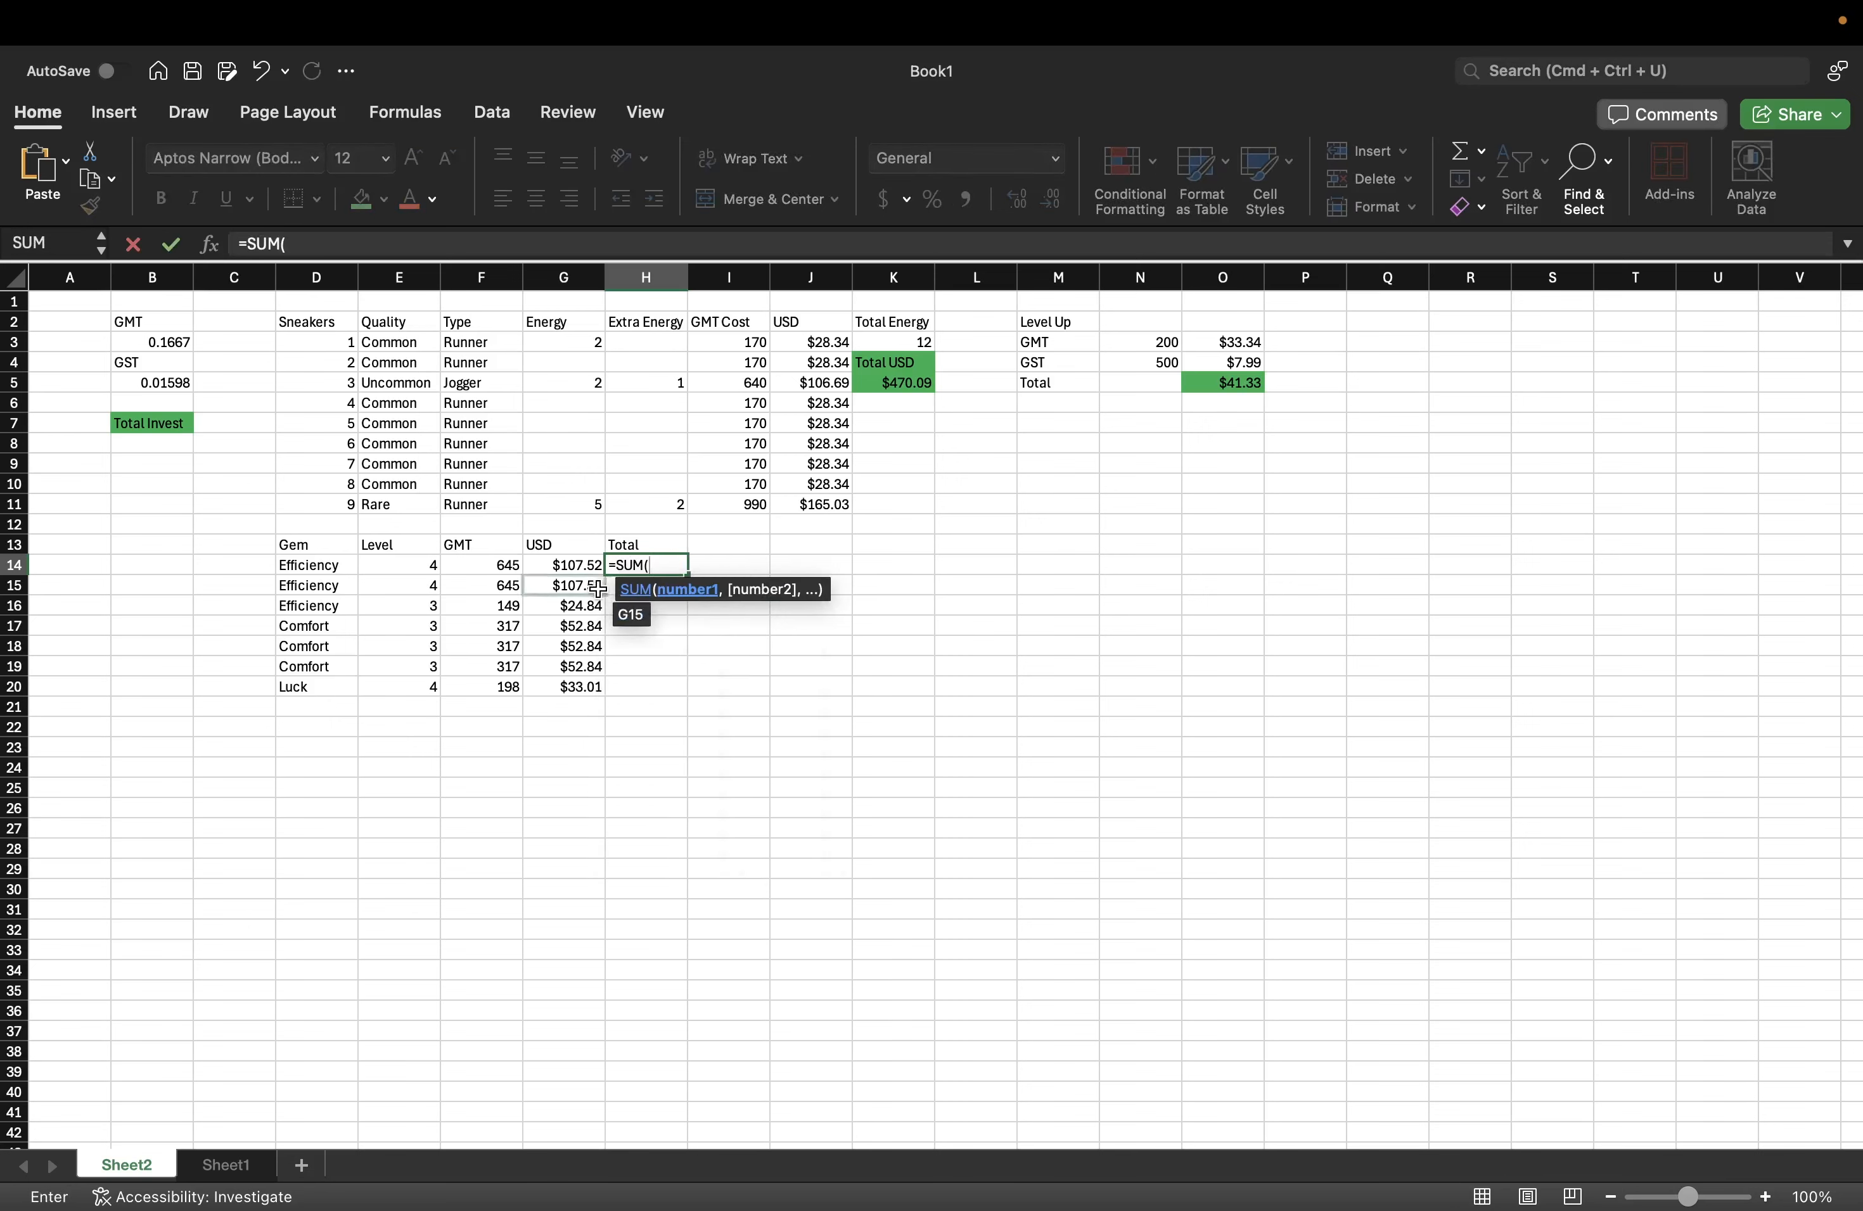
{"action": "left_click", "coordinate": [577, 565]}
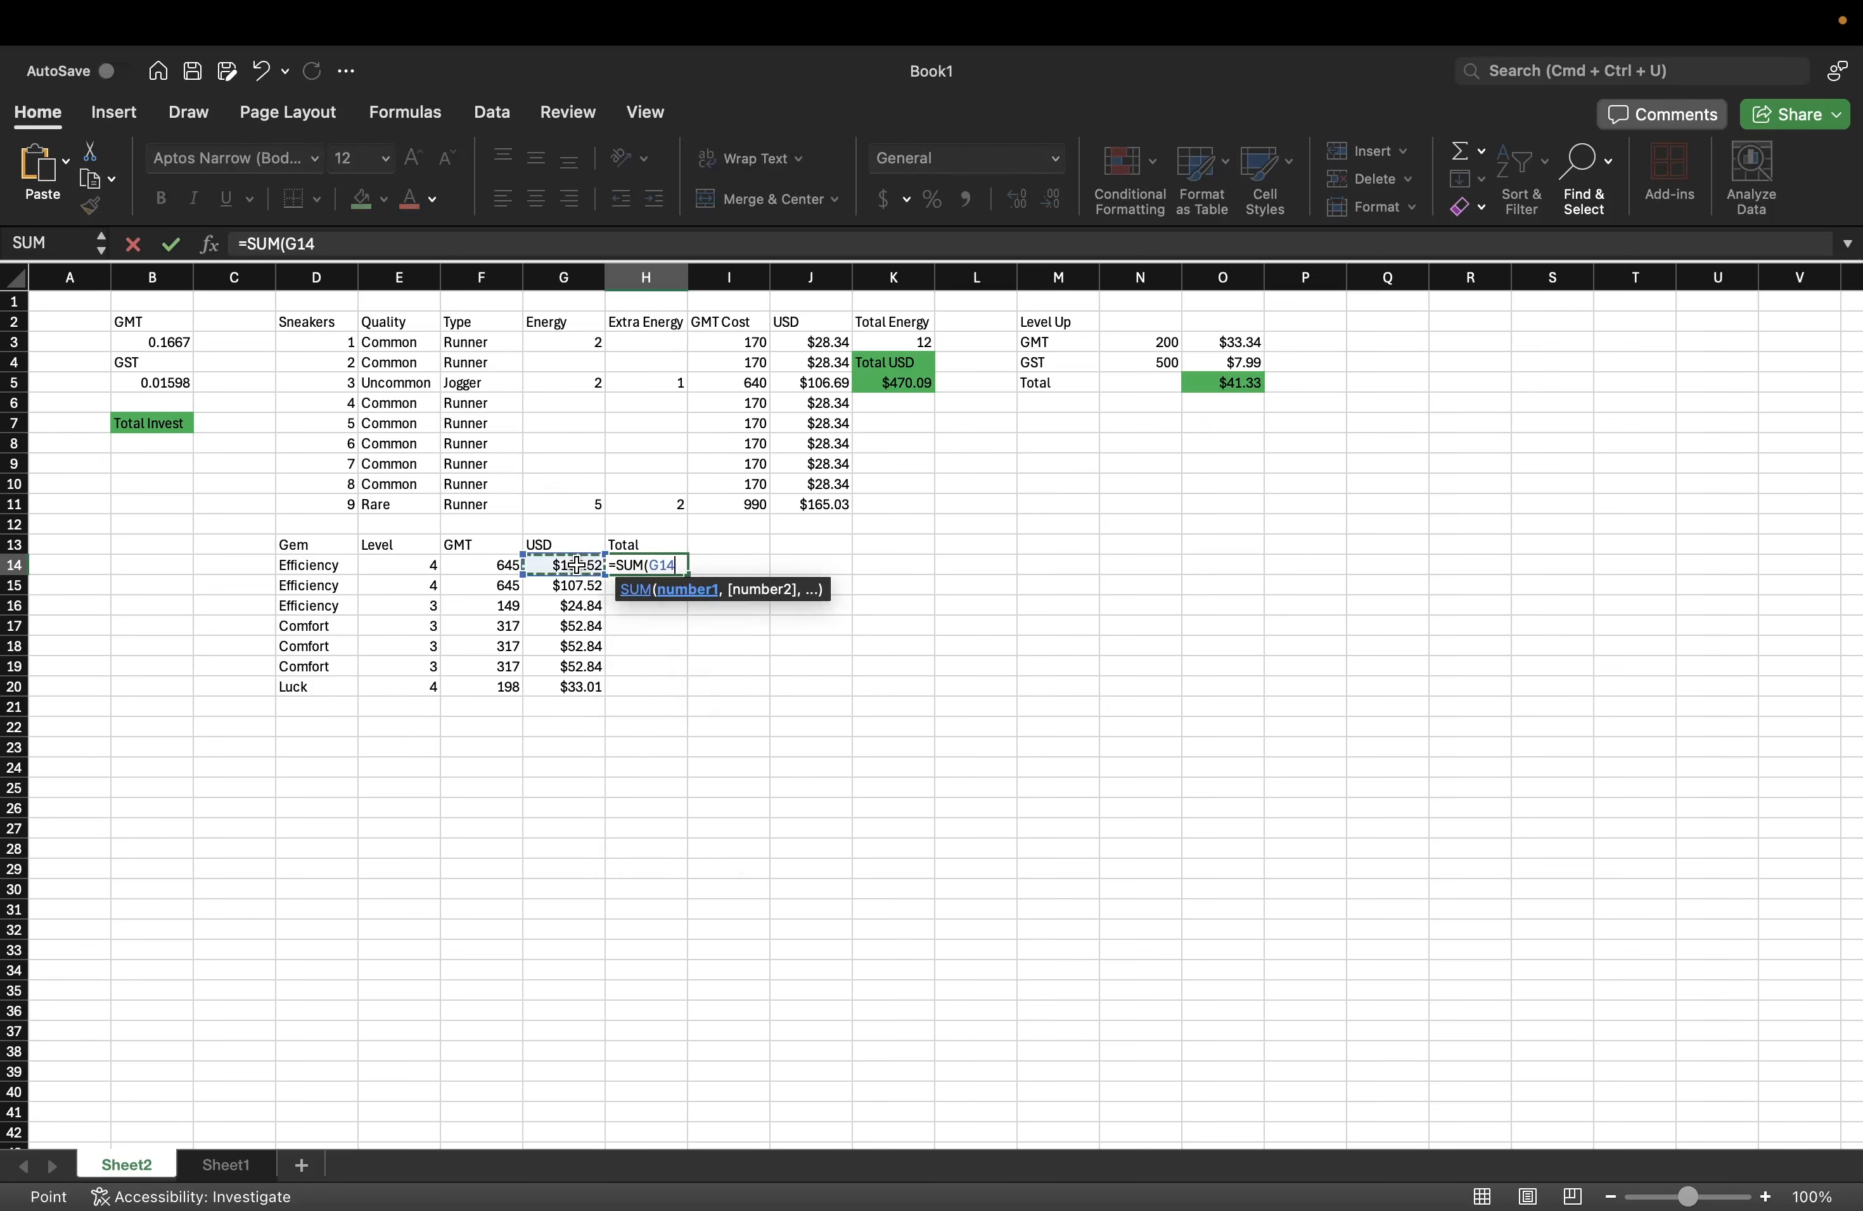
{"action": "type", "text": ":"}
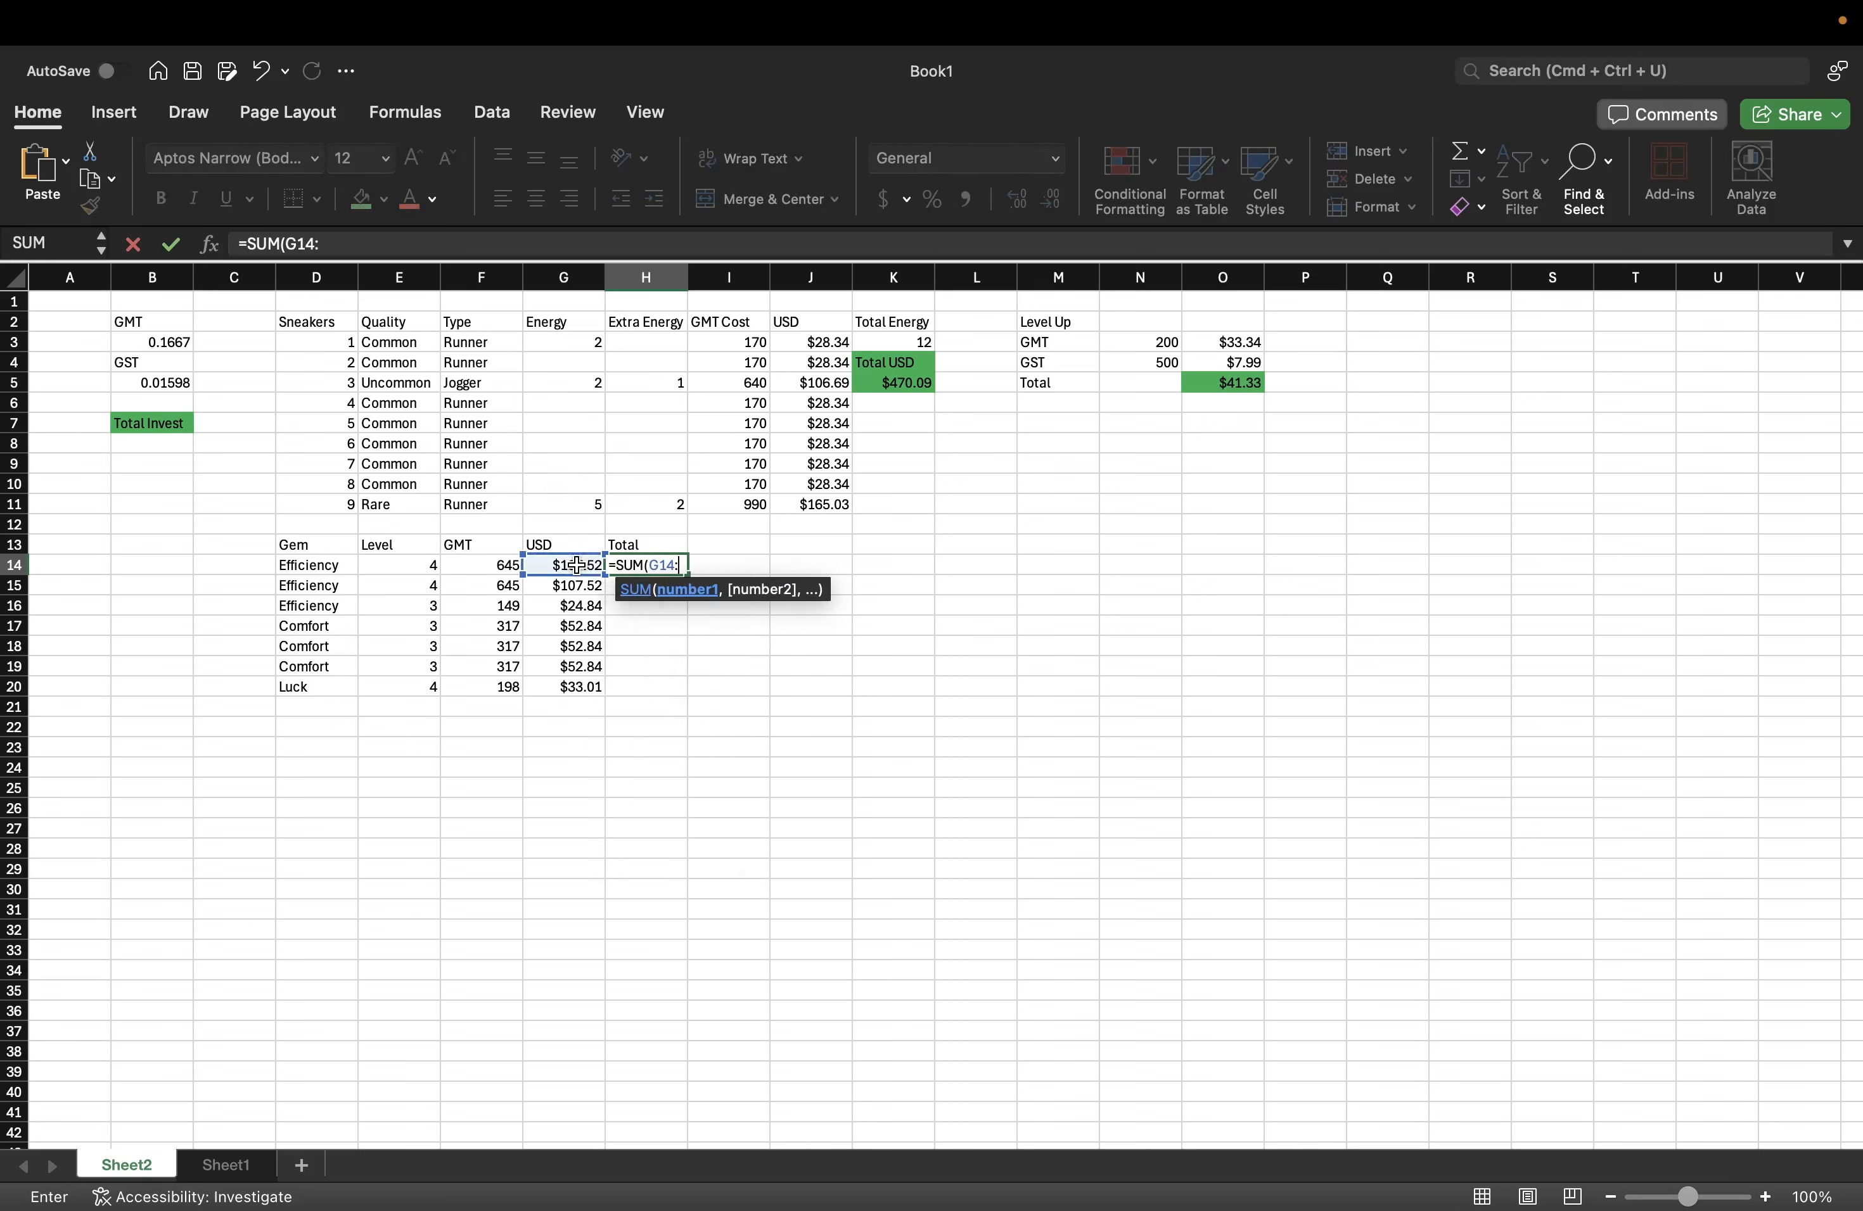
{"action": "left_click", "coordinate": [586, 686]}
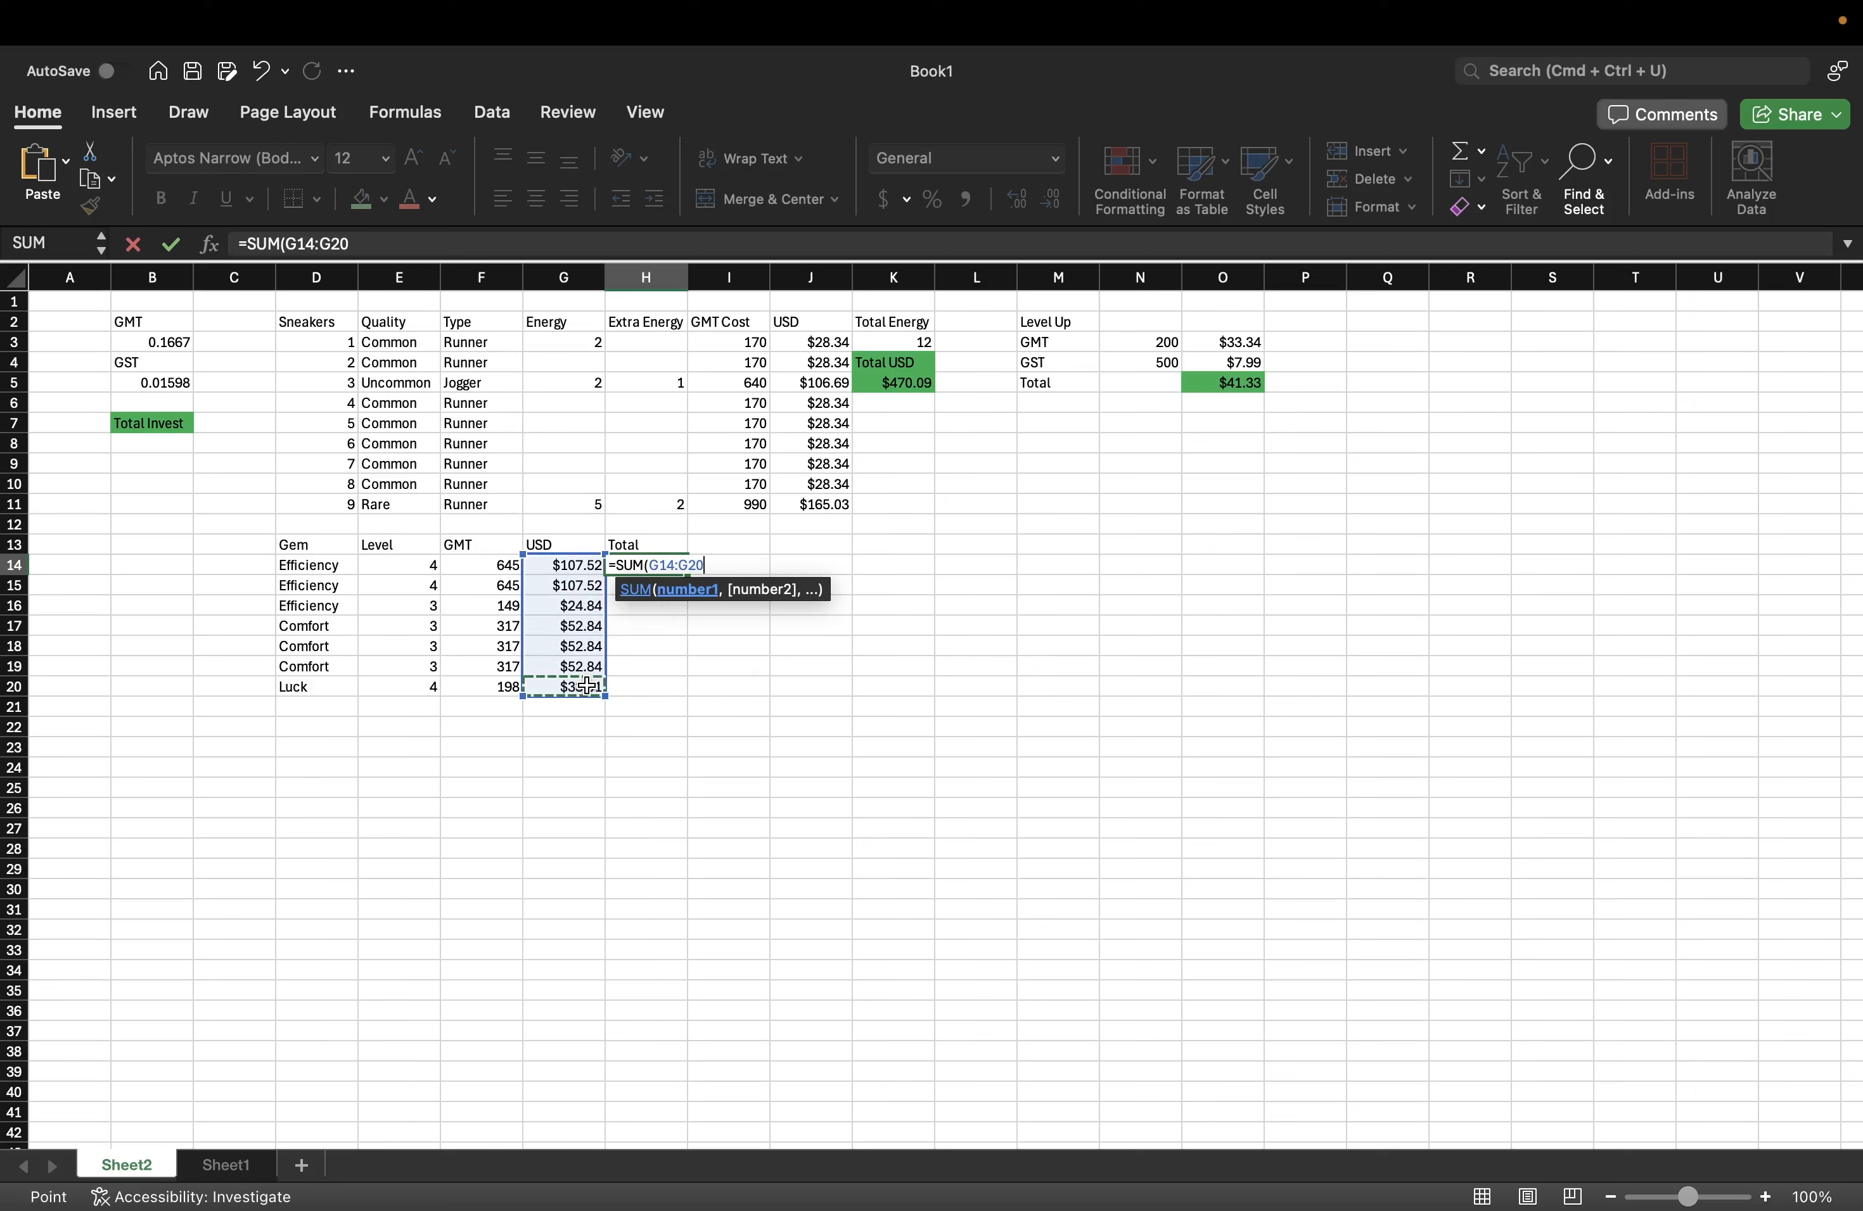
{"action": "key", "text": "Return"}
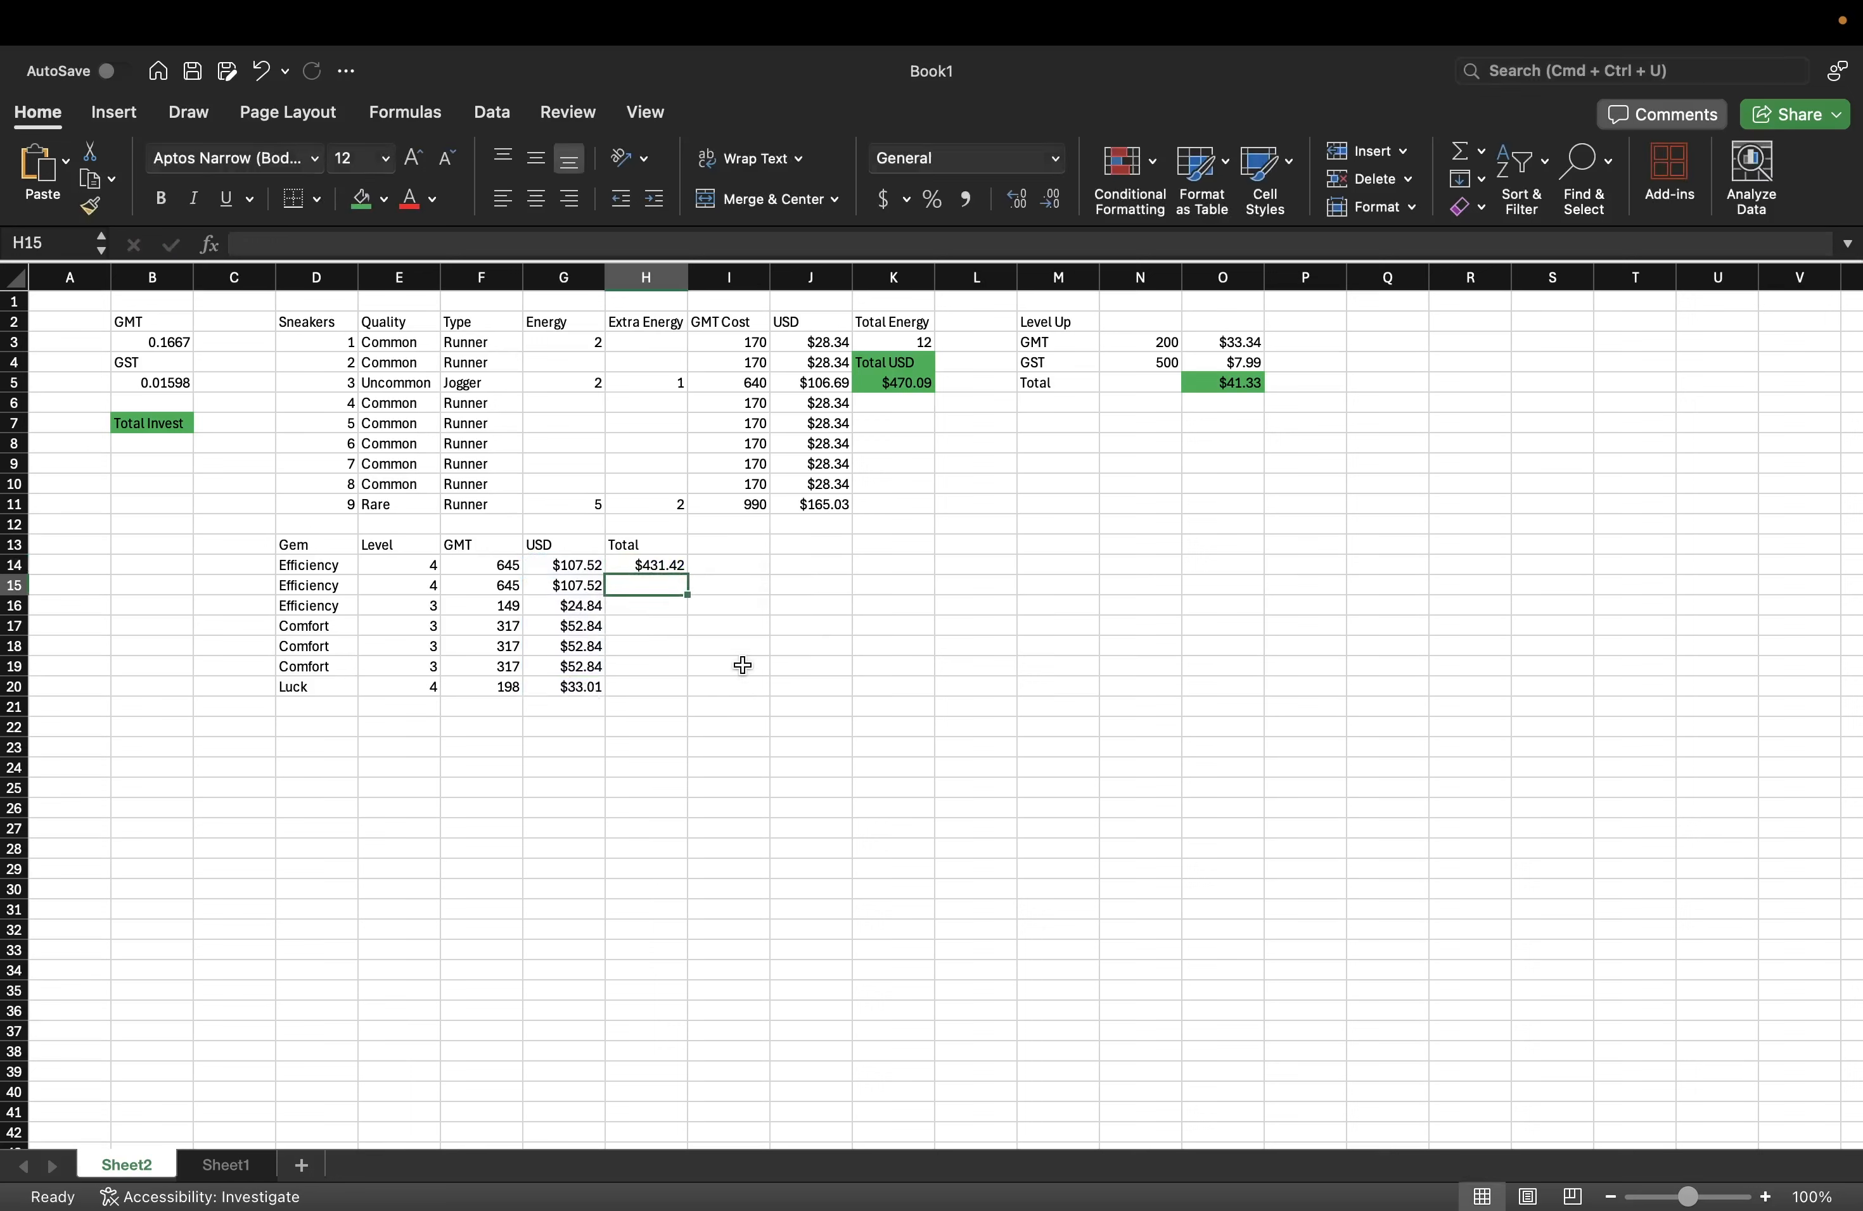
- Fill the gem total's header and value in H13:H14 with green
{"action": "left_click_drag", "start_coordinate": [641, 564], "coordinate": [644, 545]}
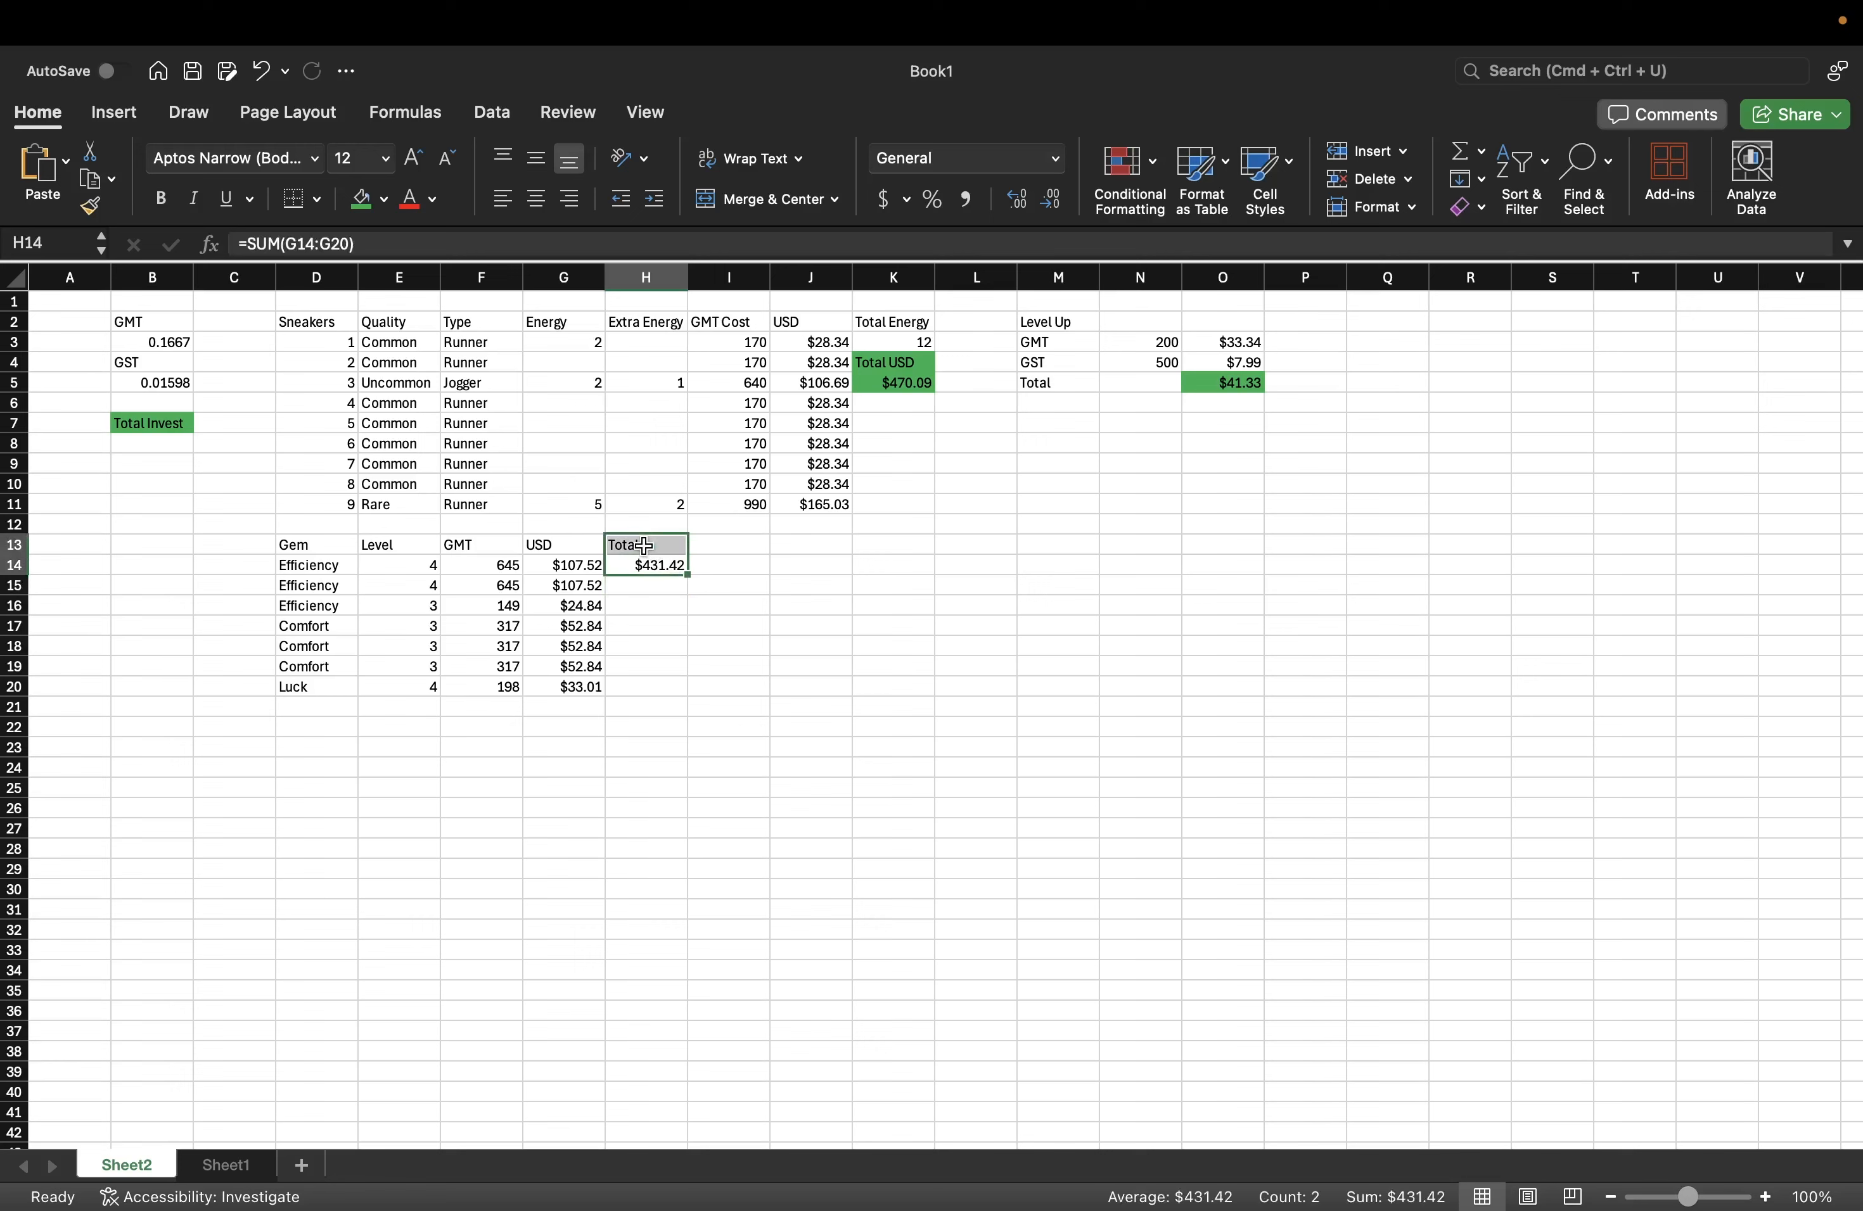
{"action": "left_click", "coordinate": [361, 199]}
{"action": "left_click", "coordinate": [787, 645]}
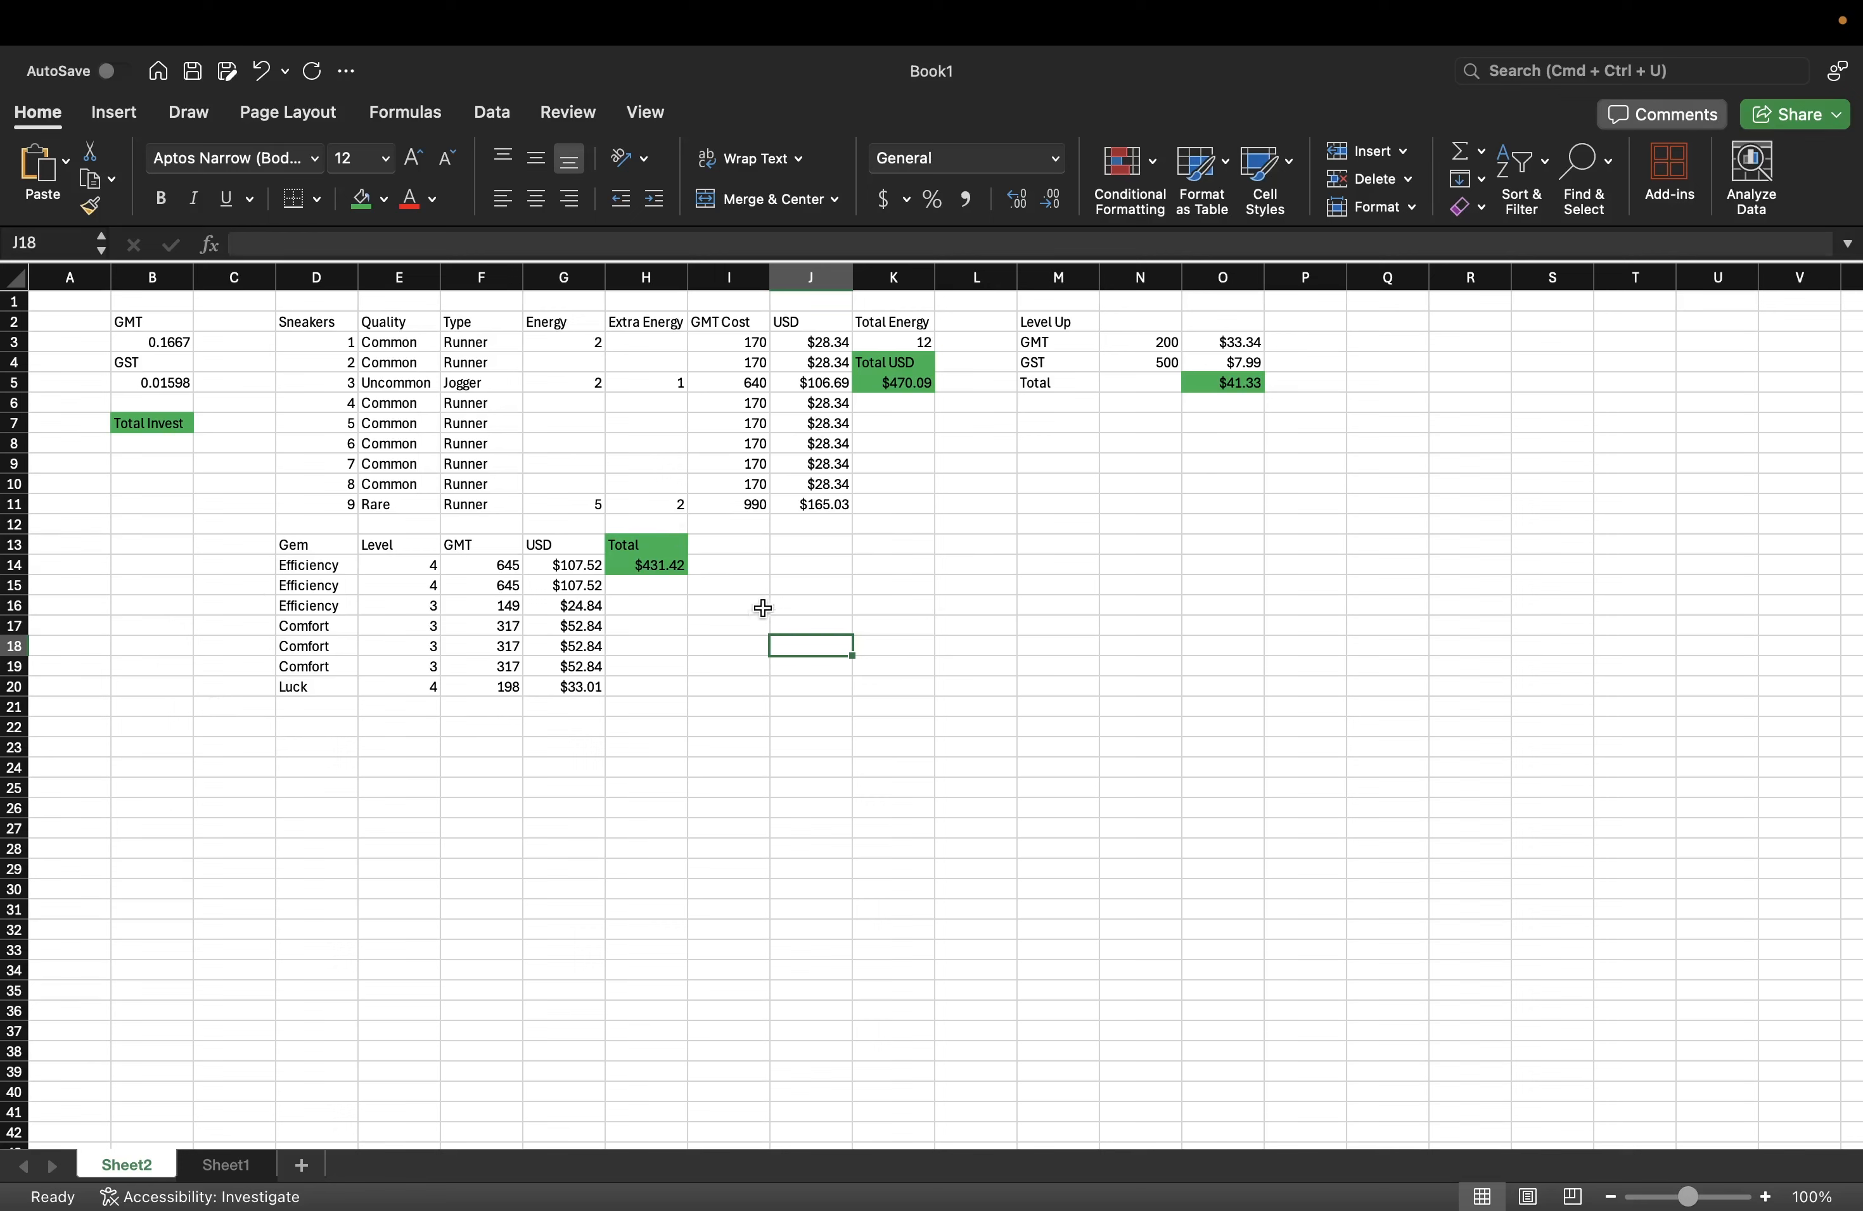
- Start a SUM formula in B8 under Total Invest with the gem total H14 as its first argument
{"action": "left_click", "coordinate": [154, 441]}
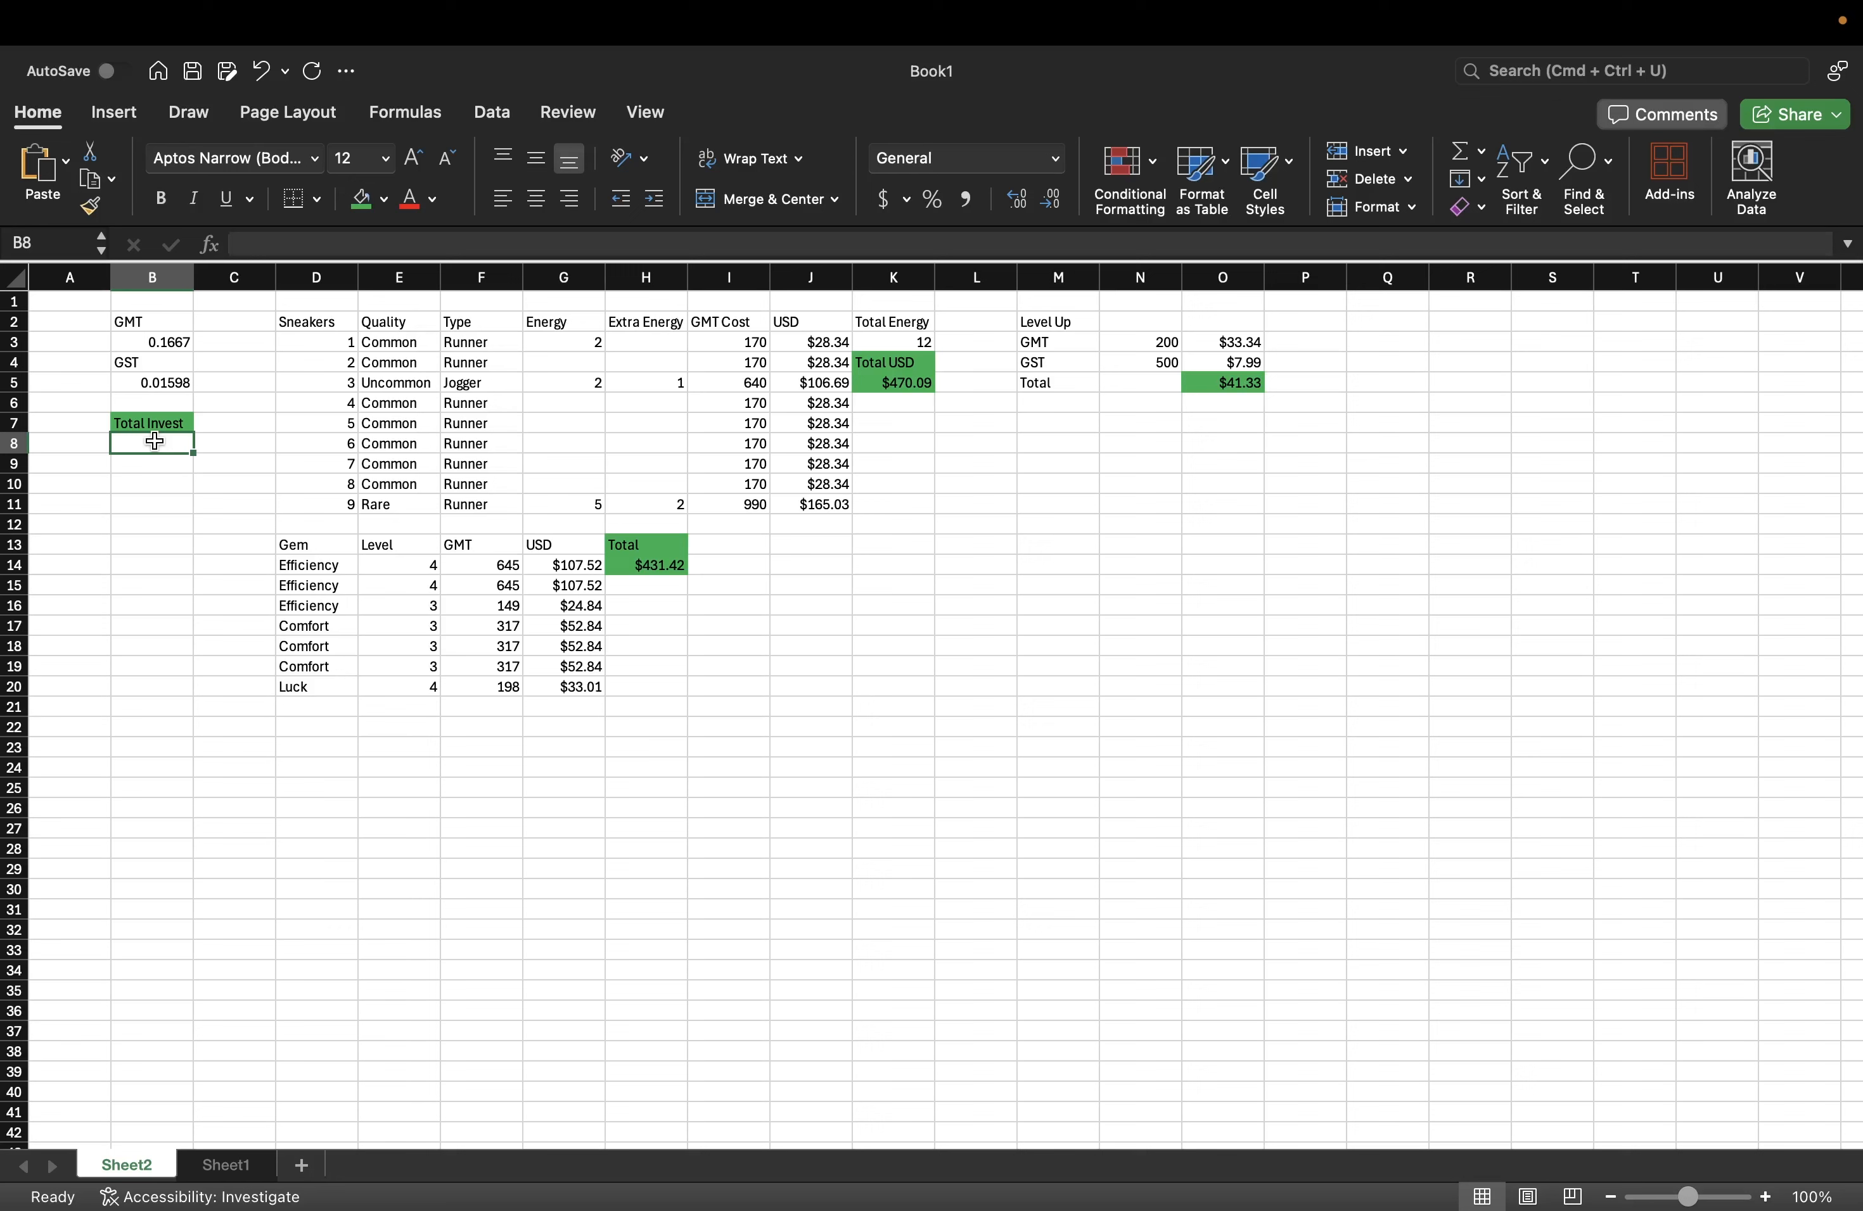
{"action": "type", "text": "="}
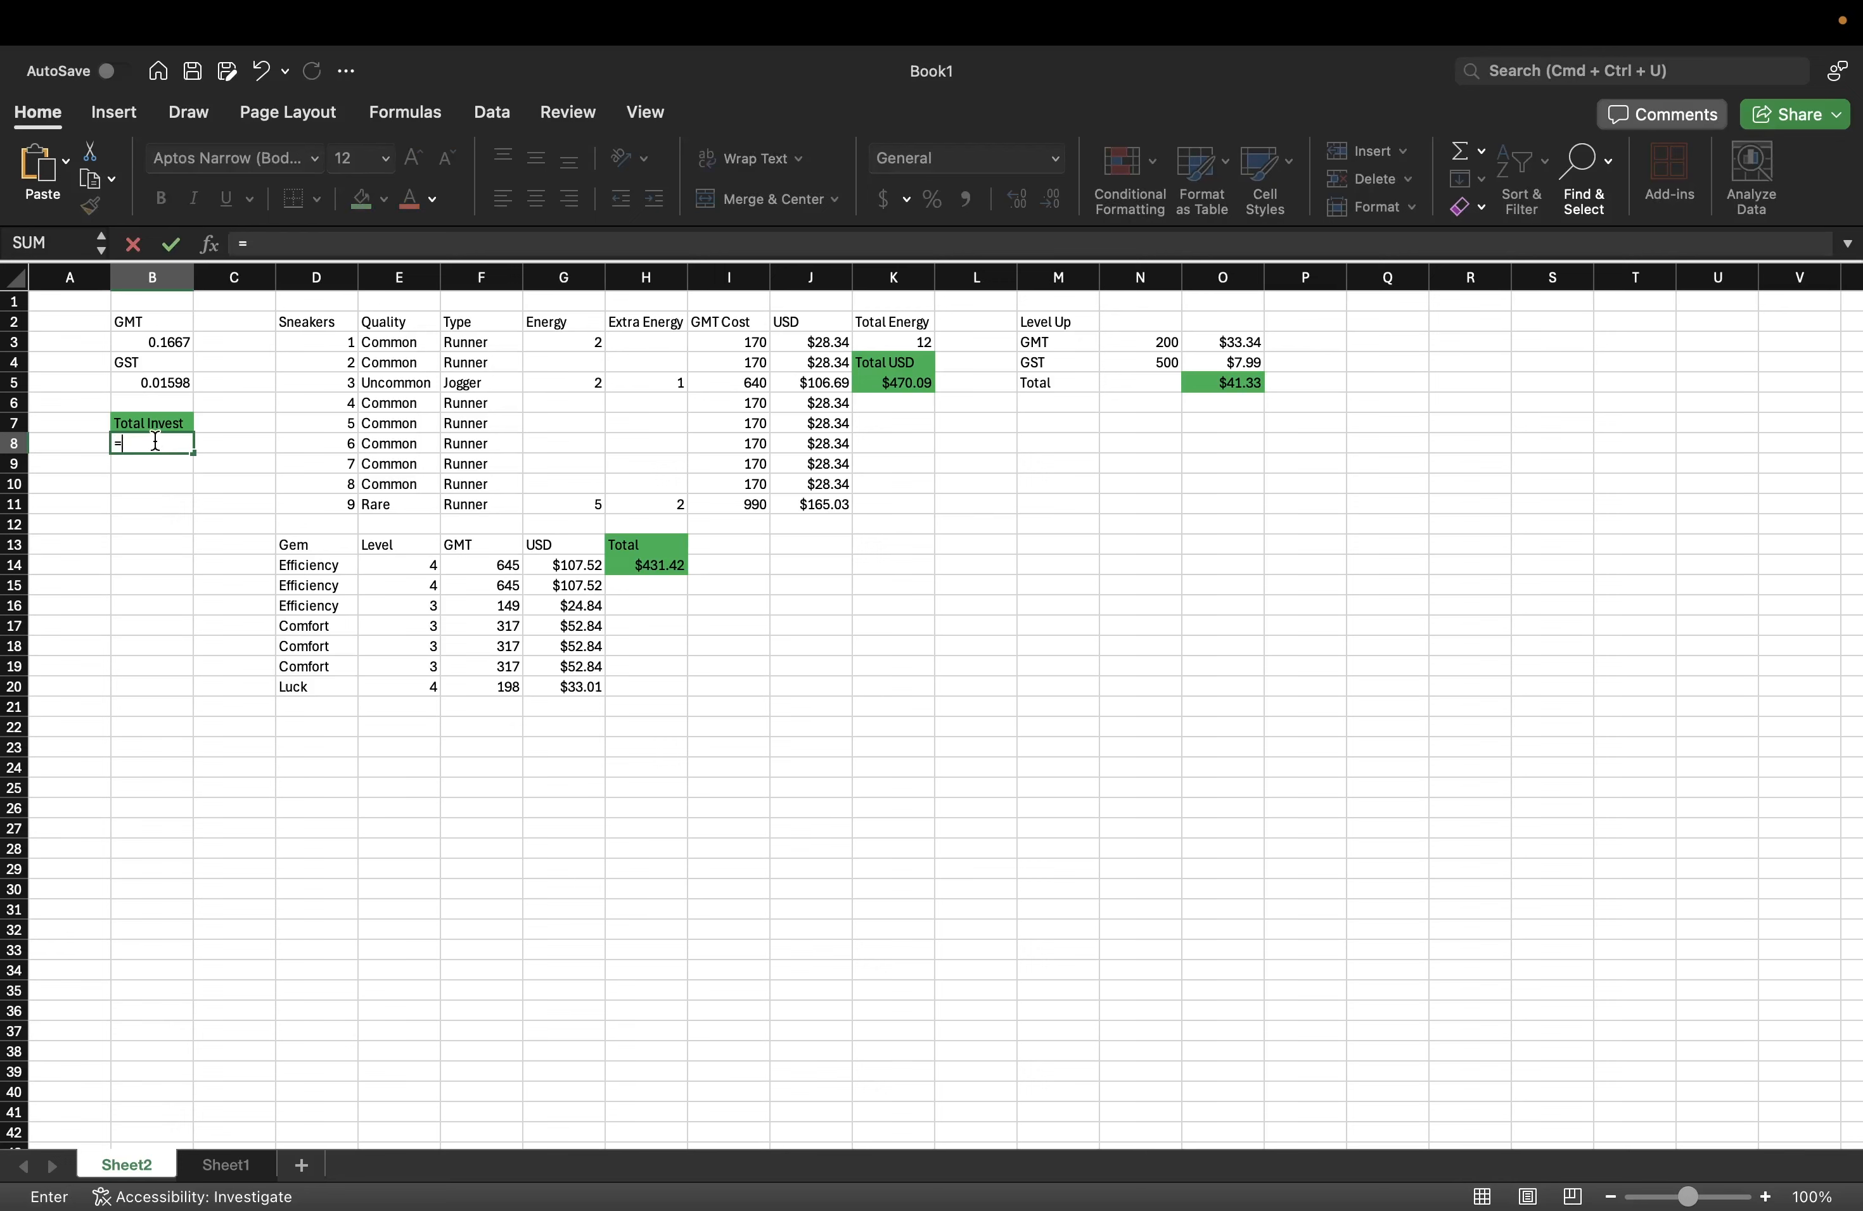
{"action": "type", "text": "sun"}
{"action": "key", "text": "BackSpace"}
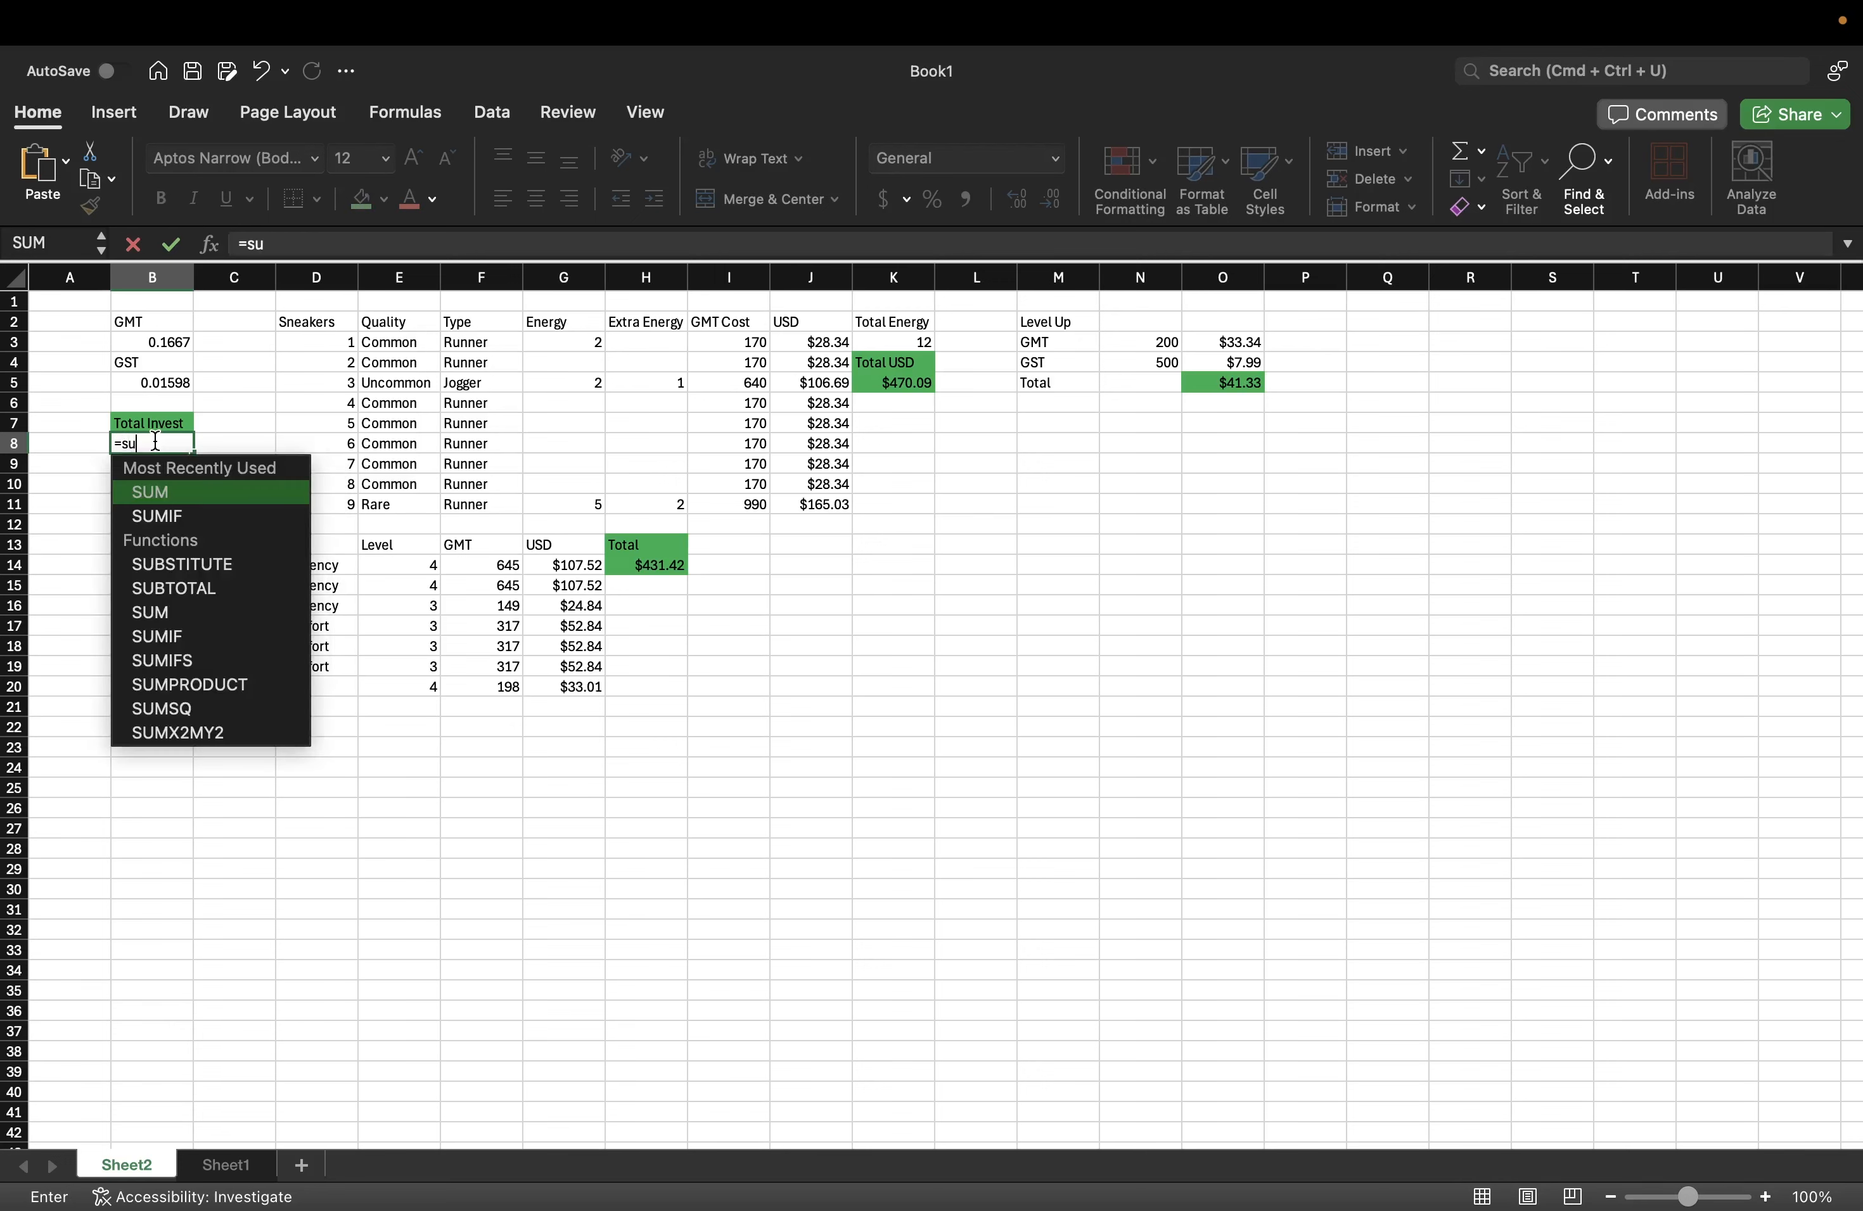
{"action": "type", "text": "m"}
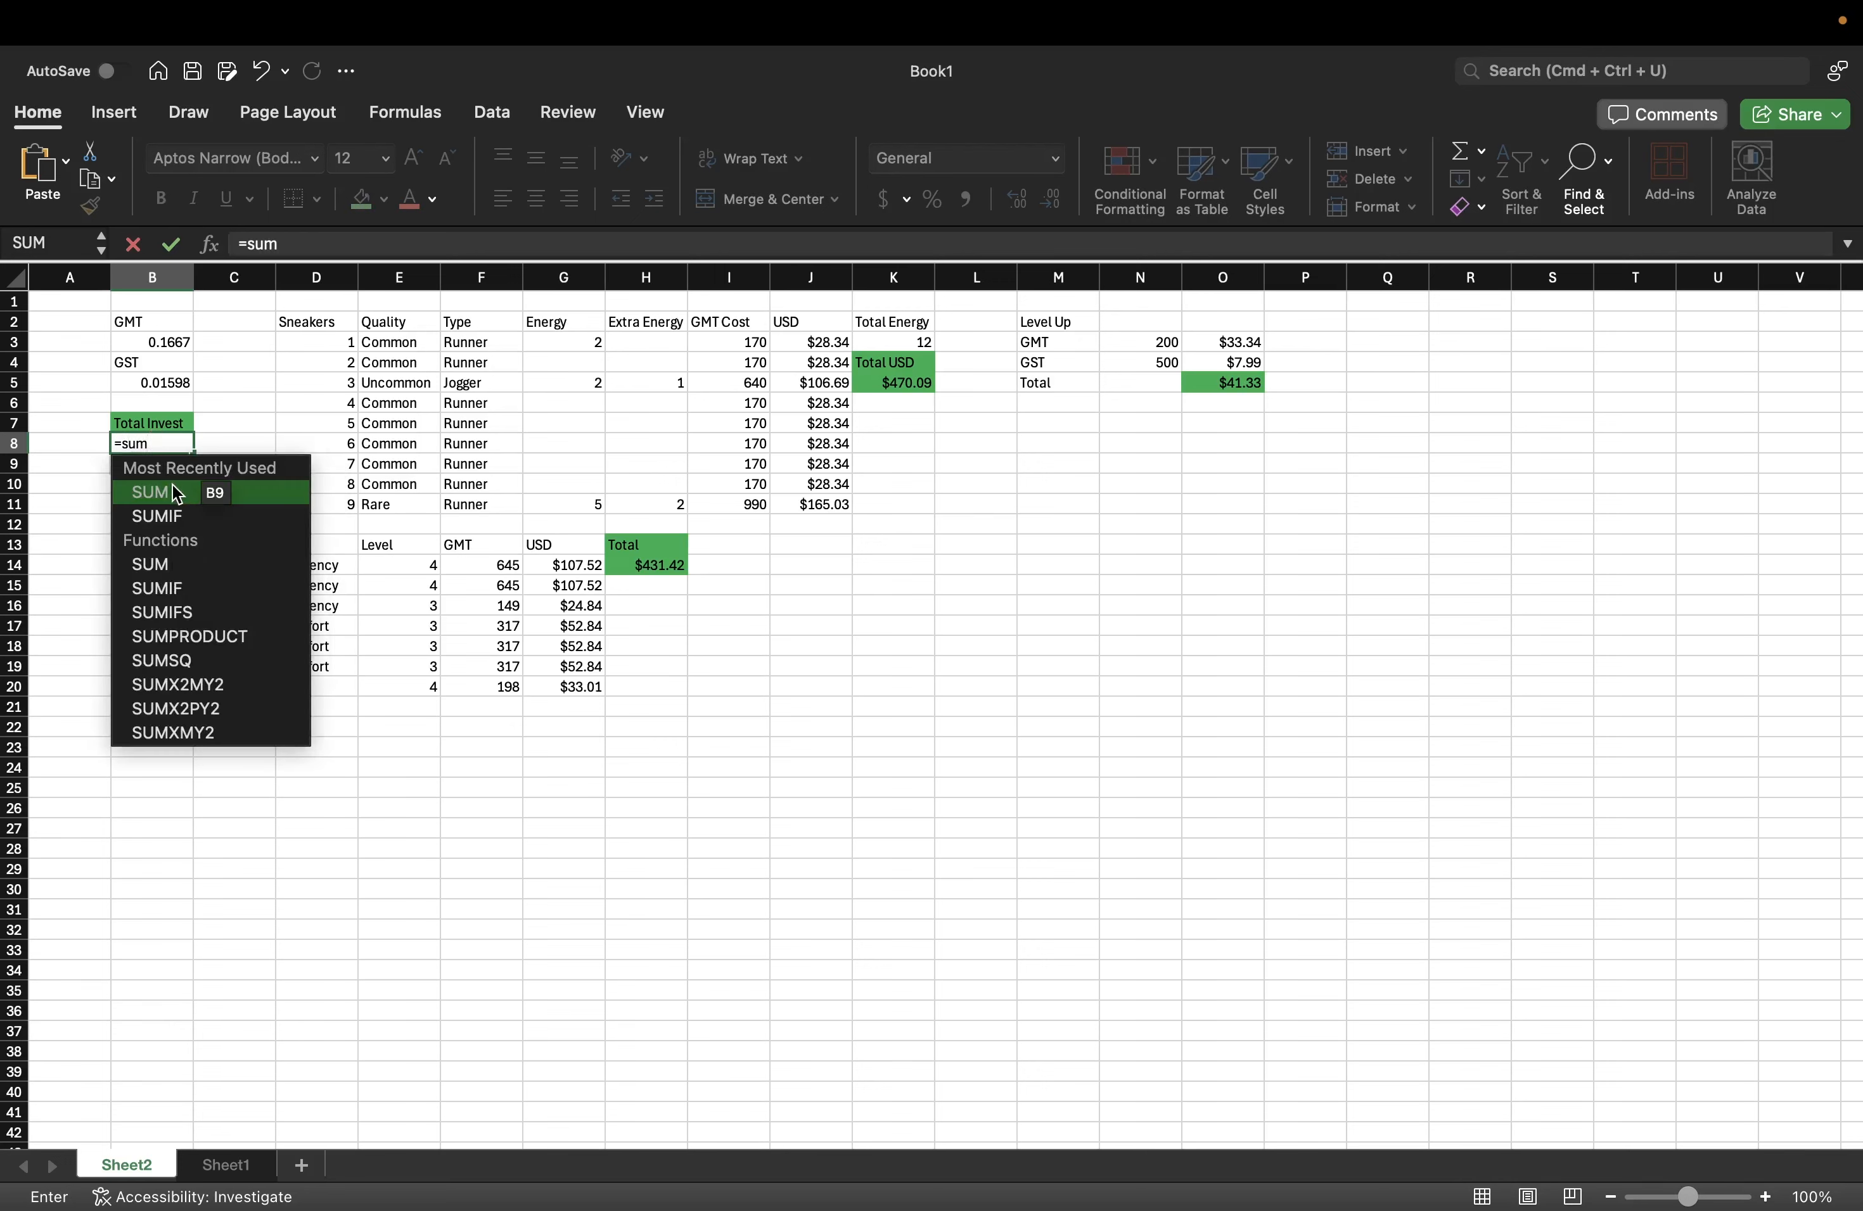
{"action": "double_click", "coordinate": [206, 492]}
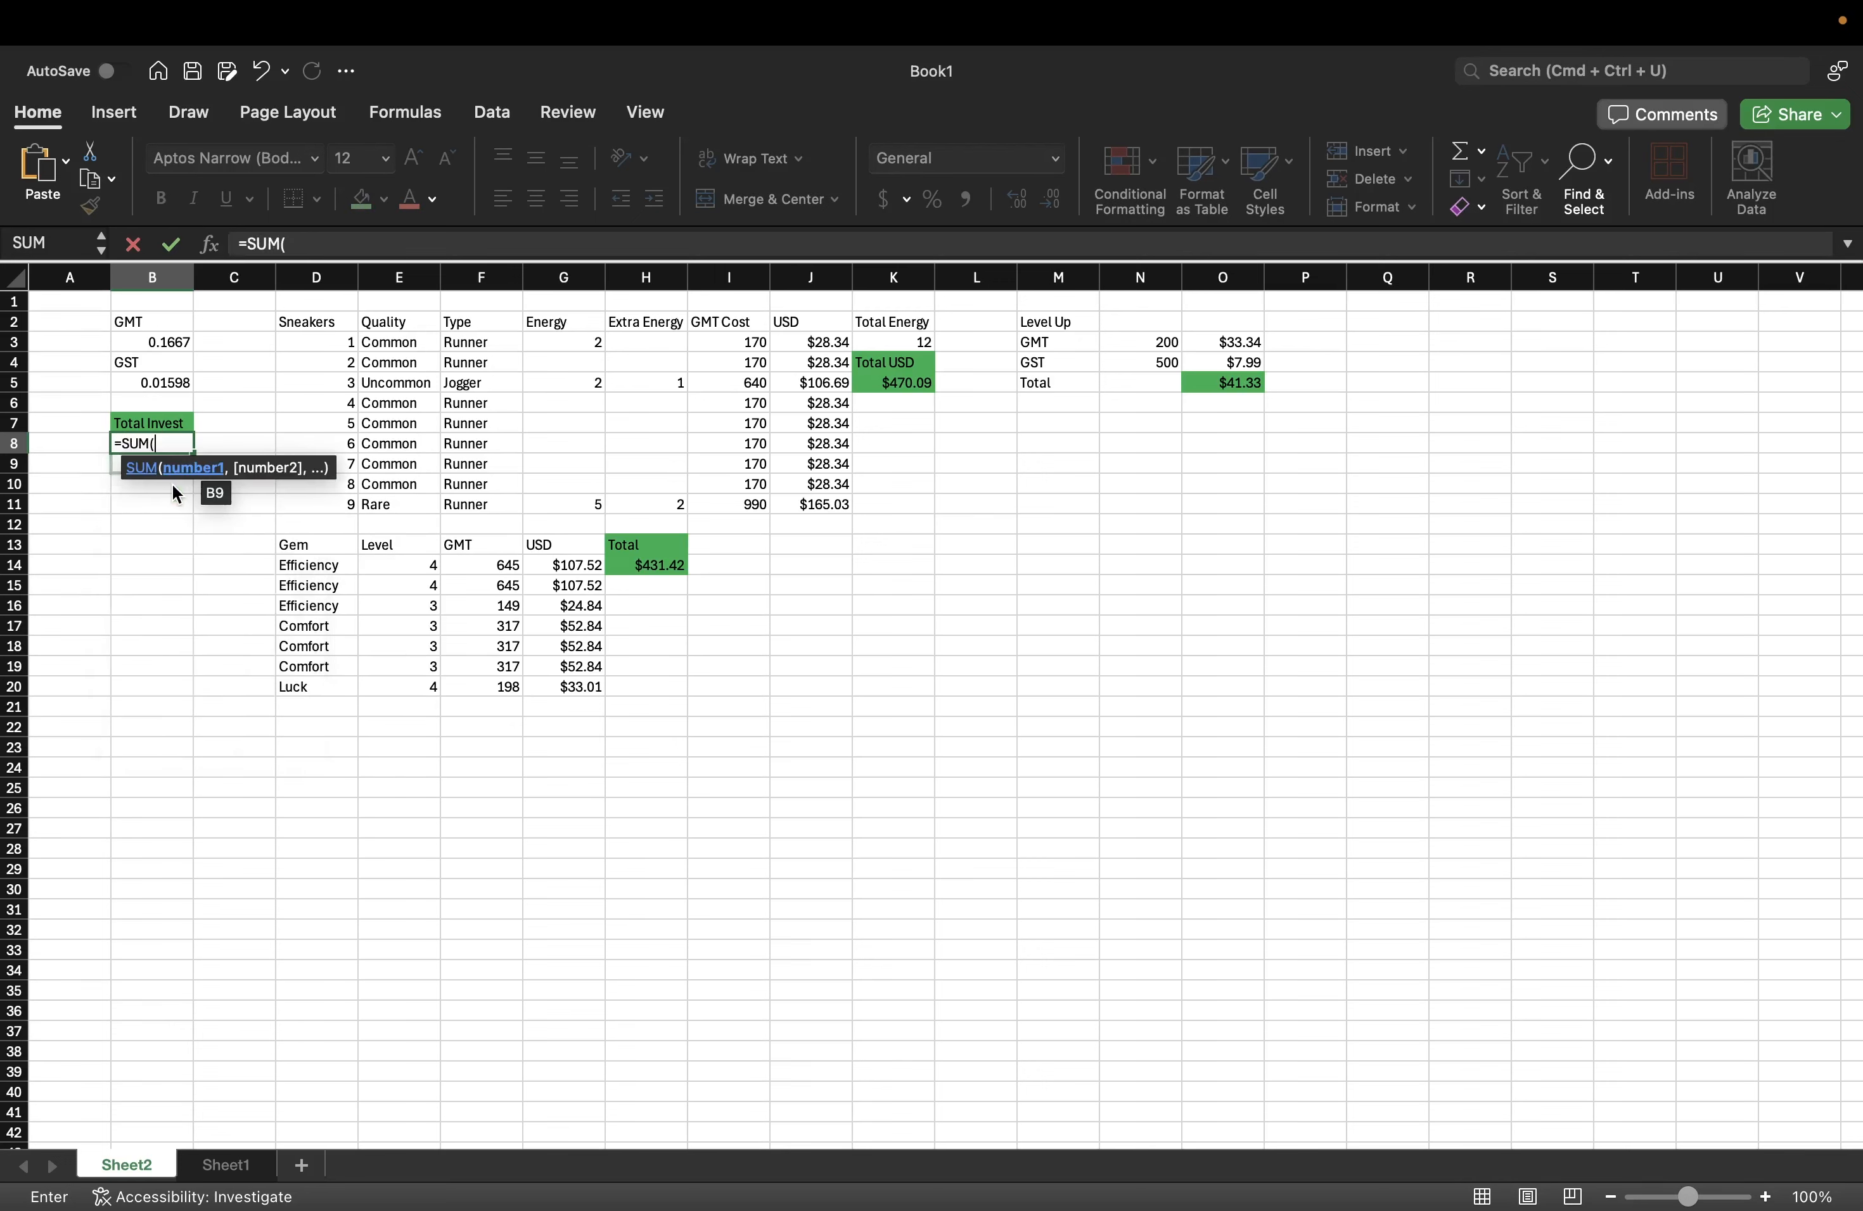
{"action": "left_click", "coordinate": [667, 572]}
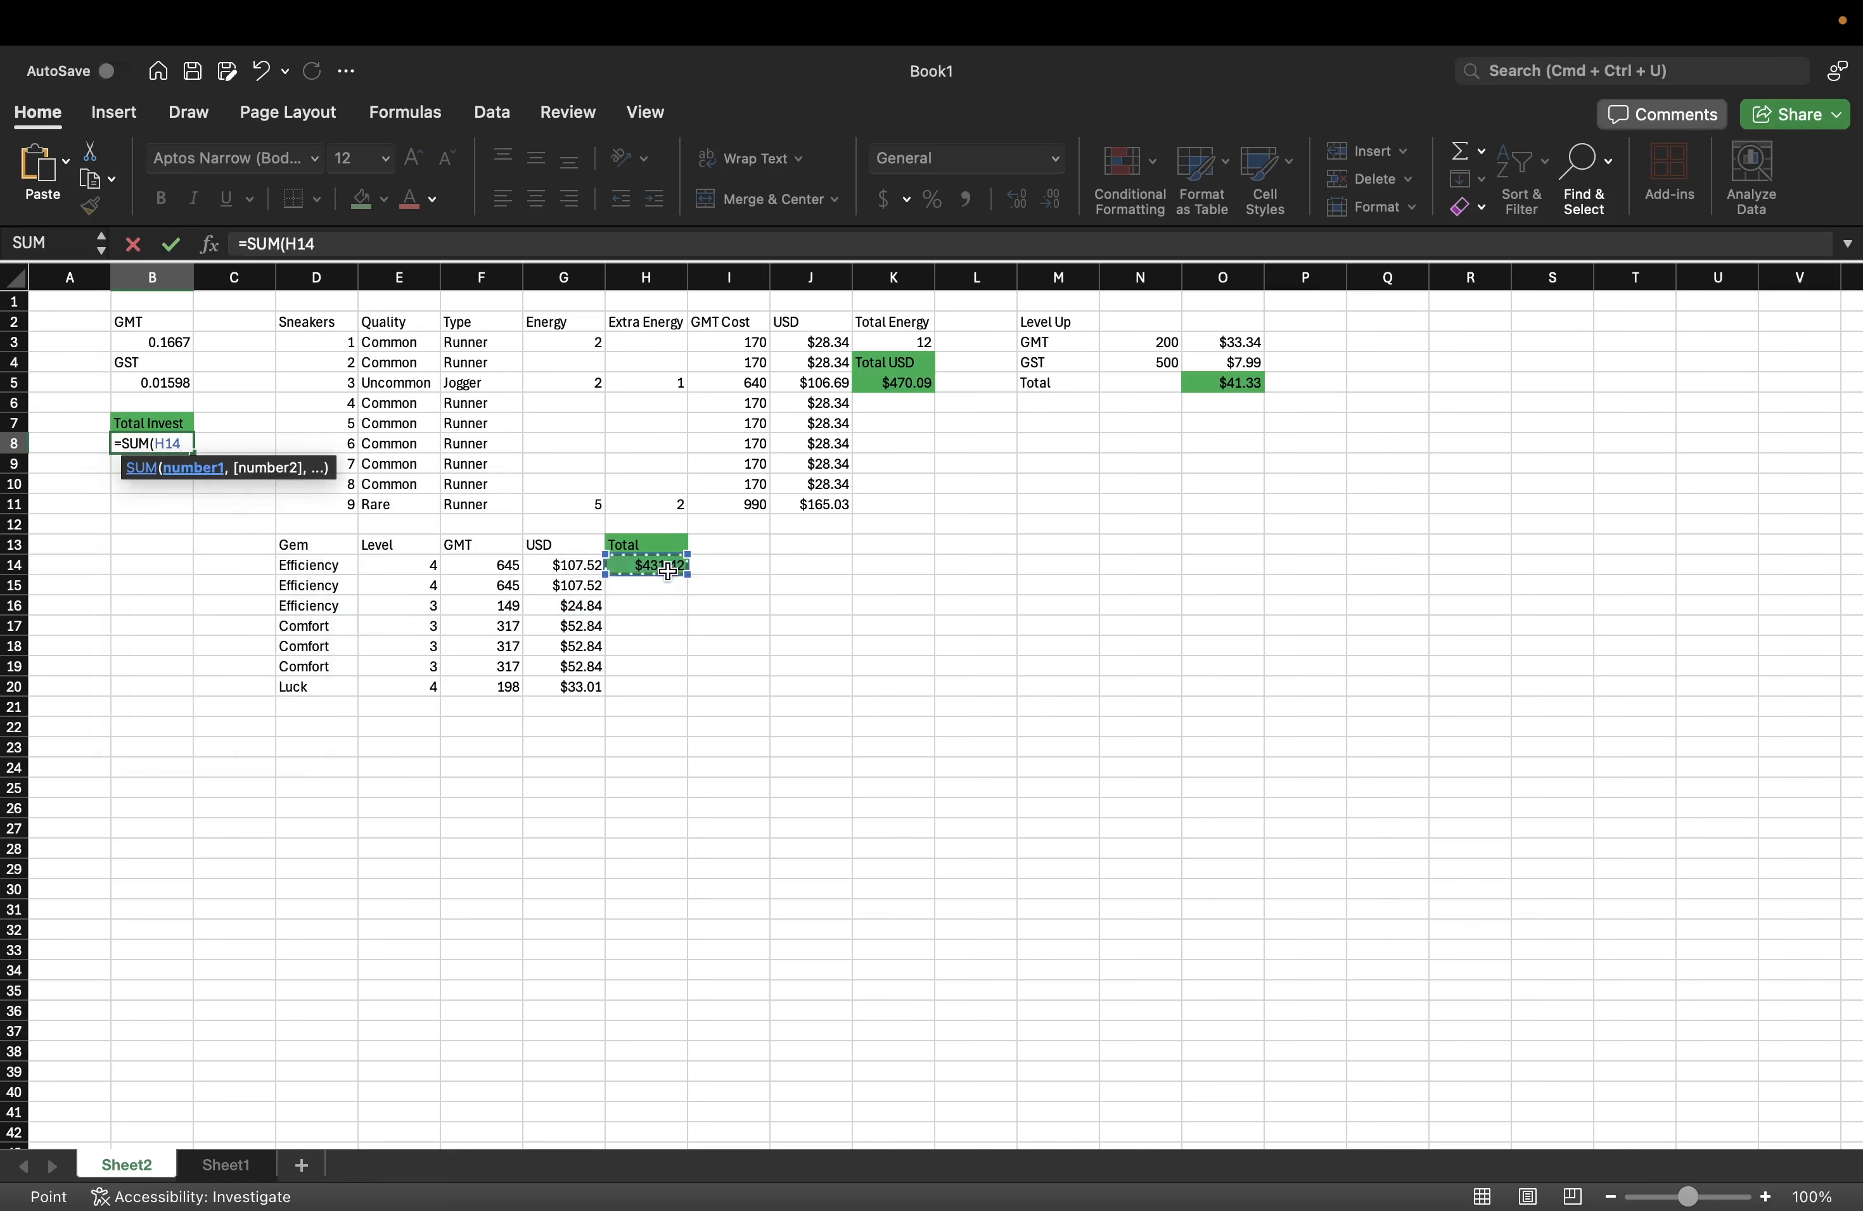
{"action": "left_click", "coordinate": [903, 388], "text": "shift"}
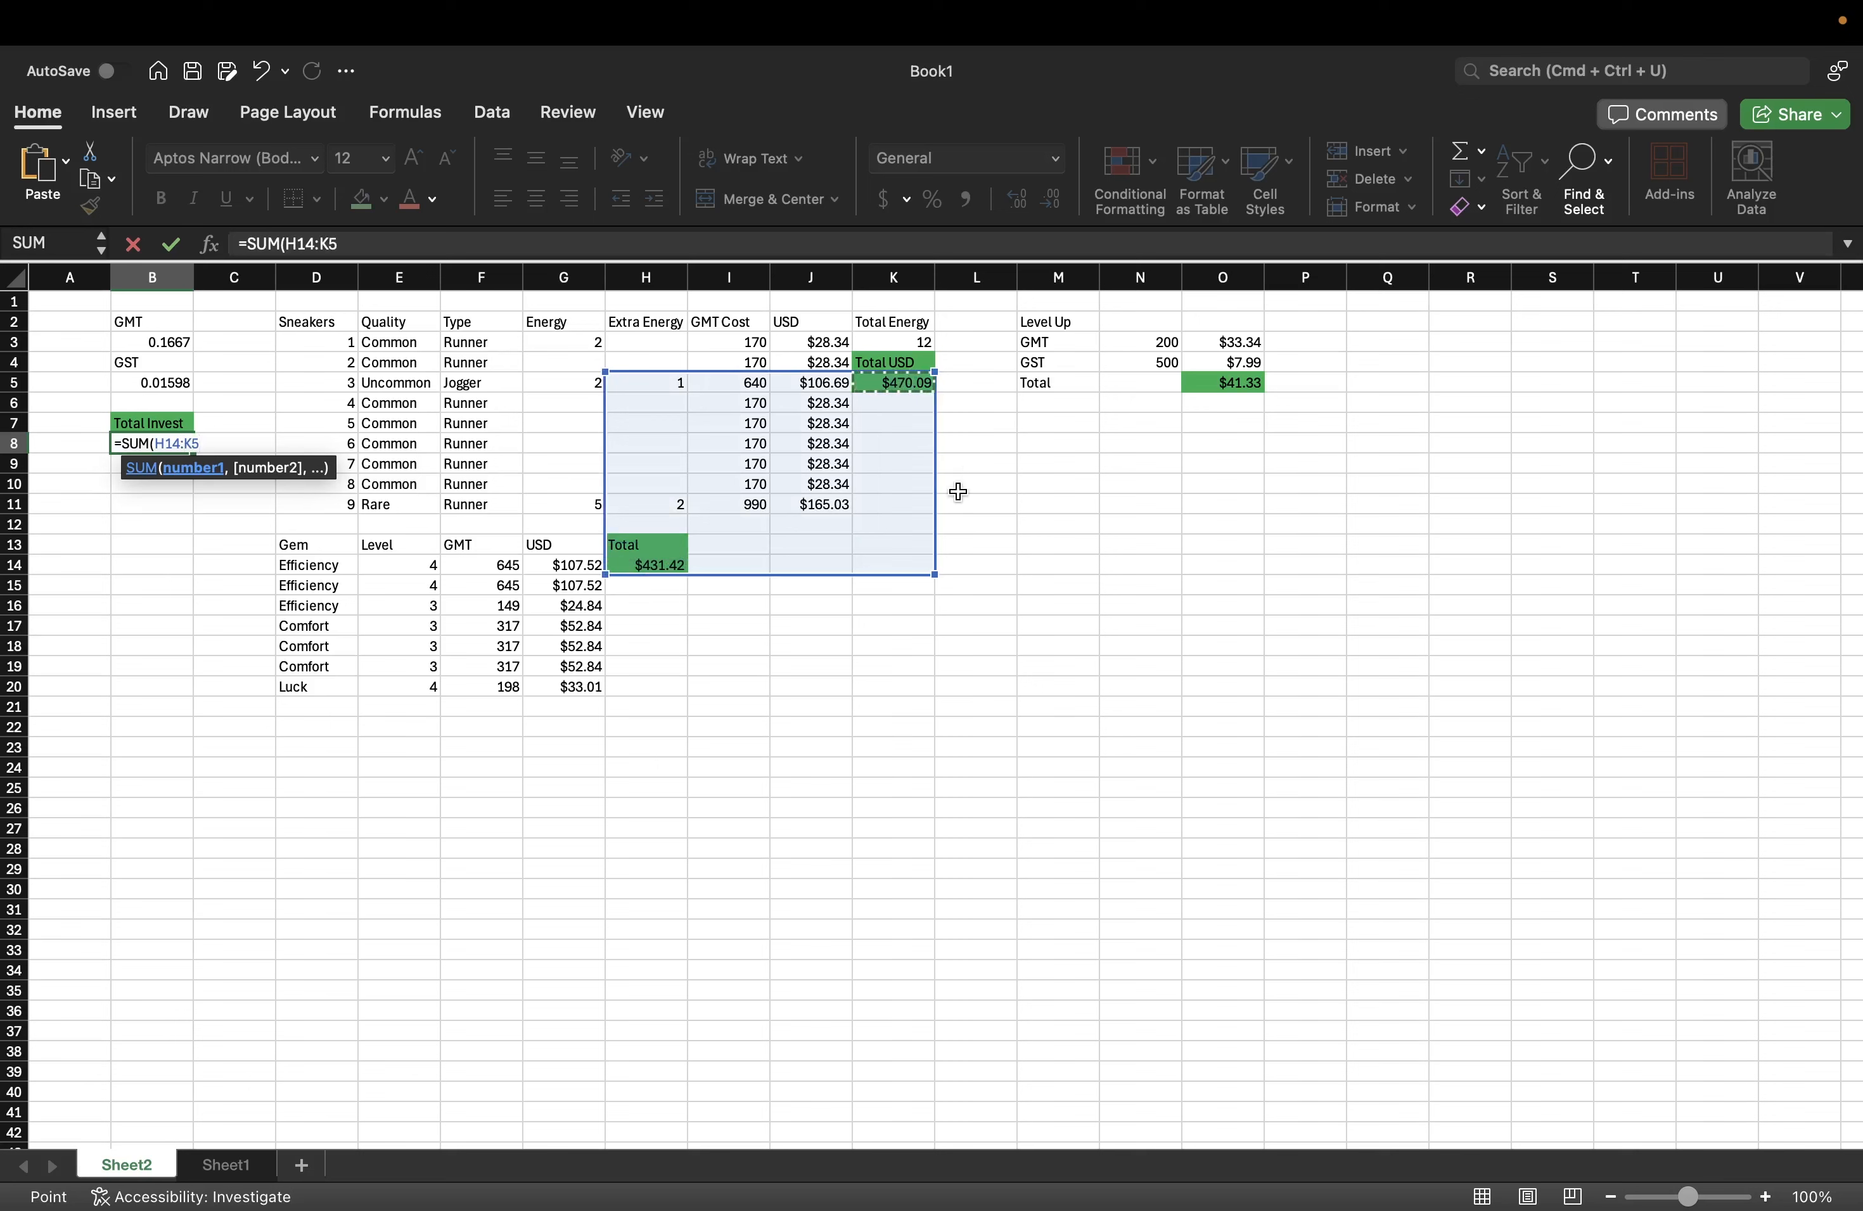
{"action": "key", "text": "BackSpace"}
{"action": "key", "text": "BackSpace"}
{"action": "key", "text": "BackSpace"}
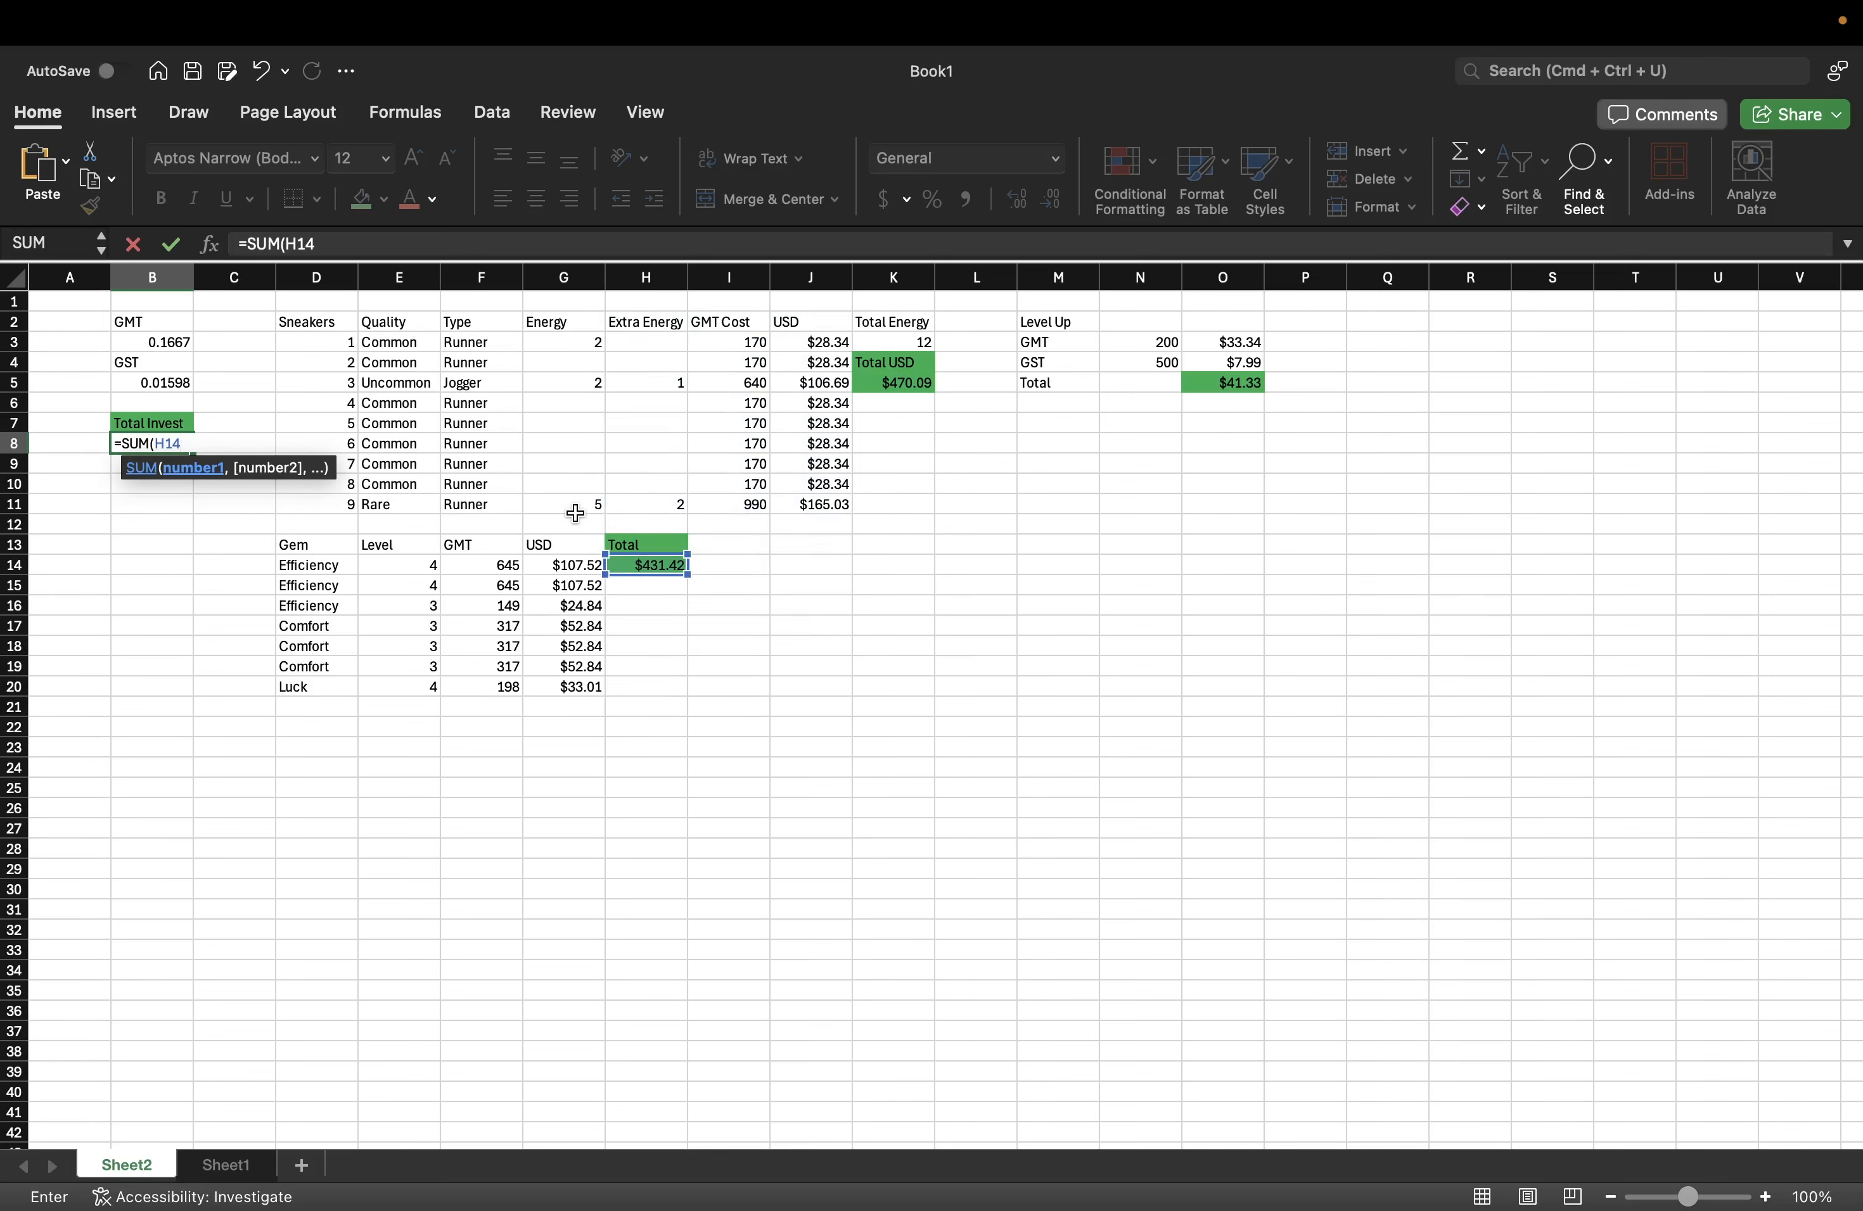
- Add the sneaker total K5 and level-up total O5, completing the B8 formula as =SUM(H14, K5, O5)
{"action": "type", "text": ","}
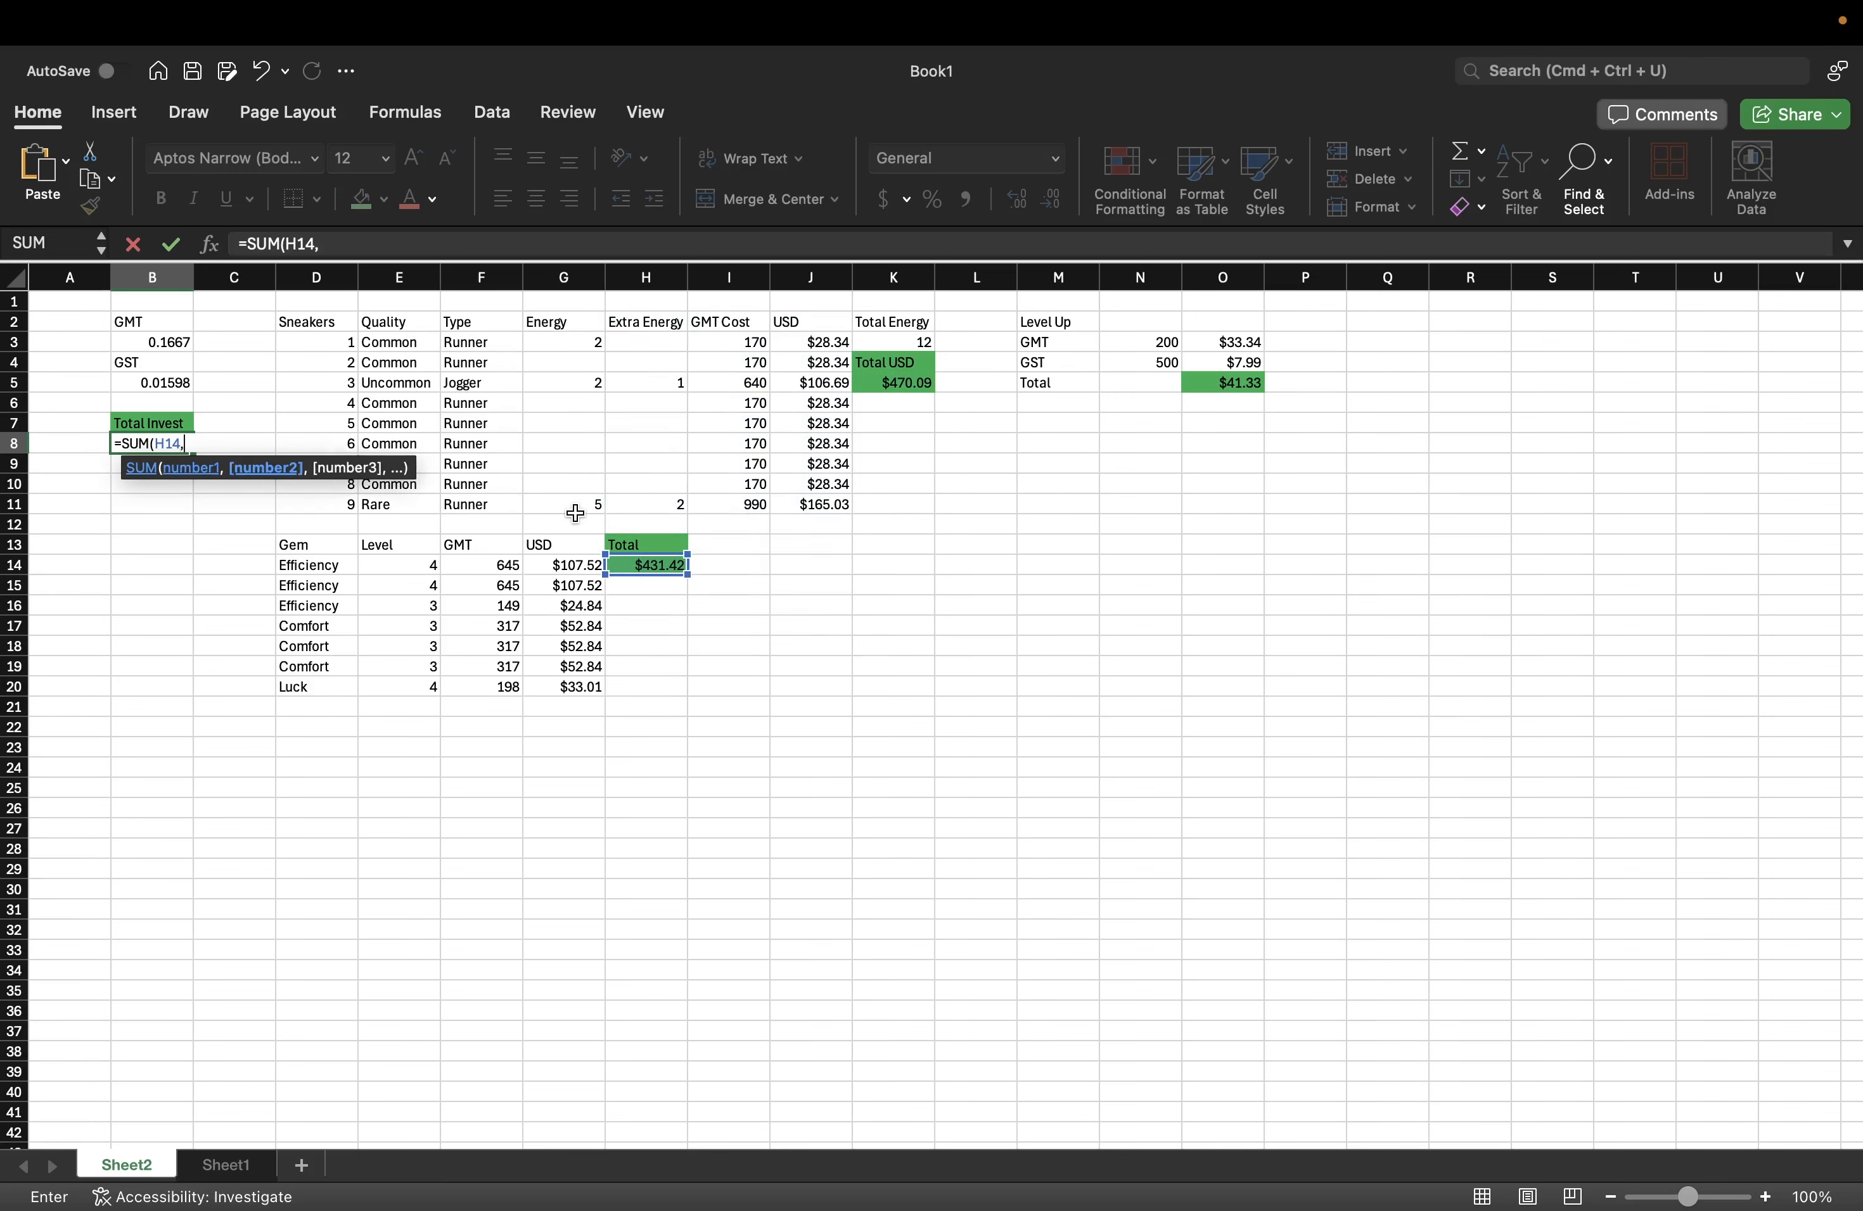
{"action": "left_click", "coordinate": [910, 383]}
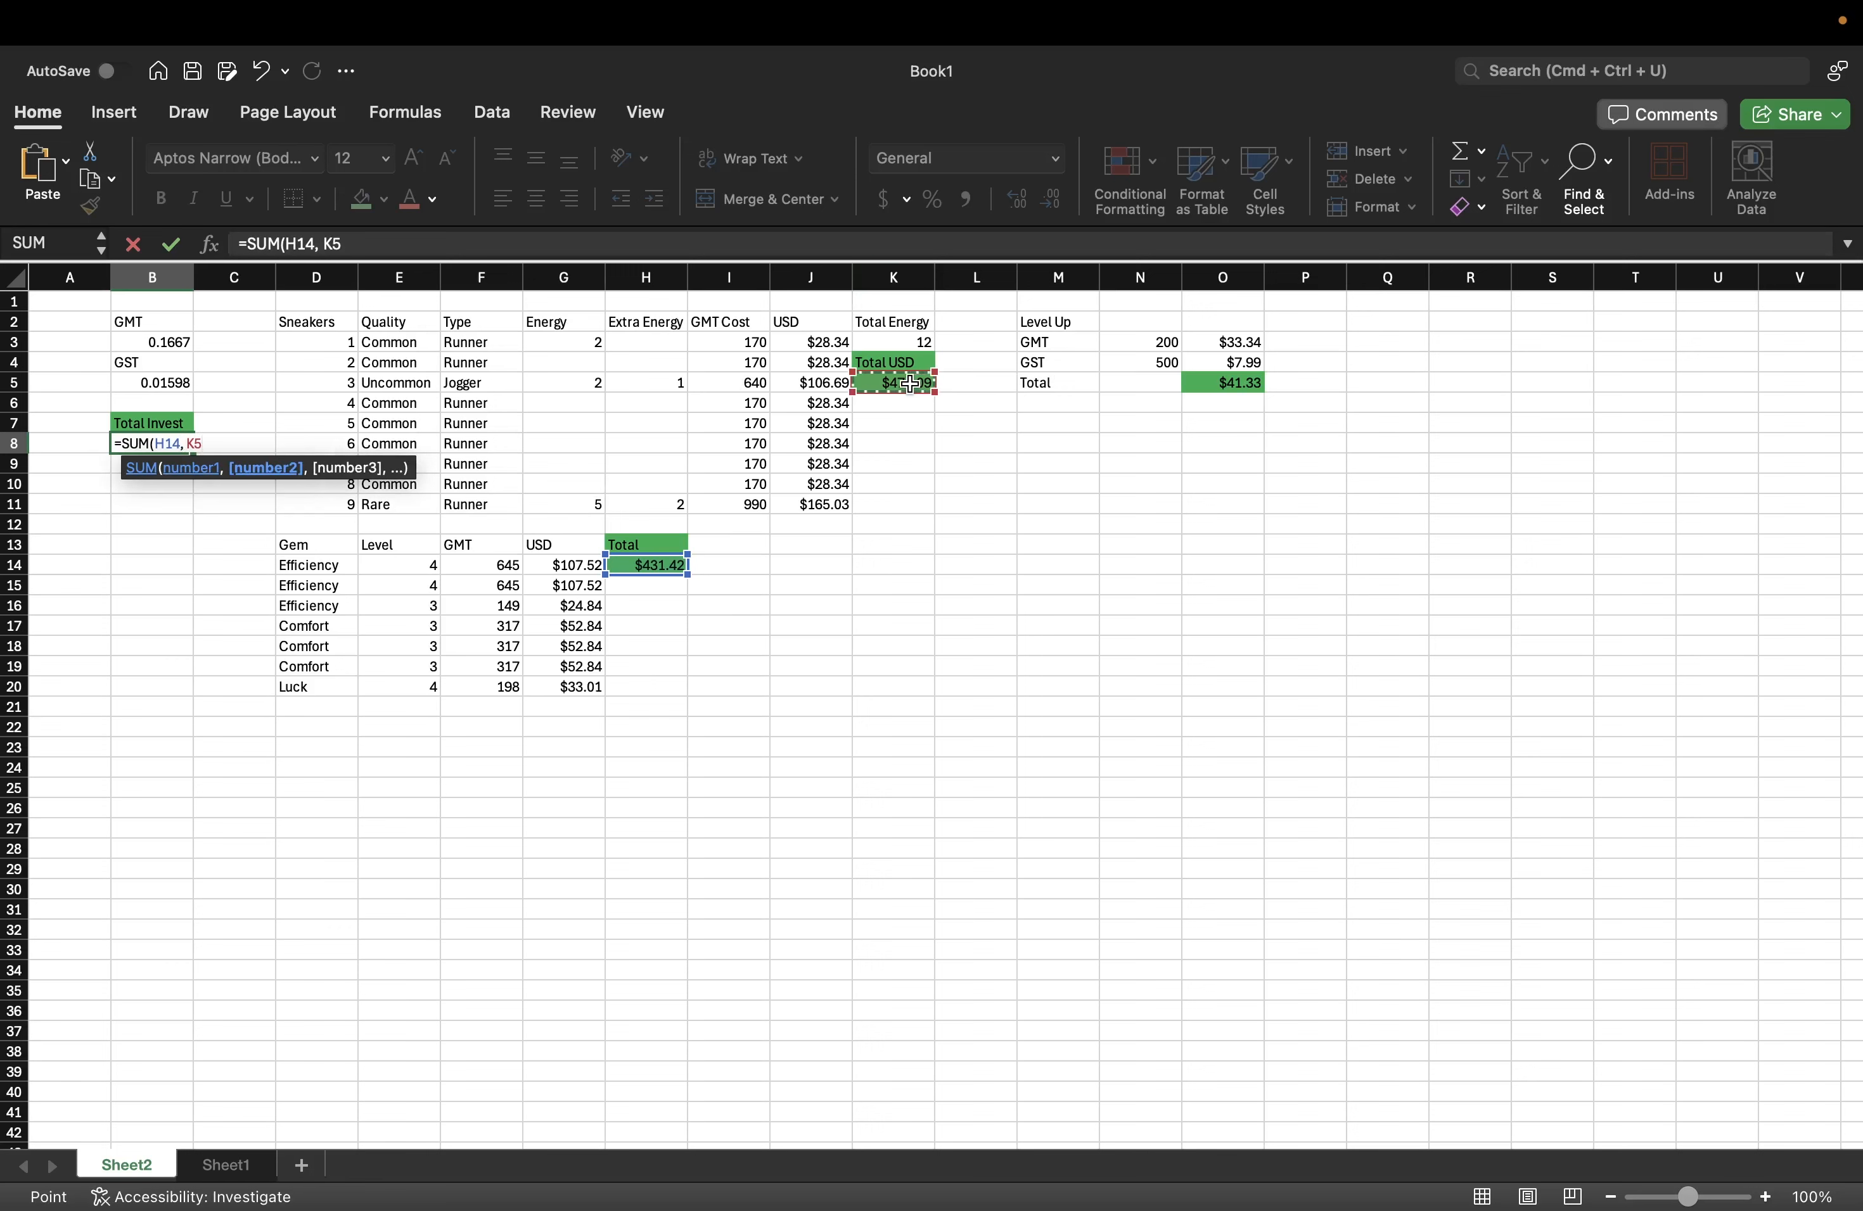
{"action": "type", "text": ","}
{"action": "left_click", "coordinate": [1234, 386]}
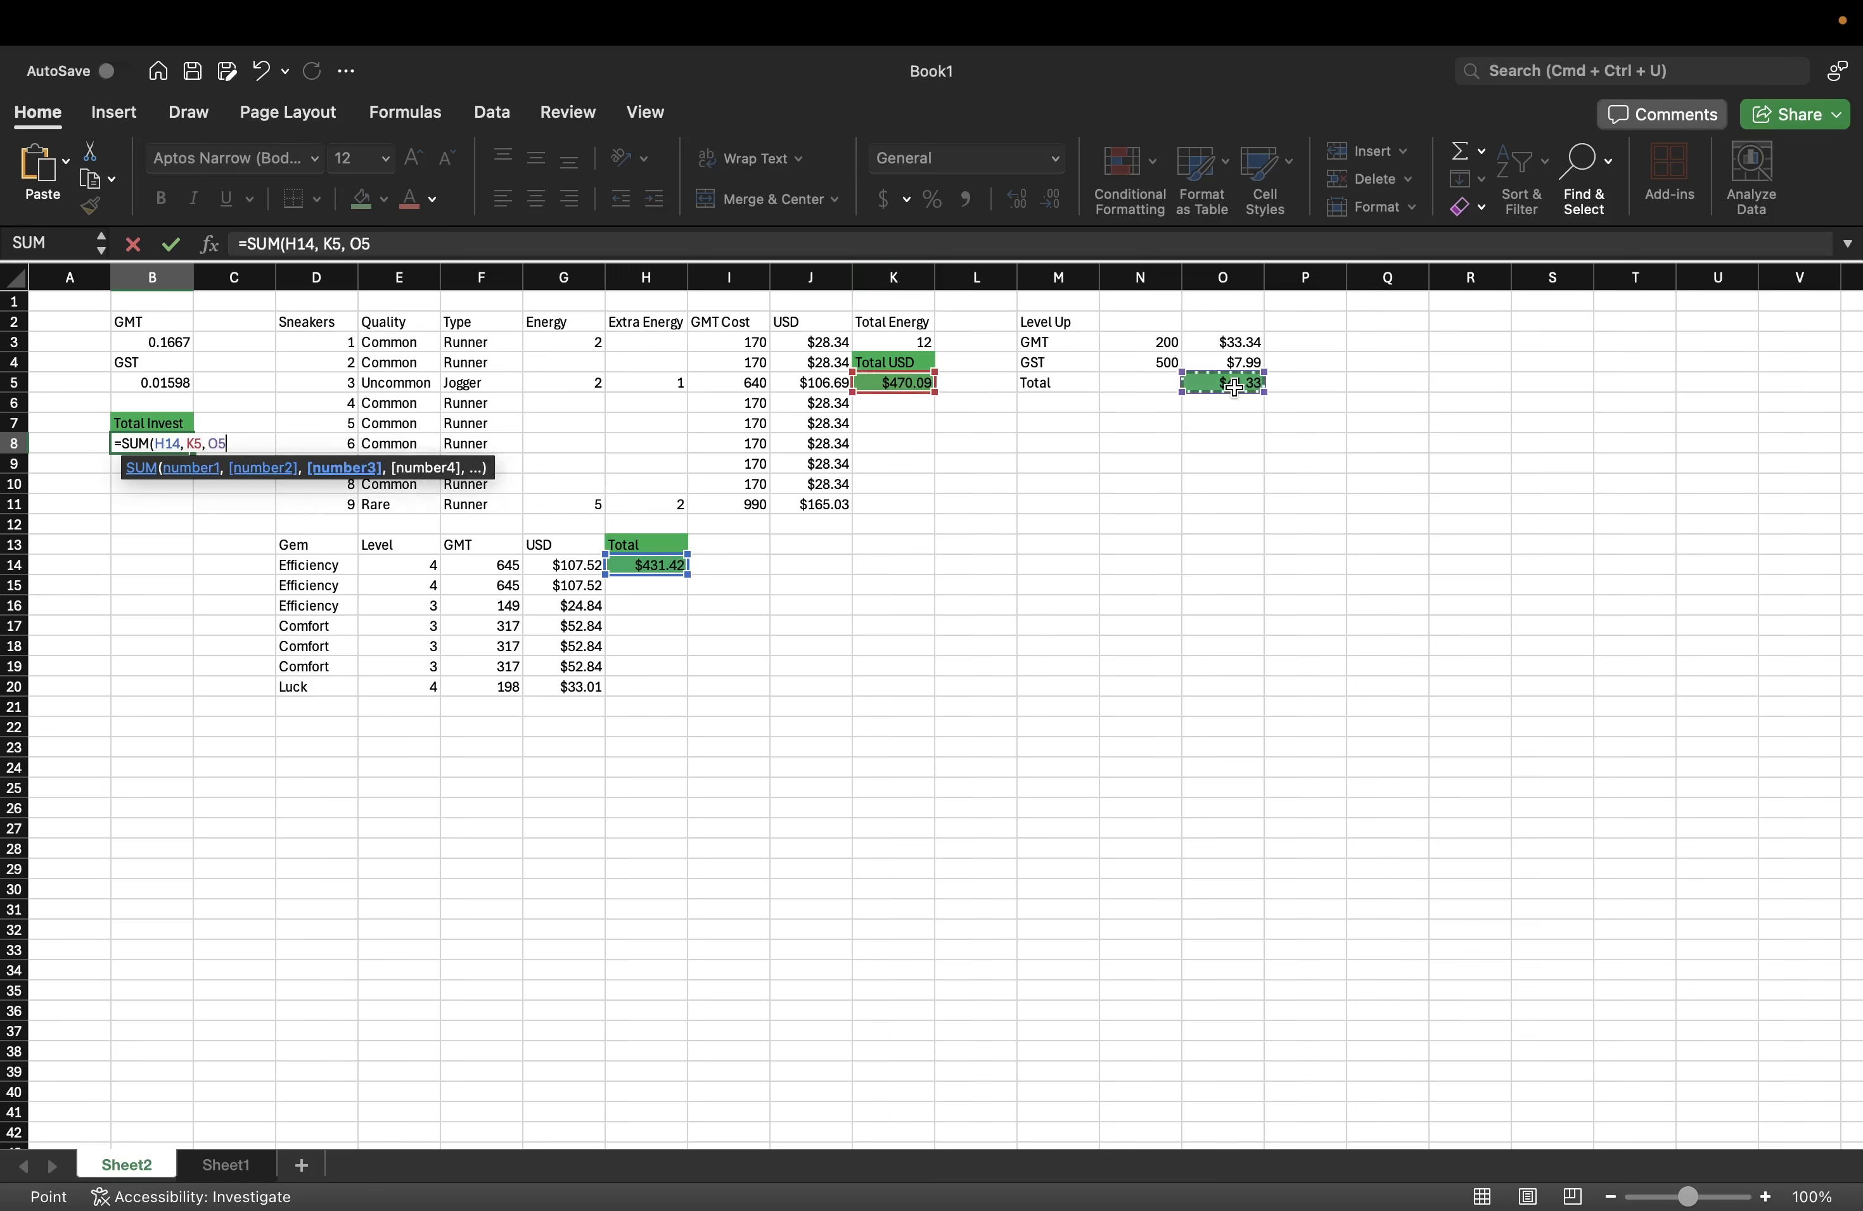
{"action": "type", "text": ")"}
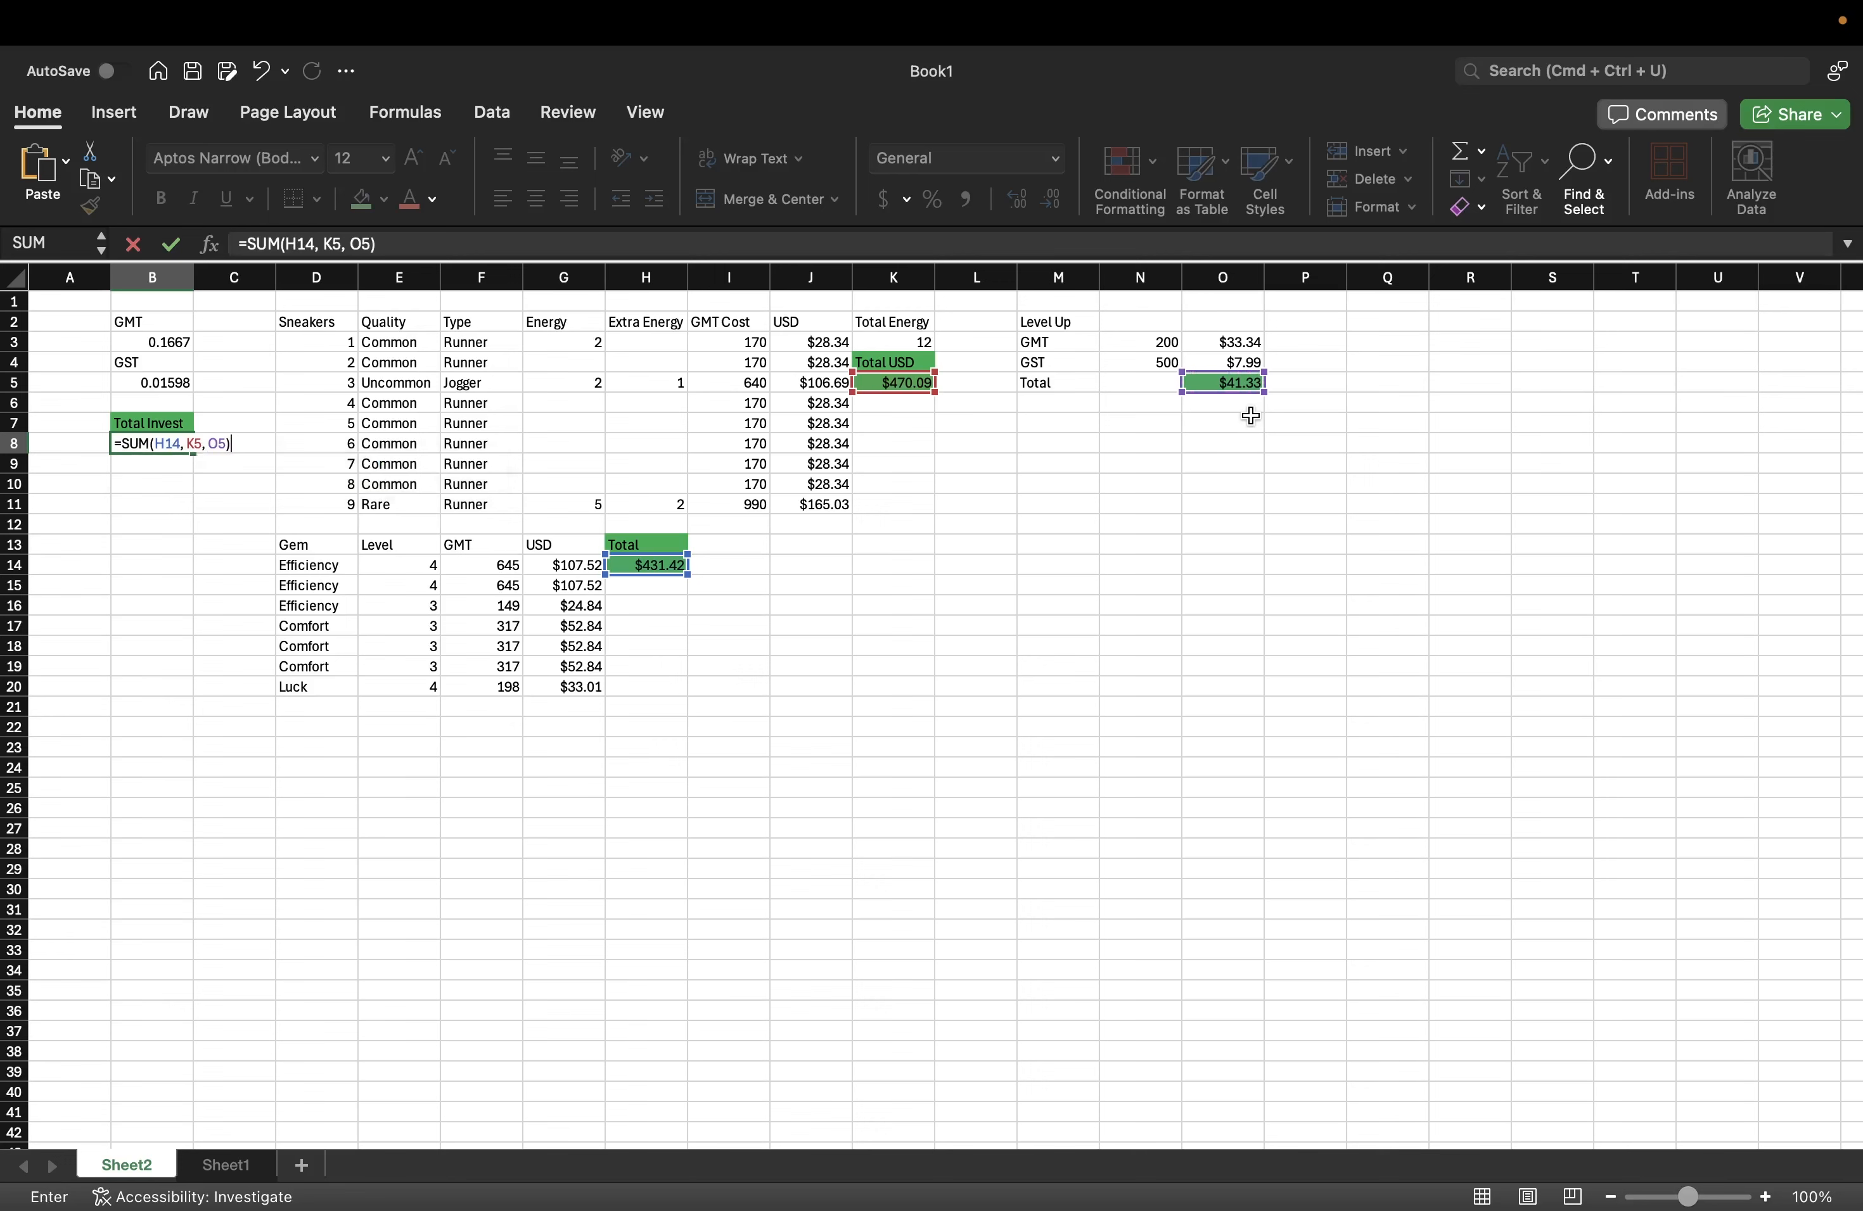
{"action": "key", "text": "Return"}
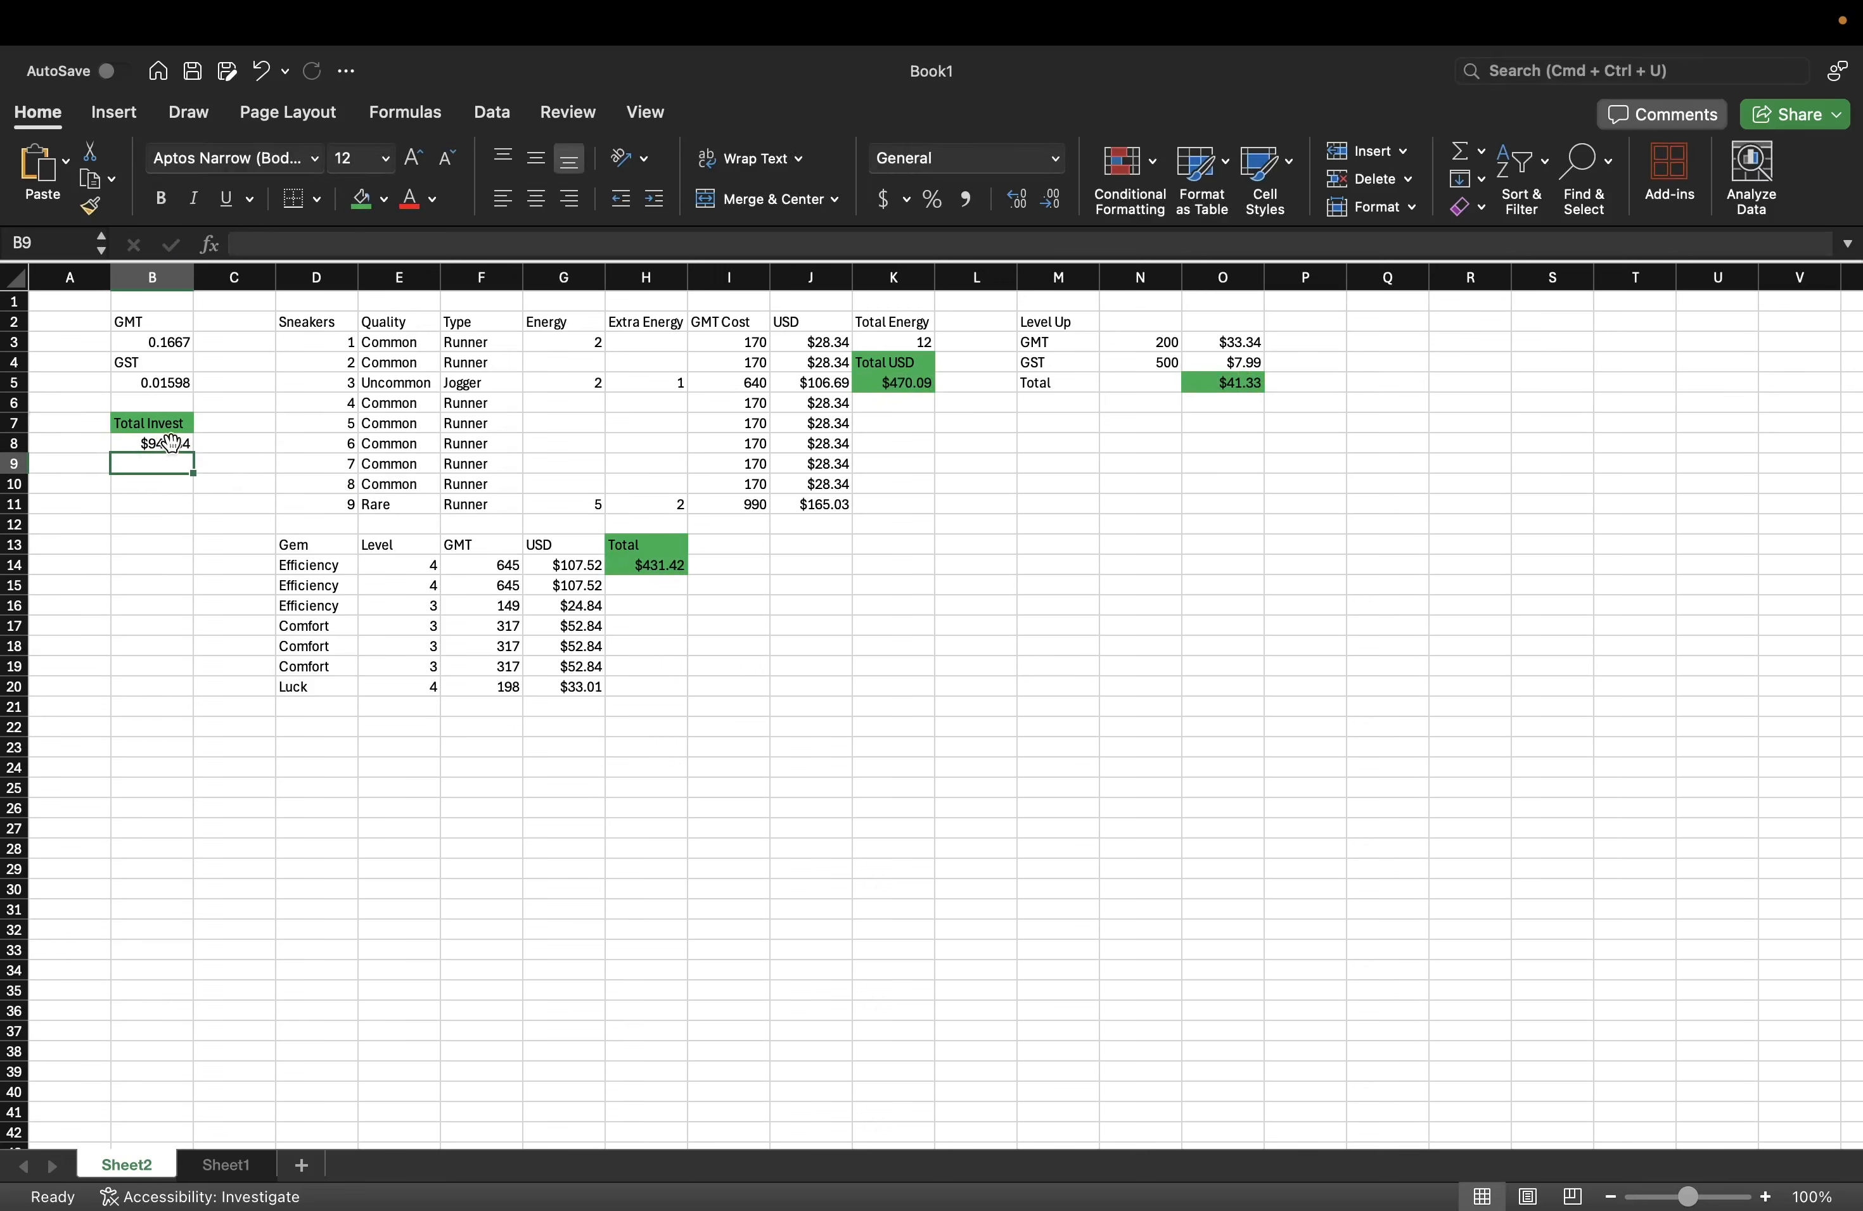
- Fill the total investment value in B8 with green and make B7:B8 bold
{"action": "left_click", "coordinate": [152, 443]}
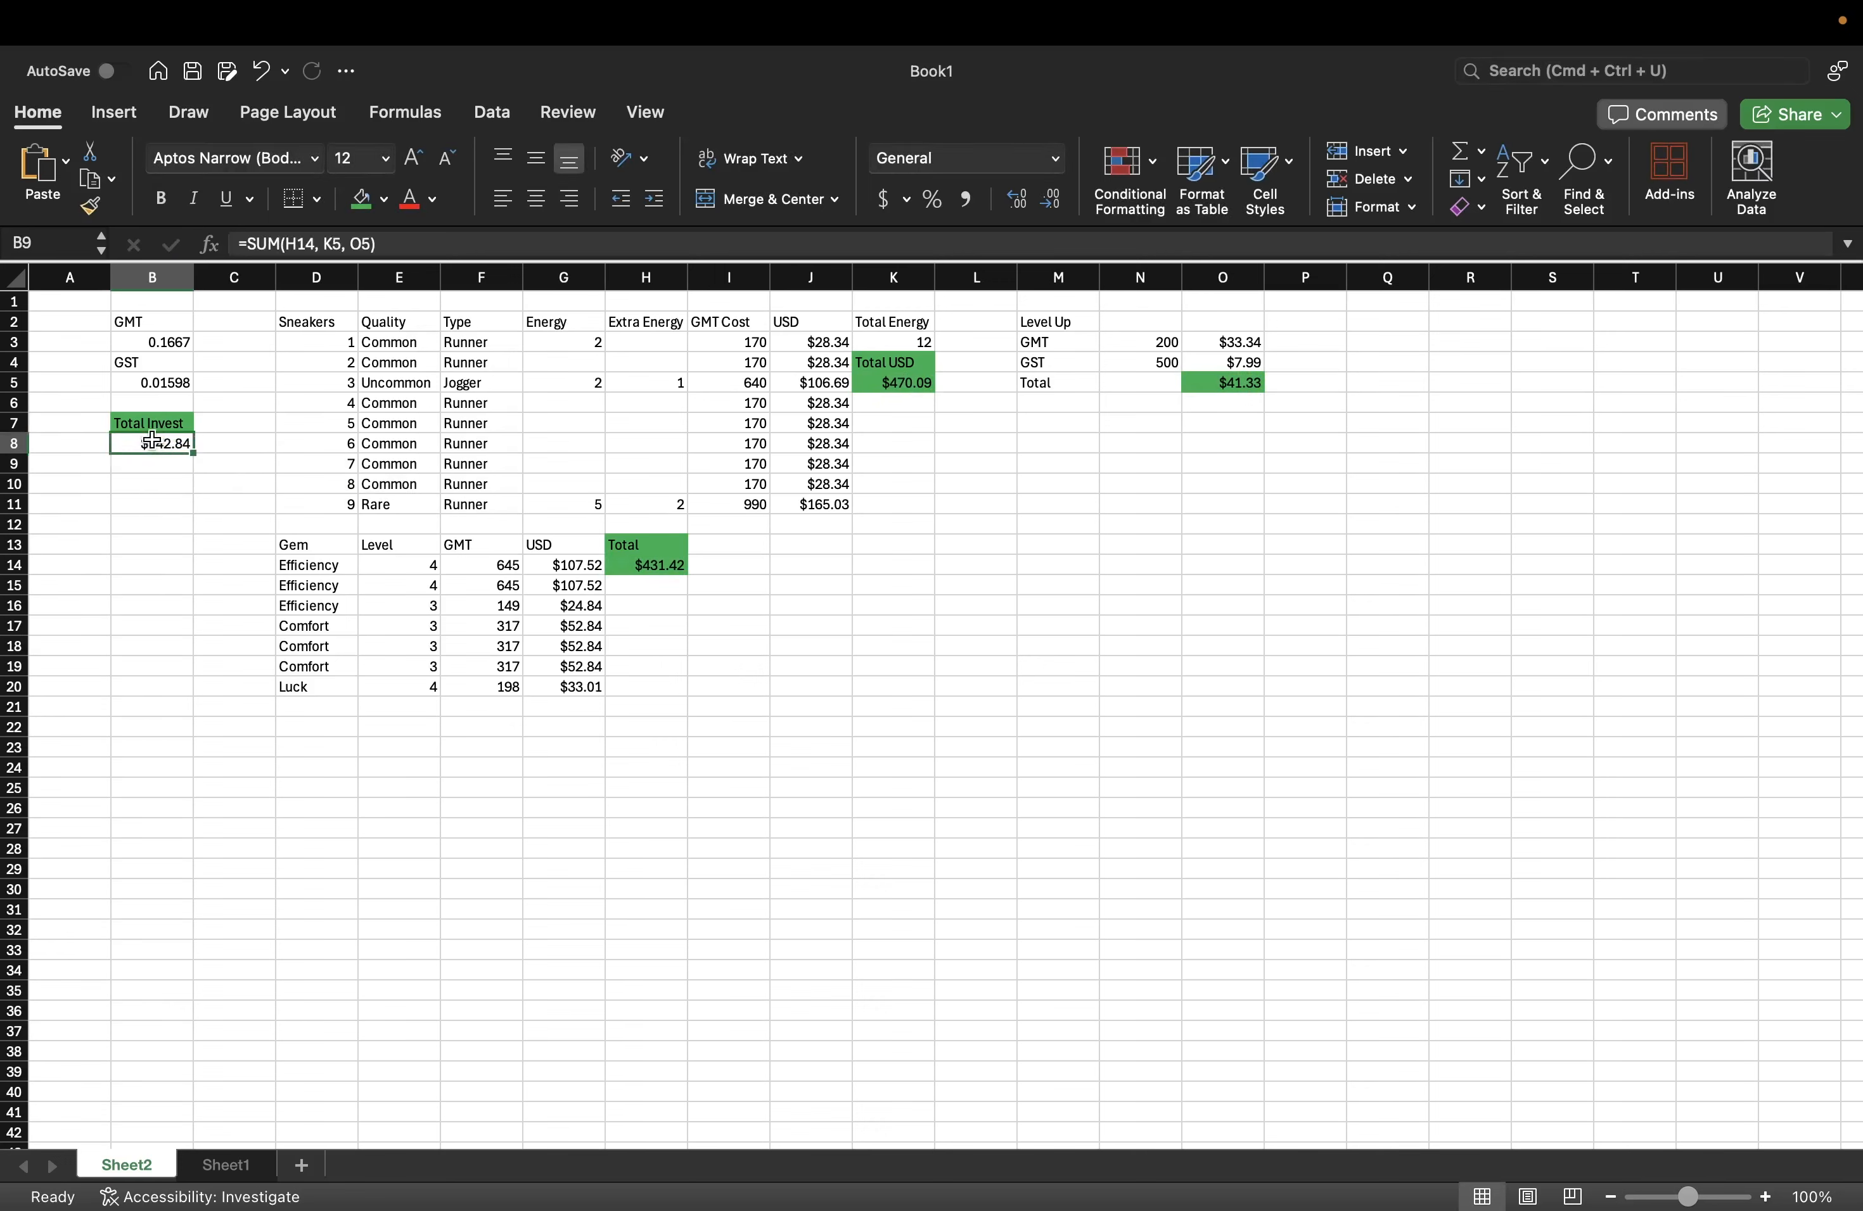
{"action": "left_click", "coordinate": [363, 198]}
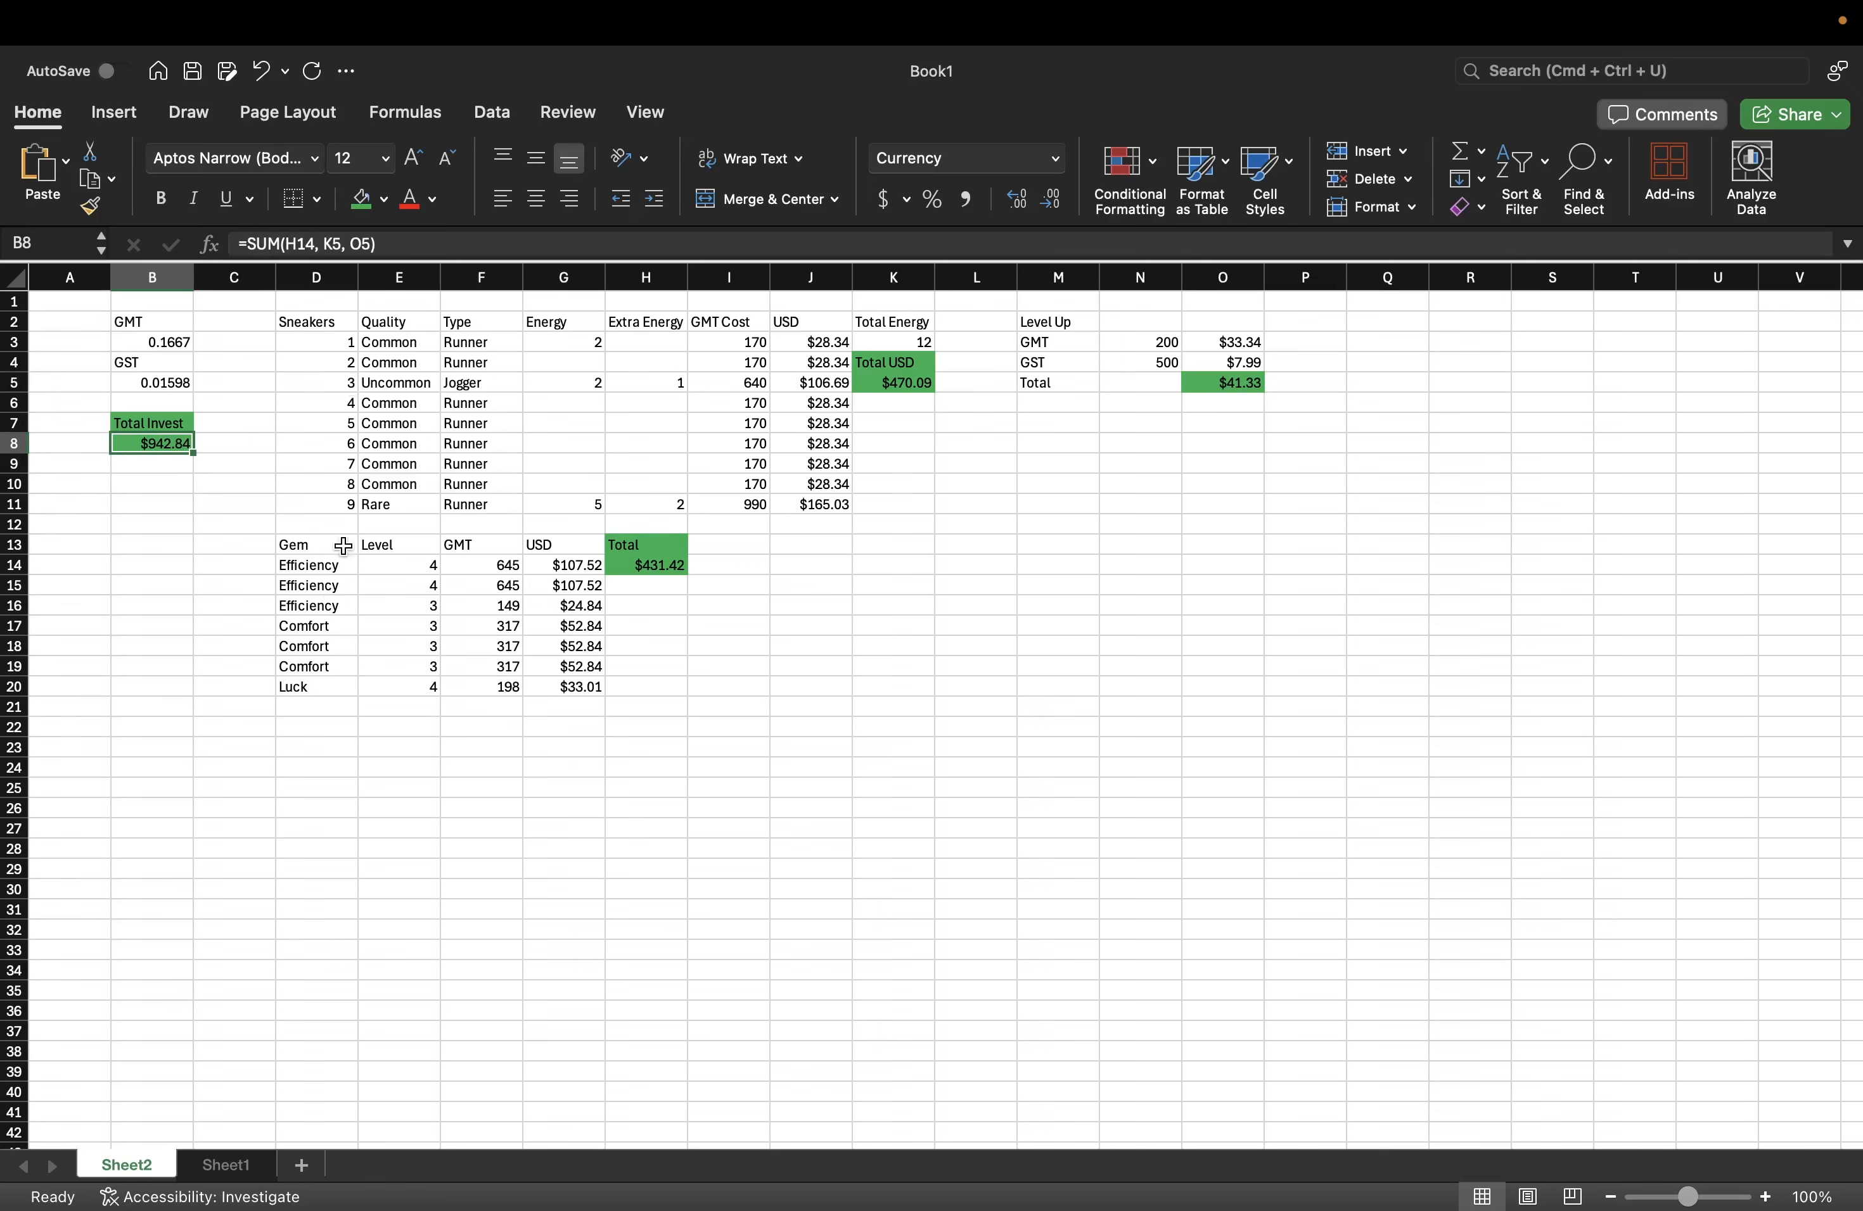
{"action": "left_click", "coordinate": [196, 482]}
{"action": "left_click_drag", "start_coordinate": [152, 443], "coordinate": [152, 422]}
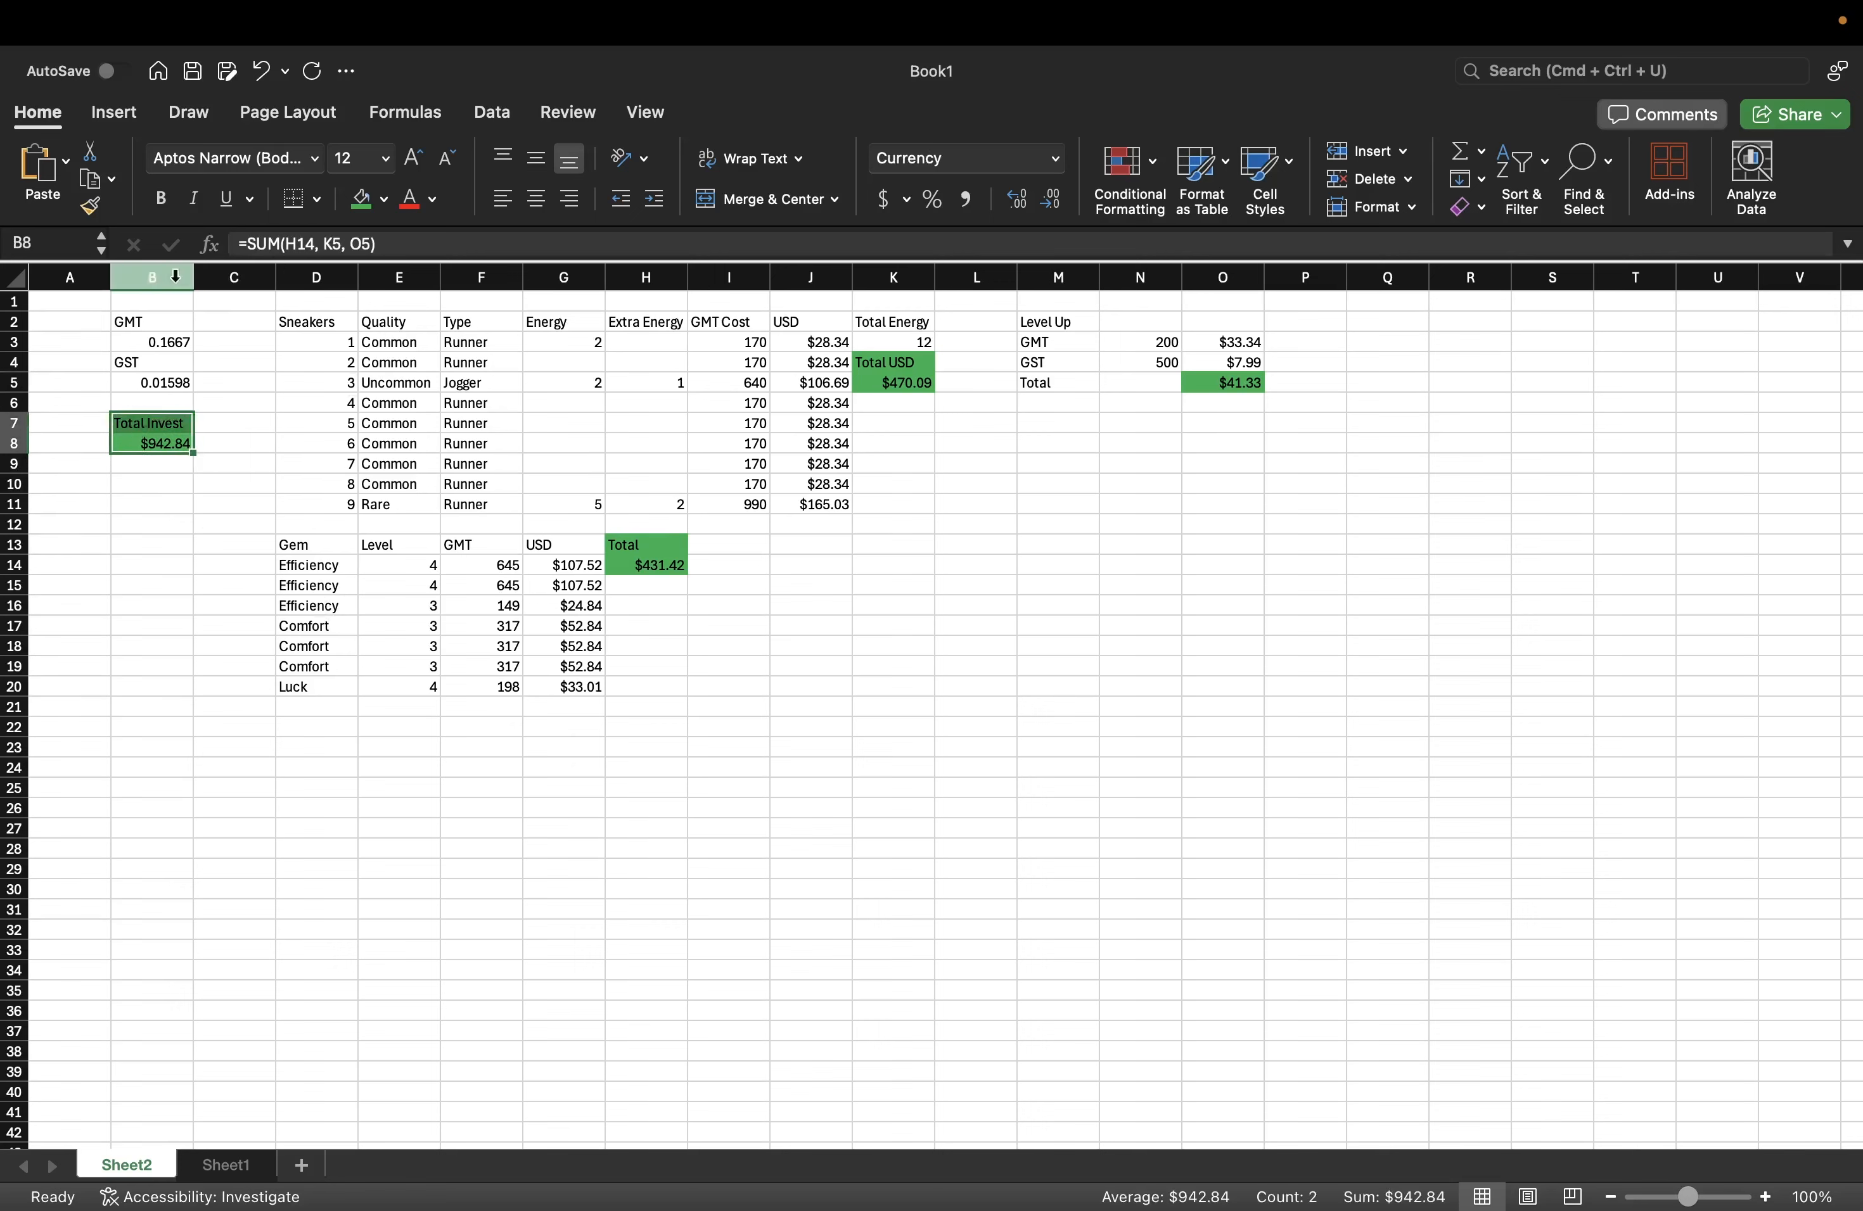
{"action": "left_click", "coordinate": [163, 201]}
{"action": "left_click", "coordinate": [833, 548]}
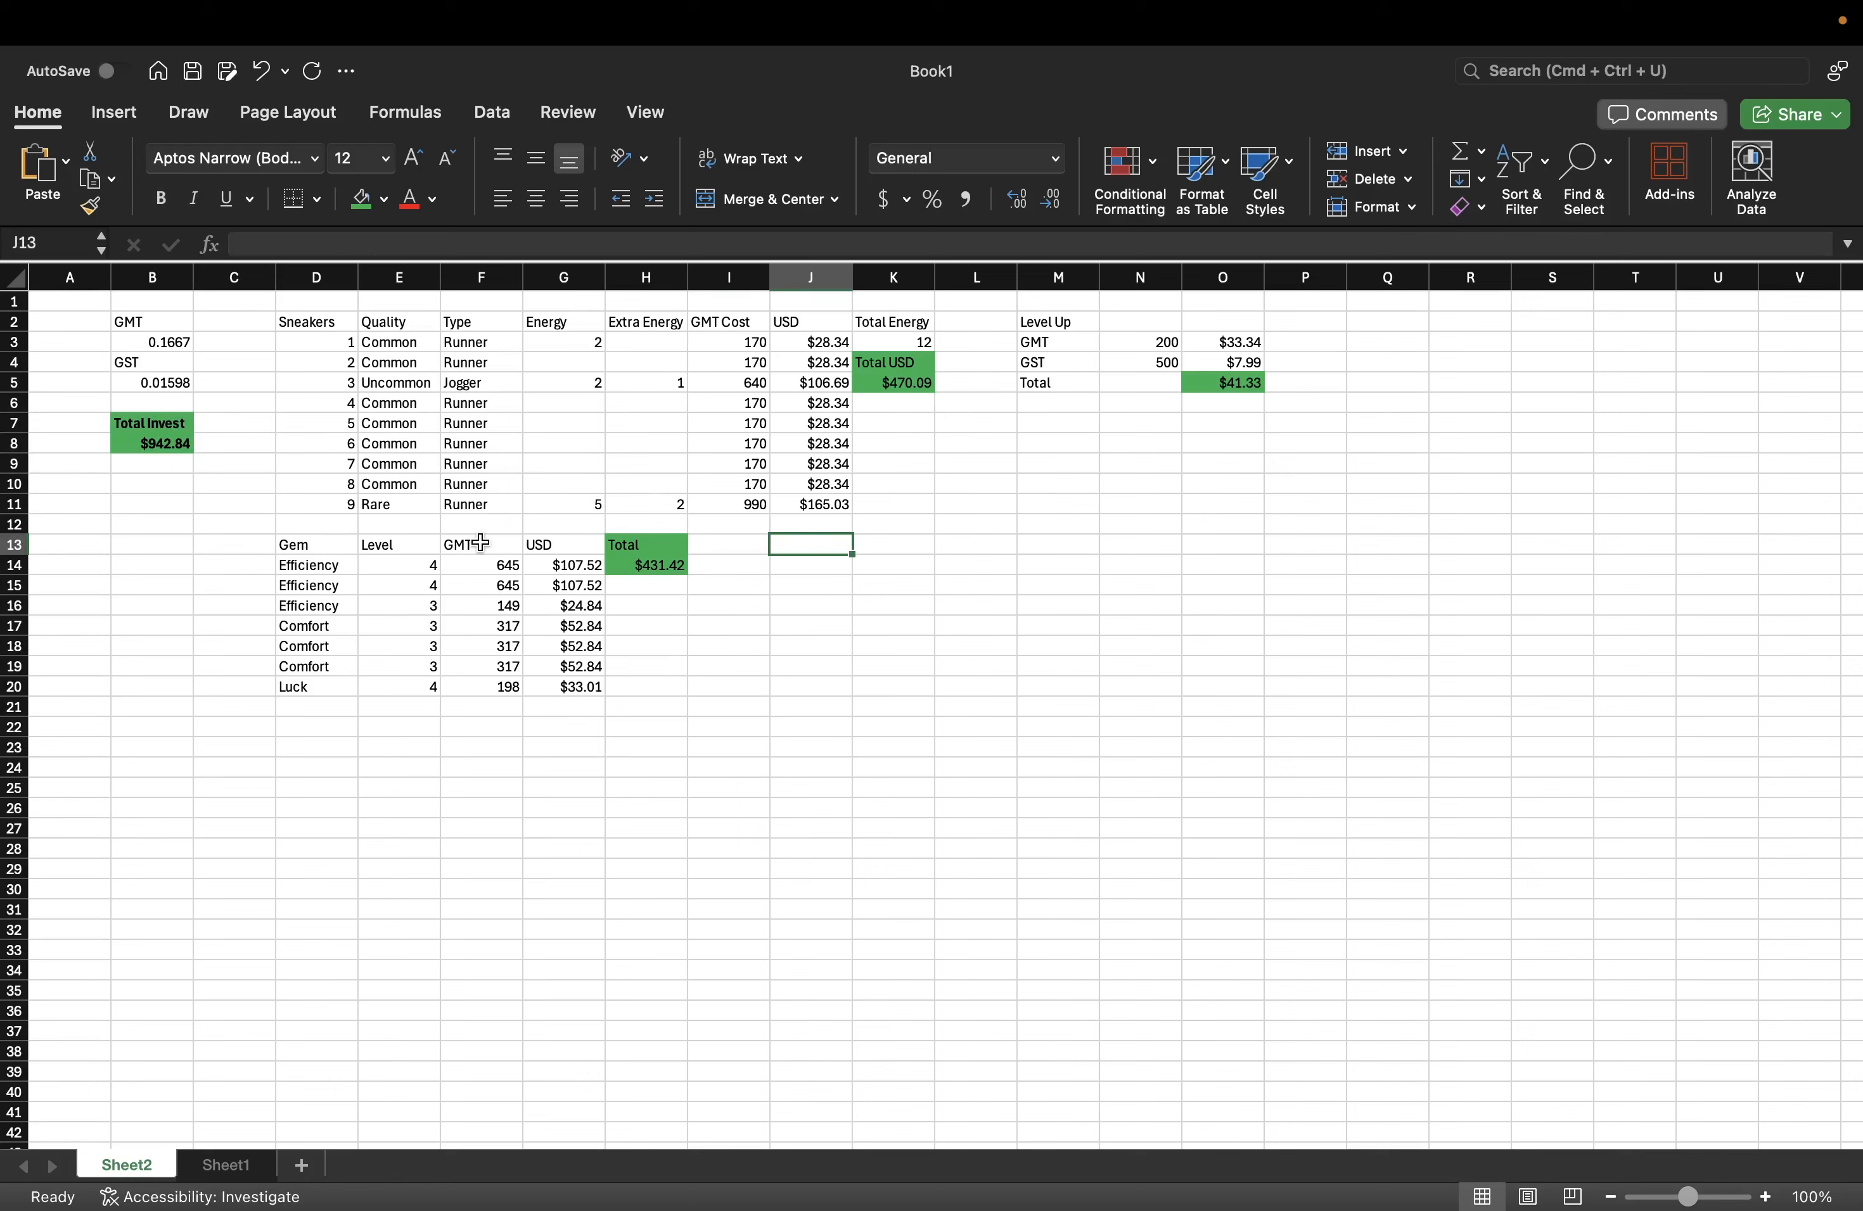
- Apply an outline border around the sneaker table D2:K11
{"action": "left_click", "coordinate": [302, 318]}
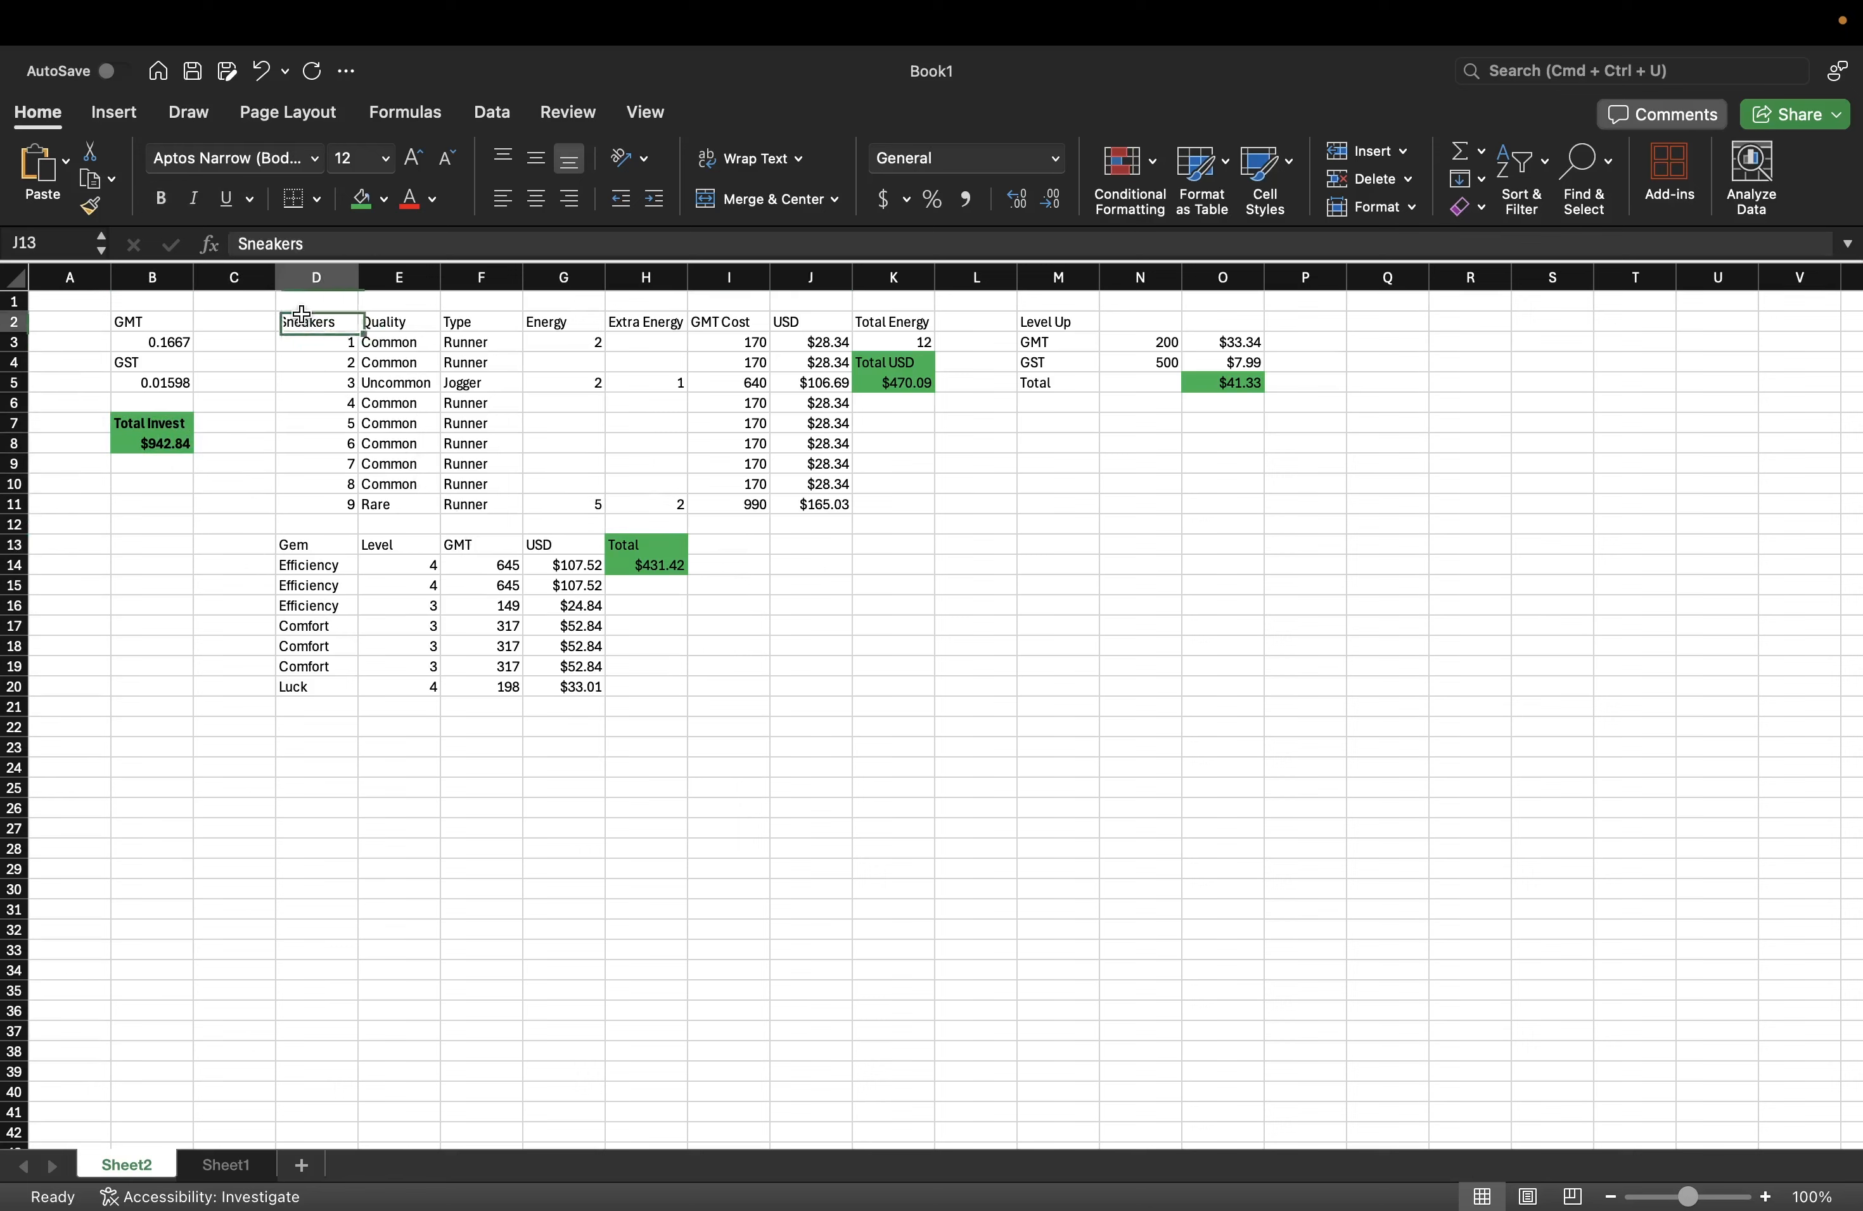
{"action": "left_click_drag", "start_coordinate": [303, 316], "coordinate": [856, 499]}
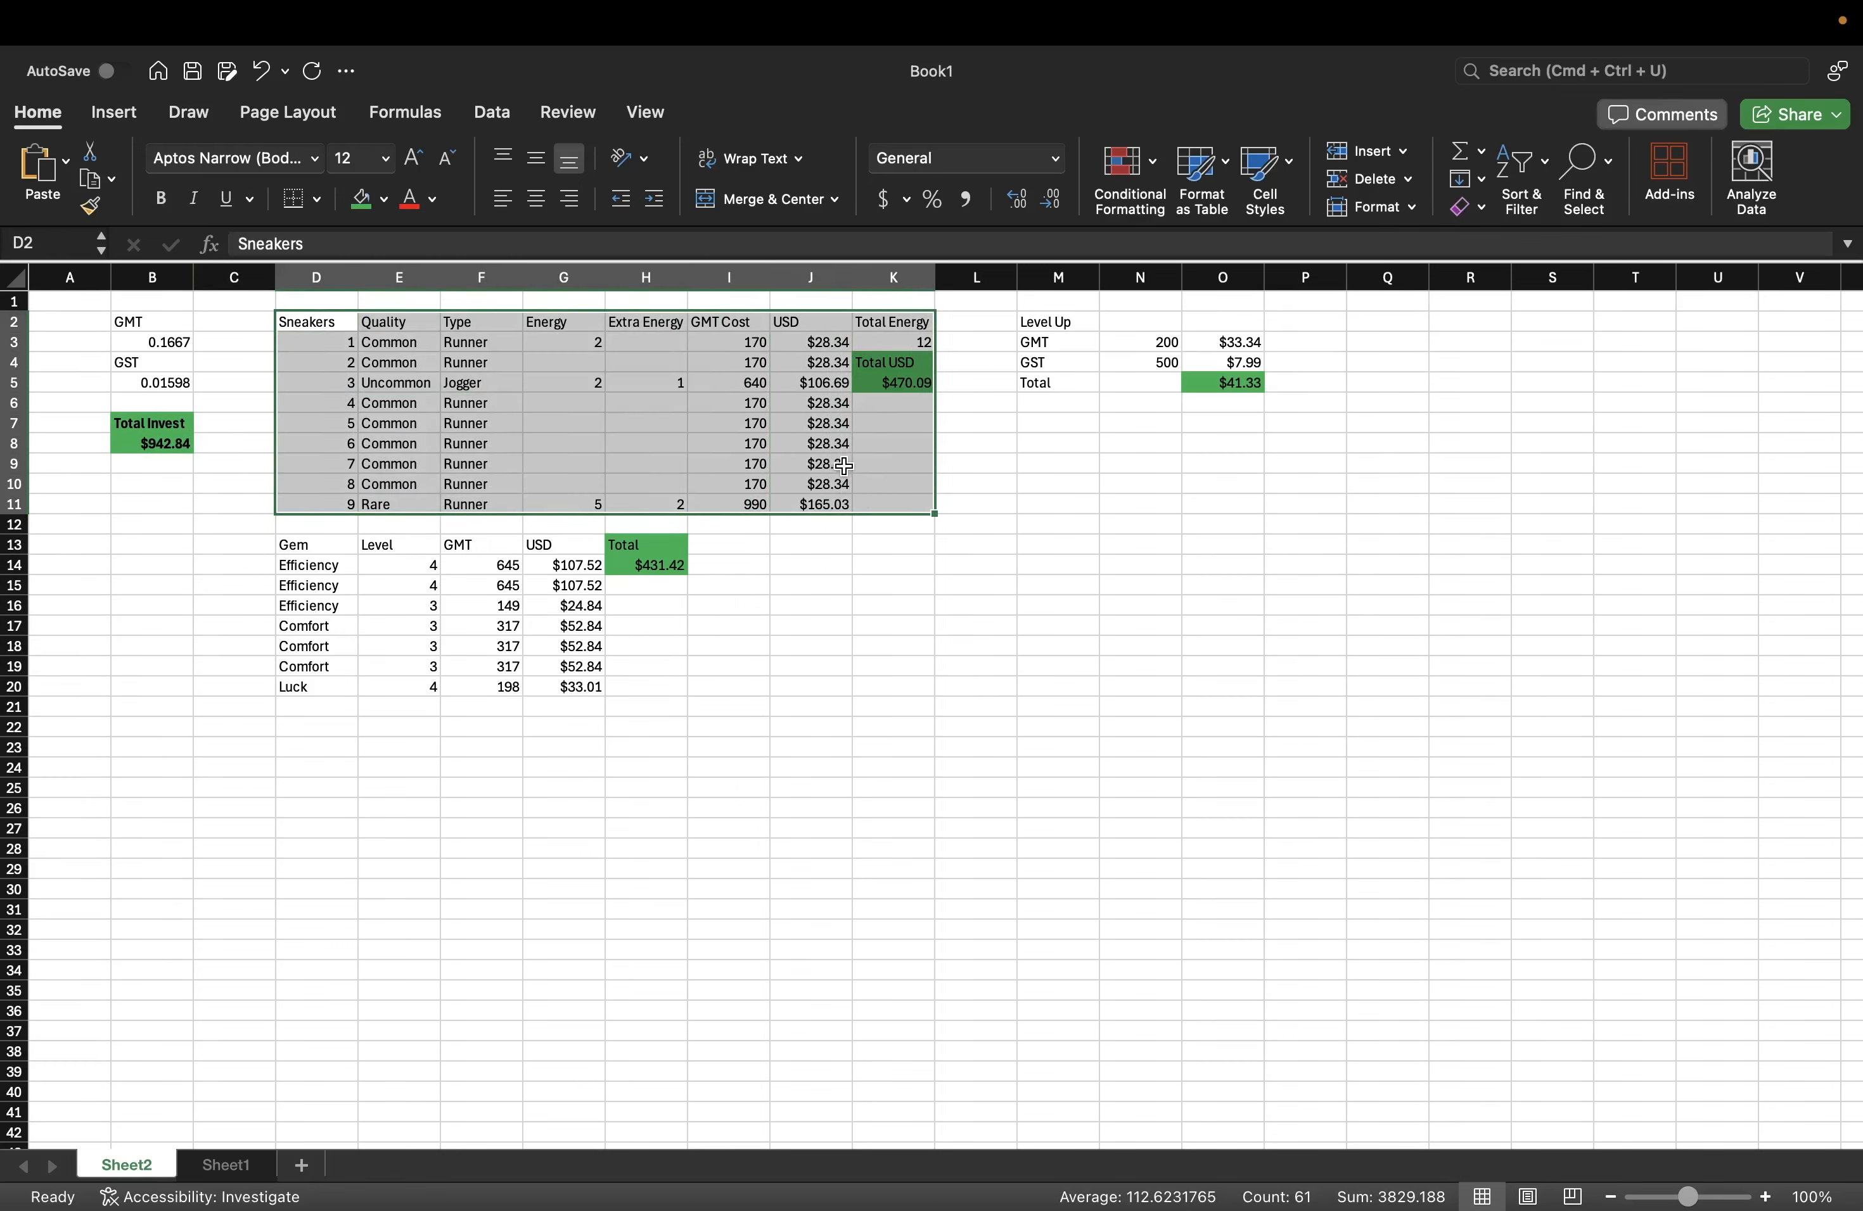
{"action": "right_click", "coordinate": [825, 460]}
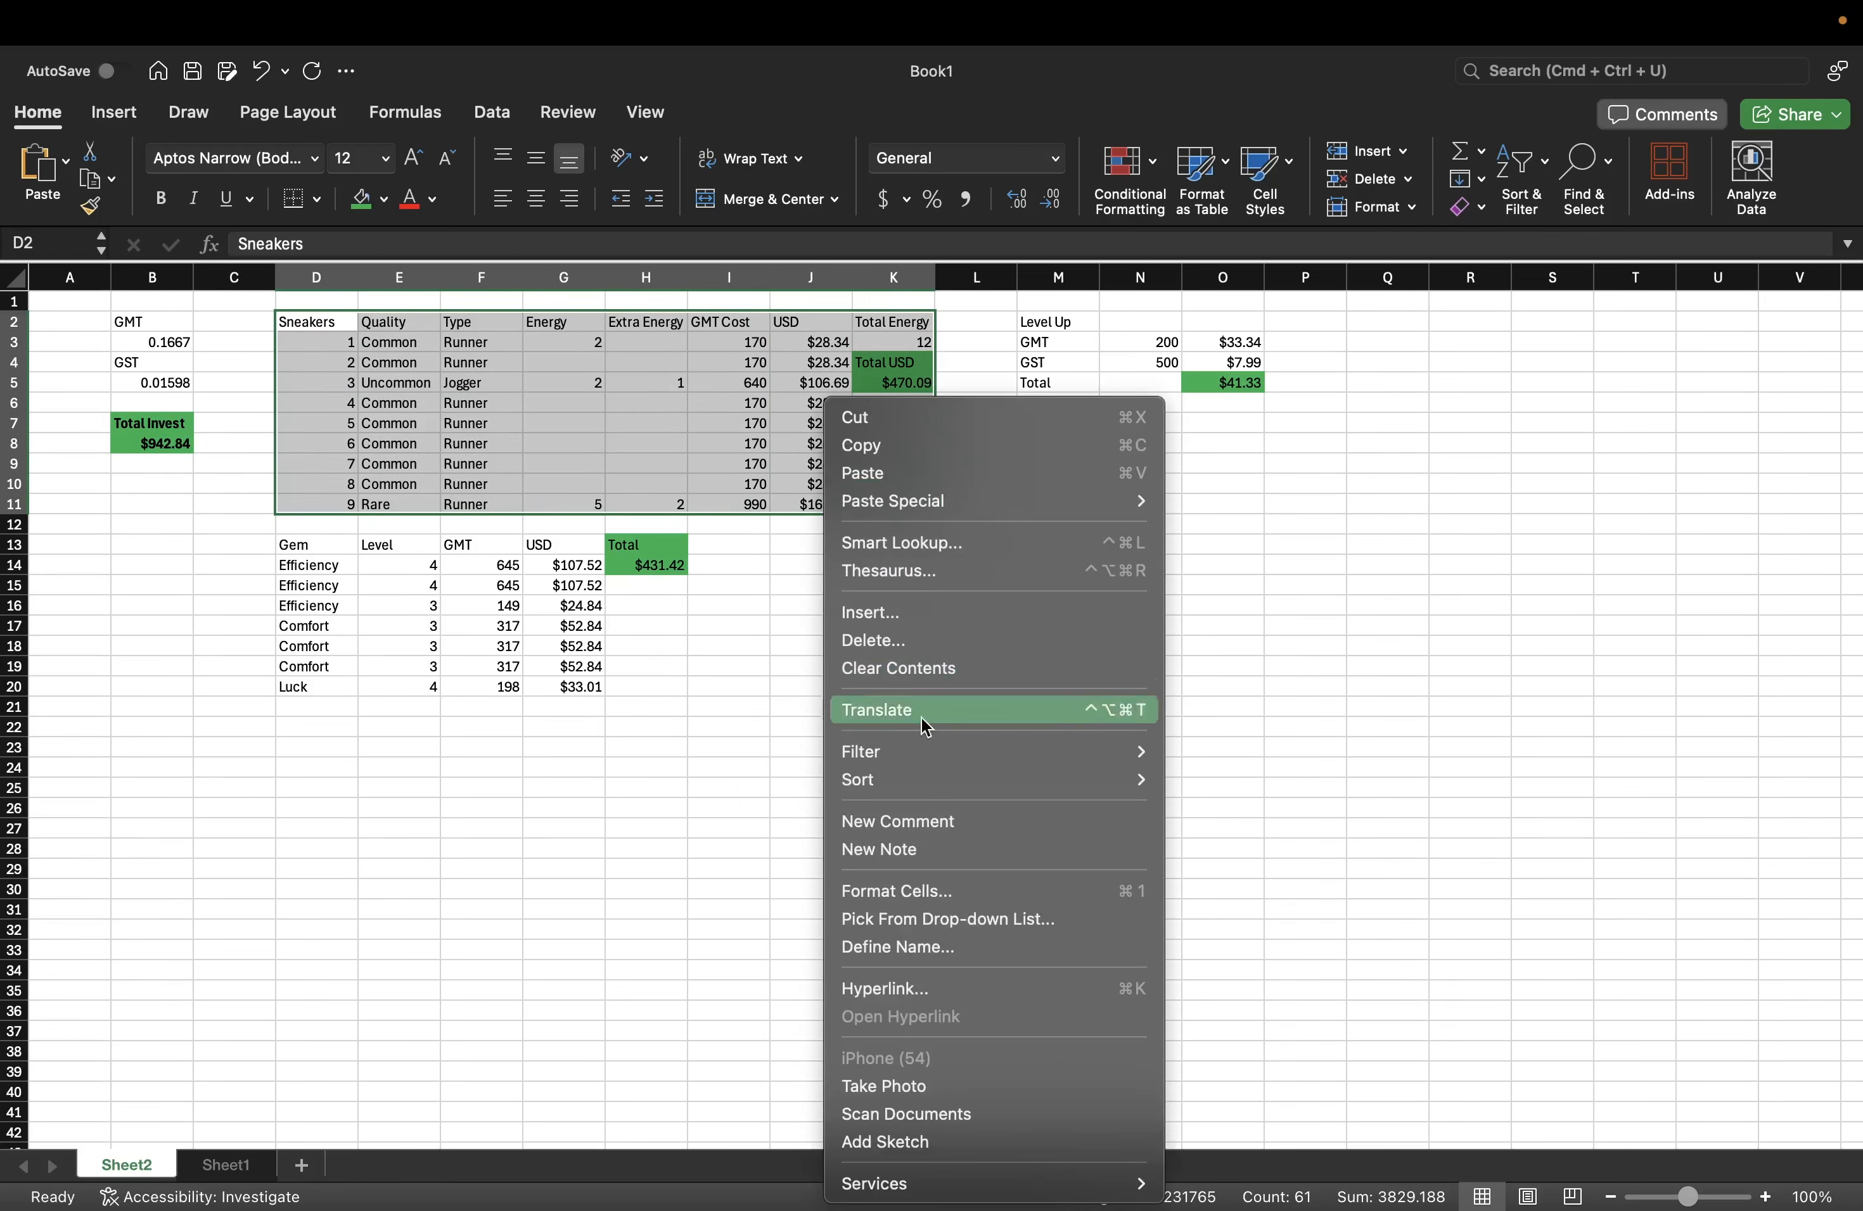
{"action": "left_click", "coordinate": [918, 891]}
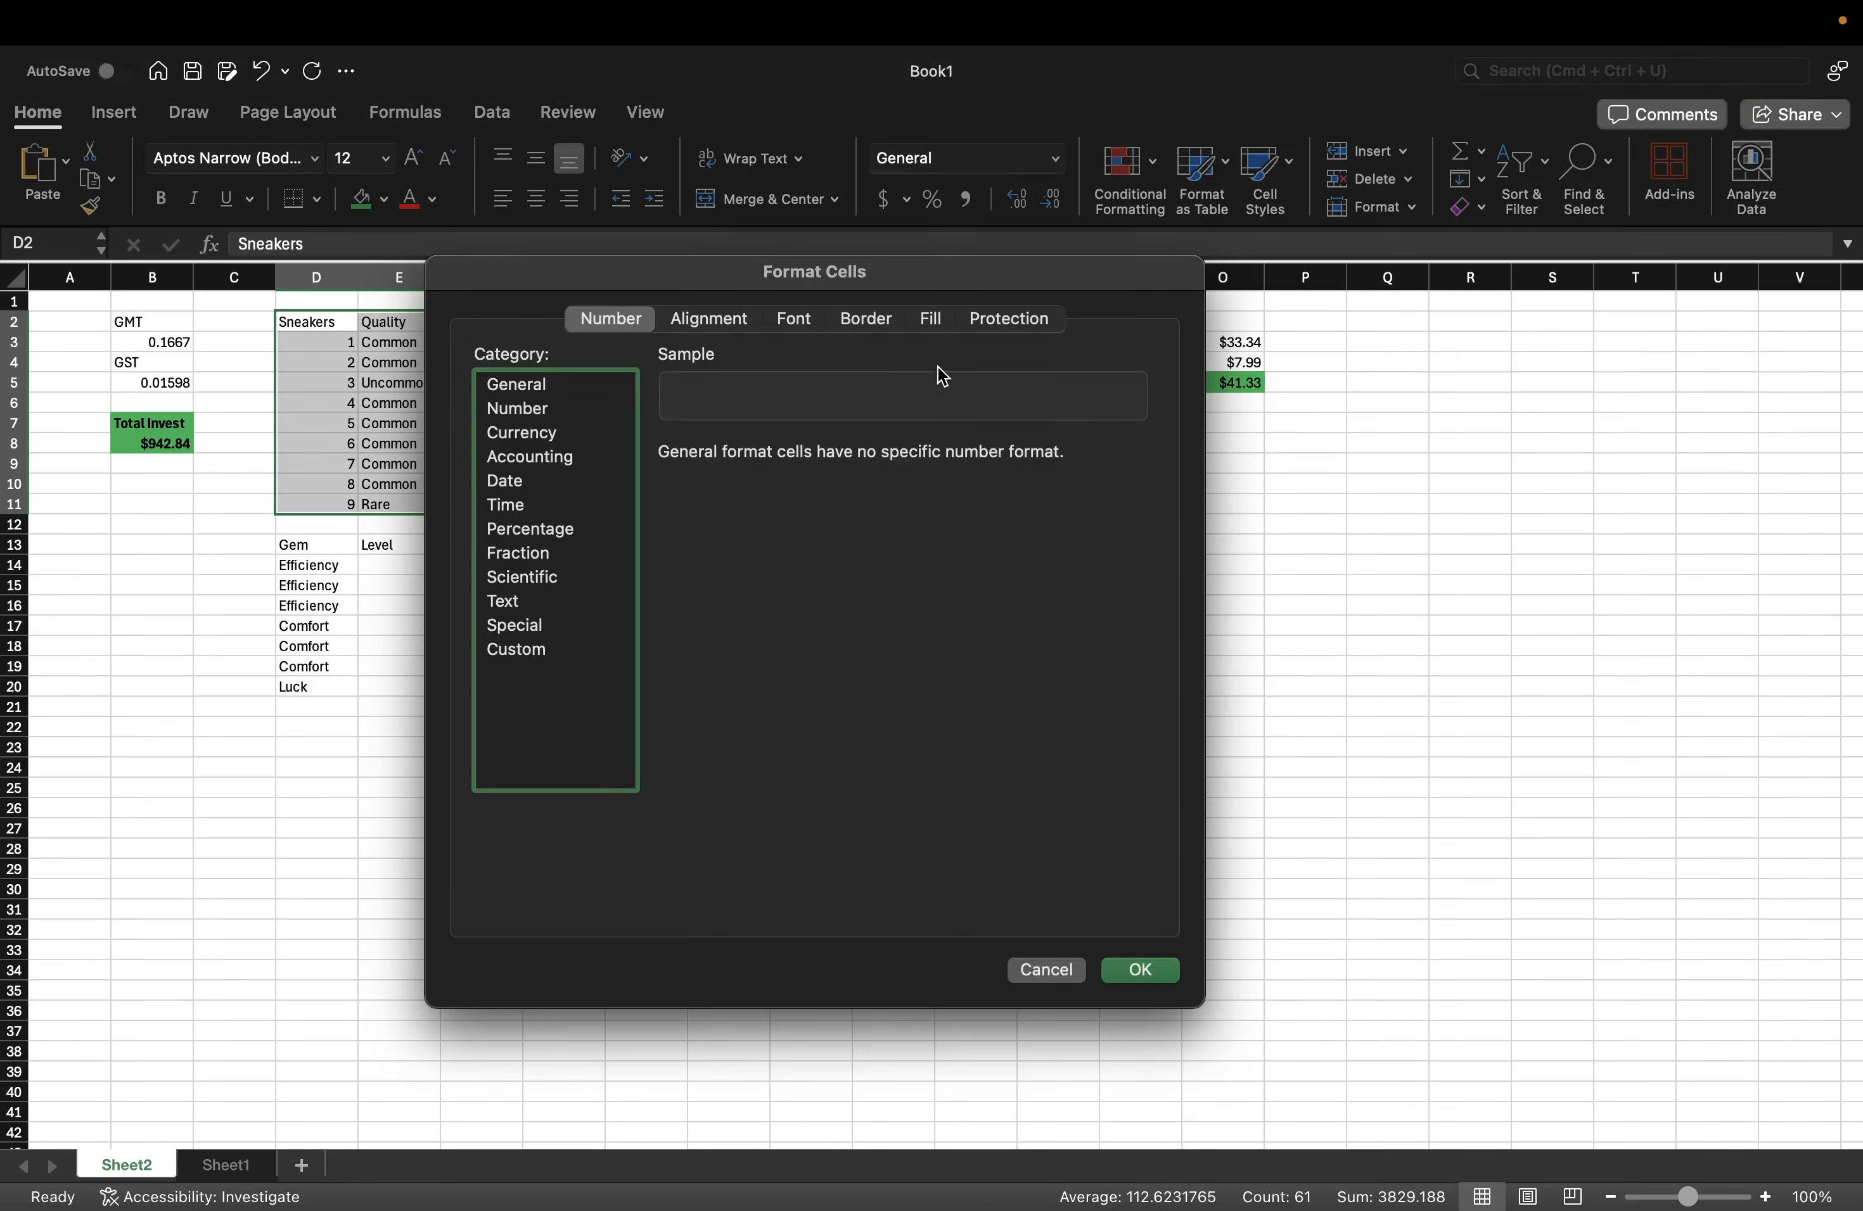
{"action": "left_click", "coordinate": [879, 329]}
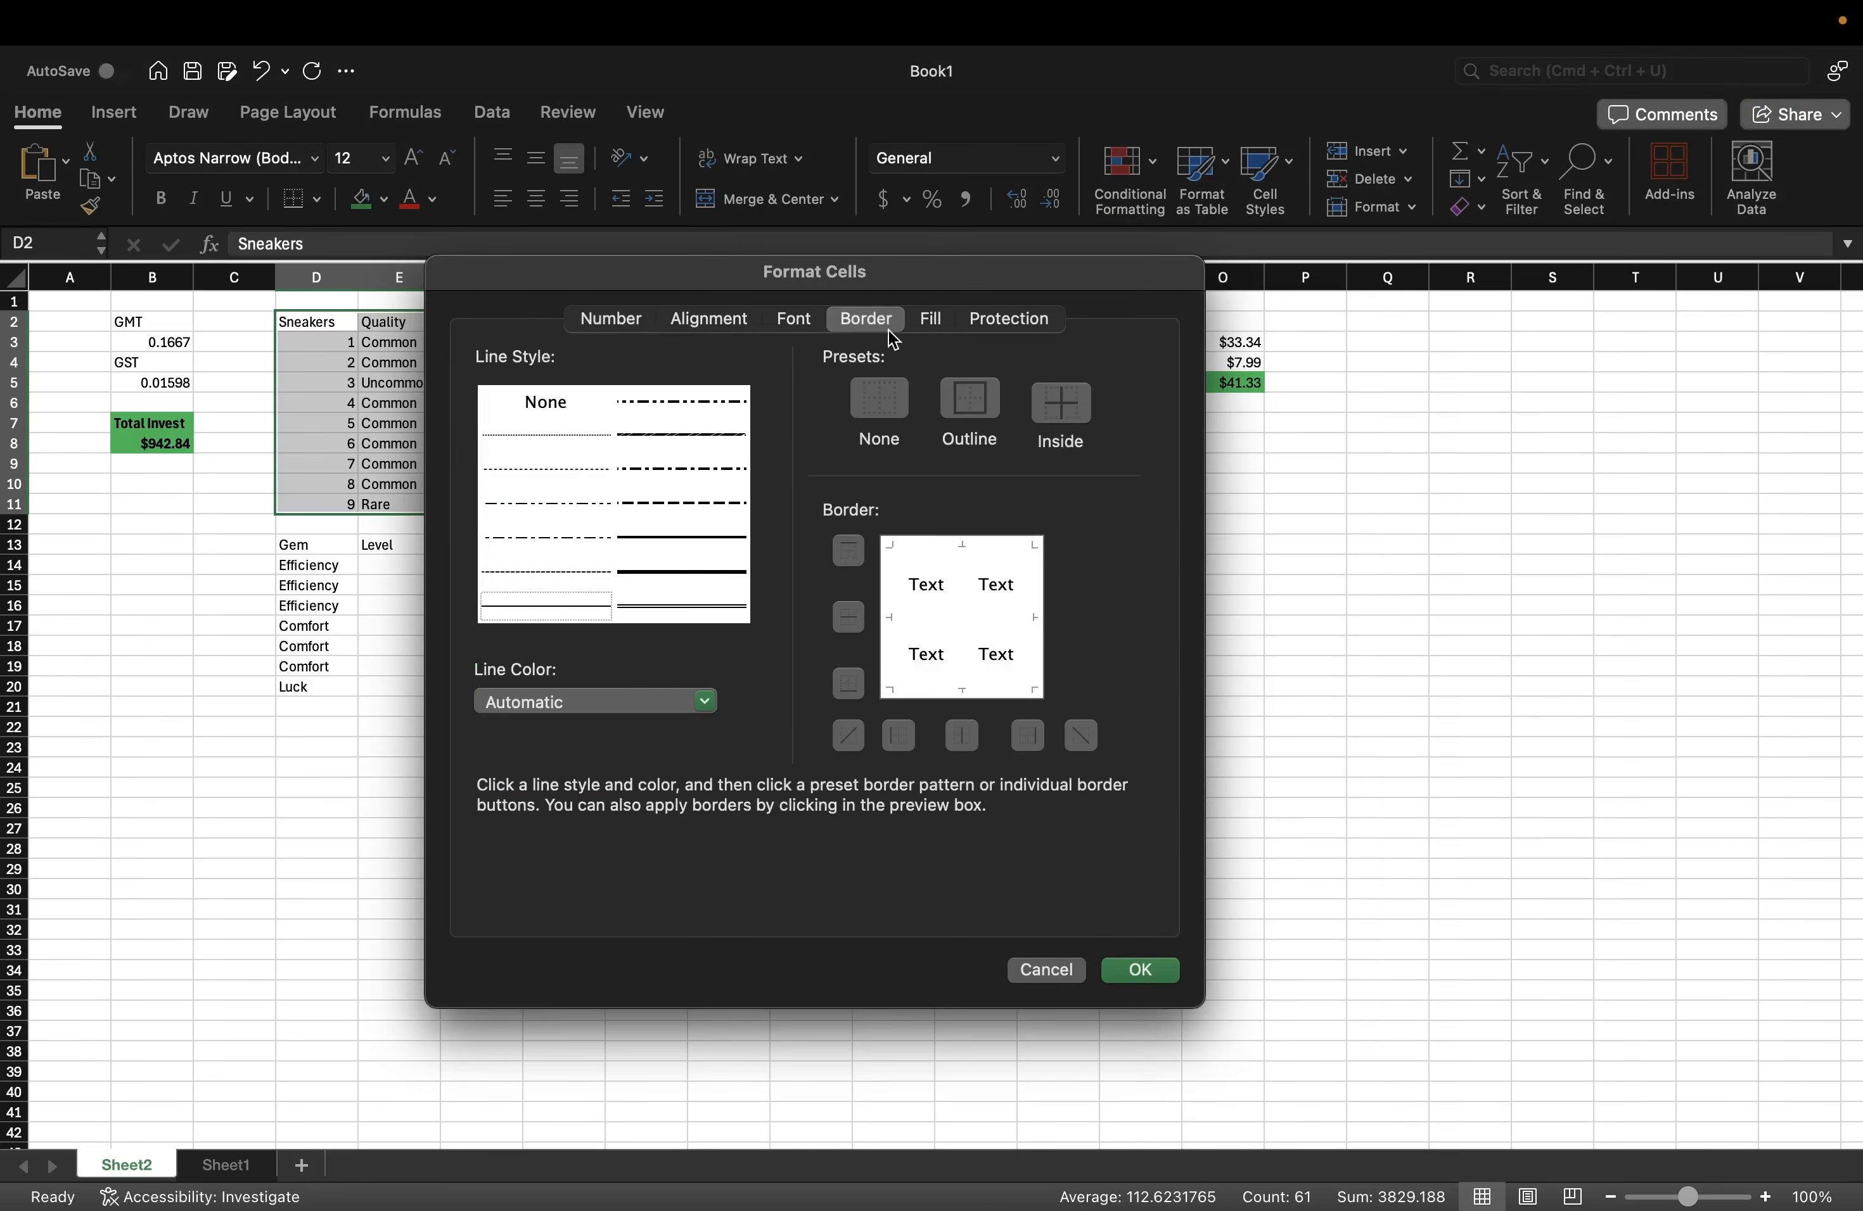
{"action": "left_click", "coordinate": [970, 400]}
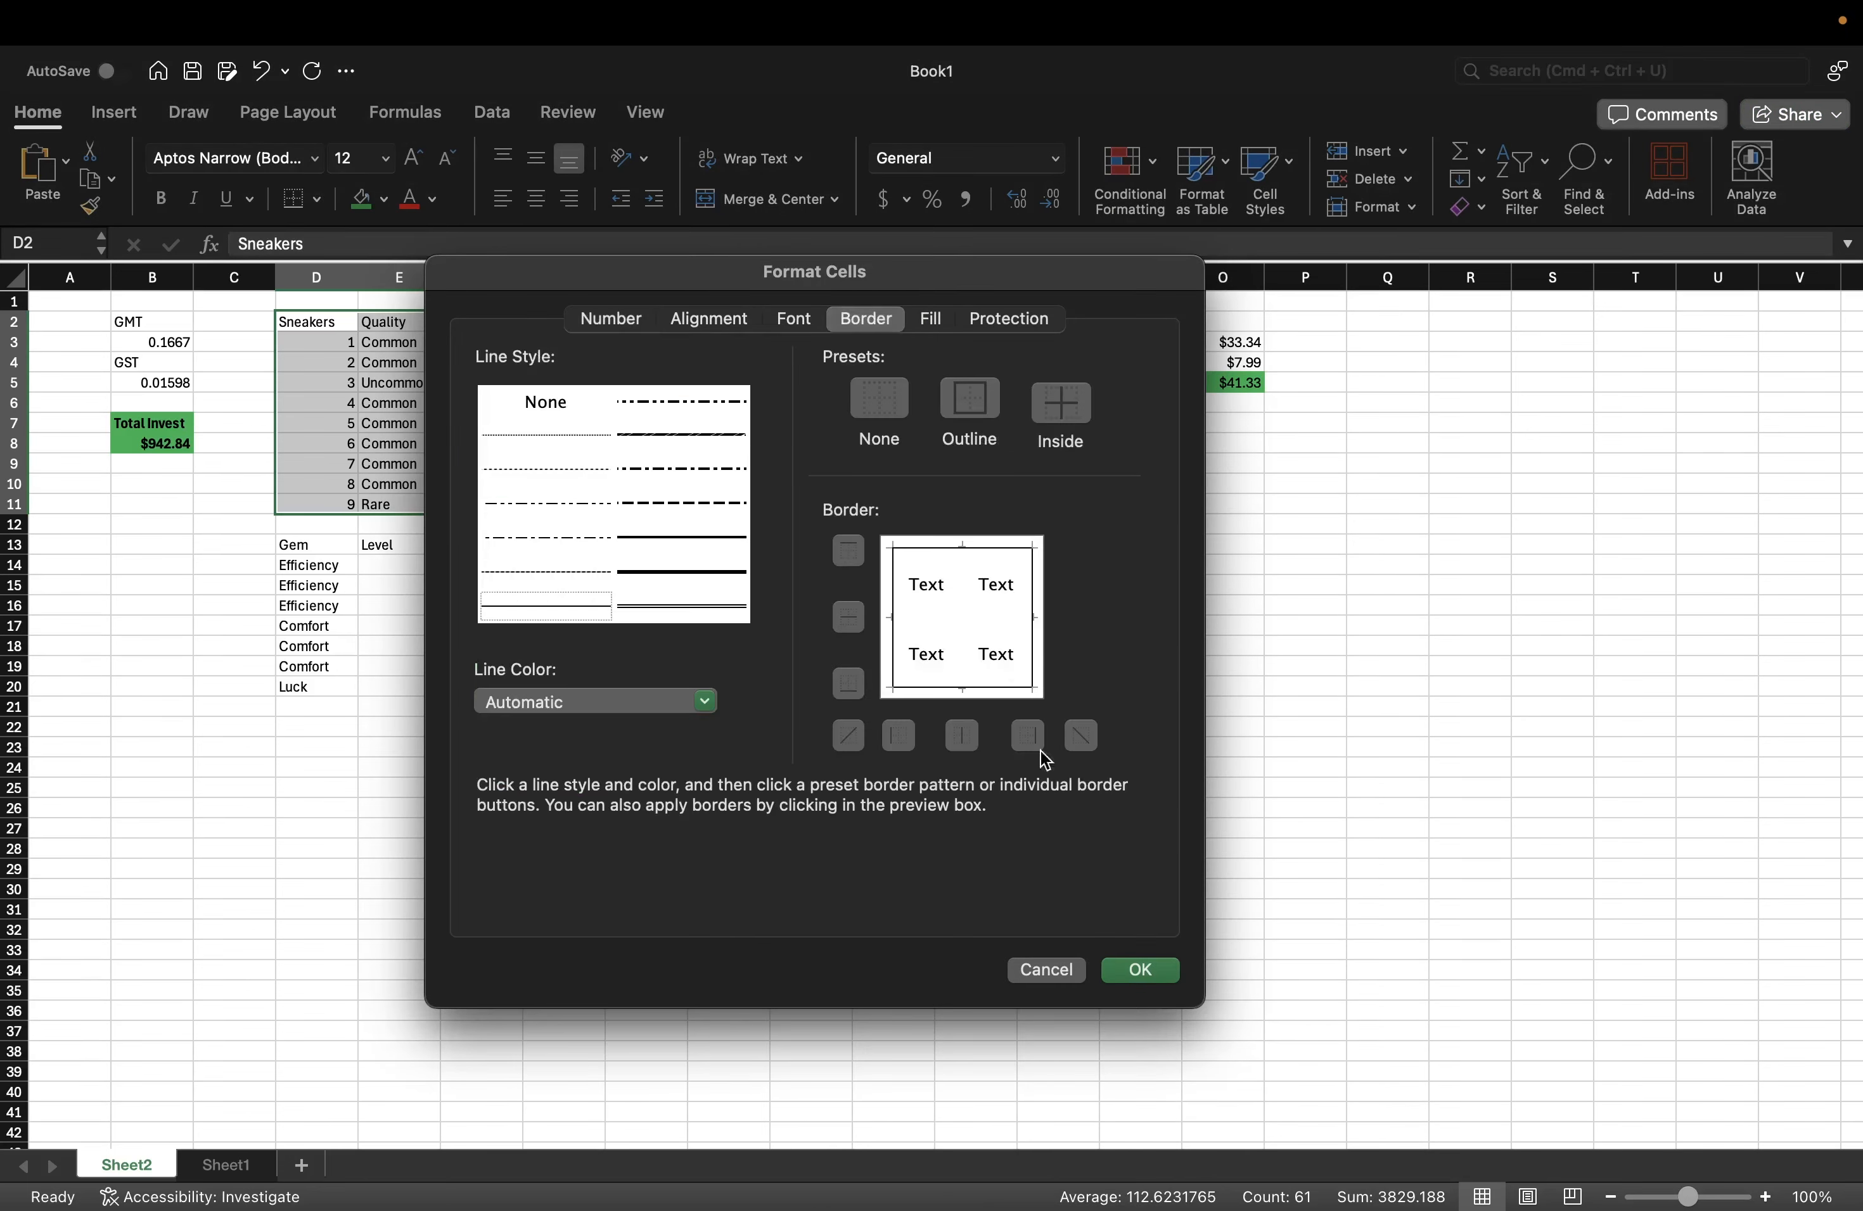
{"action": "left_click", "coordinate": [1139, 969]}
{"action": "left_click", "coordinate": [1110, 419]}
- Apply outline and inside borders to the Level Up table M2:O5
{"action": "left_click_drag", "start_coordinate": [1053, 320], "coordinate": [1223, 384]}
{"action": "right_click", "coordinate": [1088, 354]}
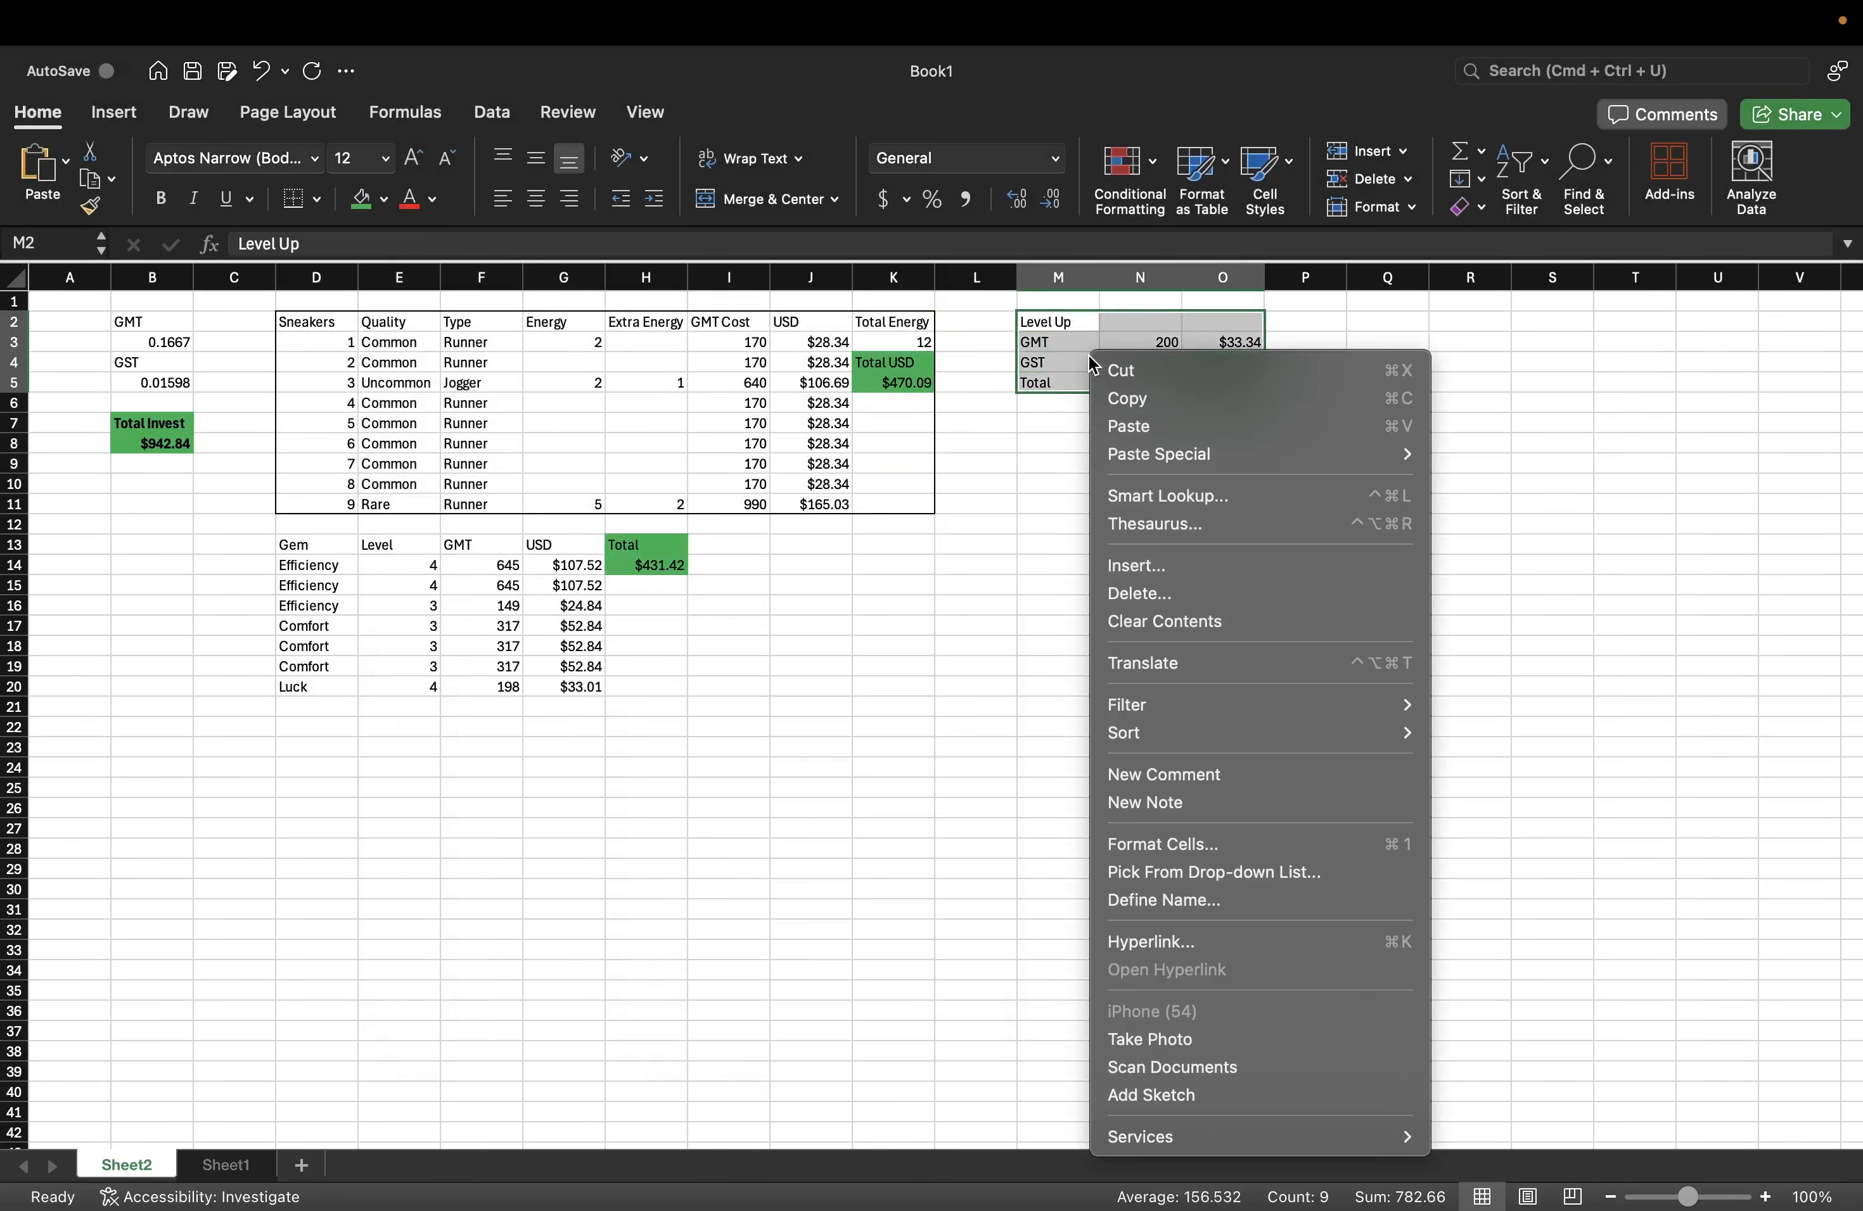
{"action": "left_click", "coordinate": [1176, 832]}
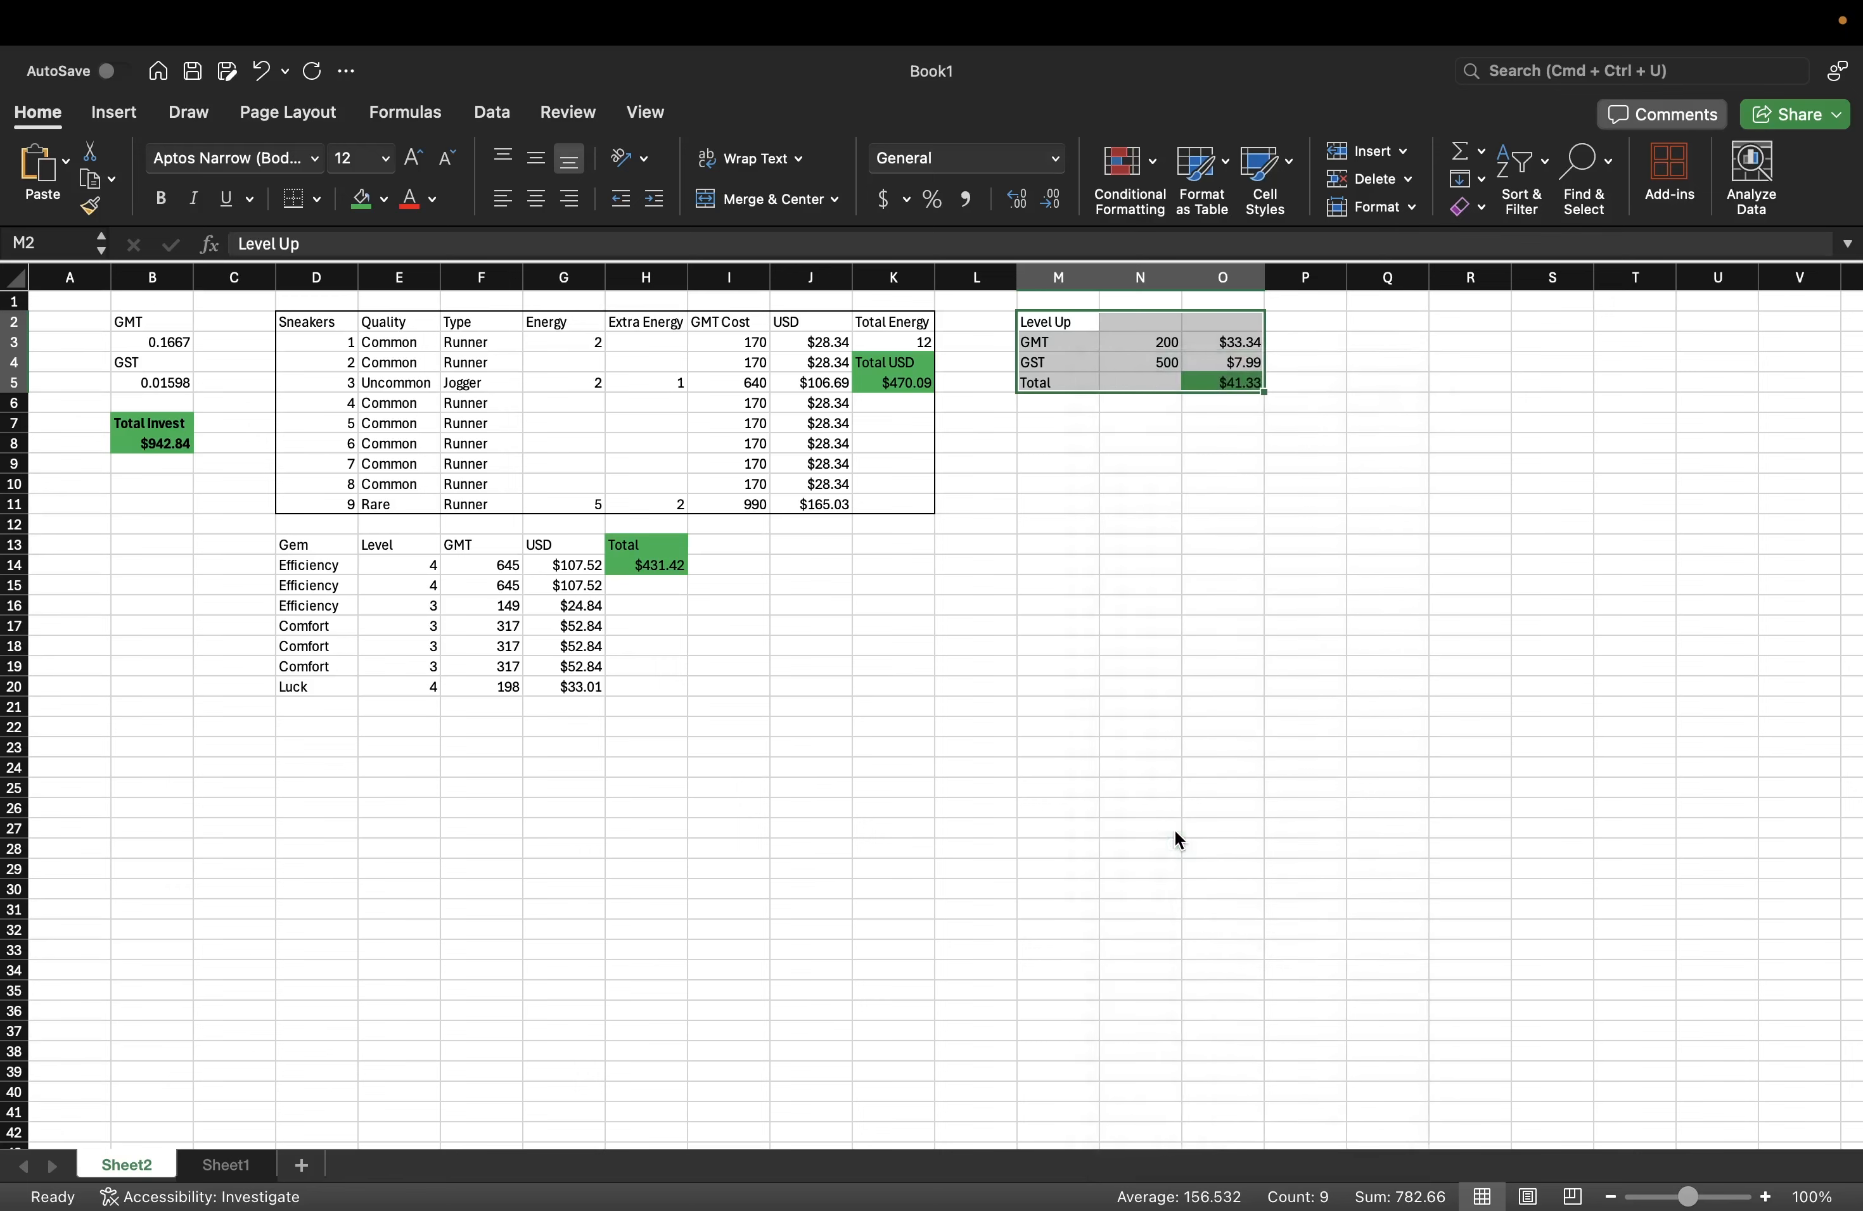
{"action": "left_click", "coordinate": [1328, 590]}
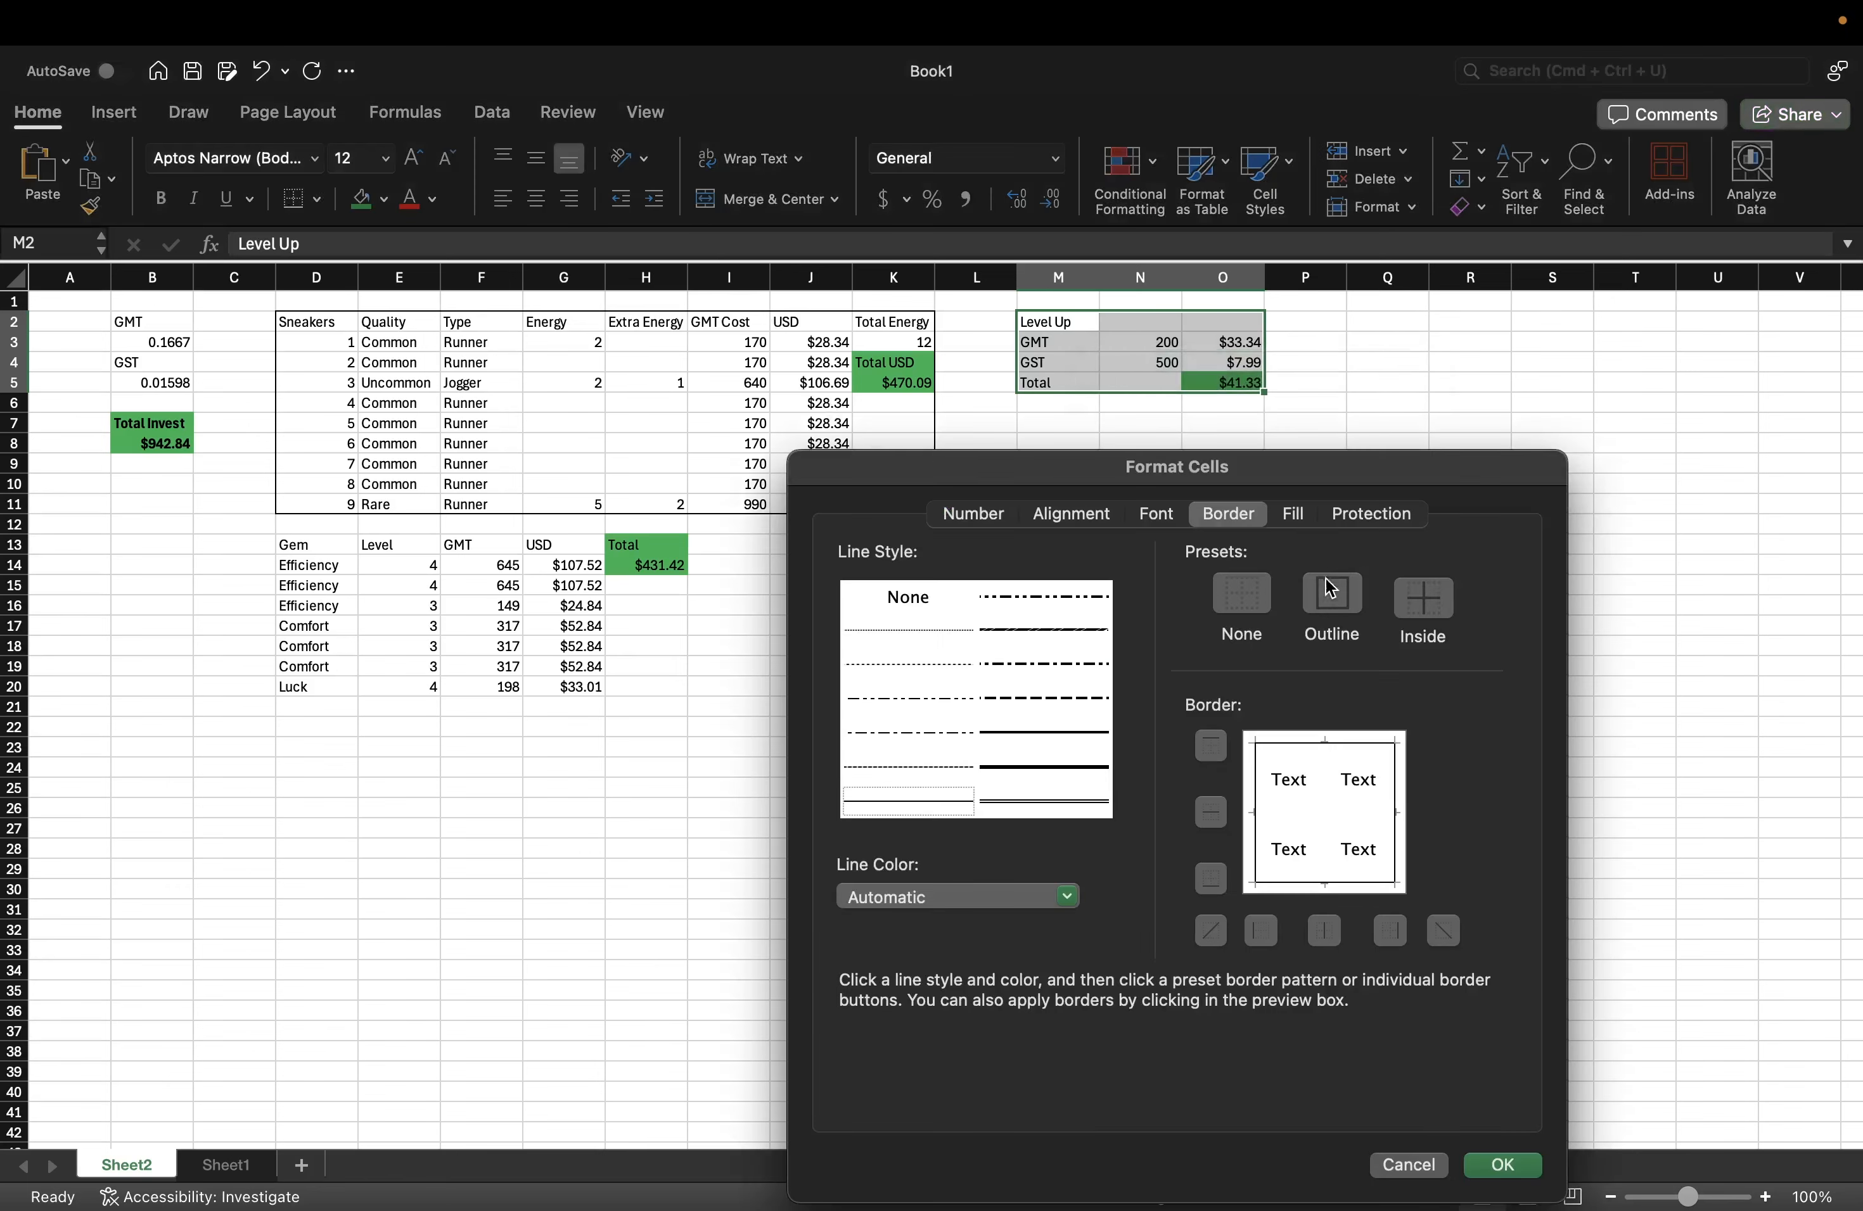
{"action": "left_click", "coordinate": [1437, 616]}
{"action": "left_click", "coordinate": [1500, 1166]}
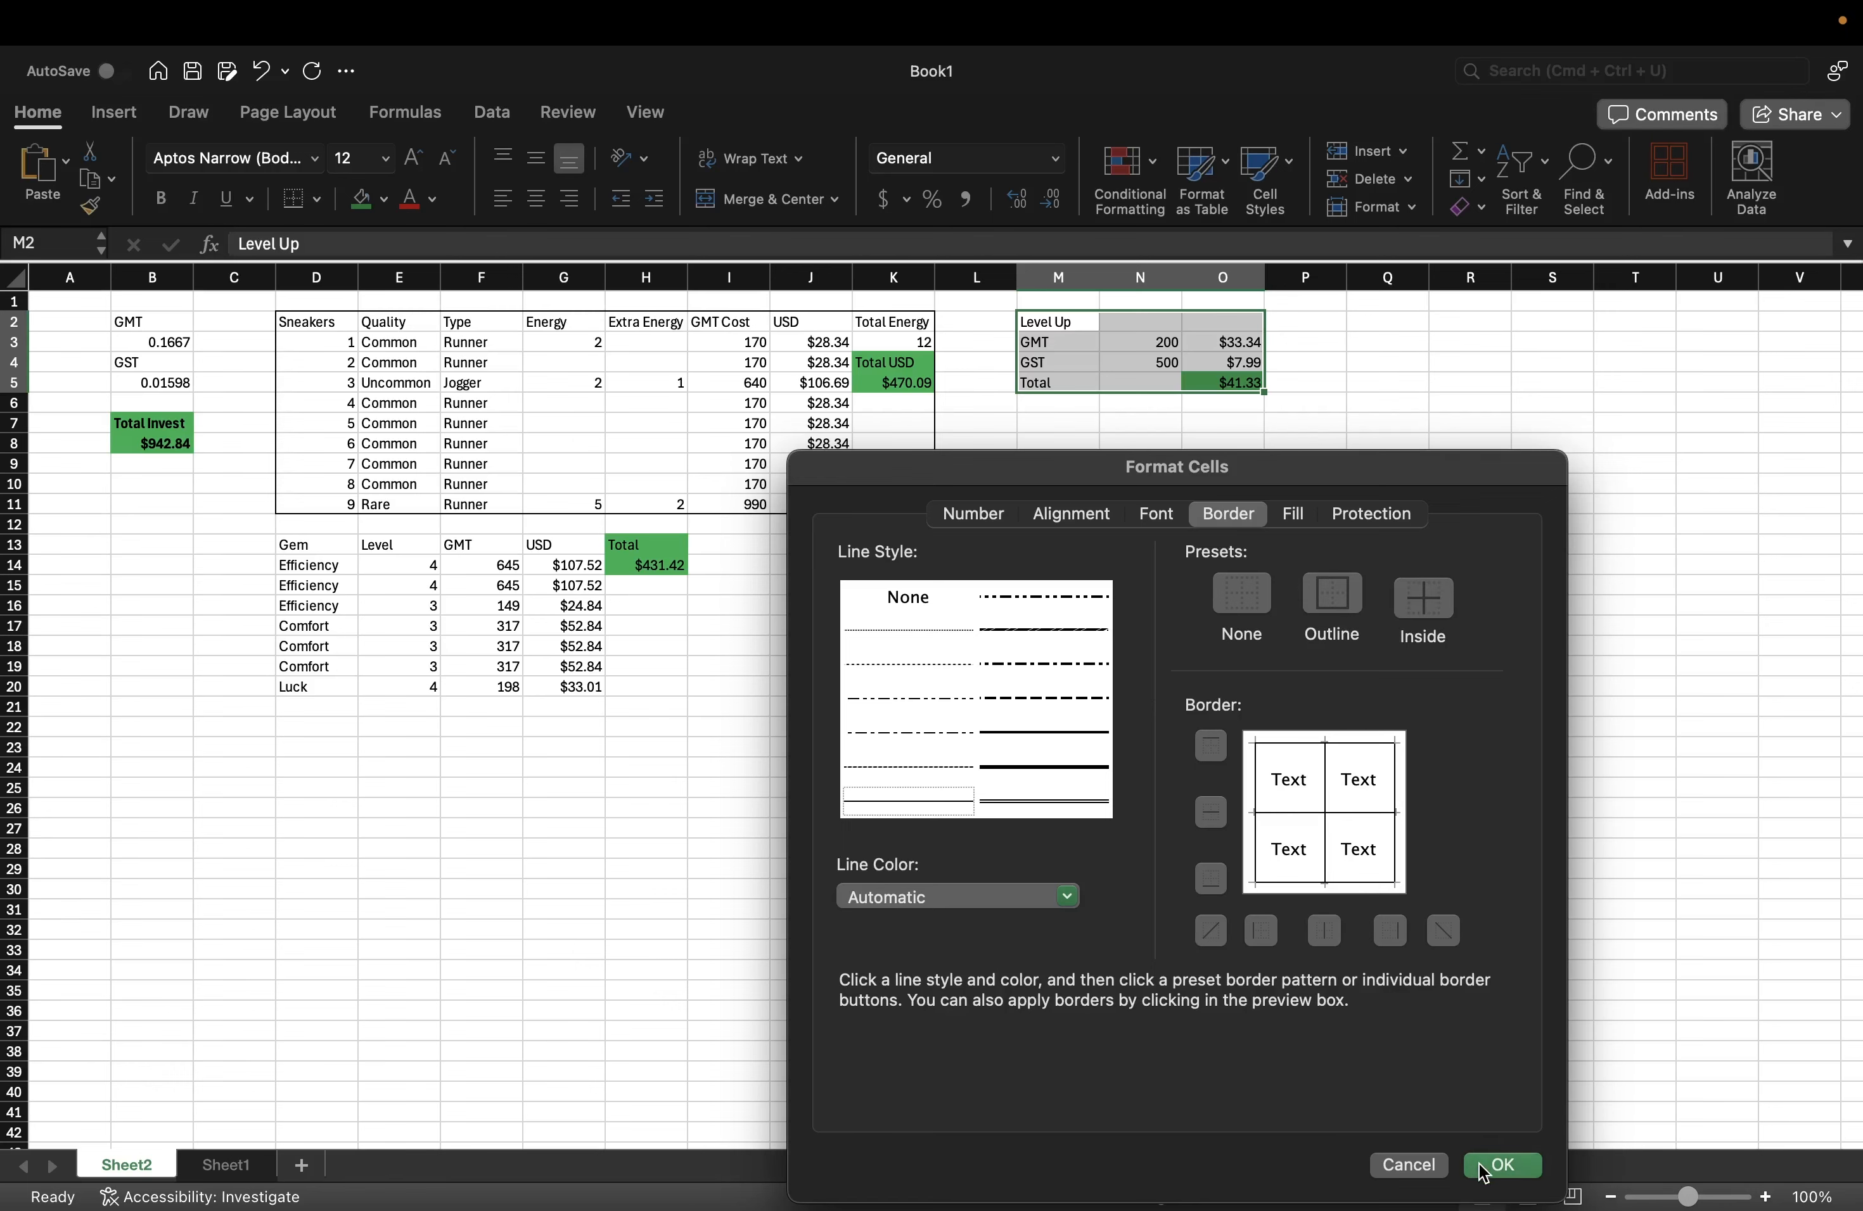
{"action": "left_click", "coordinate": [1058, 645]}
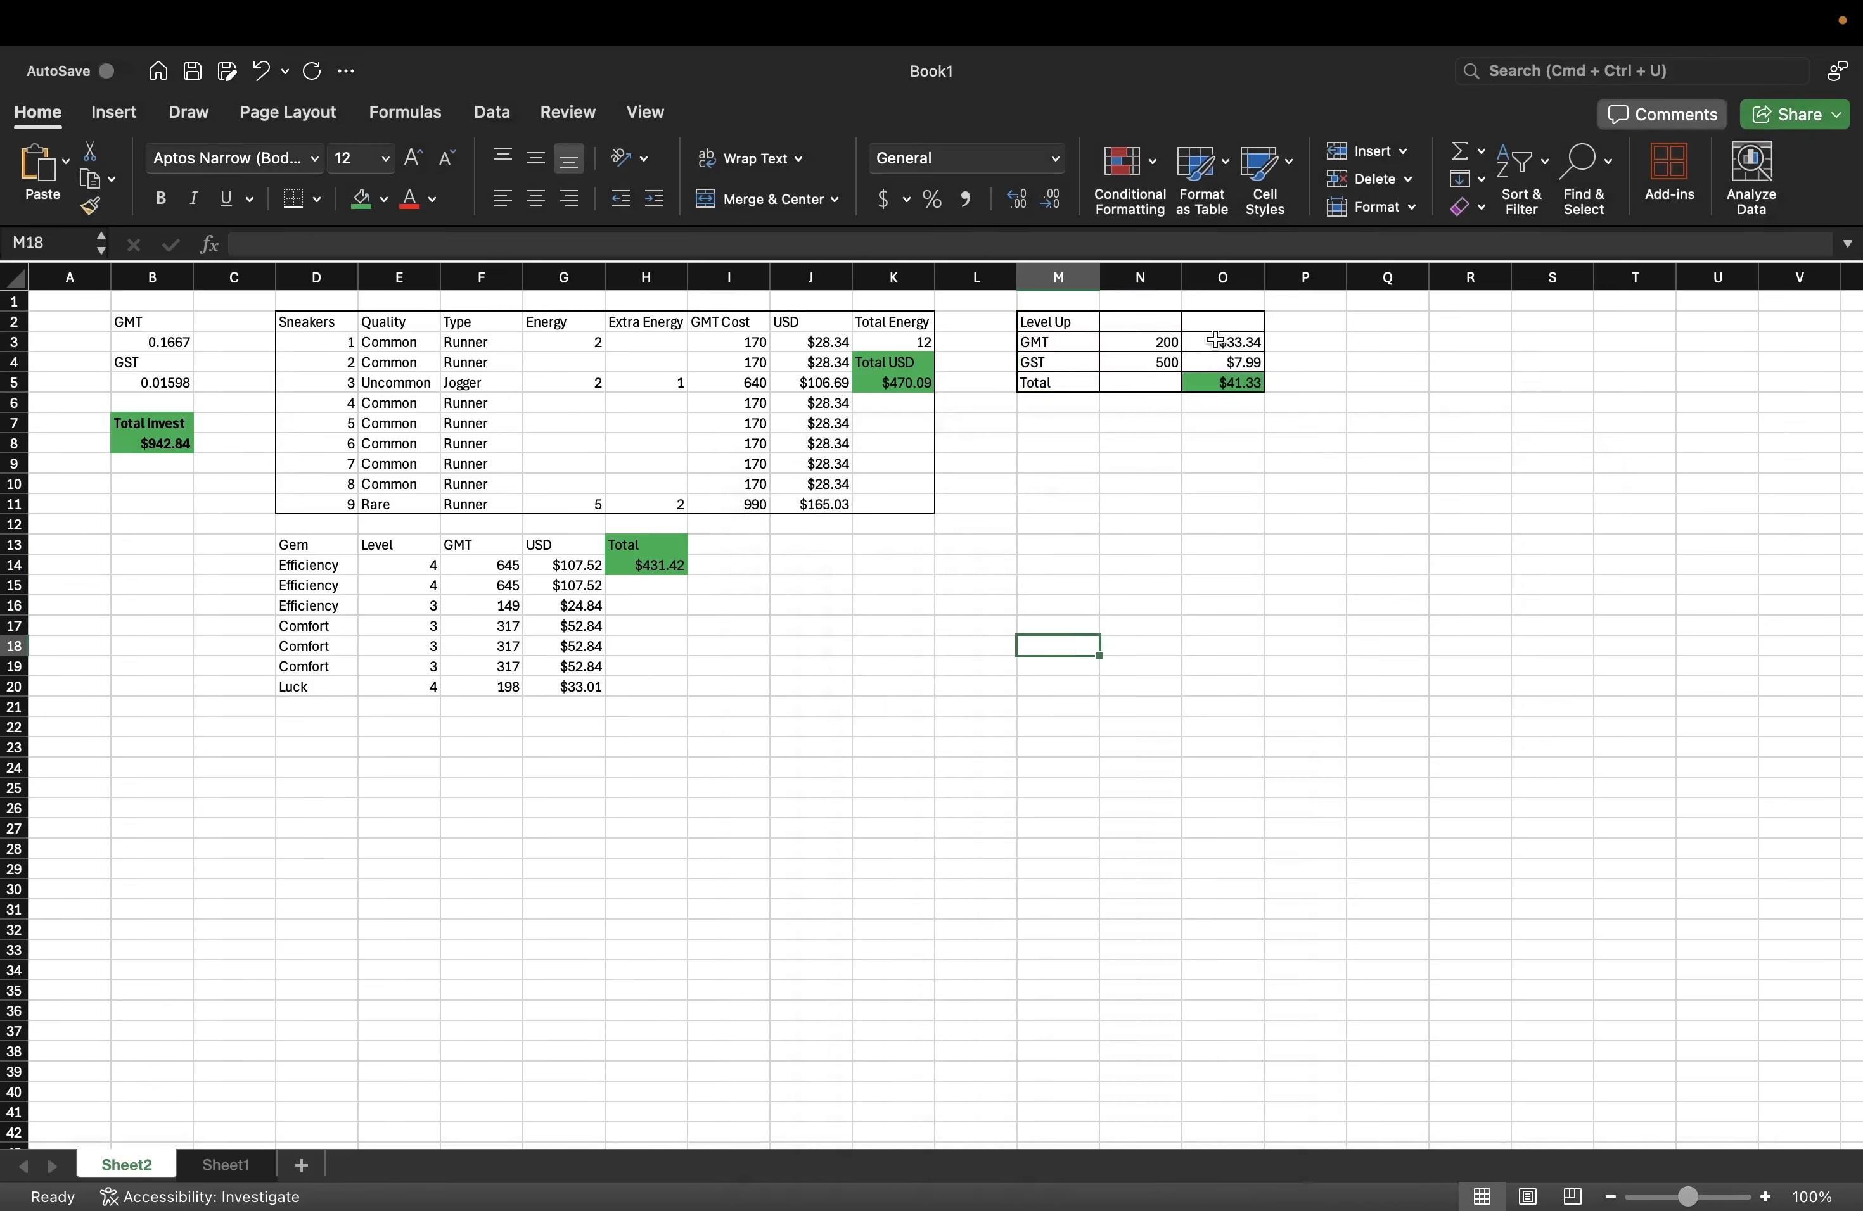
- Apply an outline border around the gem table D13:H20
{"action": "left_click_drag", "start_coordinate": [295, 553], "coordinate": [678, 683]}
{"action": "right_click", "coordinate": [600, 641]}
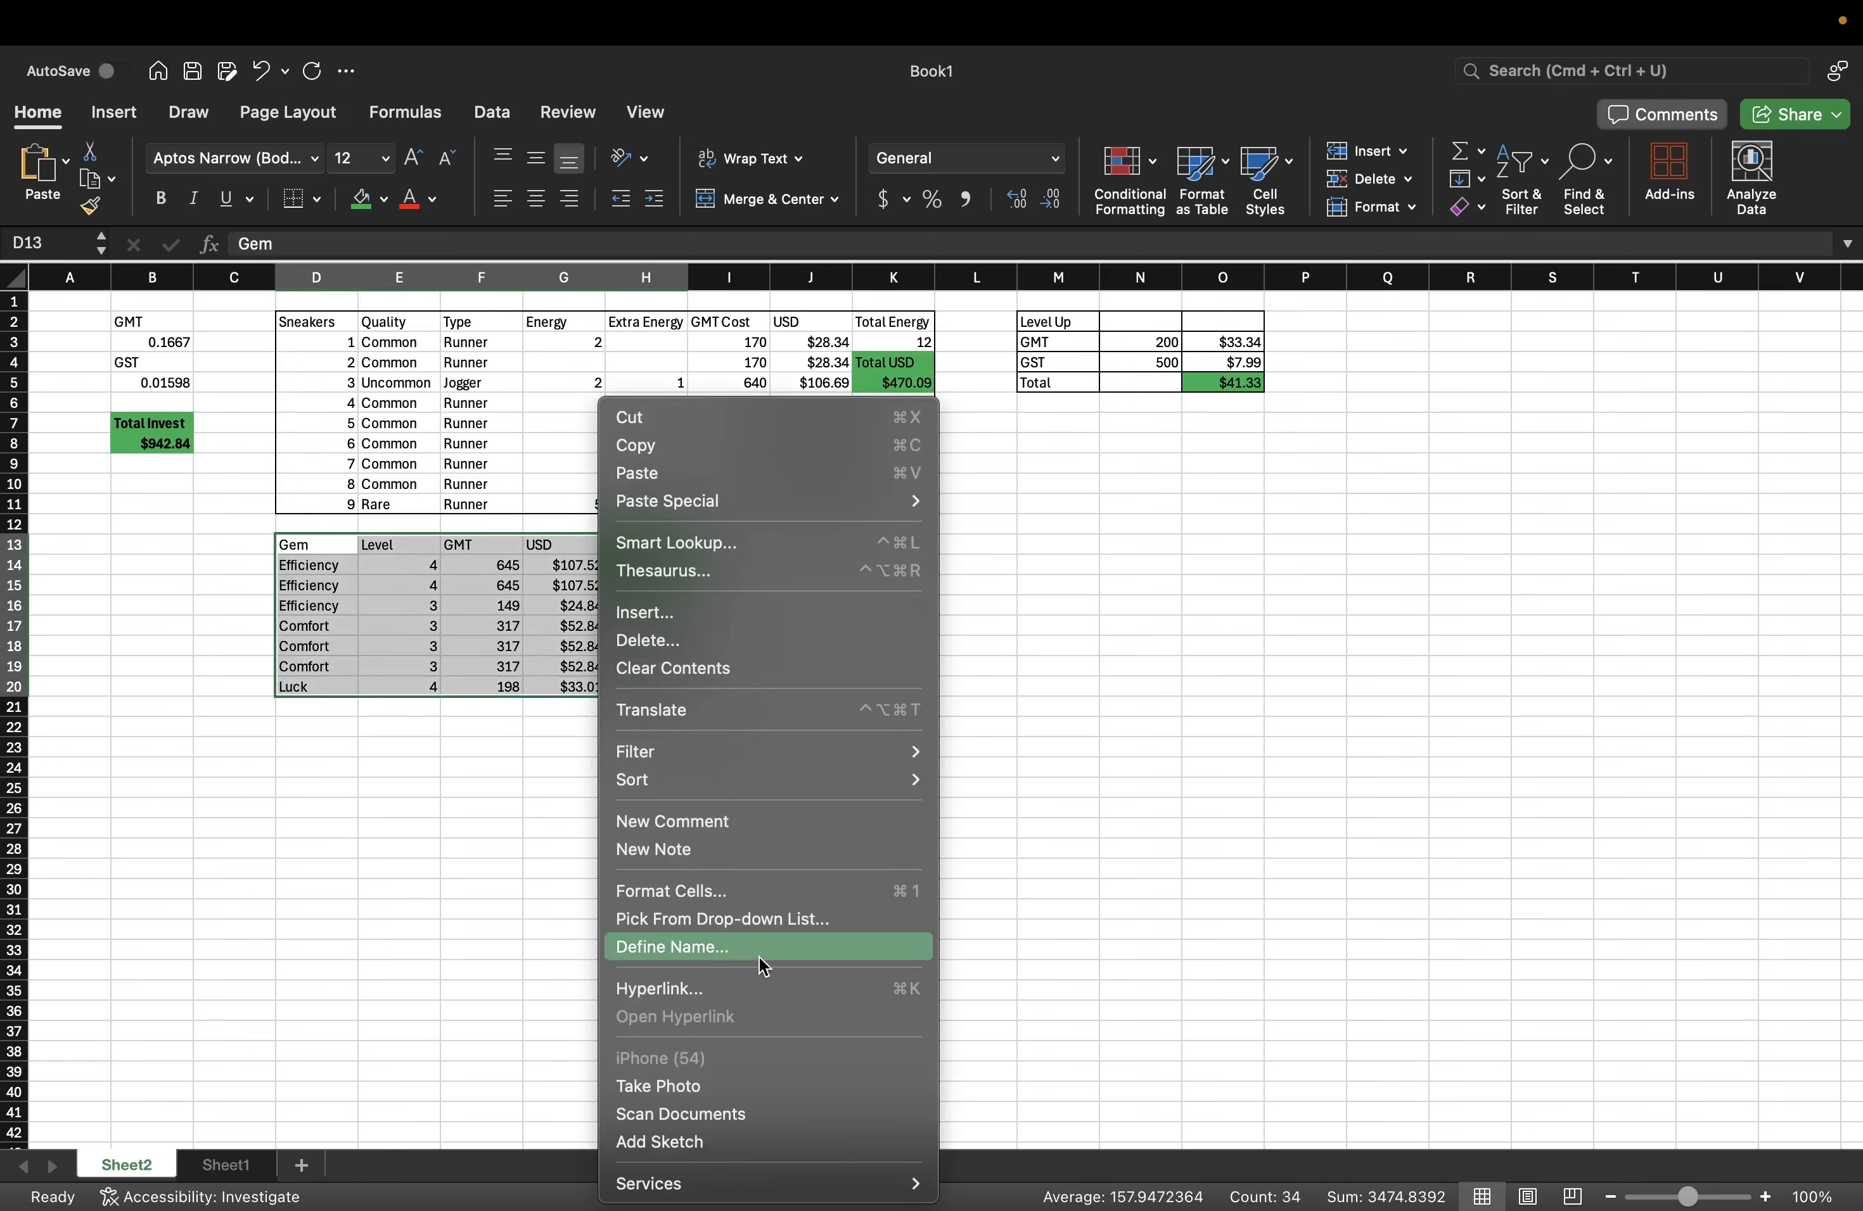
{"action": "left_click", "coordinate": [757, 889]}
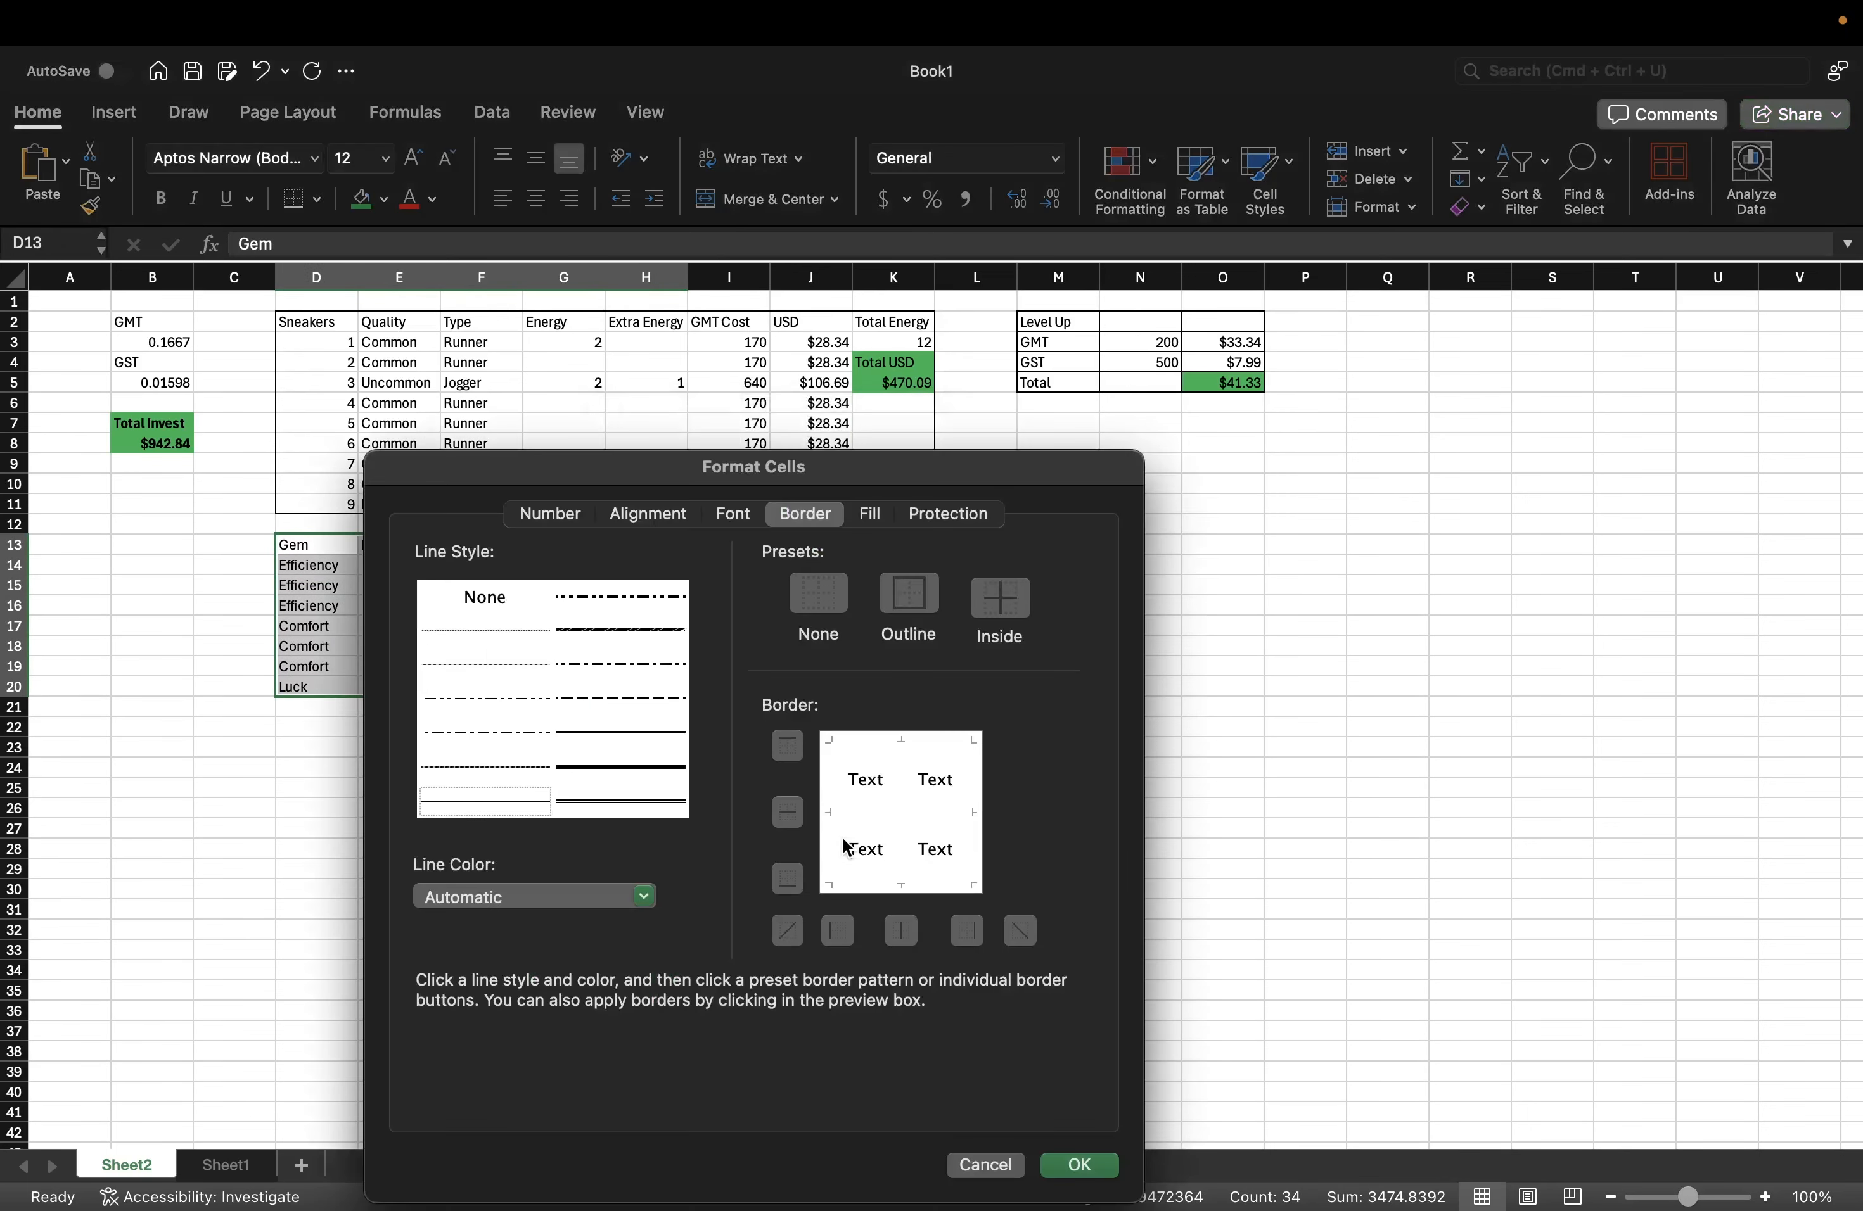
{"action": "left_click", "coordinate": [923, 606]}
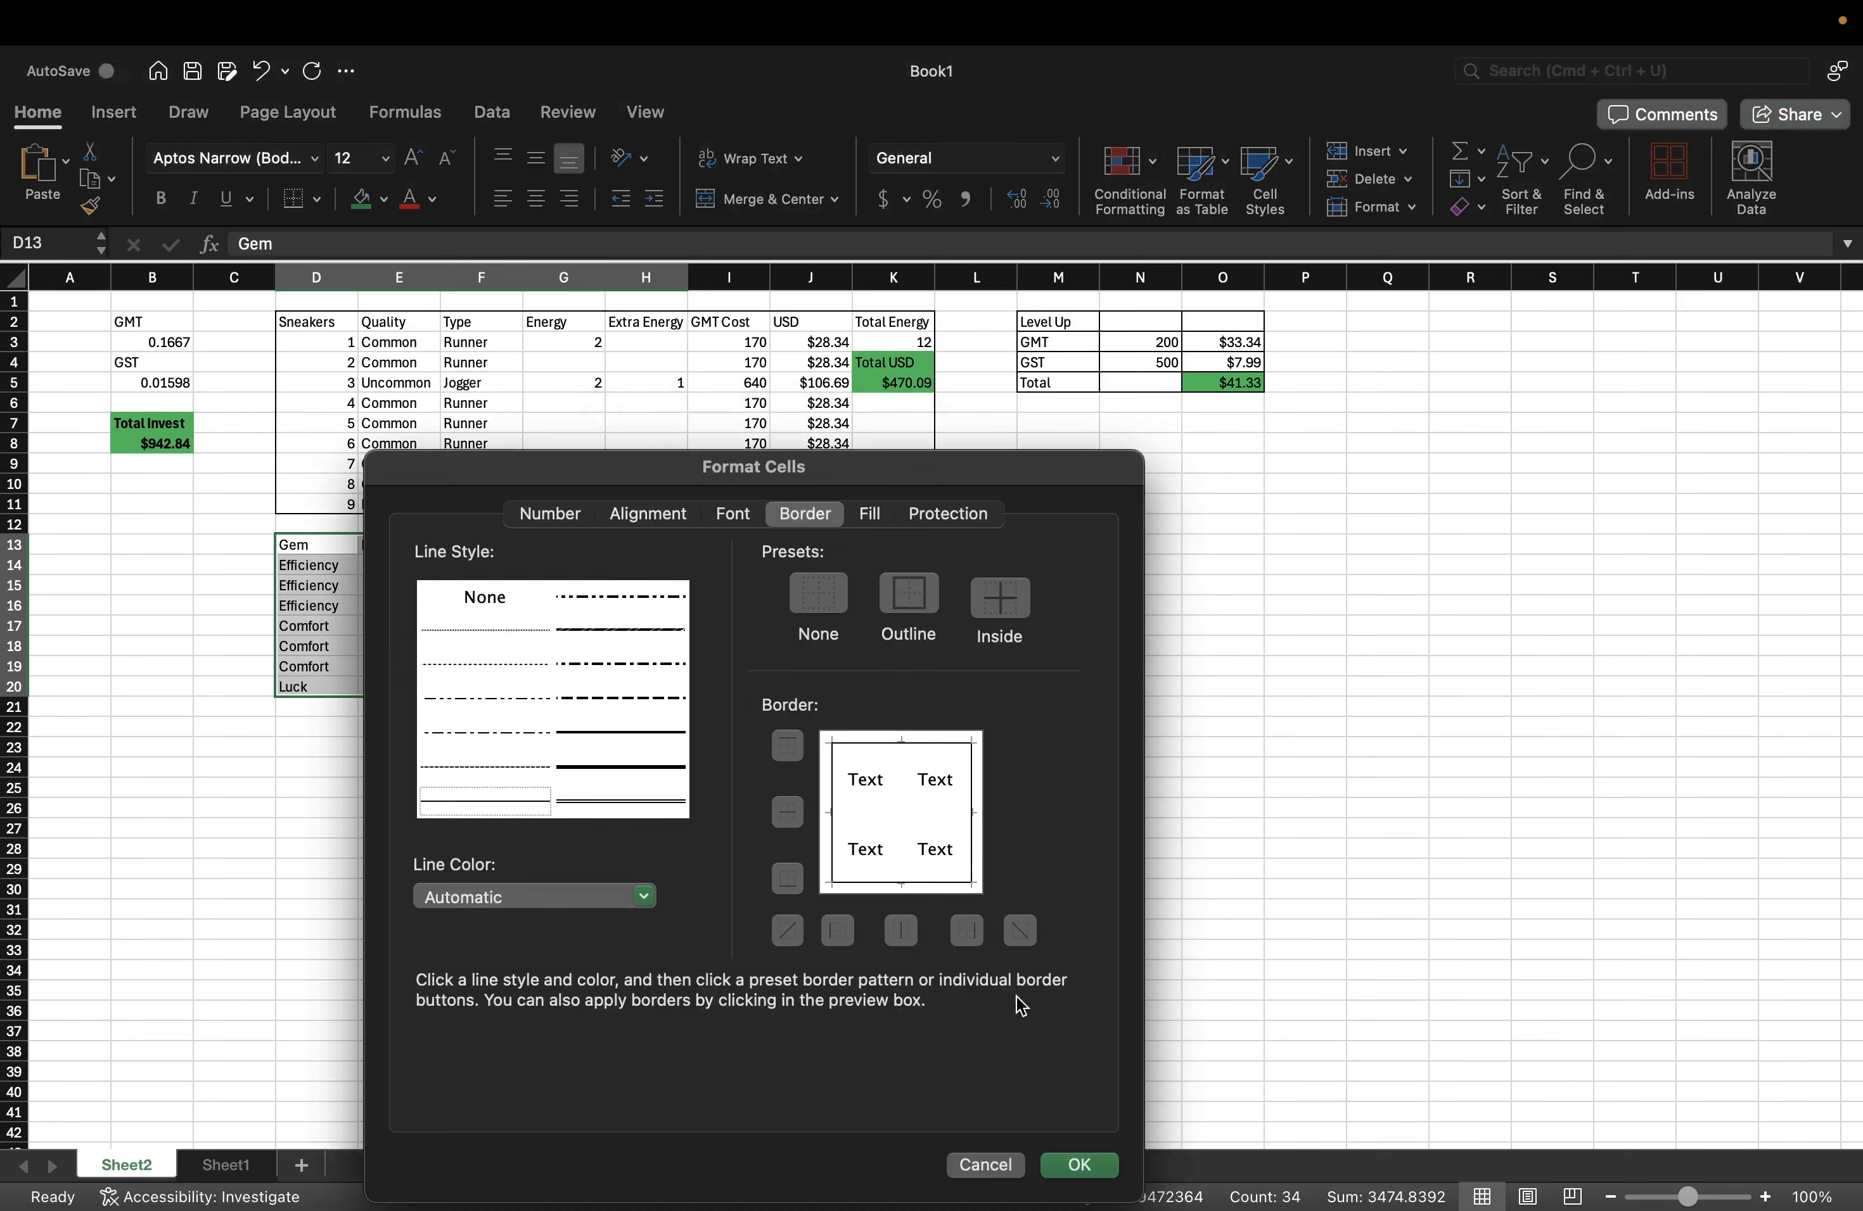
{"action": "left_click", "coordinate": [1093, 1176]}
{"action": "left_click", "coordinate": [886, 780]}
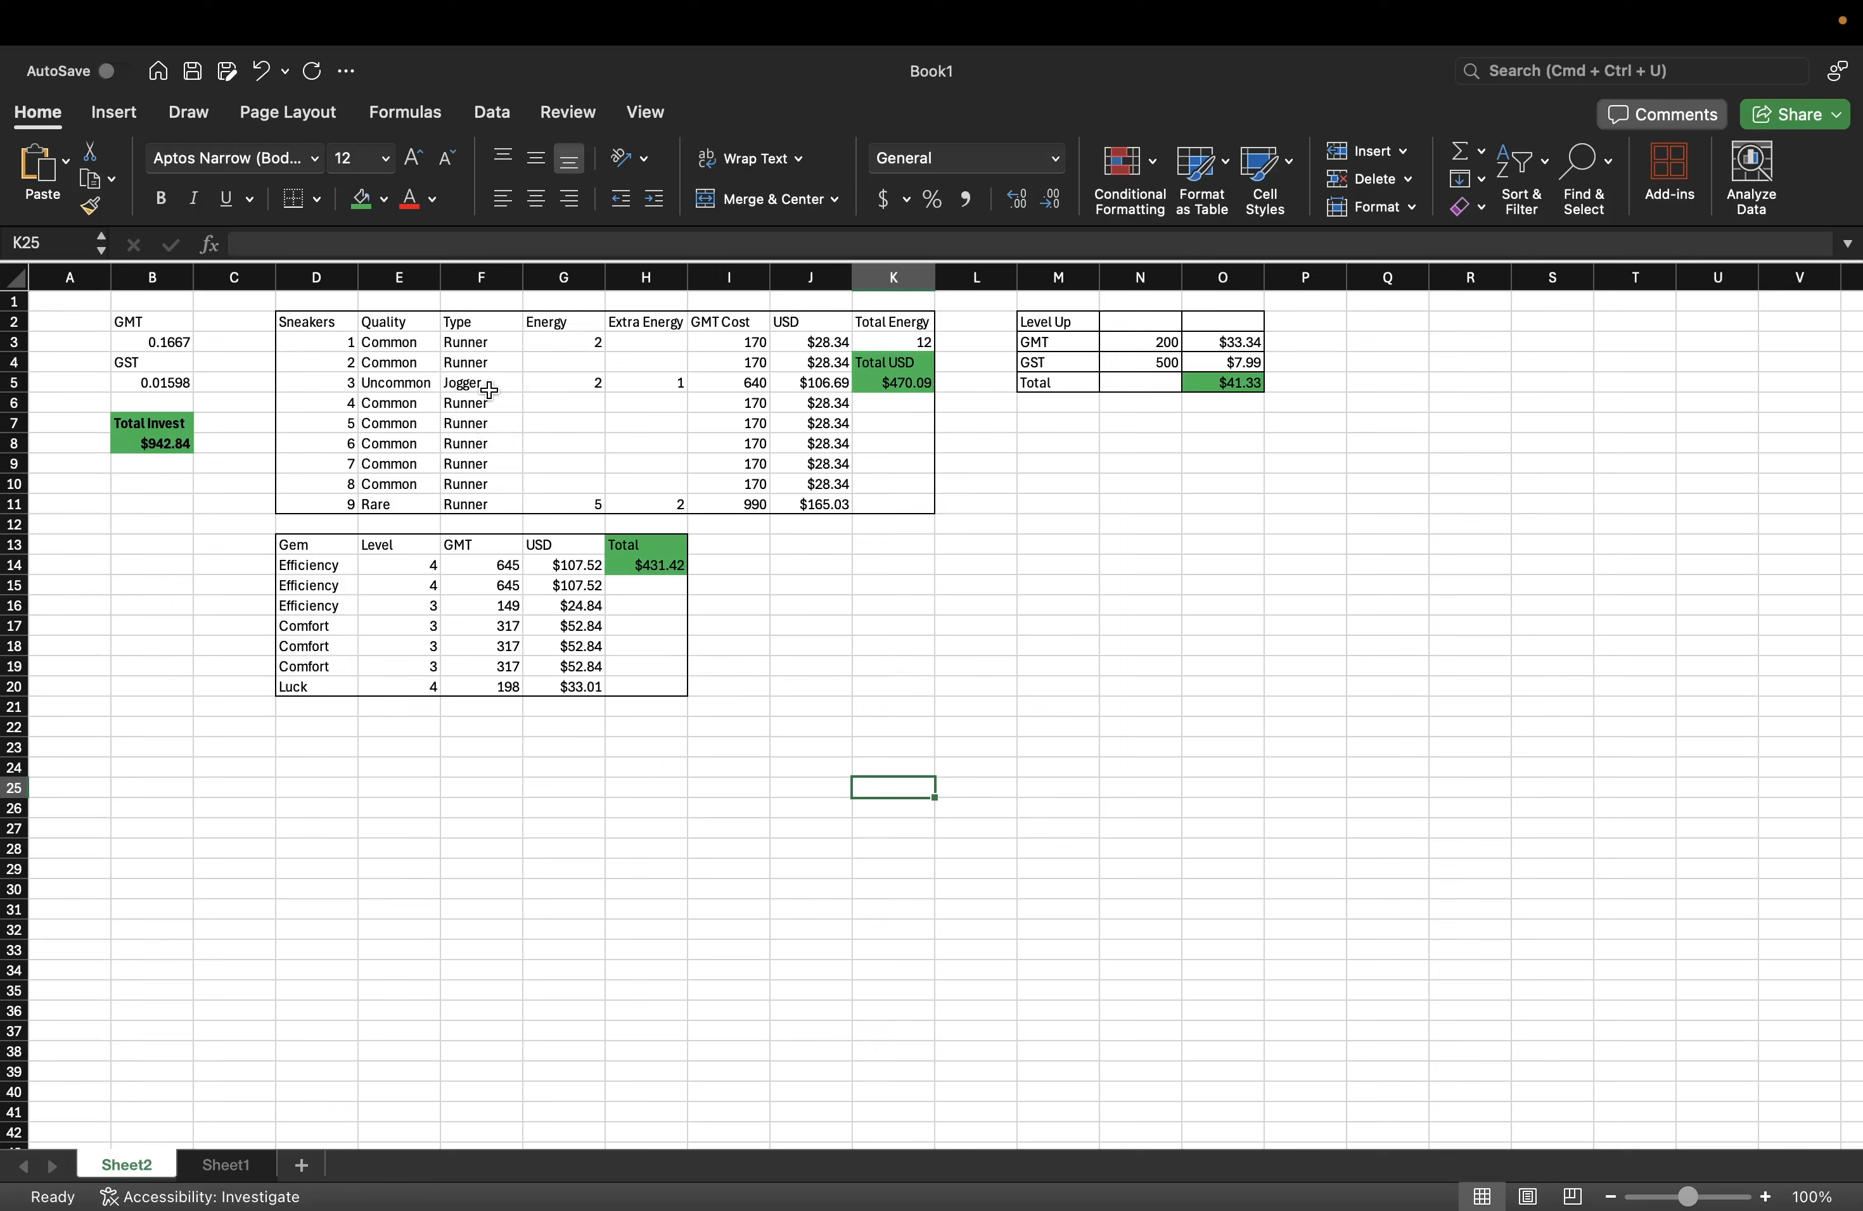
- Fill the Uncommon Jogger cells E5:F5 with light green
{"action": "left_click_drag", "start_coordinate": [488, 390], "coordinate": [429, 384]}
{"action": "left_click", "coordinate": [384, 200]}
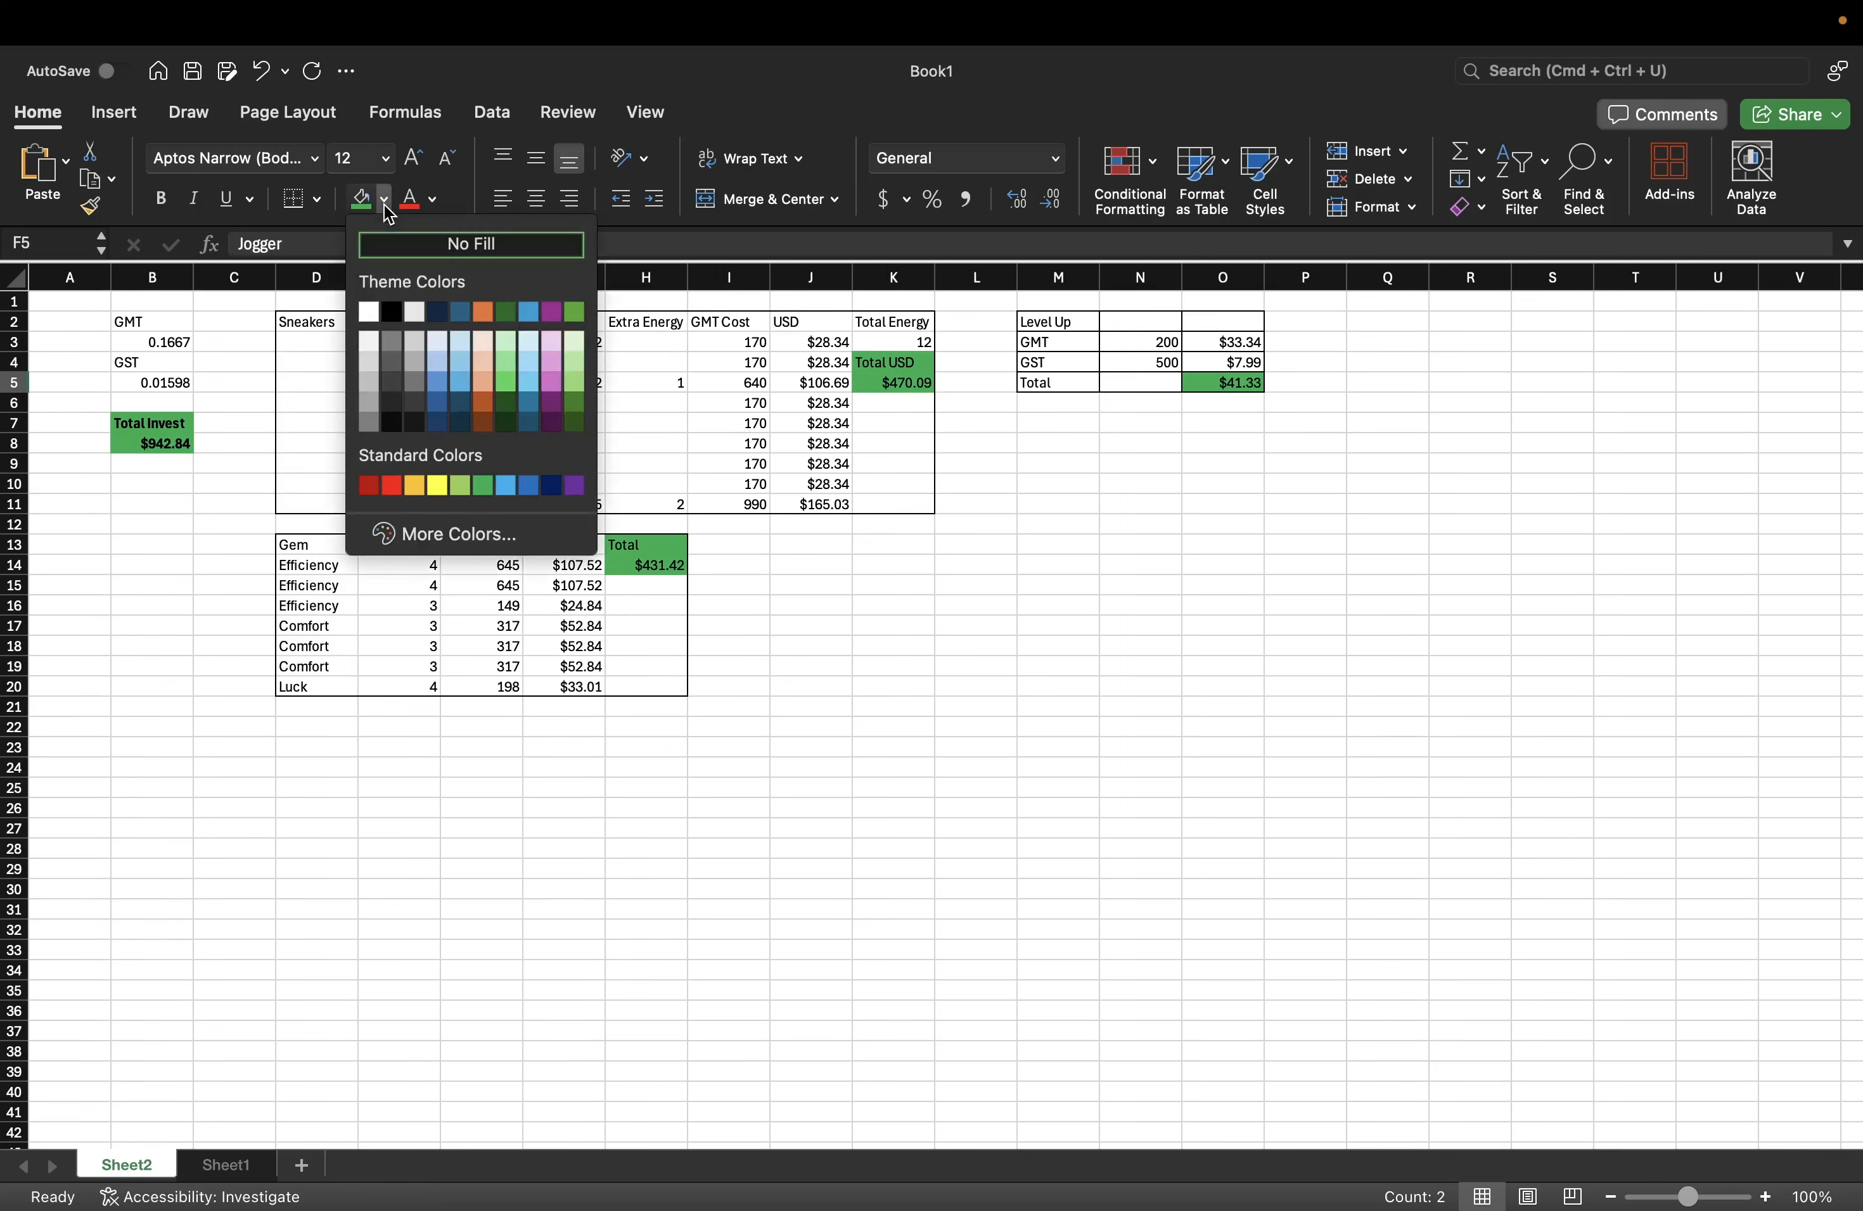
{"action": "left_click", "coordinate": [460, 485]}
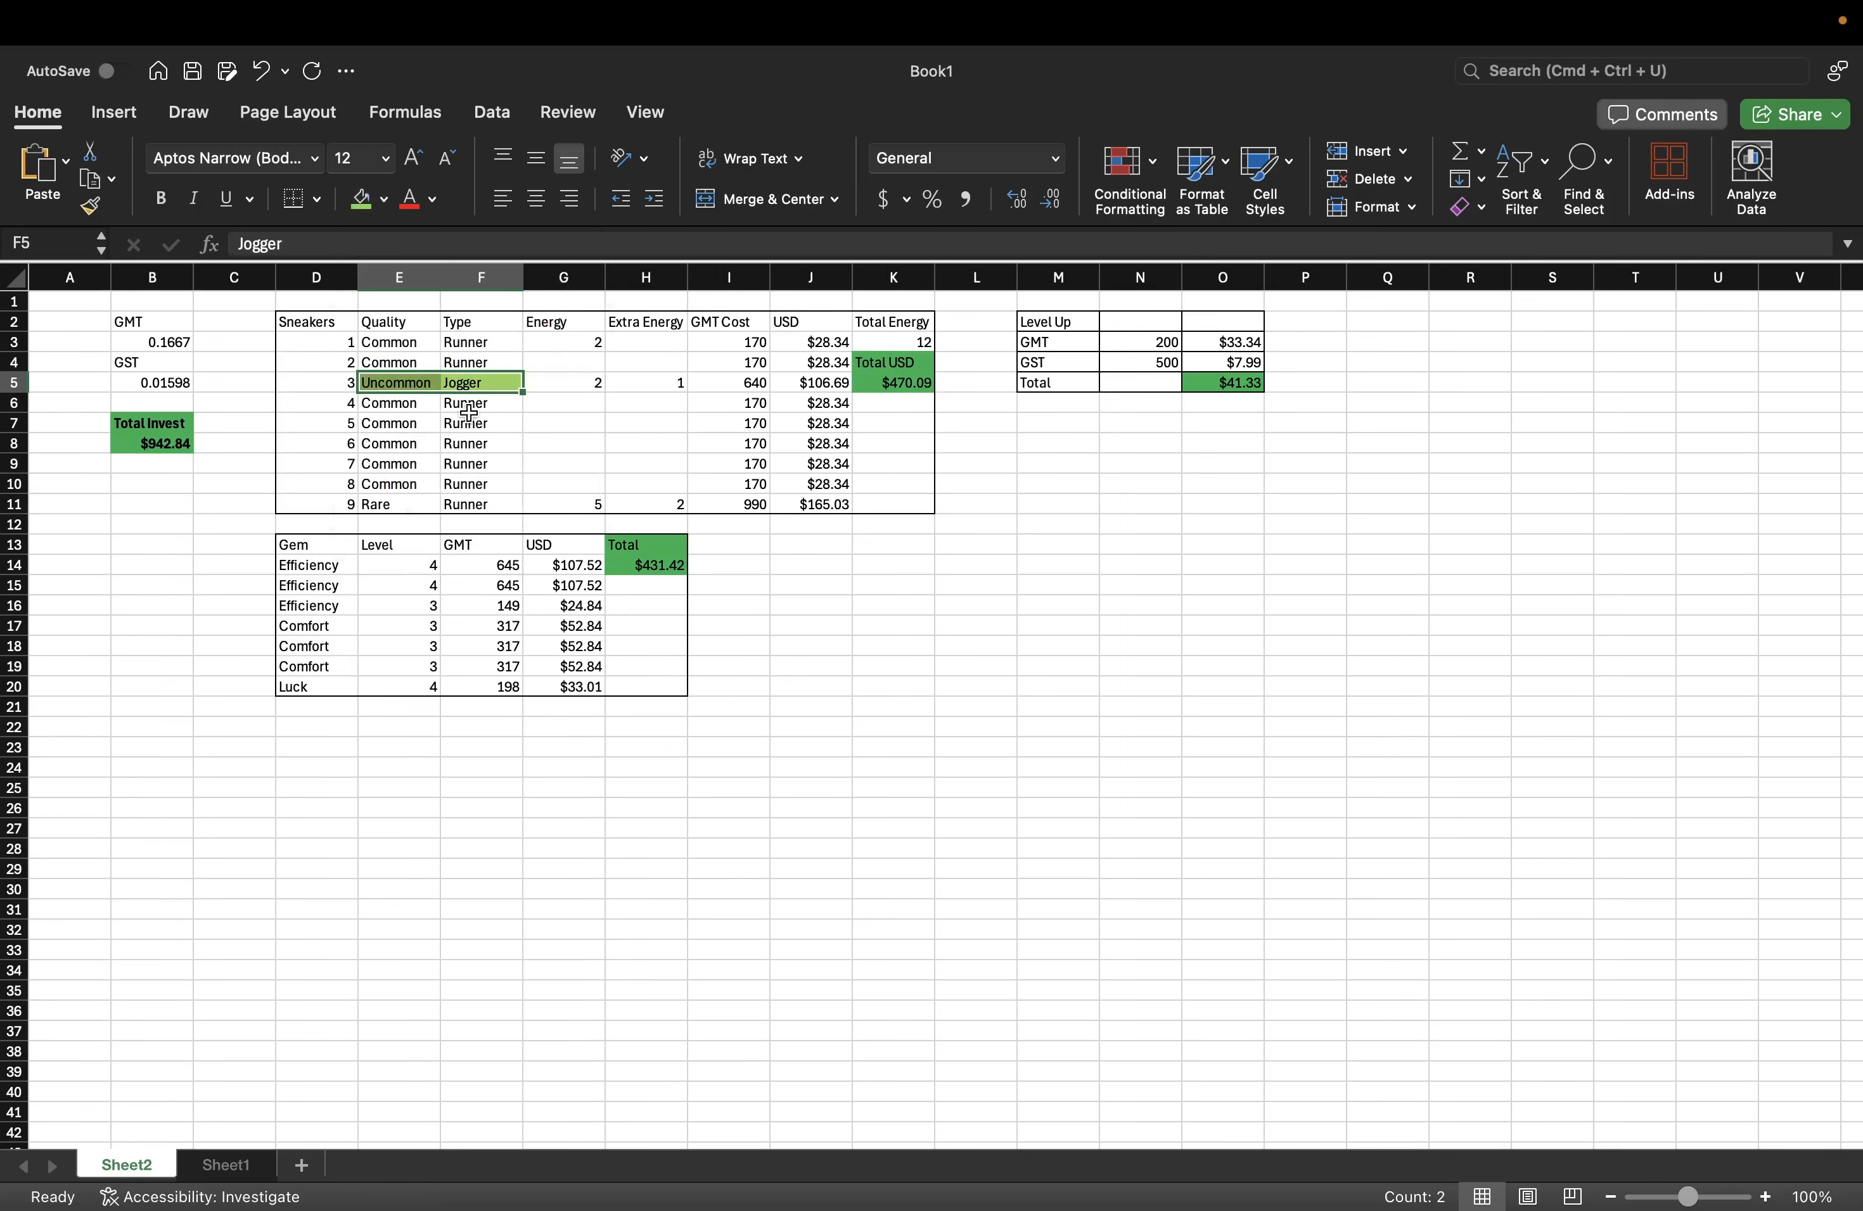
{"action": "left_click", "coordinate": [568, 385]}
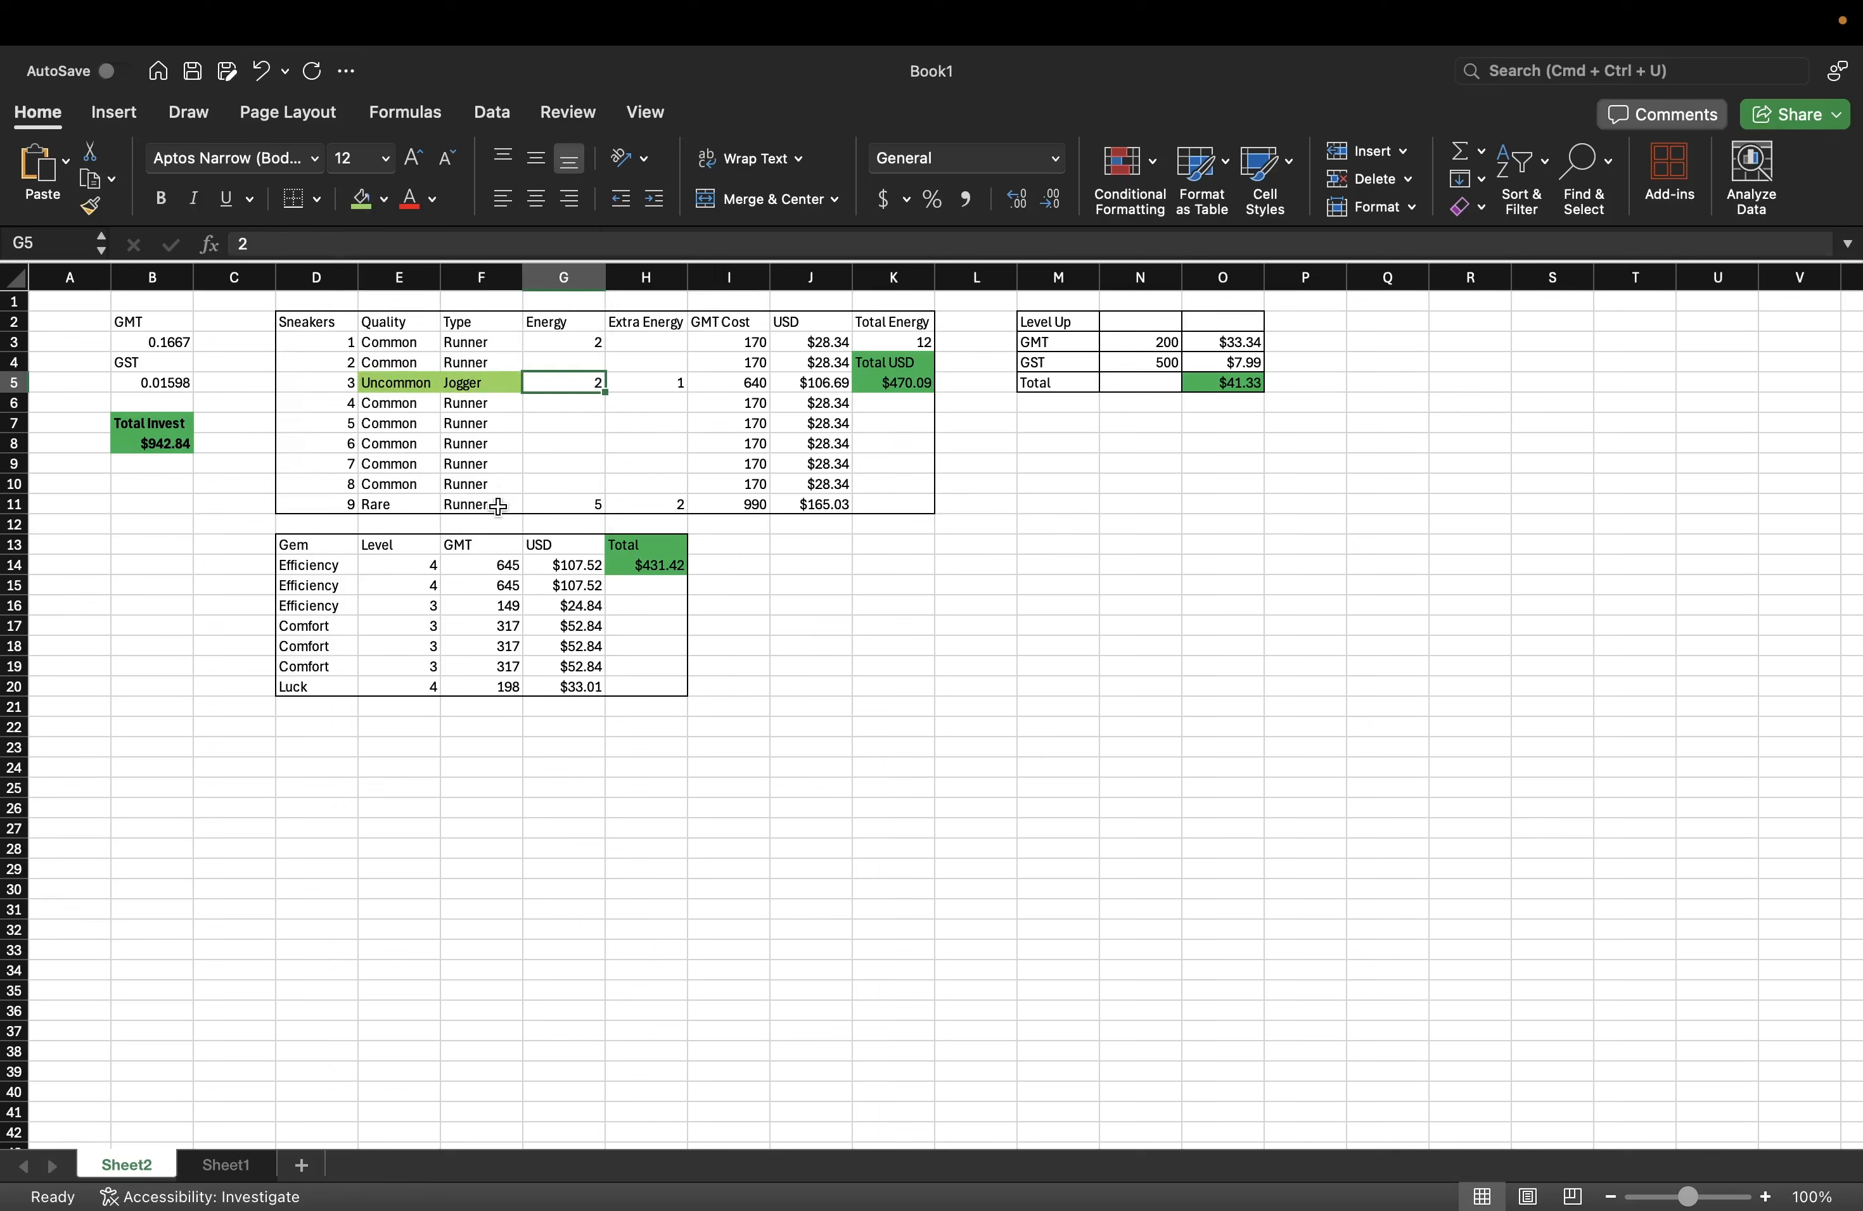
- Fill the Rare Runner cells E11:F11 with light blue
{"action": "left_click_drag", "start_coordinate": [488, 504], "coordinate": [415, 508]}
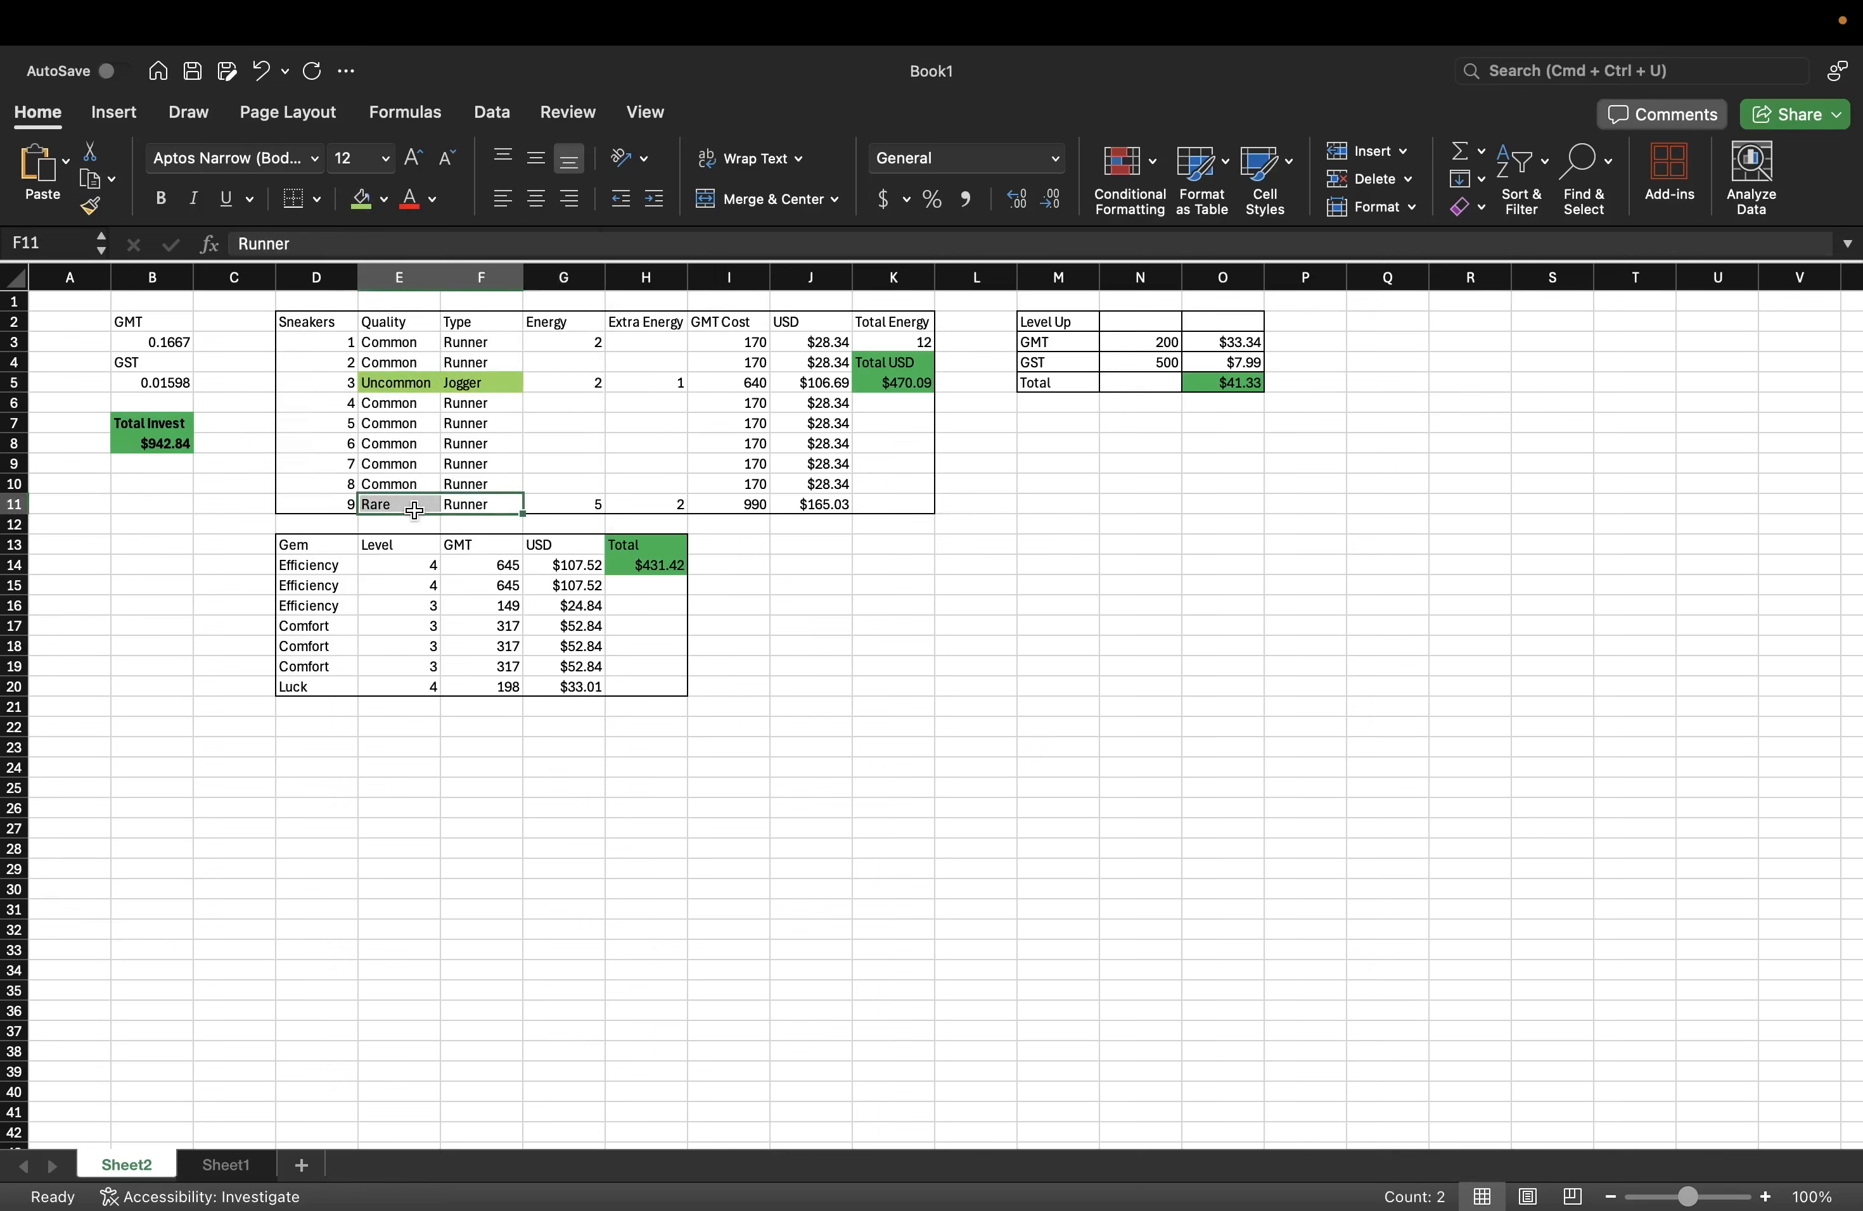
{"action": "left_click", "coordinate": [384, 199]}
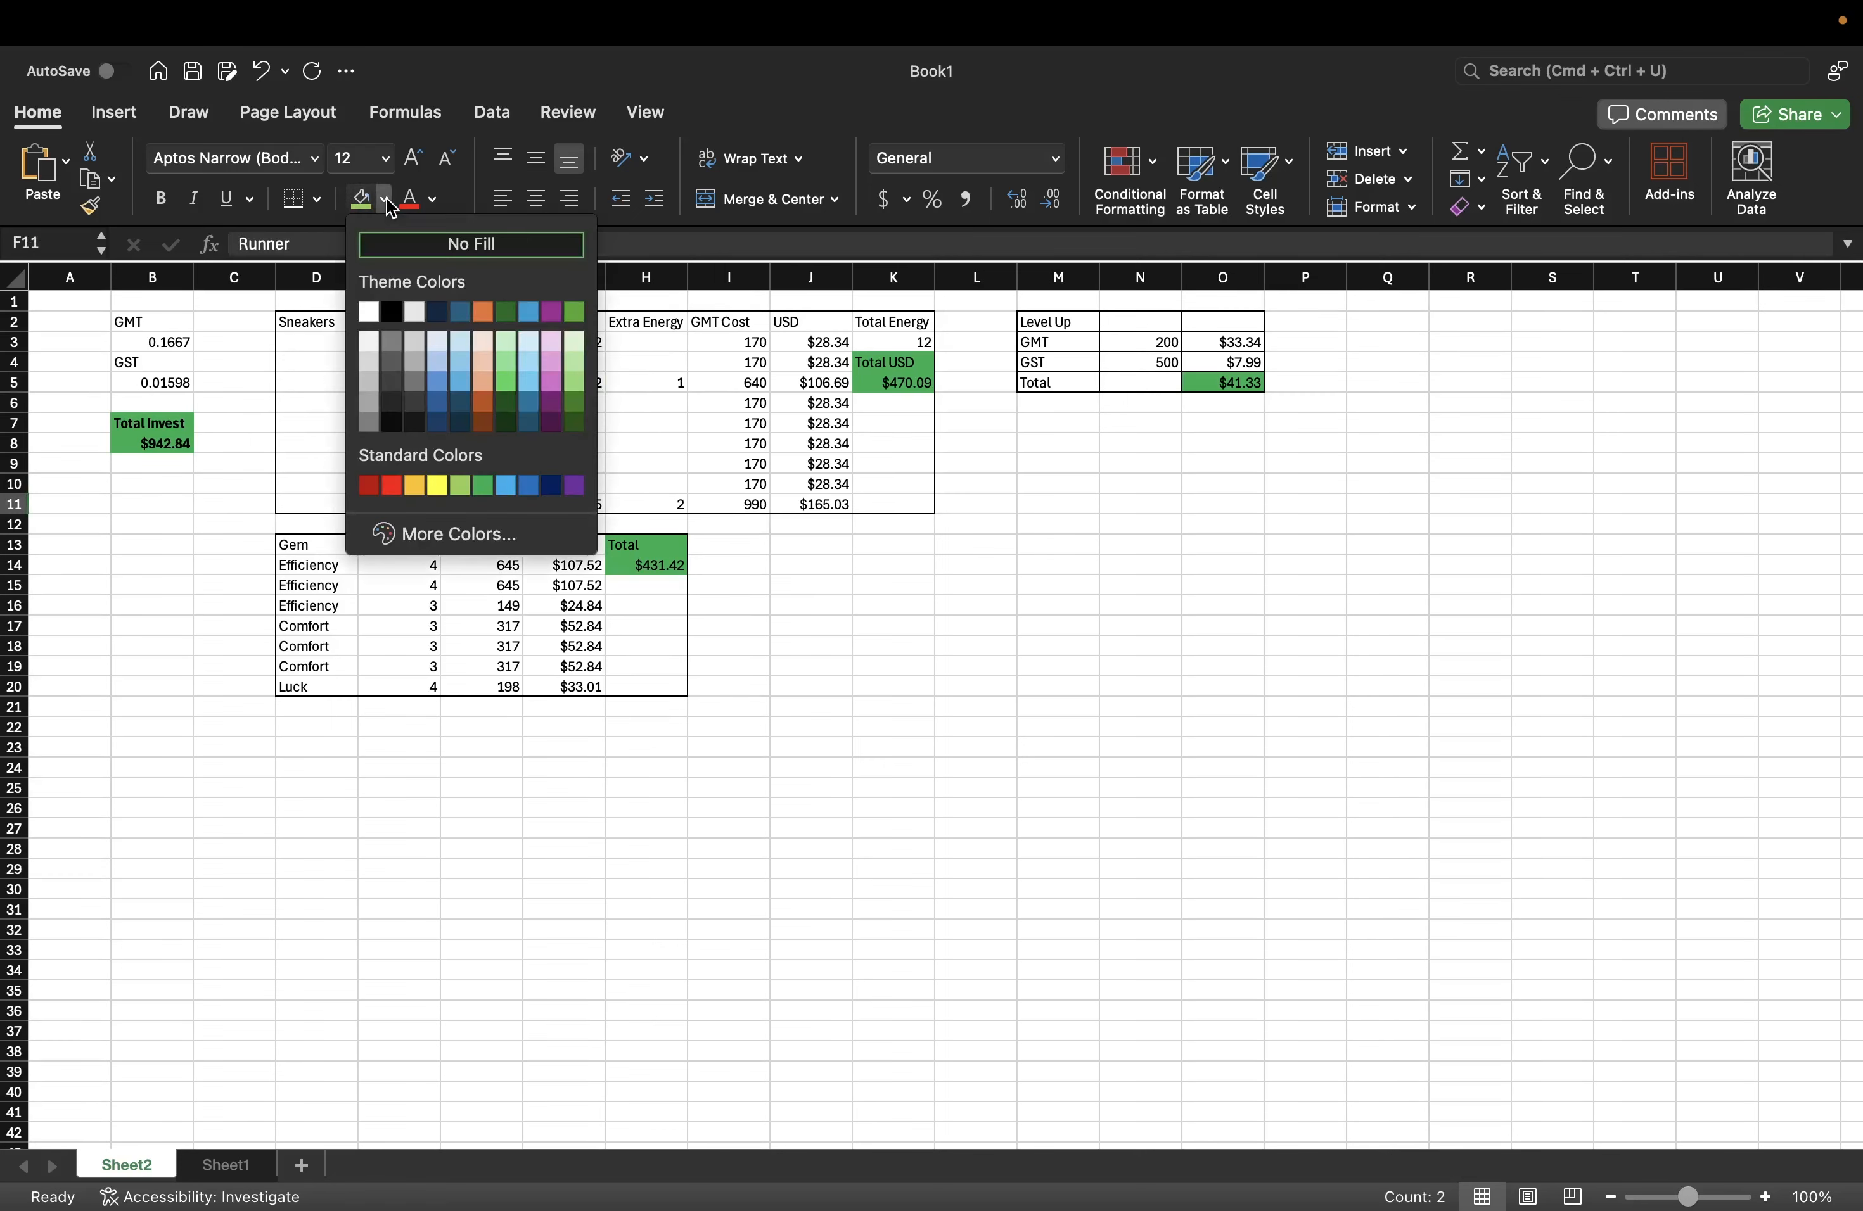
{"action": "left_click", "coordinate": [439, 362]}
{"action": "left_click", "coordinate": [609, 486]}
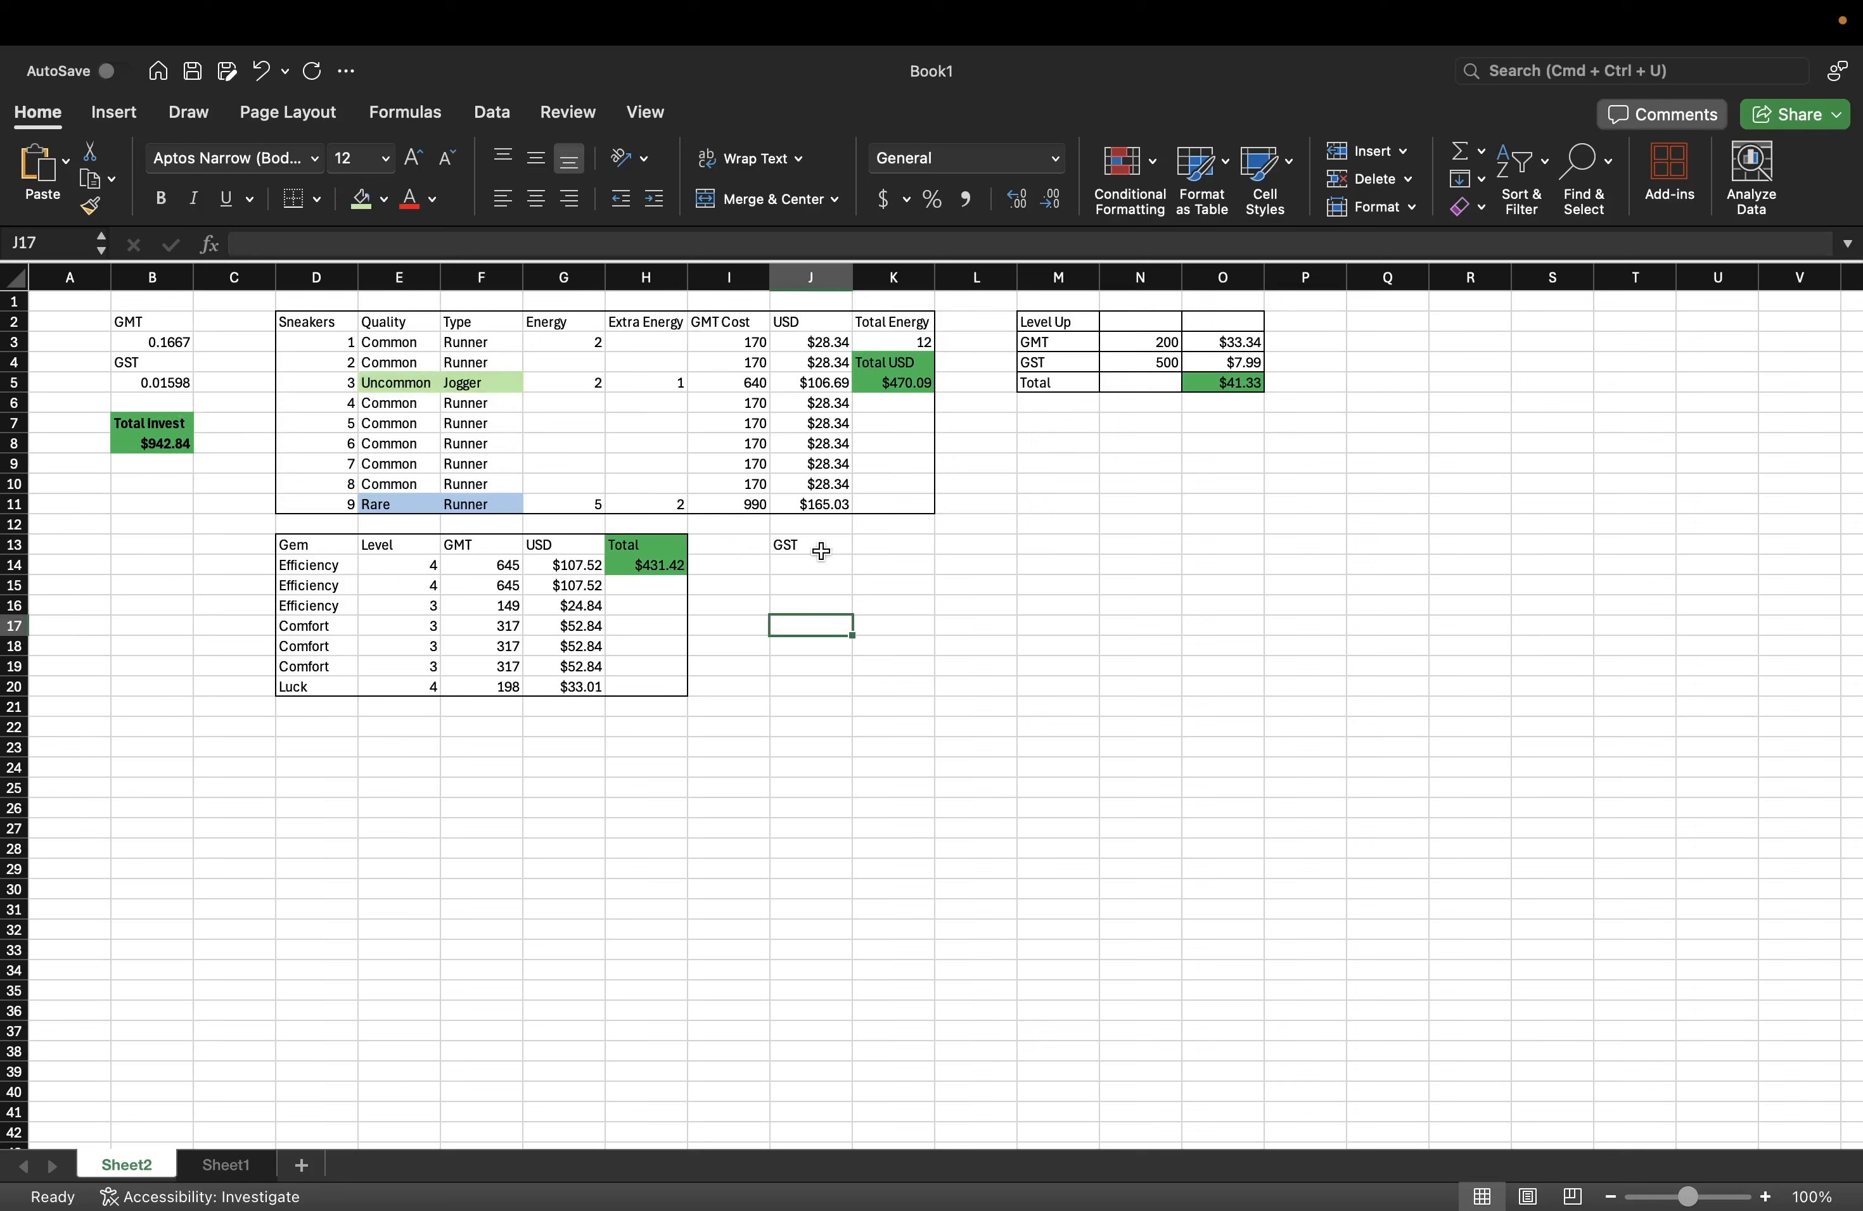
- Fill J13 with light green and extend its label to "GST Sneak"
{"action": "left_click", "coordinate": [820, 550]}
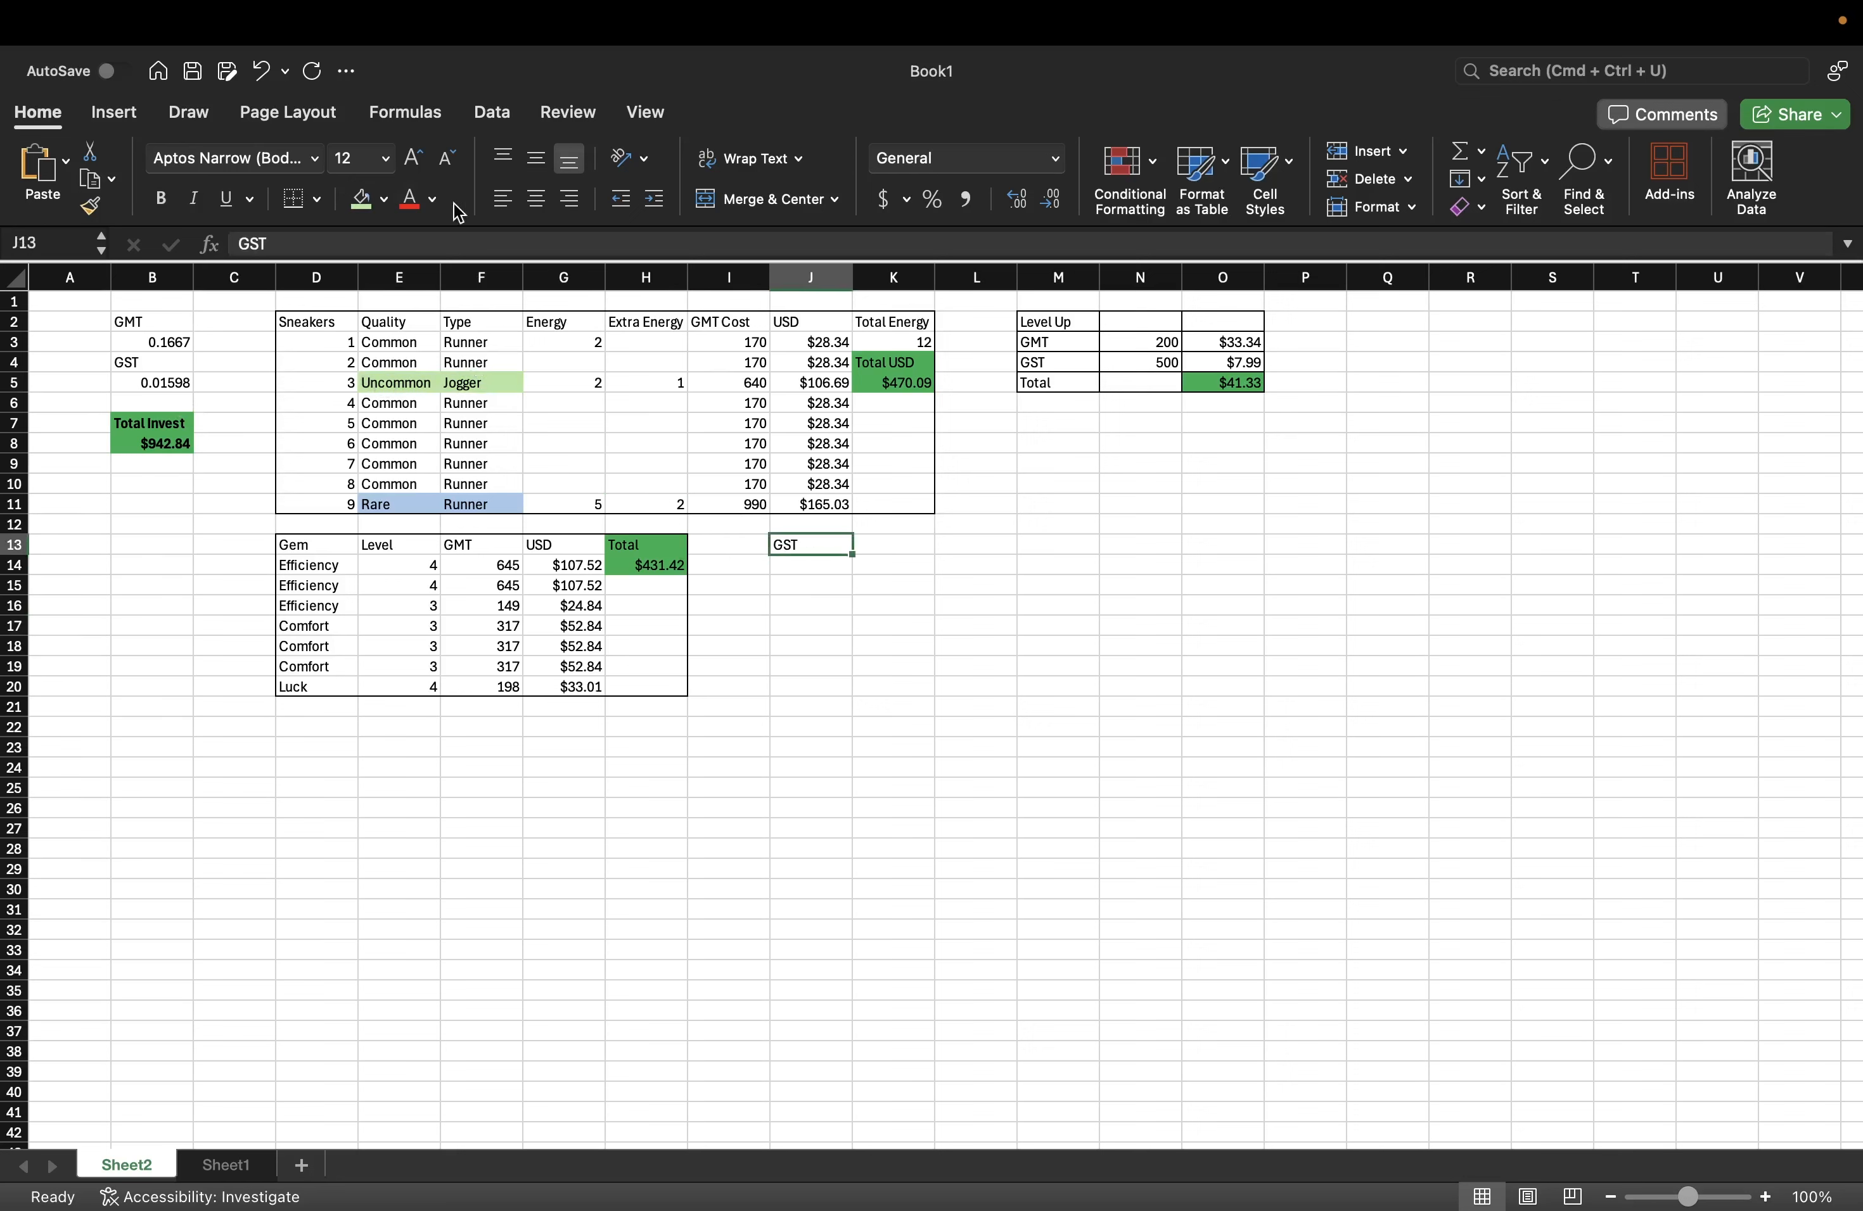
{"action": "left_click", "coordinate": [361, 198]}
{"action": "left_click", "coordinate": [355, 235]}
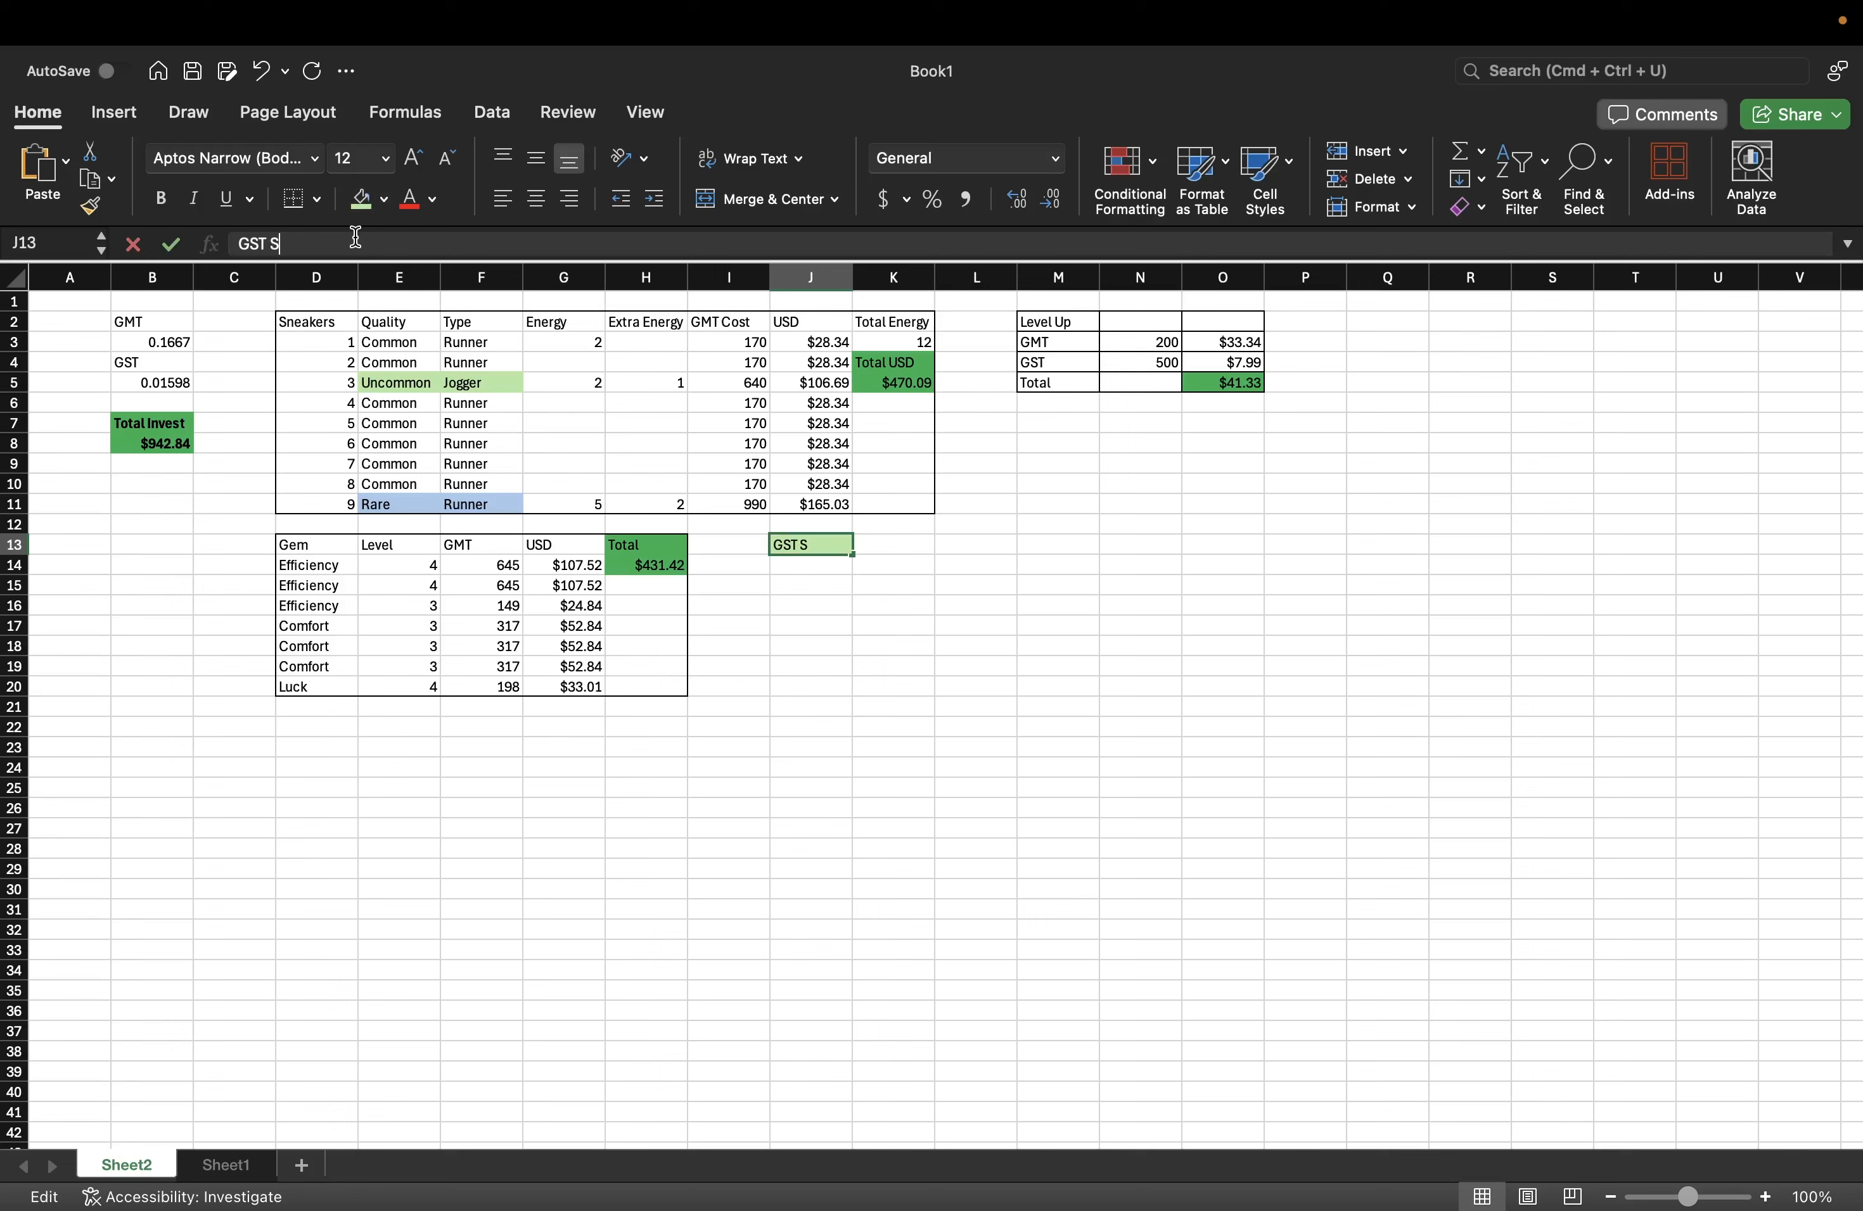
{"action": "type", "text": "Sneak"}
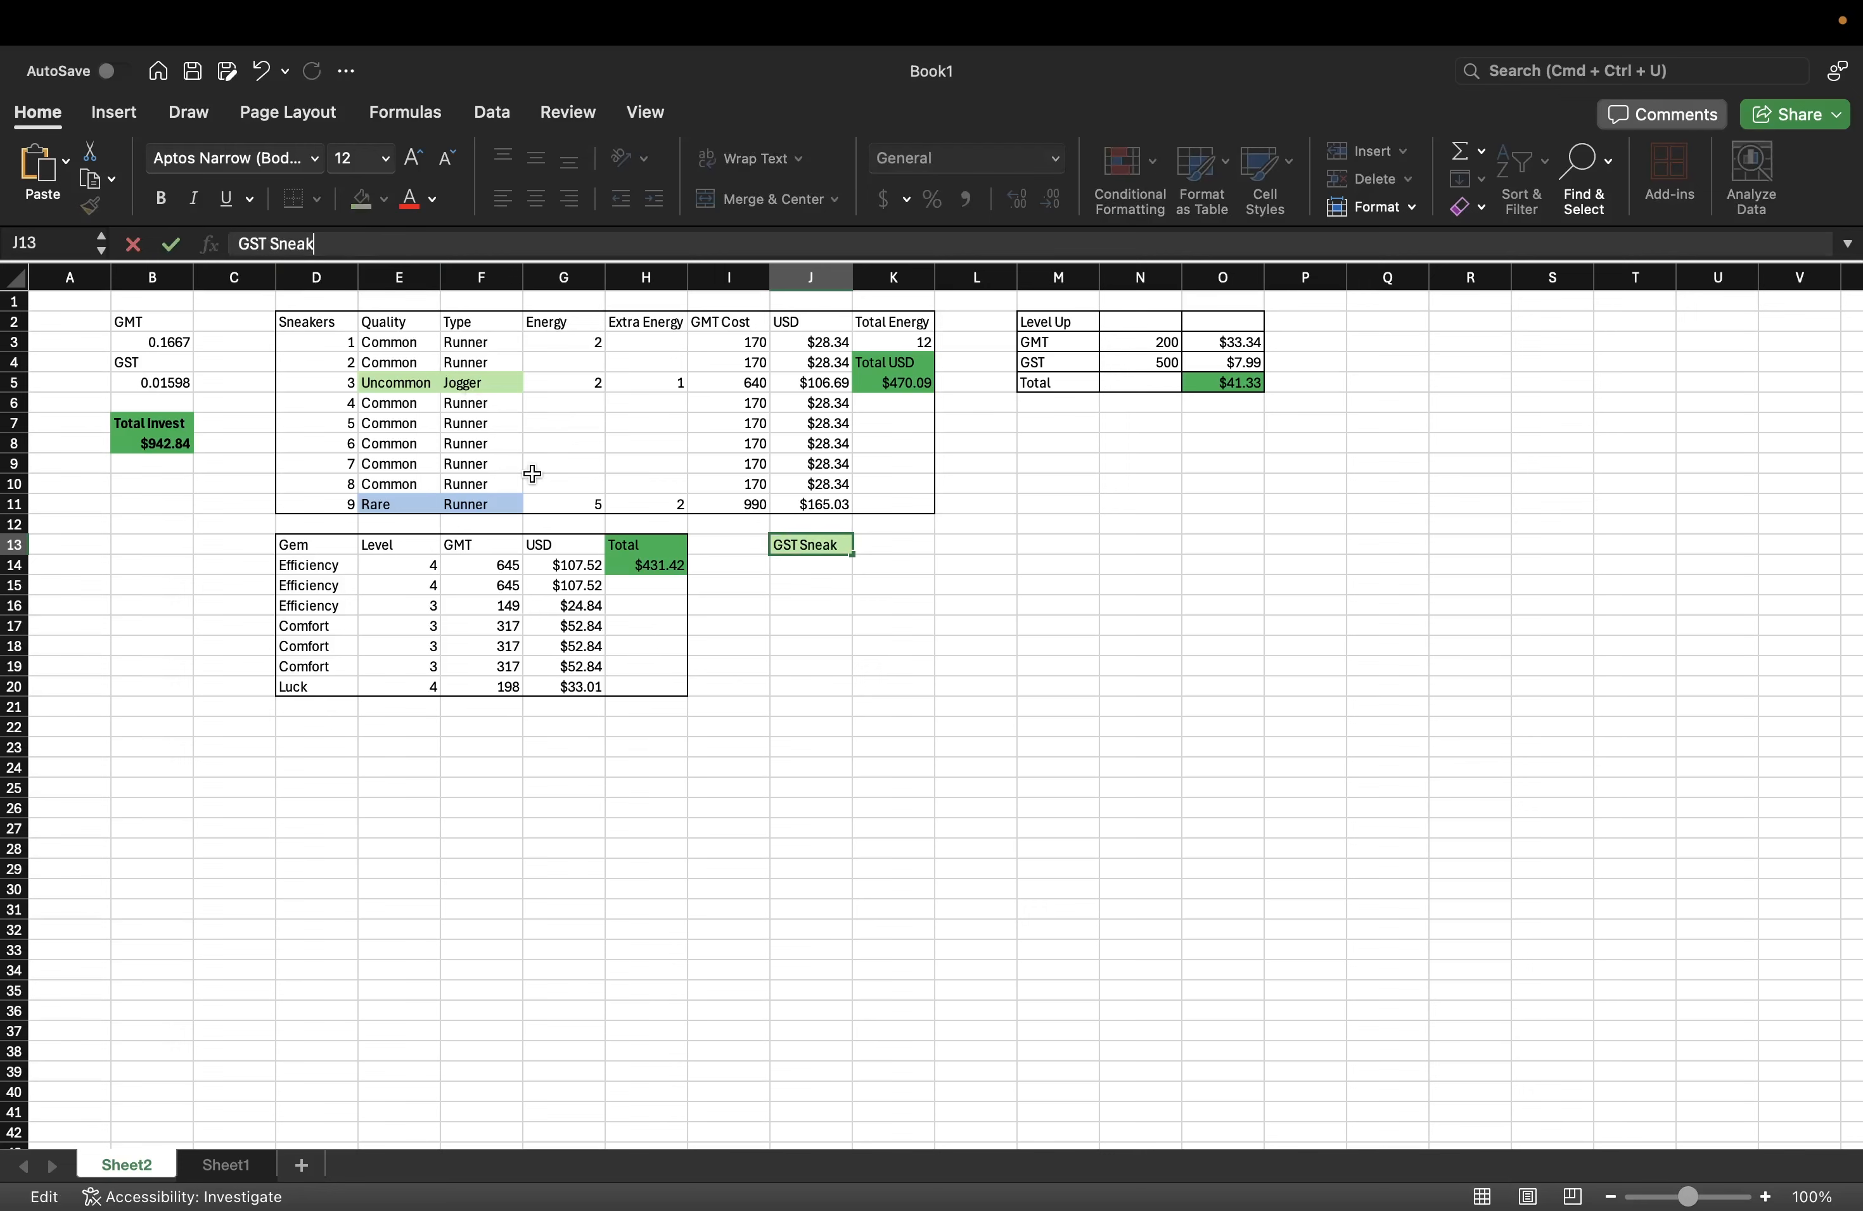
{"action": "key", "text": "Tab"}
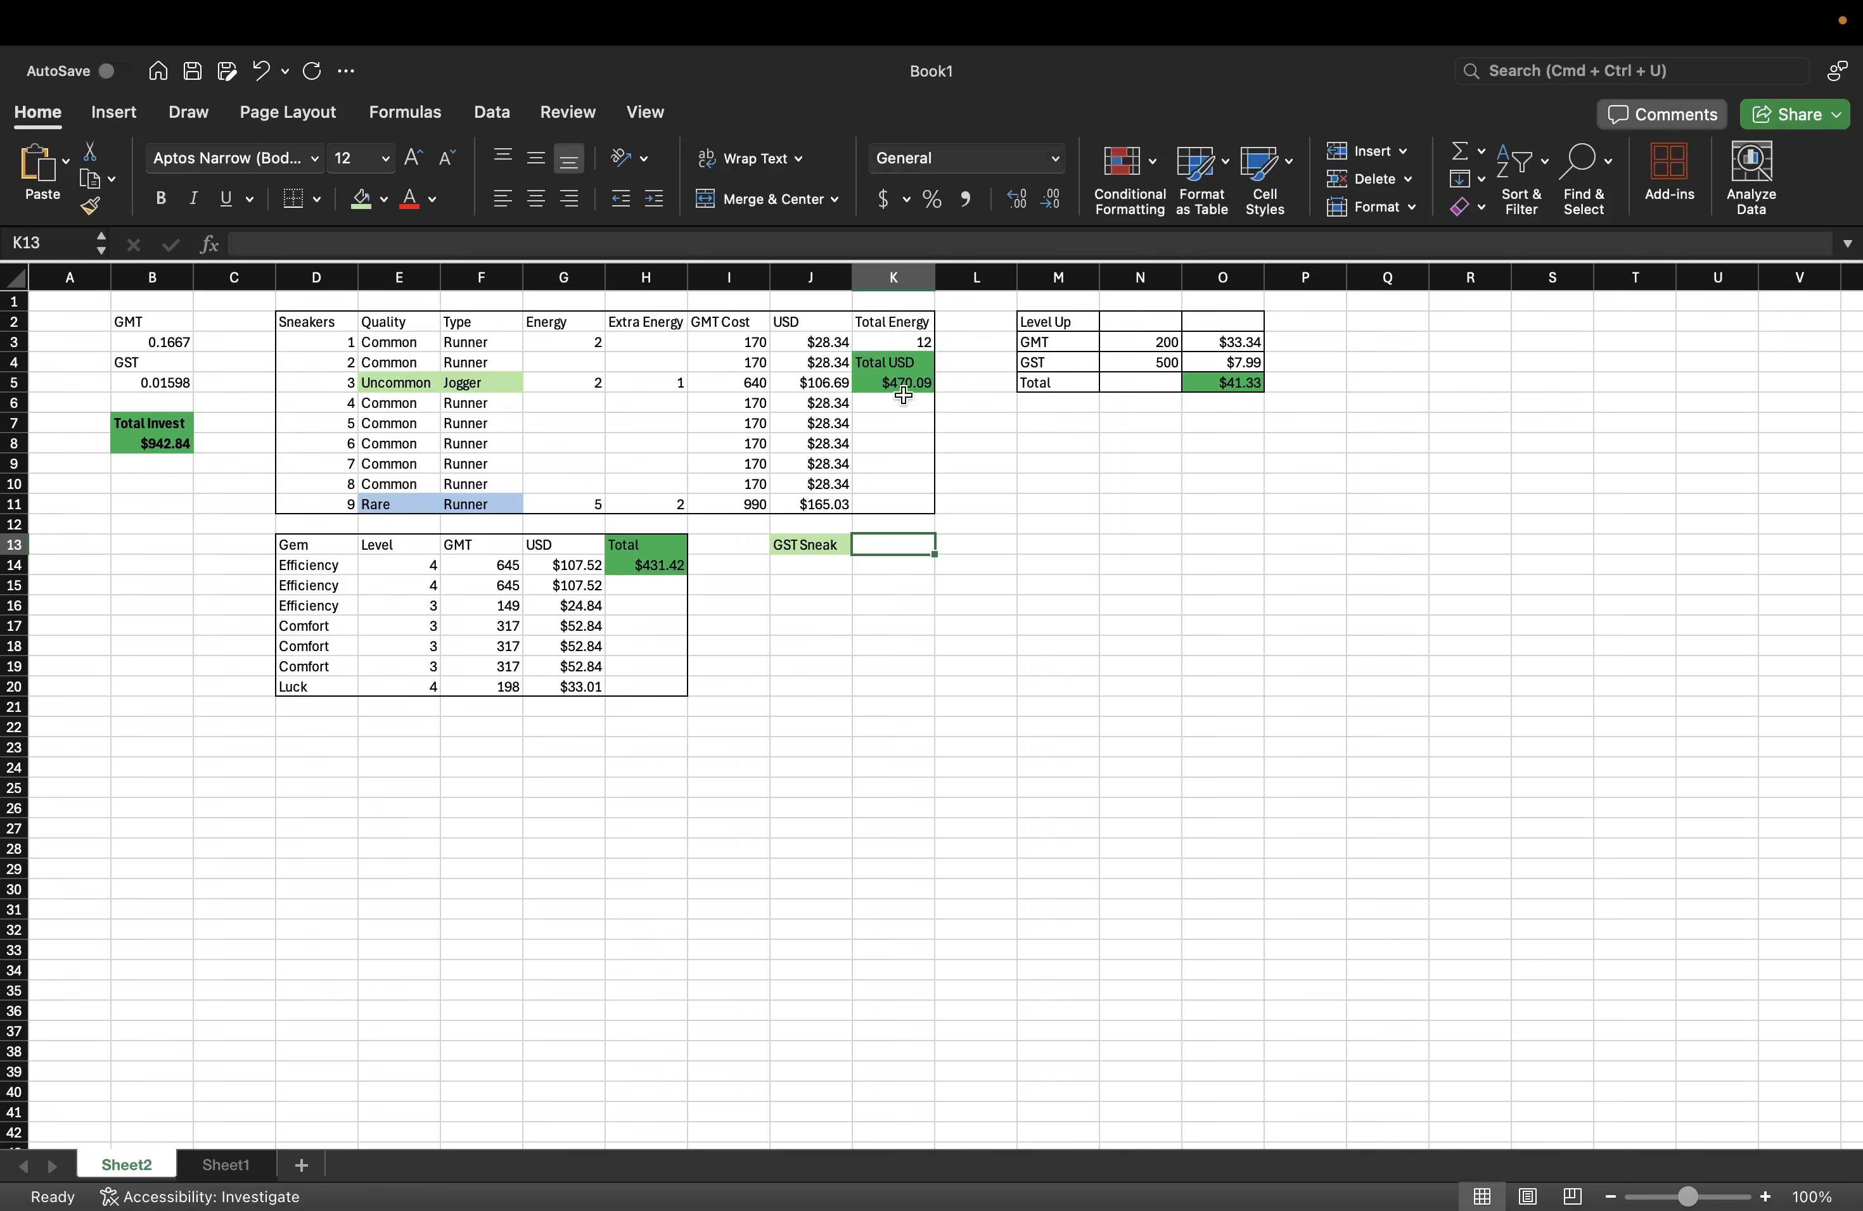
- Enter "12 Daily Energy" in K13 and widen column K to fit the text
{"action": "type", "text": "12 D"}
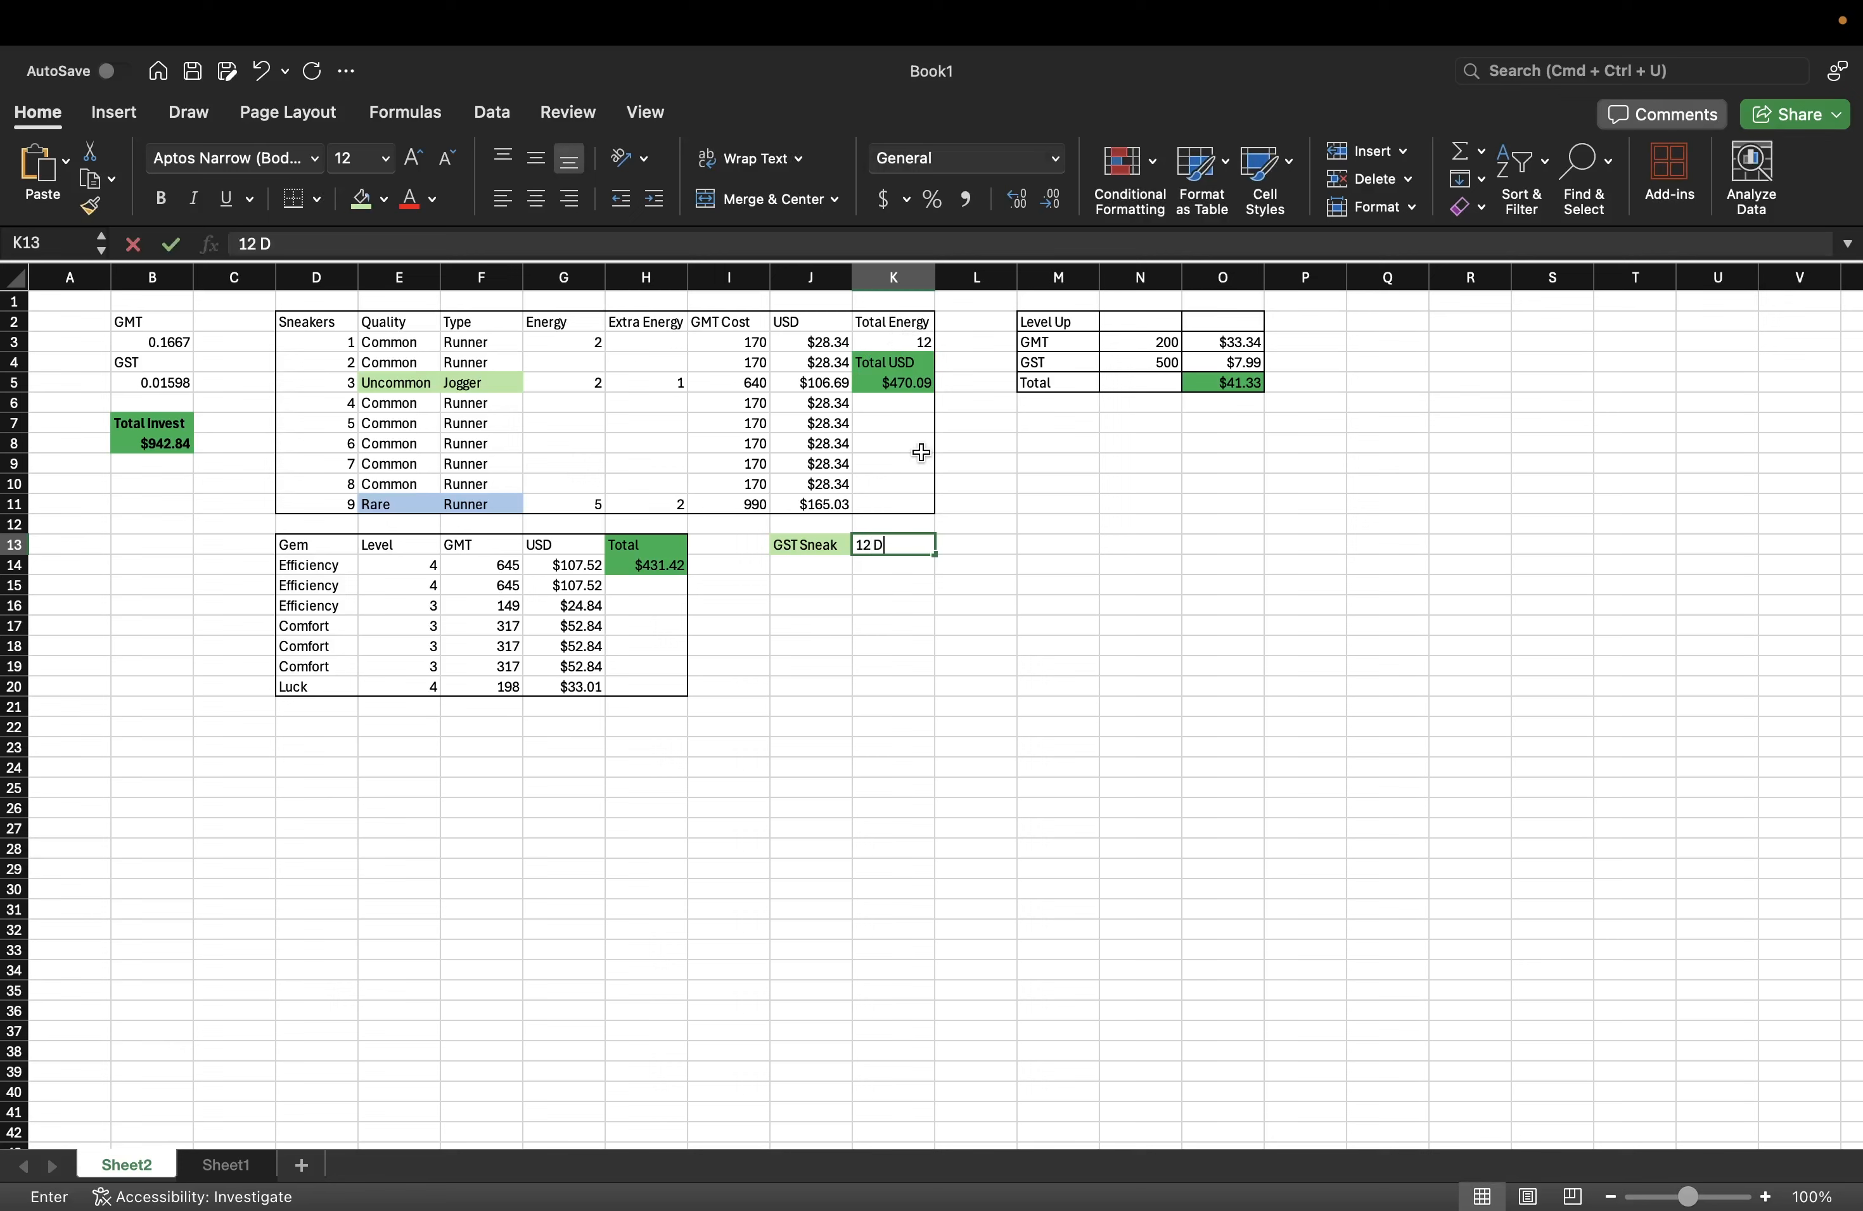
{"action": "type", "text": "ai"}
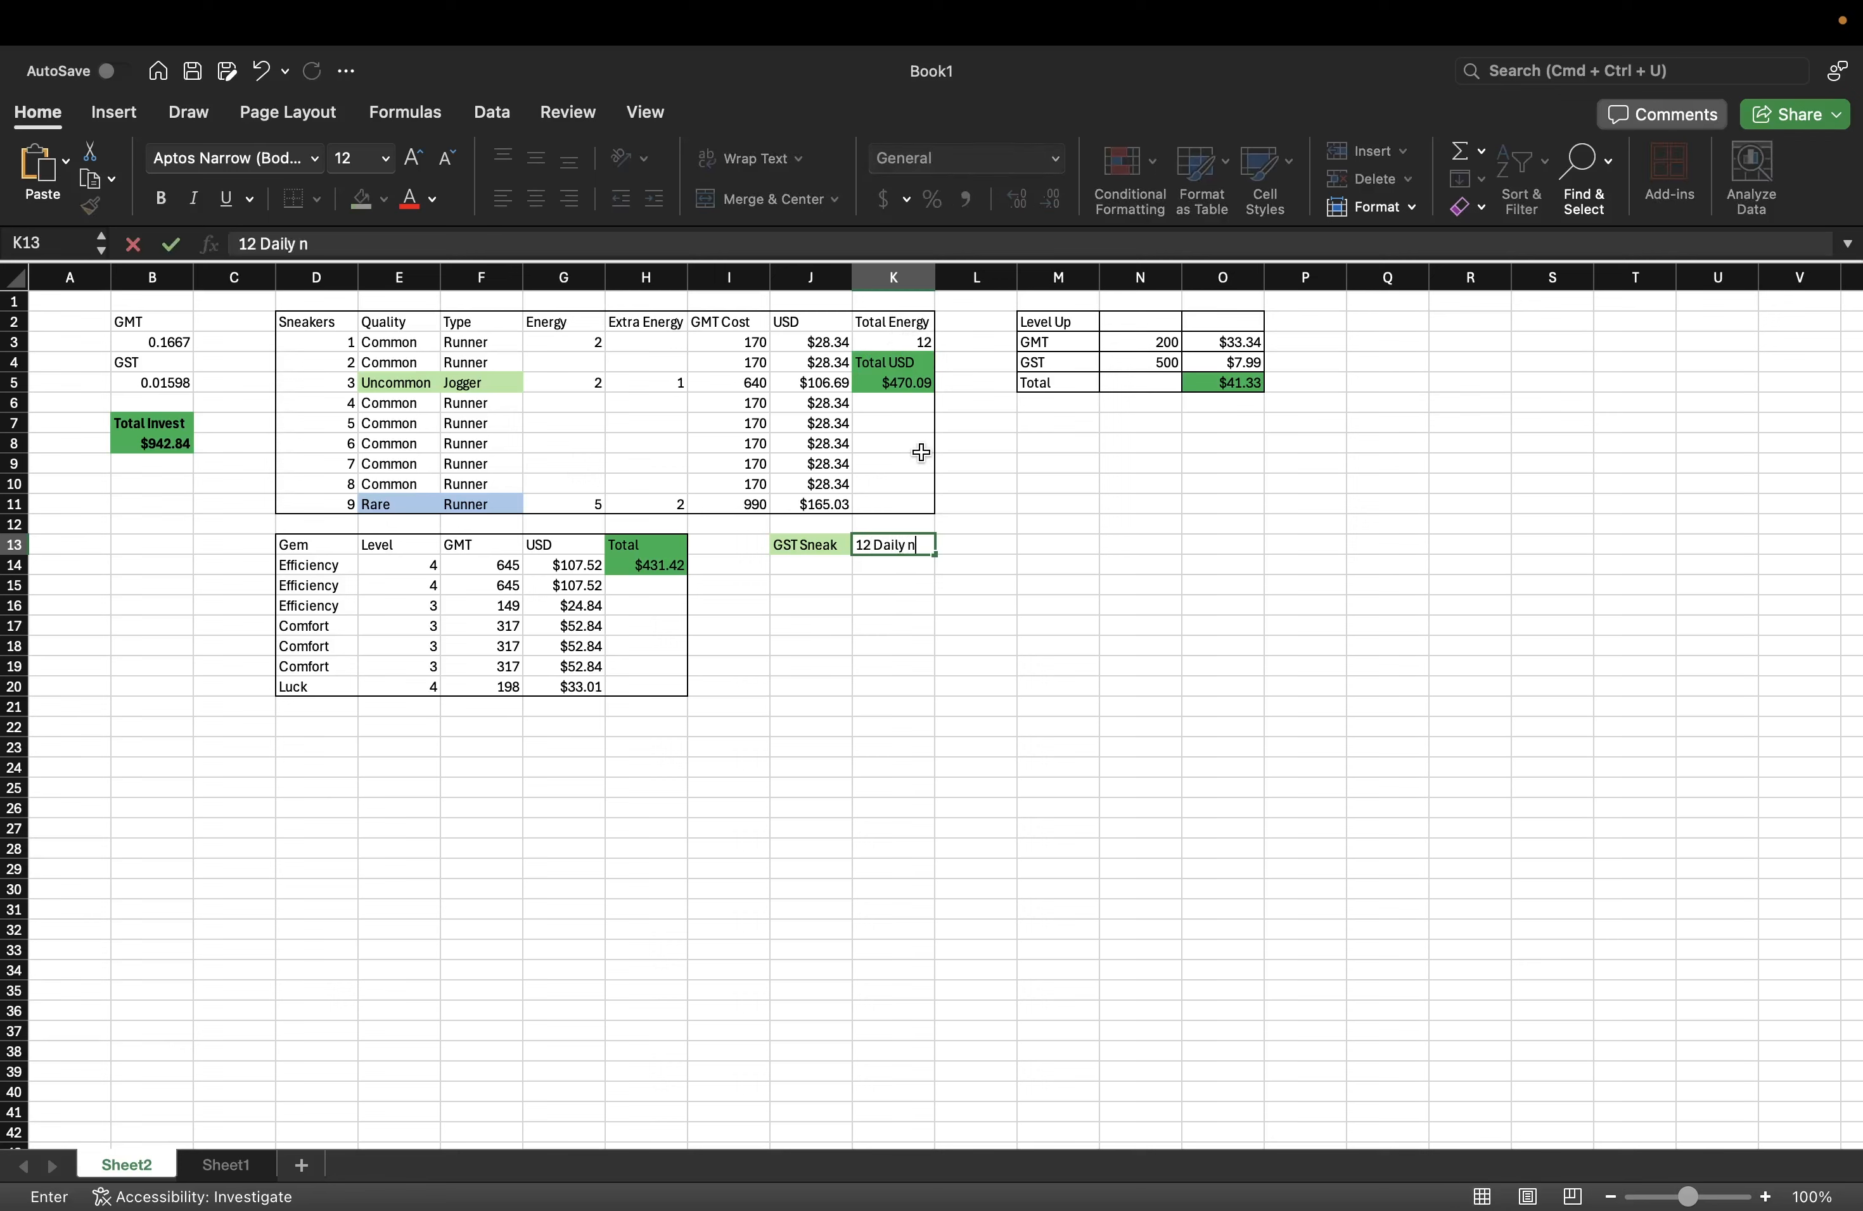
{"action": "type", "text": "ly Energu"}
{"action": "left_click", "coordinate": [1156, 831]}
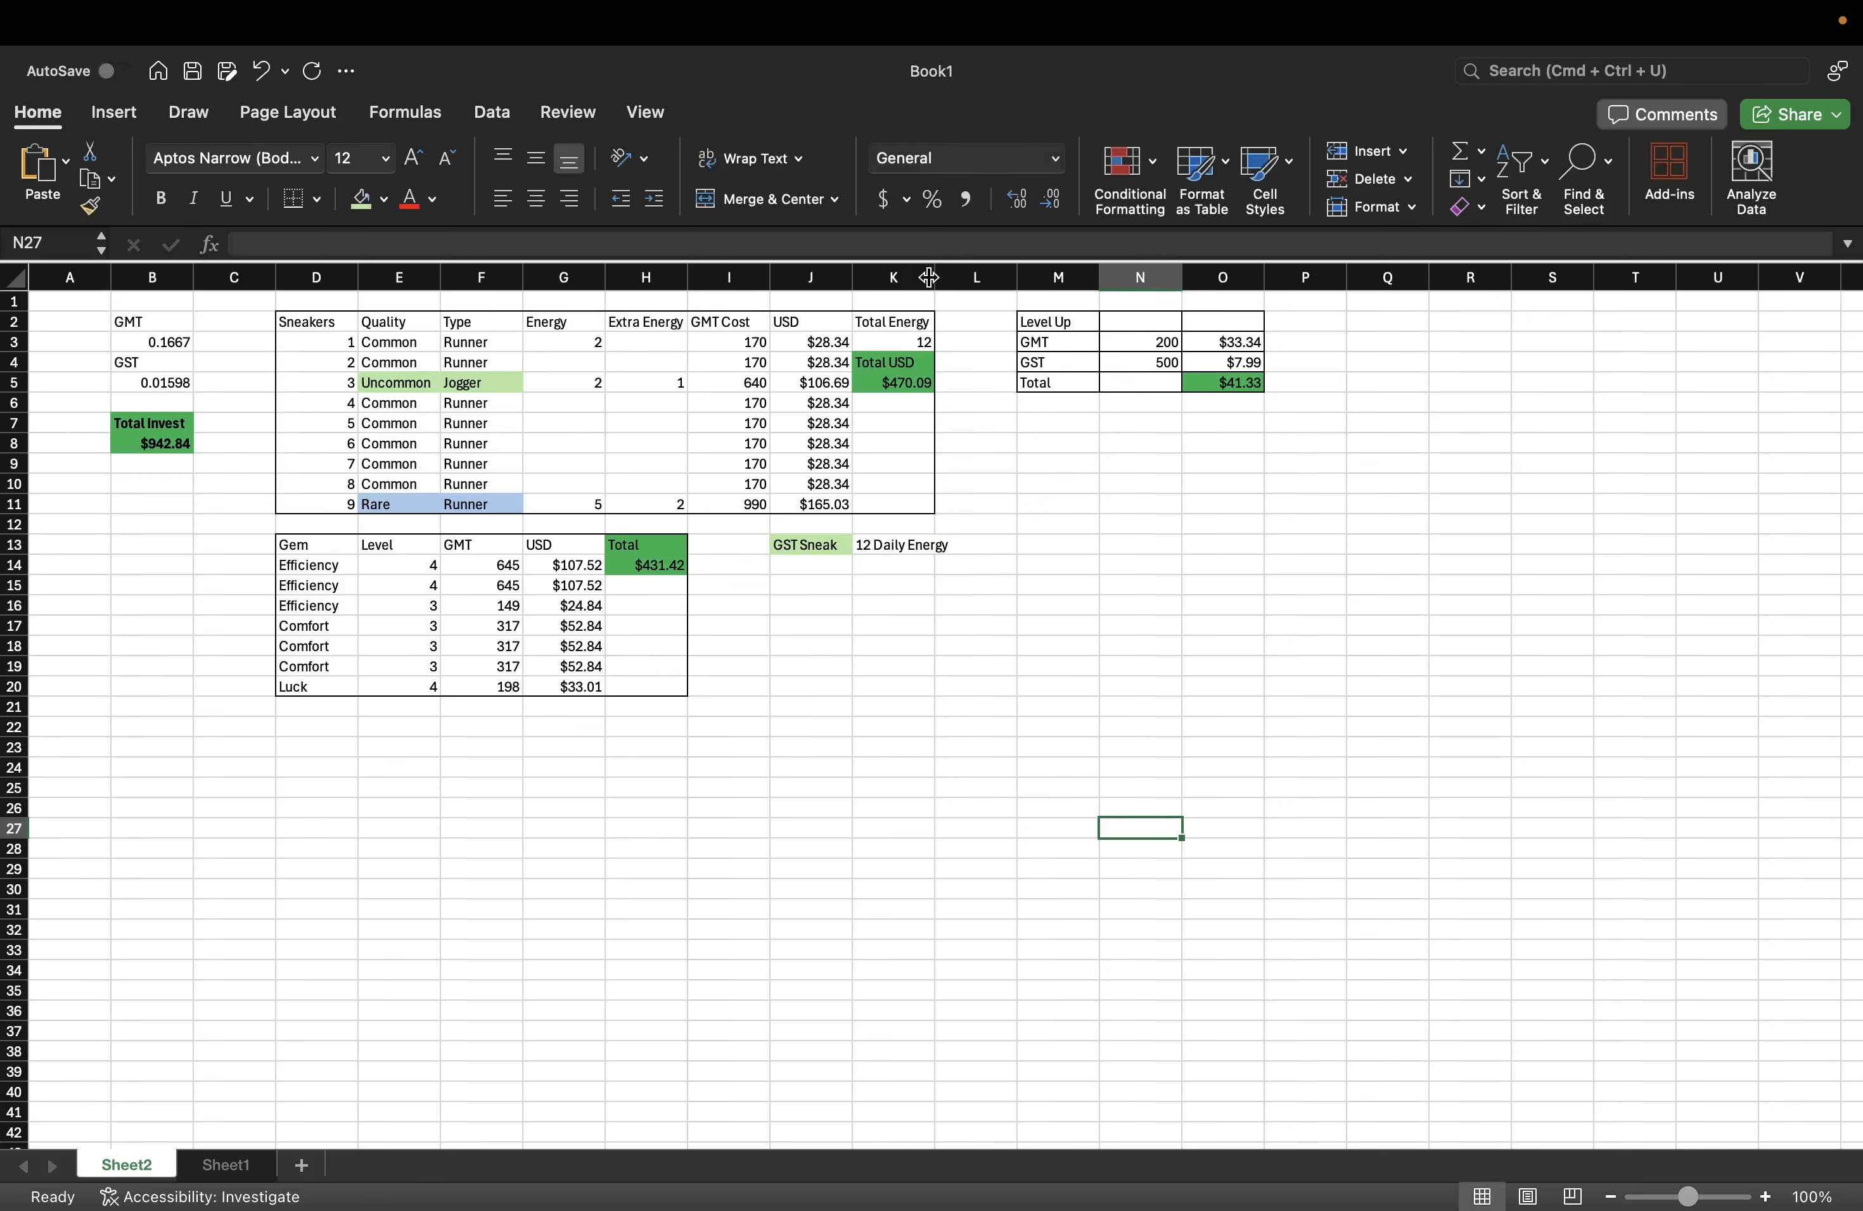
{"action": "left_click_drag", "start_coordinate": [934, 277], "coordinate": [952, 277]}
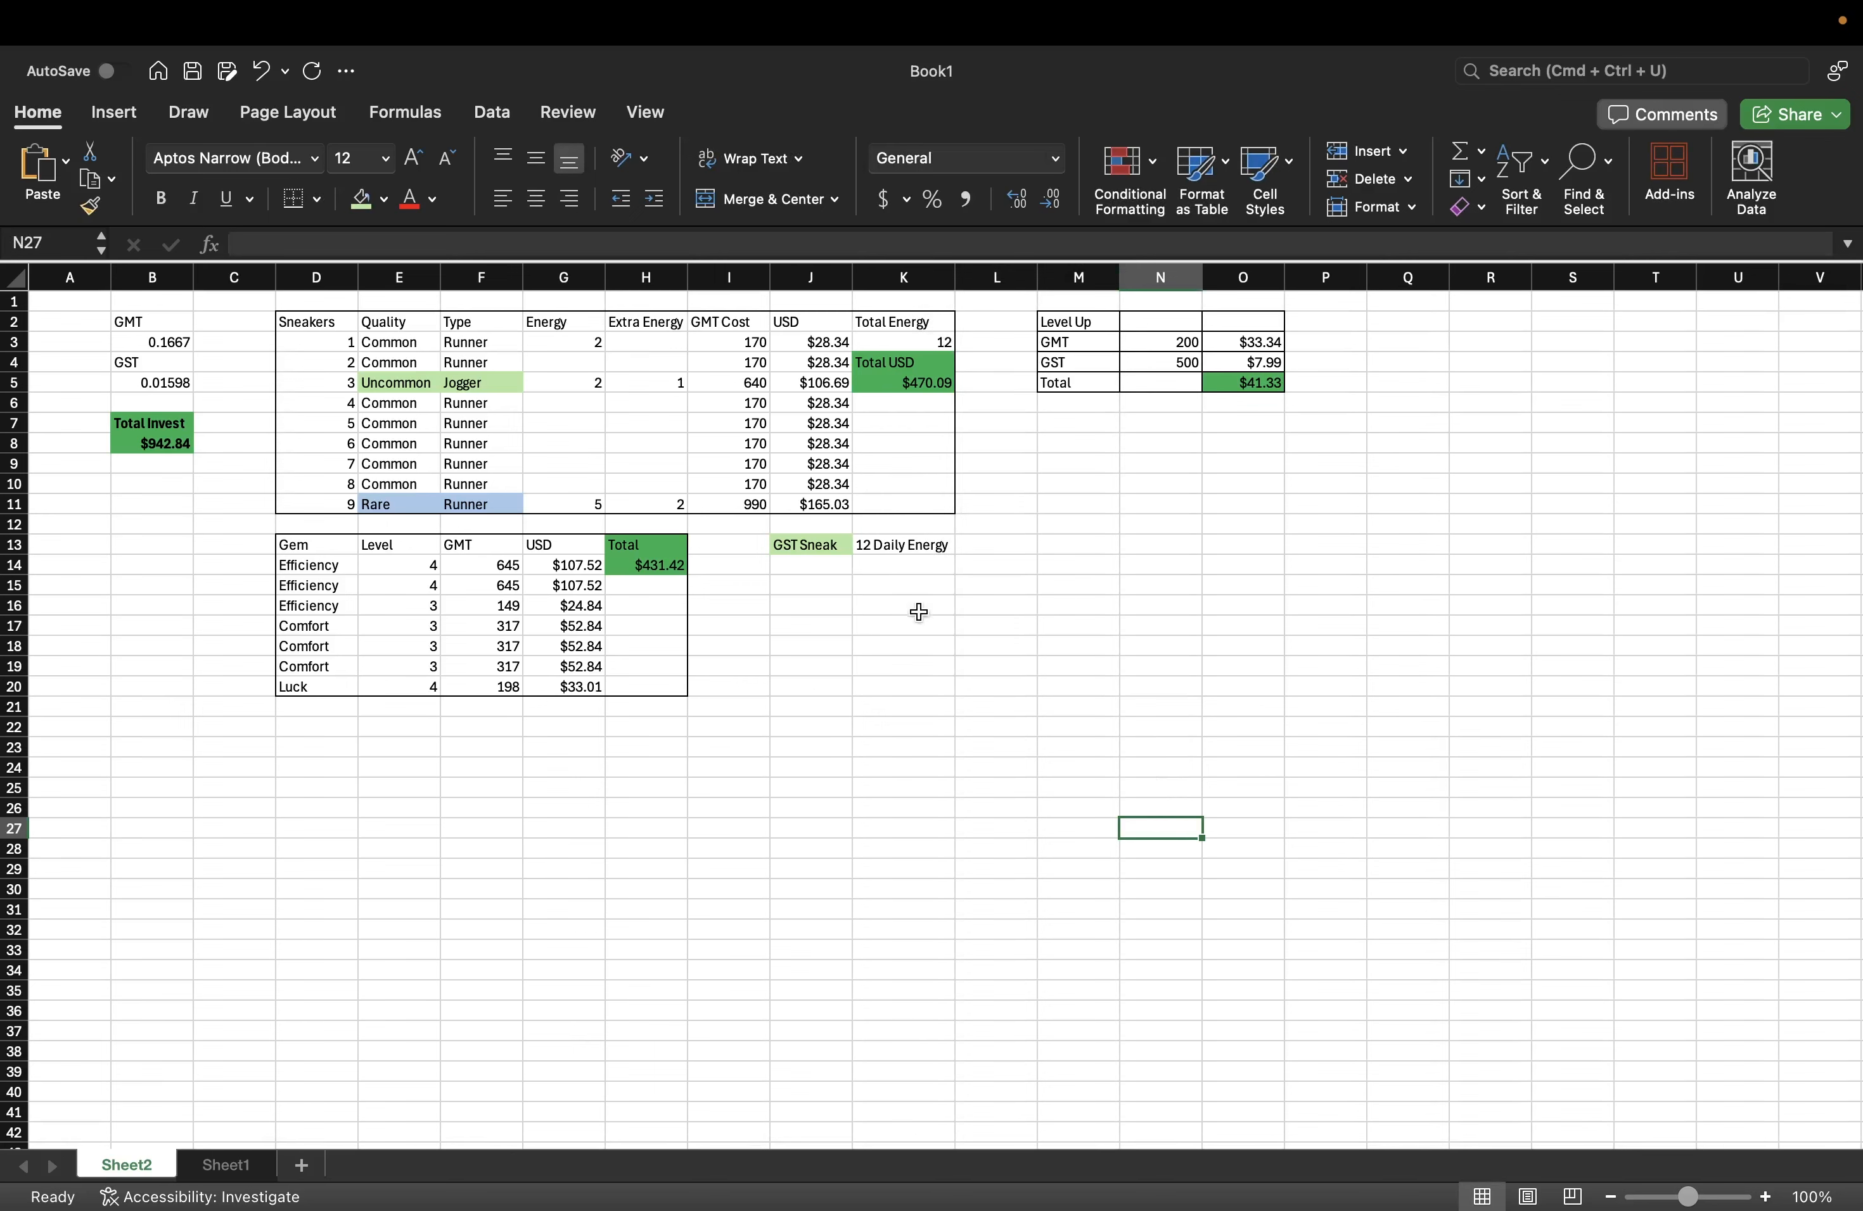
- Add the column headers GST in L13 and USD in M13
{"action": "left_click", "coordinate": [1025, 538]}
{"action": "type", "text": "GST"}
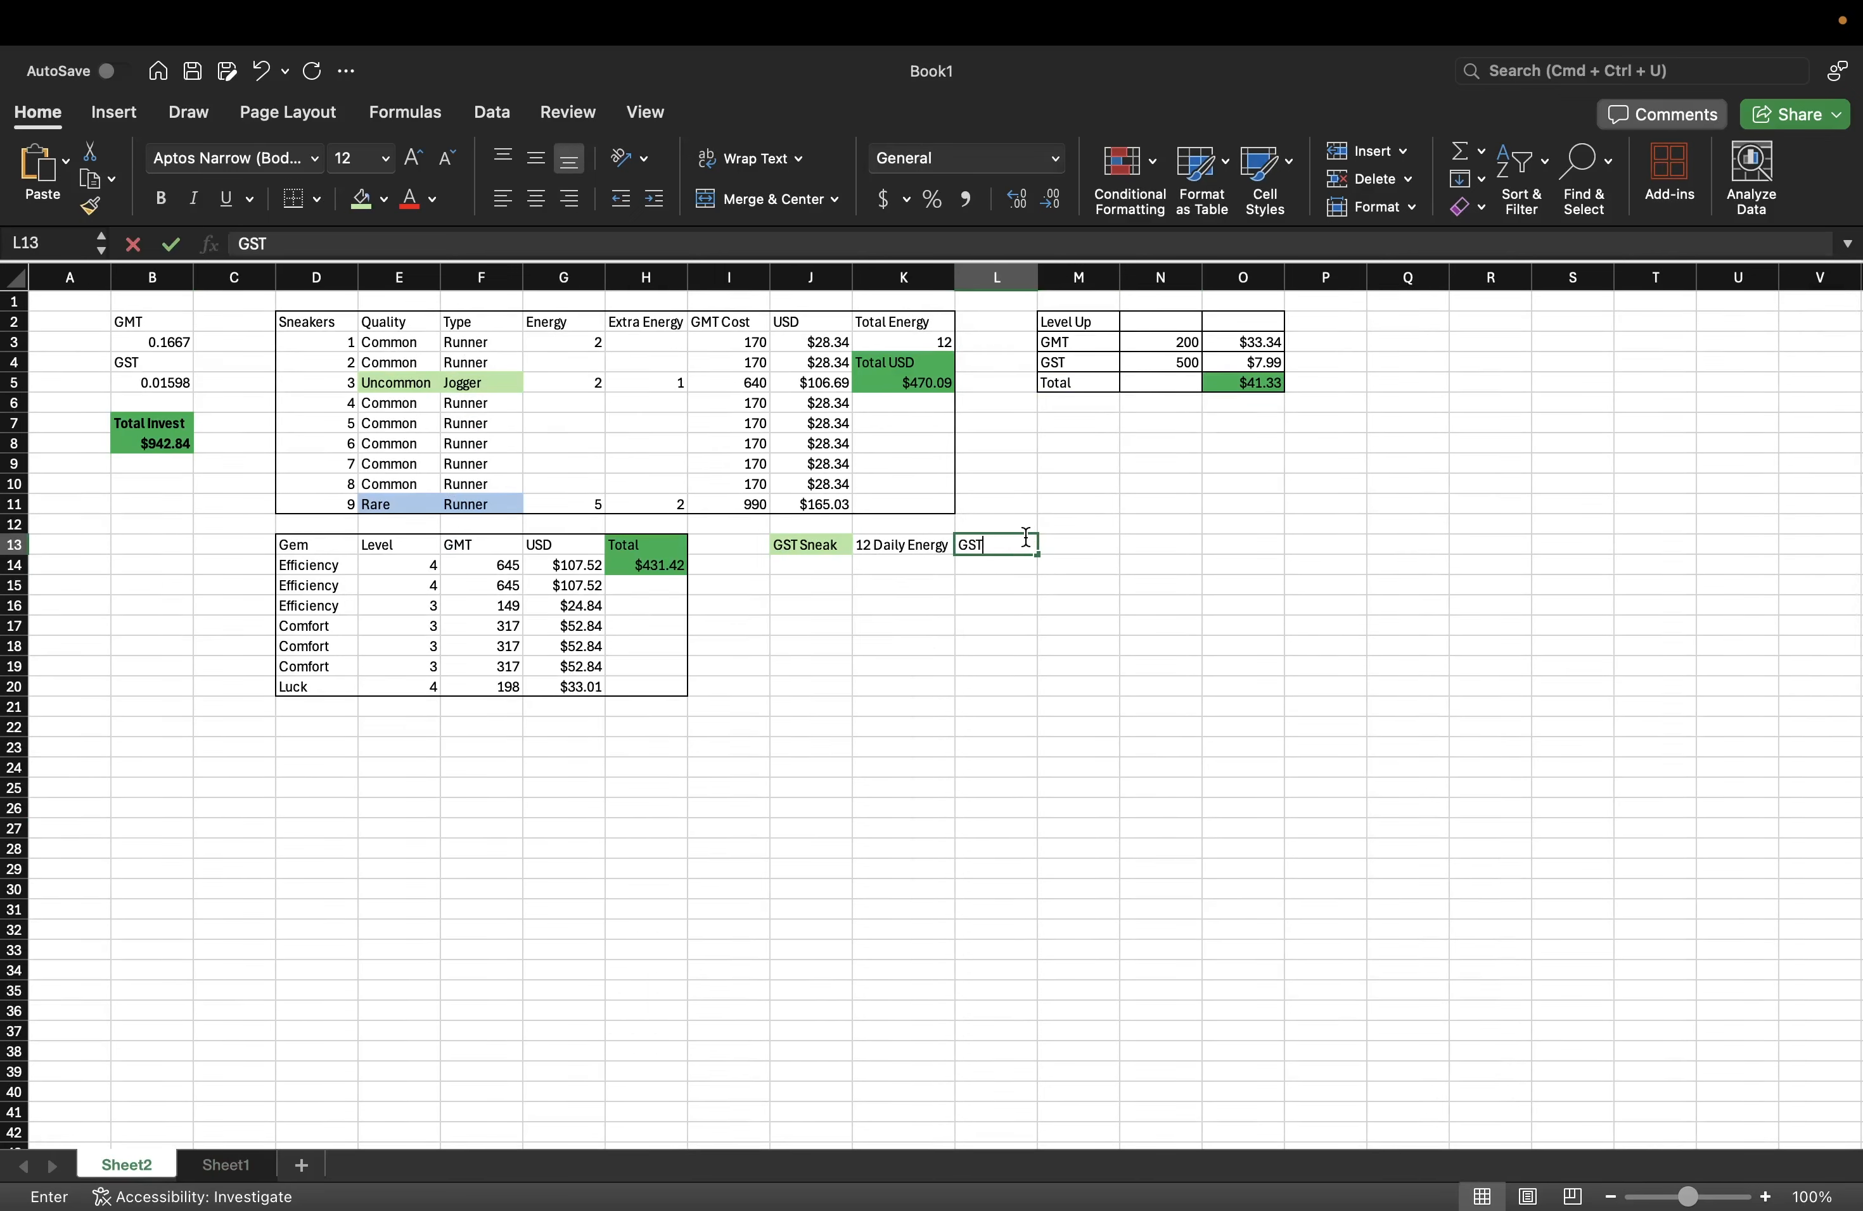
{"action": "key", "text": "Tab"}
{"action": "type", "text": "USD"}
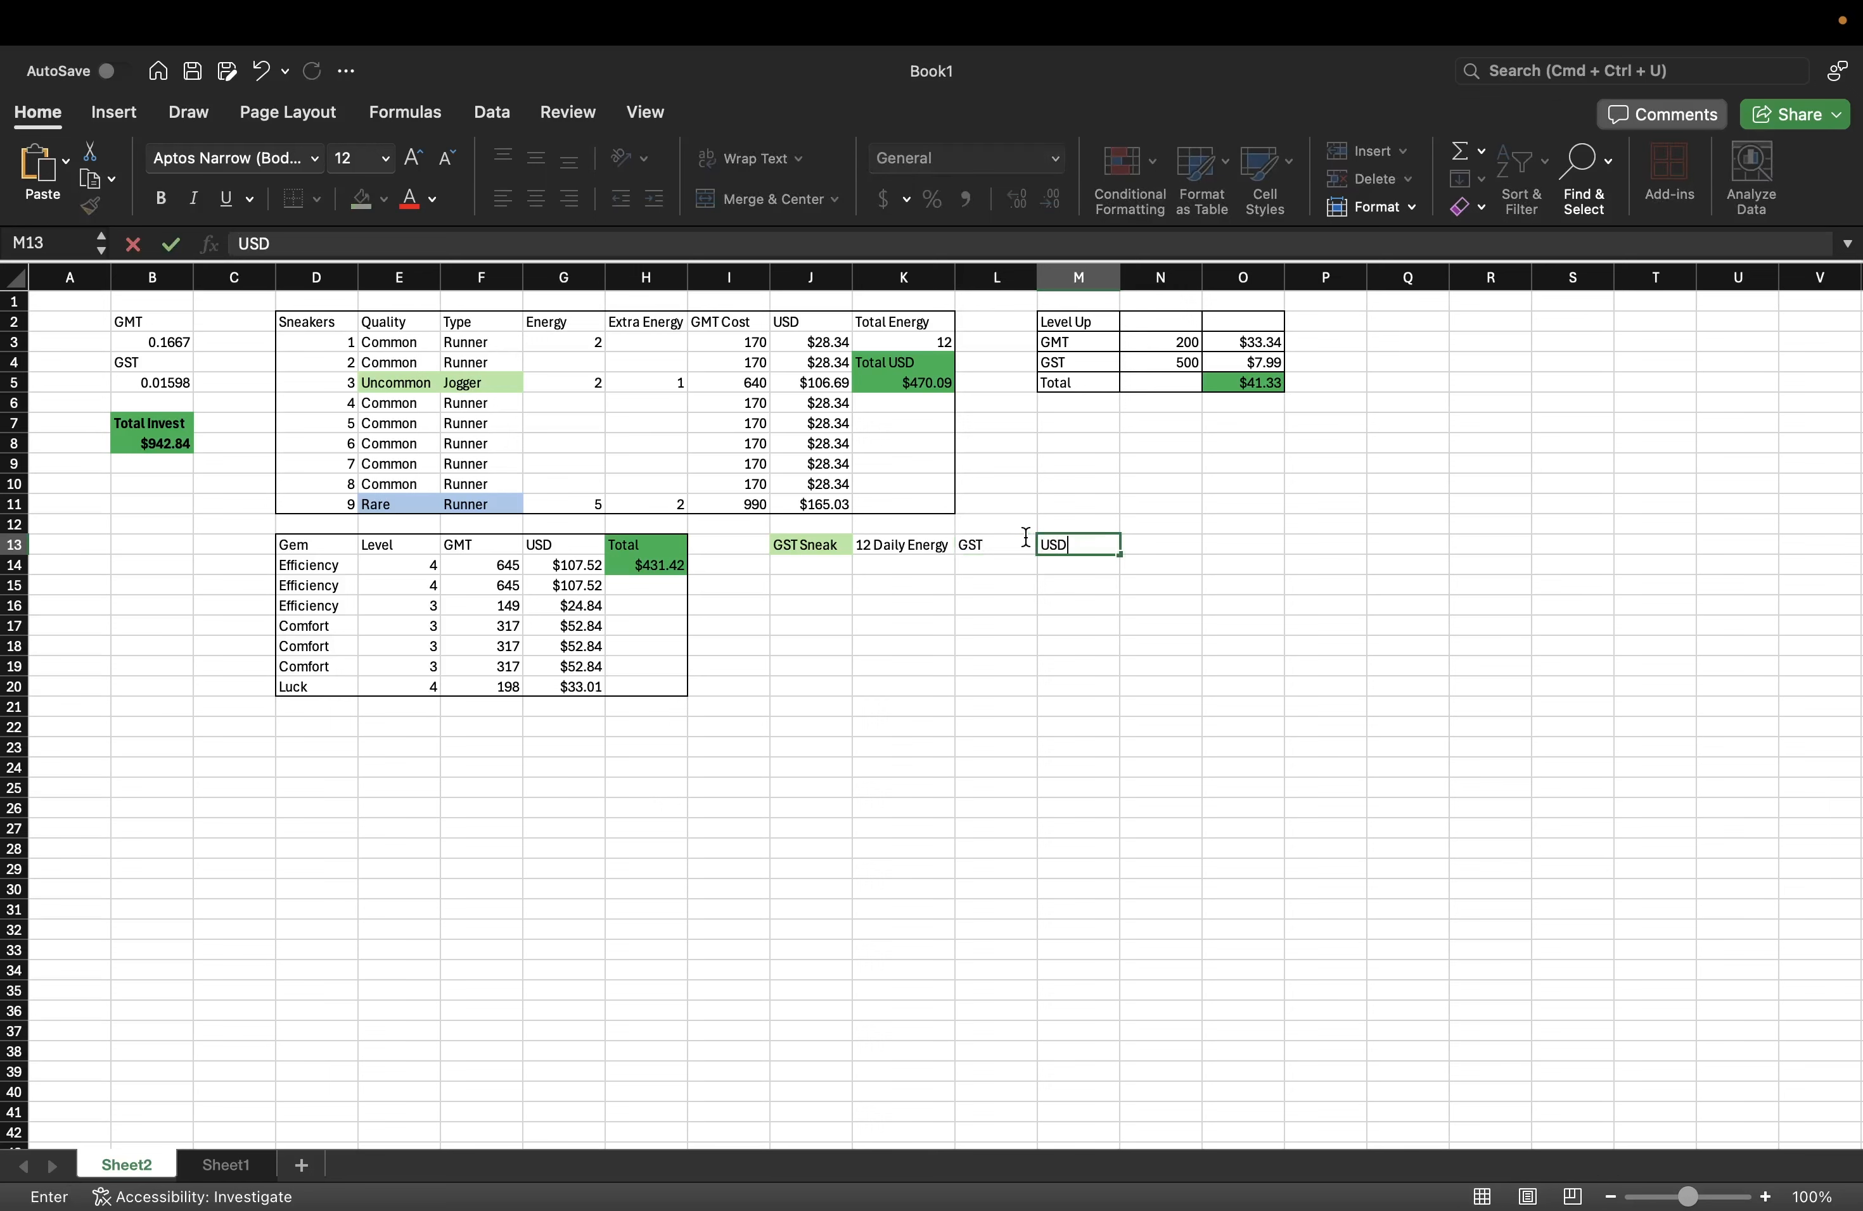
{"action": "key", "text": "Return"}
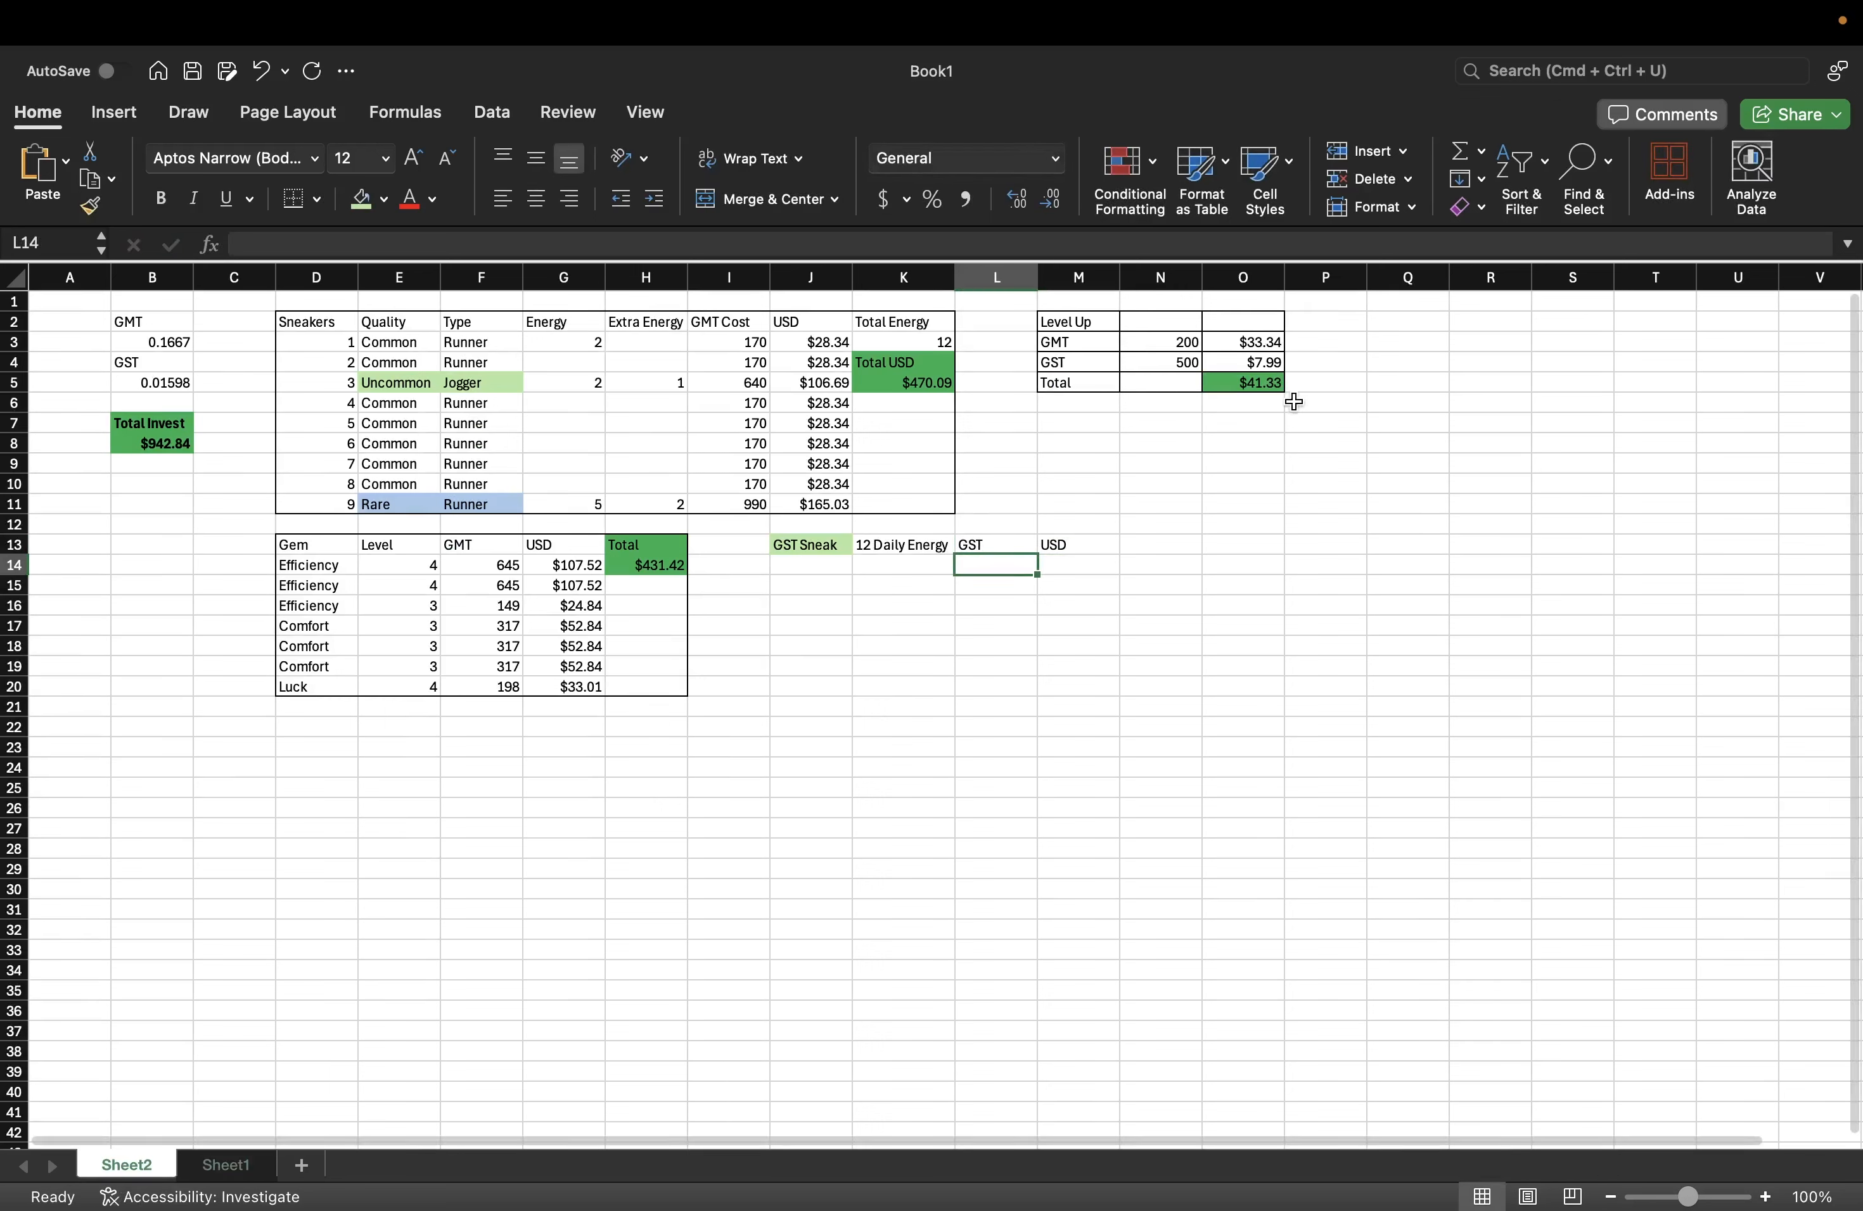
- Enter the row labels "Per Day", "Per Week" and "Per 30" in K14:K16 under the 12 Daily Energy header
{"action": "left_click", "coordinate": [915, 561]}
{"action": "type", "text": "P"}
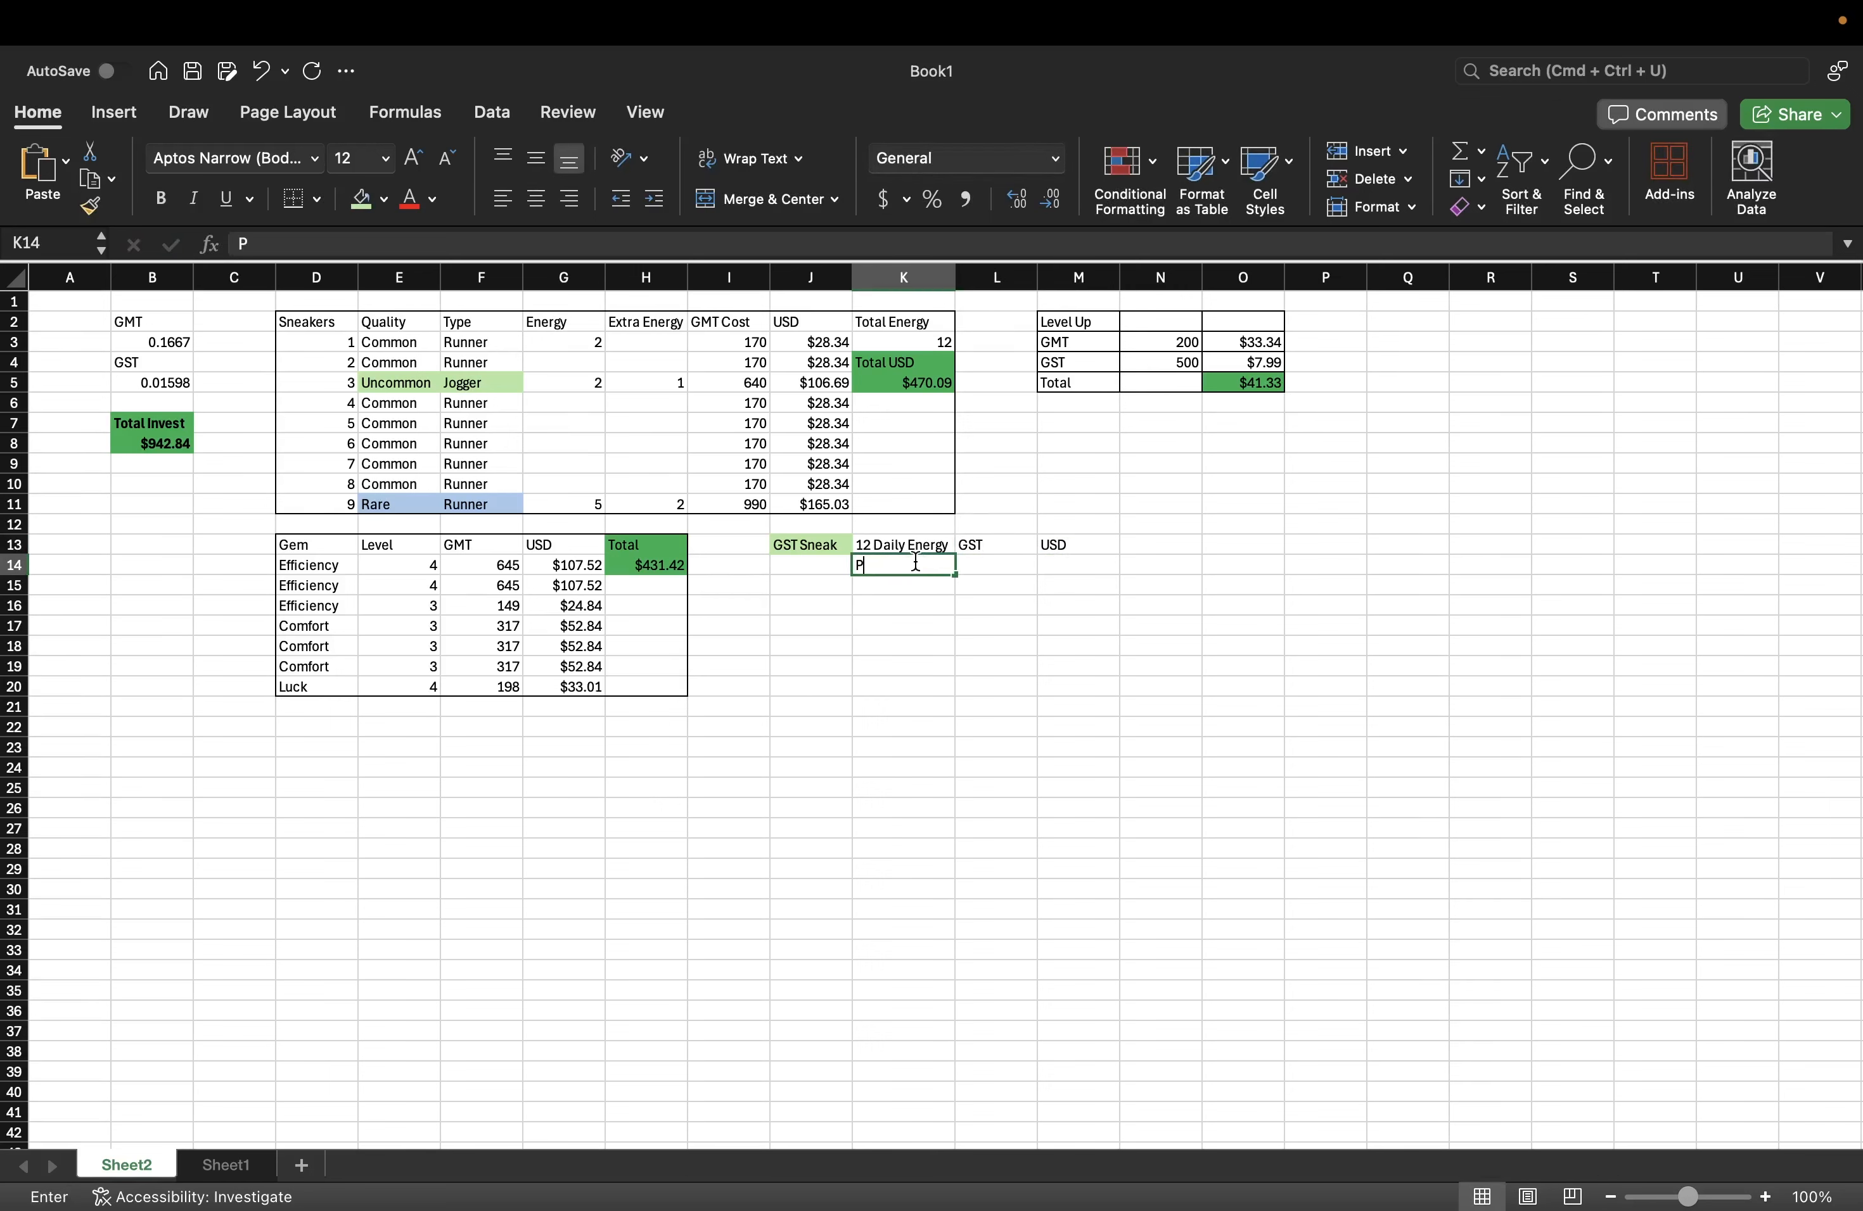
{"action": "type", "text": "er Day"}
{"action": "key", "text": "Return"}
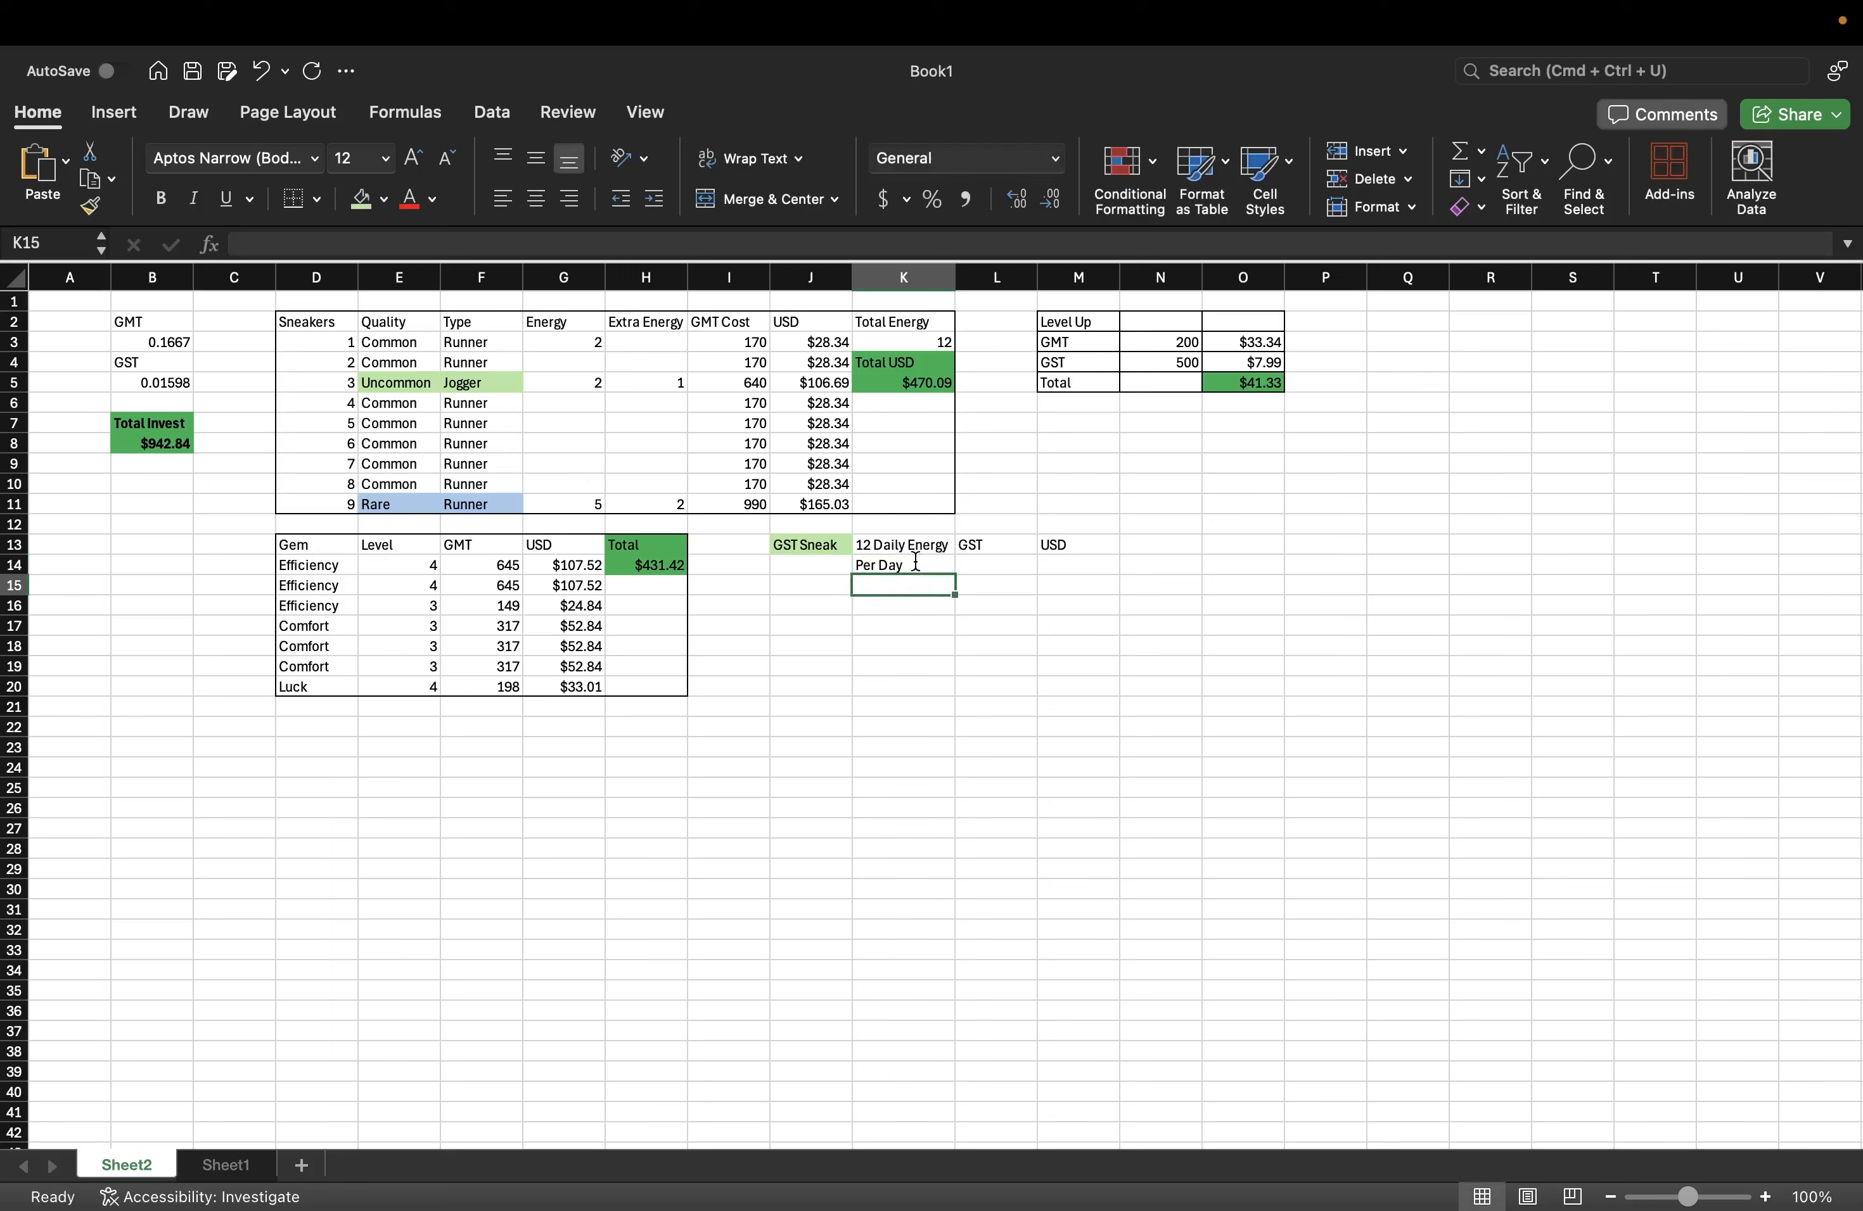
{"action": "type", "text": "Perk"}
{"action": "key", "text": "BackSpace"}
{"action": "type", "text": "Week"}
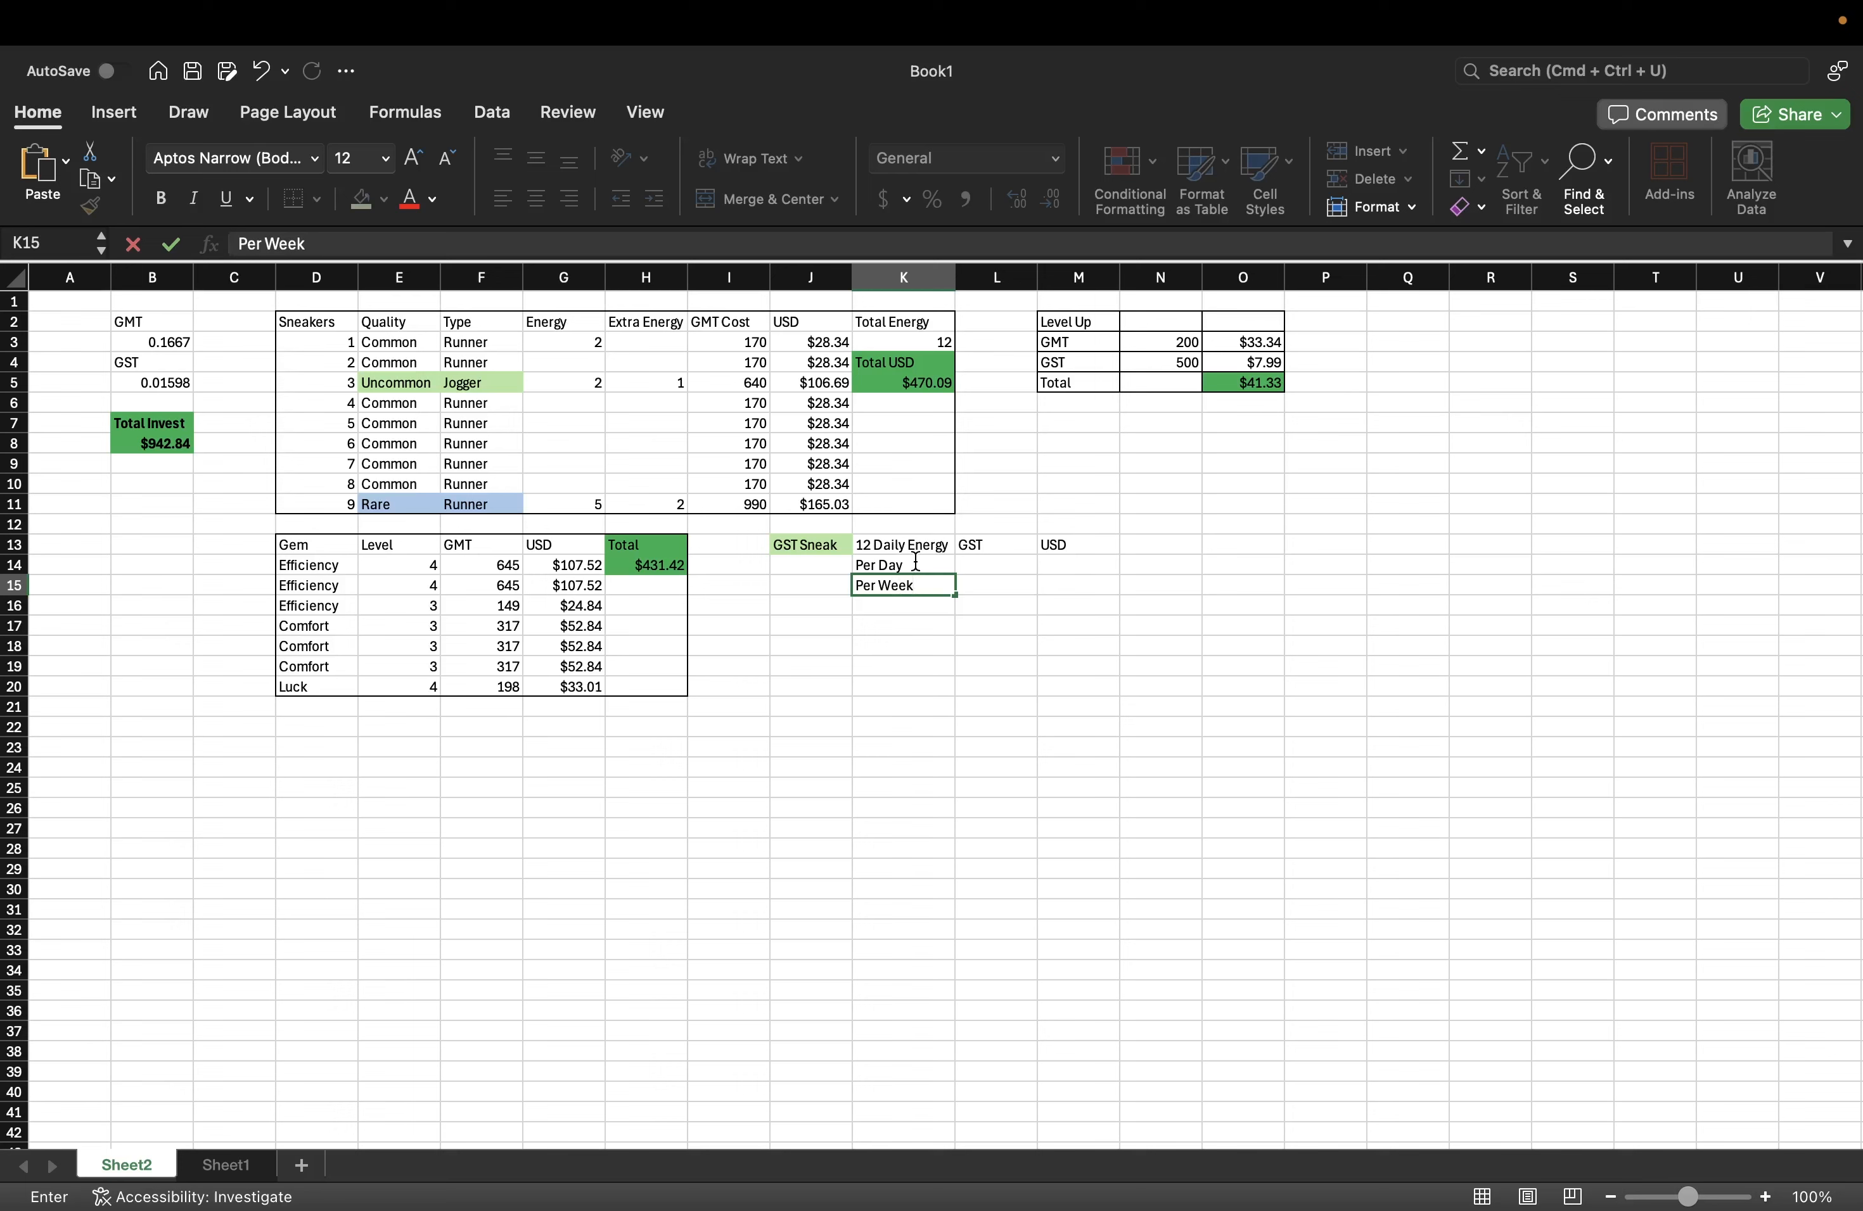
{"action": "key", "text": "Return"}
{"action": "type", "text": "Pe"}
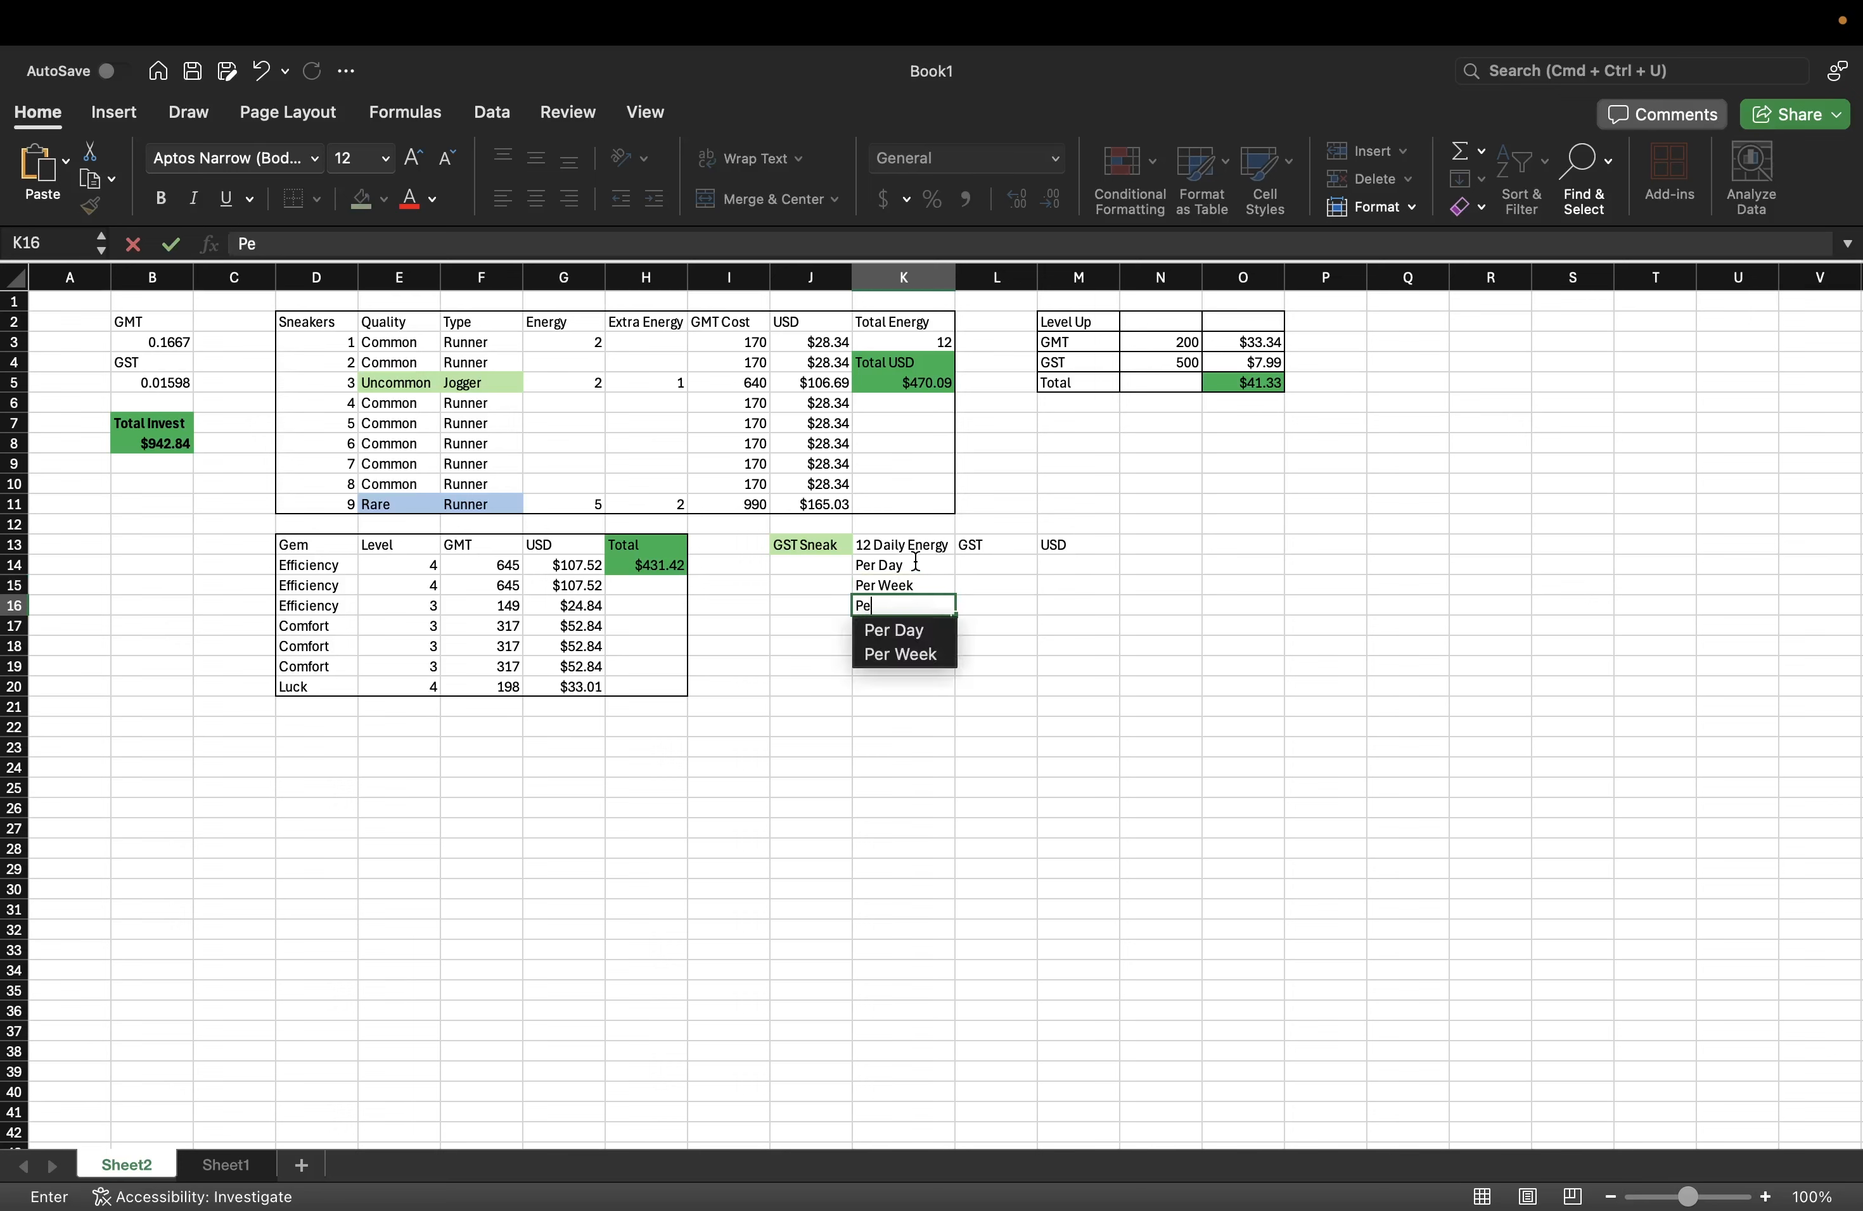
{"action": "type", "text": "r 30"}
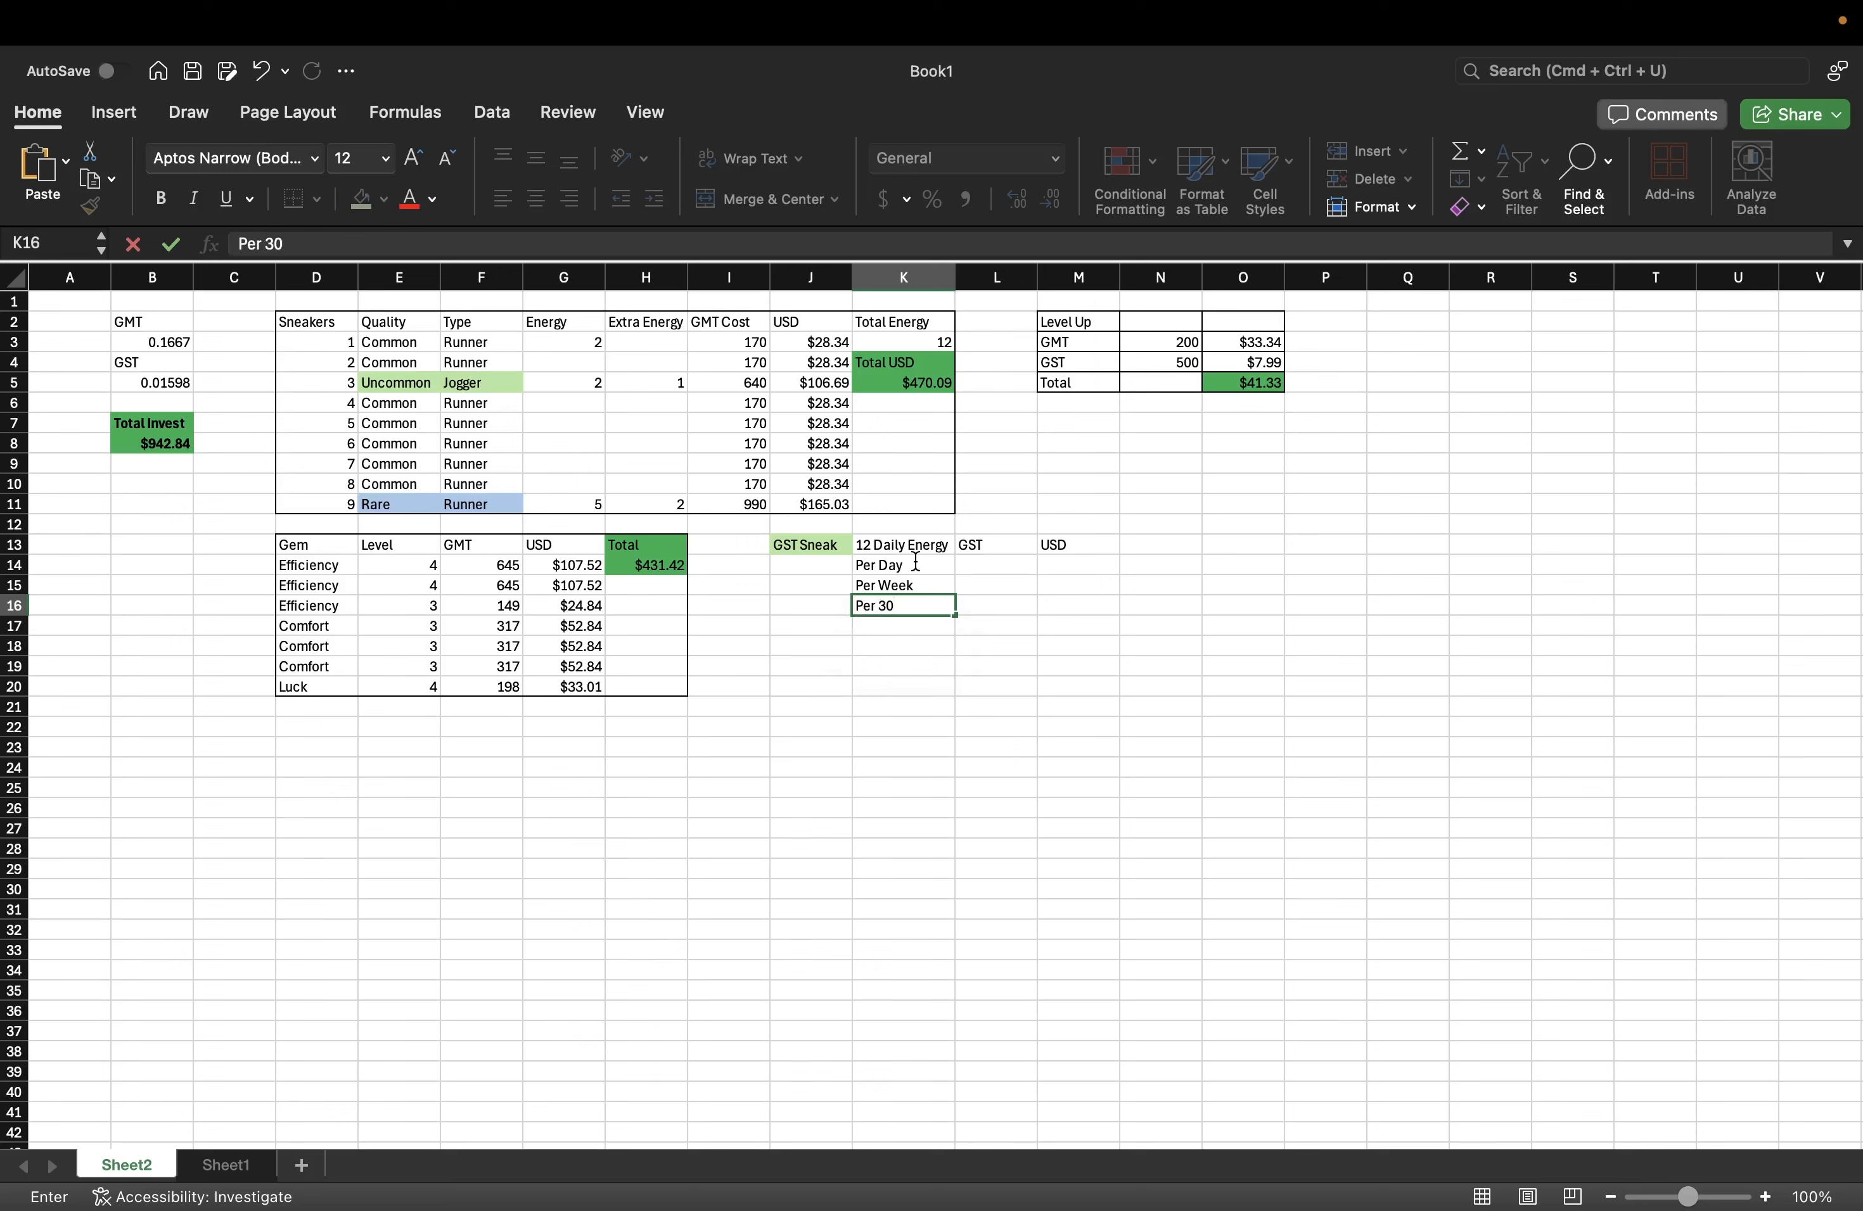
{"action": "key", "text": "Return"}
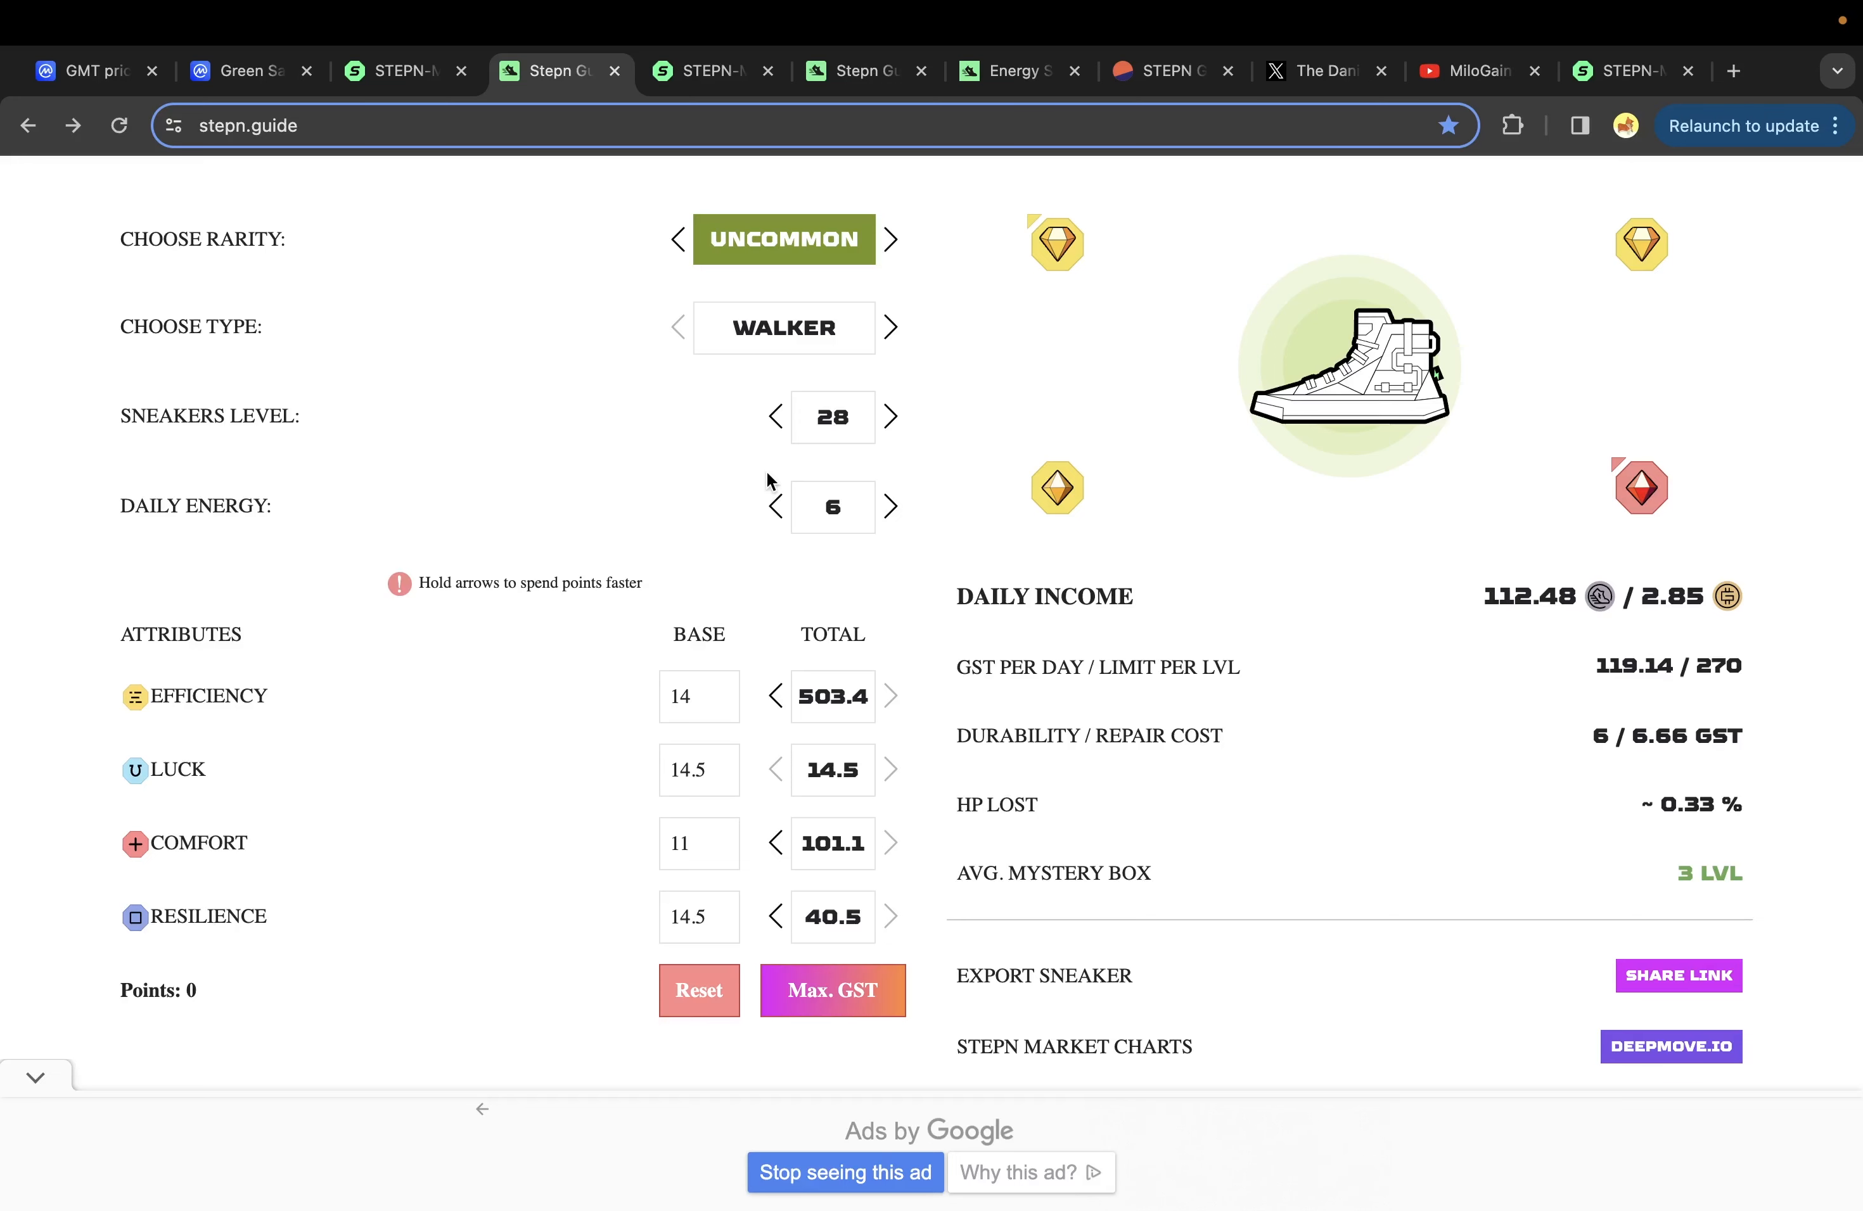
- Set the sneaker type to Jogger in the stepn.guide earn calculator, after checking the uncommon Jogger listings on the STEPN market page
{"action": "scroll", "coordinate": [769, 484], "scroll_direction": "up", "scroll_amount": 8}
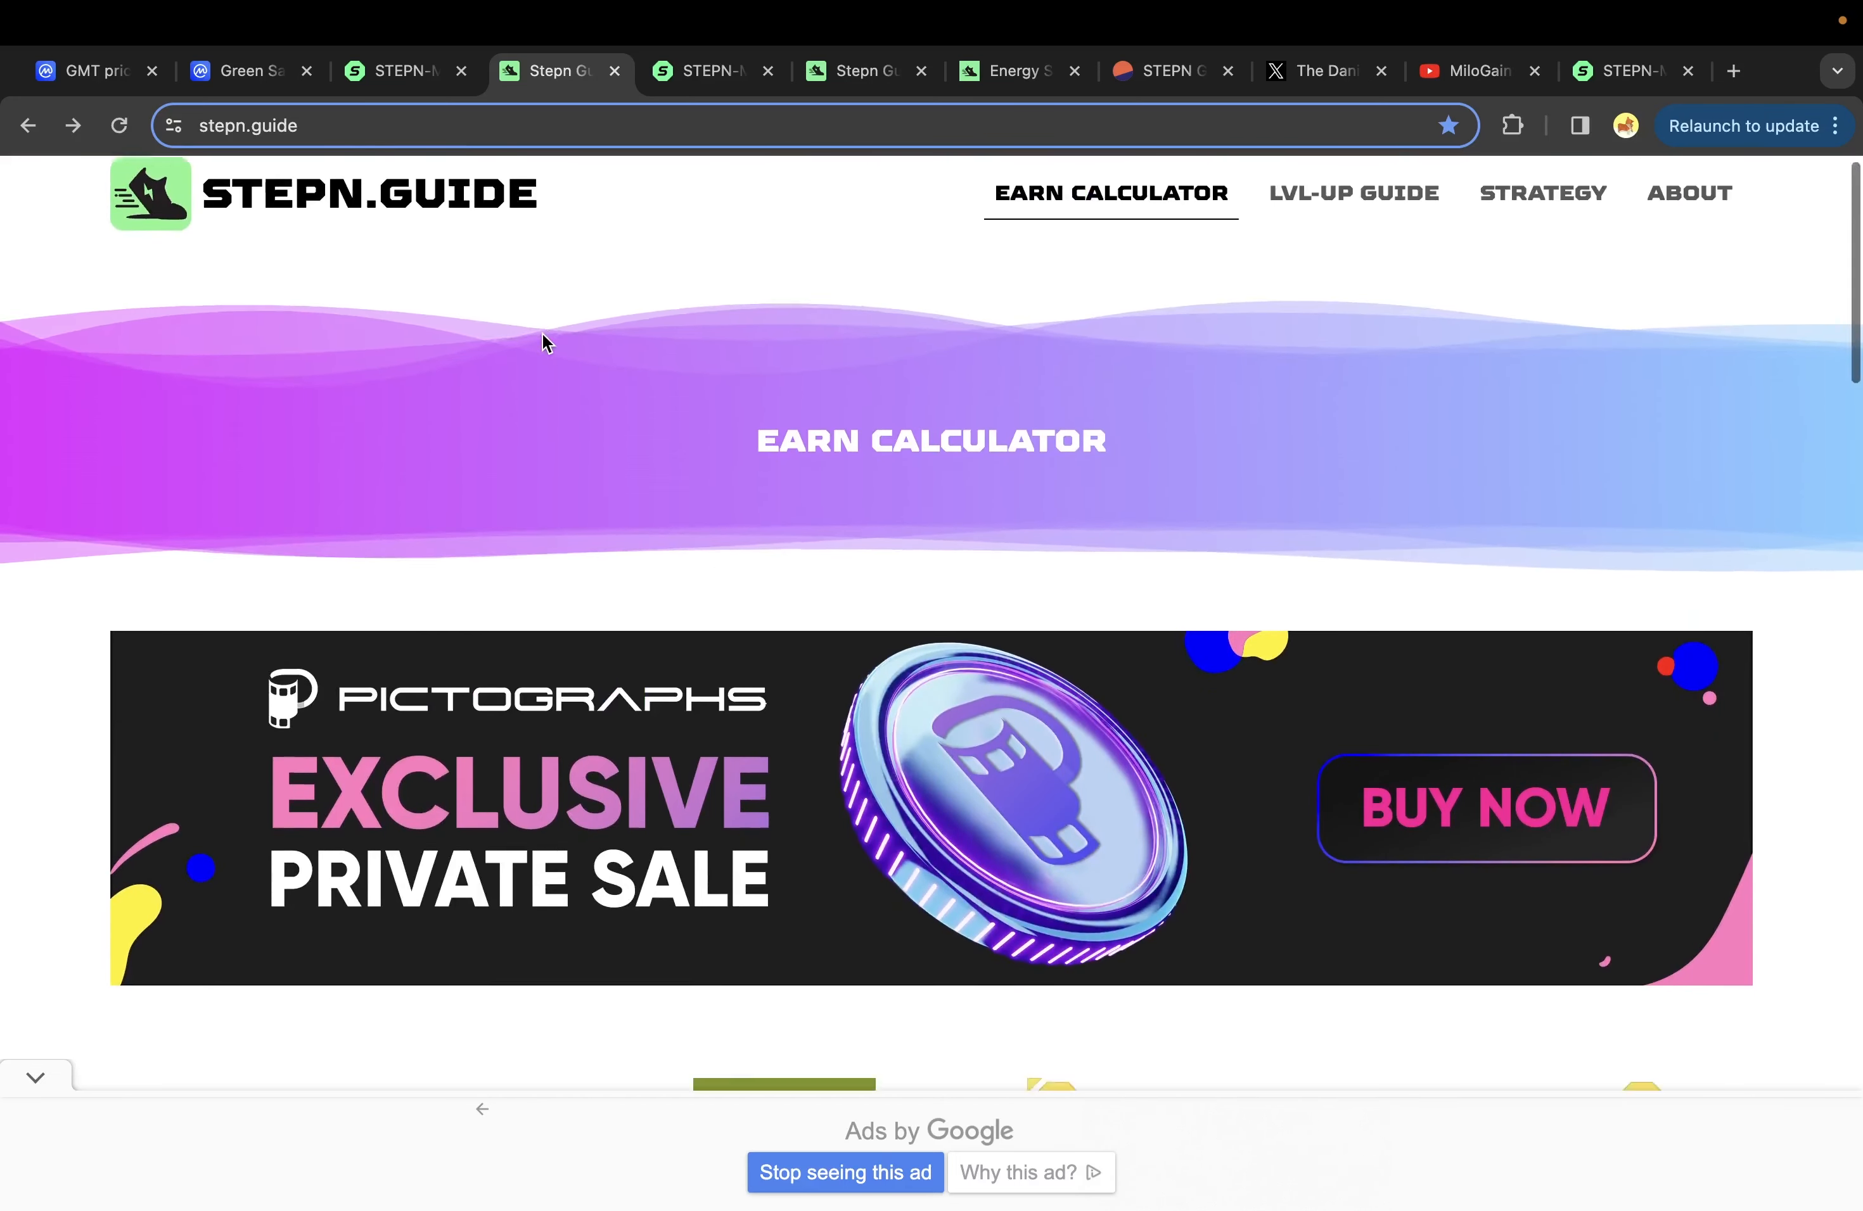
{"action": "scroll", "coordinate": [629, 378], "scroll_direction": "down", "scroll_amount": 9}
{"action": "scroll", "coordinate": [630, 378], "scroll_direction": "up", "scroll_amount": 1}
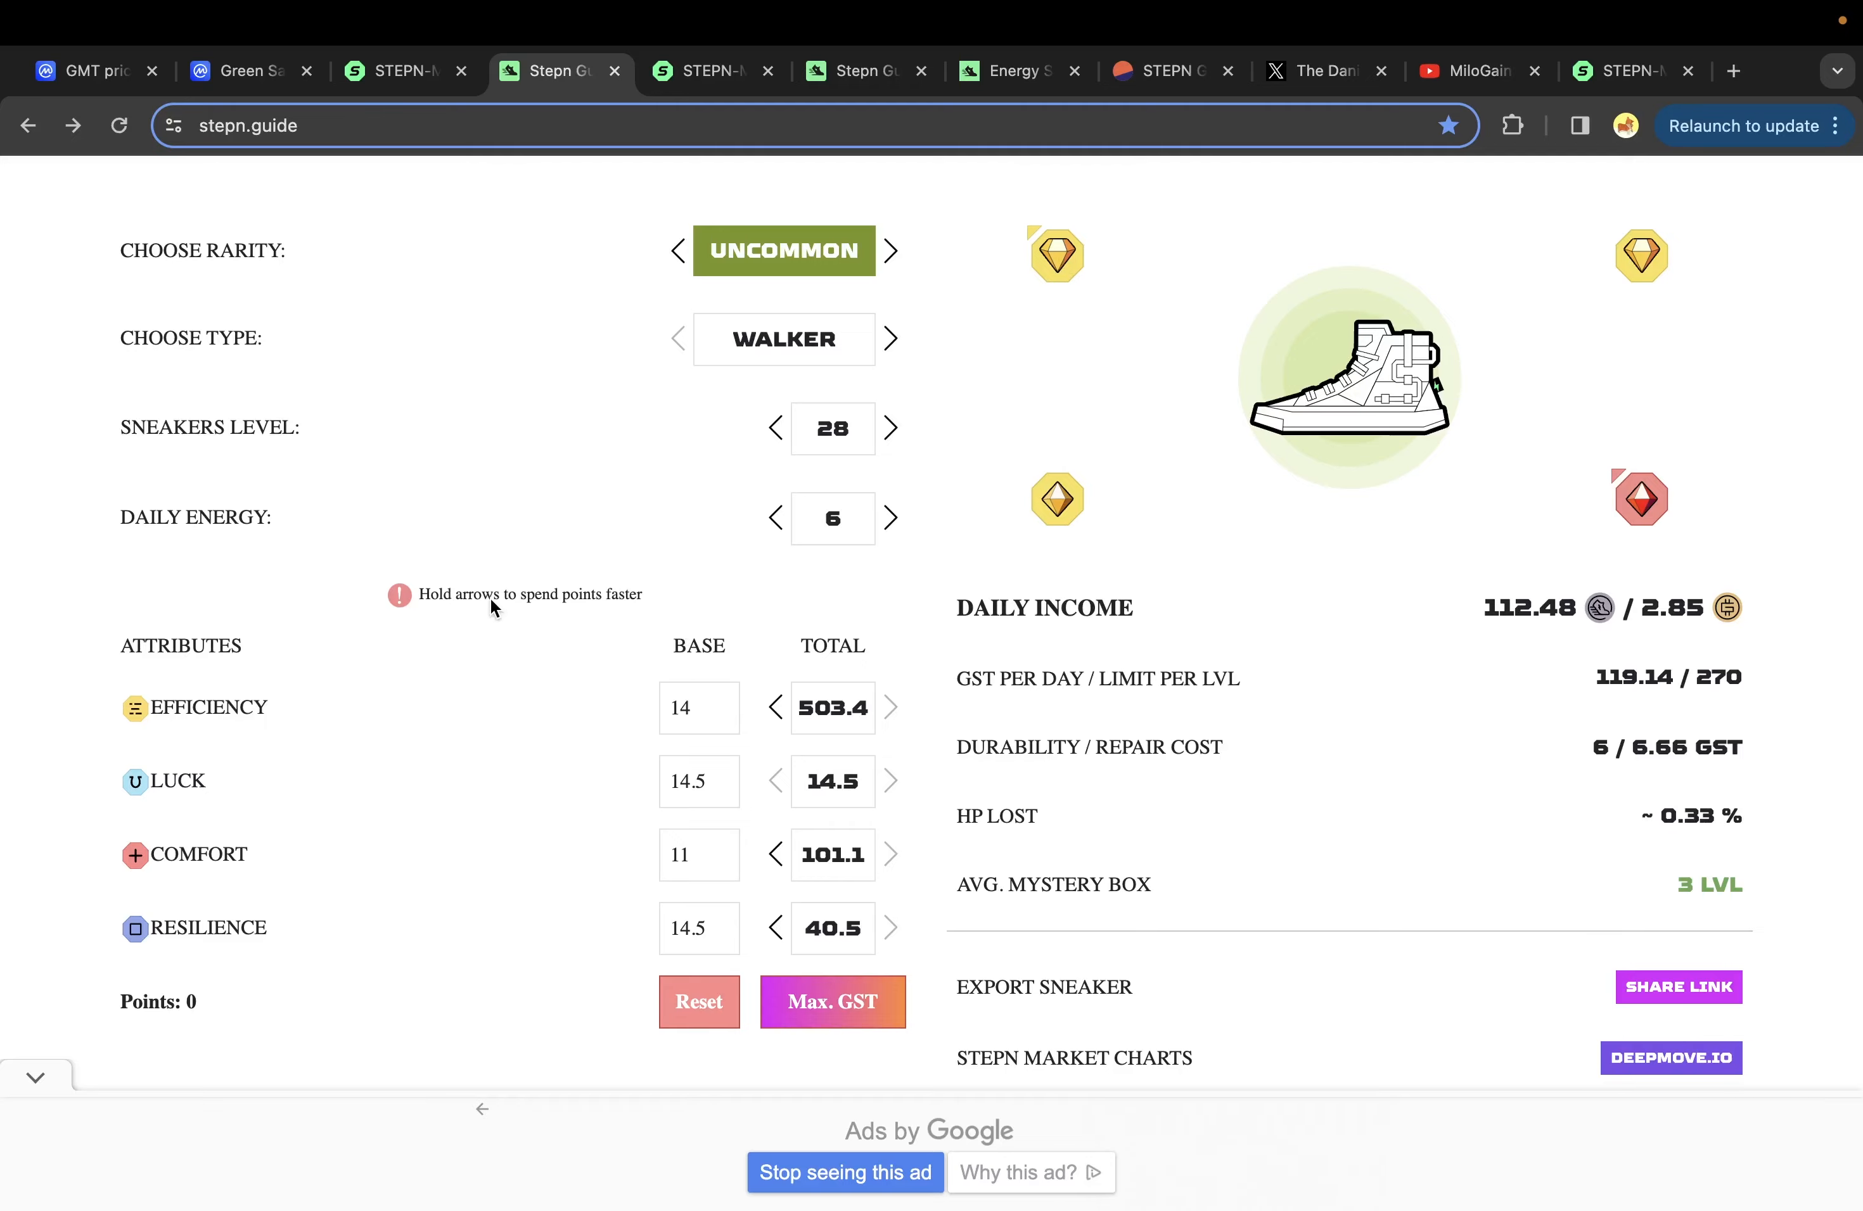
{"action": "left_click", "coordinate": [405, 78]}
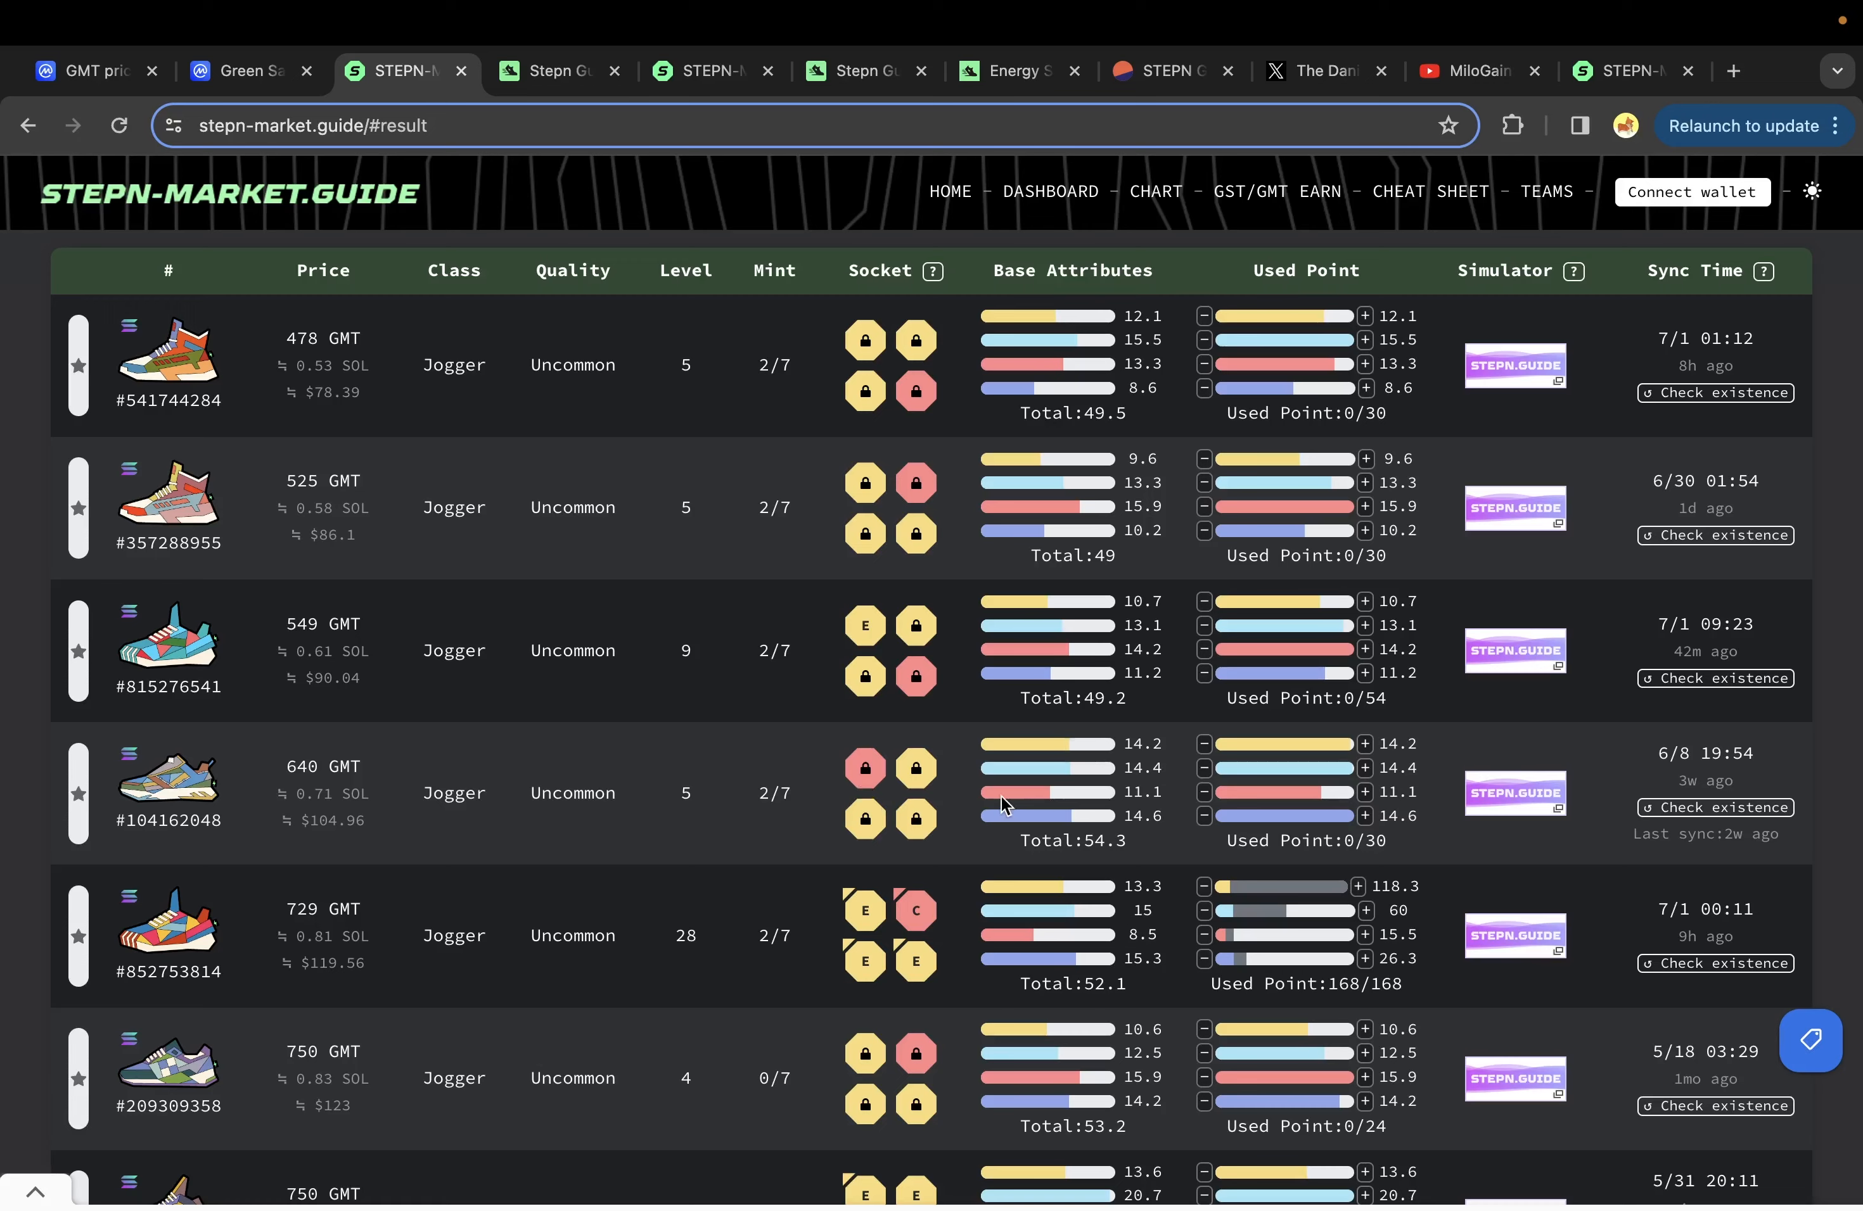
{"action": "left_click", "coordinate": [554, 71]}
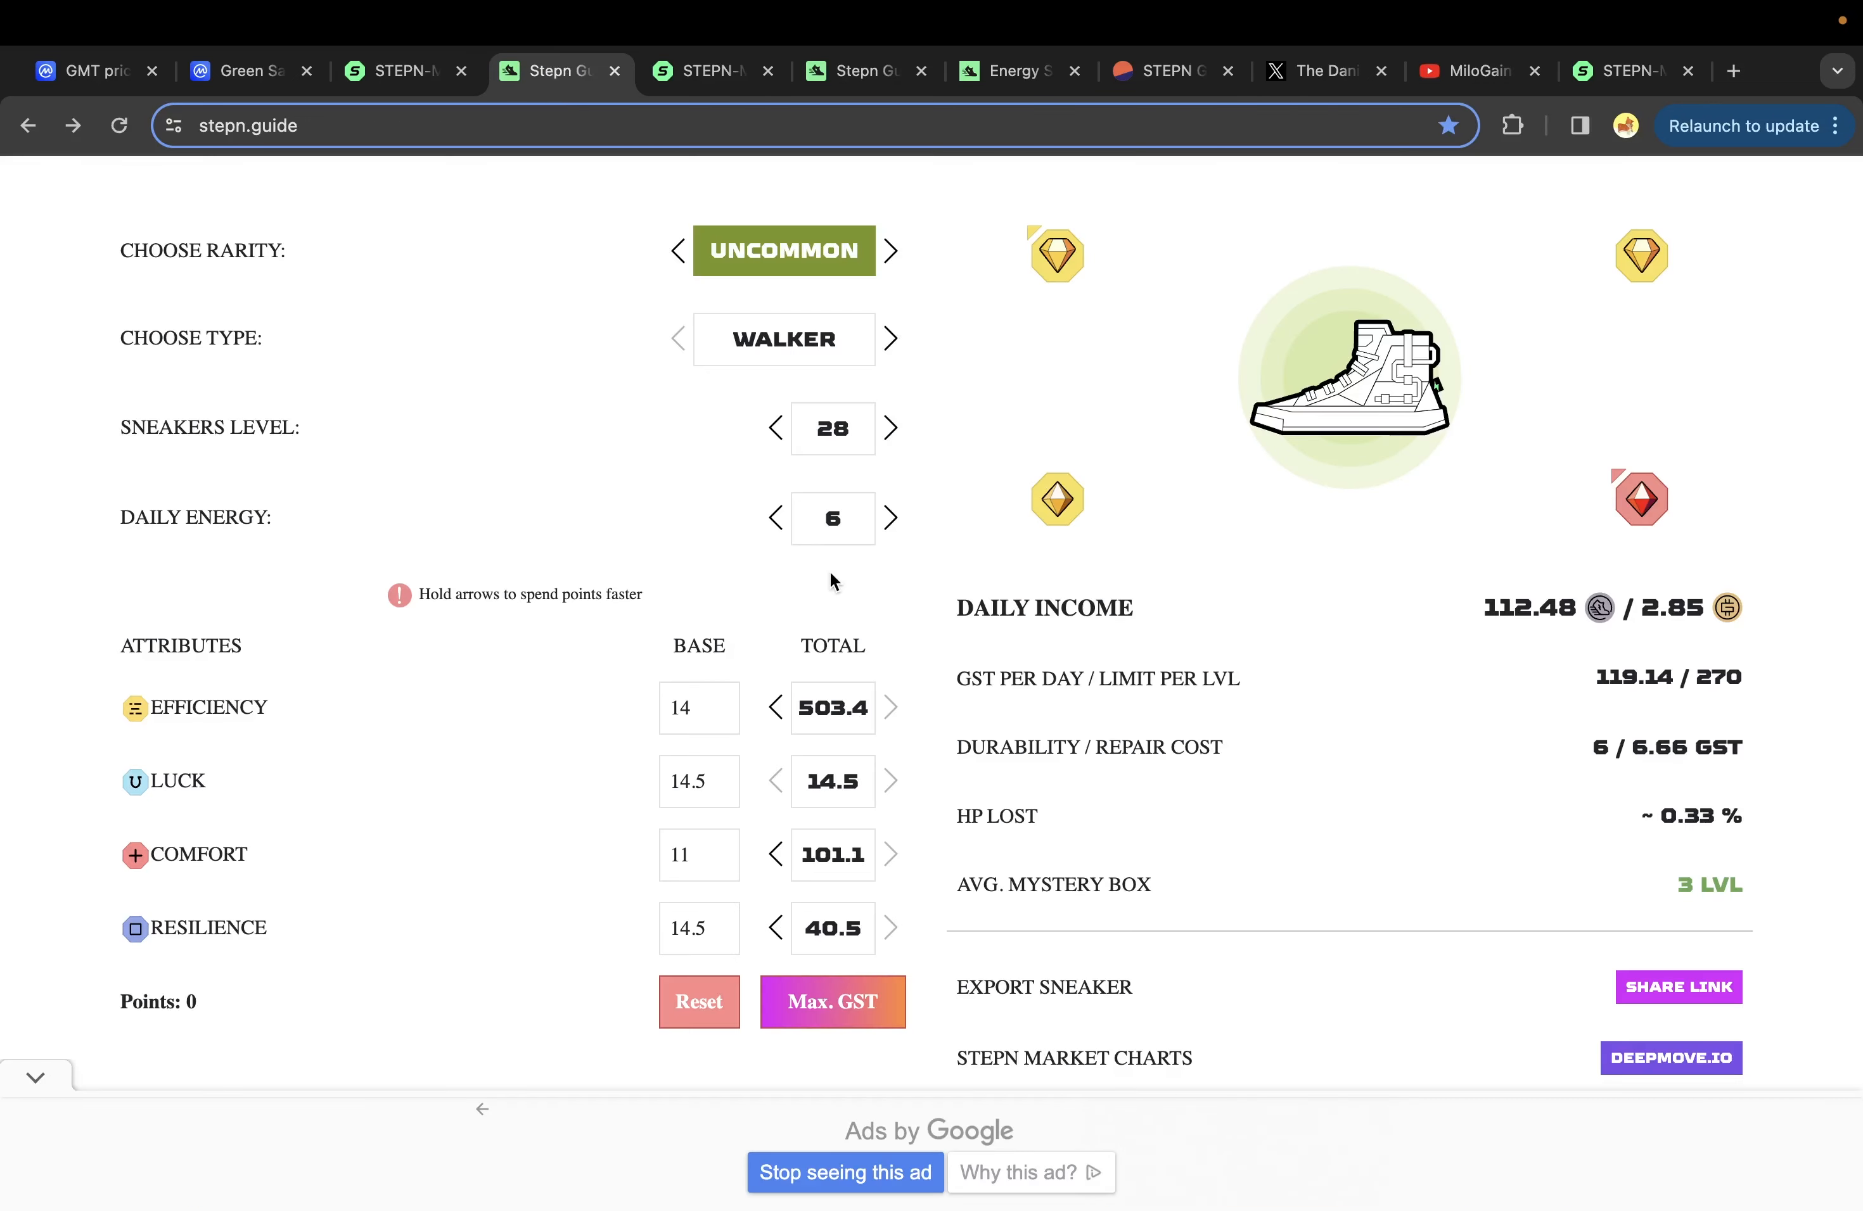
{"action": "left_click", "coordinate": [895, 350]}
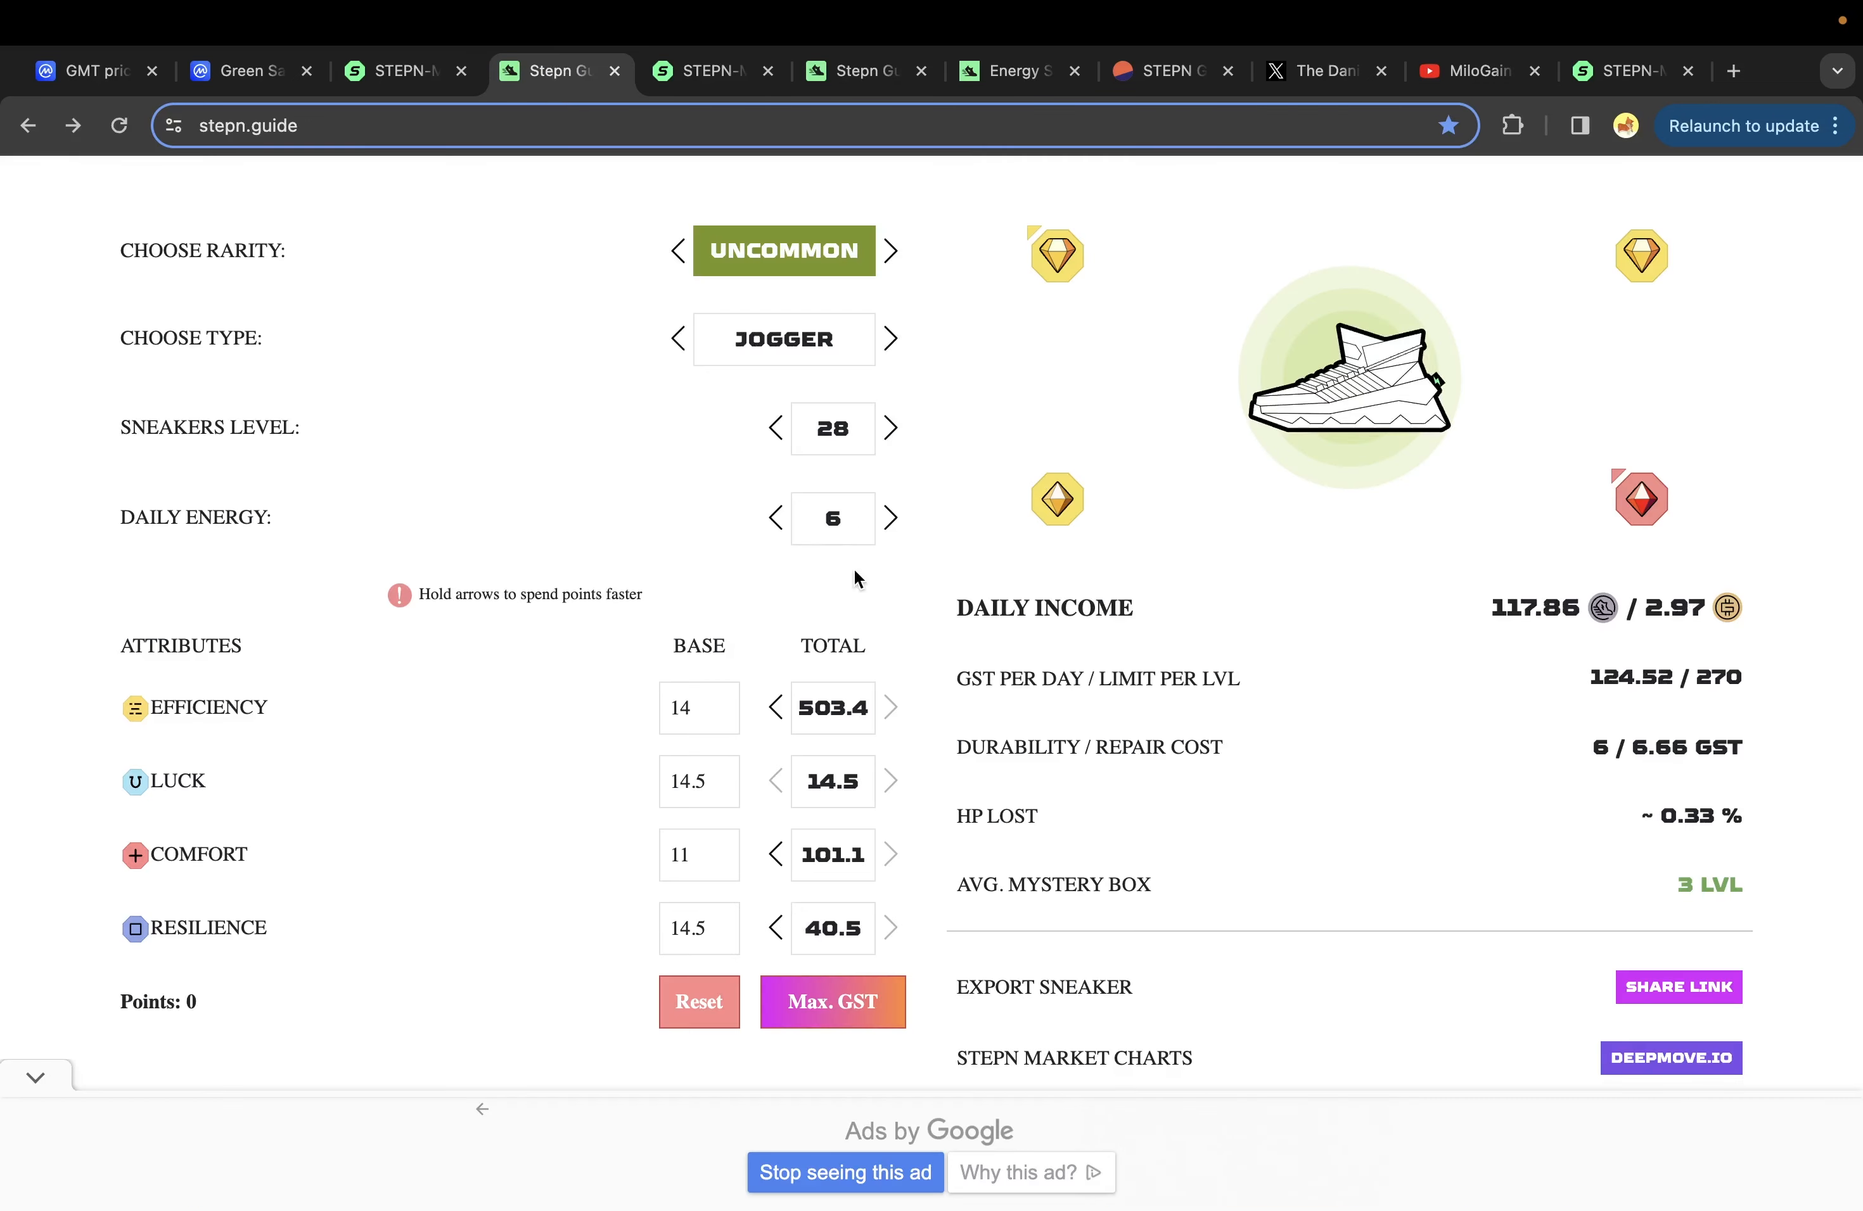
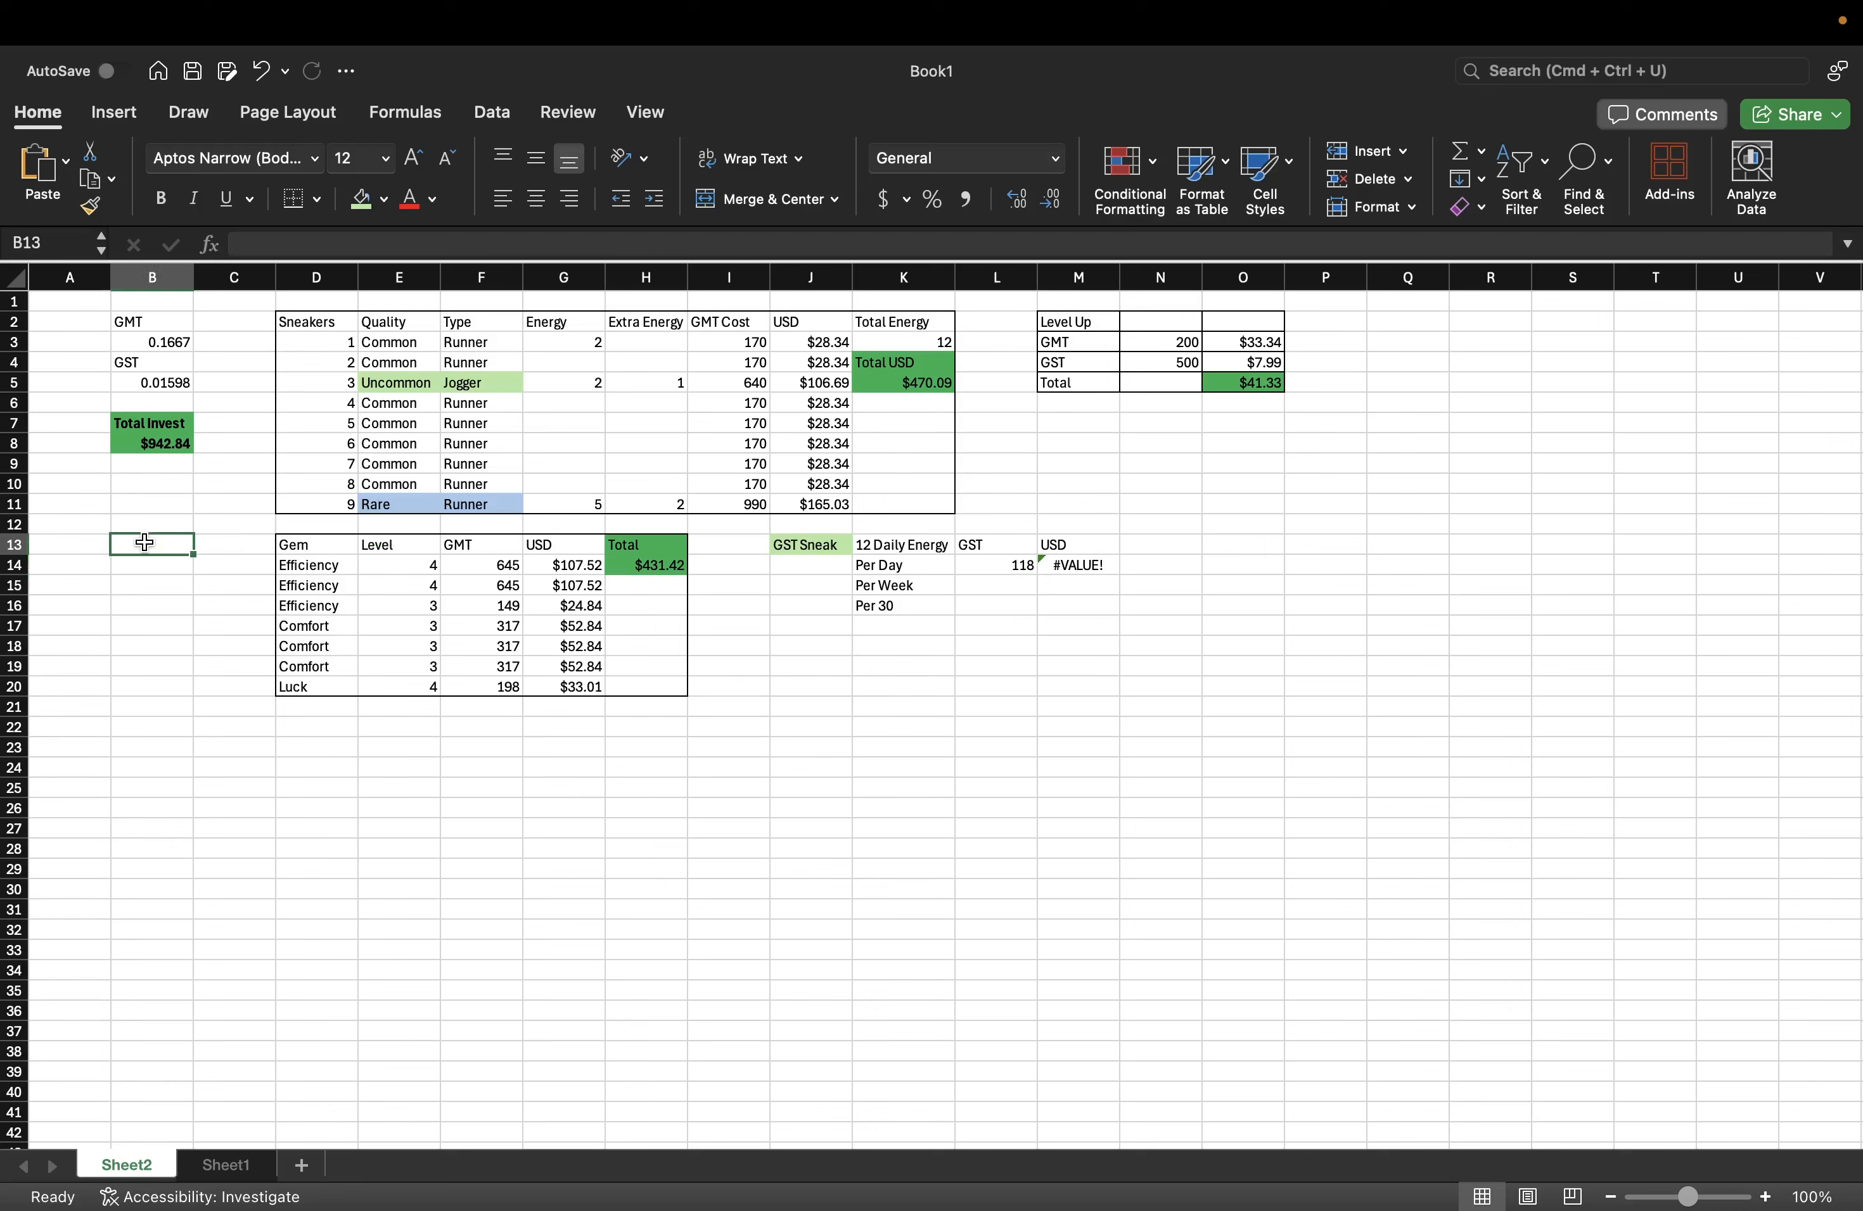
- Add the labels "GMT Daily" in B13 and "GST Daily" in B15
{"action": "type", "text": "GMT Dai"}
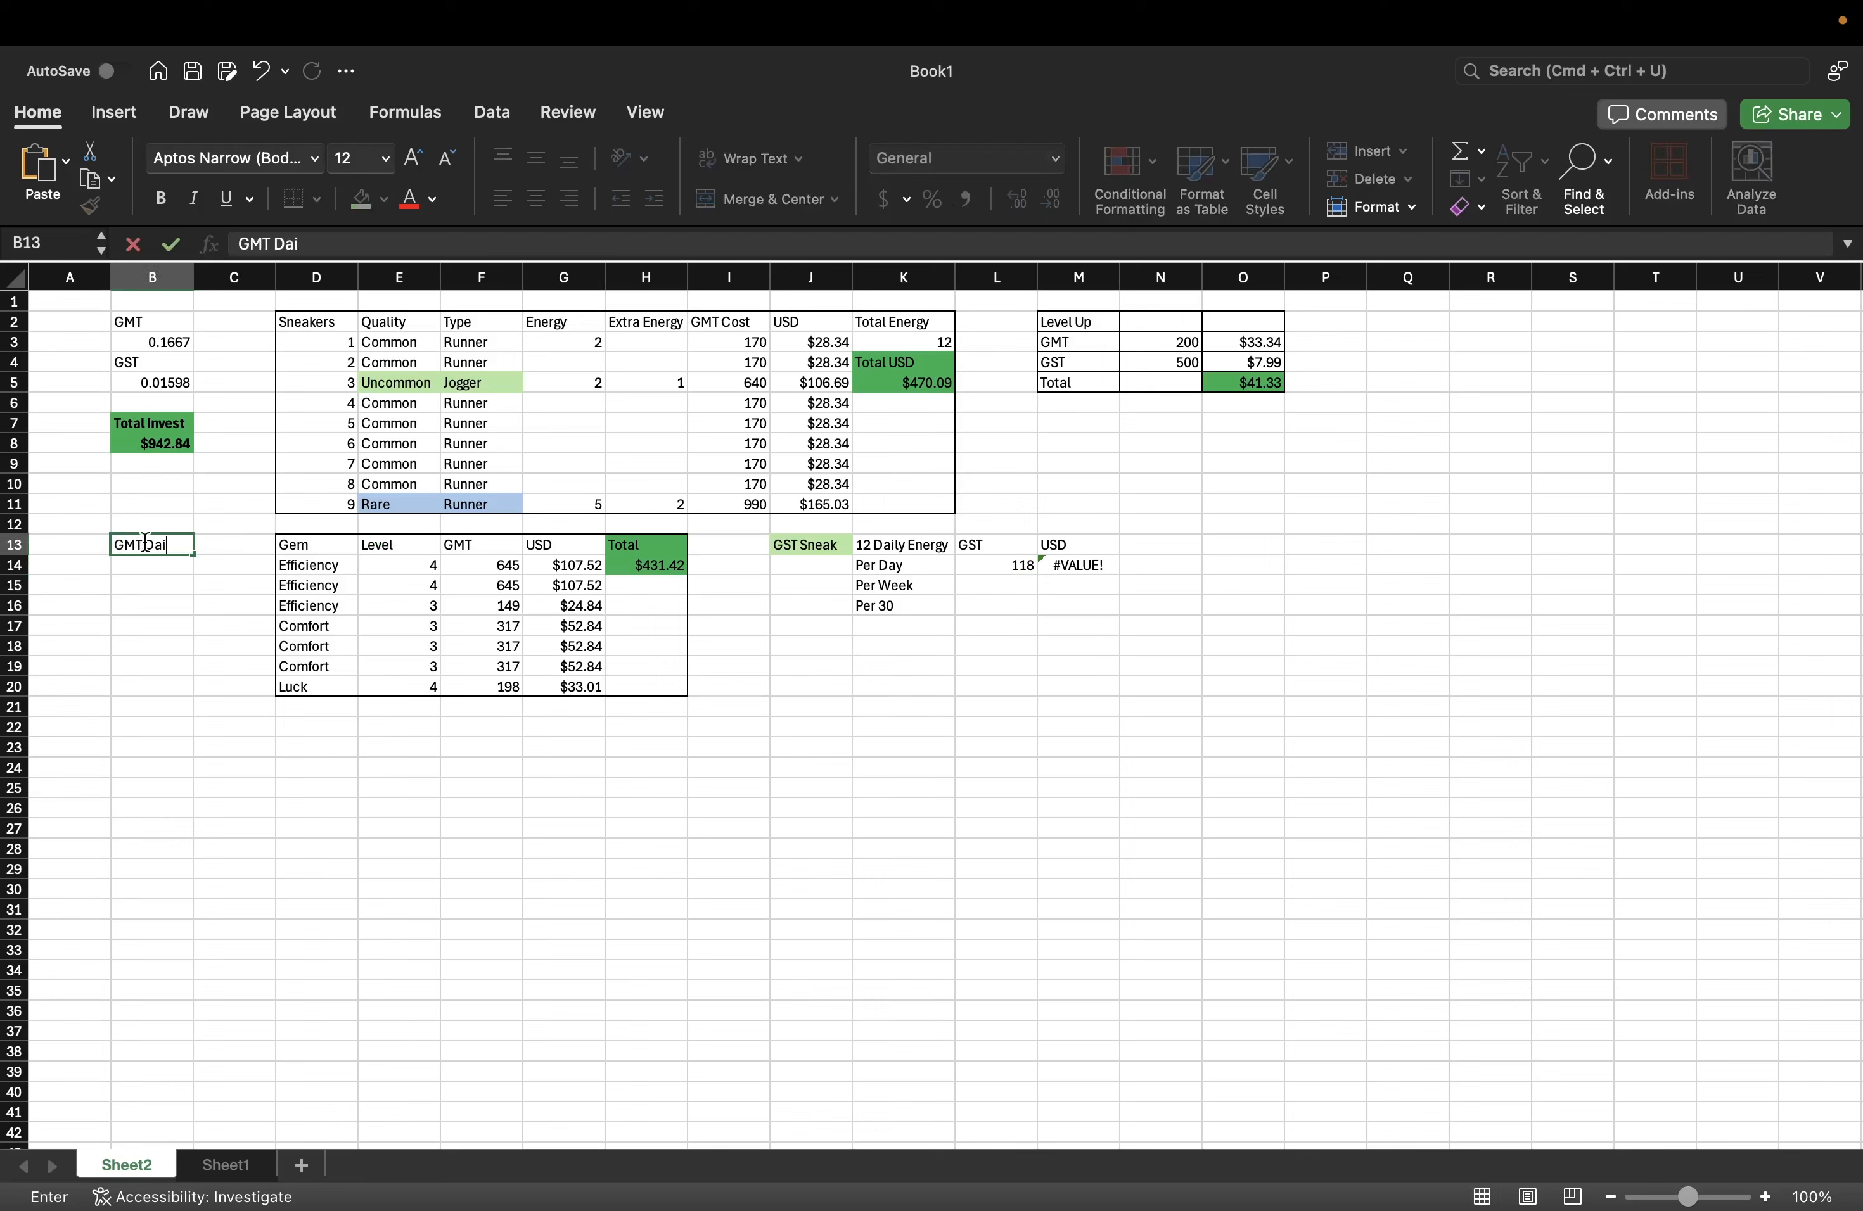
{"action": "key", "text": "Return"}
{"action": "key", "text": "Return"}
{"action": "type", "text": "GST Daily"}
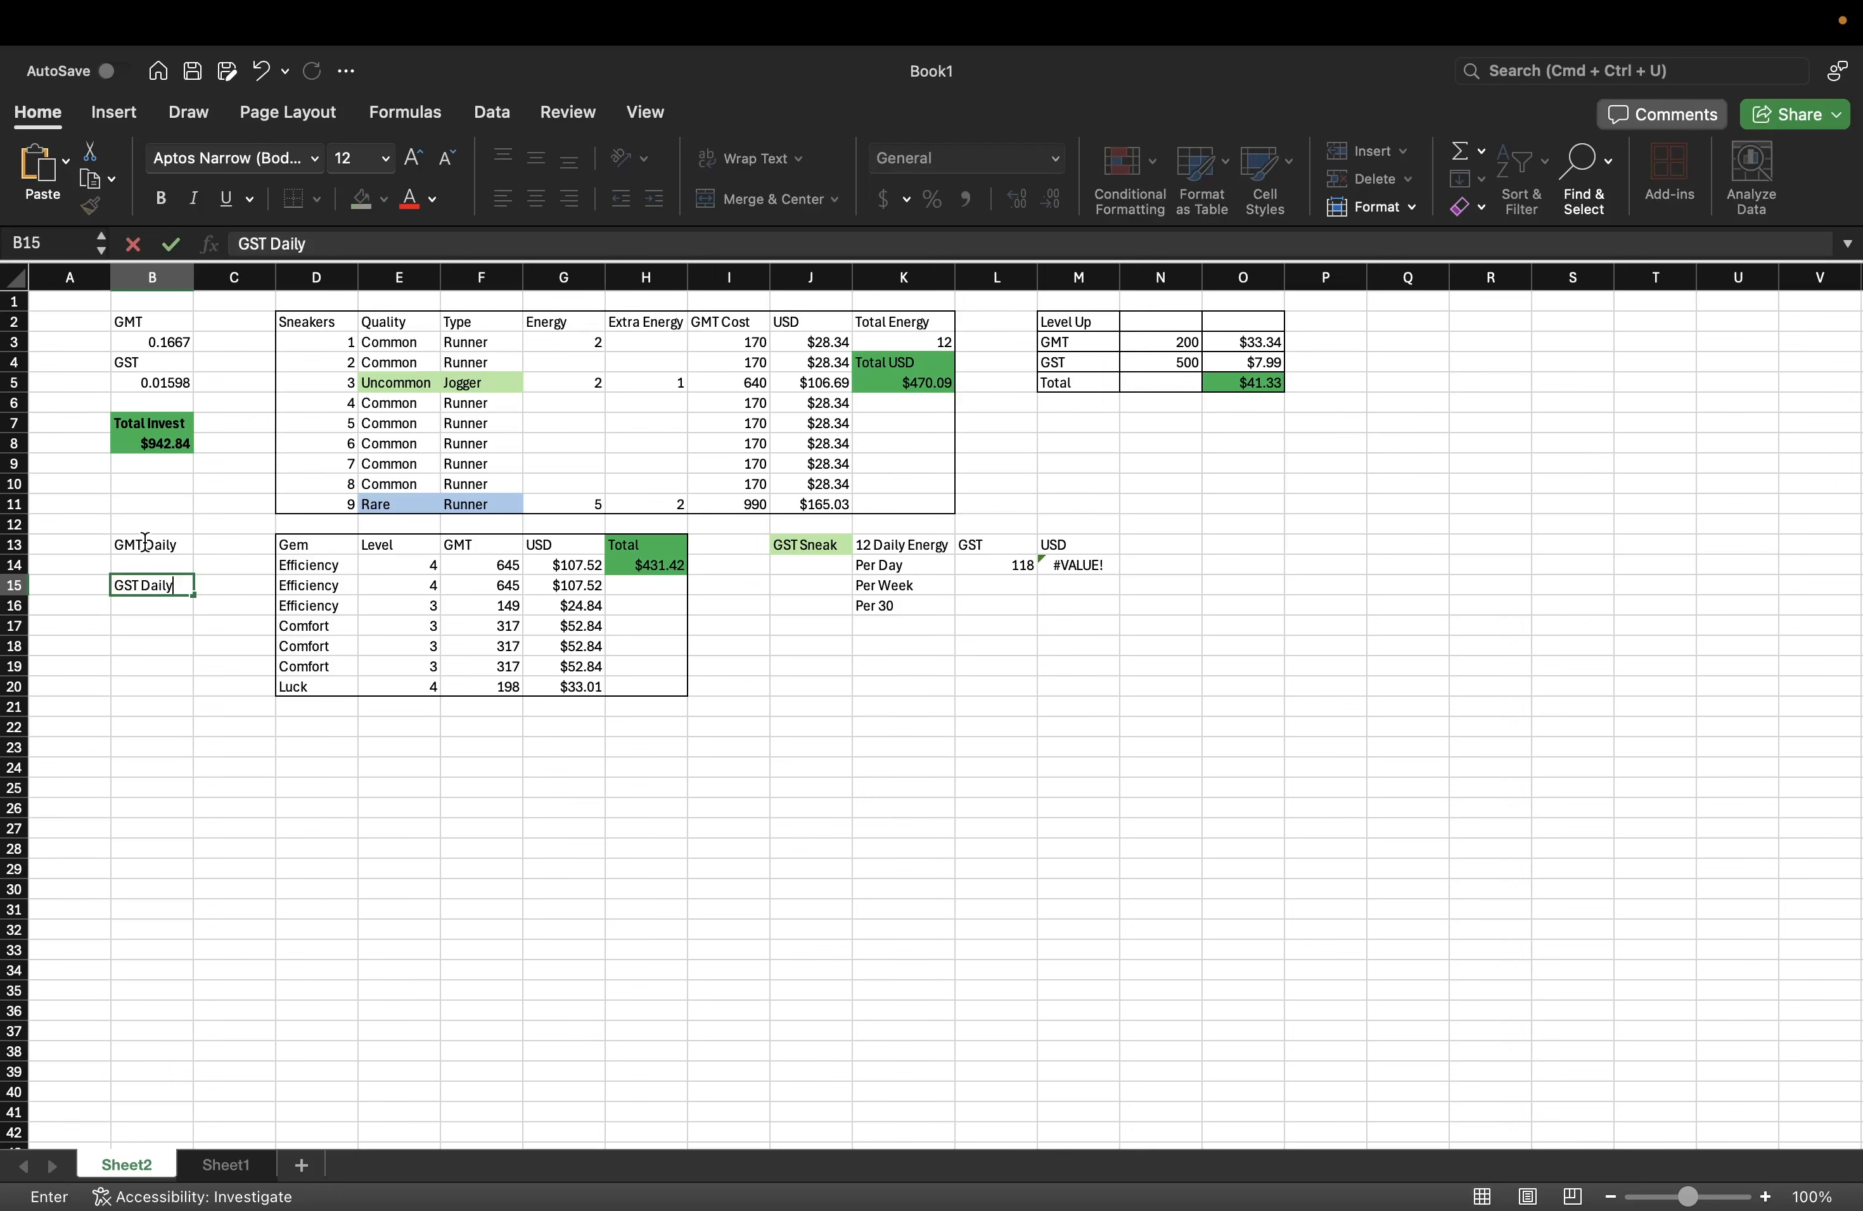
{"action": "key", "text": "Return"}
- Copy the GMT price from B3 into B14 below the GMT Daily label
{"action": "left_click", "coordinate": [175, 336]}
{"action": "left_click", "coordinate": [175, 339]}
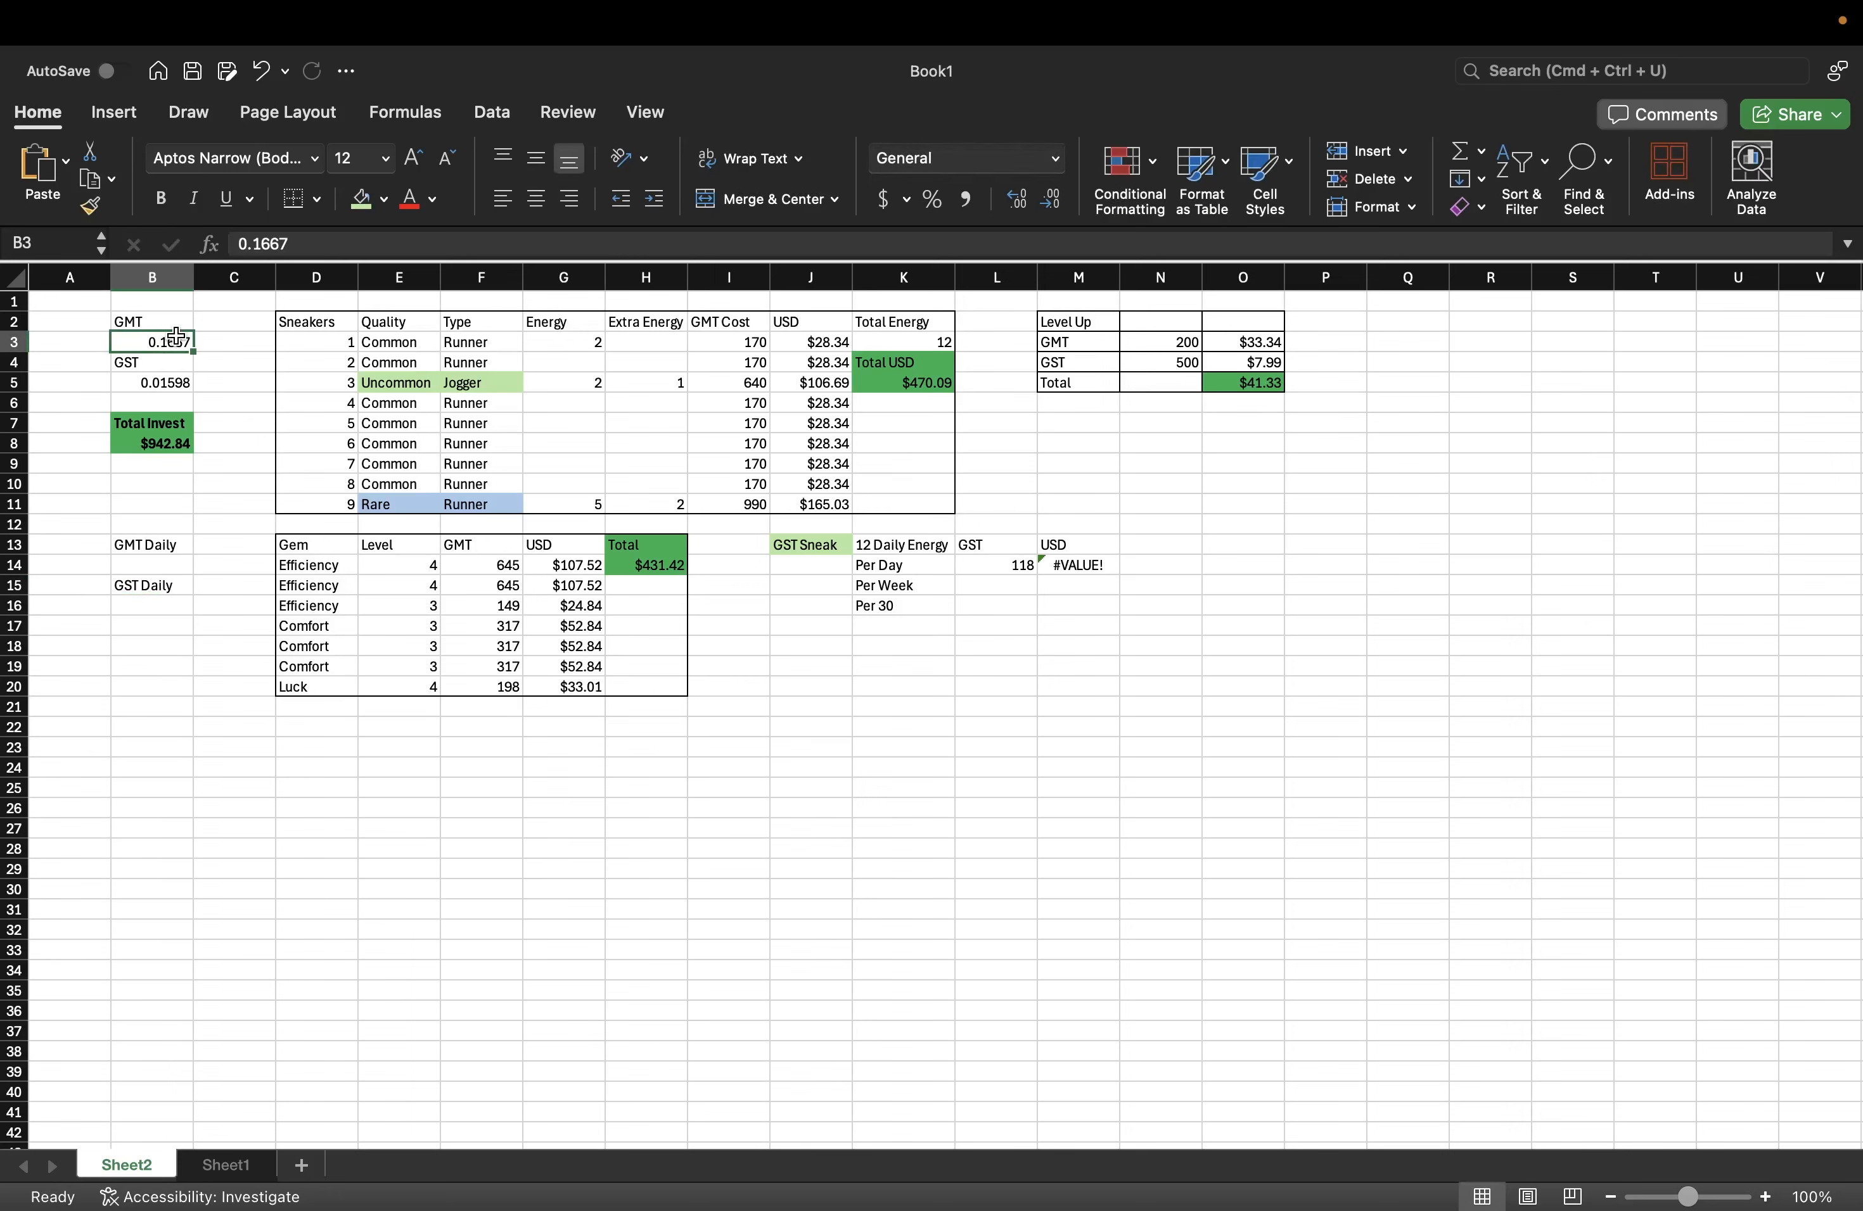
{"action": "key", "text": "super+c"}
{"action": "left_click", "coordinate": [159, 566]}
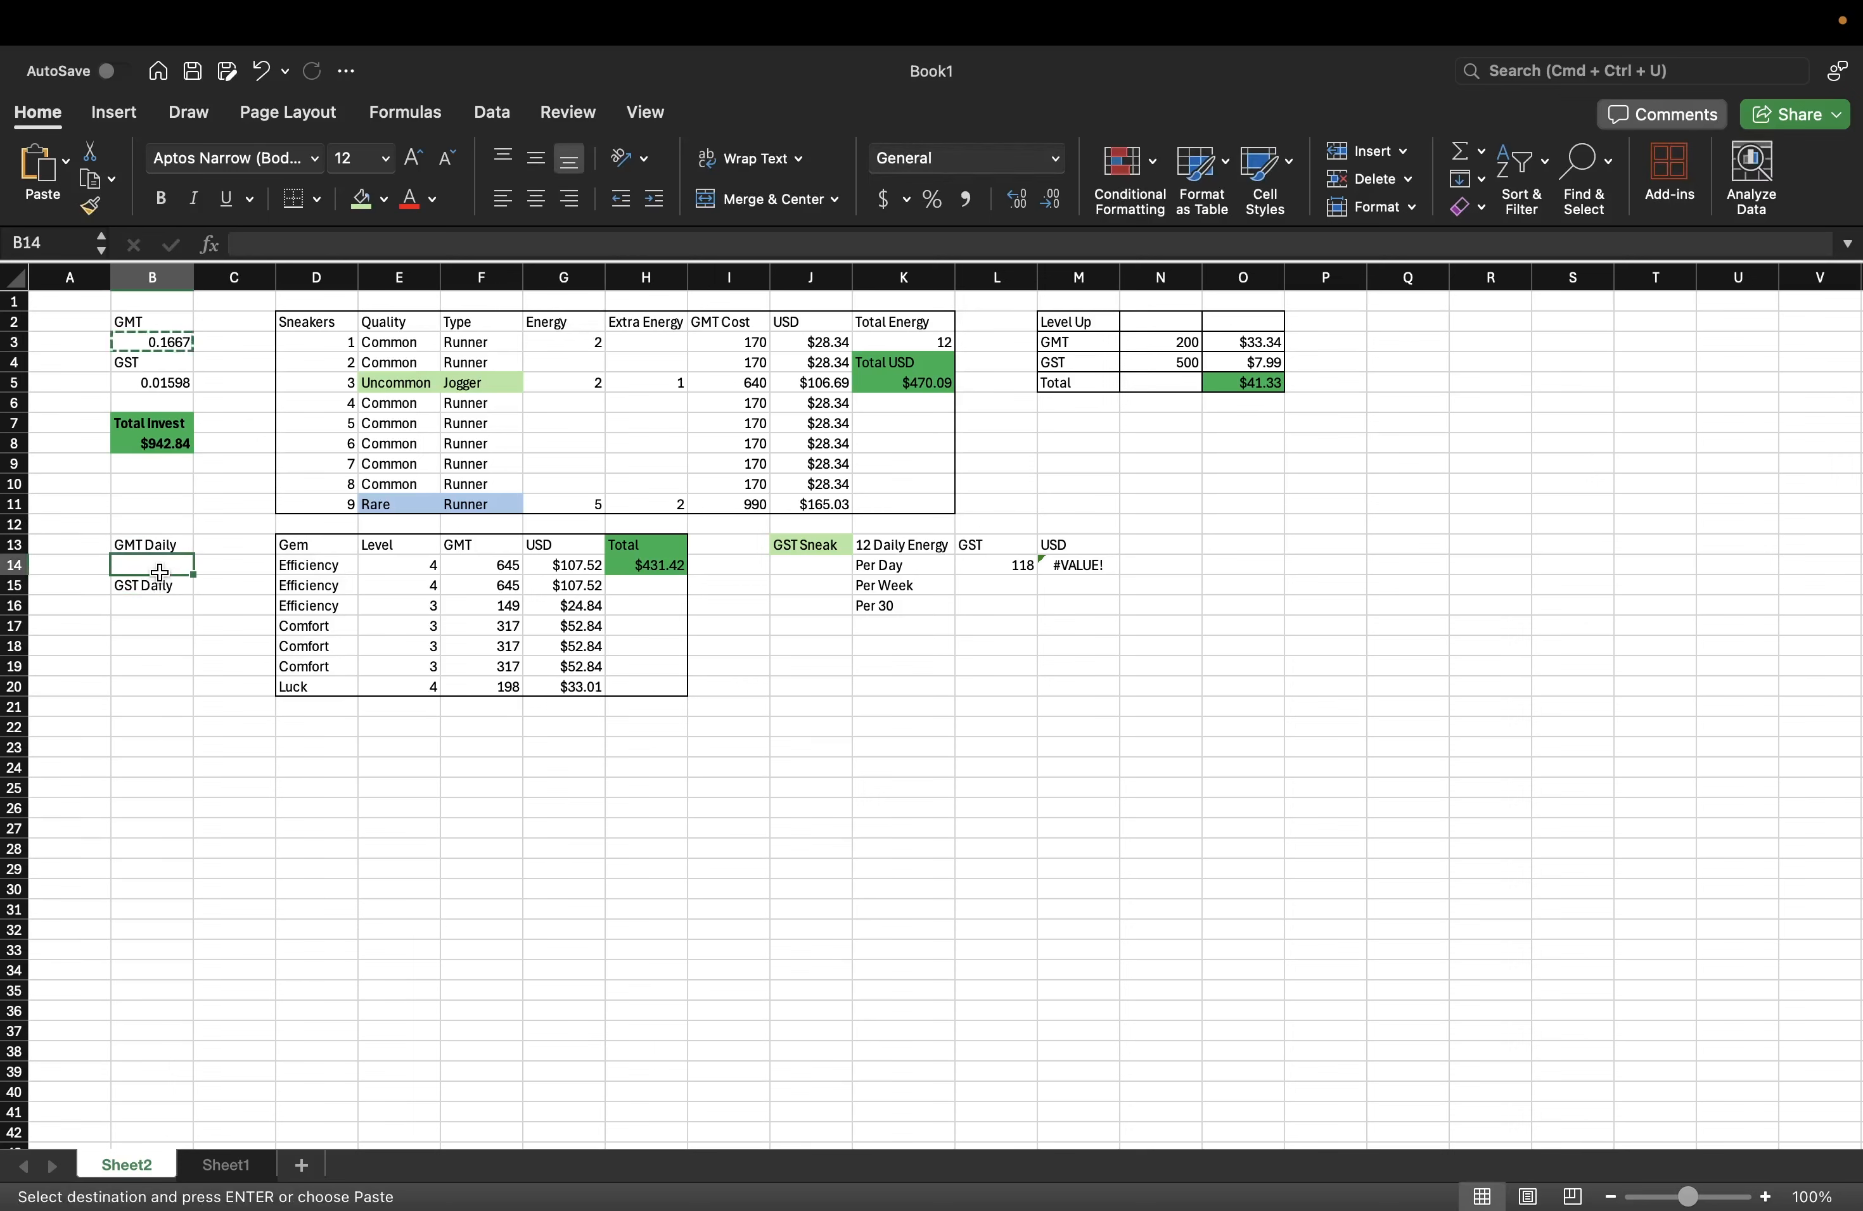
{"action": "key", "text": "super+v"}
{"action": "left_click", "coordinate": [200, 746]}
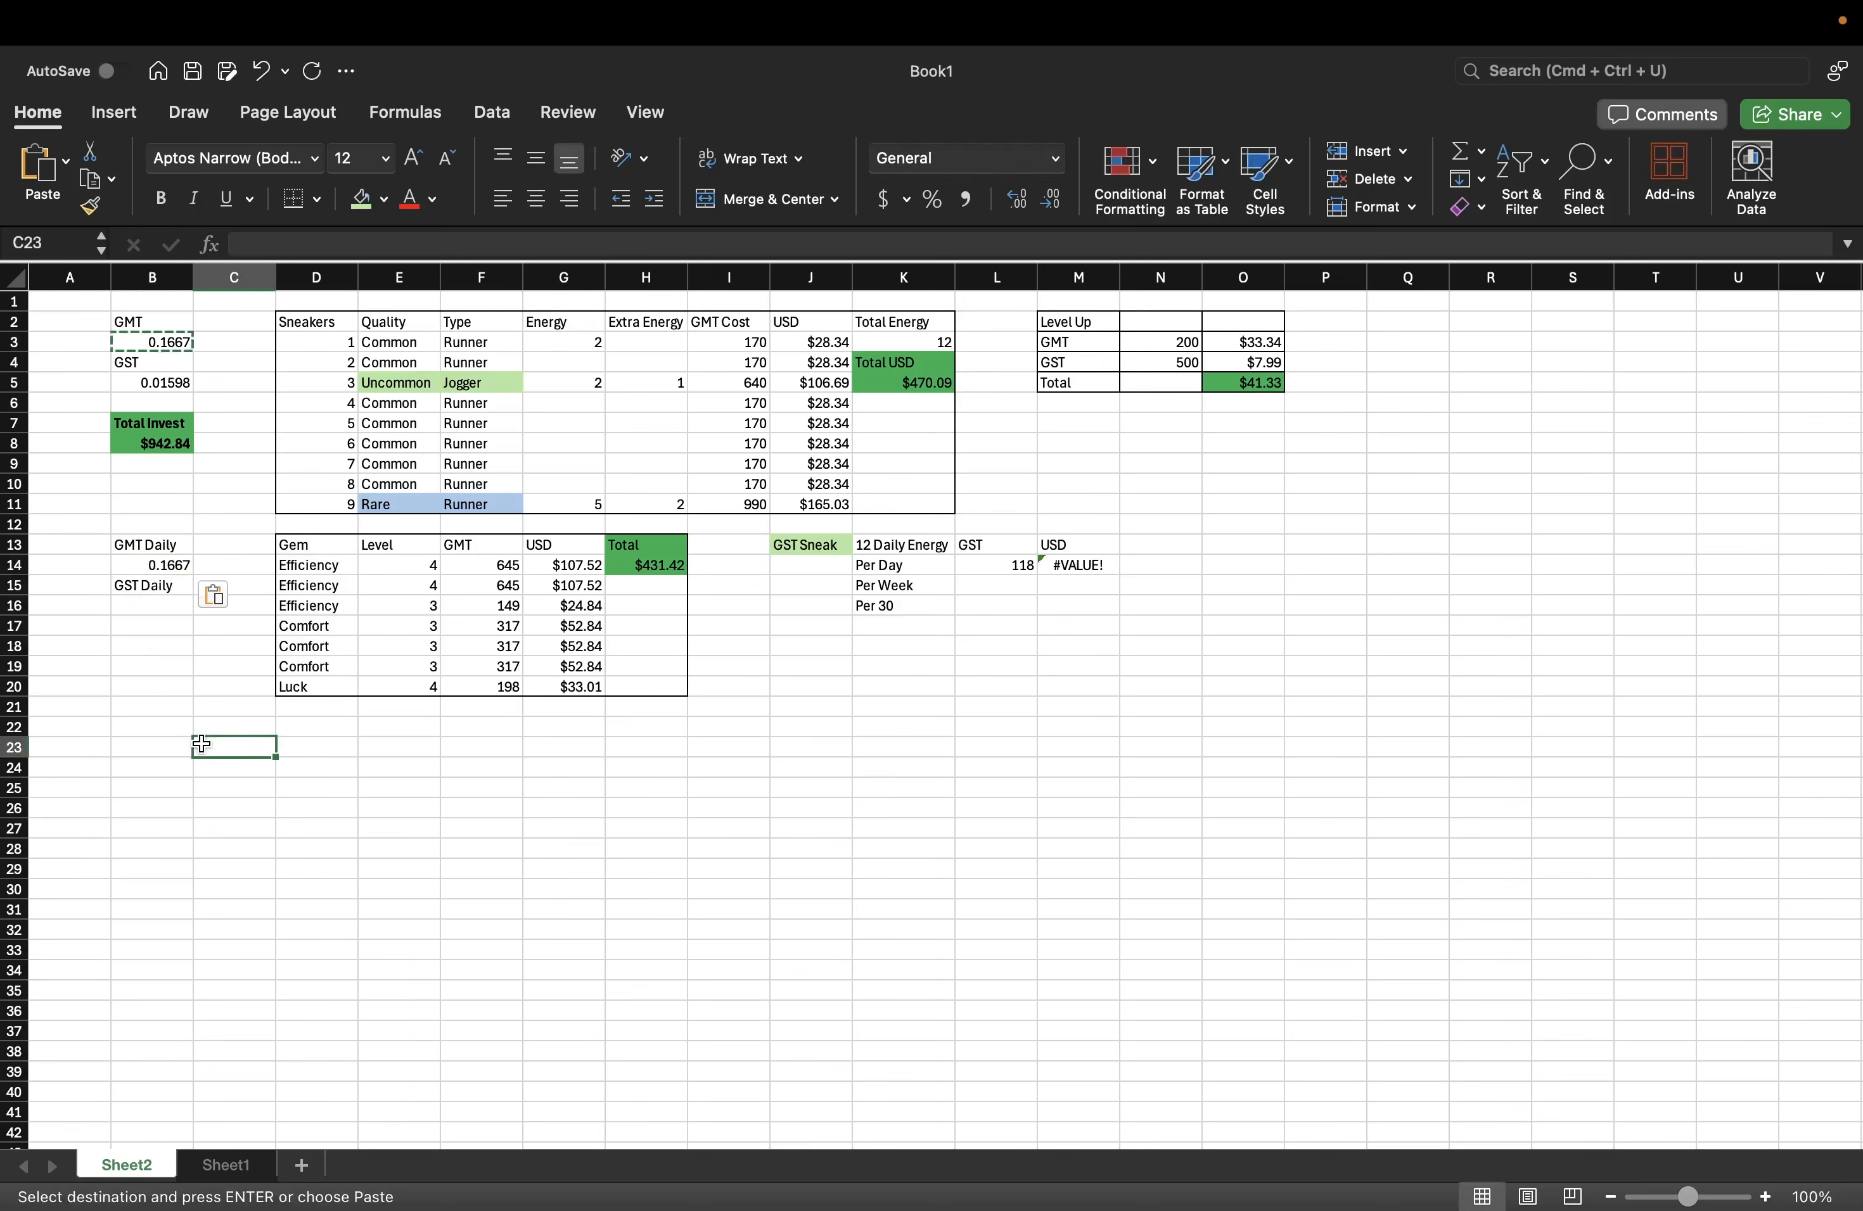
- Copy the GST price from B5 into B16 below the GST Daily label
{"action": "left_click", "coordinate": [163, 384]}
{"action": "key", "text": "super+c"}
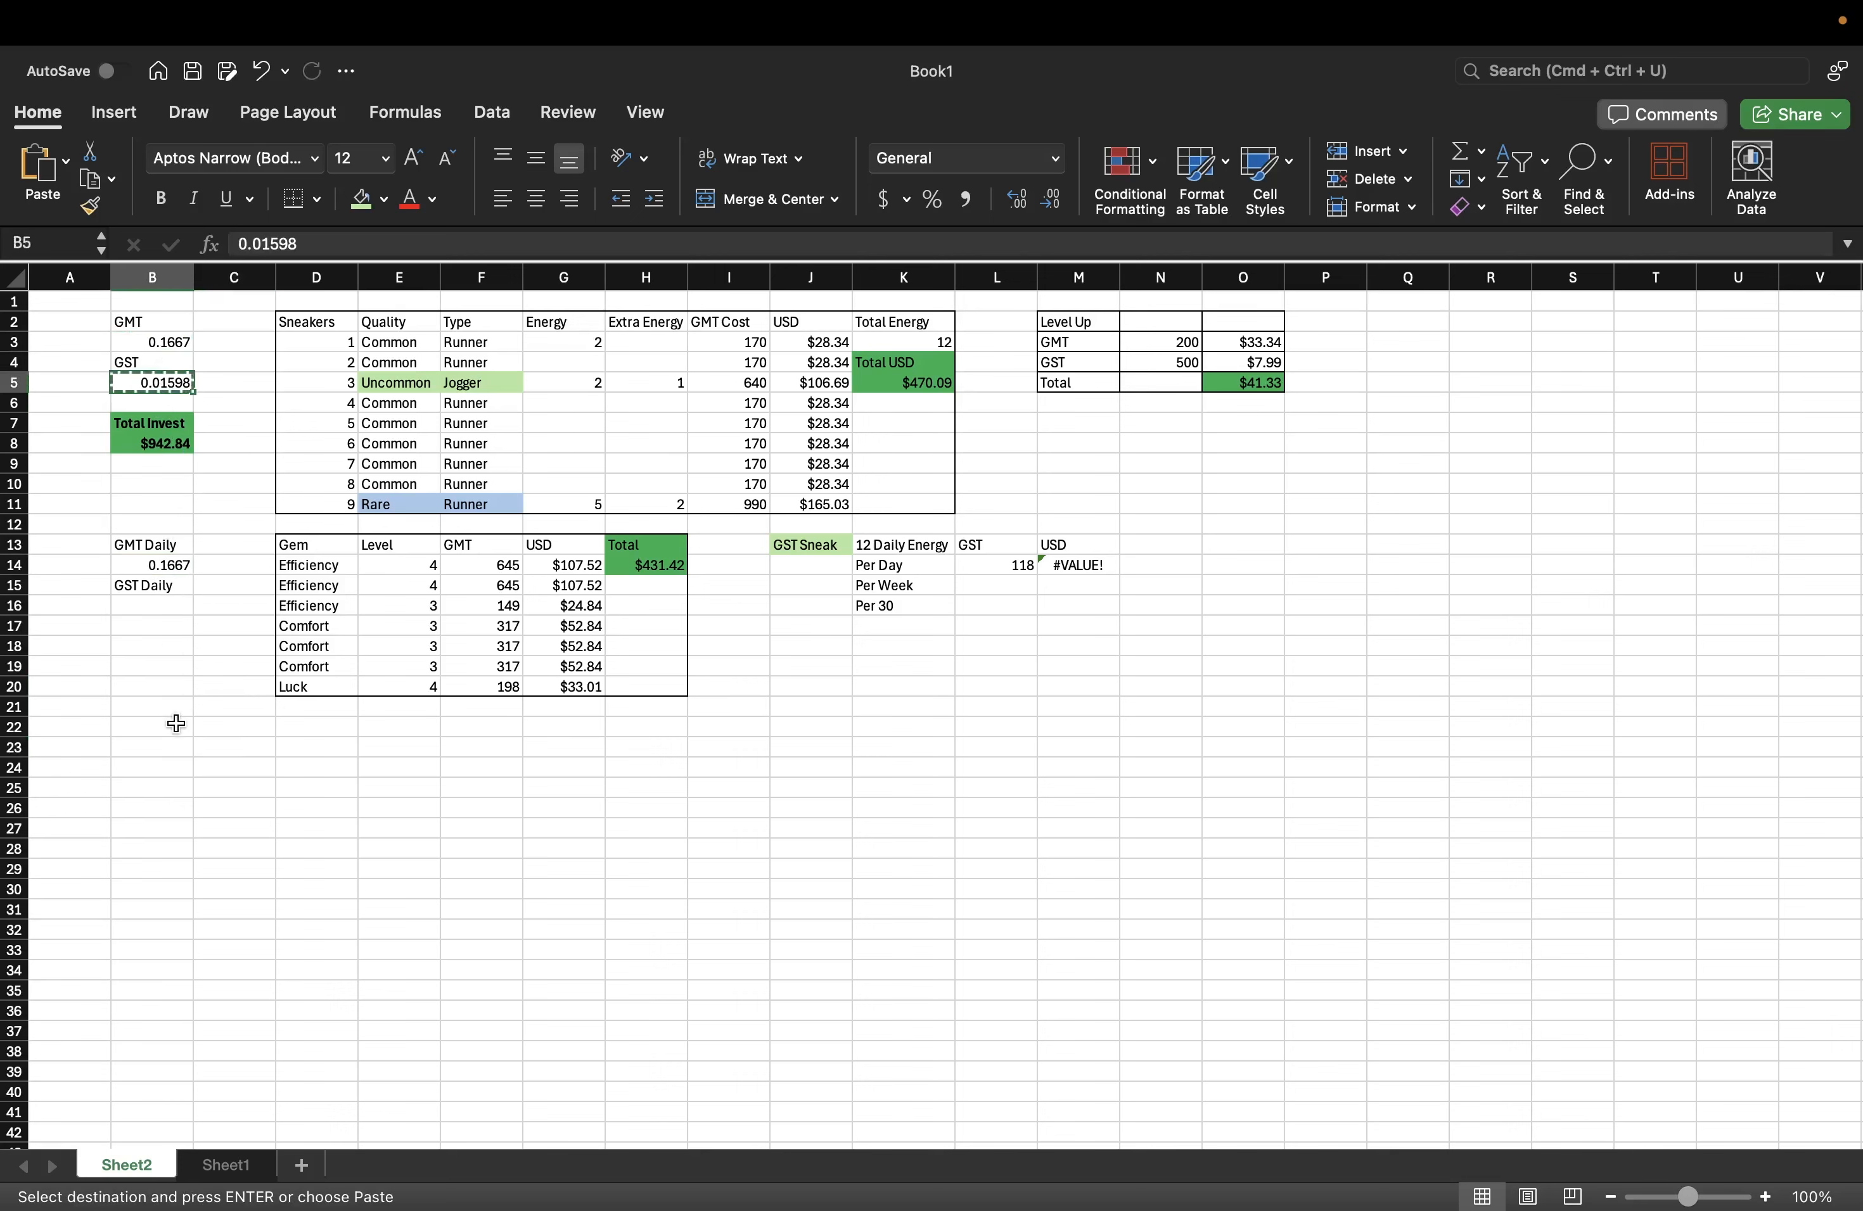
{"action": "left_click", "coordinate": [155, 607]}
{"action": "key", "text": "super+v"}
{"action": "left_click", "coordinate": [224, 761]}
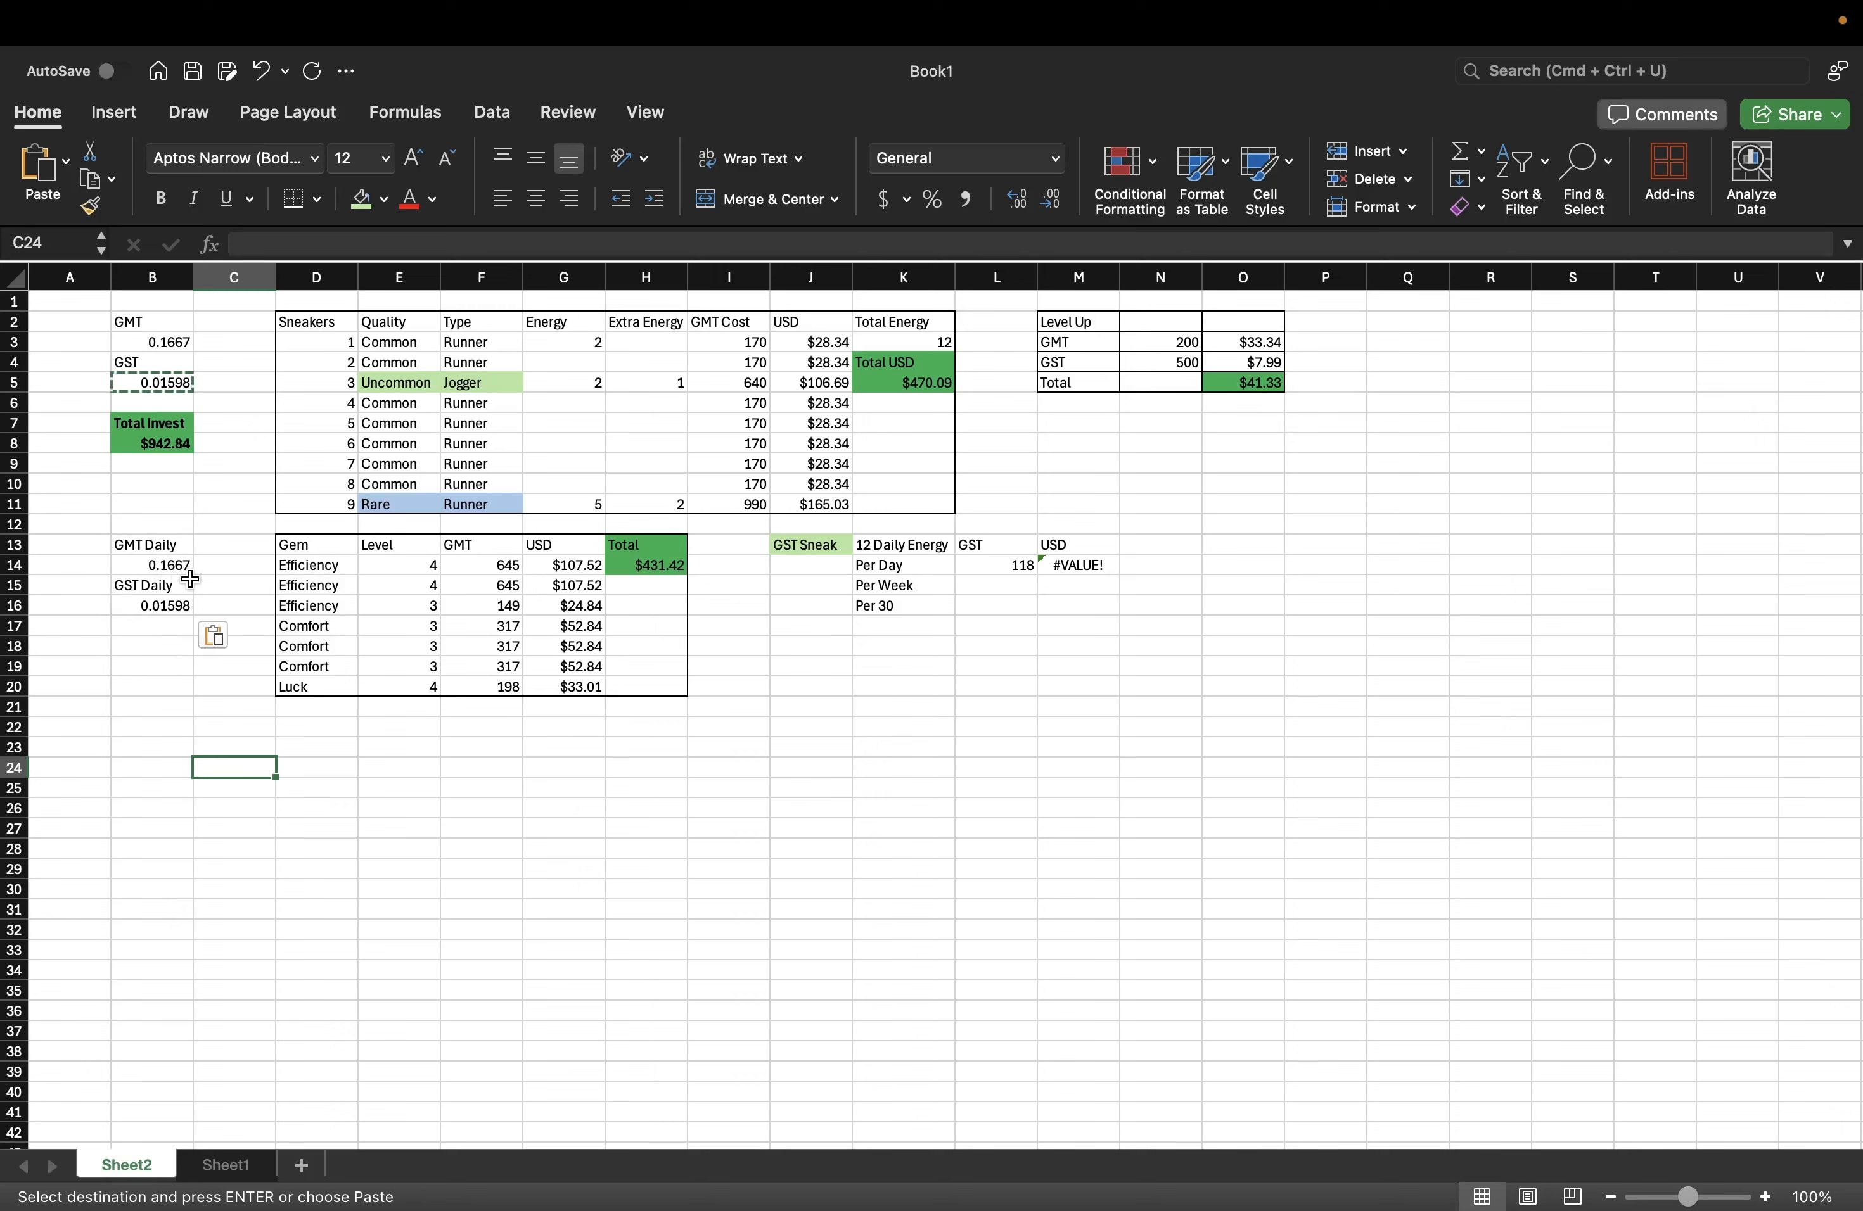
{"action": "left_click_drag", "start_coordinate": [75, 302], "coordinate": [1245, 492]}
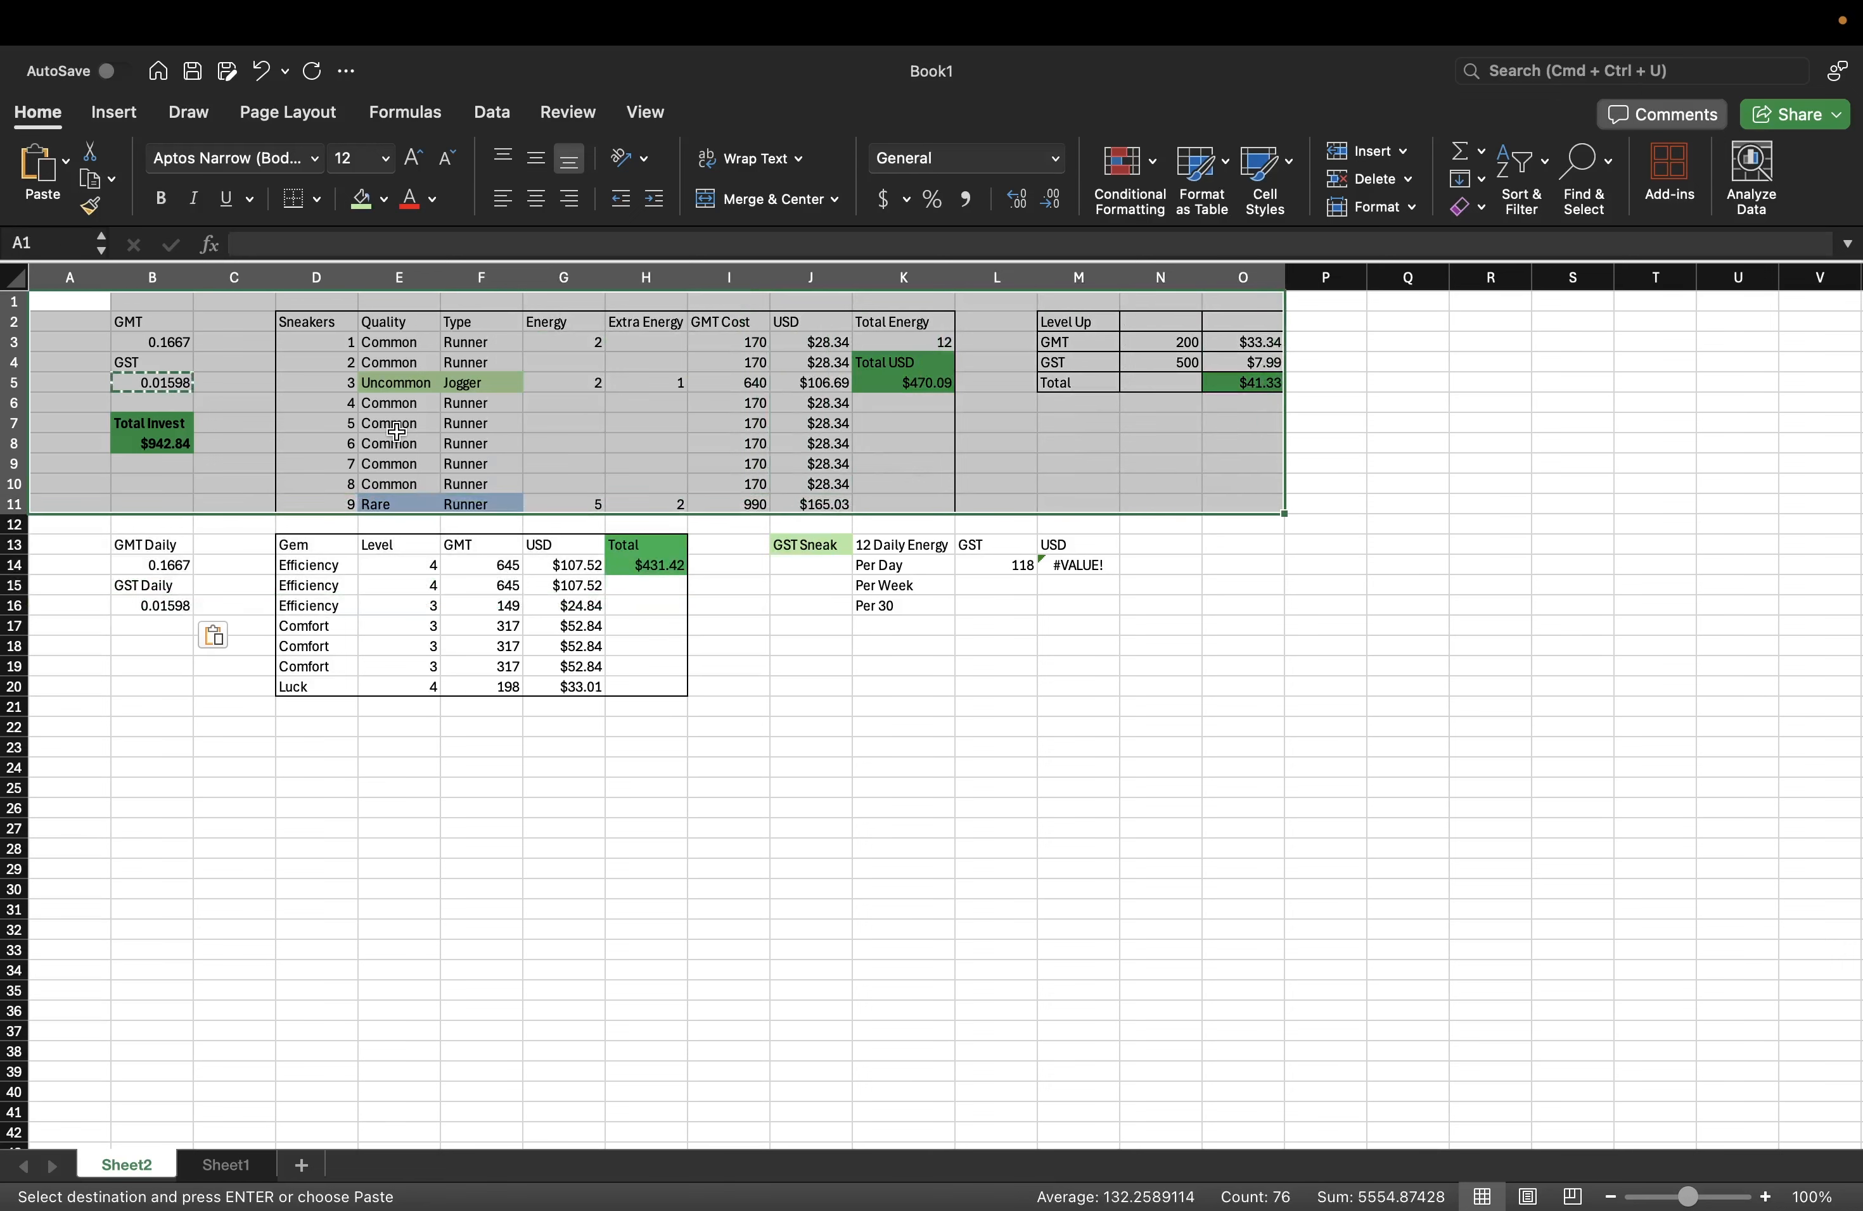
{"action": "left_click", "coordinate": [178, 322]}
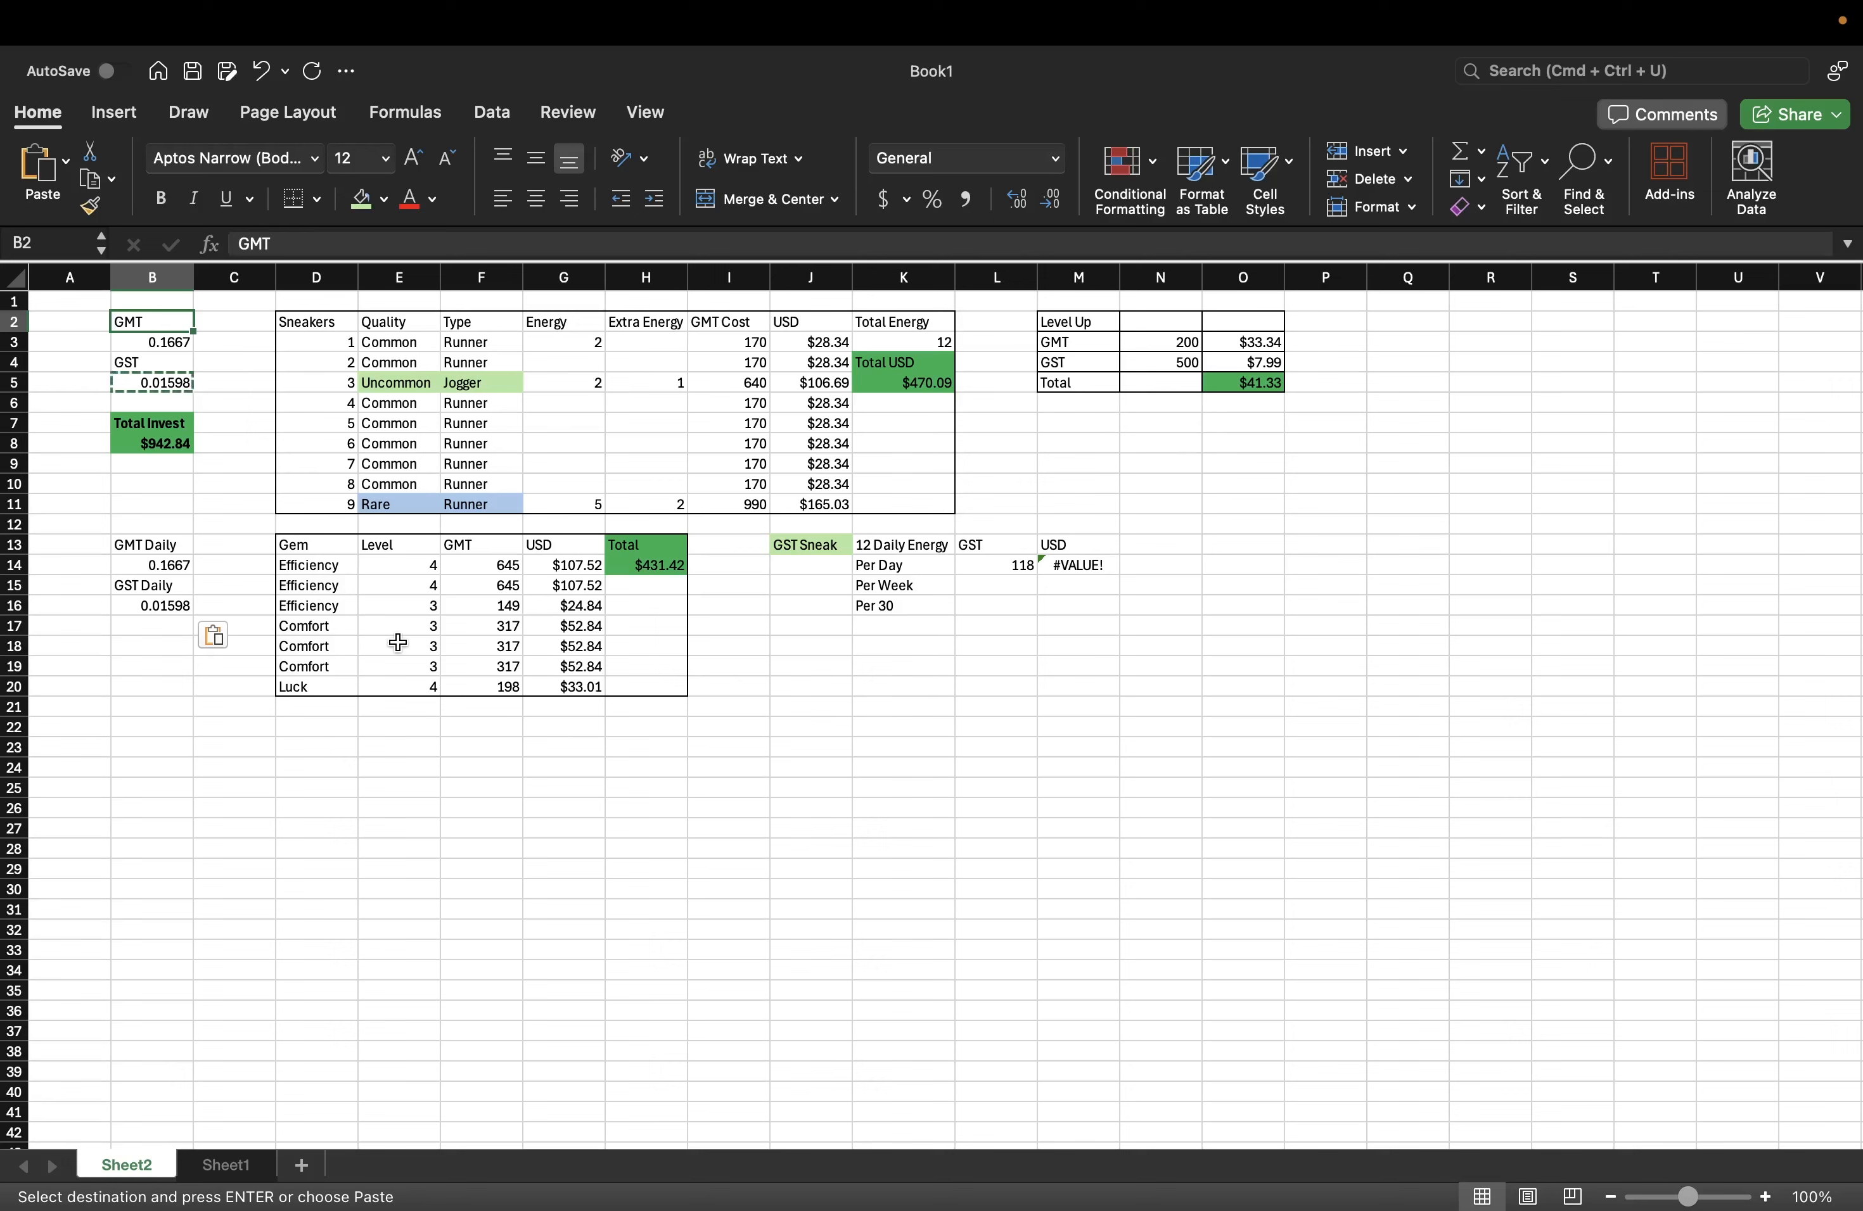
{"action": "left_click_drag", "start_coordinate": [102, 545], "coordinate": [164, 624]}
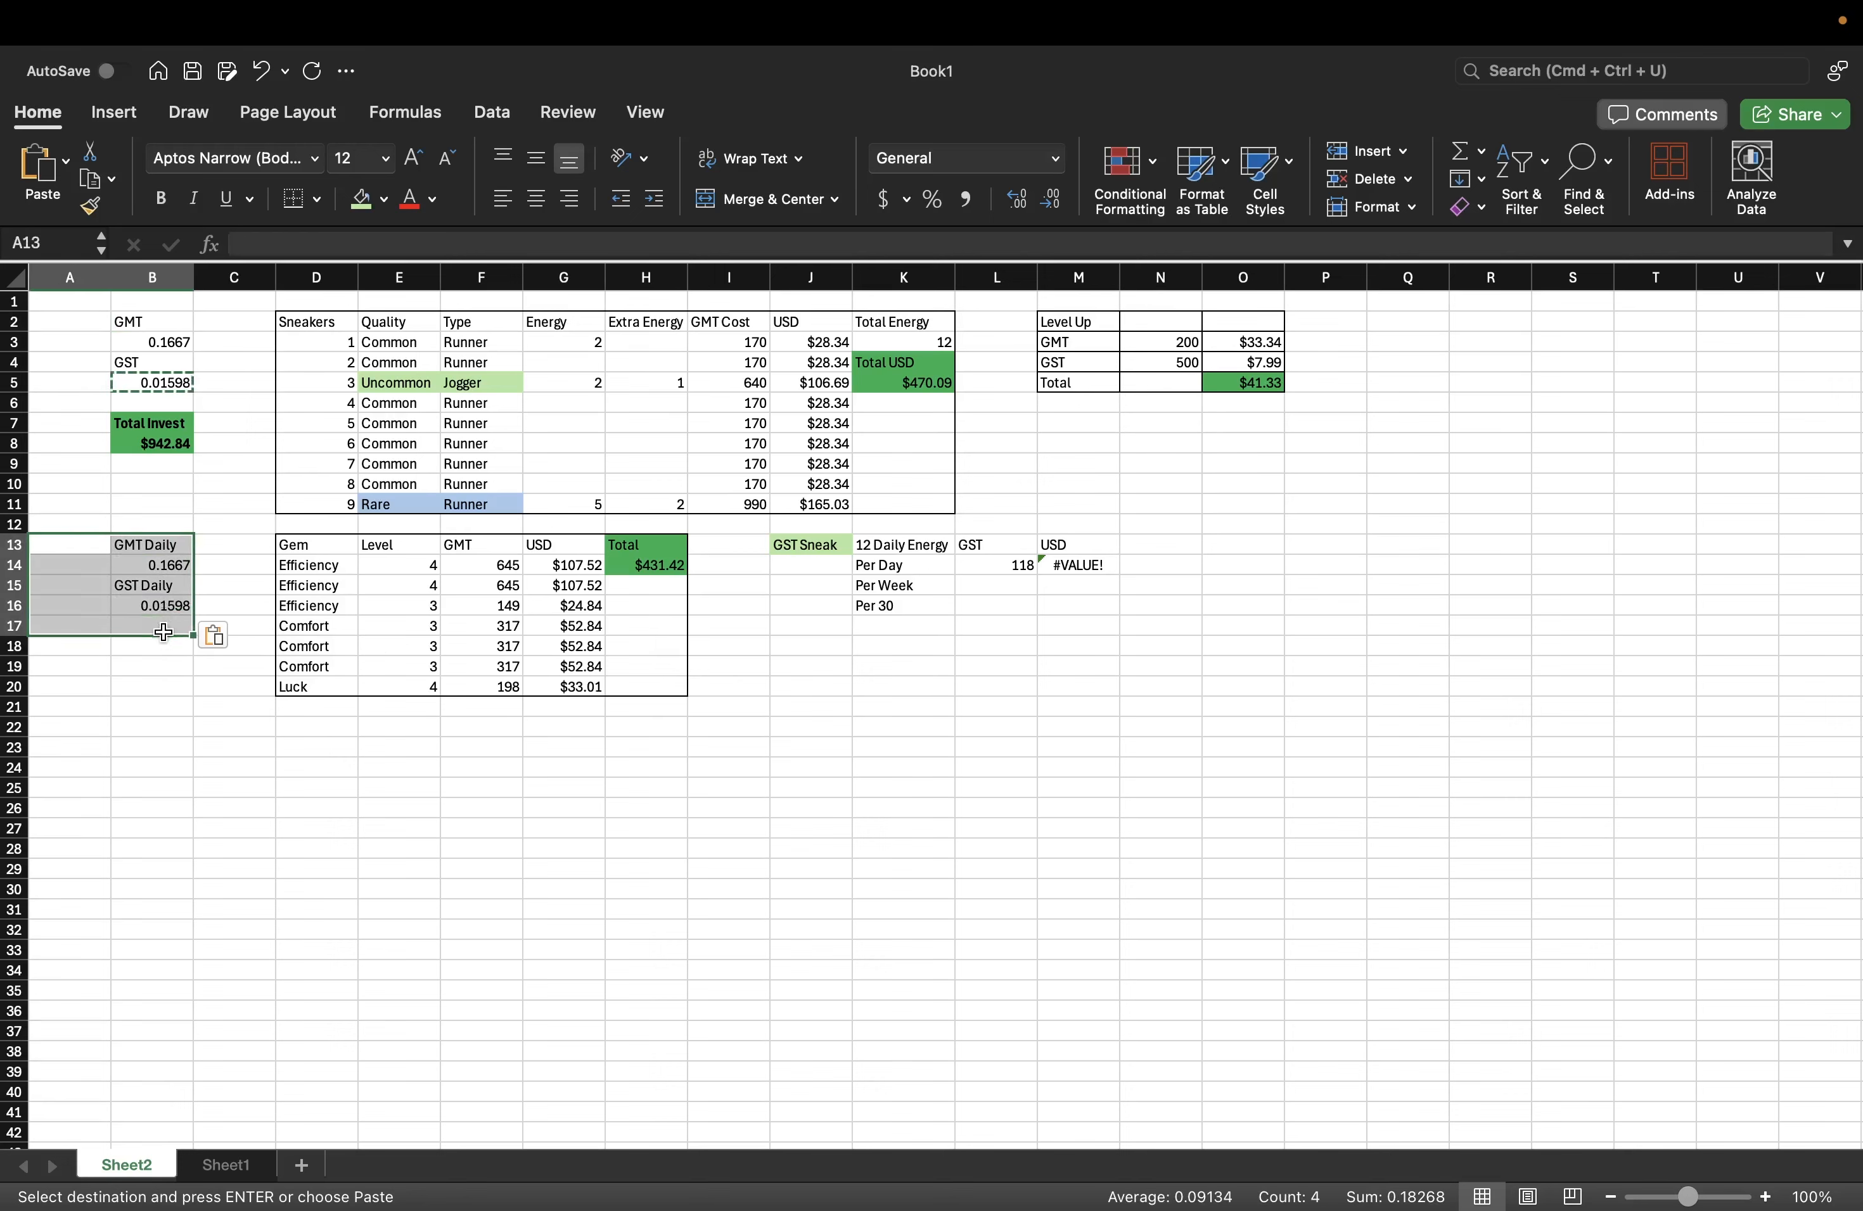
{"action": "left_click", "coordinate": [165, 645]}
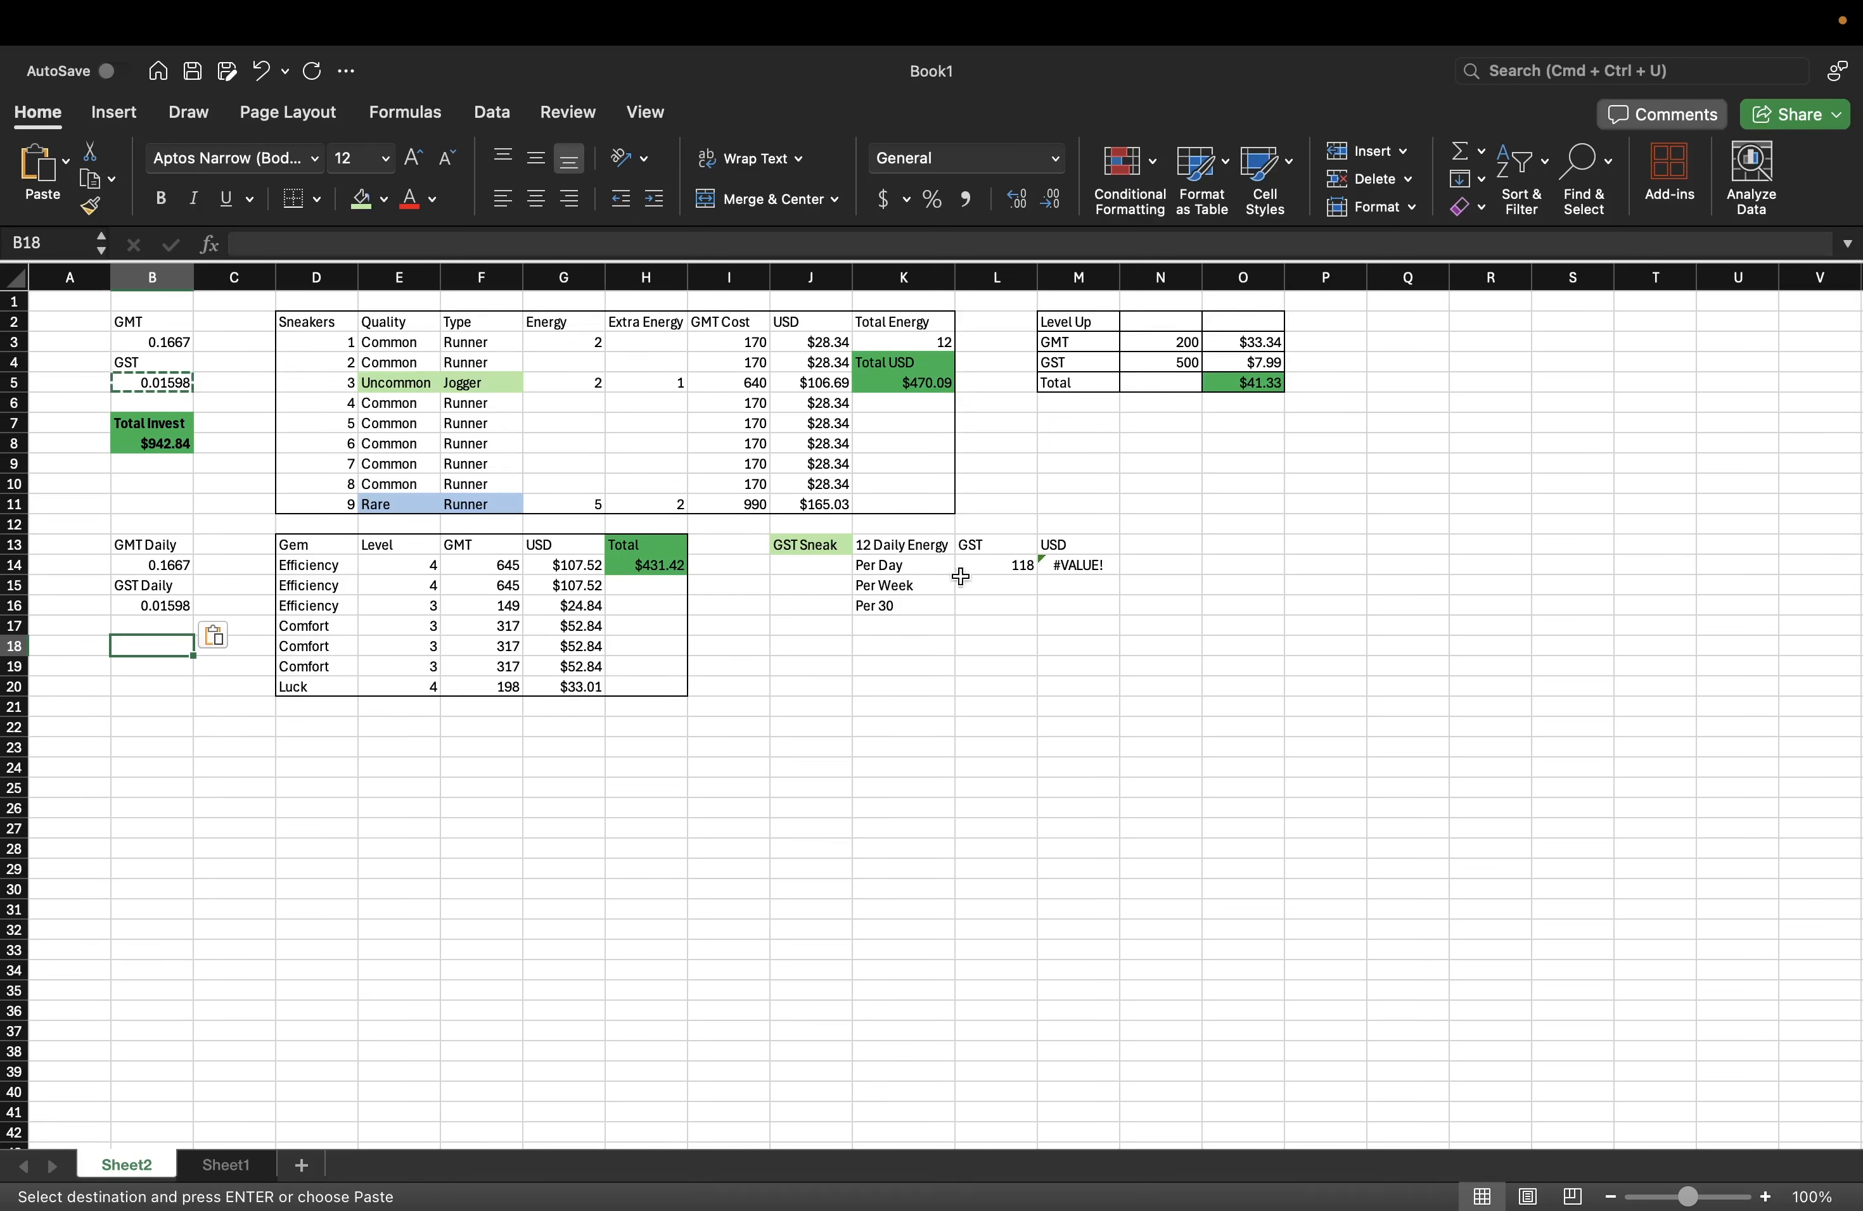
- Correct the Per Day USD formula in M14 to =SUMPRODUCT(B16,L14), multiplying the daily GST price by the GST earned
{"action": "left_click", "coordinate": [1070, 567]}
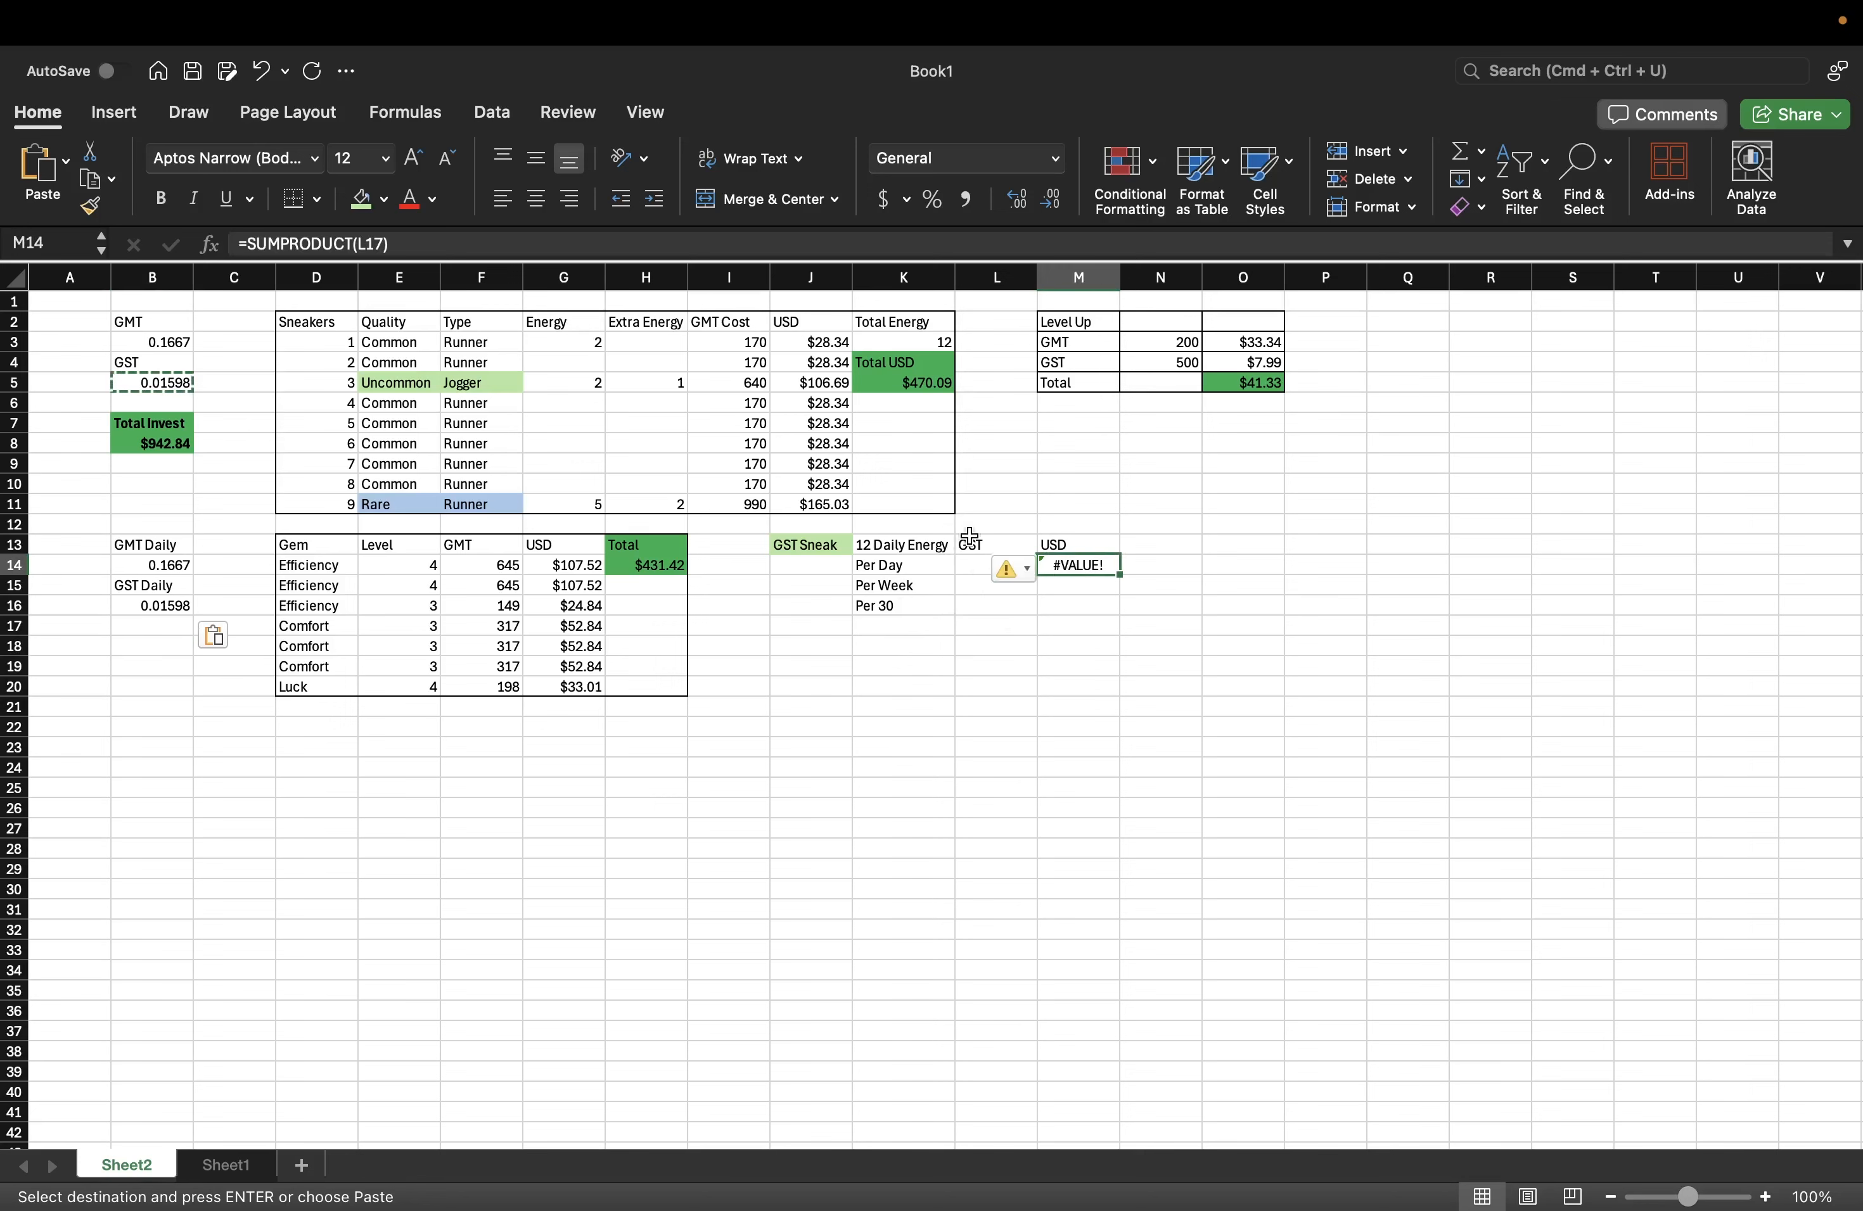
{"action": "left_click", "coordinate": [383, 244]}
{"action": "key", "text": "BackSpace"}
{"action": "key", "text": "BackSpace"}
{"action": "key", "text": "BackSpace"}
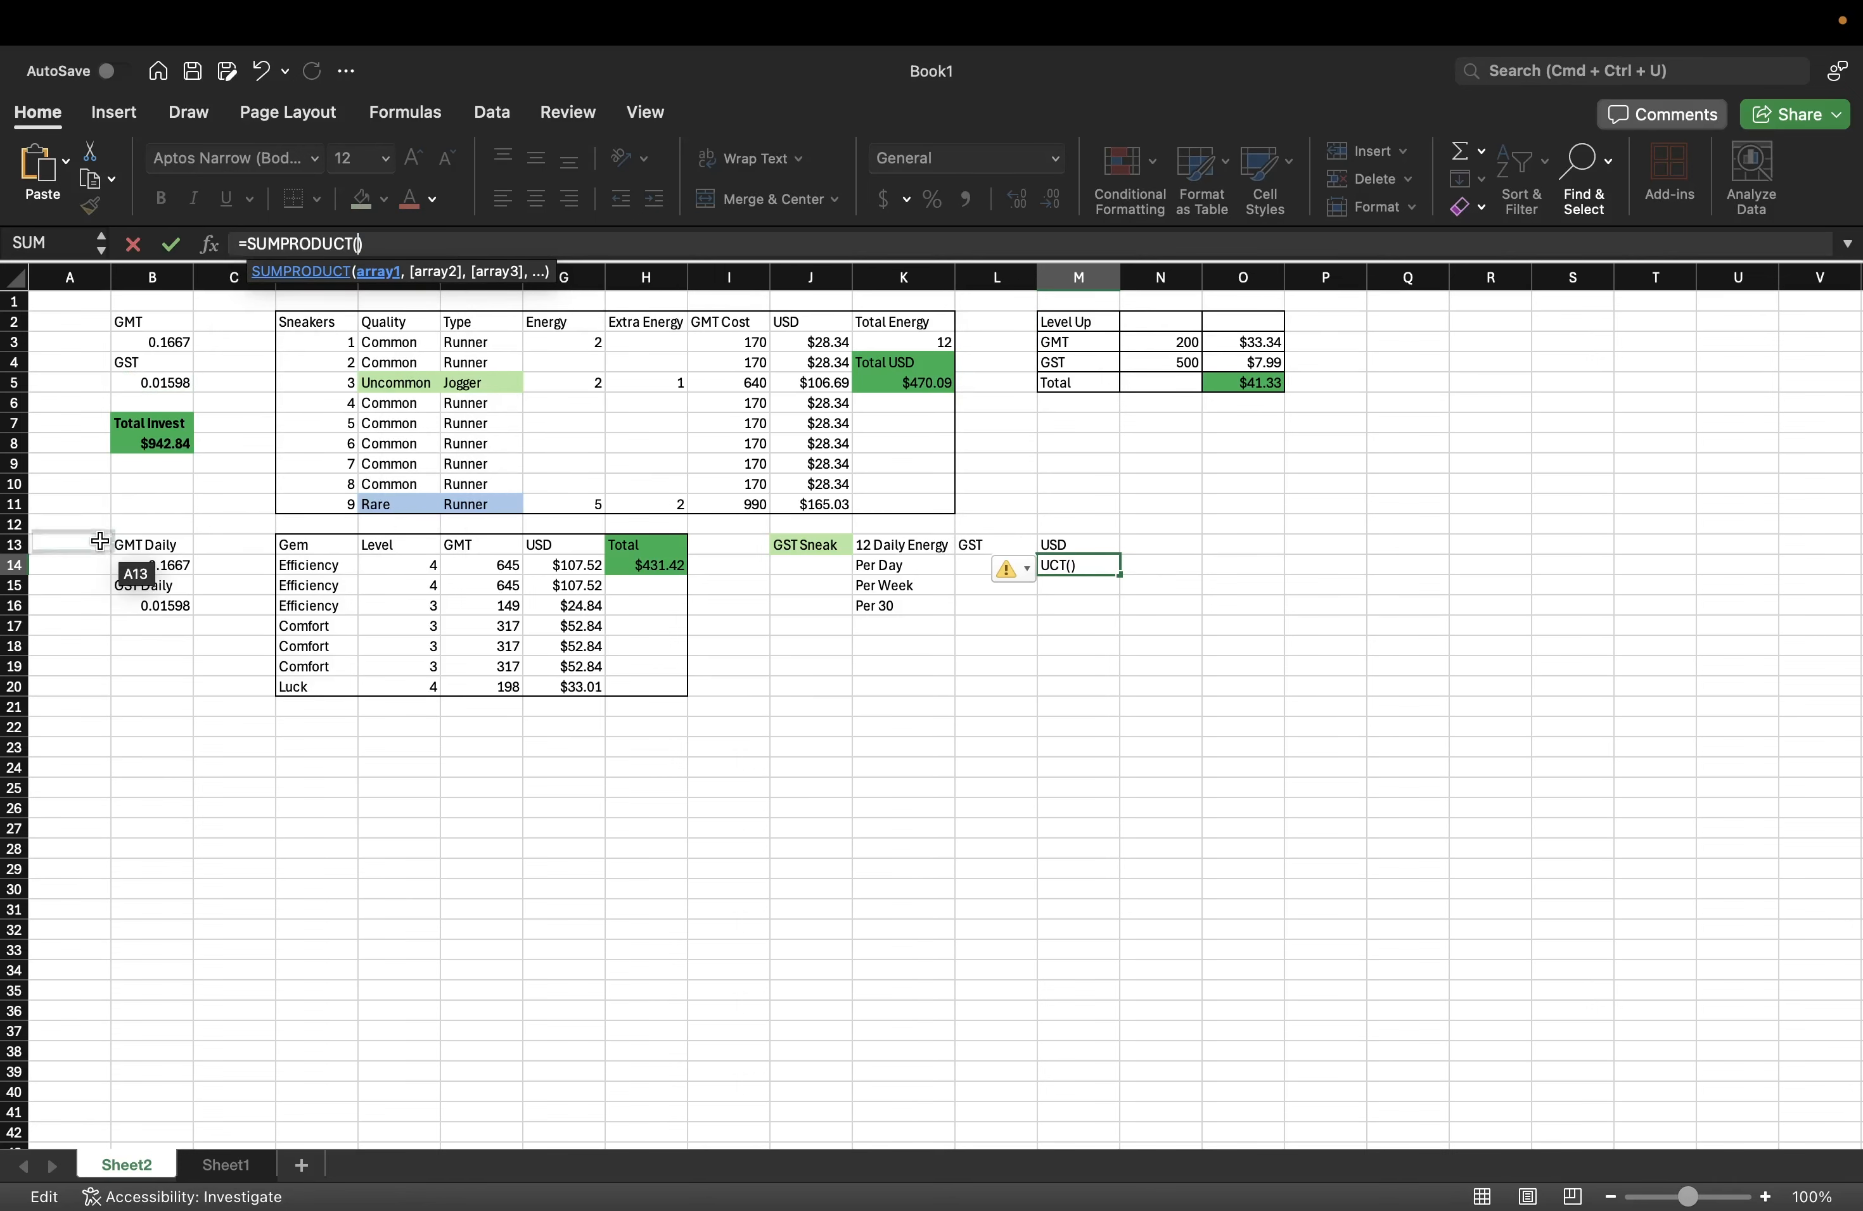
{"action": "left_click_drag", "start_coordinate": [153, 567], "coordinate": [146, 581]}
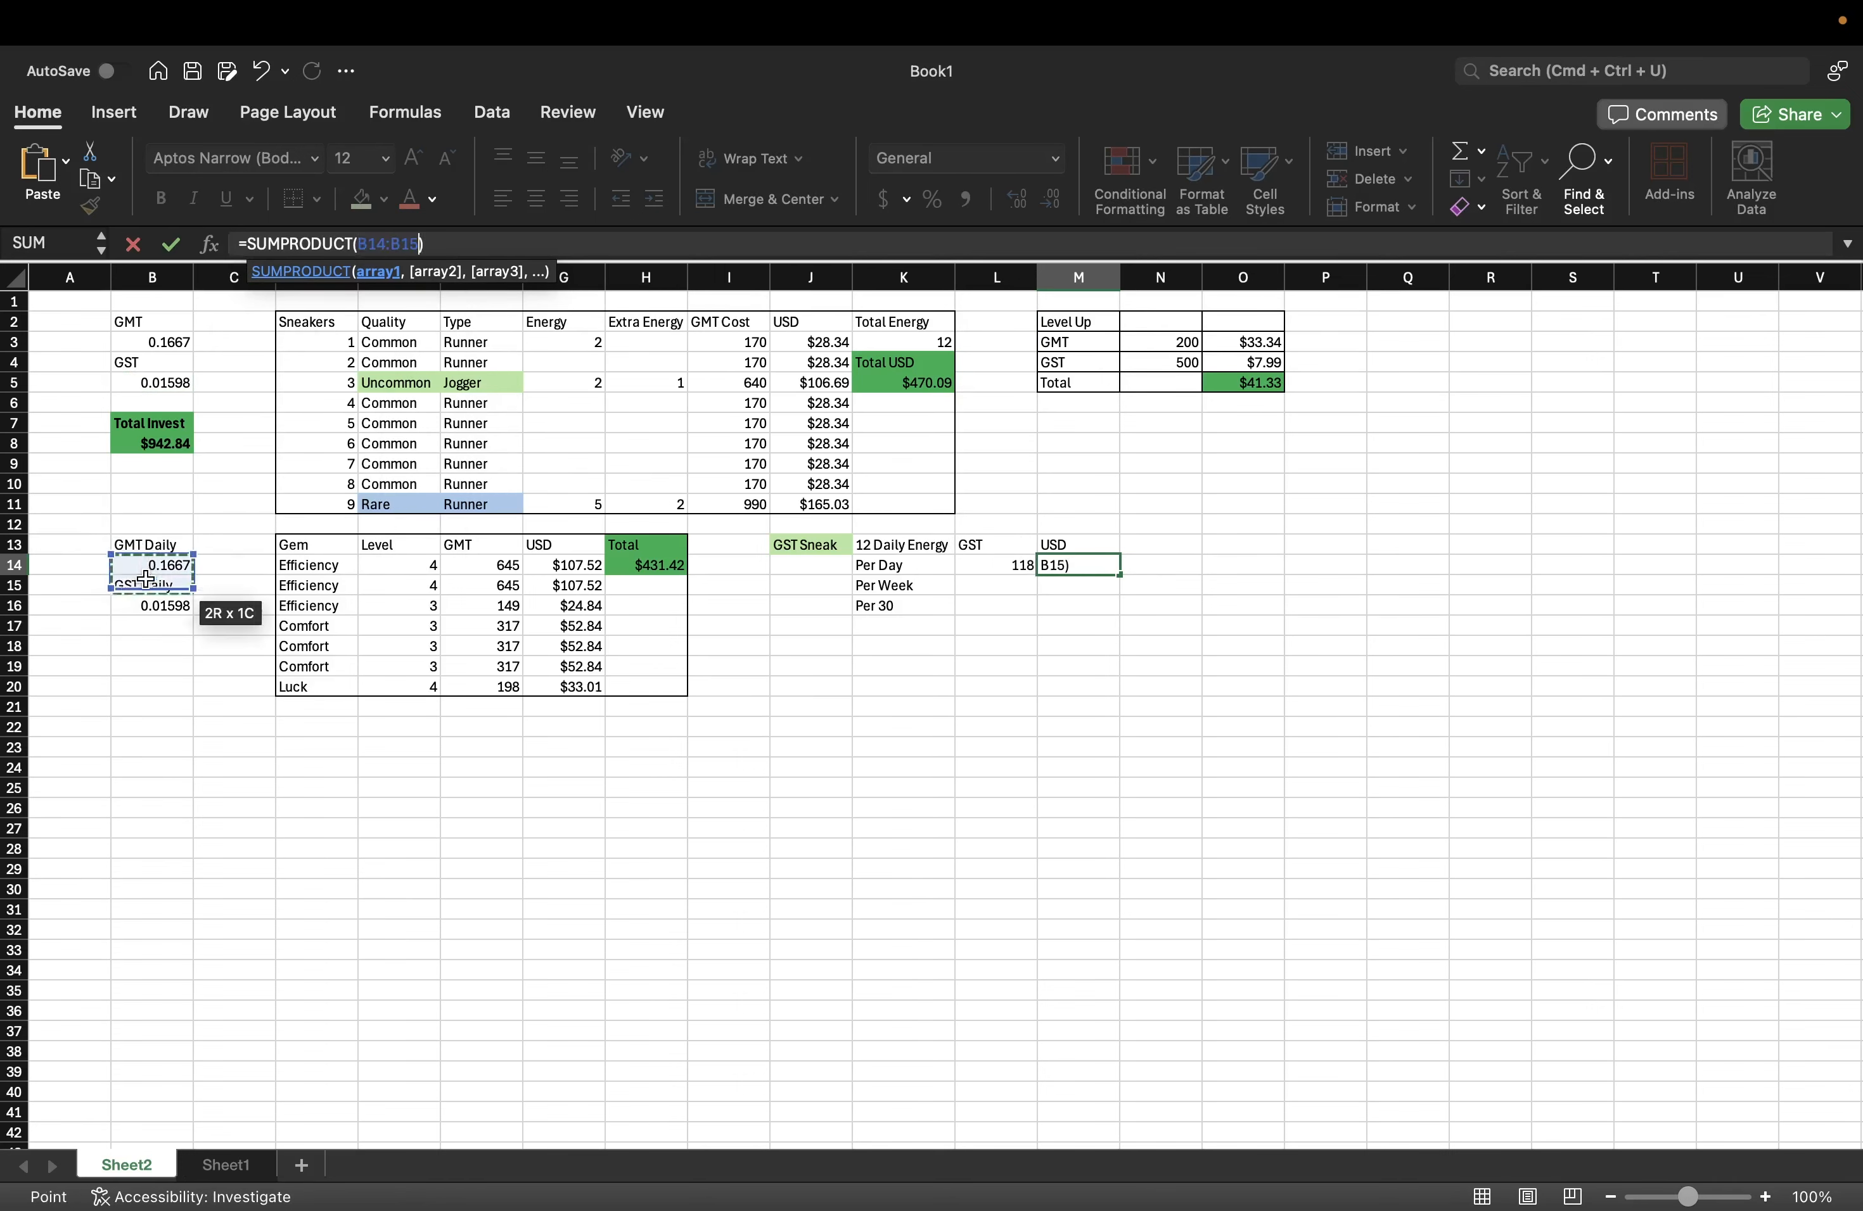
{"action": "left_click", "coordinate": [147, 607]}
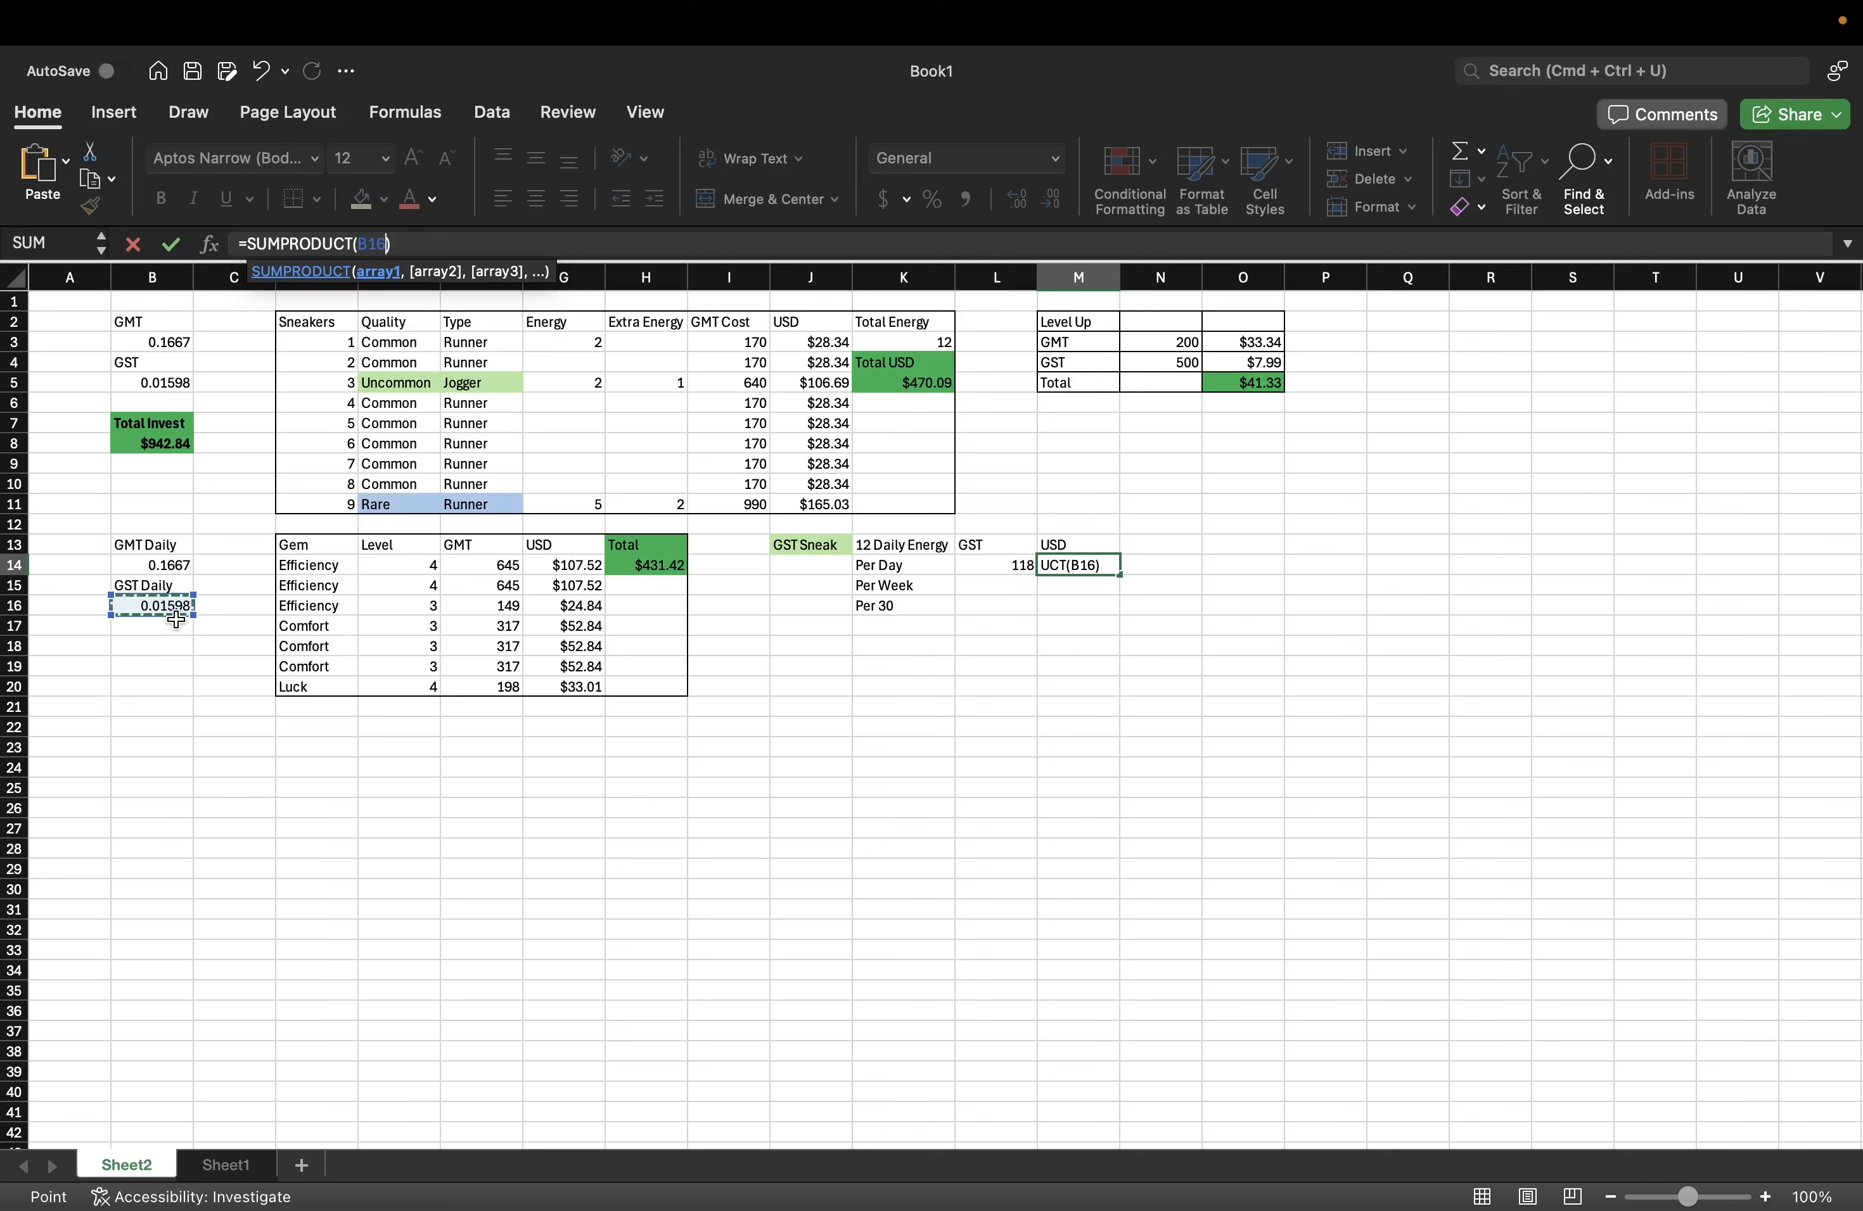
{"action": "type", "text": ","}
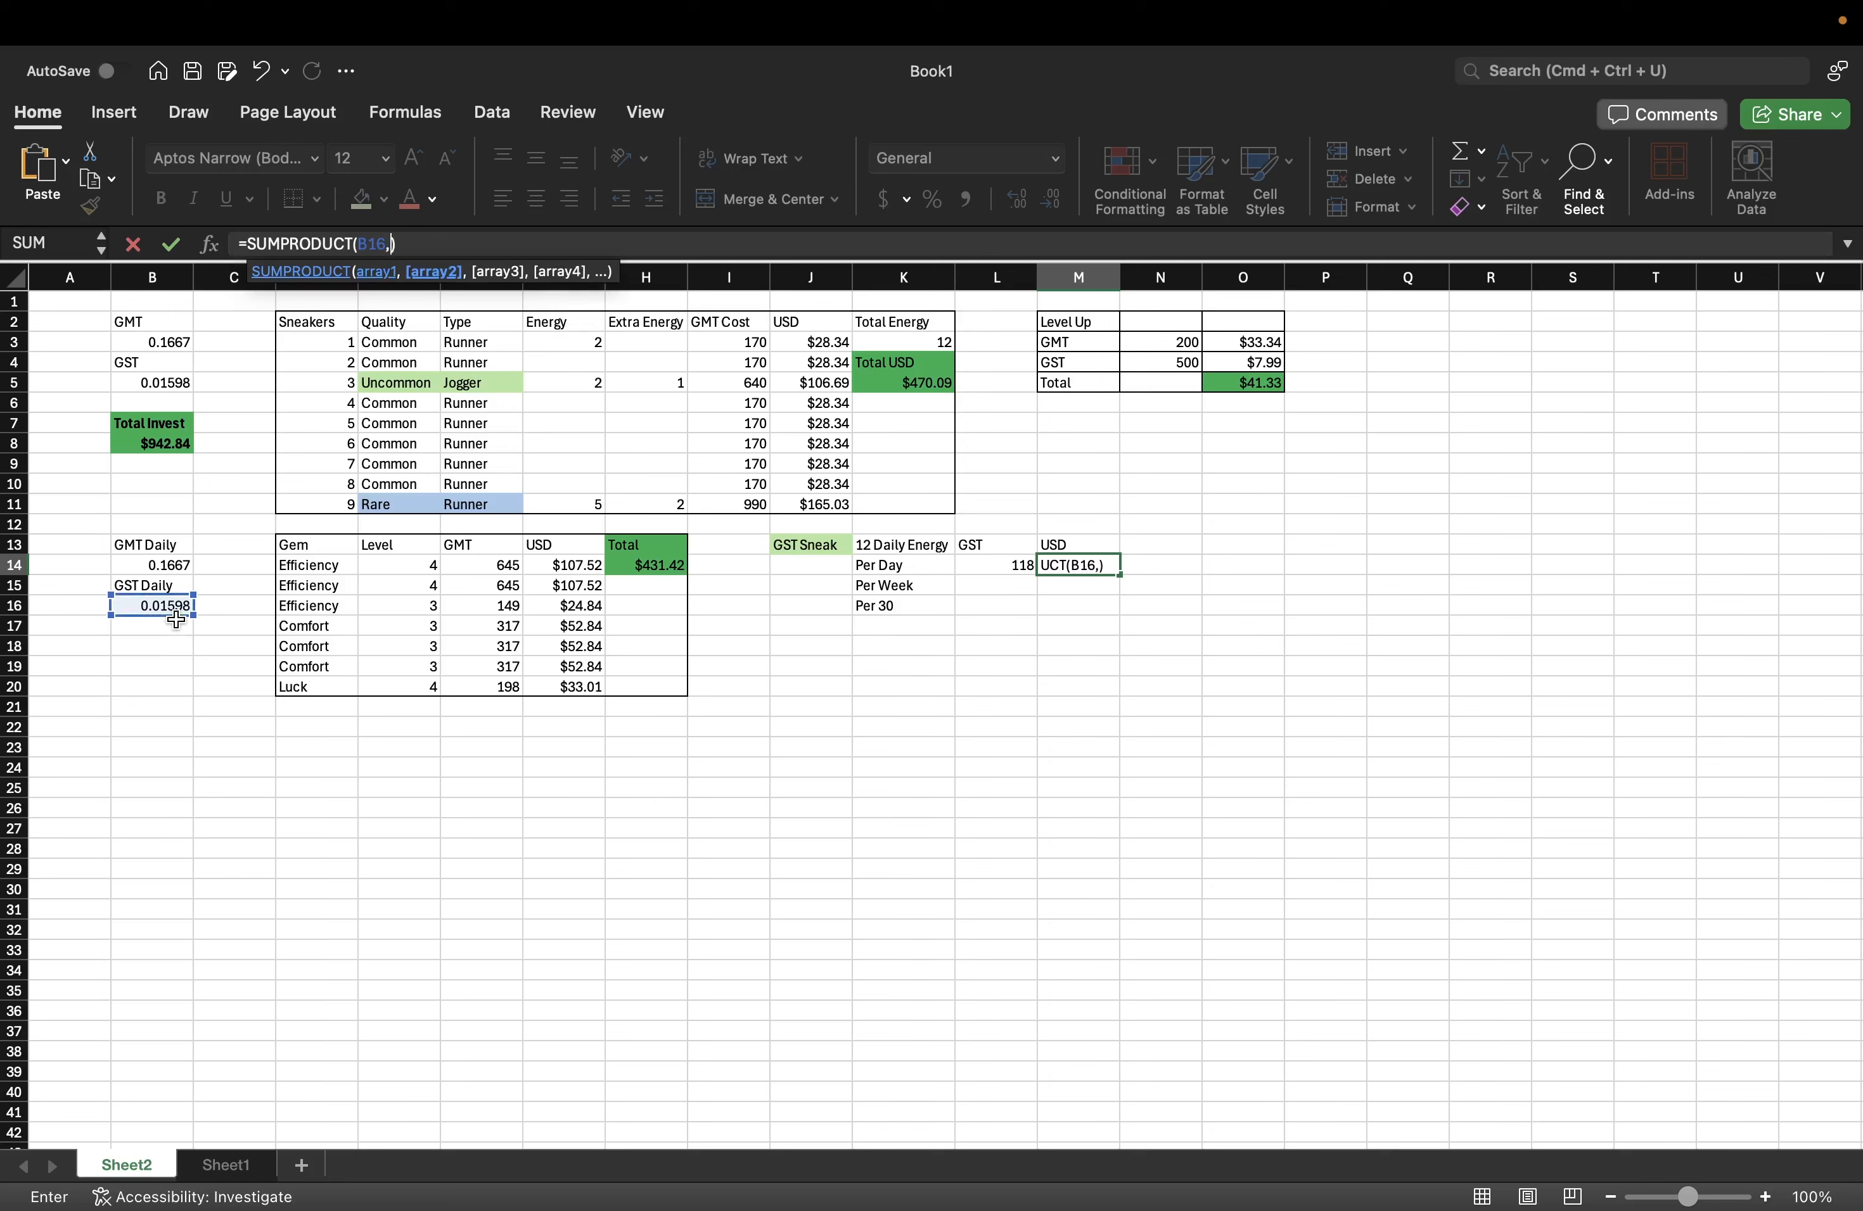
{"action": "left_click", "coordinate": [1001, 563]}
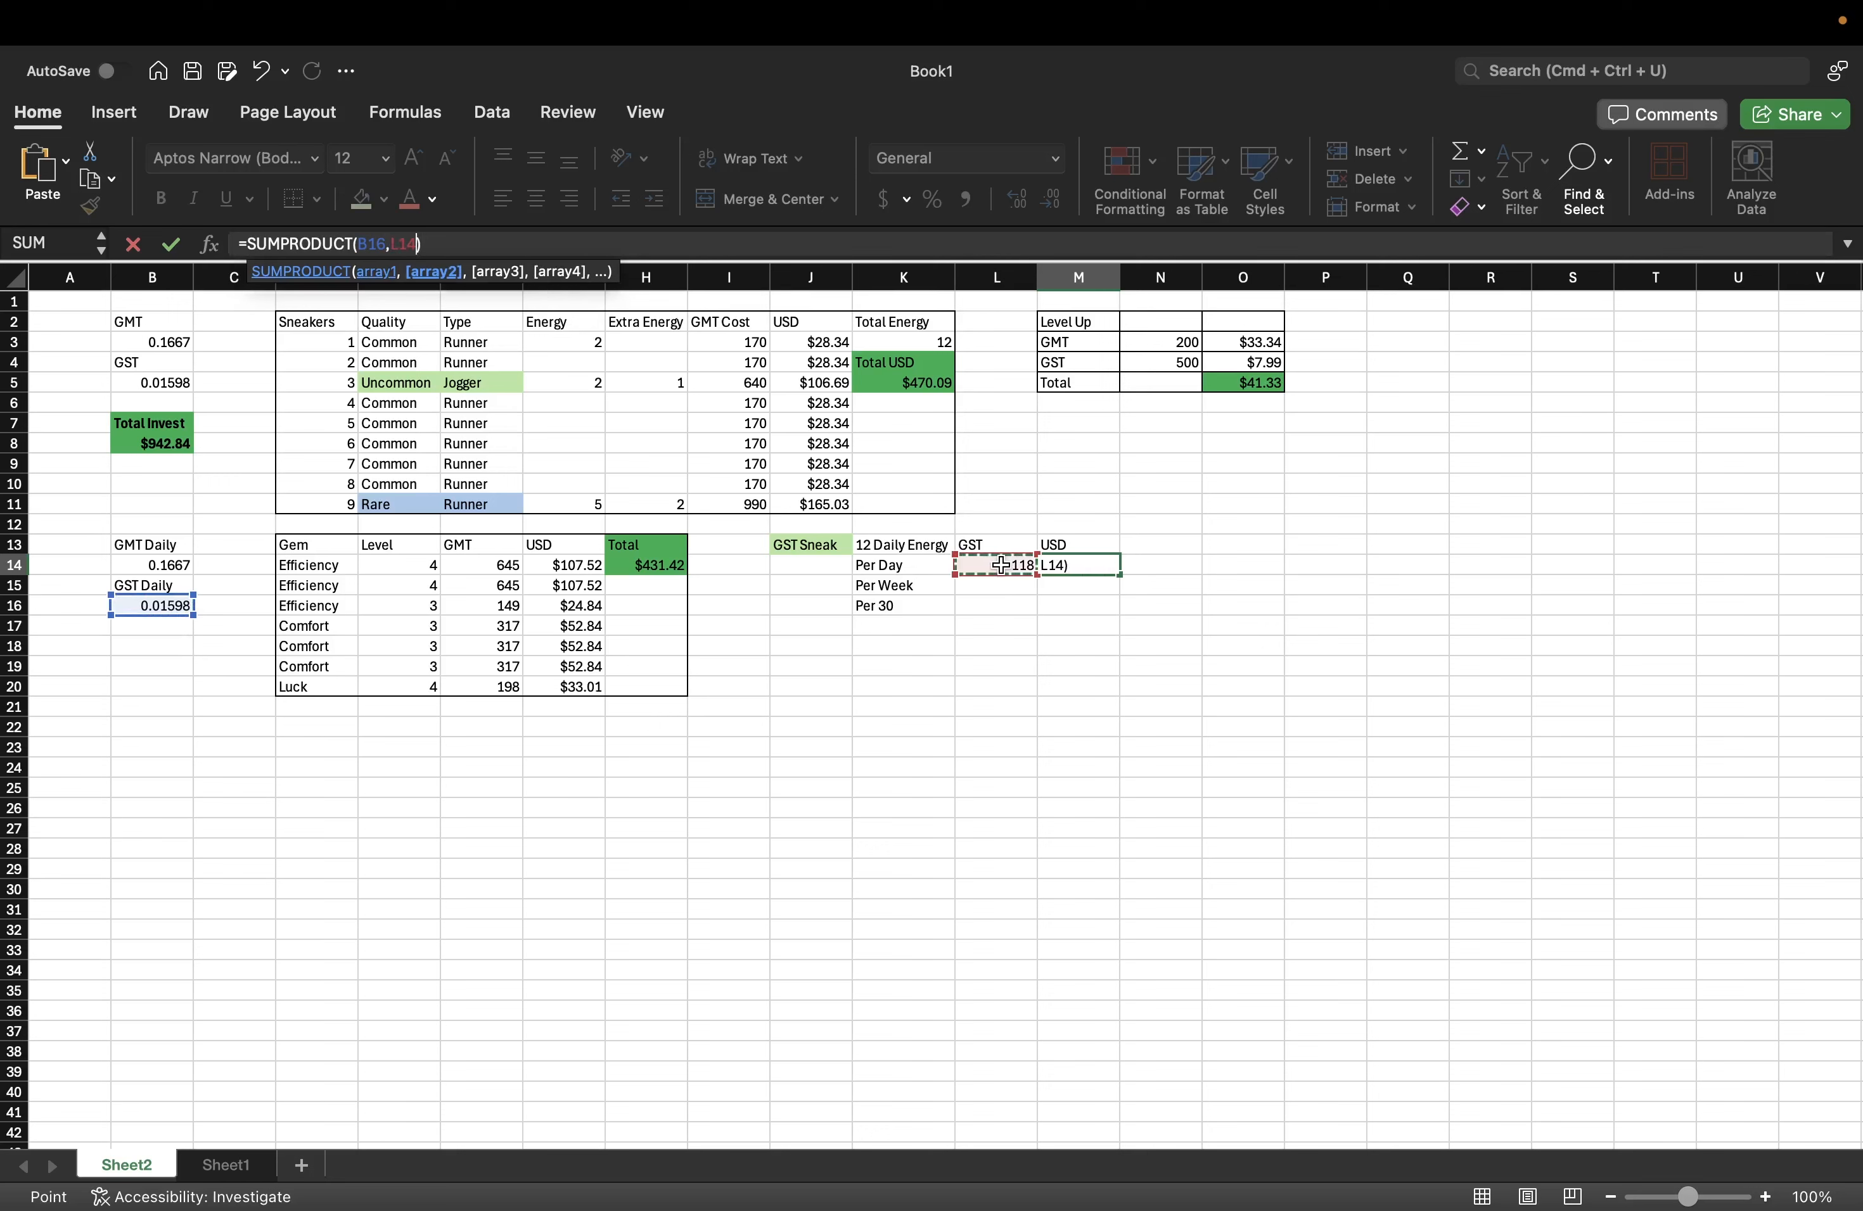
{"action": "key", "text": "Return"}
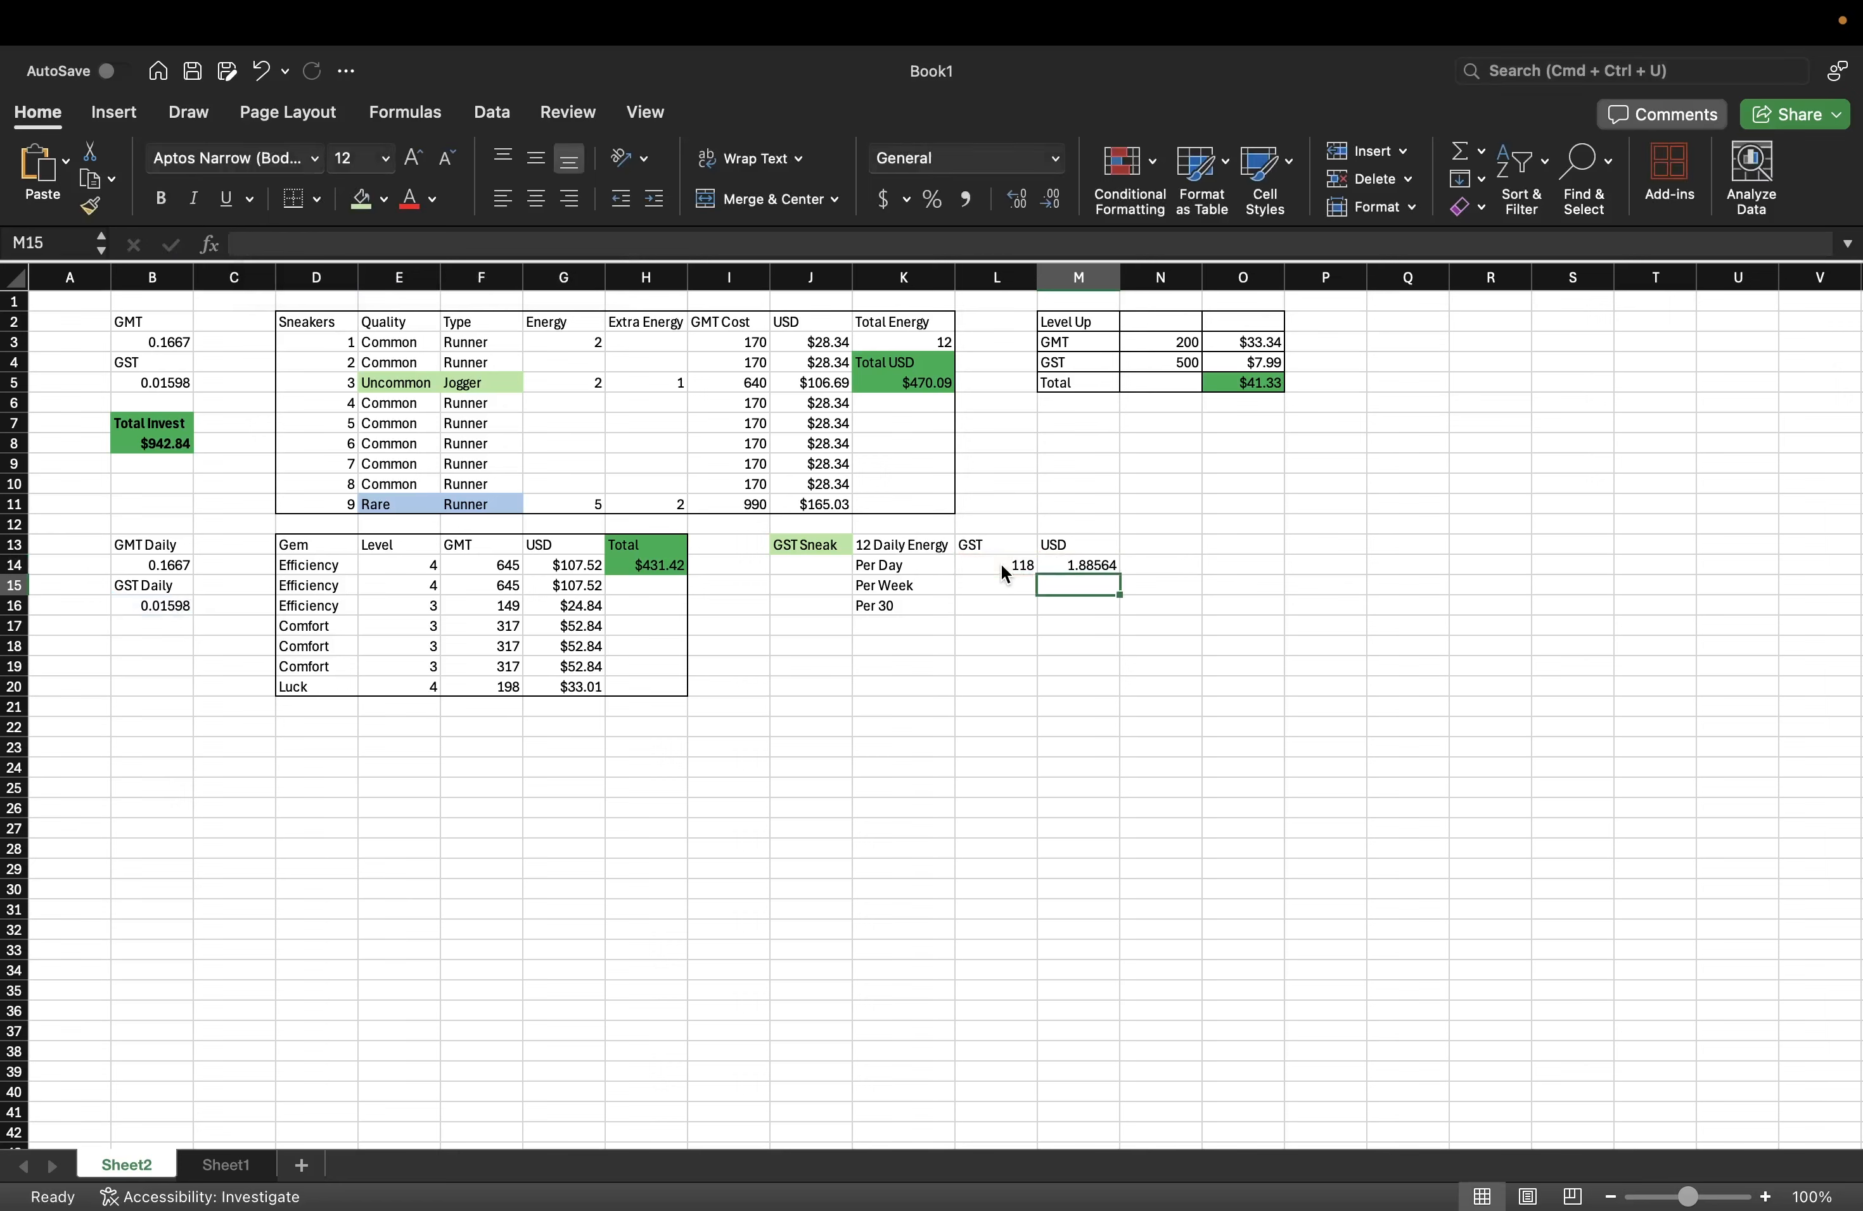
- Format the Per Day USD value in M14 as Currency with the $ symbol and two decimal places
{"action": "left_click", "coordinate": [1091, 570]}
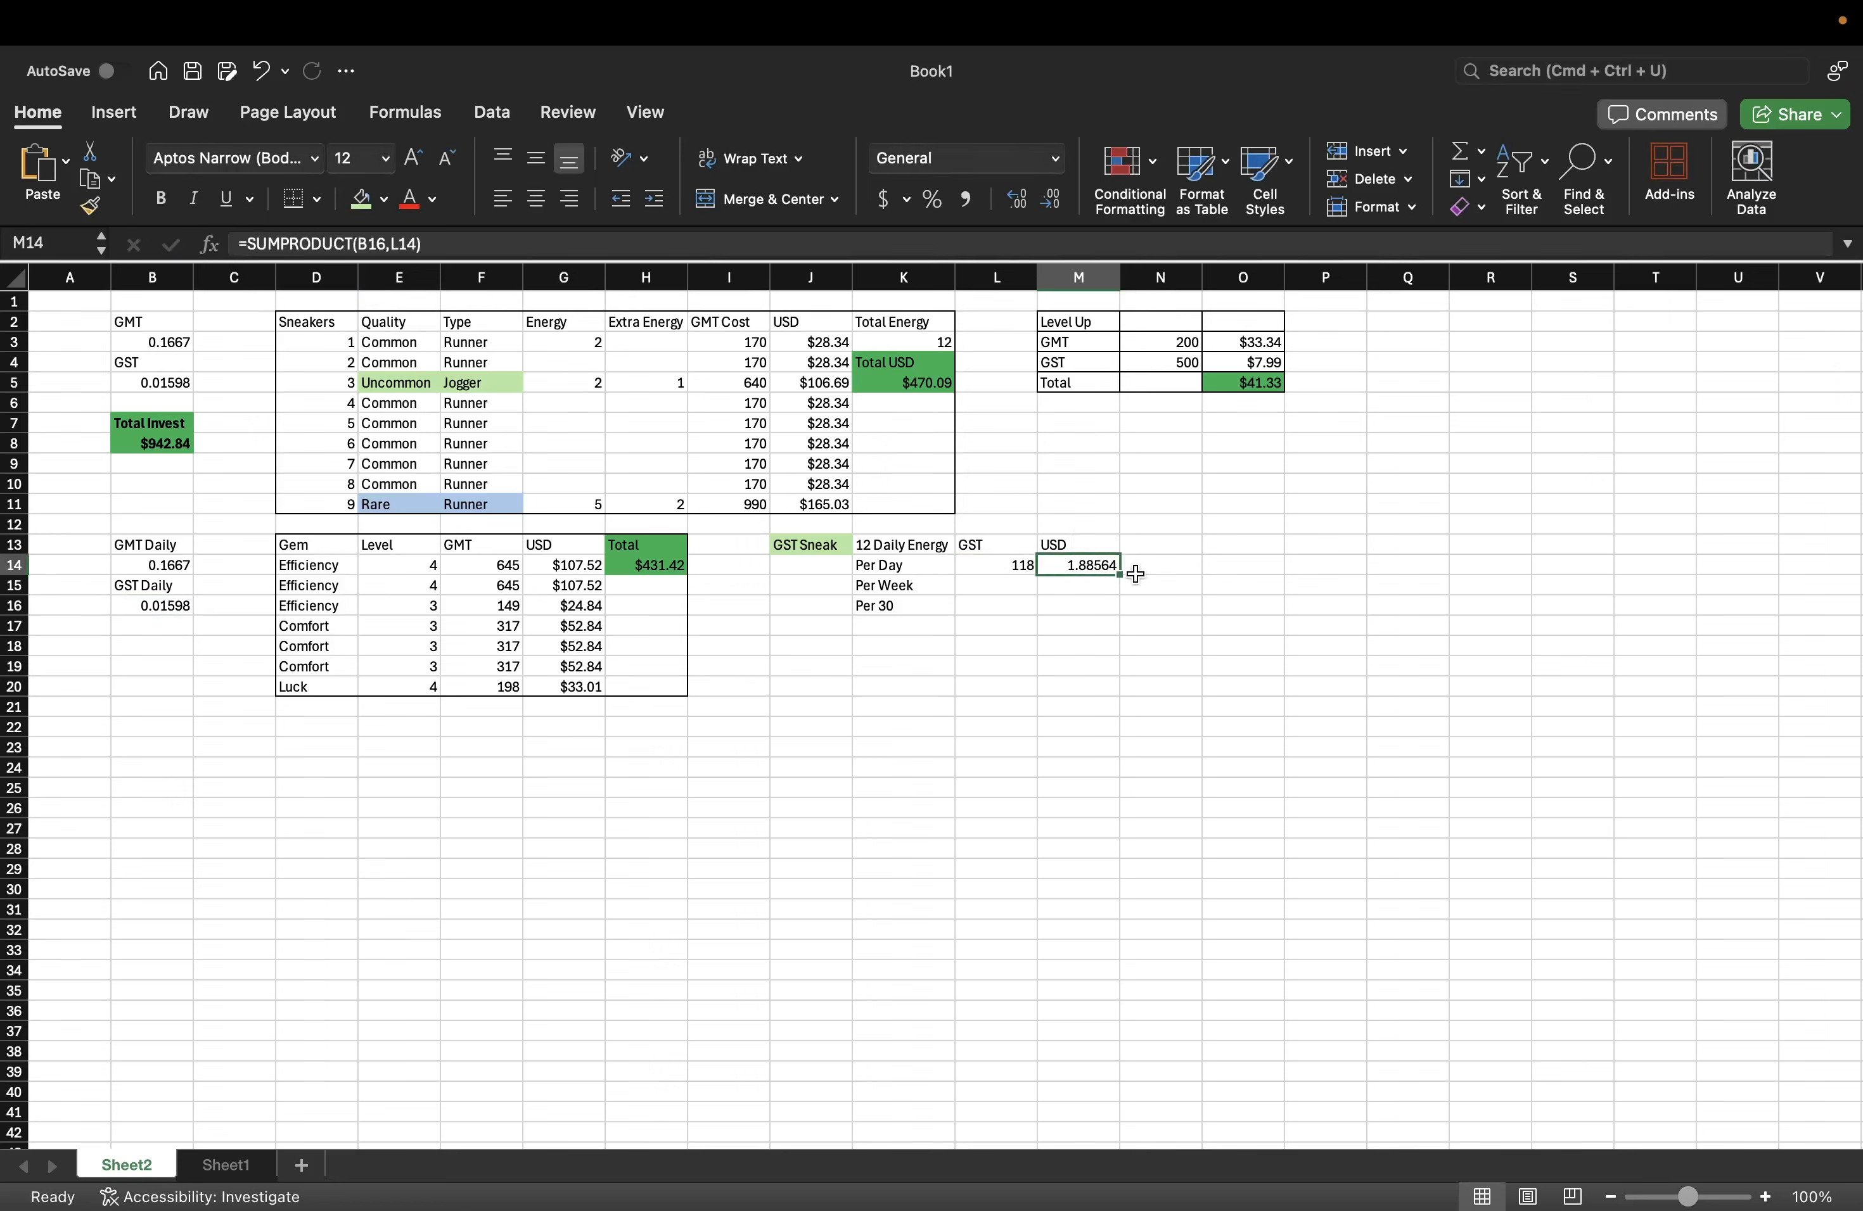
{"action": "right_click", "coordinate": [1081, 564]}
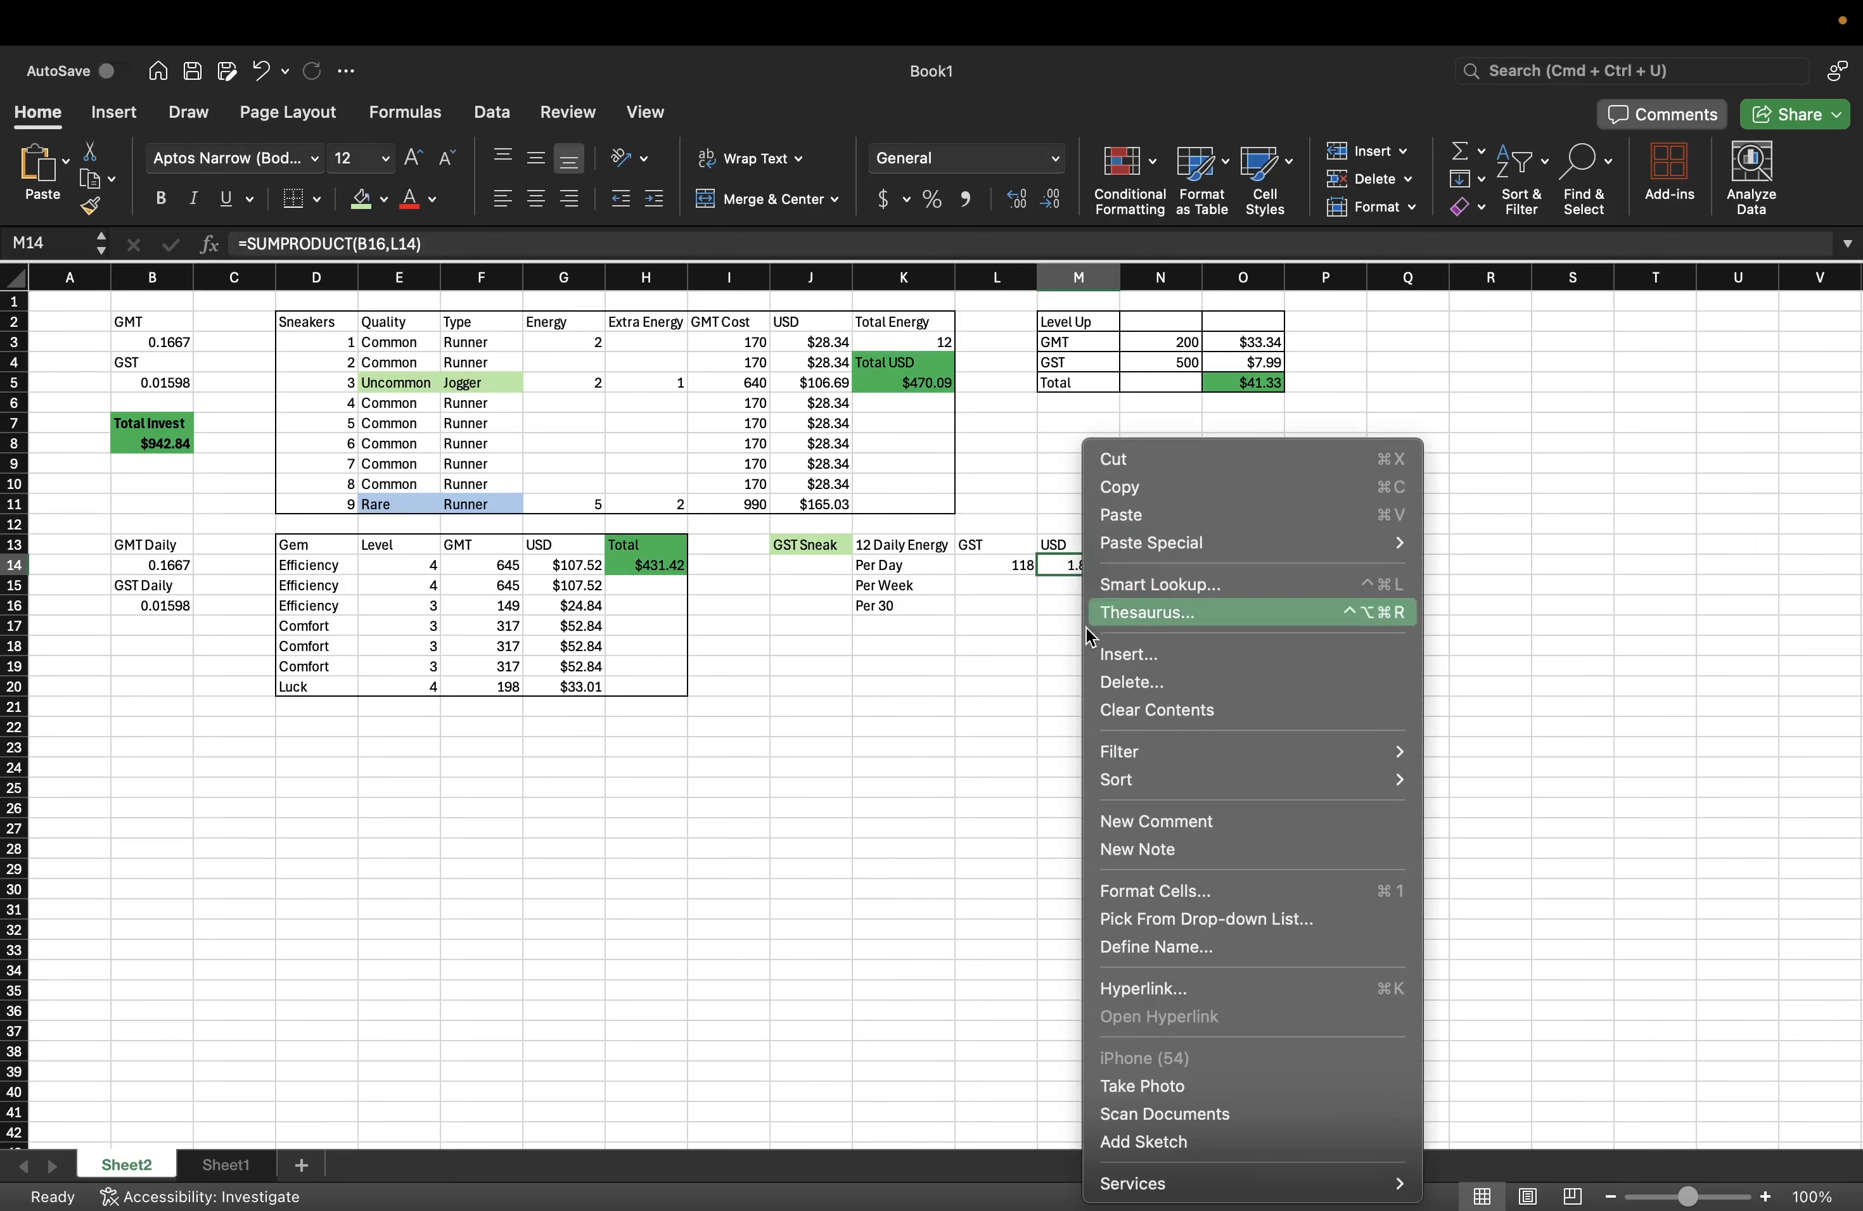
{"action": "left_click", "coordinate": [1127, 892]}
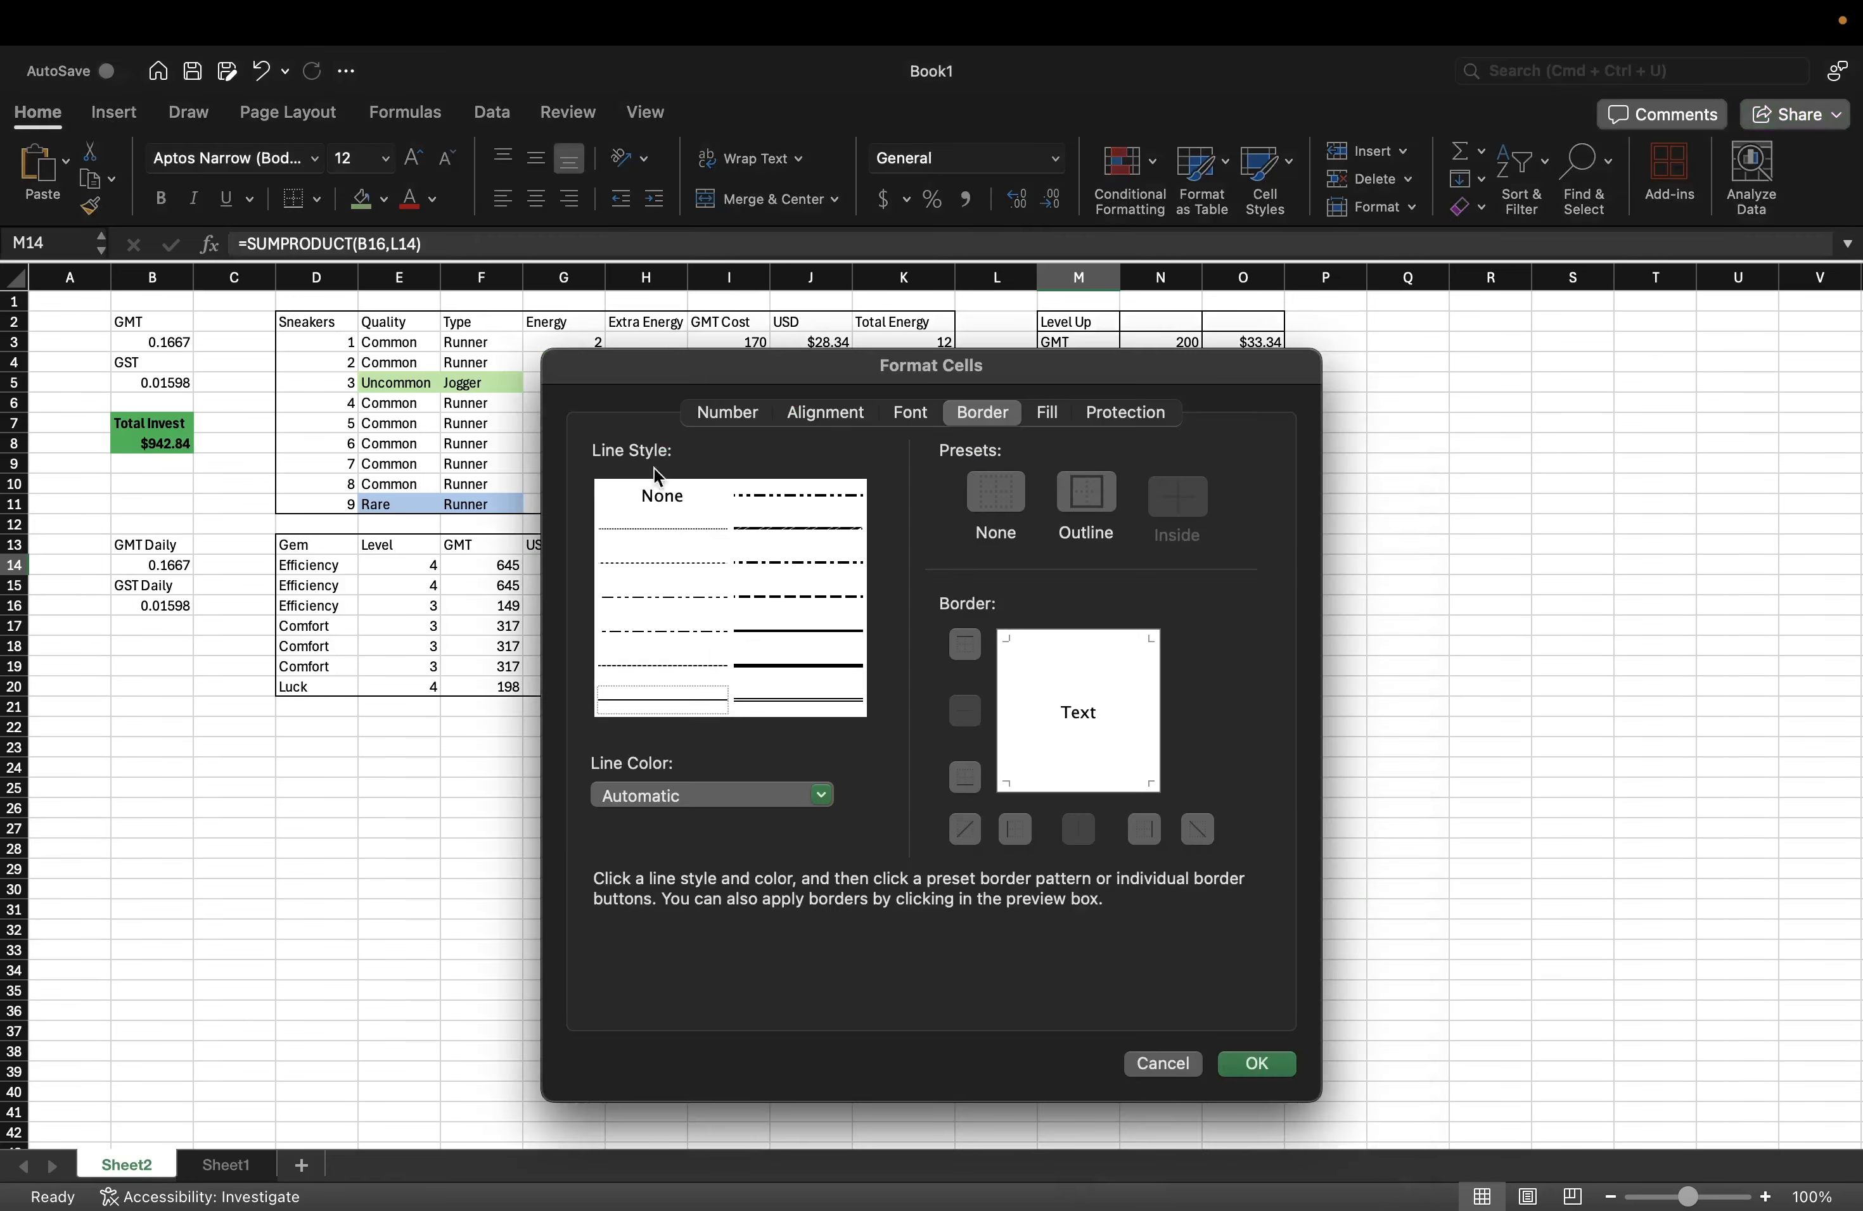
{"action": "left_click", "coordinate": [743, 411]}
{"action": "left_click", "coordinate": [681, 505]}
{"action": "left_click", "coordinate": [679, 528]}
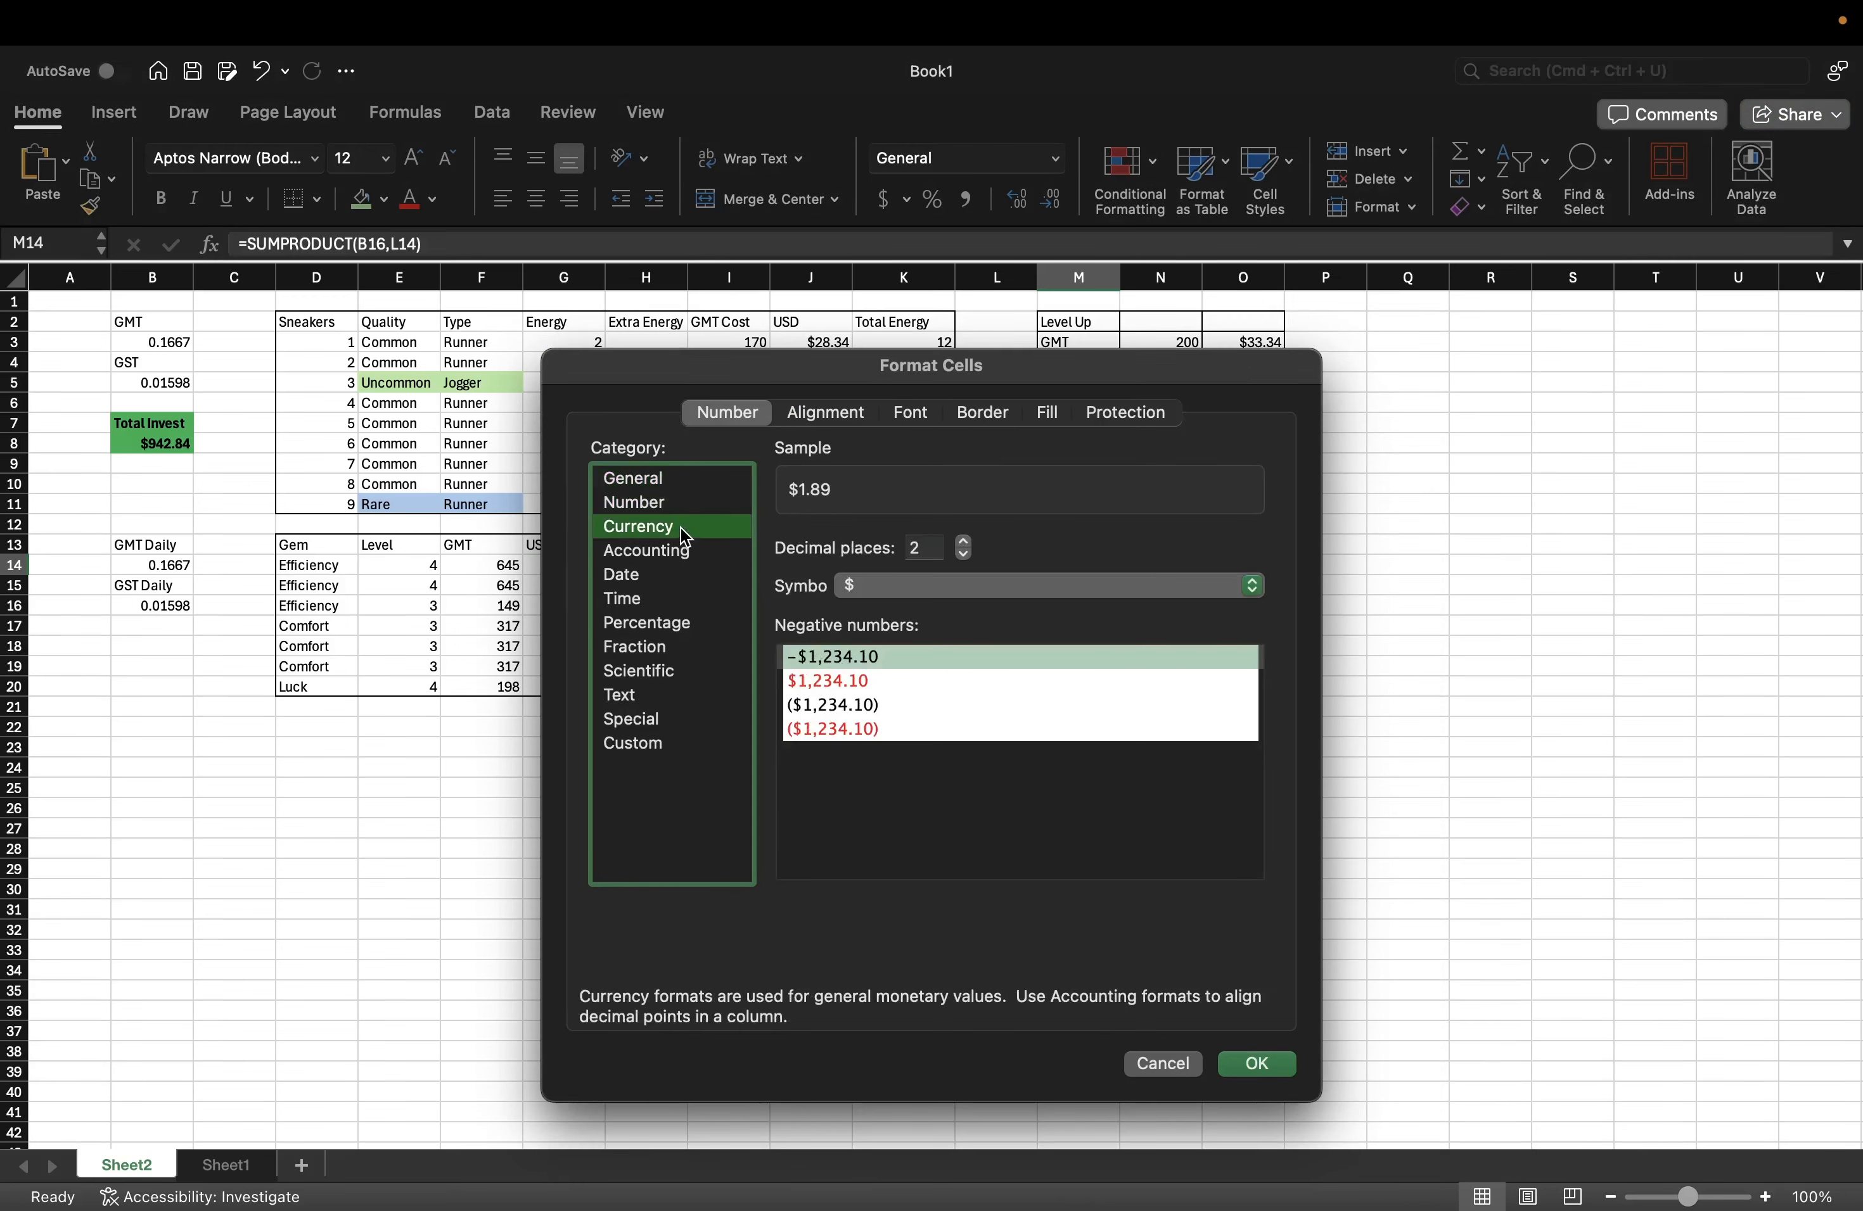
{"action": "left_click", "coordinate": [1276, 1070]}
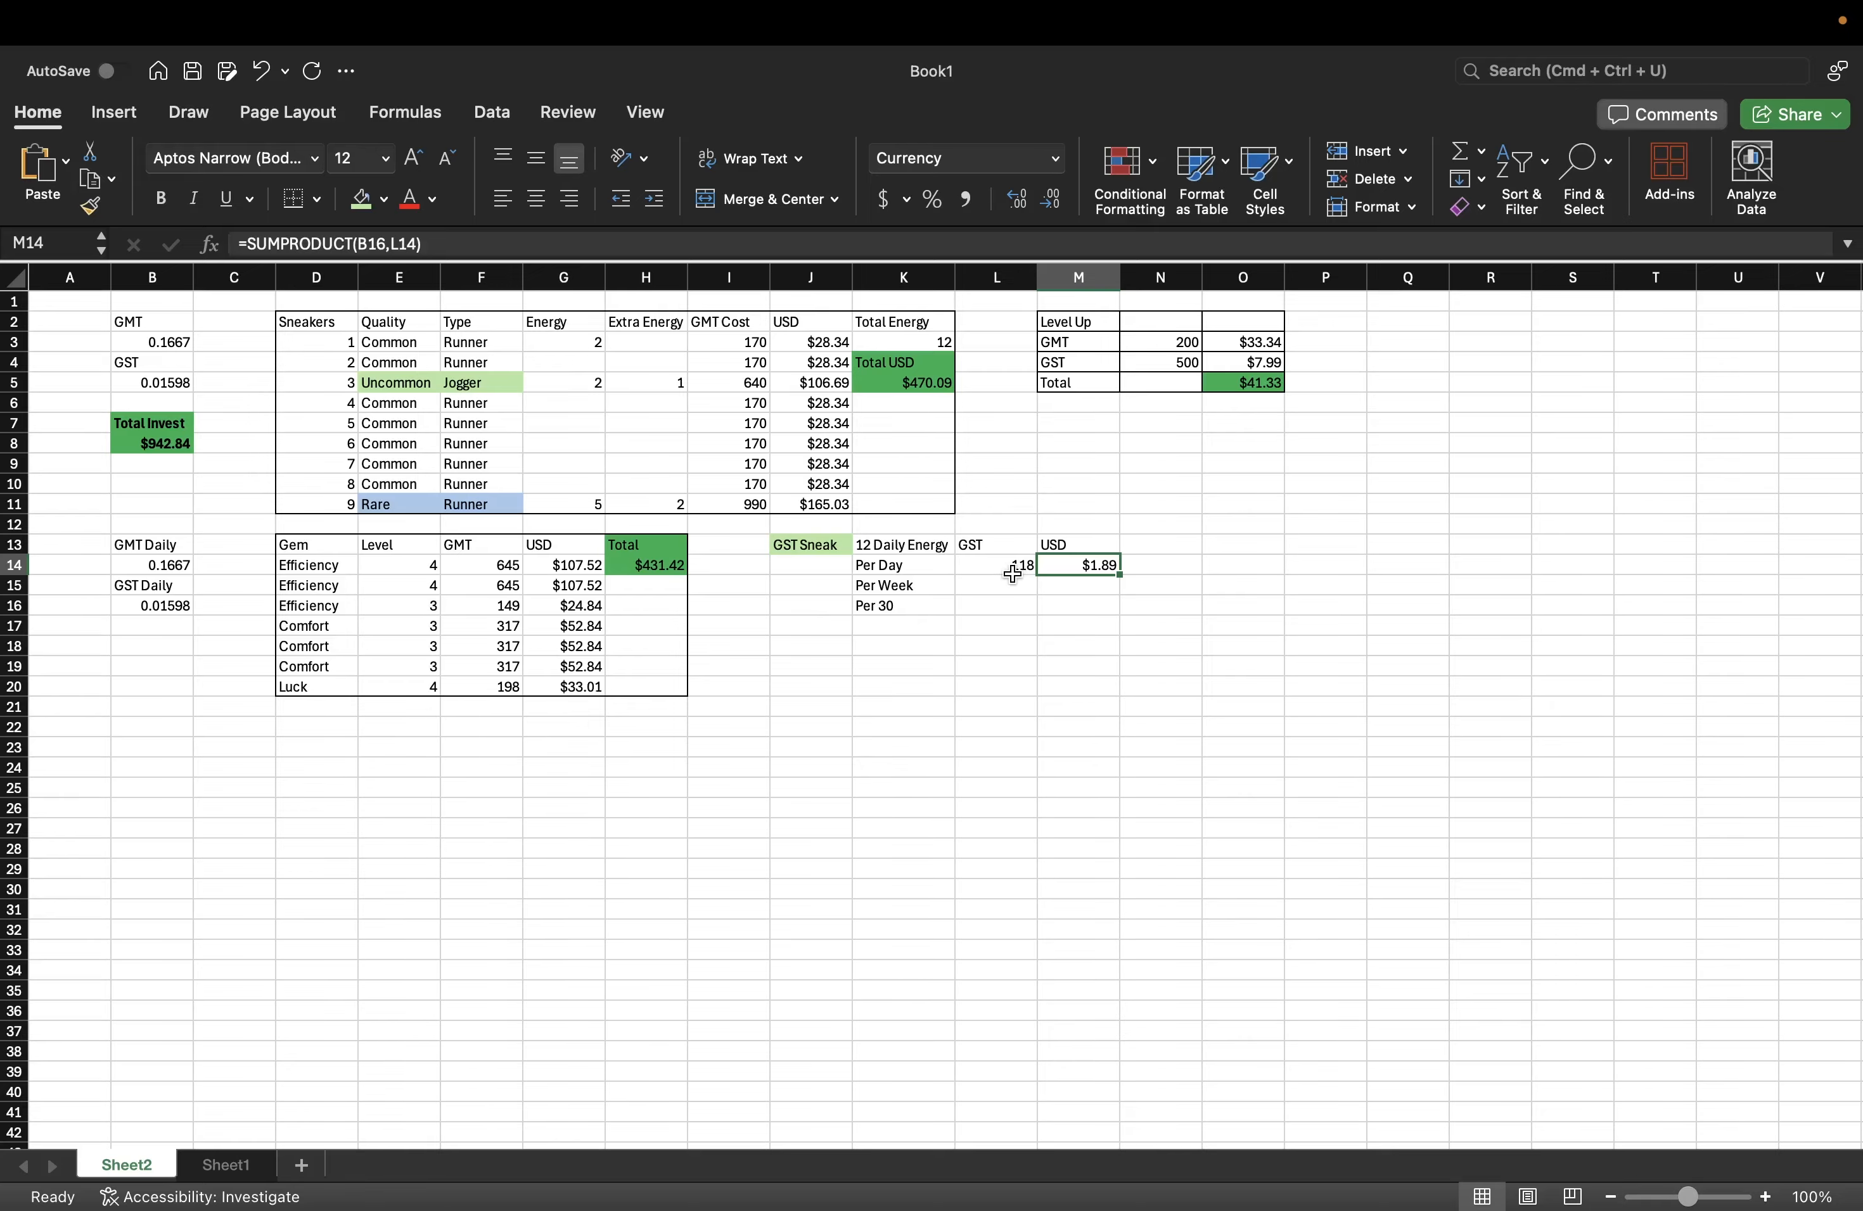
- Switch to the stepn.guide calculator in Chrome and raise the Uncommon Jogger's daily energy to 12
{"action": "key", "text": "ctrl+Right"}
{"action": "key", "text": "ctrl+Left"}
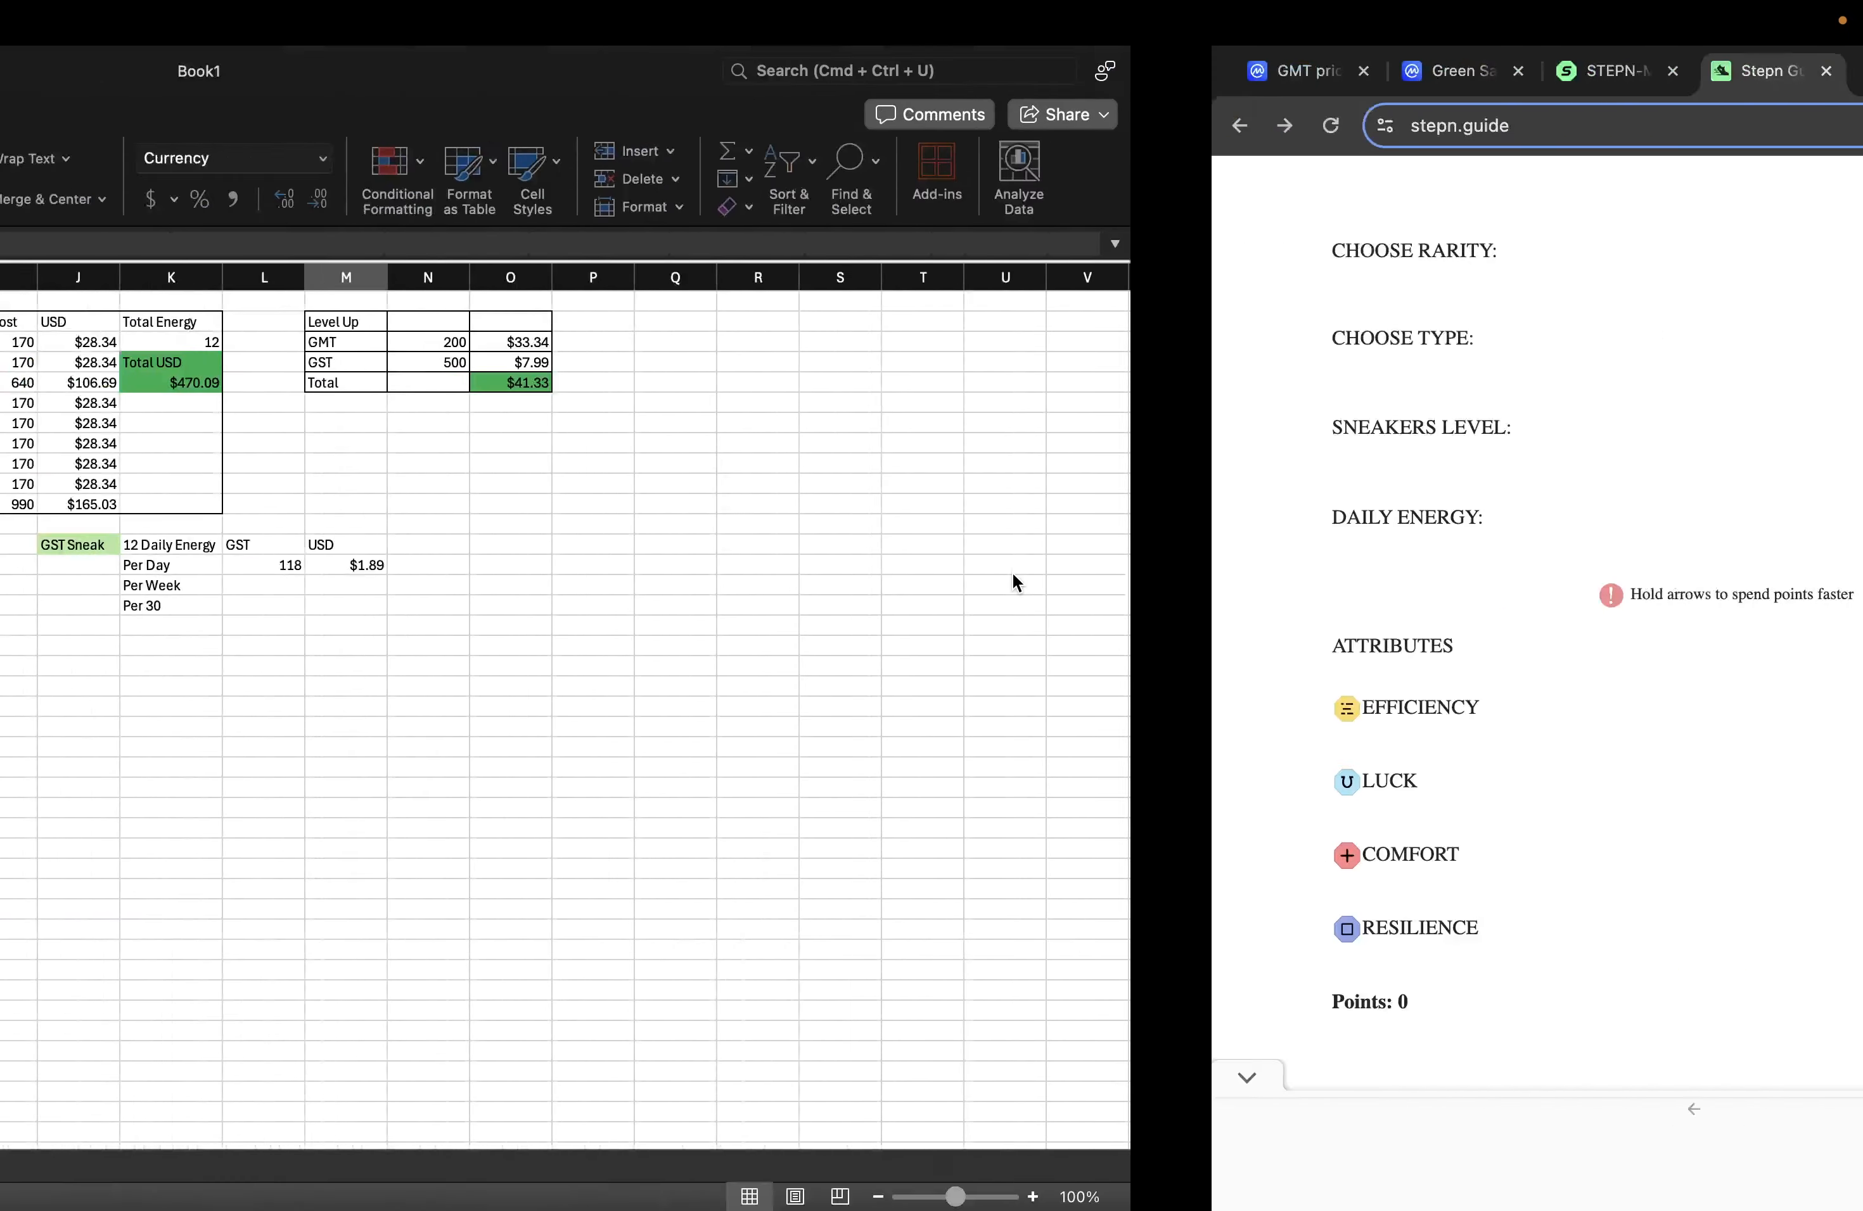
{"action": "key", "text": "ctrl+Right"}
{"action": "left_click", "coordinate": [883, 531]}
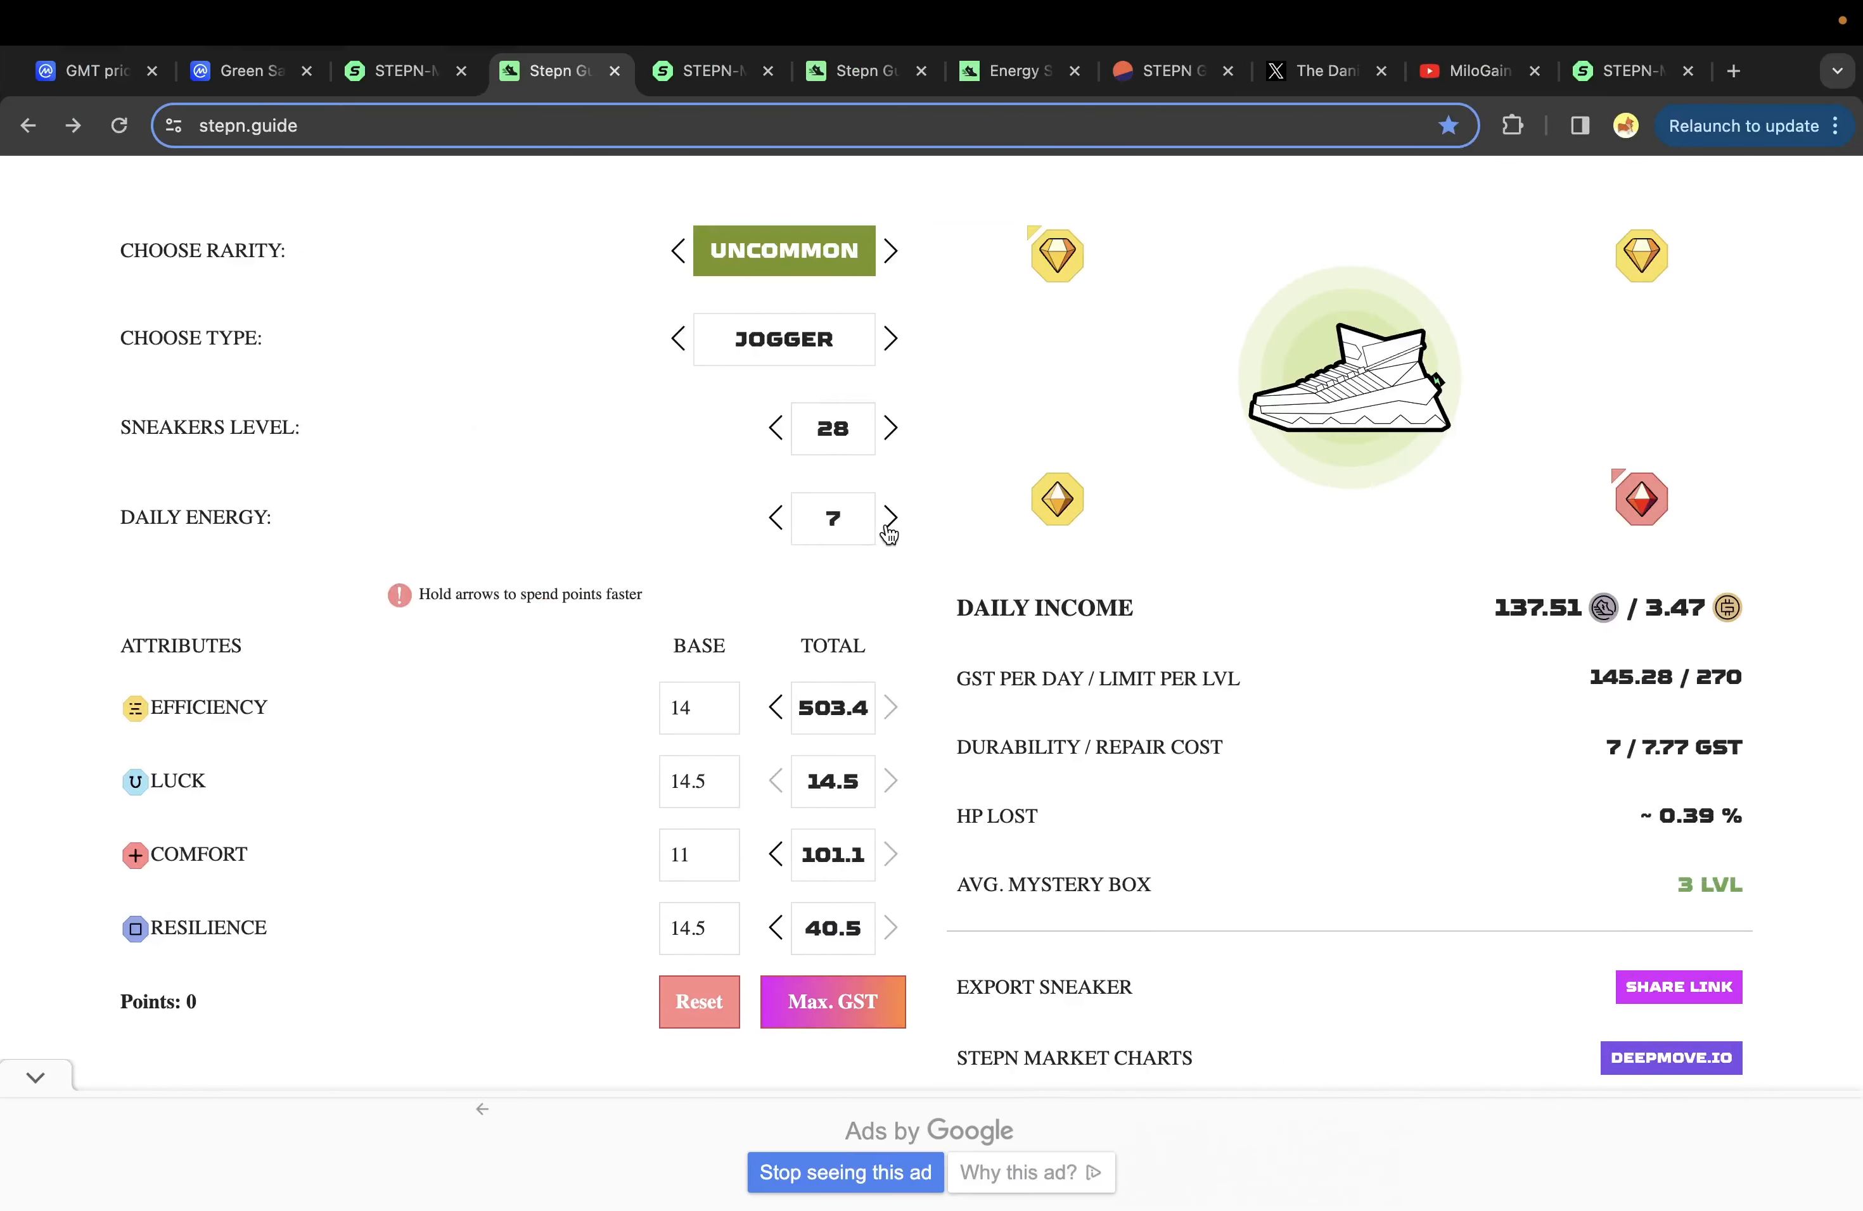
{"action": "left_click", "coordinate": [885, 530]}
{"action": "left_click", "coordinate": [885, 530]}
{"action": "left_click", "coordinate": [886, 530]}
{"action": "left_click", "coordinate": [886, 530]}
{"action": "left_click", "coordinate": [887, 531]}
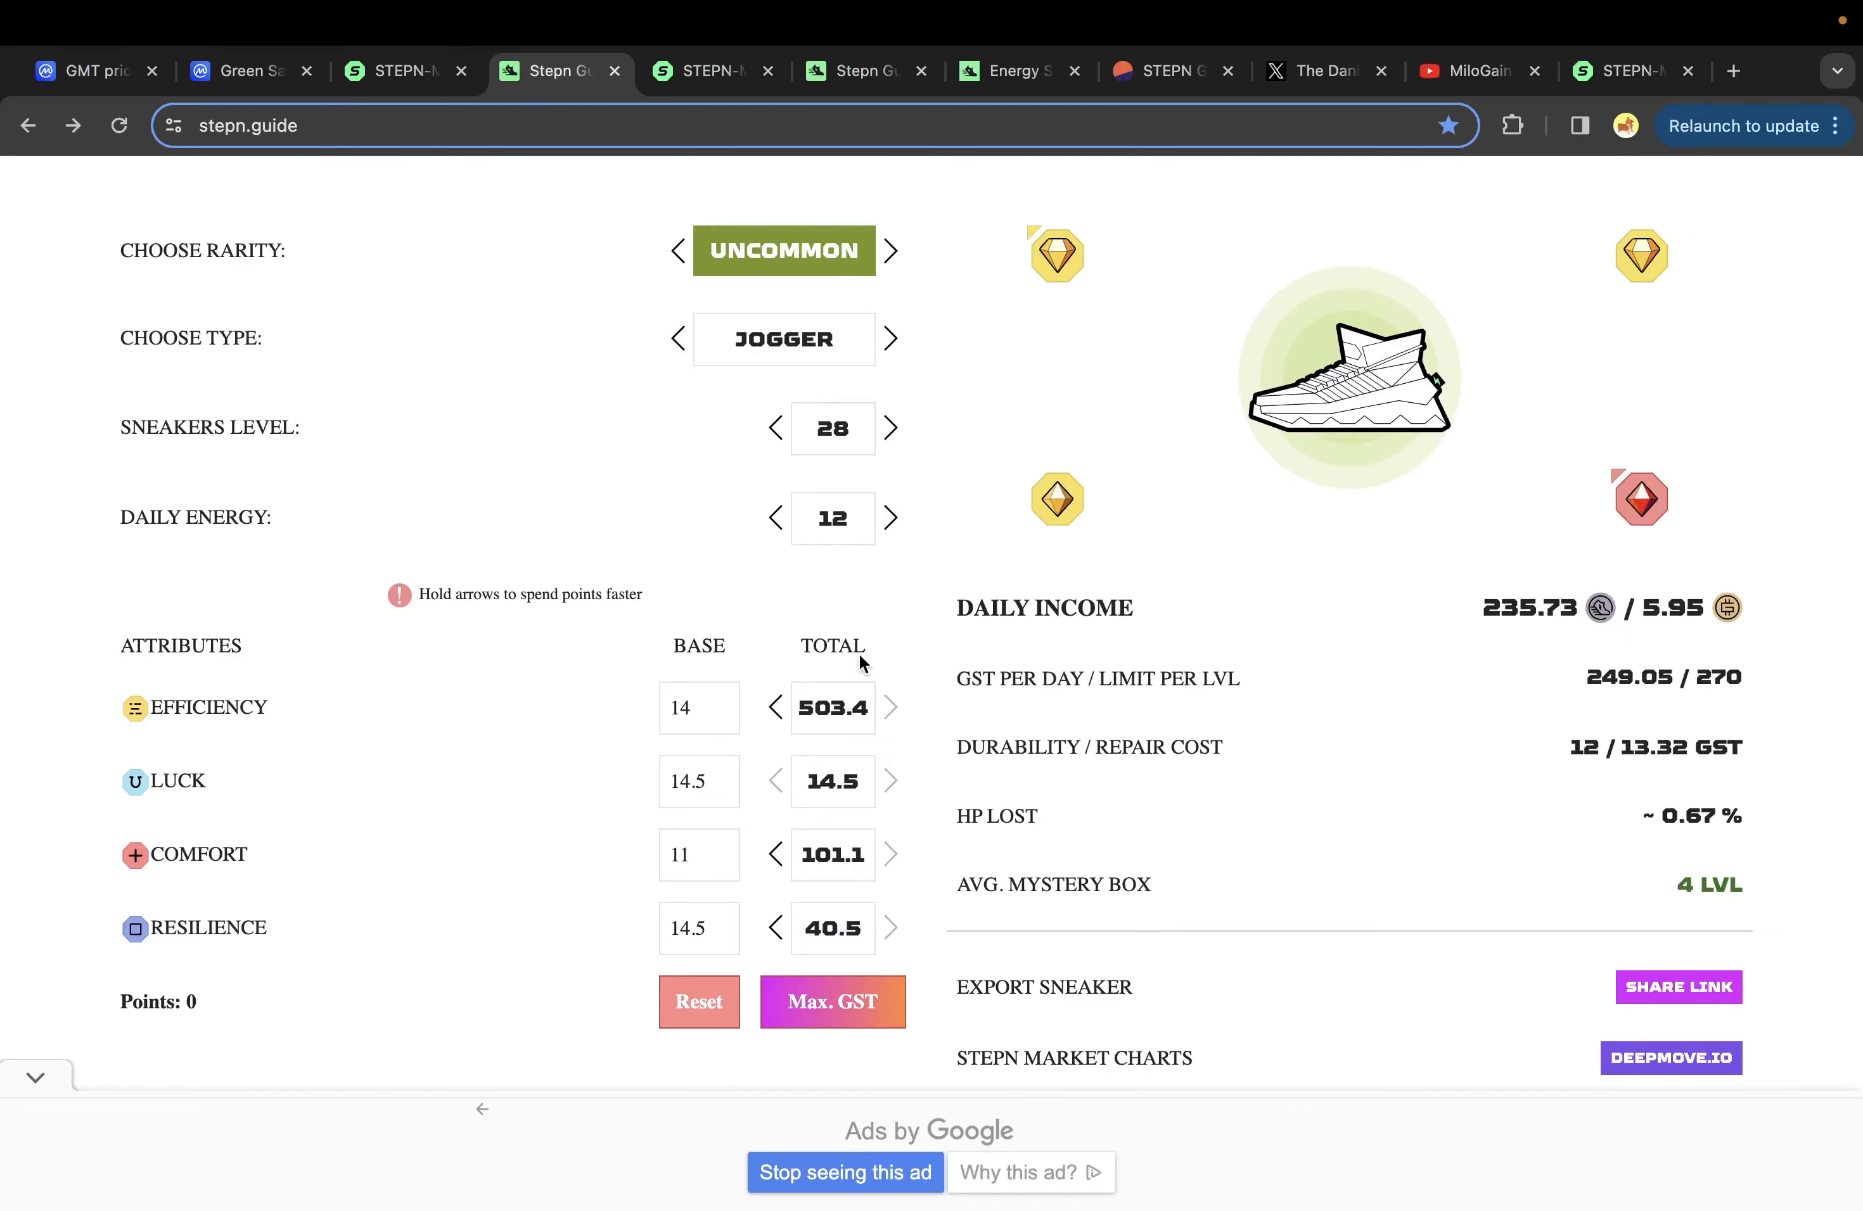
- Return to the Excel workbook and set the Per Day GST amount in L14 to 236, checking the calculator's daily income
{"action": "key", "text": "ctrl+Left"}
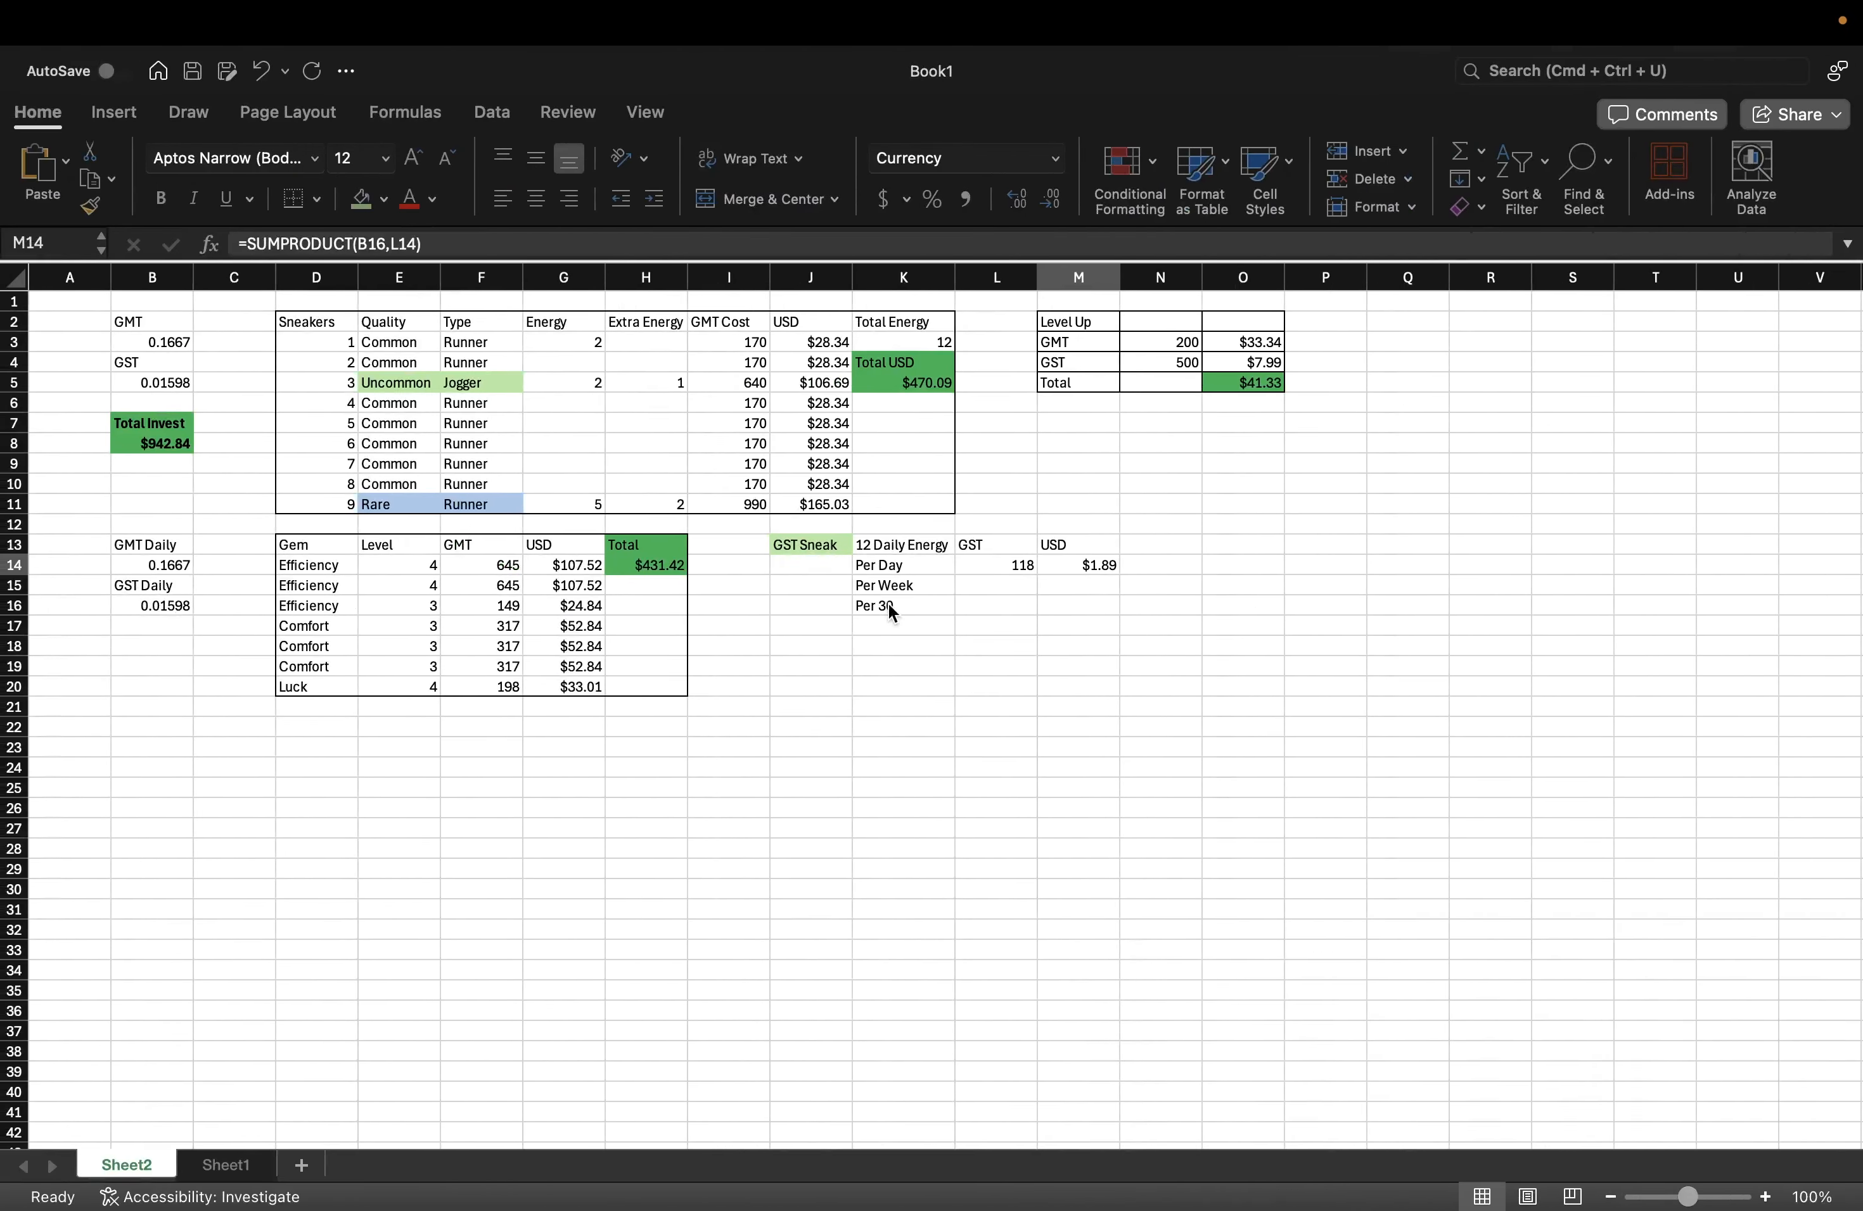
{"action": "key", "text": "ctrl+Right"}
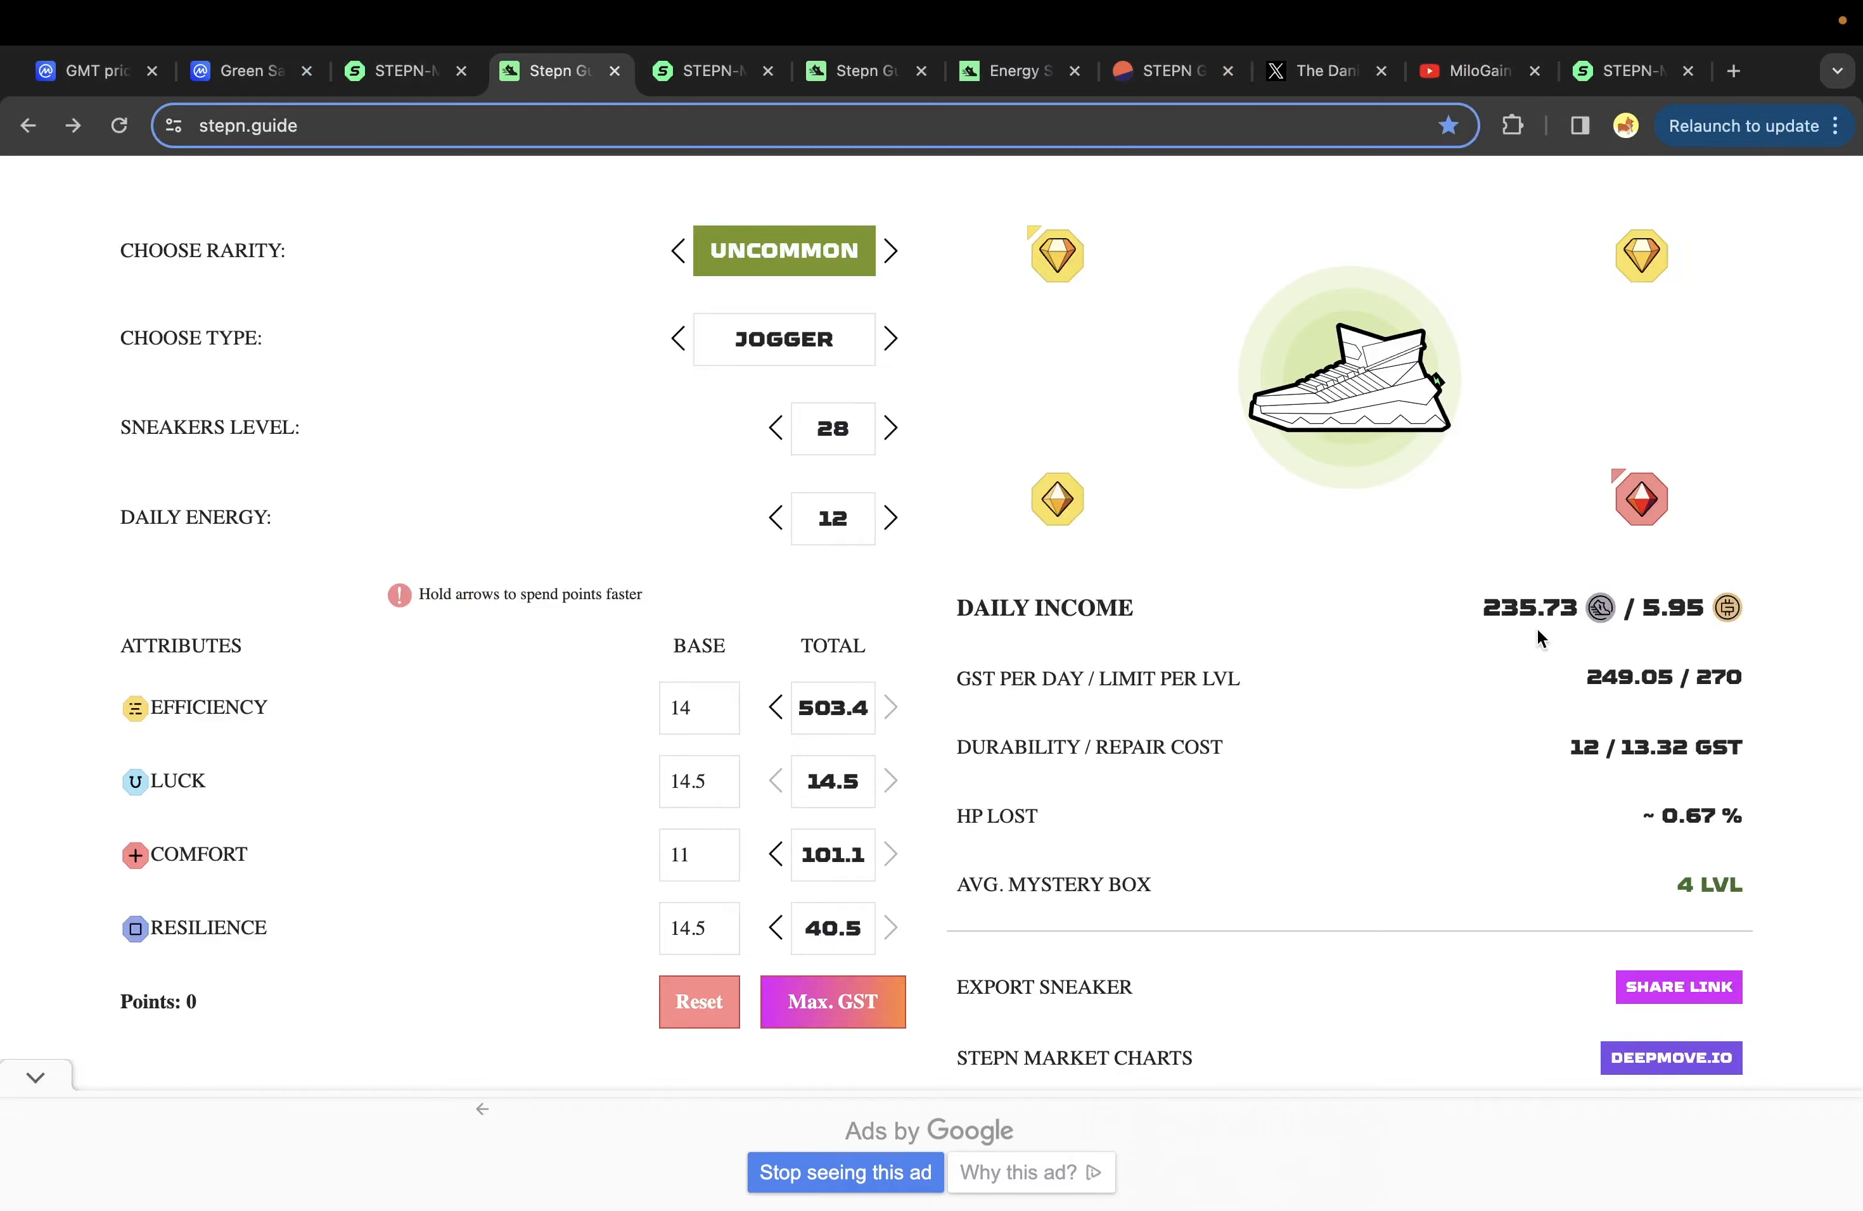
{"action": "key", "text": "ctrl+Left"}
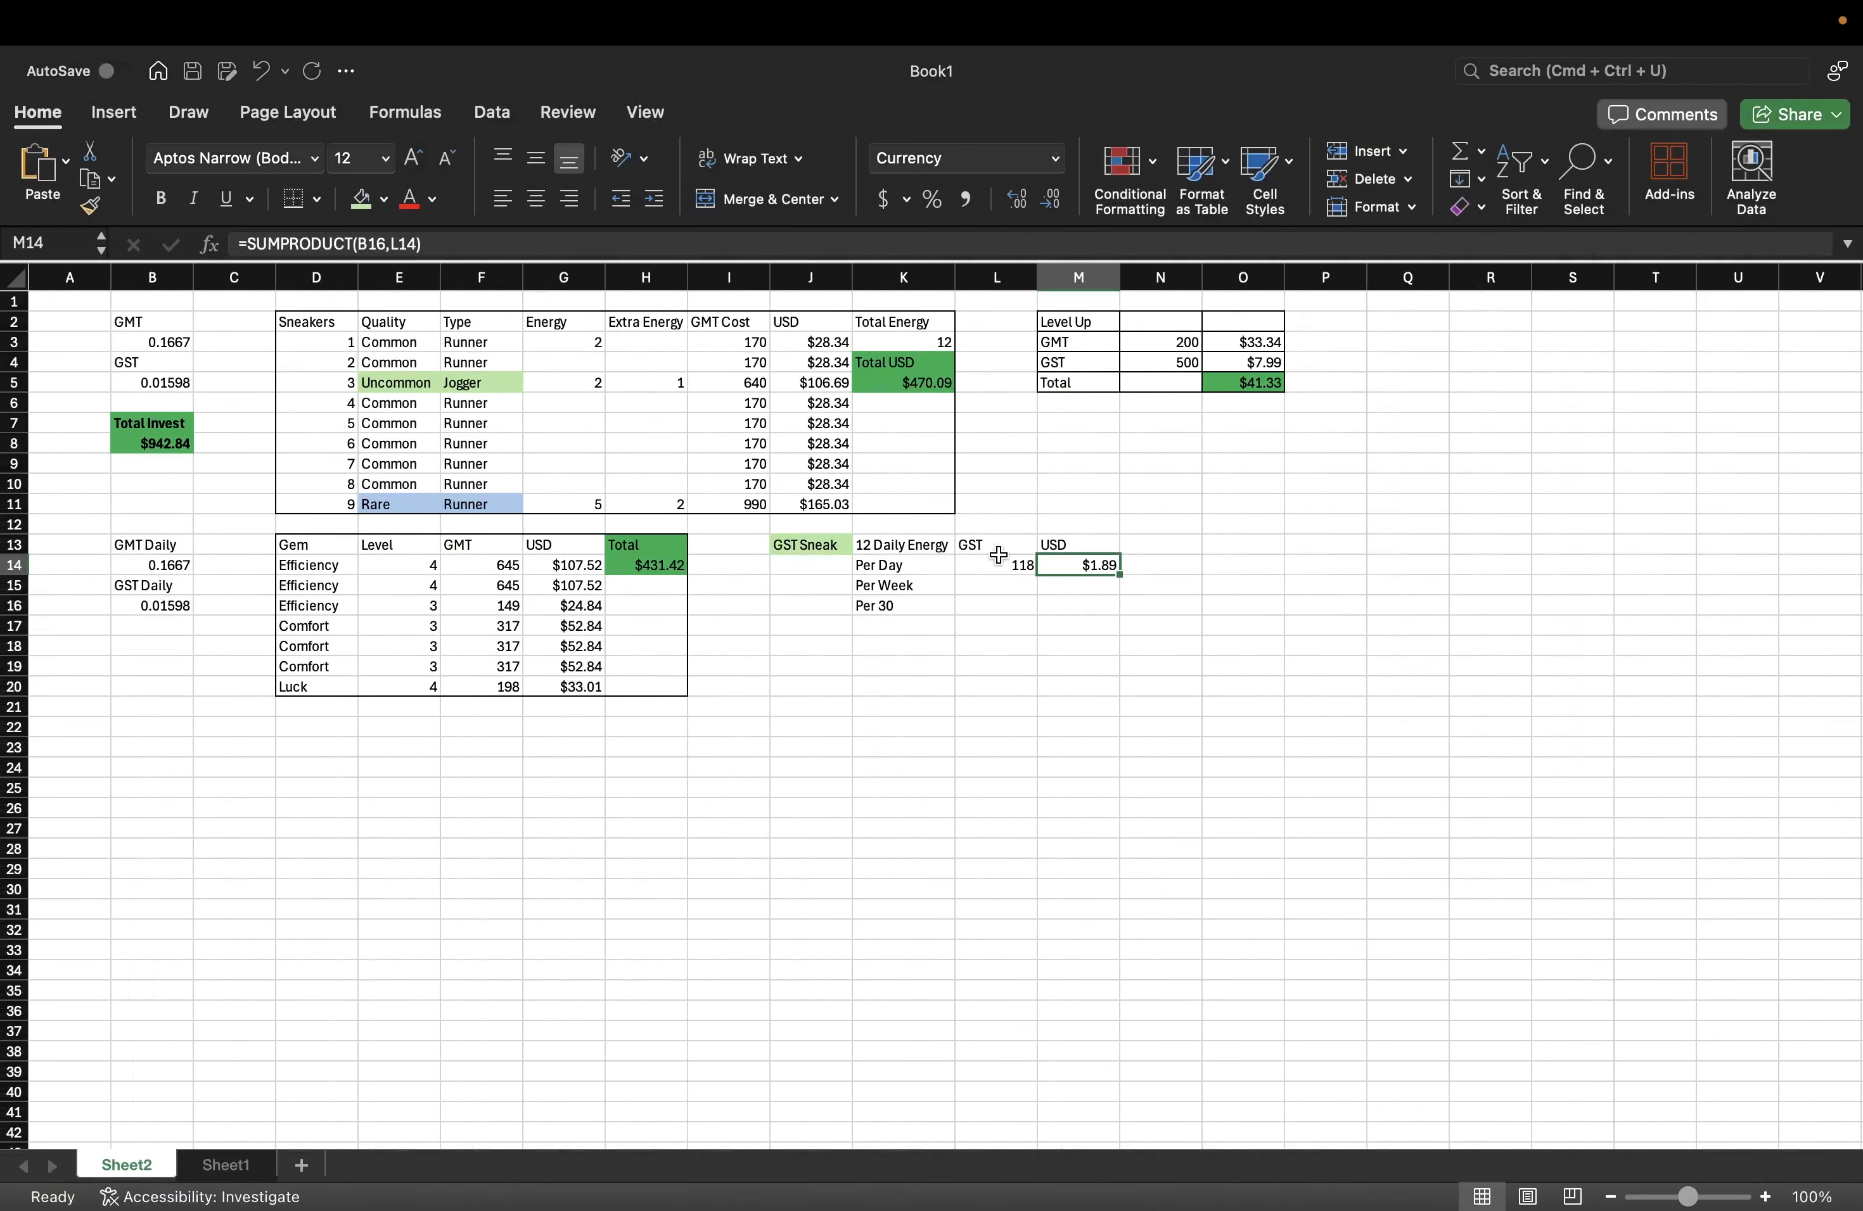
{"action": "left_click", "coordinate": [988, 572]}
{"action": "type", "text": "236"}
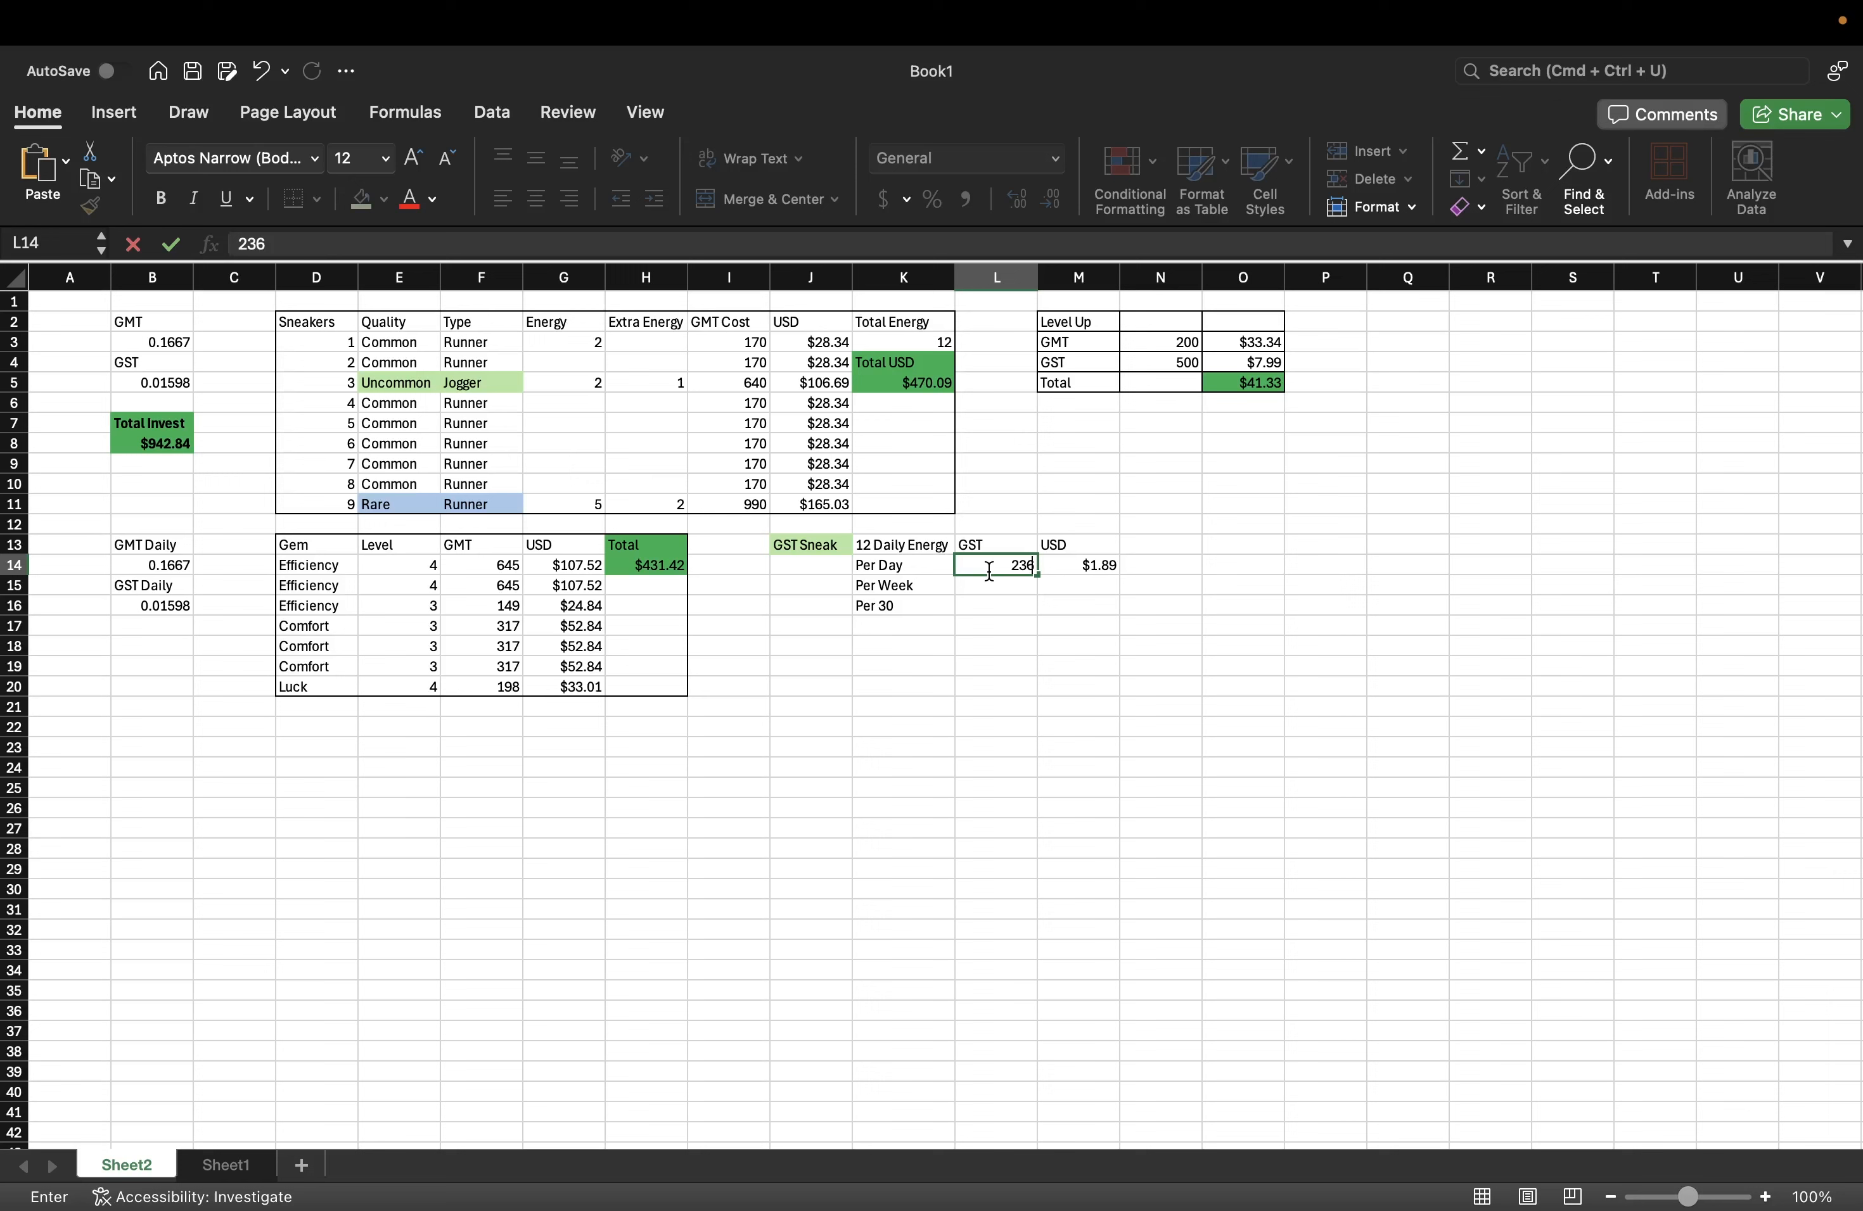
{"action": "key", "text": "Return"}
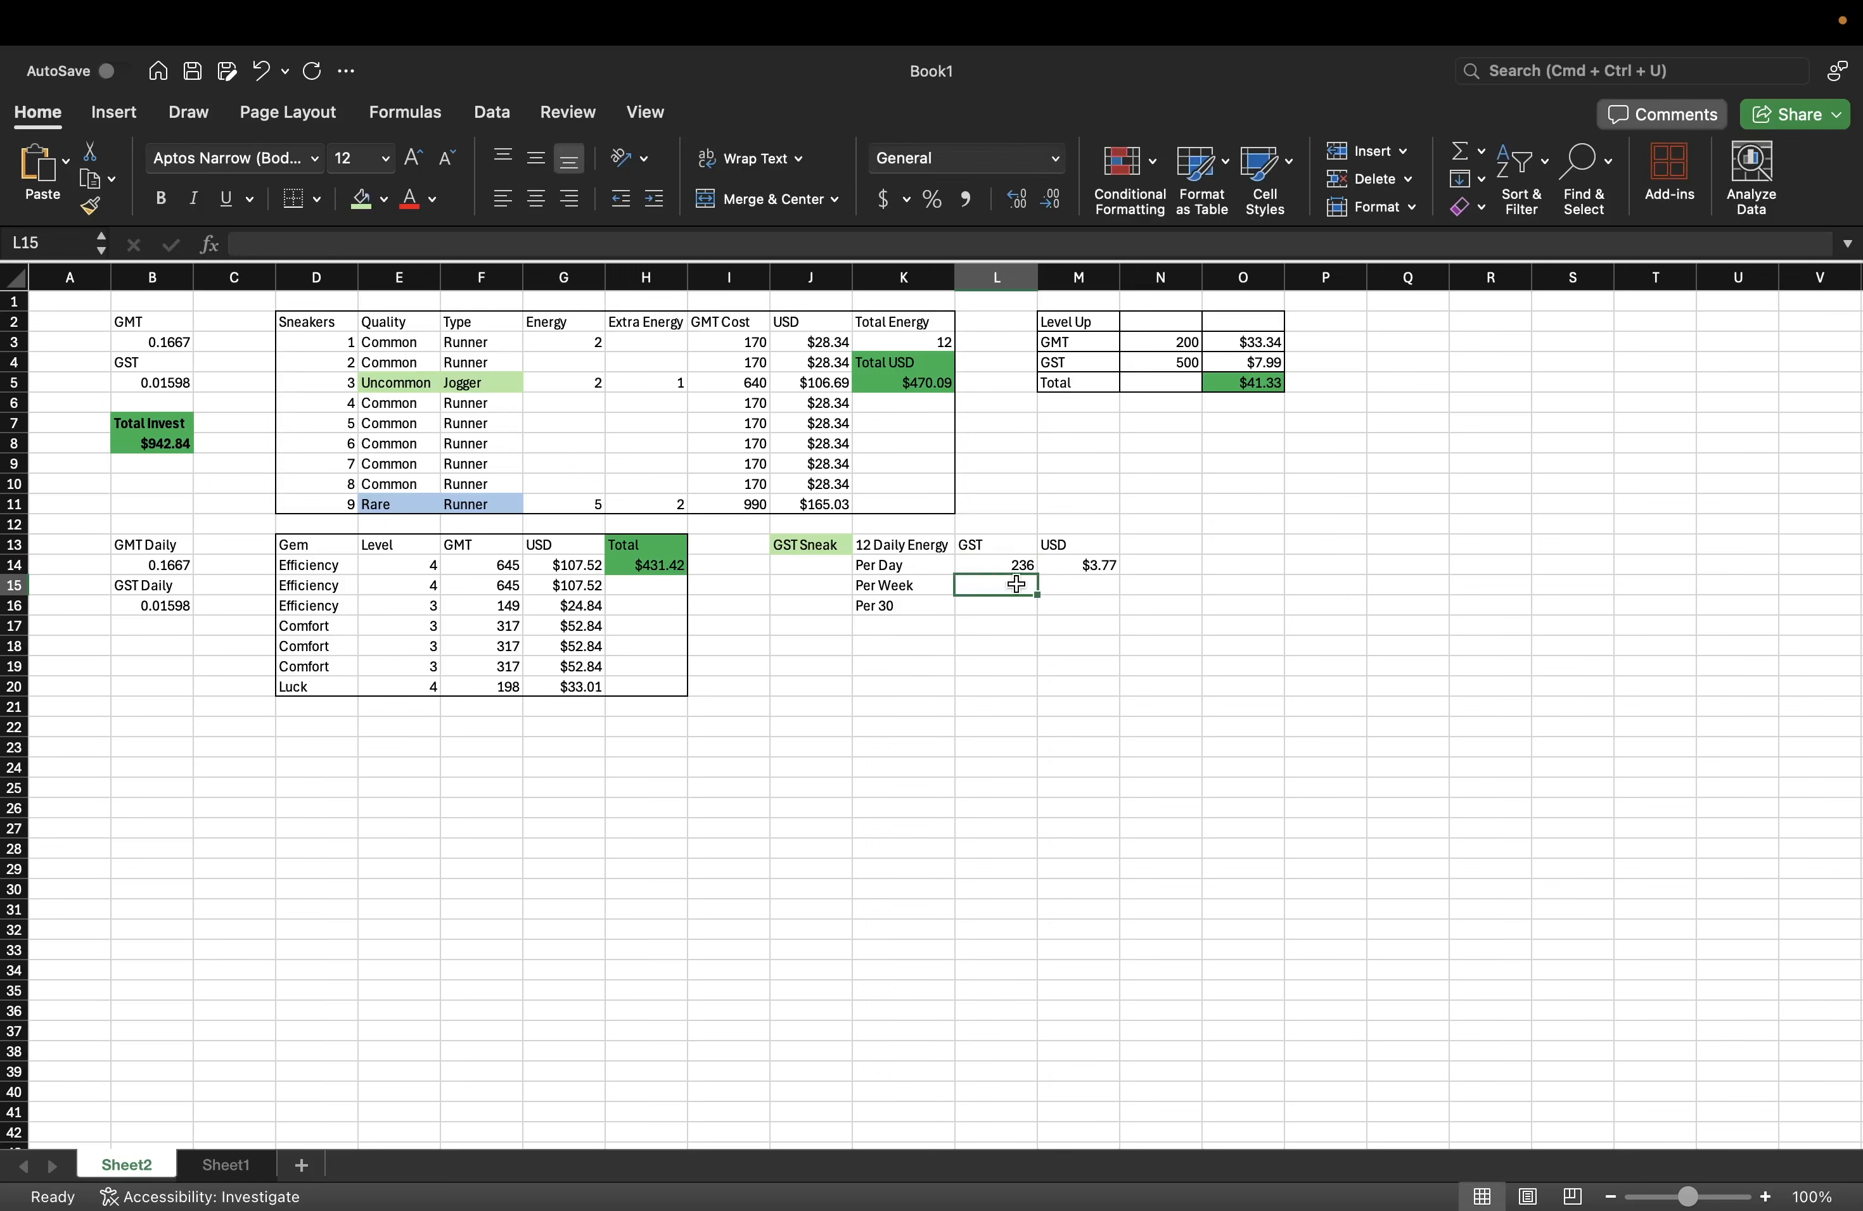
- Enter the formula =L14*7 in L15 to calculate the Per Week GST
{"action": "left_click", "coordinate": [1086, 590]}
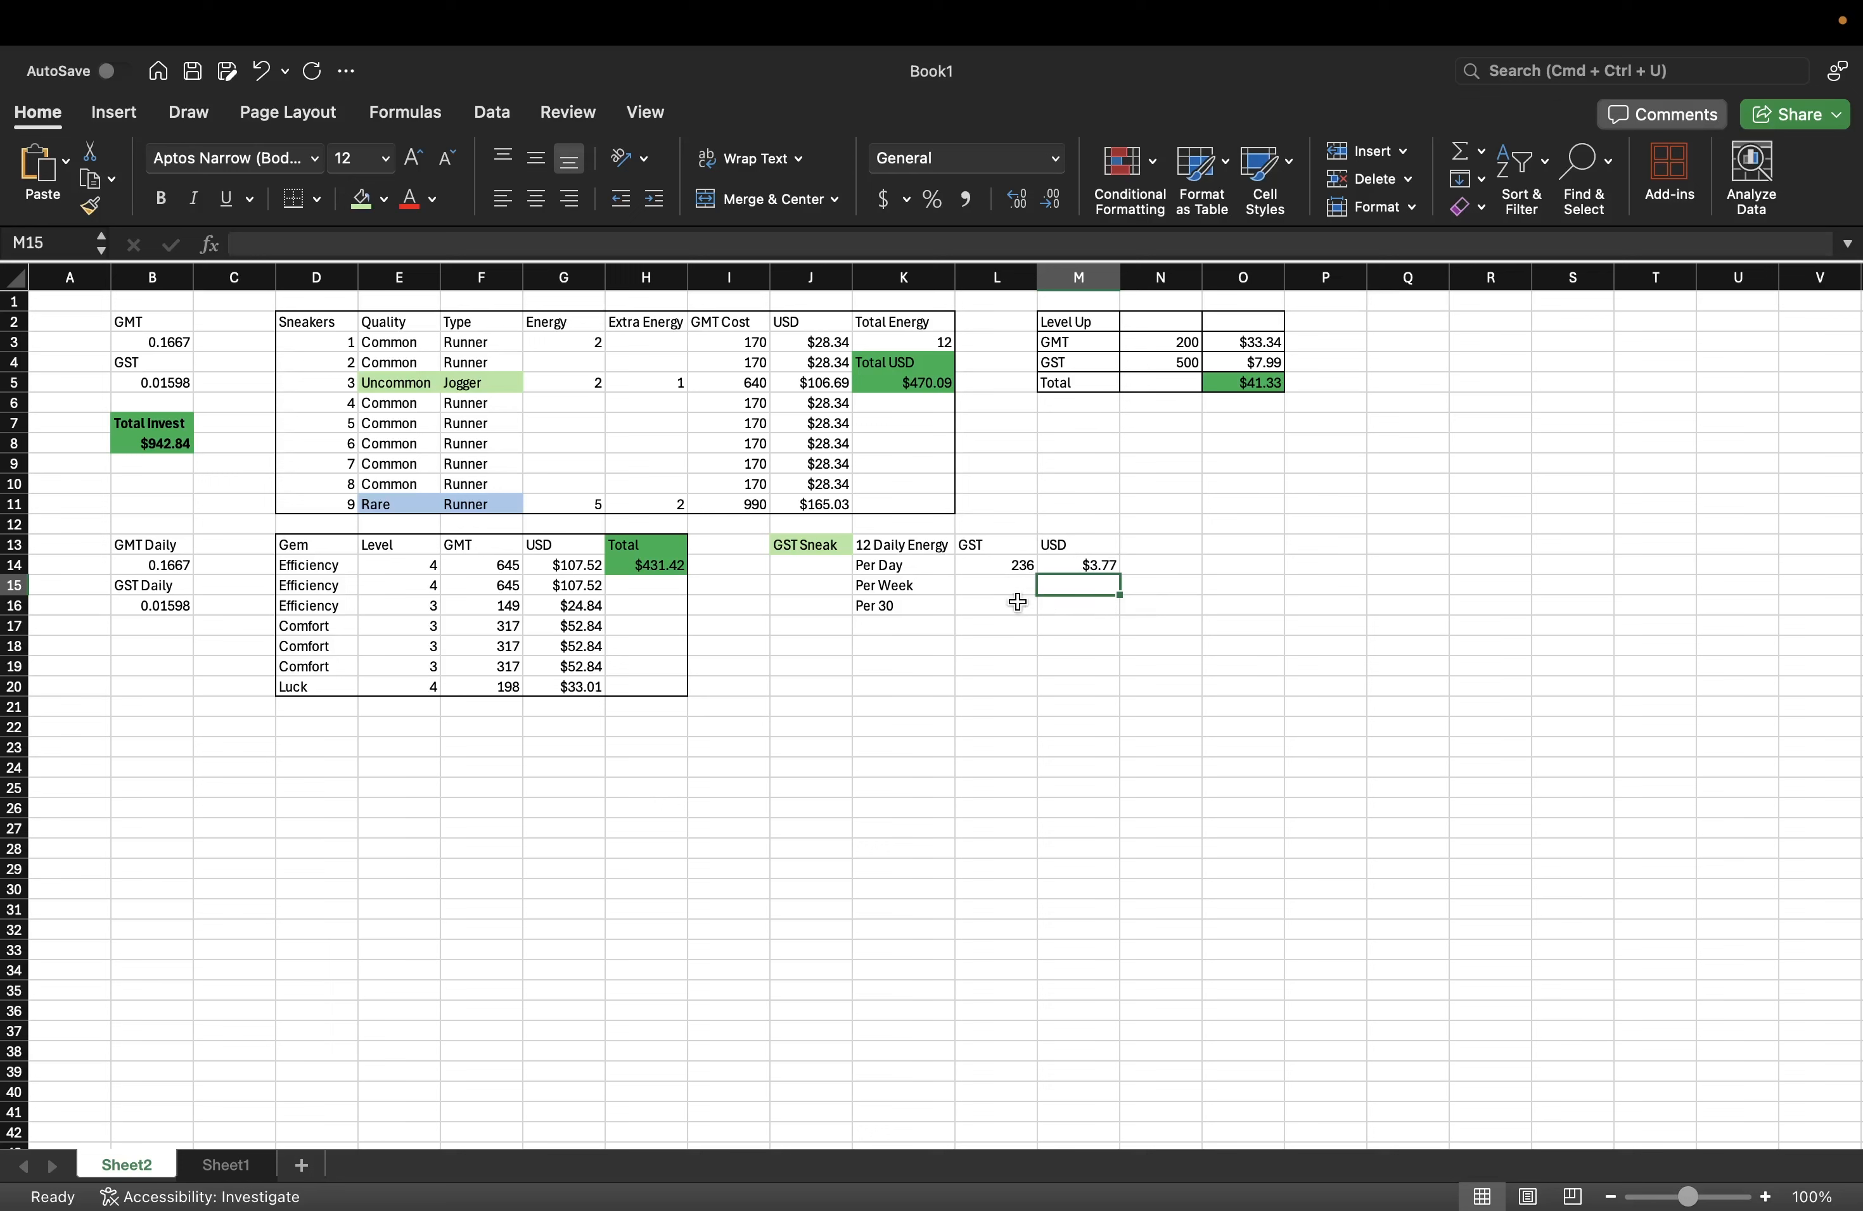
{"action": "left_click", "coordinate": [985, 589]}
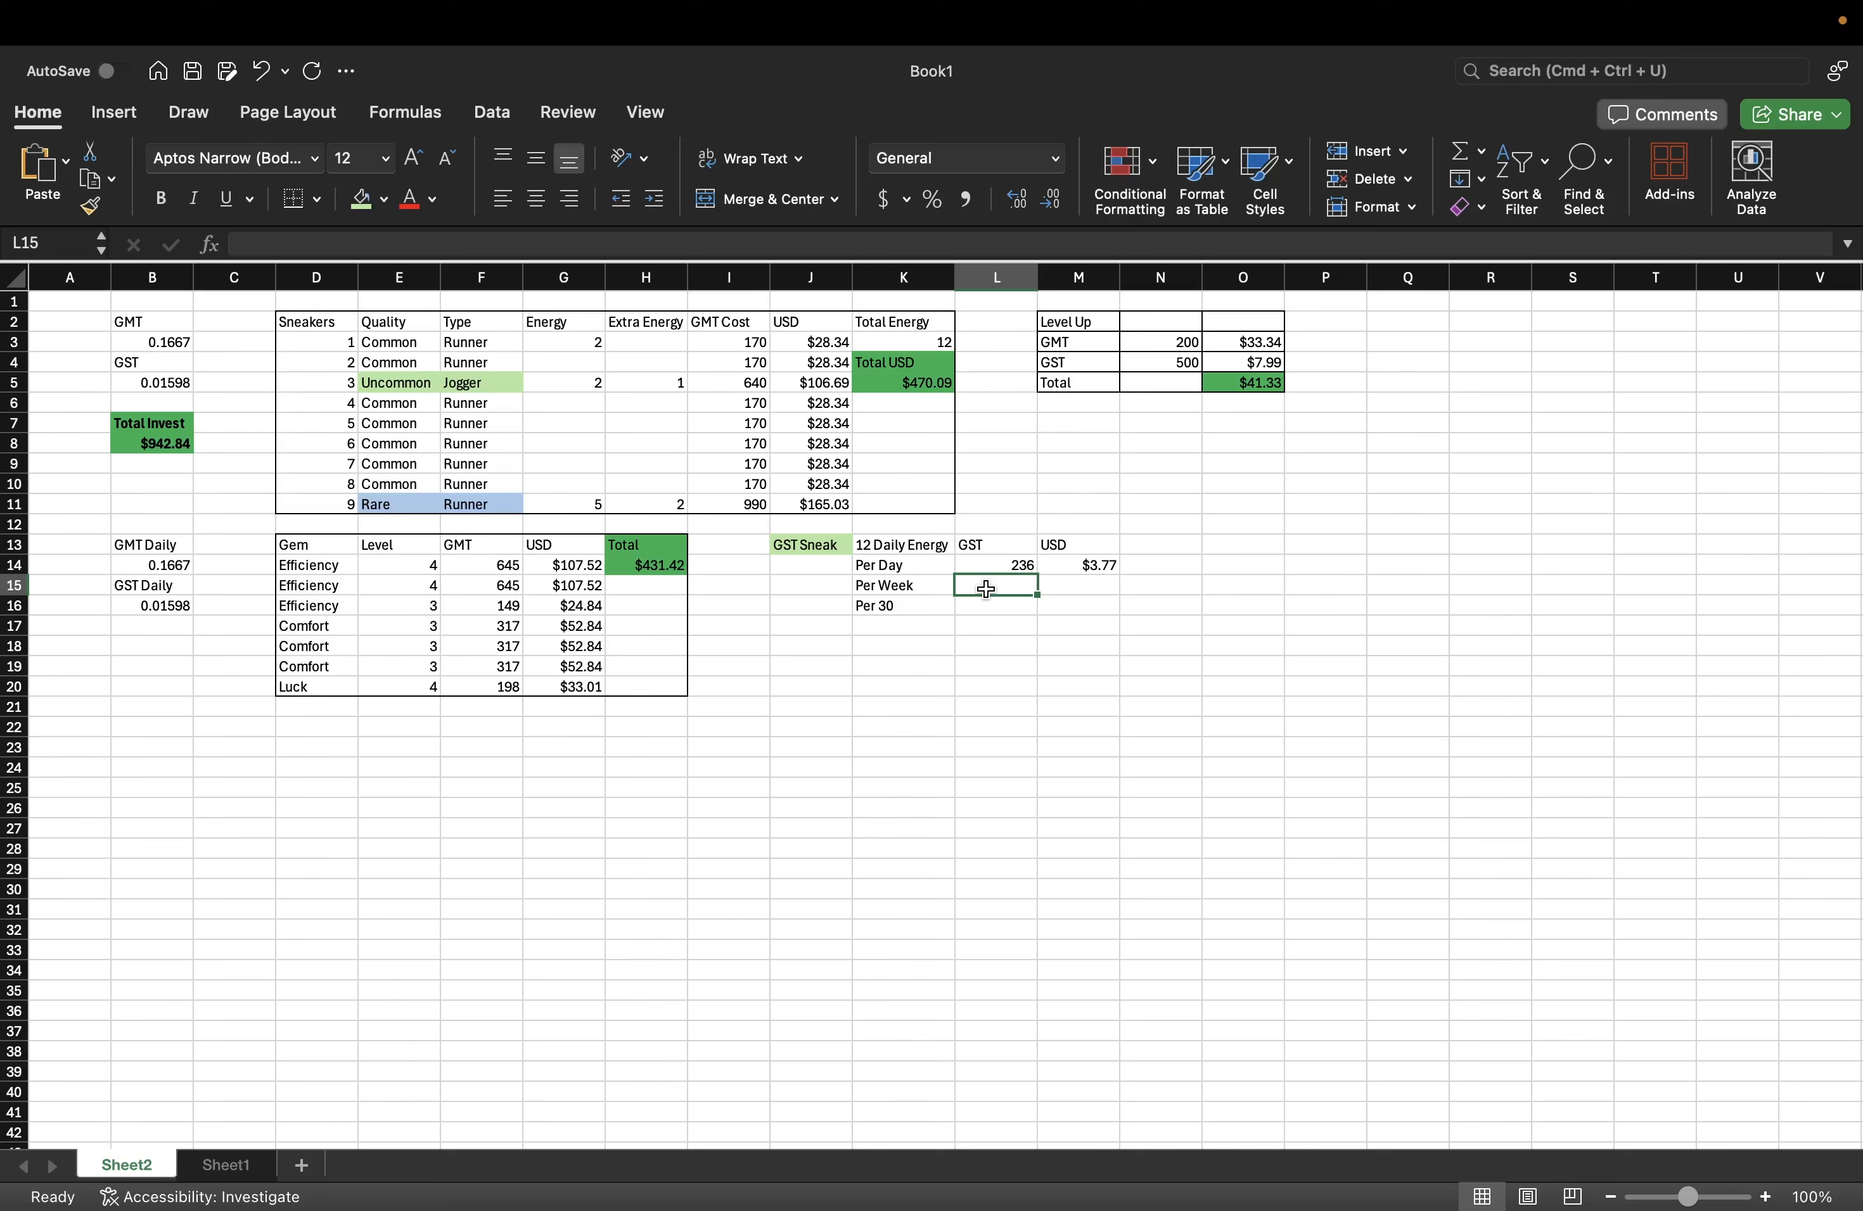
{"action": "type", "text": "="}
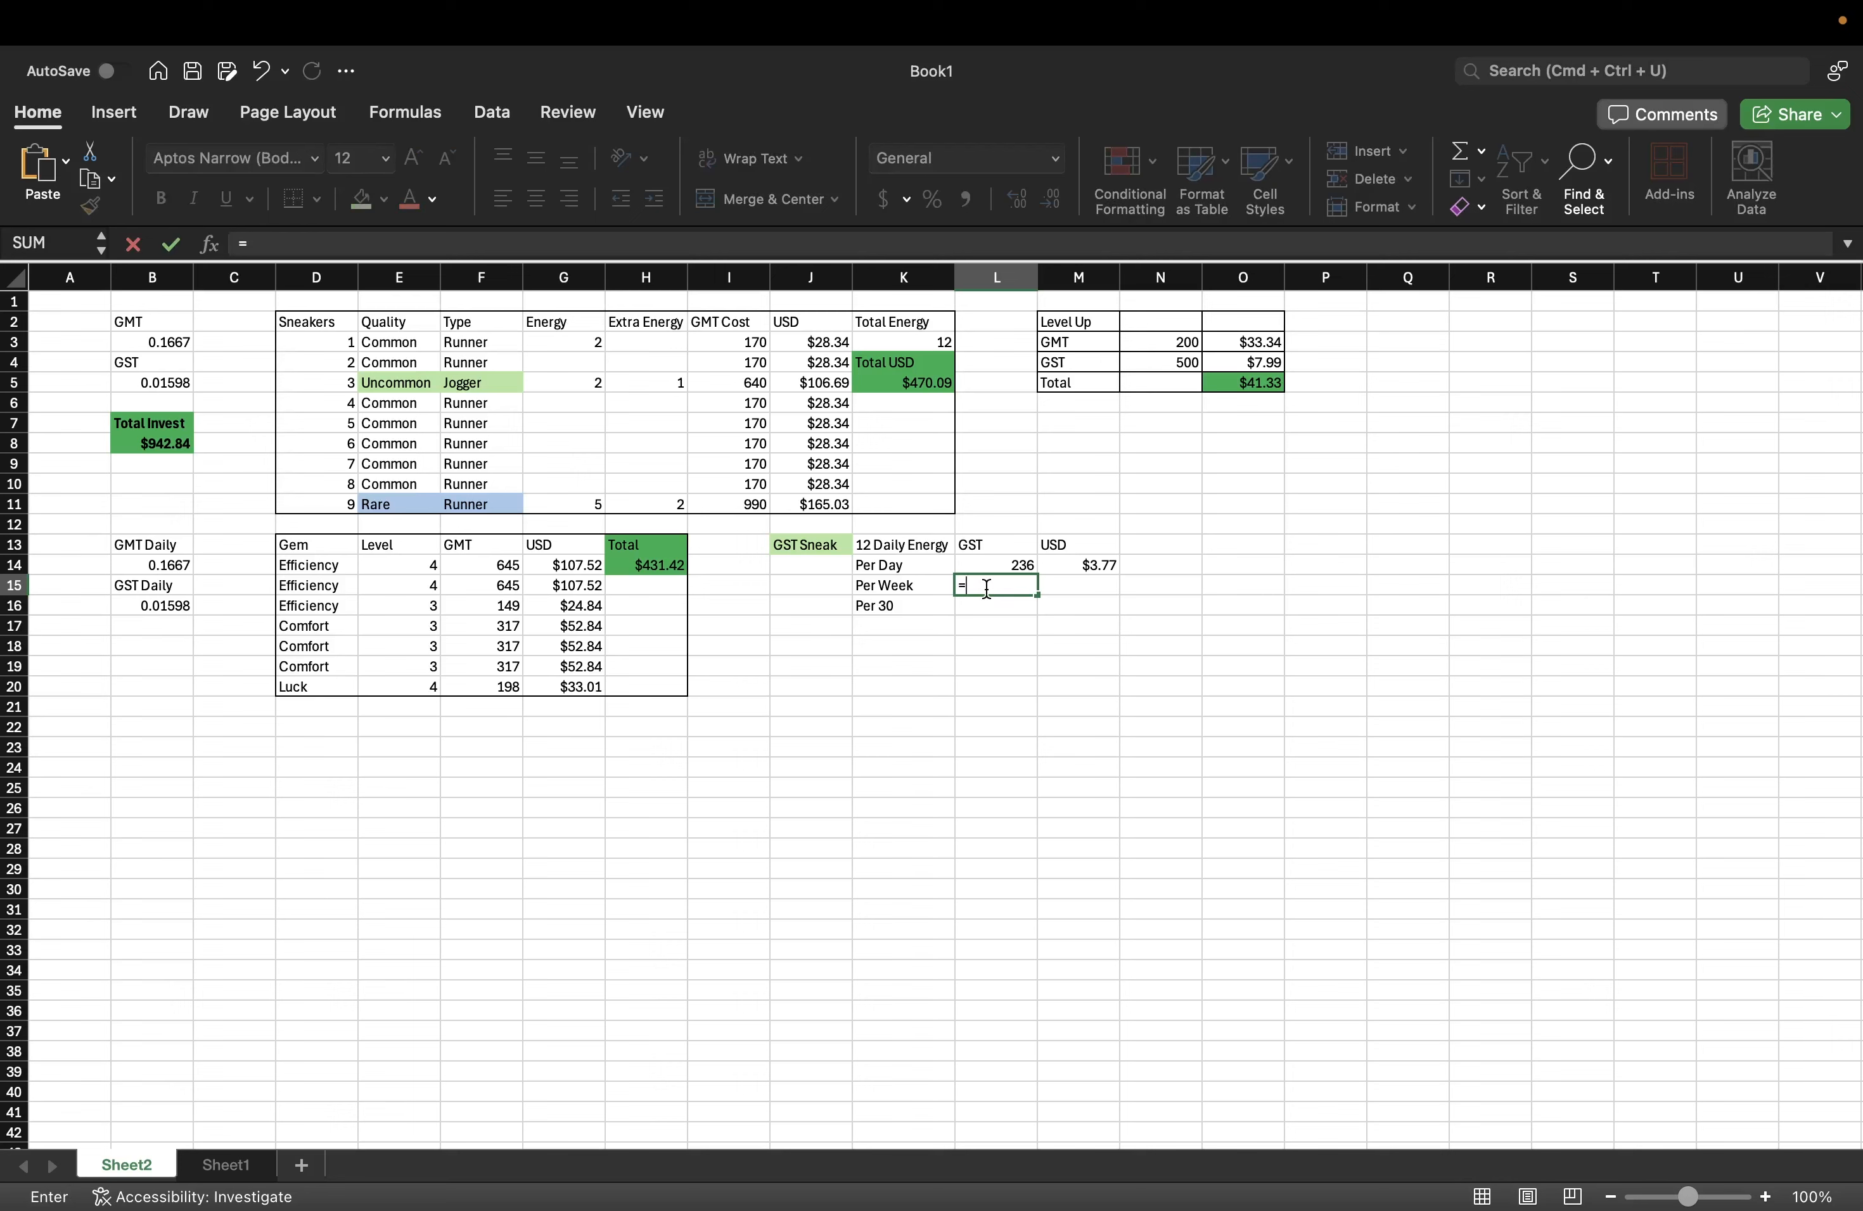
{"action": "left_click_drag", "start_coordinate": [991, 596], "coordinate": [1021, 564]}
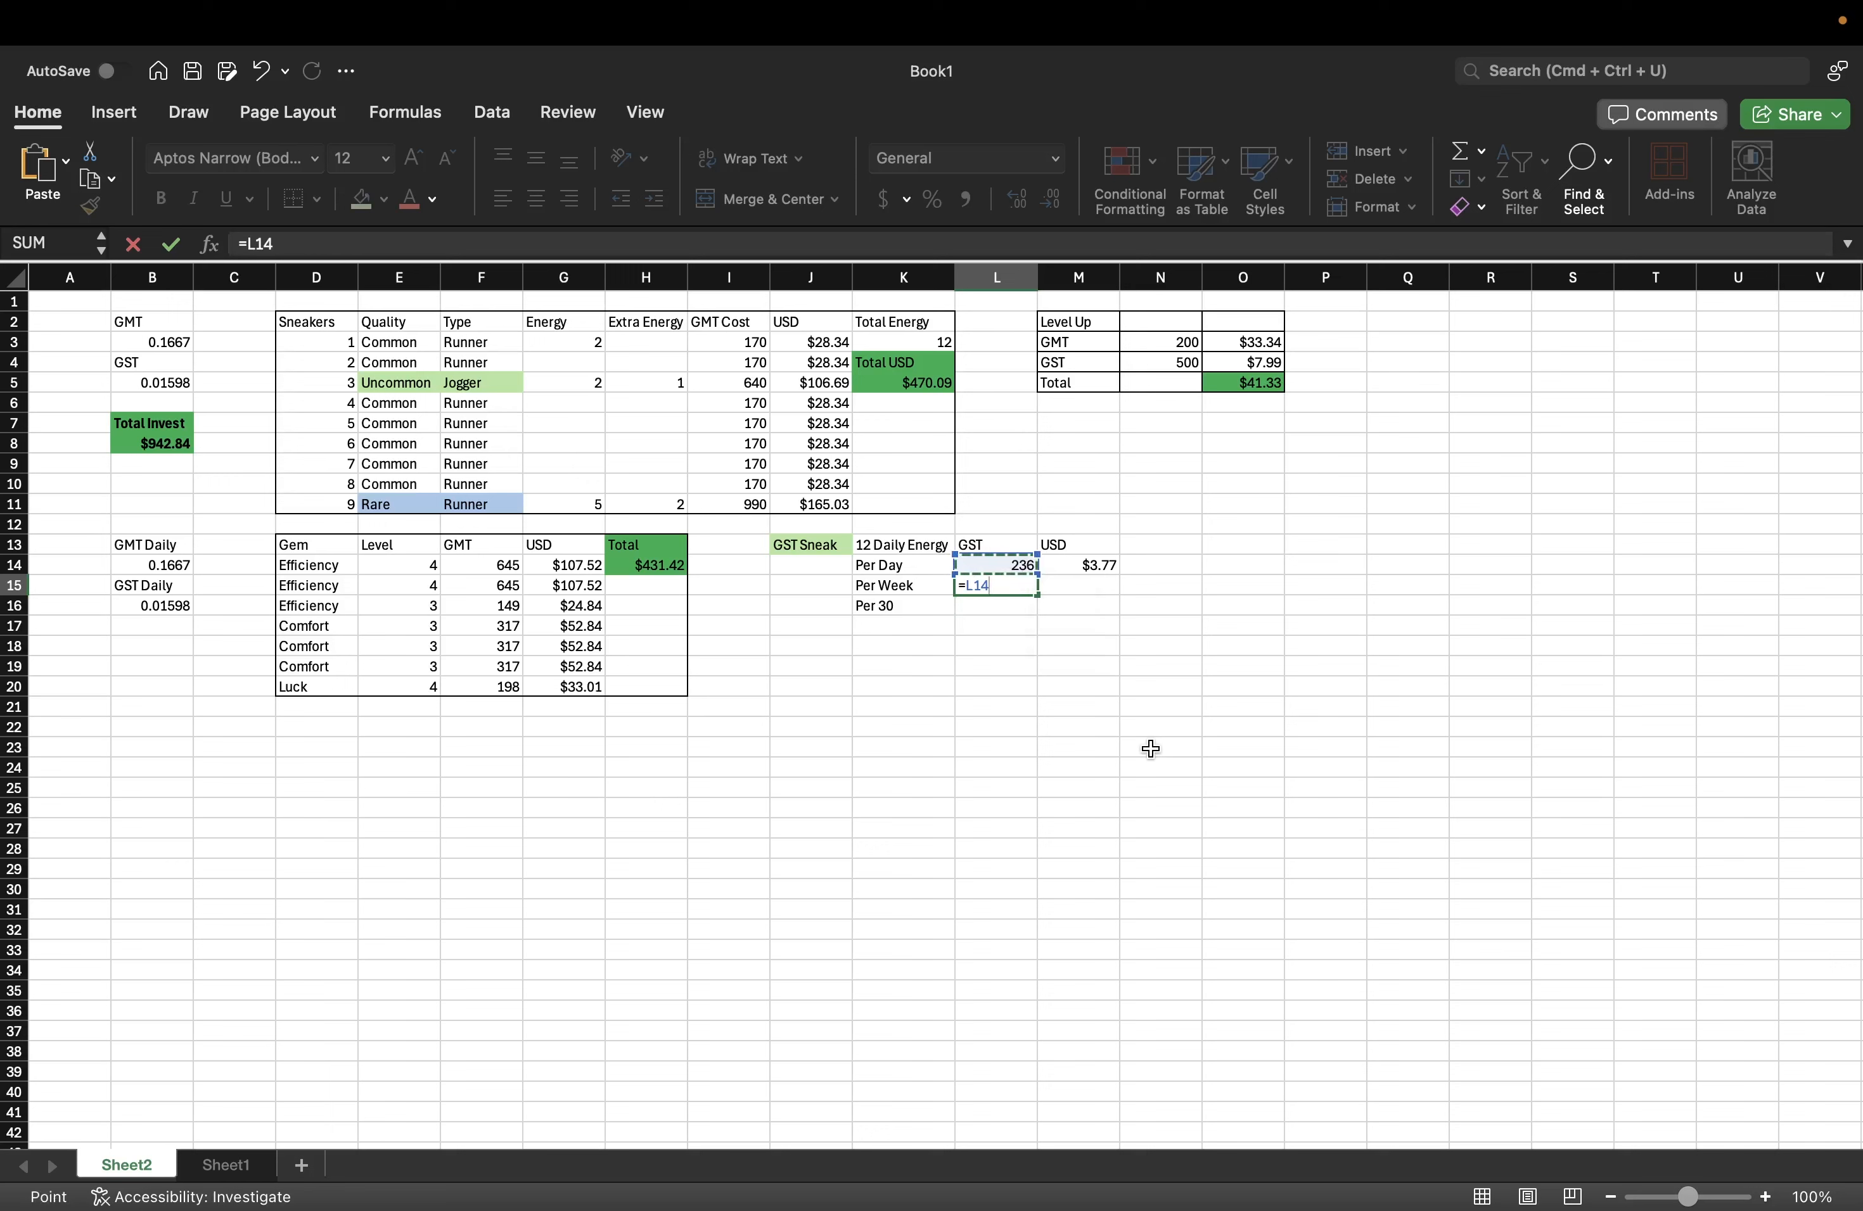
{"action": "type", "text": "*"}
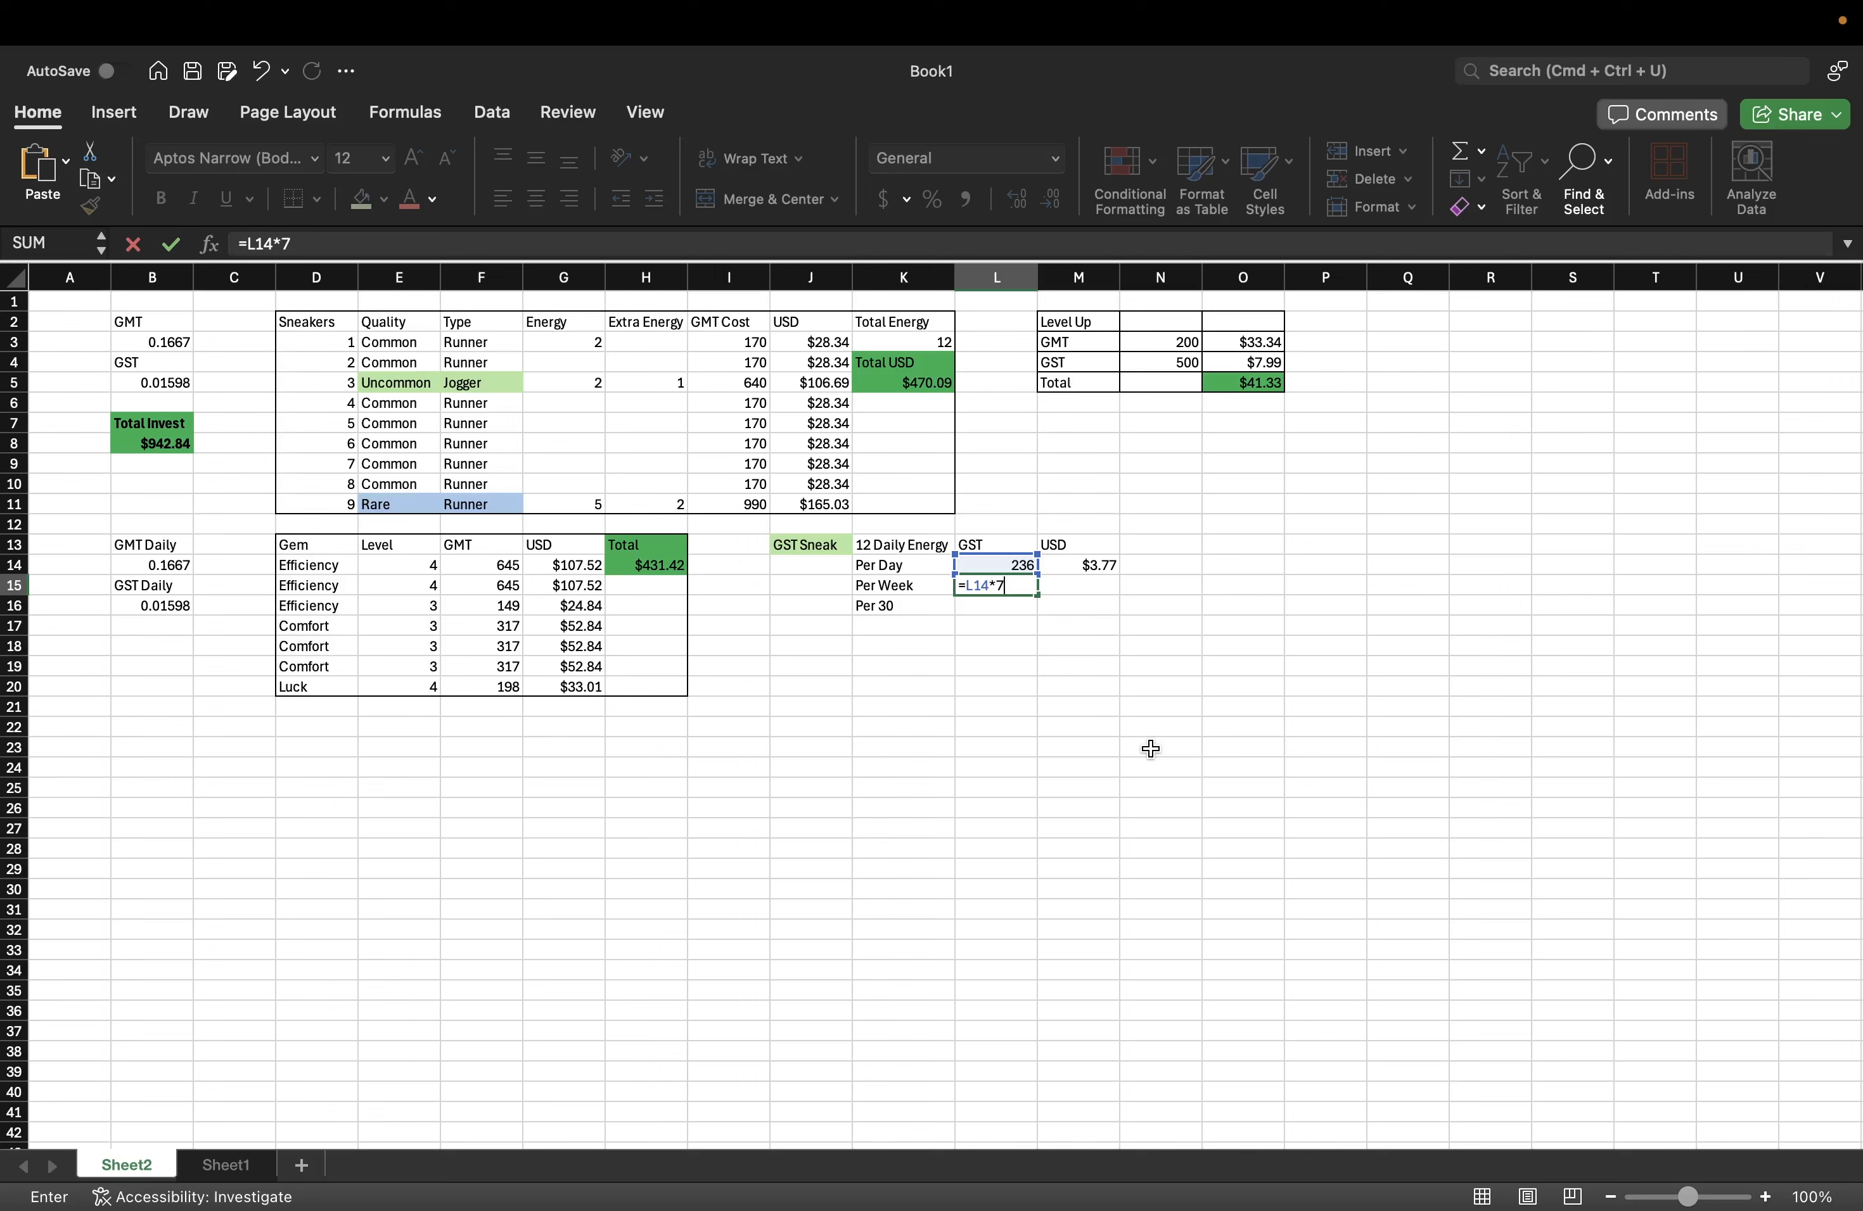
{"action": "key", "text": "Return"}
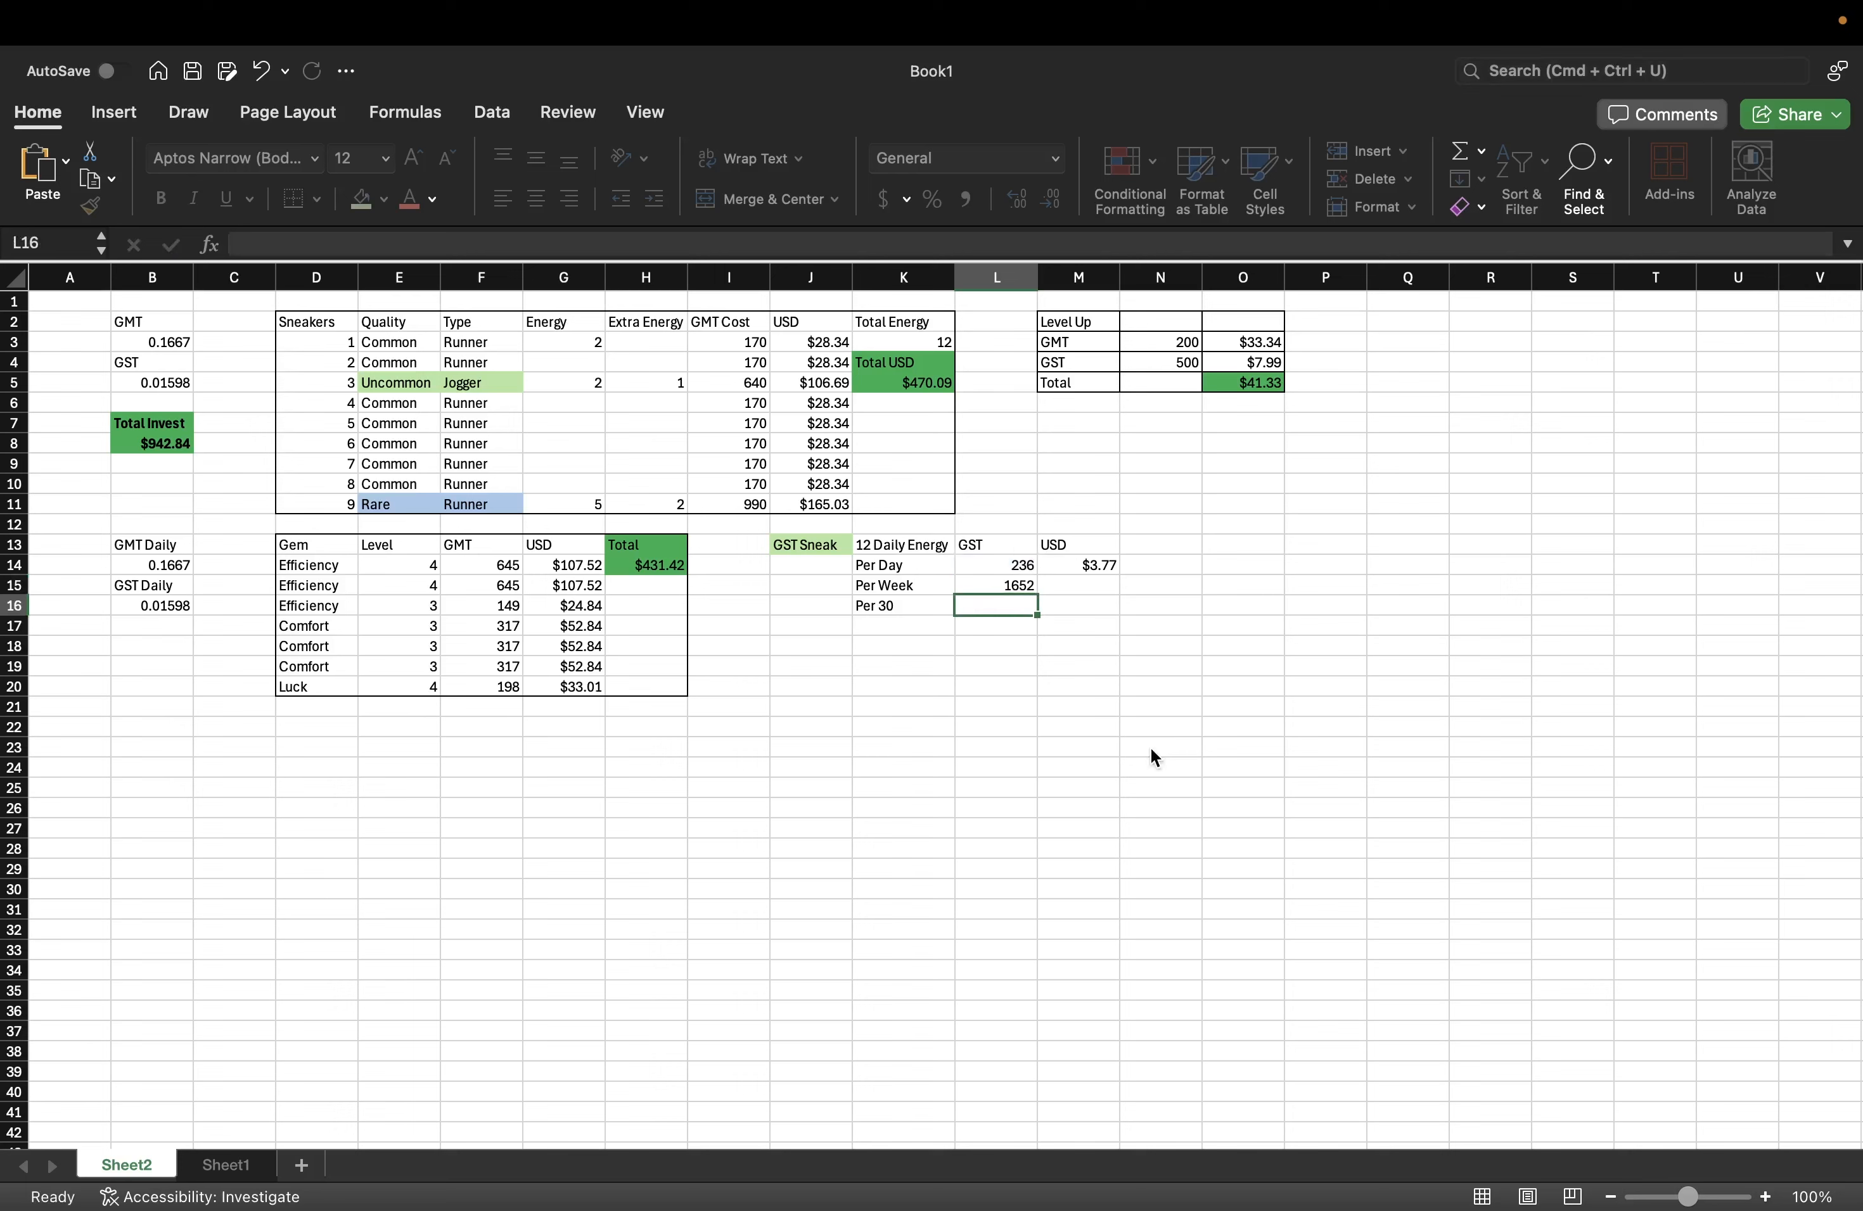
- Calculate the Per Week USD in M15 with the formula =M14*7
{"action": "left_click", "coordinate": [1023, 588]}
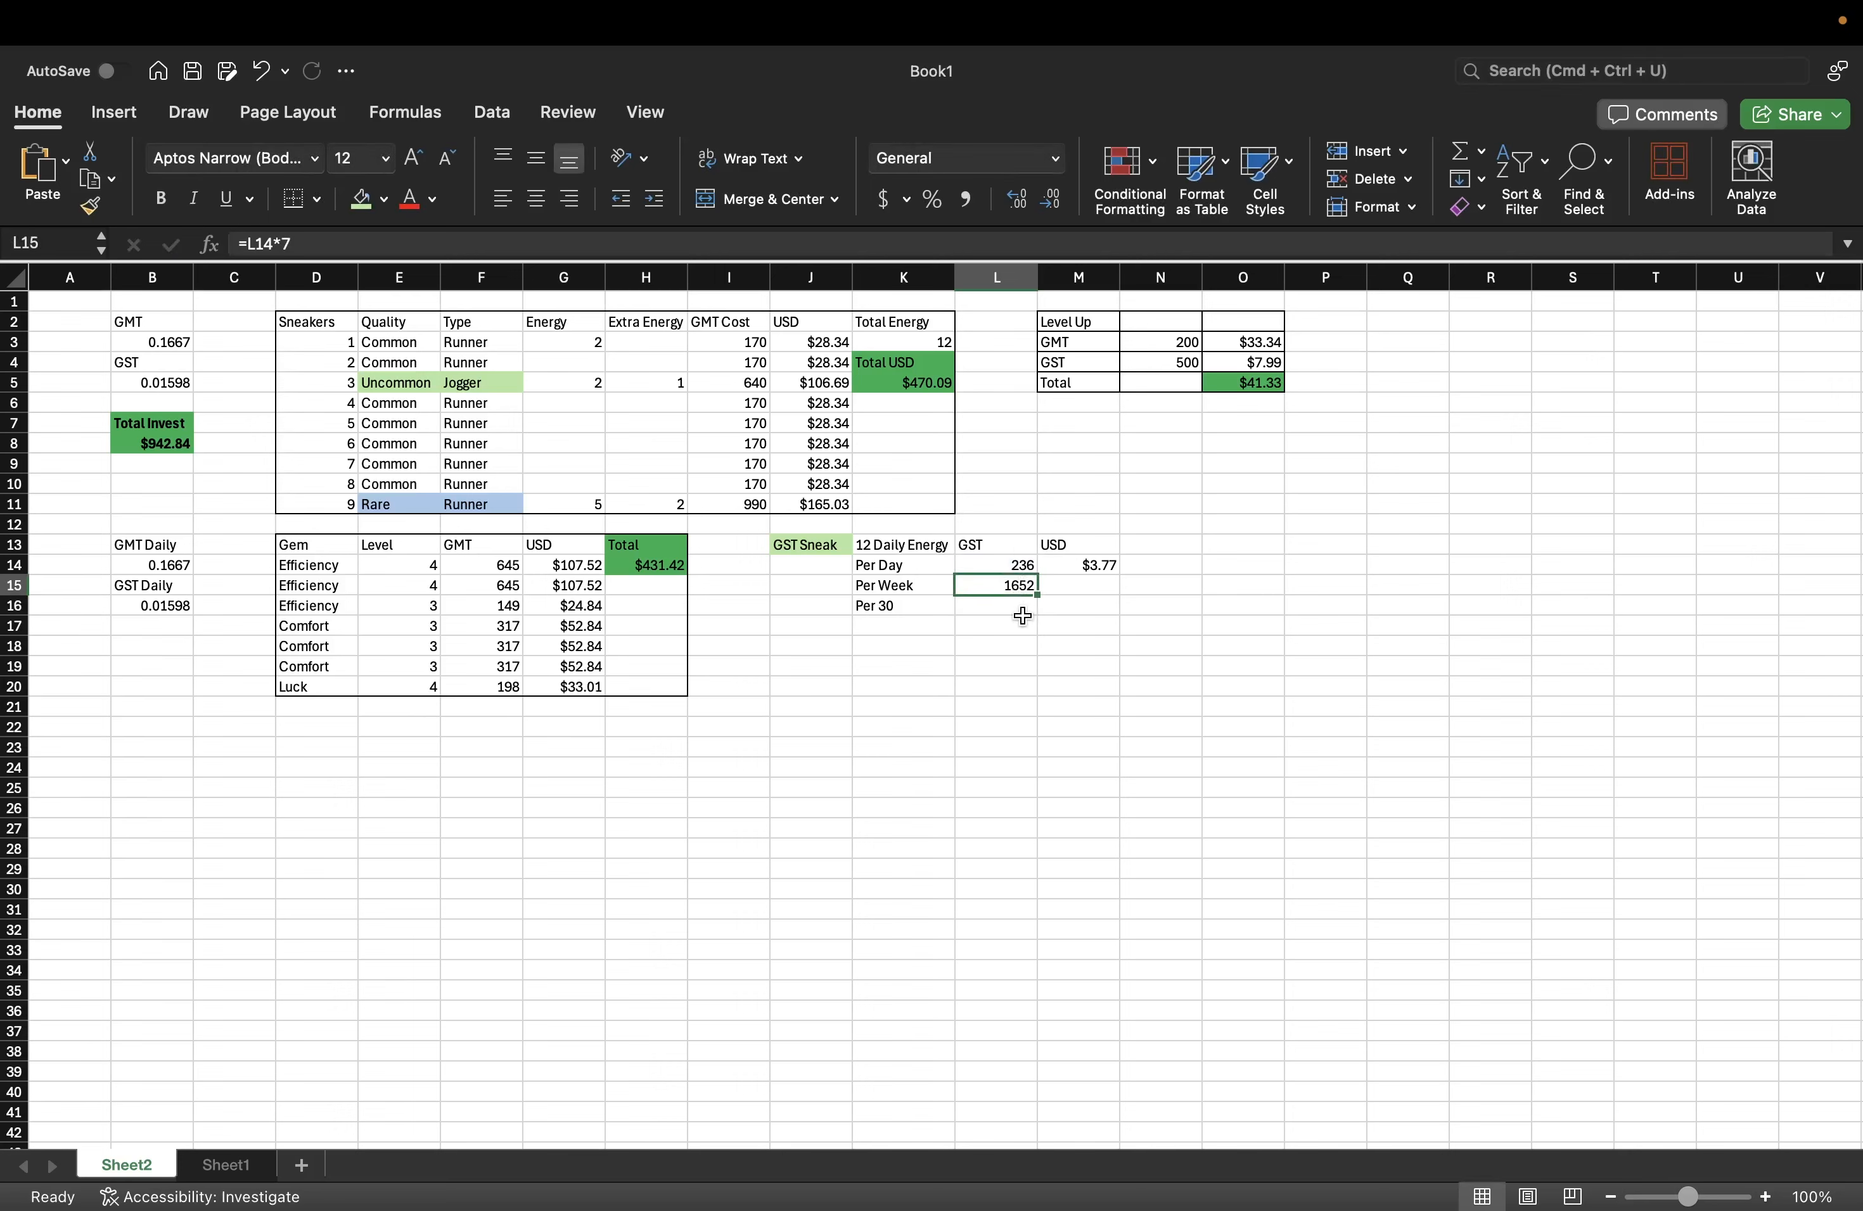
{"action": "left_click", "coordinate": [1091, 590]}
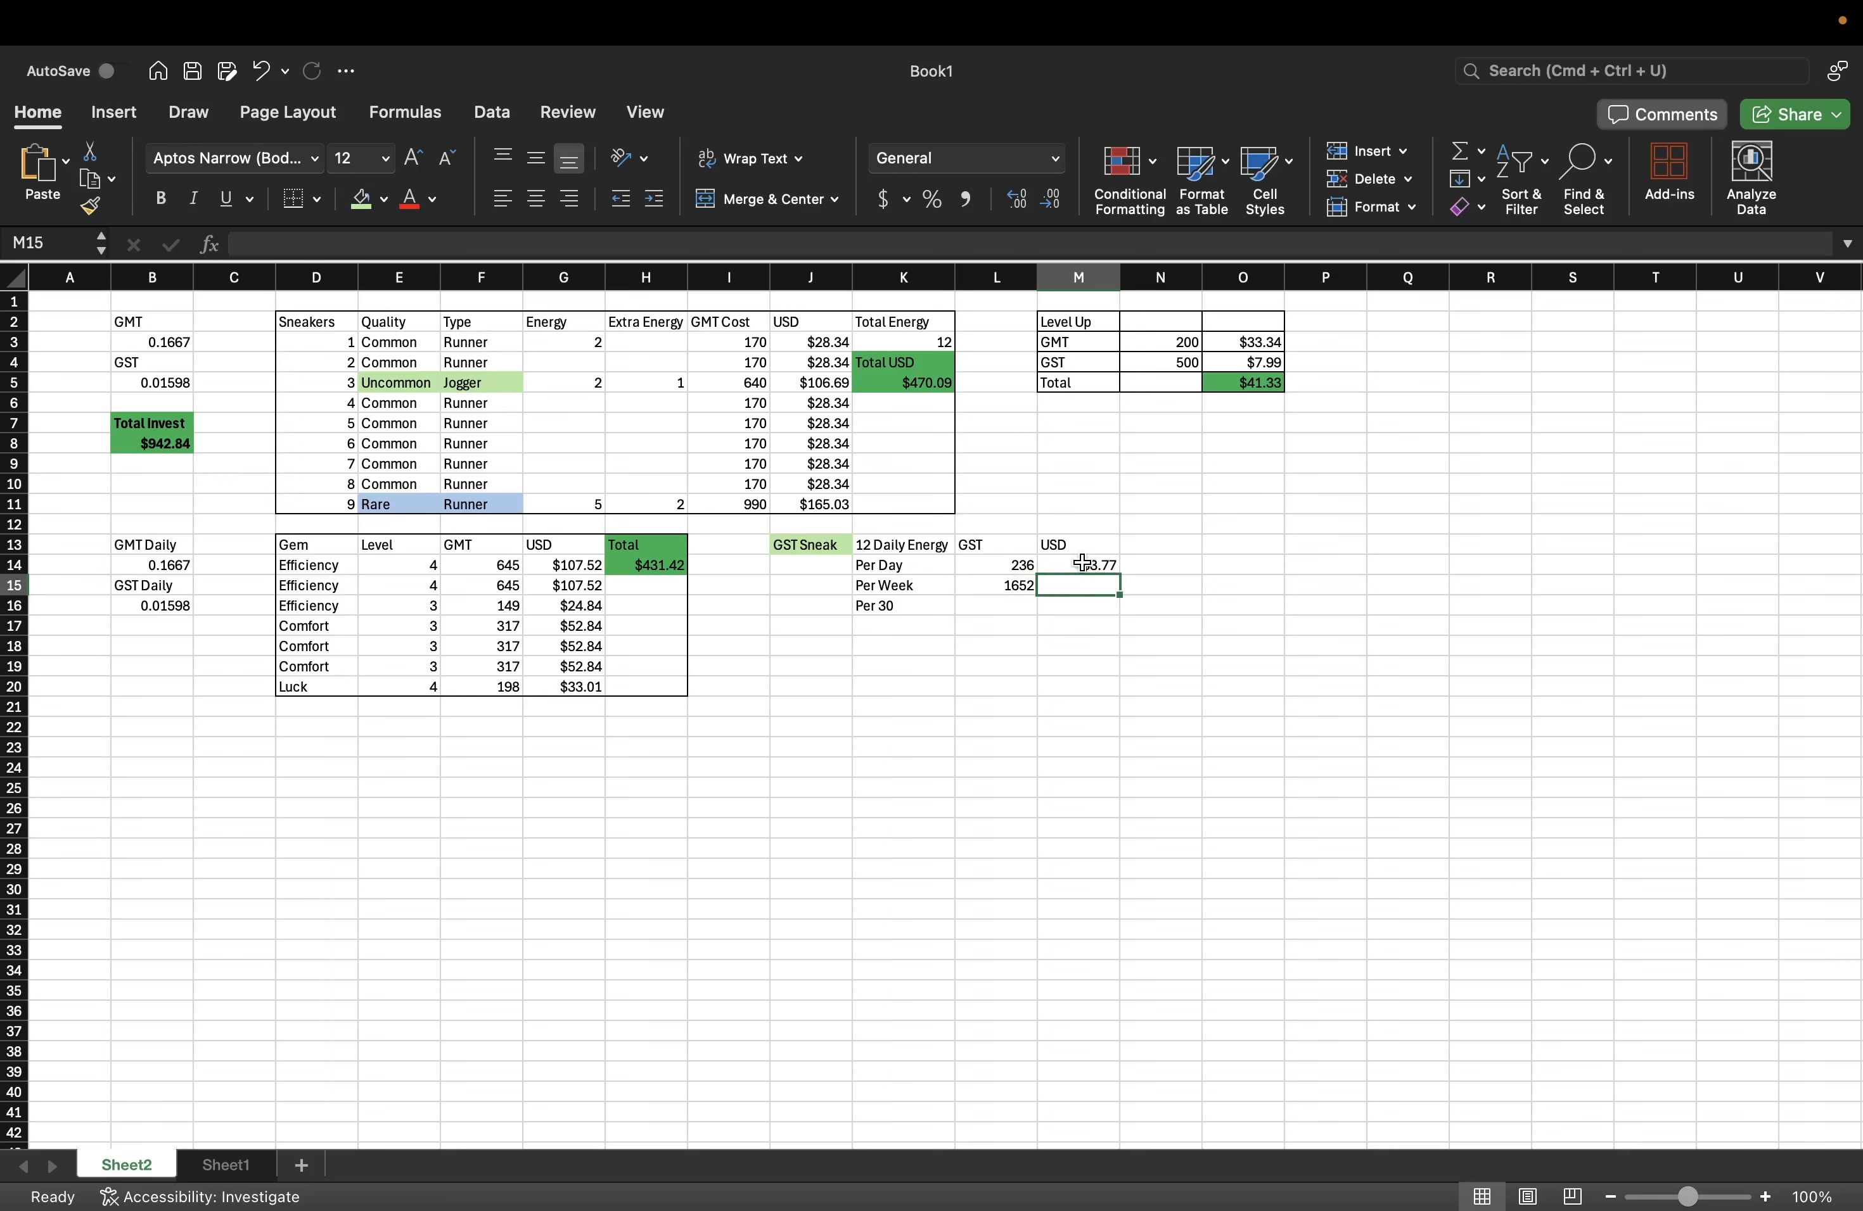
{"action": "left_click", "coordinate": [1085, 564]}
{"action": "left_click", "coordinate": [1087, 590]}
{"action": "type", "text": "="}
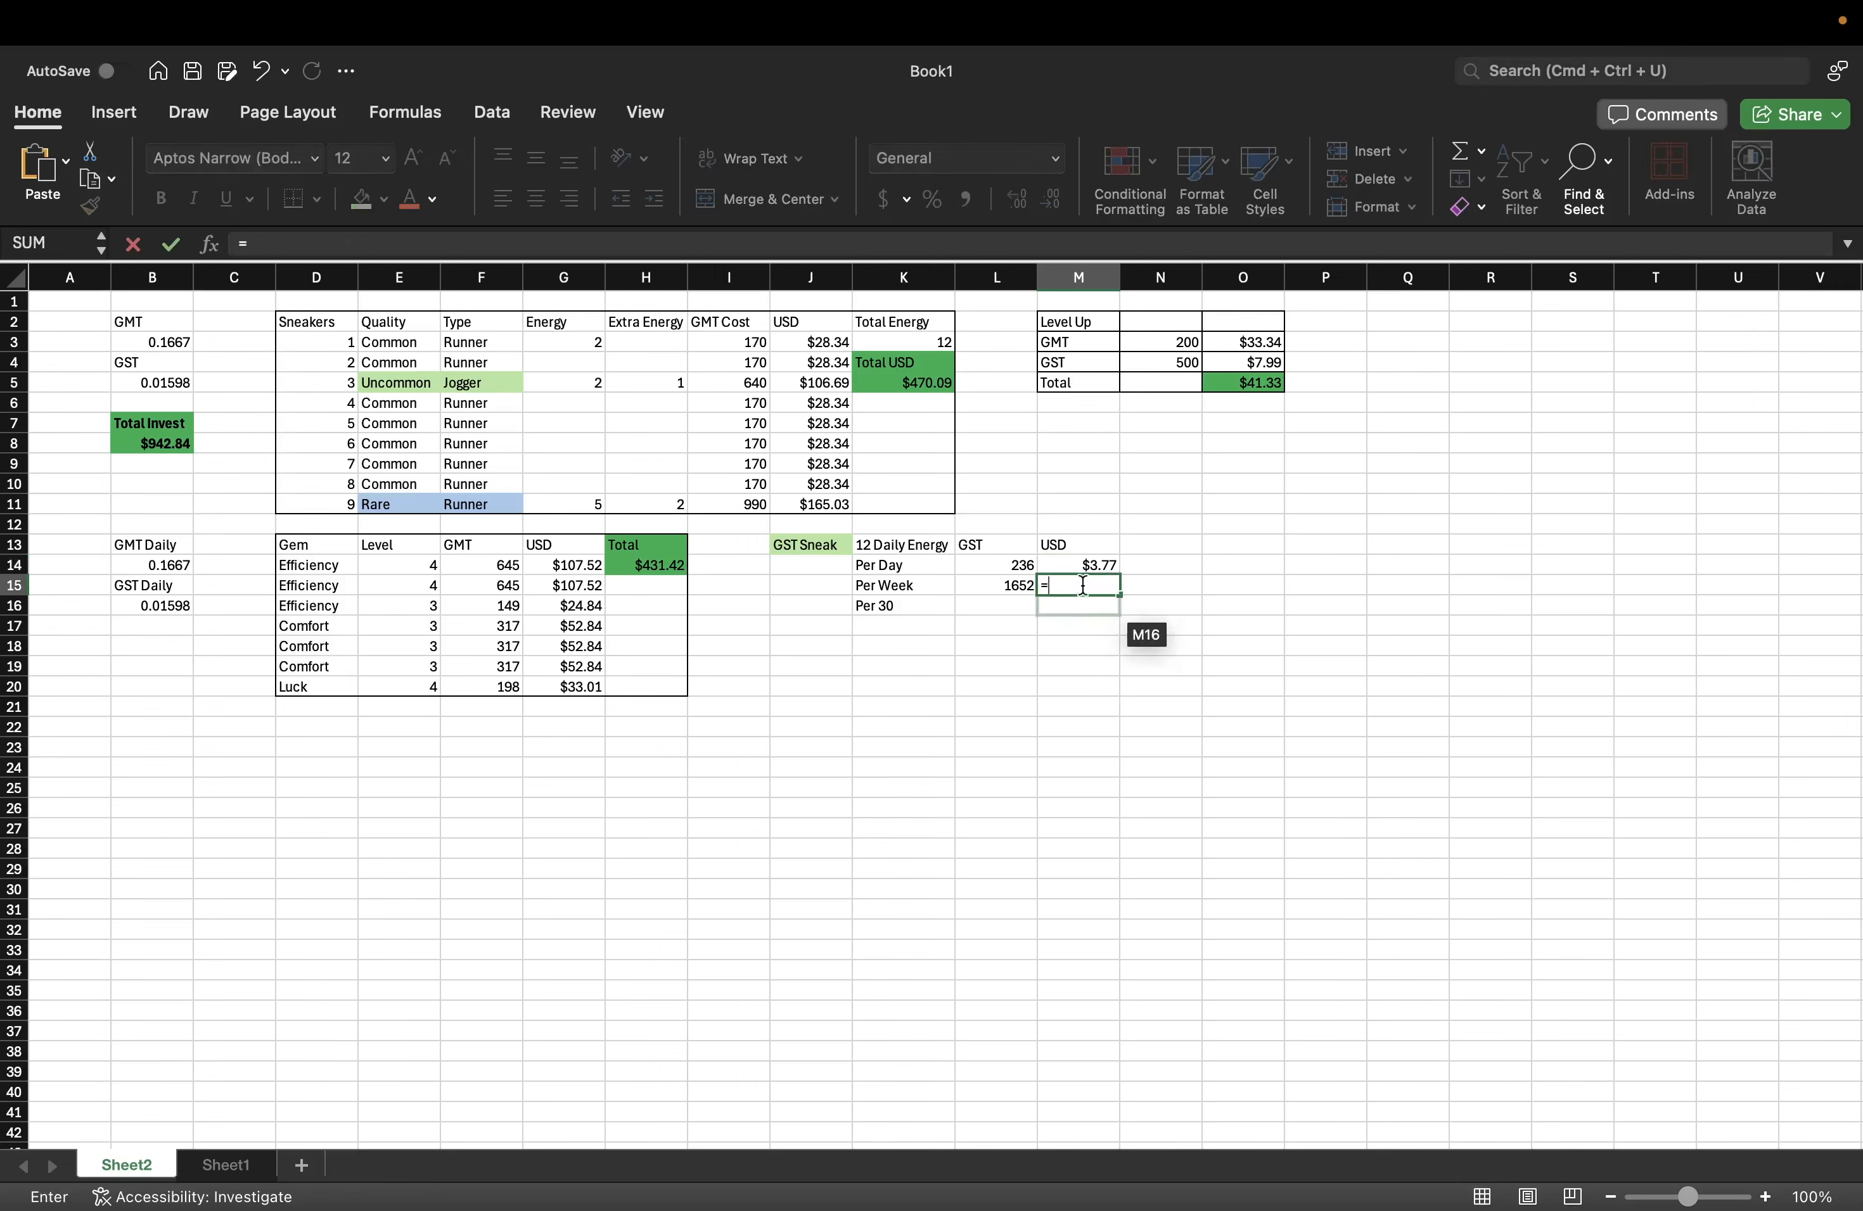
{"action": "left_click", "coordinate": [1081, 564]}
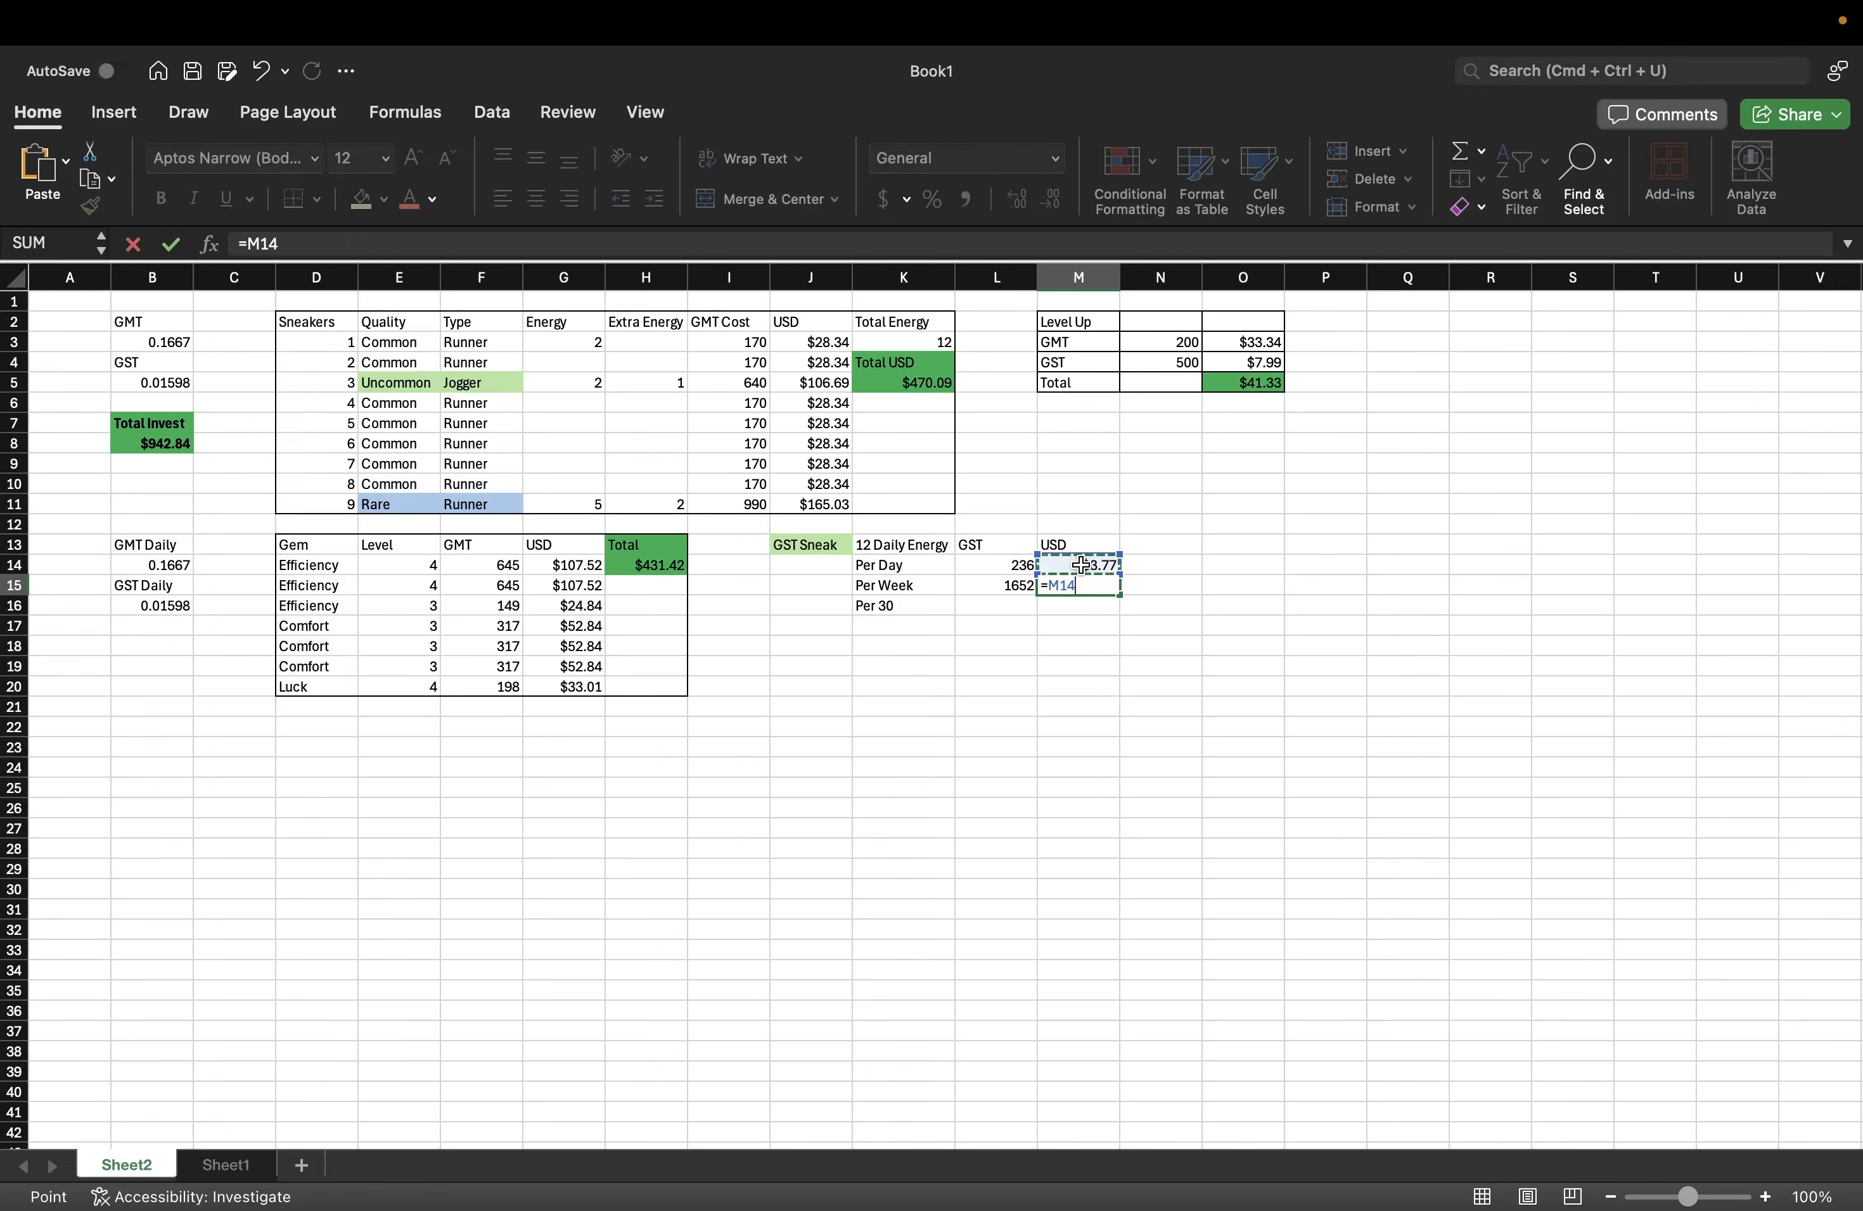
{"action": "type", "text": "*"}
{"action": "key", "text": "Return"}
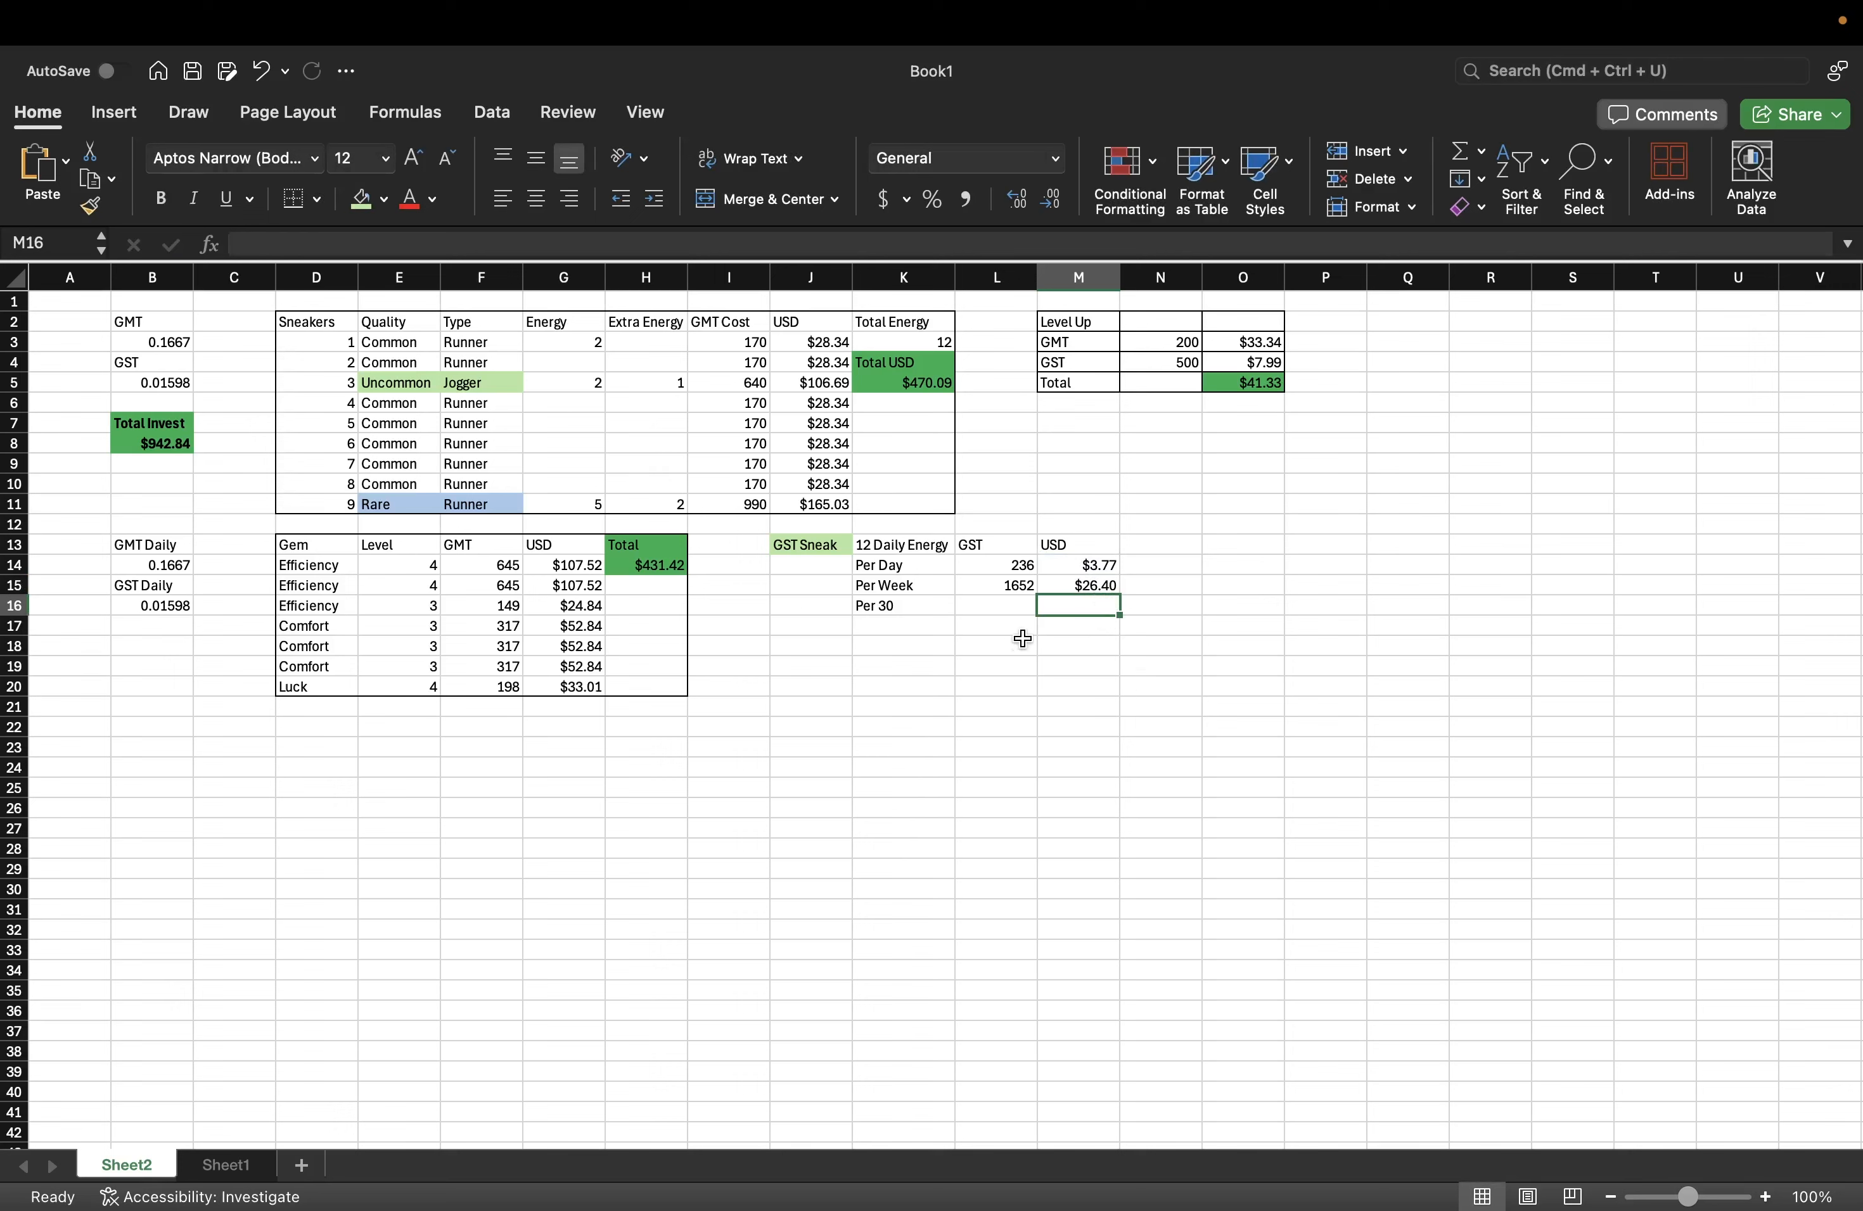
- Enter the formula =L14*30 in L16 to calculate the Per 30 GST
{"action": "left_click", "coordinate": [1010, 607]}
{"action": "type", "text": "="}
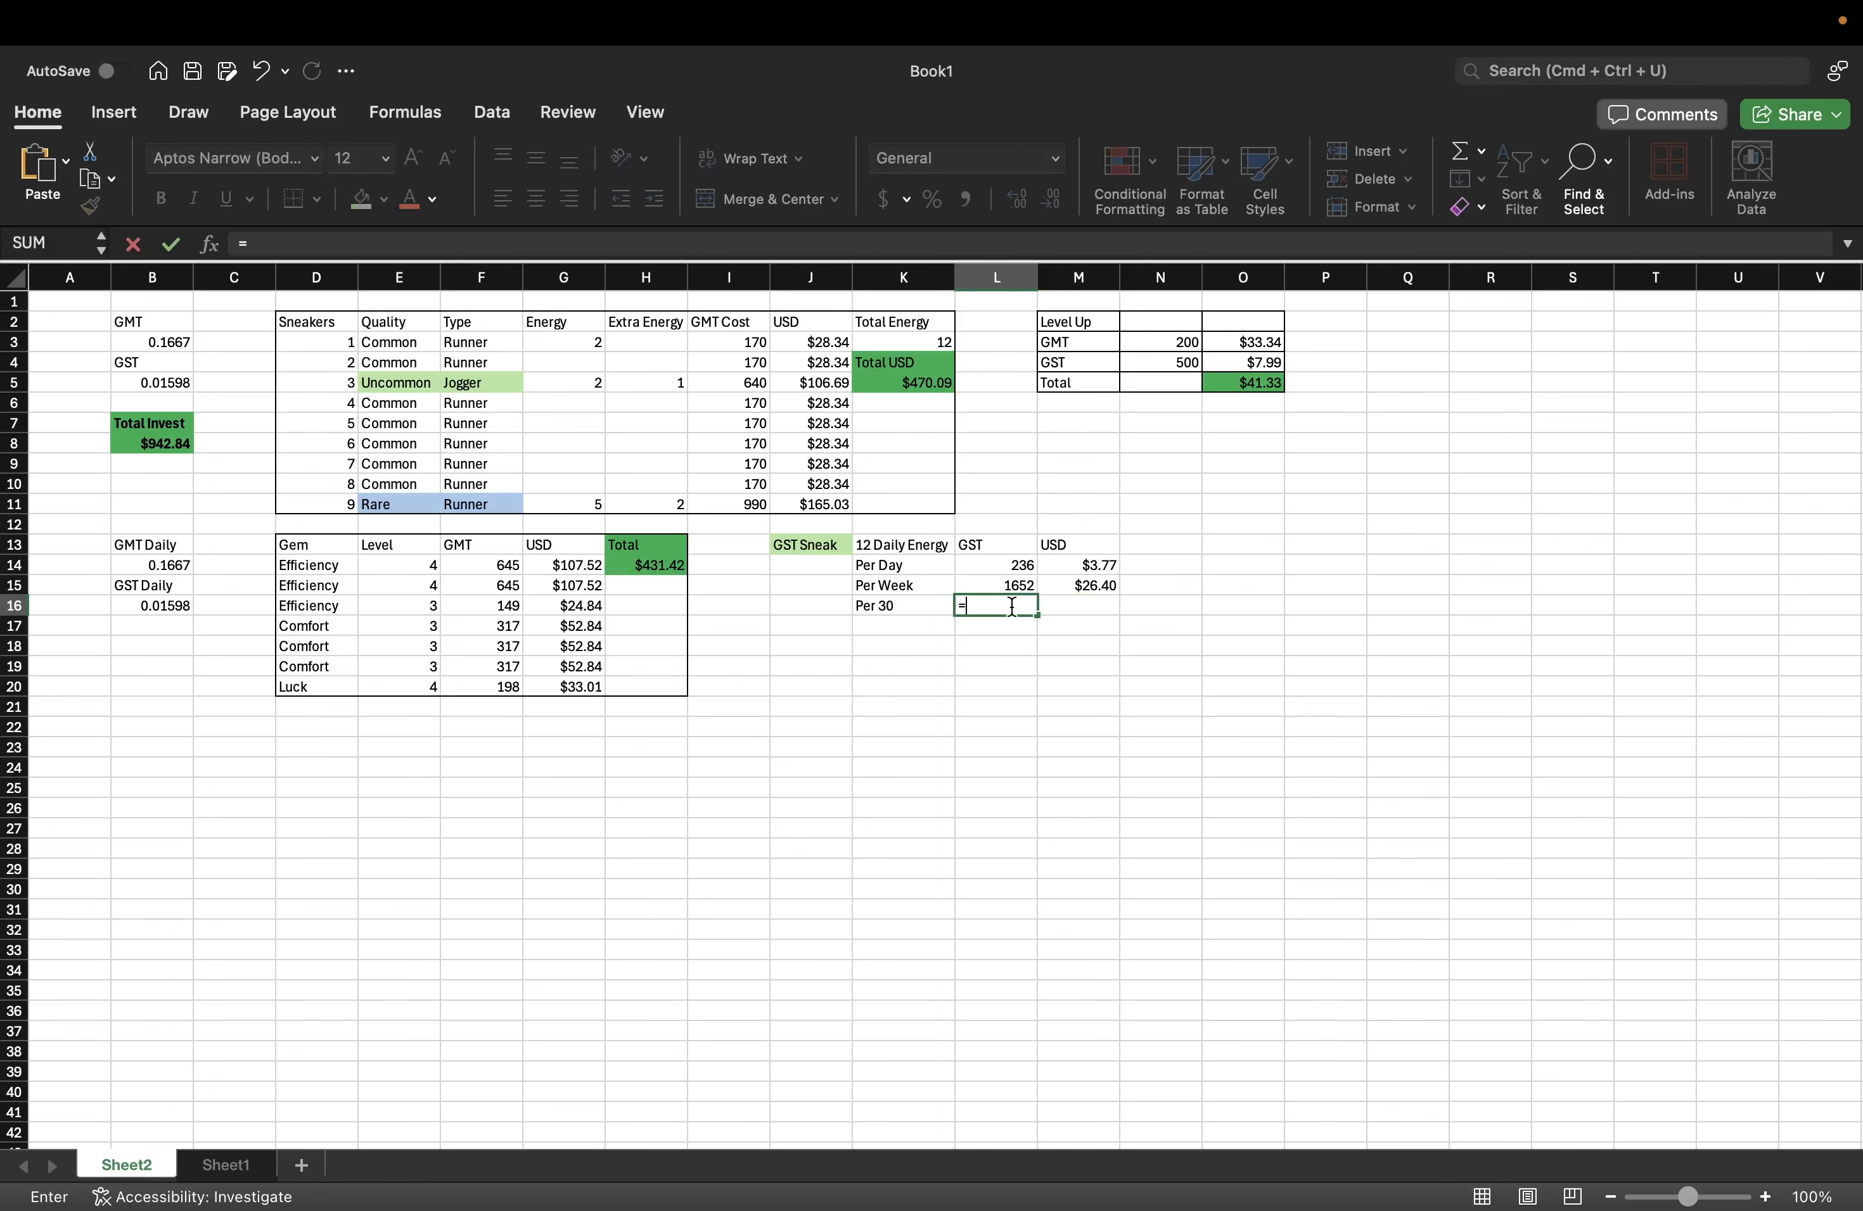
{"action": "left_click", "coordinate": [1009, 569]}
{"action": "type", "text": "*"}
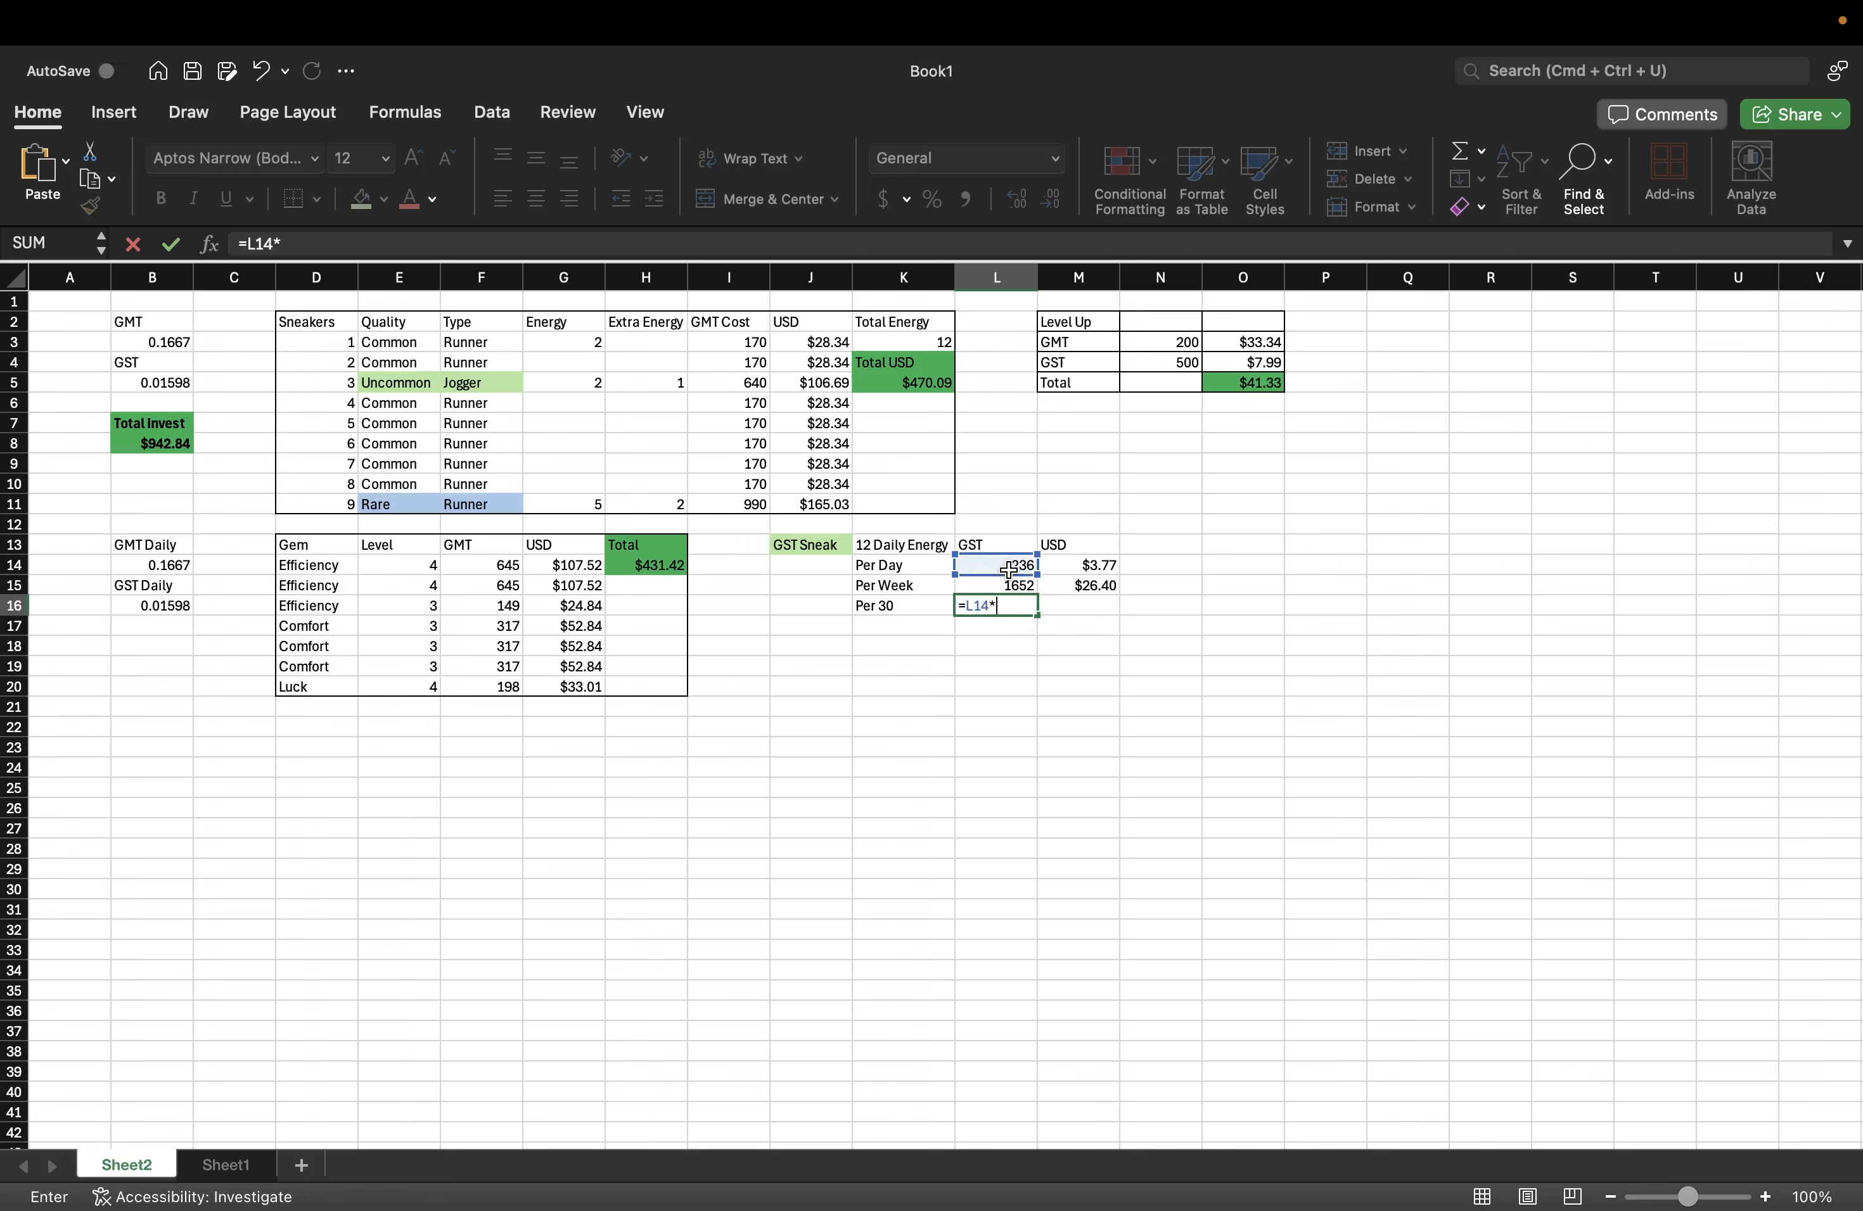
{"action": "type", "text": "30"}
{"action": "key", "text": "Return"}
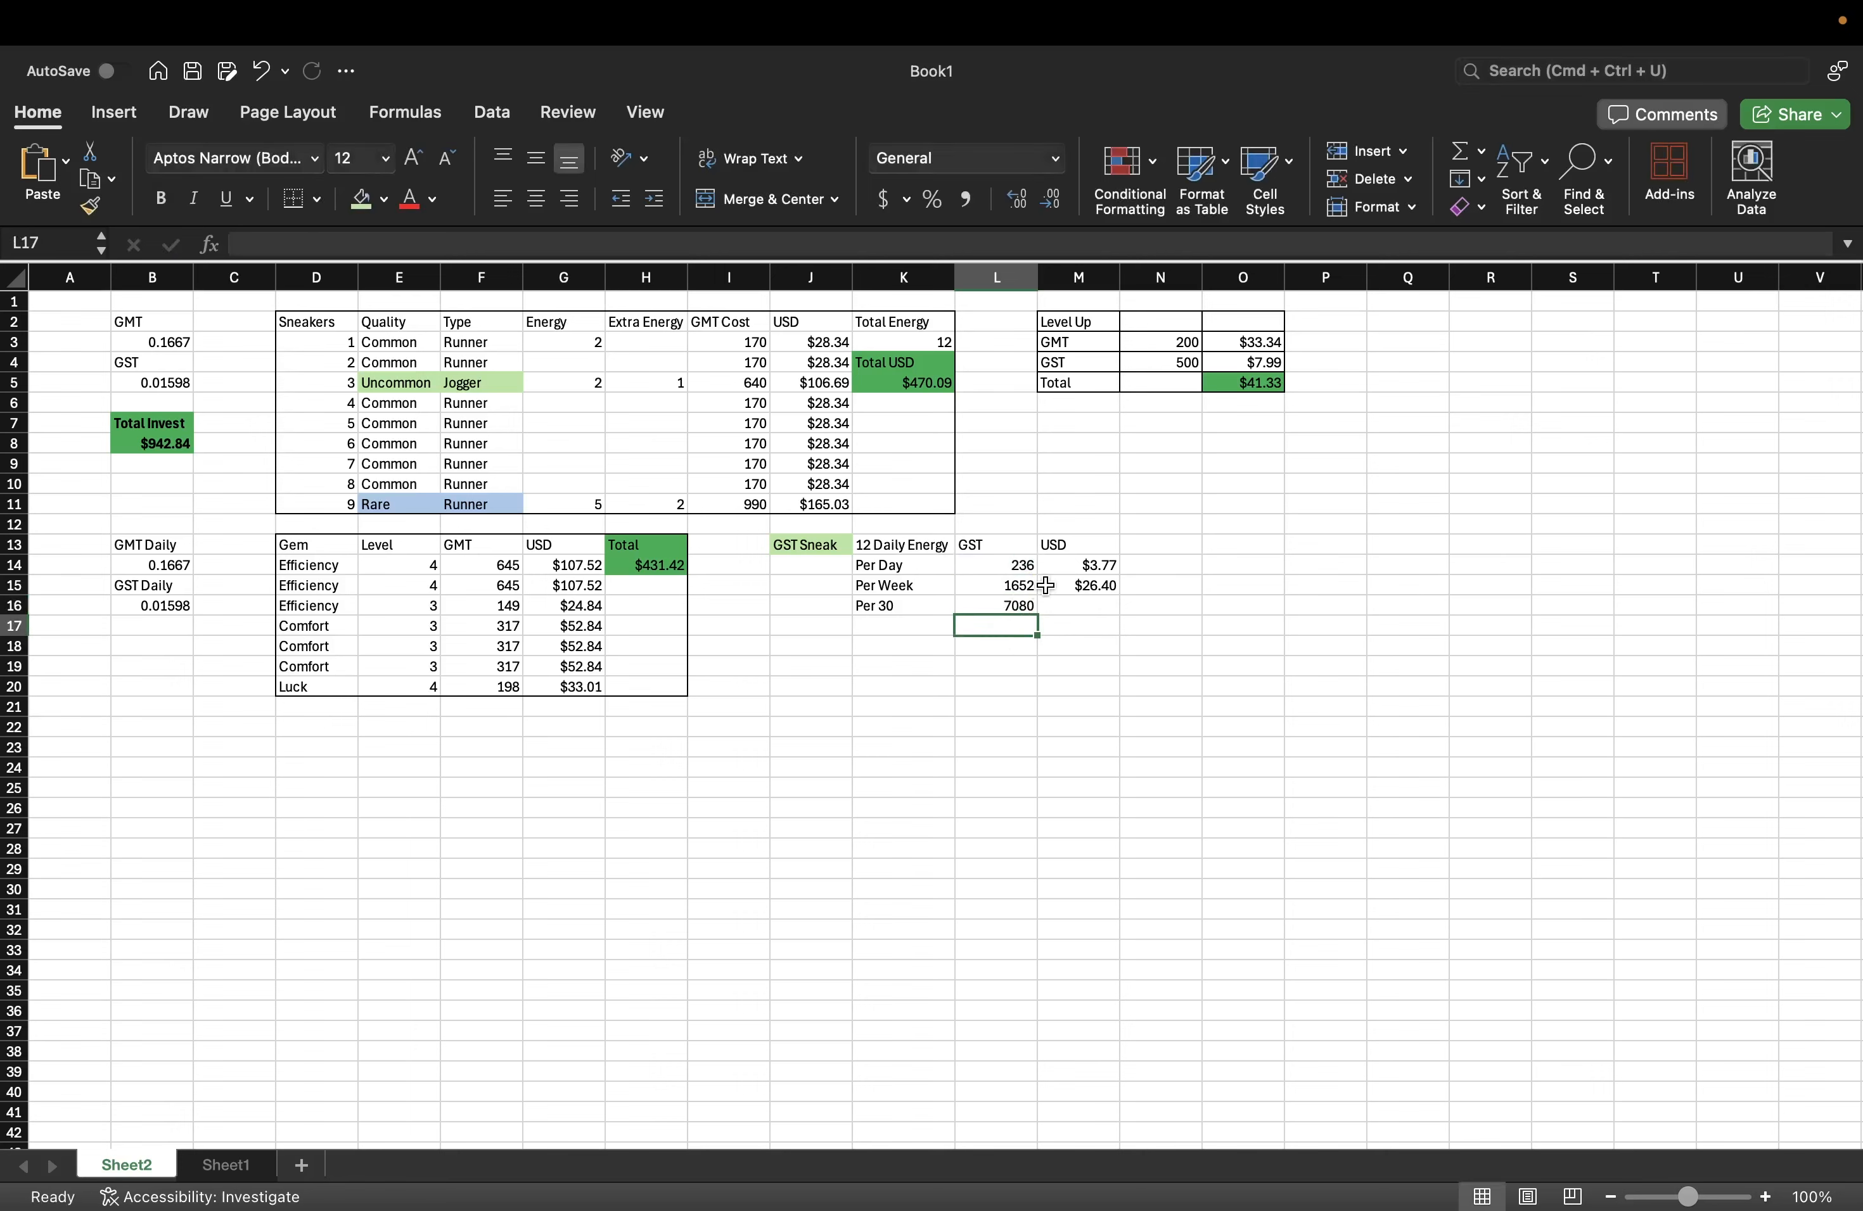
- Enter the formula =M14*30 in M16 to calculate the Per 30 USD
{"action": "left_click", "coordinate": [1085, 604]}
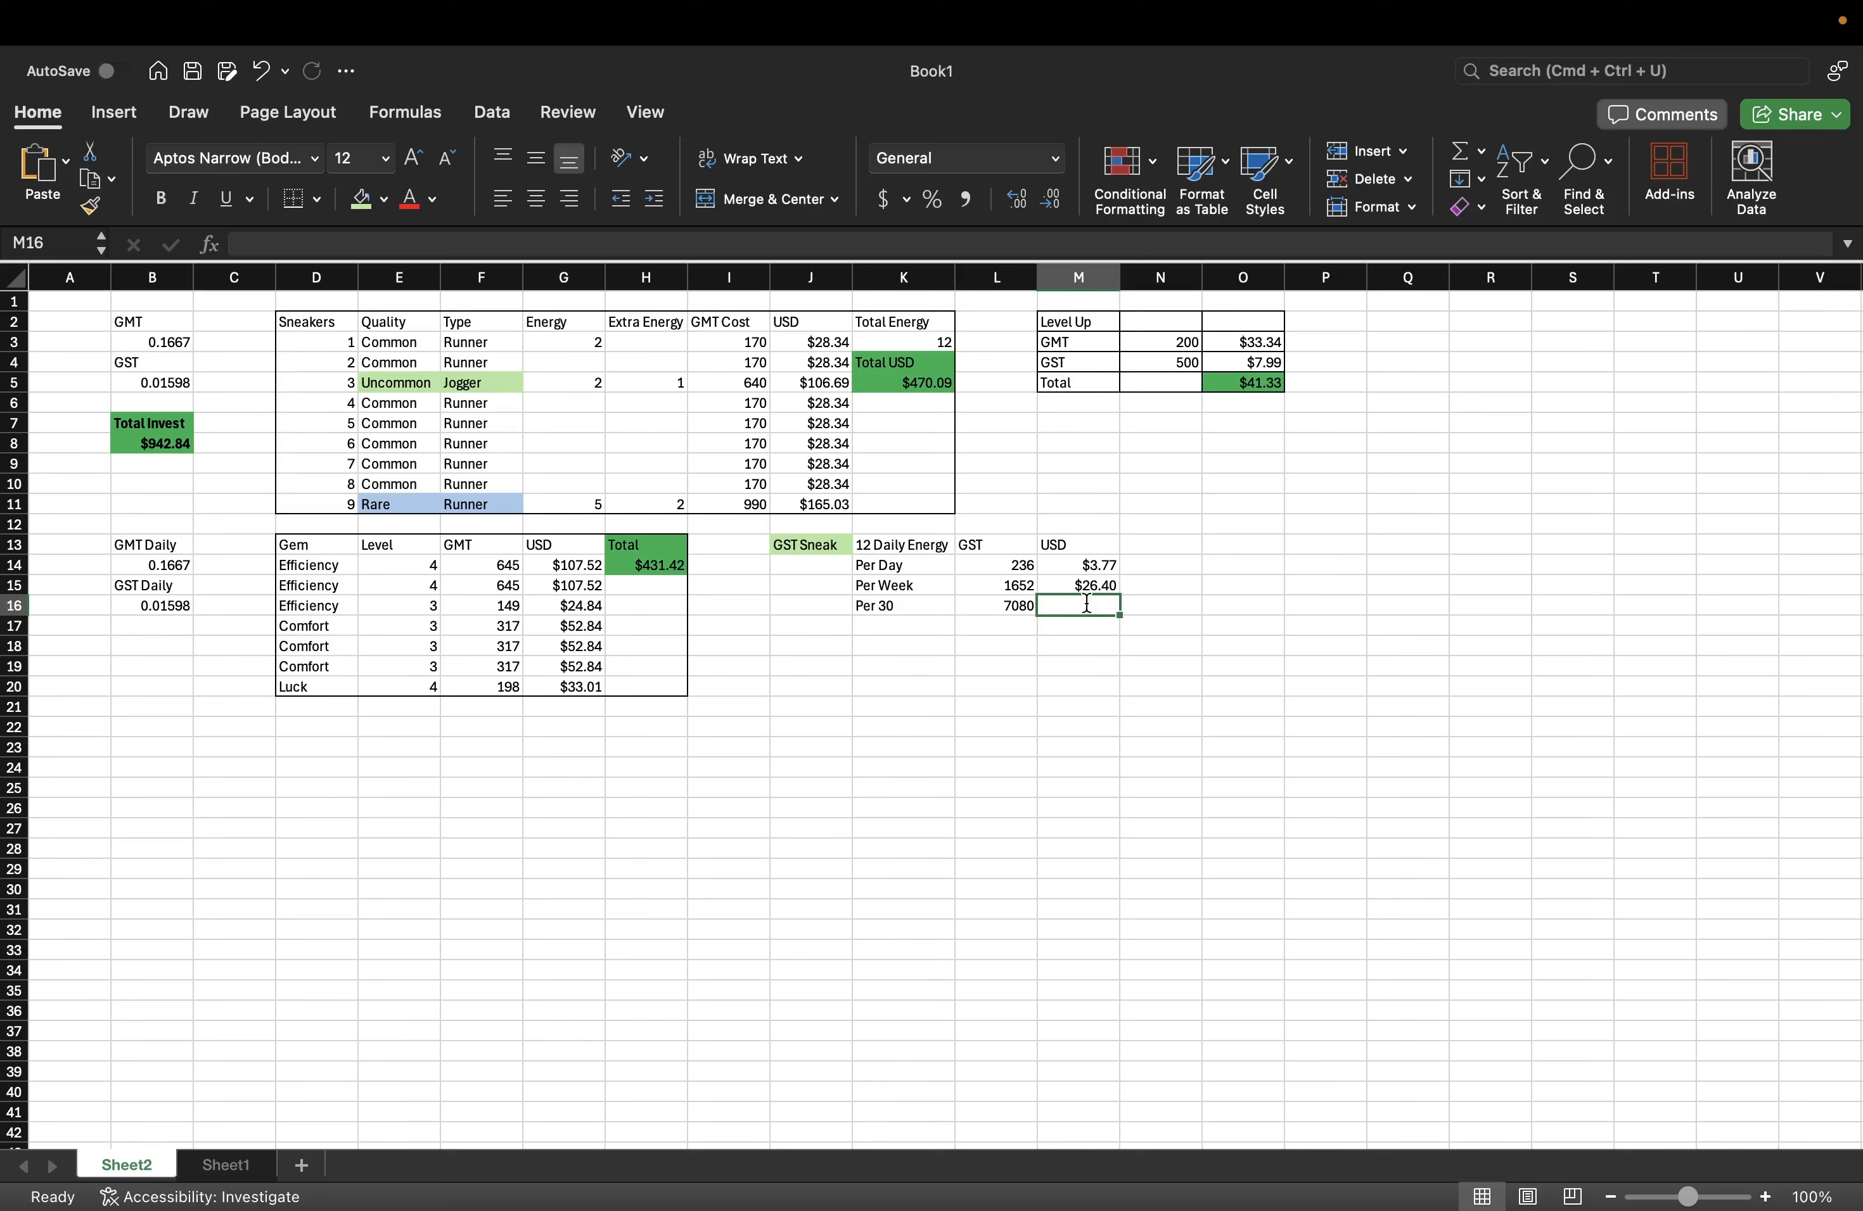
{"action": "type", "text": "="}
{"action": "left_click", "coordinate": [1087, 564]}
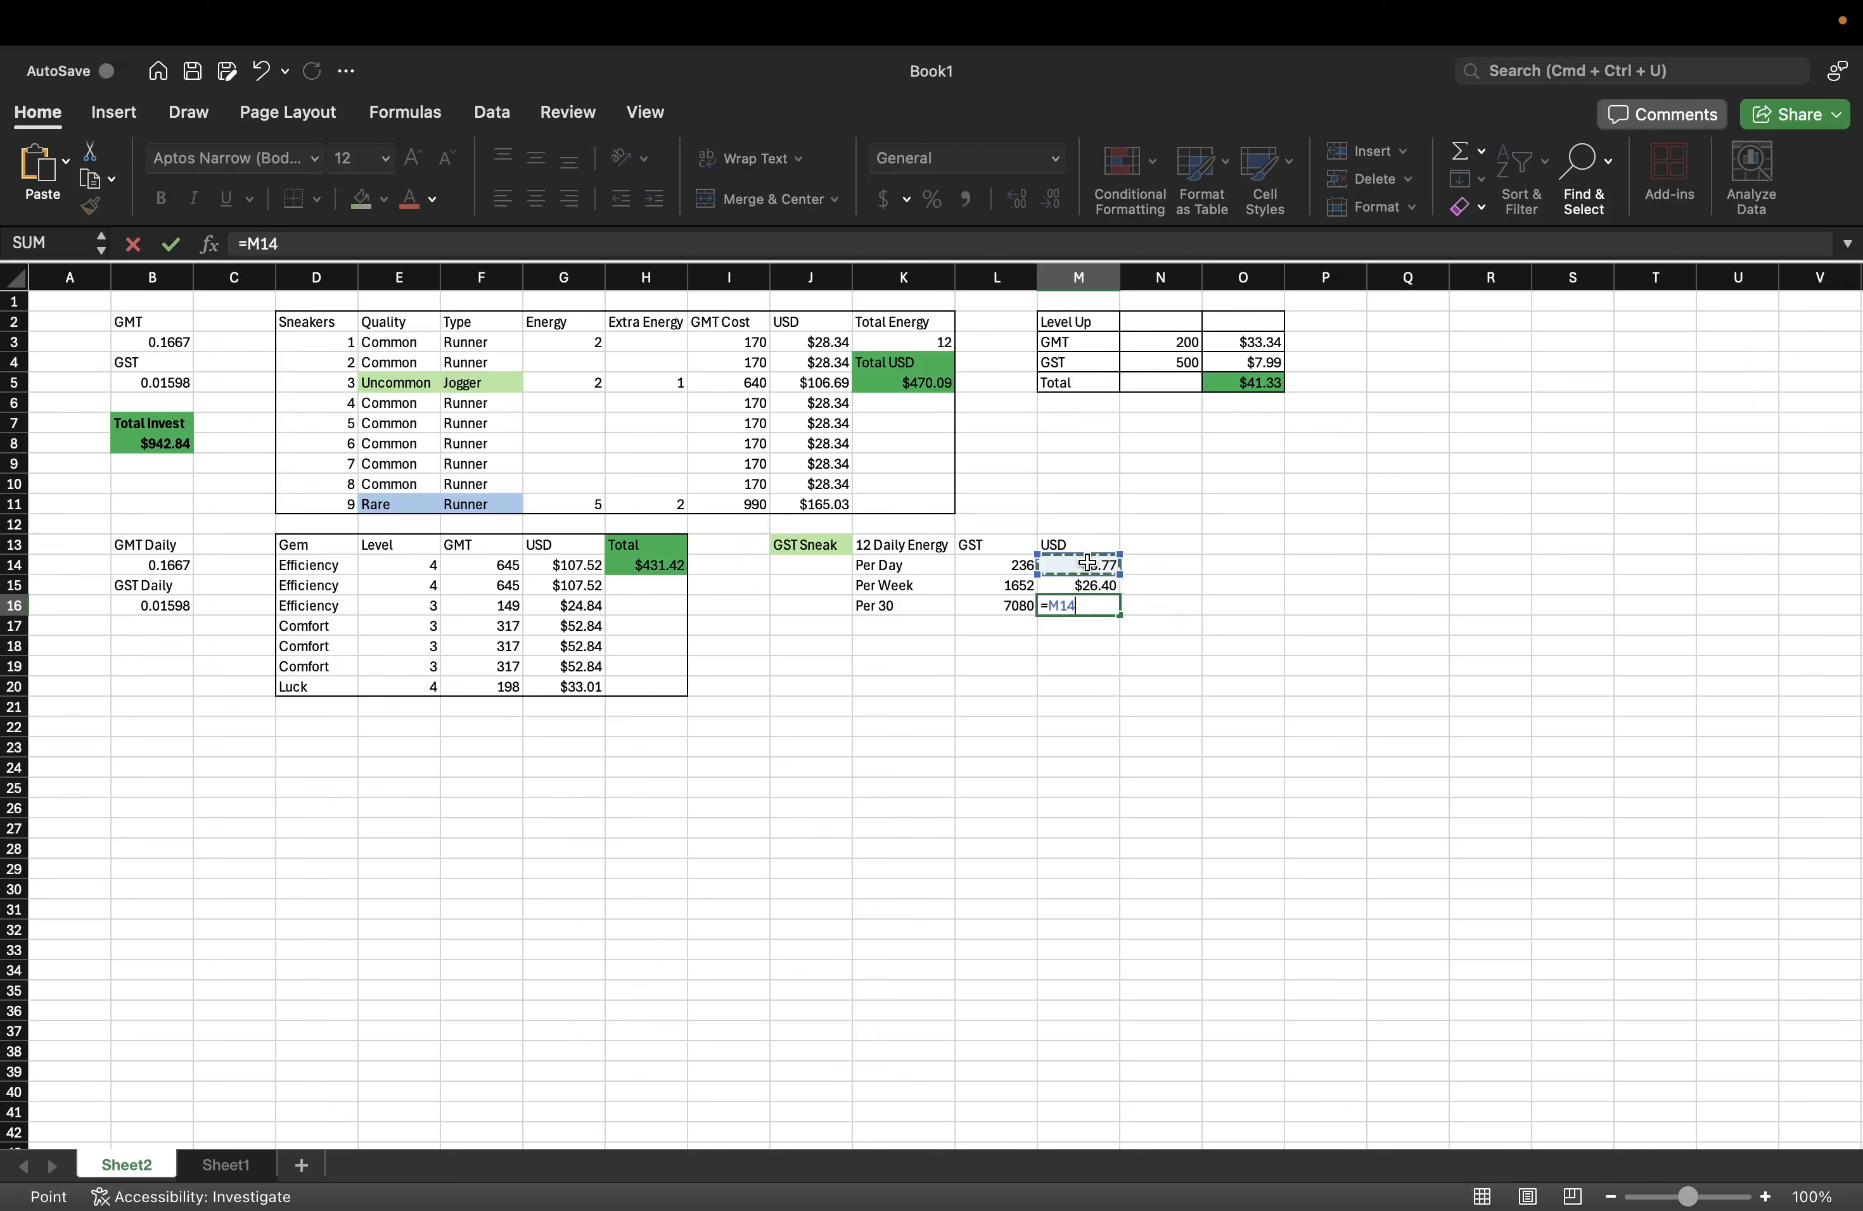
{"action": "type", "text": "*30"}
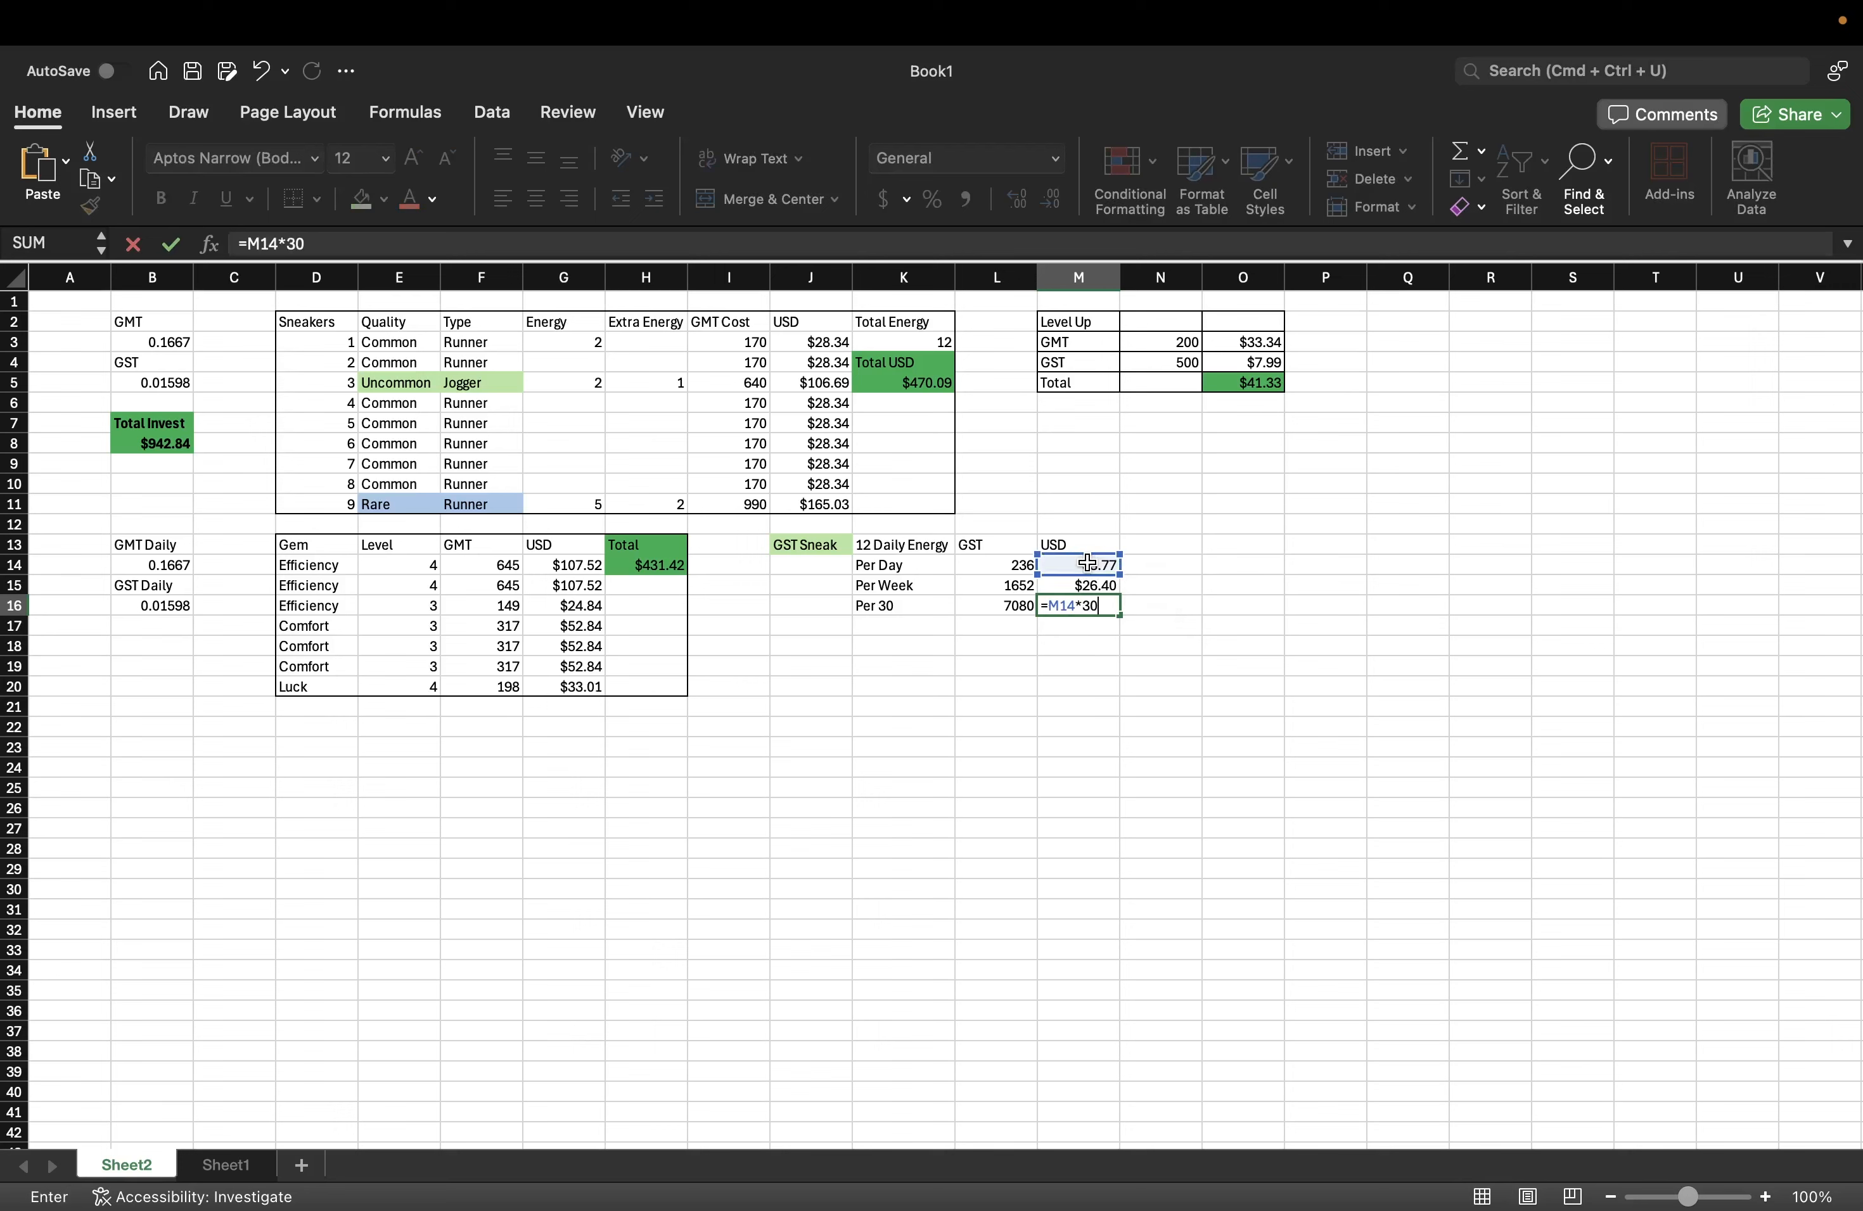
{"action": "key", "text": "Return"}
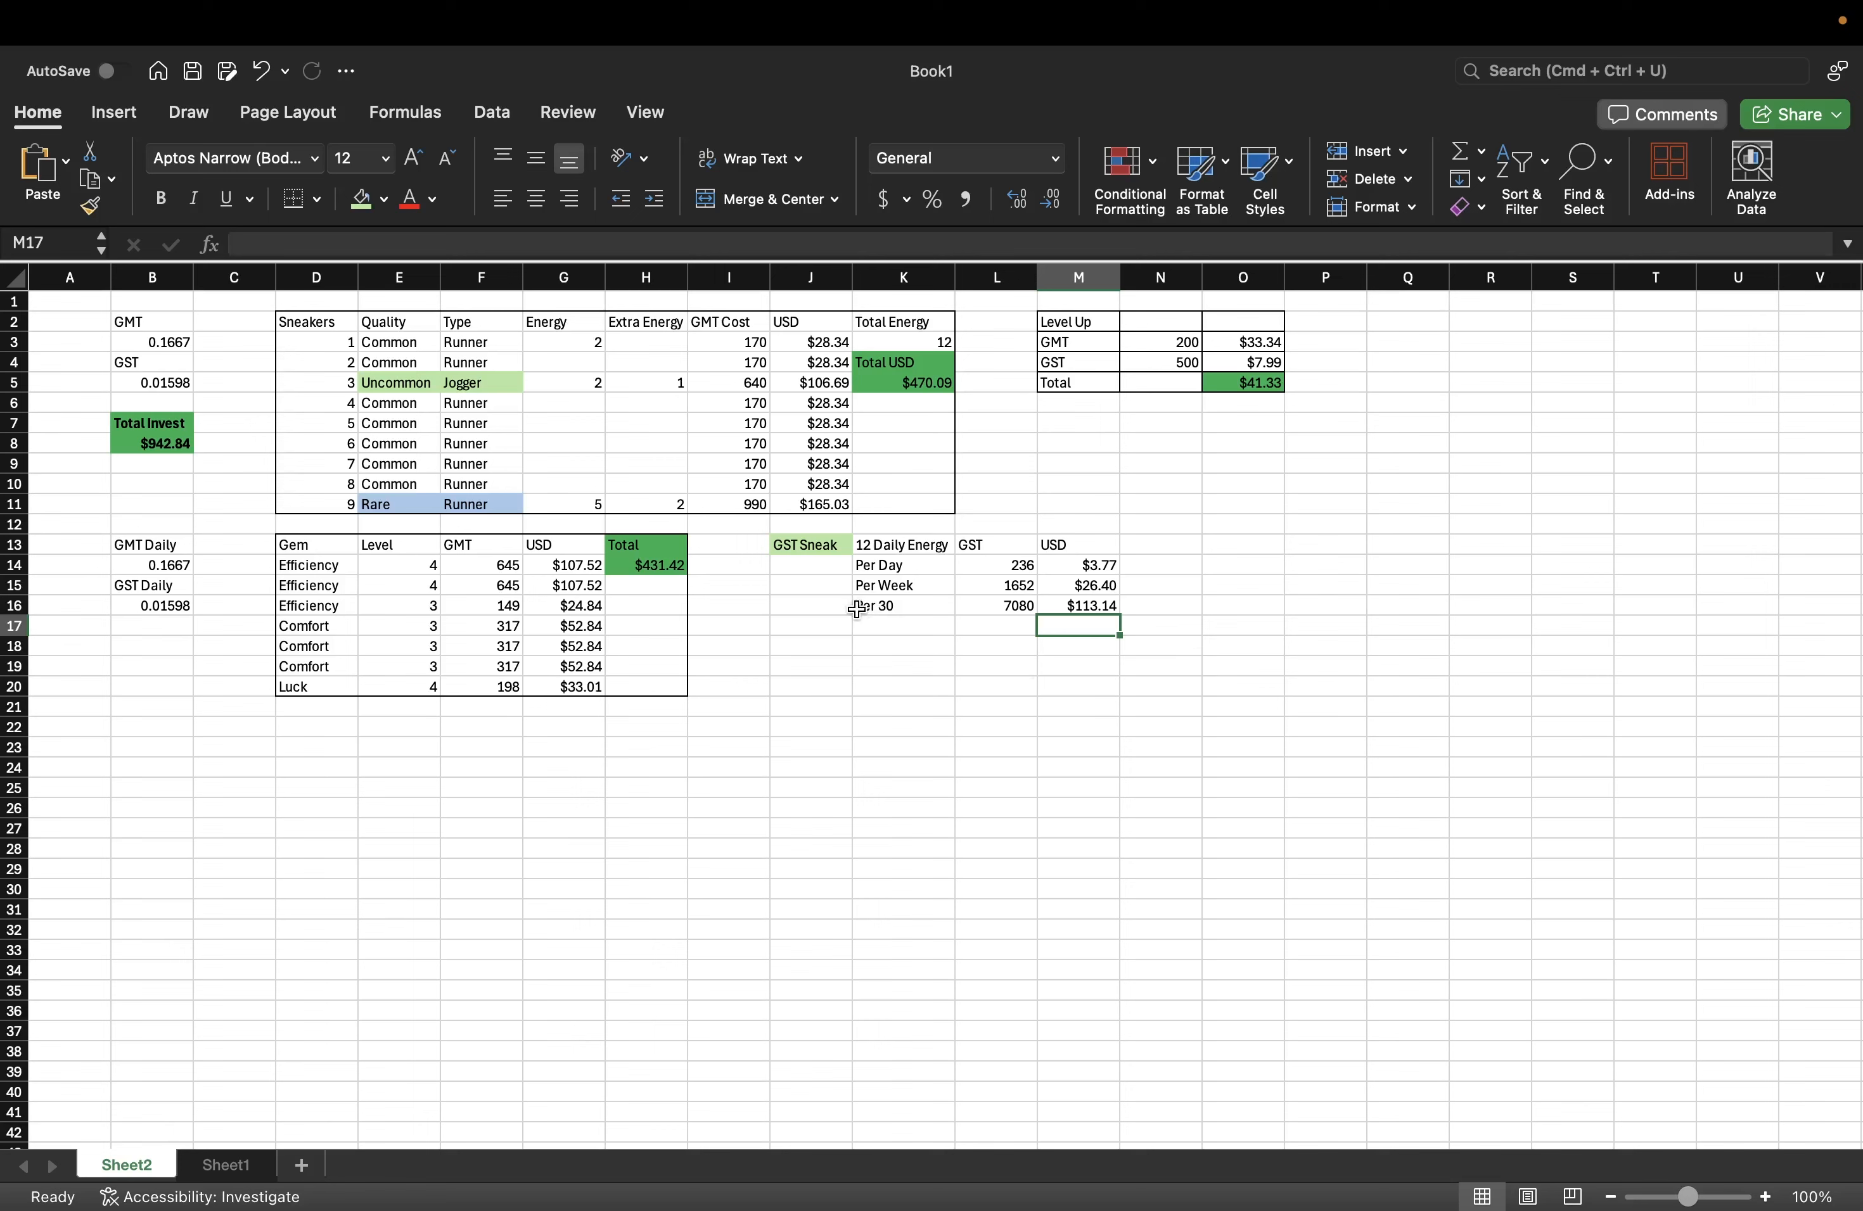
- Copy the 12 Daily Energy earnings block K13:M16 into K17:M20 directly below it
{"action": "left_click", "coordinate": [895, 627]}
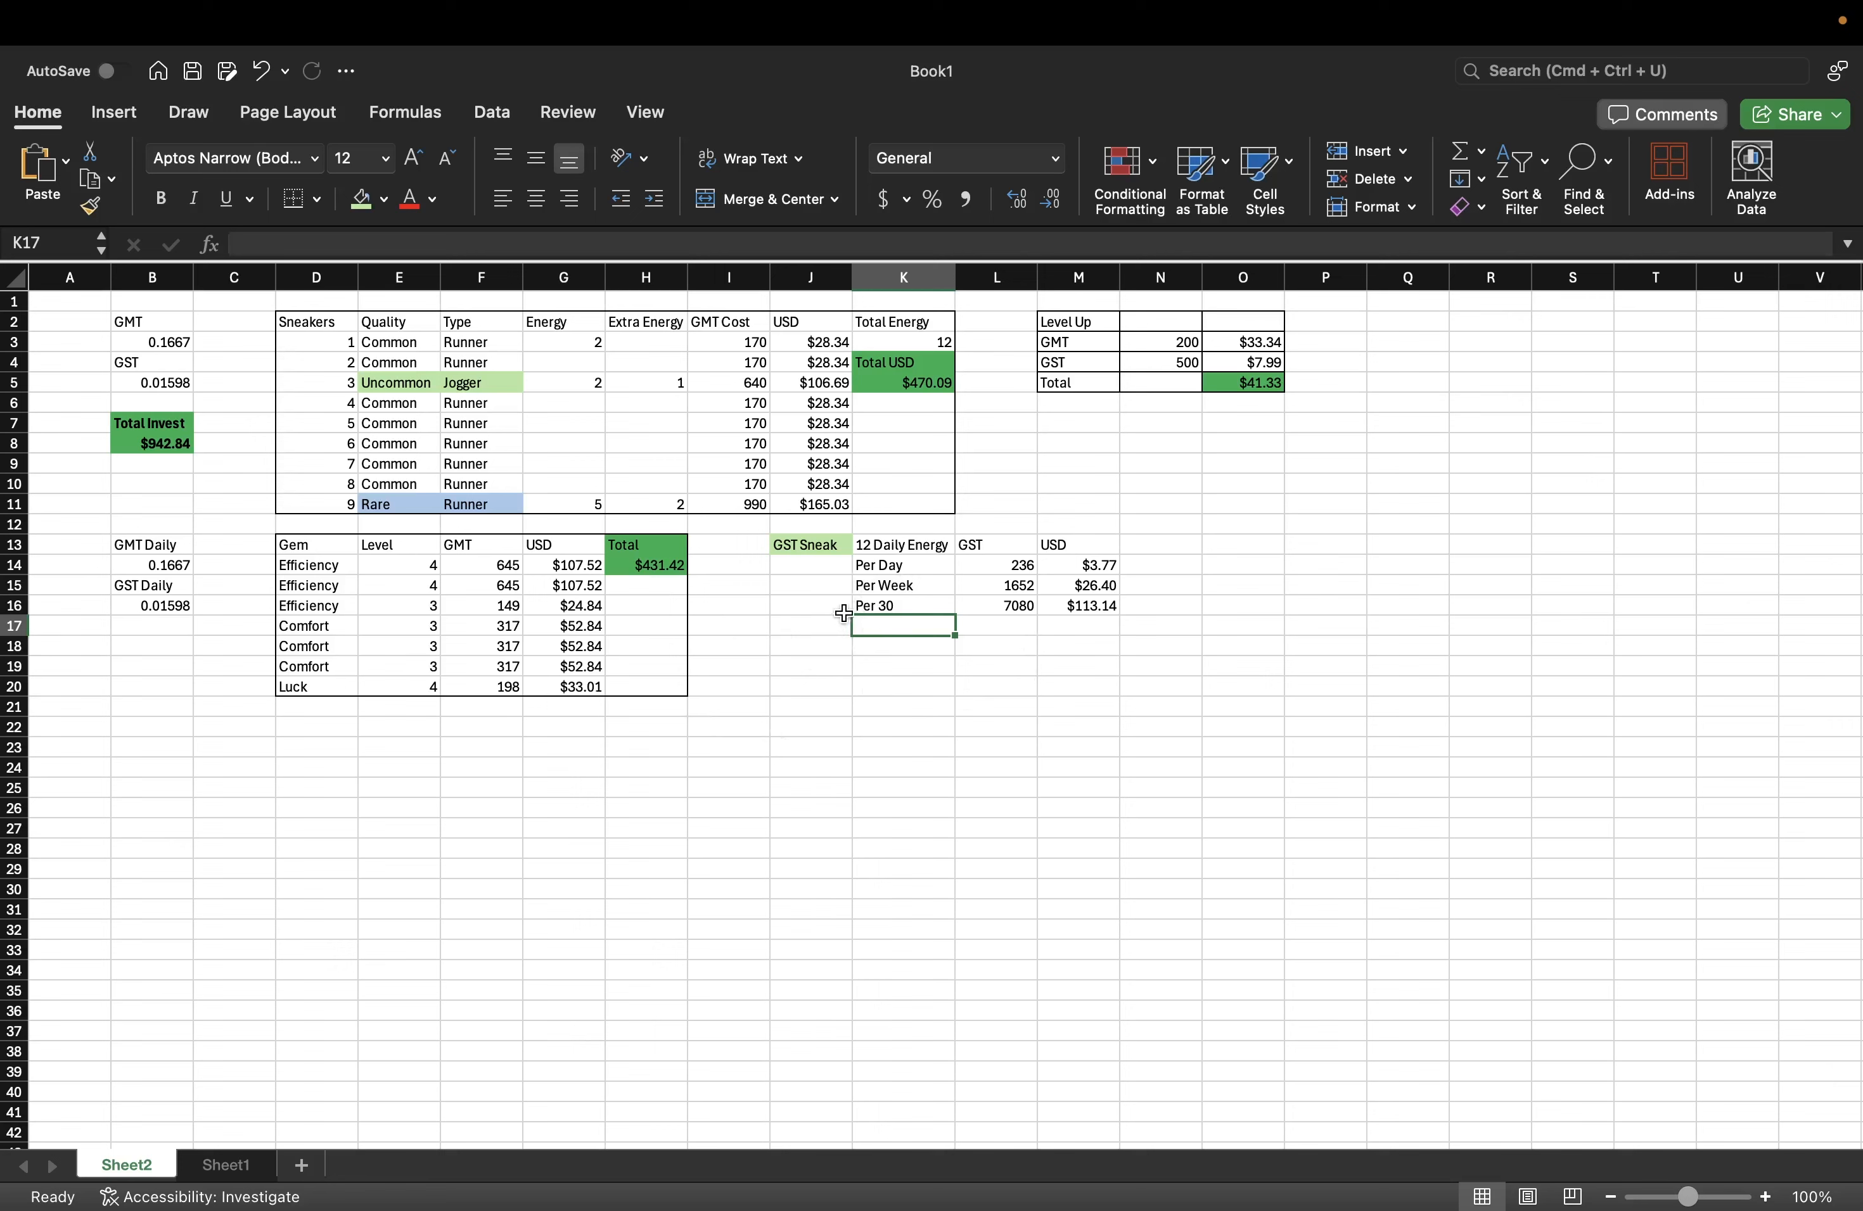
{"action": "left_click_drag", "start_coordinate": [889, 545], "coordinate": [1081, 606]}
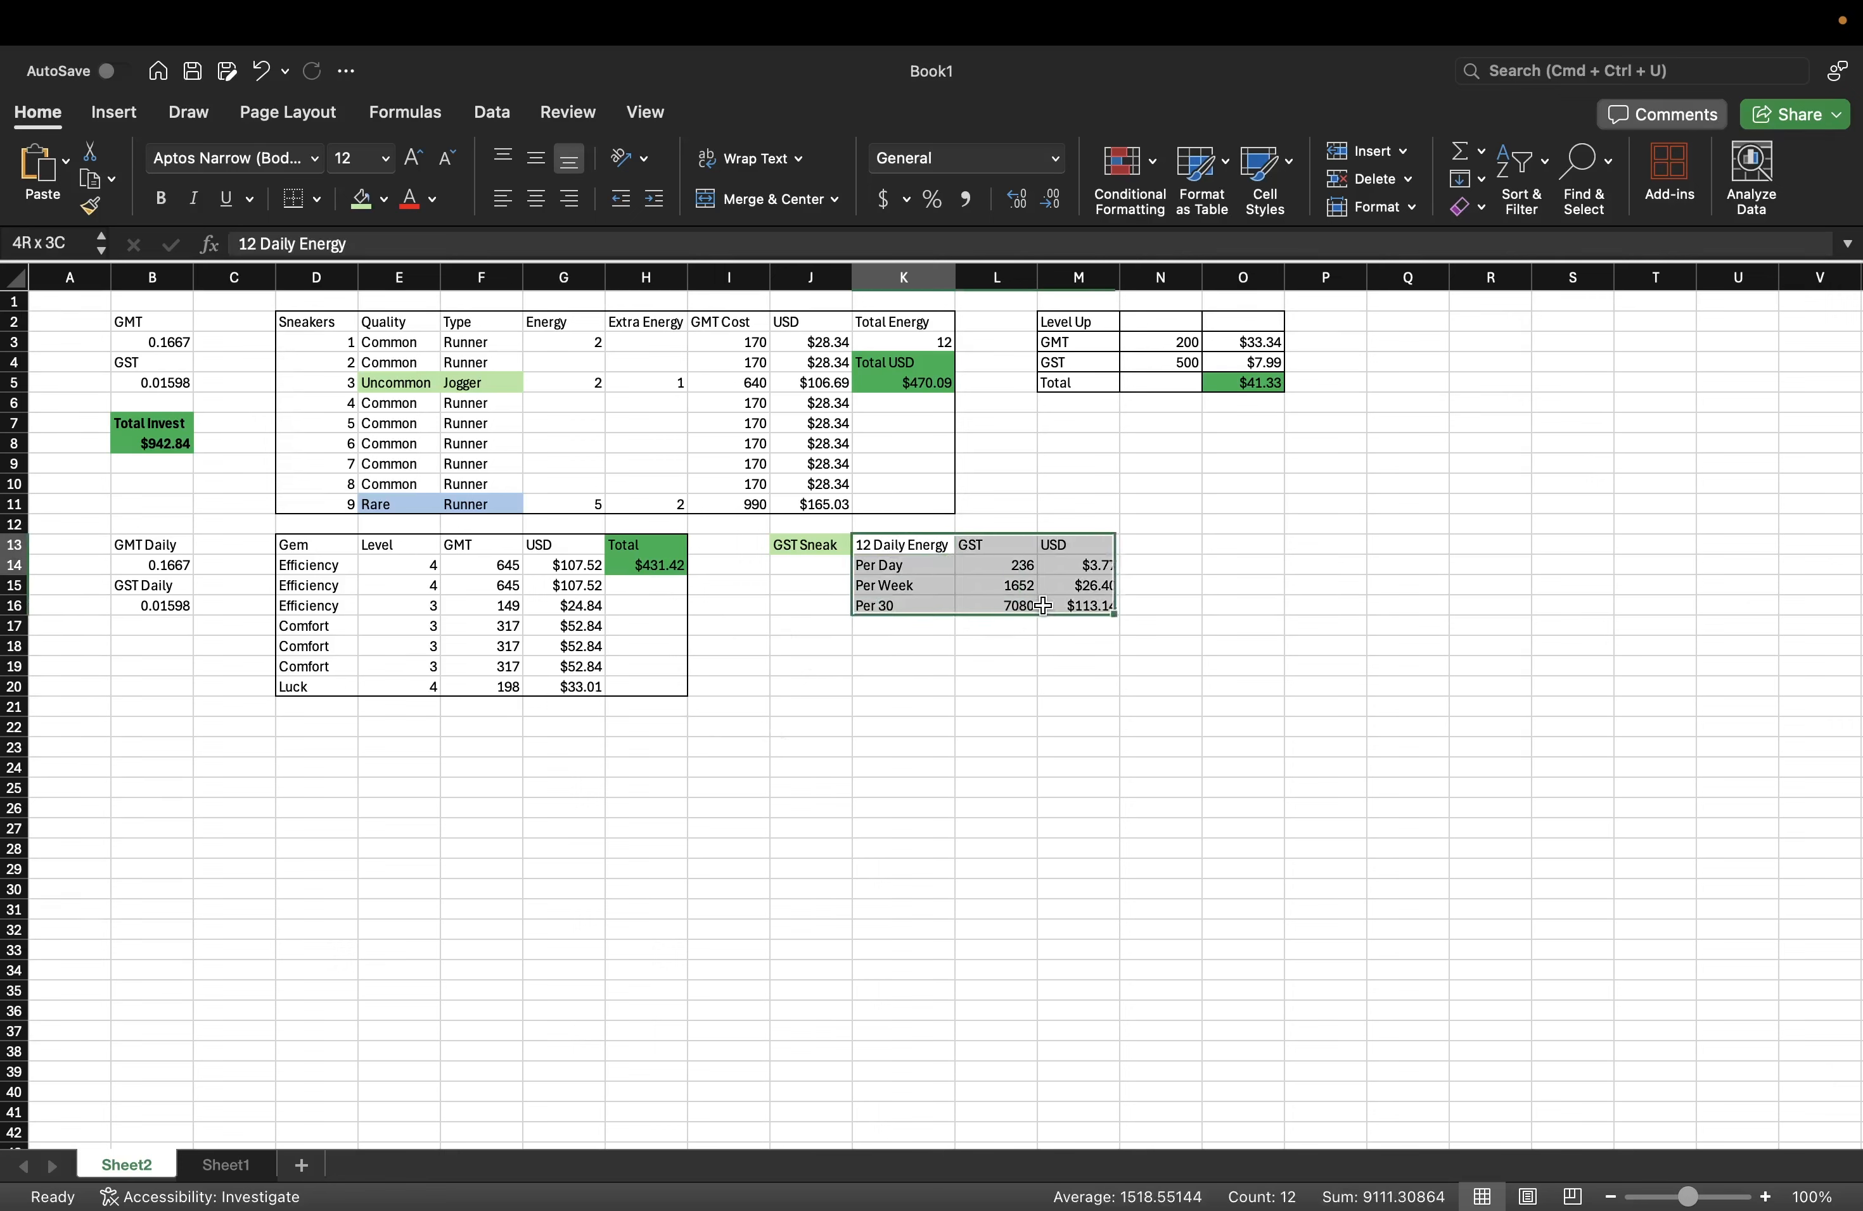
{"action": "key", "text": "super+c"}
{"action": "left_click_drag", "start_coordinate": [902, 628], "coordinate": [1071, 678]}
{"action": "key", "text": "super+v"}
{"action": "left_click", "coordinate": [1000, 799]}
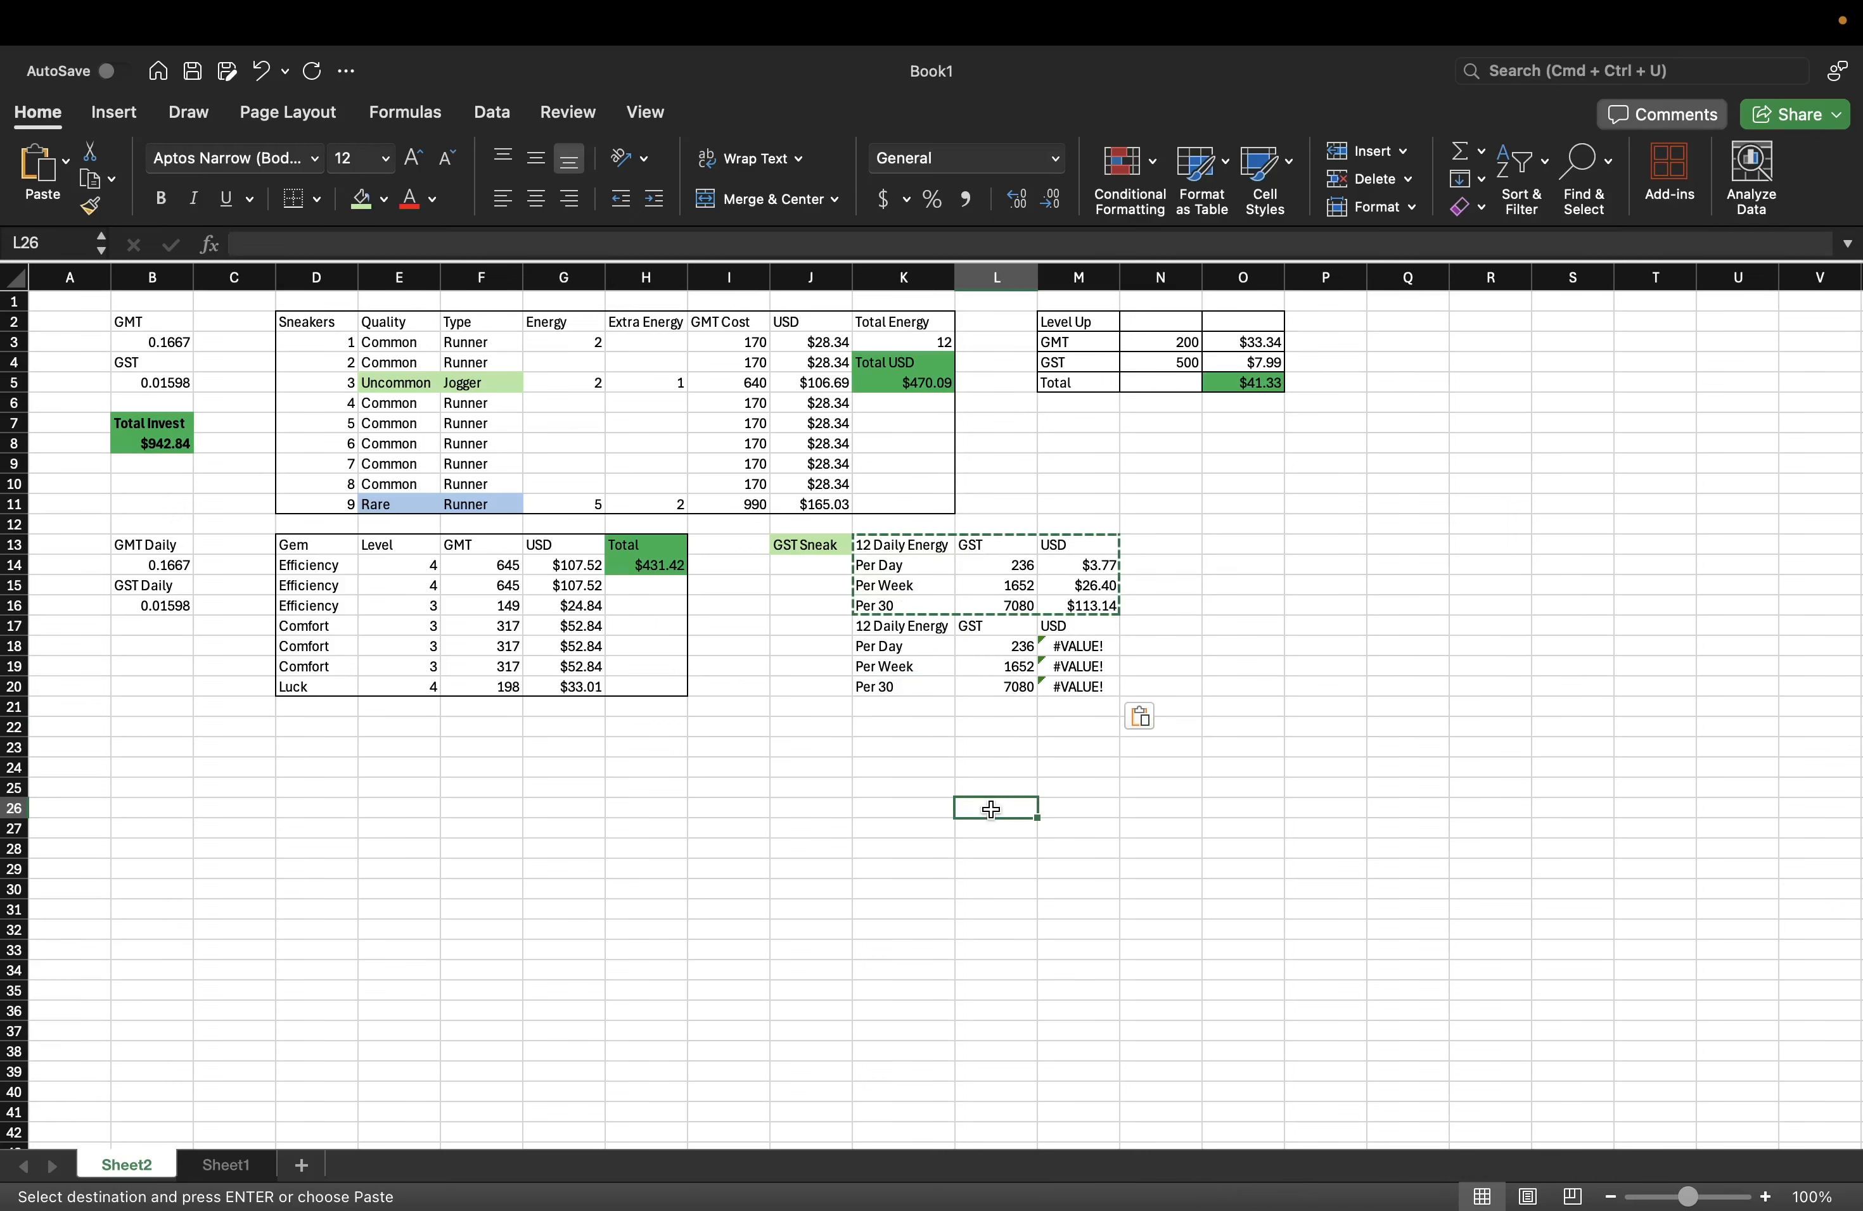
- Change the copied block's heading in K17 to 6 Daily Energy
{"action": "left_click", "coordinate": [895, 626]}
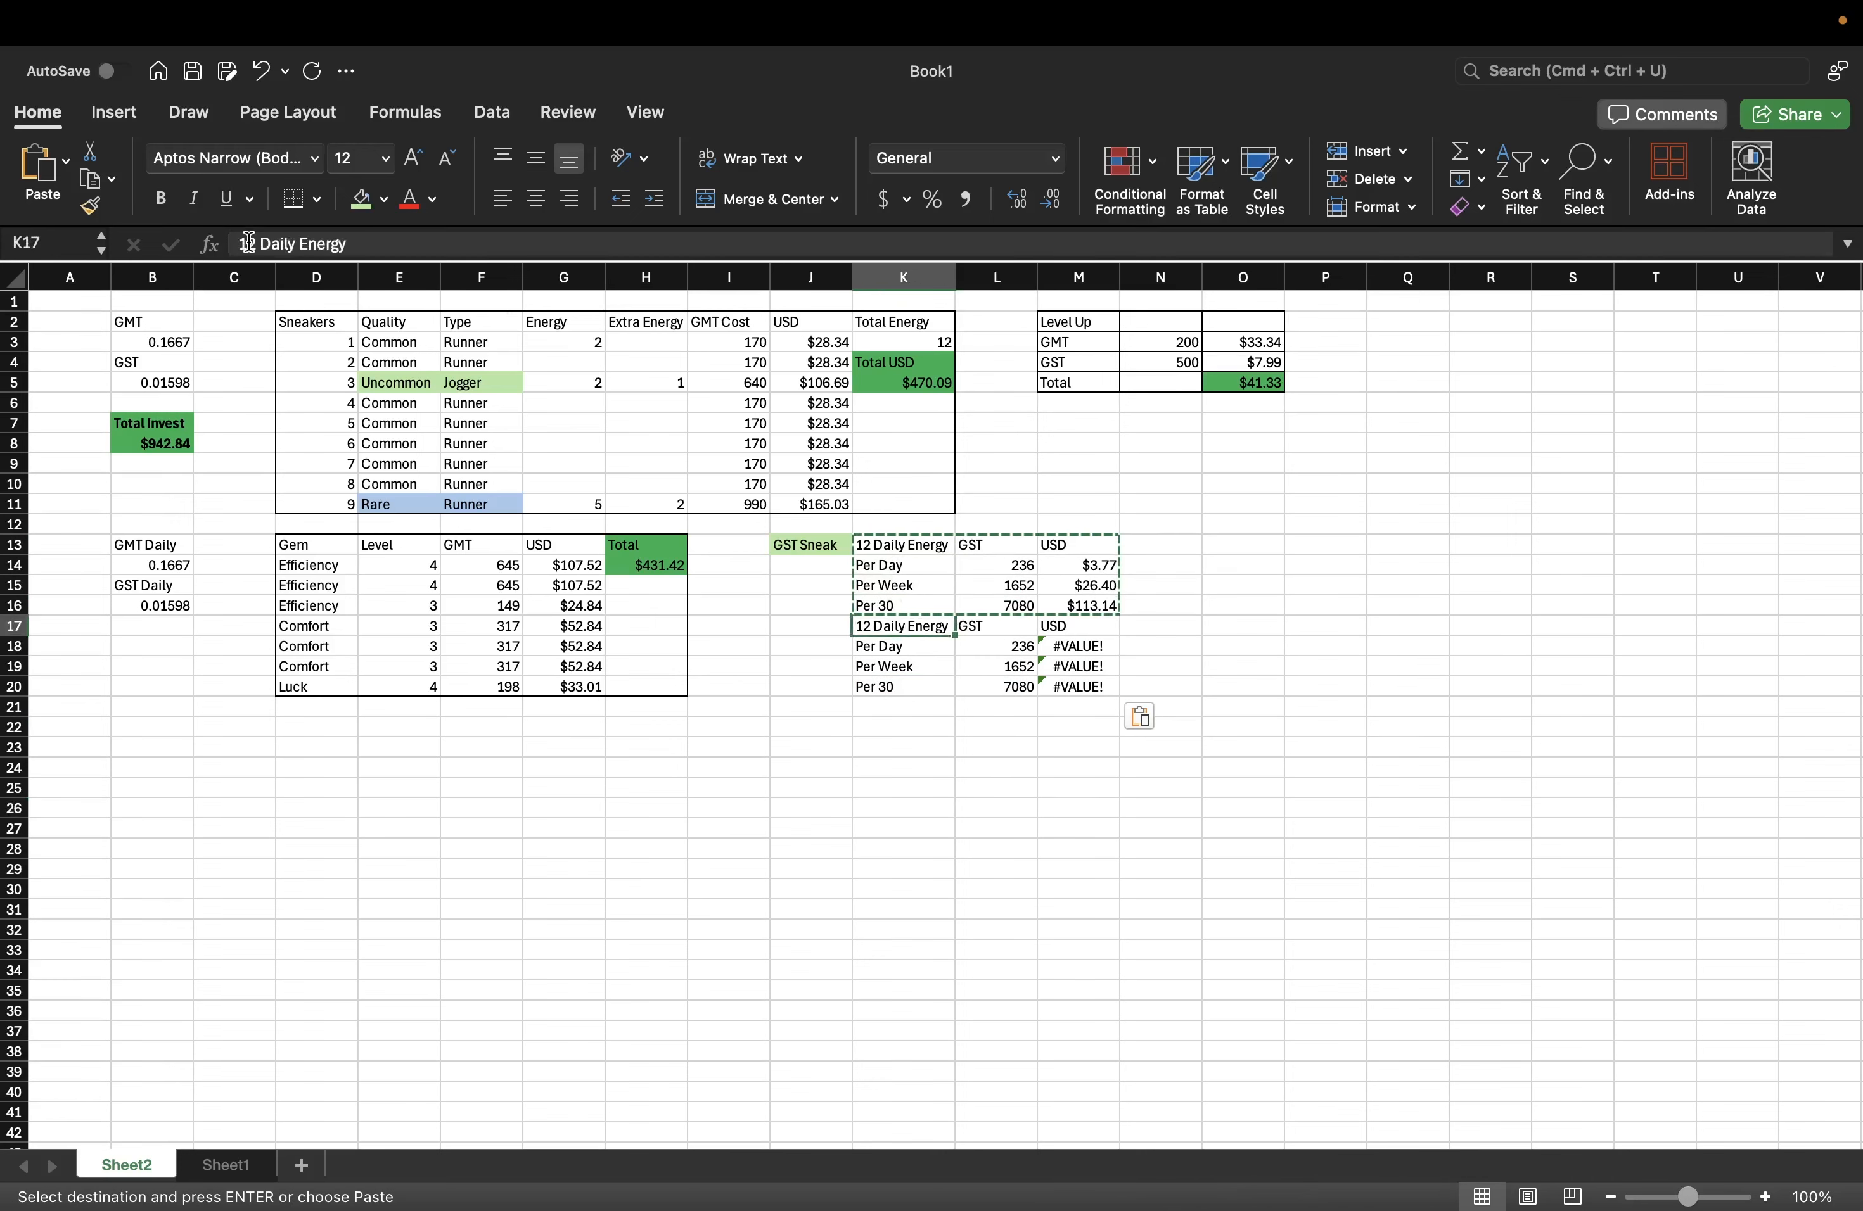
{"action": "key", "text": "Escape"}
{"action": "type", "text": "6"}
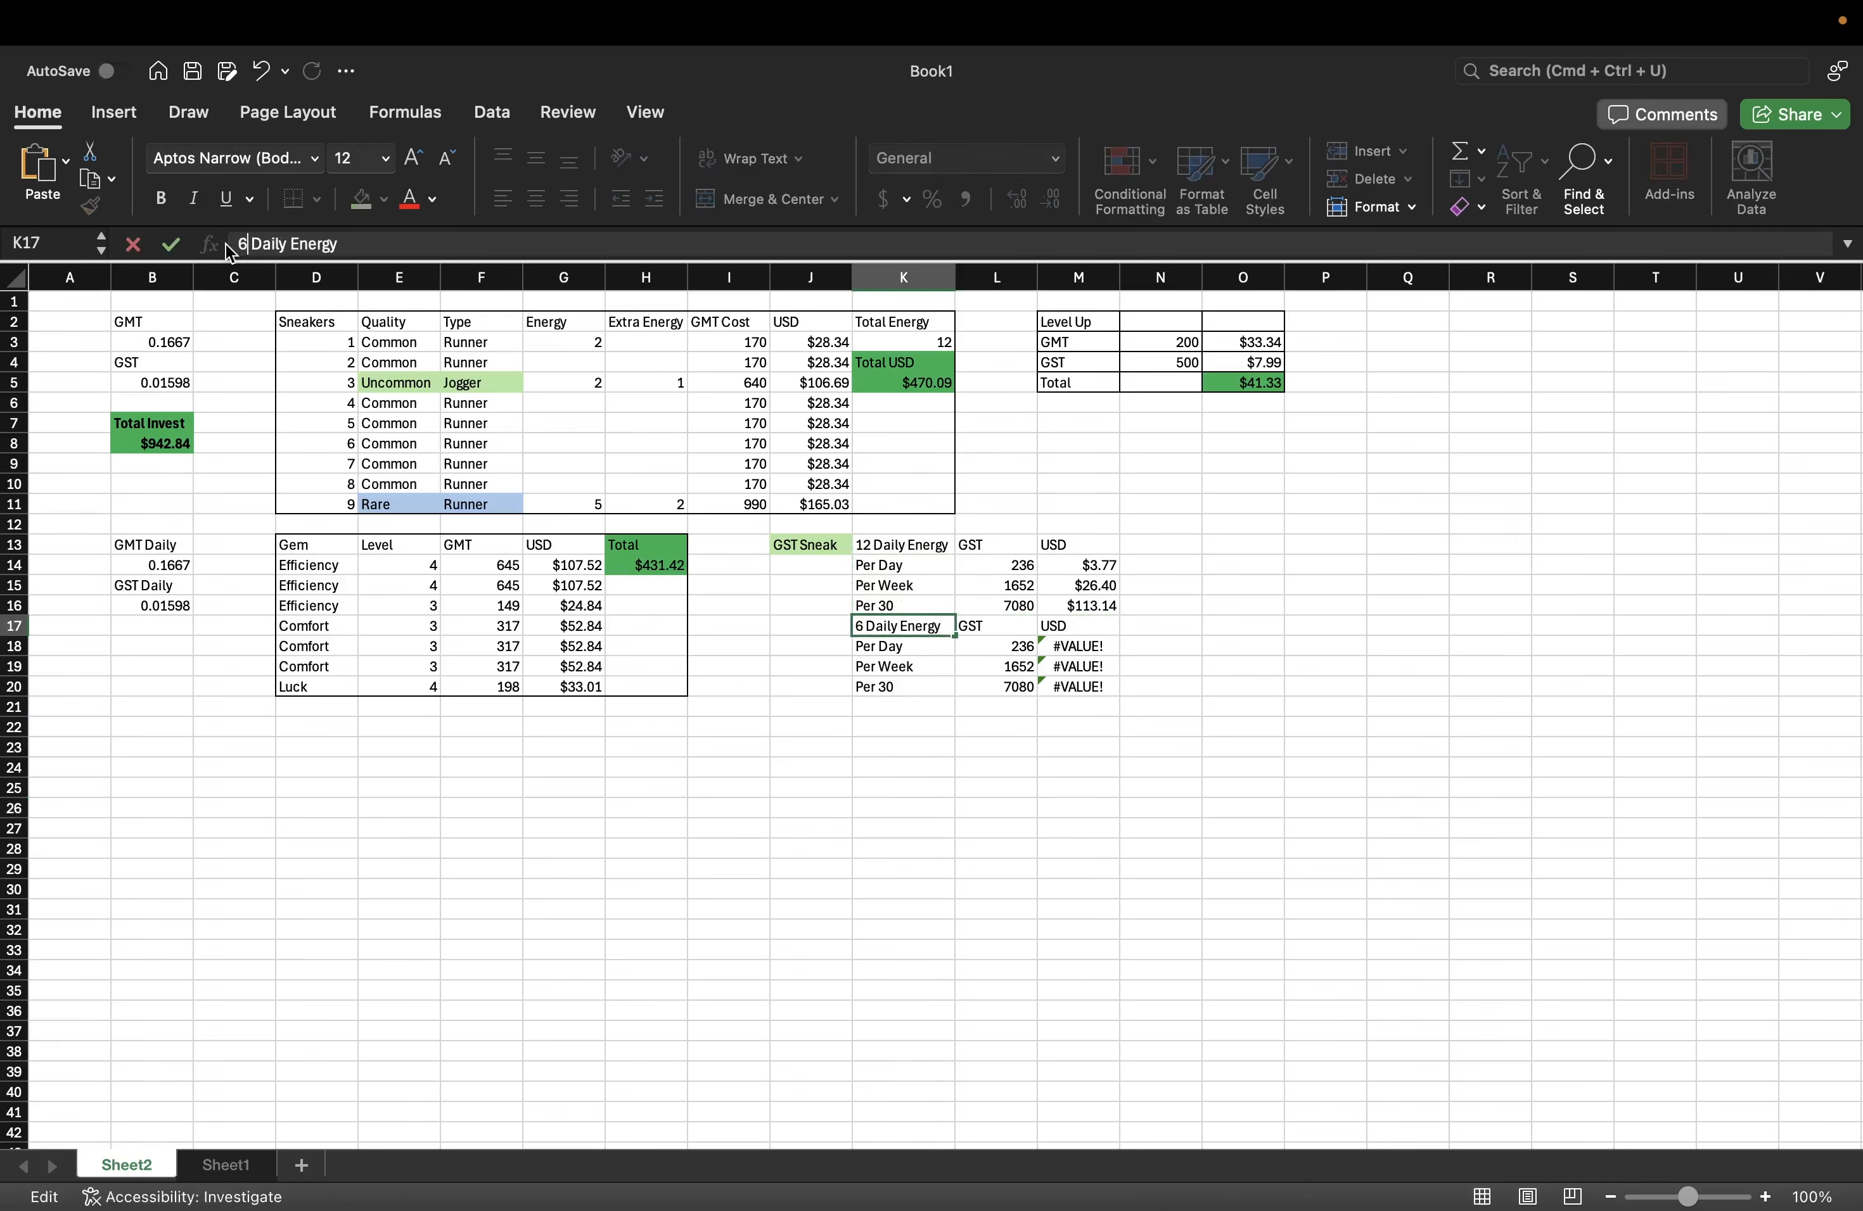
{"action": "left_click", "coordinate": [907, 828]}
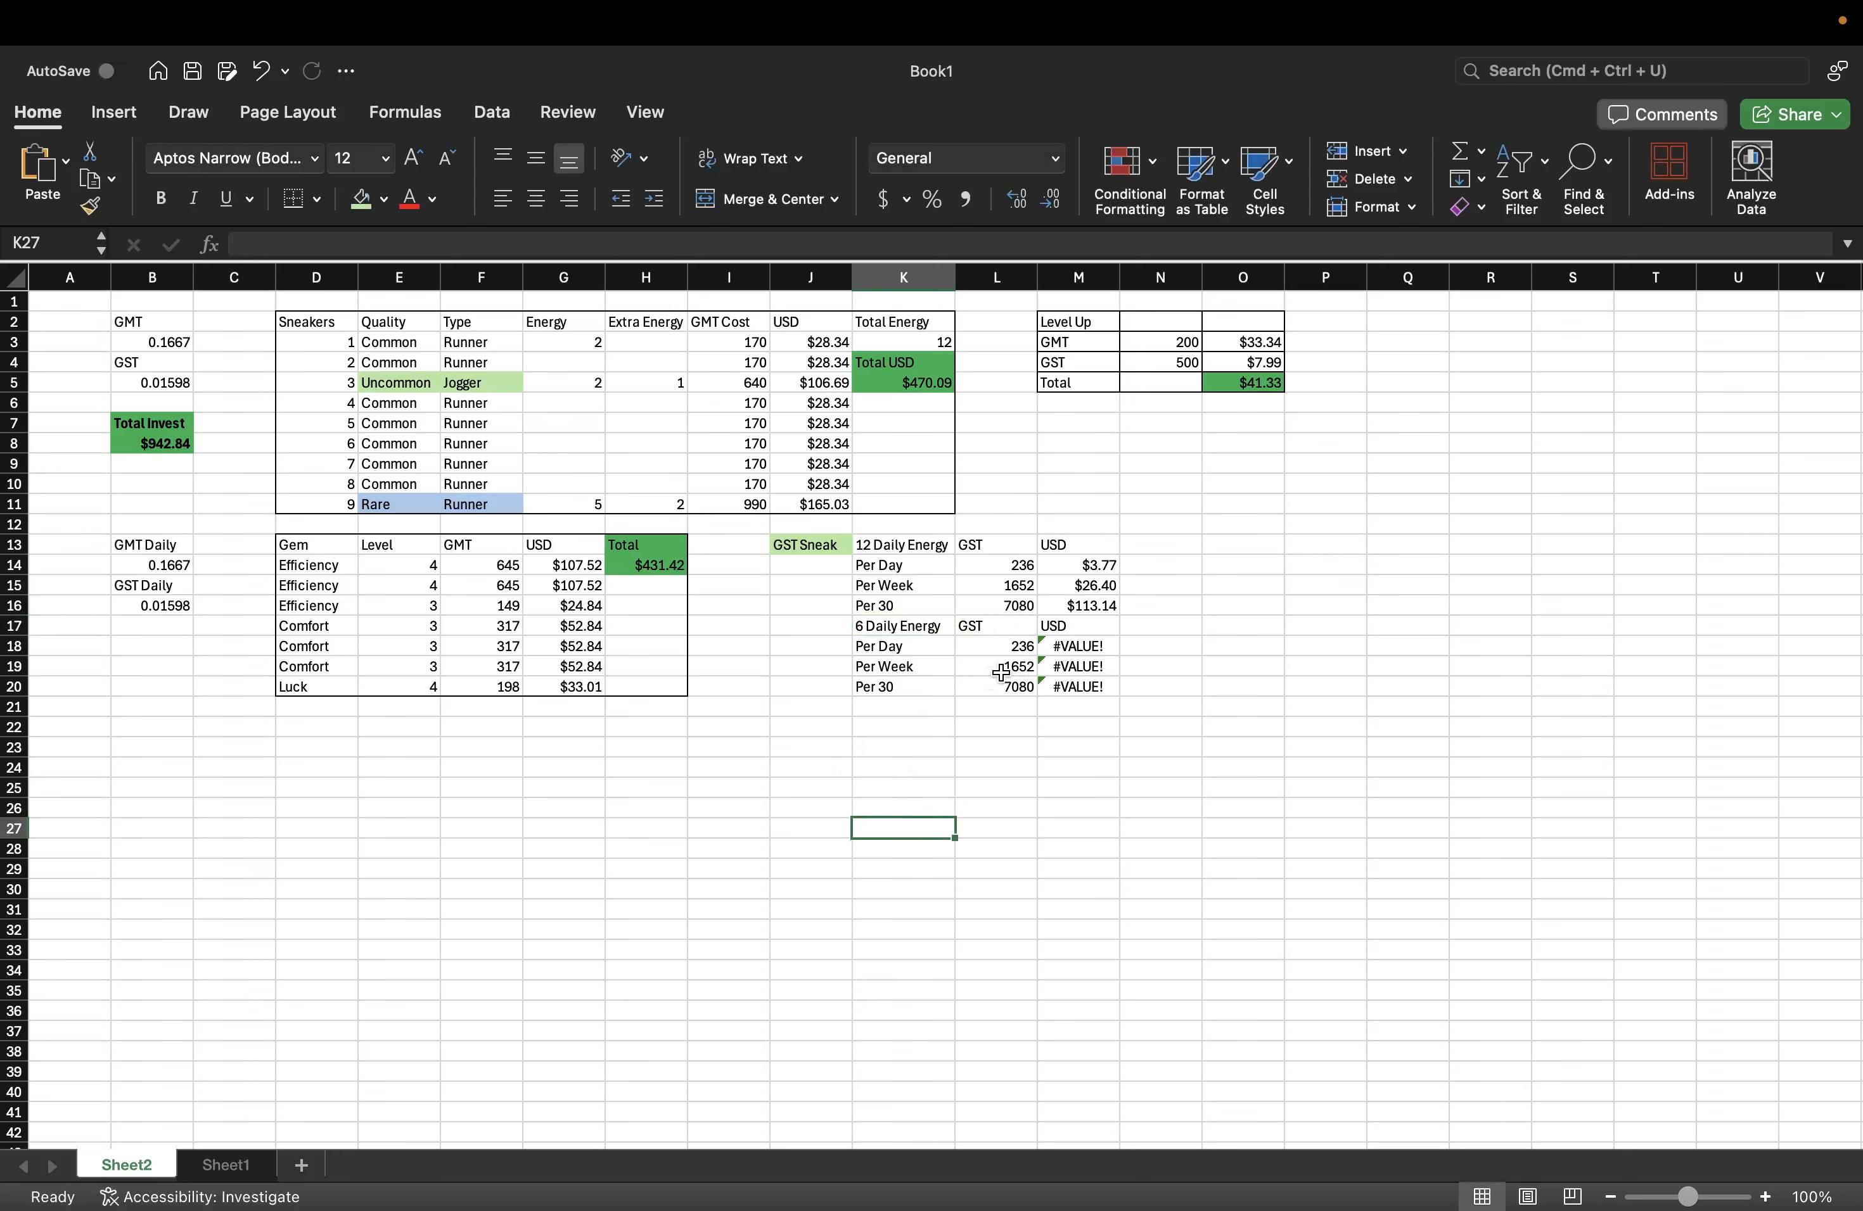
- Select the copied Per Day GST cell L18, then switch to the stepn.guide calculator and lower the daily energy to 6
{"action": "left_click", "coordinate": [1003, 648]}
{"action": "key", "text": "ctrl+Right"}
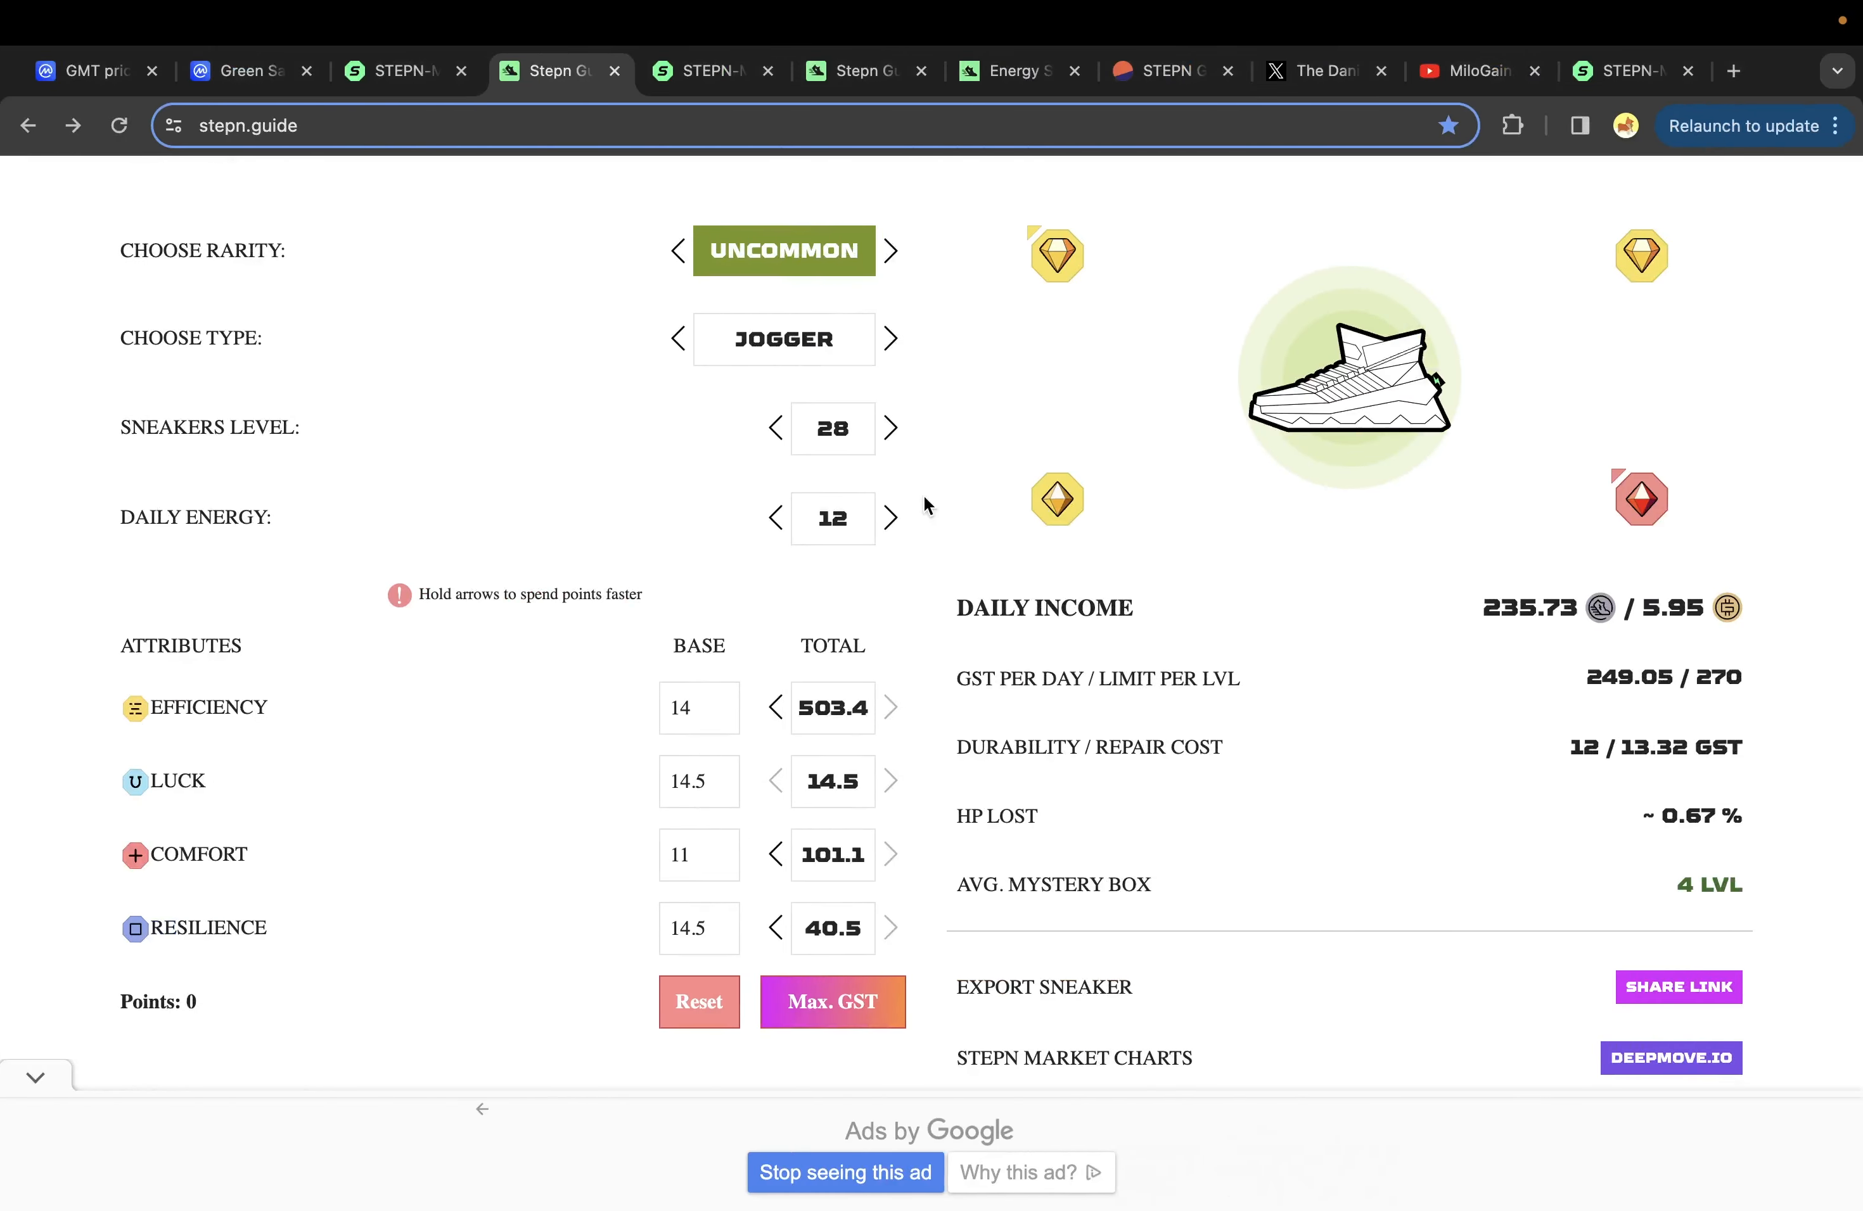
{"action": "left_click", "coordinate": [769, 518]}
{"action": "left_click", "coordinate": [769, 518]}
{"action": "left_click", "coordinate": [769, 517]}
{"action": "left_click", "coordinate": [769, 517]}
{"action": "left_click", "coordinate": [770, 517]}
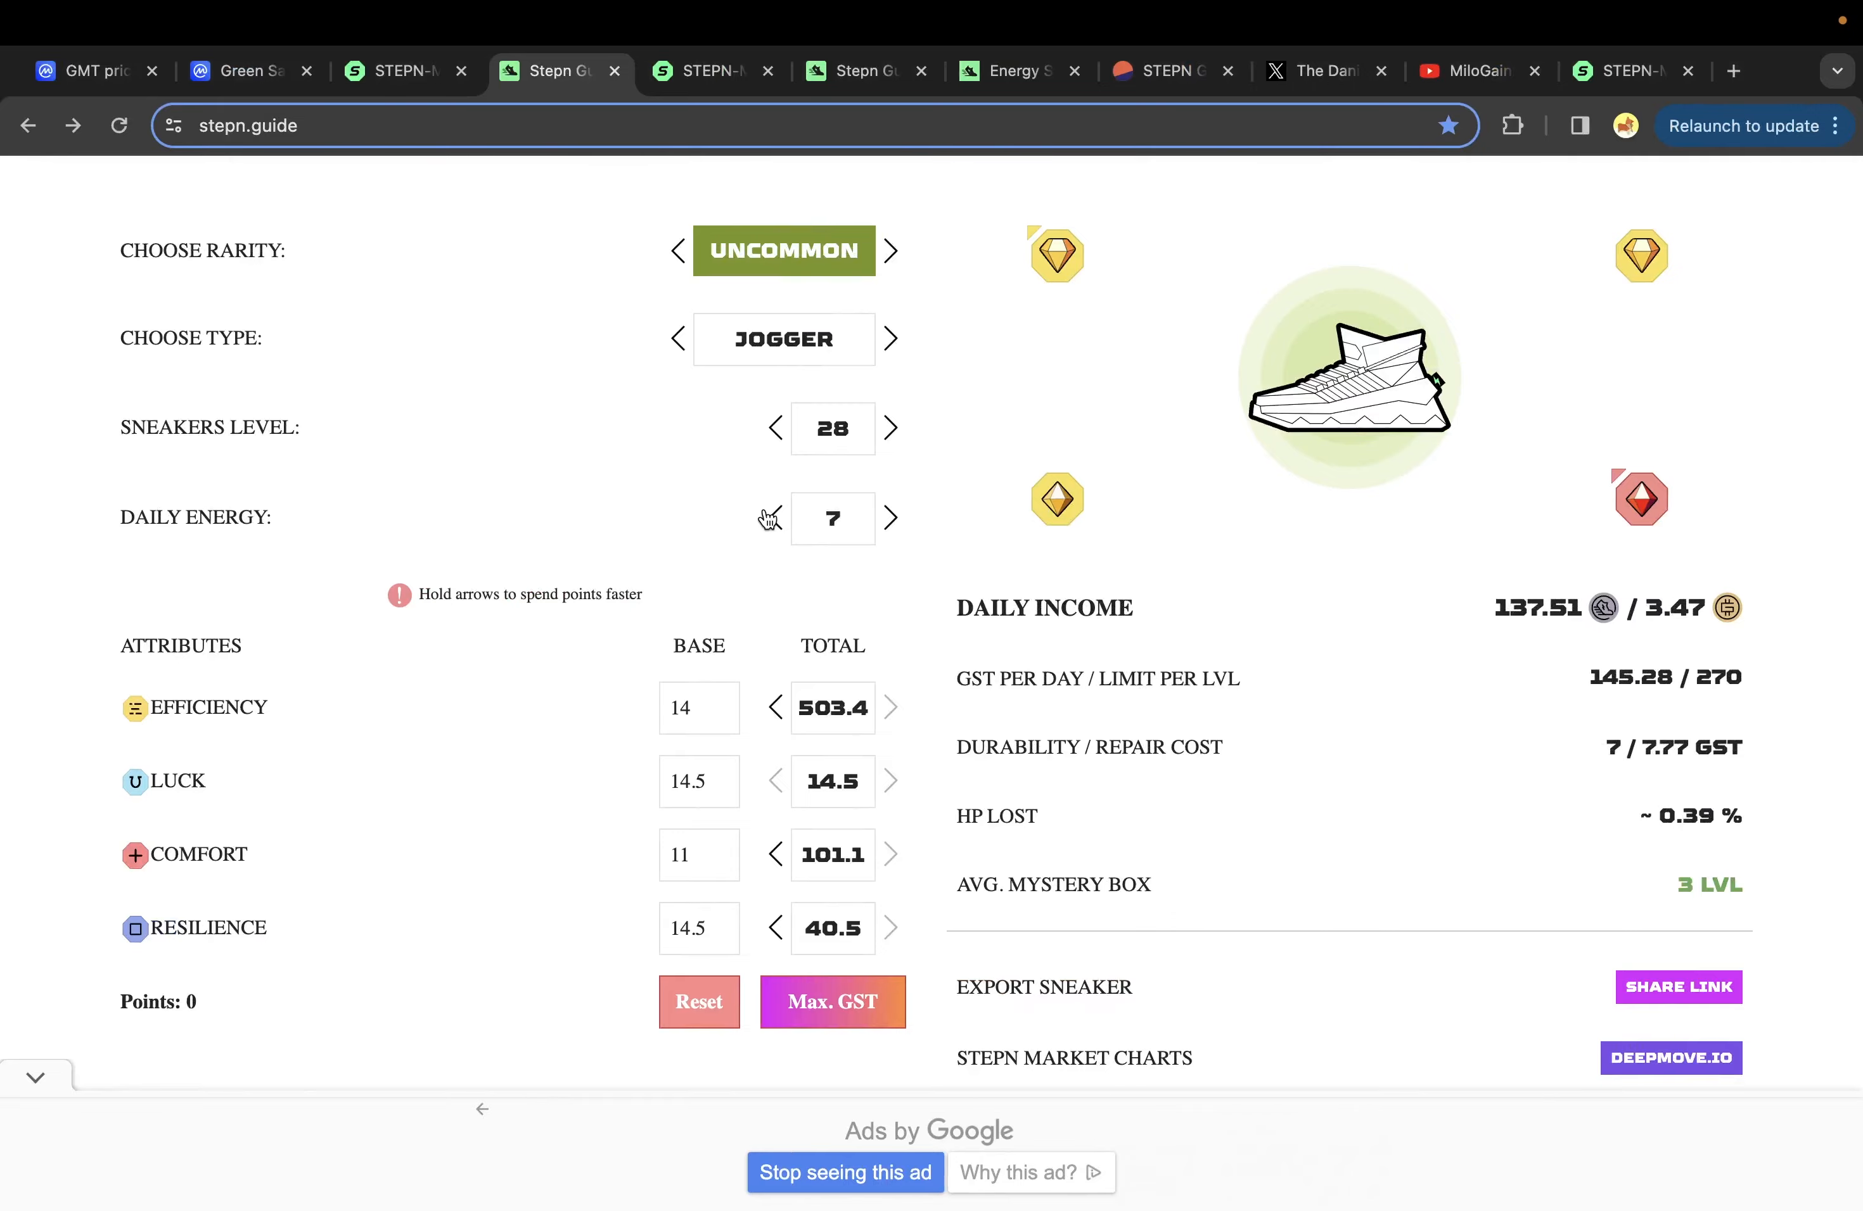
{"action": "left_click", "coordinate": [769, 517]}
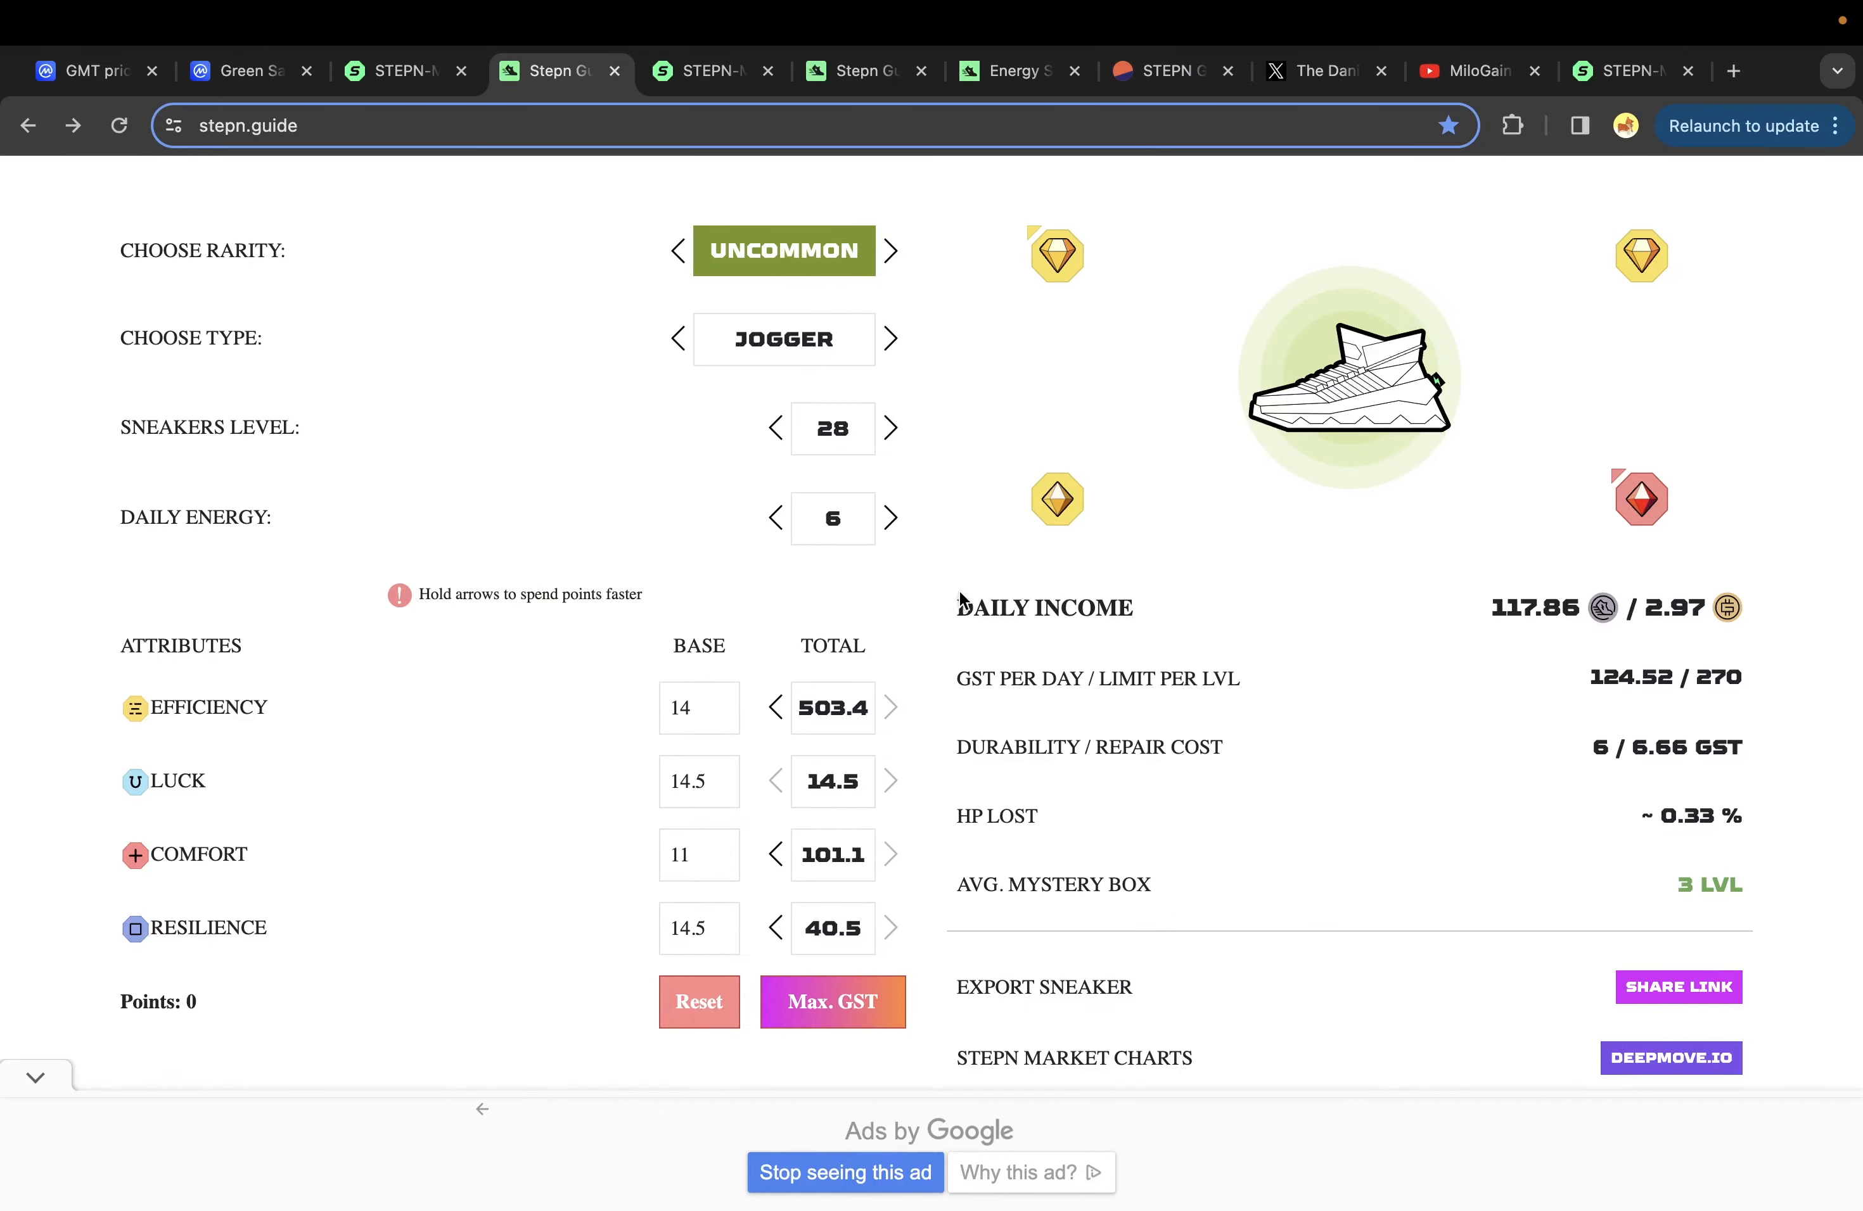
- Return to the spreadsheet and enter 118 as the Per Day GST in L18, rechecking the calculator's daily income for 6 energy
{"action": "key", "text": "ctrl+Left"}
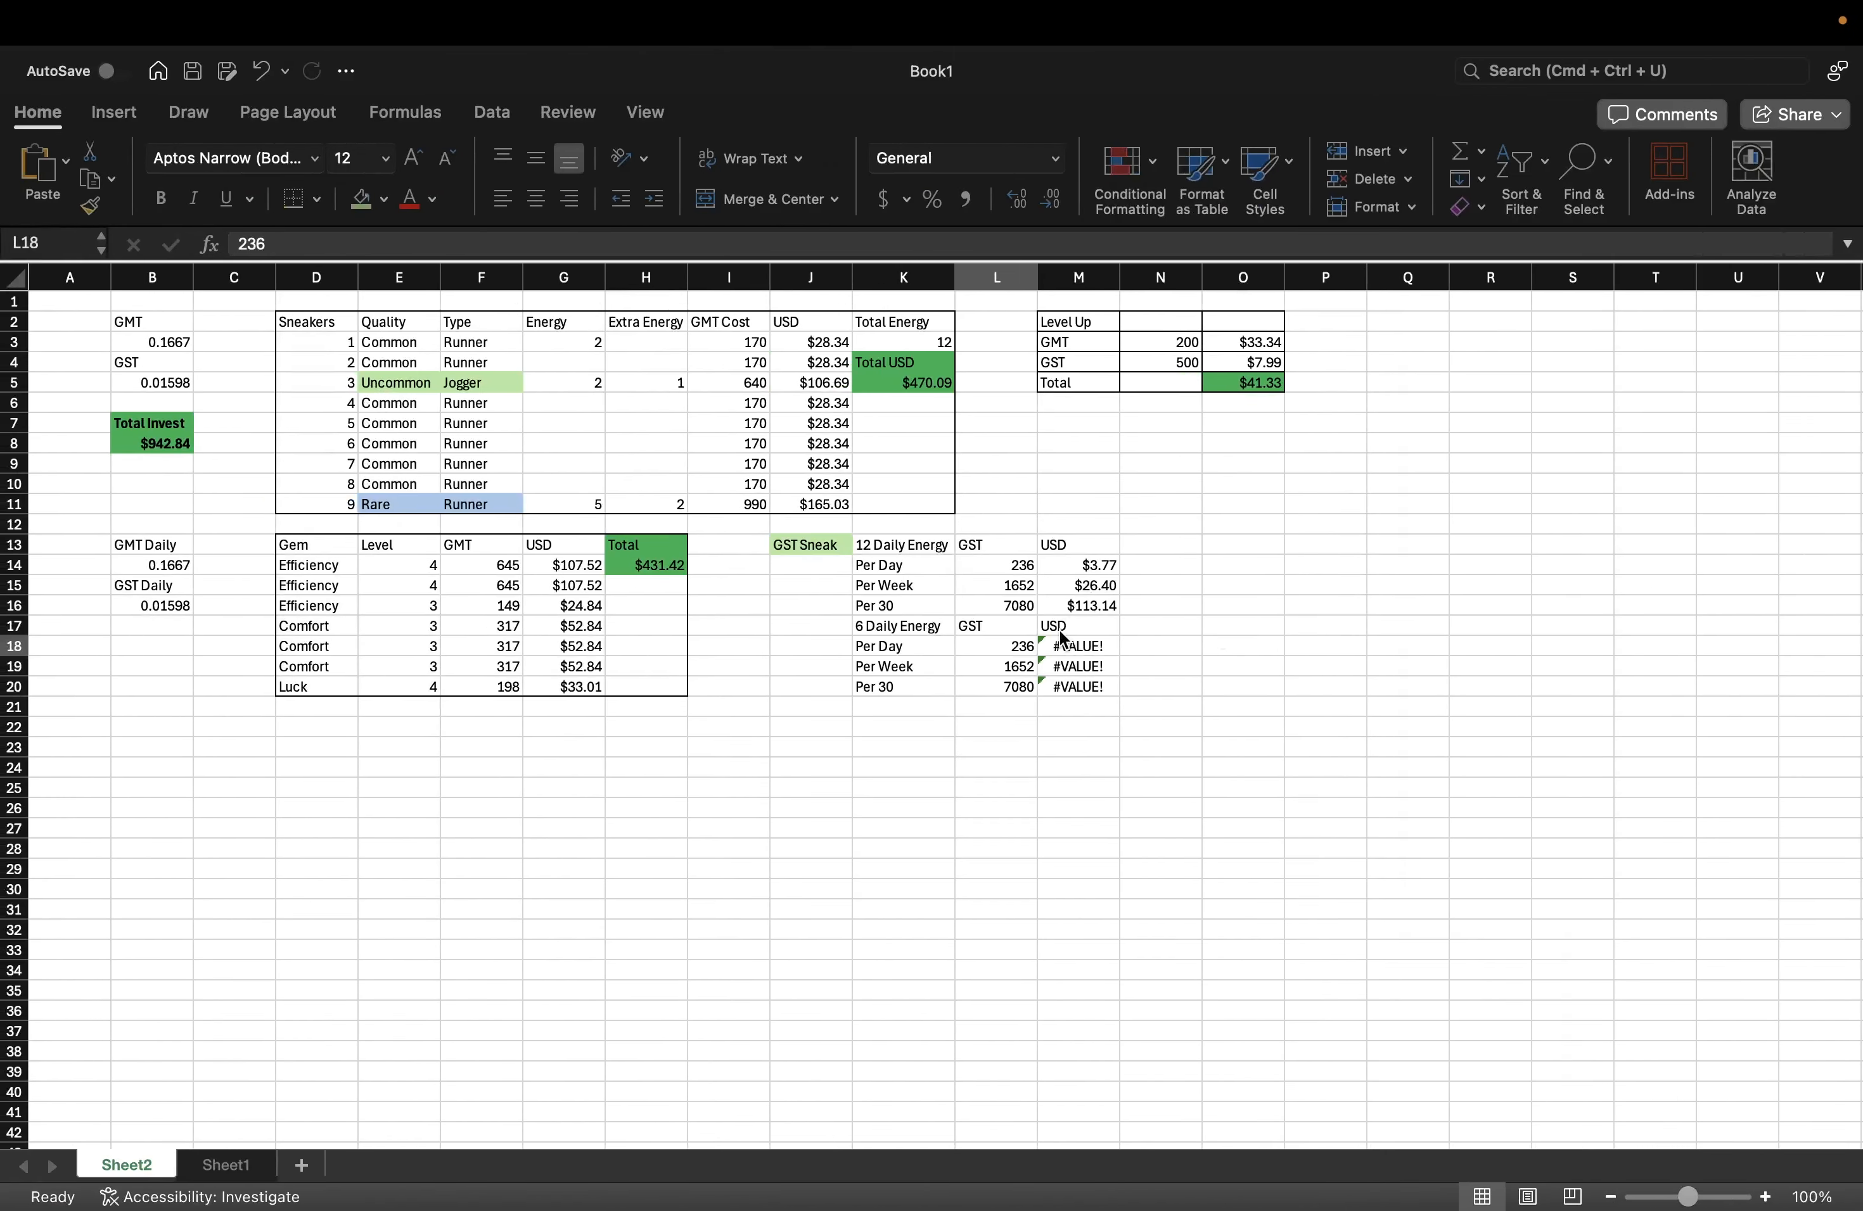
{"action": "type", "text": "125"}
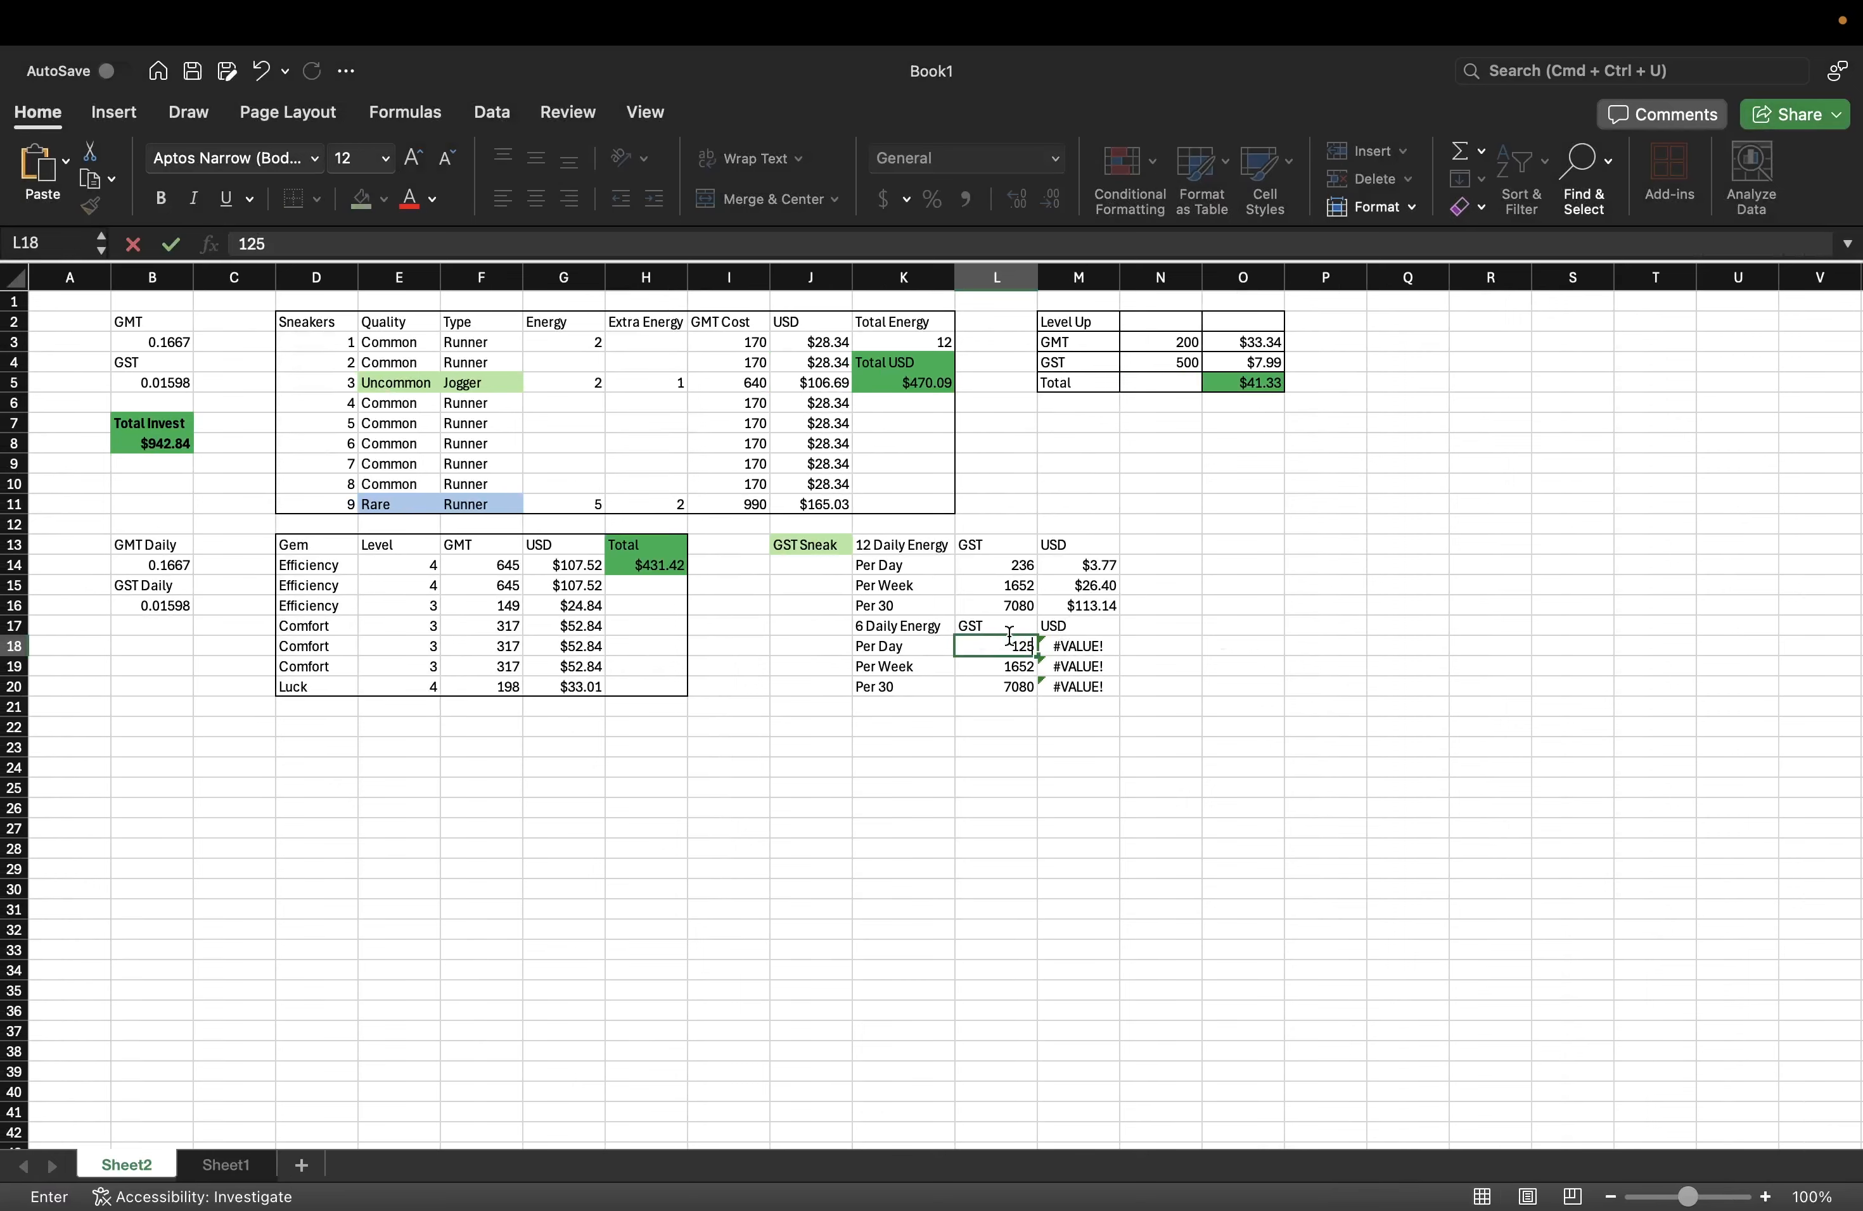
{"action": "key", "text": "ctrl+Right"}
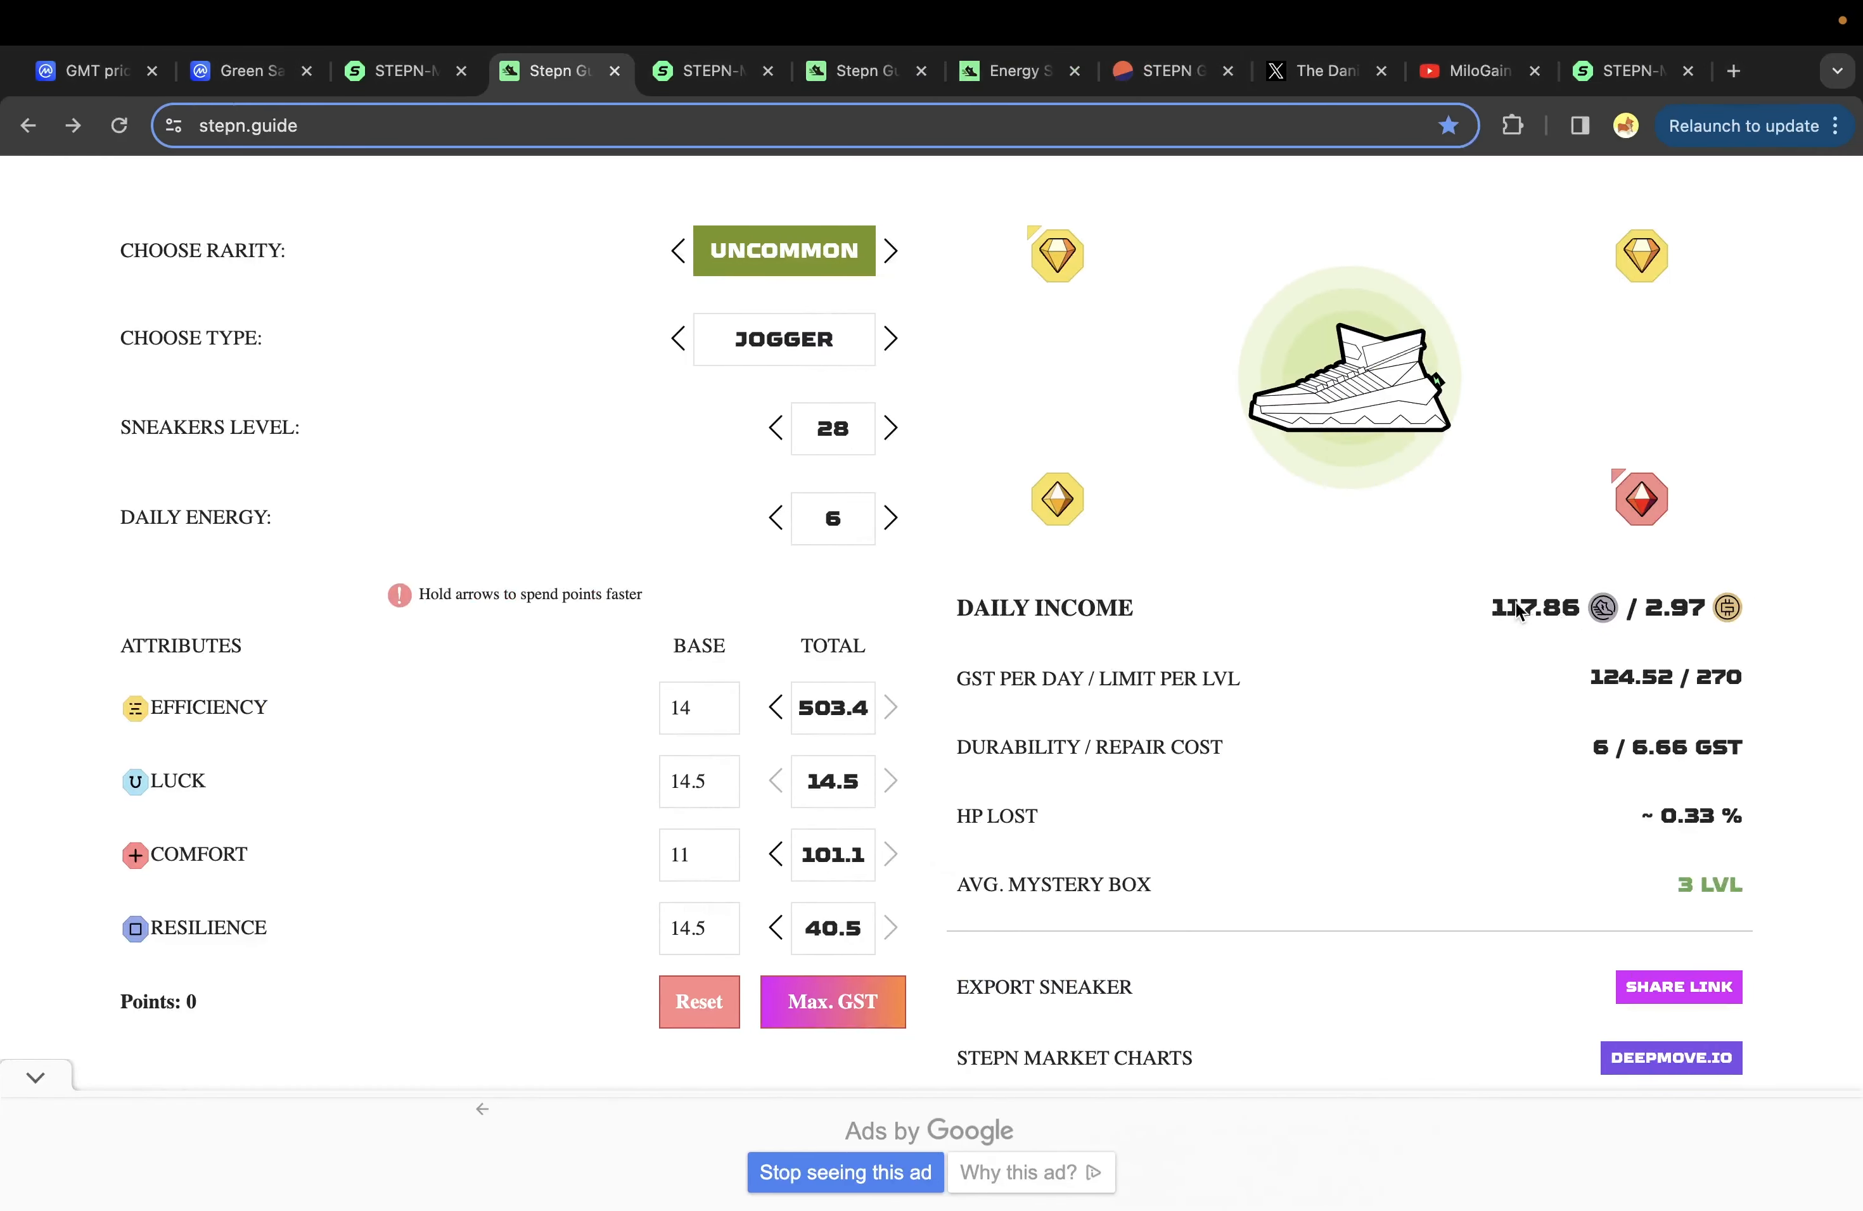
{"action": "key", "text": "ctrl+Left"}
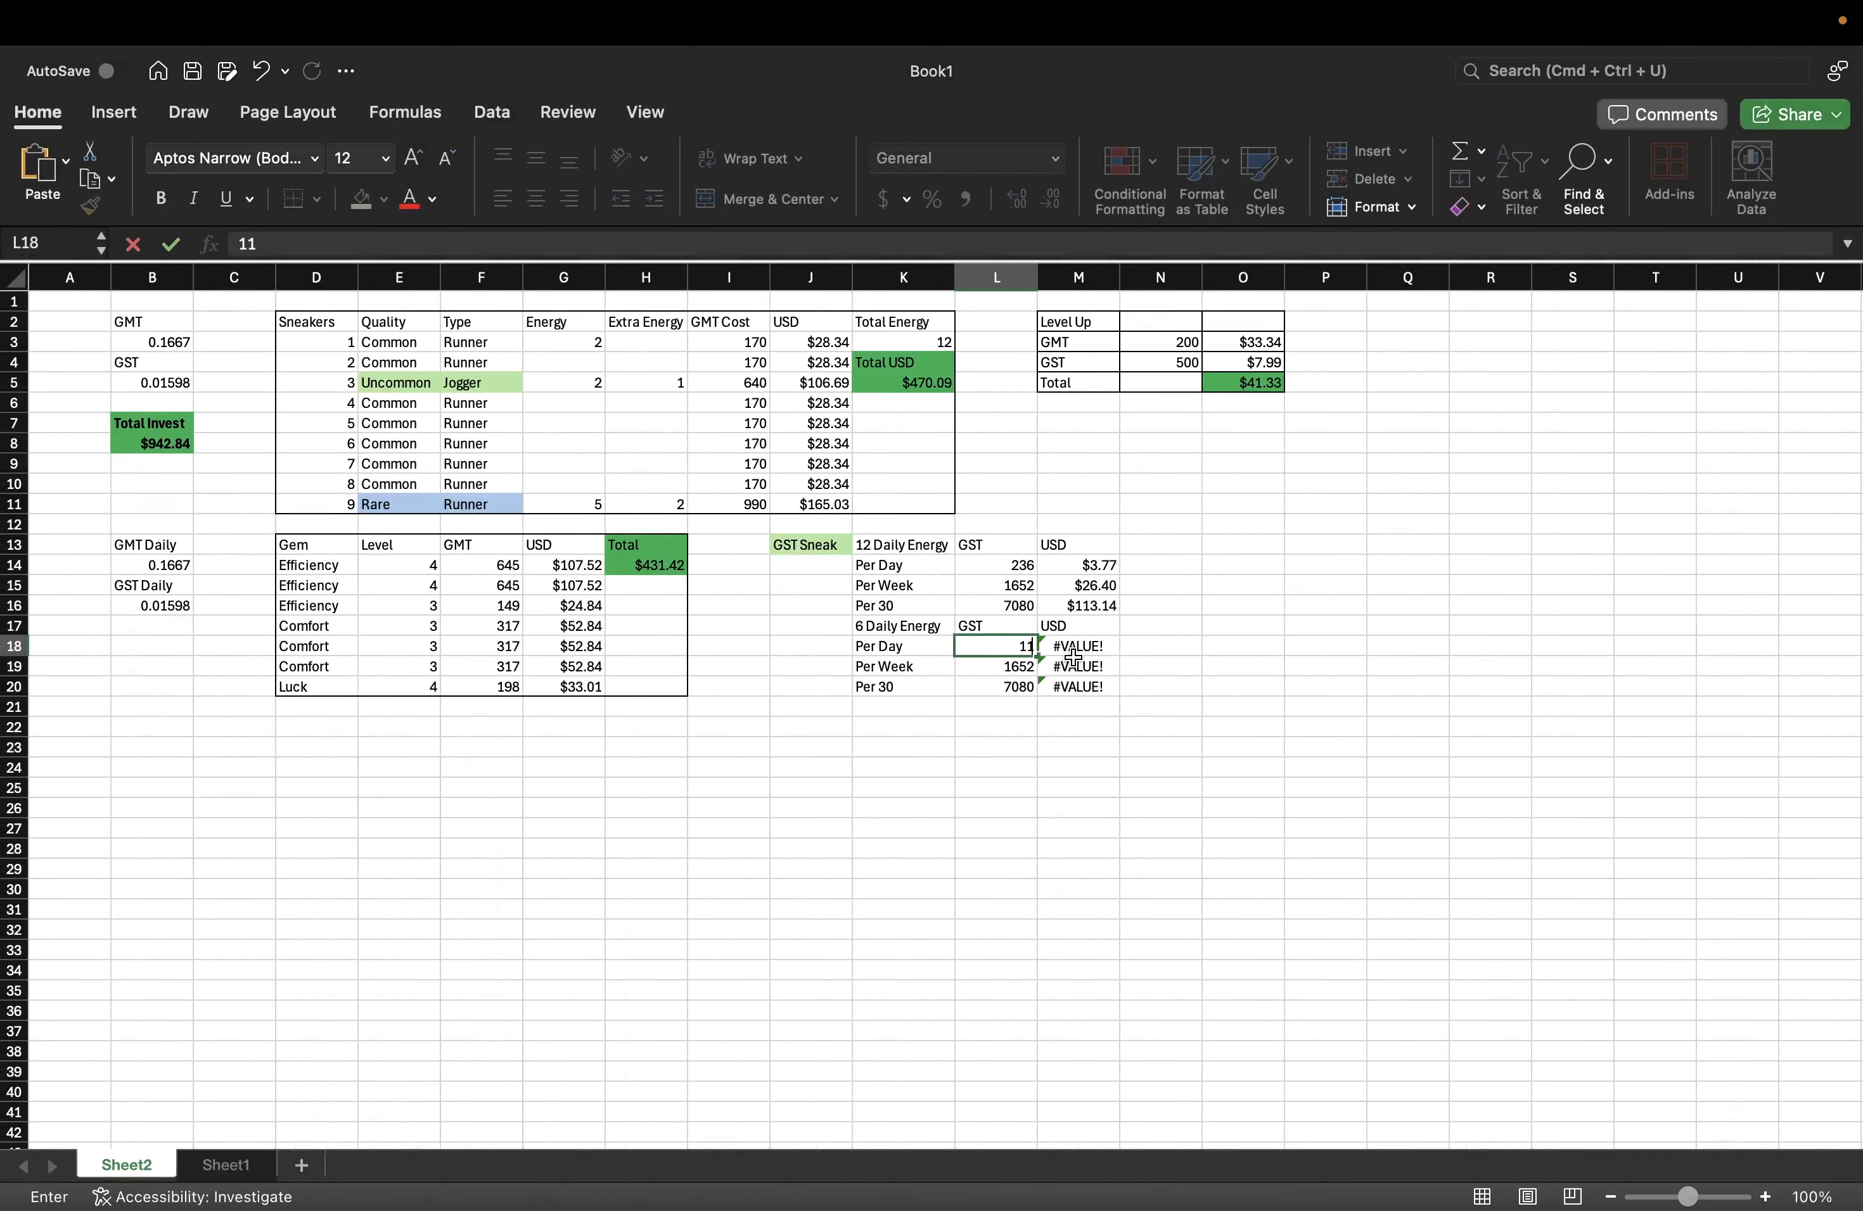
{"action": "key", "text": "Return"}
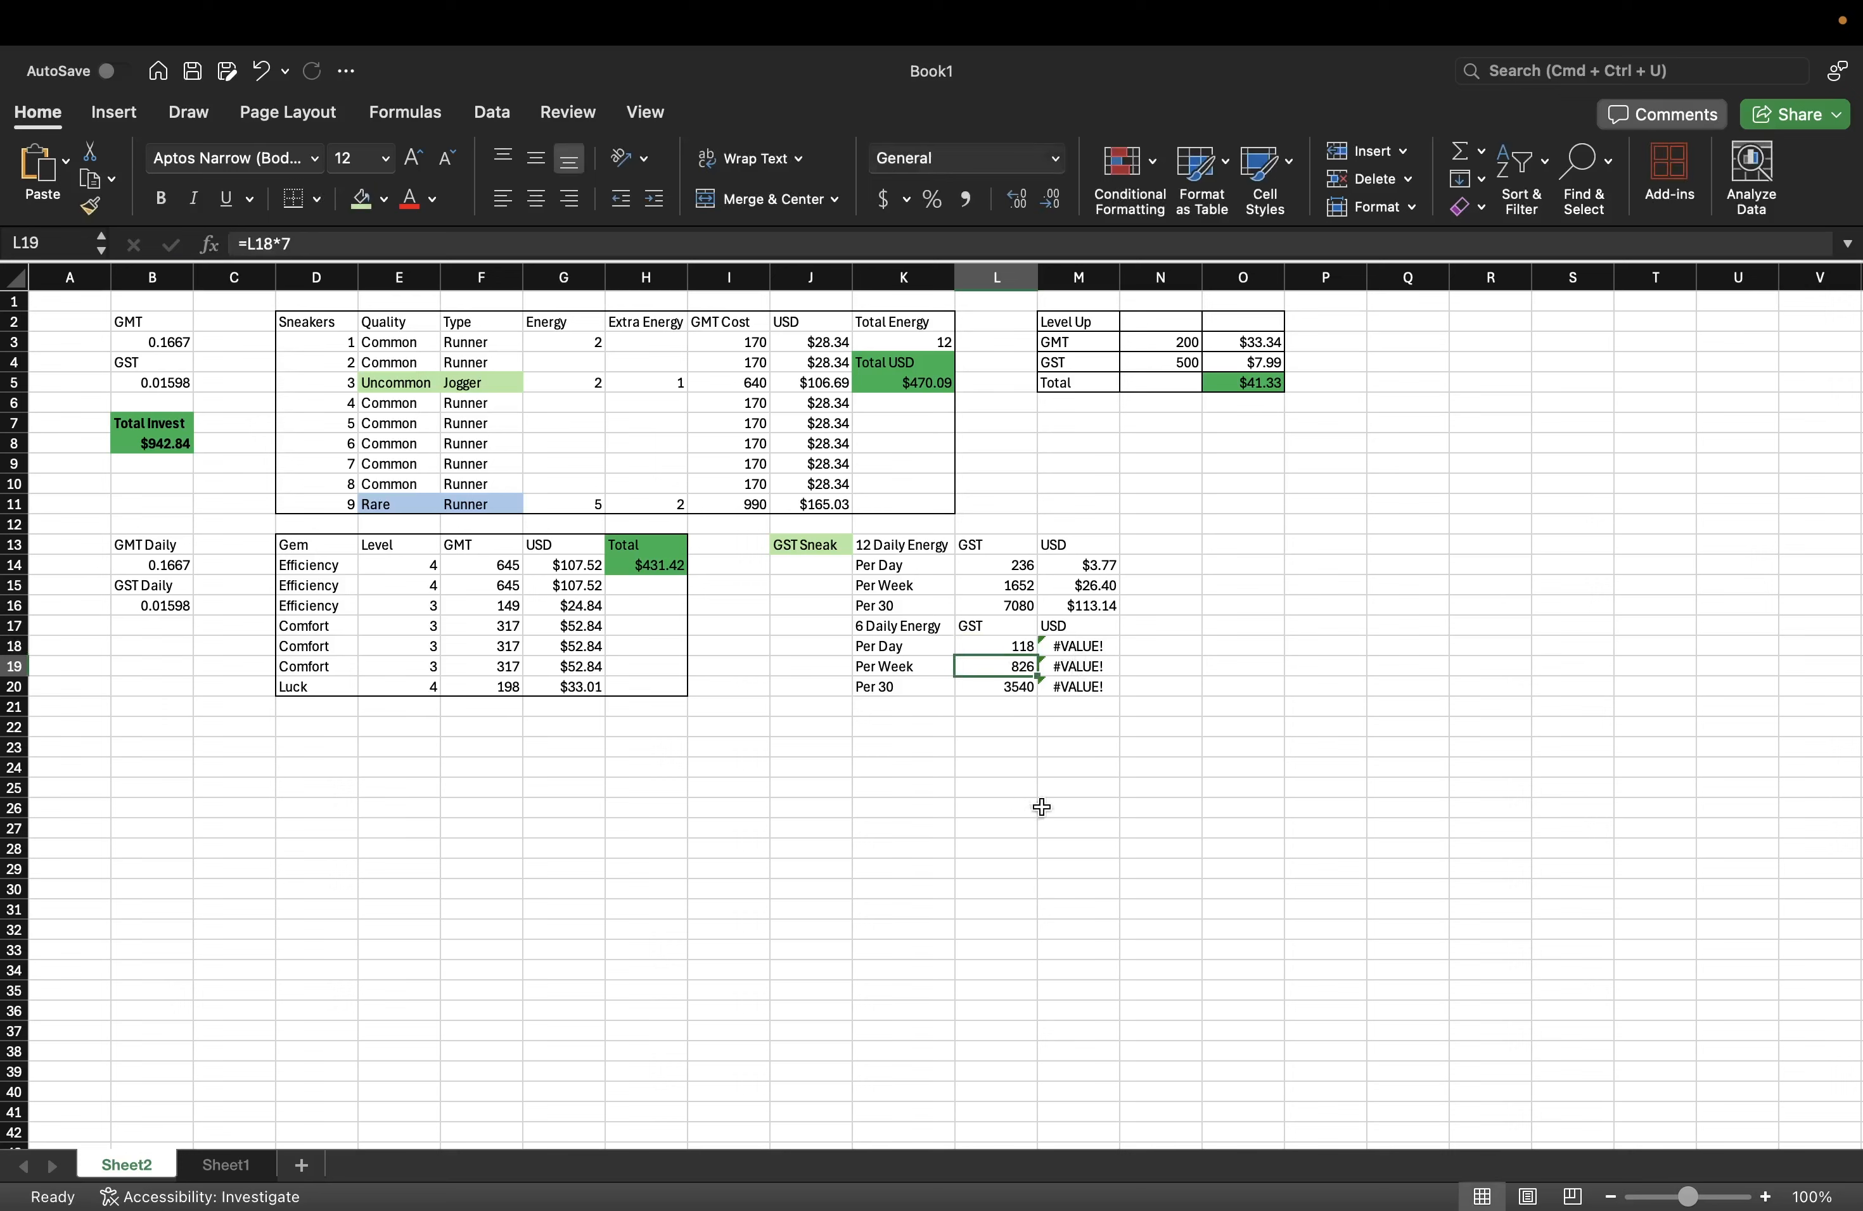
- Correct the Per Day USD formula in M18 to =SUMPRODUCT(B16,L18) so it uses the GST Daily price
{"action": "left_click", "coordinate": [1091, 643]}
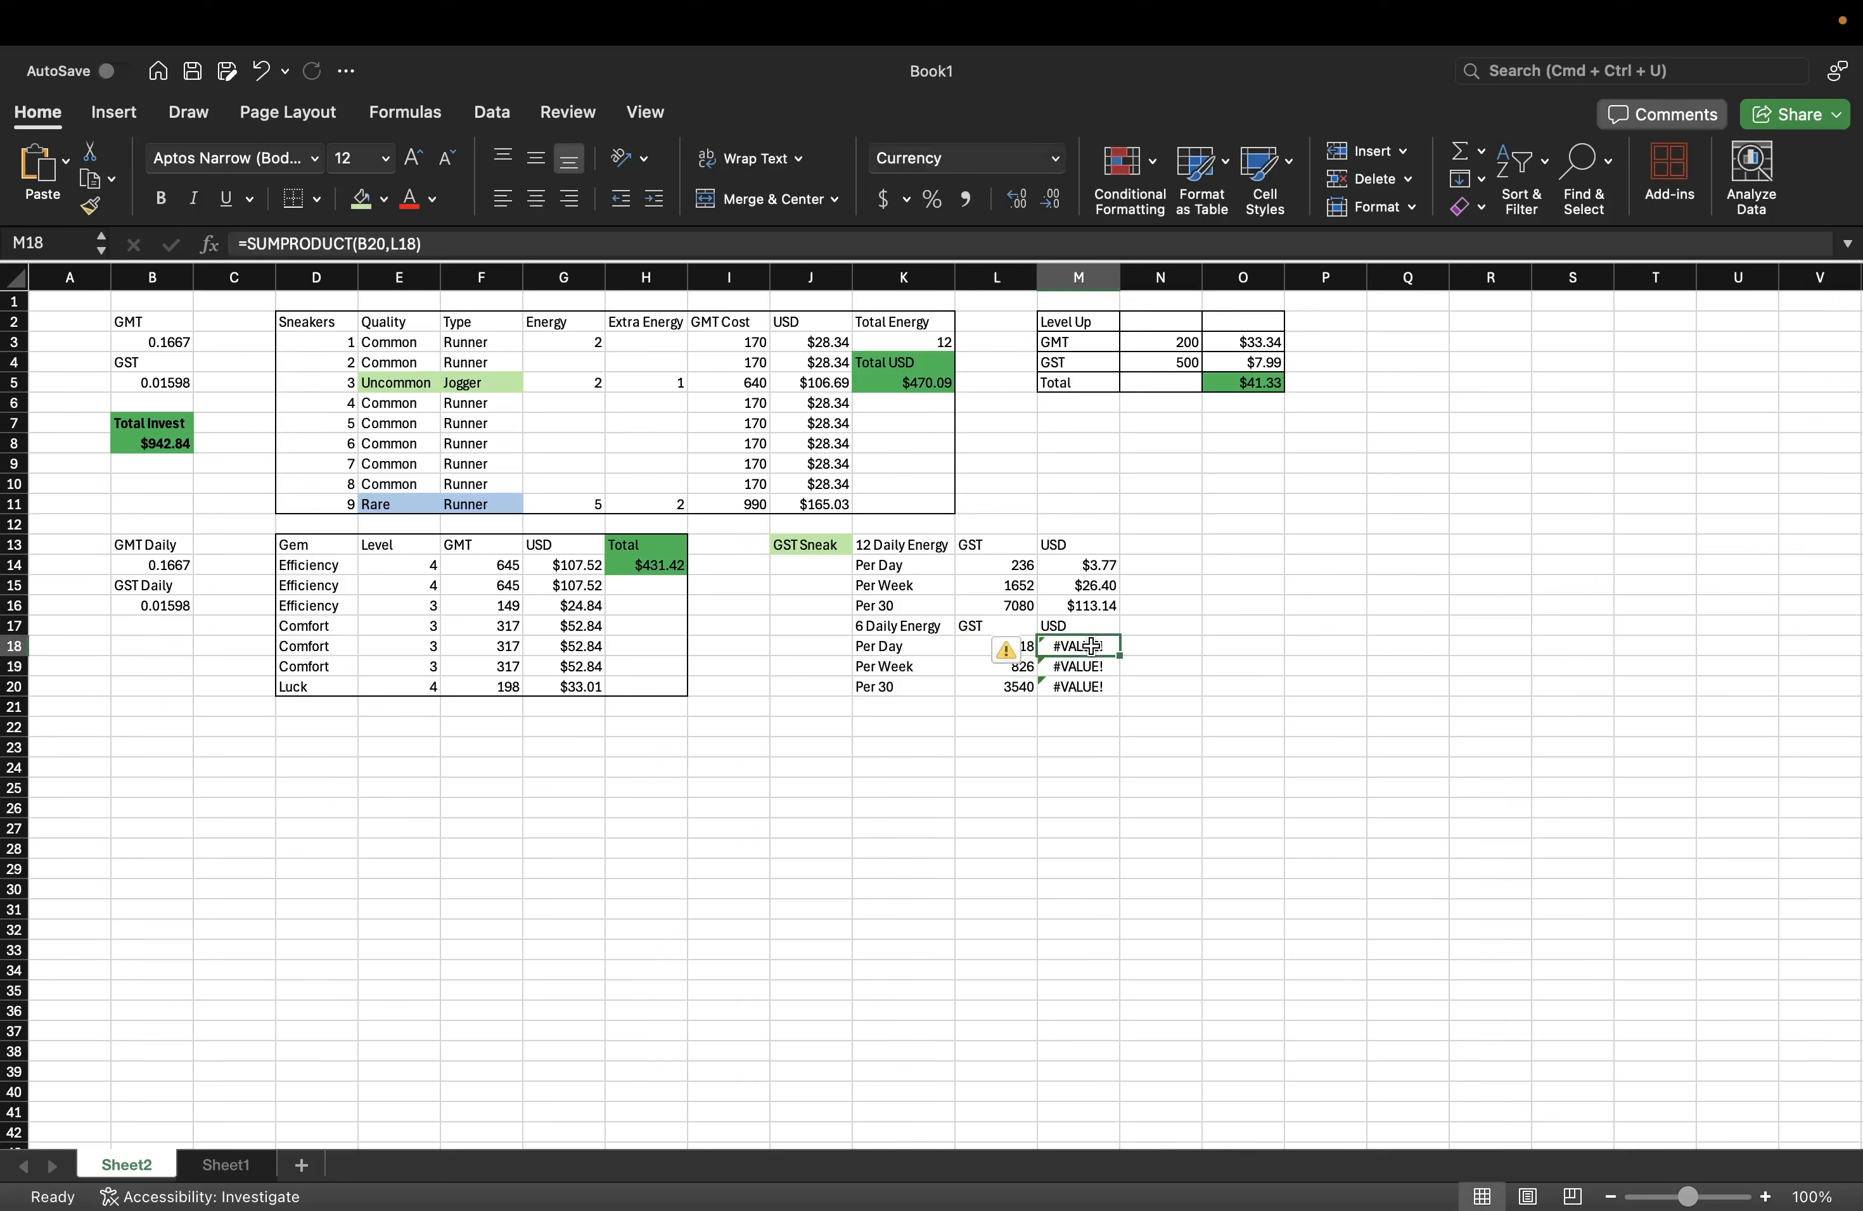
{"action": "left_click_drag", "start_coordinate": [175, 625], "coordinate": [175, 684]}
{"action": "left_click", "coordinate": [1077, 645]}
{"action": "double_click", "coordinate": [385, 244]}
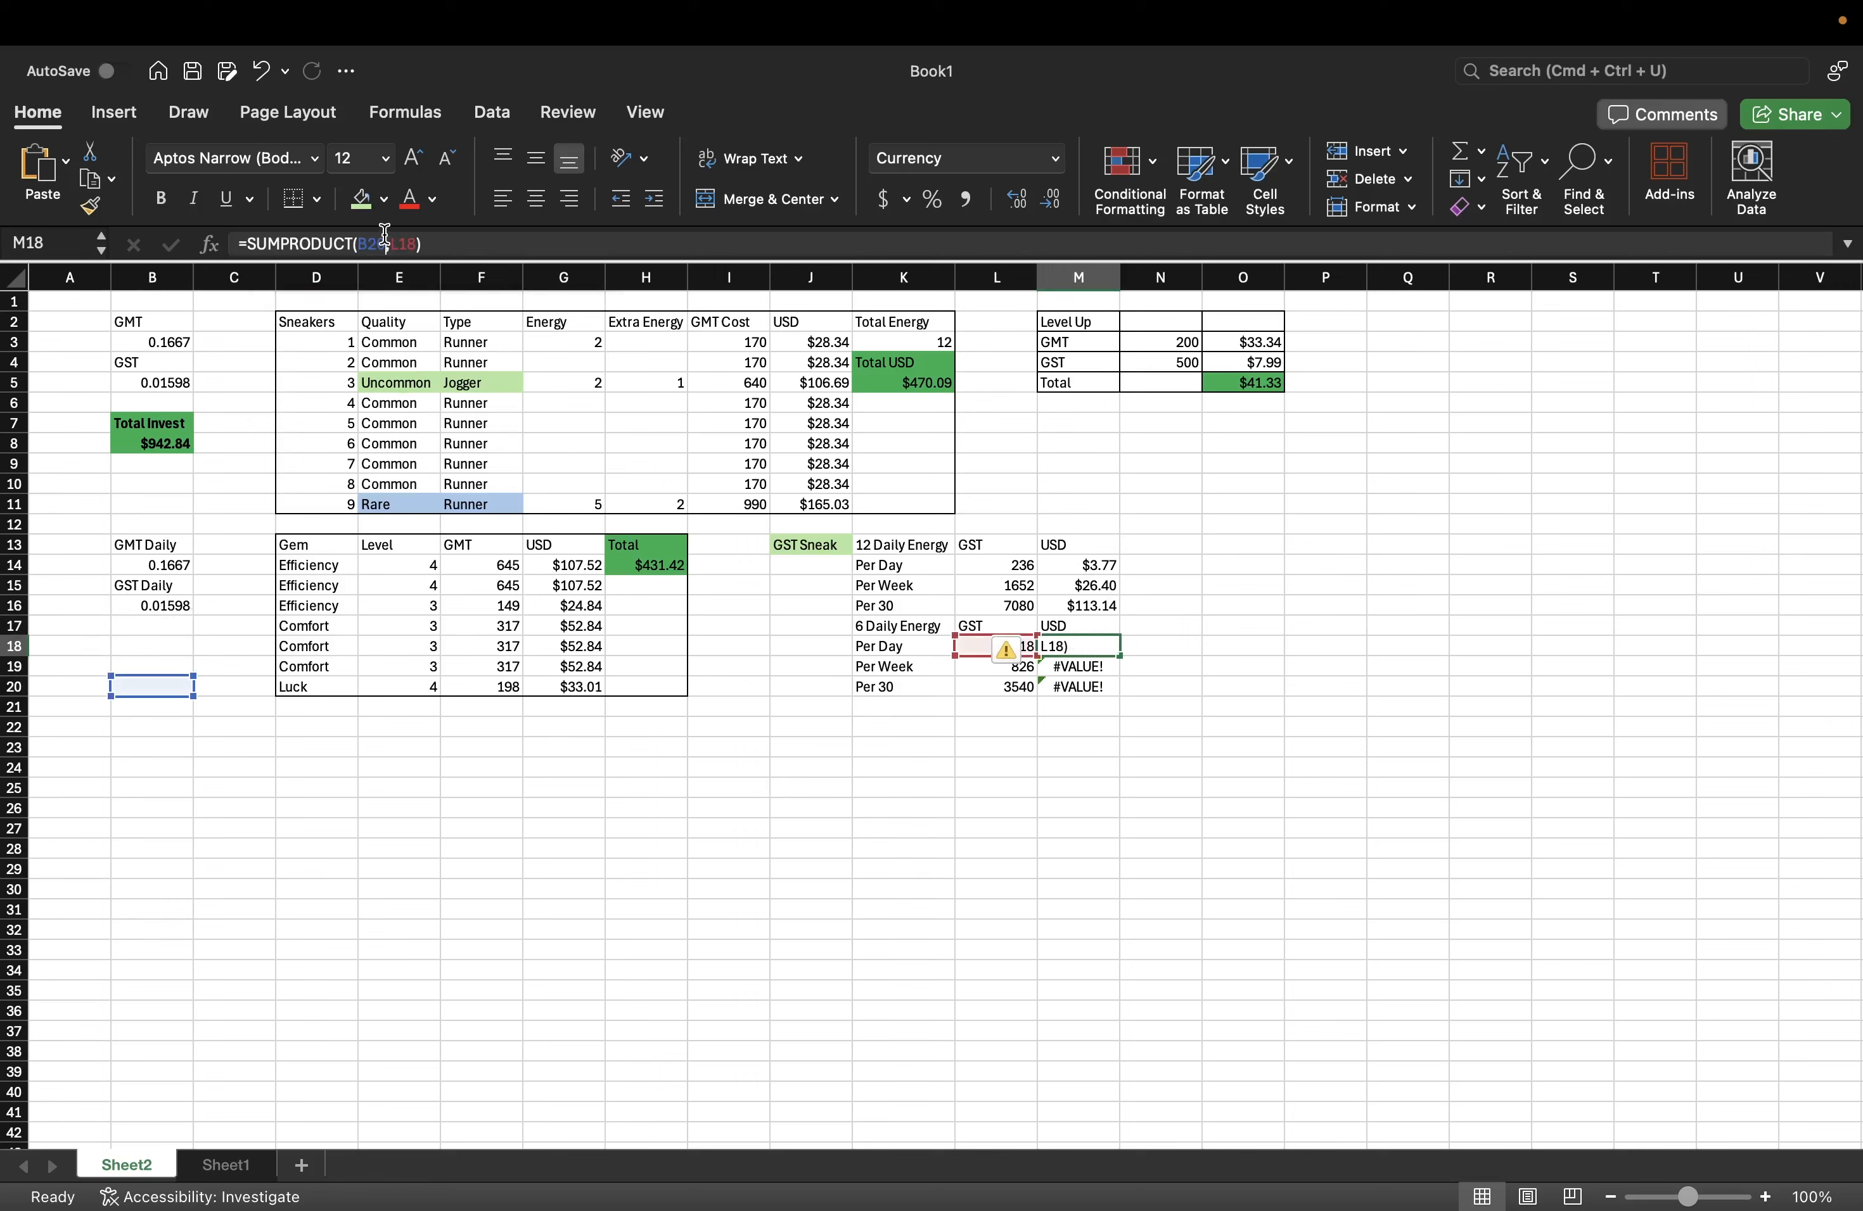
{"action": "type", "text": "B16"}
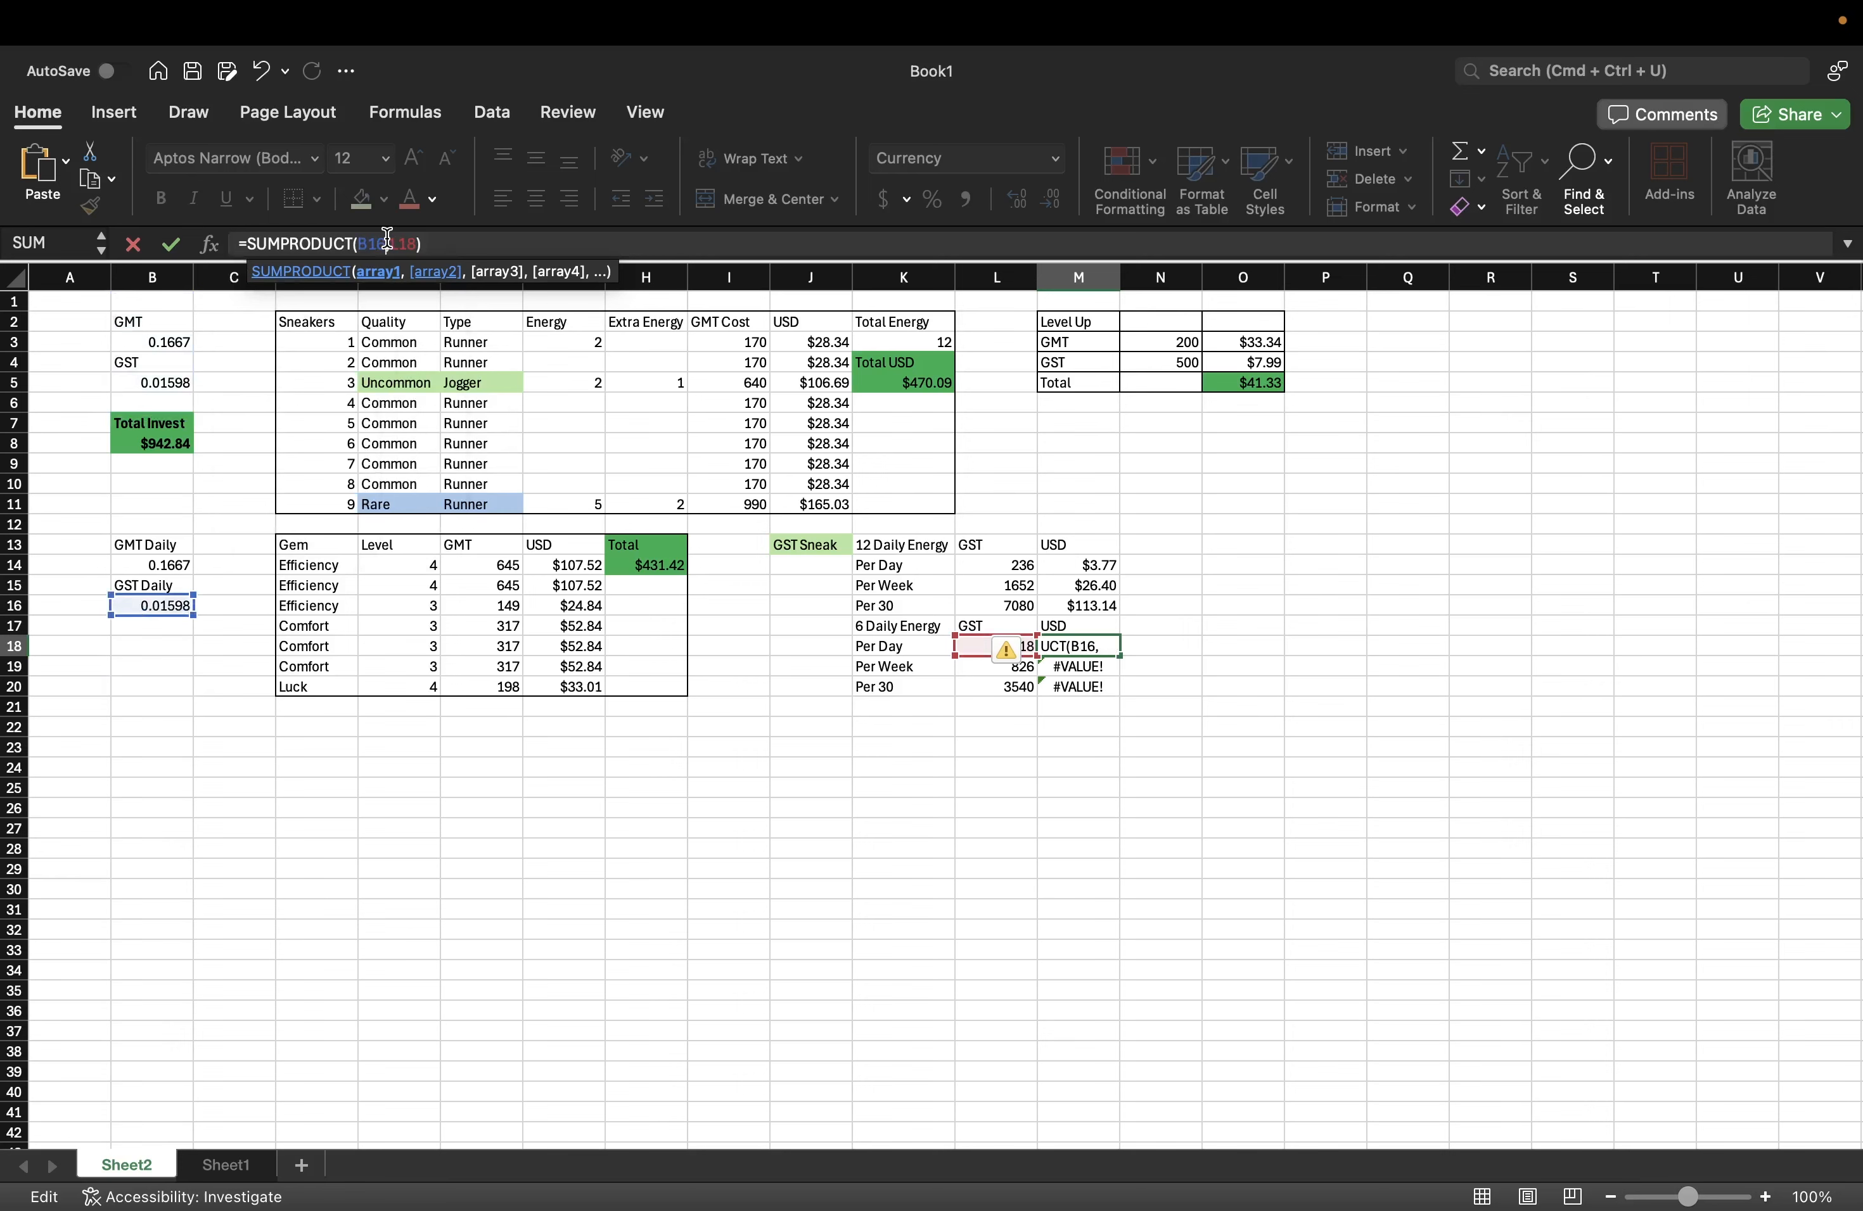
{"action": "key", "text": "Return"}
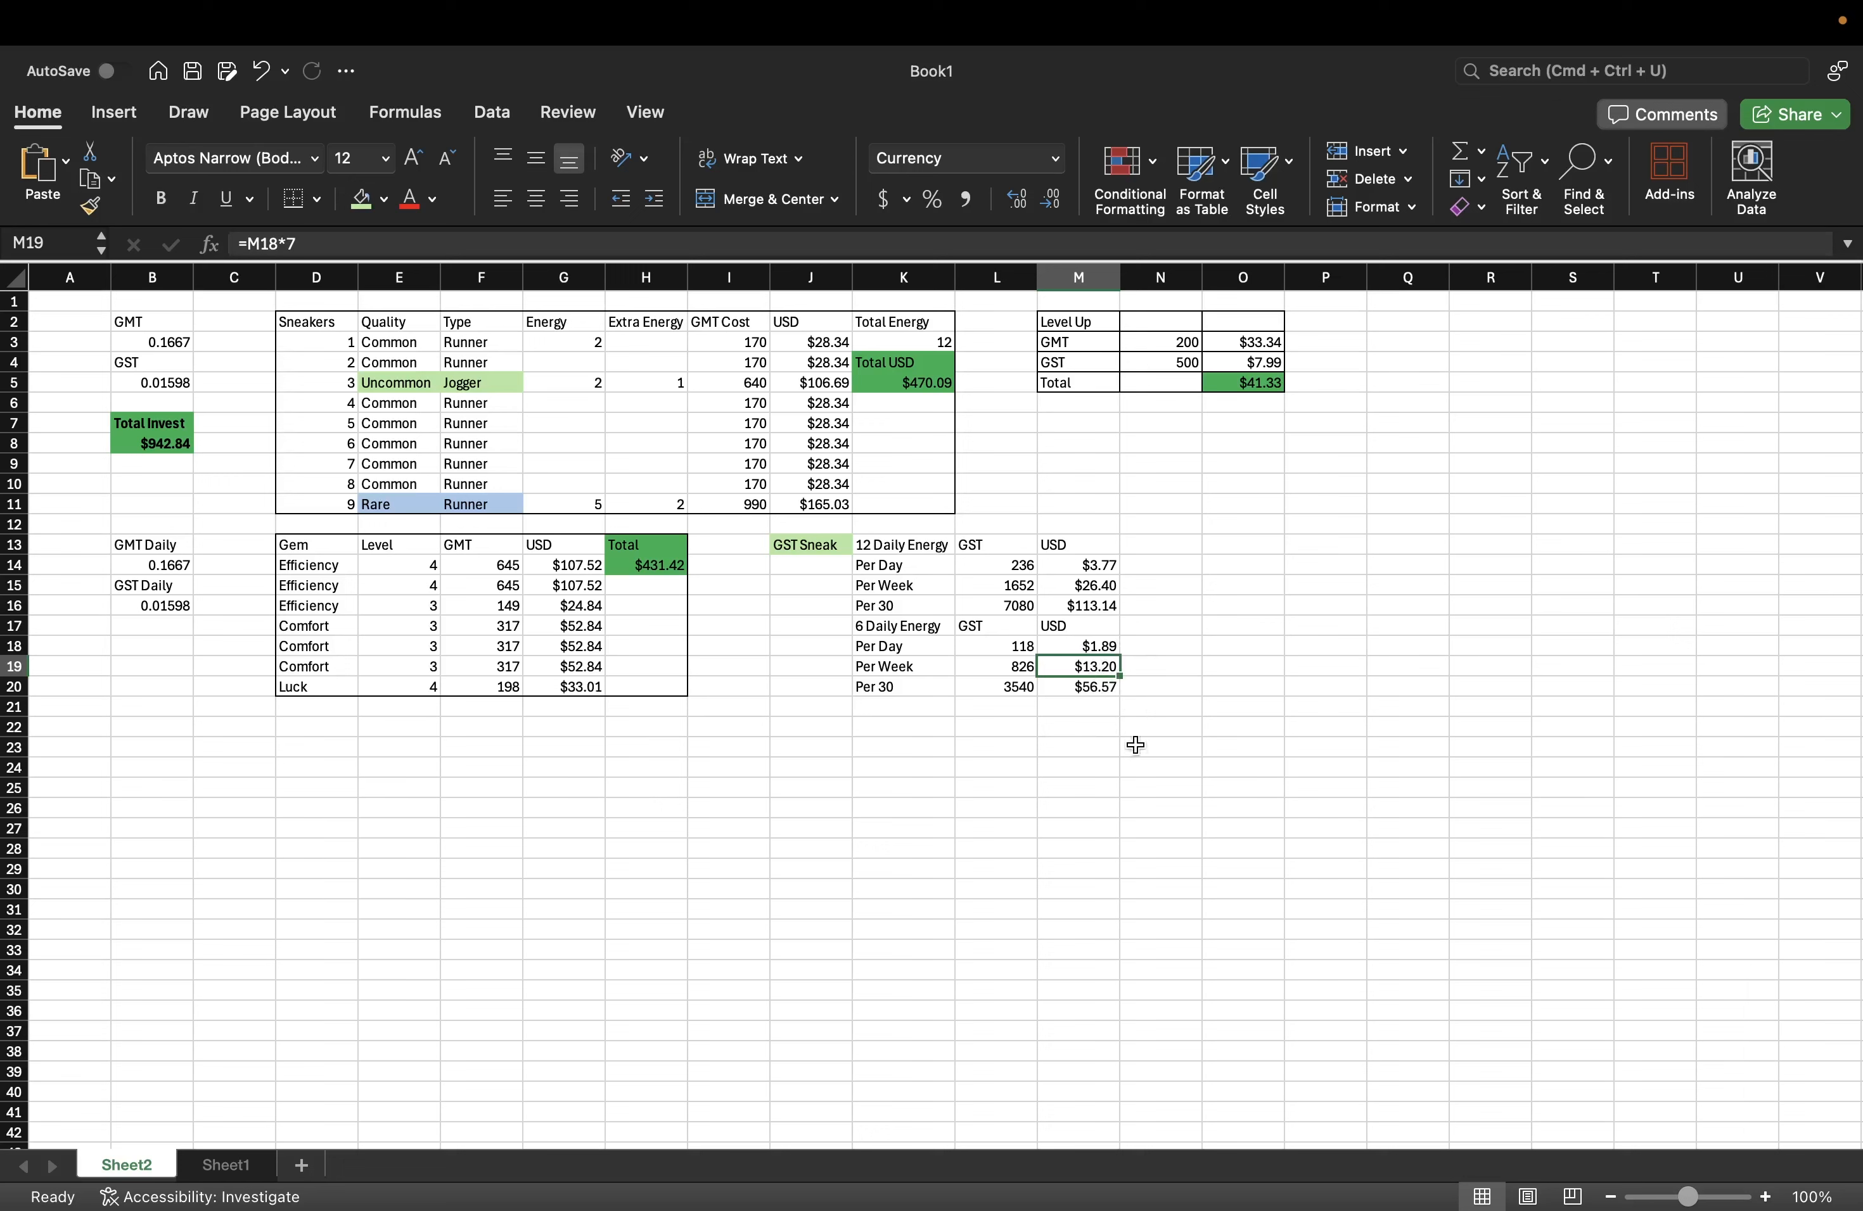
- Review the Per 30 USD earnings for both energy levels alongside the Rare Runner, Total Invest and GST price cells
{"action": "left_click", "coordinate": [1109, 607]}
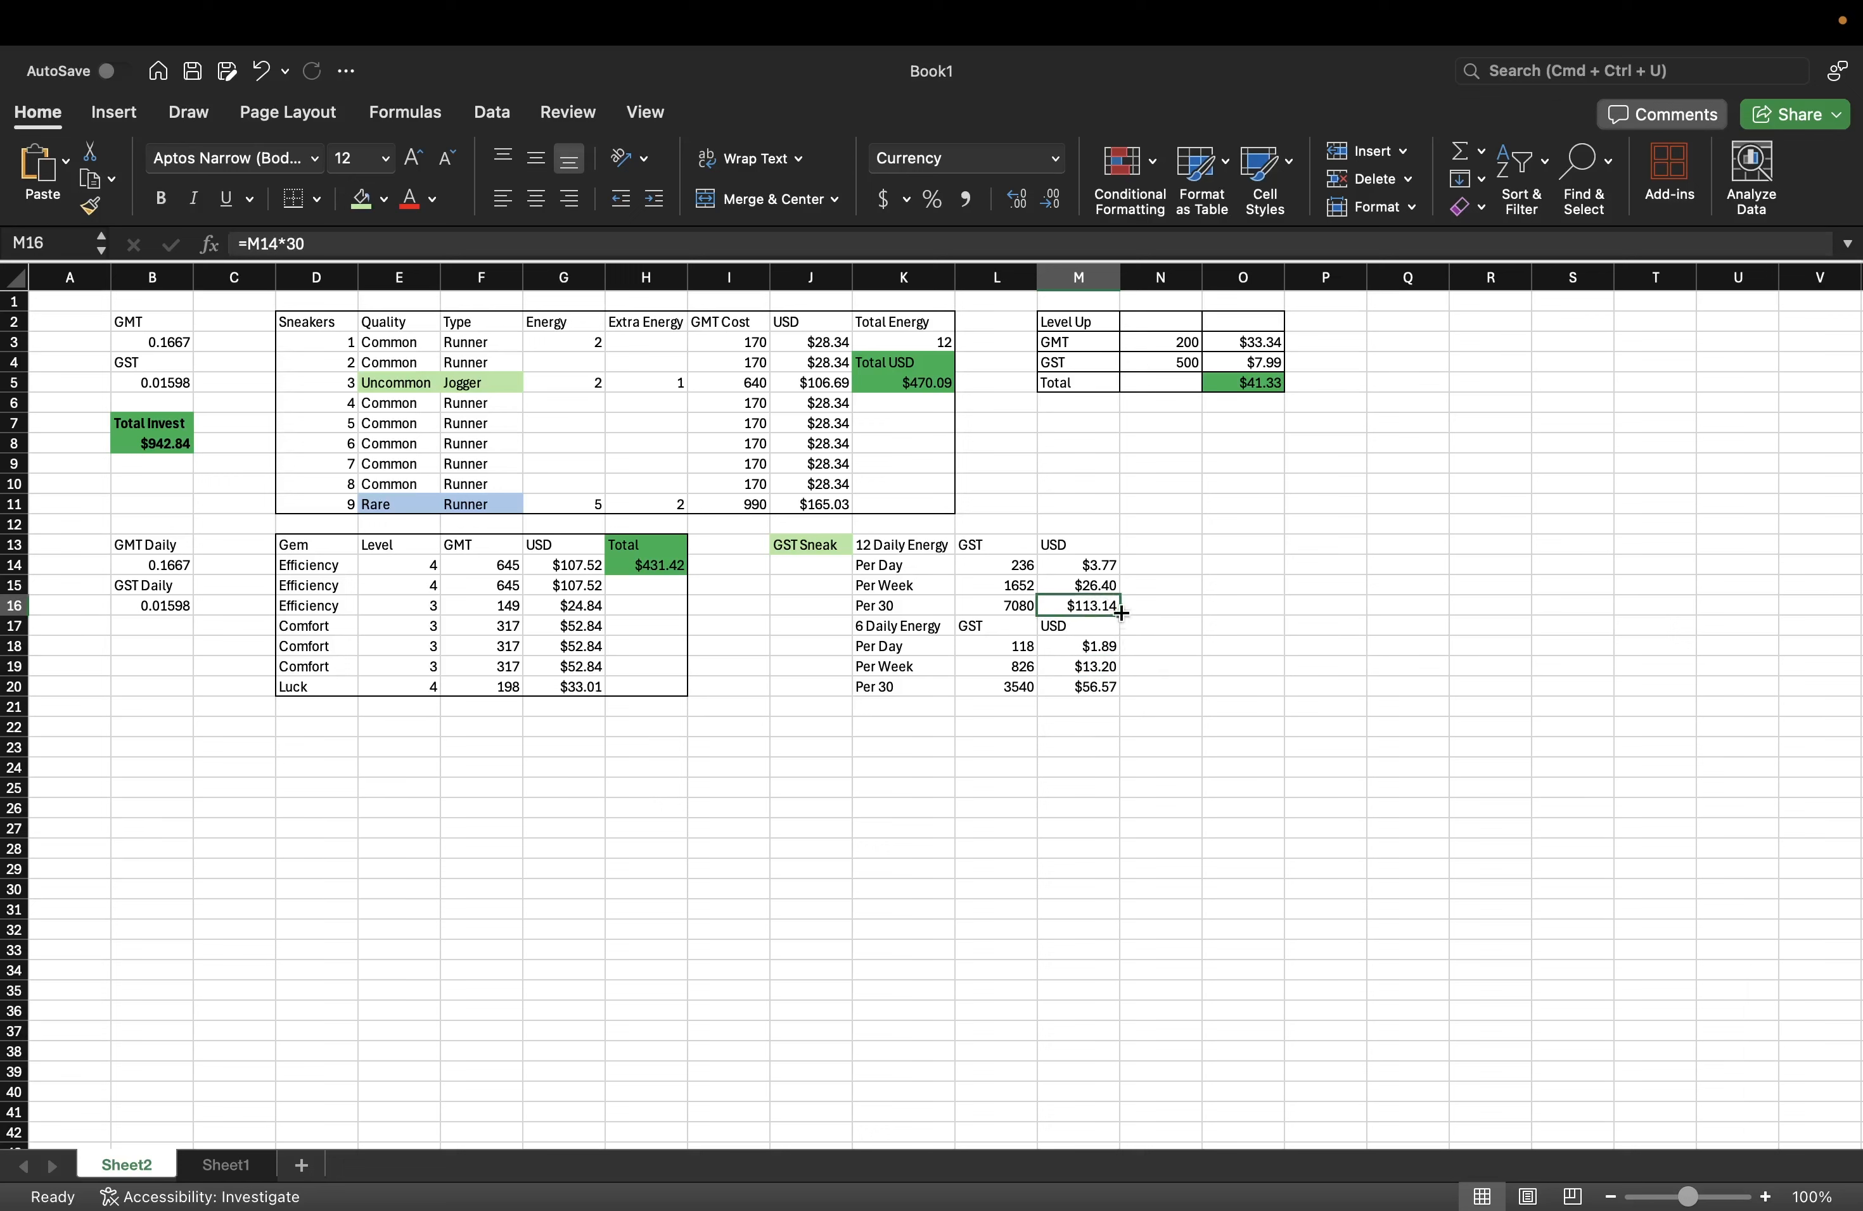
{"action": "left_click", "coordinate": [1092, 686]}
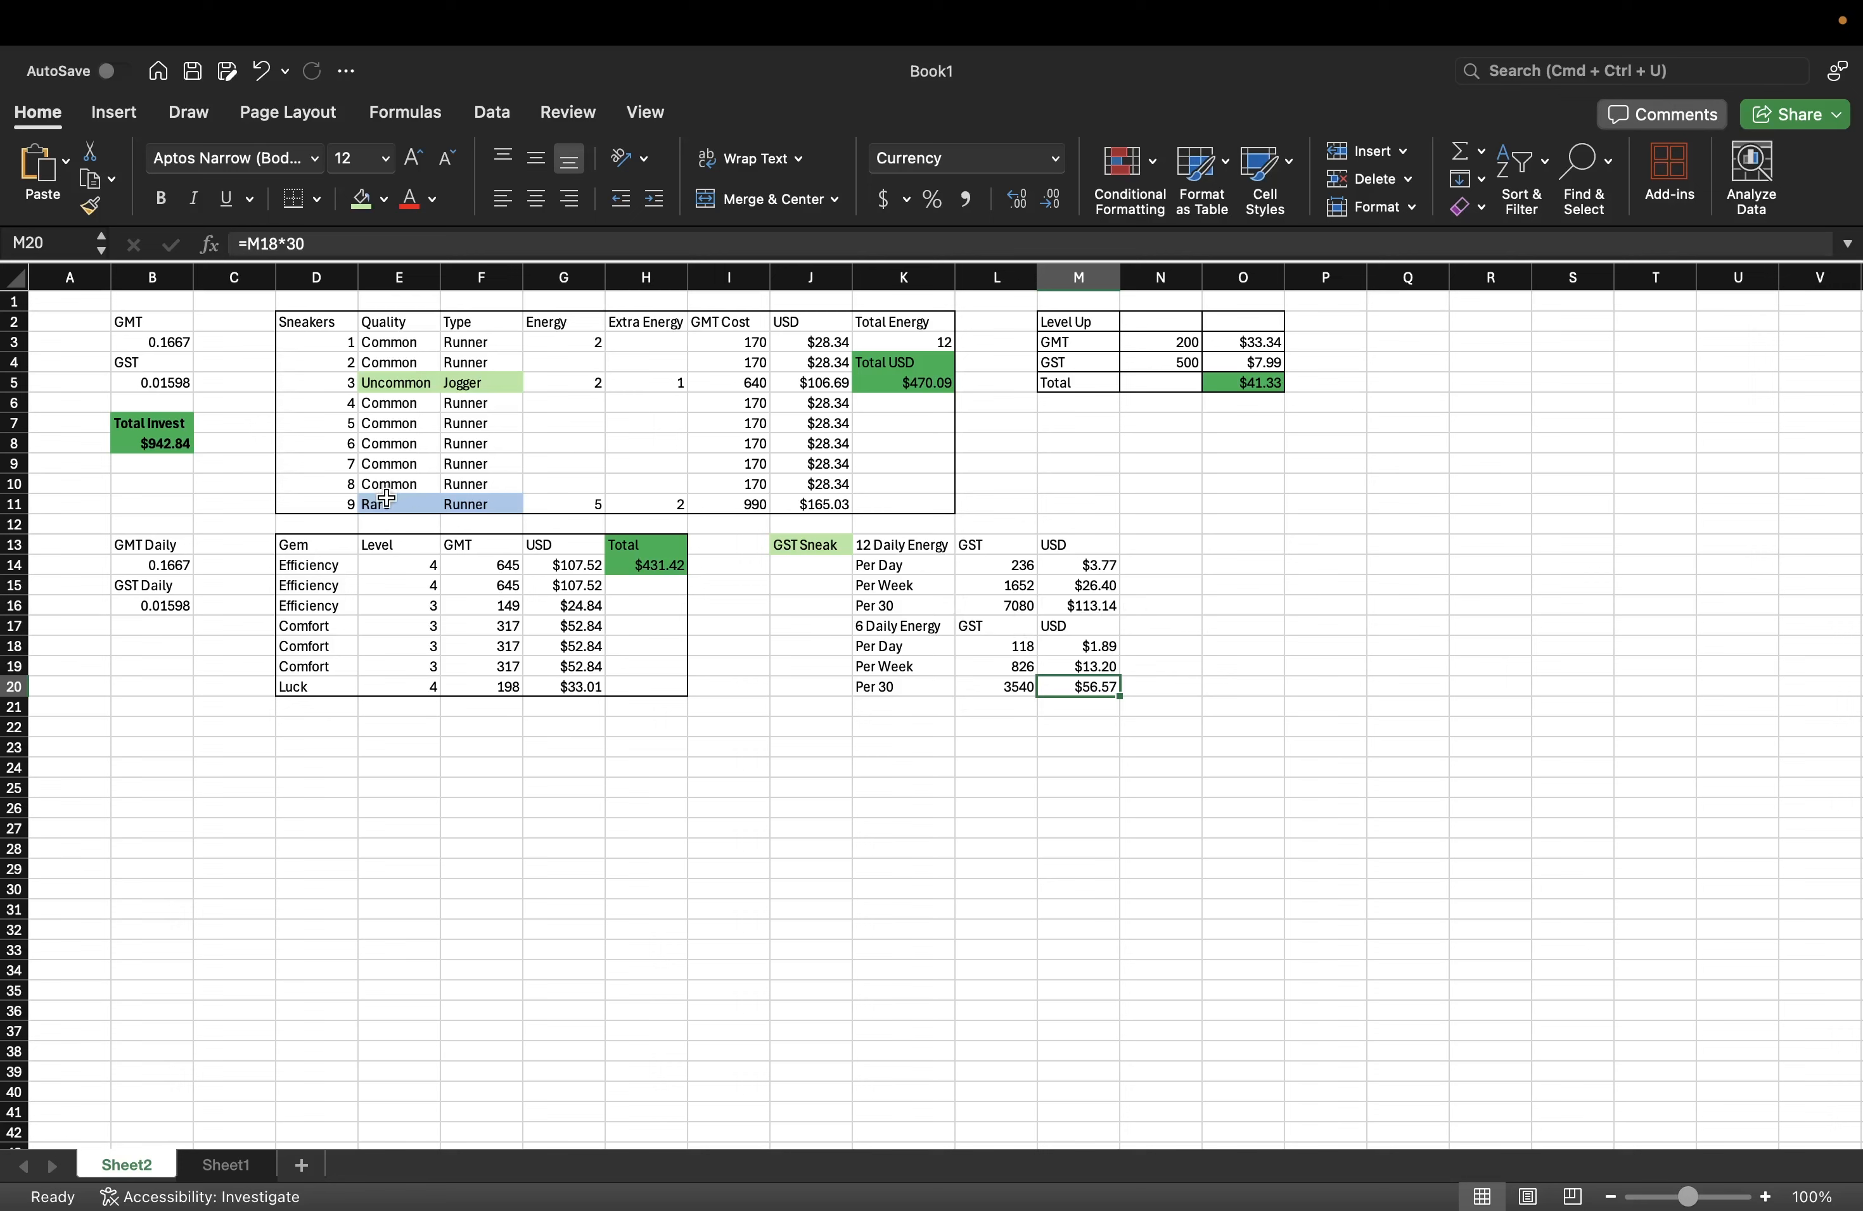
{"action": "left_click_drag", "start_coordinate": [386, 498], "coordinate": [464, 507]}
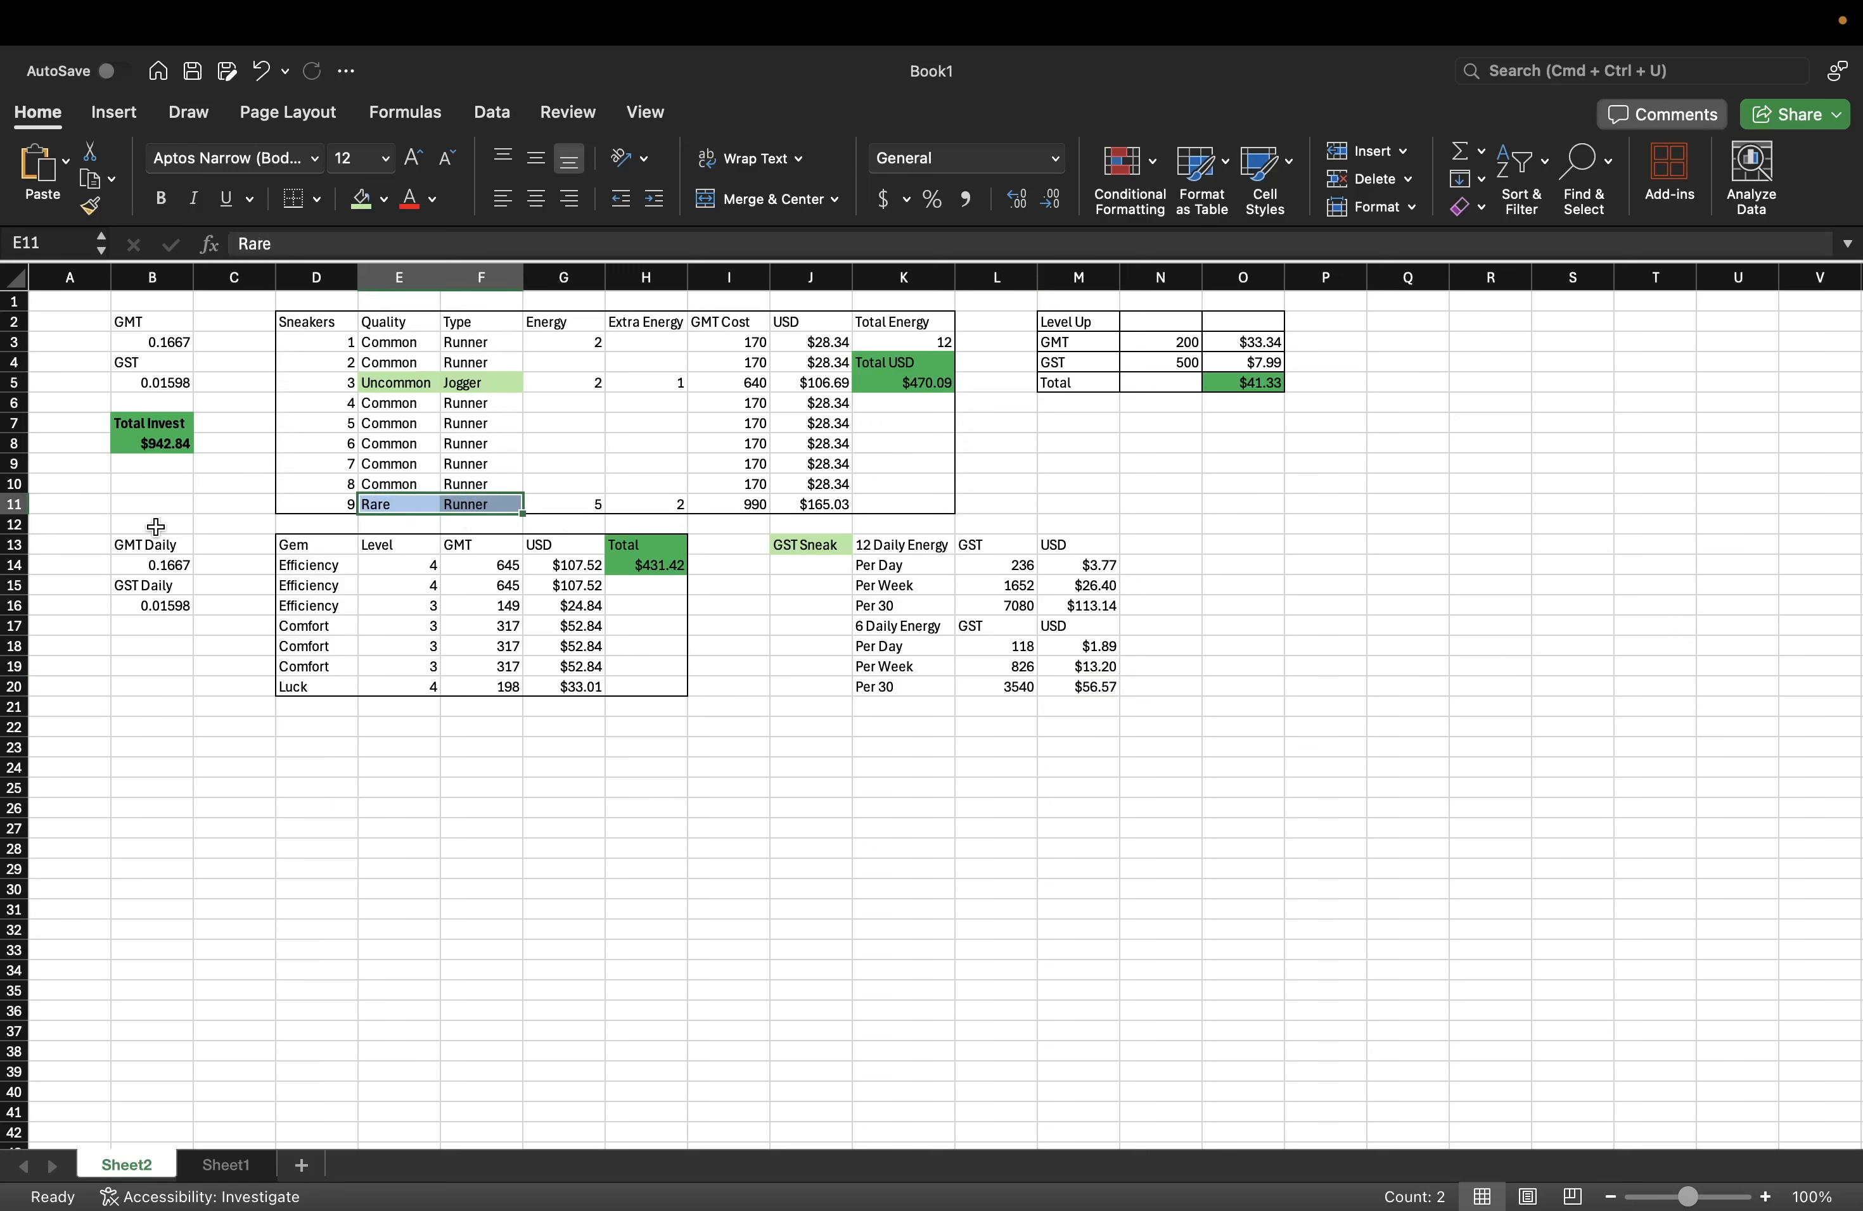
{"action": "left_click", "coordinate": [132, 446]}
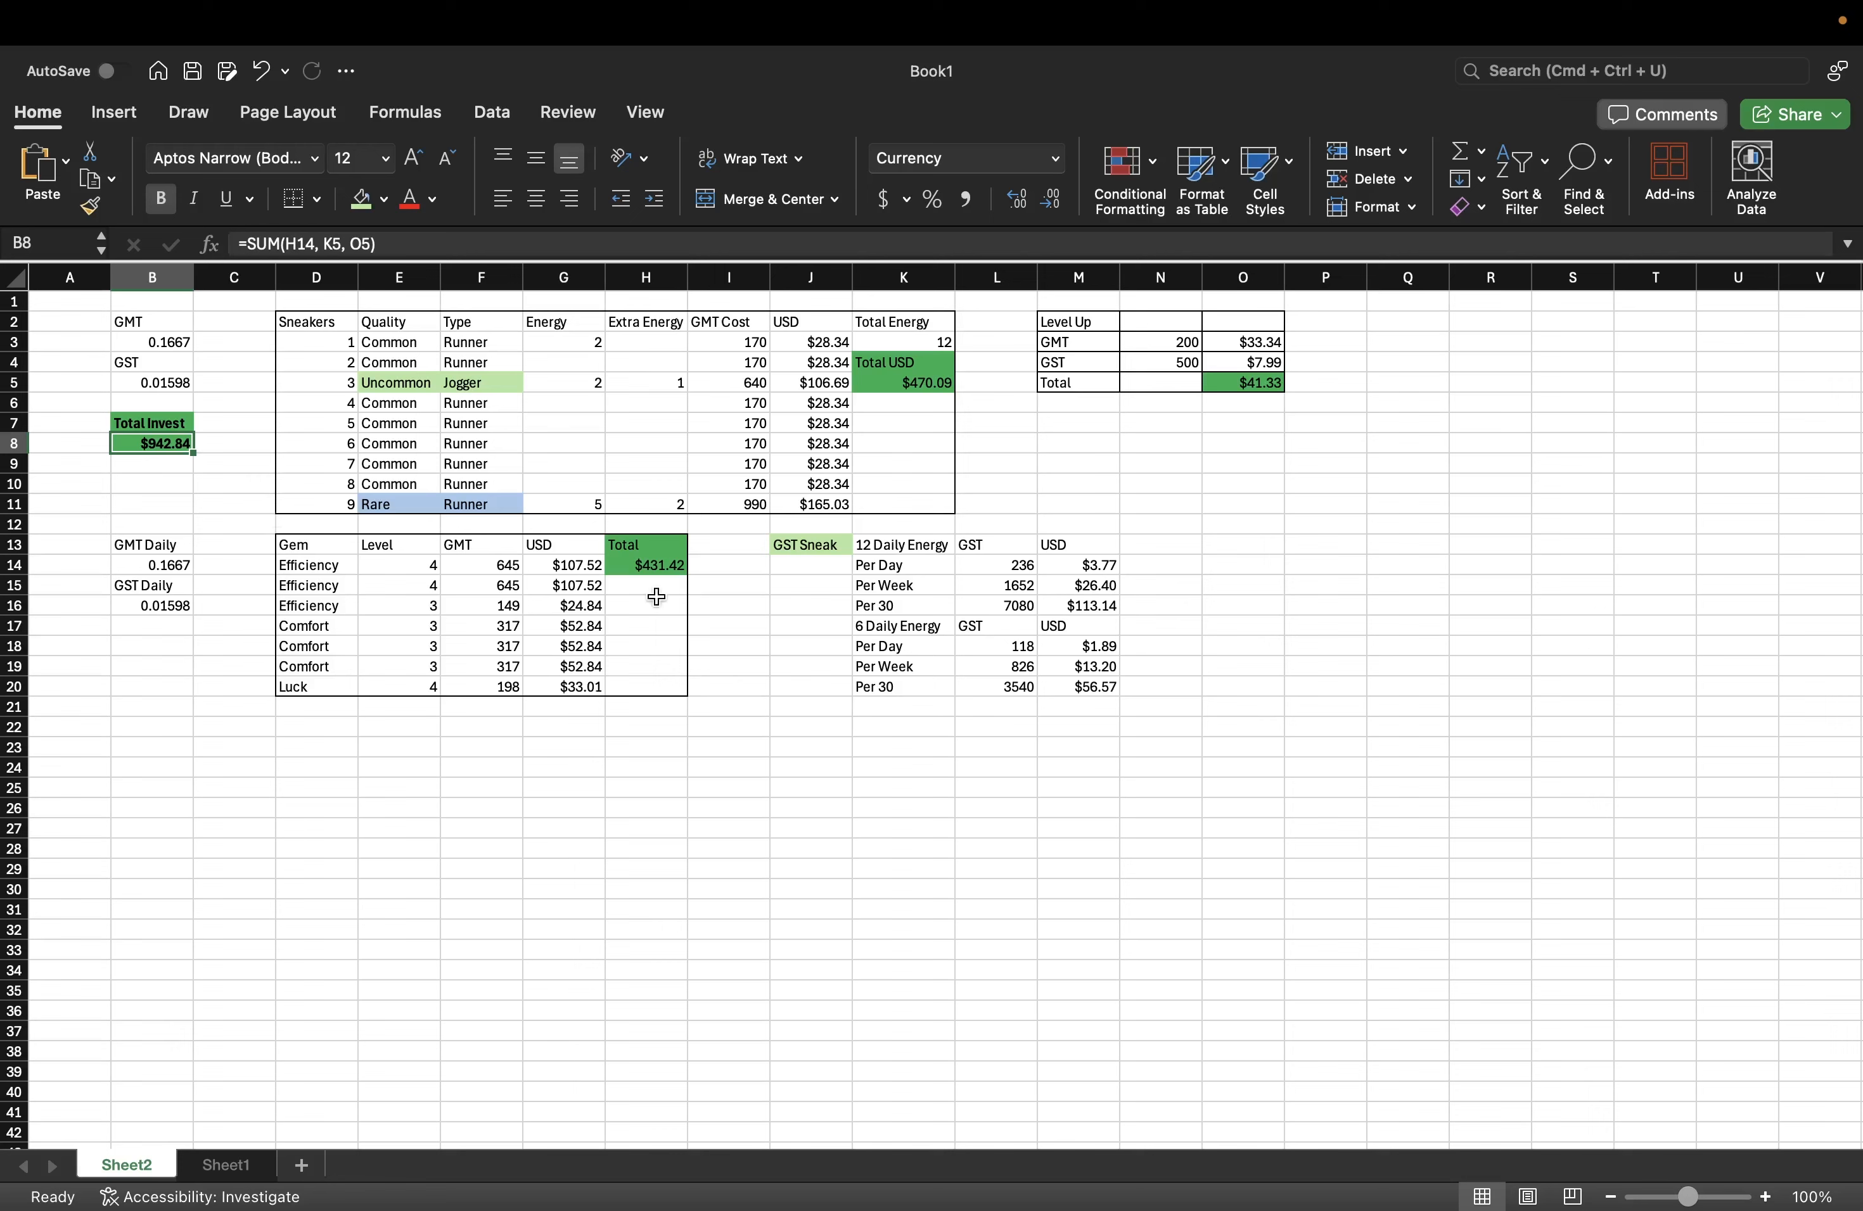
{"action": "left_click", "coordinate": [1097, 609]}
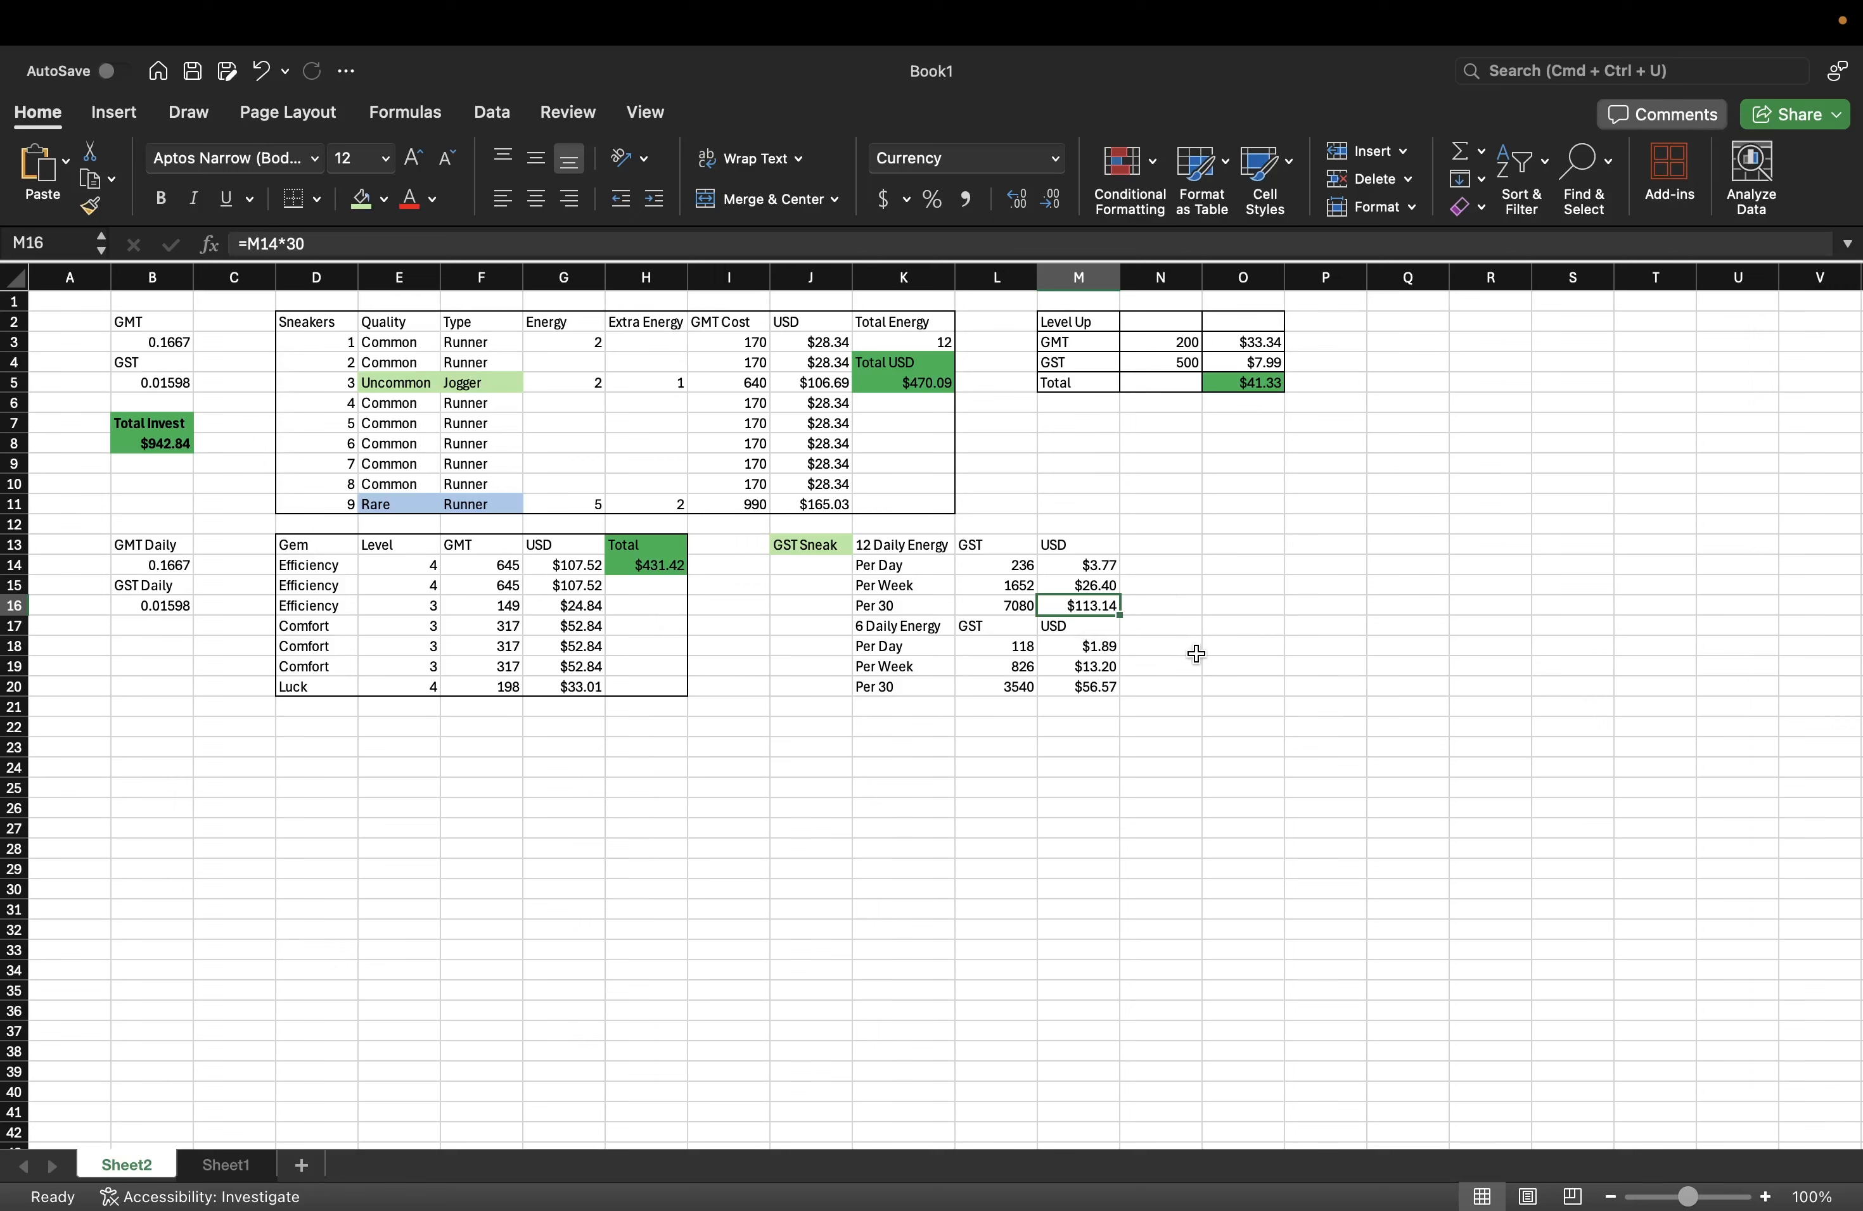
{"action": "left_click", "coordinate": [174, 383]}
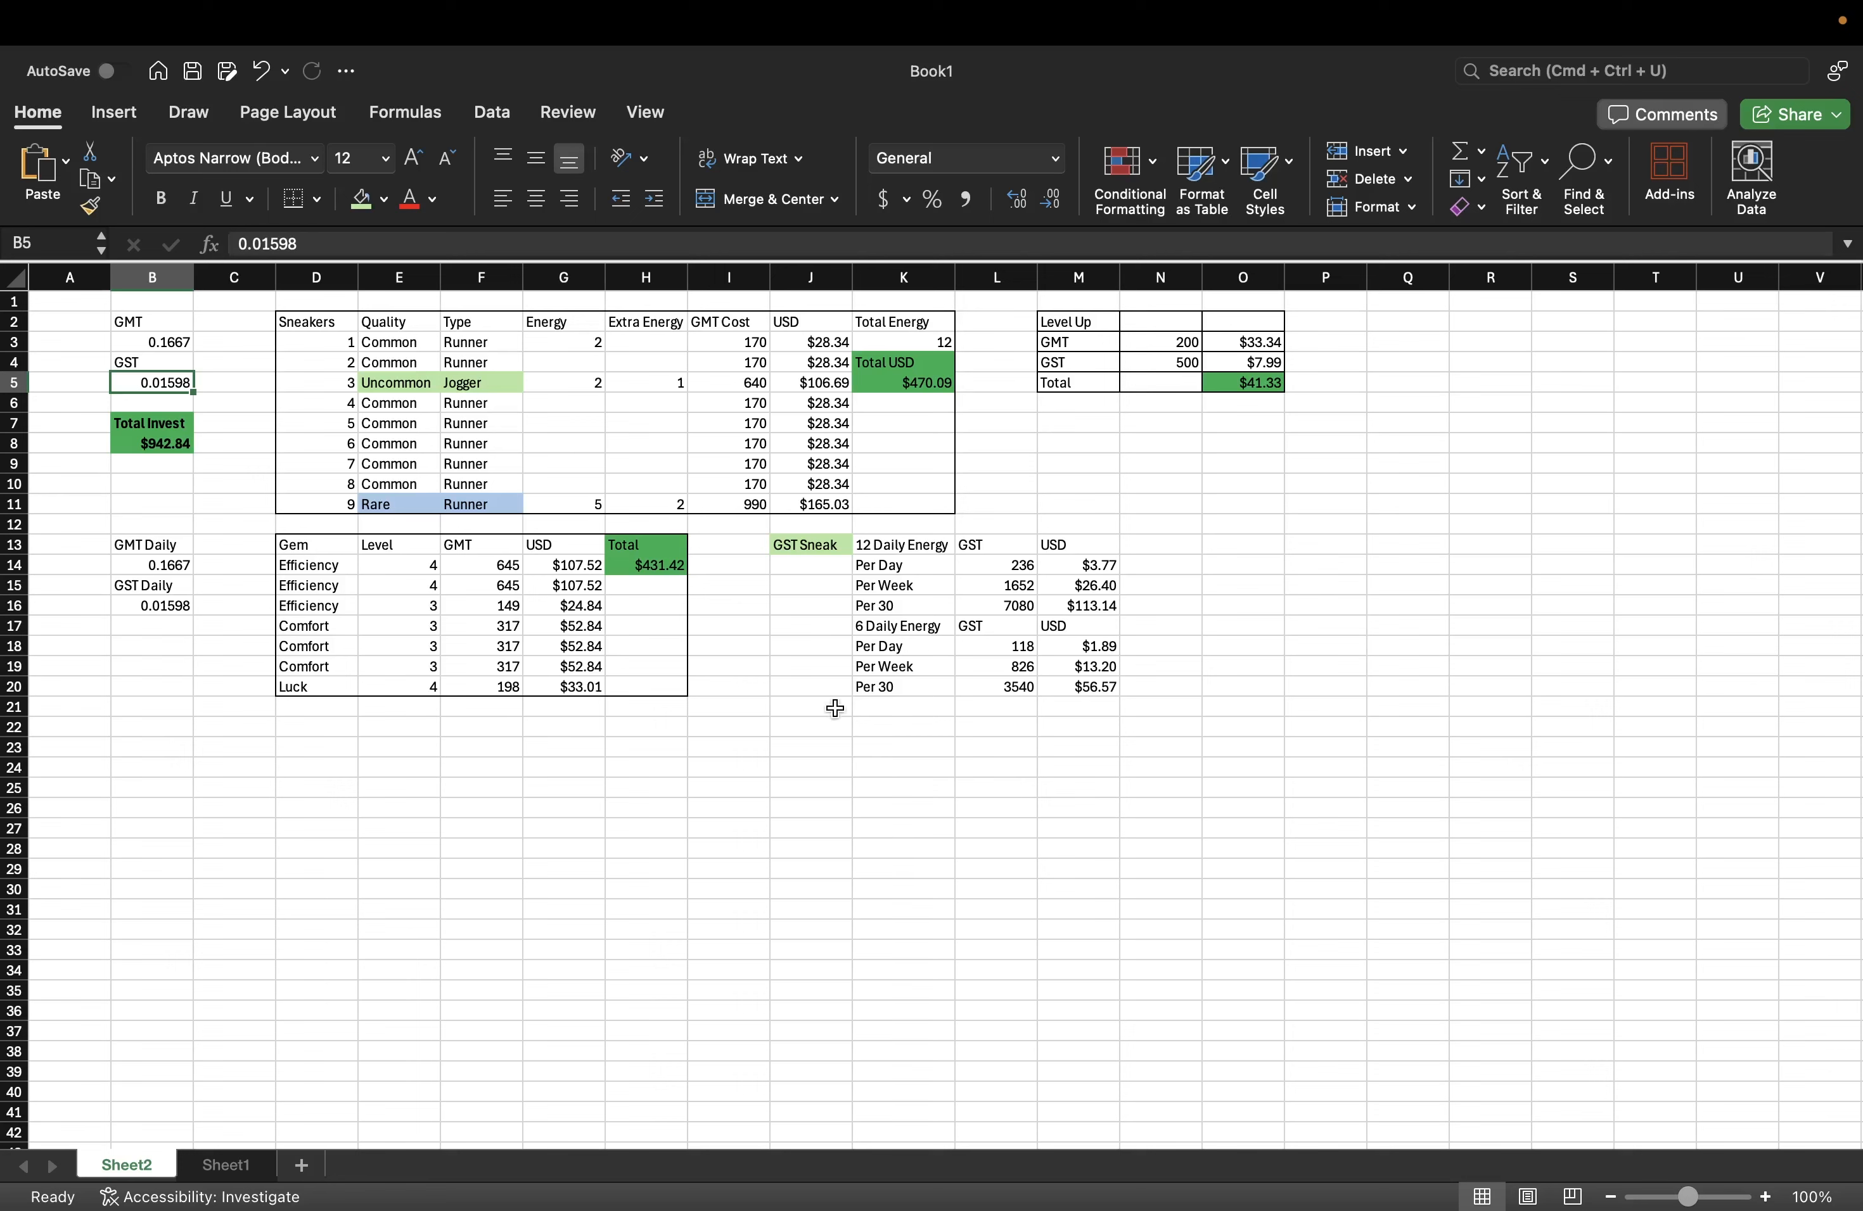
- Enter the label GMT Sneak in J22 and give the cell a light blue fill
{"action": "left_click", "coordinate": [795, 722]}
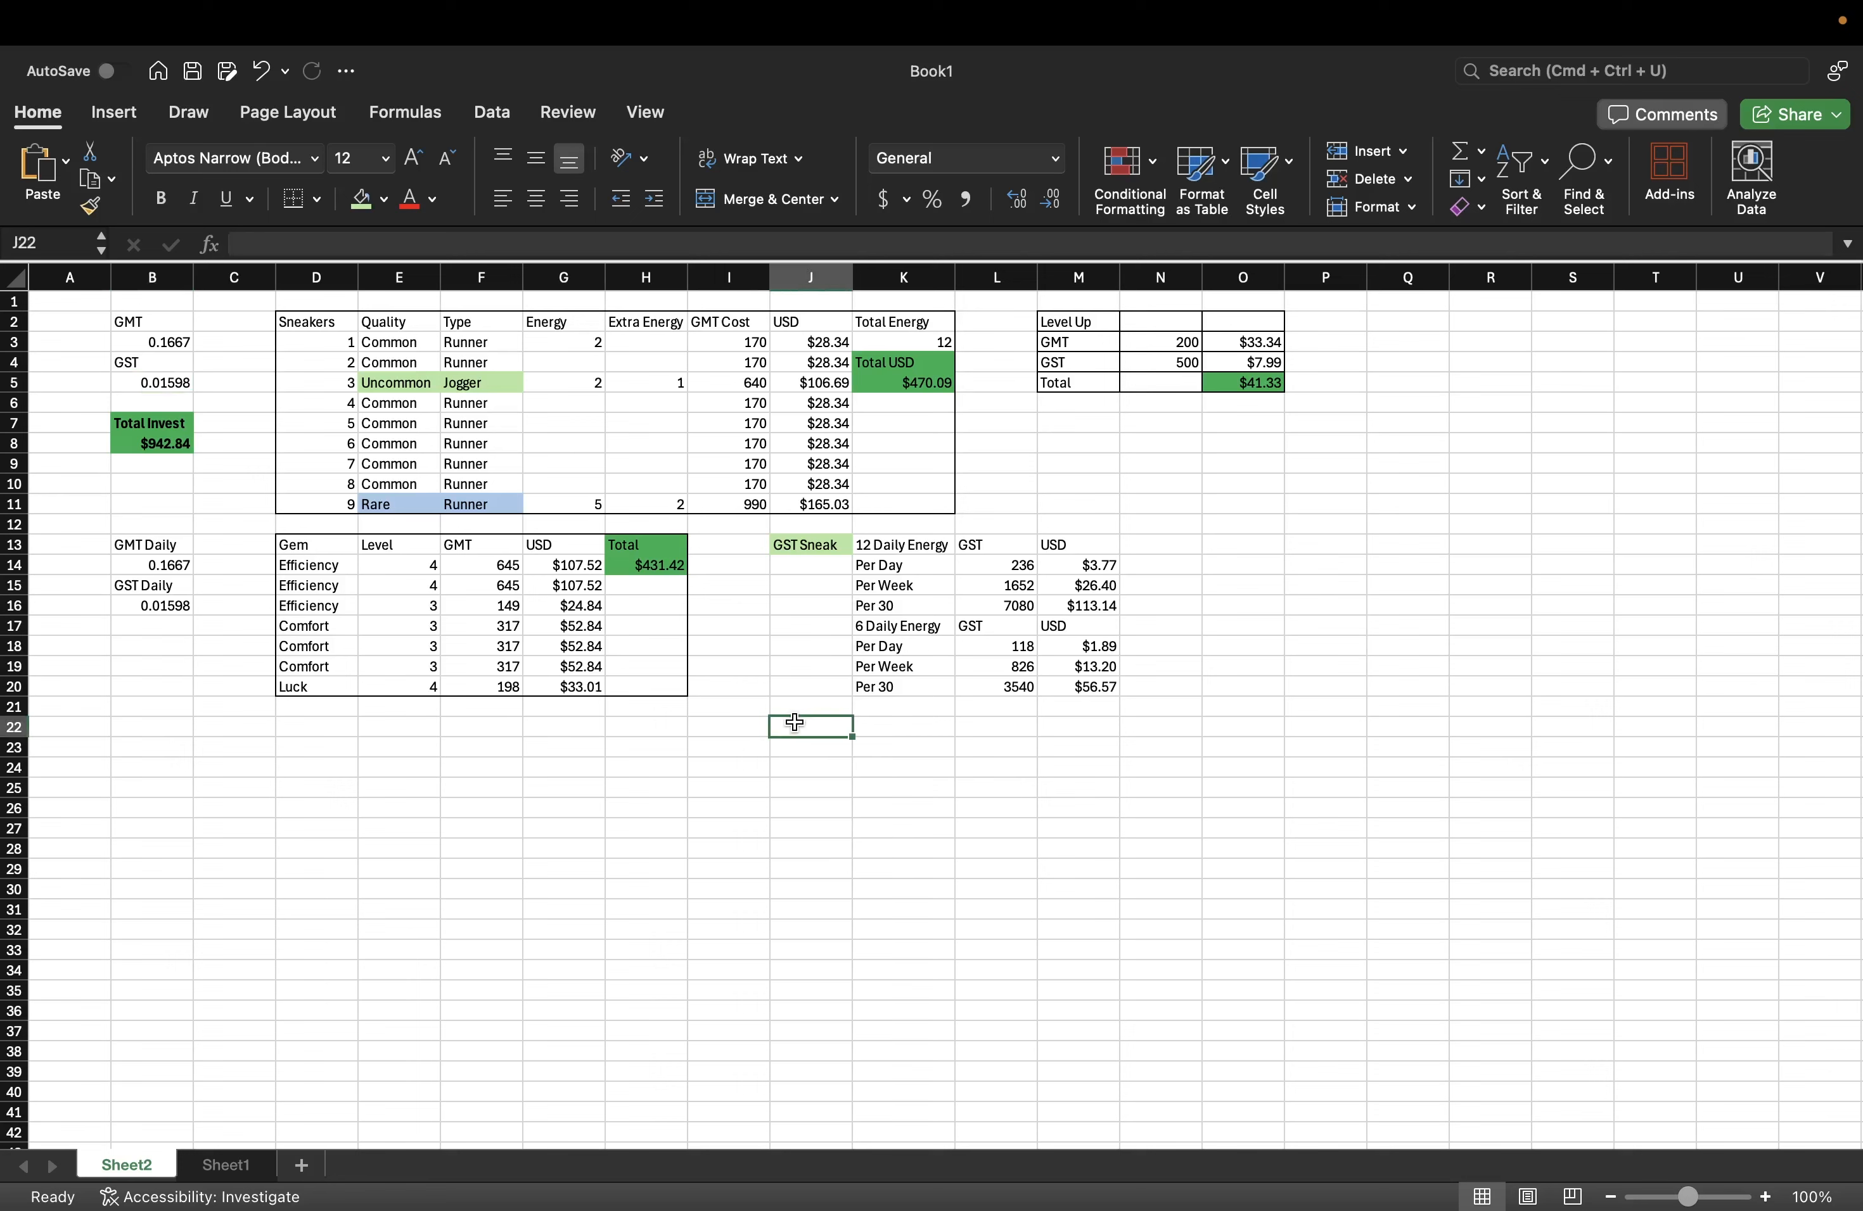
{"action": "type", "text": "GMT Sneak"}
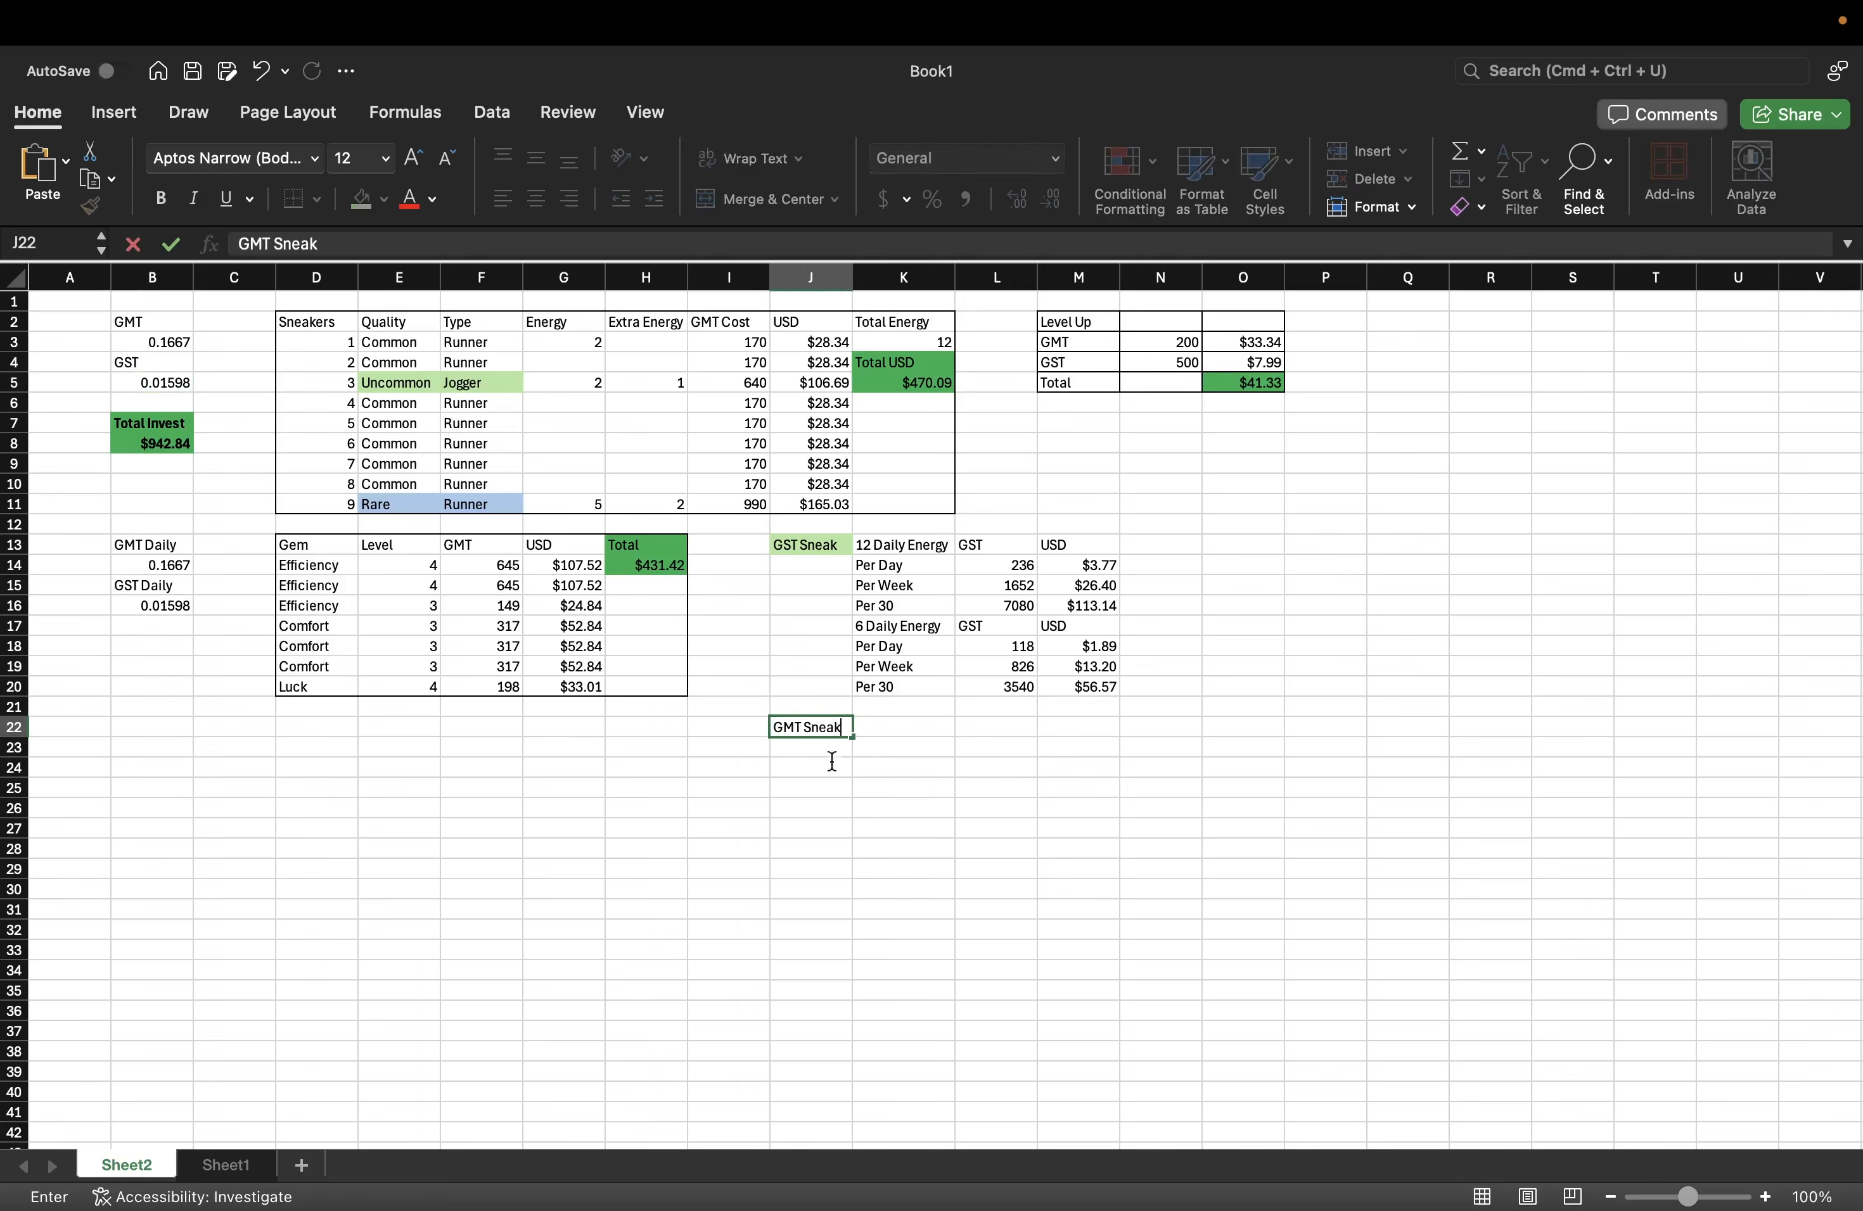
{"action": "left_click", "coordinate": [828, 784]}
{"action": "left_click", "coordinate": [815, 729]}
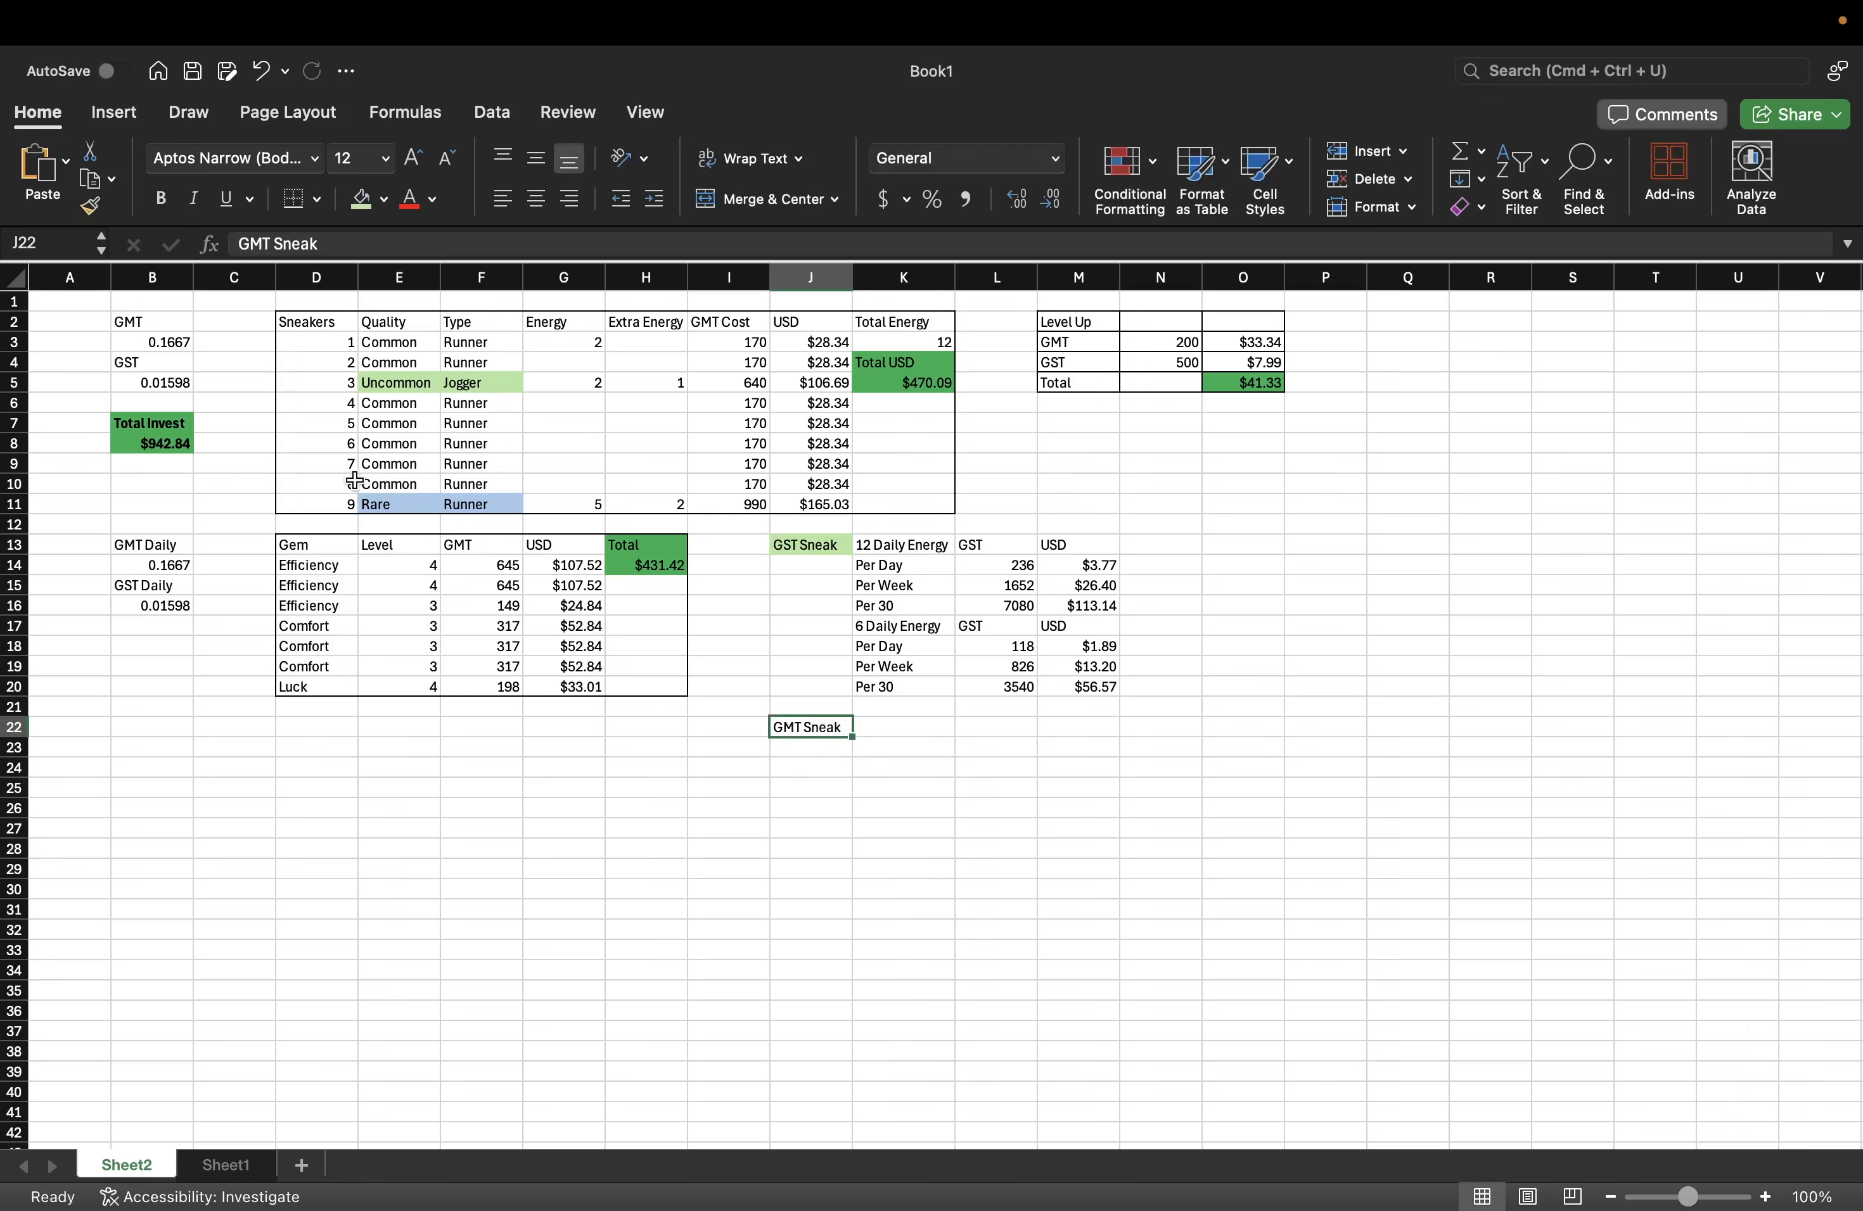
{"action": "left_click", "coordinate": [386, 201]}
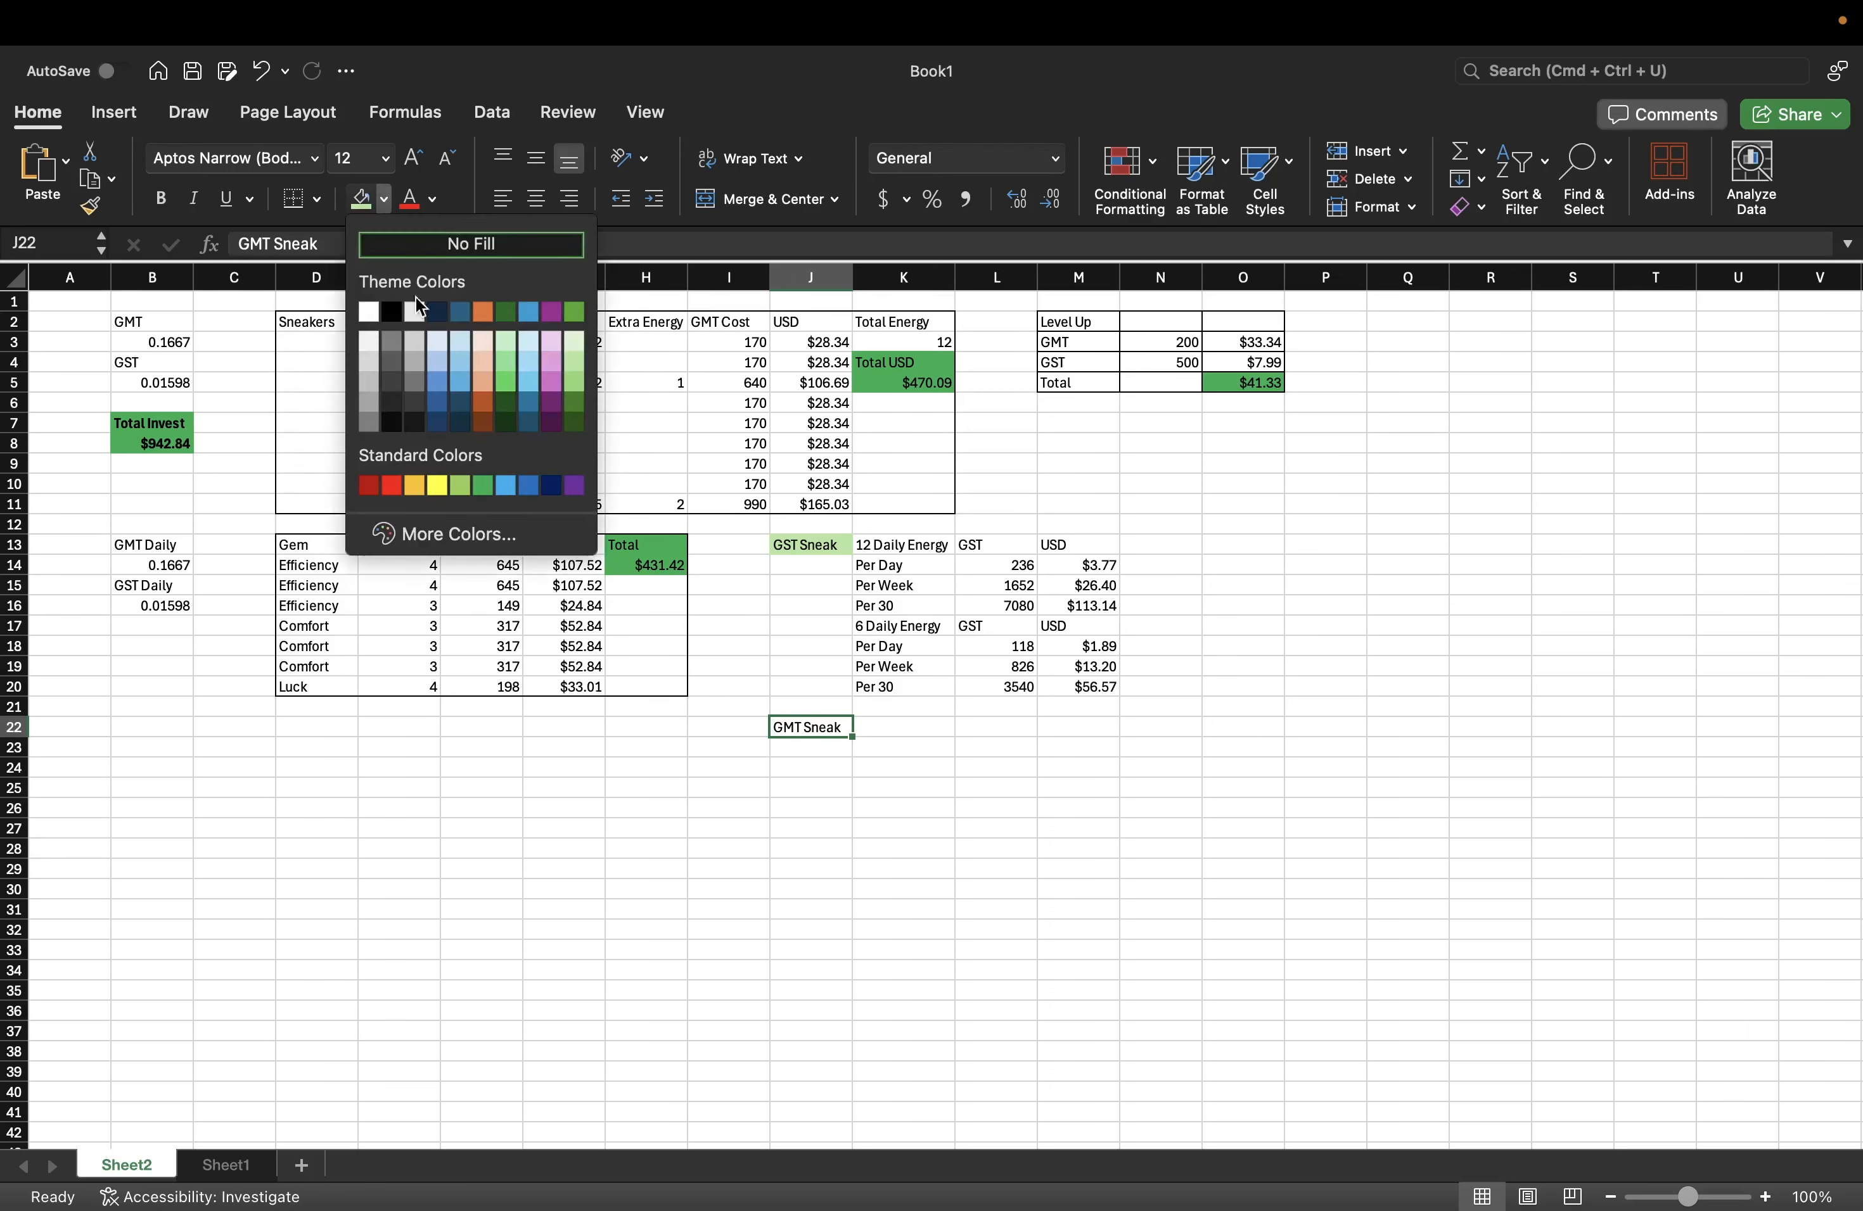
{"action": "left_click", "coordinate": [437, 365]}
- Copy the 12 and 6 Daily Energy earnings block K13:M20 into K22:M29 beside the GMT Sneak label
{"action": "left_click", "coordinate": [922, 730]}
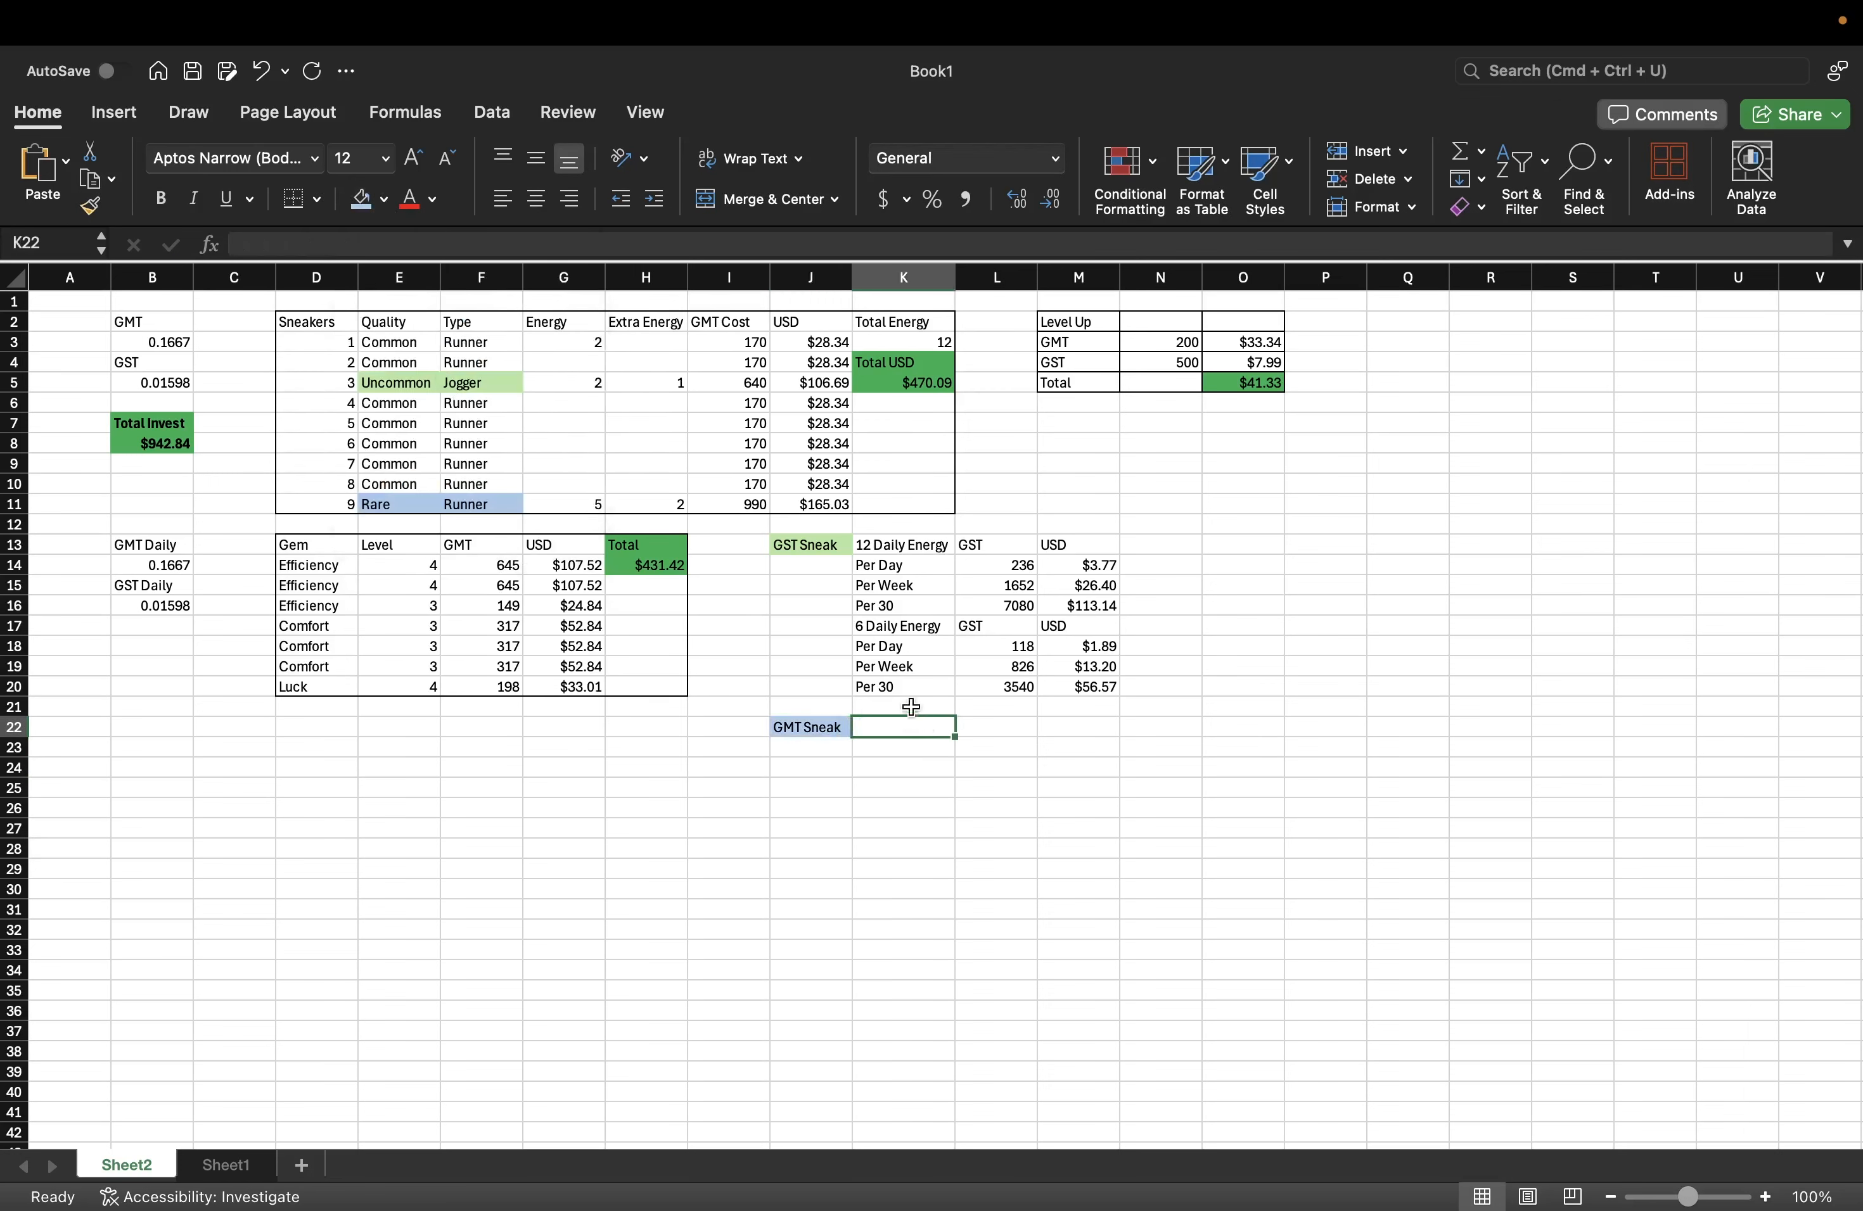
{"action": "left_click_drag", "start_coordinate": [882, 544], "coordinate": [1071, 685]}
{"action": "key", "text": "super+c"}
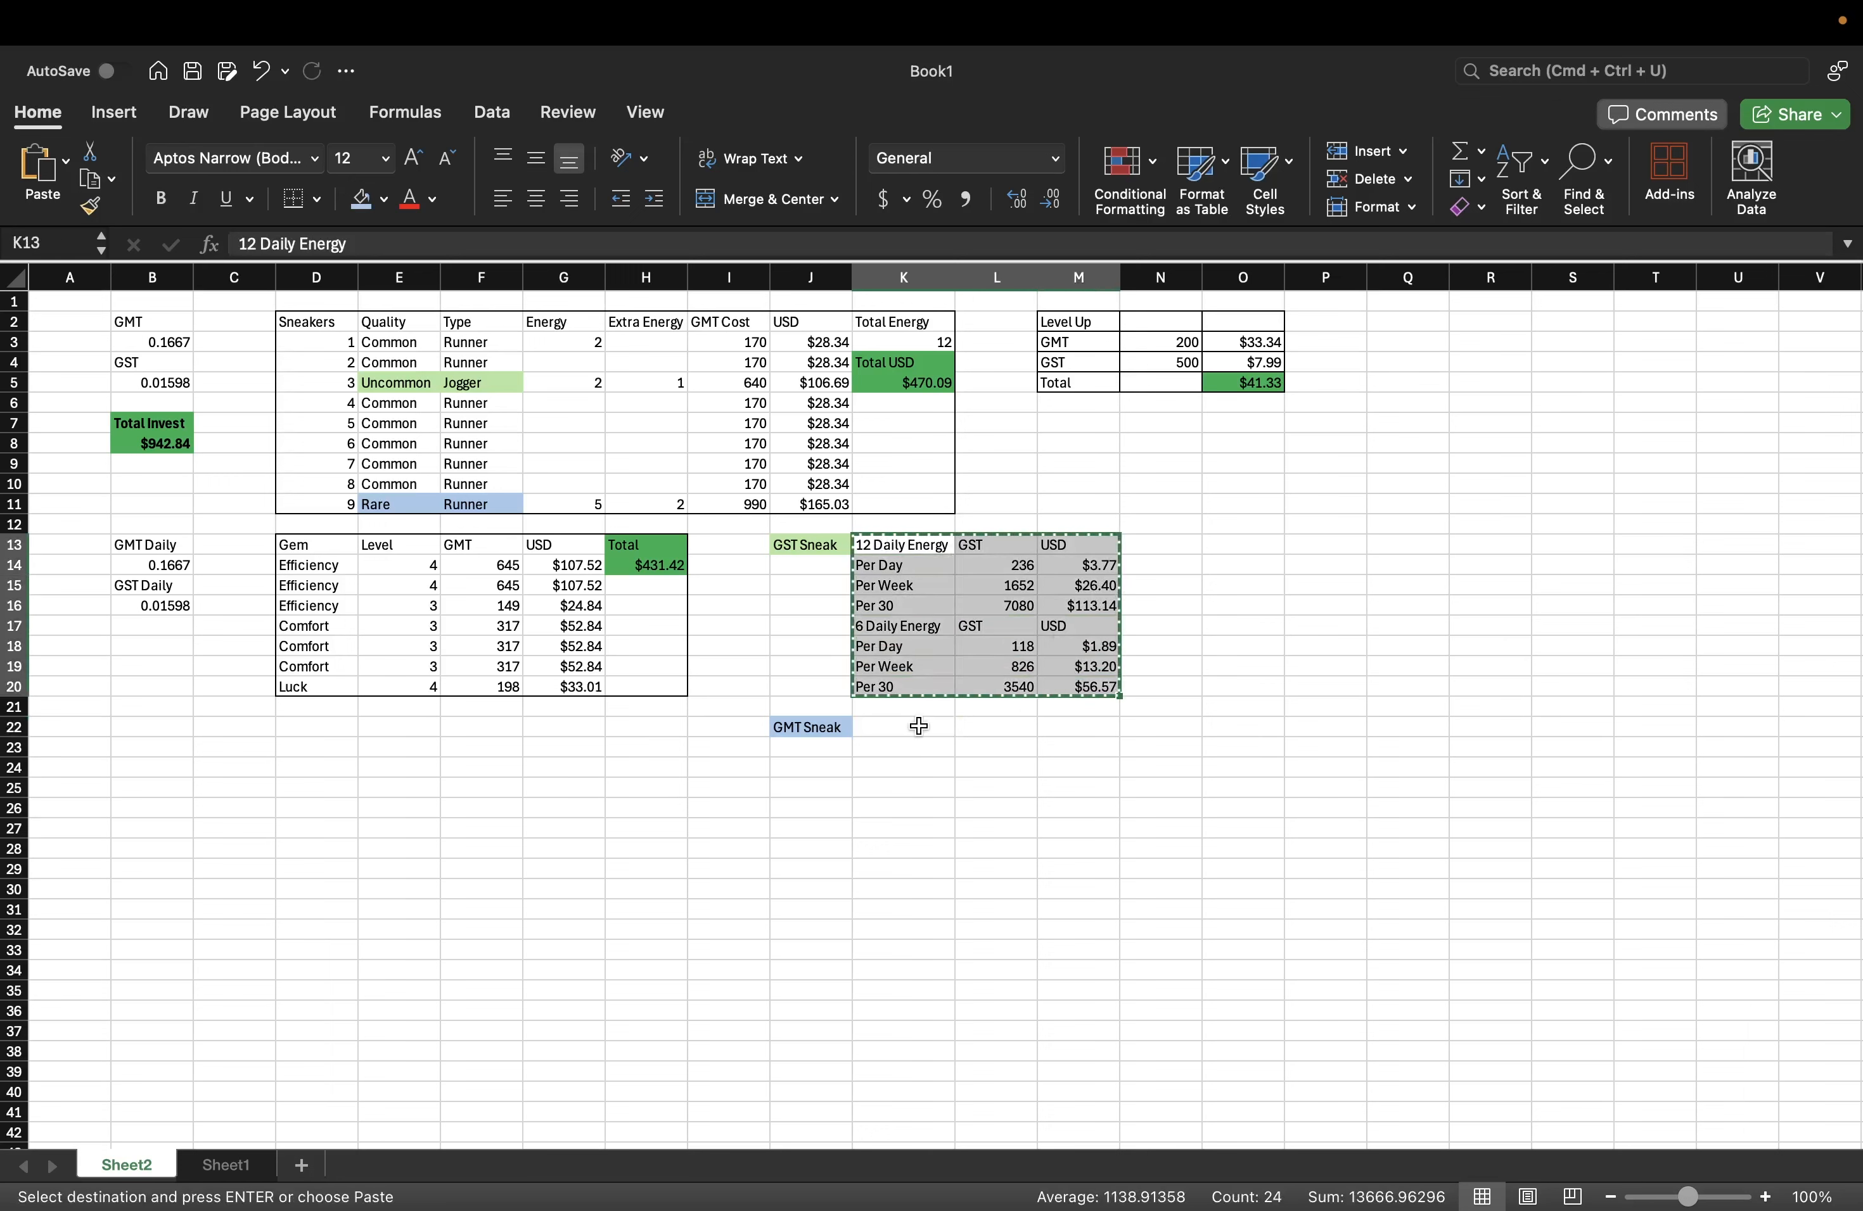
{"action": "left_click_drag", "start_coordinate": [914, 725], "coordinate": [1085, 859]}
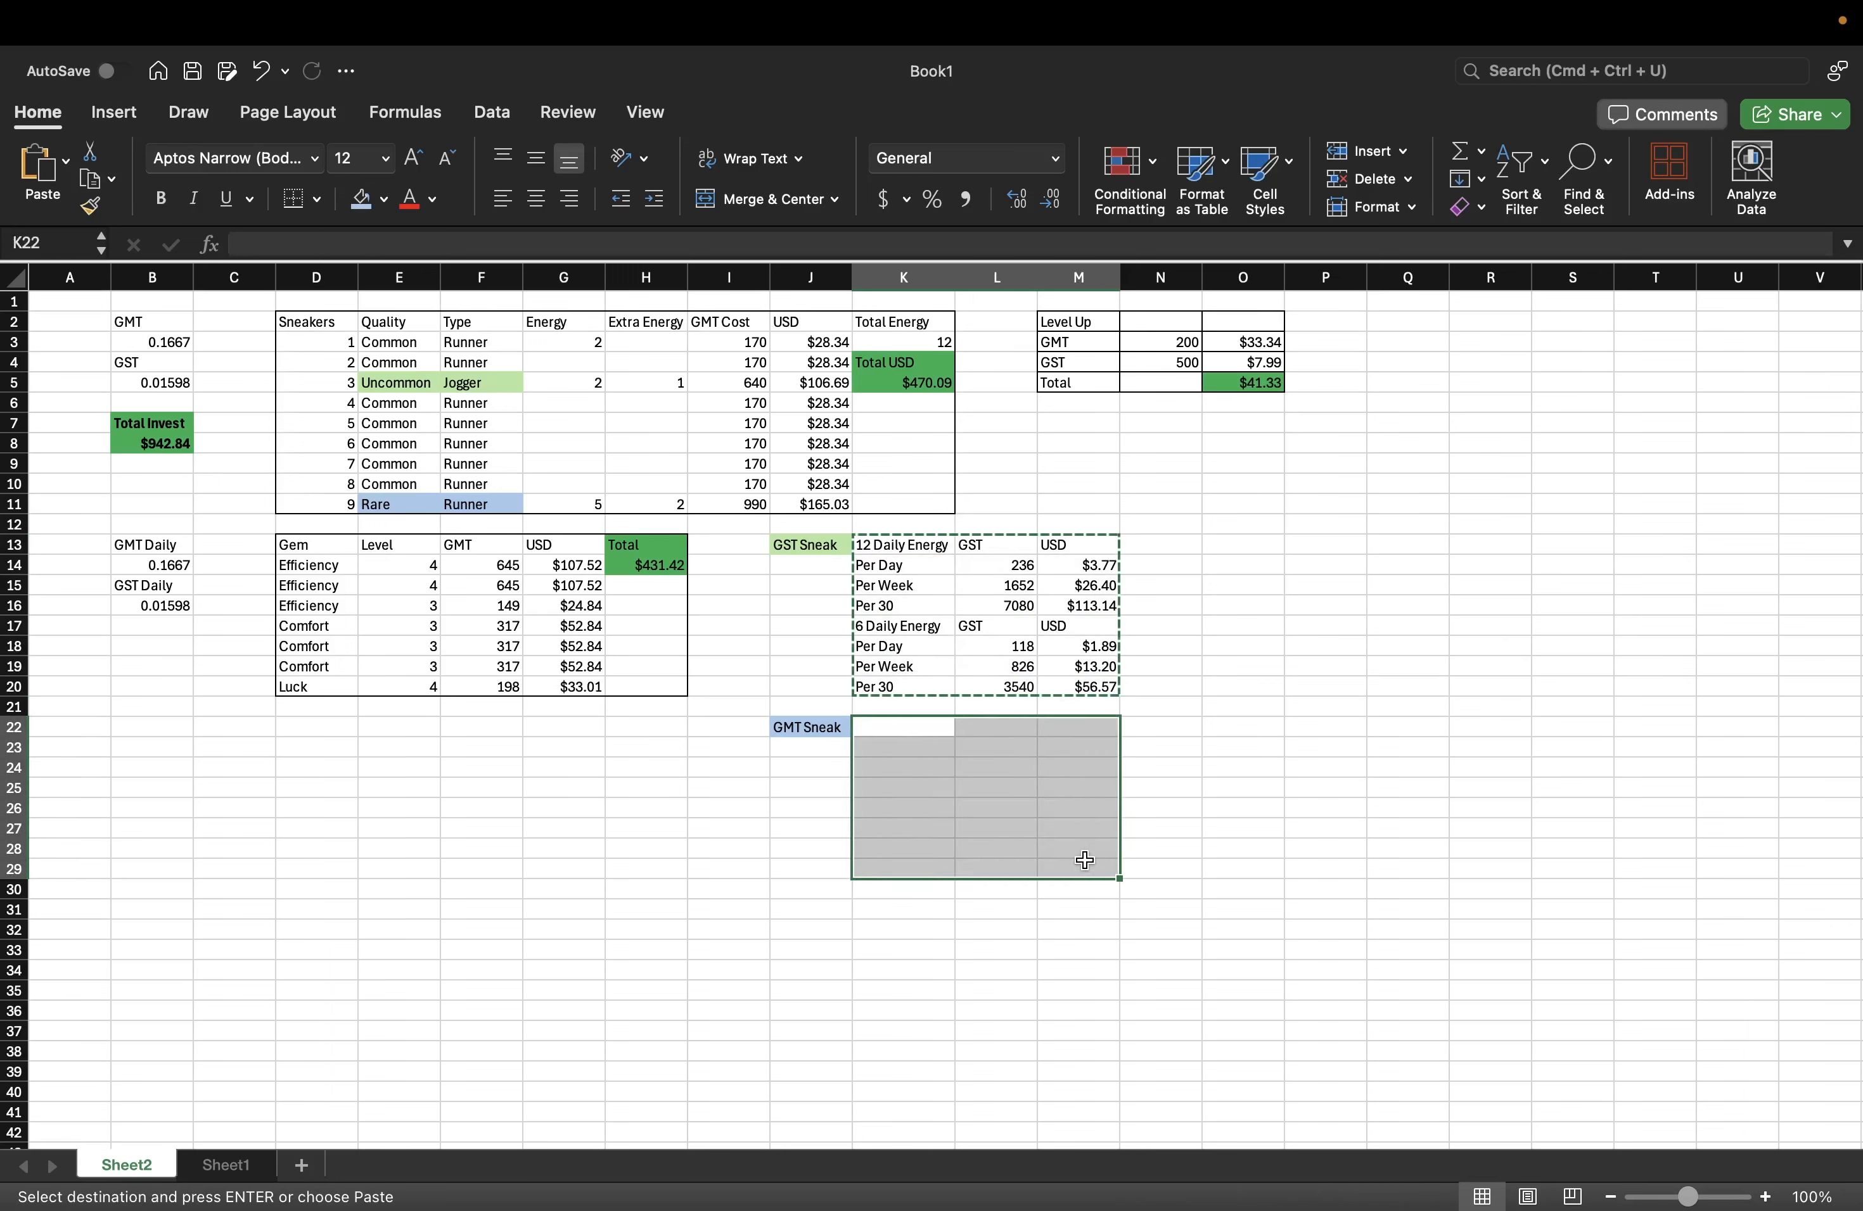
{"action": "key", "text": "super+v"}
{"action": "left_click", "coordinate": [1193, 802]}
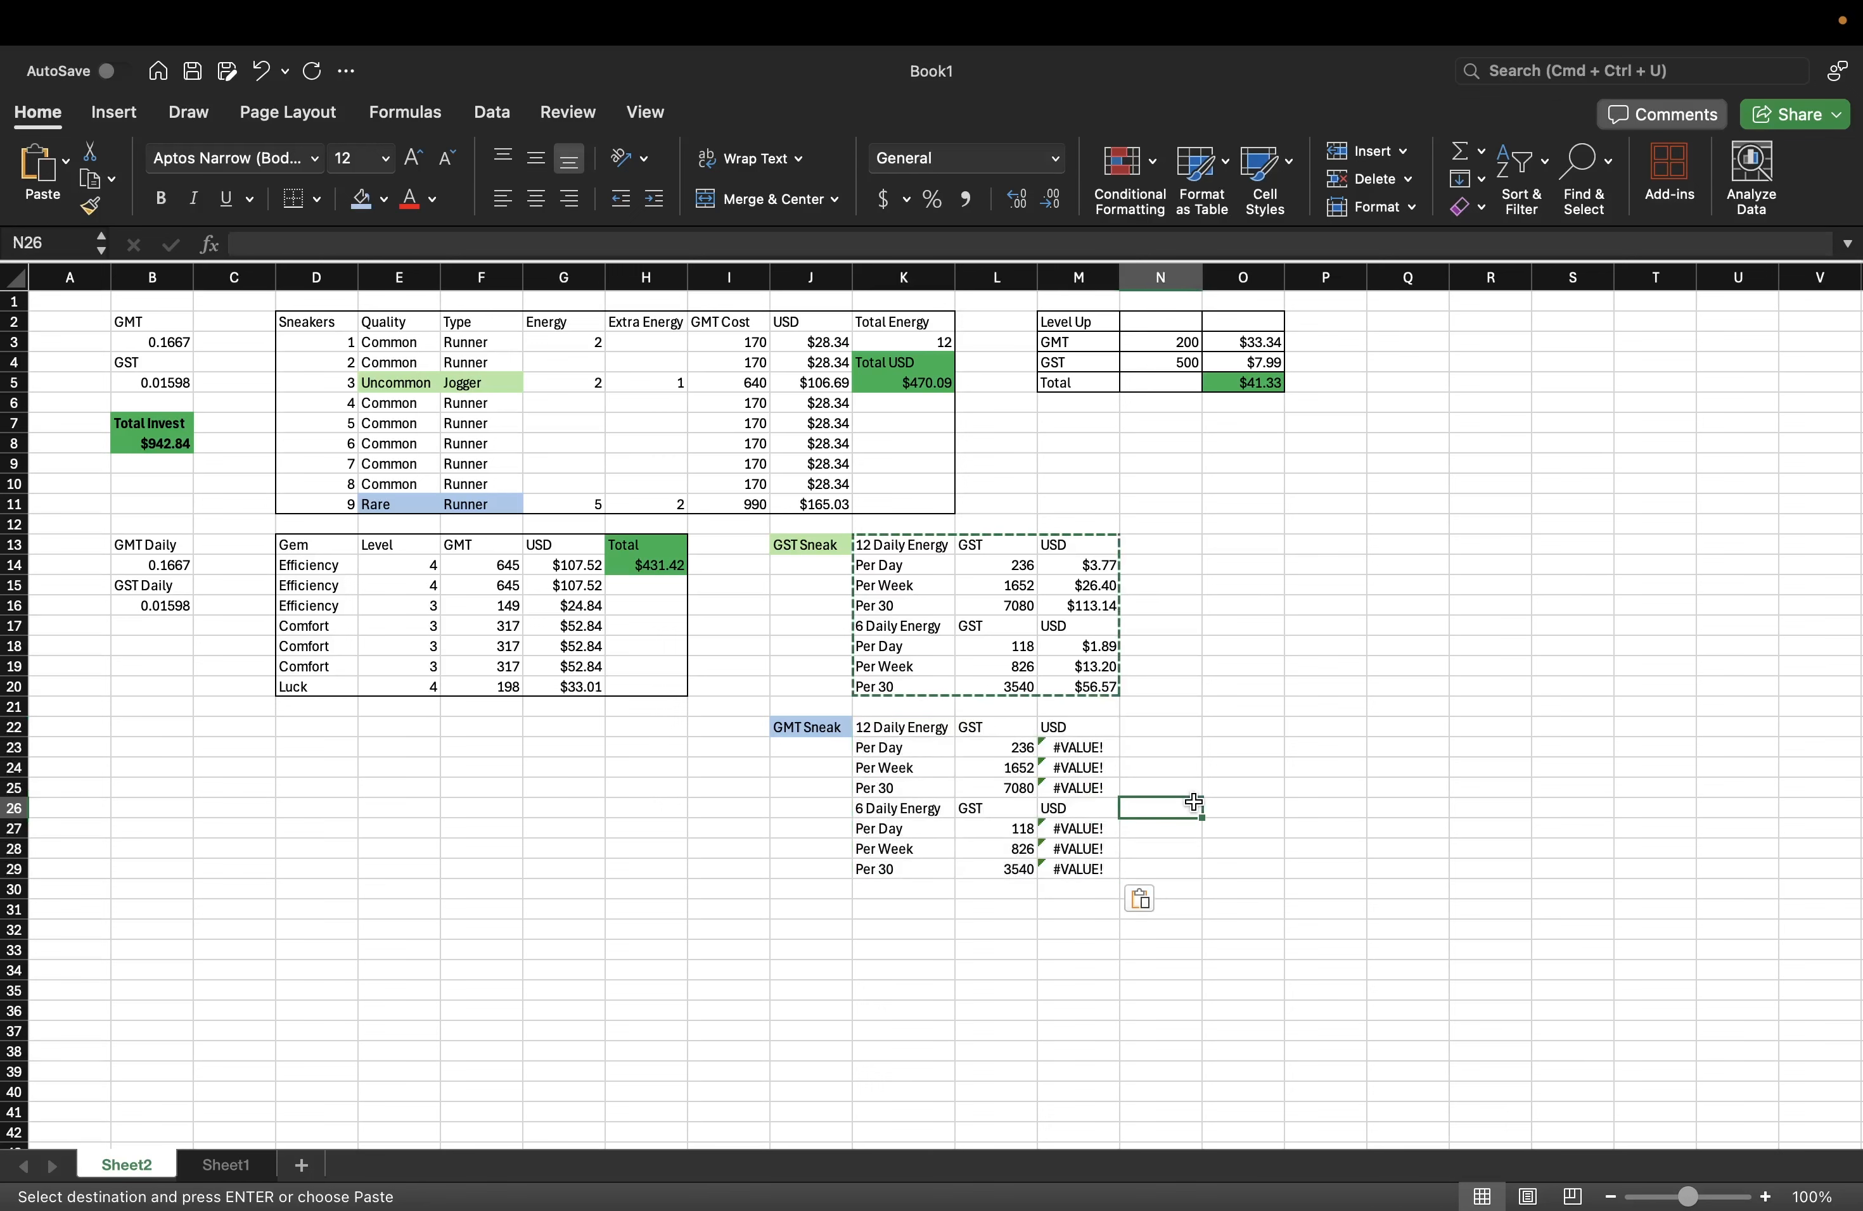
- Change the GST heading in L22 of the copied 12 Daily Energy block to GMT
{"action": "left_click", "coordinate": [977, 727]}
{"action": "key", "text": "Escape"}
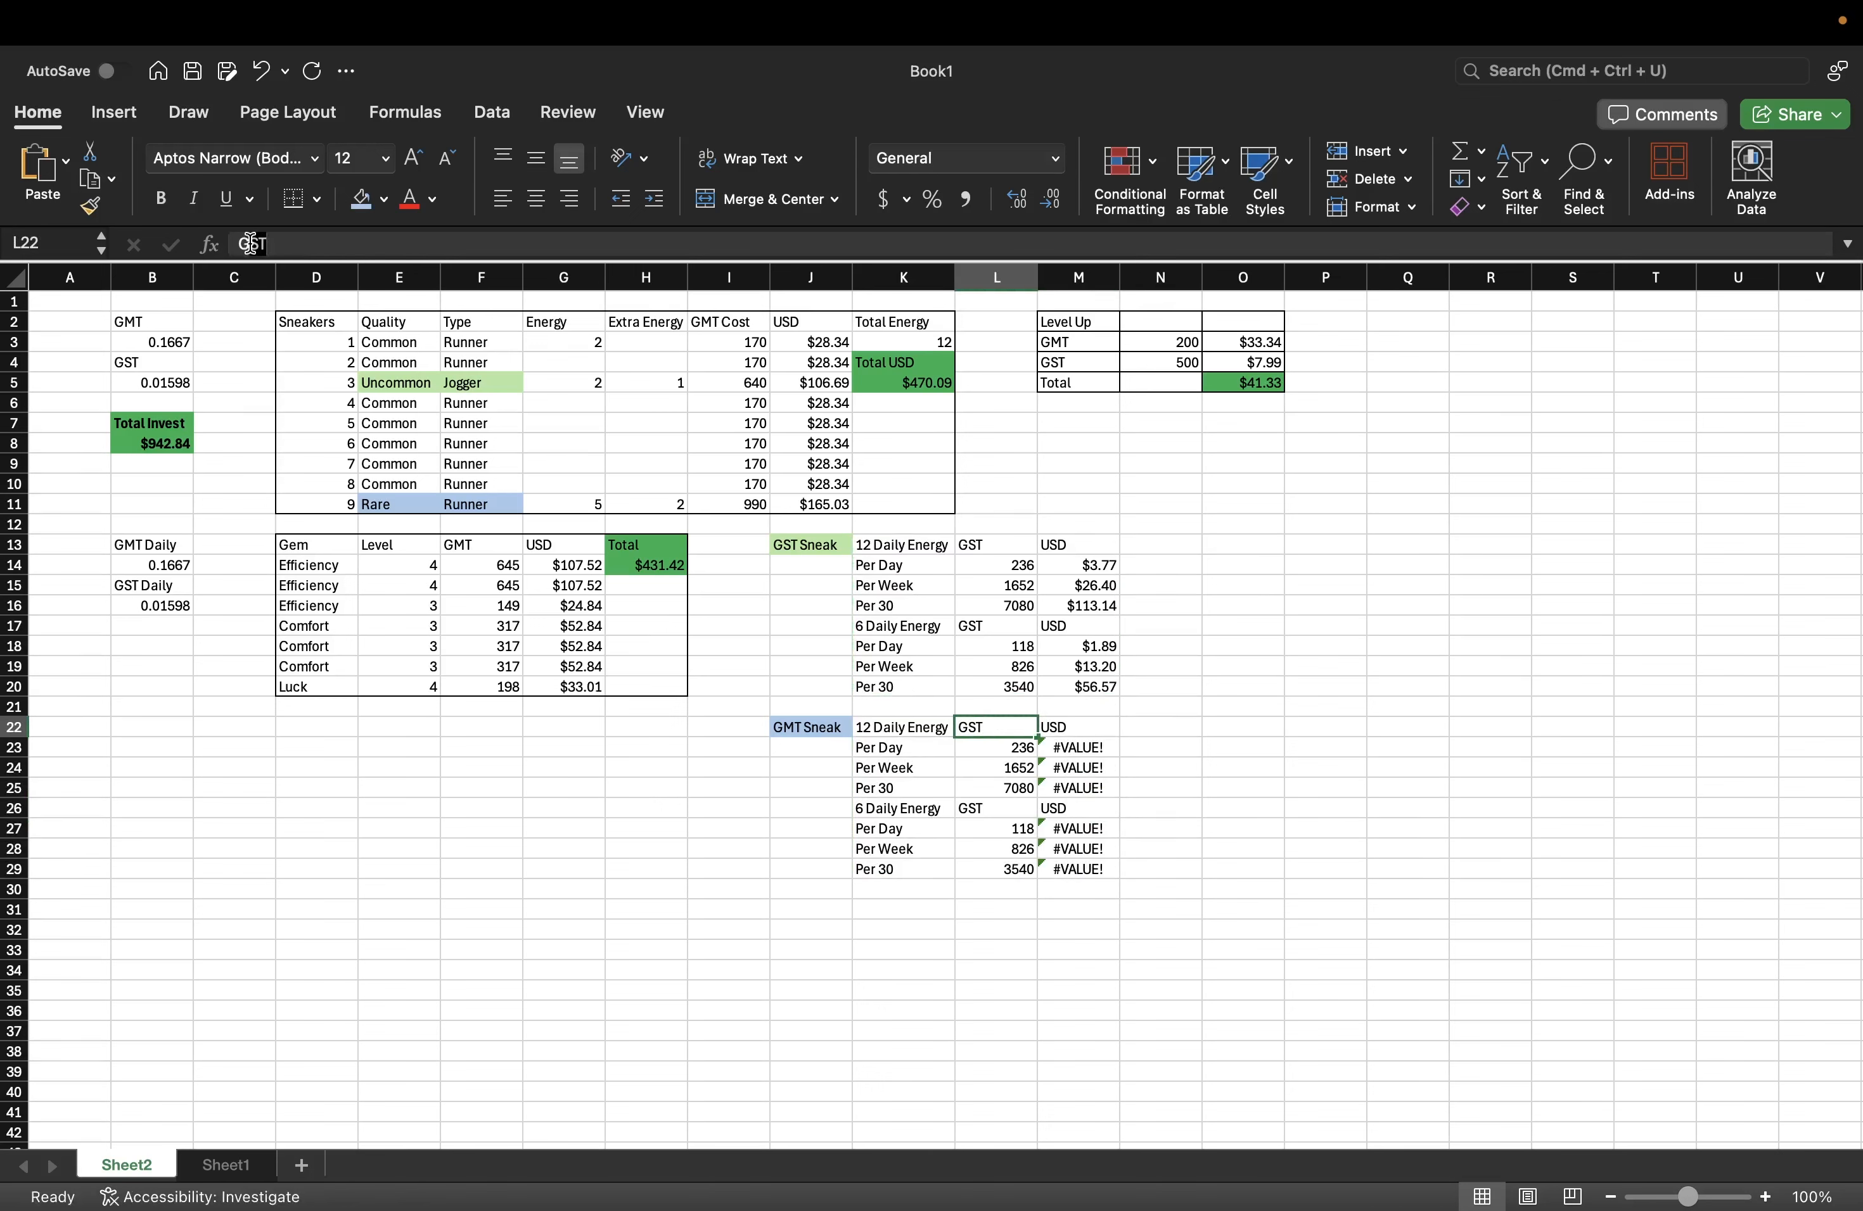
{"action": "type", "text": "GM"}
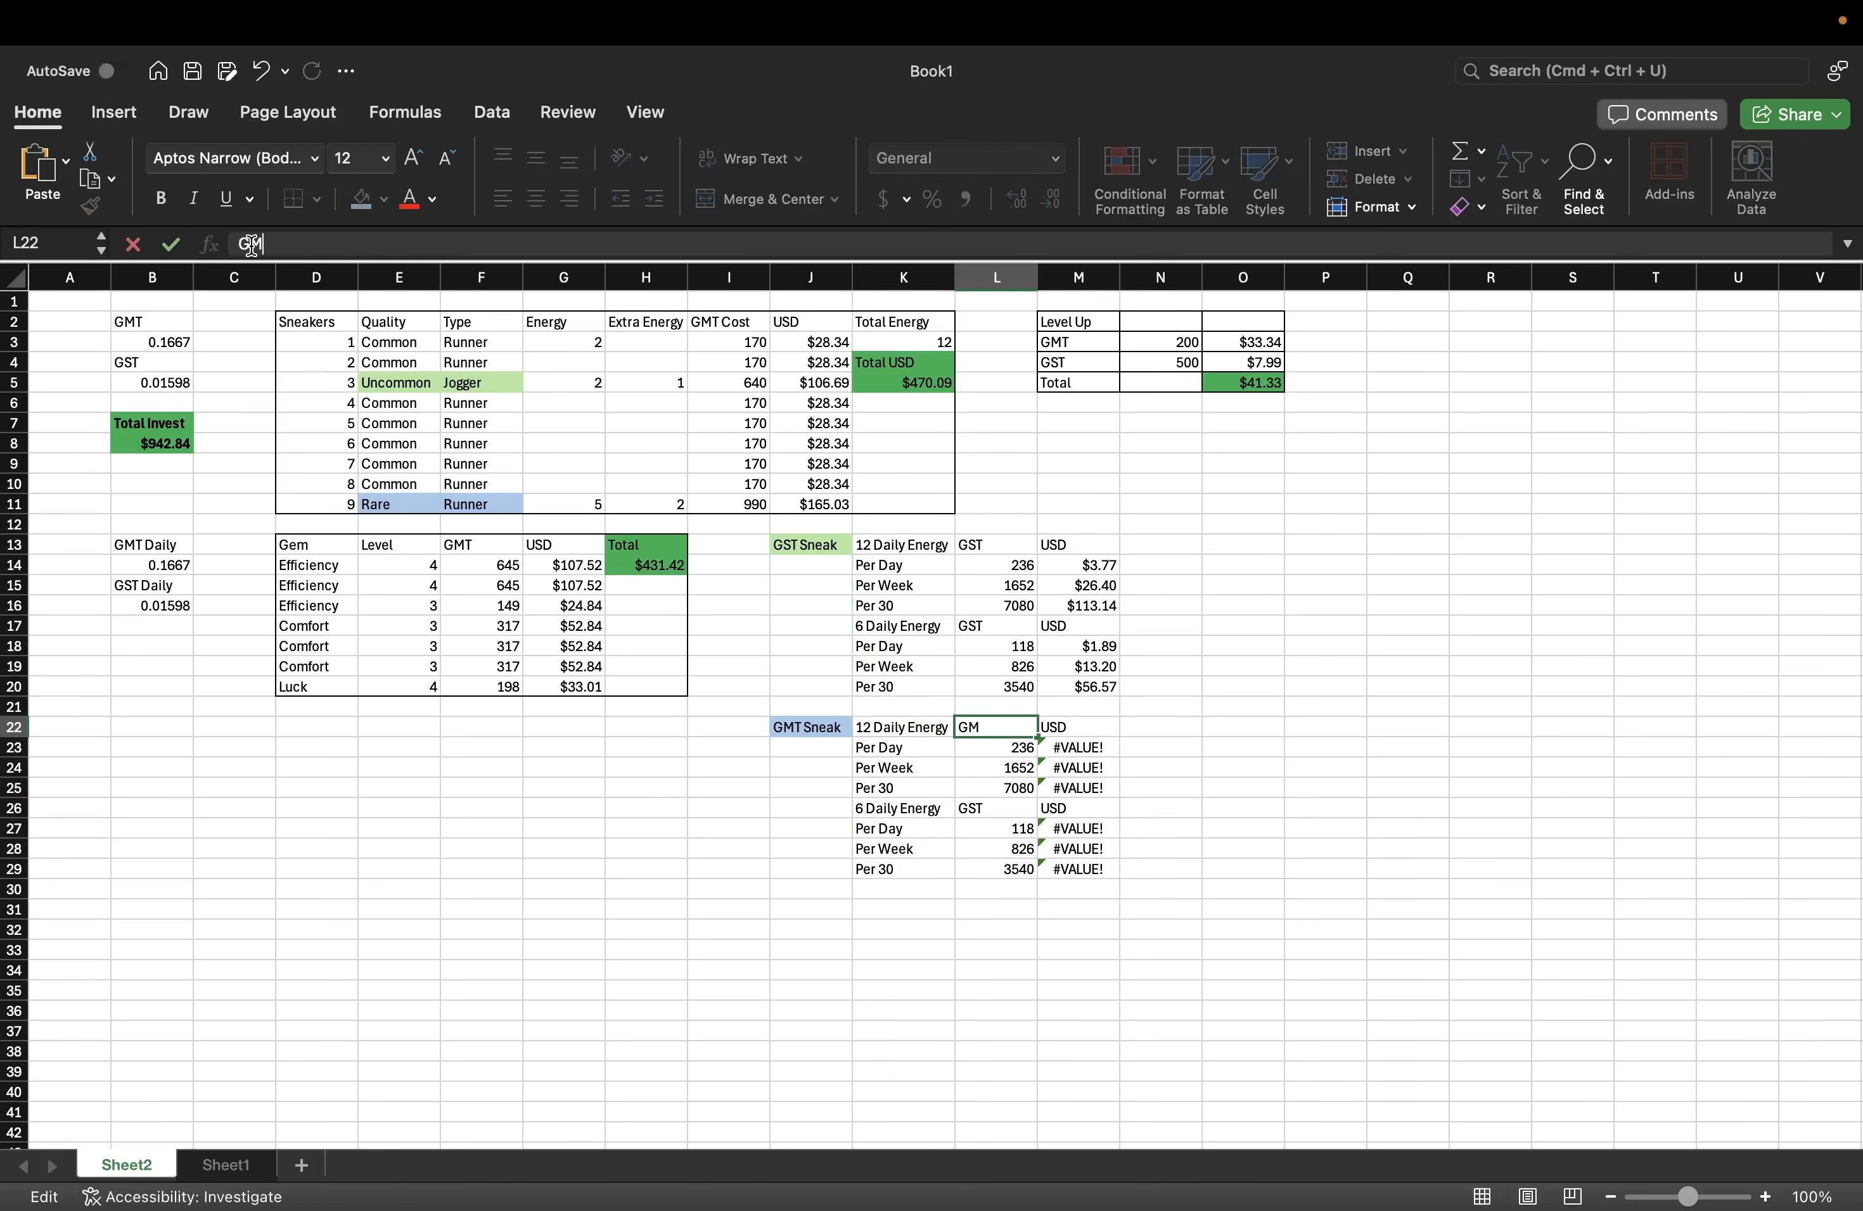
{"action": "key", "text": "Return"}
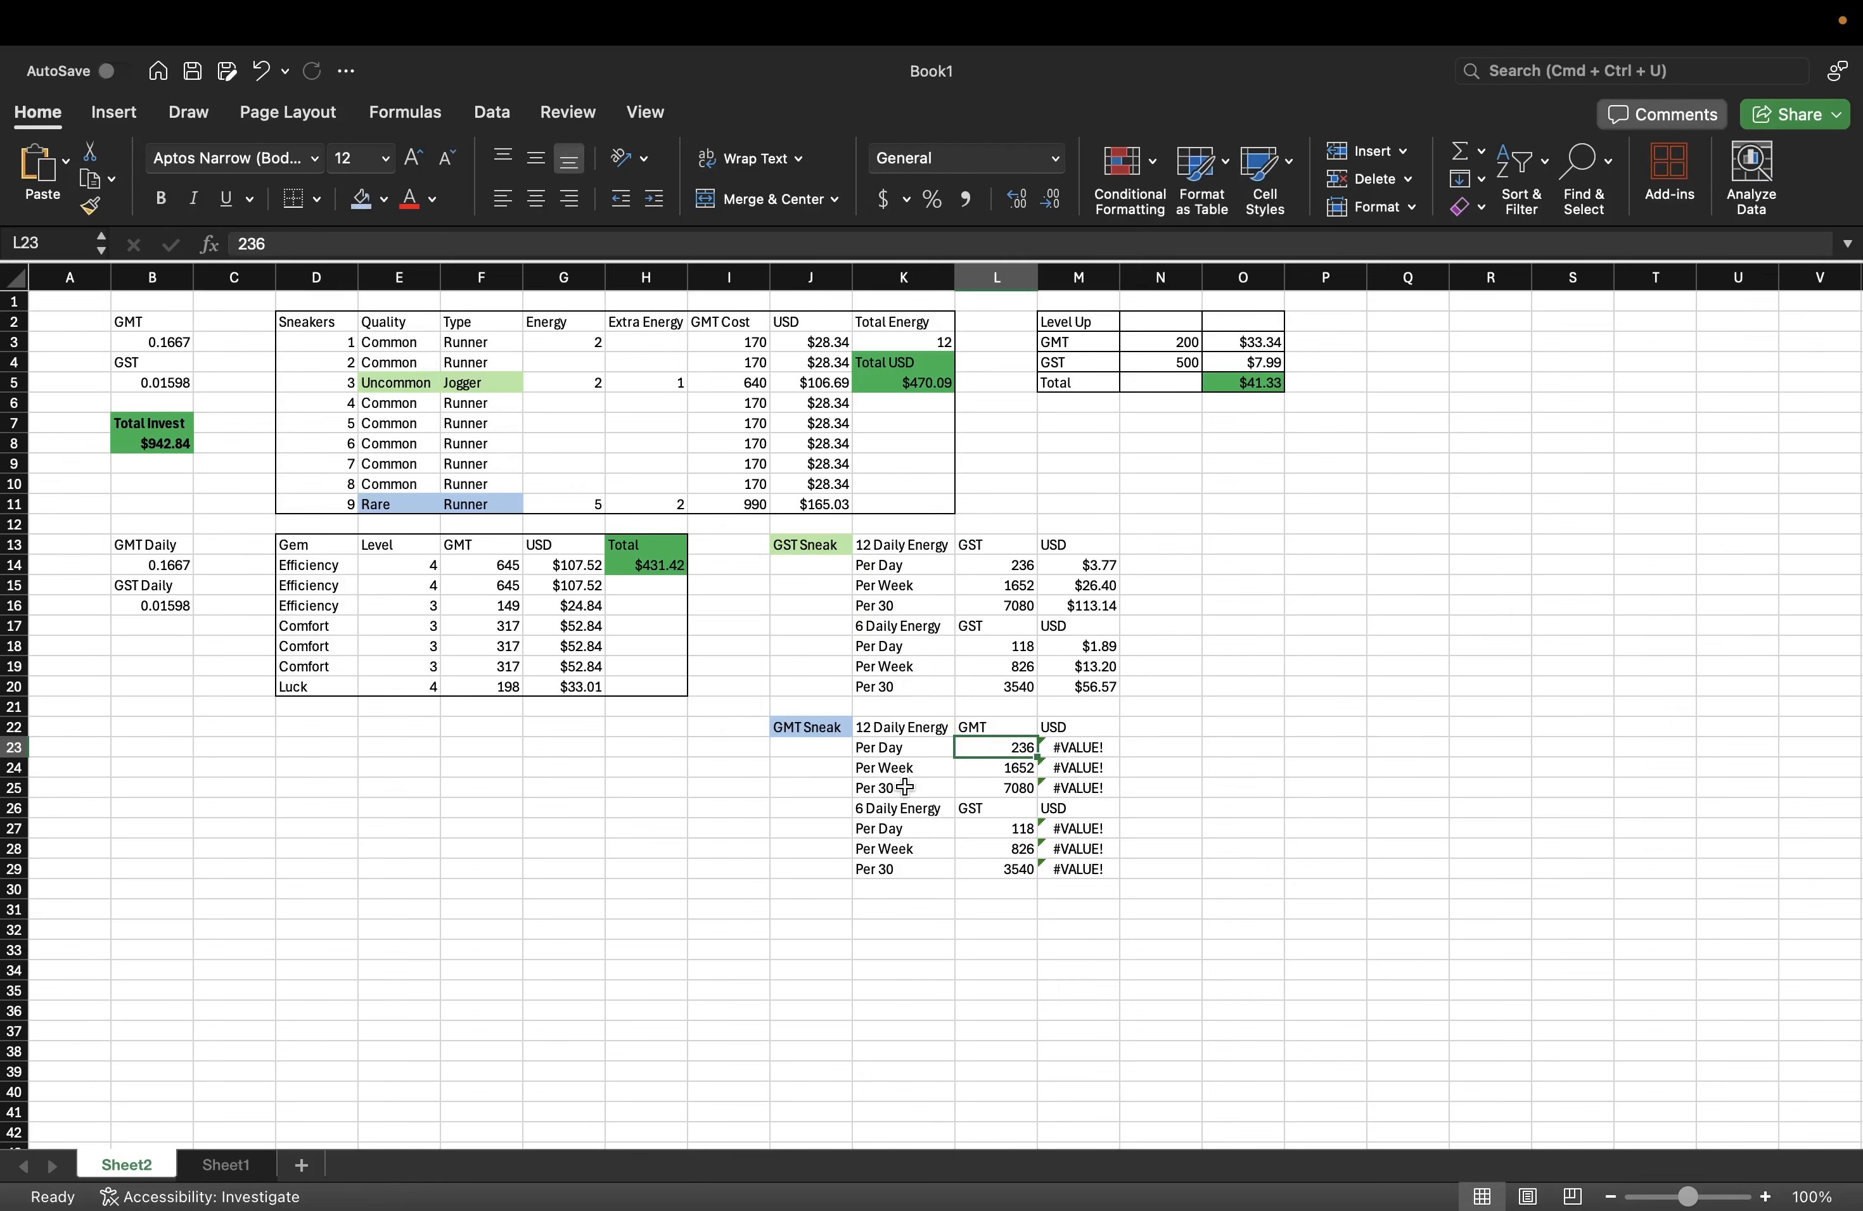
- Switch to the stepn.guide calculator for the level 30 Rare Runner and raise its daily energy to 12
{"action": "key", "text": "ctrl+Right"}
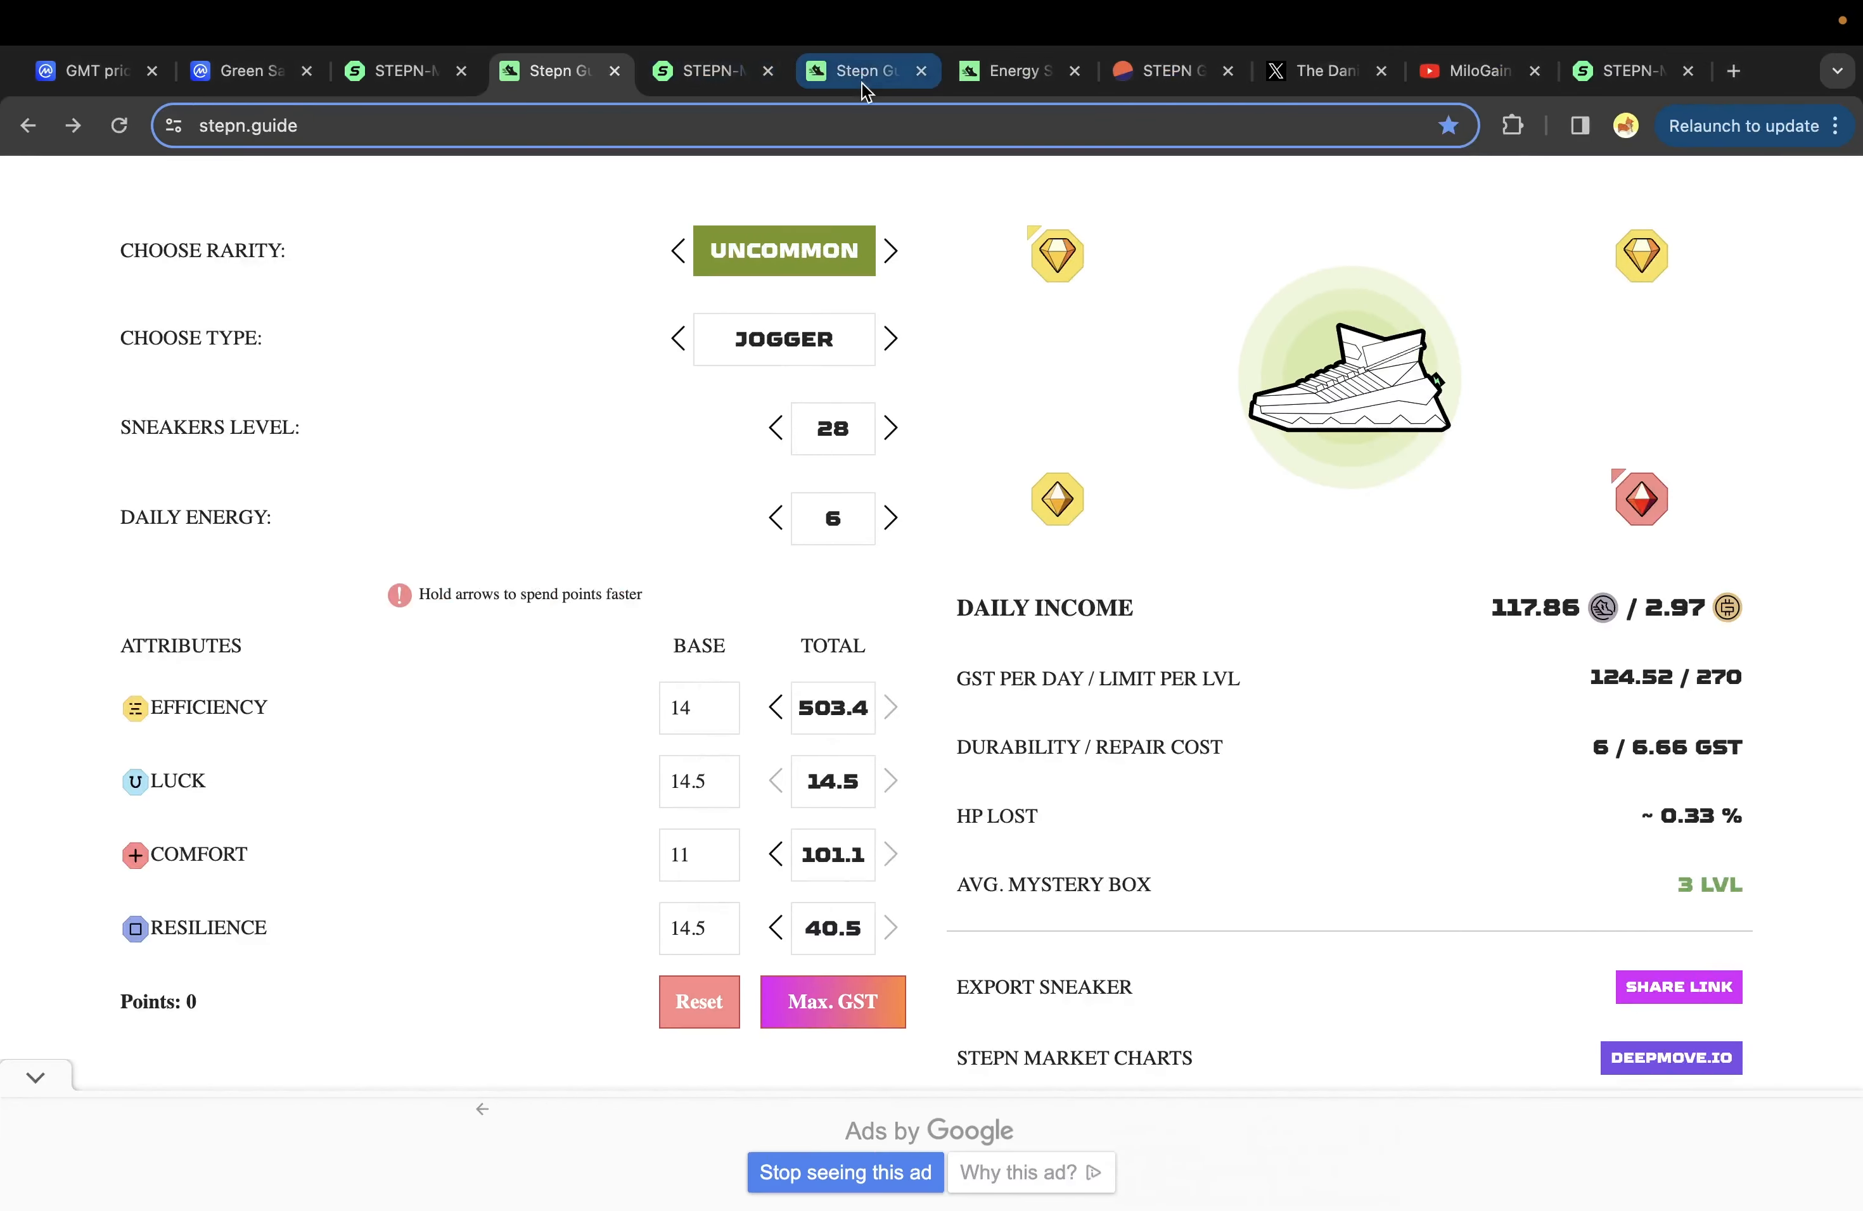
{"action": "left_click", "coordinate": [865, 72]}
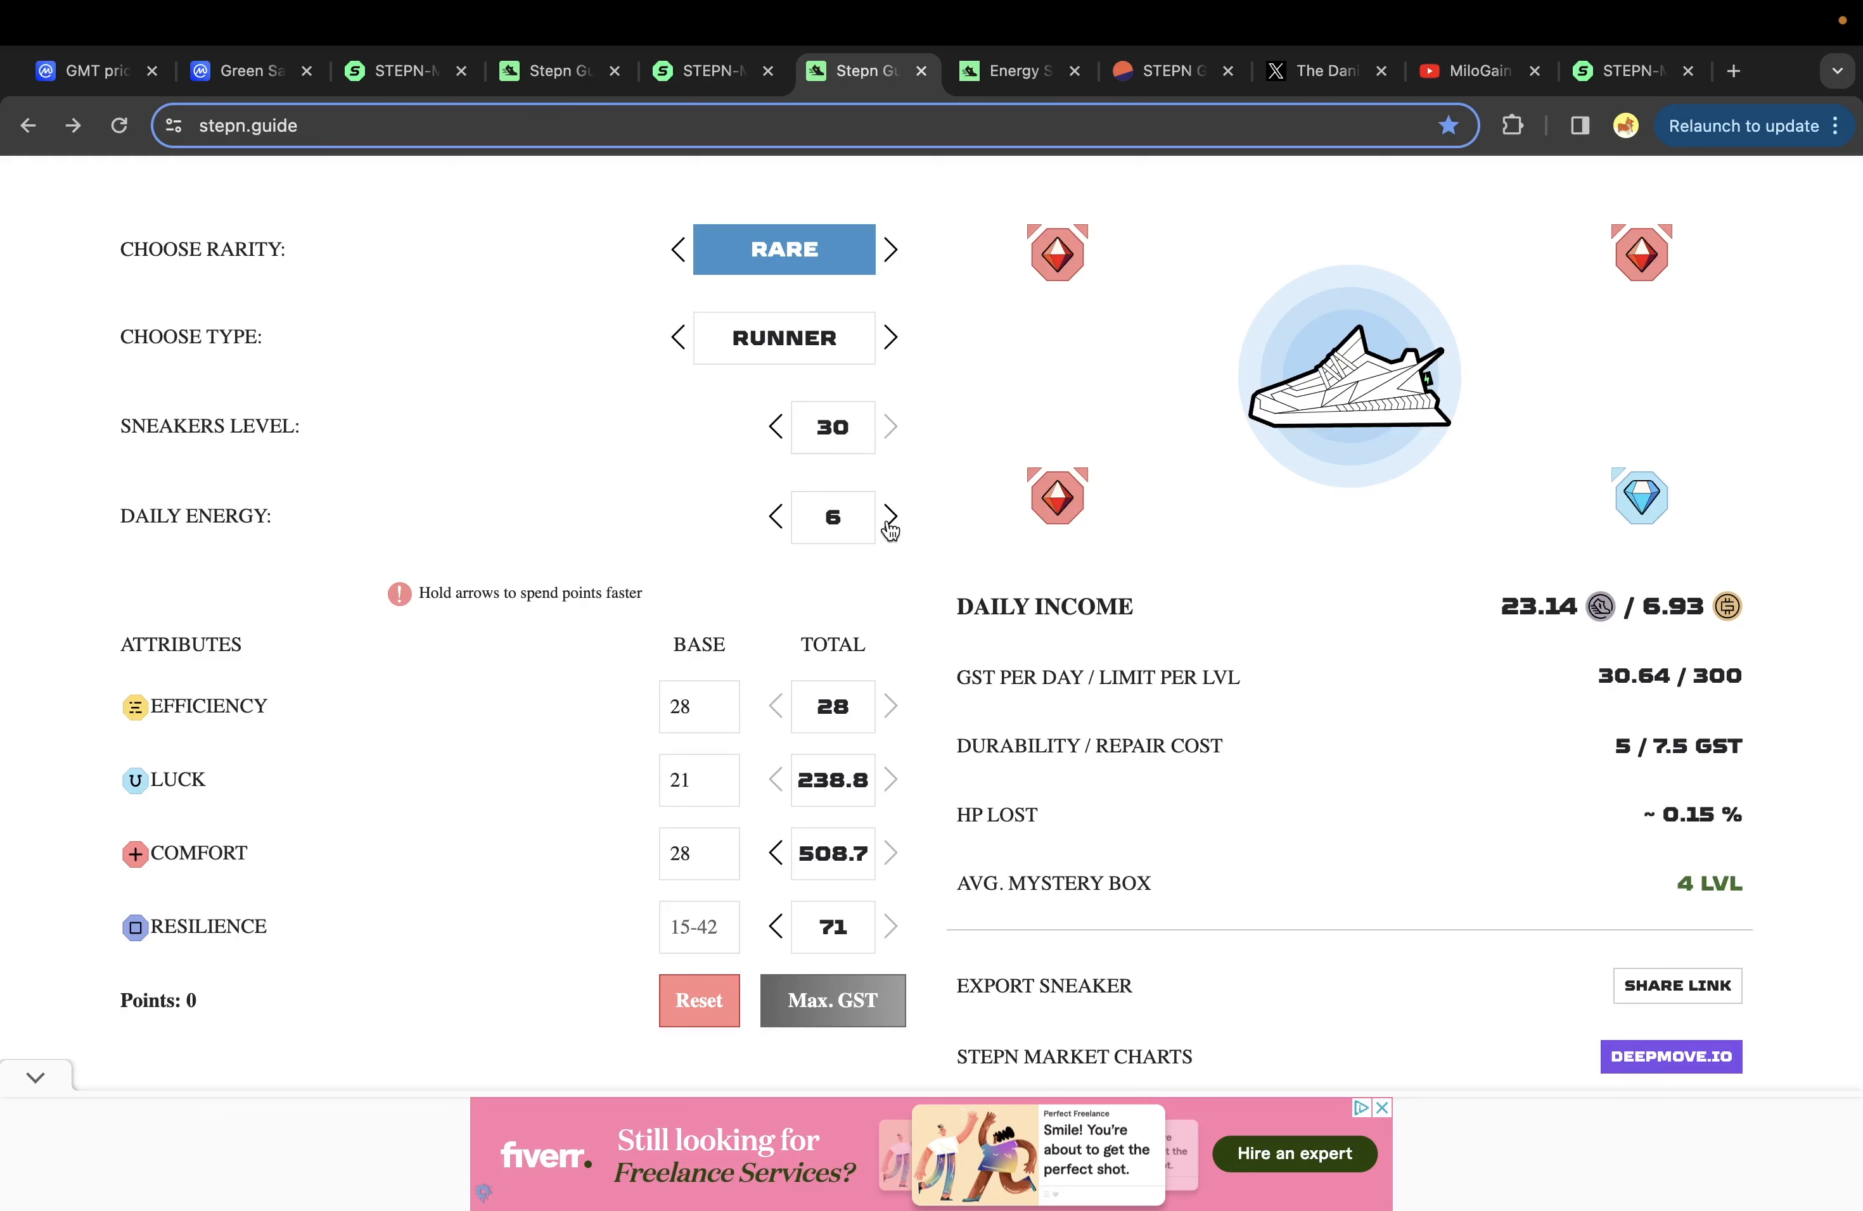
{"action": "left_click_drag", "start_coordinate": [890, 519], "coordinate": [889, 519]}
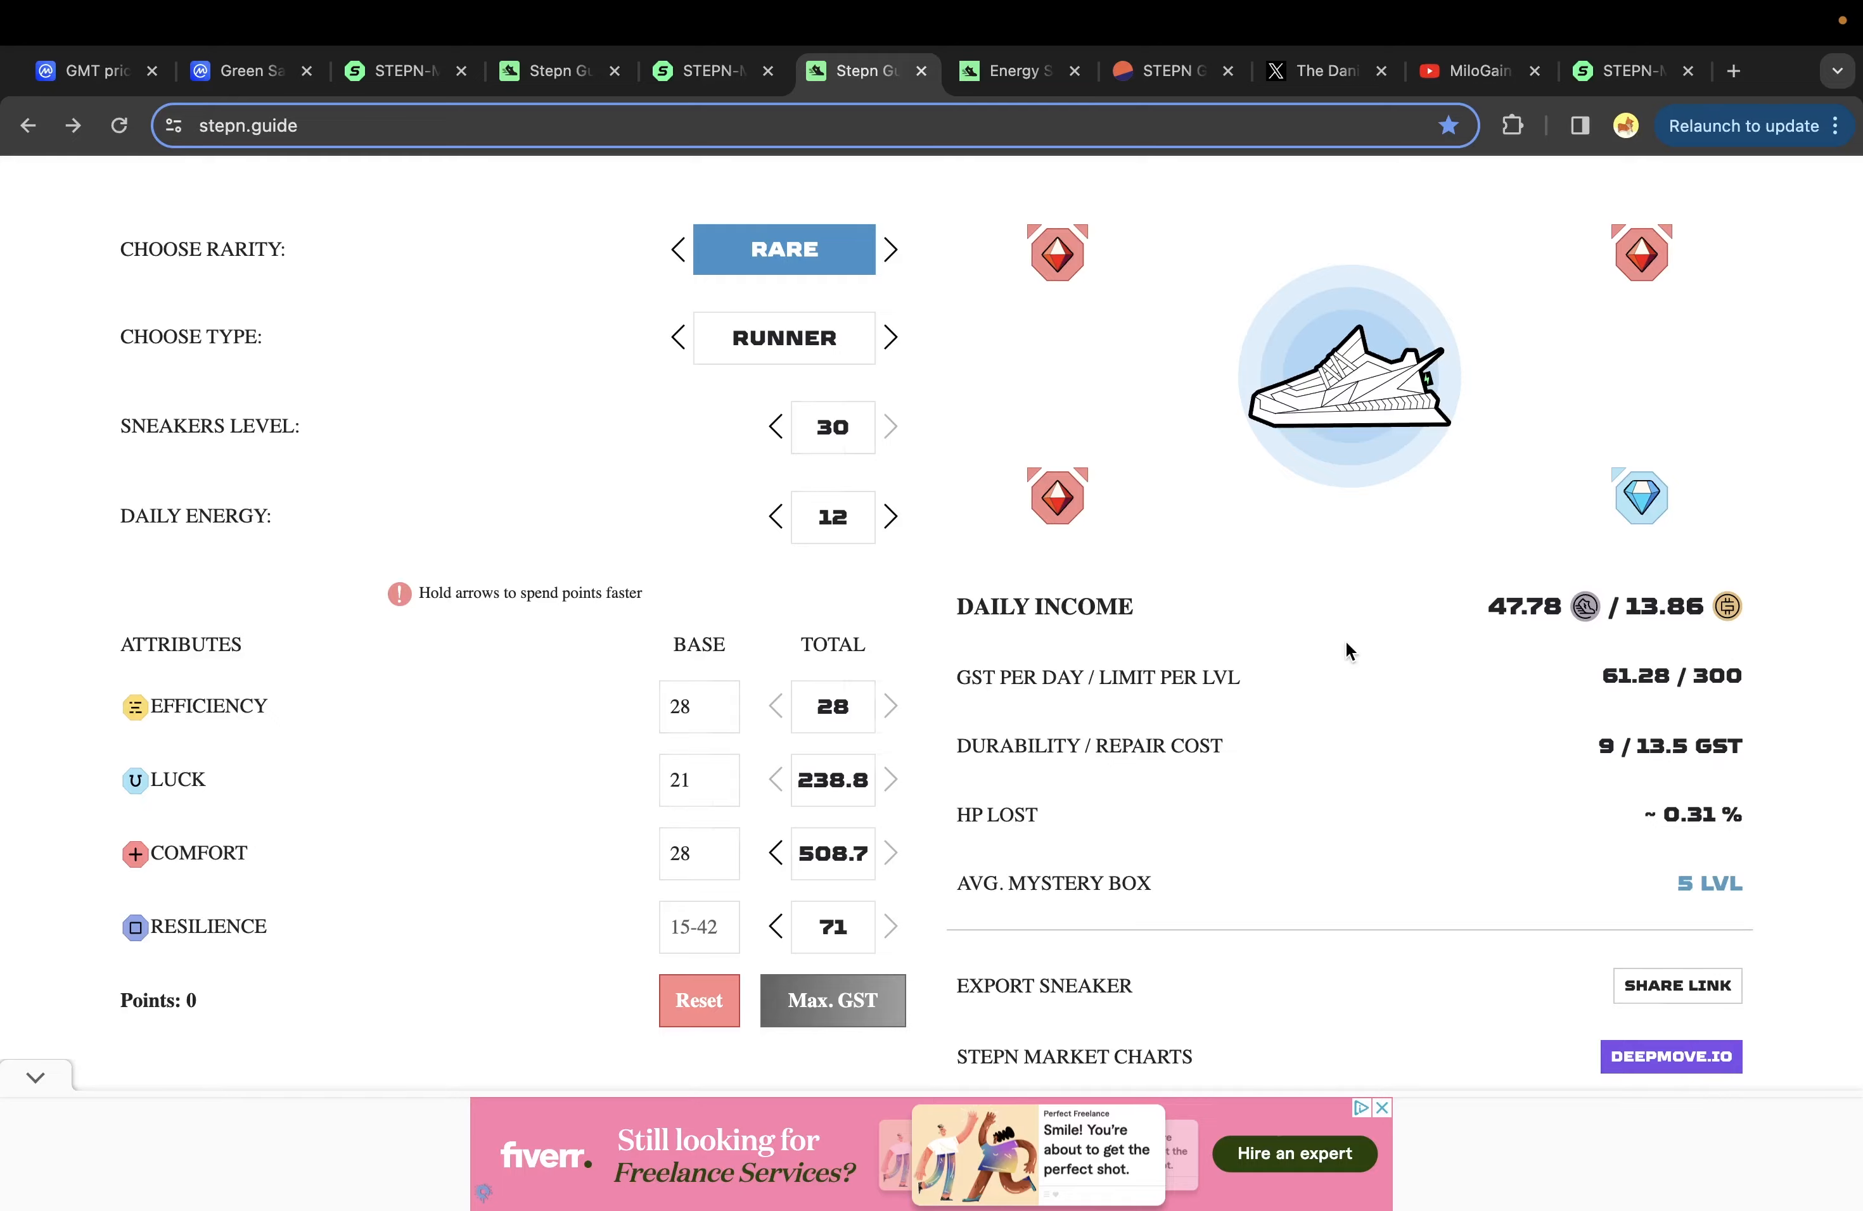
- Return to the spreadsheet and enter 13.86 as the Per Day GMT in L23, rechecking the calculator's daily income
{"action": "key", "text": "super+Tab"}
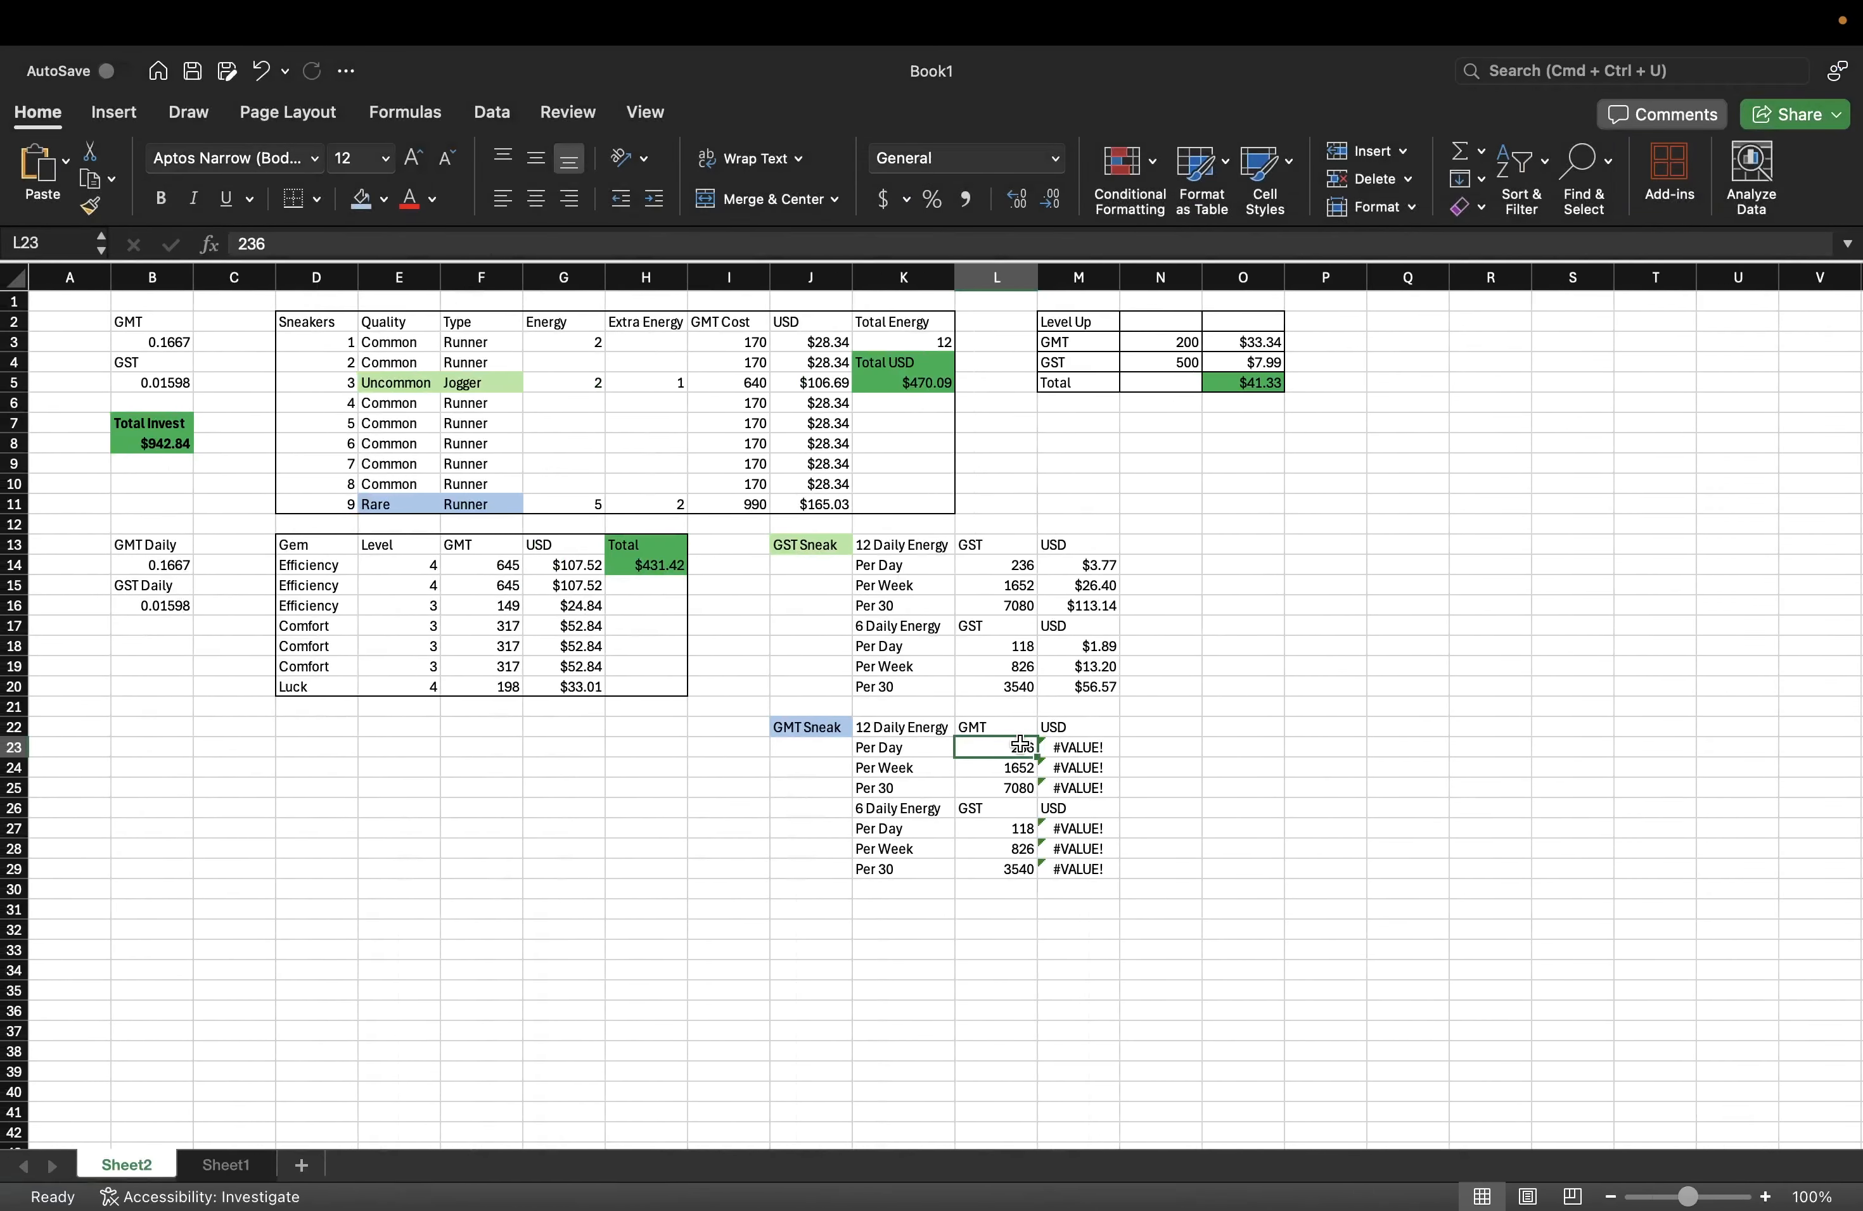
{"action": "type", "text": "13.8"}
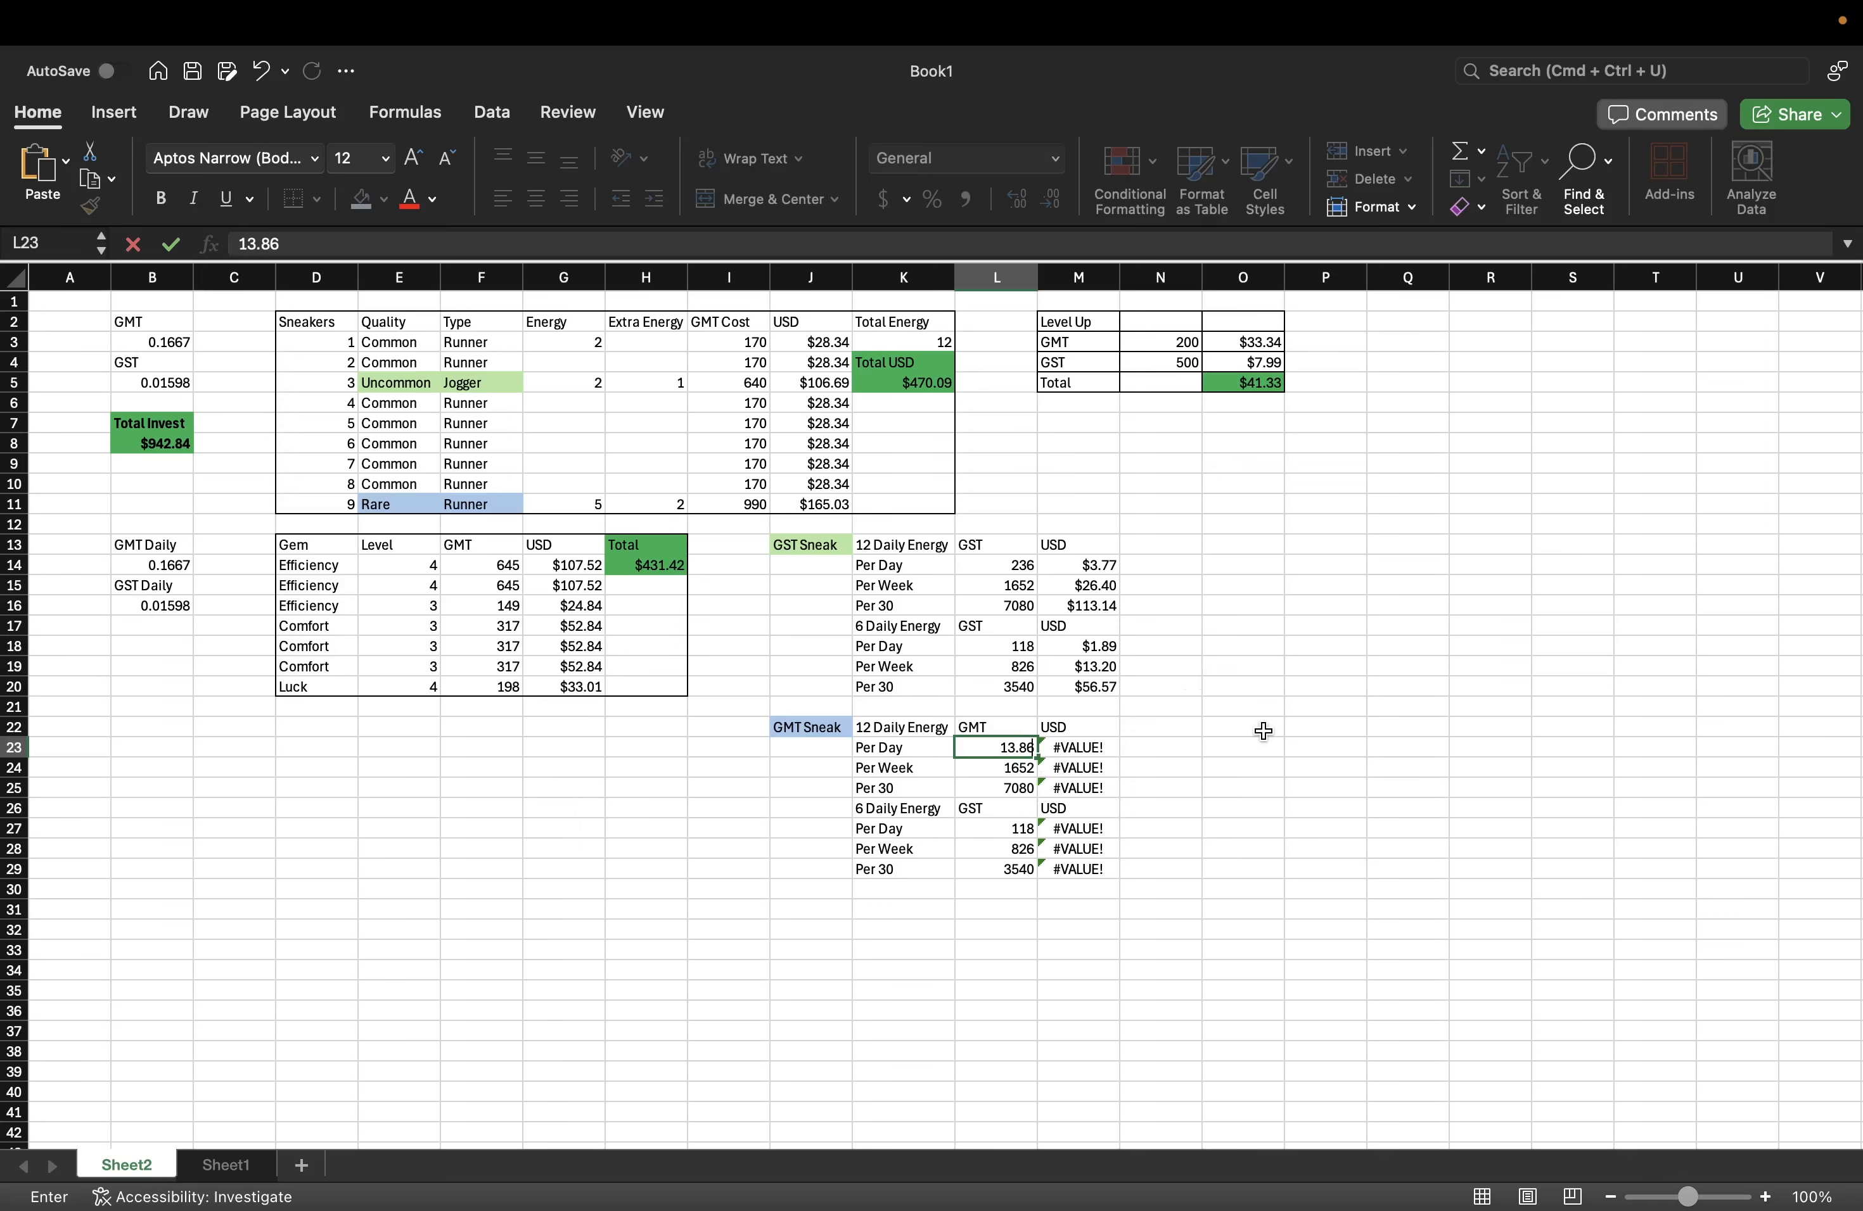
{"action": "key", "text": "ctrl+Right"}
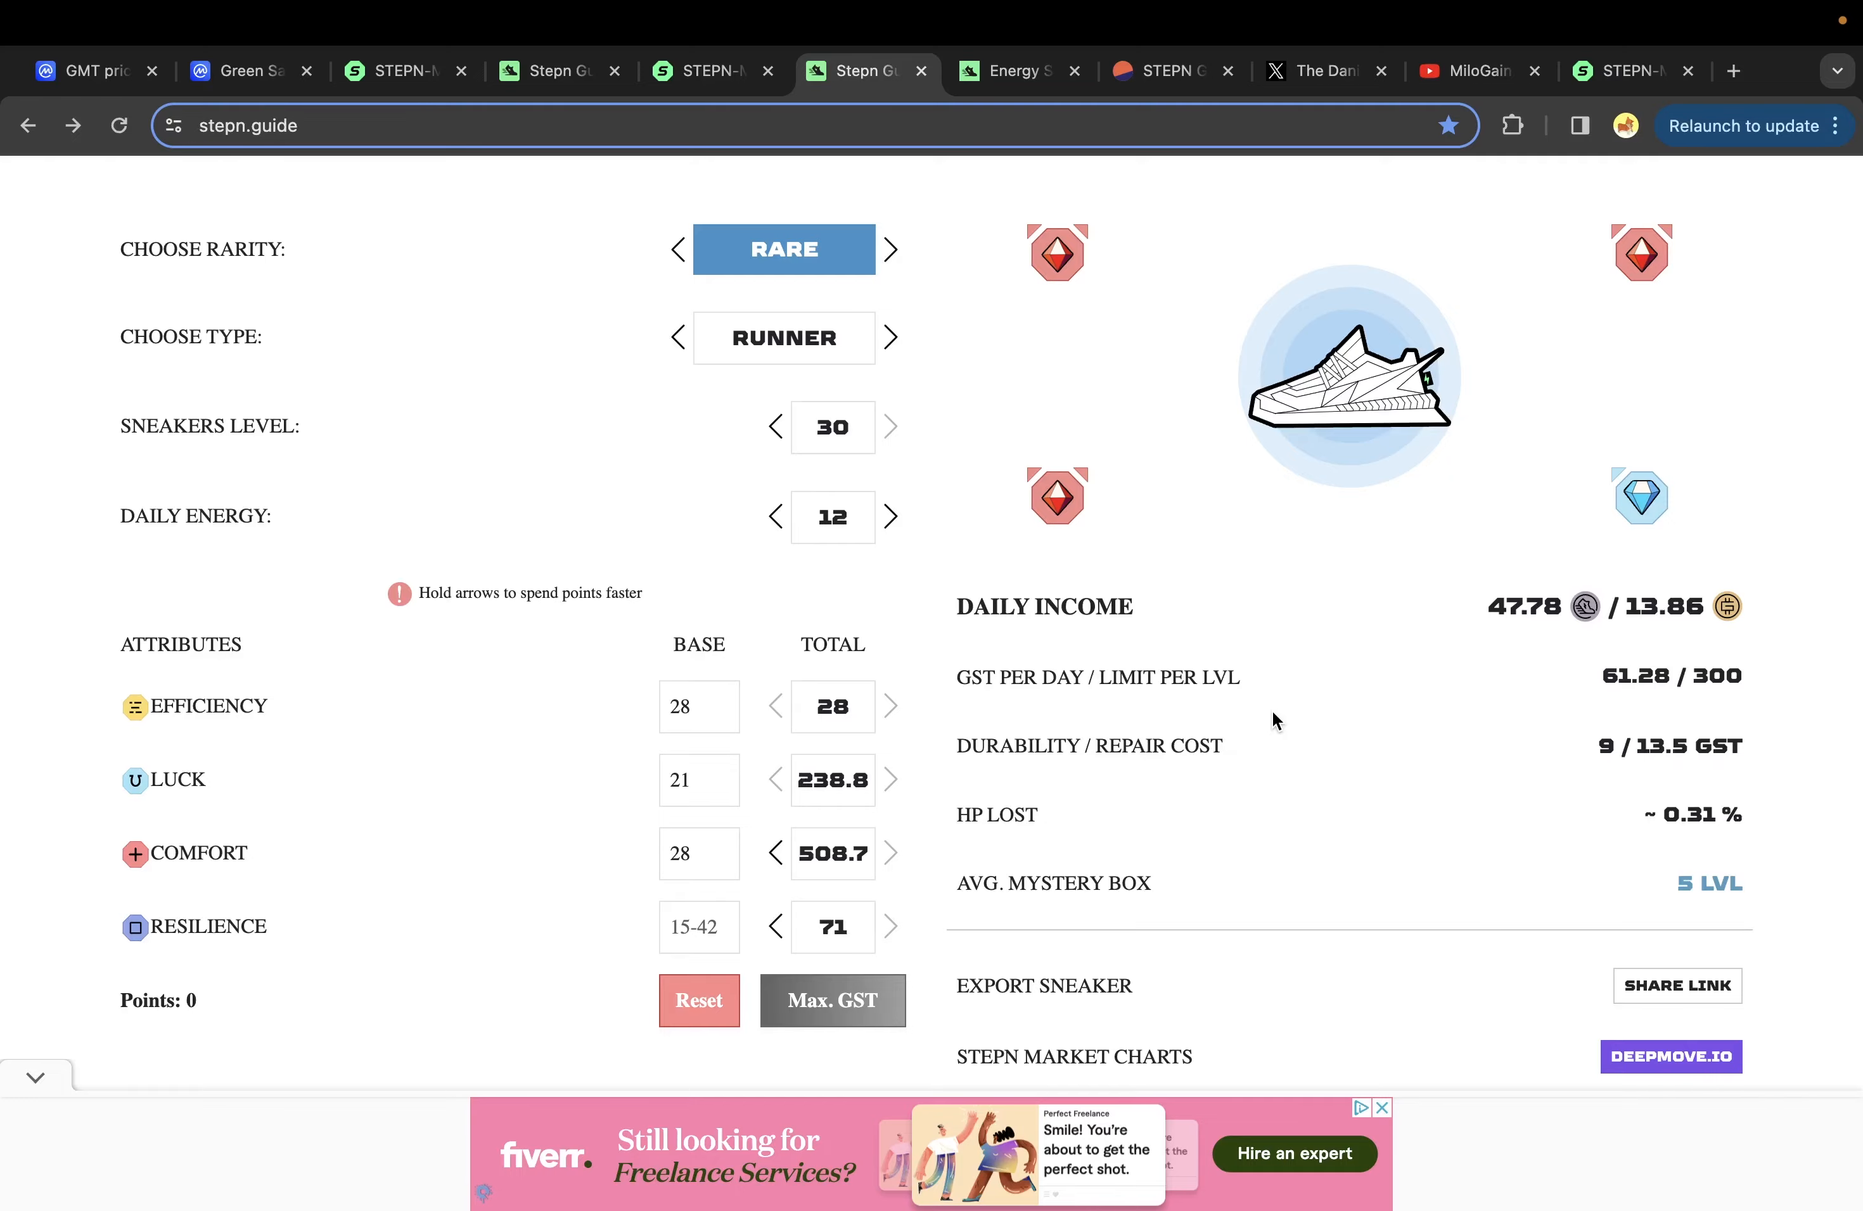
{"action": "key", "text": "ctrl+Left"}
{"action": "type", "text": "13.86"}
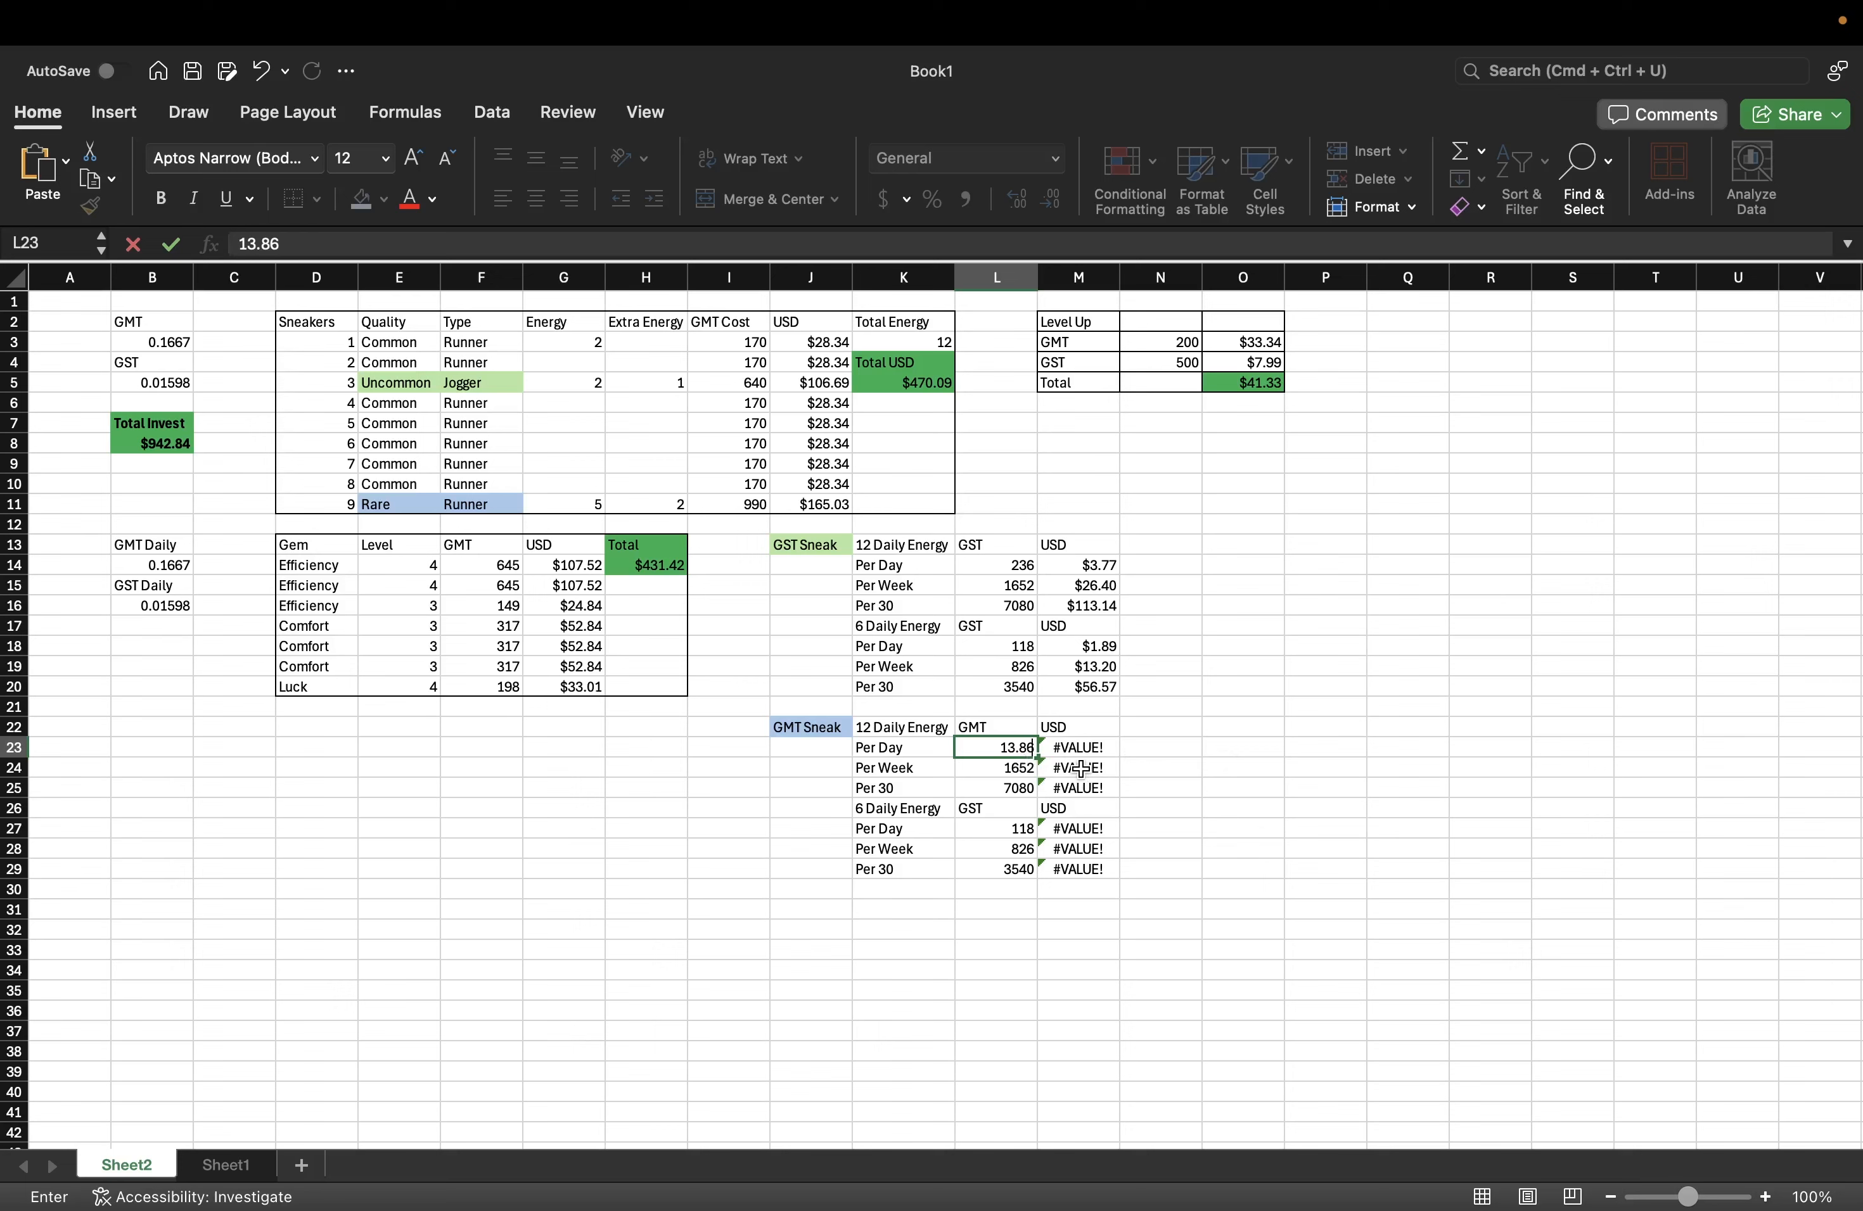
- Correct the 12 Daily Energy Per Day USD formula in M23 to =SUMPRODUCT(B14,L23) and compare it with the GST Sneak formula in M14
{"action": "left_click", "coordinate": [1072, 746]}
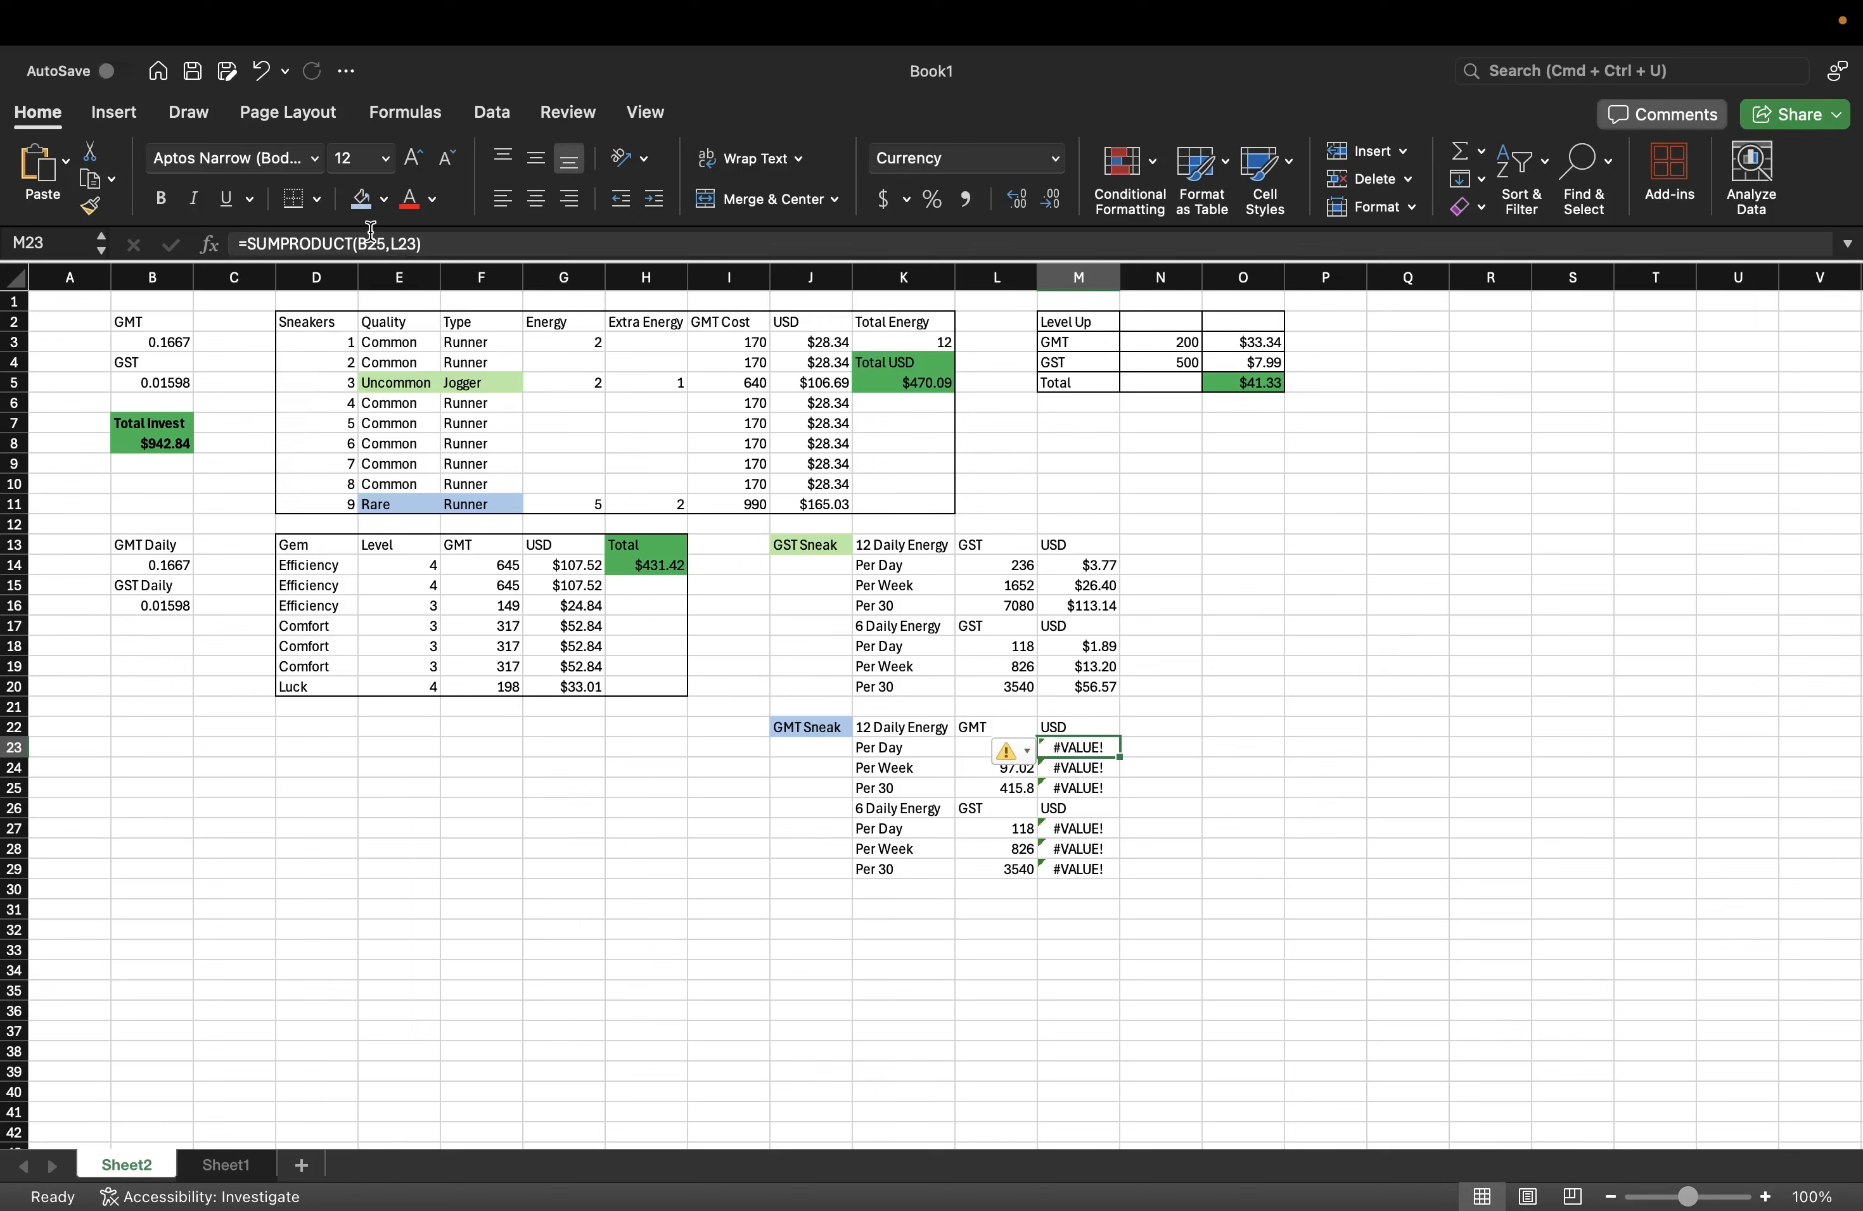
{"action": "double_click", "coordinate": [385, 243]}
{"action": "type", "text": "B14"}
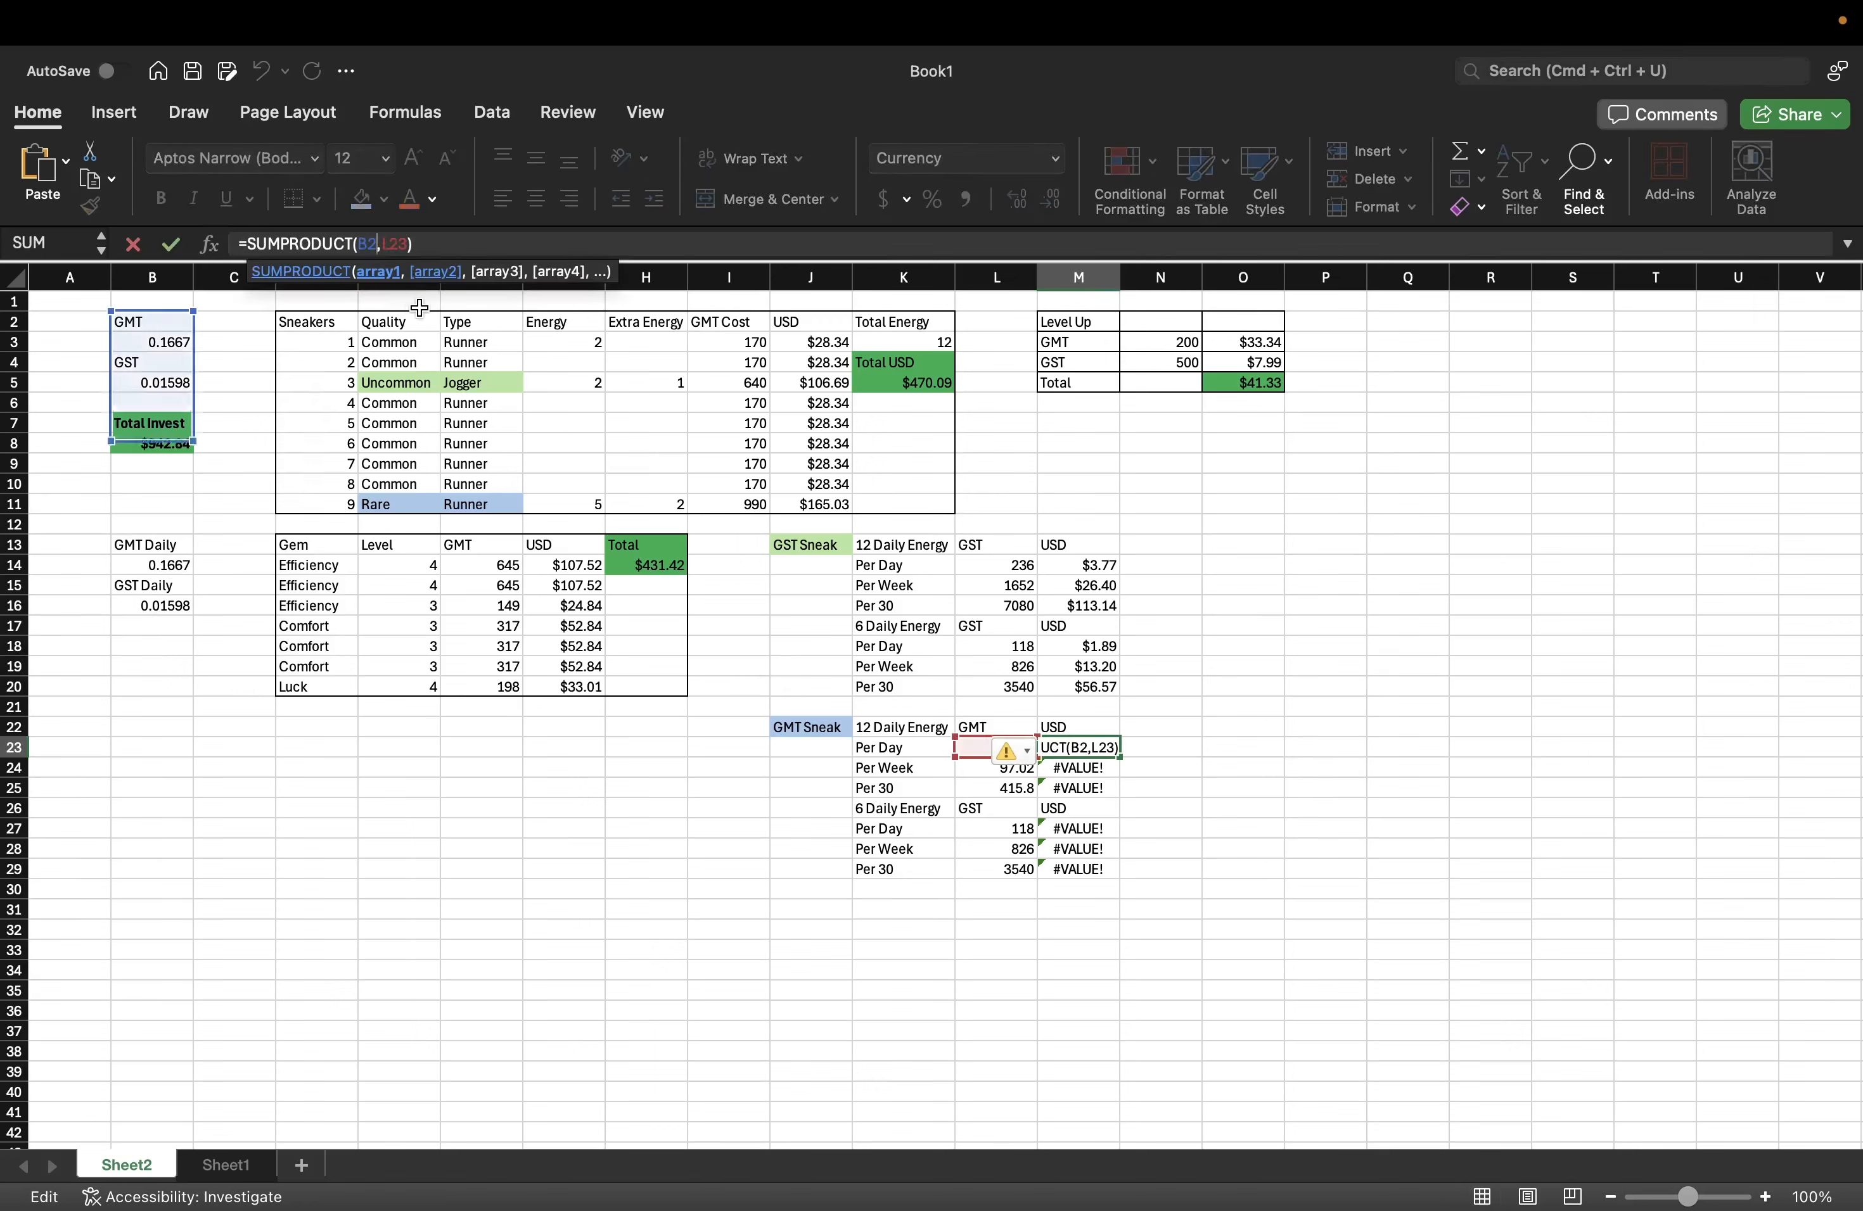
{"action": "key", "text": "Return"}
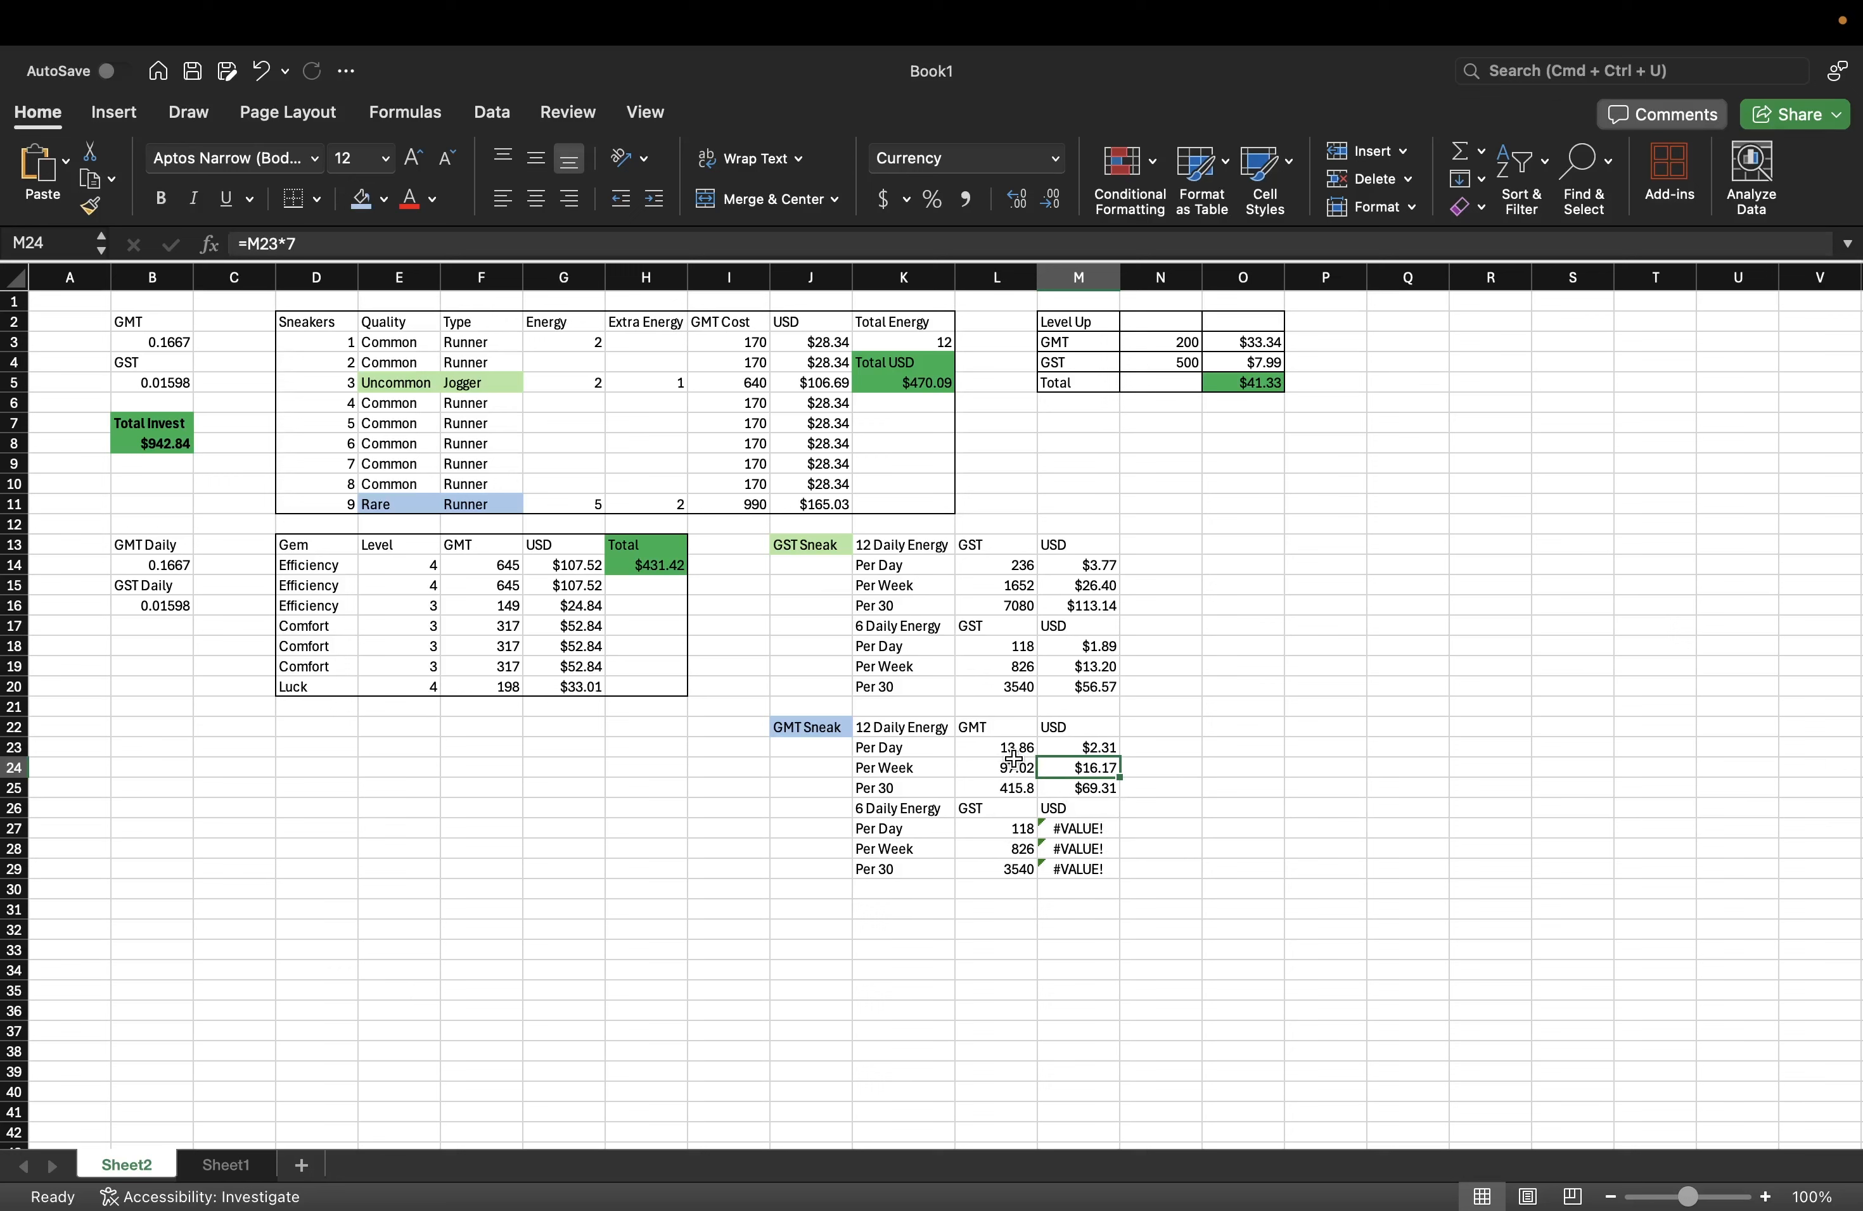
{"action": "left_click", "coordinate": [1081, 747]}
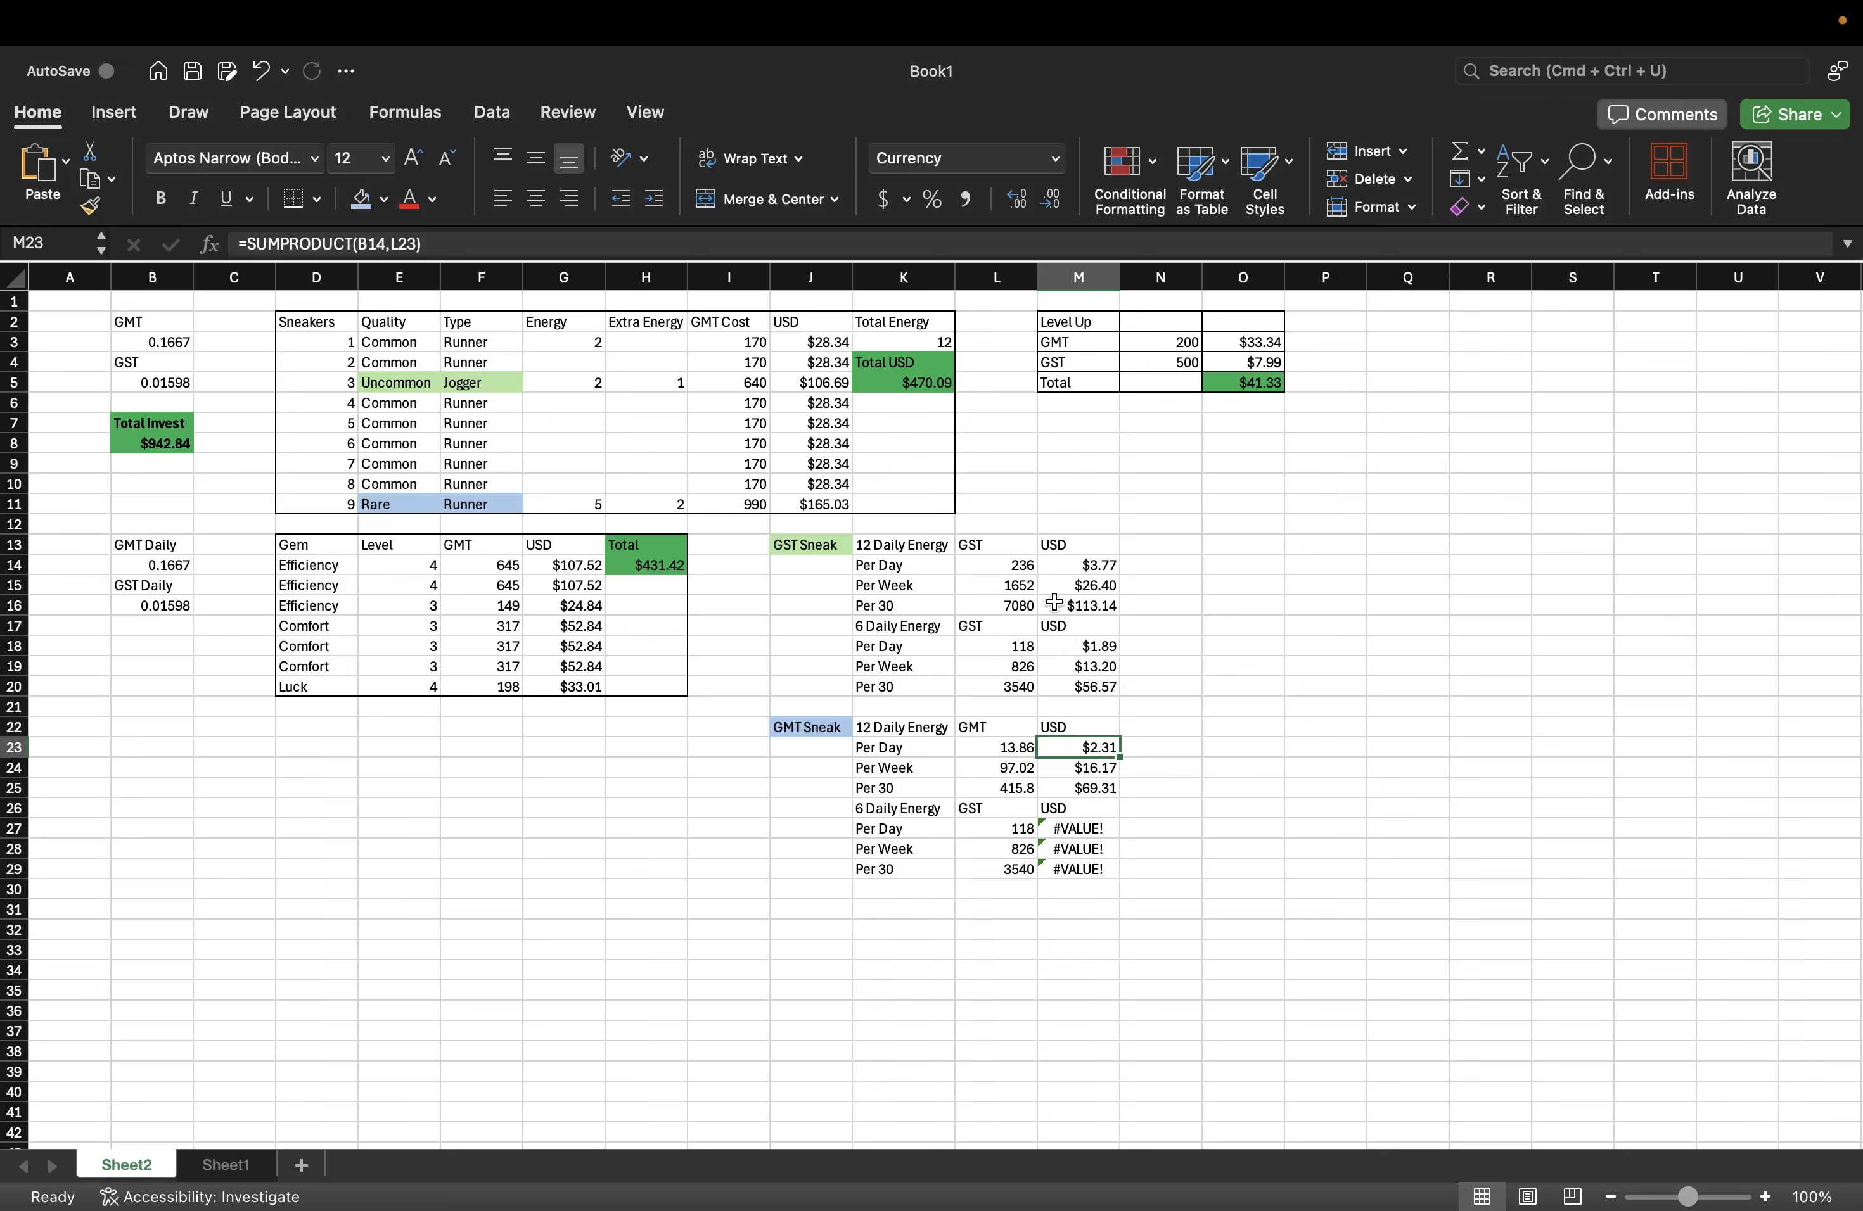
{"action": "left_click", "coordinate": [1101, 564]}
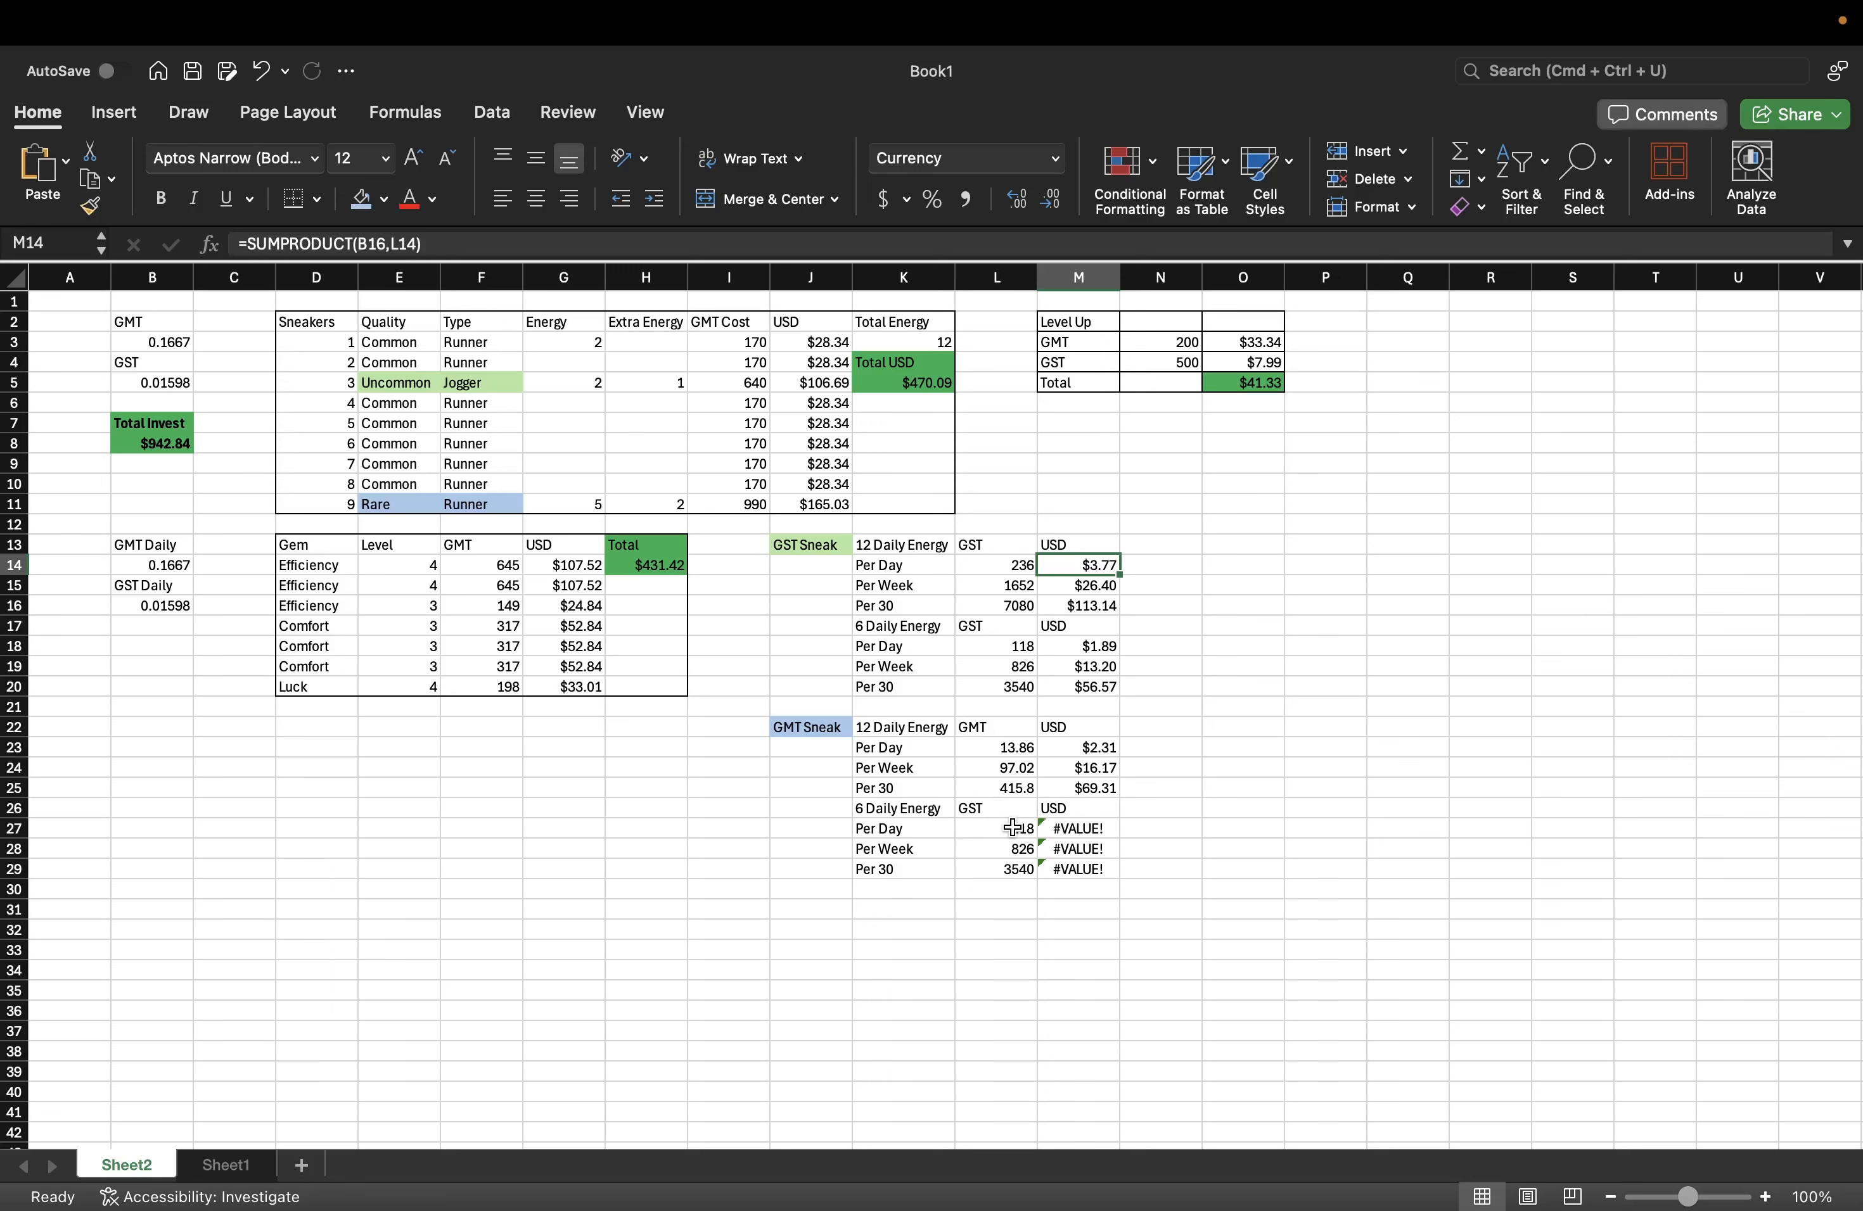
- Switch to the stepn.guide calculator and lower the level 30 Rare Runner's daily energy to 6
{"action": "key", "text": "ctrl+Right"}
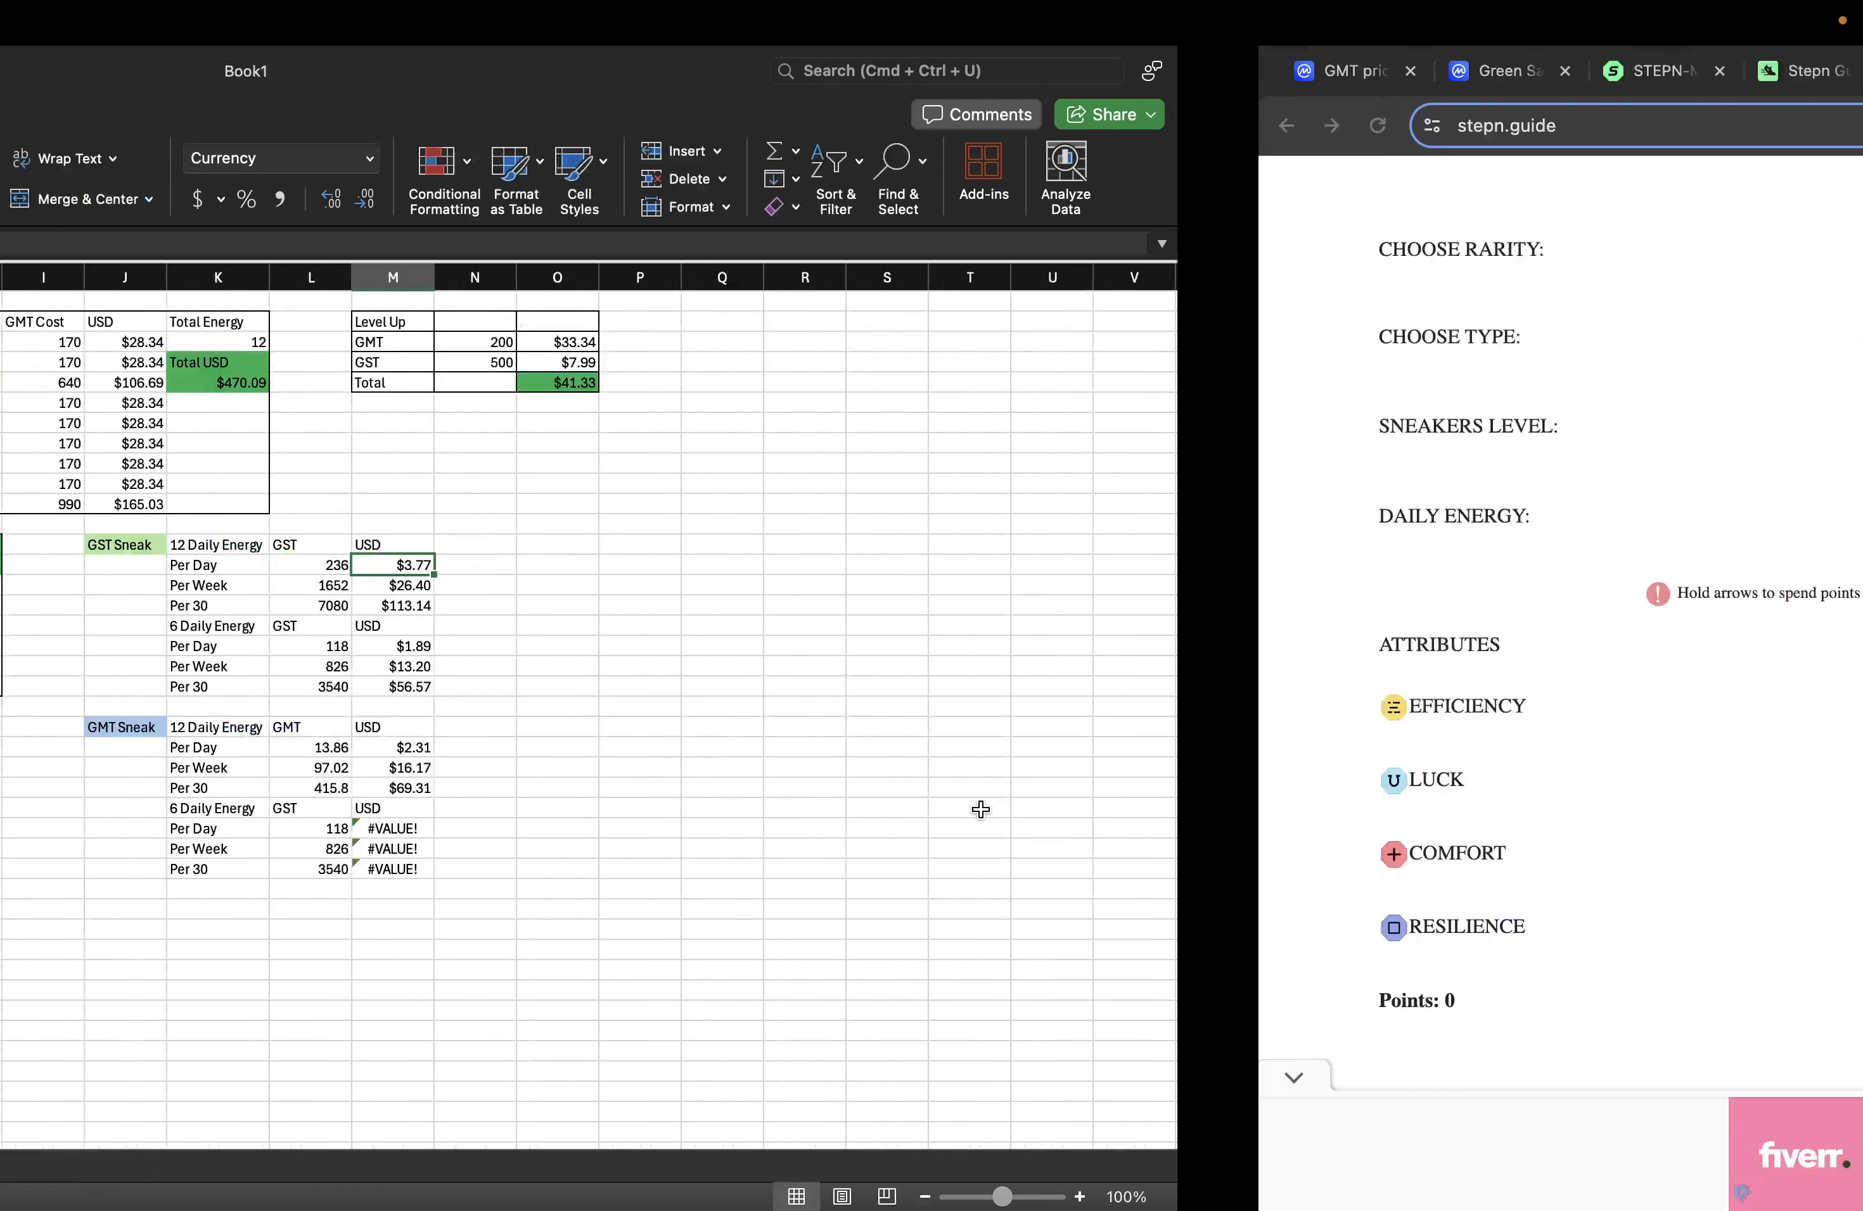
{"action": "left_click", "coordinate": [775, 517]}
{"action": "left_click", "coordinate": [775, 517]}
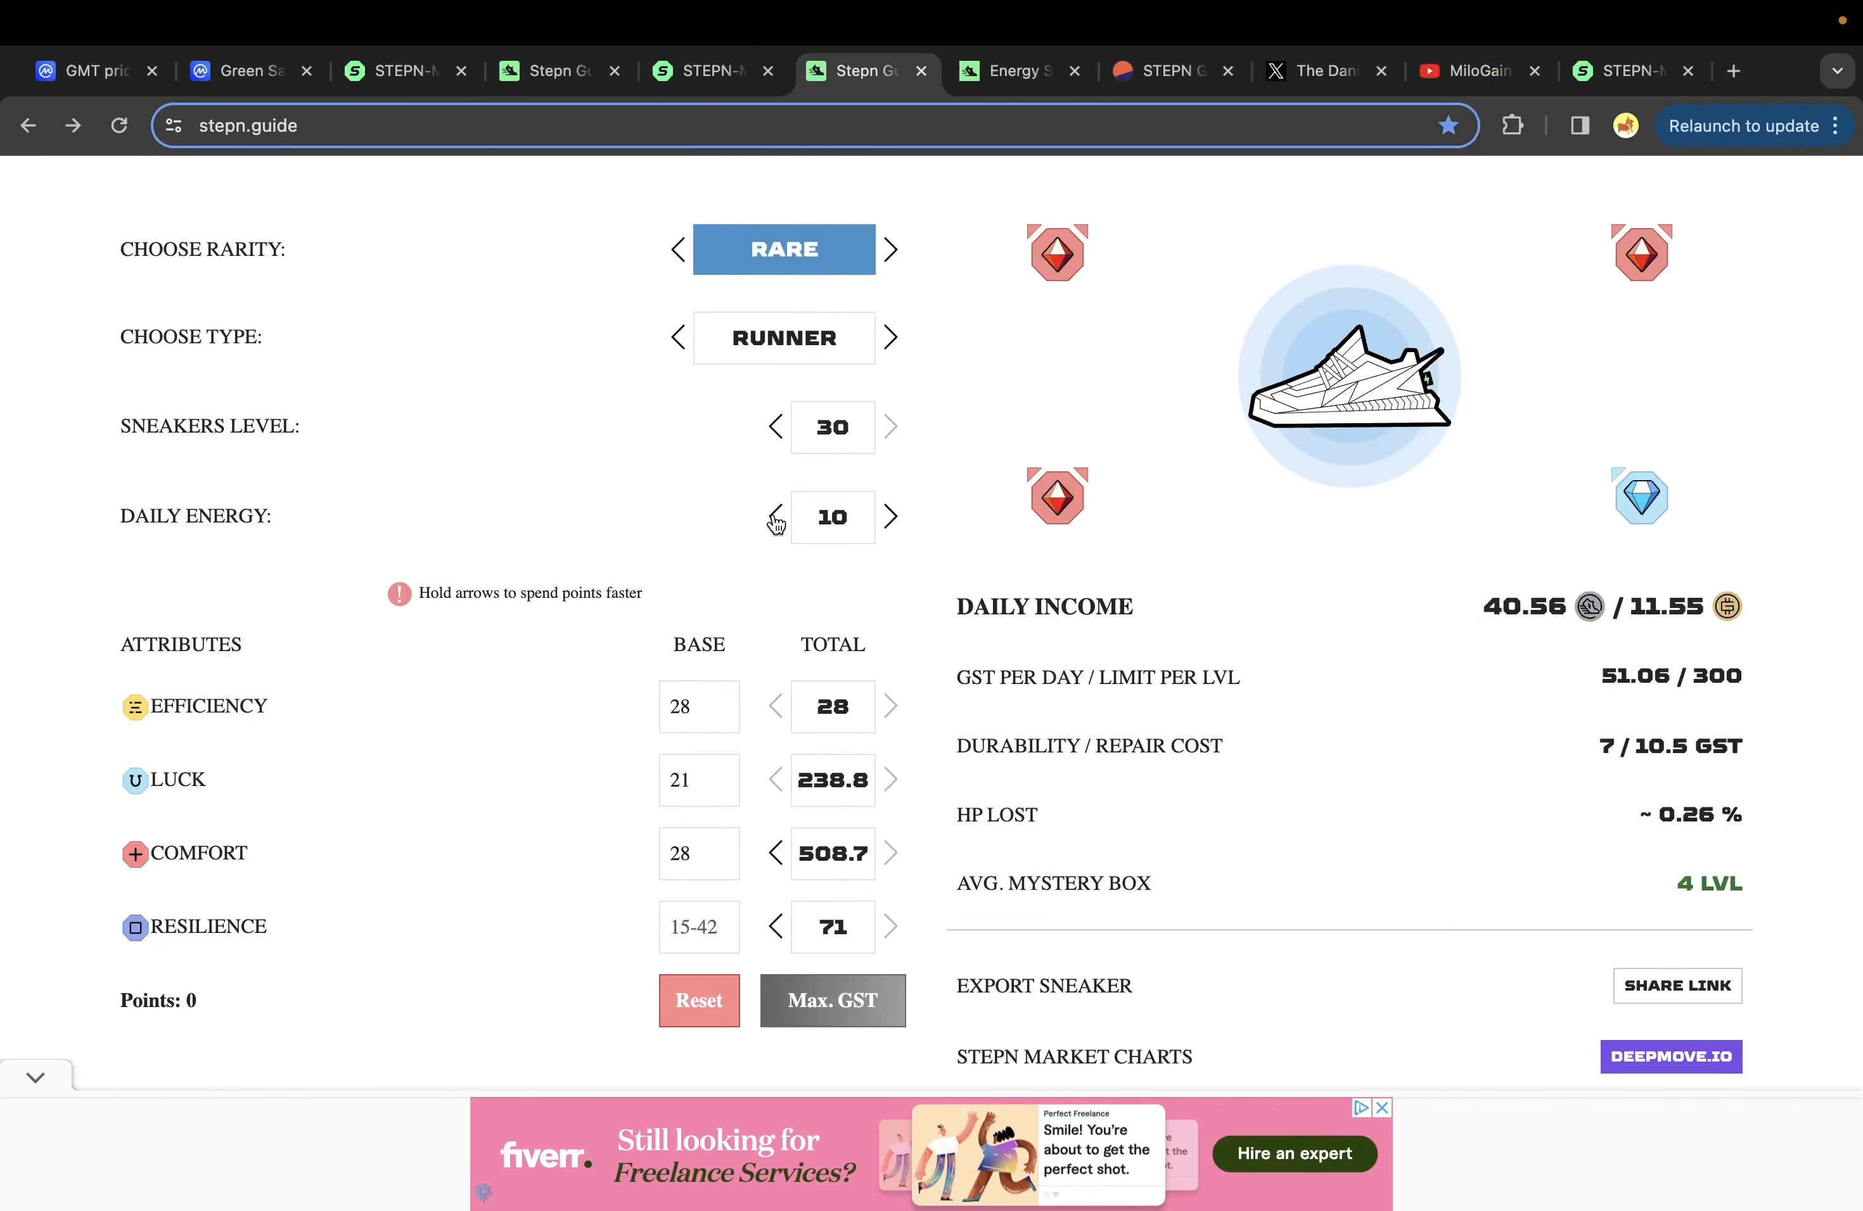
{"action": "left_click", "coordinate": [774, 517]}
{"action": "left_click", "coordinate": [775, 517]}
{"action": "left_click", "coordinate": [774, 517]}
{"action": "left_click", "coordinate": [775, 517]}
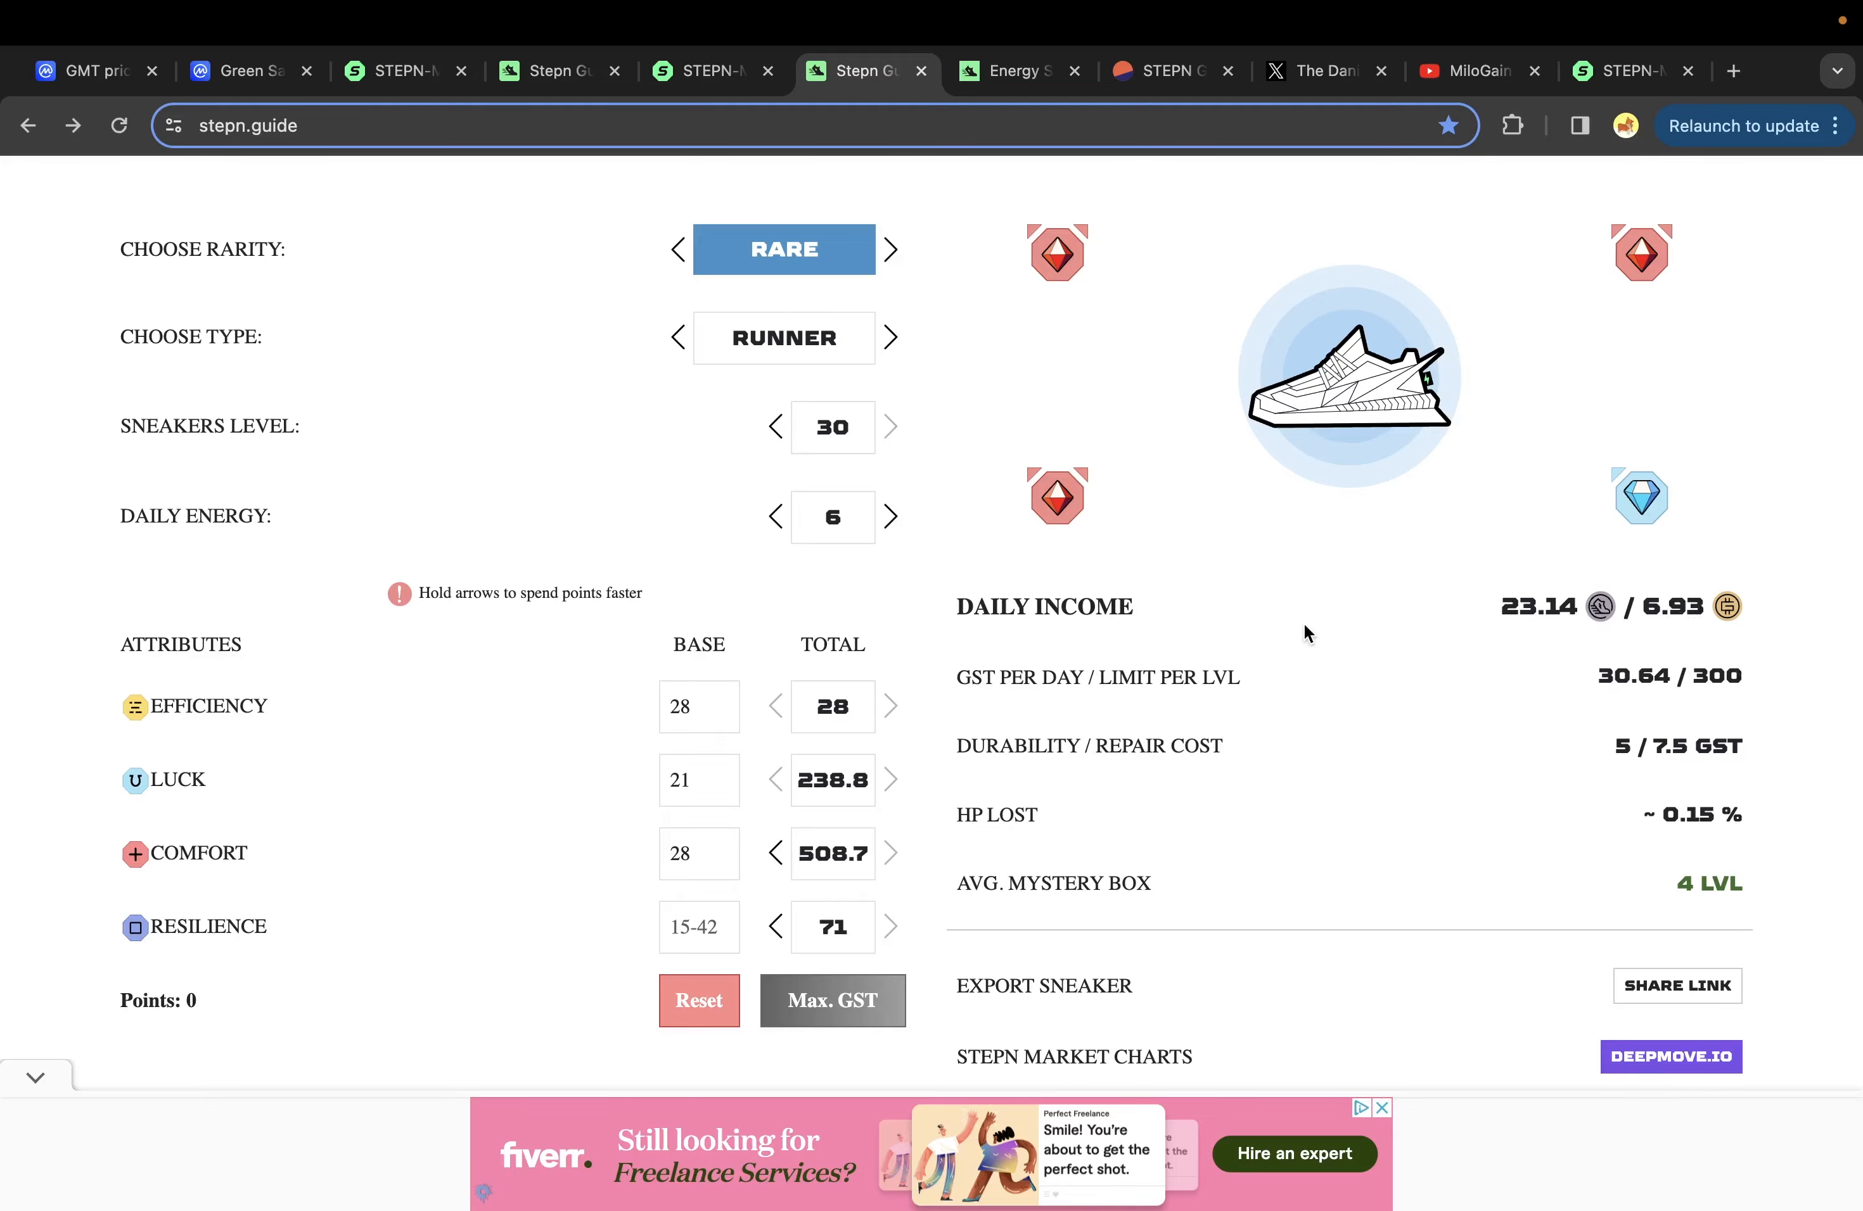
- Return to the spreadsheet and enter 6.93 as the 6 Daily Energy Per Day amount in L27
{"action": "key", "text": "ctrl+Left"}
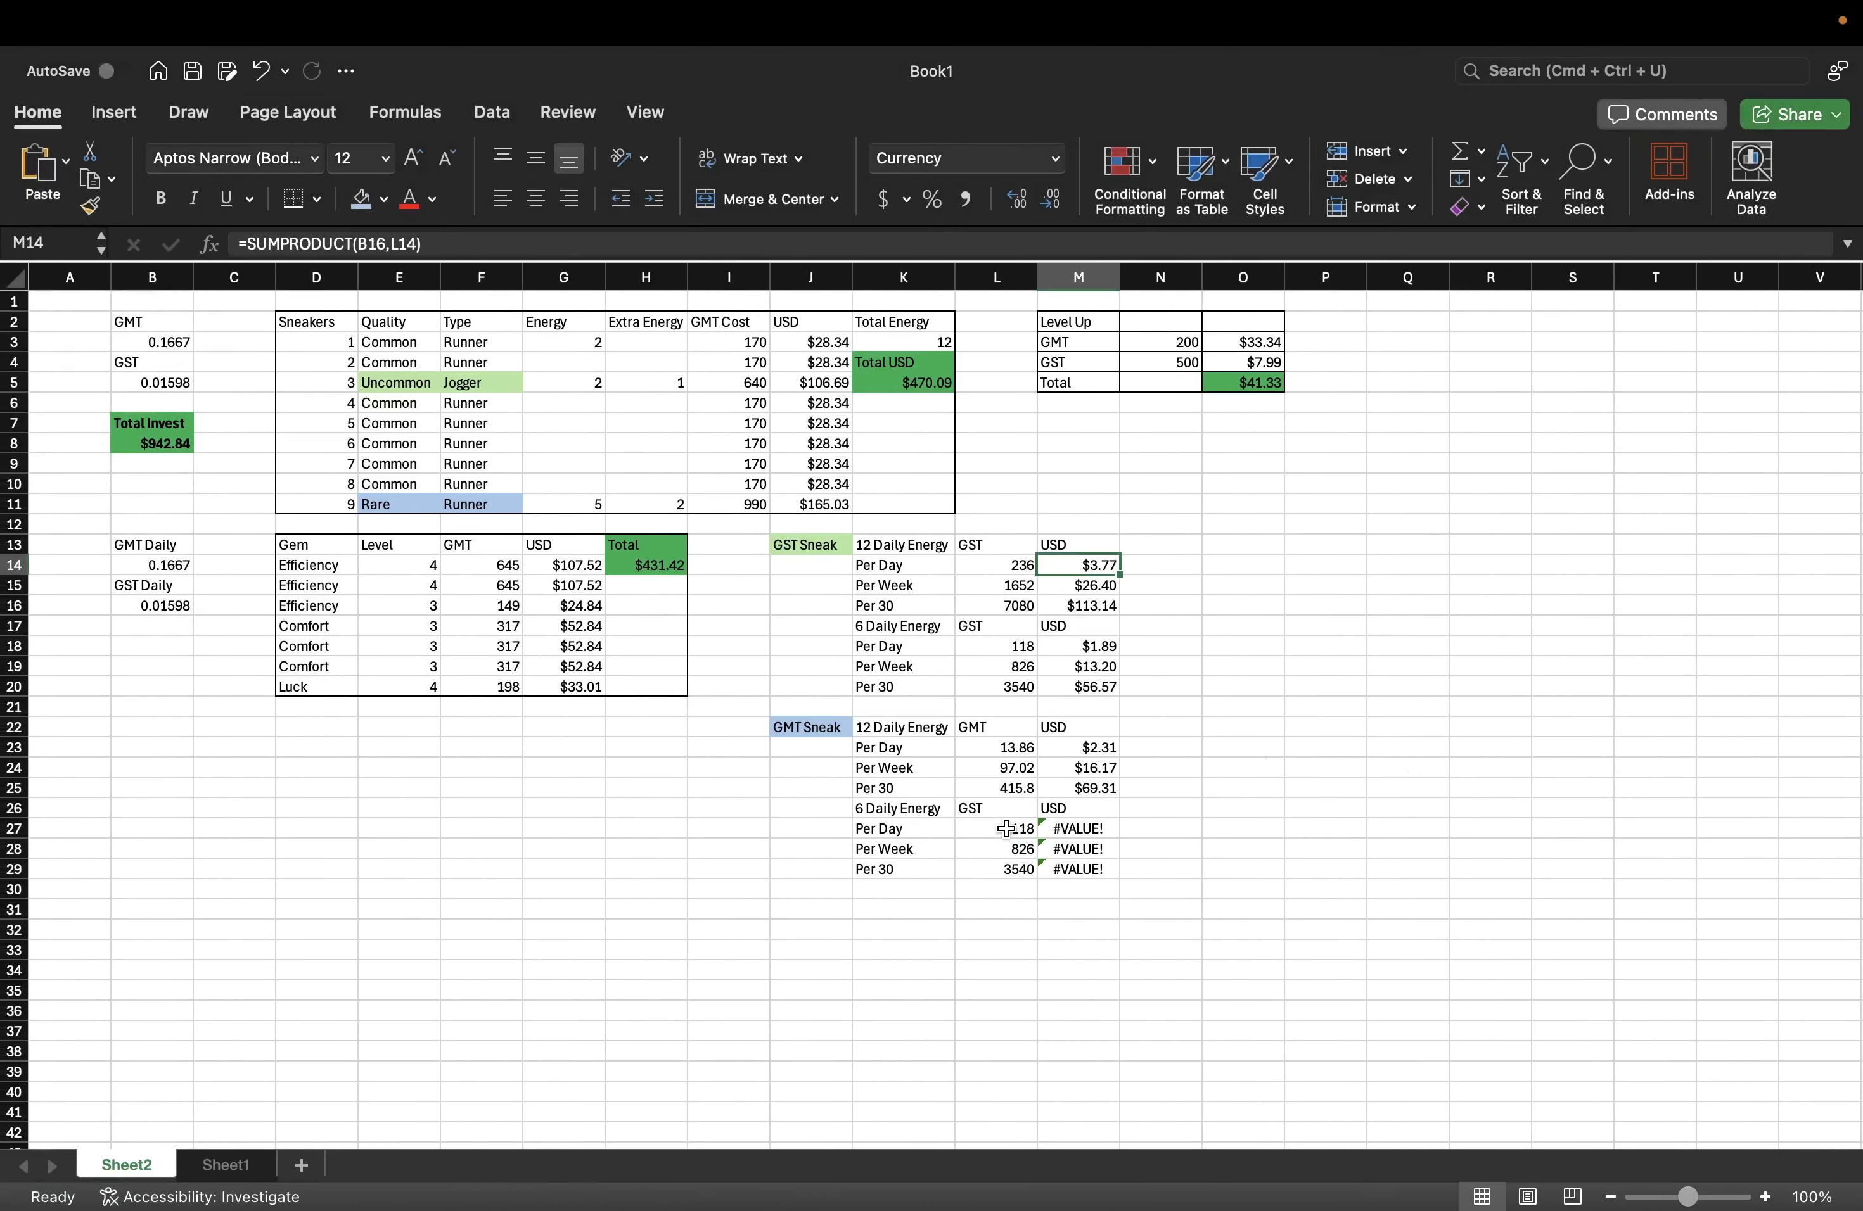
{"action": "left_click", "coordinate": [996, 833]}
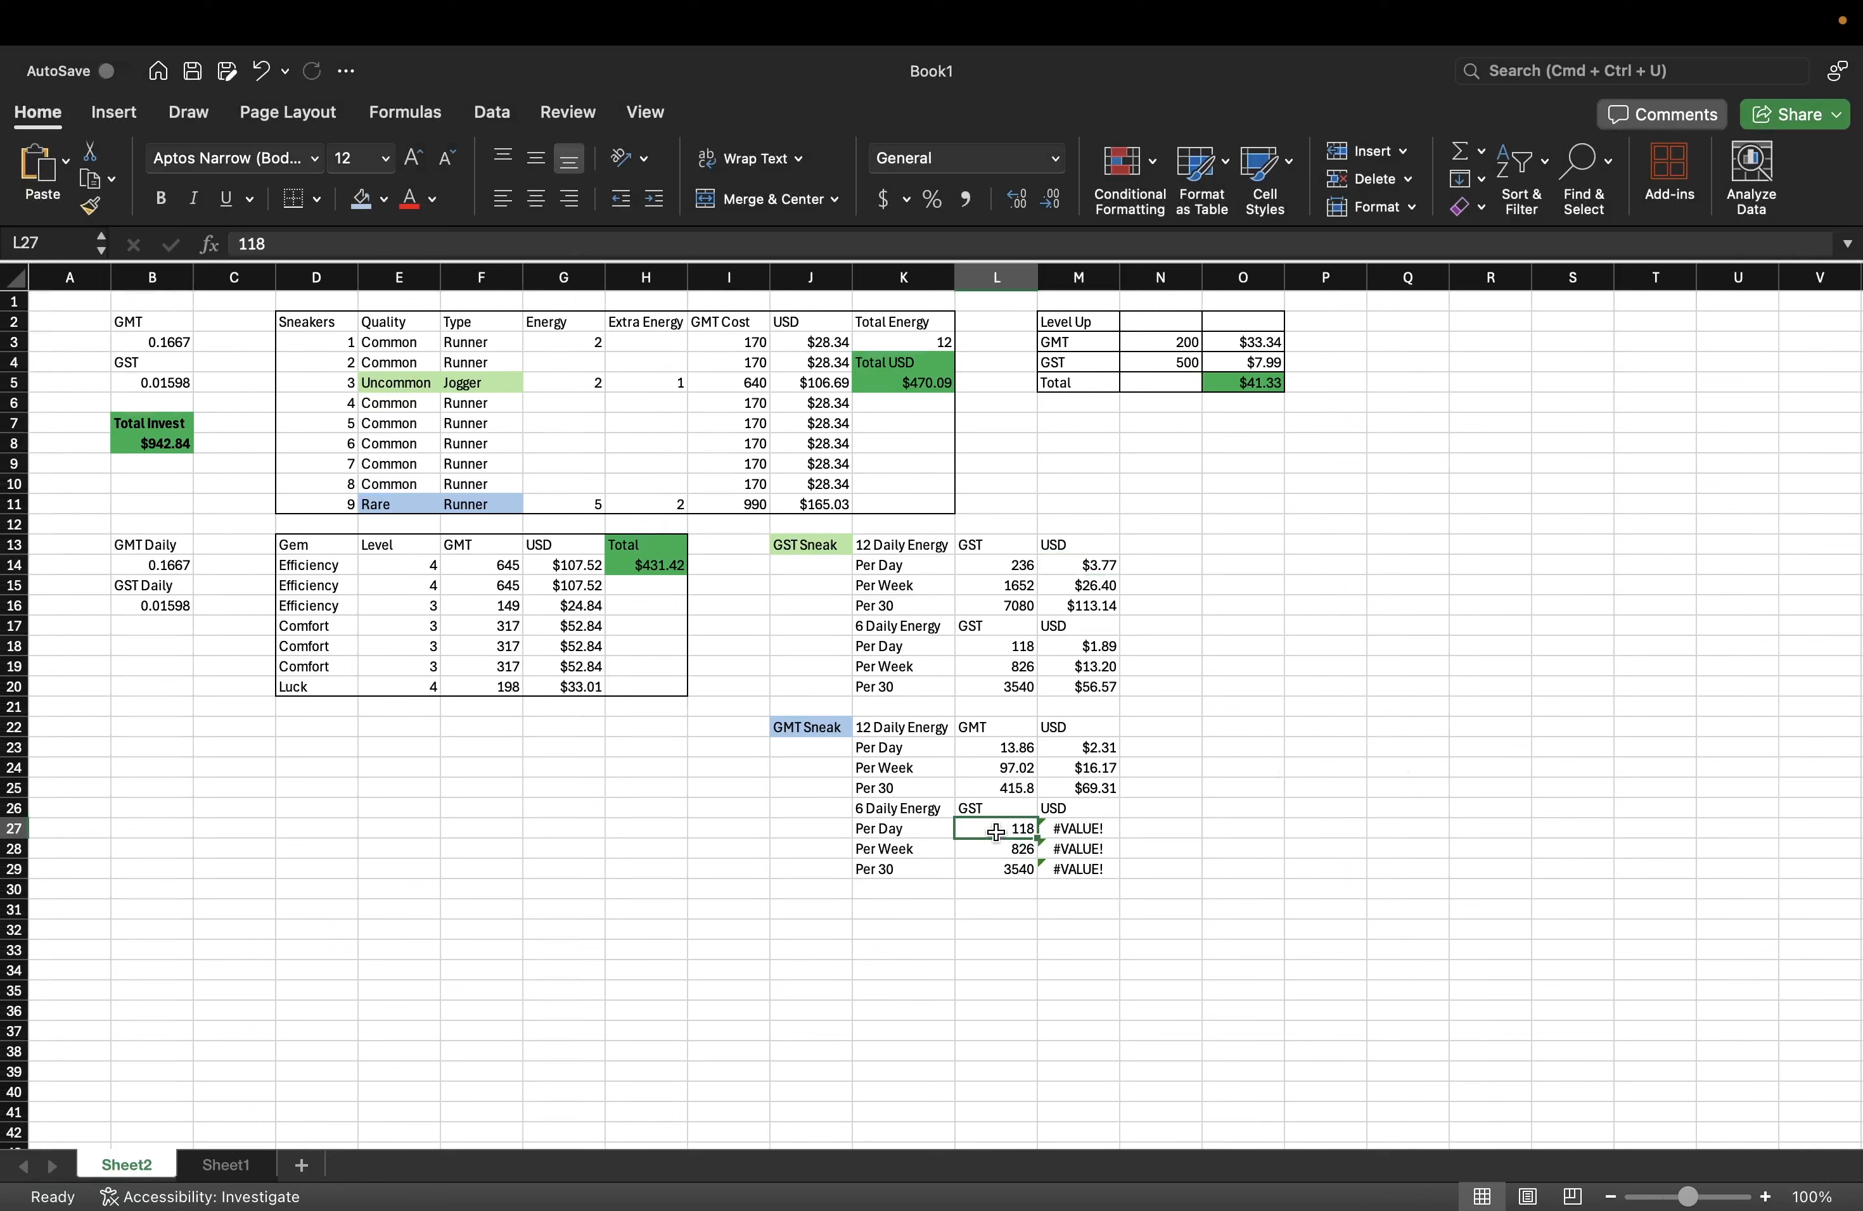
{"action": "type", "text": "6.93"}
{"action": "key", "text": "Return"}
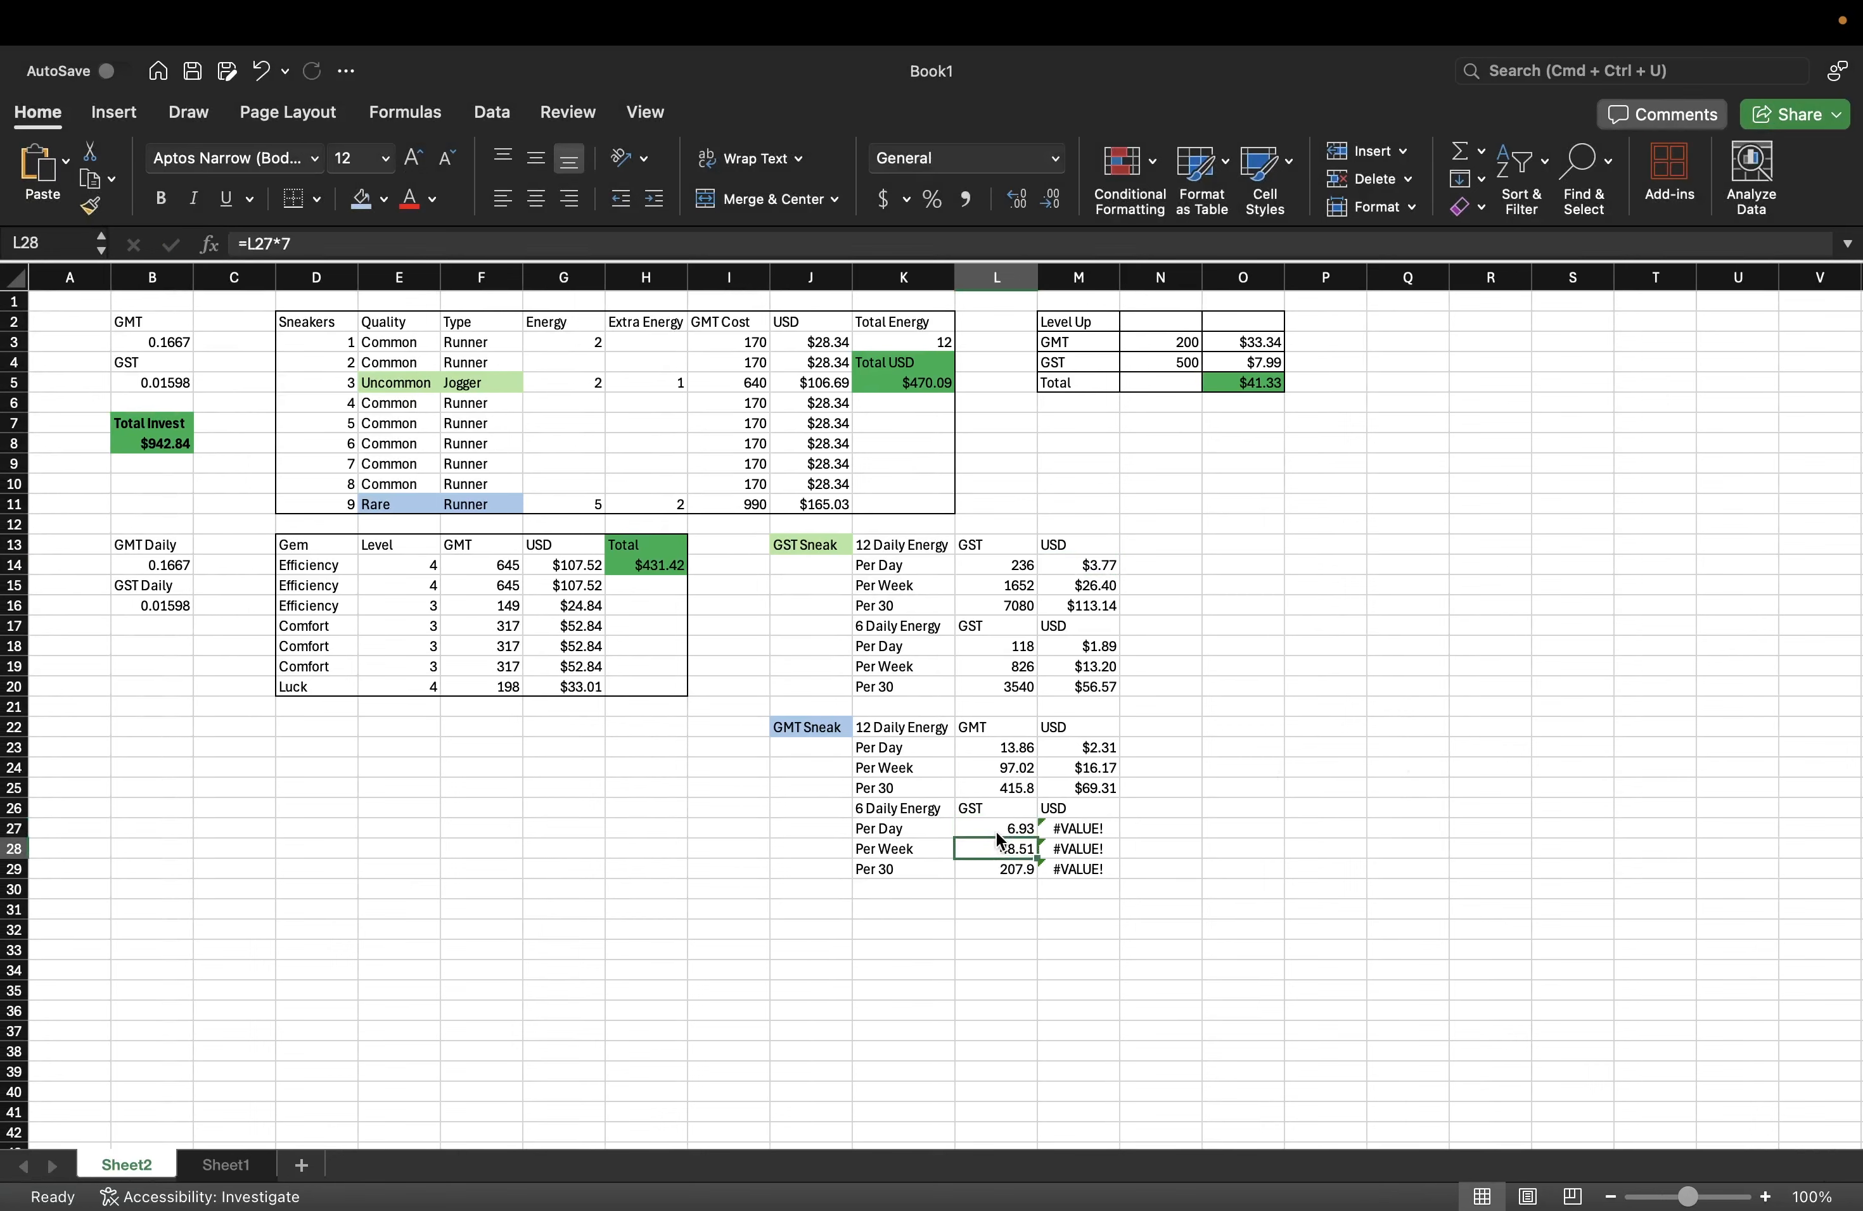
- Correct the 6 Daily Energy Per Day USD formula in M27 to =SUMPRODUCT(B14,L27) and check the Per 30 USD cells
{"action": "left_click", "coordinate": [1068, 828]}
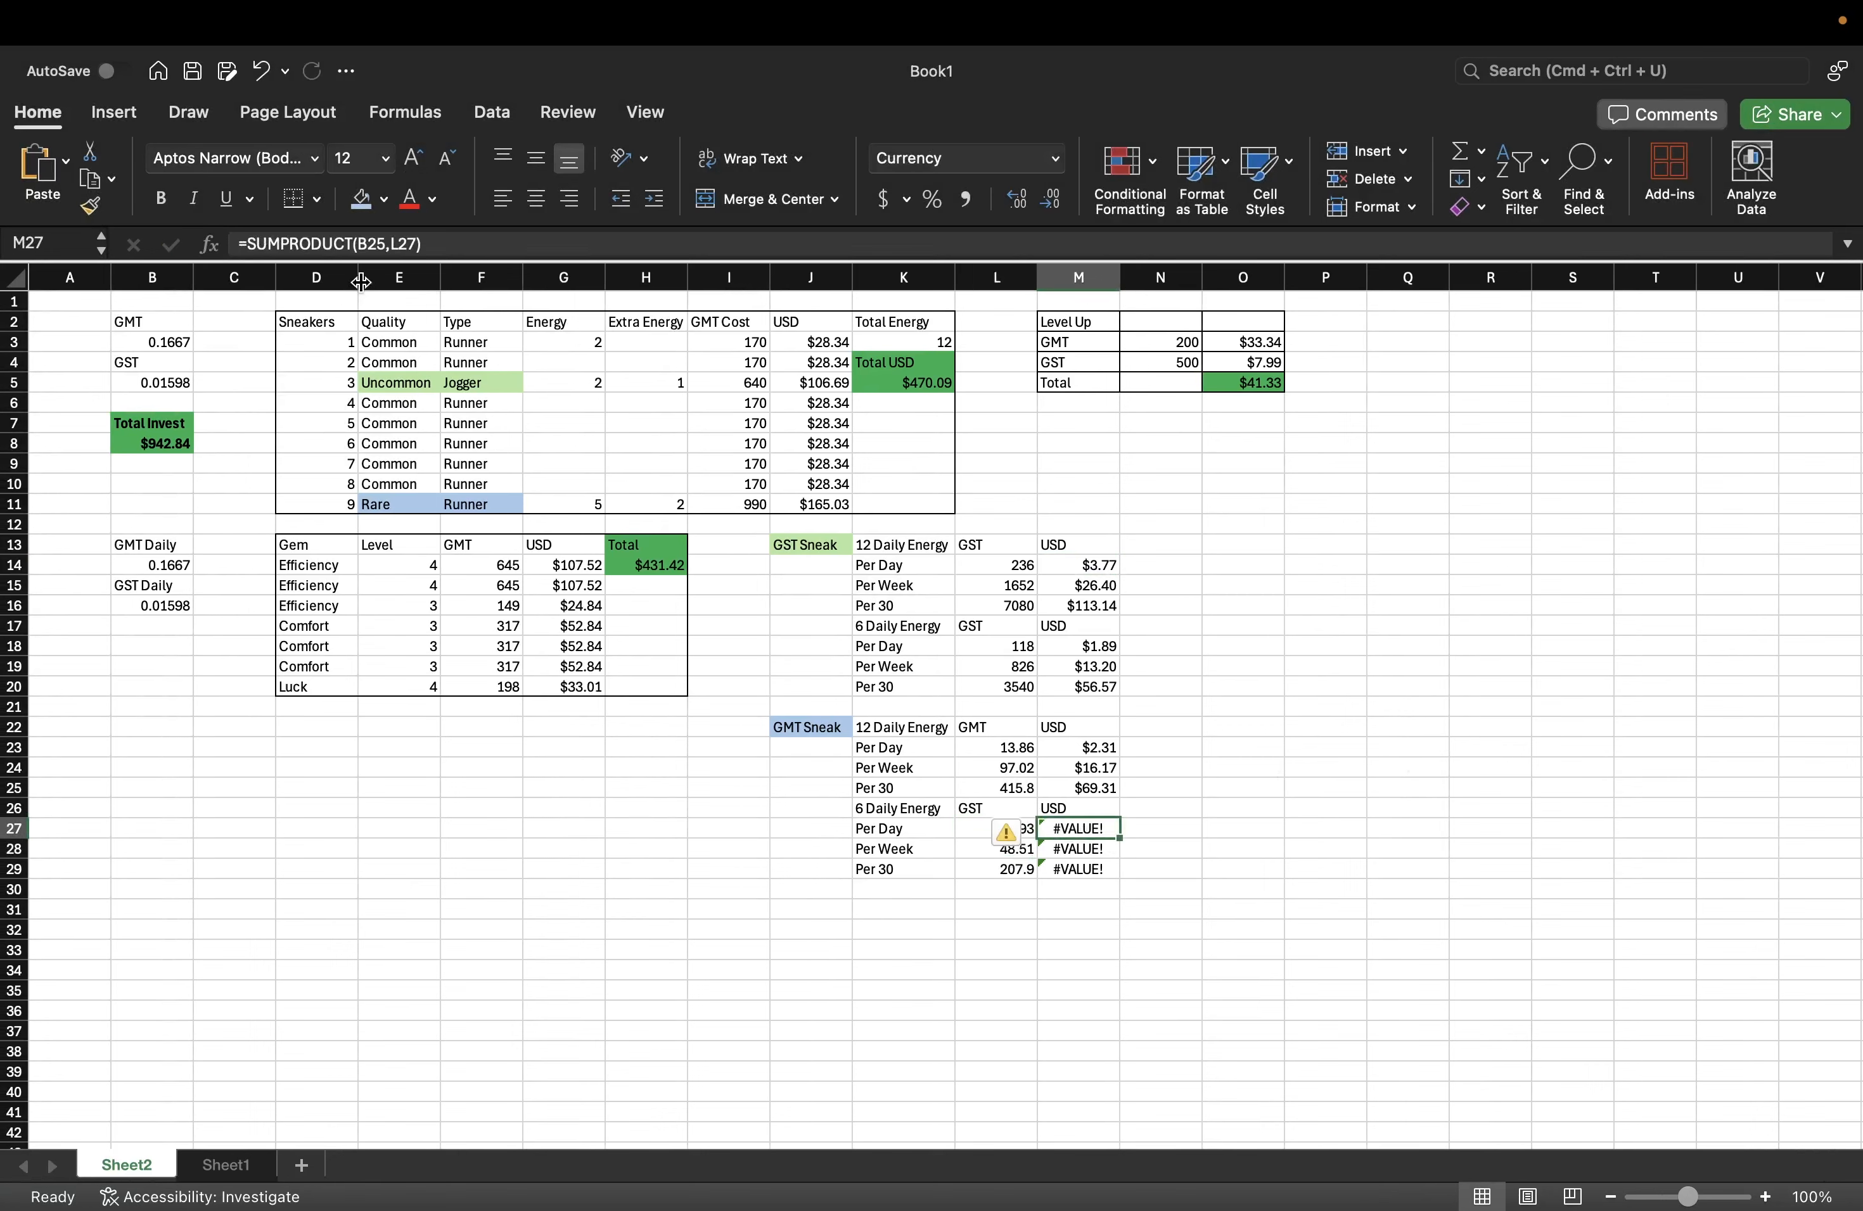
{"action": "double_click", "coordinate": [387, 244]}
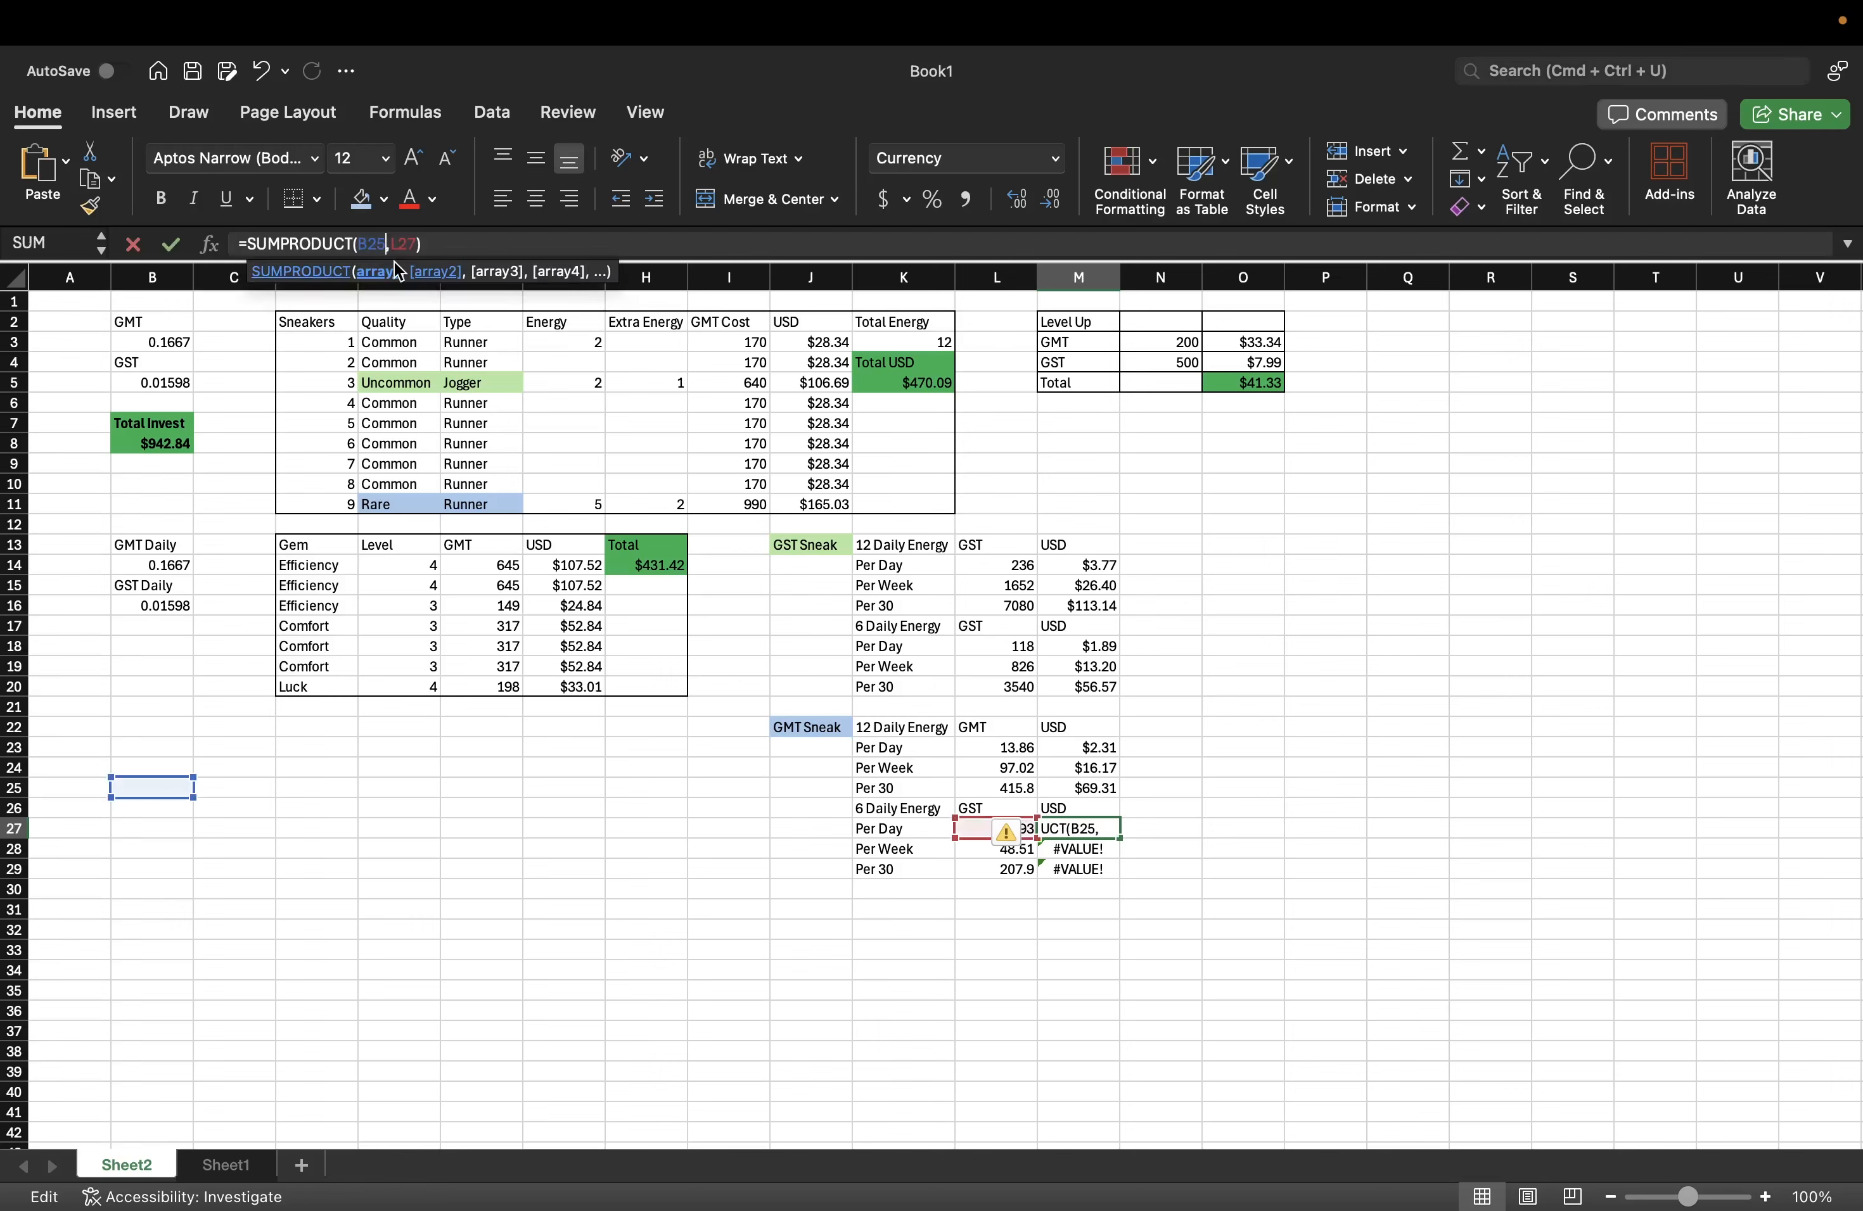
{"action": "type", "text": "B14"}
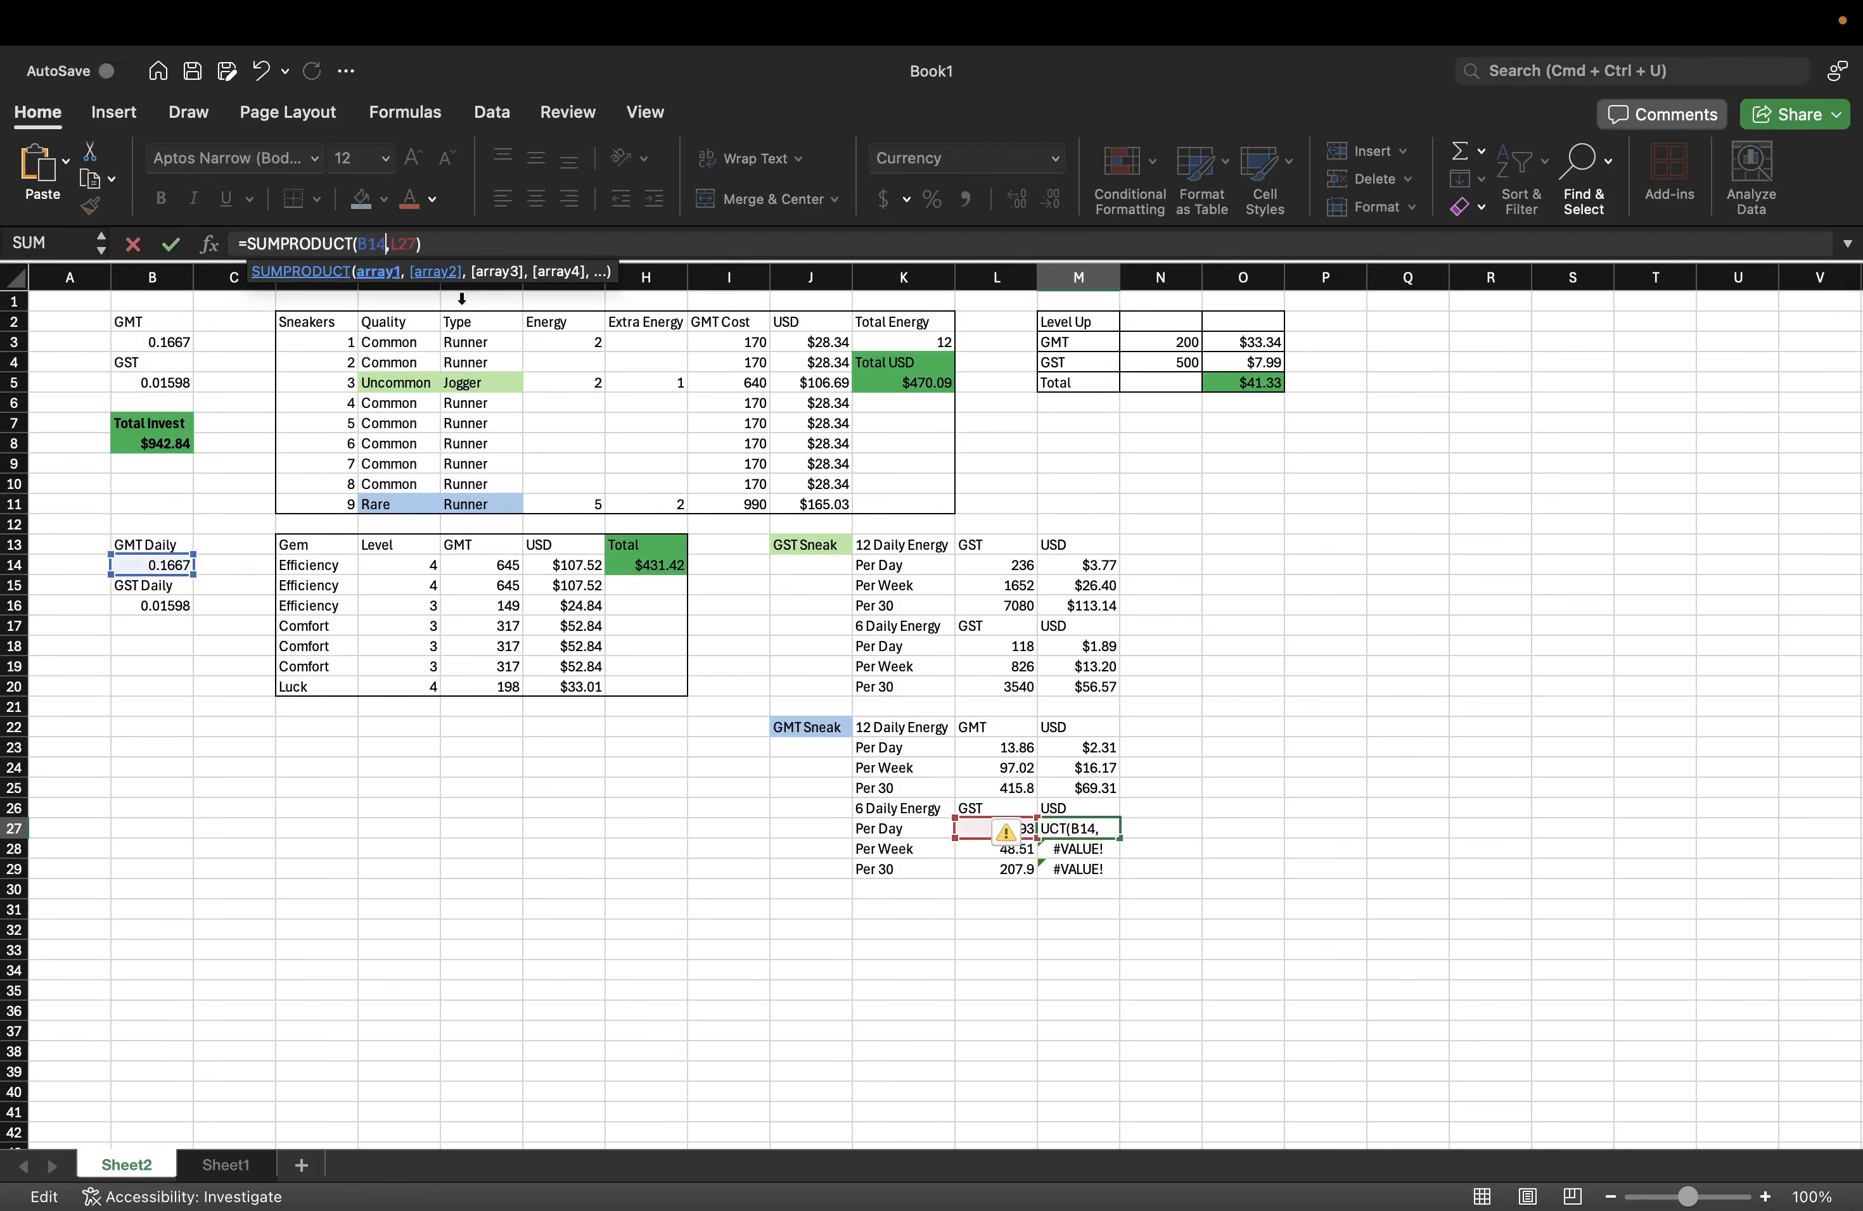
{"action": "left_click", "coordinate": [1219, 846]}
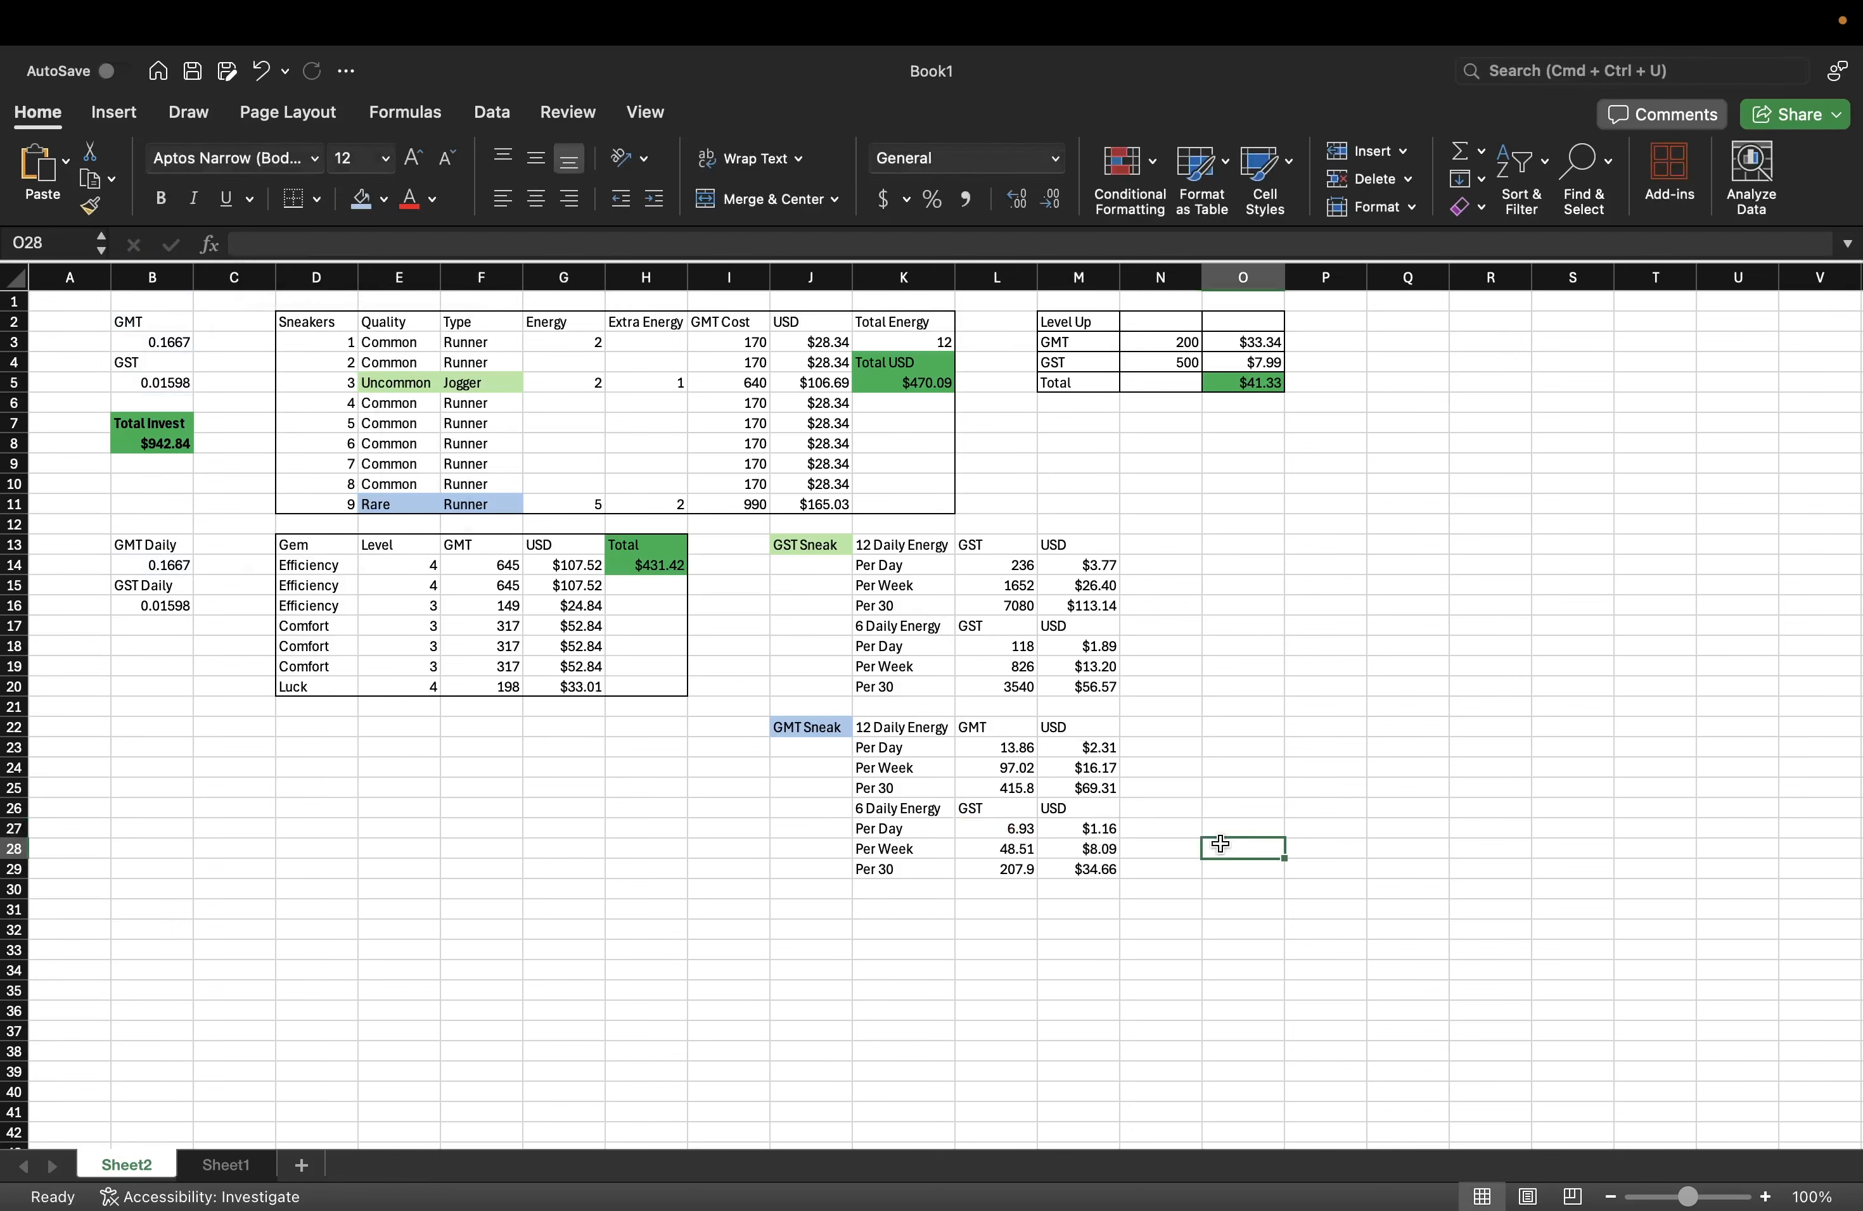
{"action": "left_click", "coordinate": [1100, 787]}
{"action": "left_click", "coordinate": [1105, 866]}
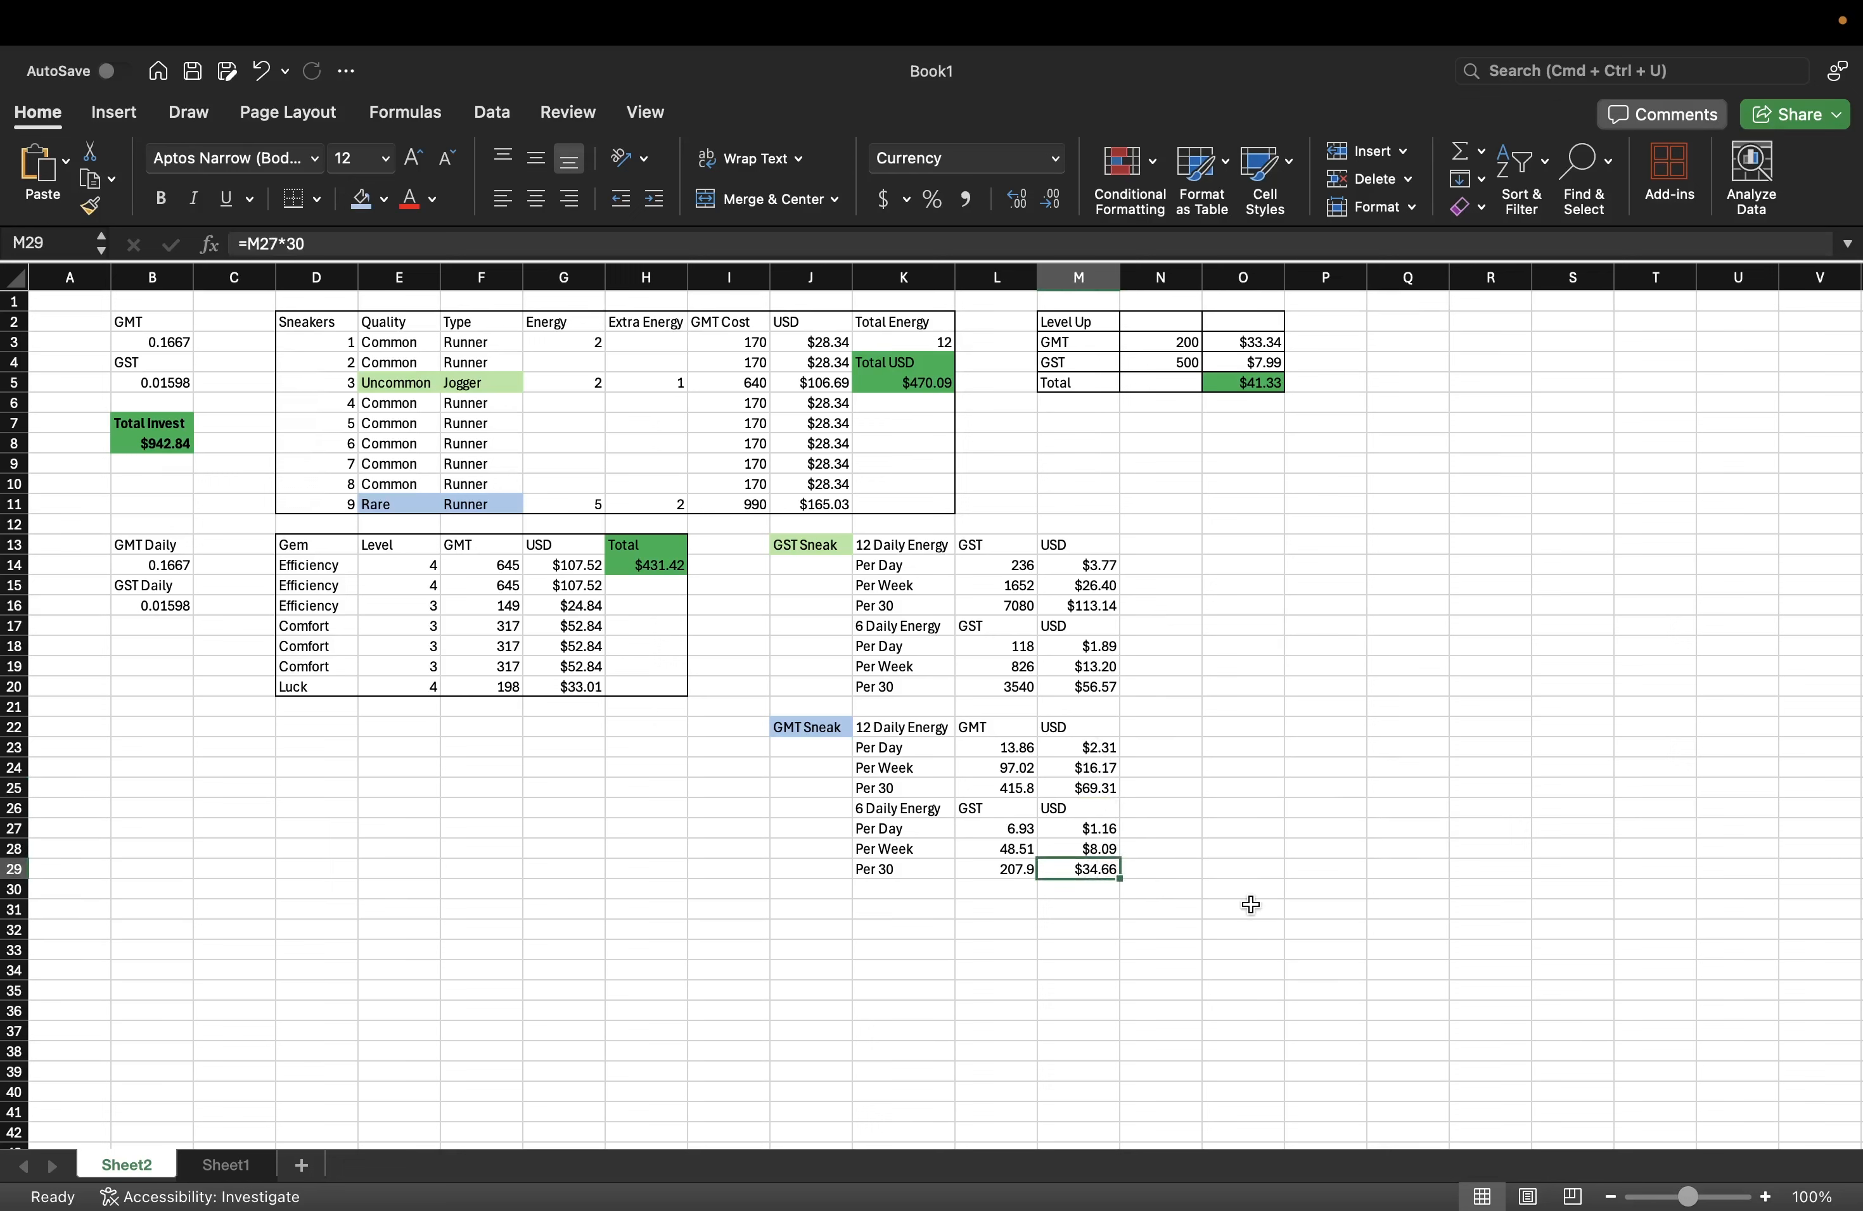
- Add an outline border around the GST Sneak earnings block J13:M20
{"action": "left_click_drag", "start_coordinate": [796, 551], "coordinate": [1049, 690]}
{"action": "right_click", "coordinate": [1022, 677]}
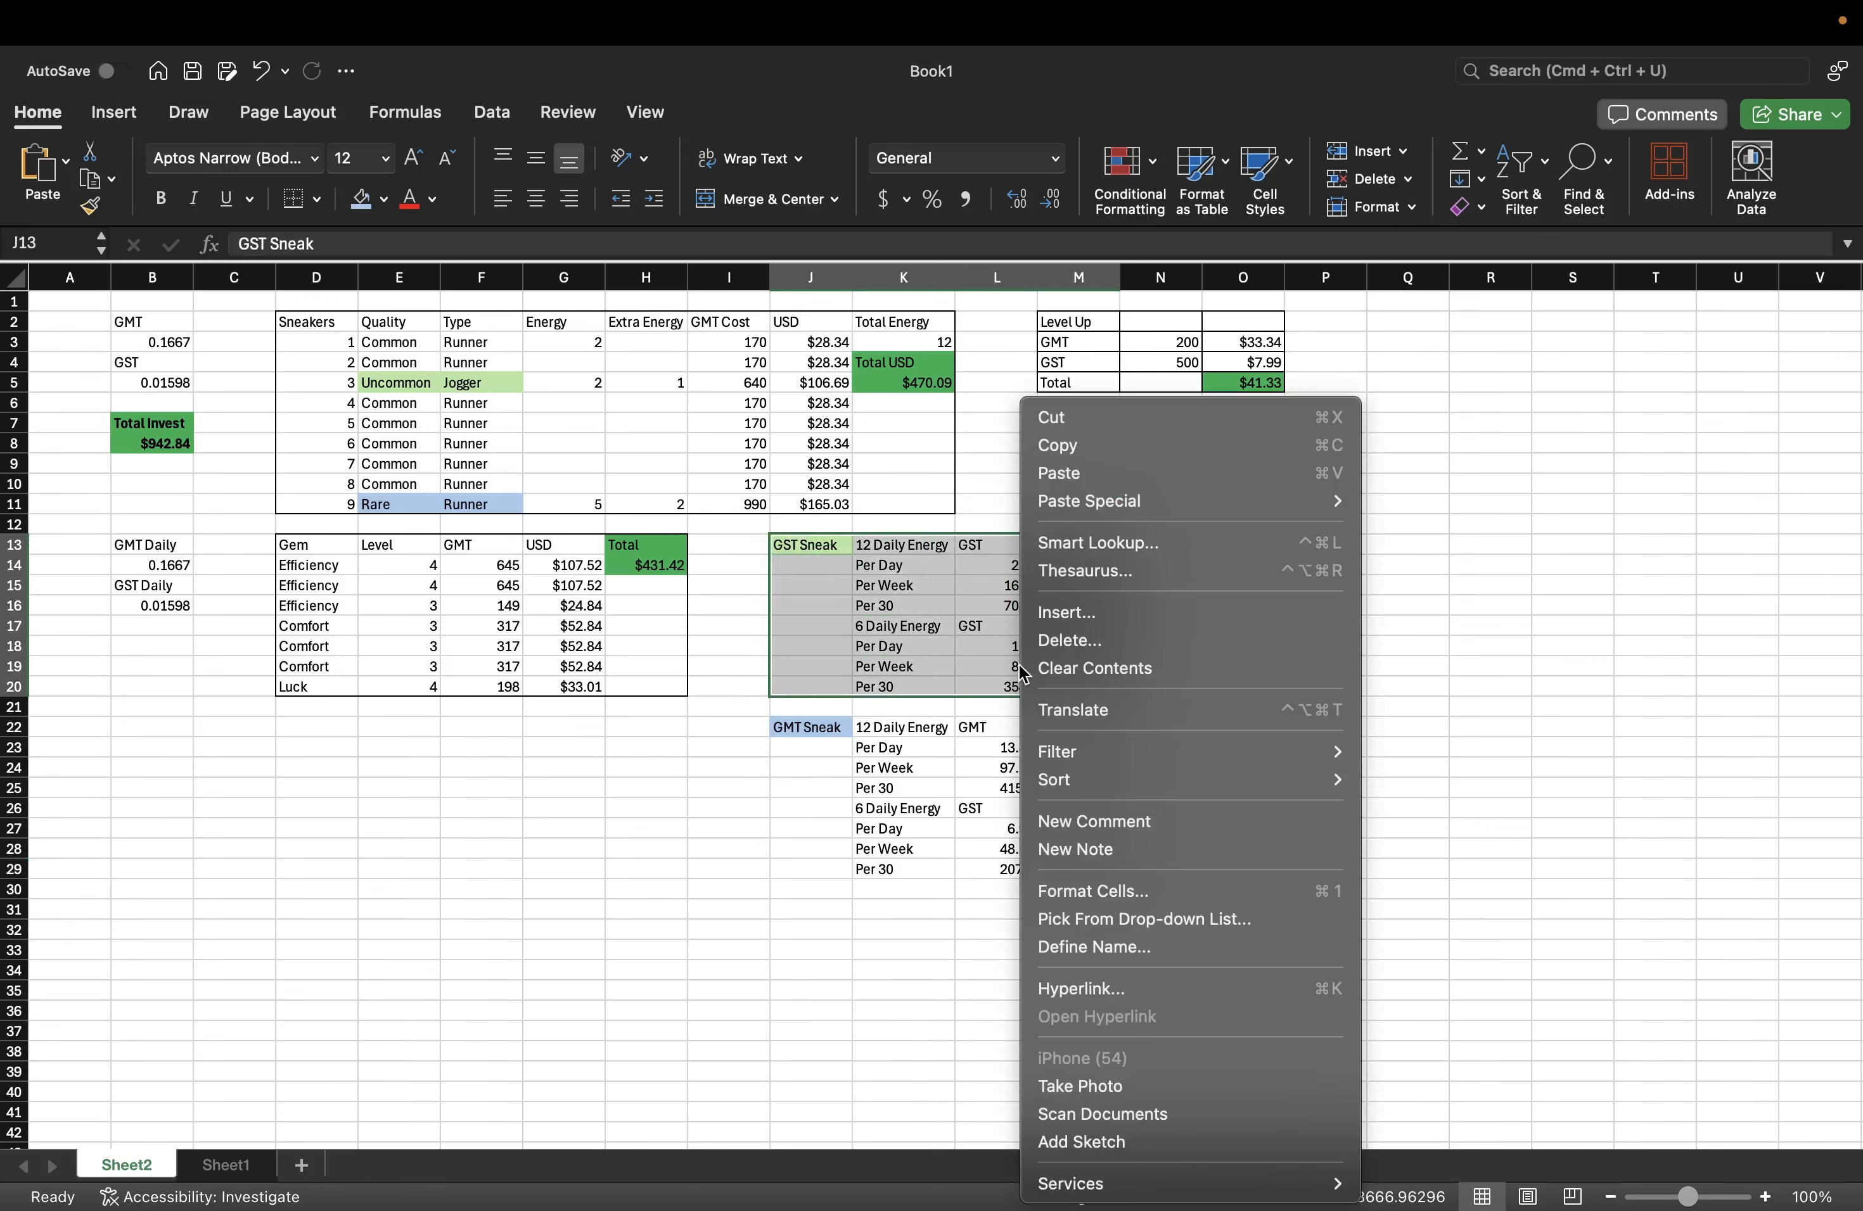
{"action": "mouse_move", "coordinate": [1062, 765]}
{"action": "left_click", "coordinate": [1101, 891]}
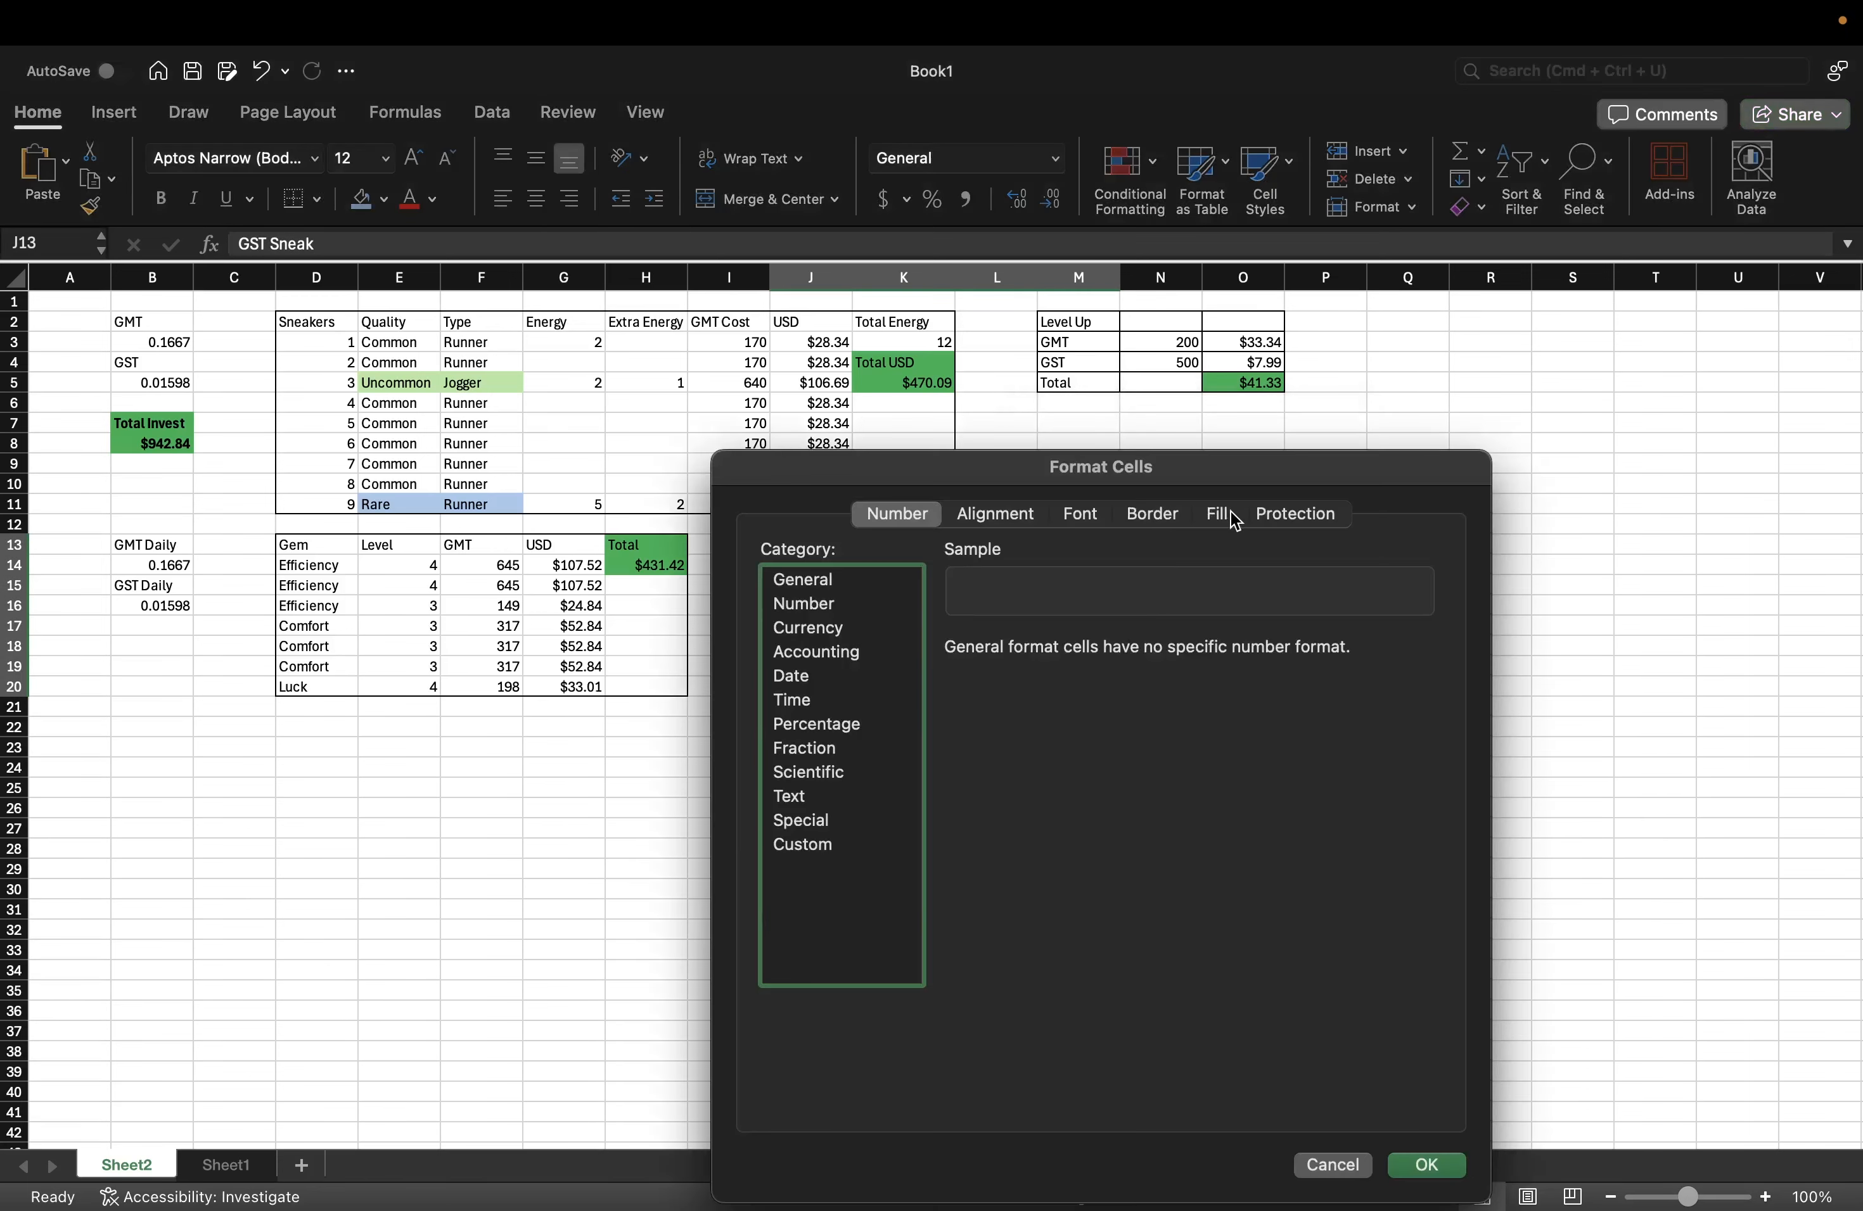
{"action": "left_click", "coordinate": [1162, 519]}
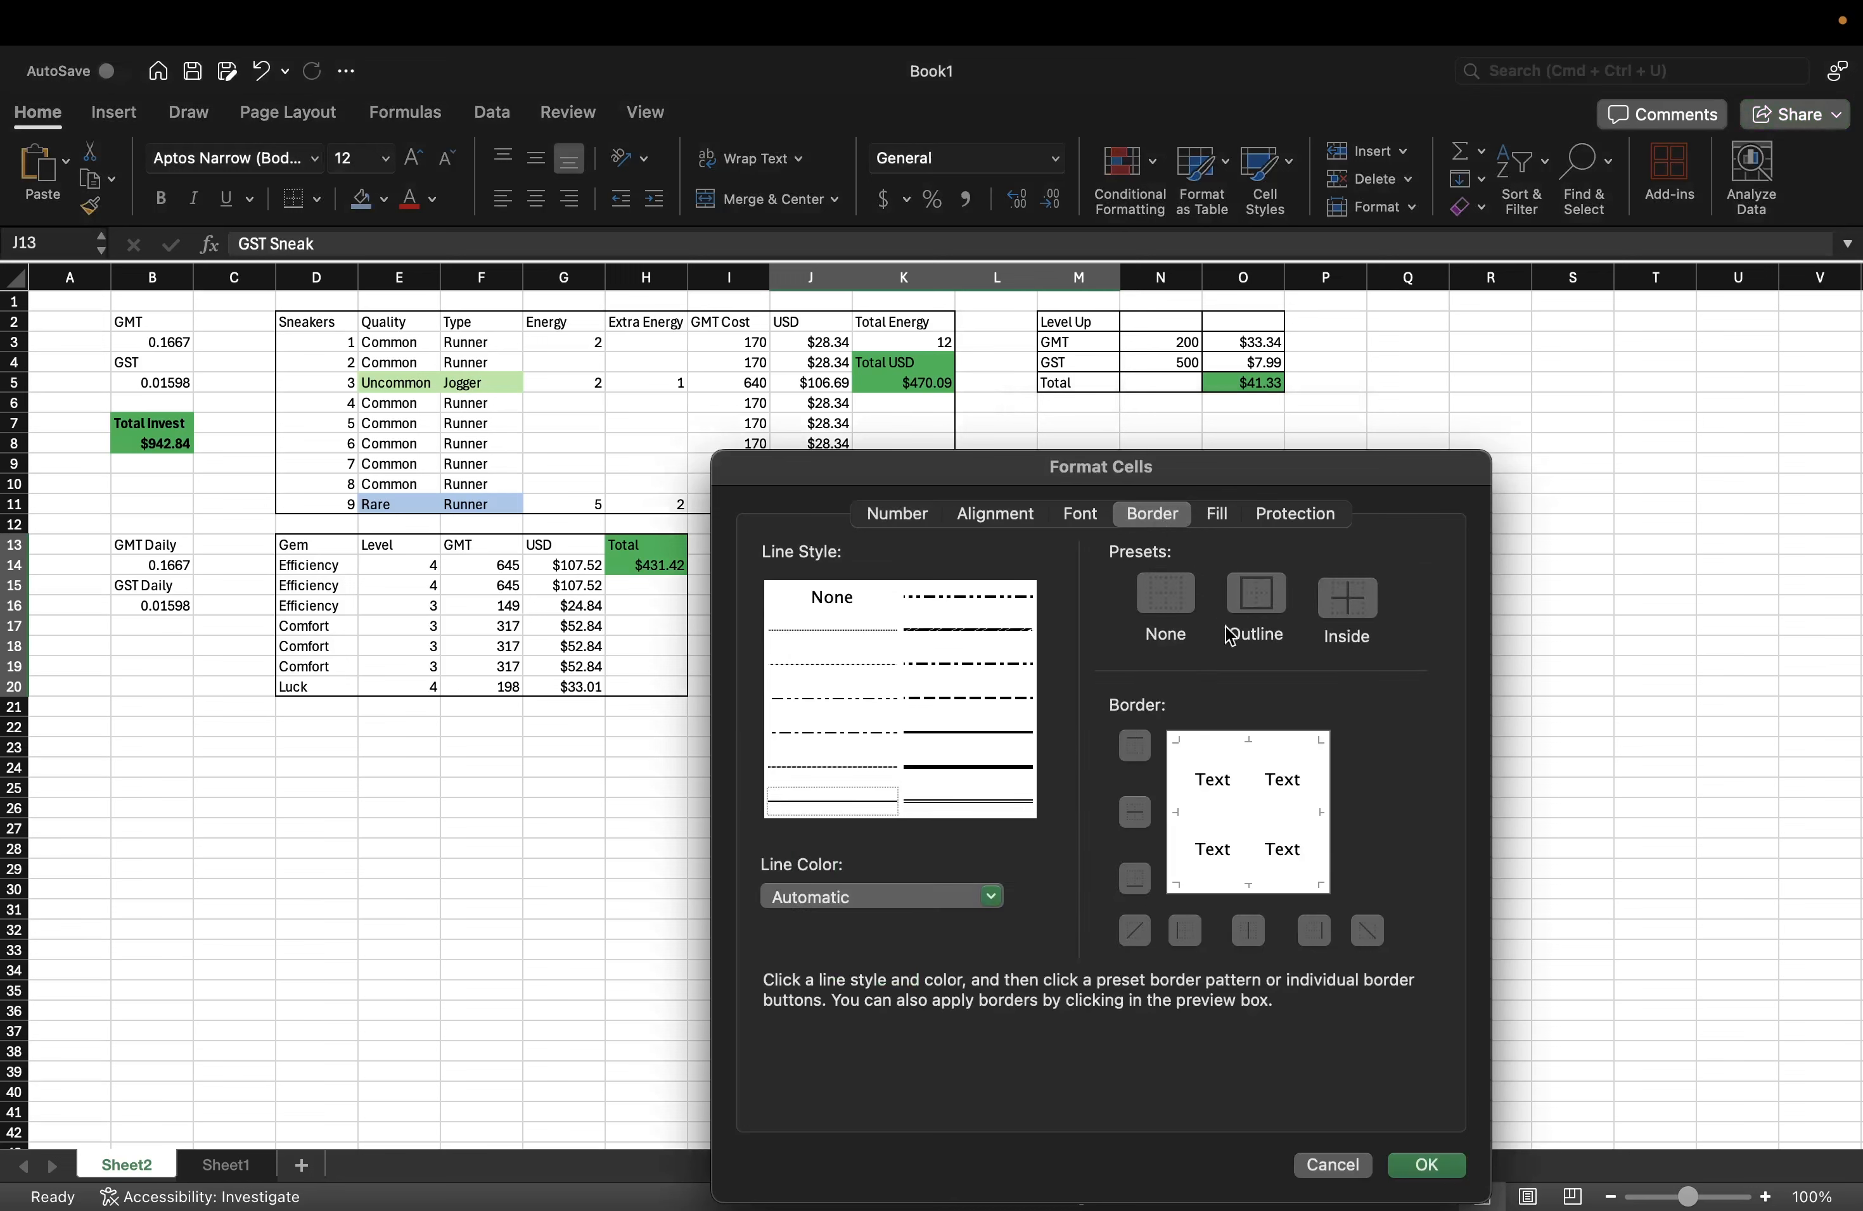
{"action": "left_click", "coordinate": [1261, 625]}
{"action": "left_click", "coordinate": [1426, 1165]}
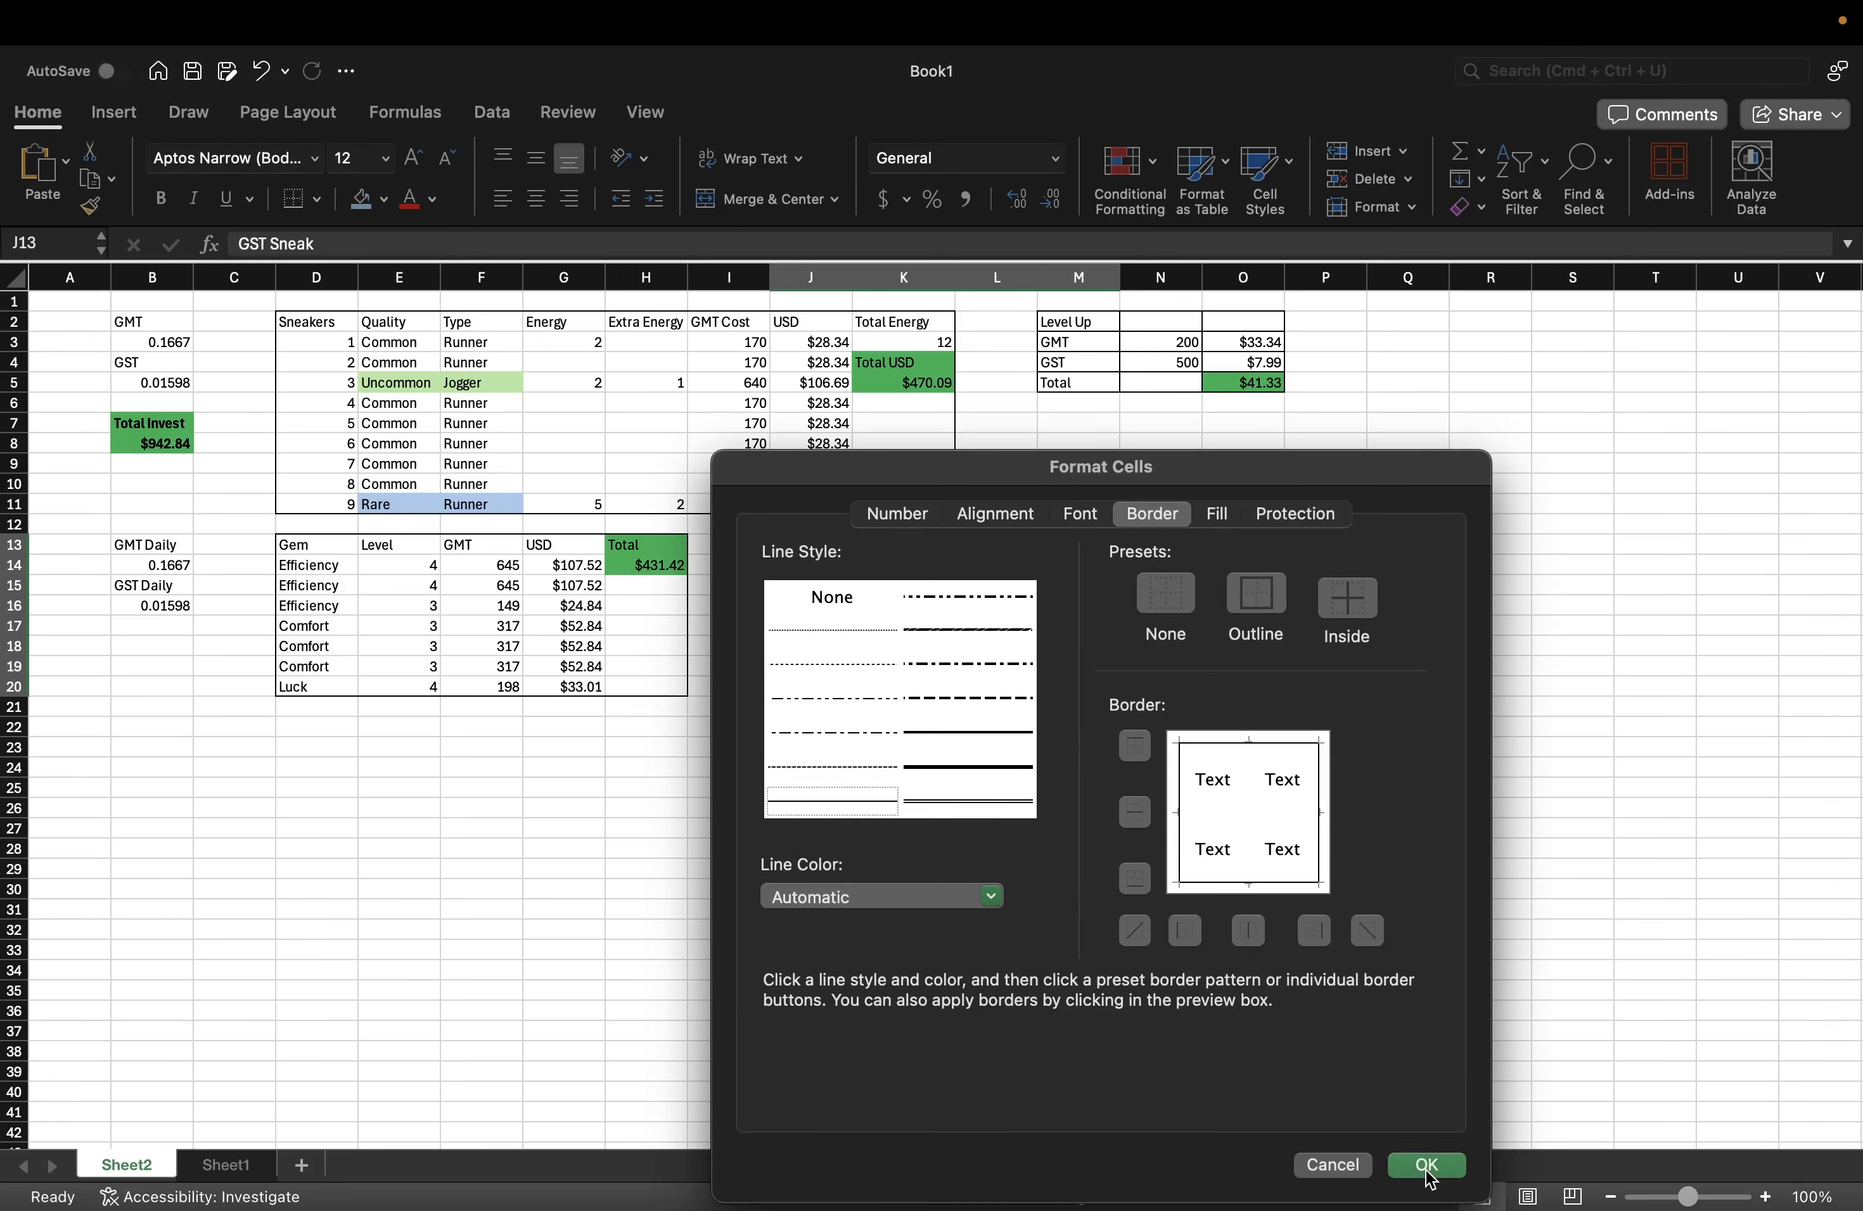
- Add an outline border around the GMT Sneak earnings block J22:M29
{"action": "left_click_drag", "start_coordinate": [800, 732], "coordinate": [1098, 869]}
{"action": "right_click", "coordinate": [1038, 818]}
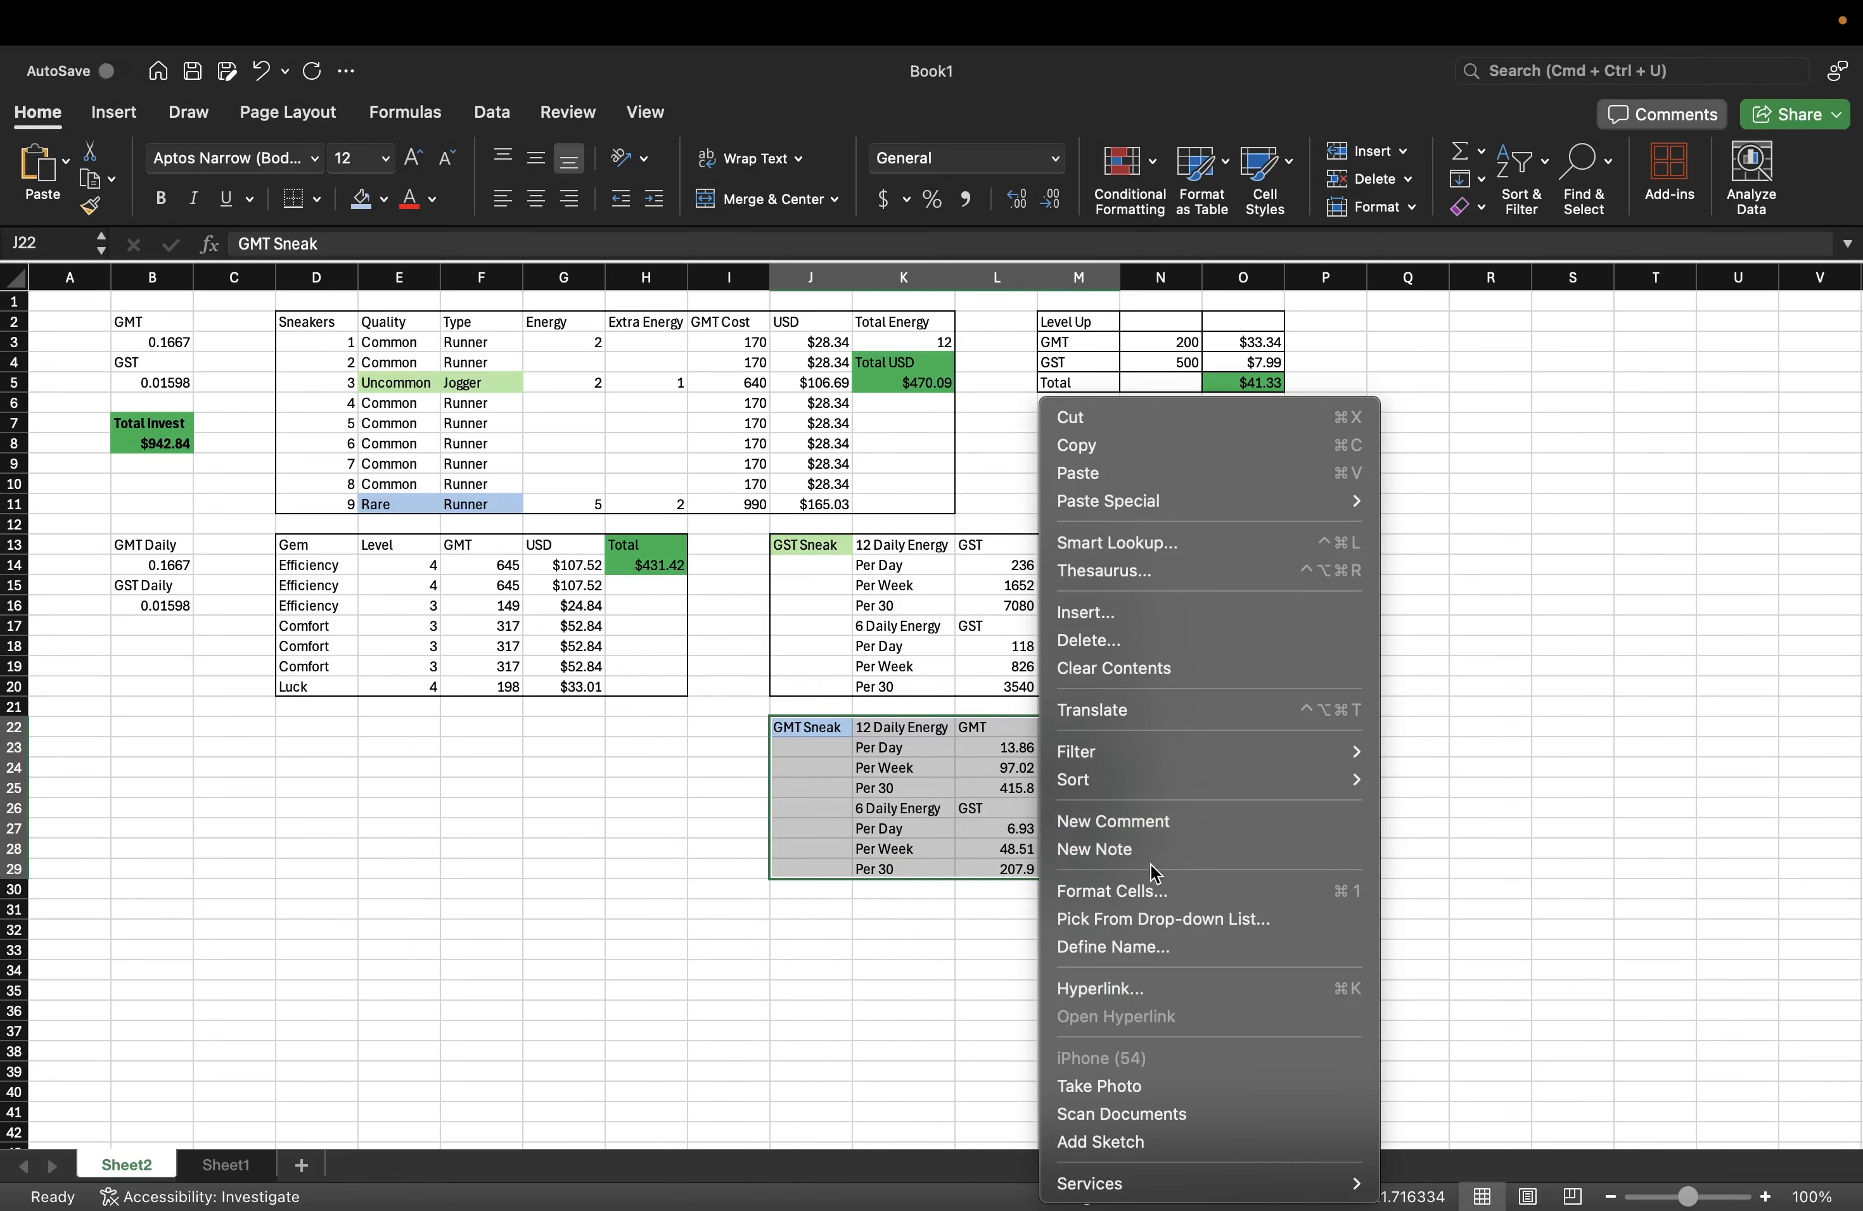
{"action": "left_click", "coordinate": [1147, 887]}
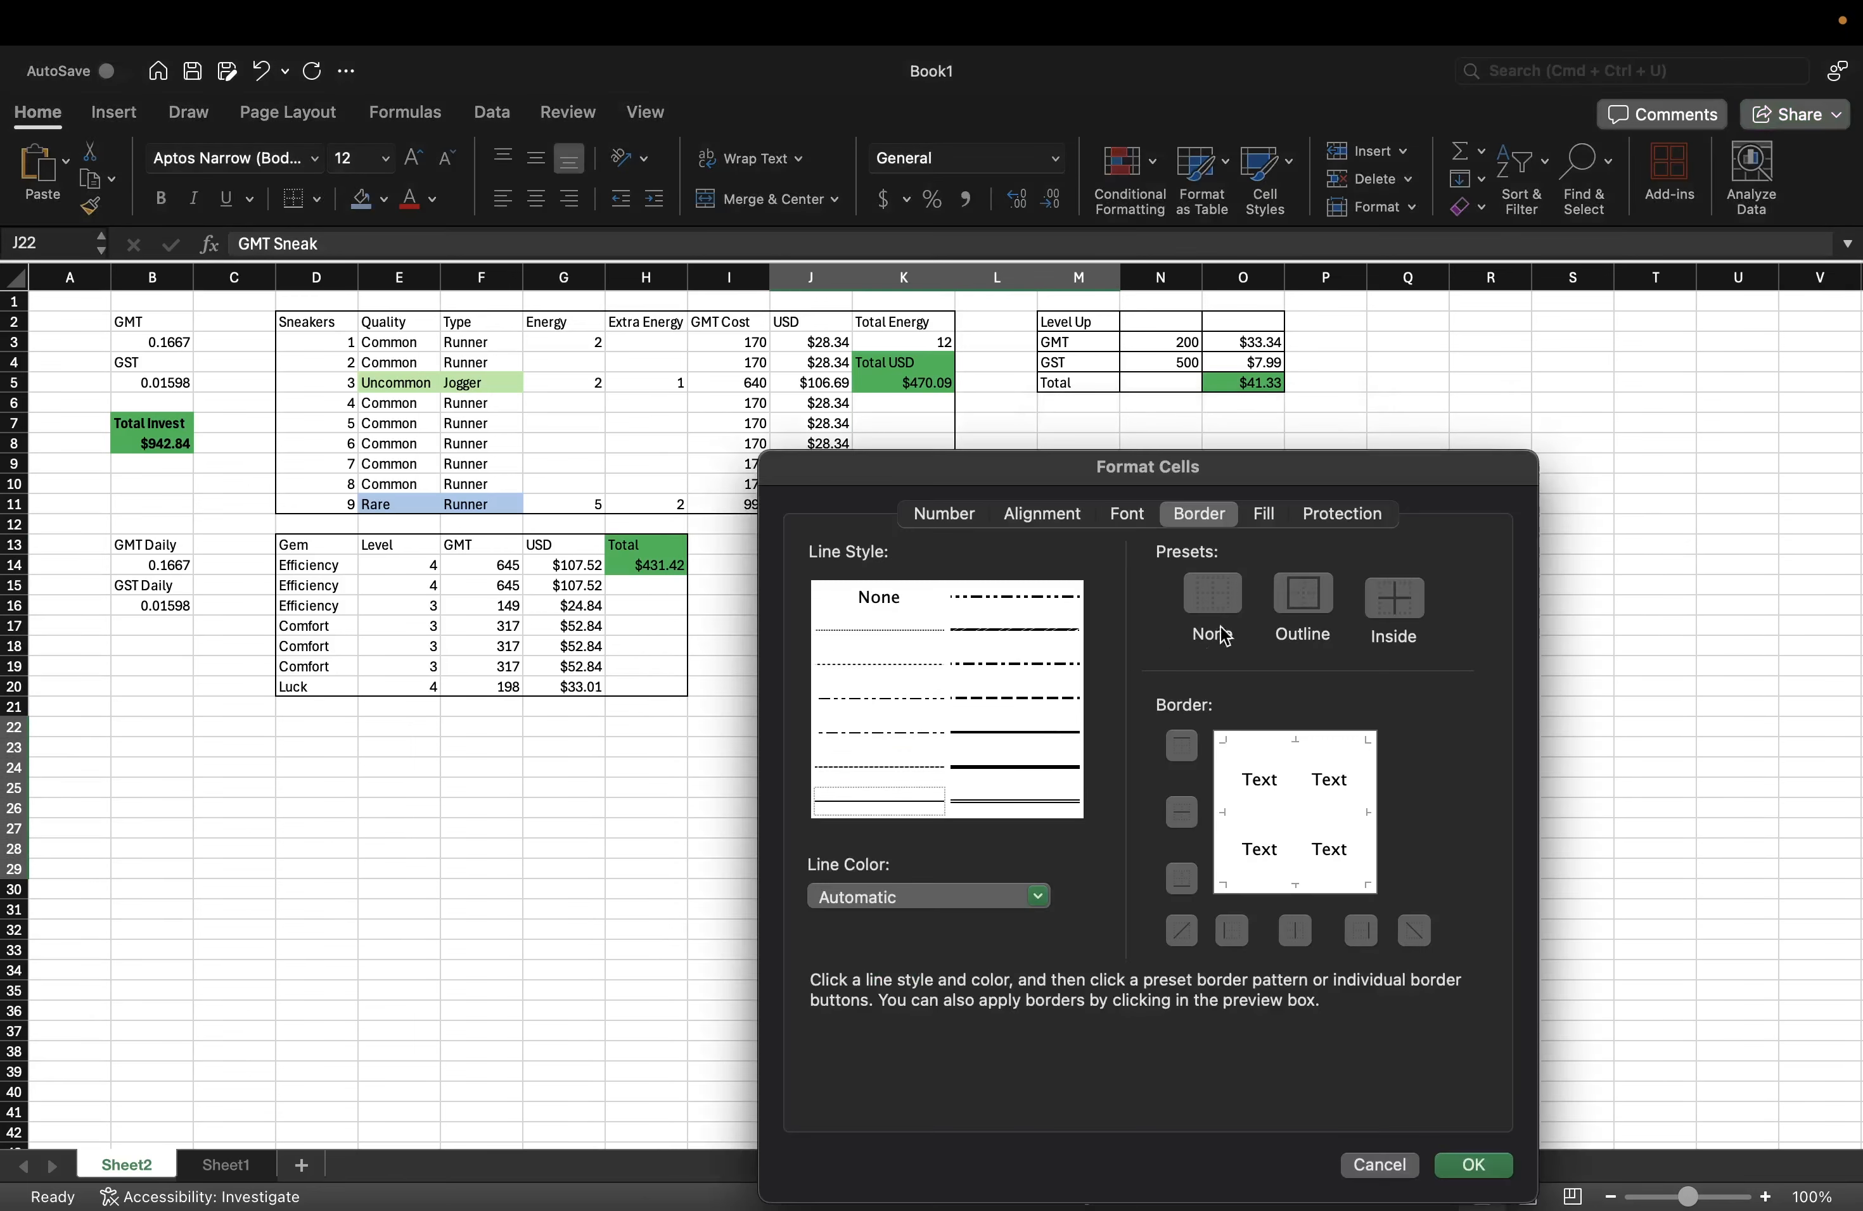
{"action": "left_click", "coordinate": [1303, 602]}
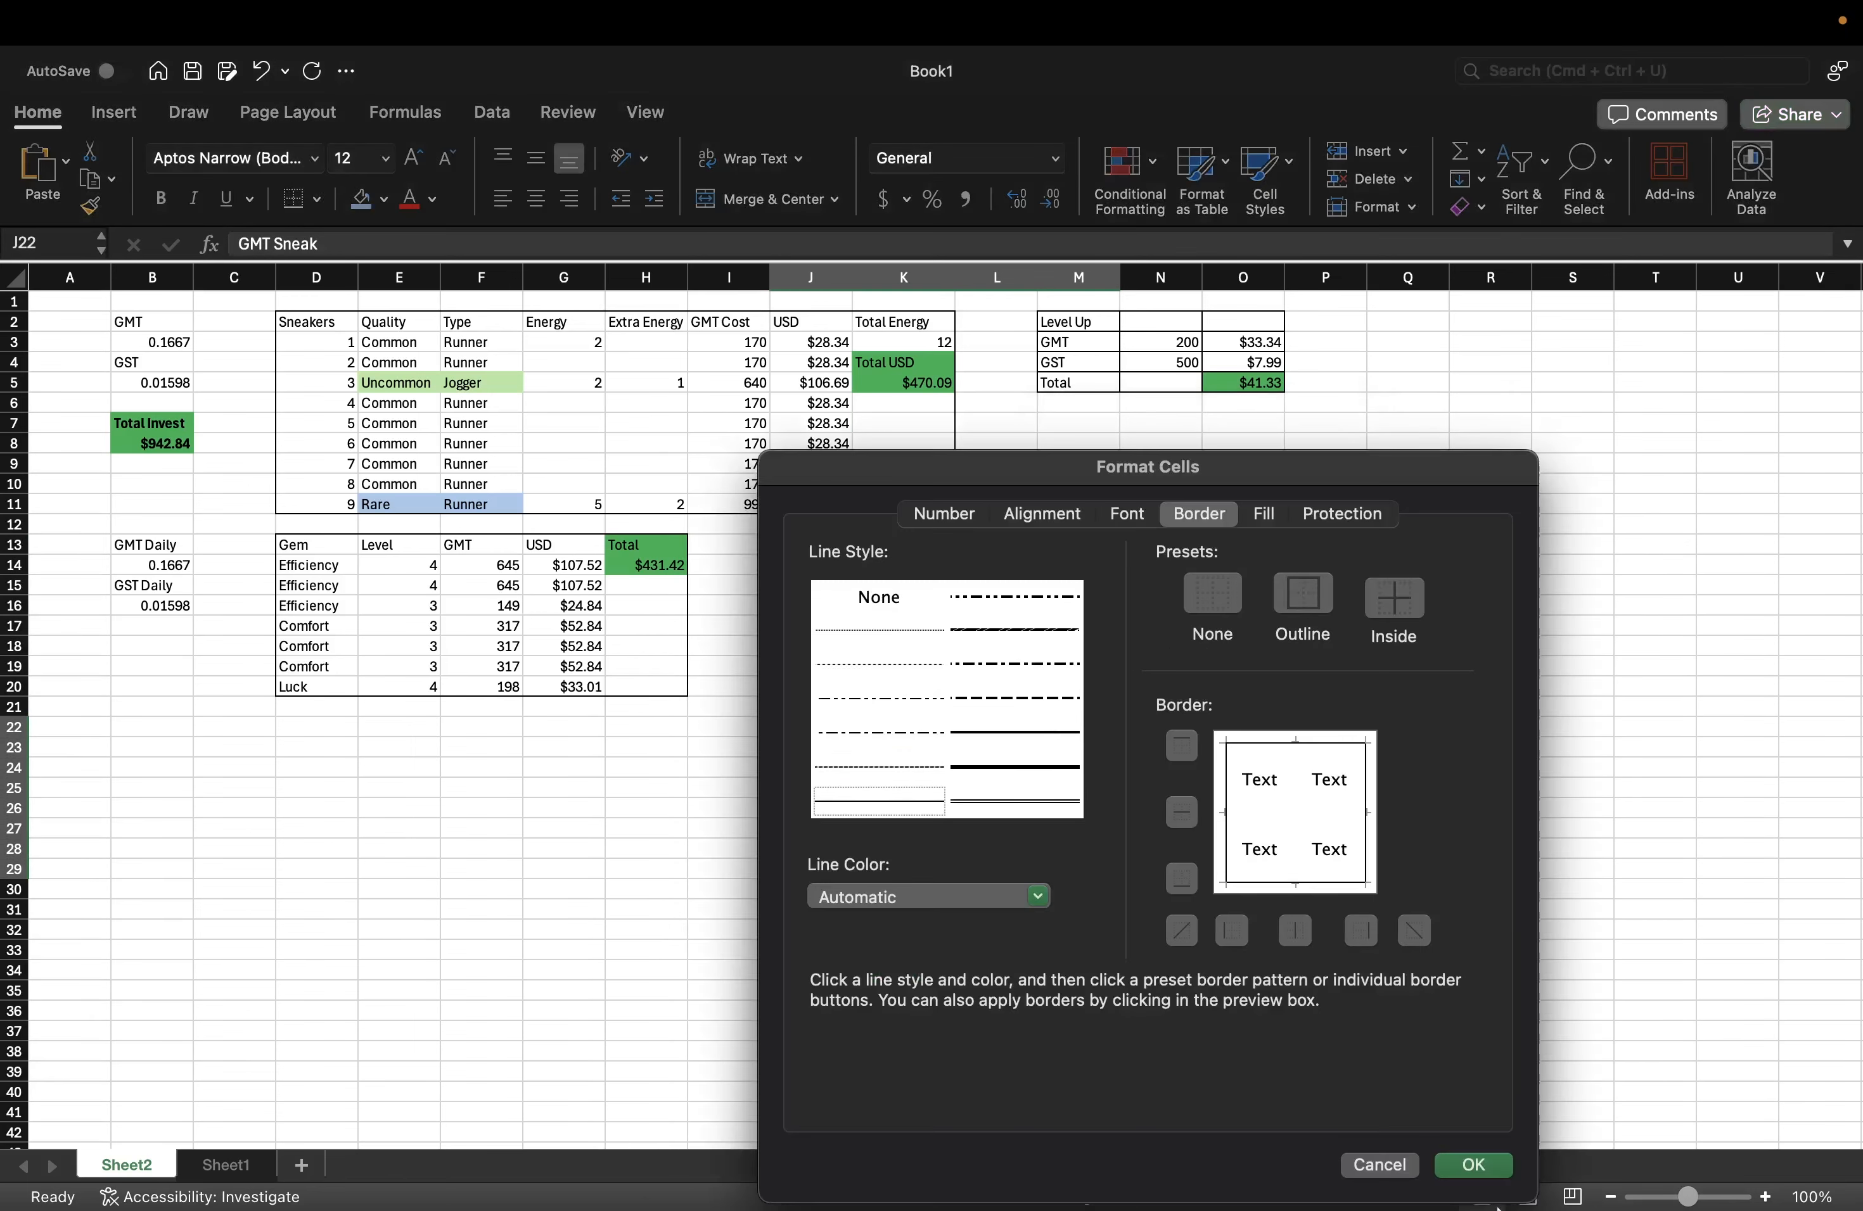
{"action": "left_click", "coordinate": [1475, 1165]}
{"action": "left_click", "coordinate": [1310, 808]}
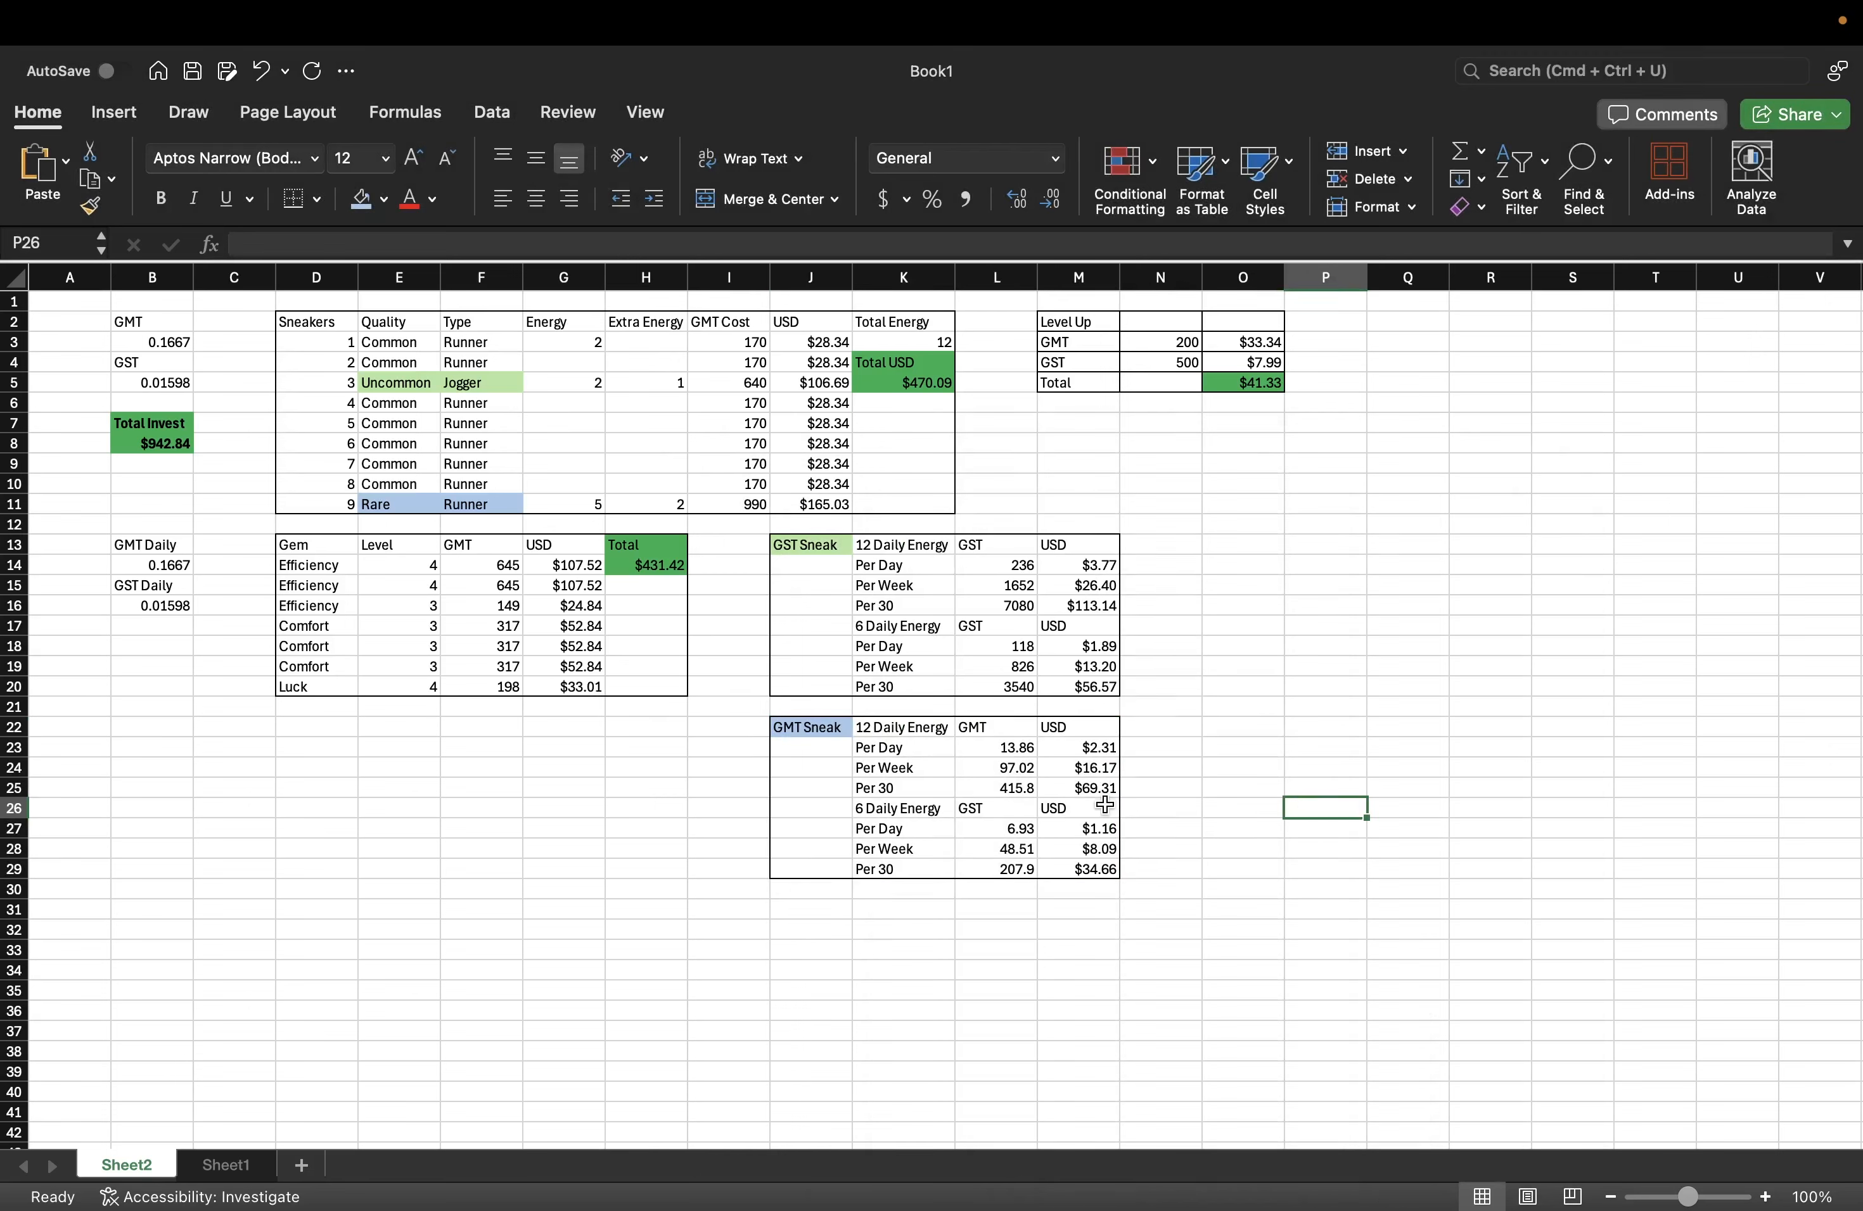
- Make the 6 Daily Energy Per 30 rows K20:M20 and K29:M29 bold in both earnings blocks
{"action": "left_click", "coordinate": [889, 693]}
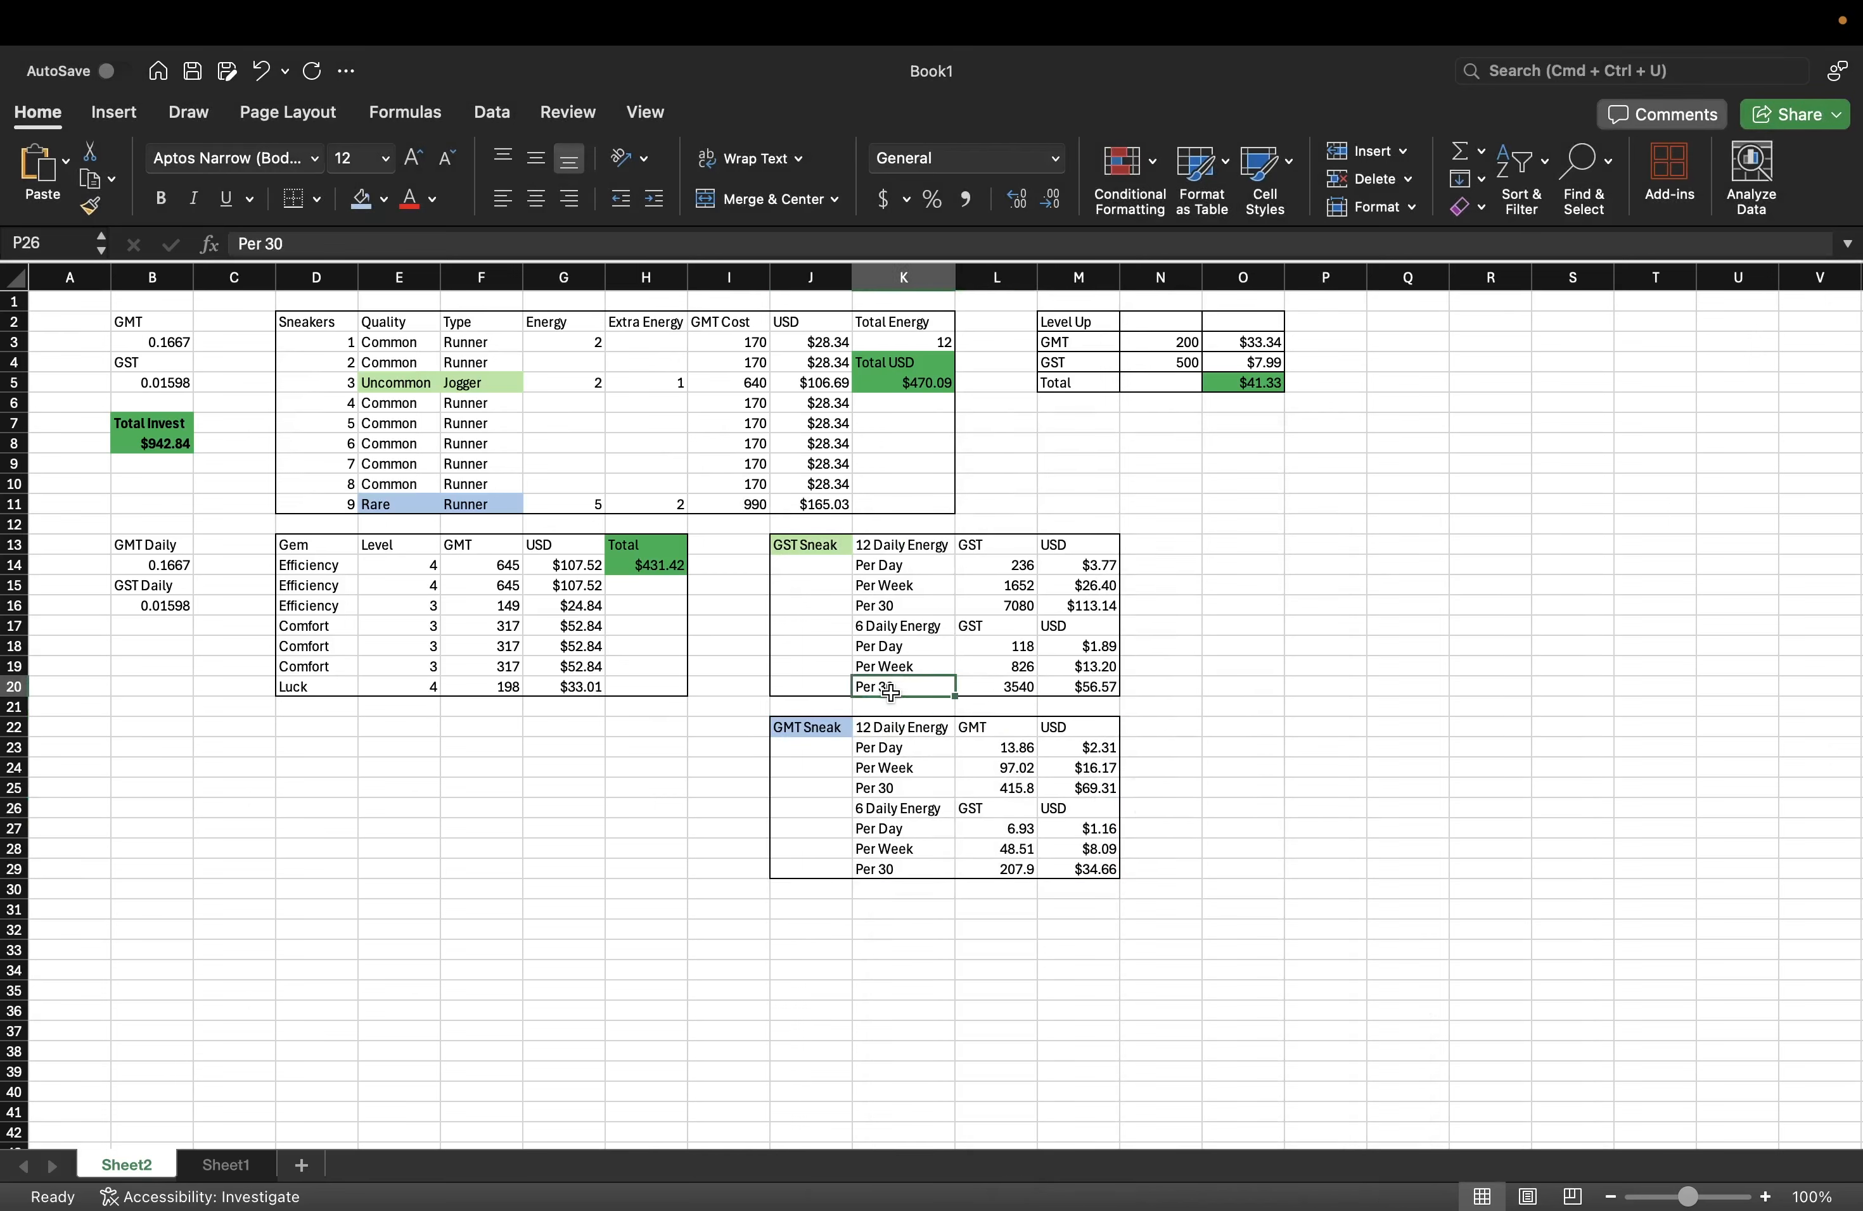
{"action": "left_click_drag", "start_coordinate": [889, 692], "coordinate": [1078, 688]}
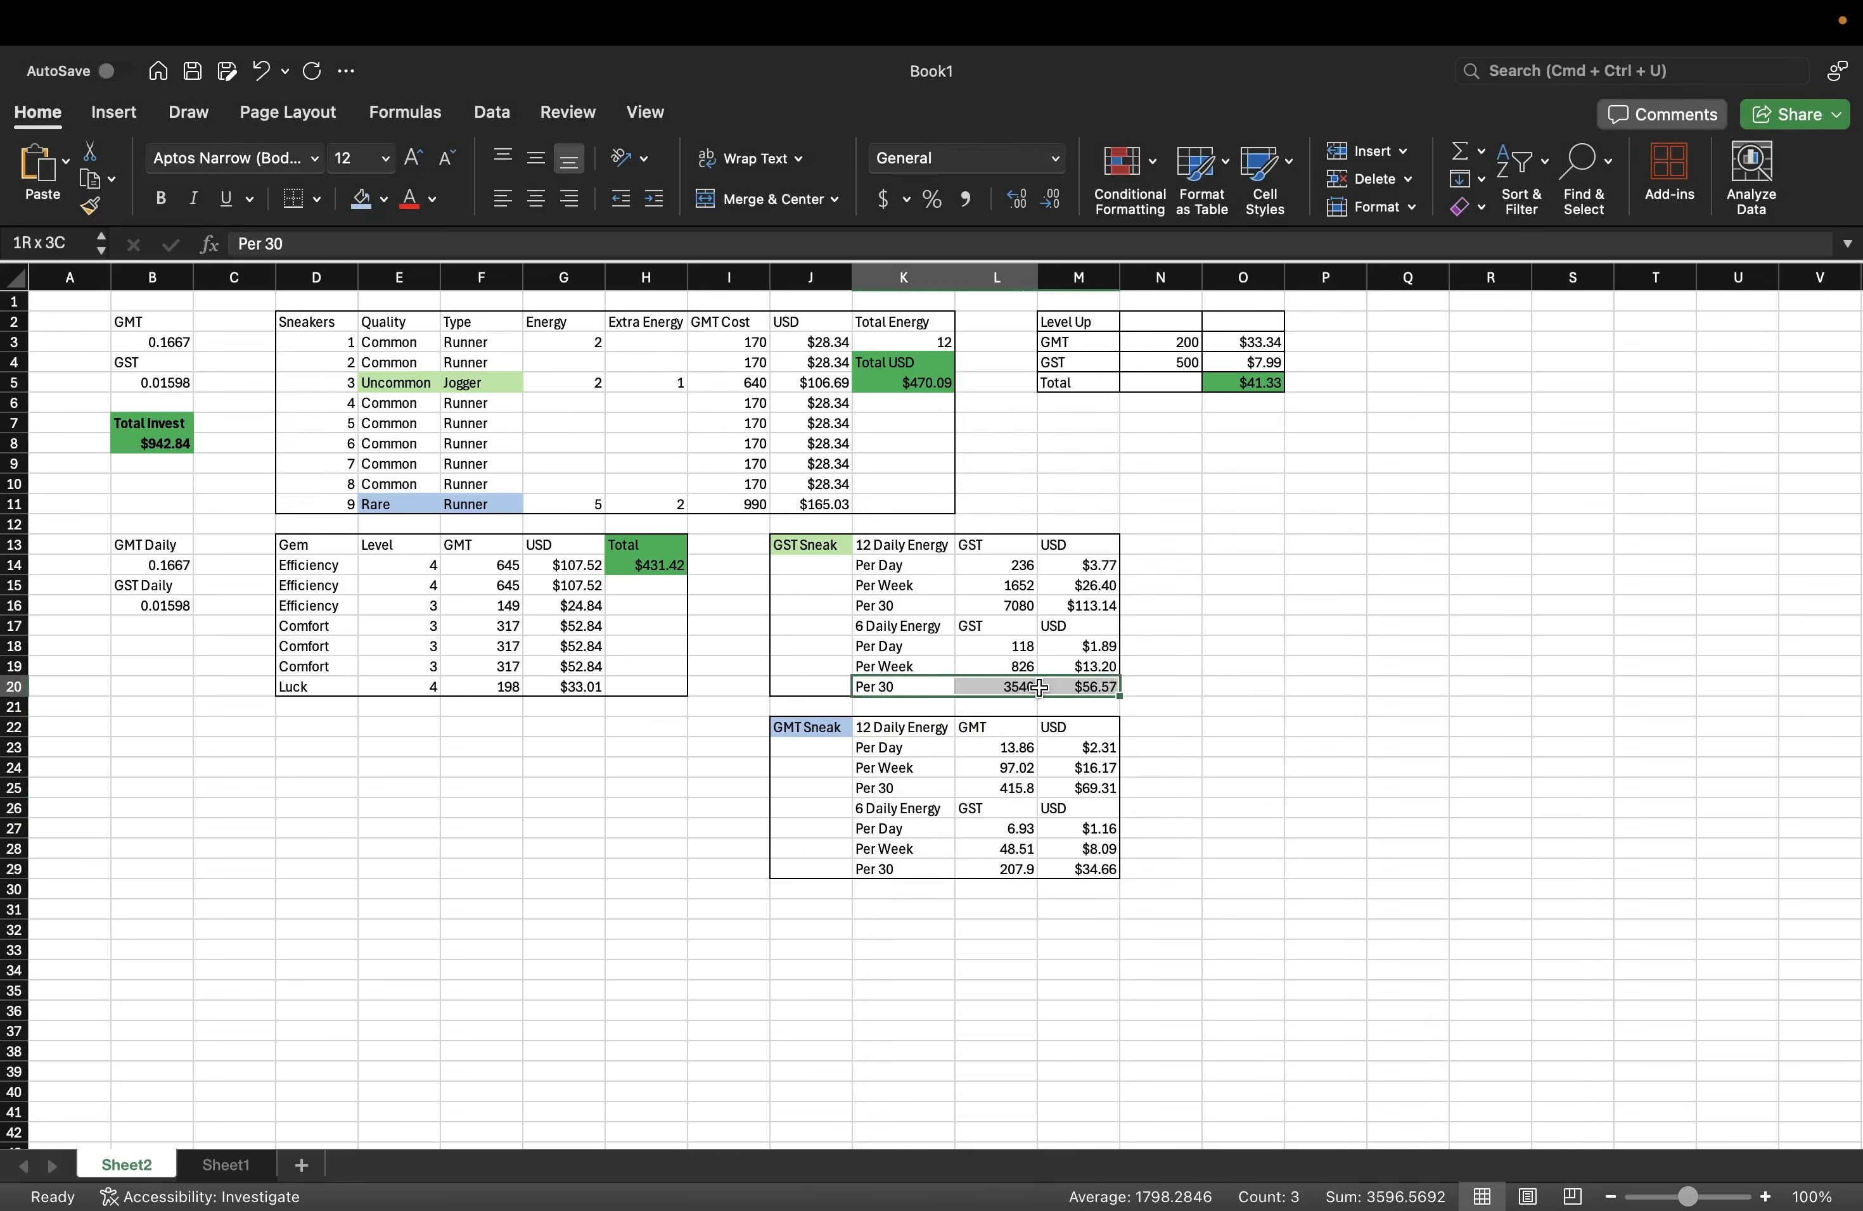
{"action": "left_click", "coordinate": [160, 201]}
{"action": "left_click_drag", "start_coordinate": [881, 868], "coordinate": [1081, 867]}
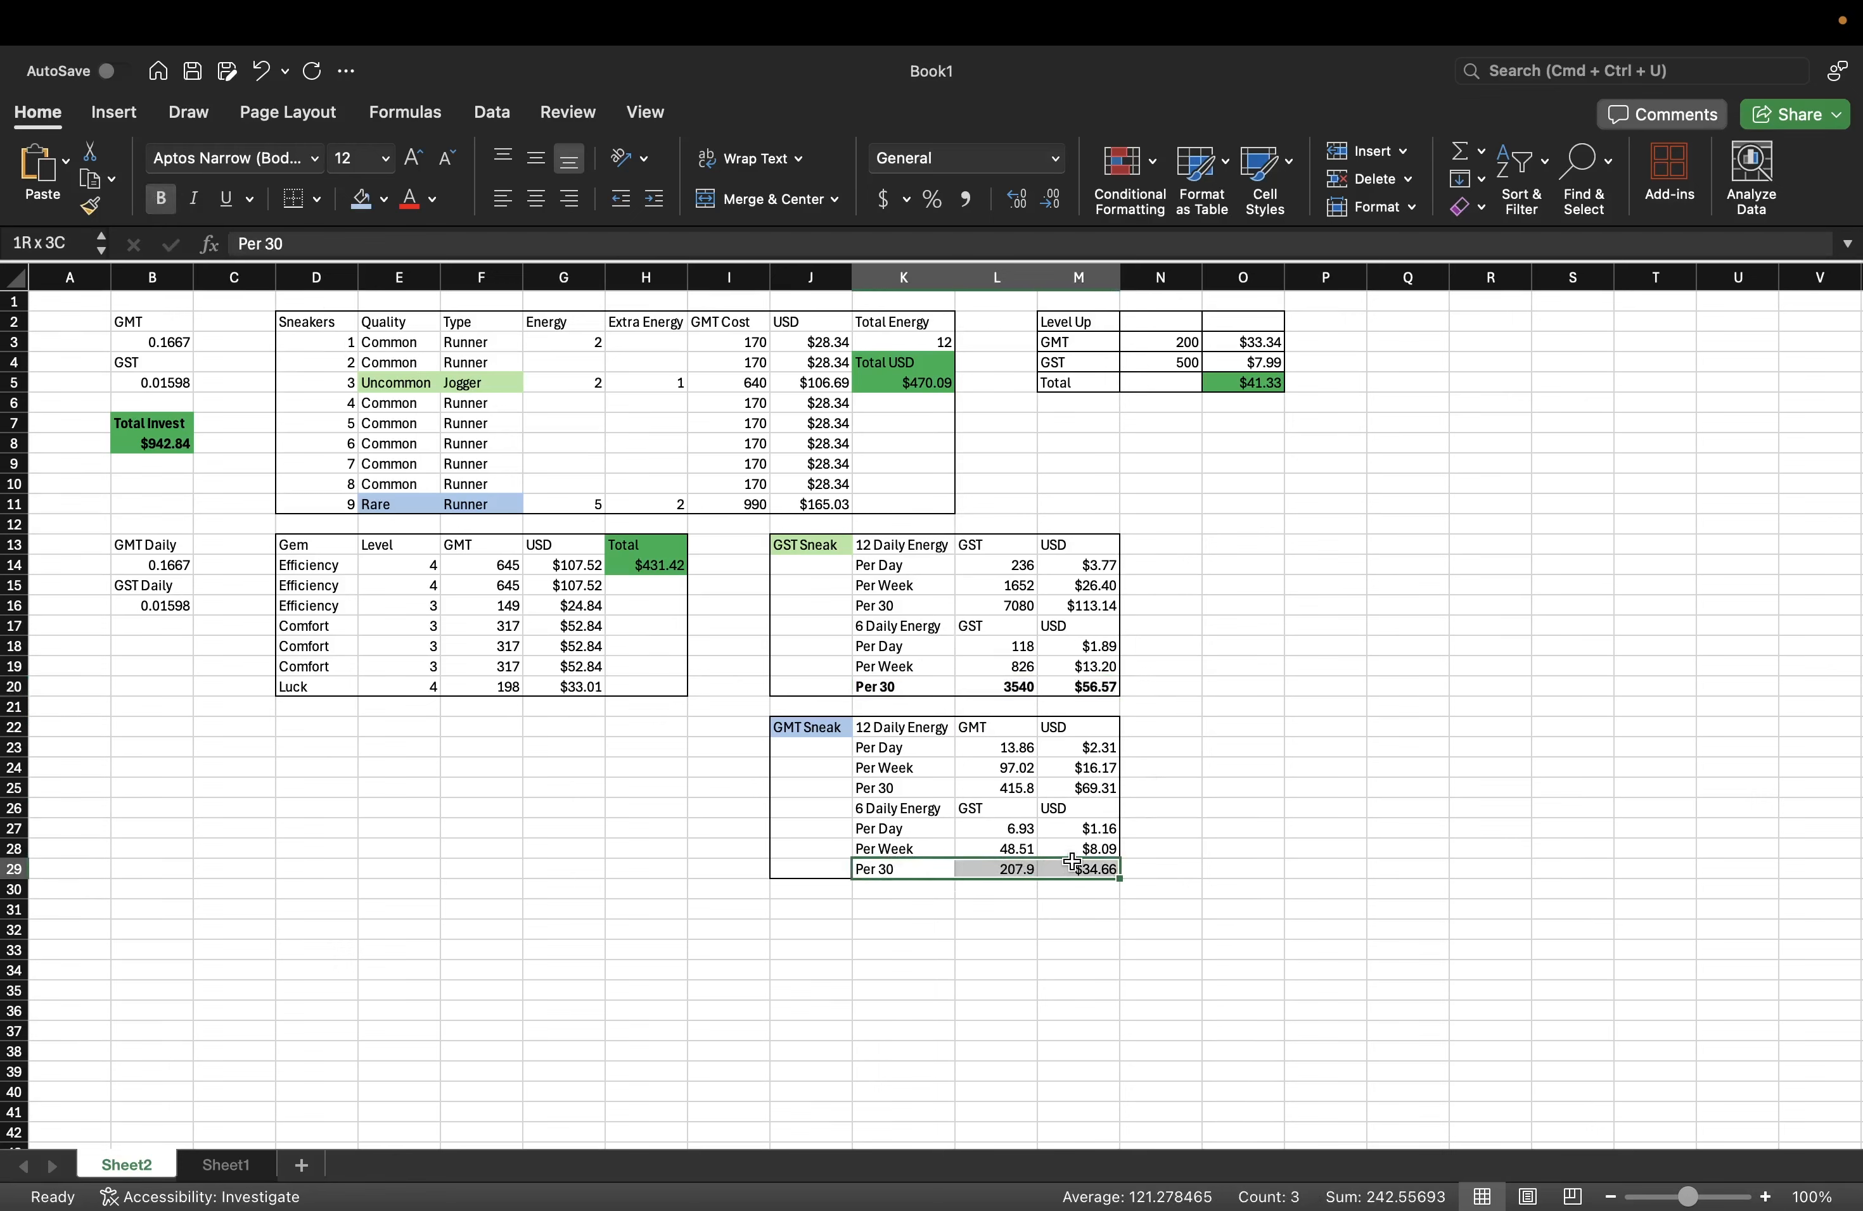
{"action": "left_click", "coordinate": [160, 206]}
{"action": "left_click", "coordinate": [1298, 831]}
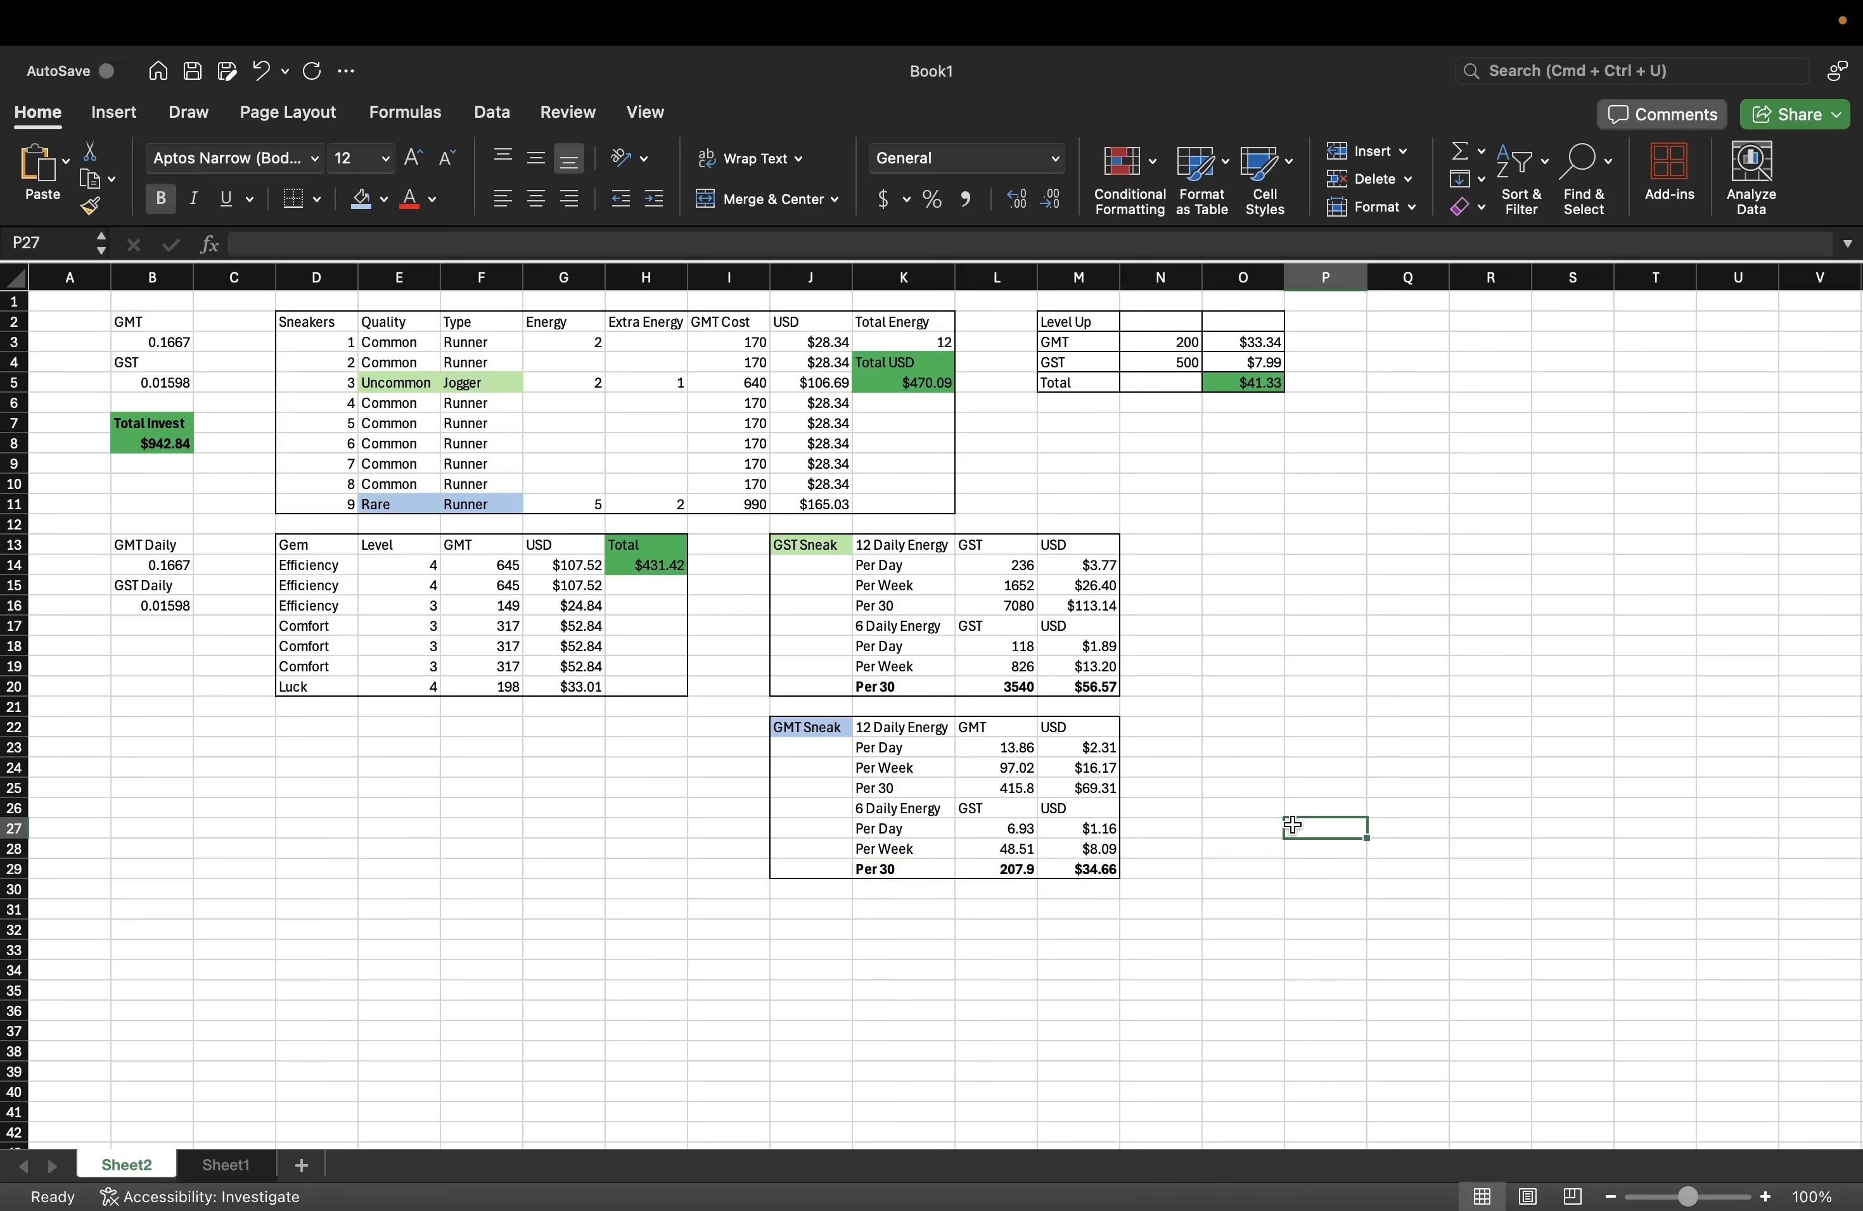
- Total the two 6 Daily Energy Per 30 USD amounts in O29 with a SUM of M20 and M29
{"action": "left_click", "coordinate": [1110, 685]}
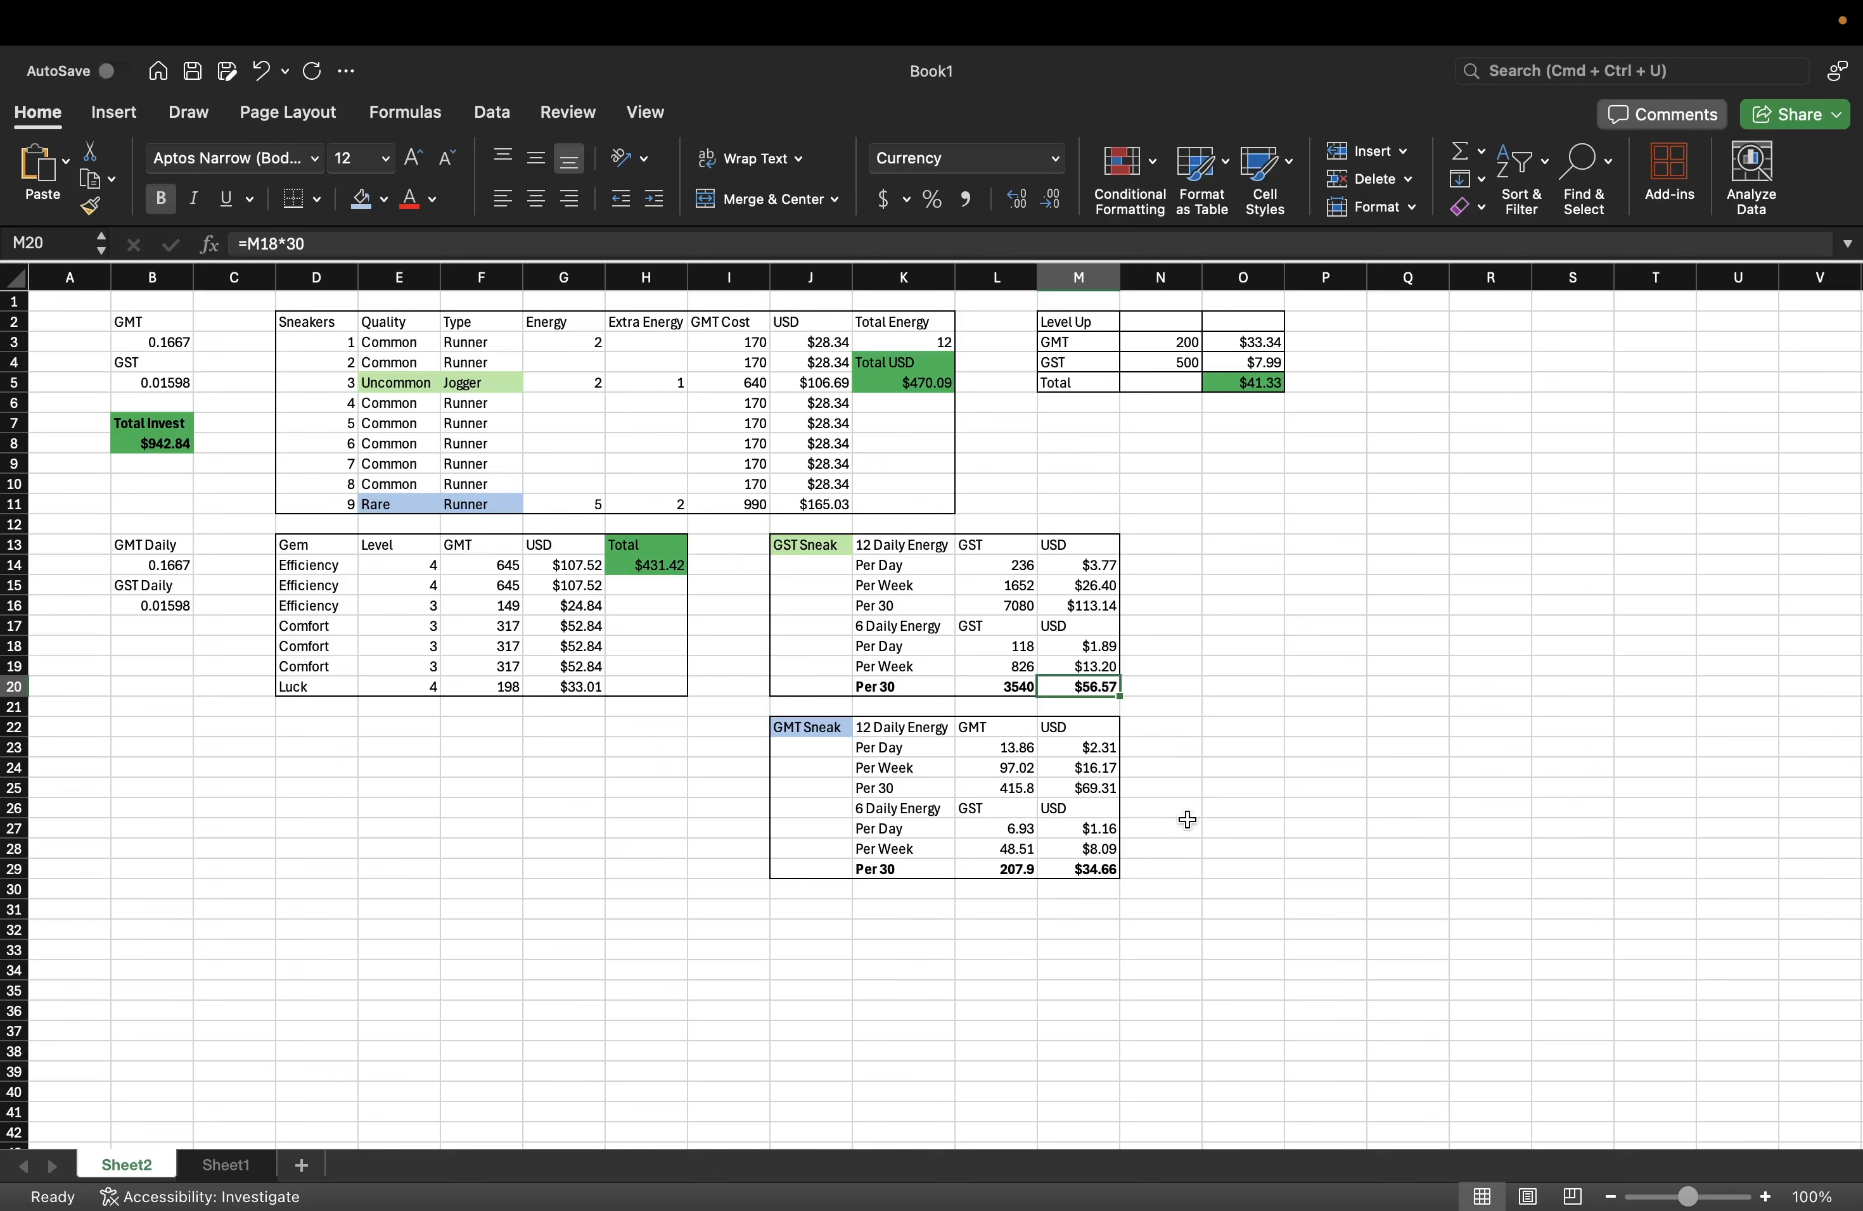
{"action": "left_click", "coordinate": [1221, 866]}
{"action": "type", "text": "=s"}
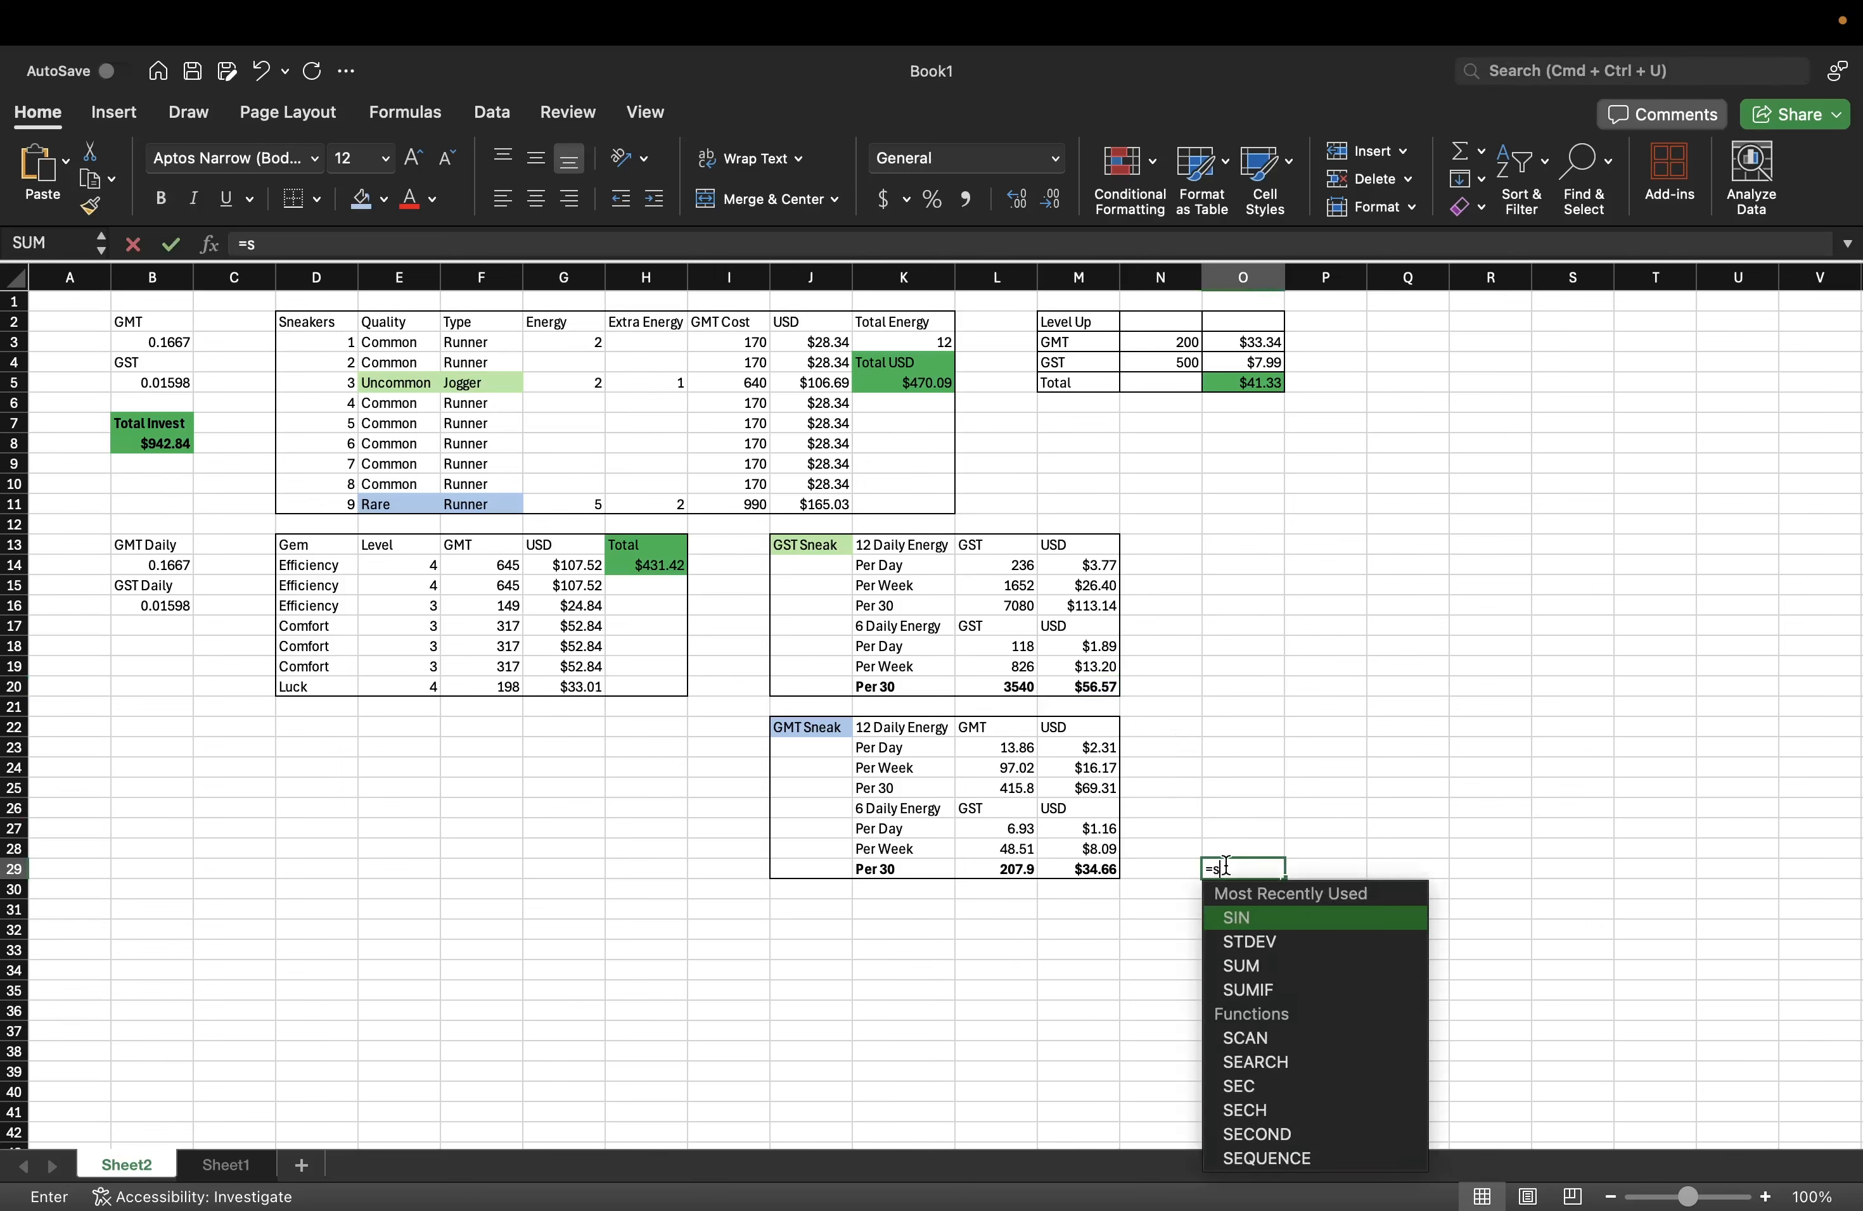
{"action": "type", "text": "um"}
{"action": "double_click", "coordinate": [1251, 916]}
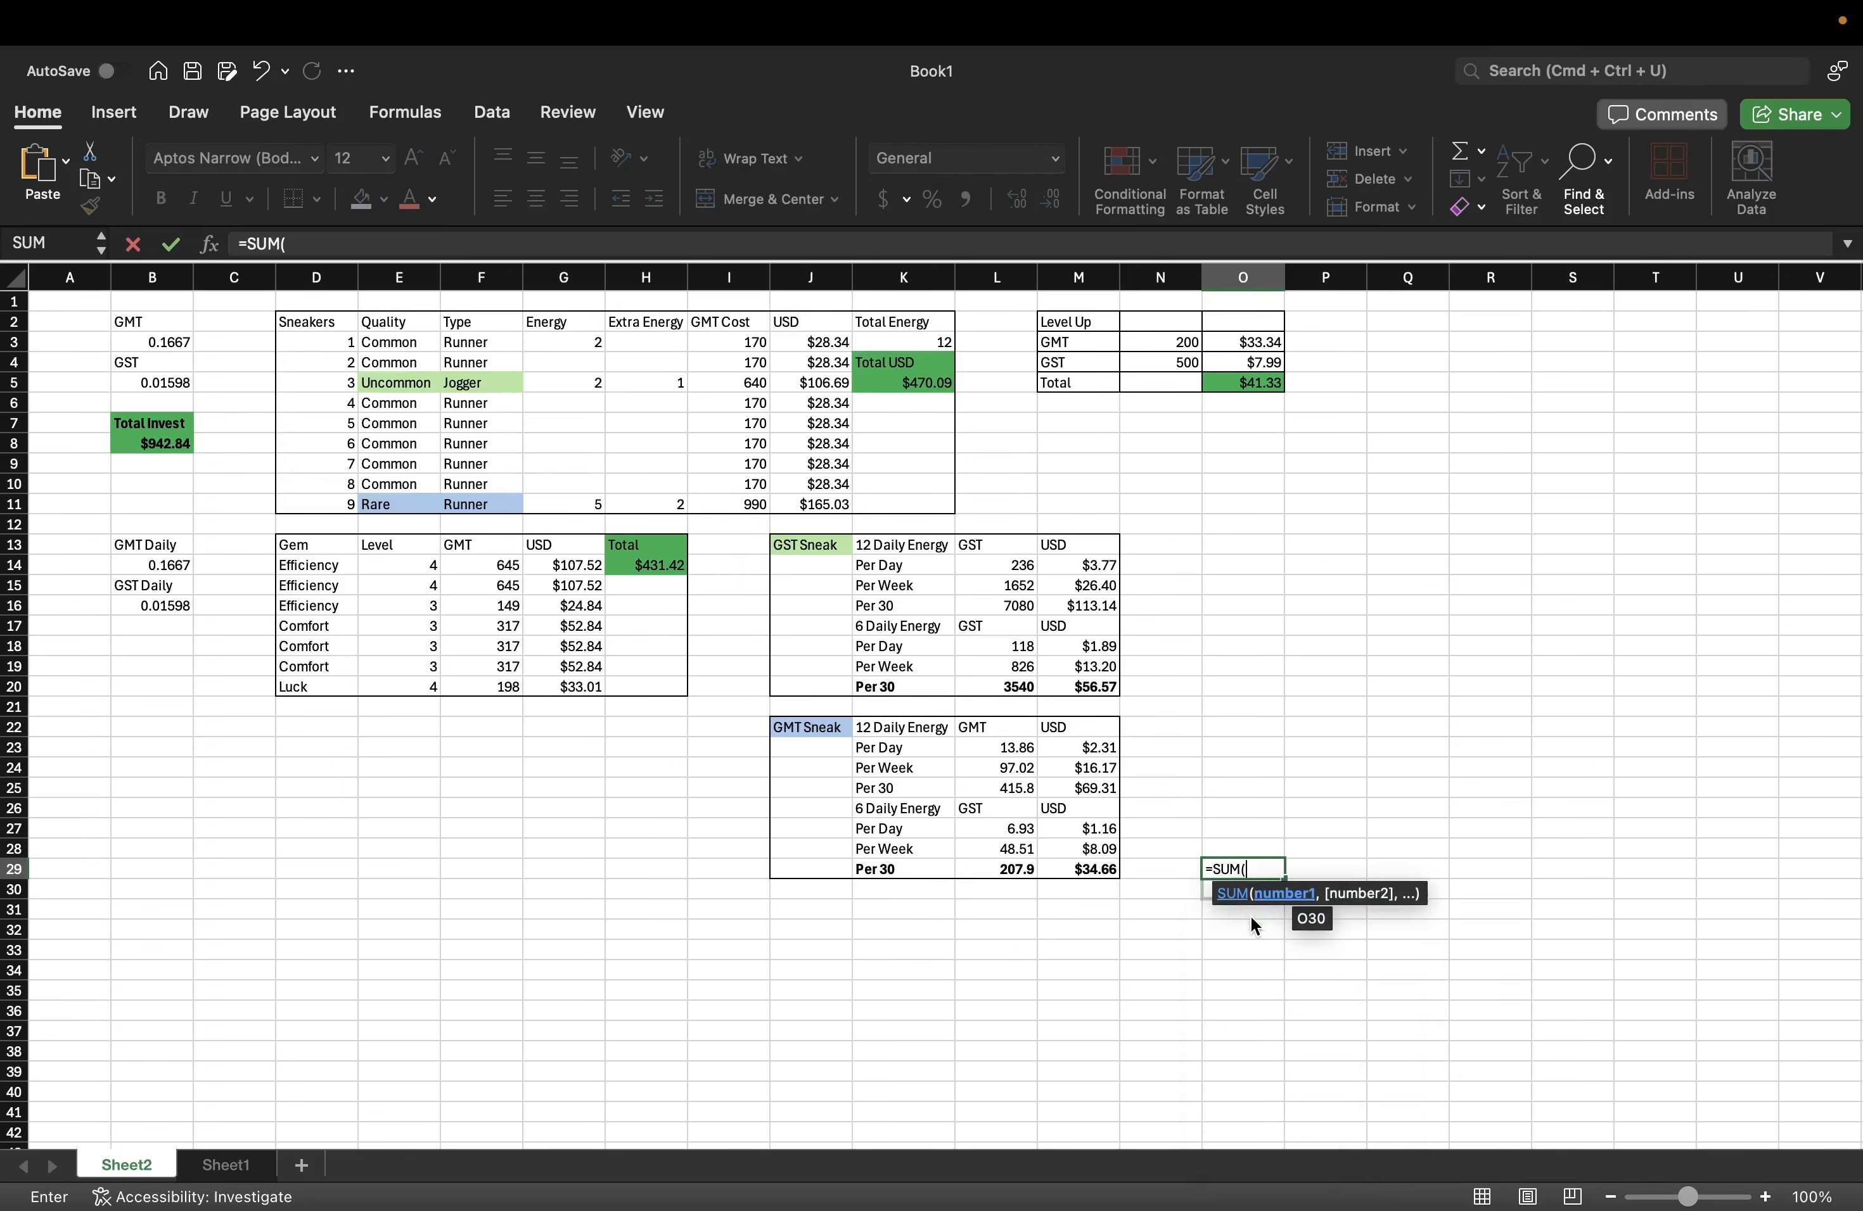
{"action": "left_click", "coordinate": [1098, 689]}
{"action": "type", "text": ","}
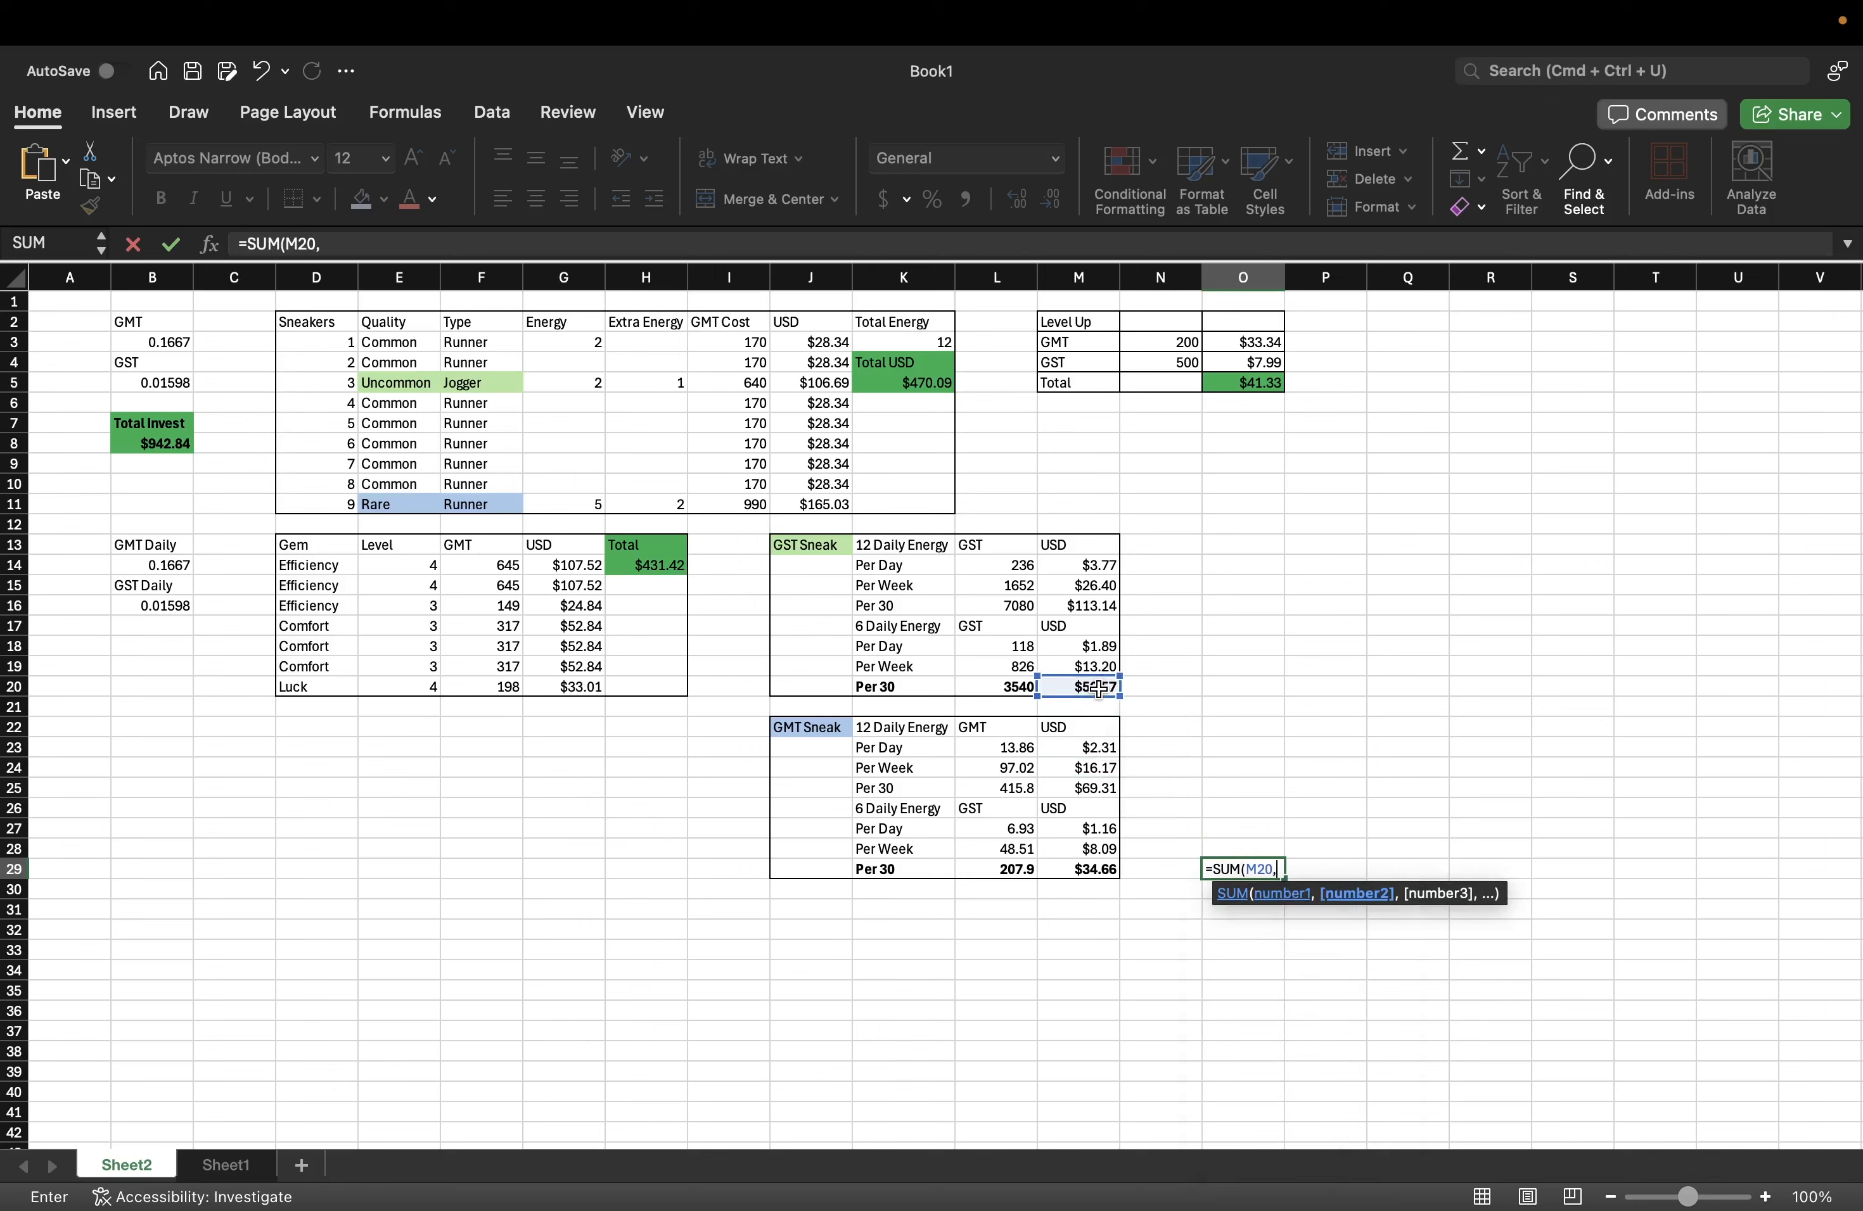
{"action": "left_click", "coordinate": [1078, 870]}
{"action": "key", "text": "Return"}
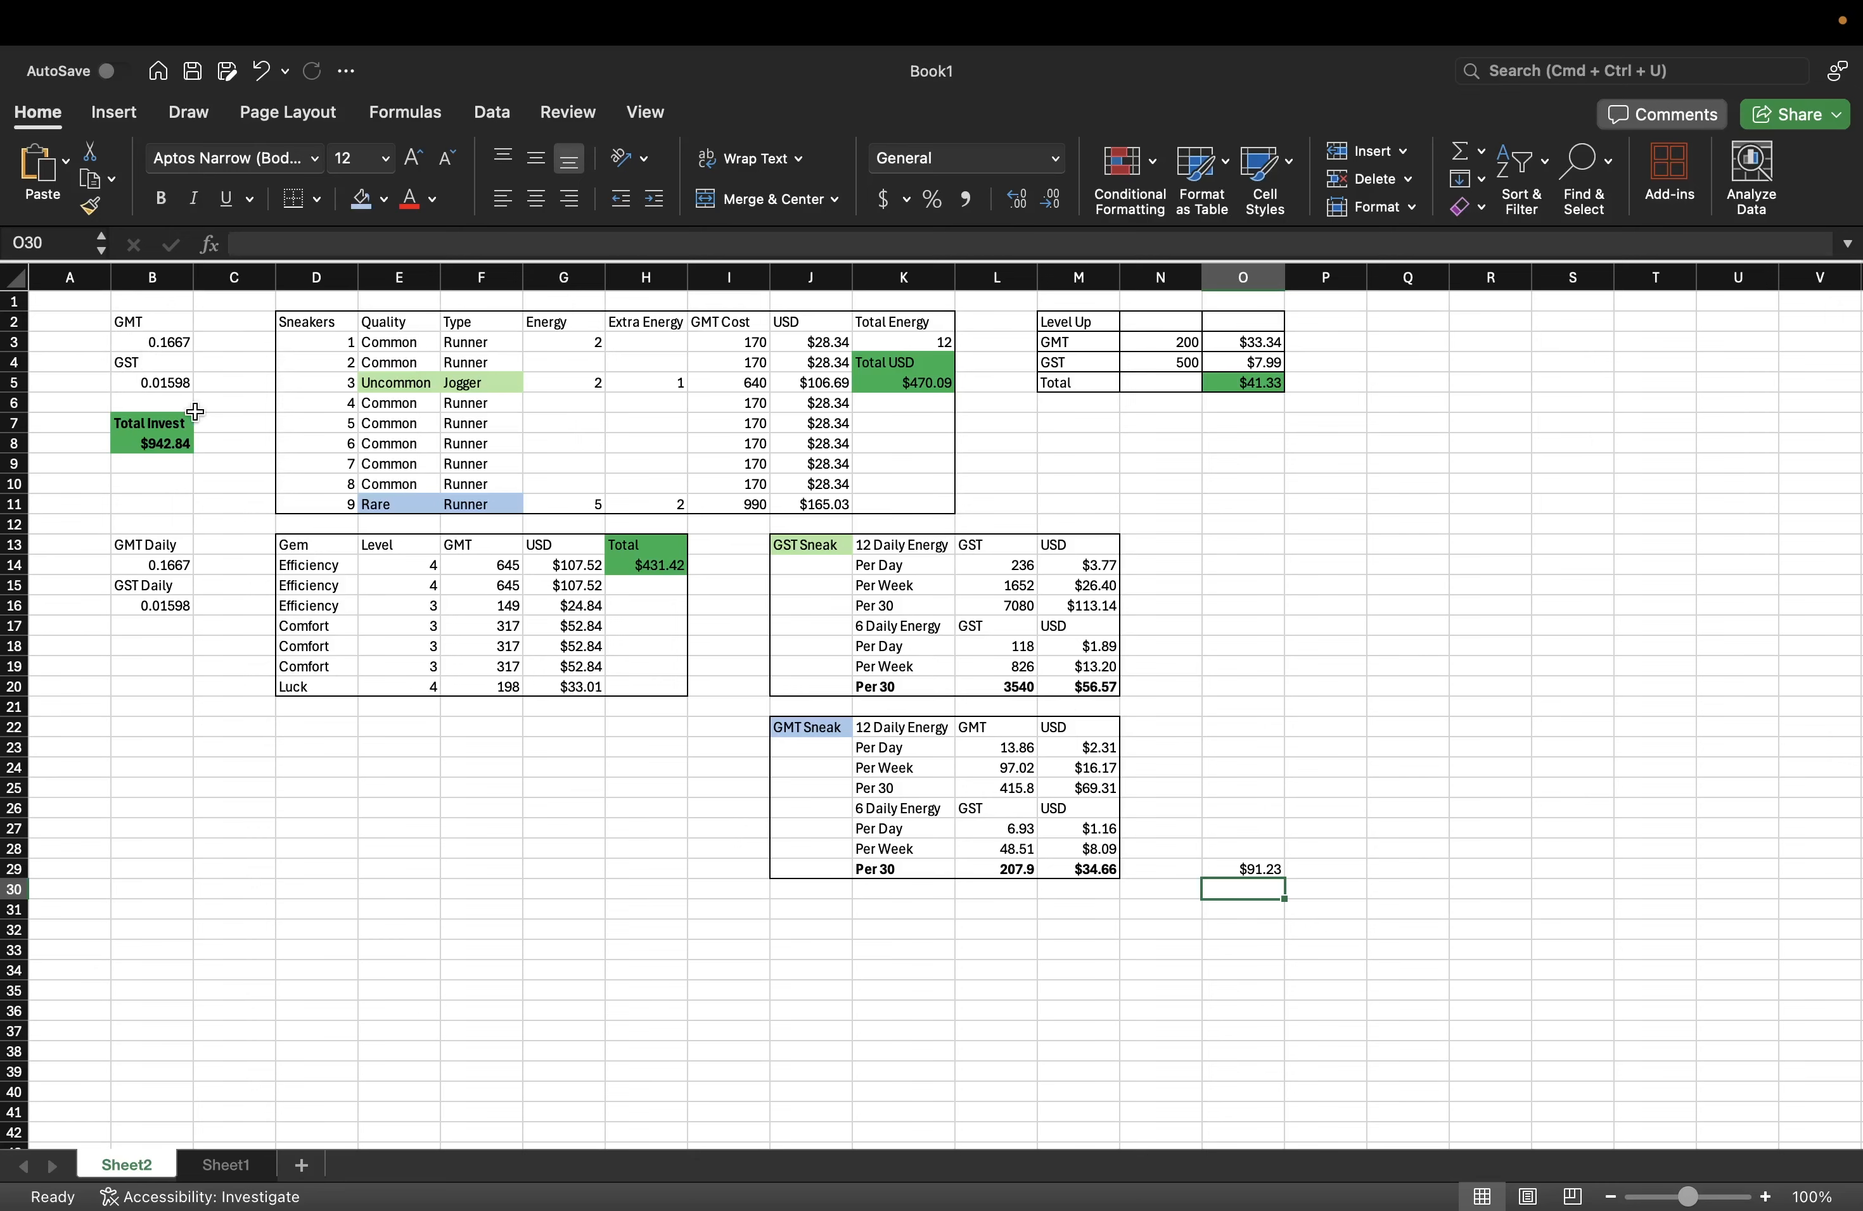
- Switch to Chrome and compare GMT's CoinMarketCap price chart over the 7D, 1D and 1M ranges
{"action": "key", "text": "ctrl+Right"}
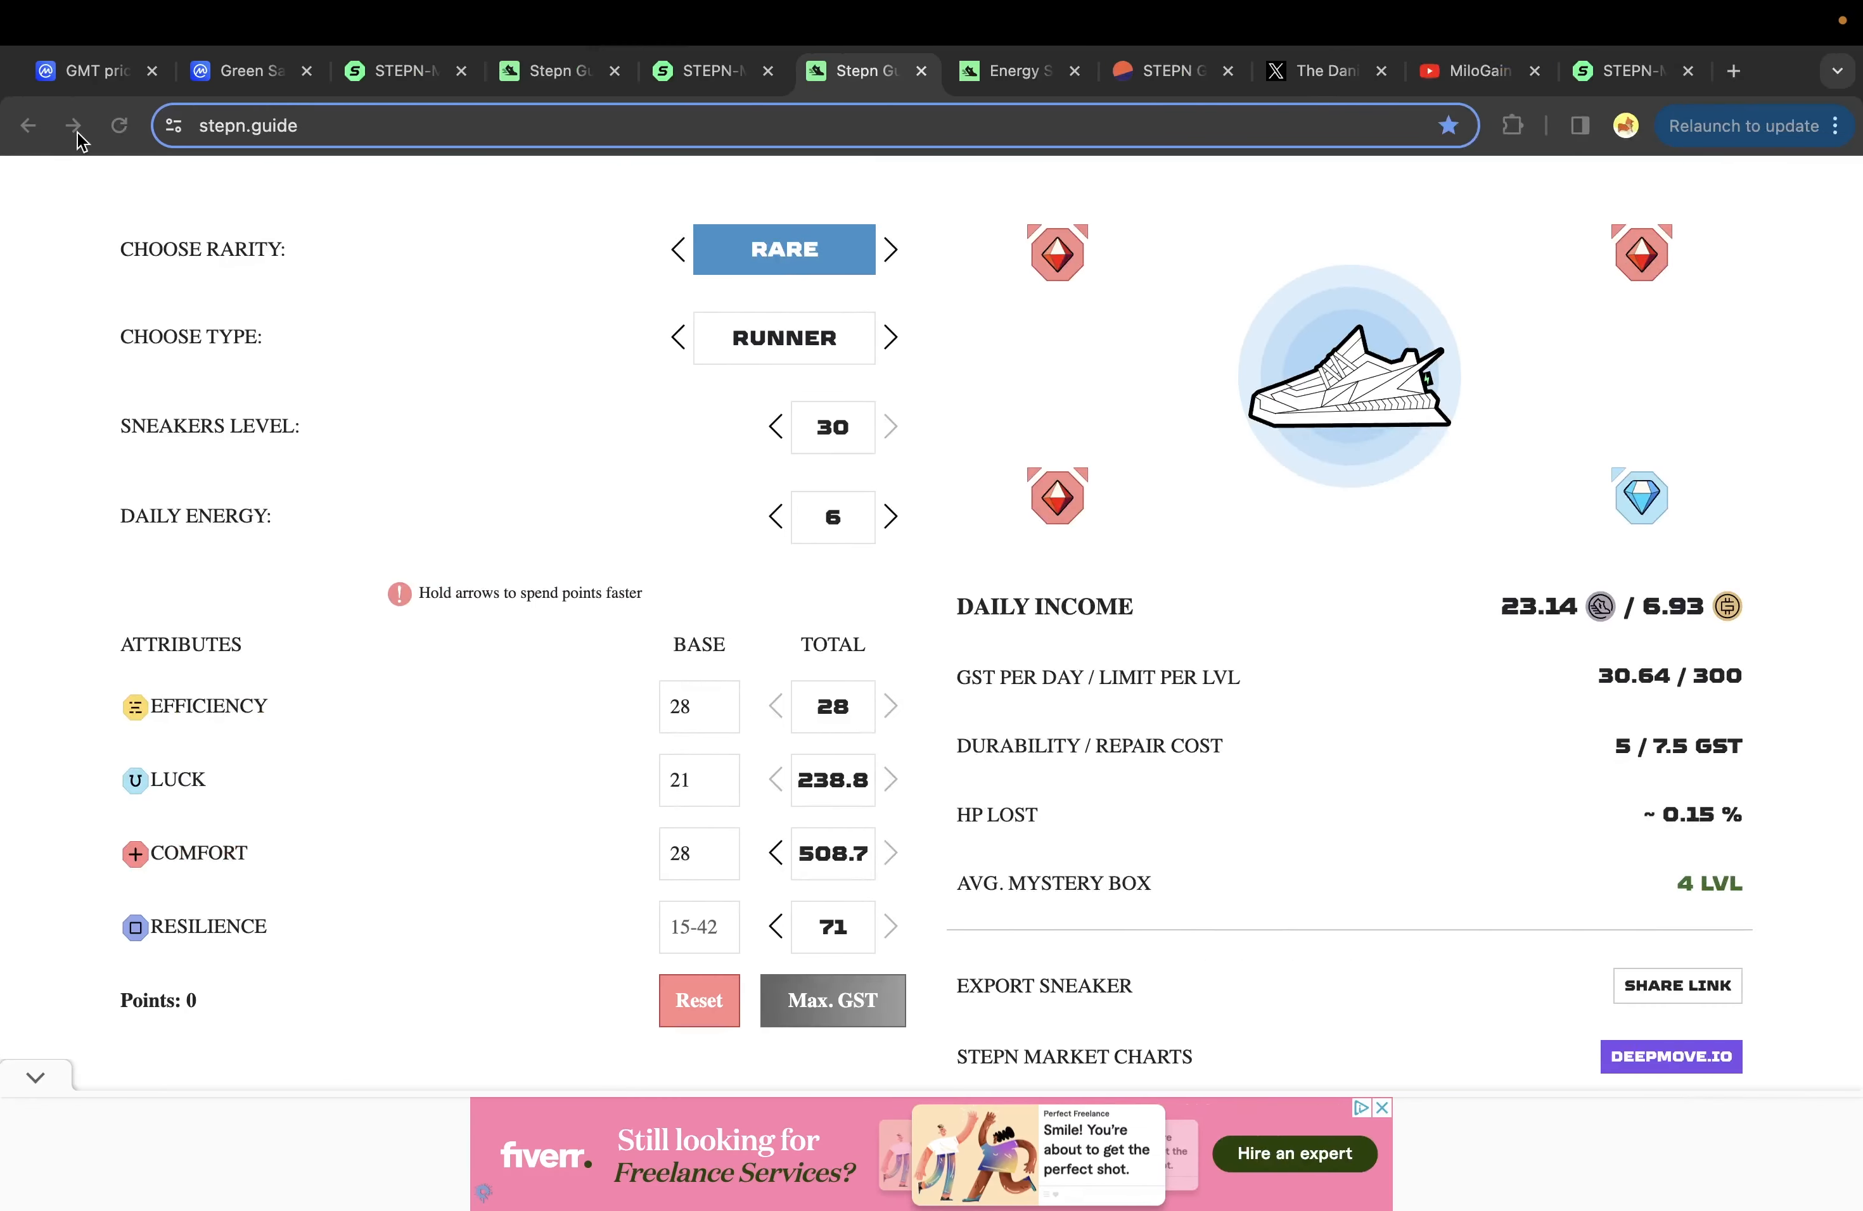
{"action": "left_click", "coordinate": [98, 71]}
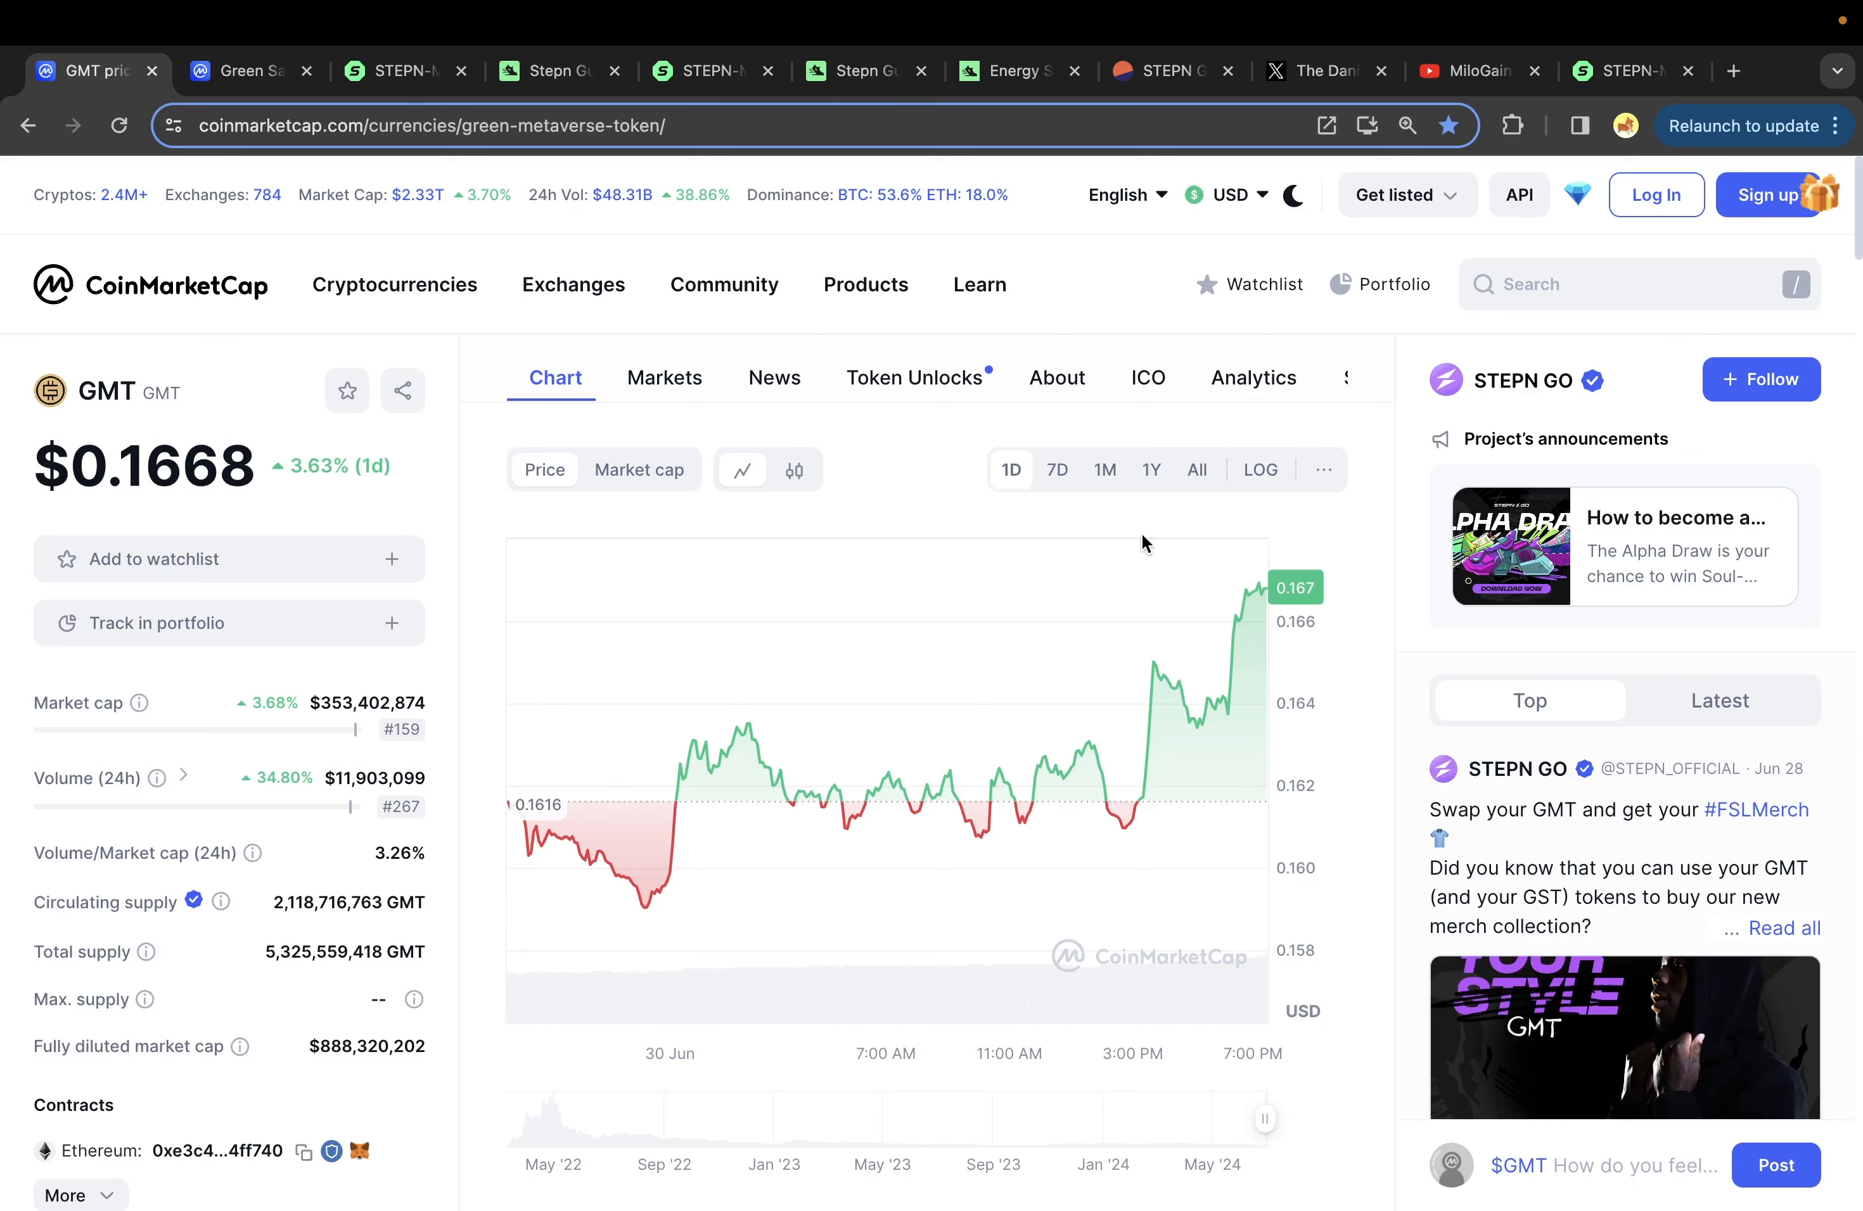
{"action": "left_click", "coordinate": [1054, 472]}
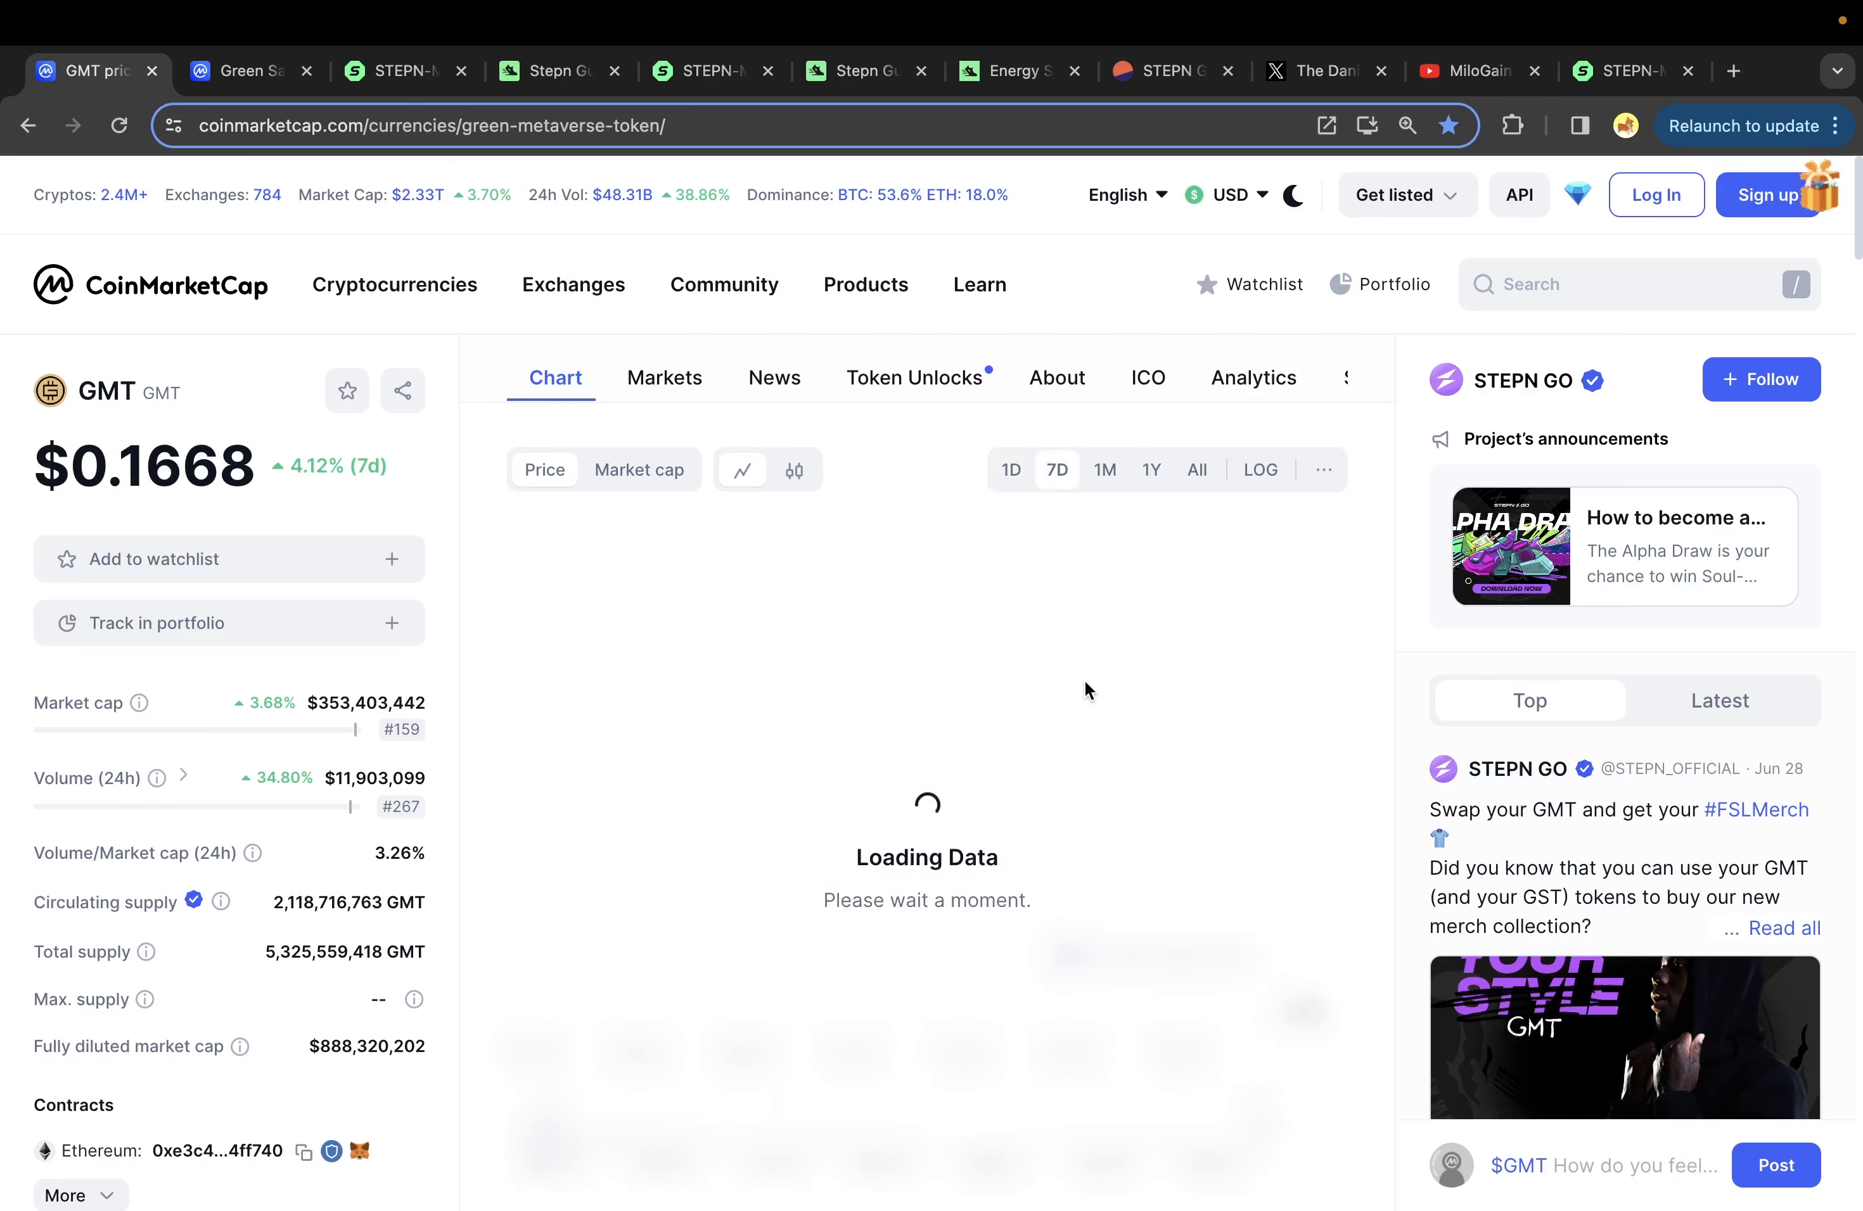
{"action": "left_click", "coordinate": [1010, 475]}
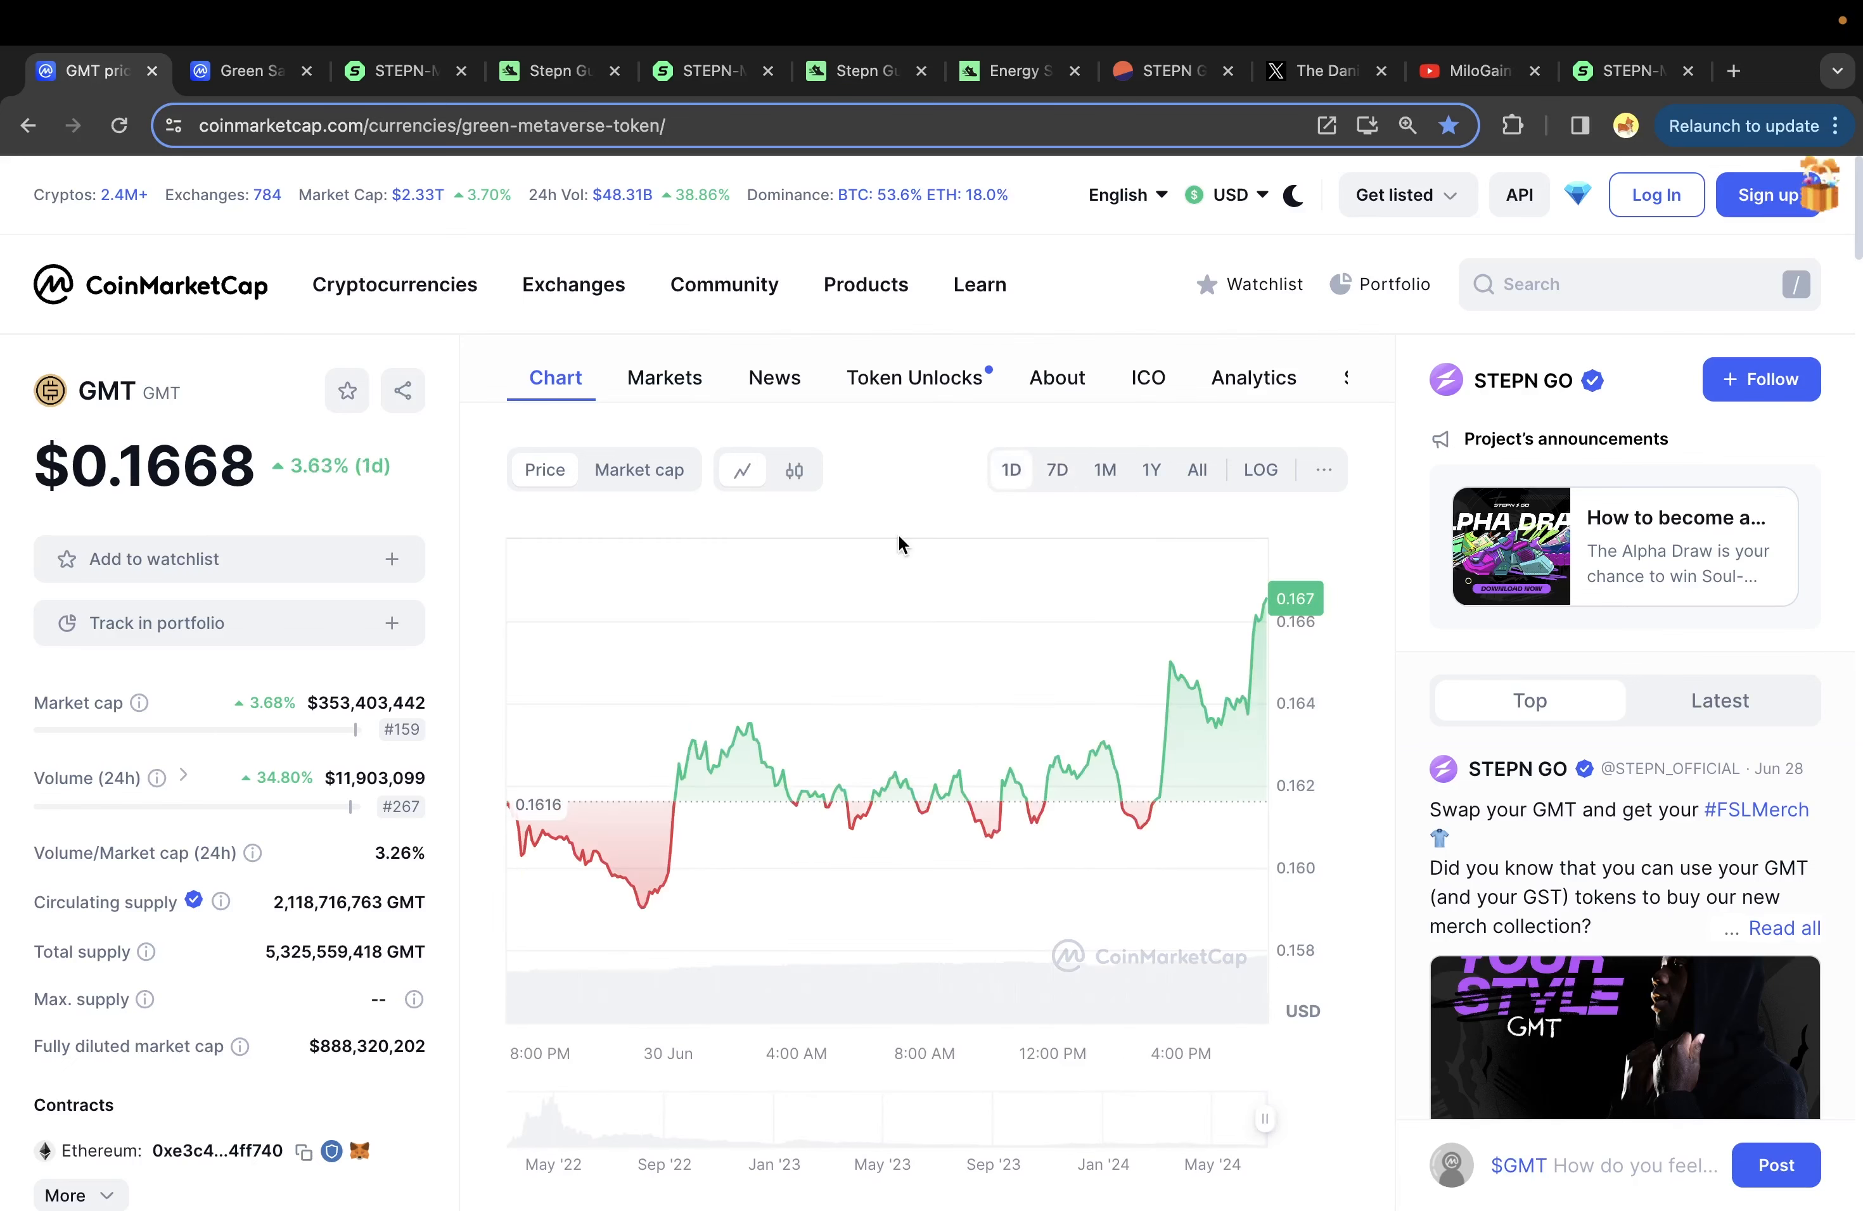
{"action": "mouse_move", "coordinate": [394, 285]}
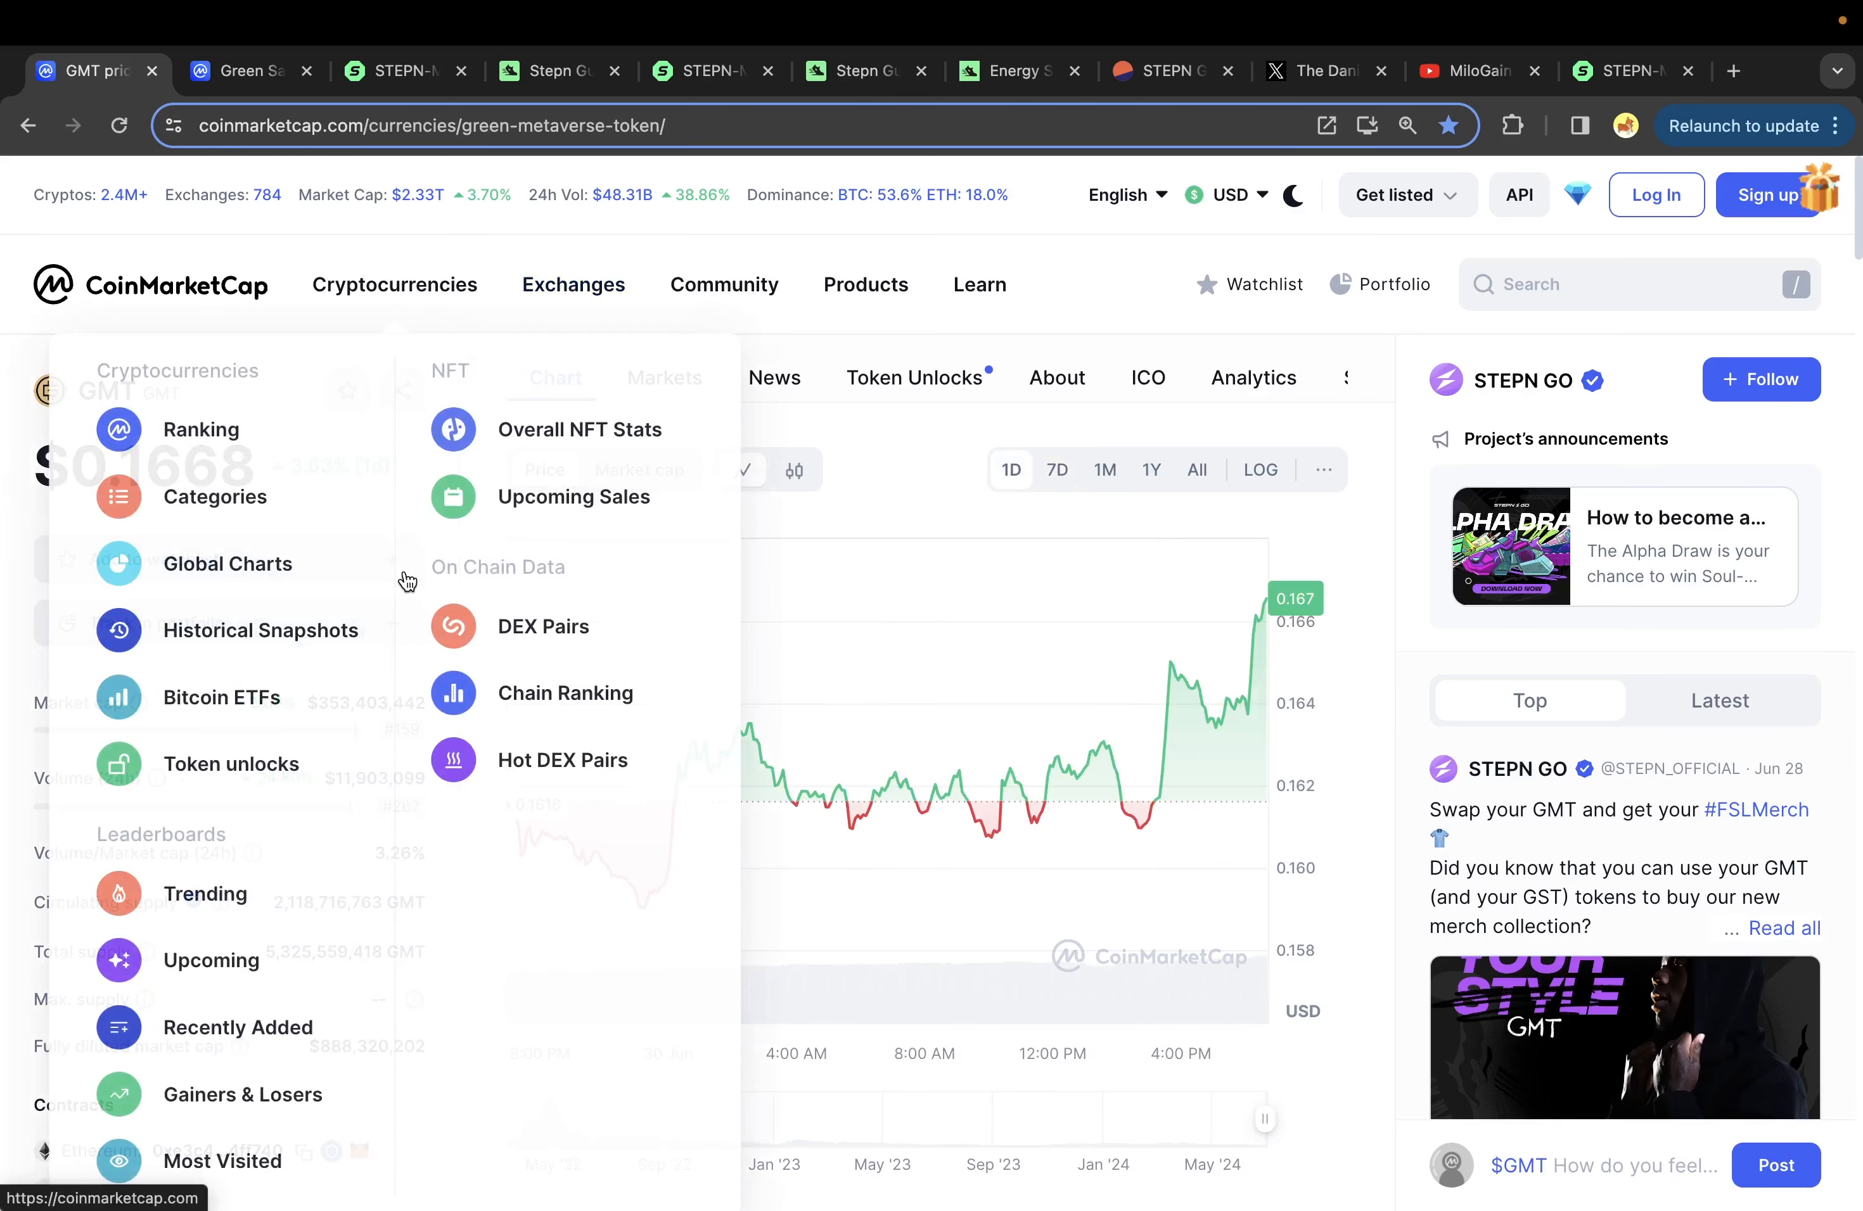
{"action": "left_click", "coordinate": [1101, 470]}
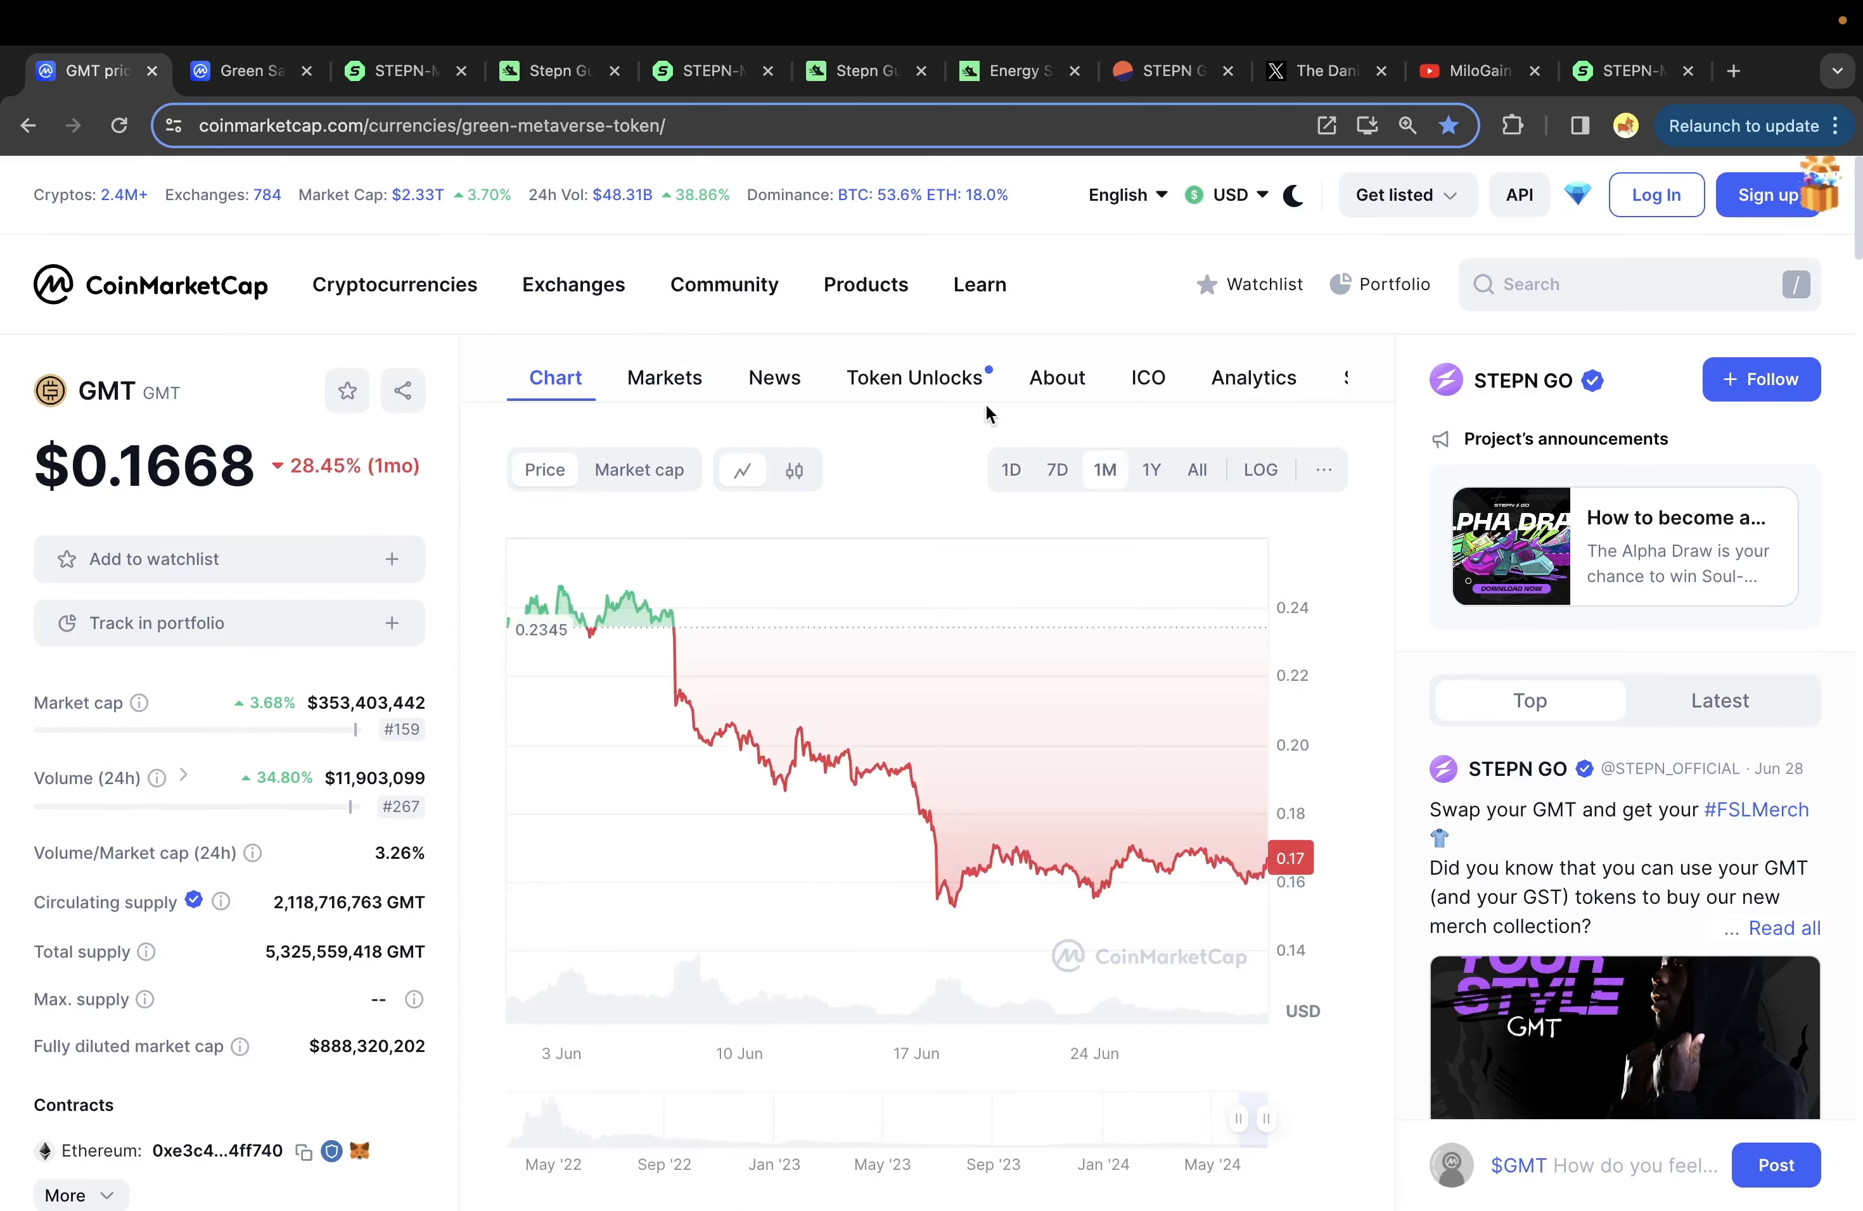
- Return to the Excel workbook and examine the Rare Runner and Uncommon Jogger entries in the sneaker table
{"action": "key", "text": "super+Tab"}
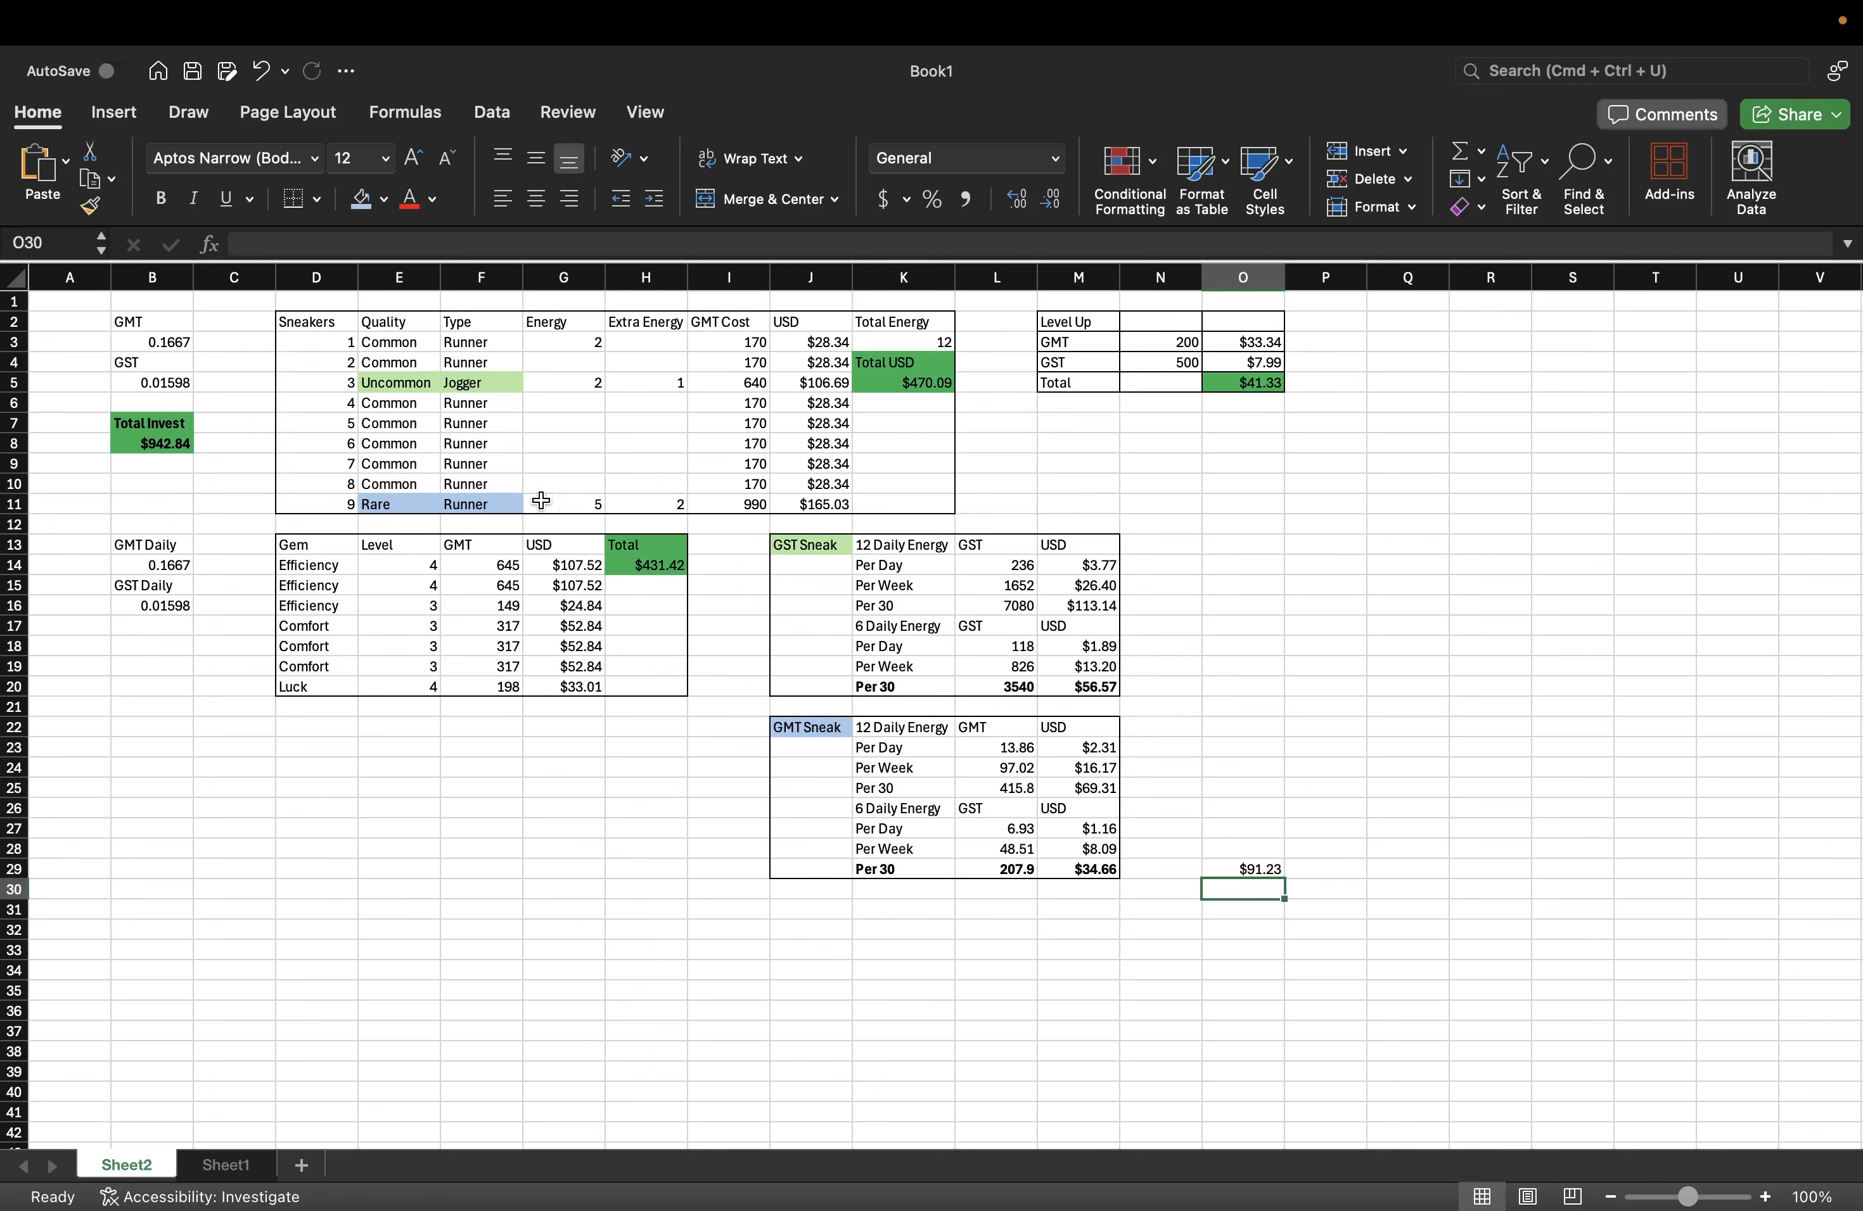
{"action": "left_click_drag", "start_coordinate": [379, 505], "coordinate": [463, 505]}
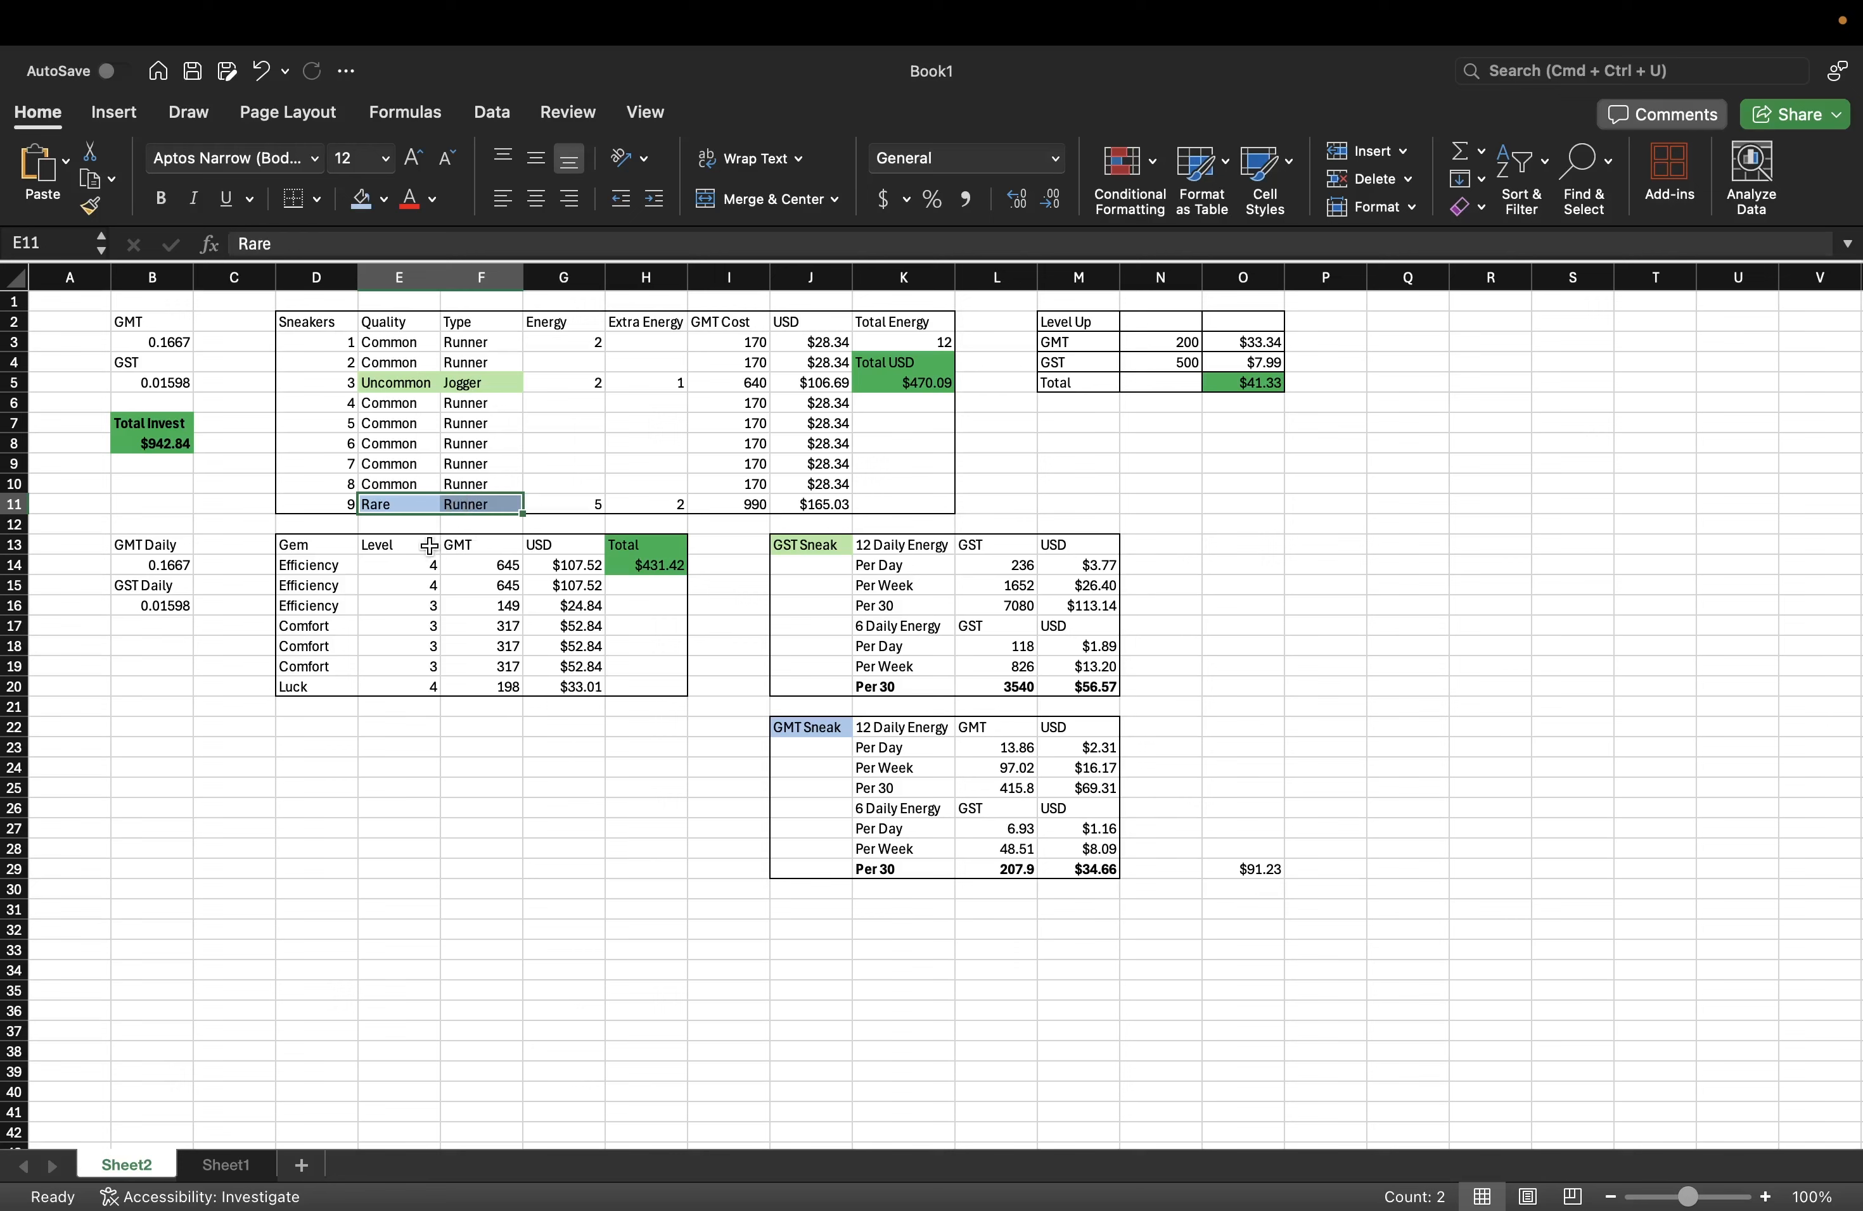
{"action": "left_click", "coordinate": [424, 384]}
{"action": "left_click_drag", "start_coordinate": [495, 381], "coordinate": [424, 384]}
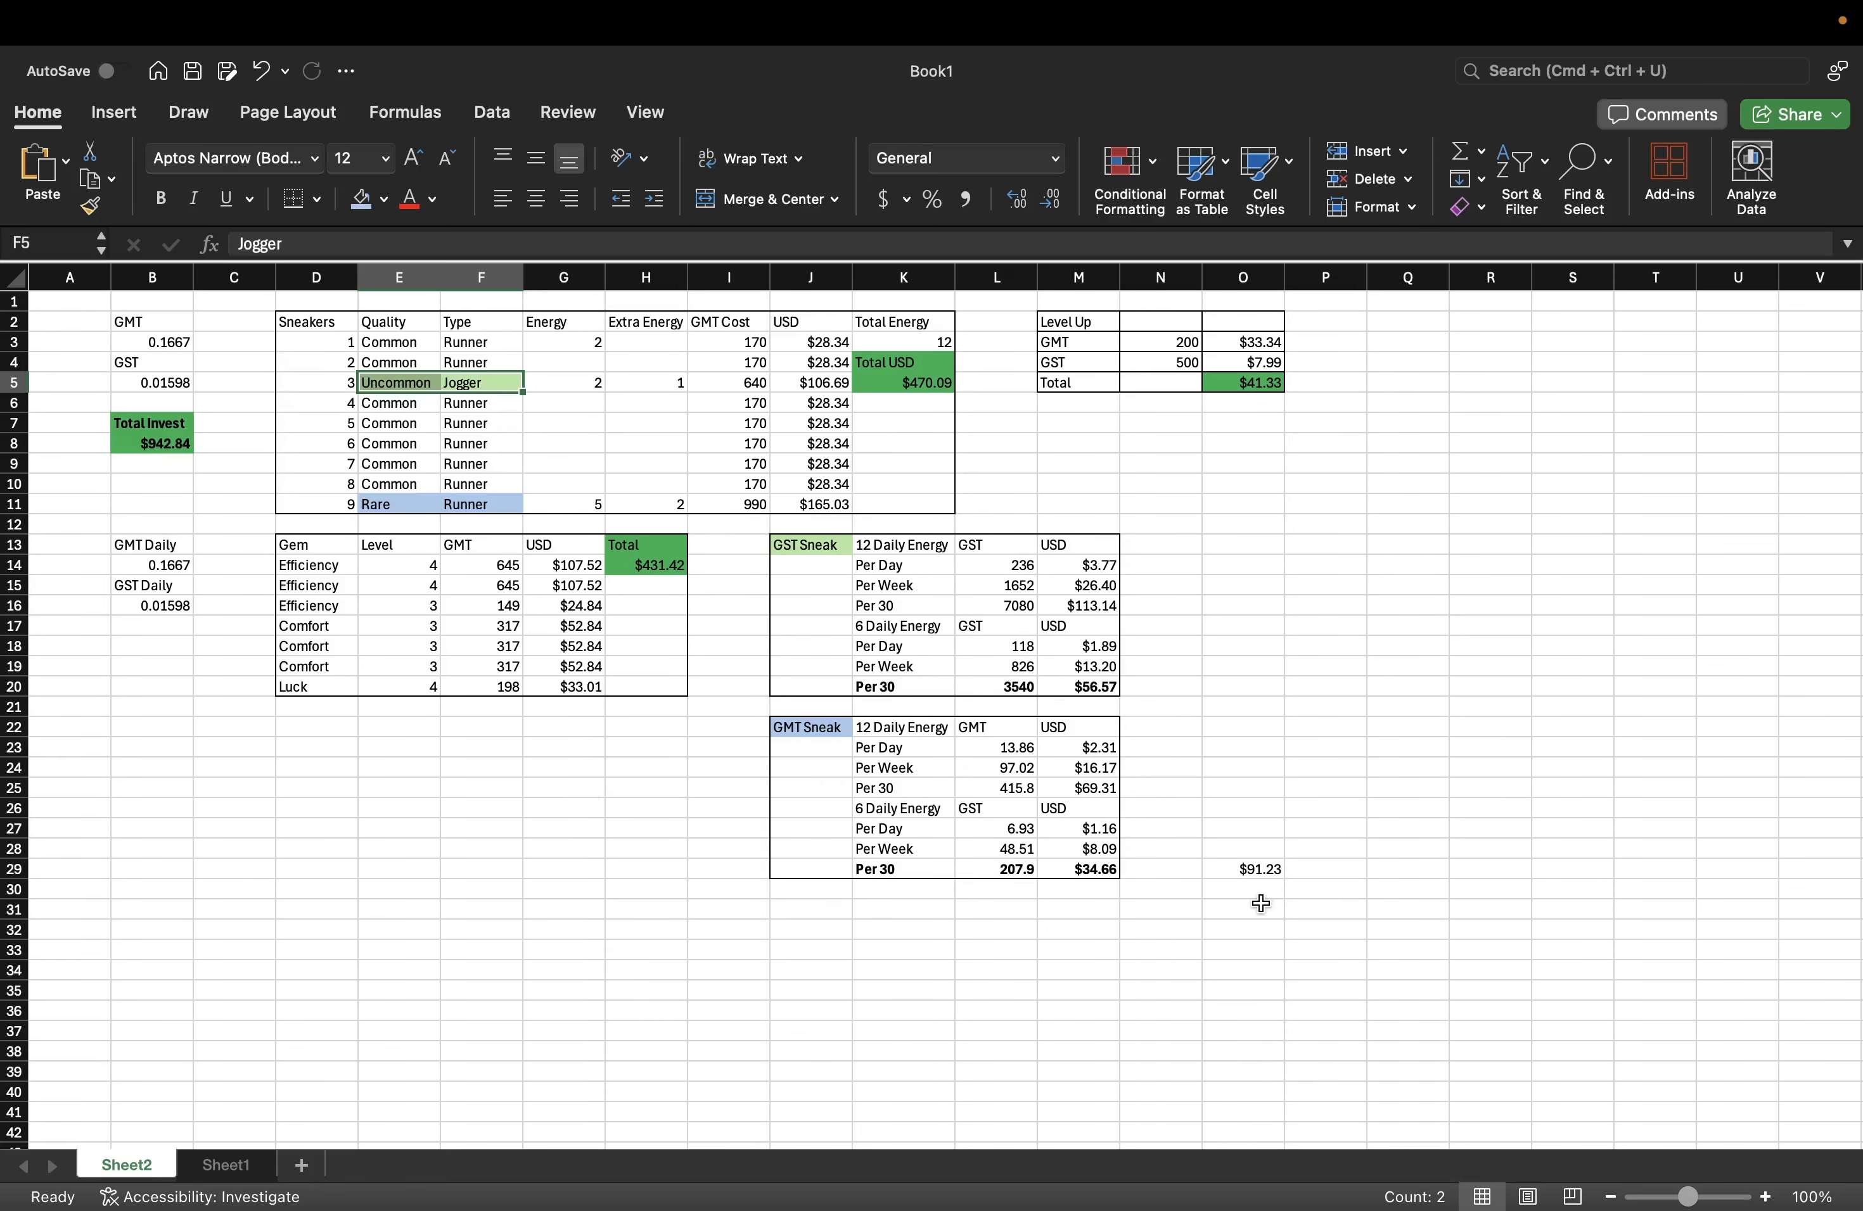
{"action": "left_click_drag", "start_coordinate": [1243, 889], "coordinate": [266, 341]}
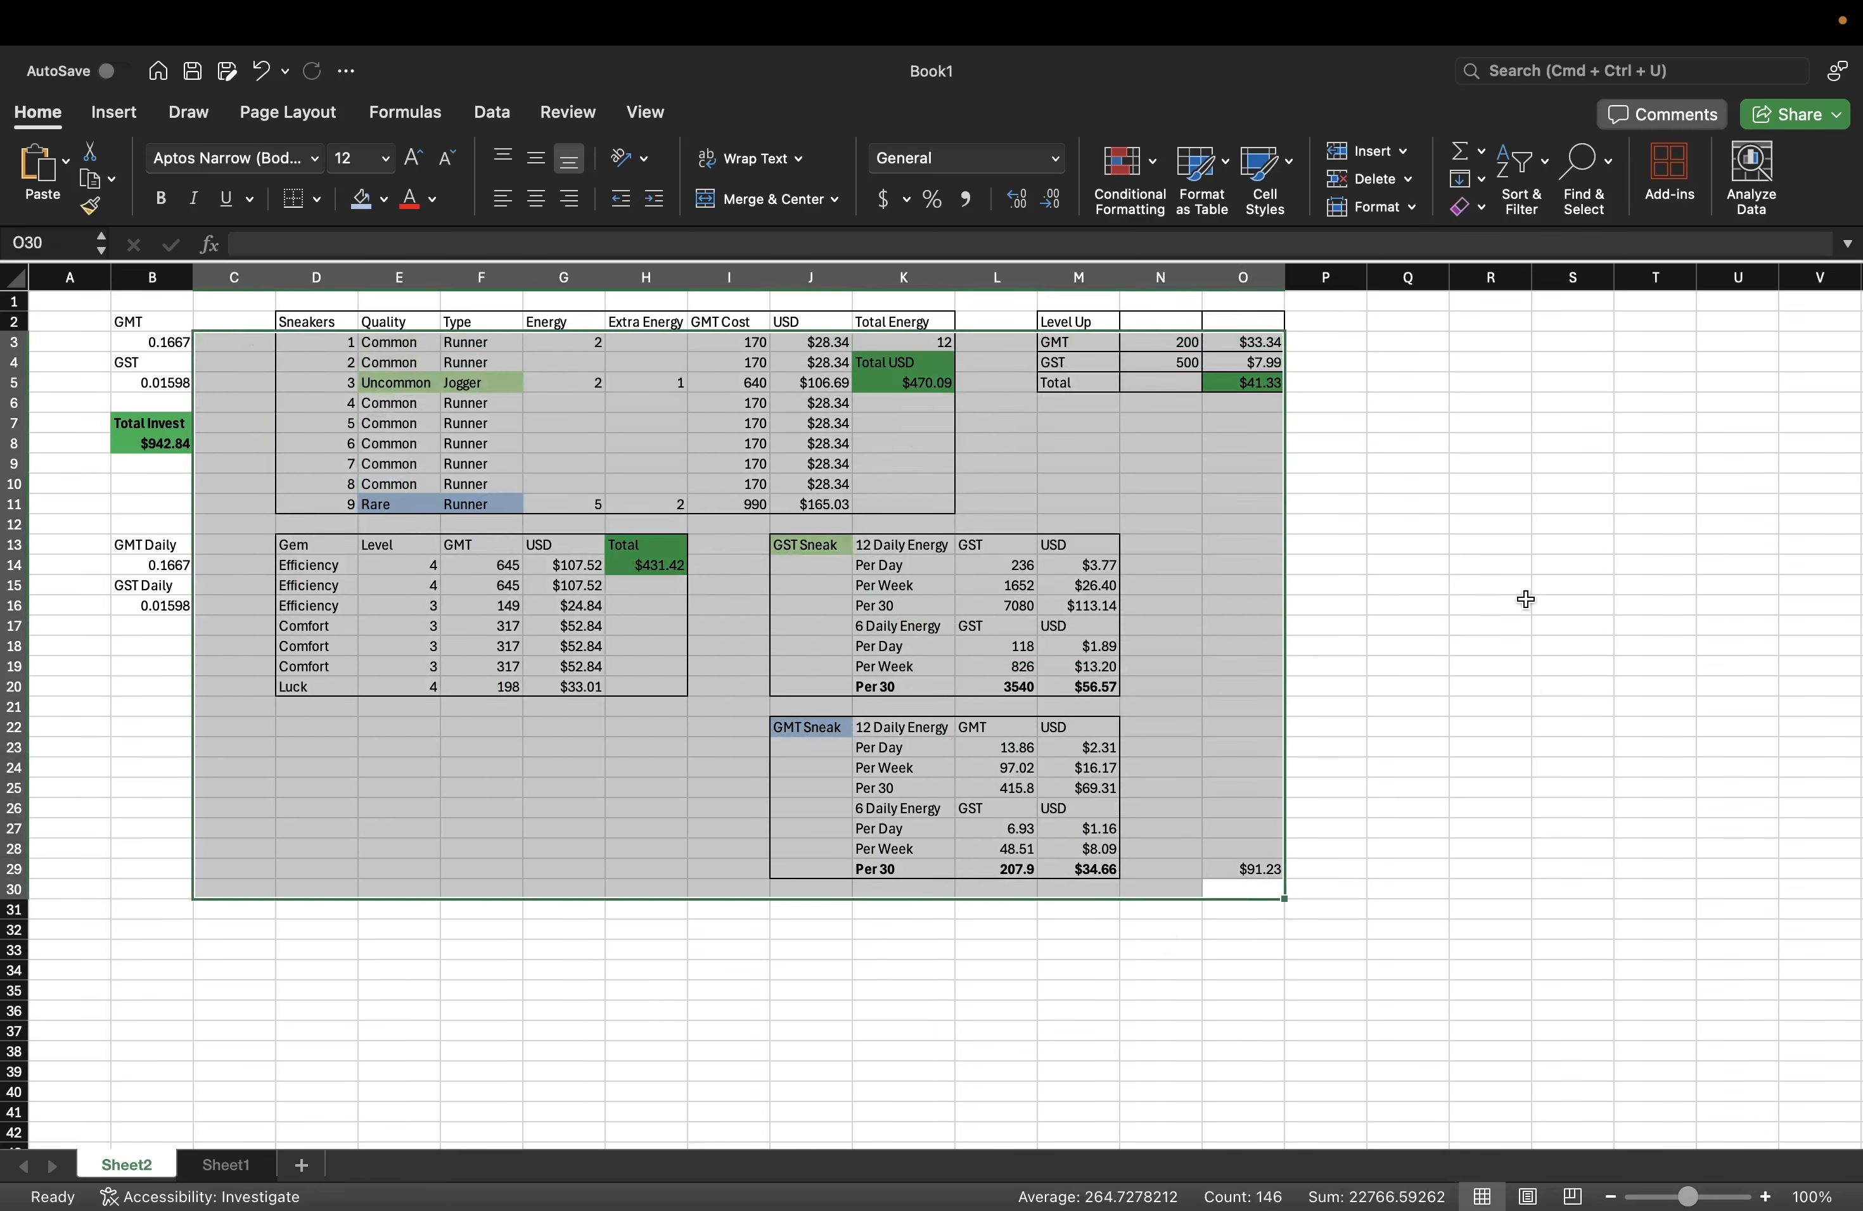
{"action": "left_click", "coordinate": [1438, 618]}
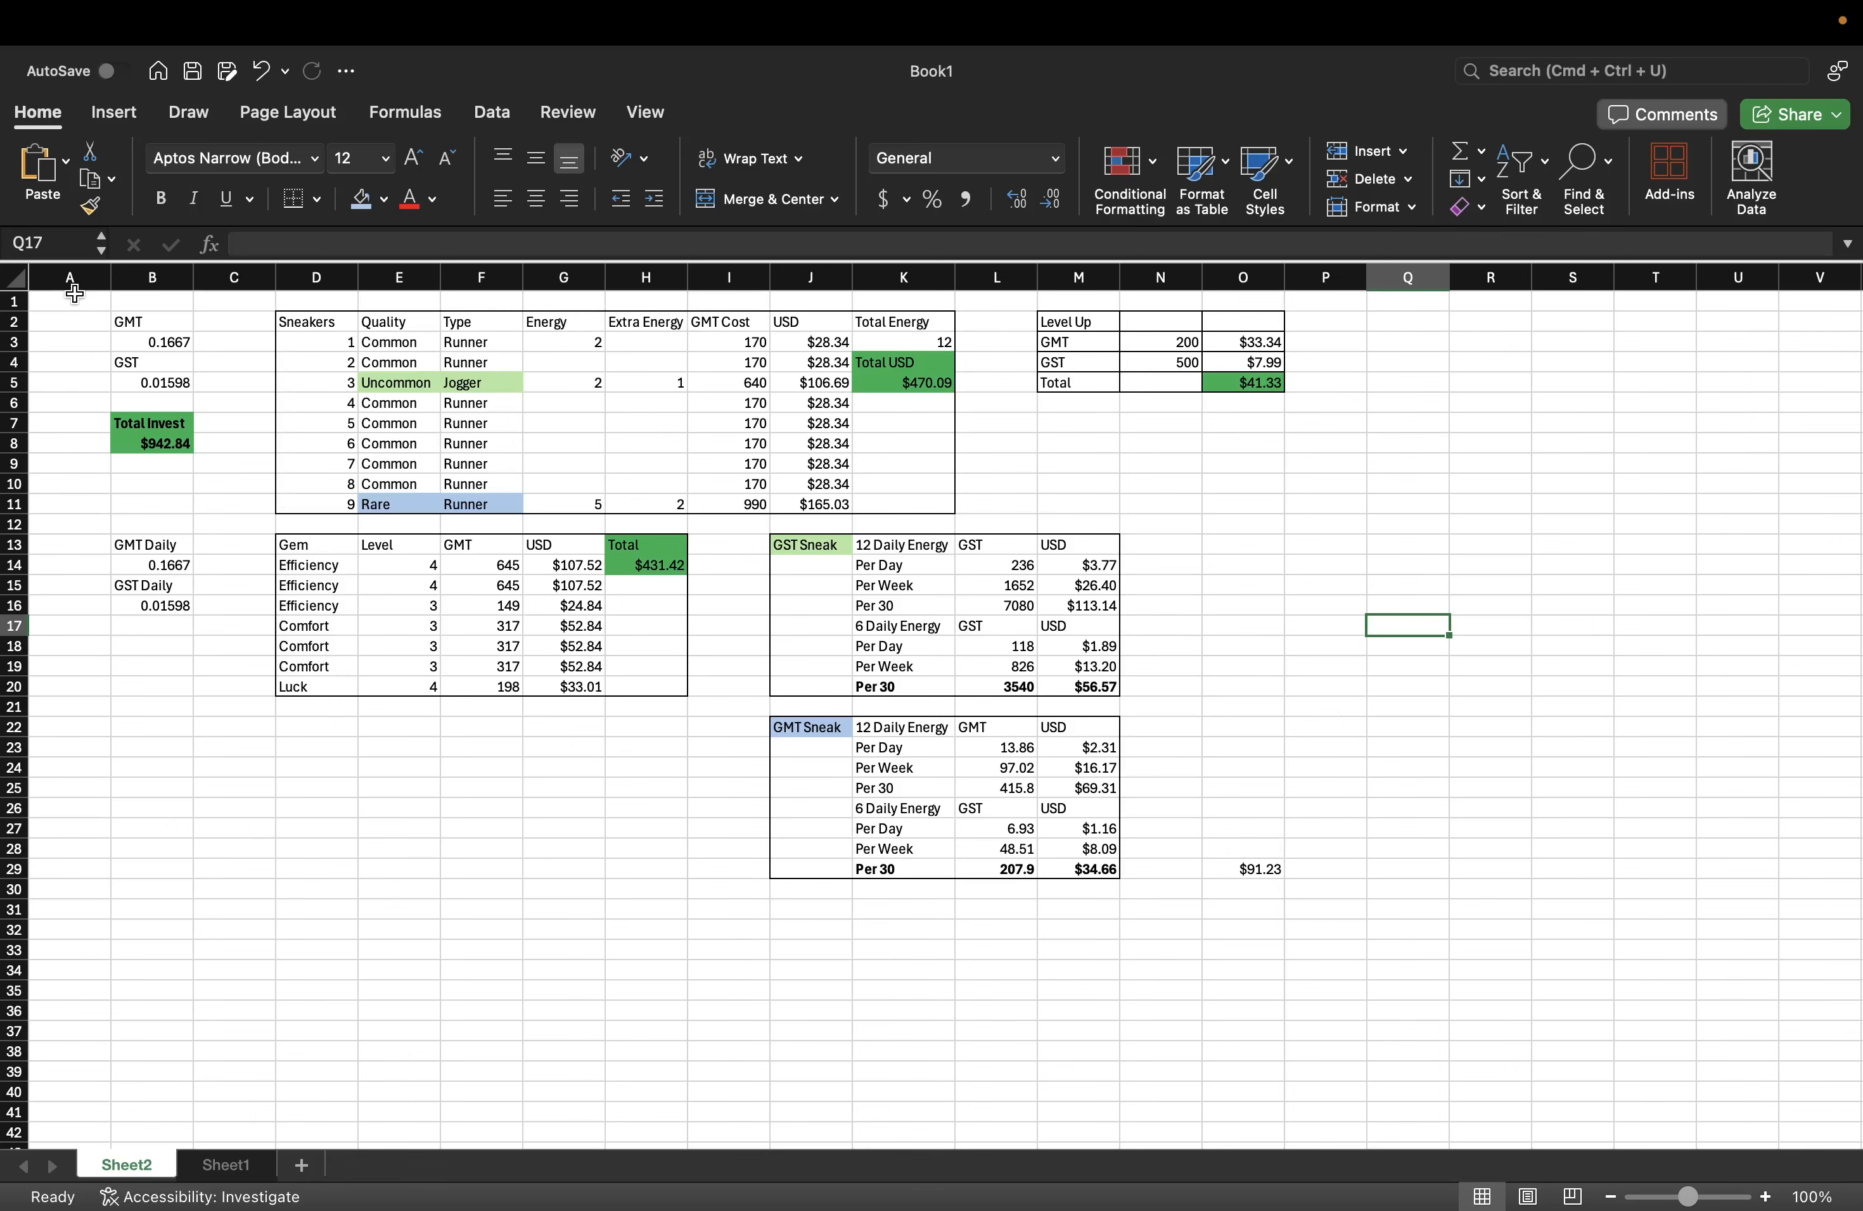
{"action": "left_click_drag", "start_coordinate": [74, 294], "coordinate": [747, 712]}
{"action": "left_click", "coordinate": [1345, 901]}
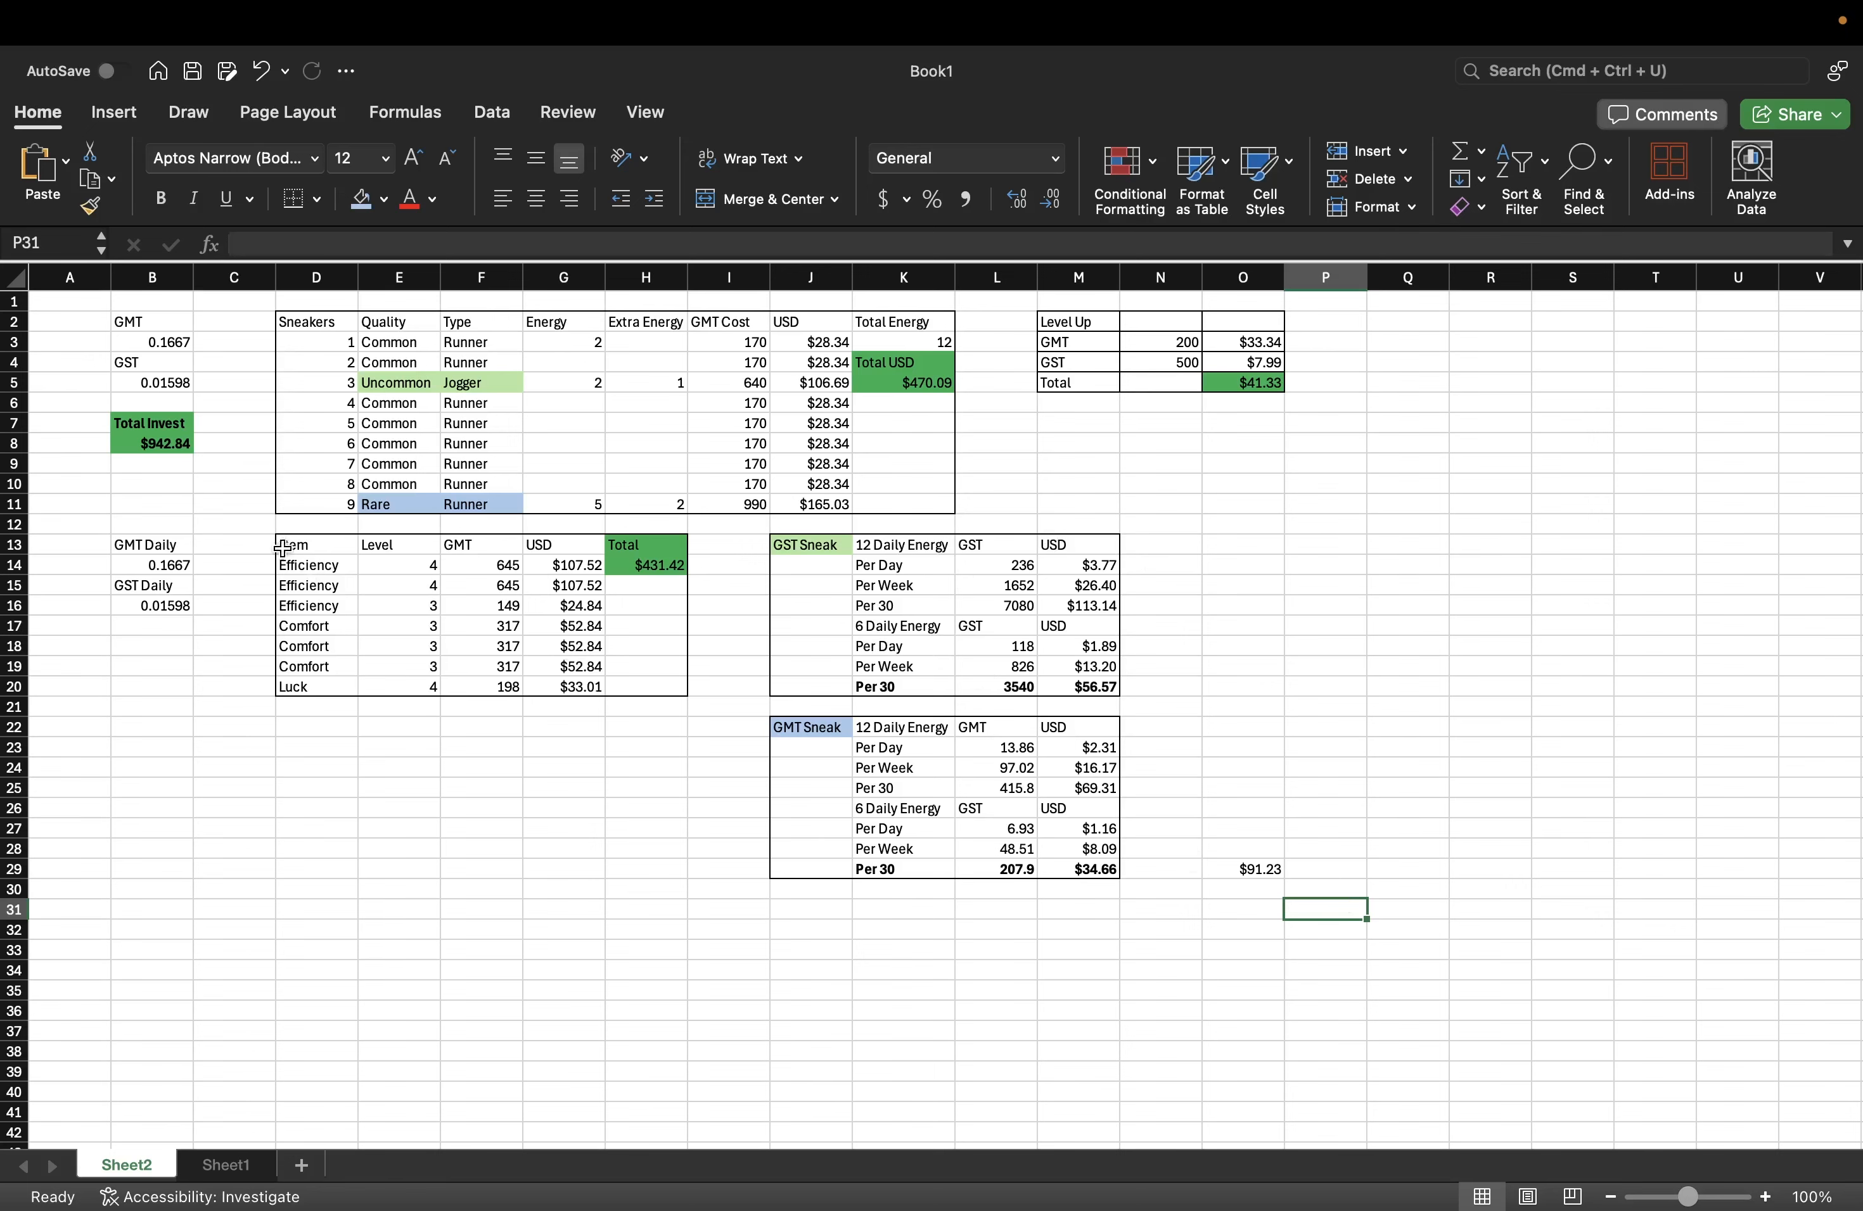
{"action": "left_click_drag", "start_coordinate": [56, 316], "coordinate": [1296, 897]}
{"action": "left_click", "coordinate": [1243, 565]}
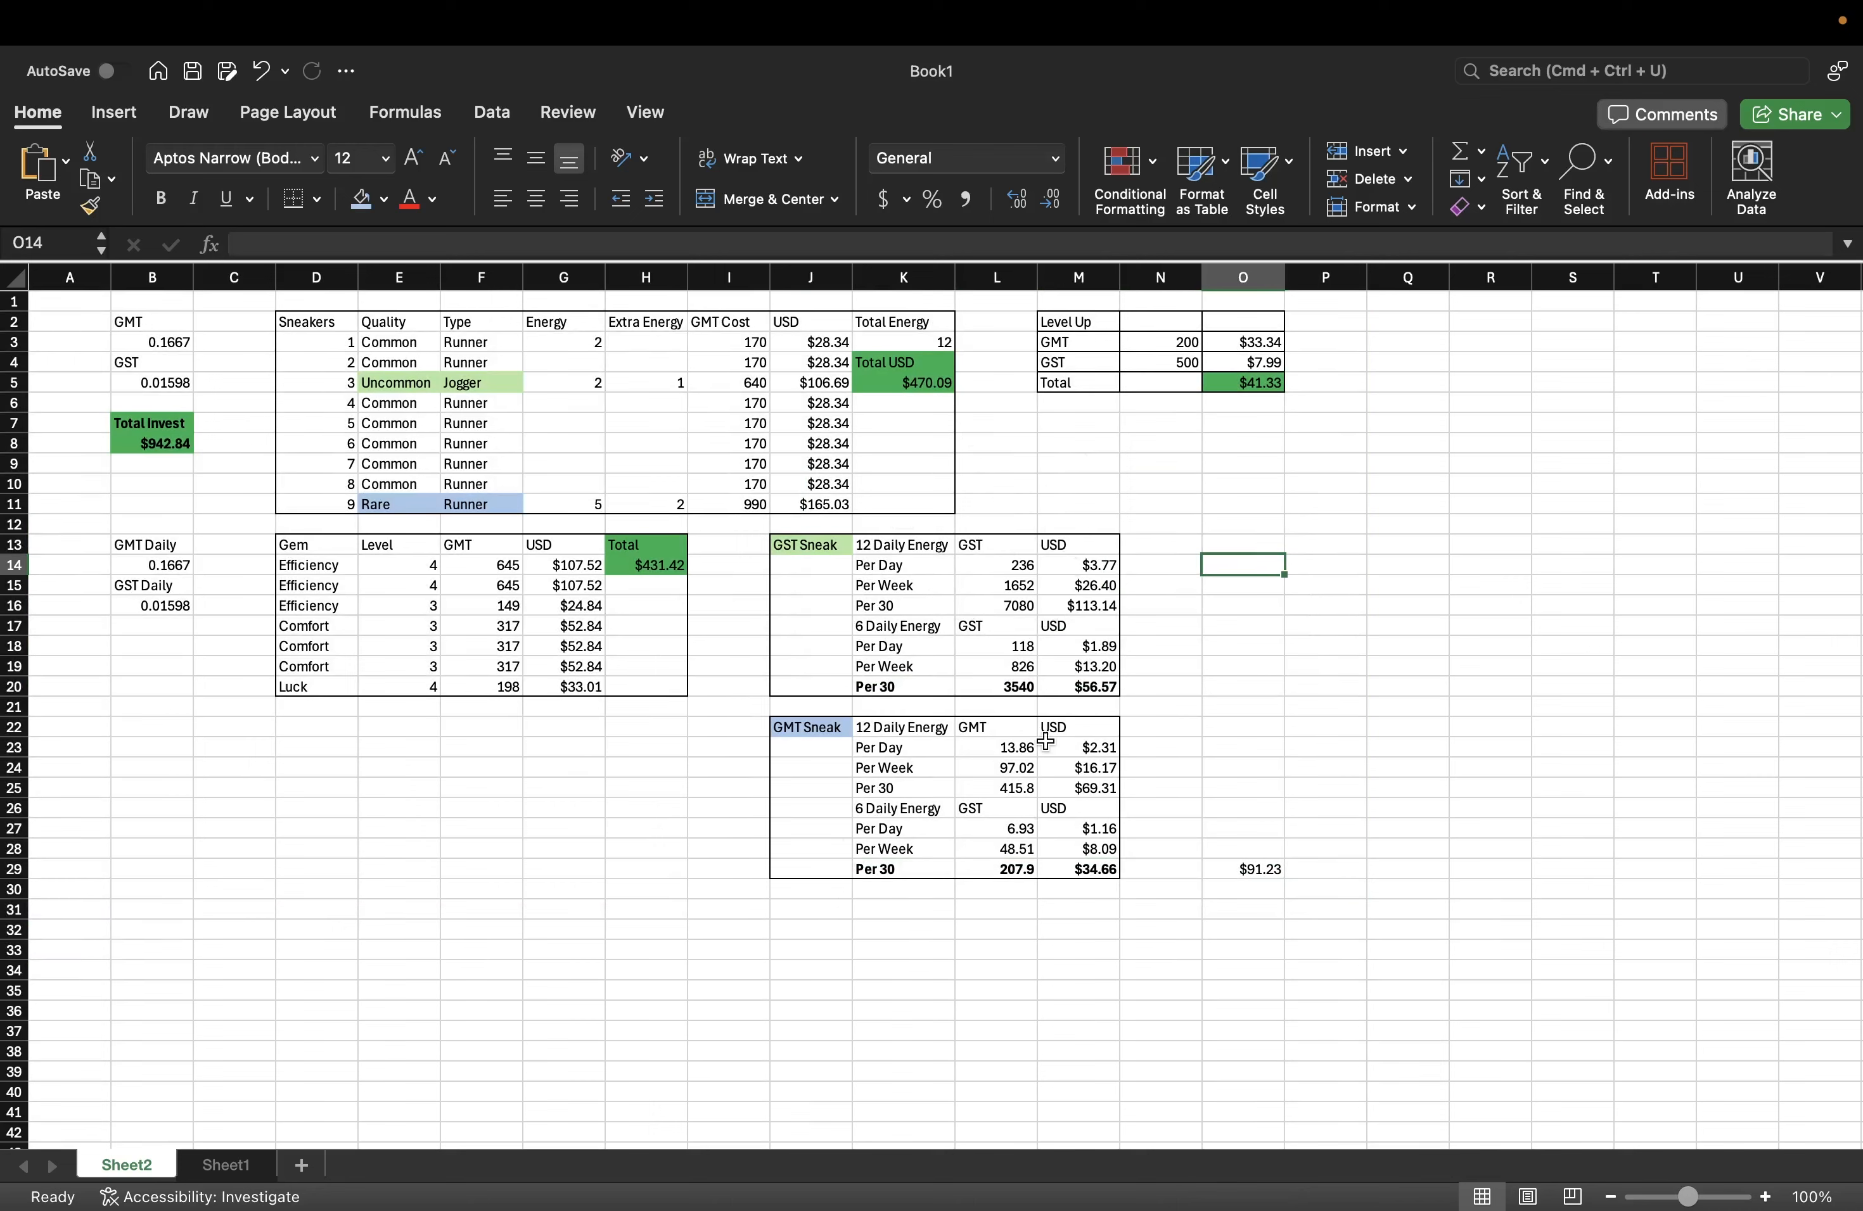
- Review the GMT Sneak 12-energy Per Day earnings, the Total Invest amount and the GMT and GST prices
{"action": "left_click", "coordinate": [1026, 752]}
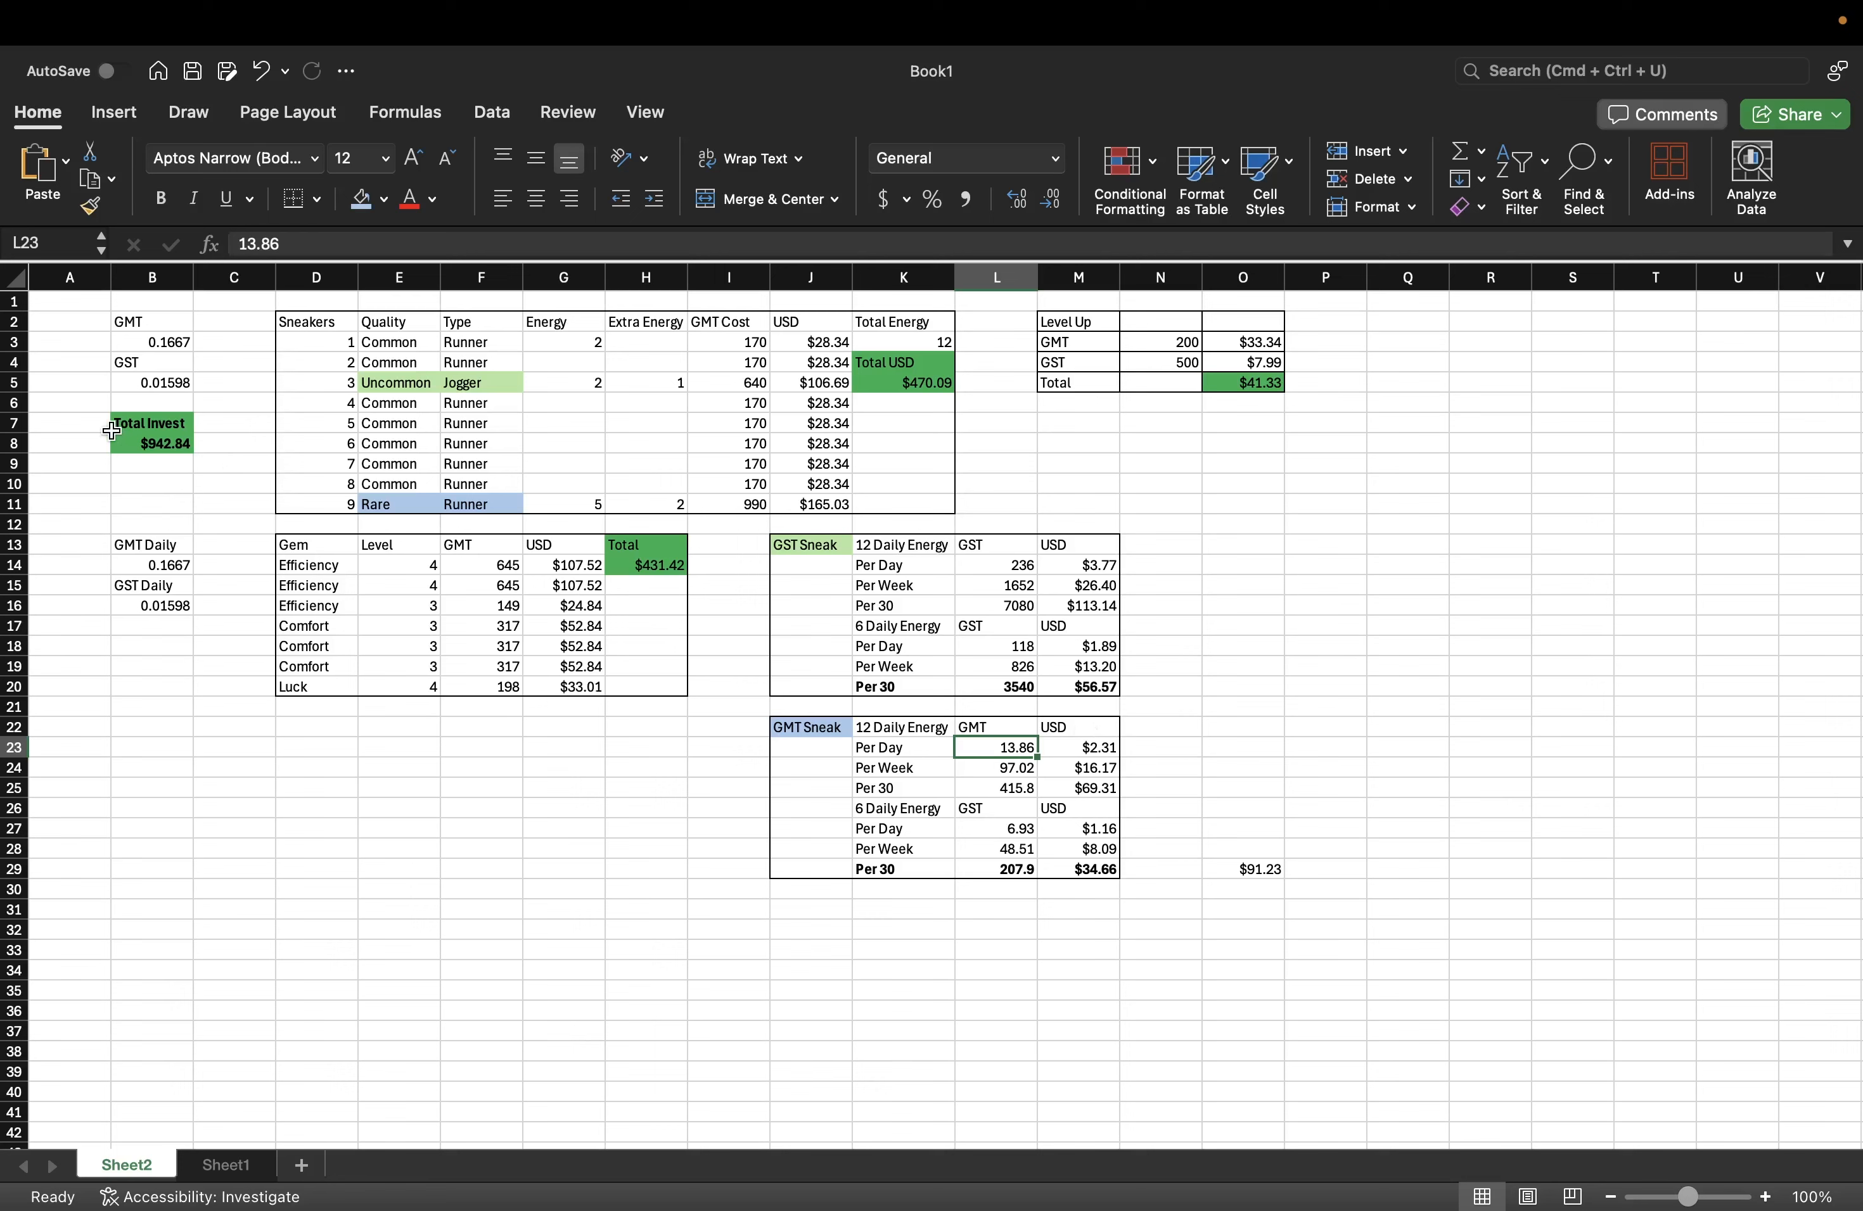
{"action": "left_click_drag", "start_coordinate": [114, 429], "coordinate": [157, 444]}
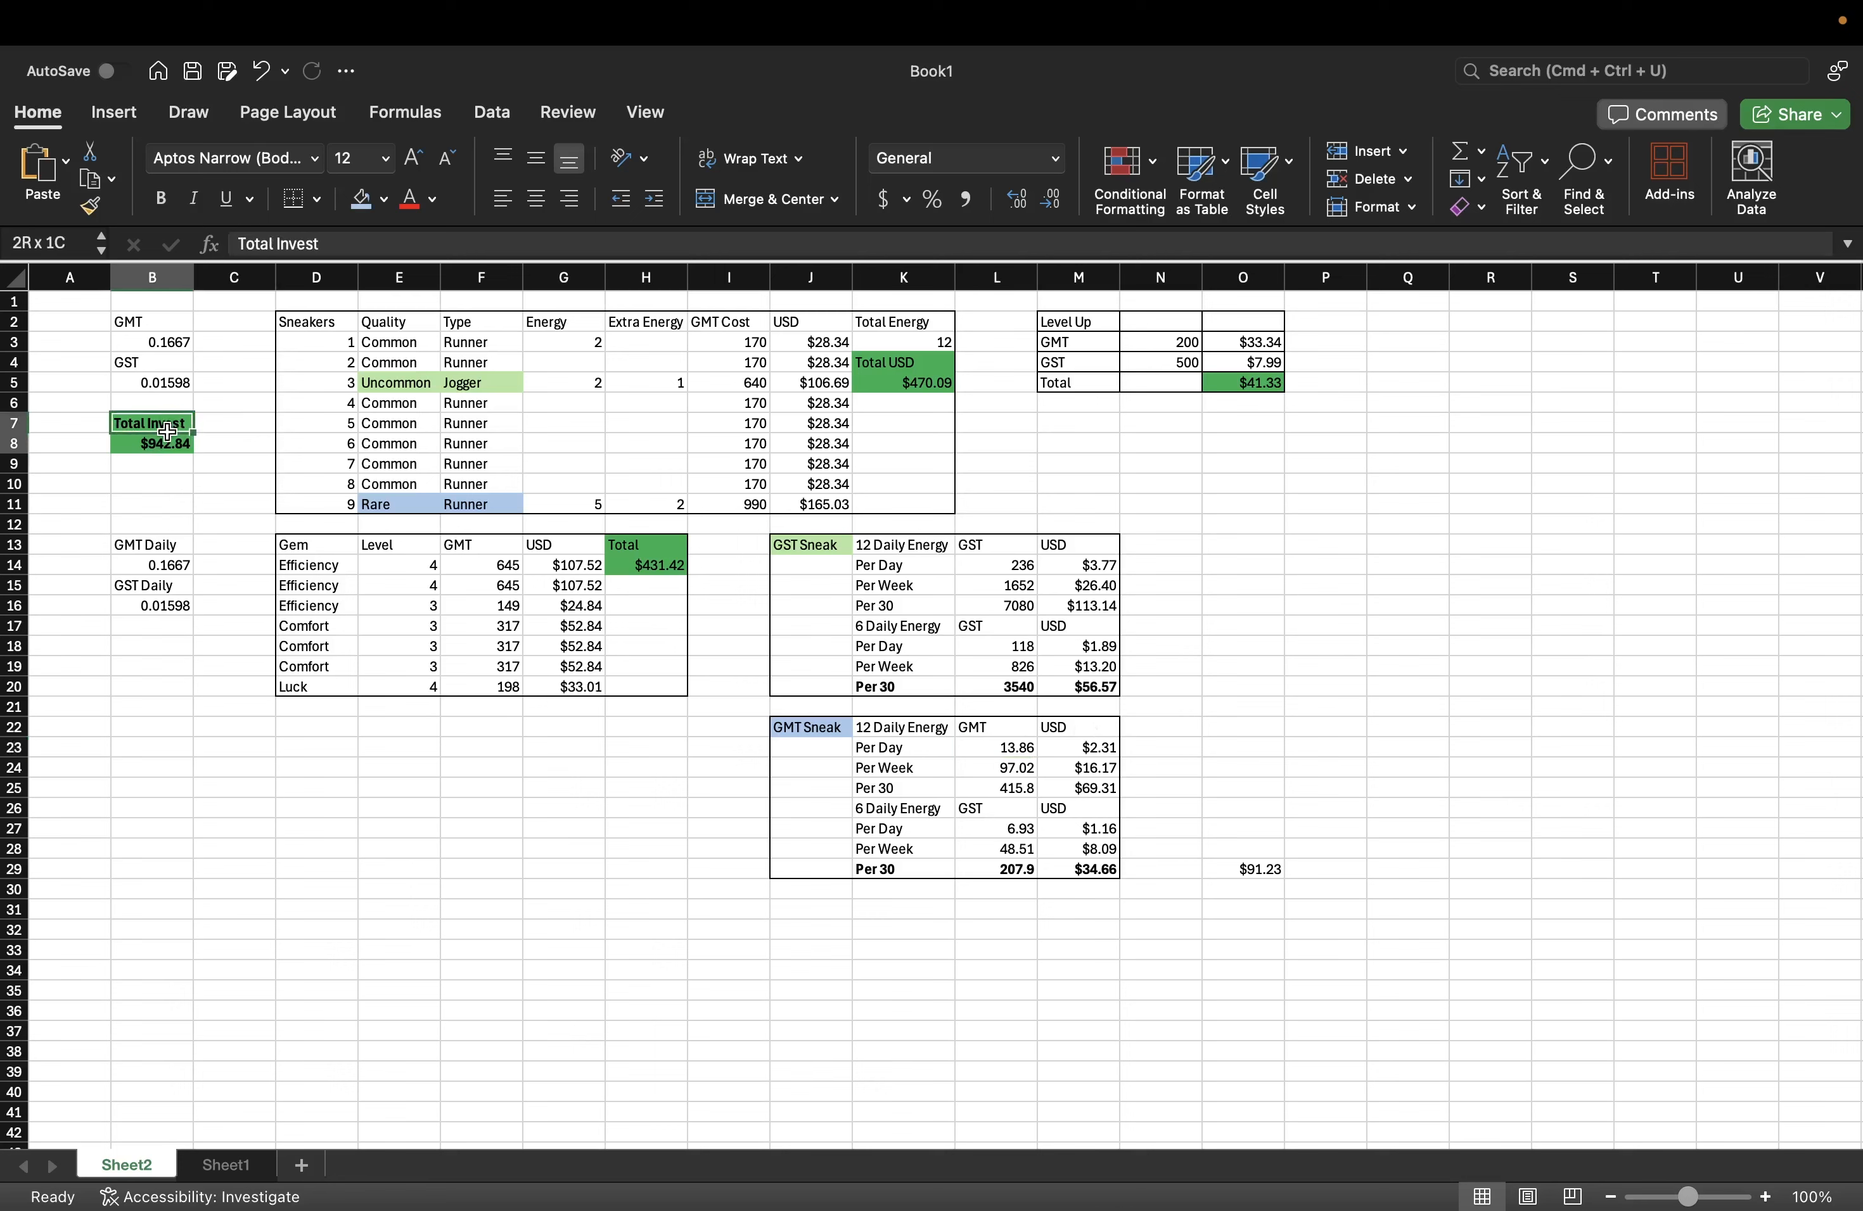
{"action": "left_click", "coordinate": [238, 393]}
{"action": "left_click_drag", "start_coordinate": [40, 302], "coordinate": [149, 361]}
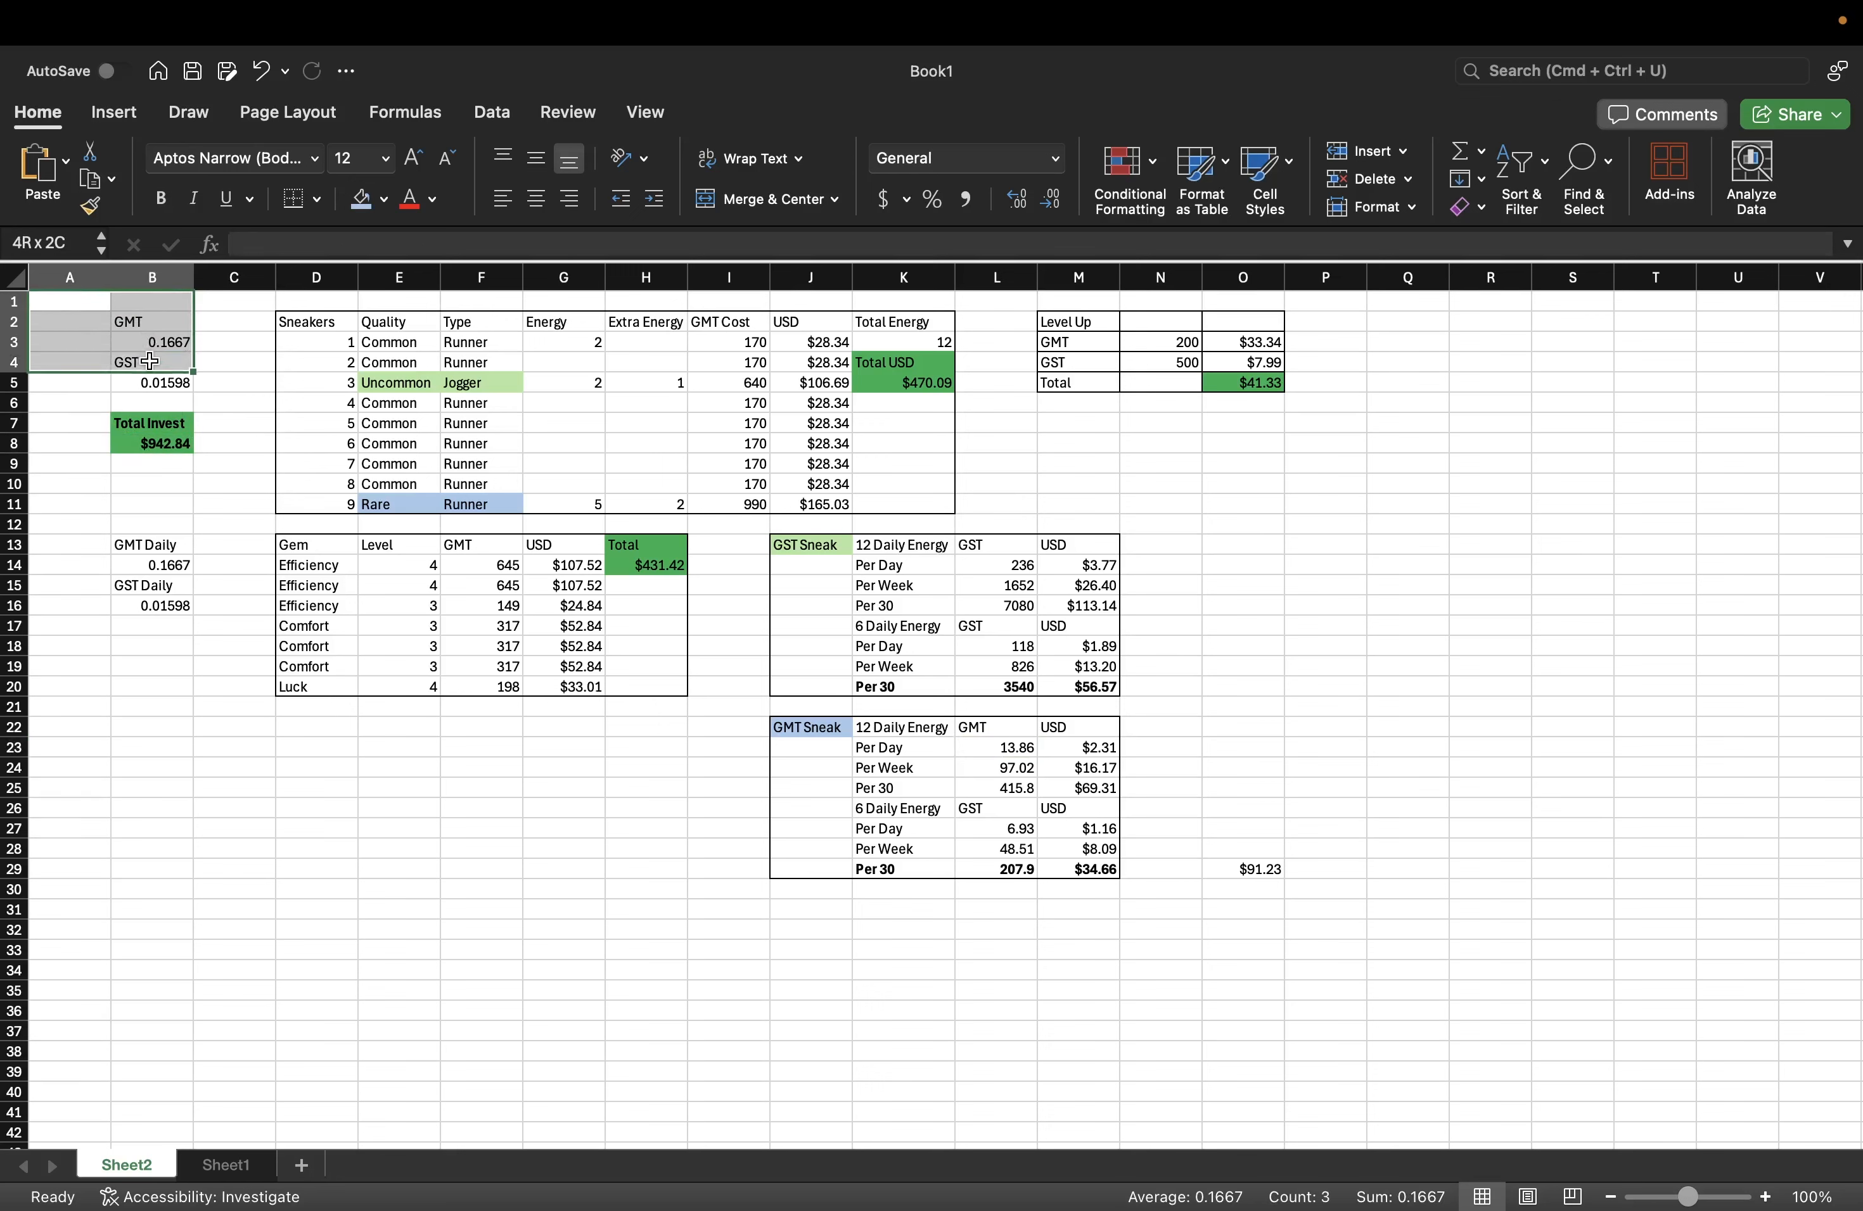
{"action": "left_click", "coordinate": [204, 391]}
{"action": "left_click", "coordinate": [195, 477]}
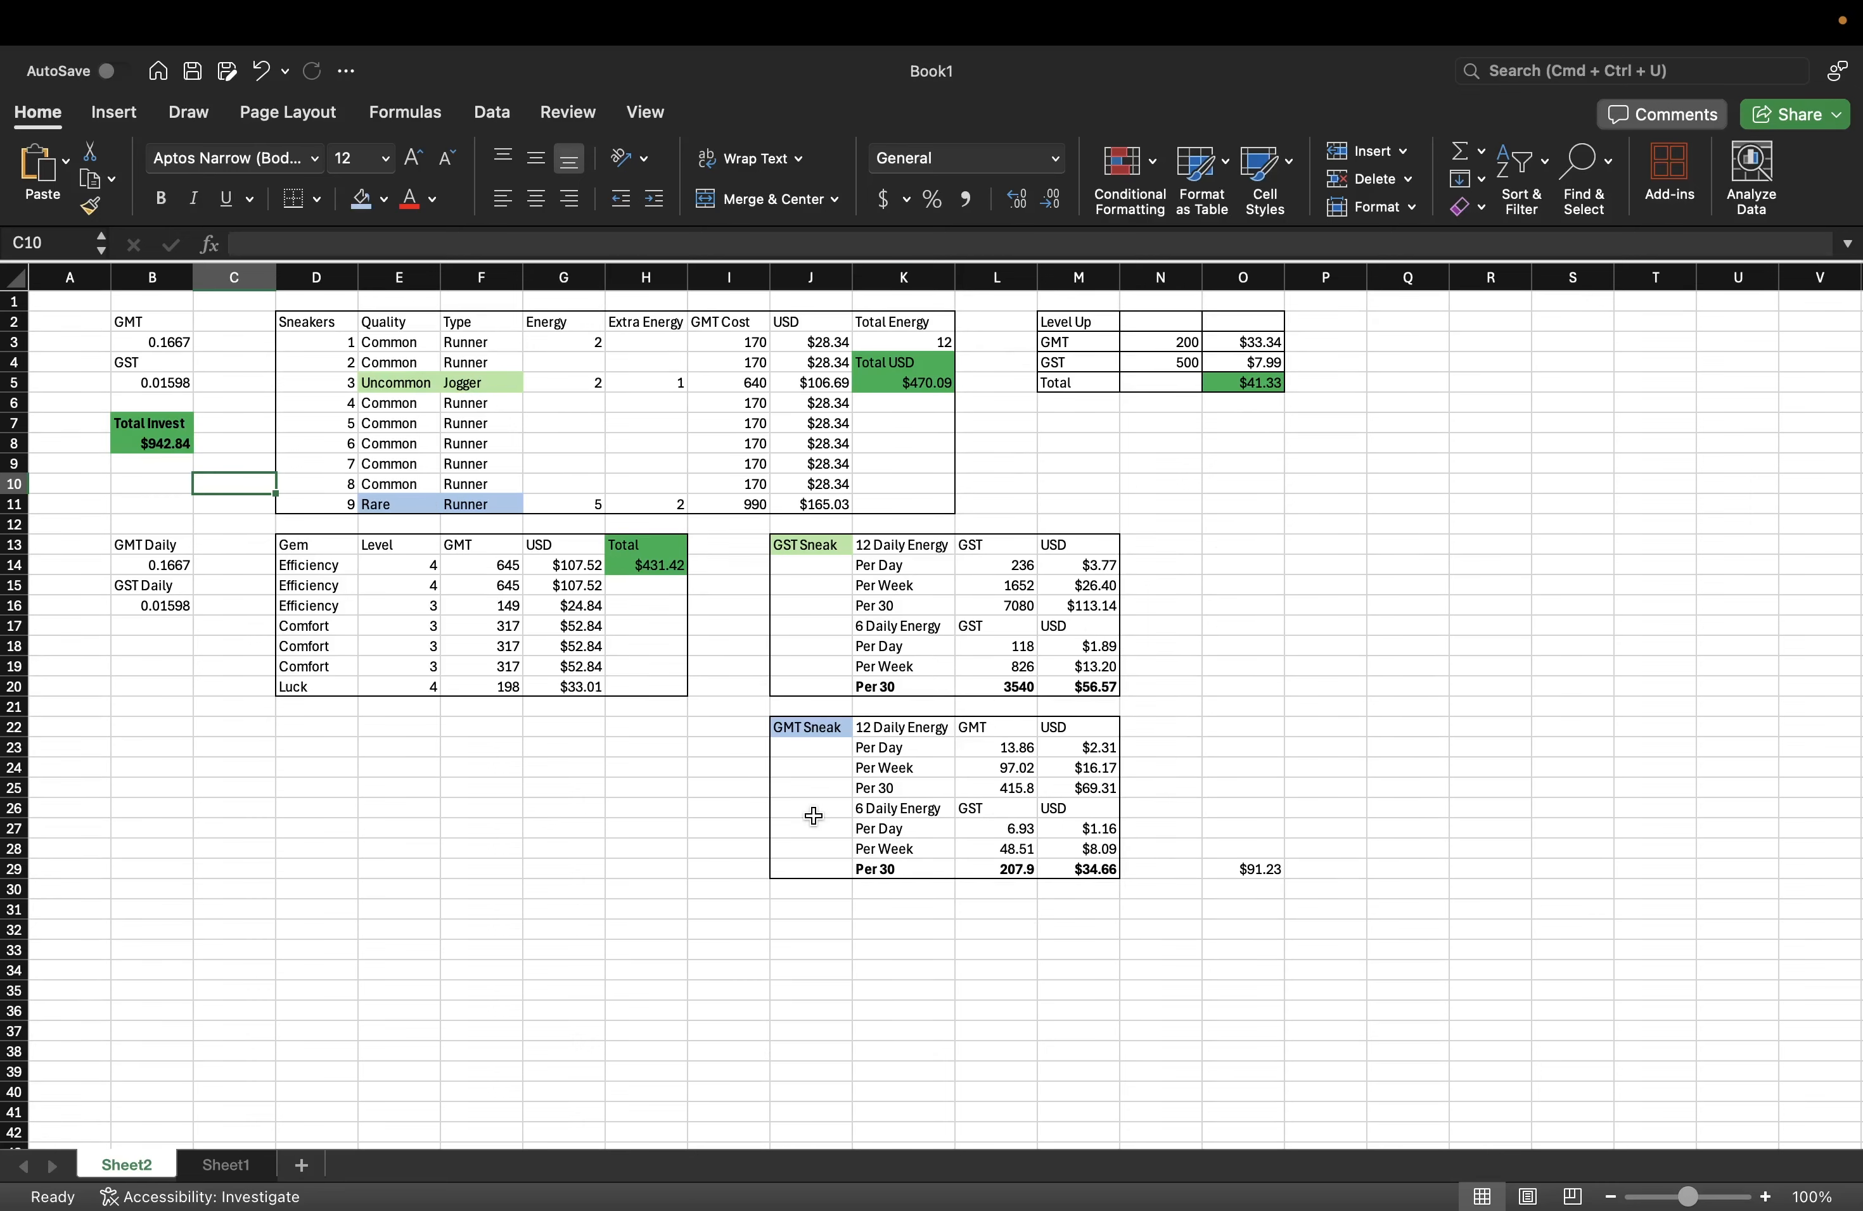
- Switch to Chrome and view the X profile that is already open there
{"action": "key", "text": "ctrl+Right"}
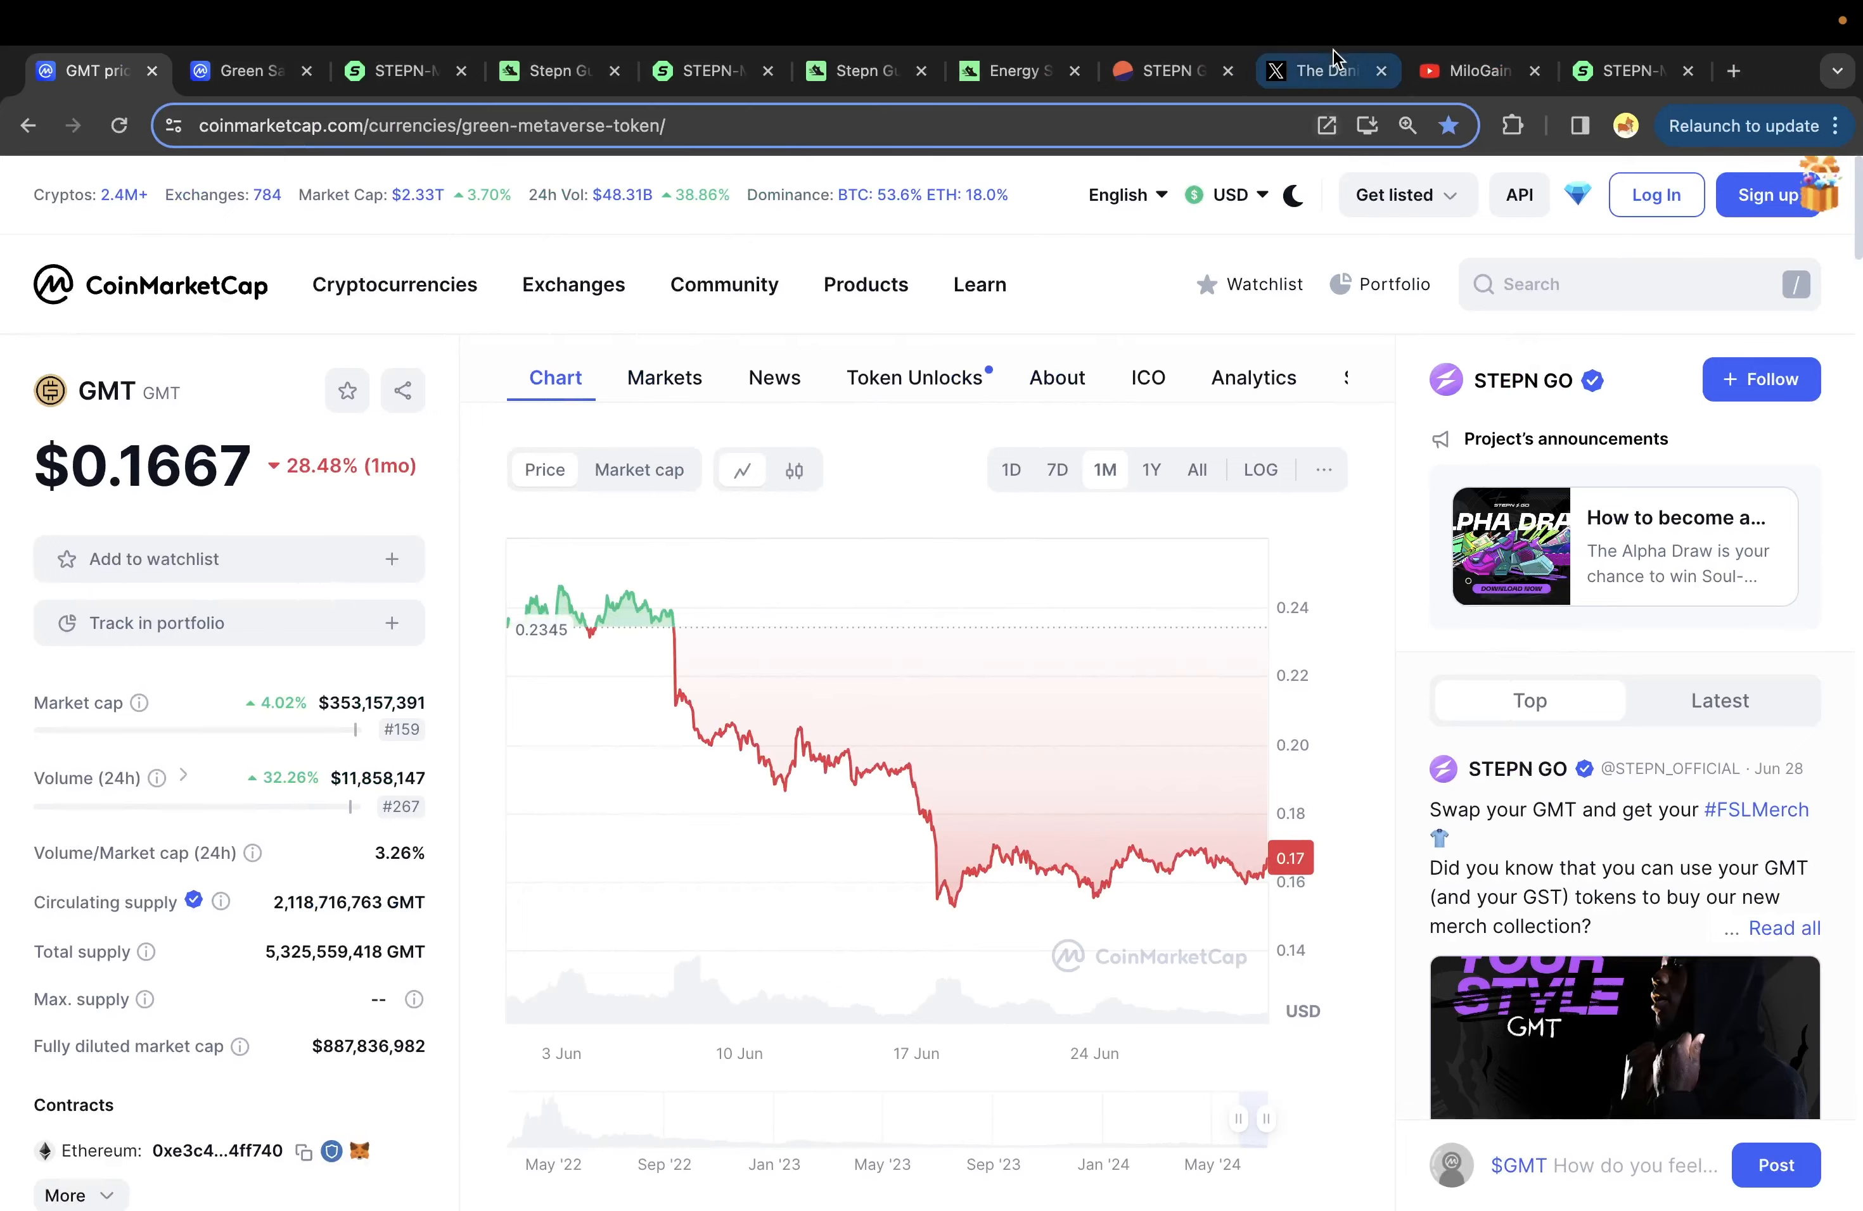
{"action": "left_click", "coordinate": [1332, 58]}
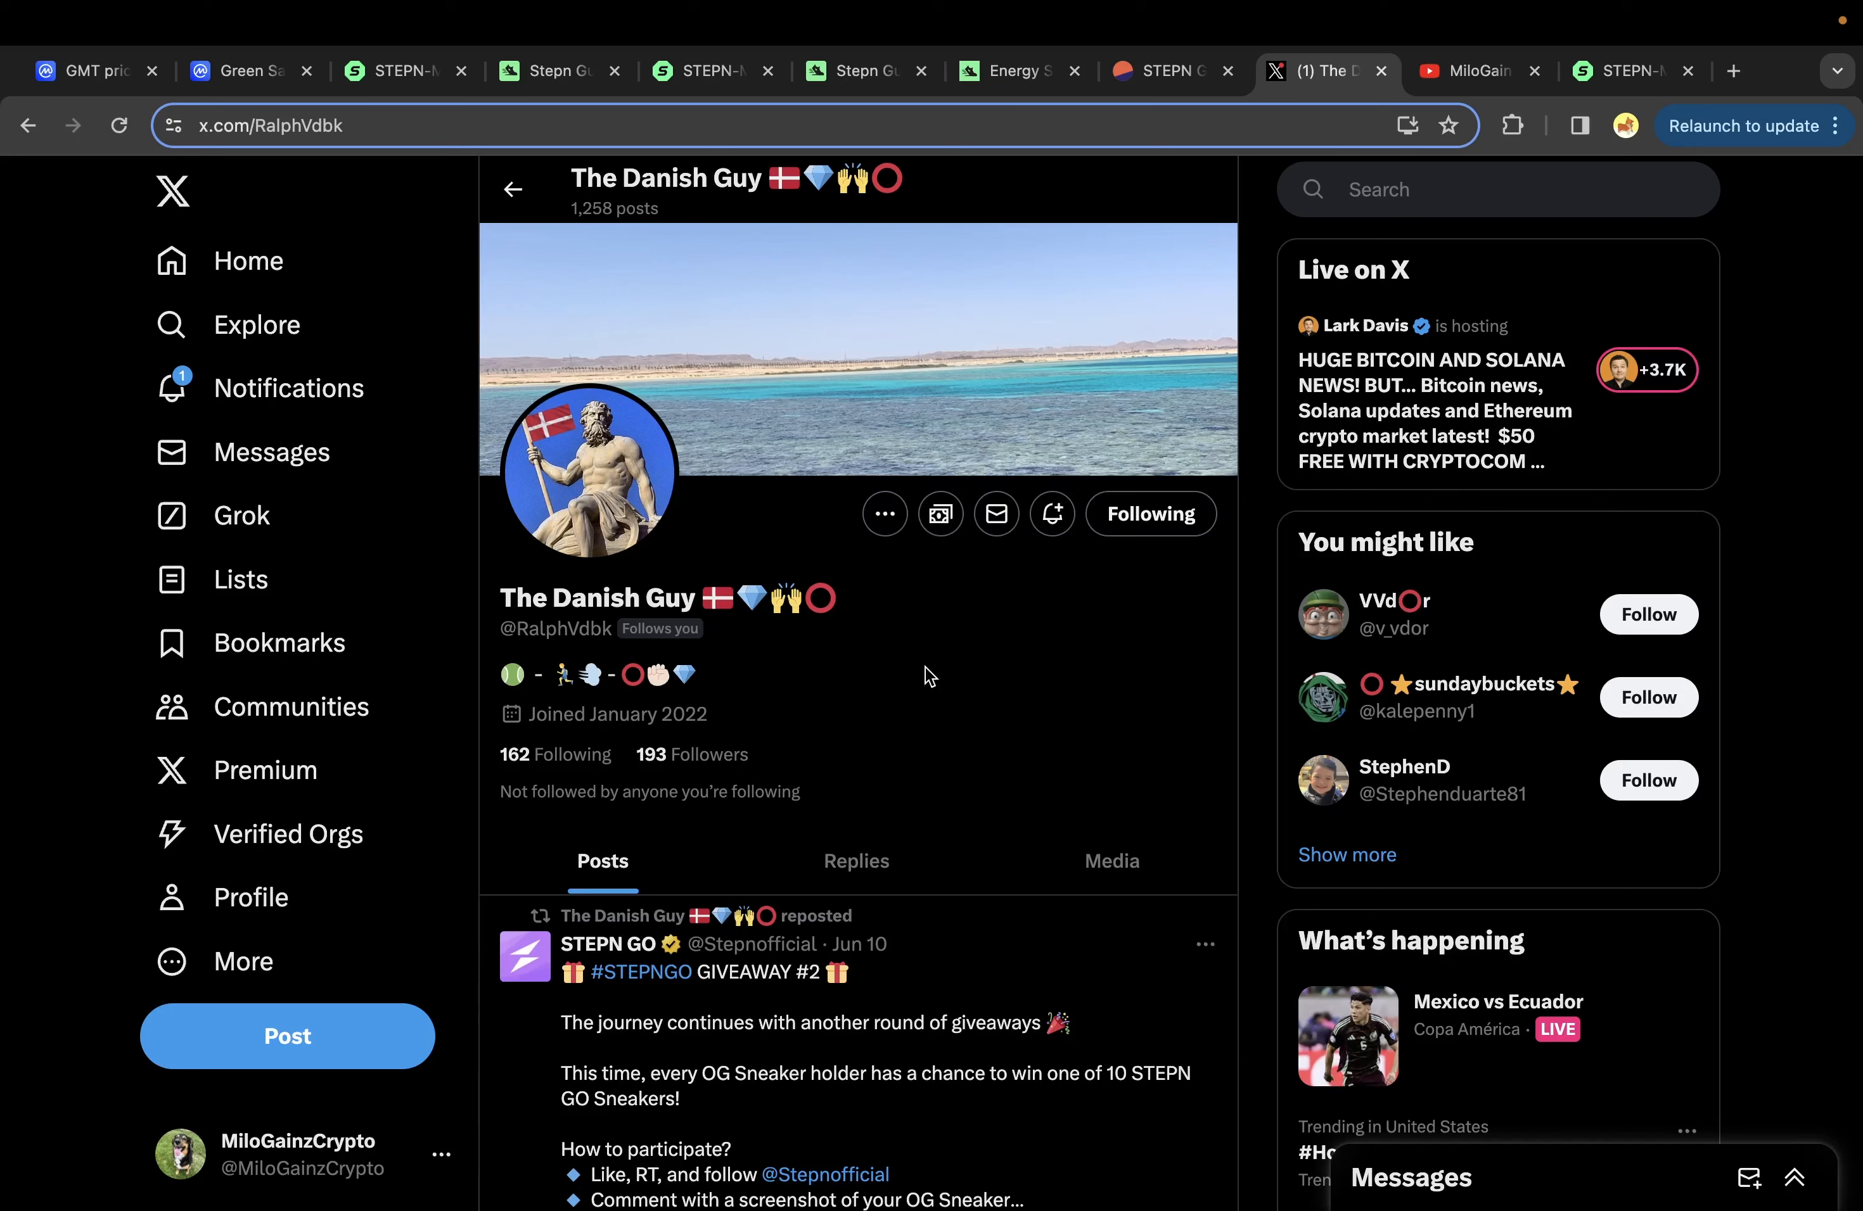
- Return to the Excel workbook and inspect the USD formulas in J3, M14 and G14 and the gem total formula in H14
{"action": "key", "text": "ctrl+Left"}
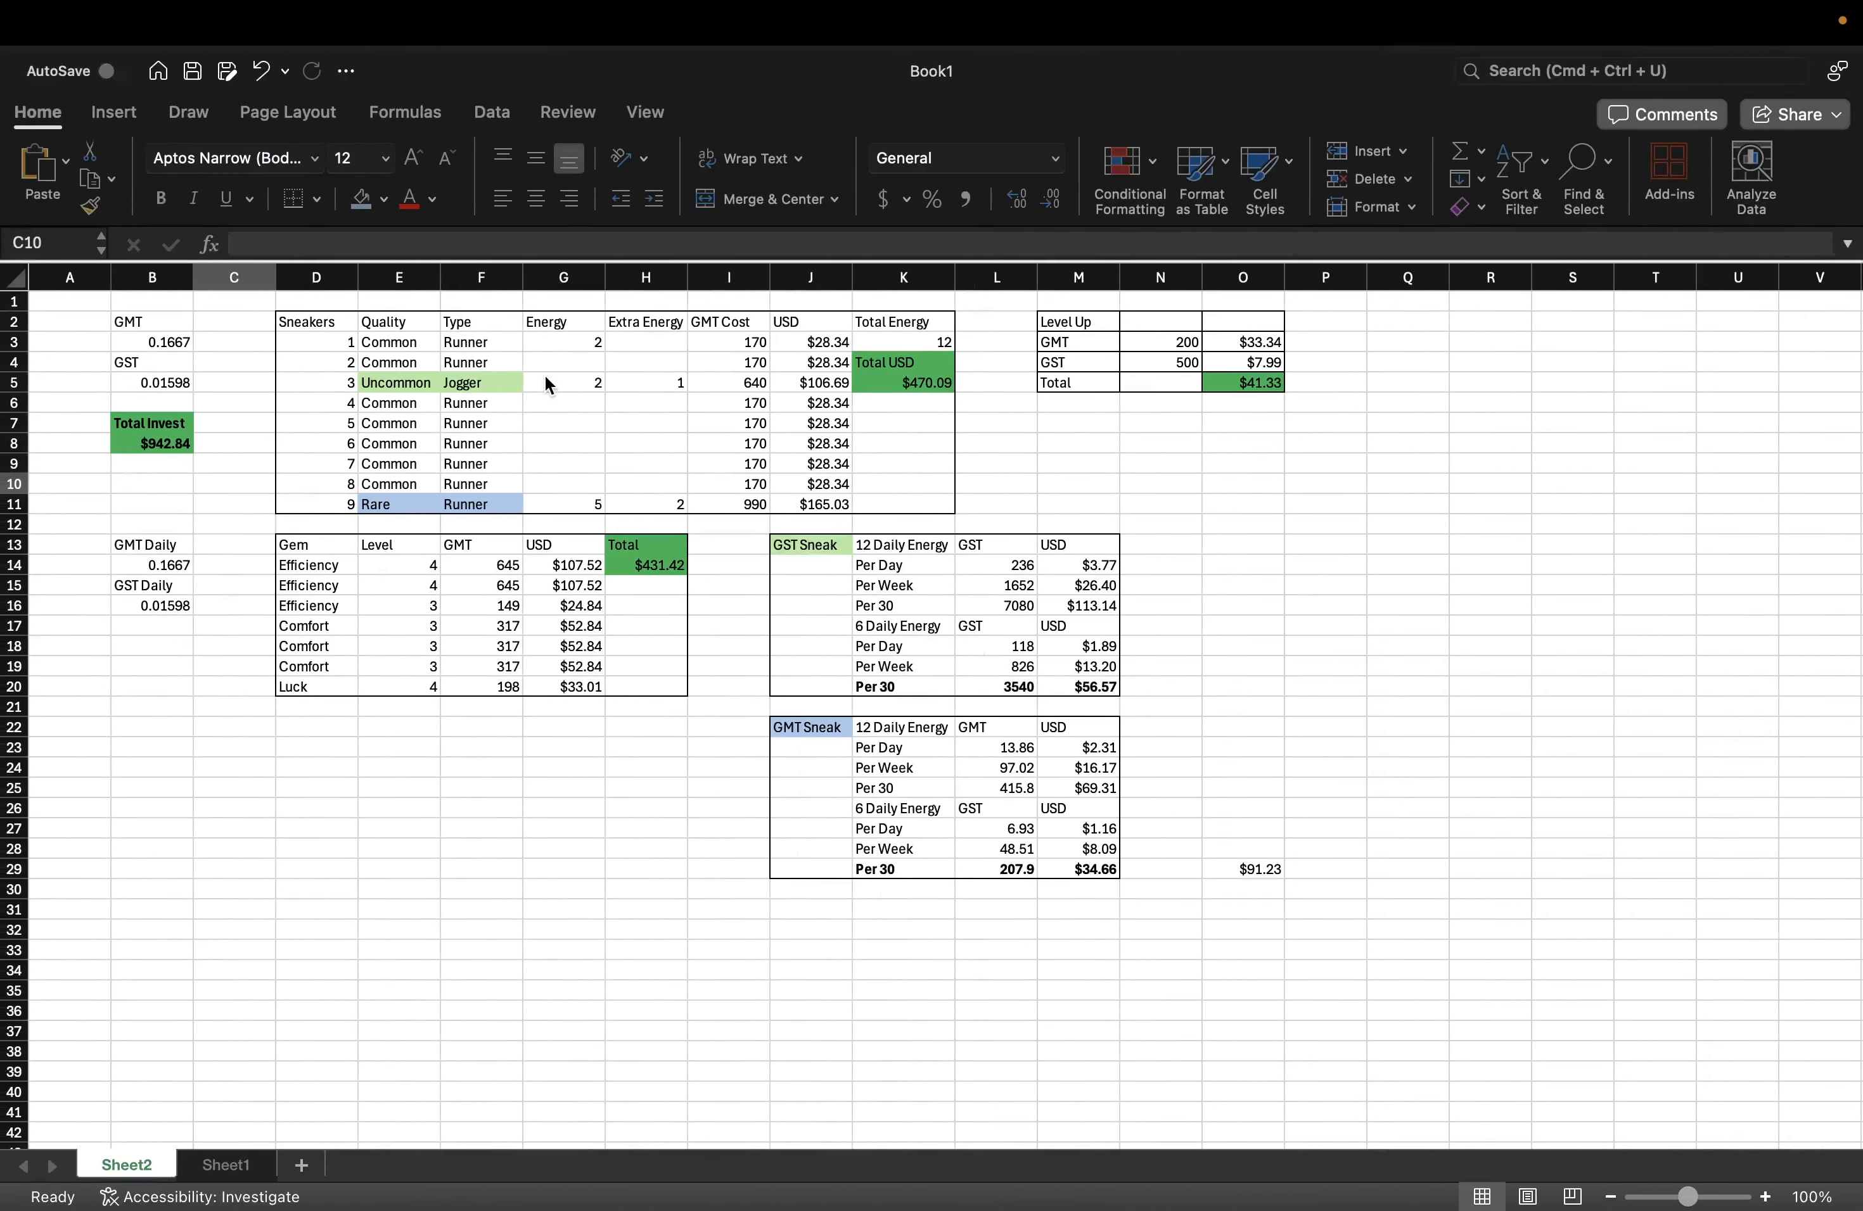
{"action": "left_click", "coordinate": [818, 342]}
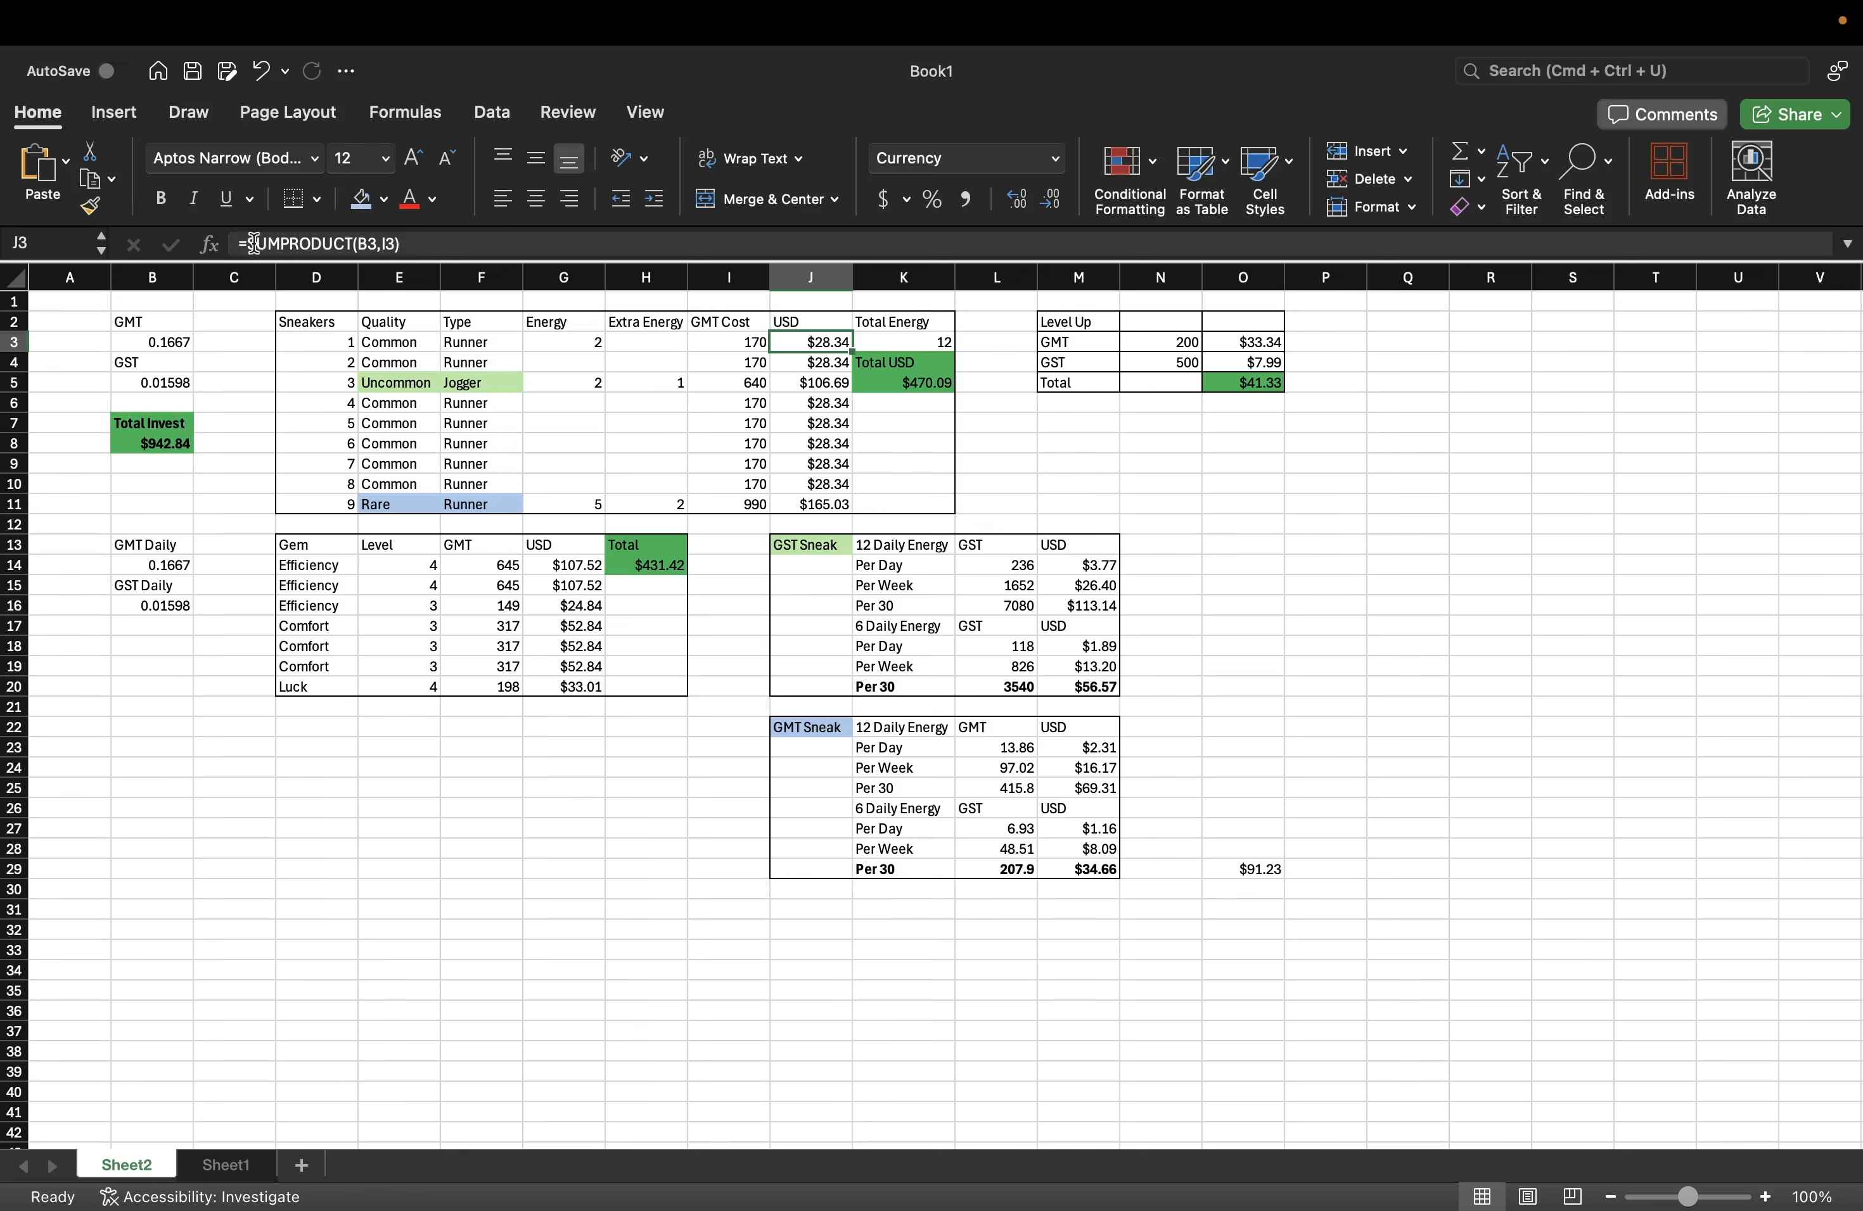
{"action": "left_click", "coordinate": [1056, 565]}
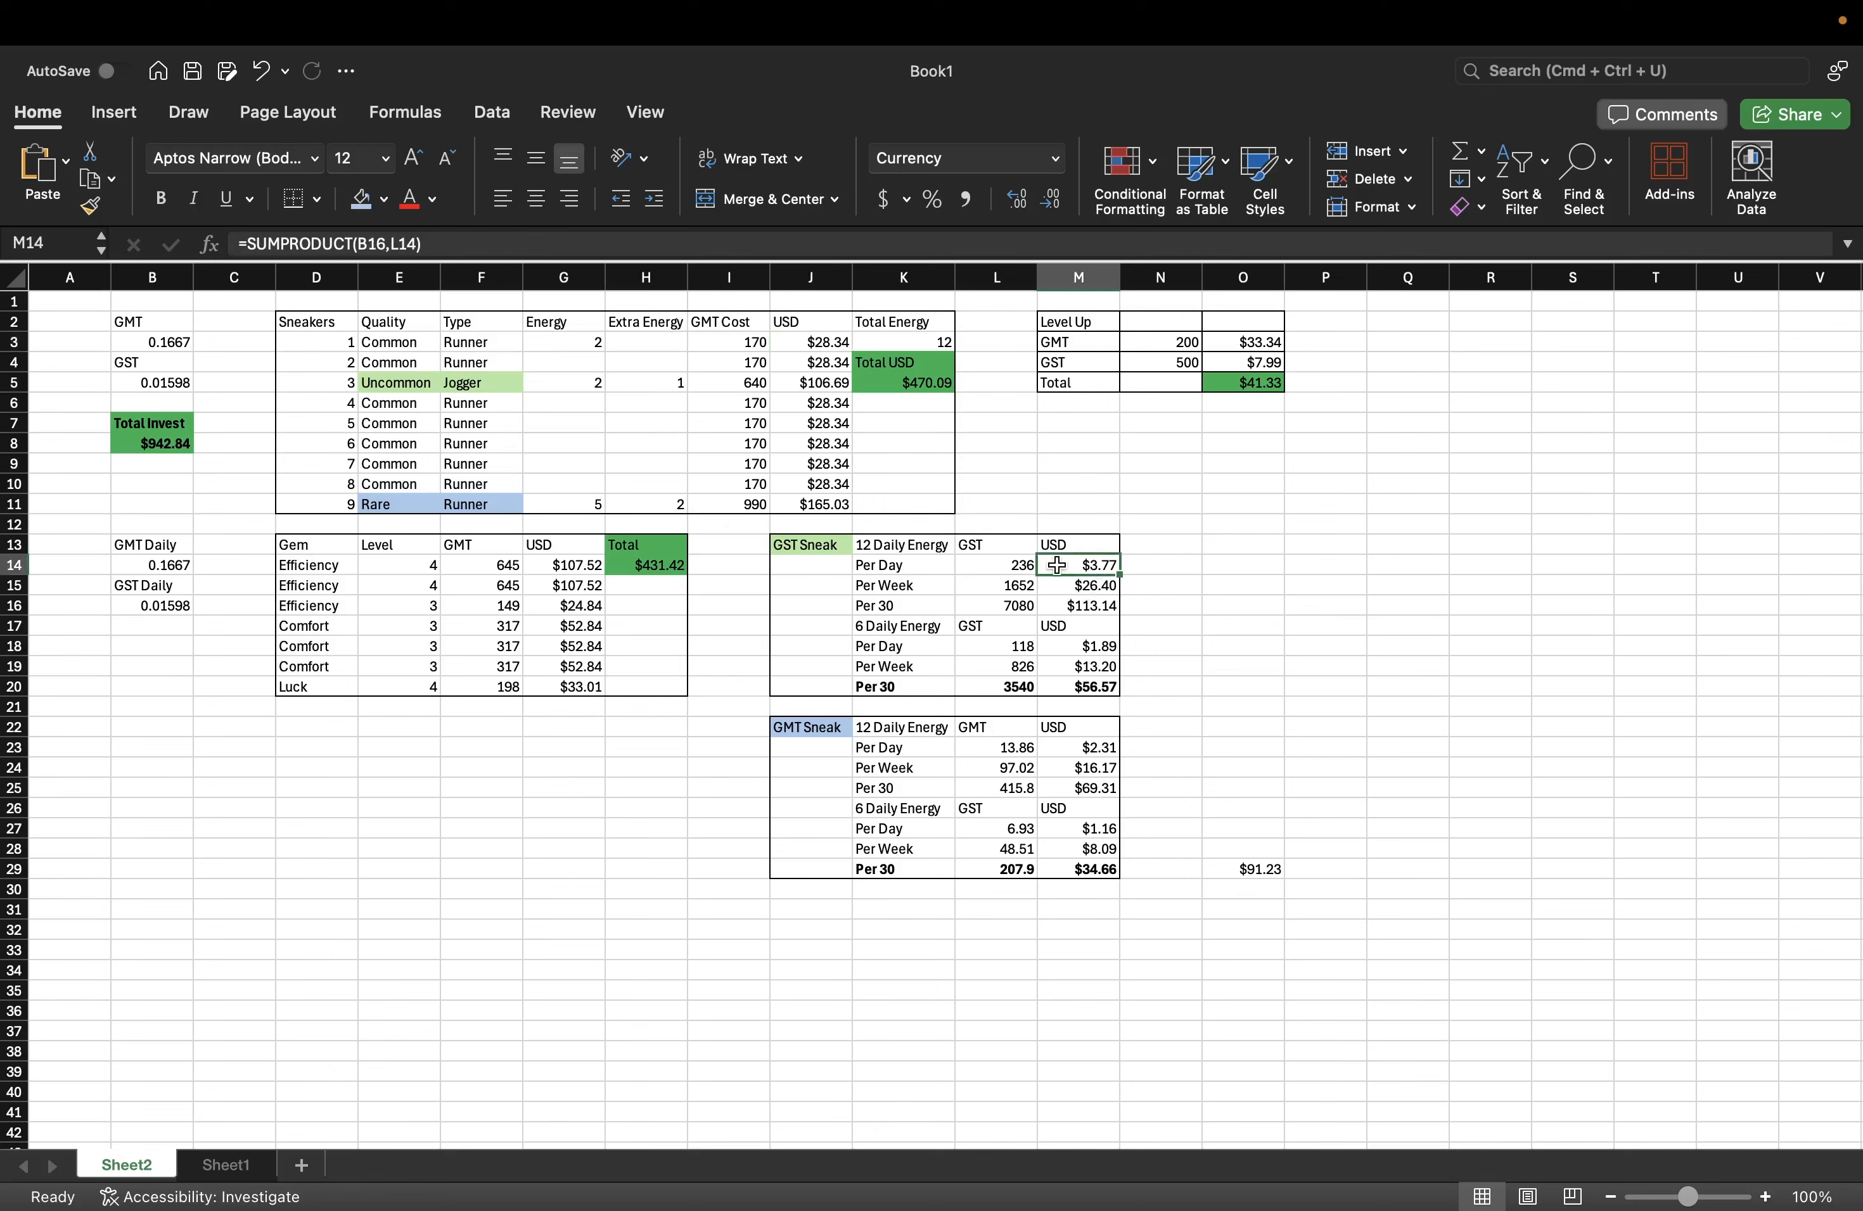
{"action": "left_click", "coordinate": [579, 565]}
{"action": "left_click", "coordinate": [681, 564]}
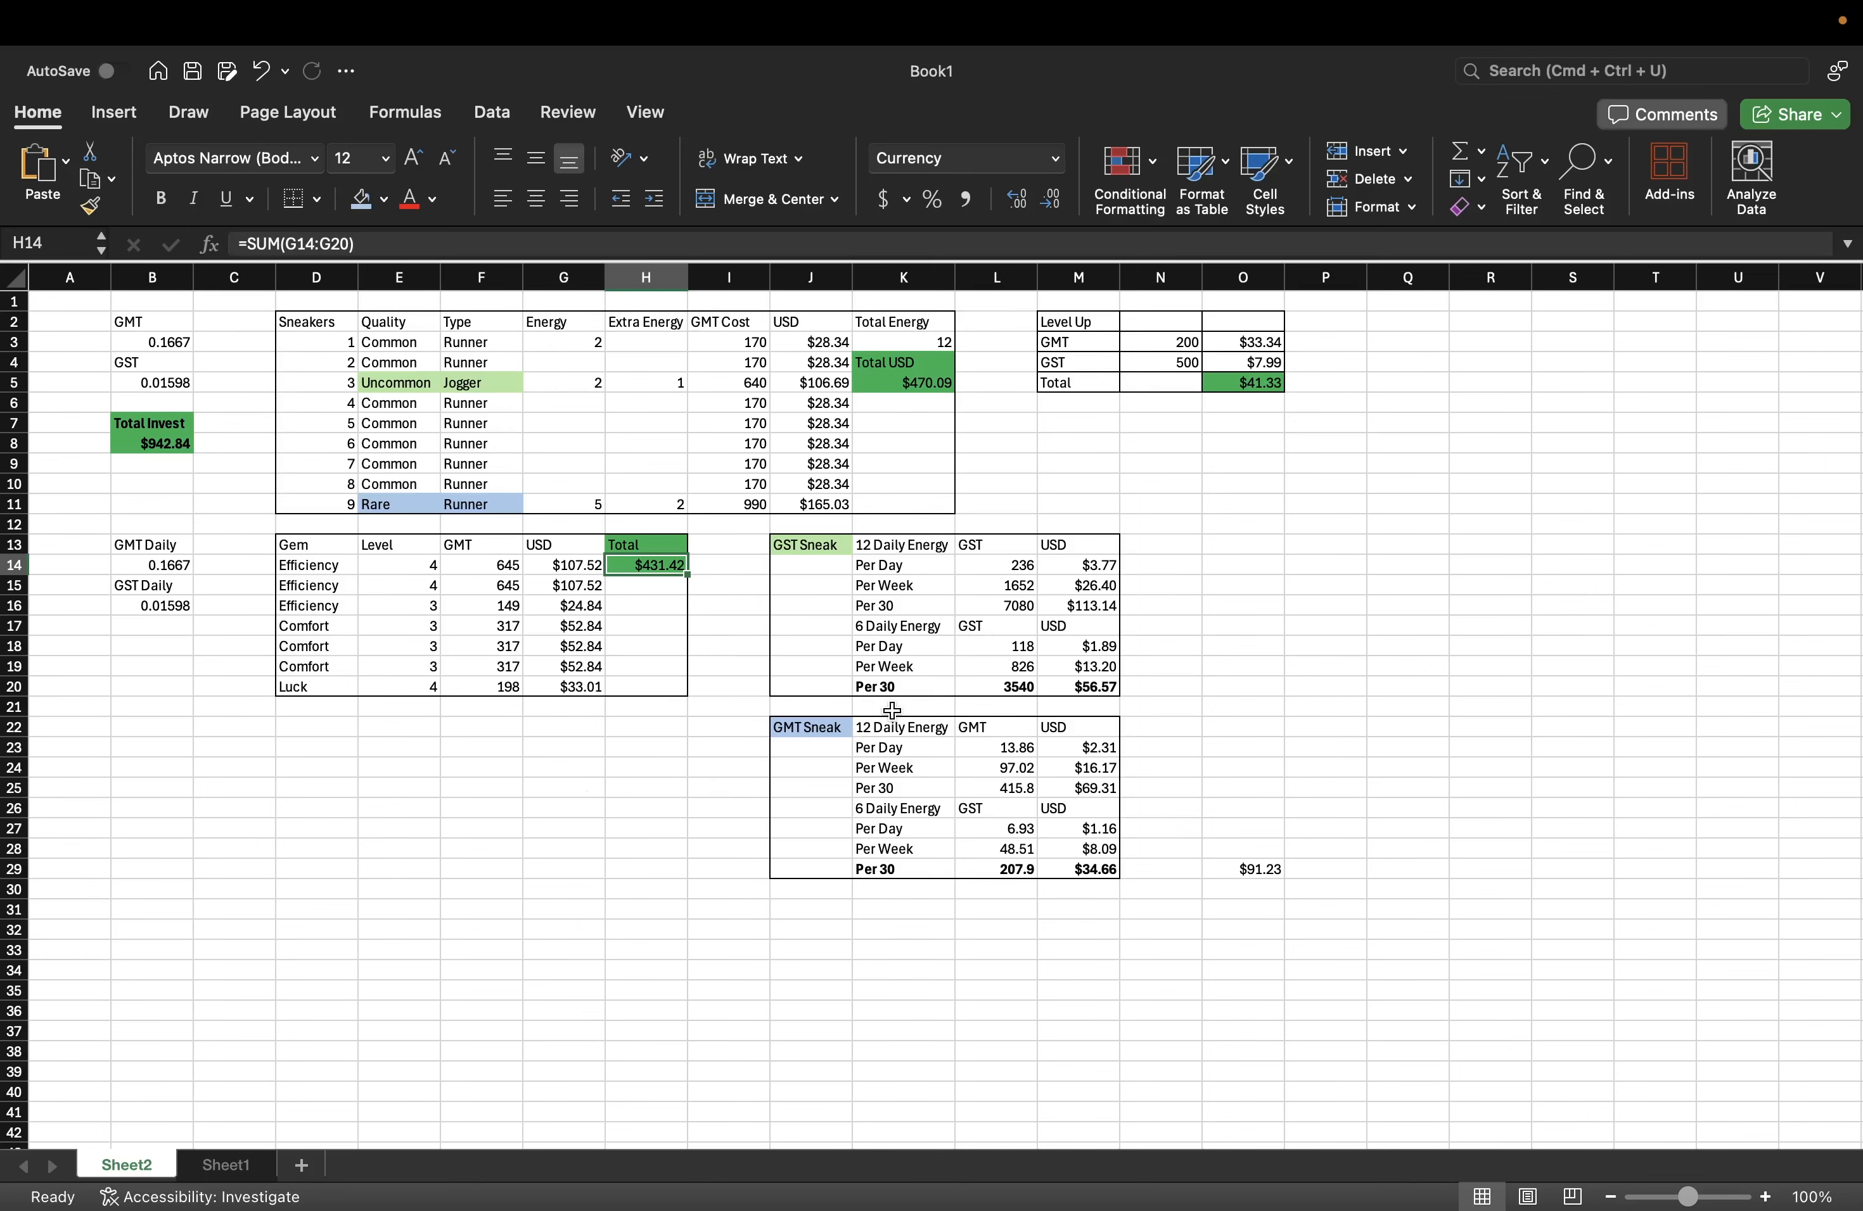
- Switch to Chrome and view the videos page of the open YouTube channel
{"action": "key", "text": "ctrl+Right"}
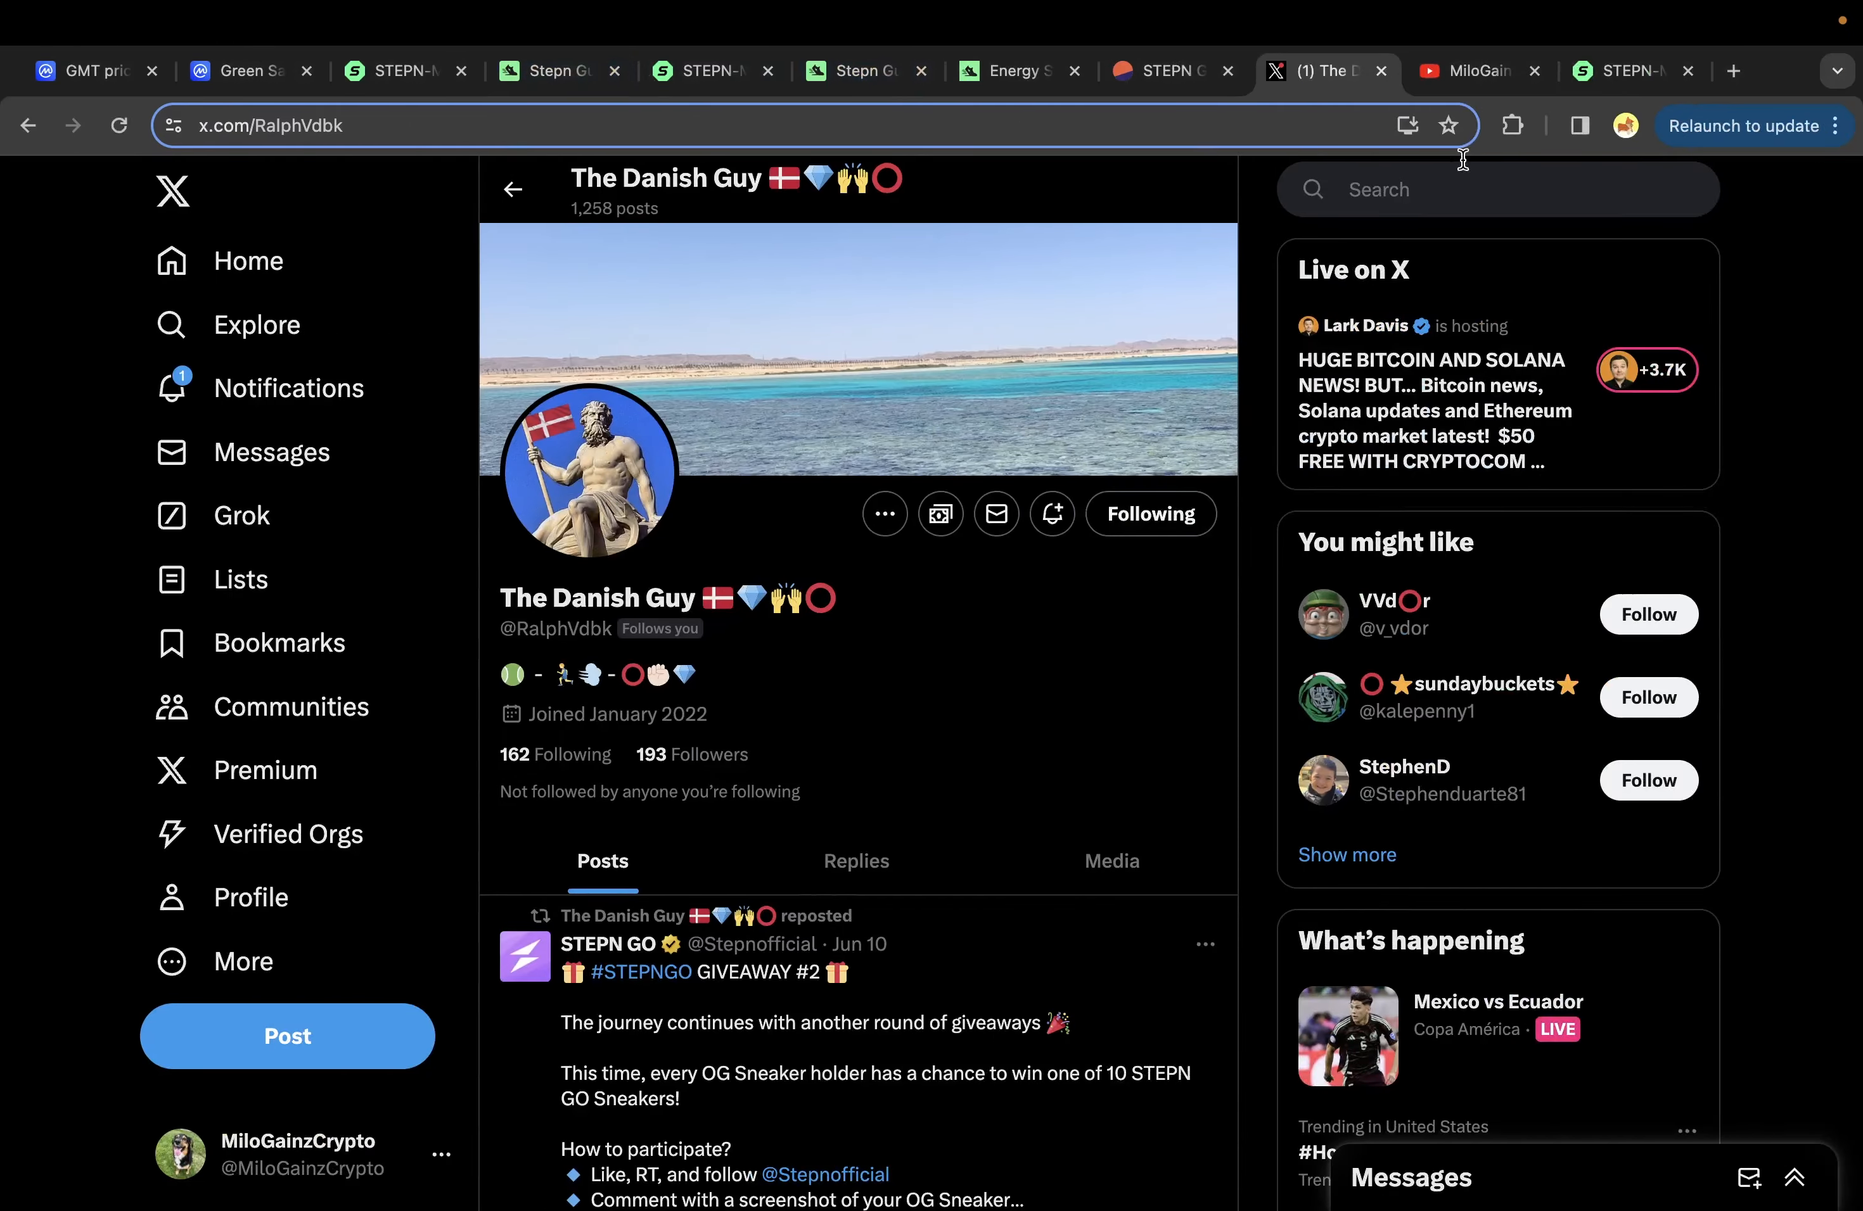
{"action": "left_click", "coordinate": [1477, 79]}
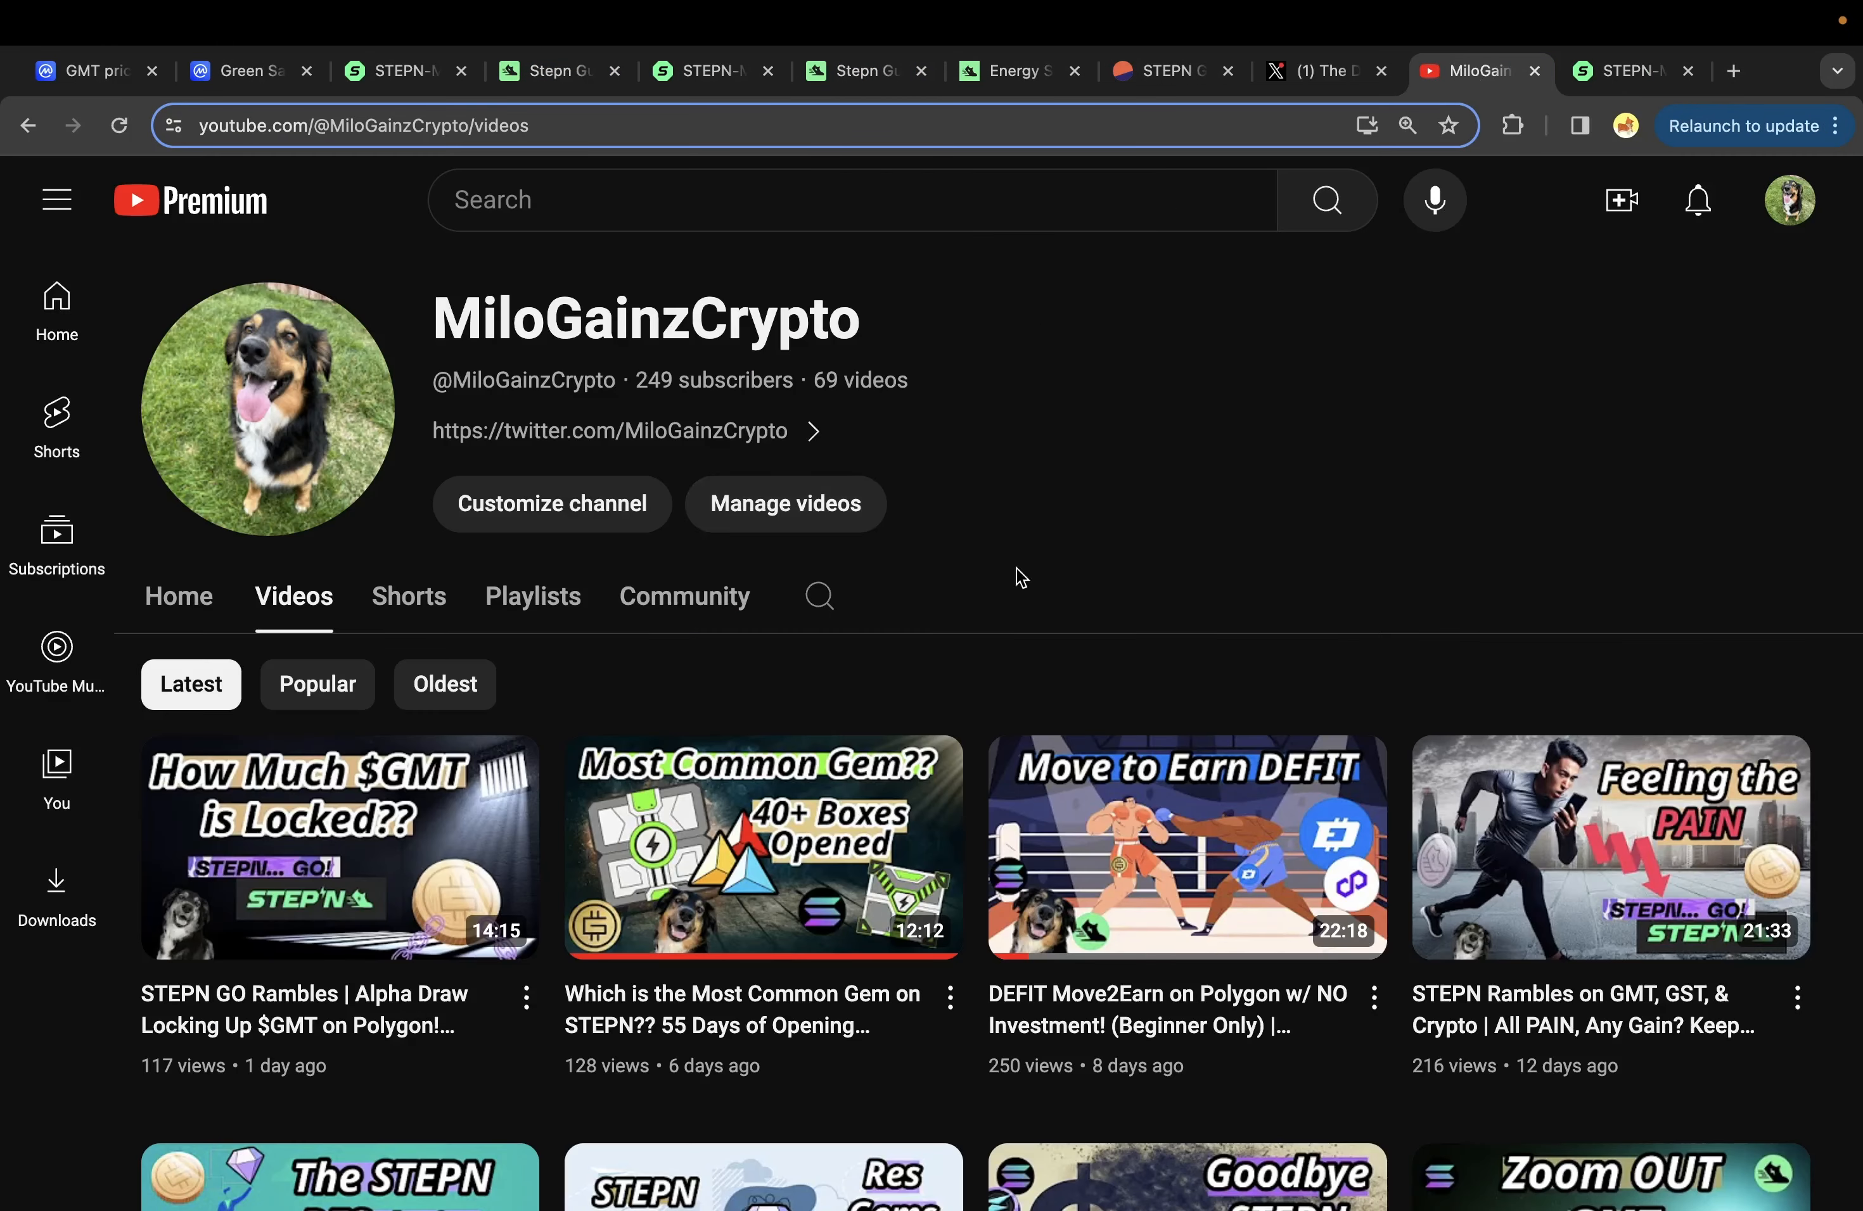